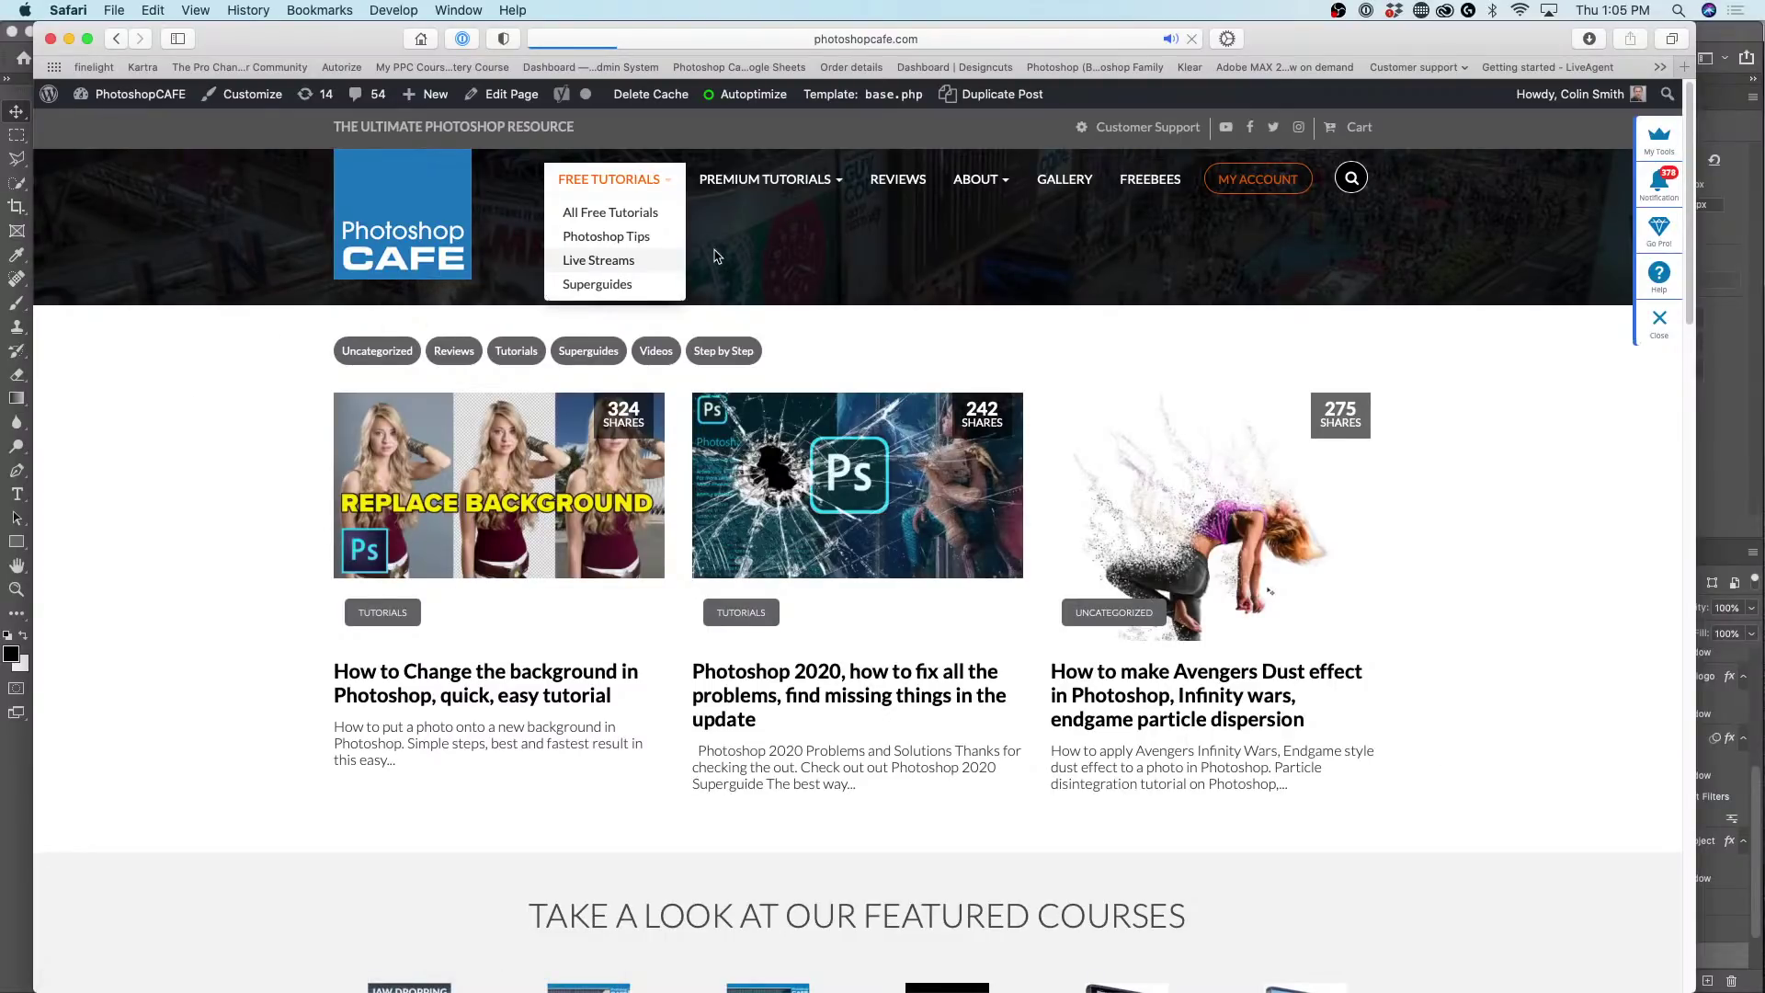
Open the LFL #36 Black and White, Classic Vintage Color page from the site's Live Streams listing and widen the browser window.
{"action": "left_click", "coordinate": [638, 261]}
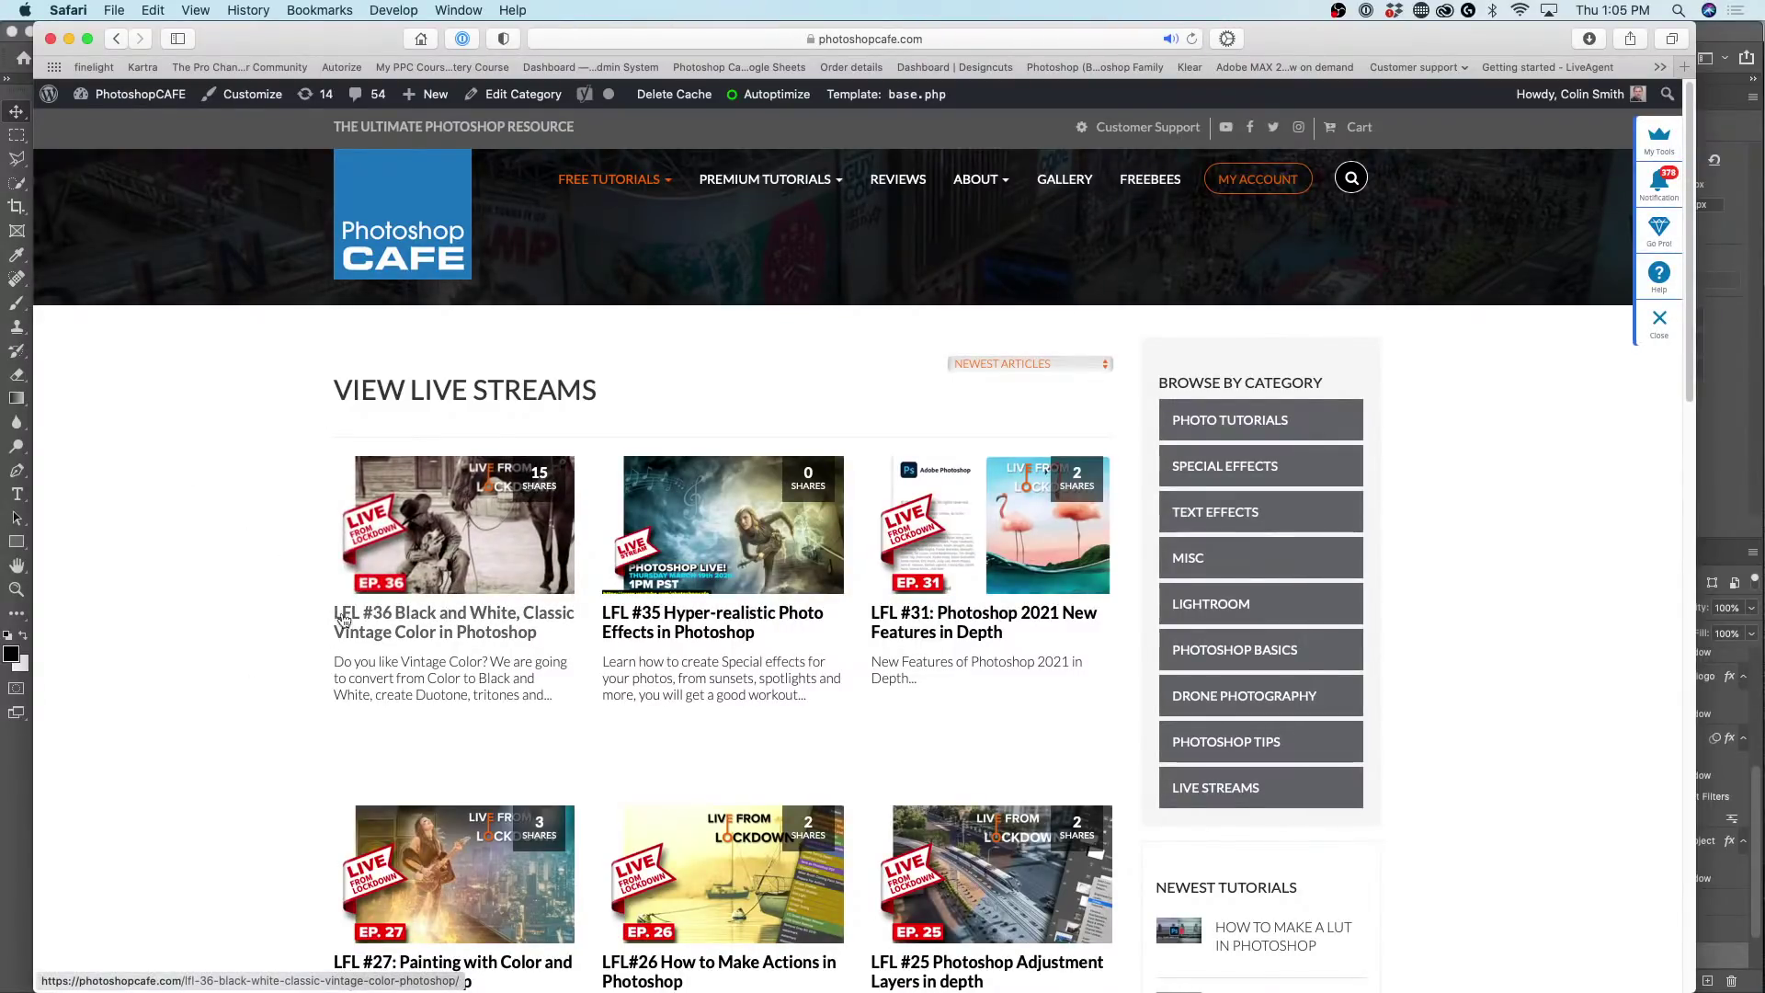
{"action": "left_click", "coordinate": [496, 556]}
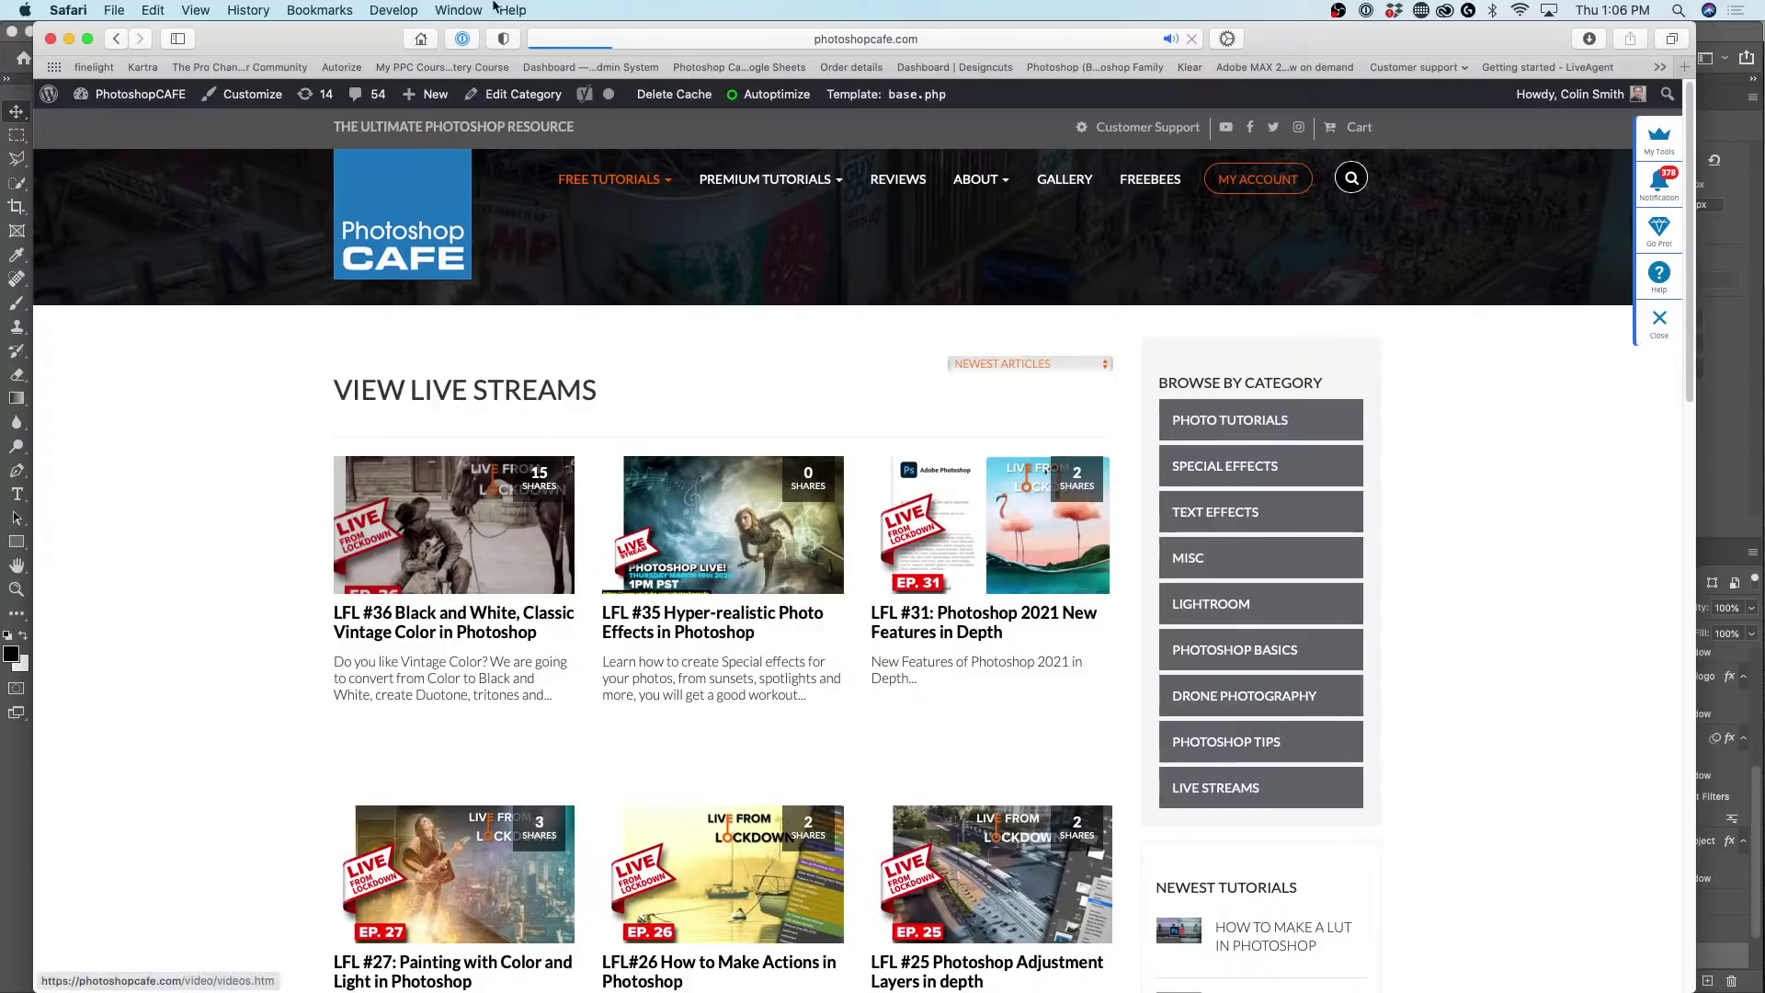
{"action": "left_click_drag", "start_coordinate": [323, 37], "coordinate": [314, 36]}
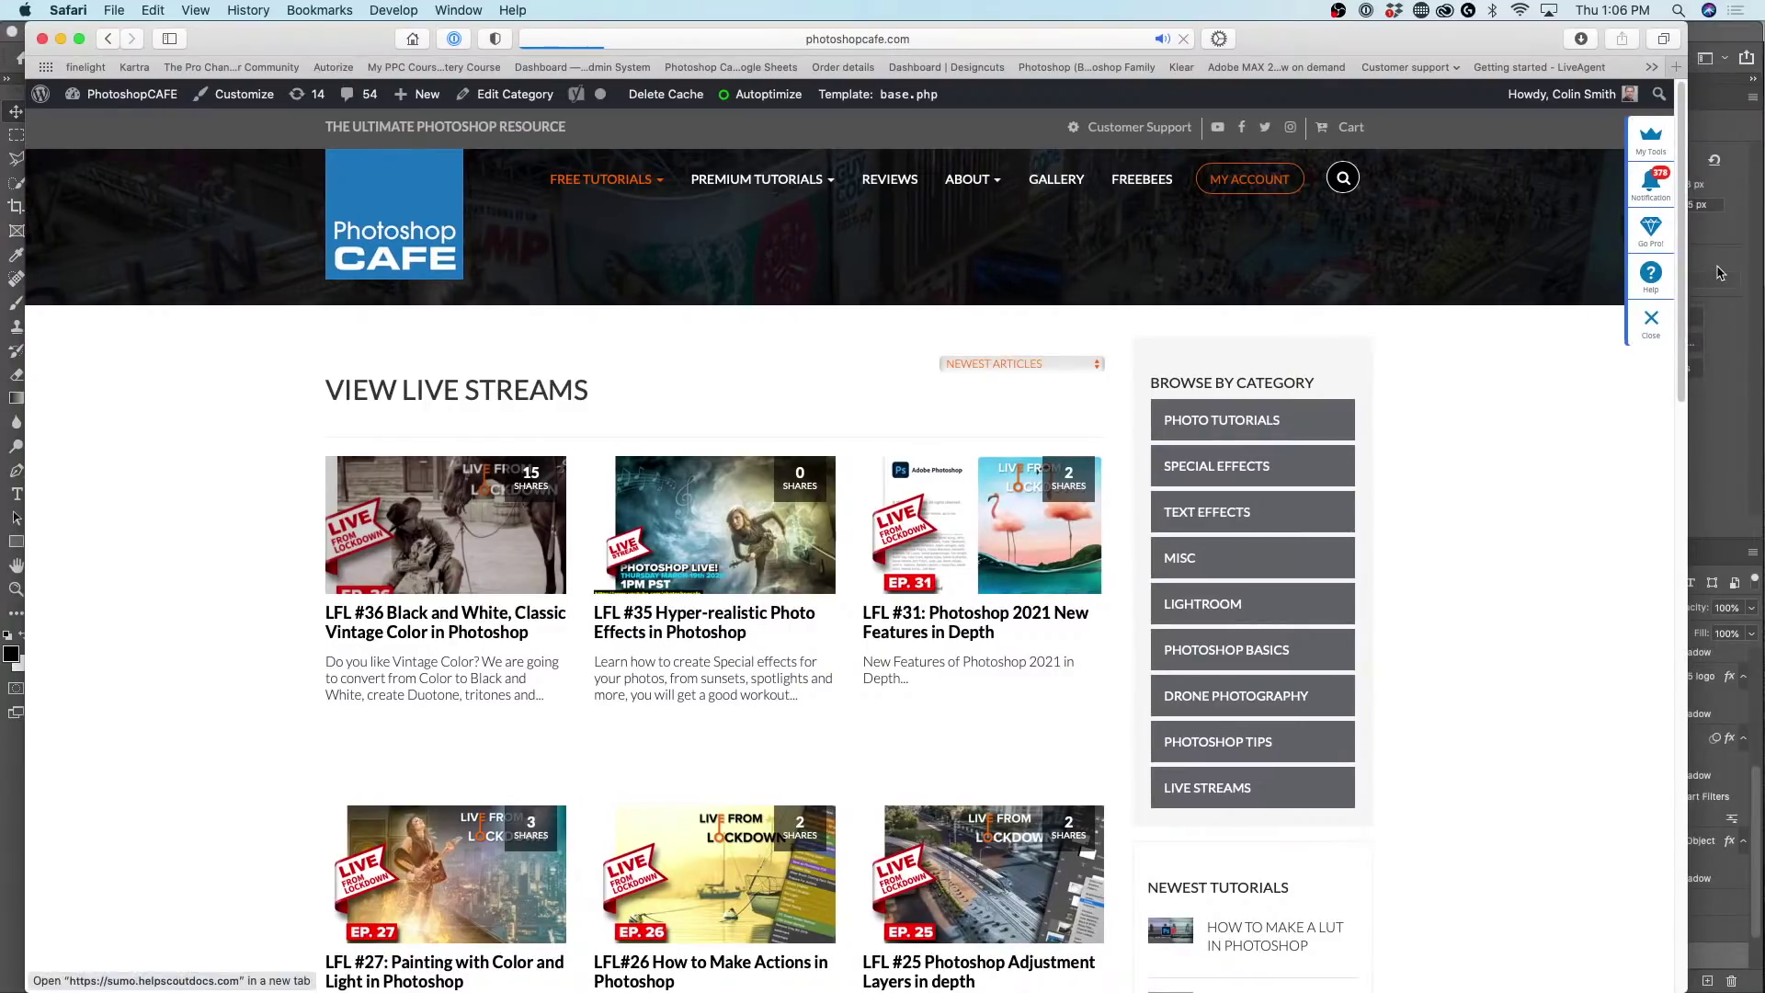
{"action": "left_click_drag", "start_coordinate": [1691, 274], "coordinate": [1728, 274]}
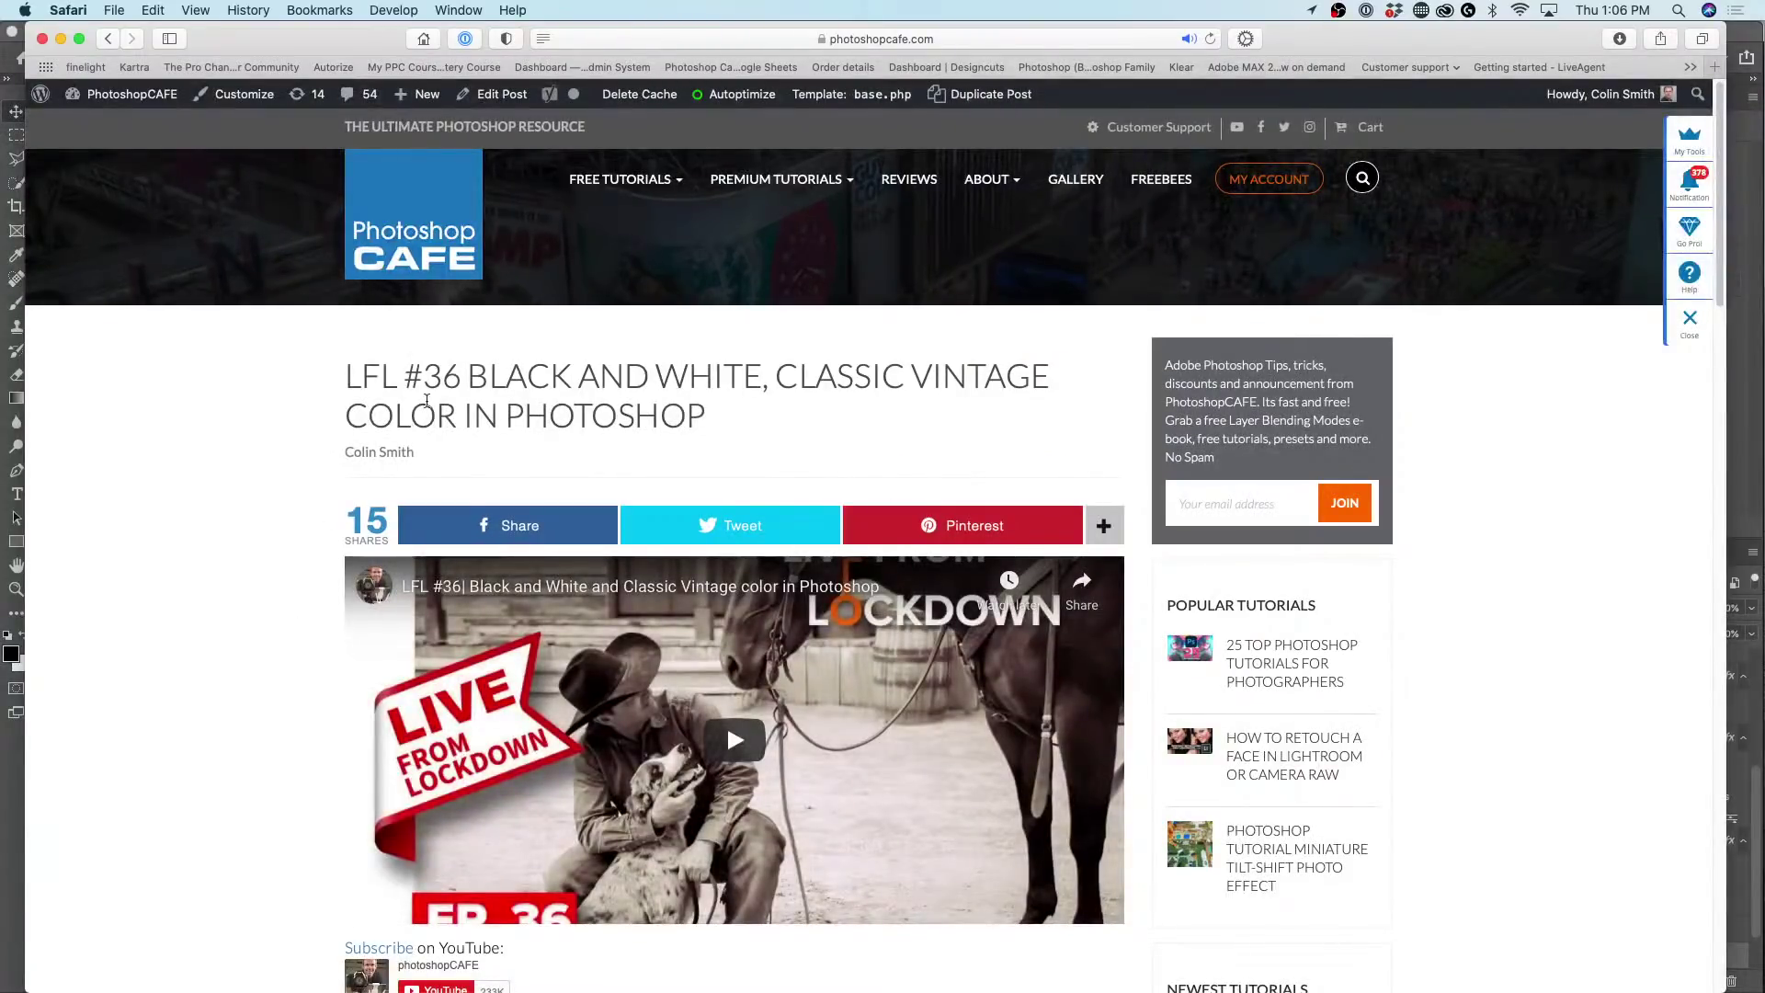
Review the livestream notification sign-up form and its email address field on the LFL #36 page, and close the page.
{"action": "scroll", "coordinate": [280, 457], "scroll_direction": "down", "scroll_amount": 5}
{"action": "scroll", "coordinate": [278, 451], "scroll_direction": "down", "scroll_amount": 3}
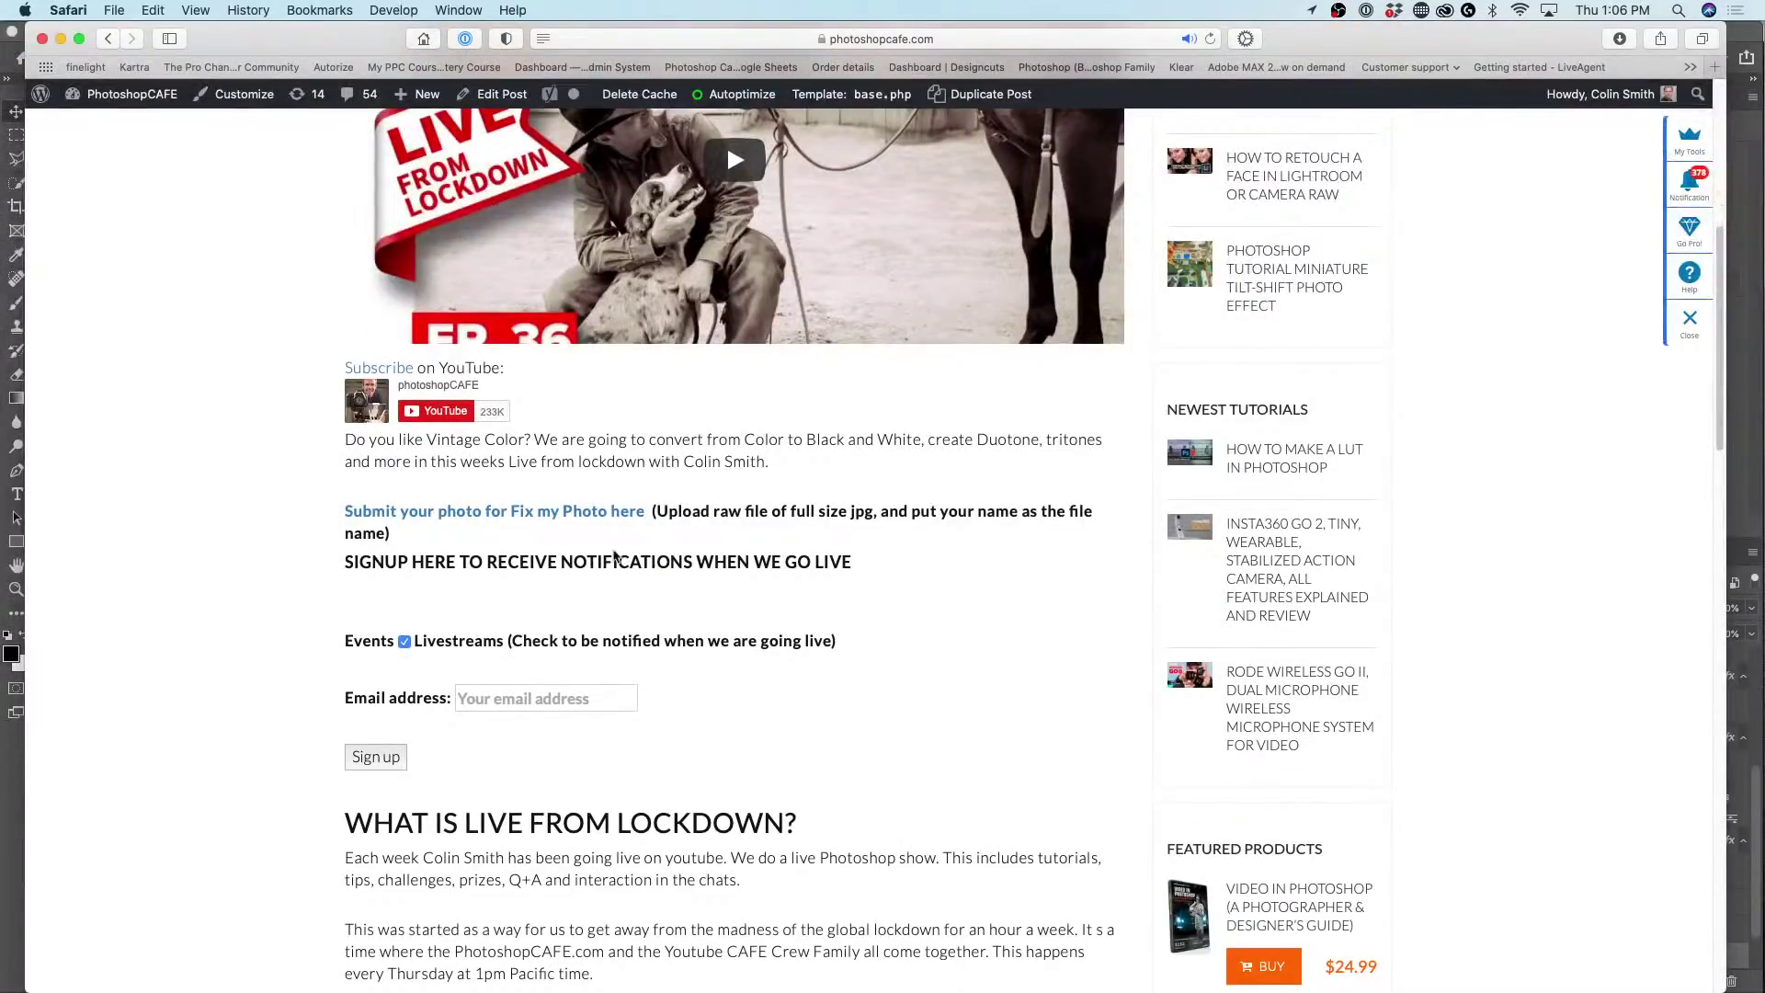
{"action": "left_click", "coordinate": [518, 696]}
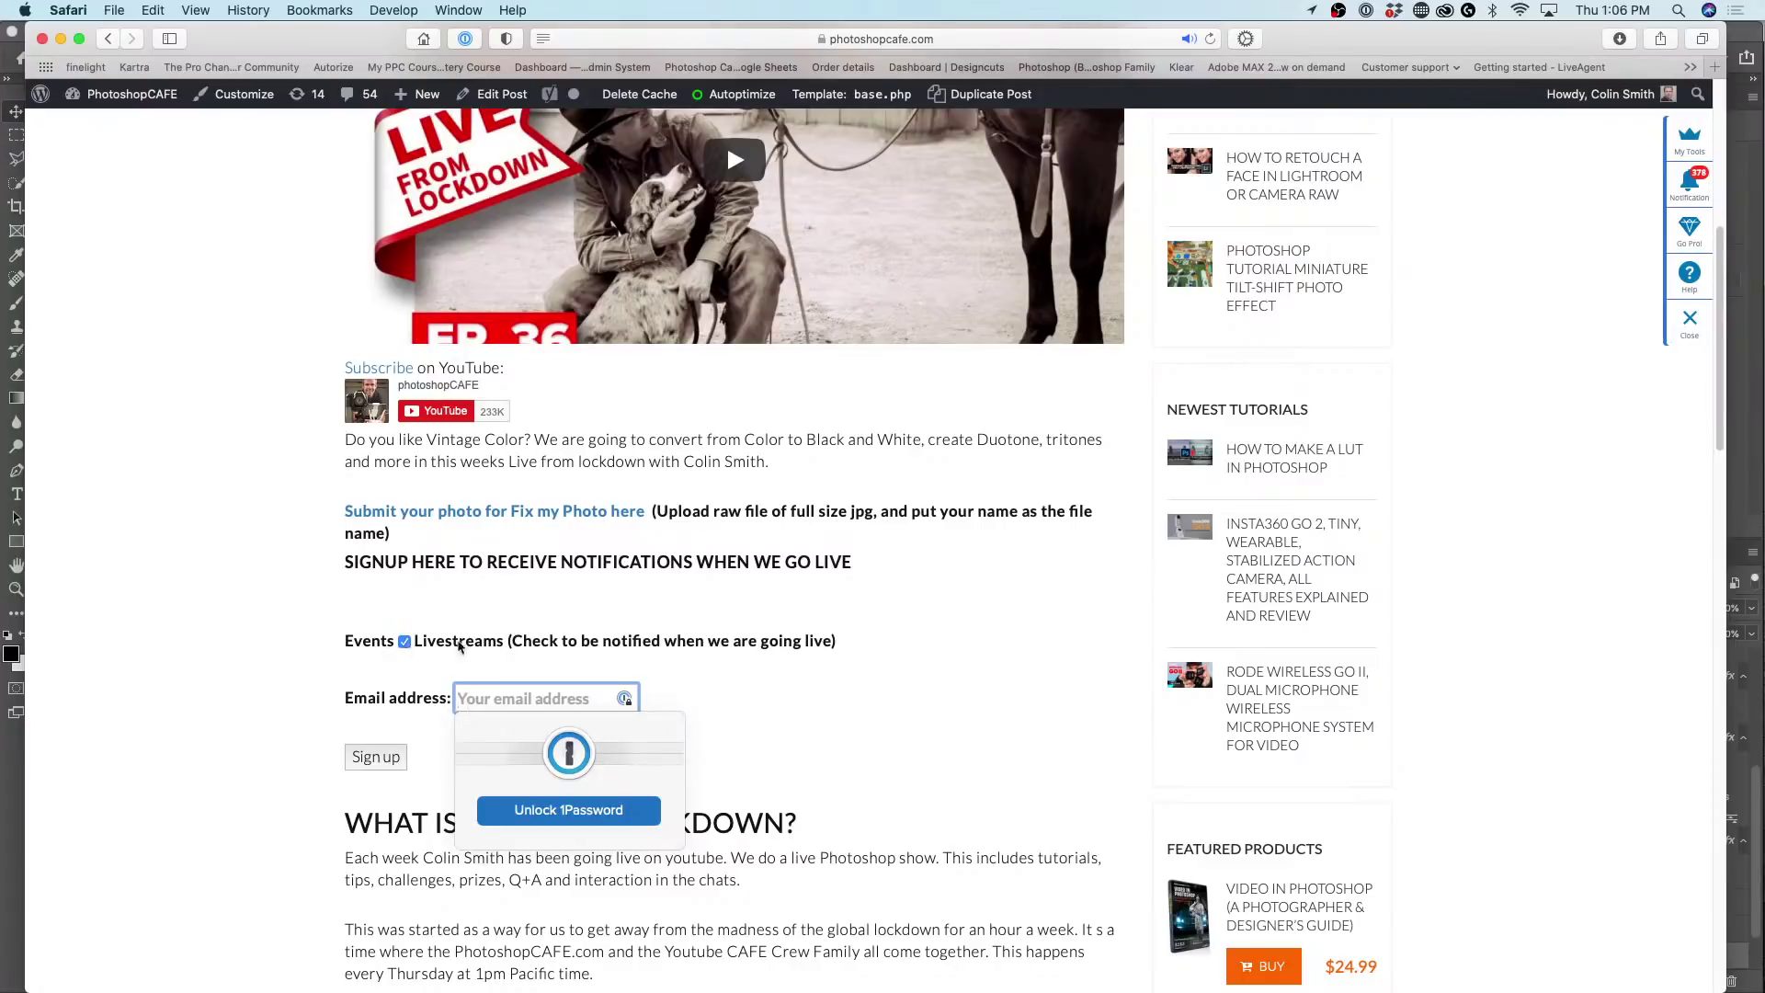
{"action": "left_click", "coordinate": [816, 705]}
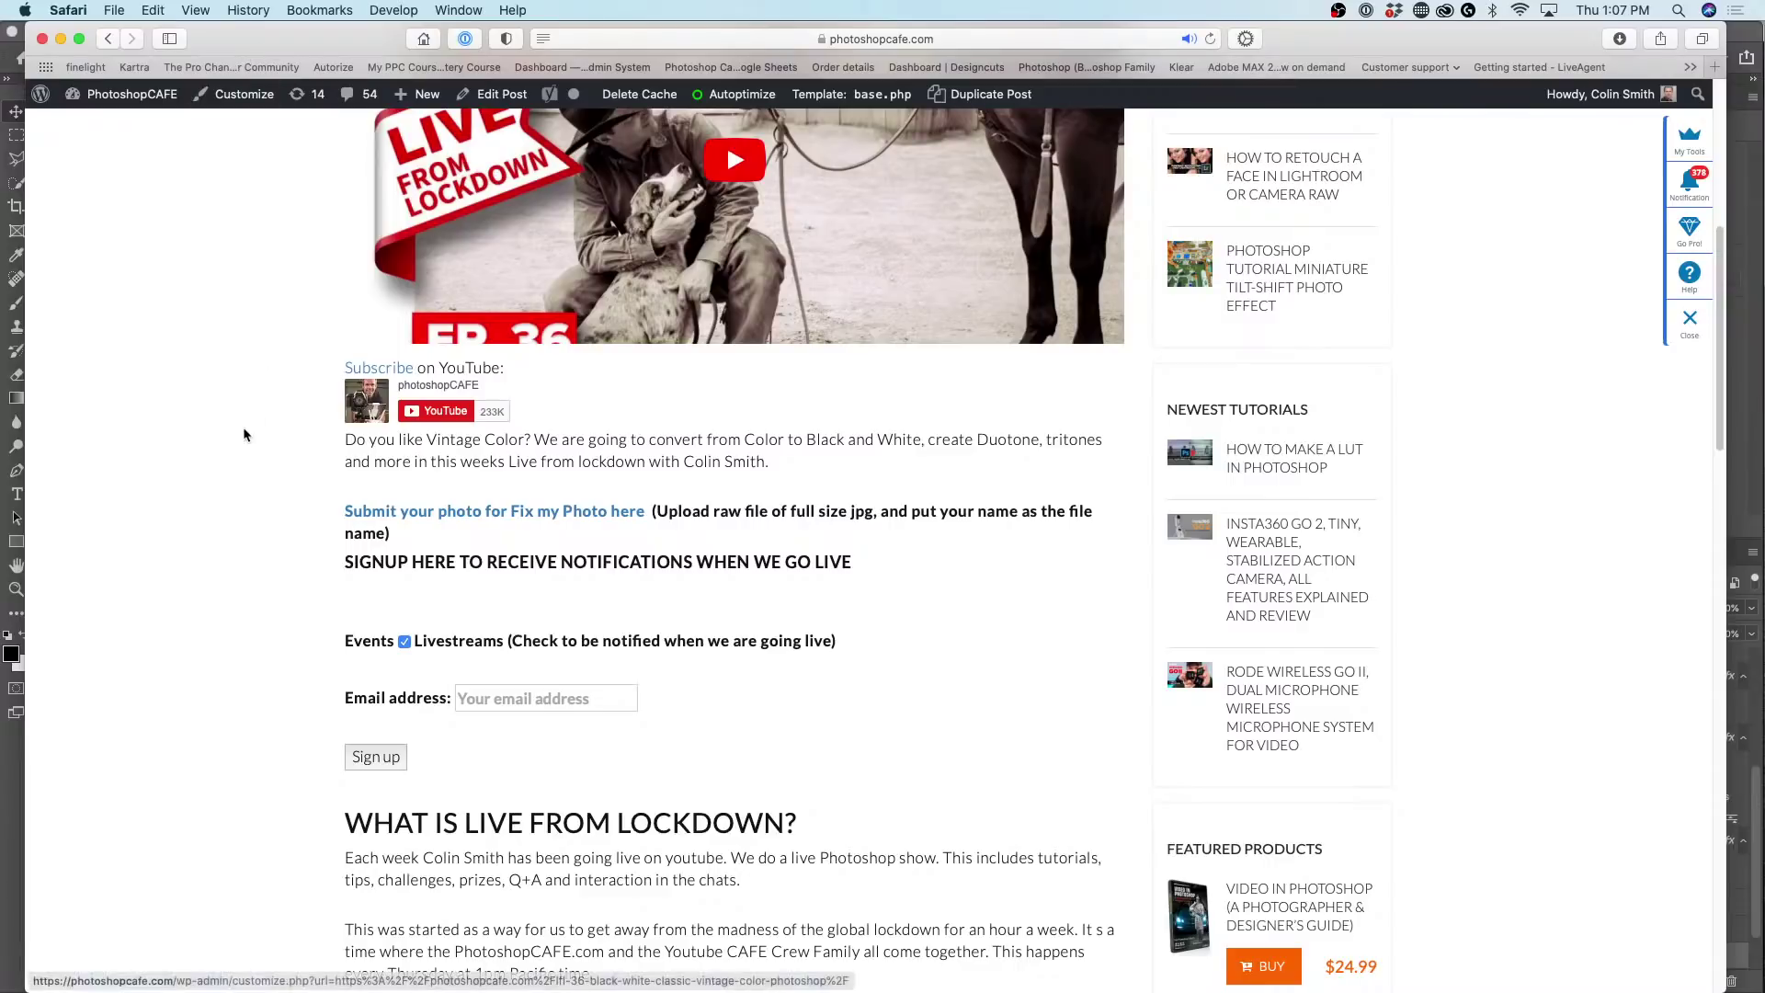
{"action": "key", "text": "super+w"}
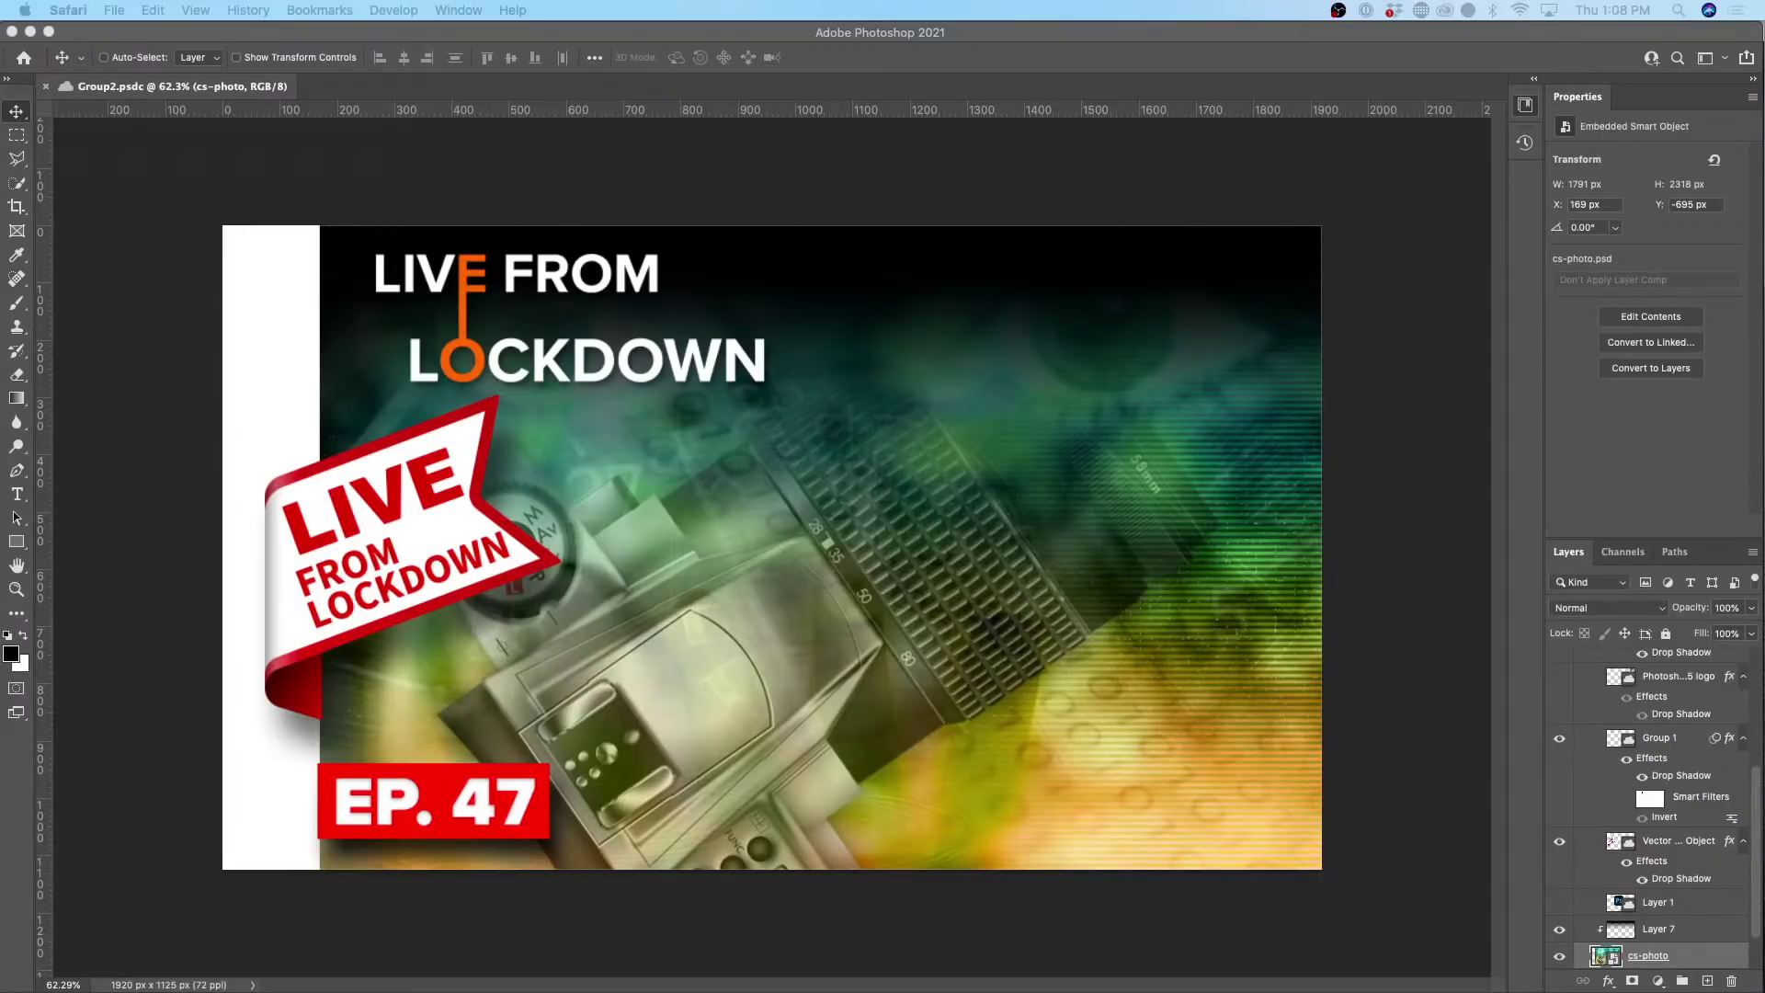
{"action": "scroll", "coordinate": [1177, 291], "scroll_direction": "up", "scroll_amount": 3}
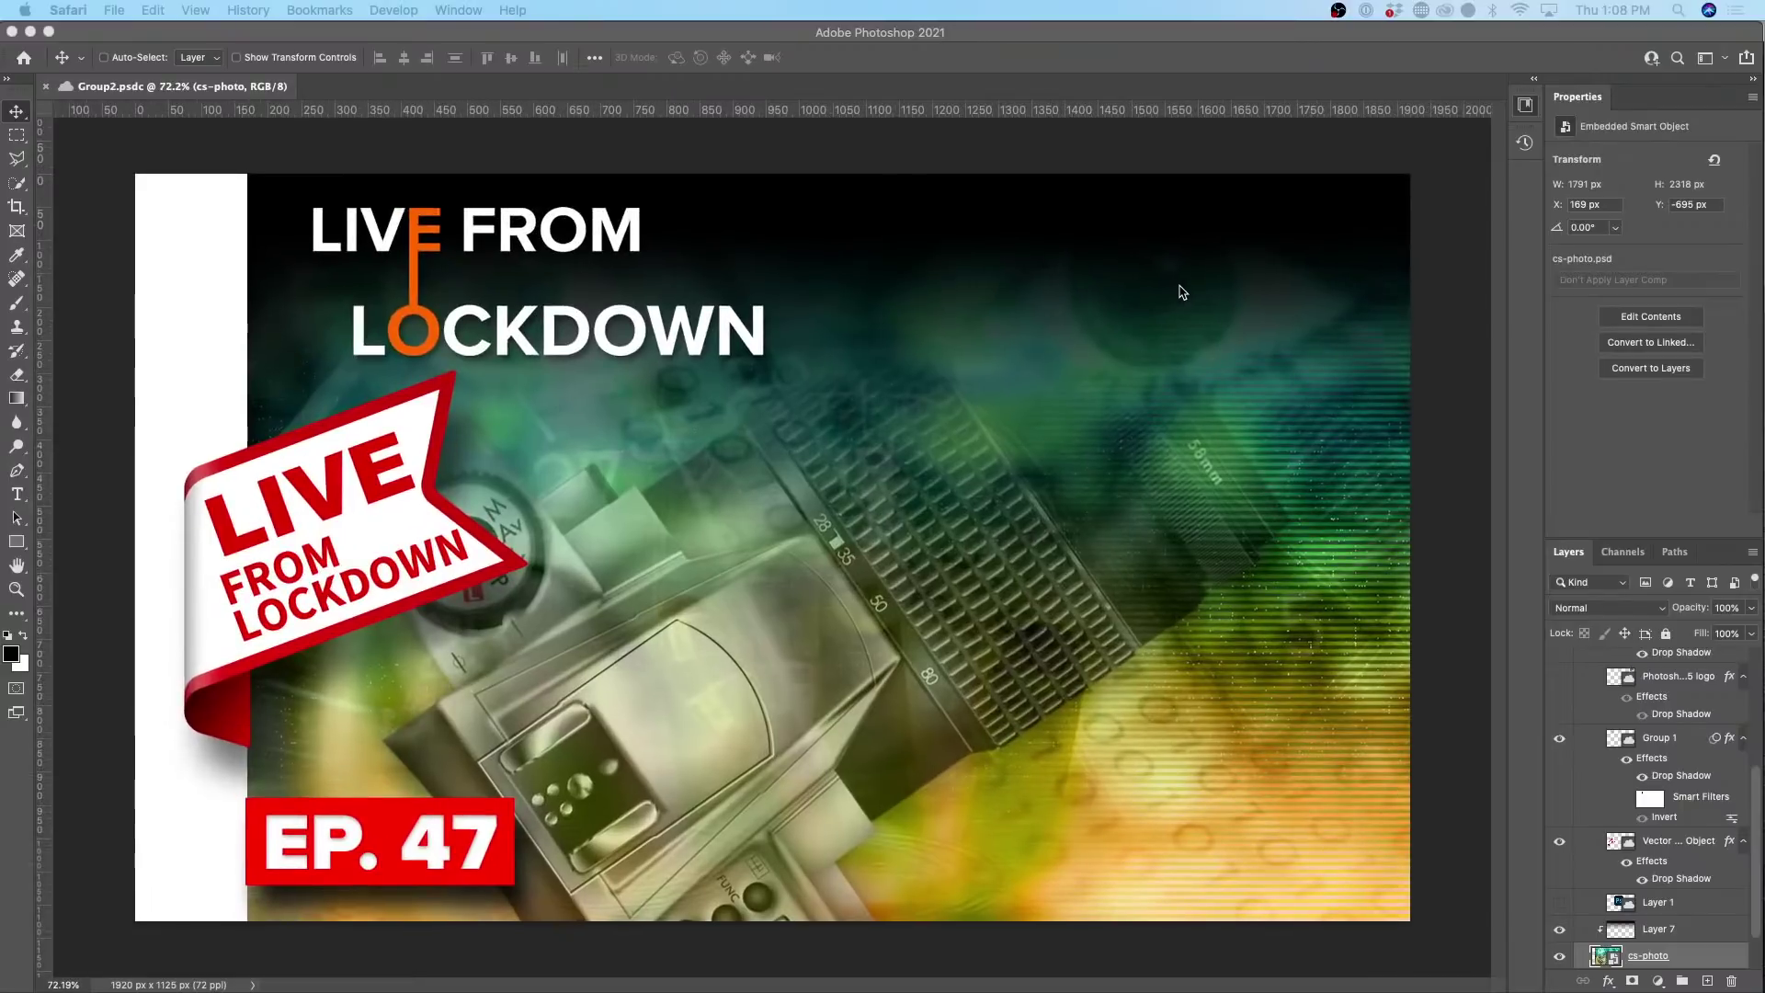
{"action": "scroll", "coordinate": [1182, 292], "scroll_direction": "up", "scroll_amount": 1}
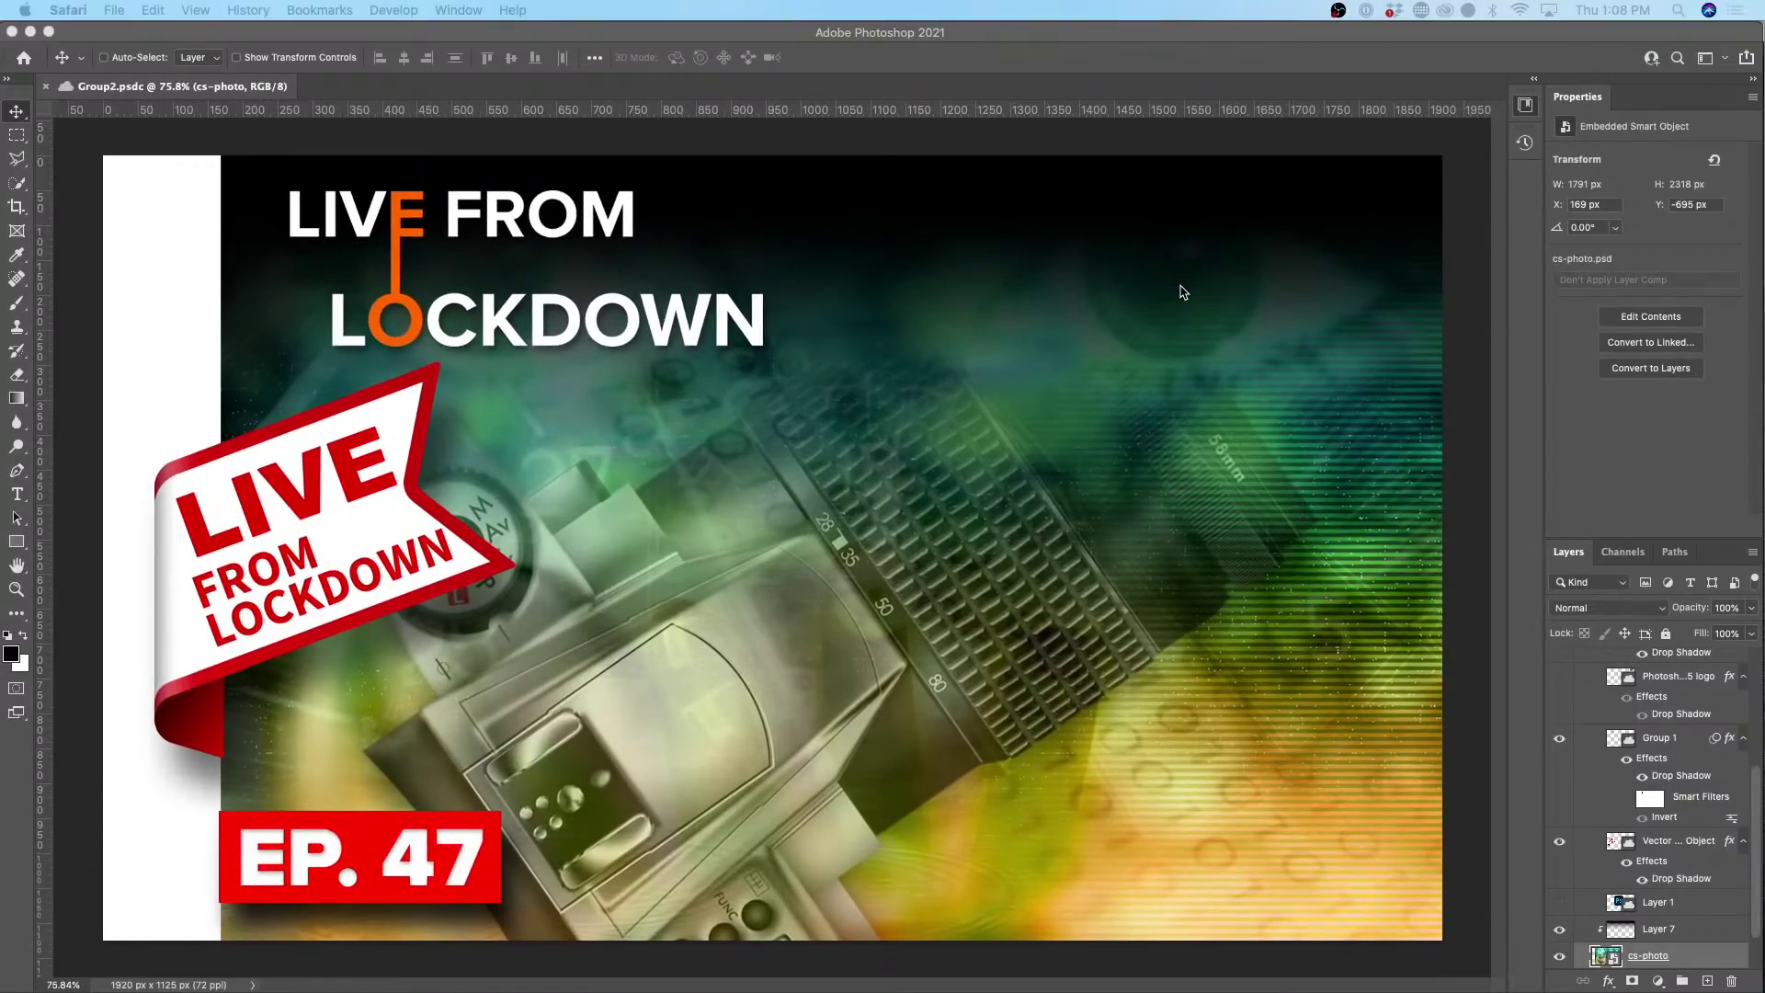
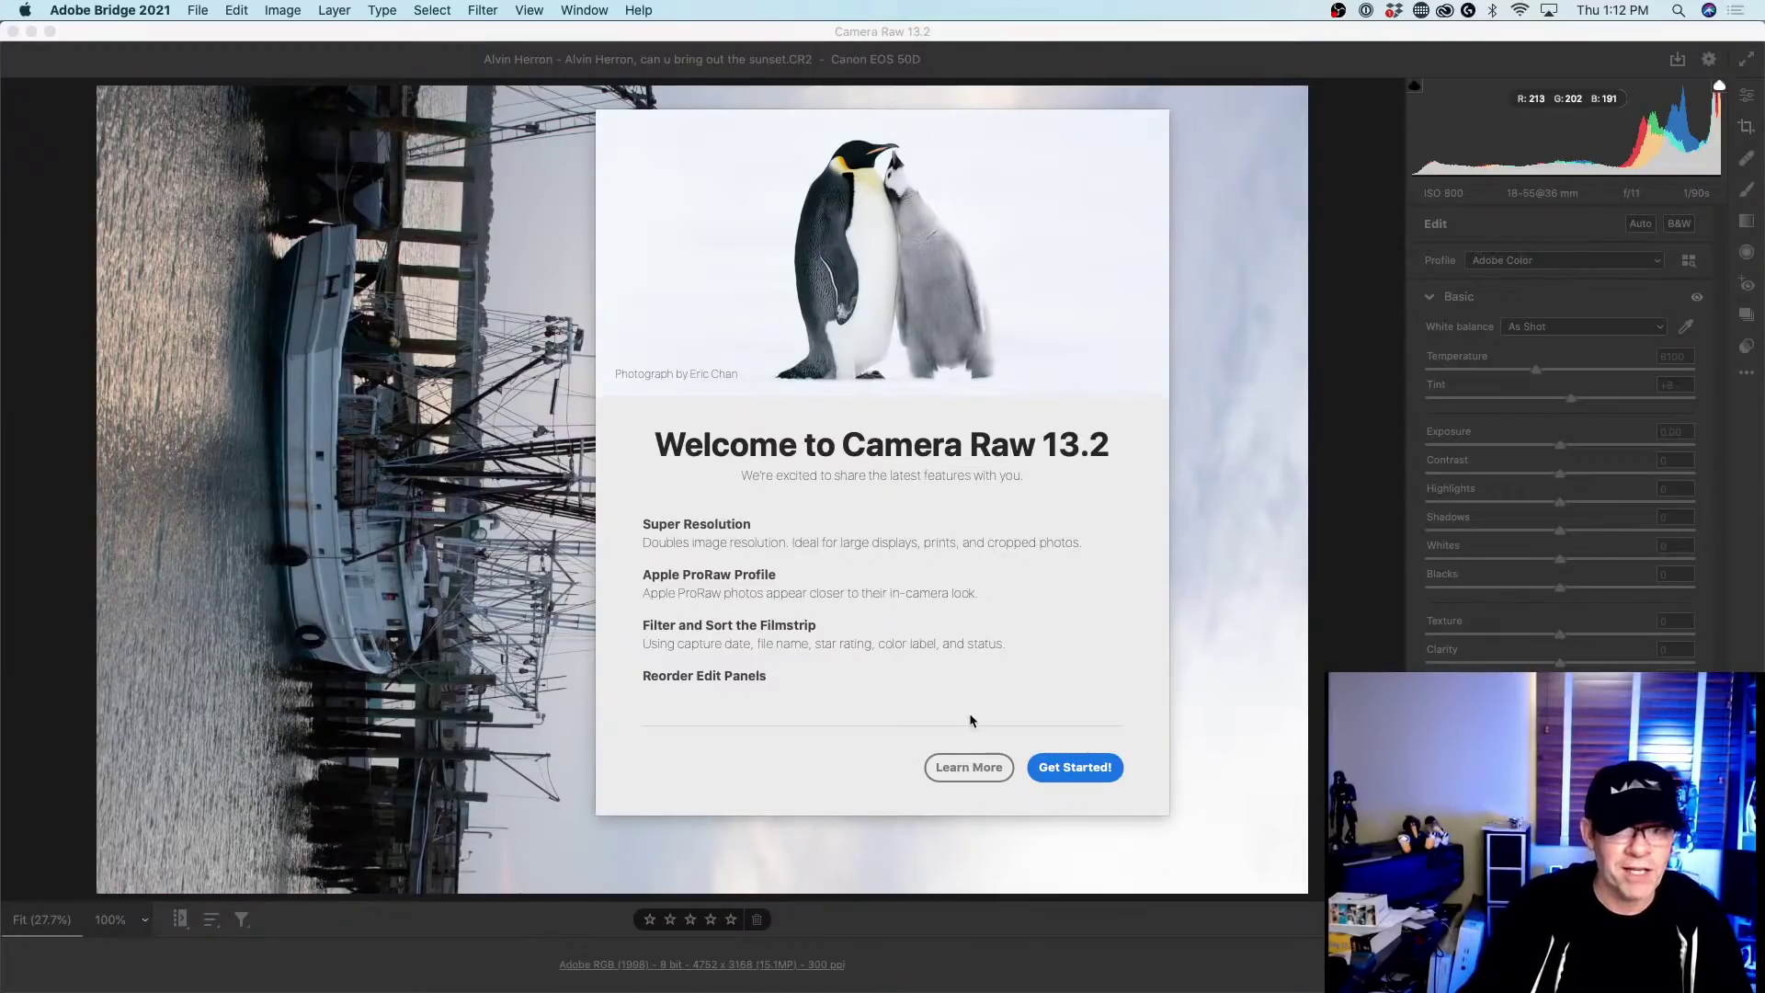
Dismiss the Camera Raw welcome message, open Enhance for the boat photo, and enable Super Resolution.
{"action": "left_click", "coordinate": [1093, 769]}
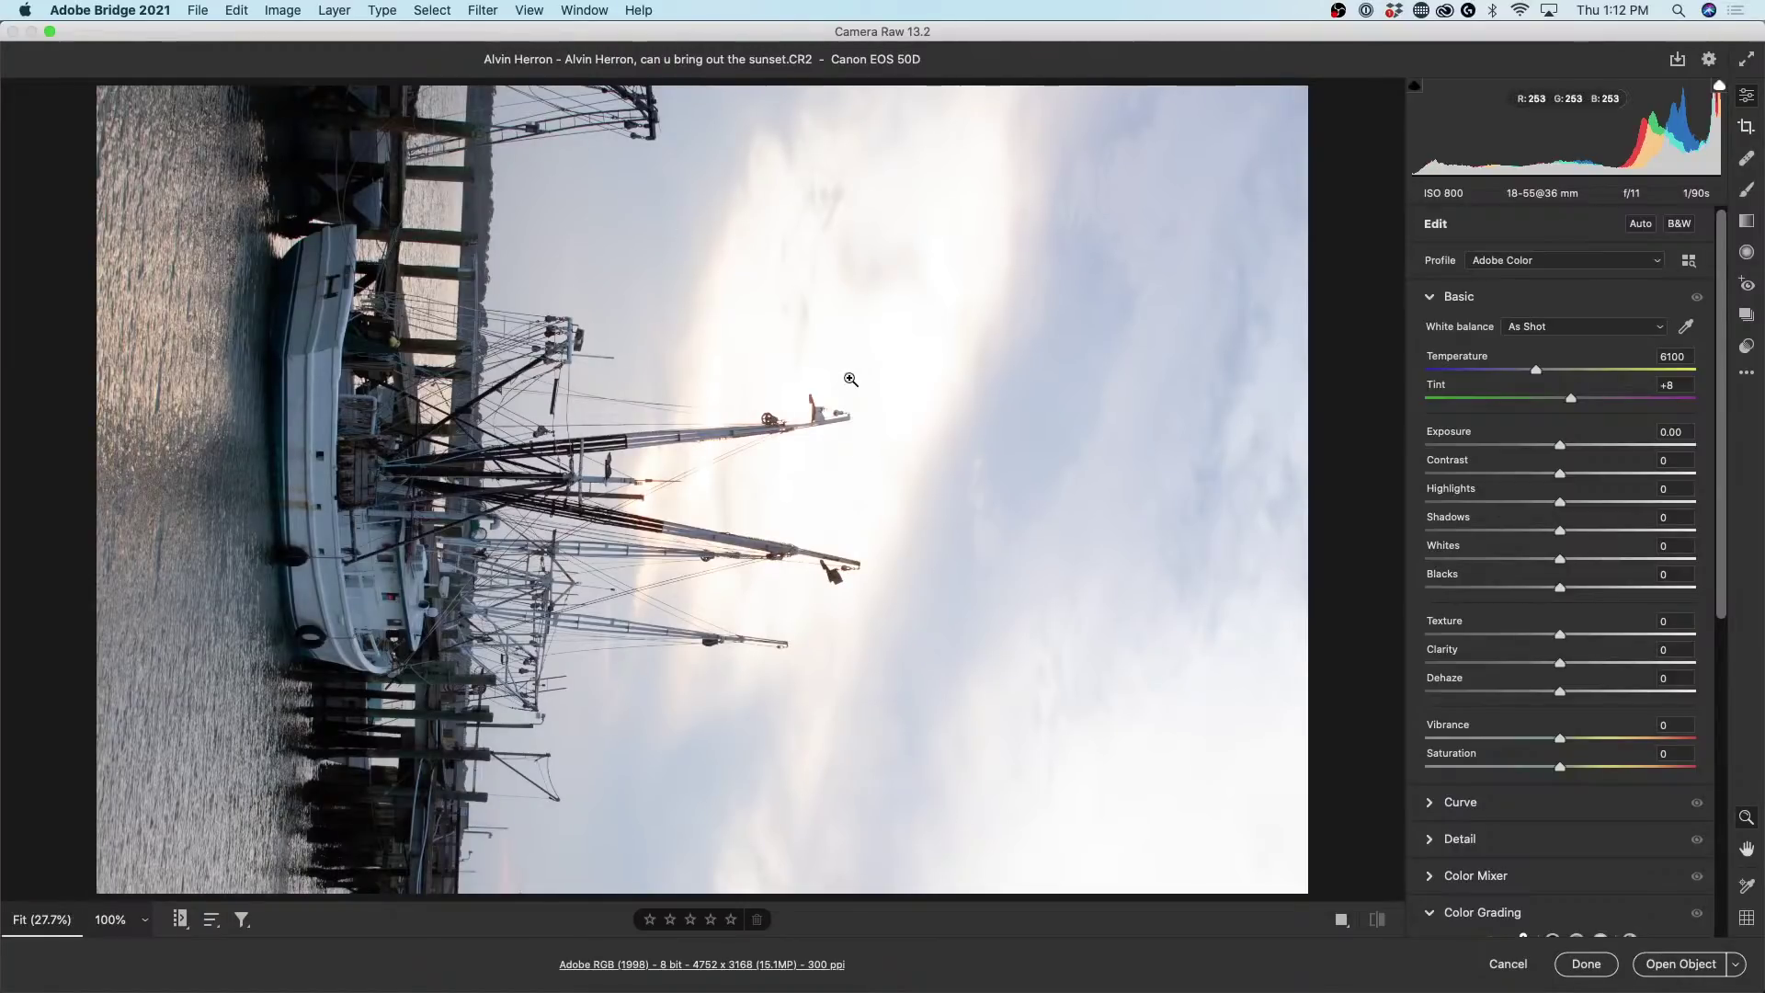
{"action": "right_click", "coordinate": [683, 281]}
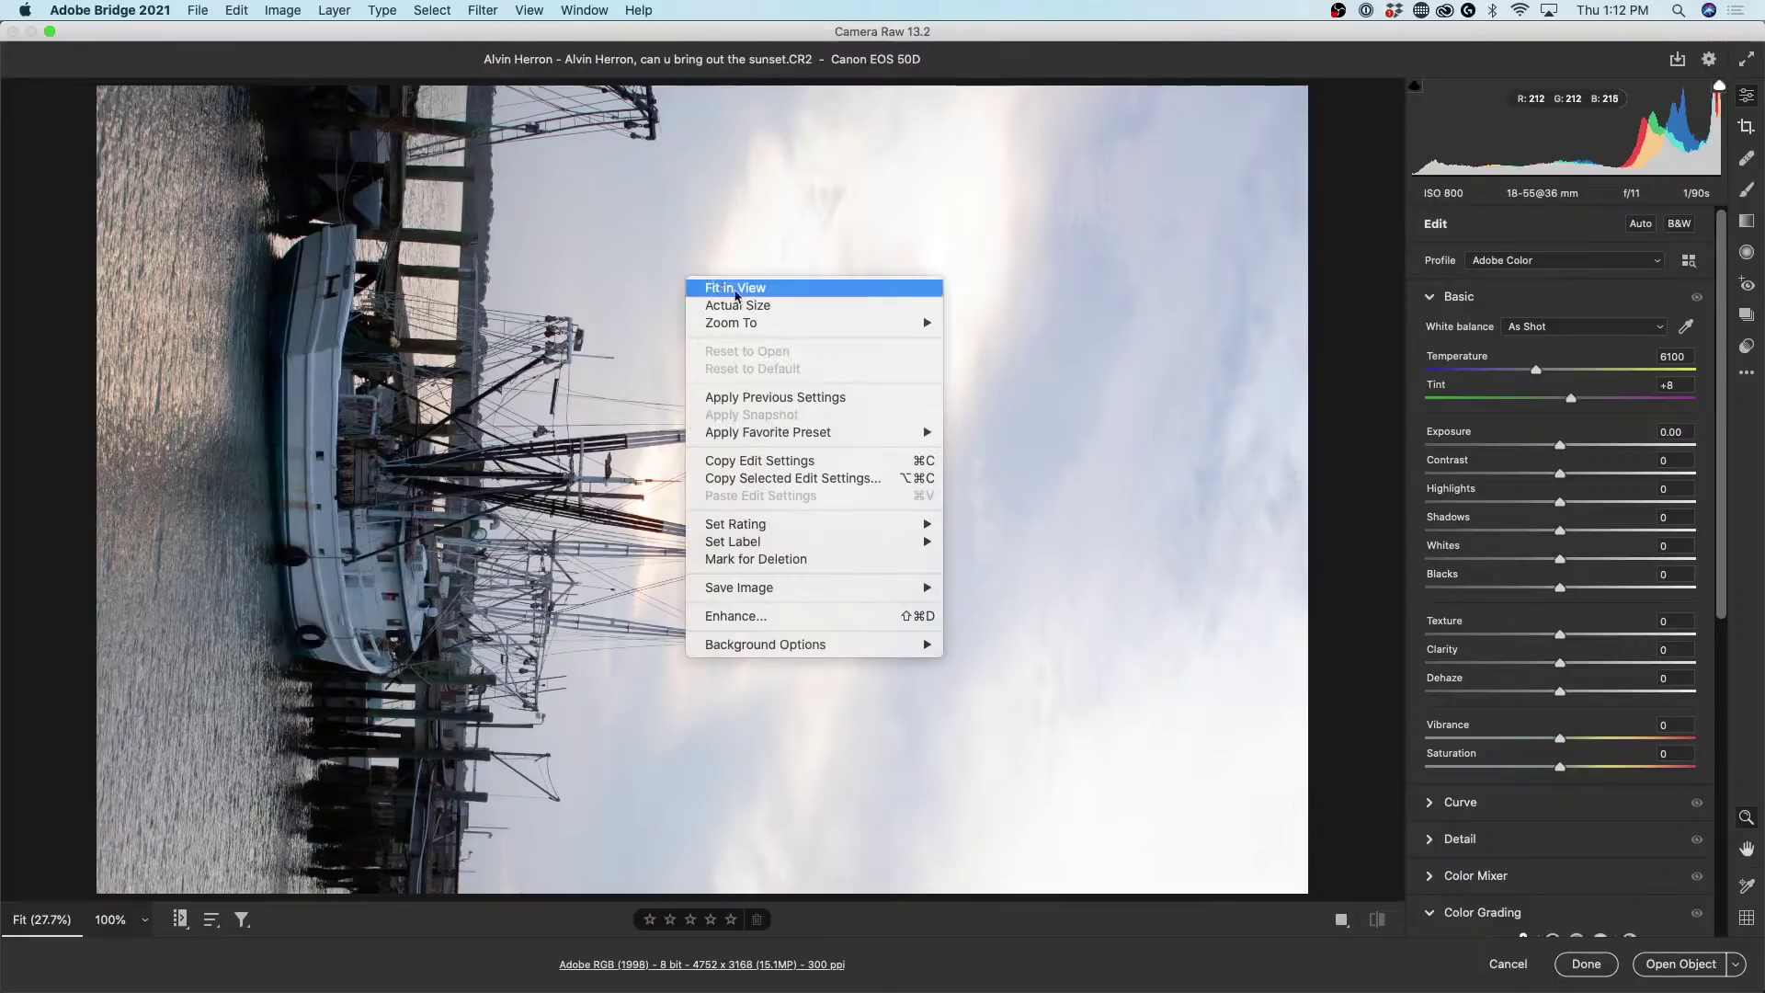
{"action": "left_click", "coordinate": [783, 615]}
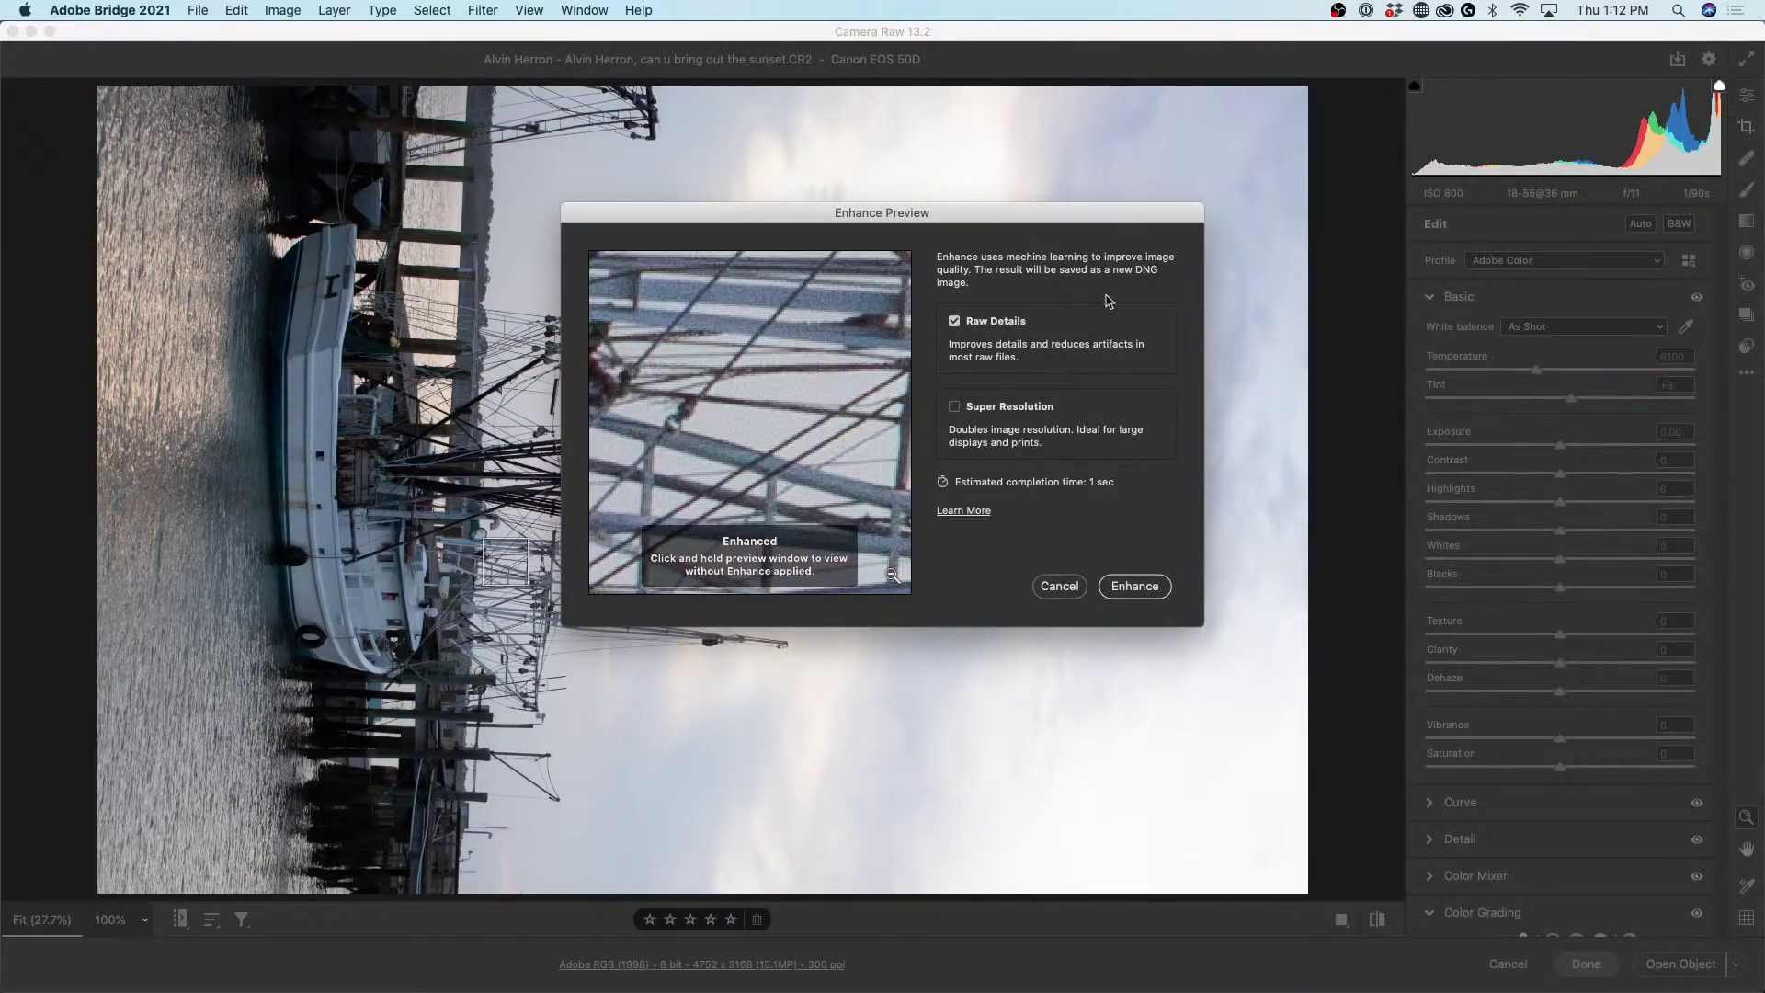
{"action": "left_click_drag", "start_coordinate": [770, 365], "coordinate": [769, 322]}
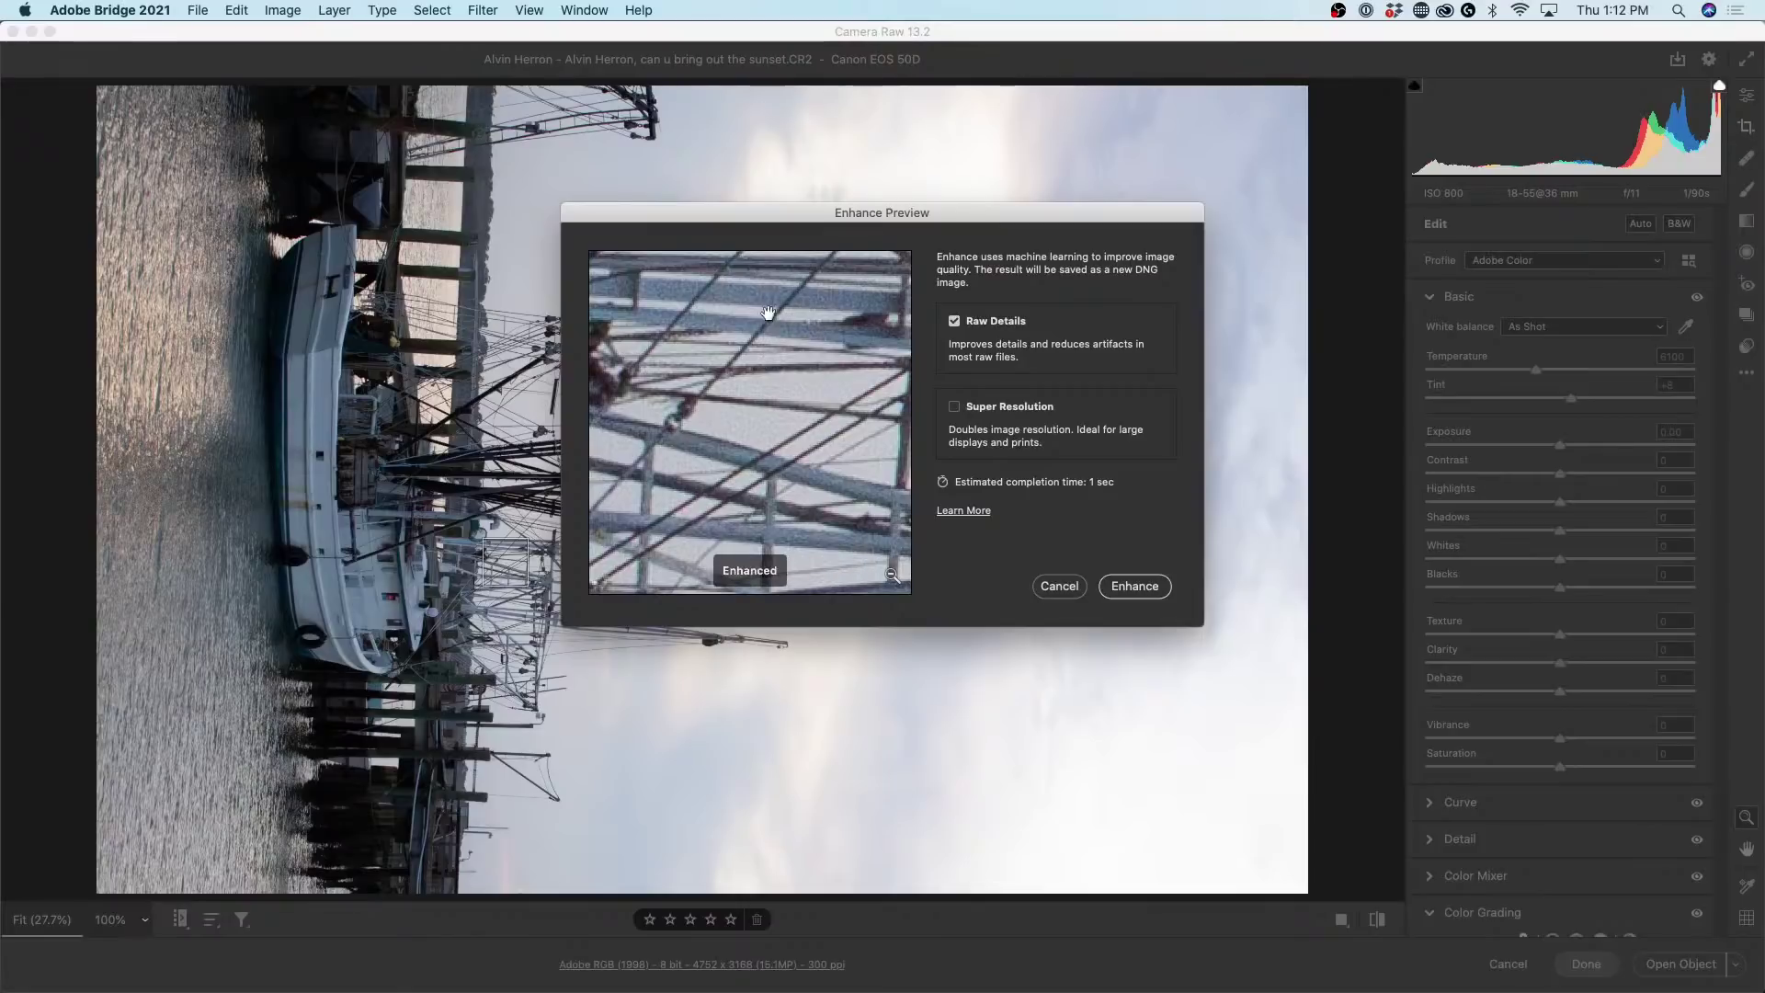
{"action": "left_click", "coordinate": [955, 407]}
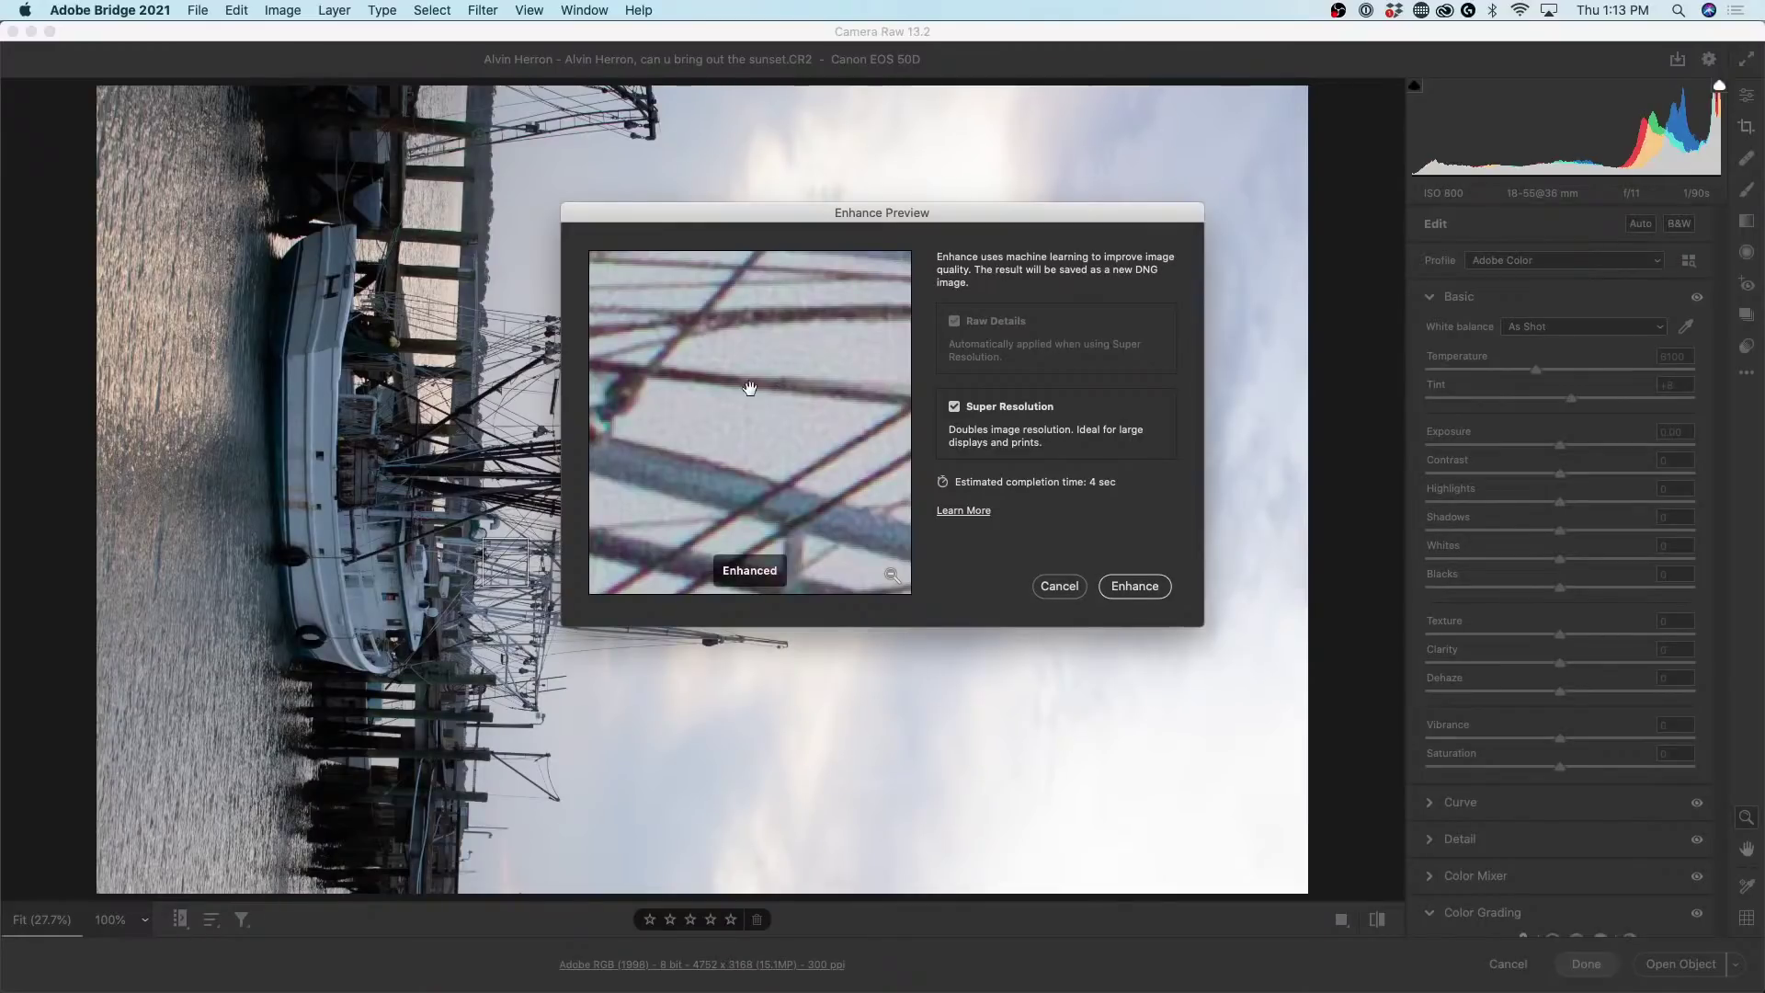
Check several areas of the boat in the Super Resolution preview and run the enhancement.
{"action": "left_click_drag", "start_coordinate": [748, 387], "coordinate": [756, 313]}
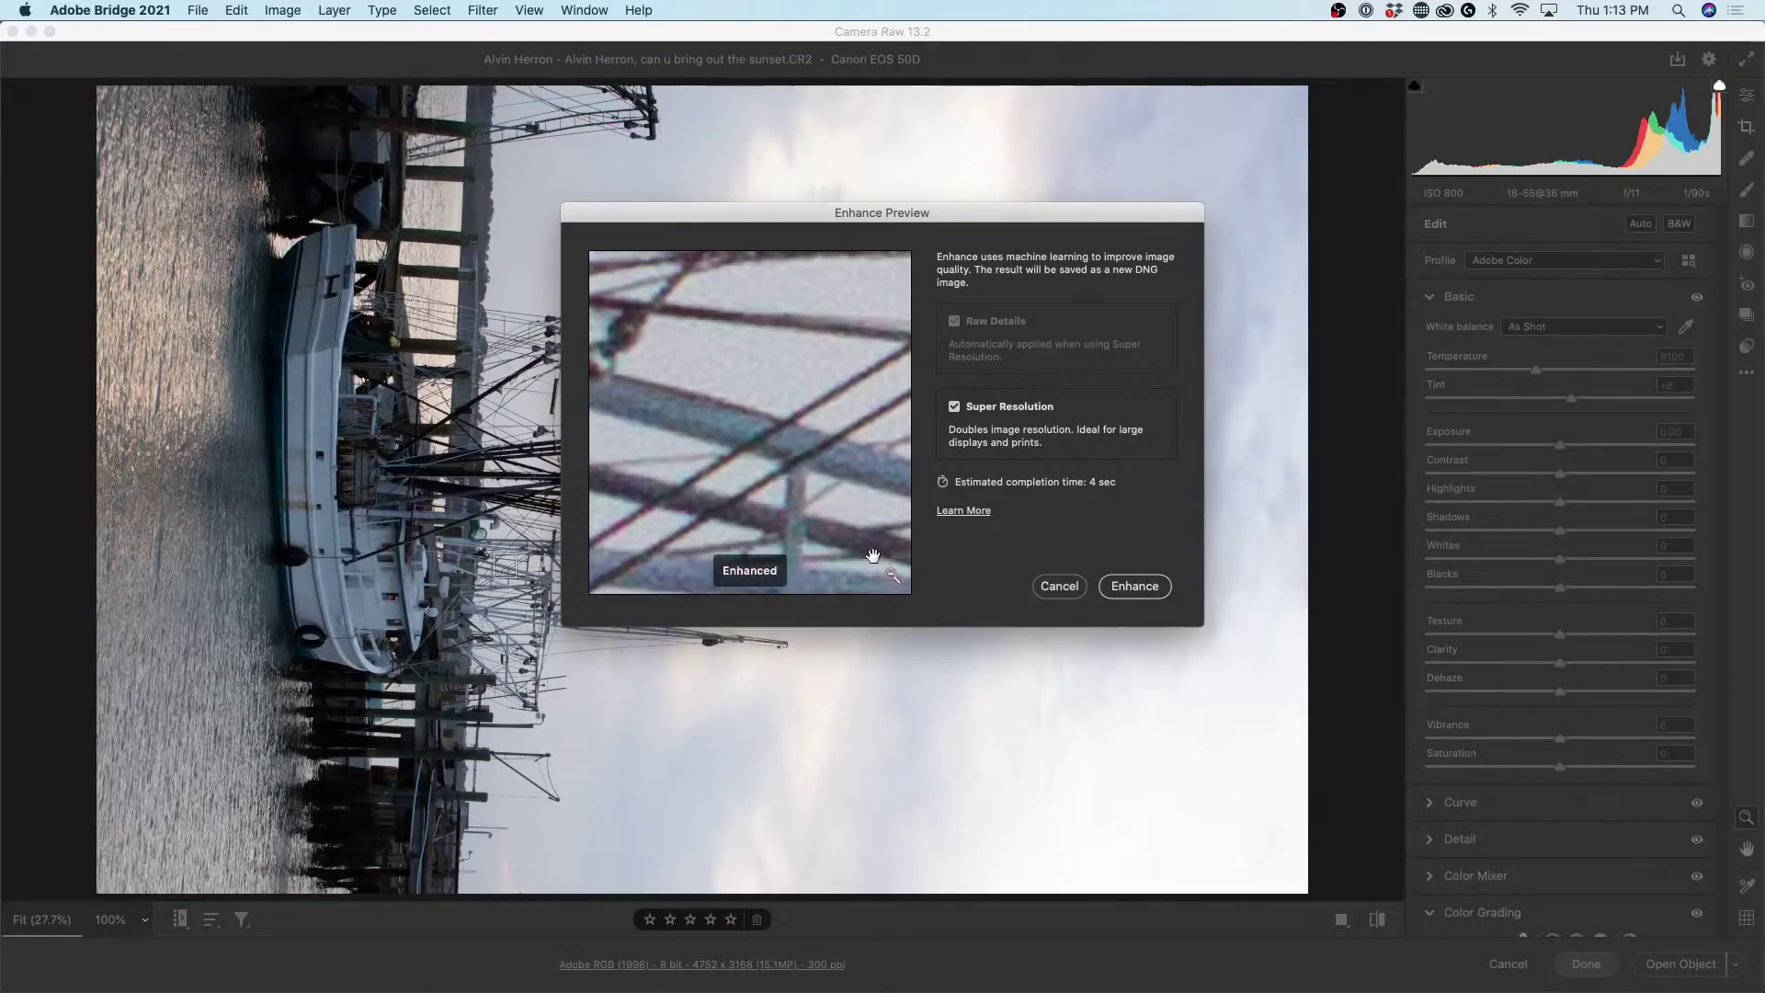
{"action": "left_click", "coordinate": [890, 574]}
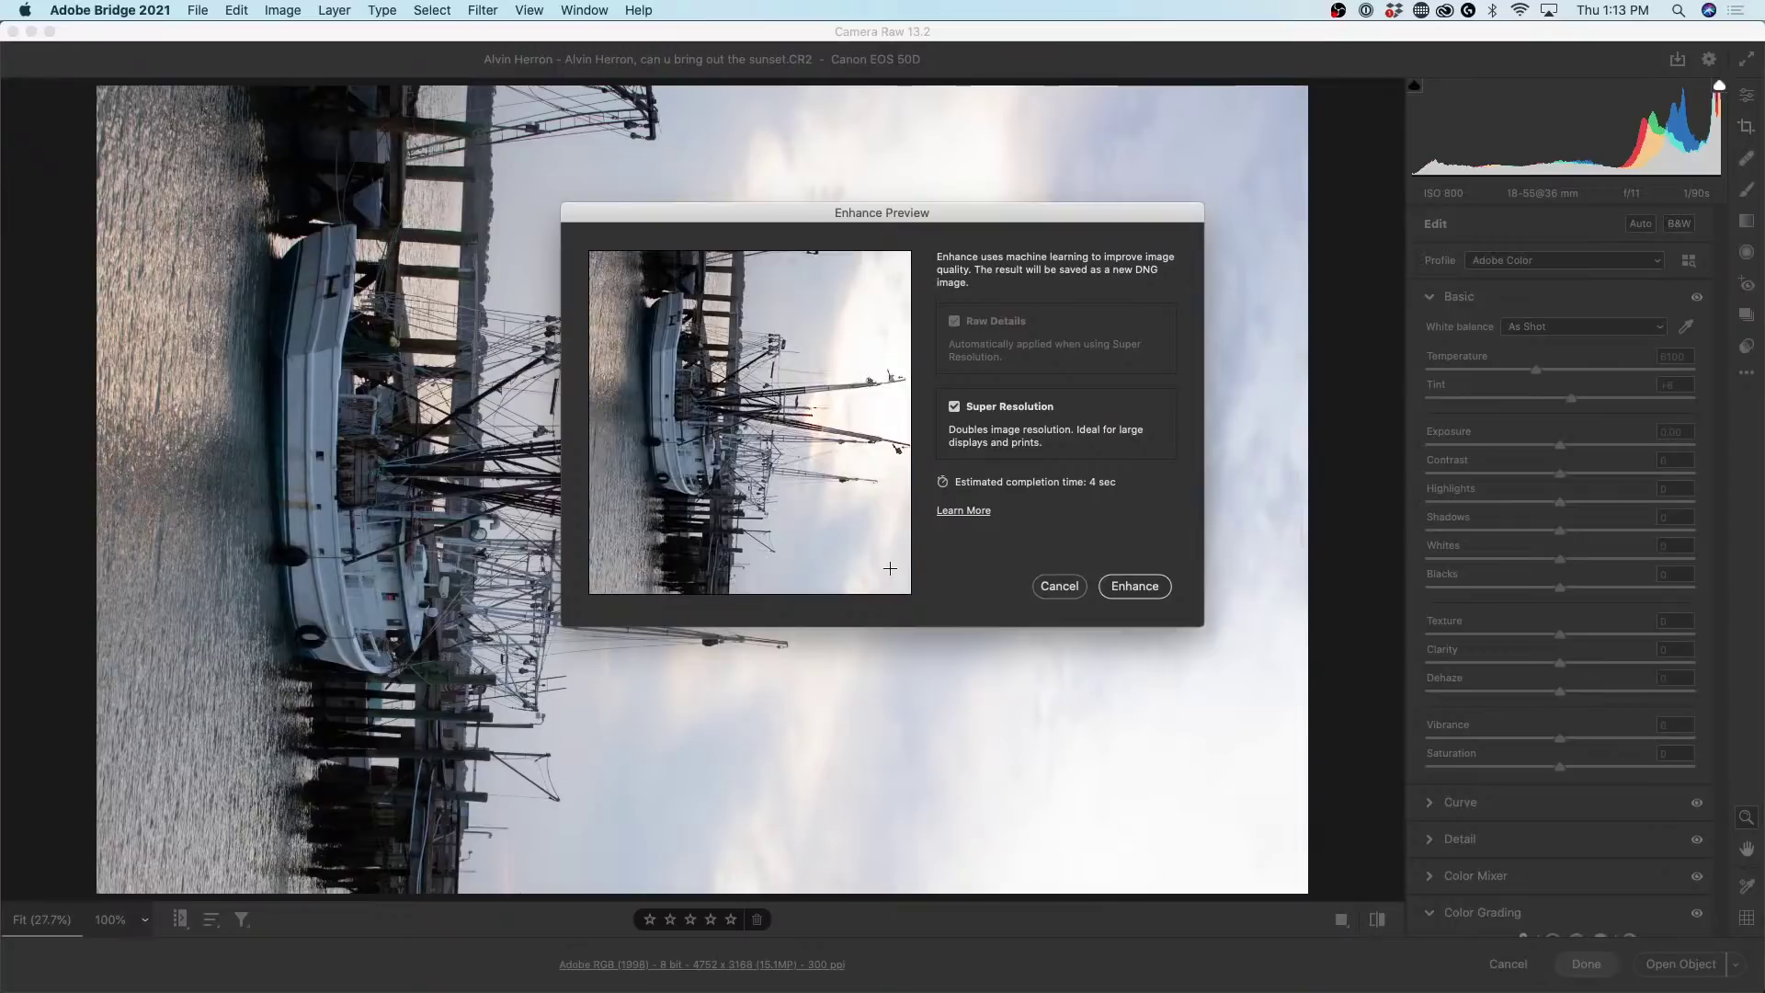
{"action": "left_click", "coordinate": [740, 404]}
{"action": "left_click_drag", "start_coordinate": [746, 487], "coordinate": [800, 276]}
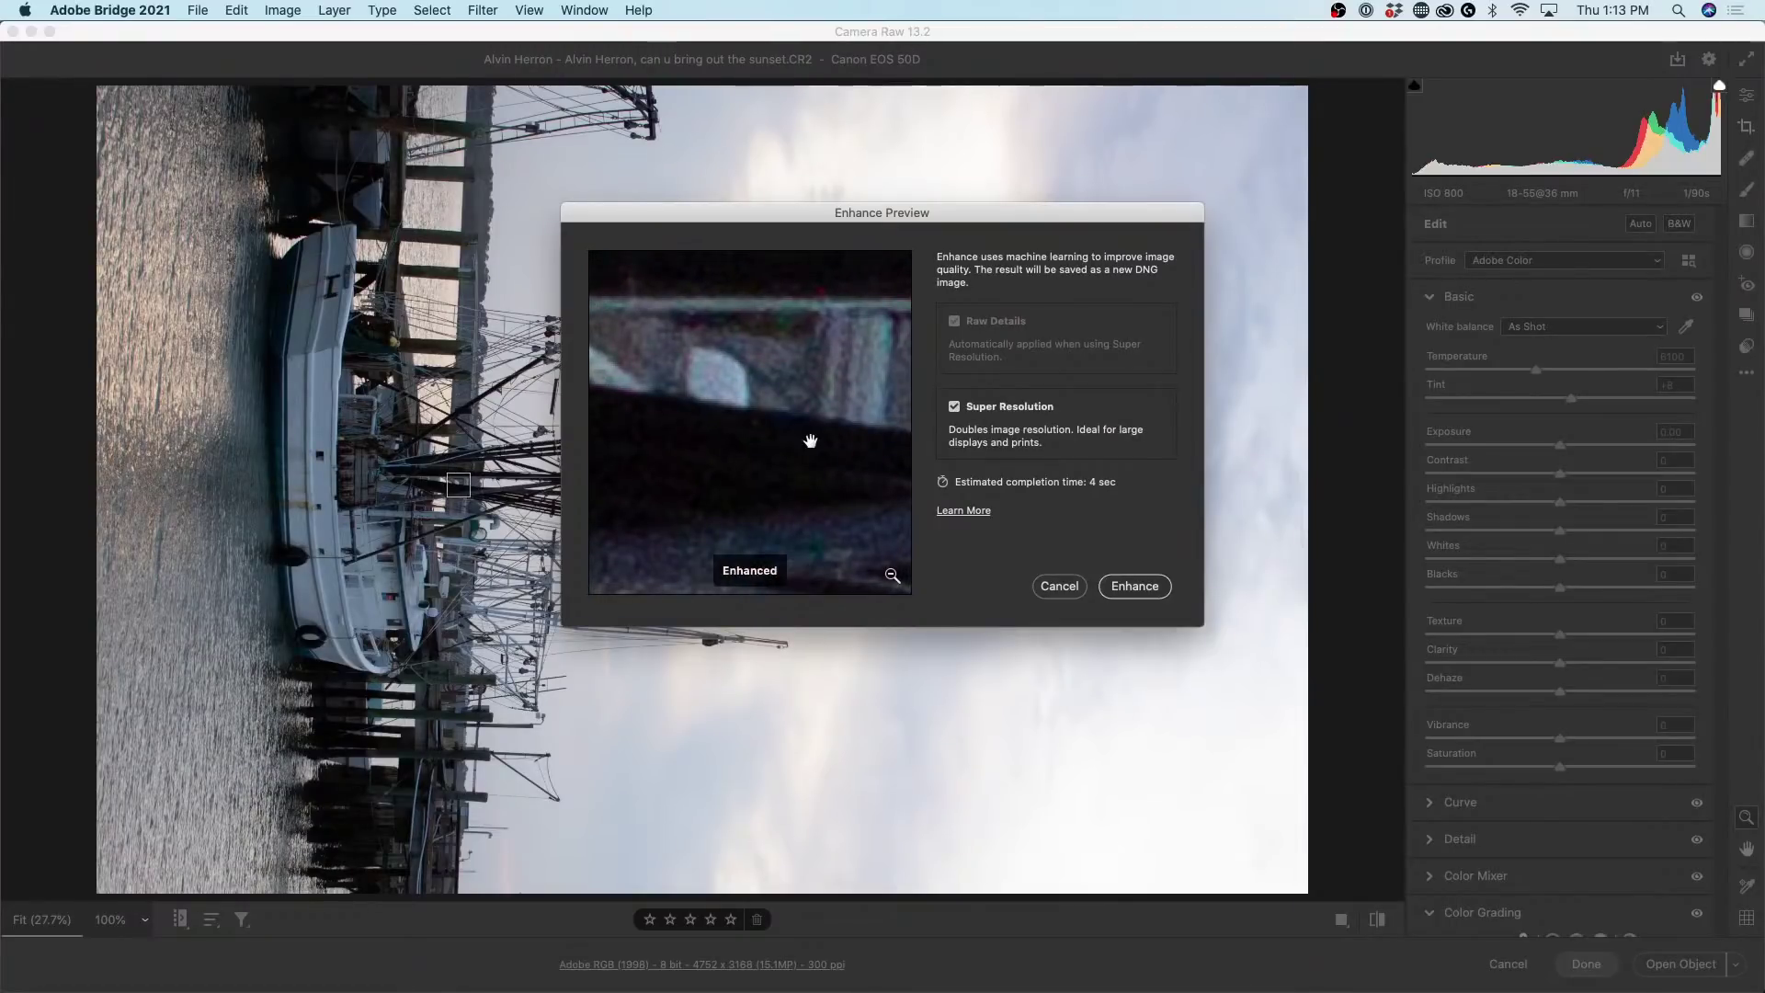
{"action": "left_click", "coordinate": [754, 380]}
{"action": "mouse_move", "coordinate": [757, 381]}
{"action": "left_mouse_down"}
{"action": "mouse_move", "coordinate": [808, 417]}
{"action": "mouse_move", "coordinate": [867, 414]}
{"action": "mouse_move", "coordinate": [674, 363]}
{"action": "mouse_move", "coordinate": [841, 400]}
{"action": "left_mouse_up"}
{"action": "mouse_move", "coordinate": [684, 411]}
{"action": "left_mouse_down"}
{"action": "mouse_move", "coordinate": [678, 395]}
{"action": "mouse_move", "coordinate": [932, 331]}
{"action": "mouse_move", "coordinate": [733, 386]}
{"action": "mouse_move", "coordinate": [885, 327]}
{"action": "mouse_move", "coordinate": [780, 455]}
{"action": "left_mouse_up"}
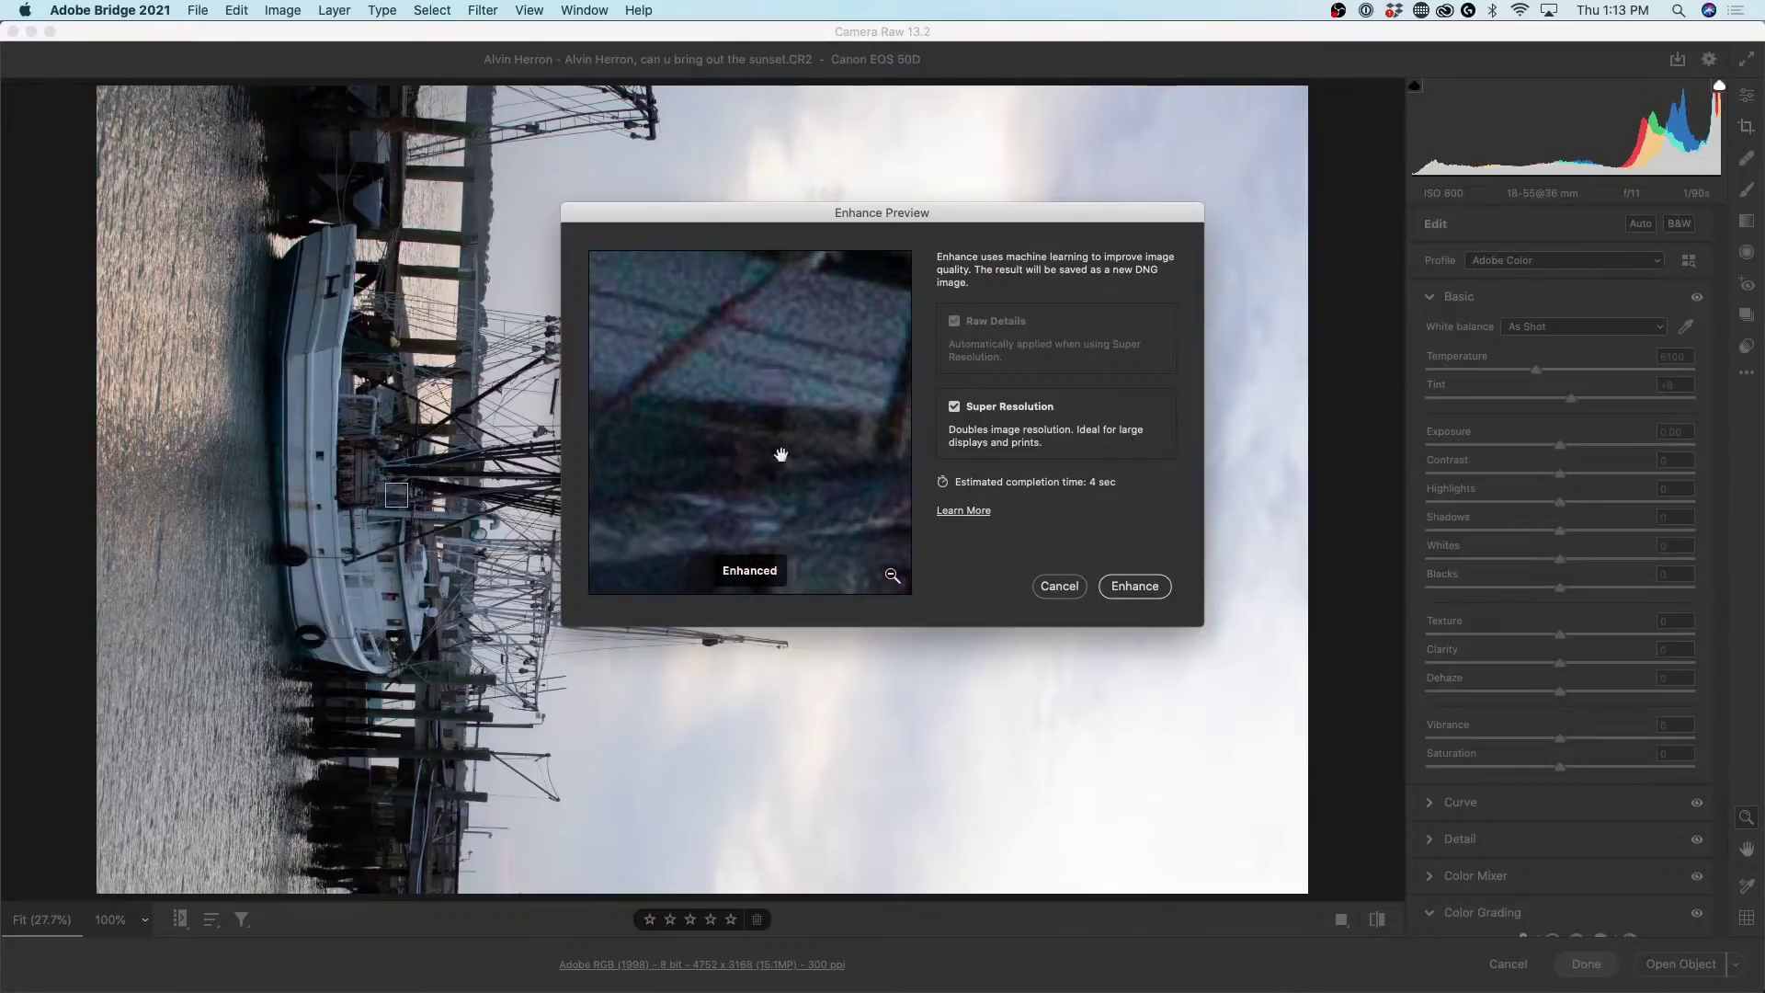
{"action": "left_click", "coordinate": [1135, 586]}
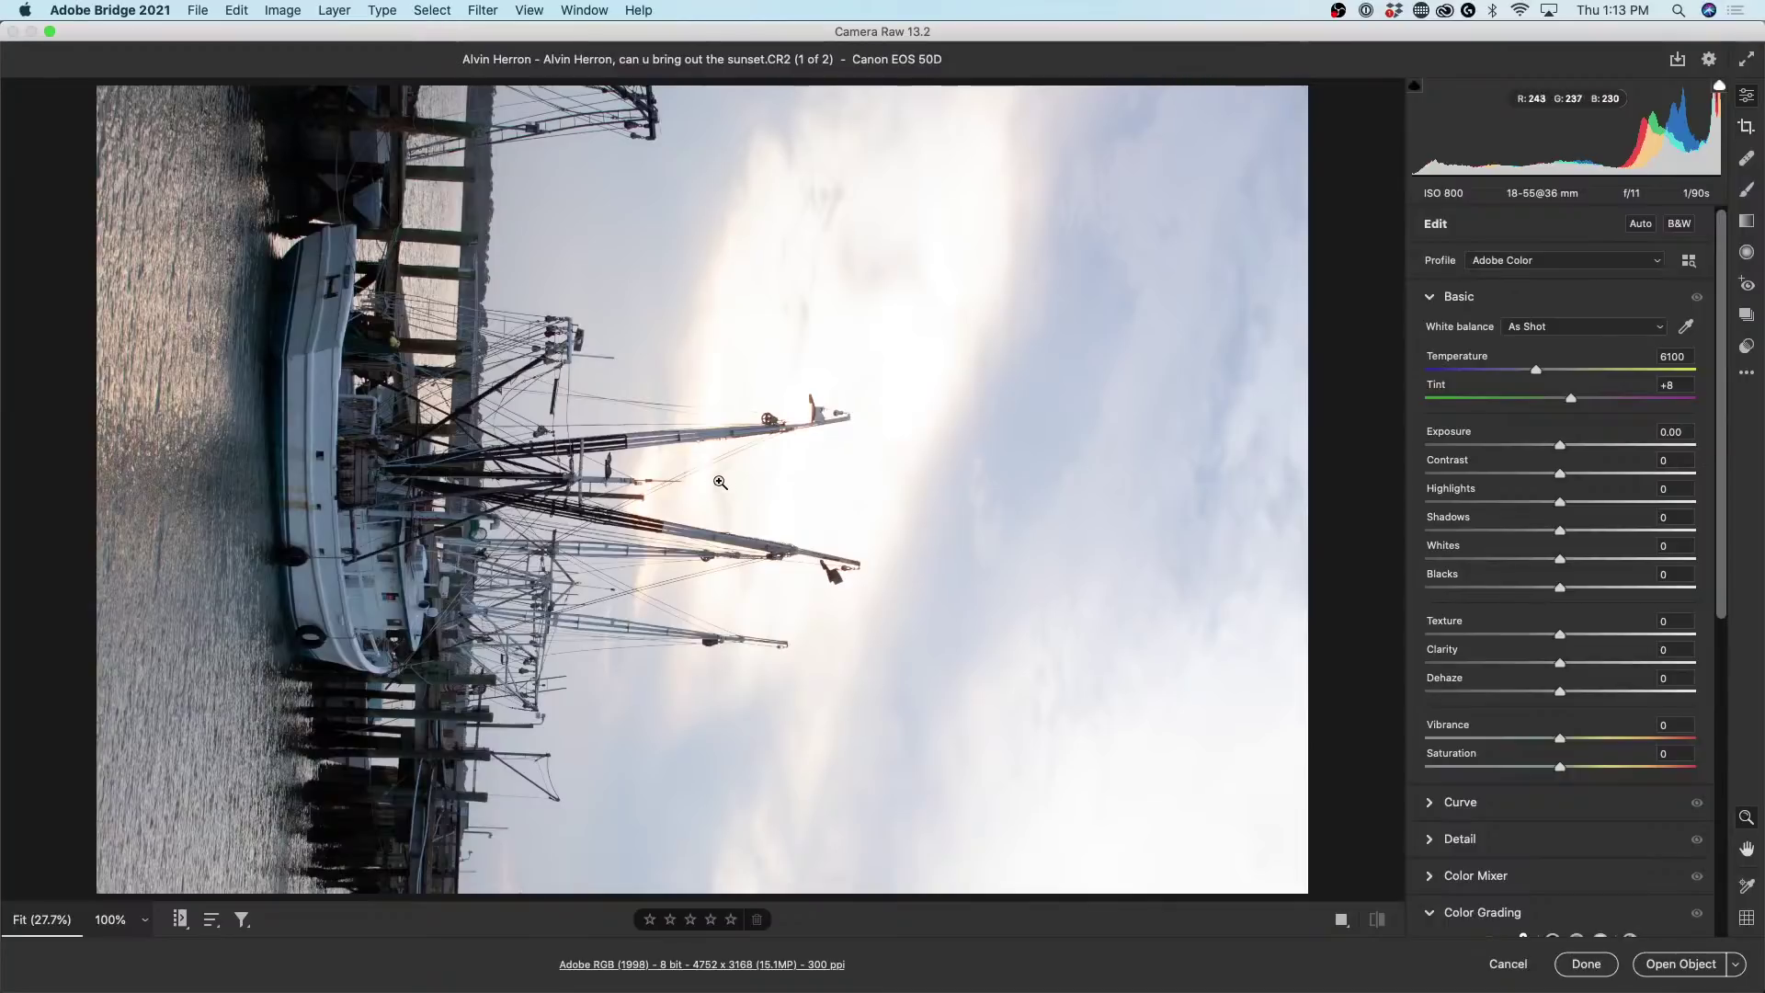
Rotate the sideways boat photo 90 degrees counterclockwise so that it stands upright.
{"action": "left_click", "coordinate": [679, 453]}
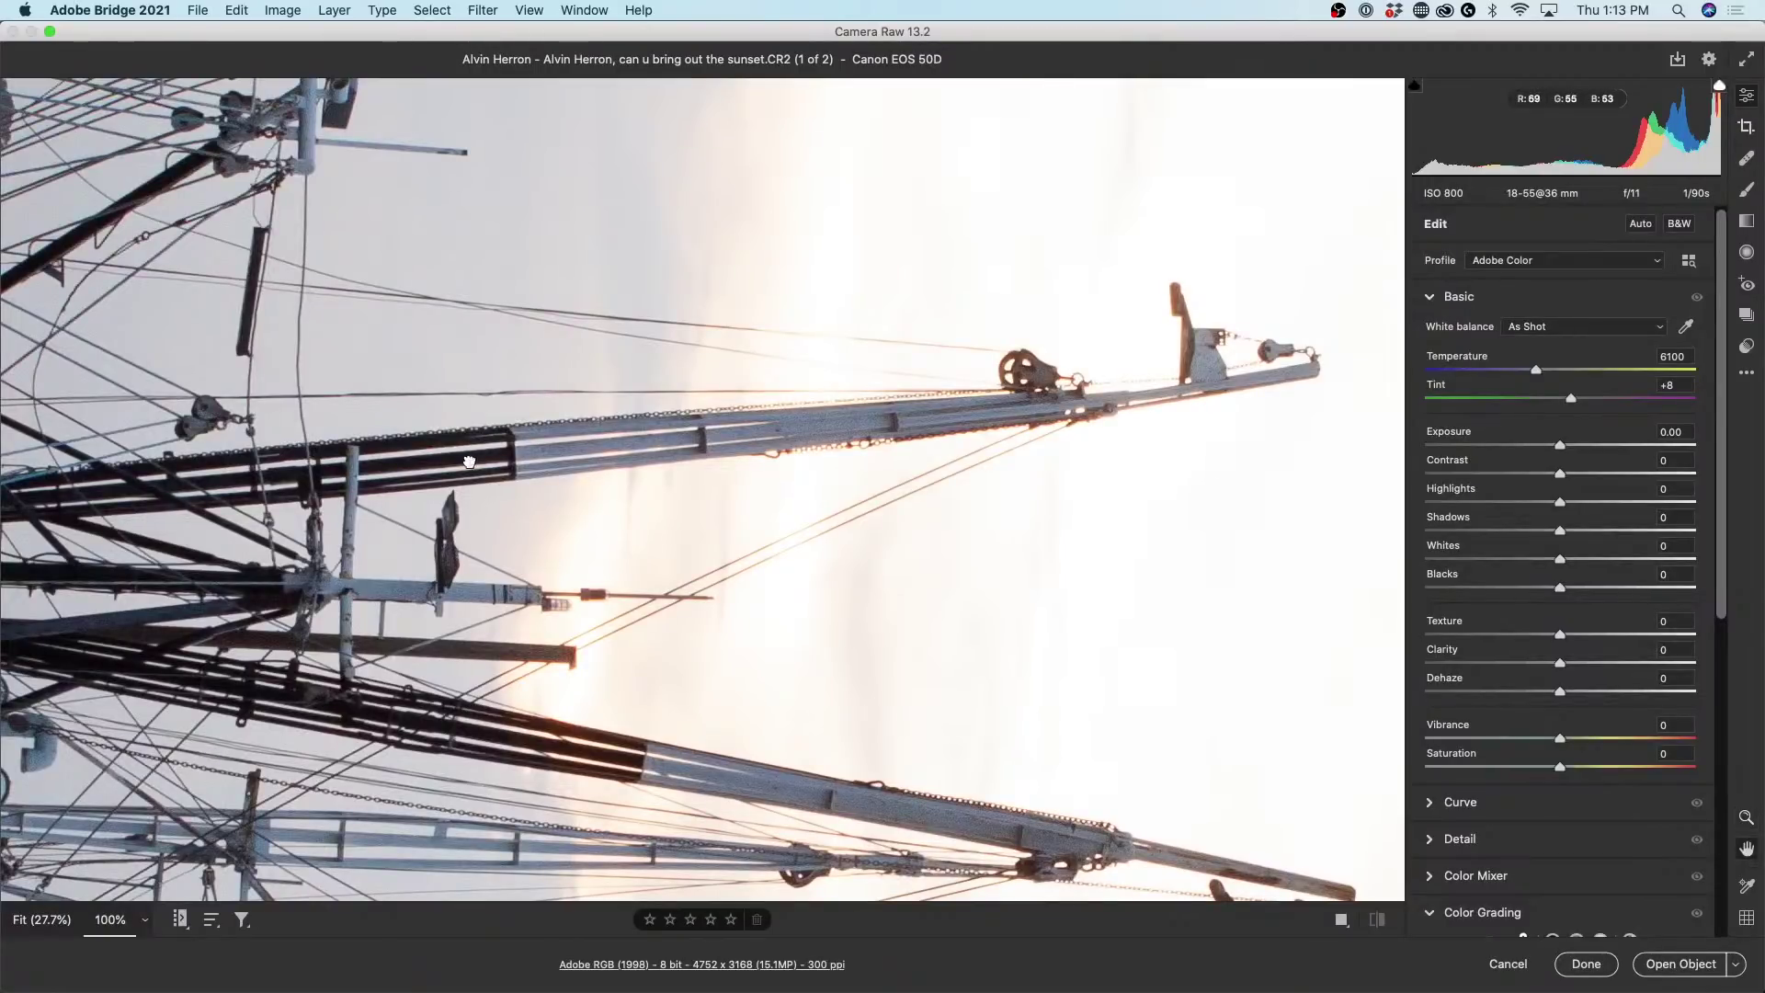
{"action": "left_click_drag", "start_coordinate": [463, 450], "coordinate": [959, 436]}
{"action": "left_click_drag", "start_coordinate": [619, 333], "coordinate": [761, 406]}
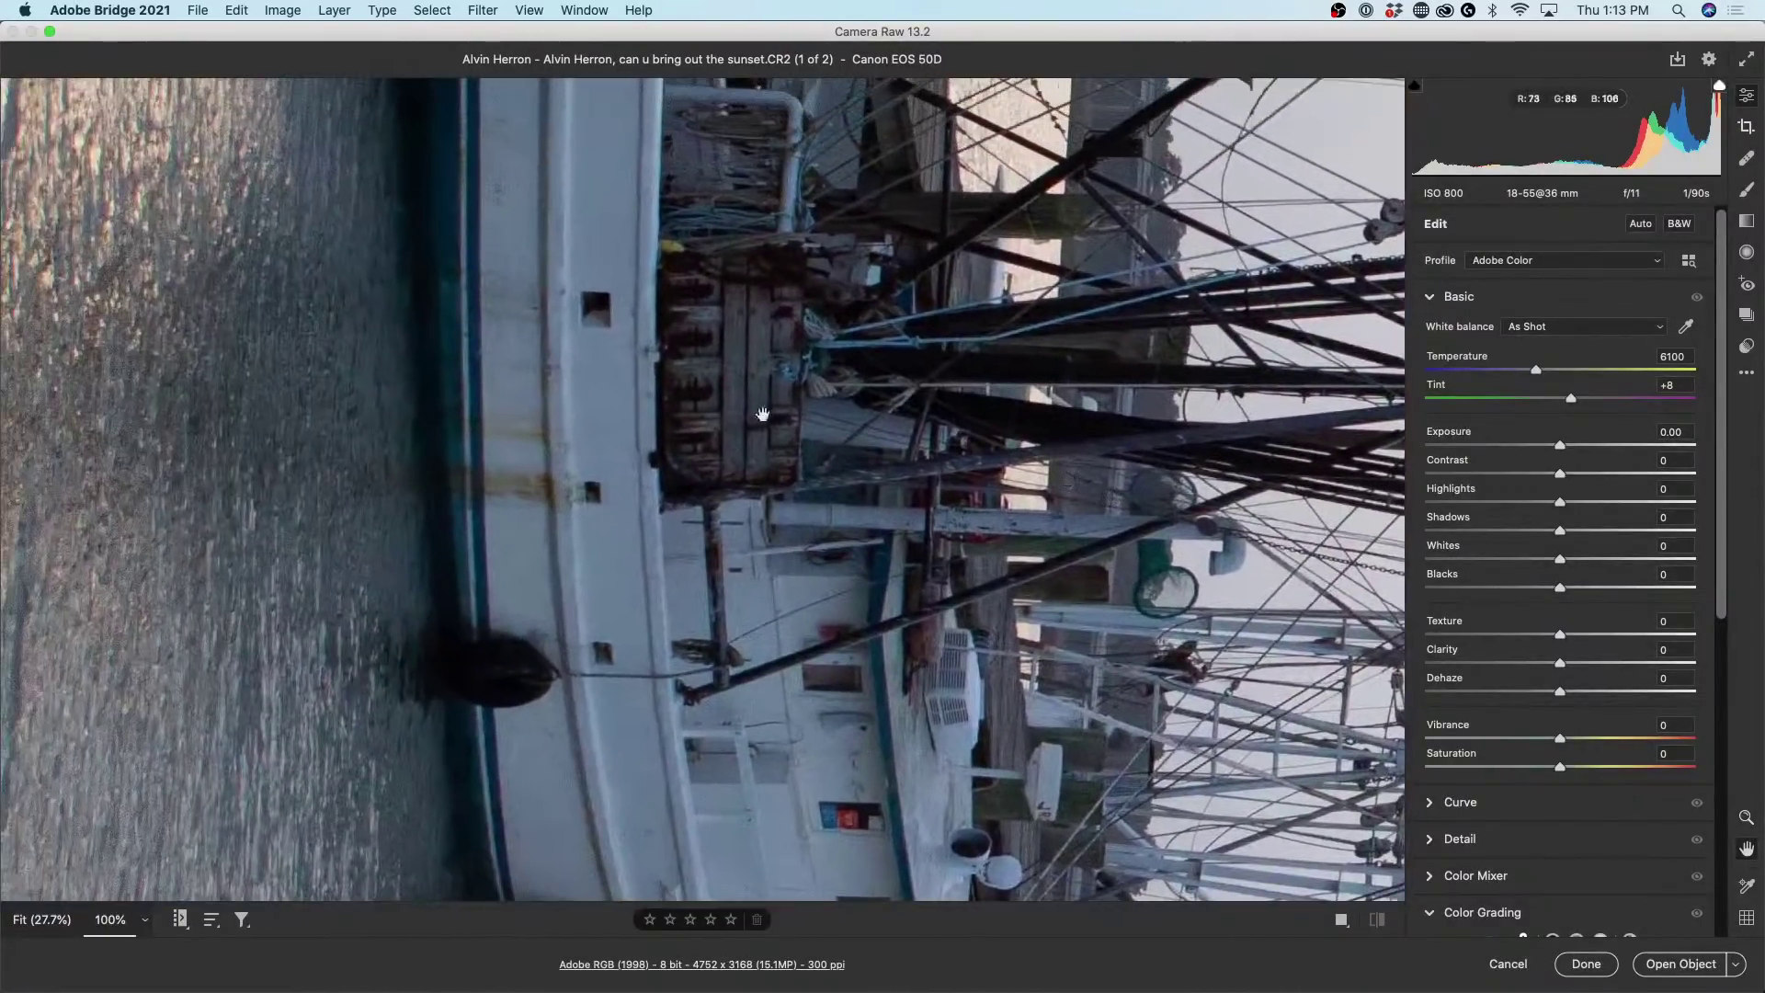
{"action": "left_click_drag", "start_coordinate": [679, 348], "coordinate": [773, 466]}
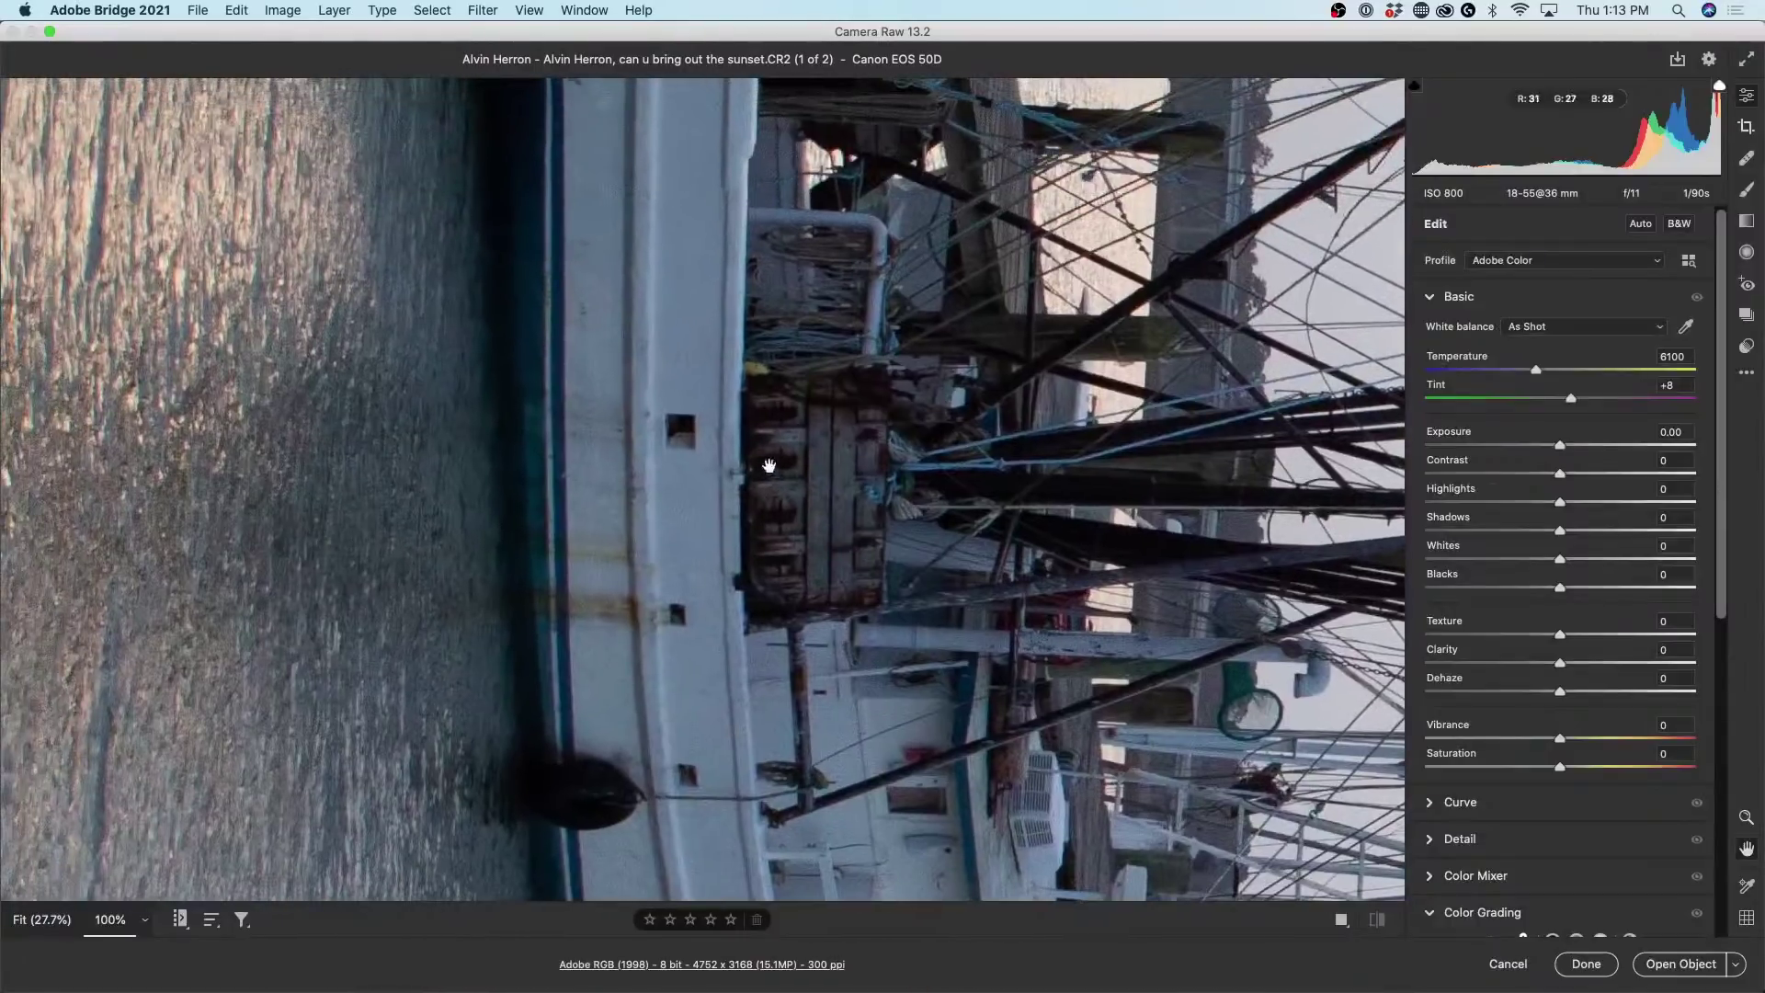
{"action": "left_click", "coordinate": [1747, 126]}
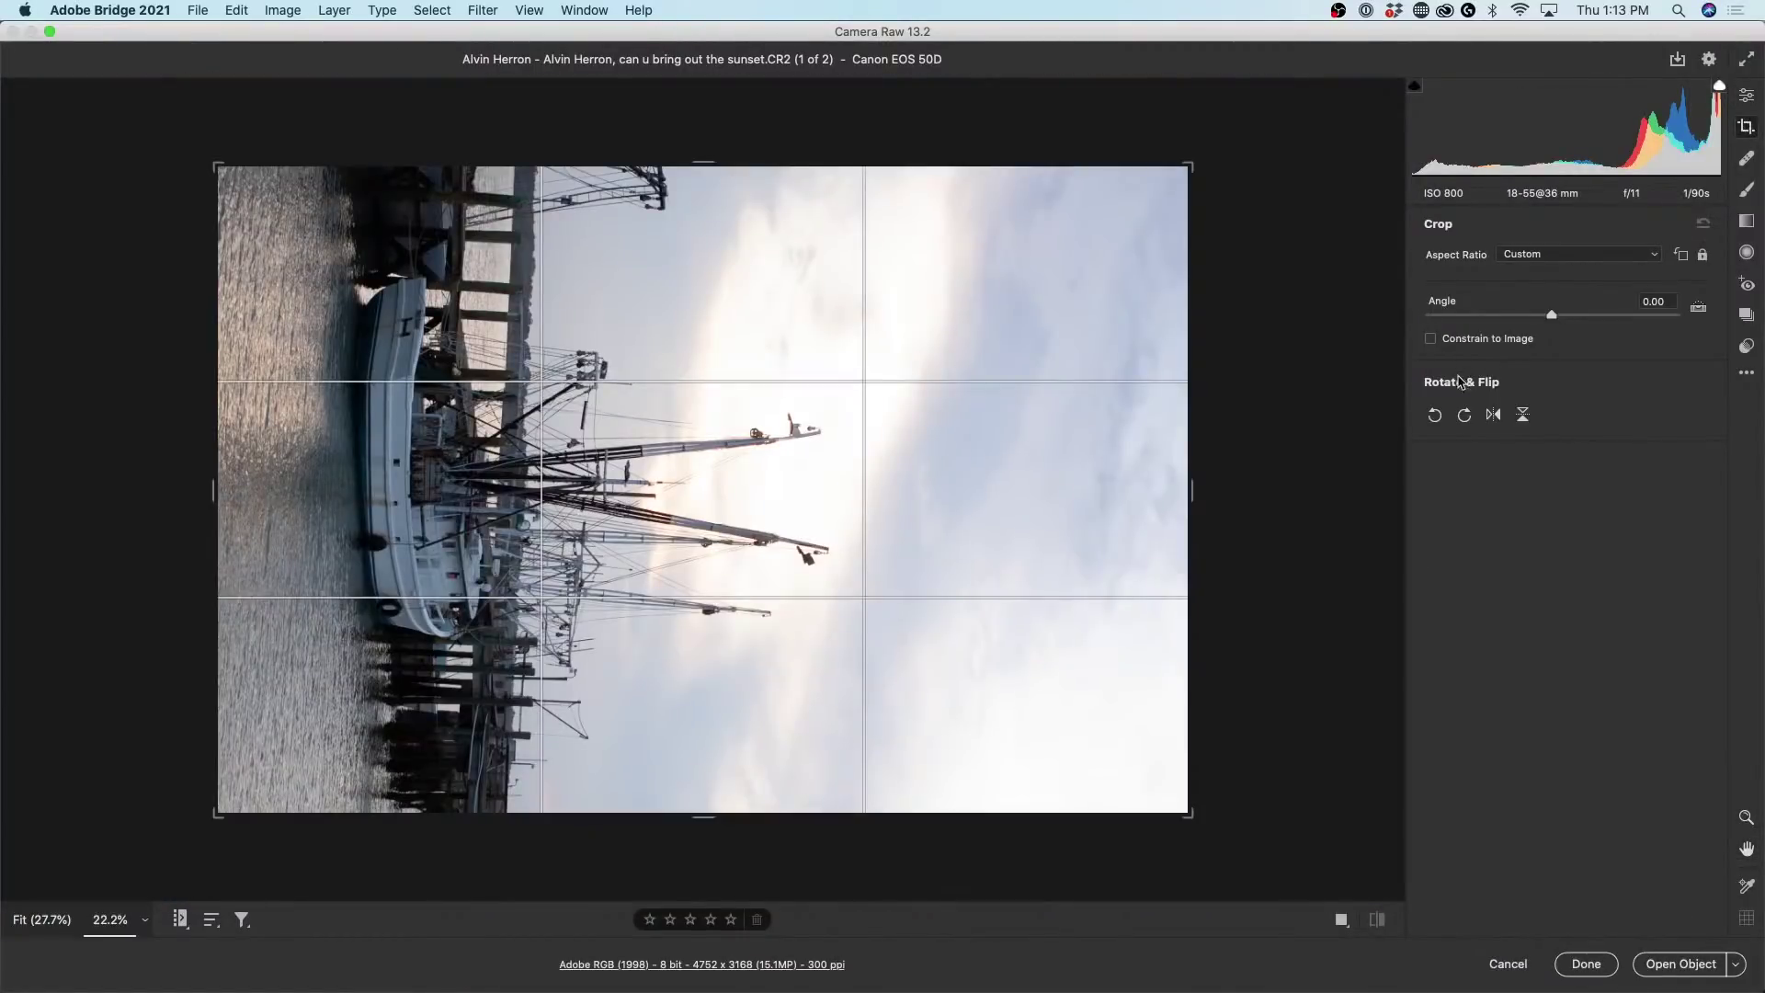
{"action": "left_click", "coordinate": [1435, 416]}
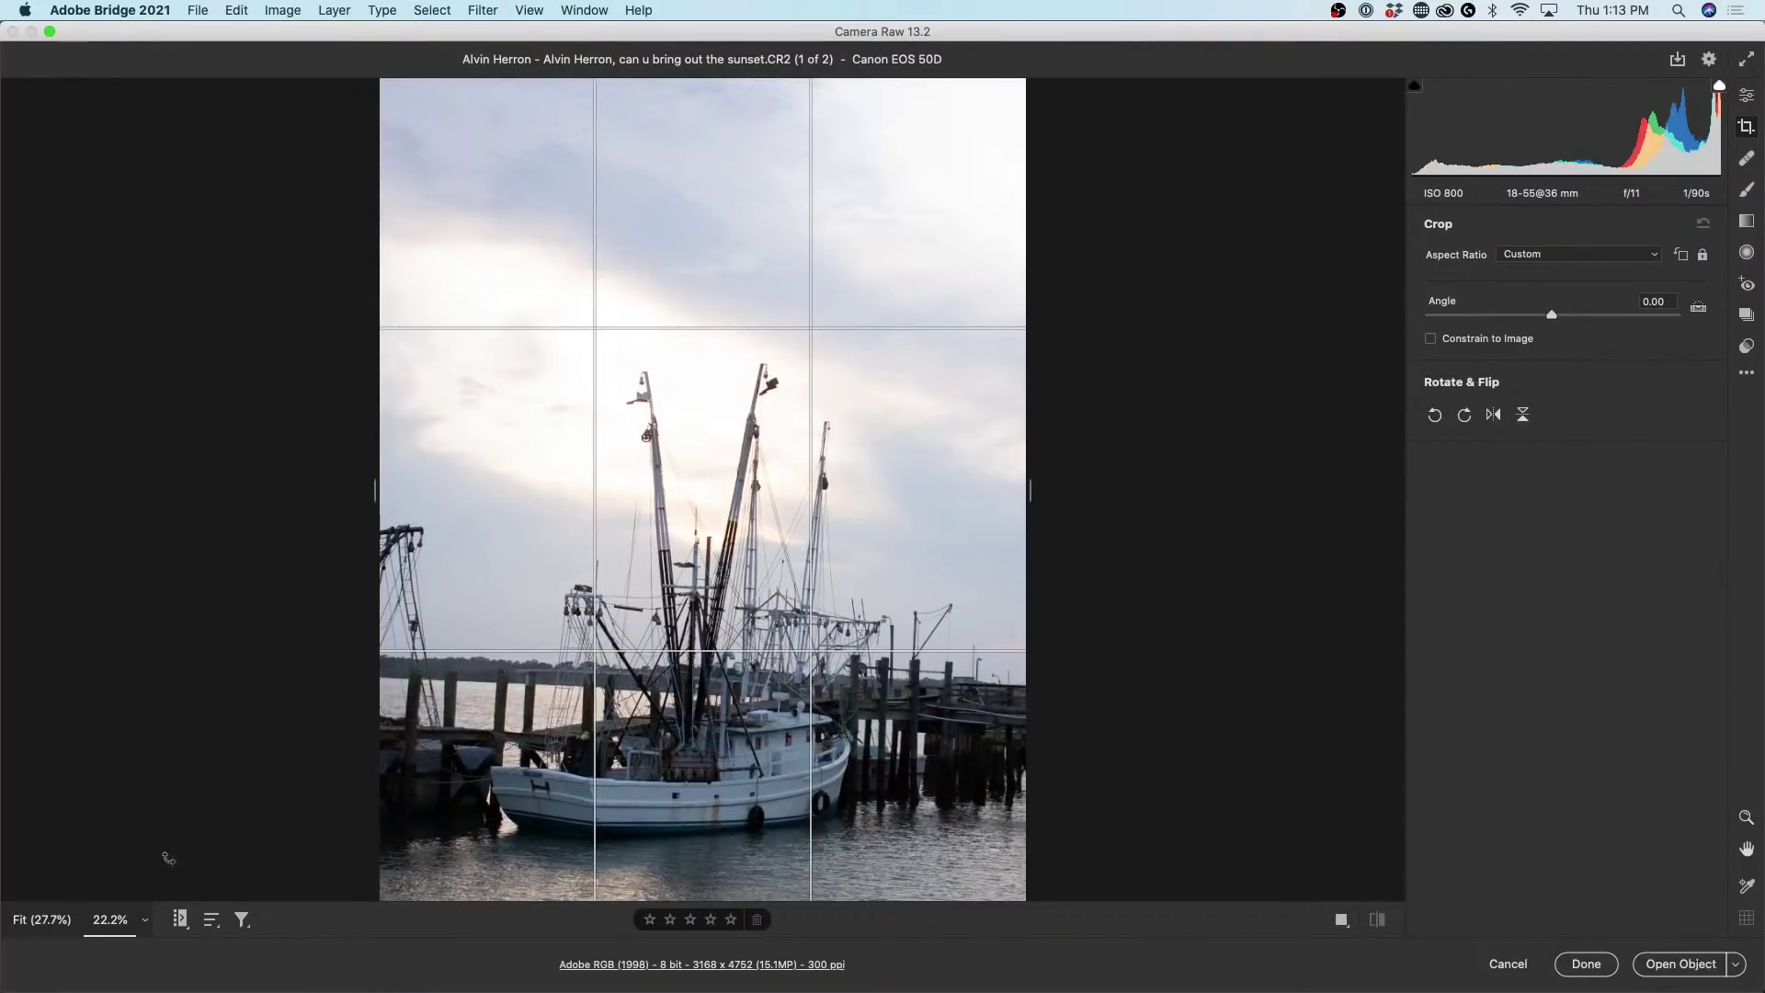
Examine the masts, rigging, deck and hull of the upright boat at 100% magnification, and return to a wider view of the boat.
{"action": "left_click", "coordinate": [147, 922]}
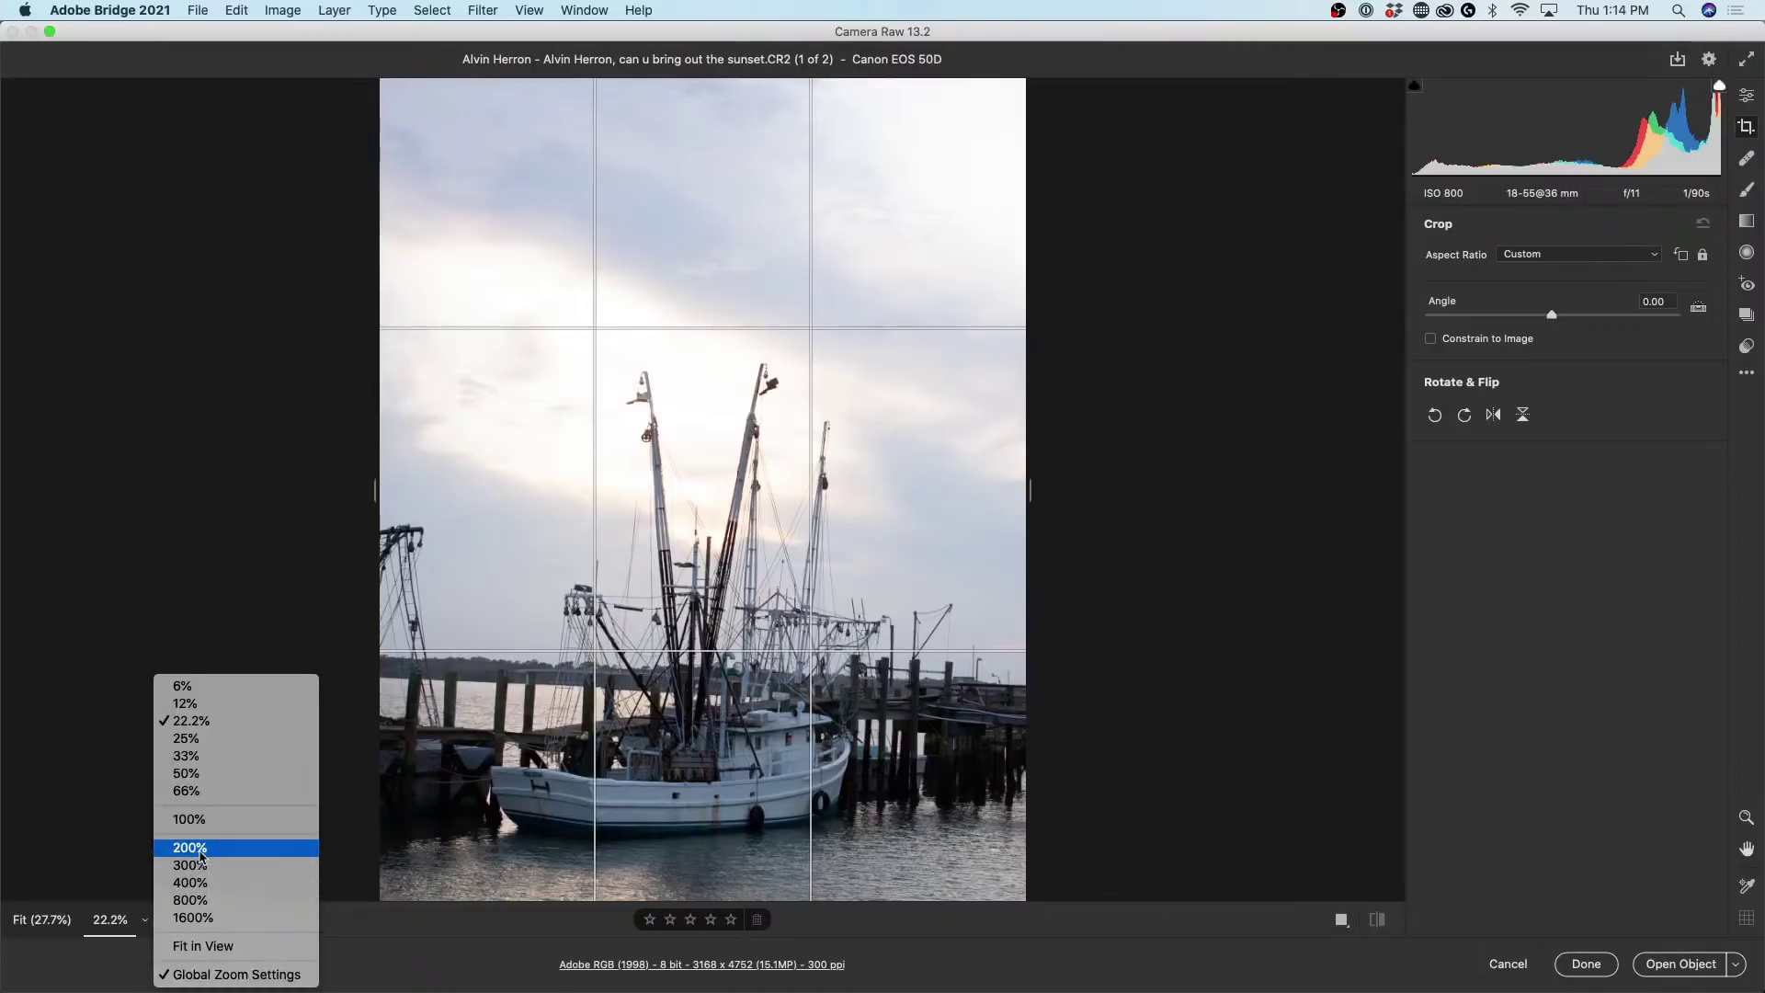
{"action": "left_click", "coordinate": [209, 819]}
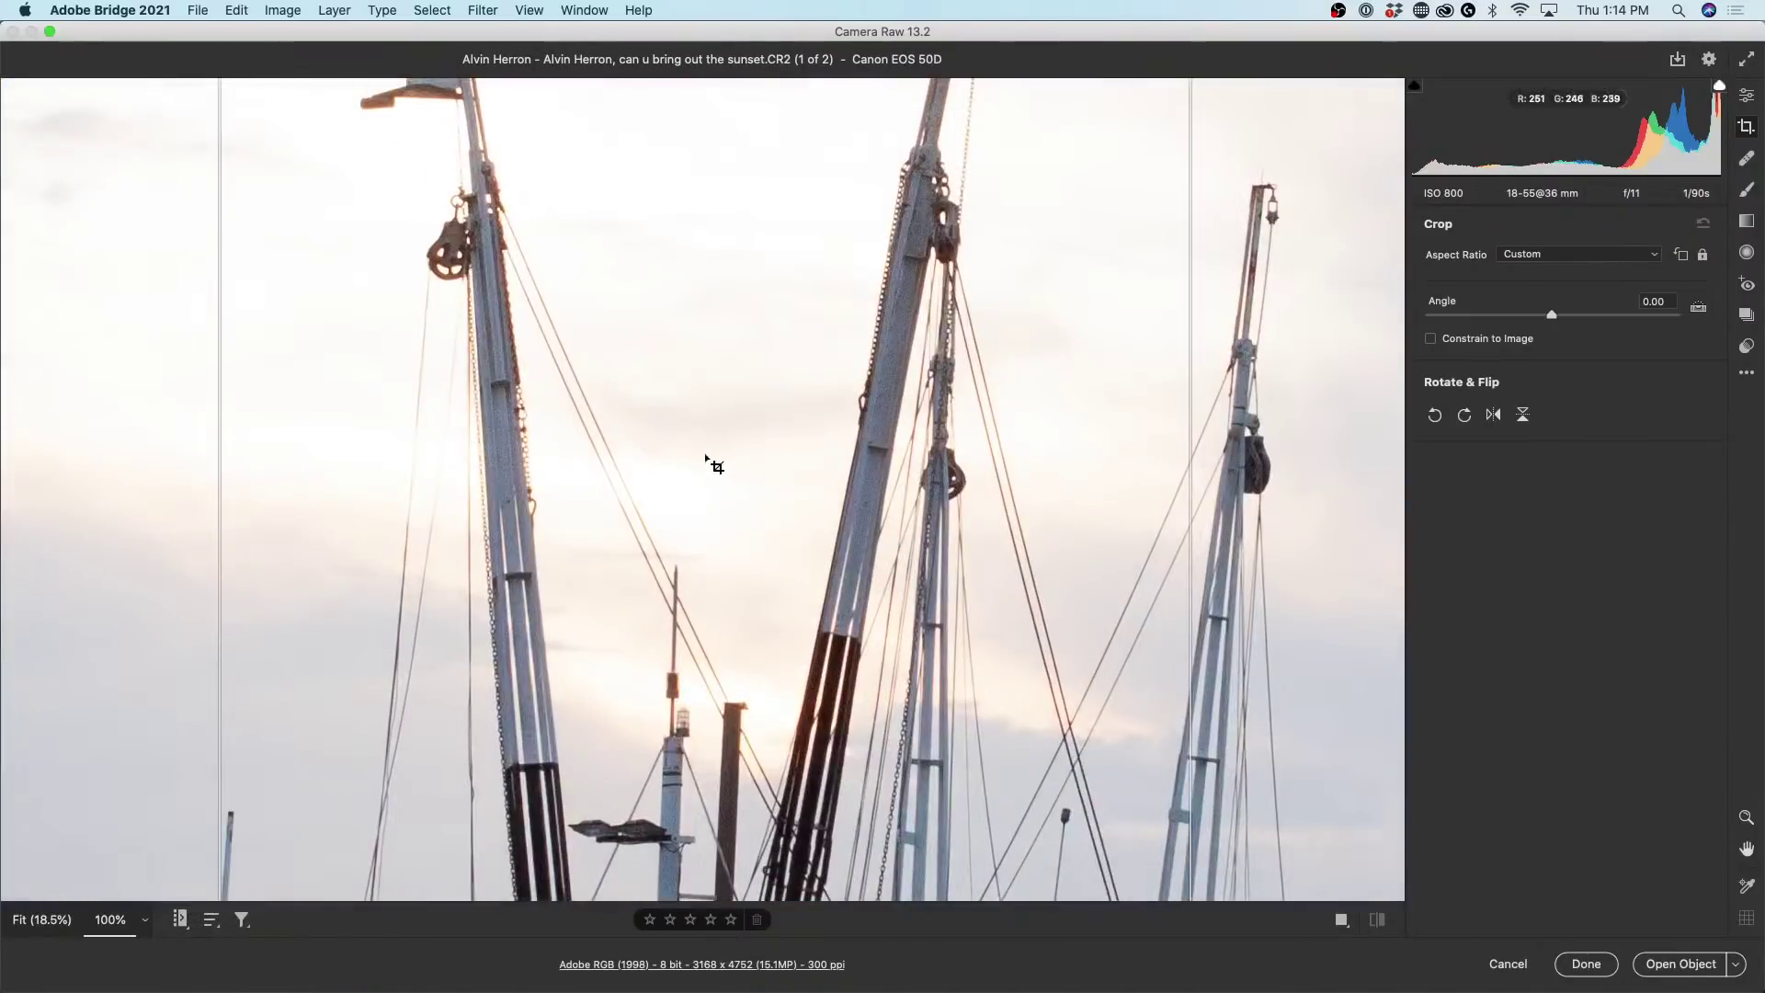
{"action": "scroll", "coordinate": [719, 478], "scroll_direction": "down", "scroll_amount": 15}
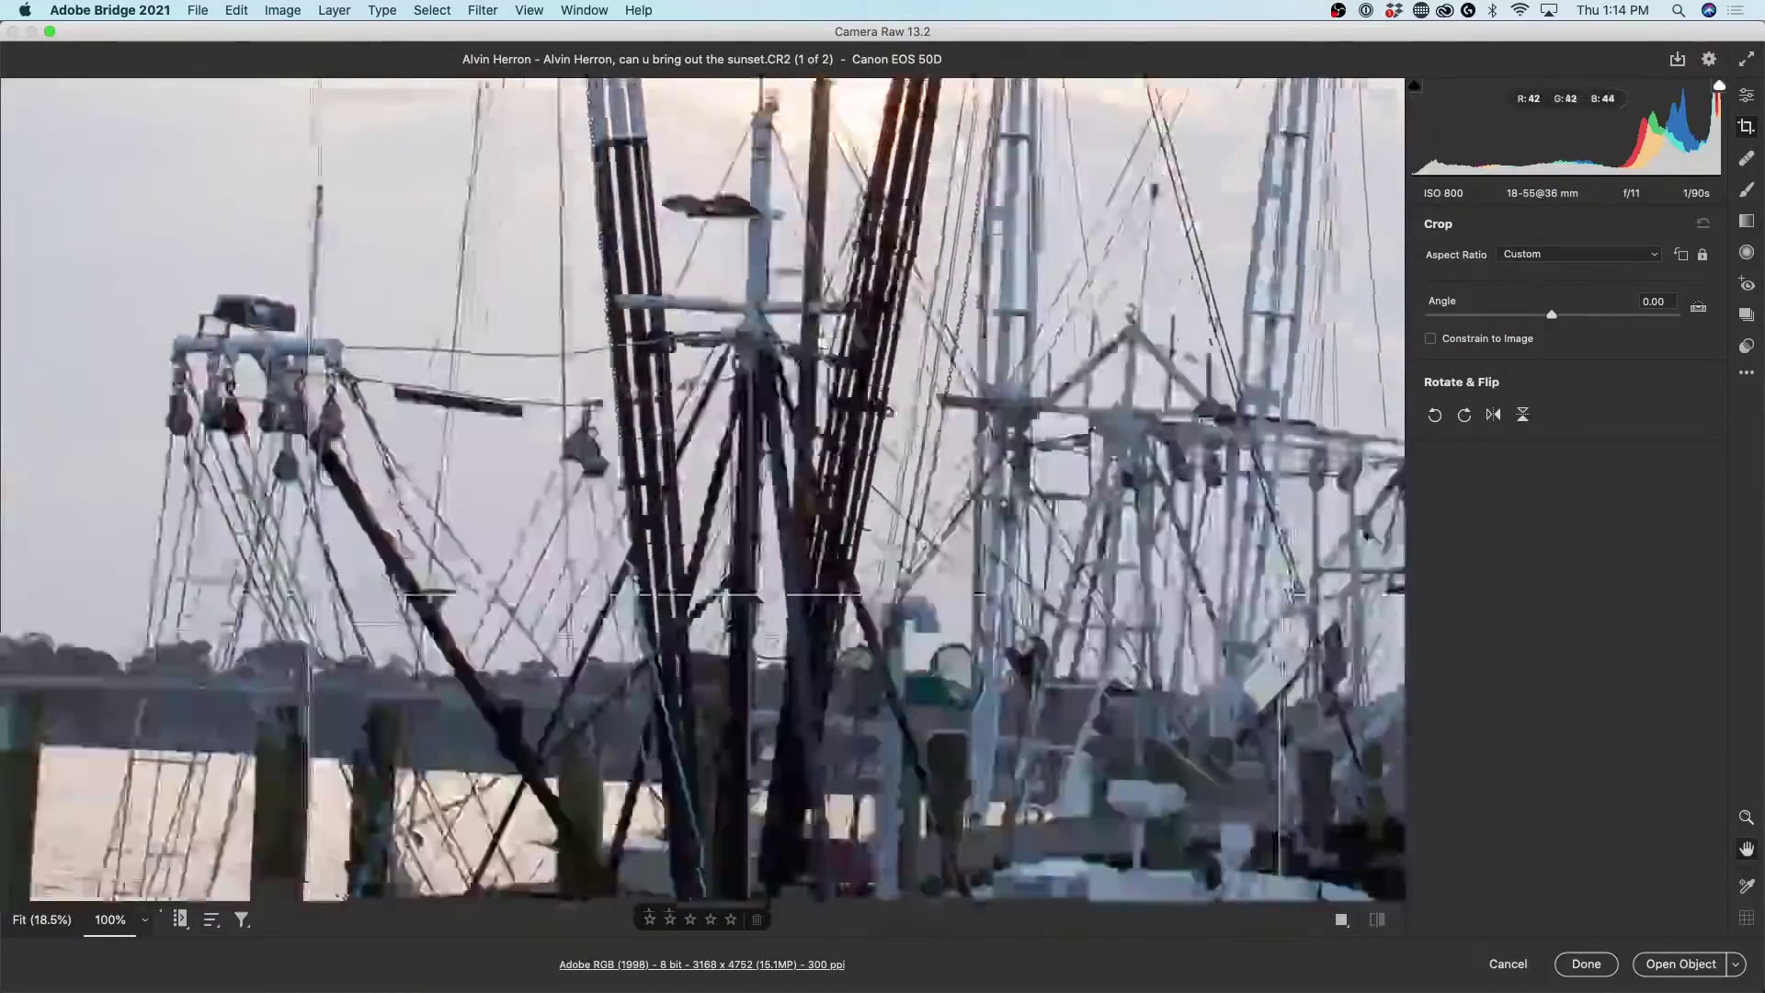
{"action": "scroll", "coordinate": [892, 445], "scroll_direction": "down", "scroll_amount": 5}
{"action": "scroll", "coordinate": [887, 373], "scroll_direction": "up", "scroll_amount": 6}
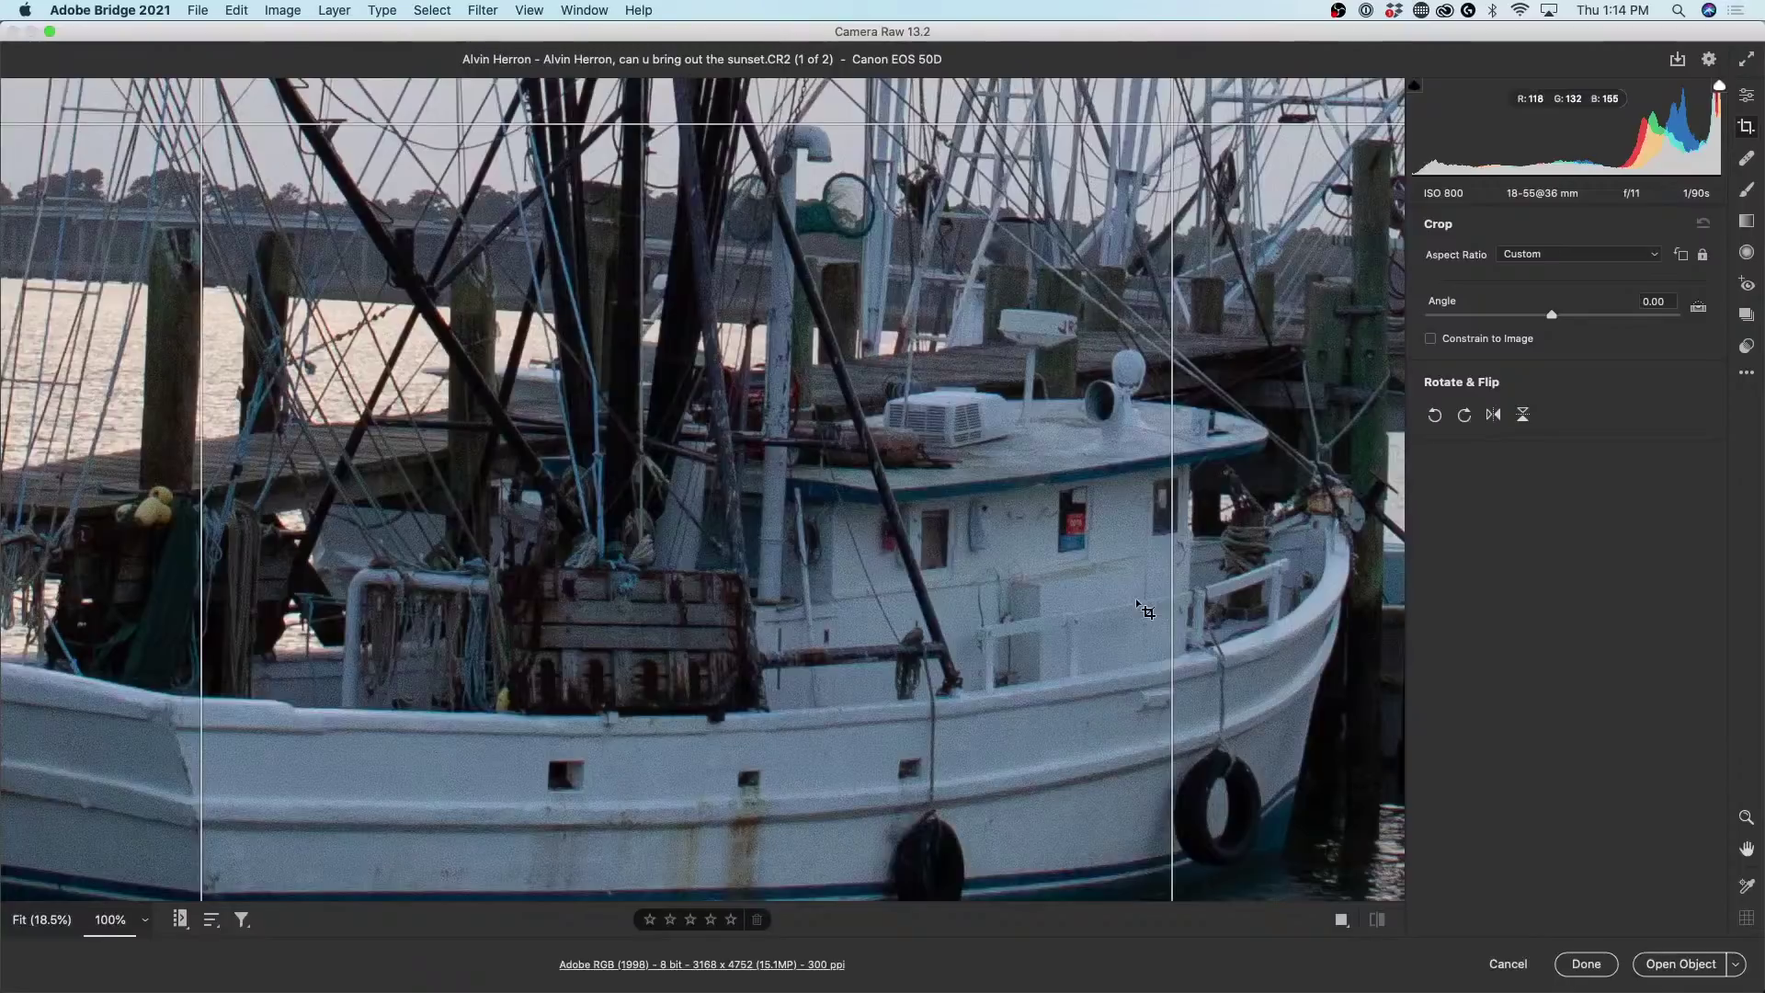
{"action": "scroll", "coordinate": [1011, 515], "scroll_direction": "down", "scroll_amount": 1}
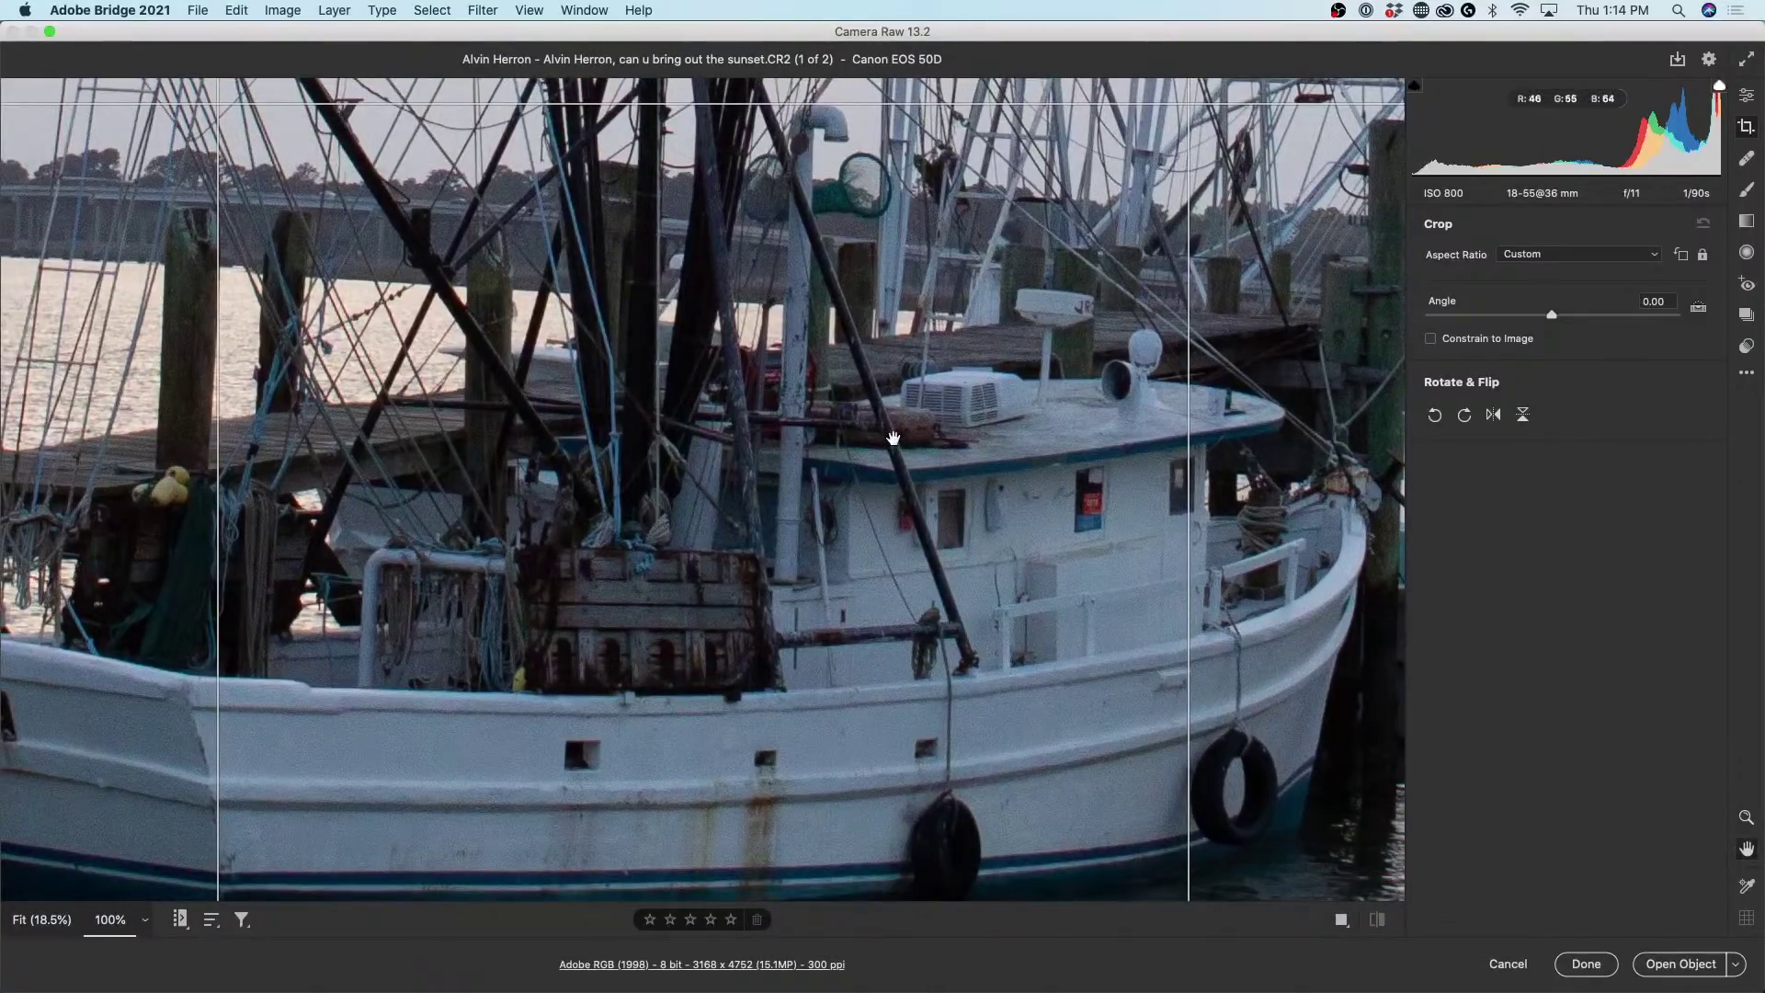
{"action": "left_click_drag", "start_coordinate": [938, 435], "coordinate": [969, 369]}
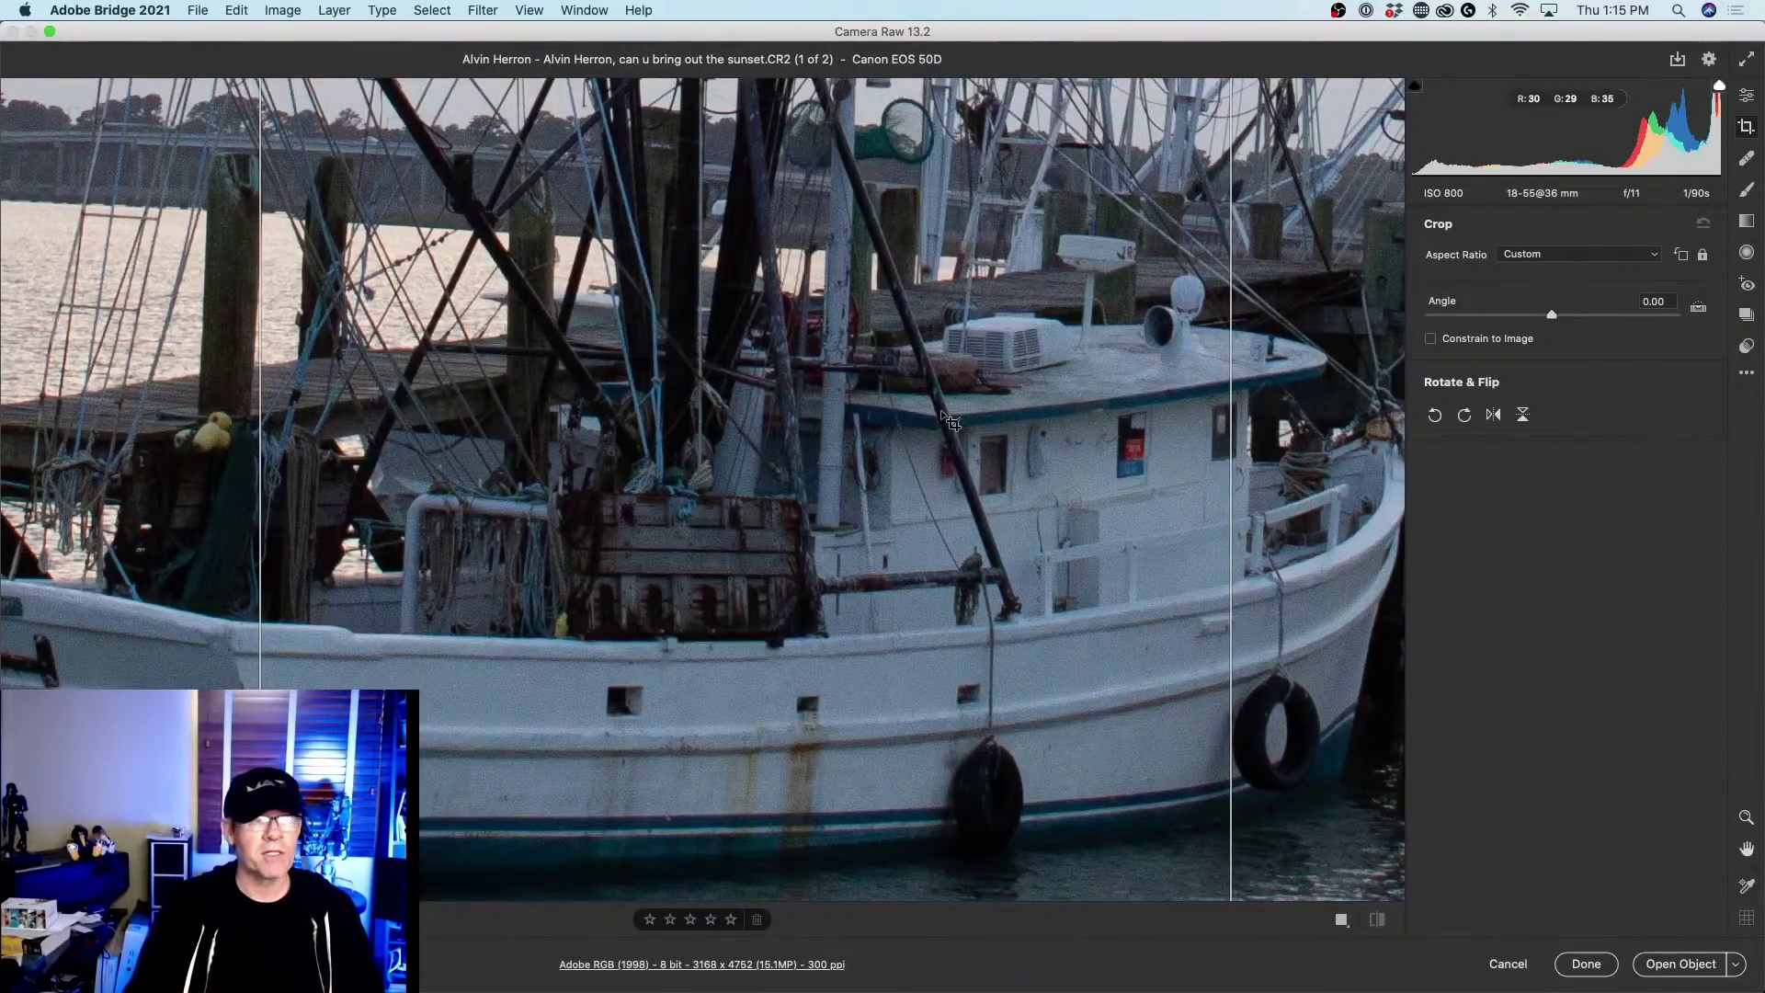
{"action": "scroll", "coordinate": [893, 350], "scroll_direction": "down", "scroll_amount": 1}
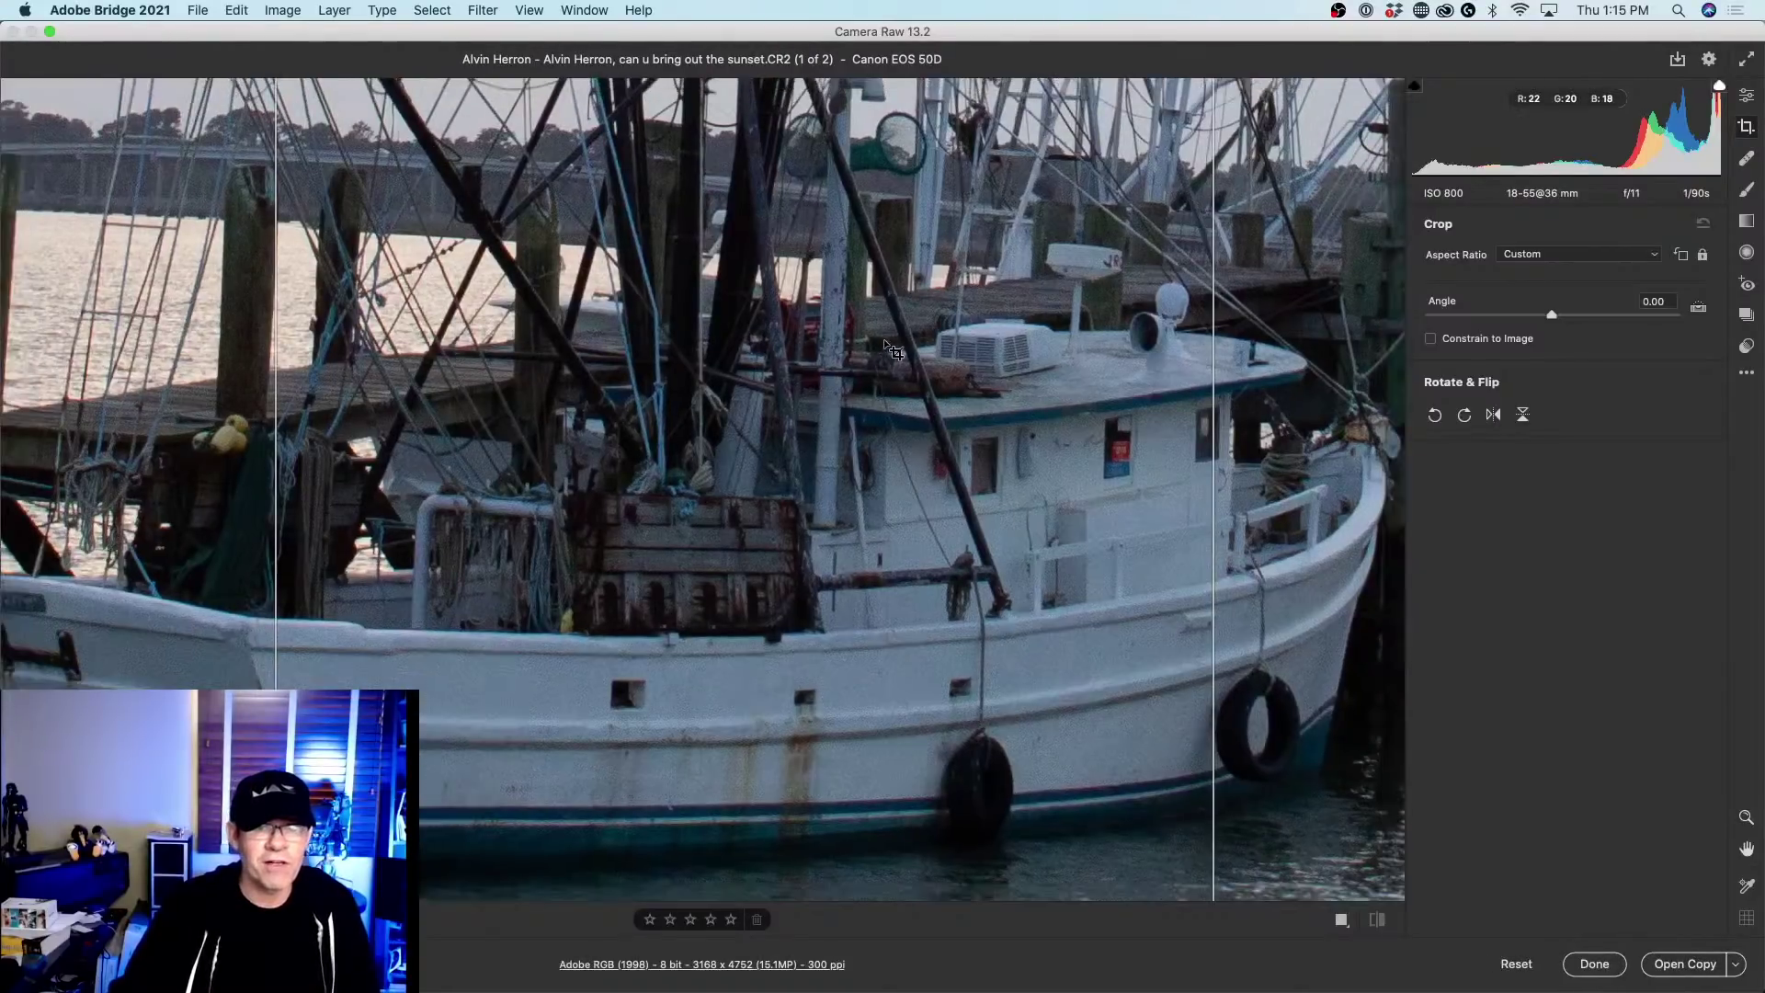
{"action": "scroll", "coordinate": [887, 348], "scroll_direction": "down", "scroll_amount": 5}
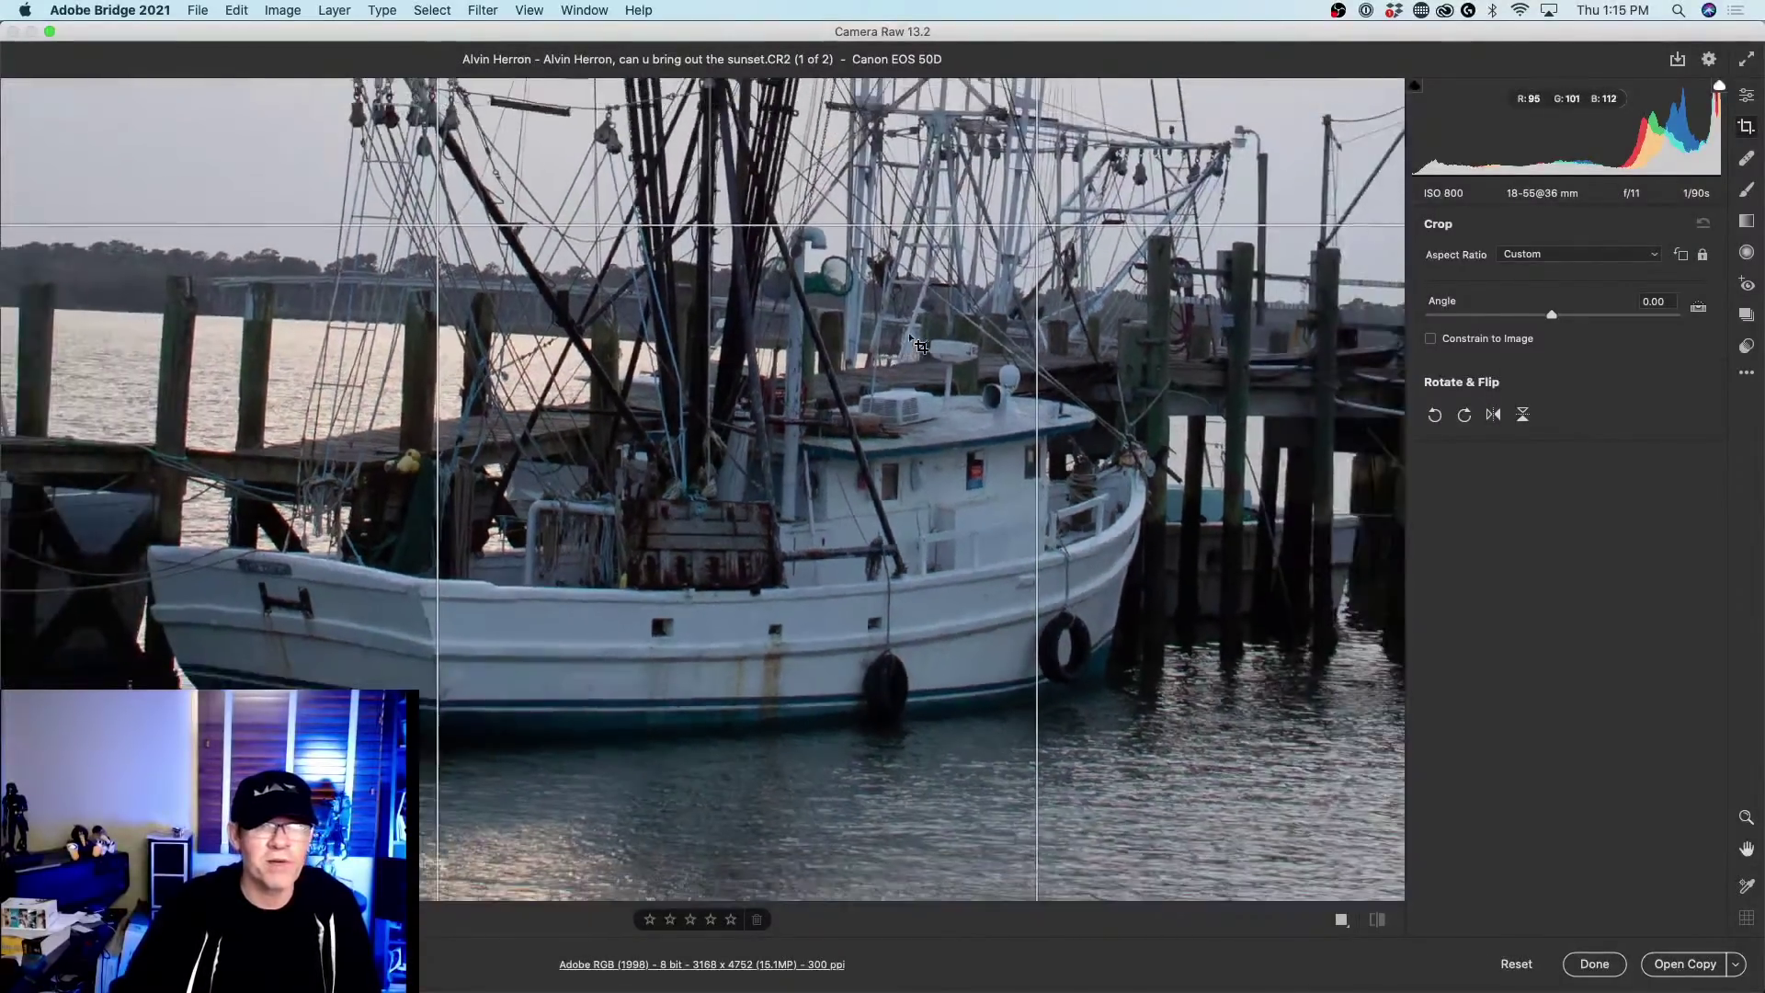
{"action": "scroll", "coordinate": [916, 343], "scroll_direction": "down", "scroll_amount": 5}
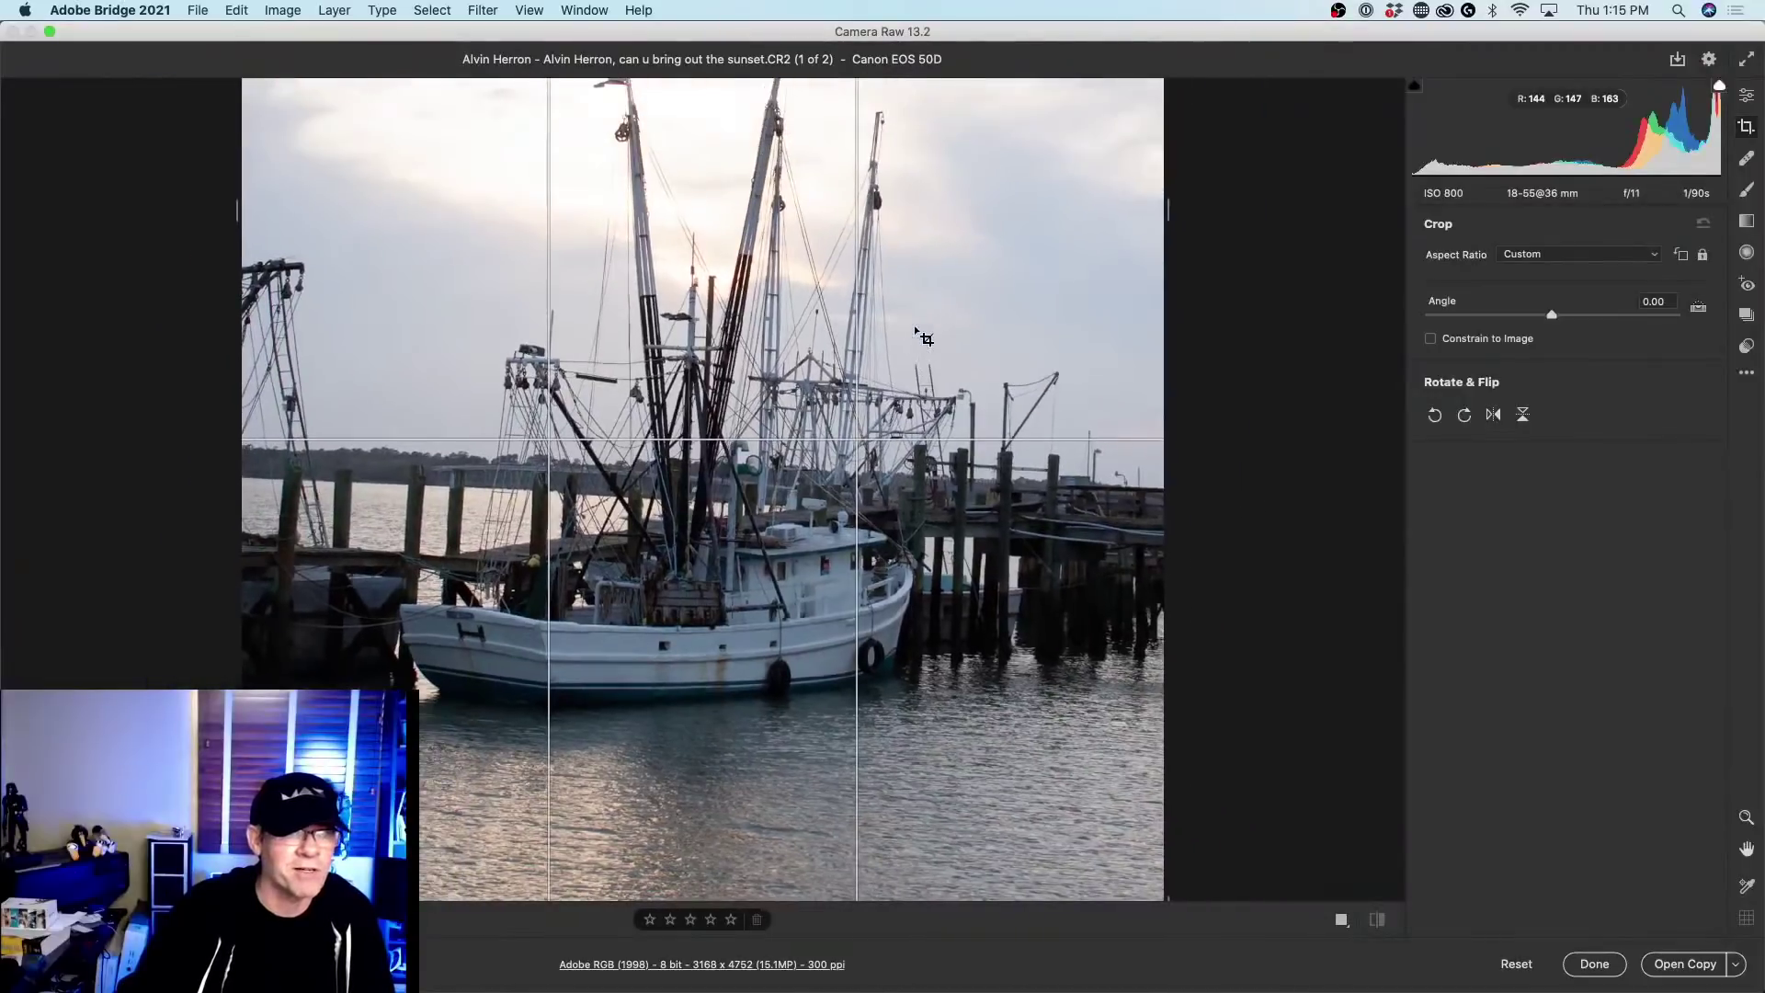
Crop the upright photo to about 2190 x 3285 pixels, framing the boat, its masts and the nearby pier.
{"action": "scroll", "coordinate": [918, 331], "scroll_direction": "down", "scroll_amount": 4}
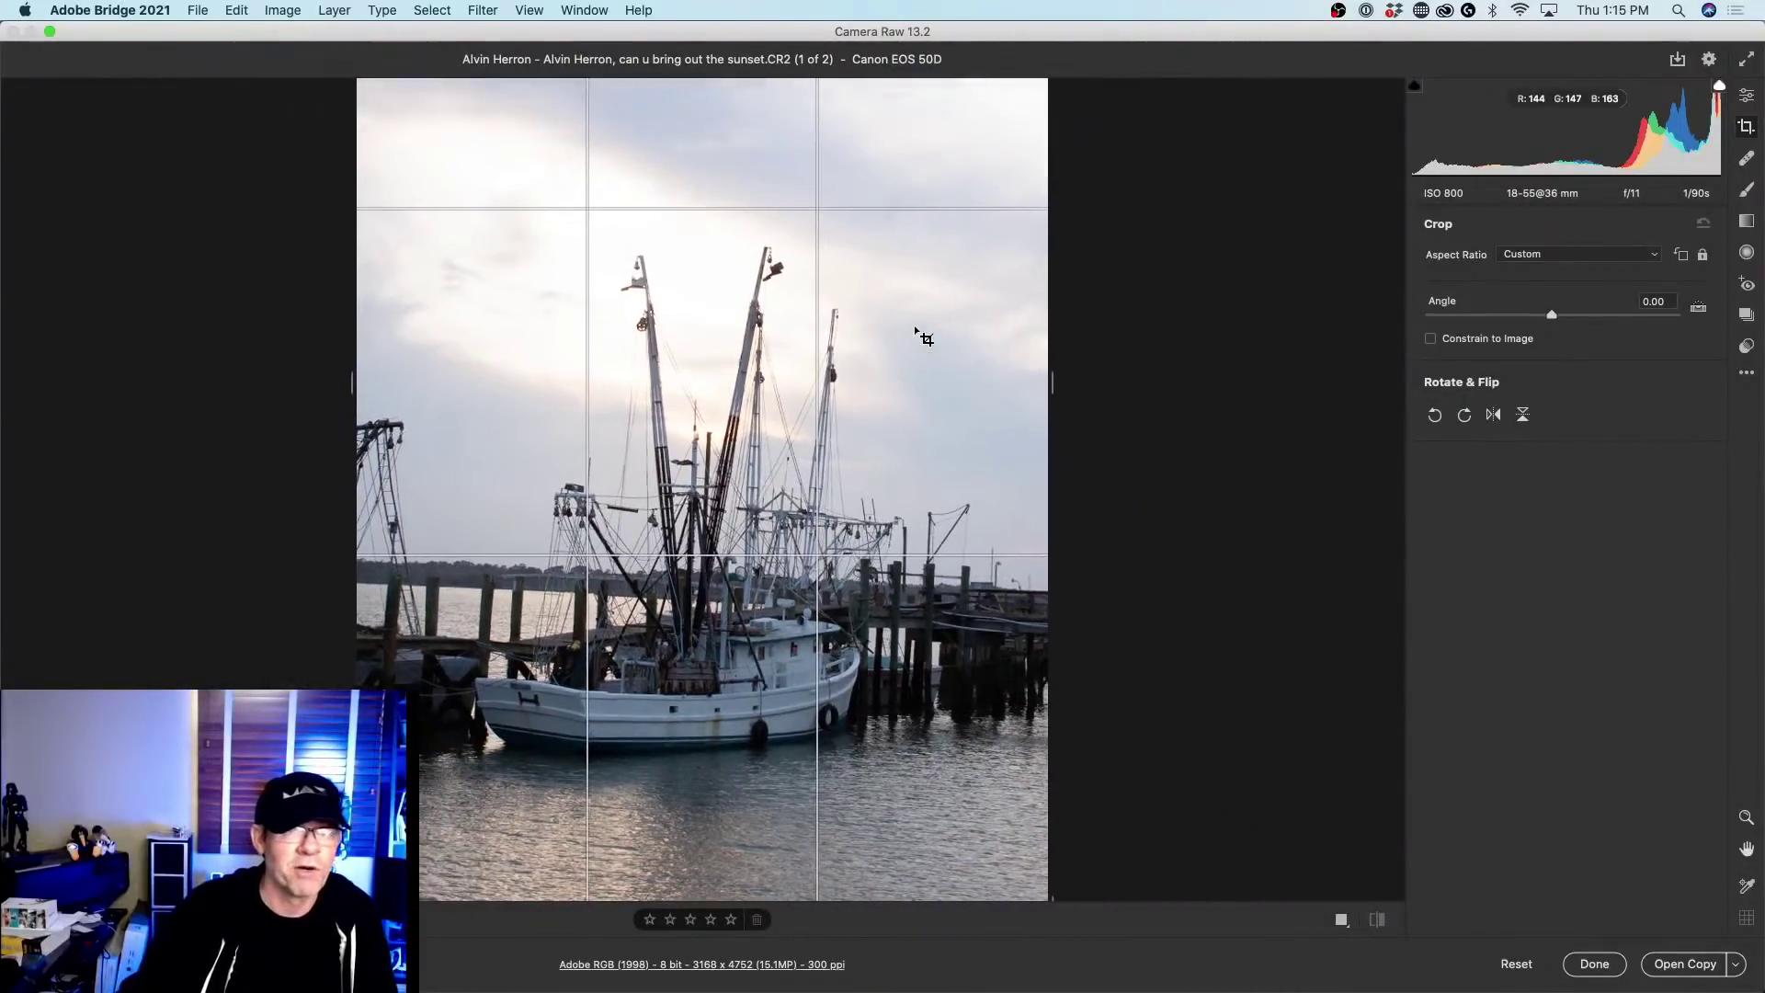
{"action": "scroll", "coordinate": [918, 333], "scroll_direction": "down", "scroll_amount": 4}
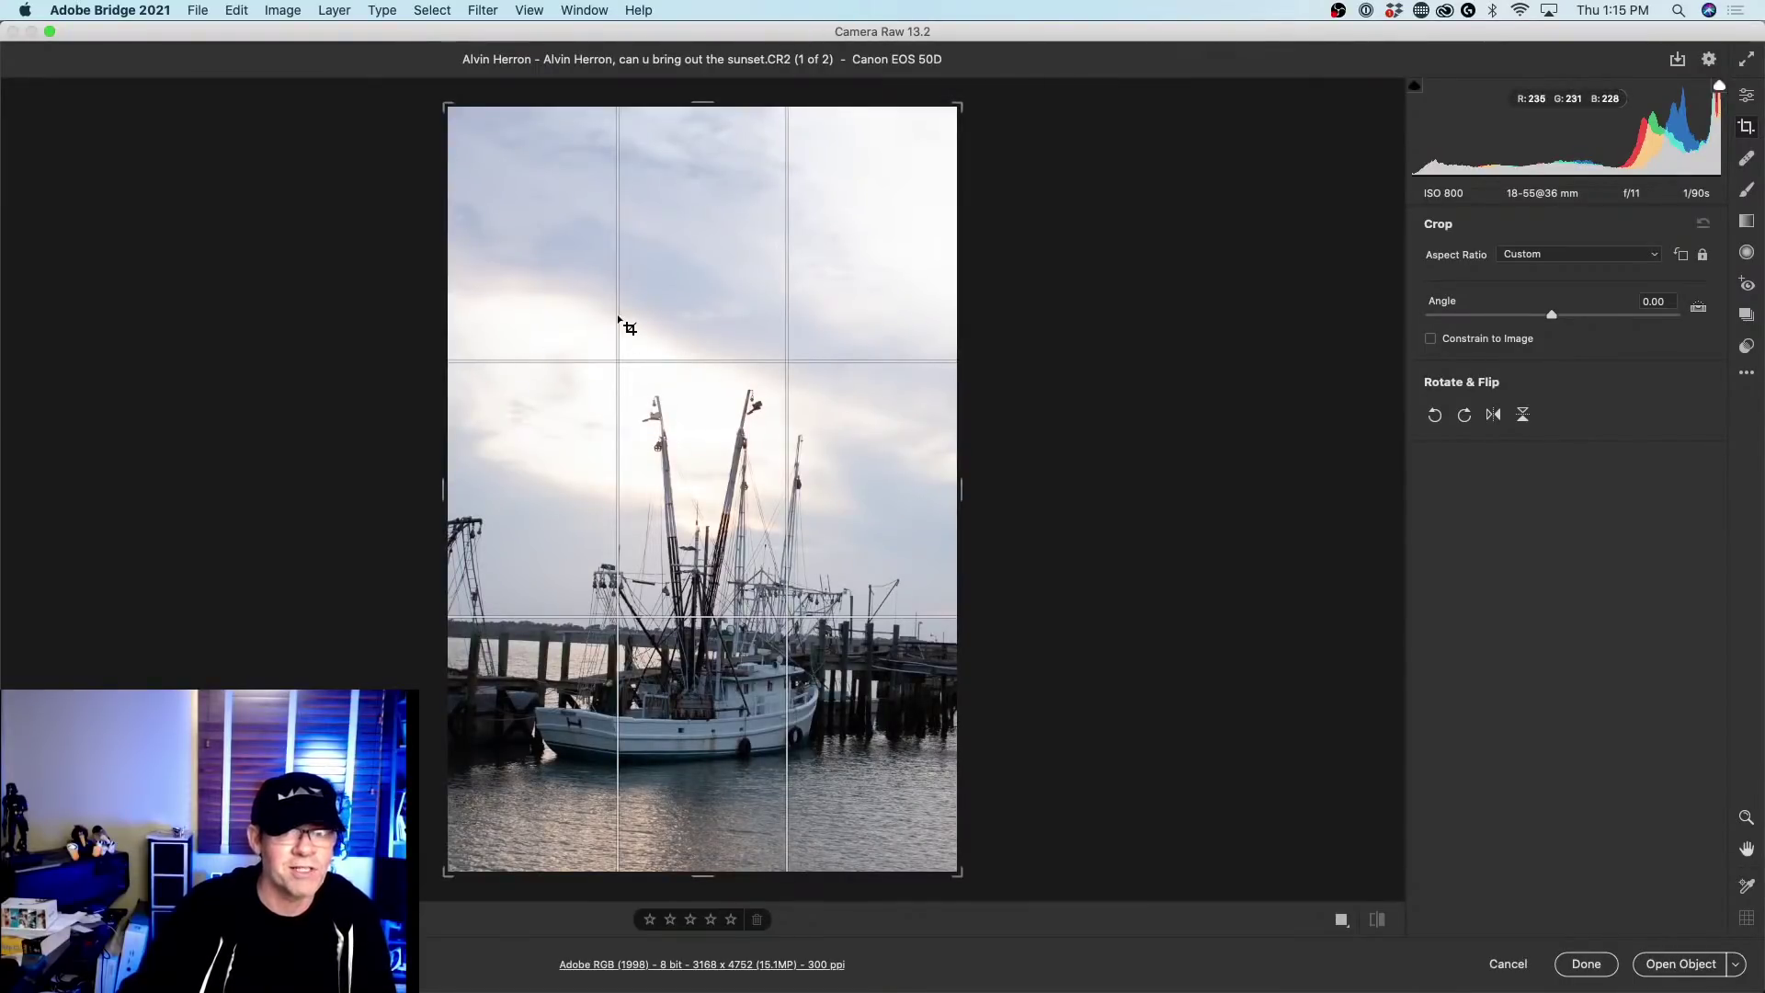
{"action": "left_click_drag", "start_coordinate": [545, 339], "coordinate": [955, 813]}
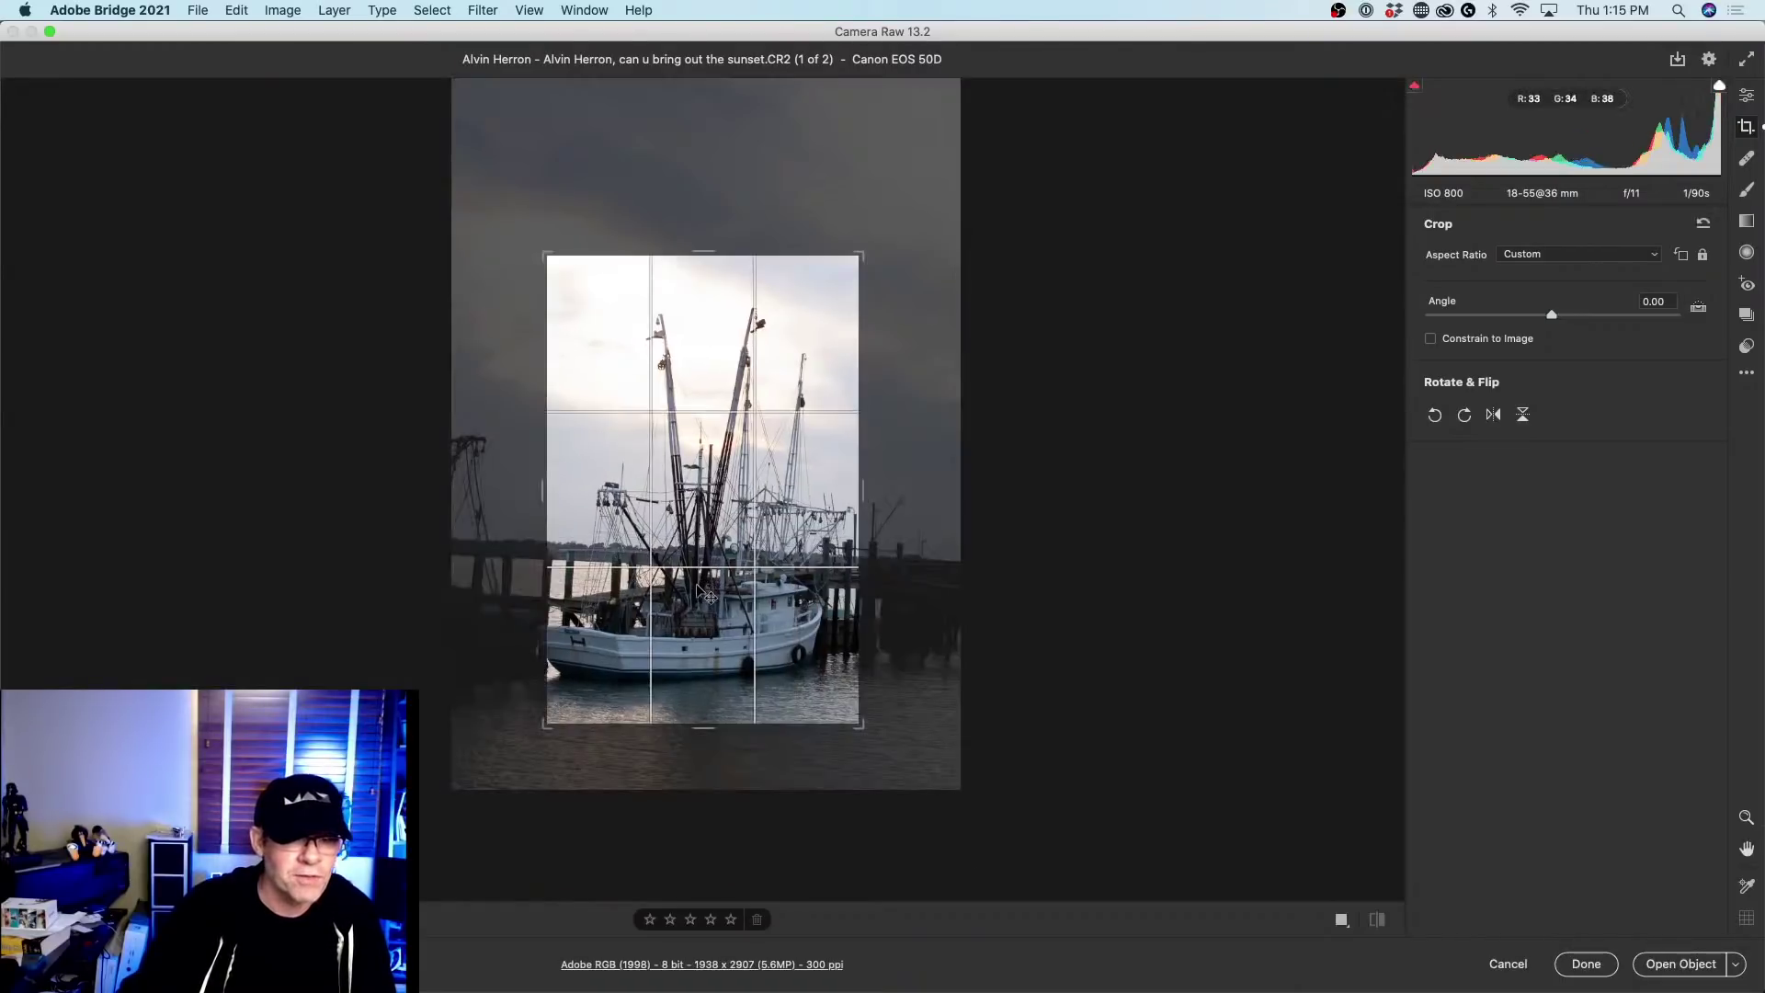
{"action": "left_click_drag", "start_coordinate": [709, 596], "coordinate": [731, 600]}
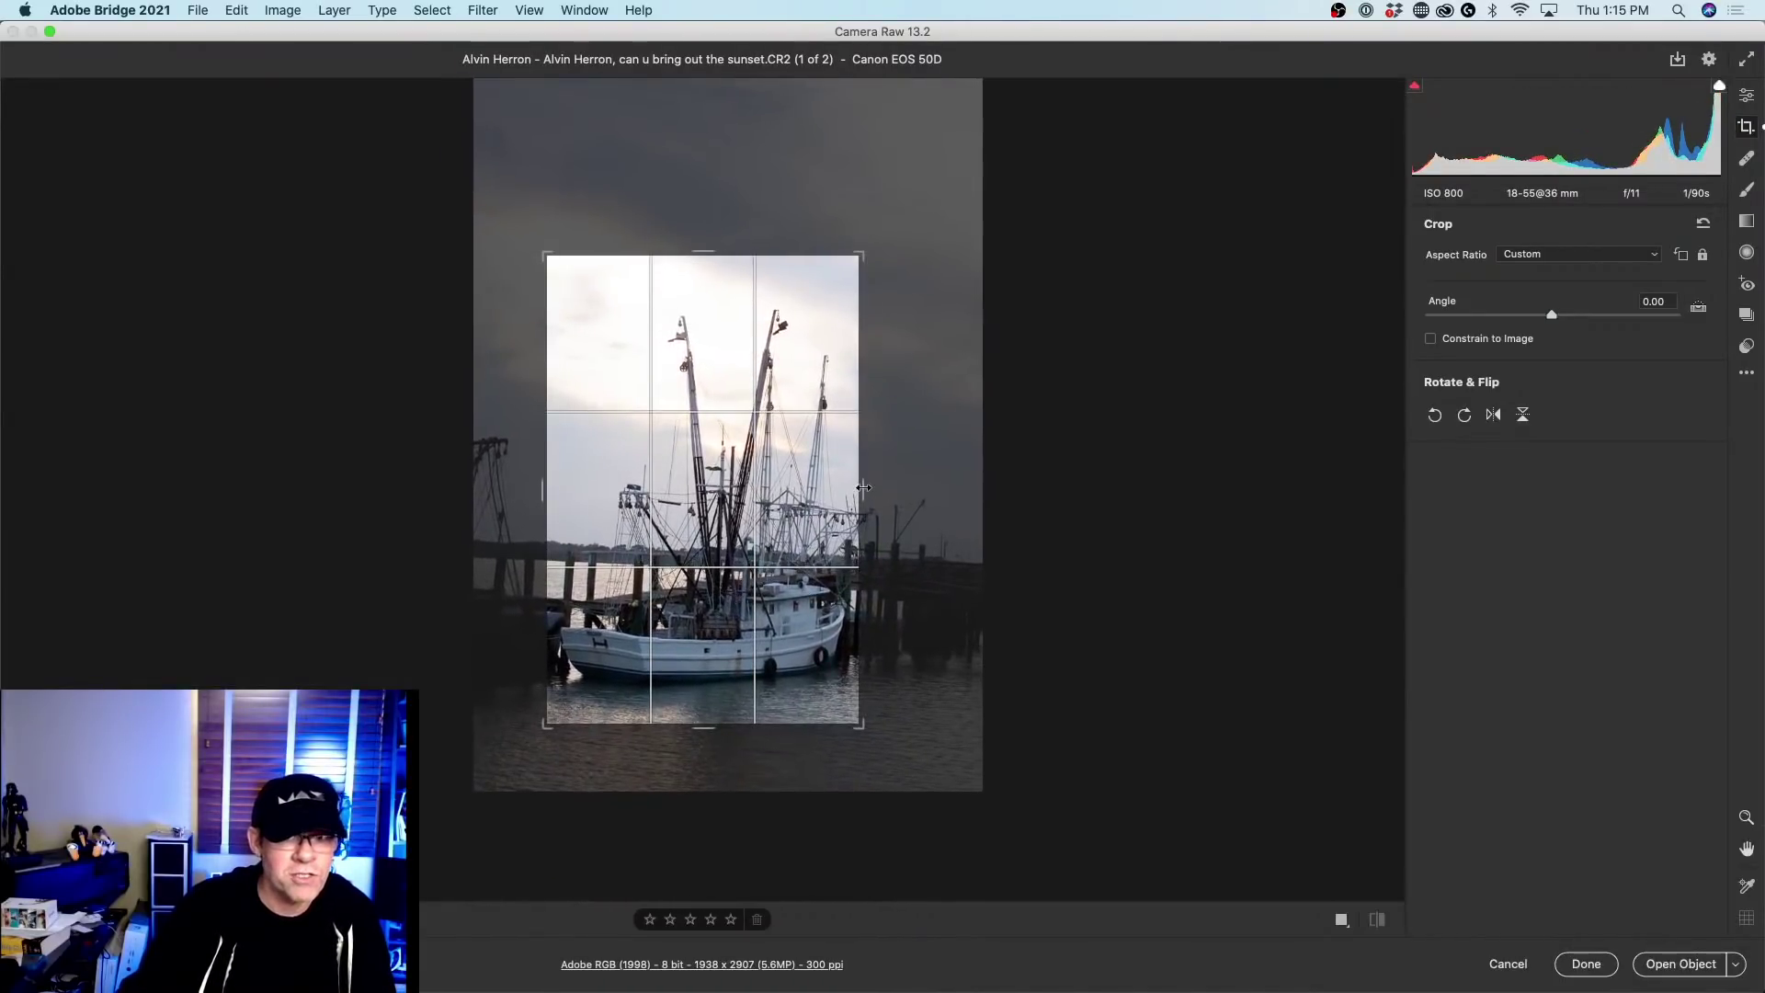
{"action": "left_click_drag", "start_coordinate": [863, 487], "coordinate": [800, 515]}
{"action": "key", "text": "Return"}
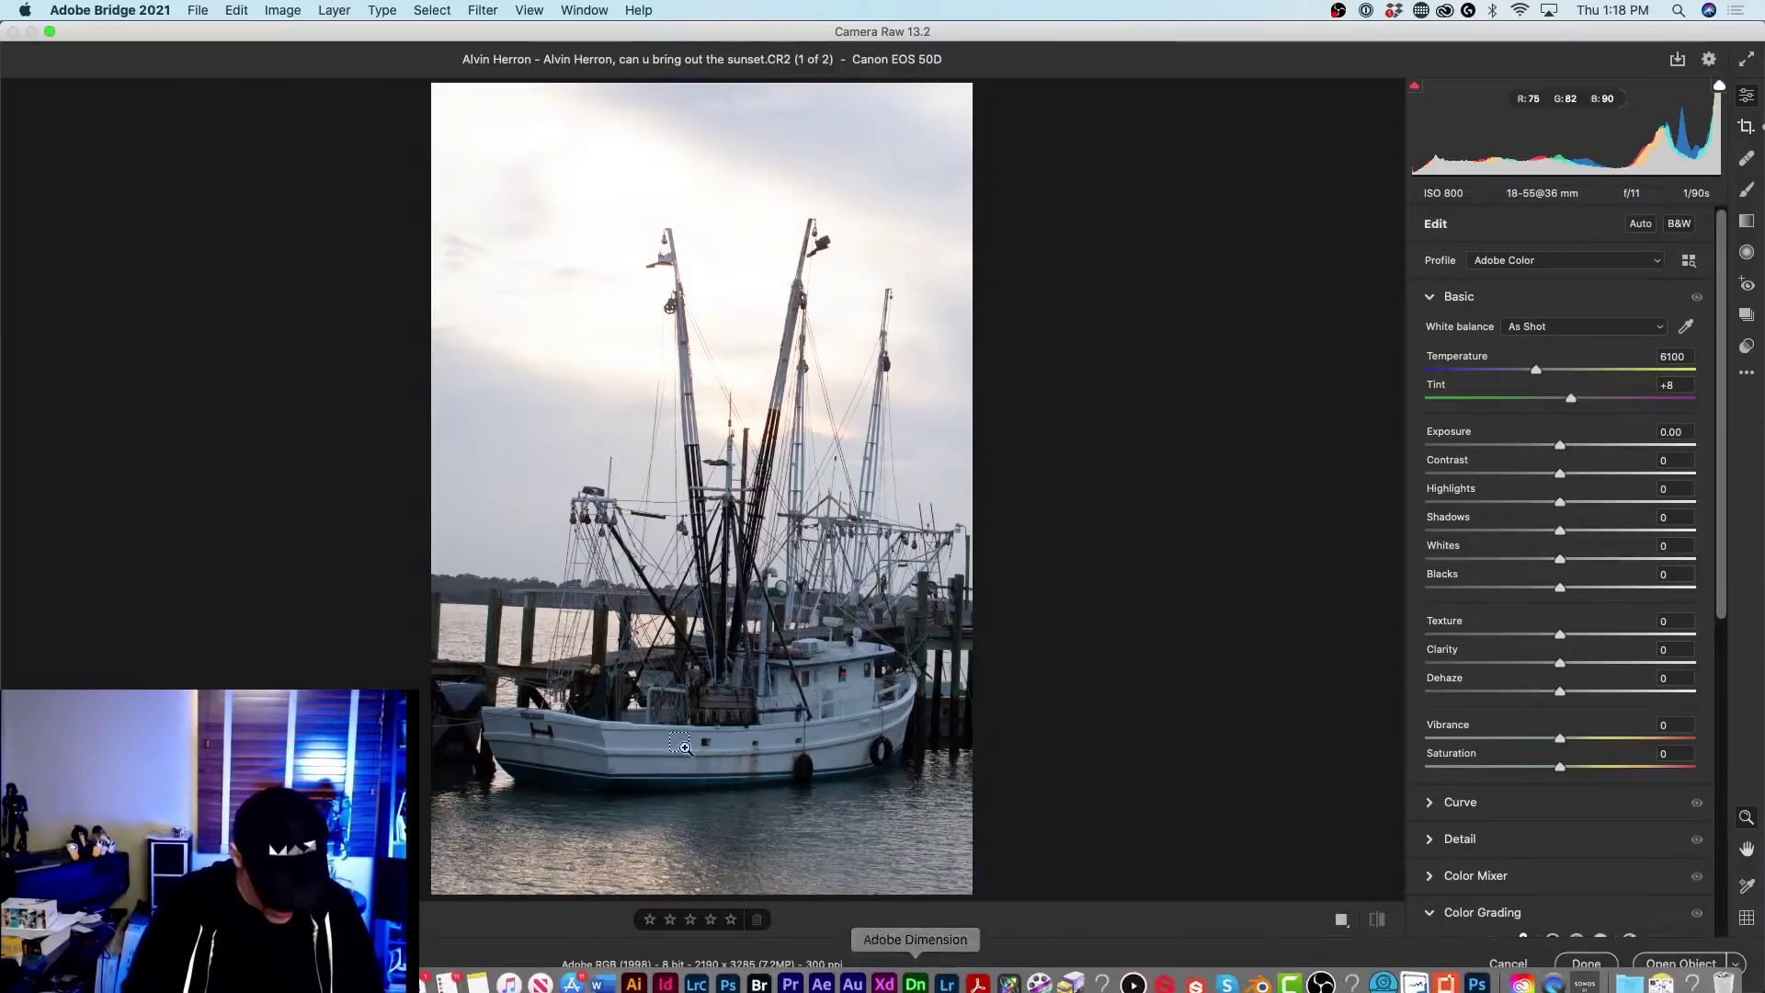
Close Camera Raw without applying the changes to the boat photo.
{"action": "key", "text": "super+Tab"}
{"action": "key", "text": "super+shift+Tab"}
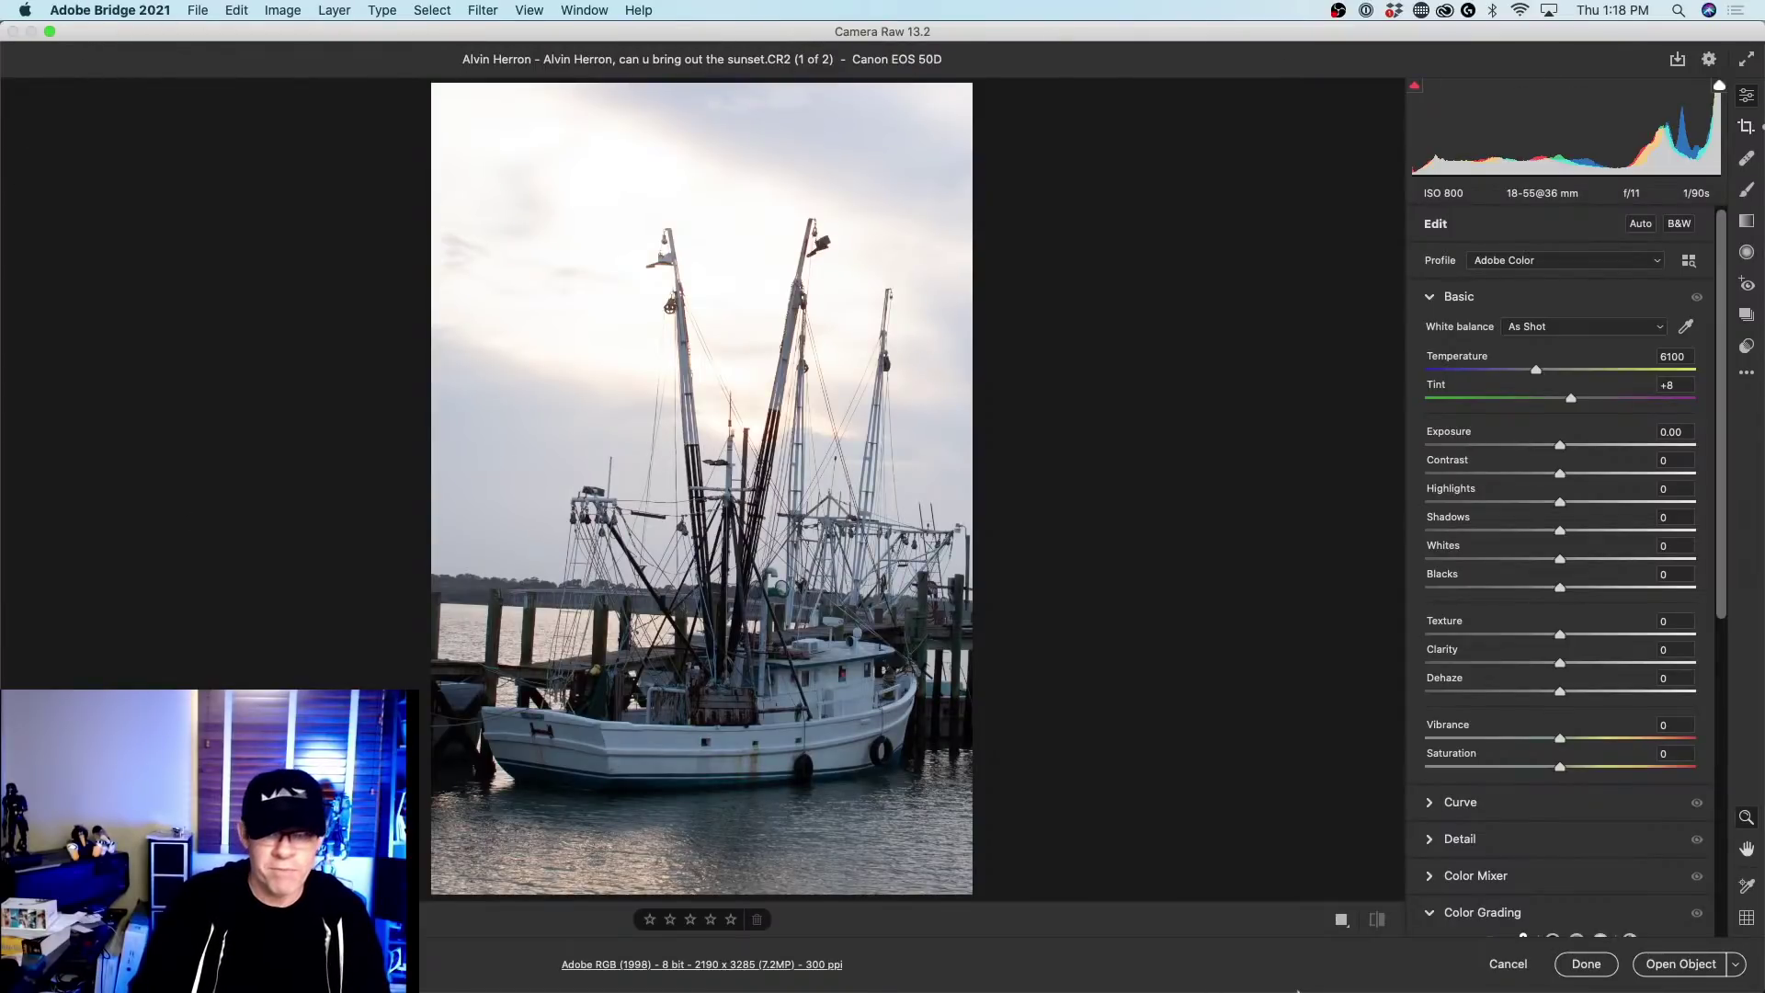
{"action": "mouse_move", "coordinate": [1324, 990]}
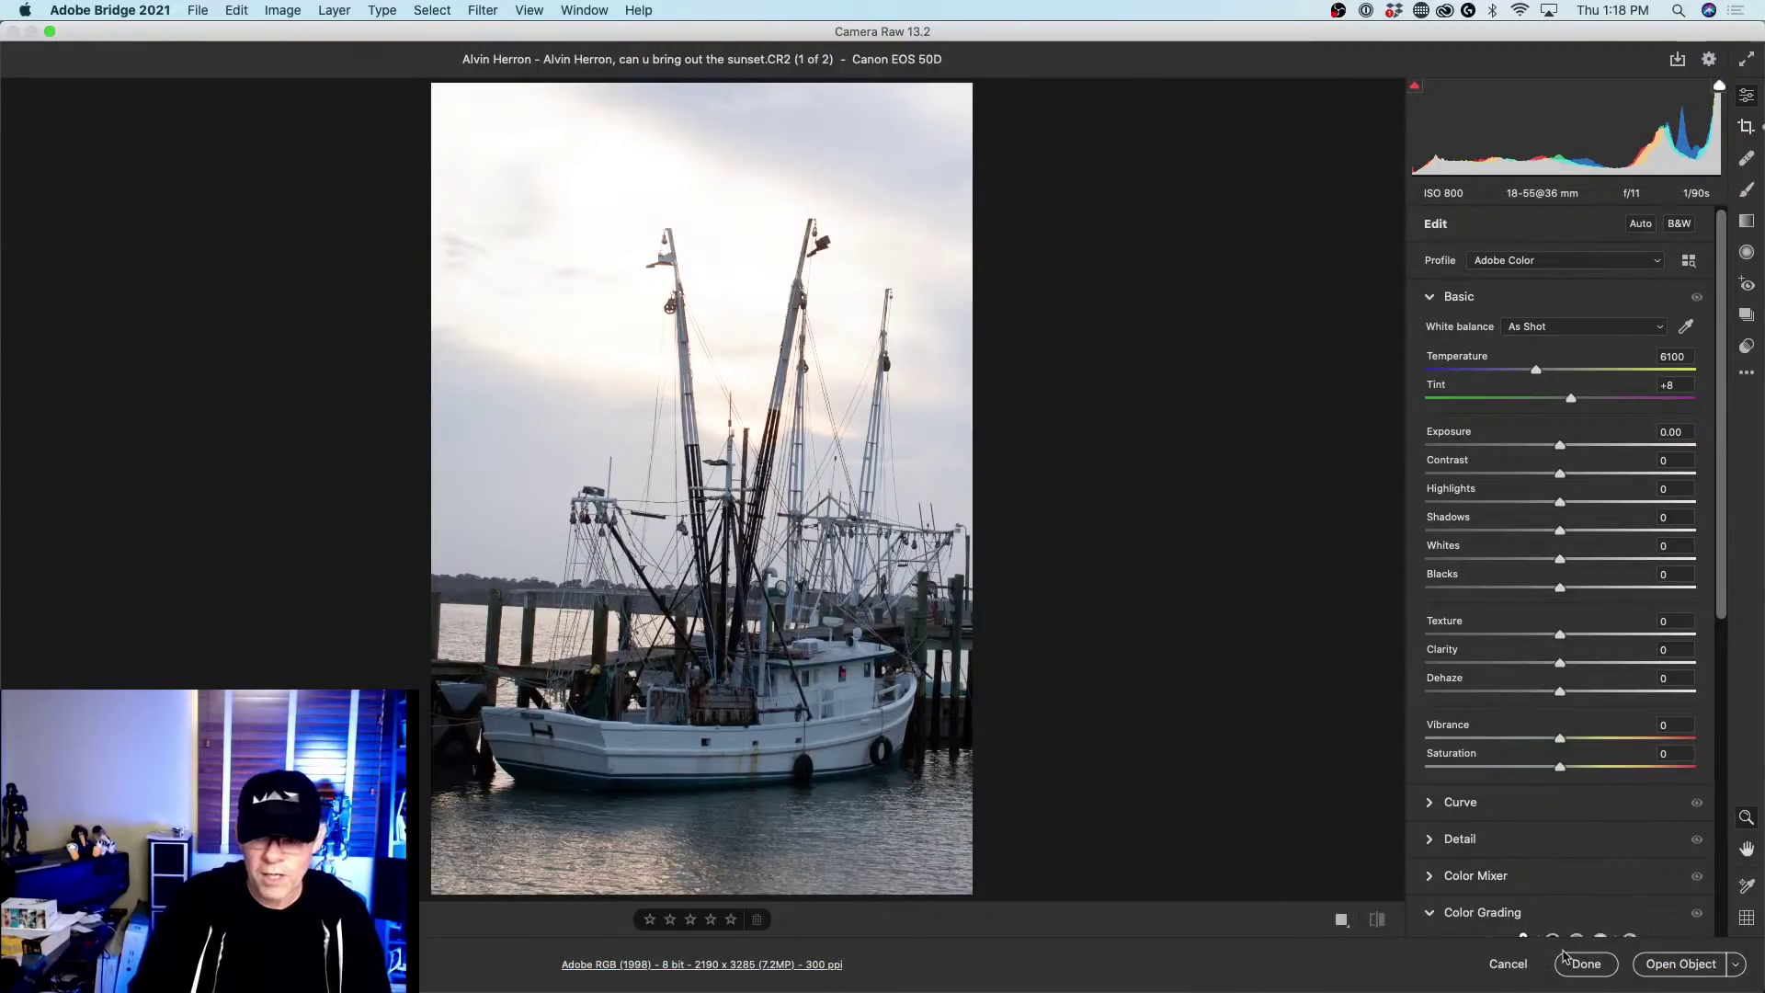
{"action": "left_click", "coordinate": [1509, 964]}
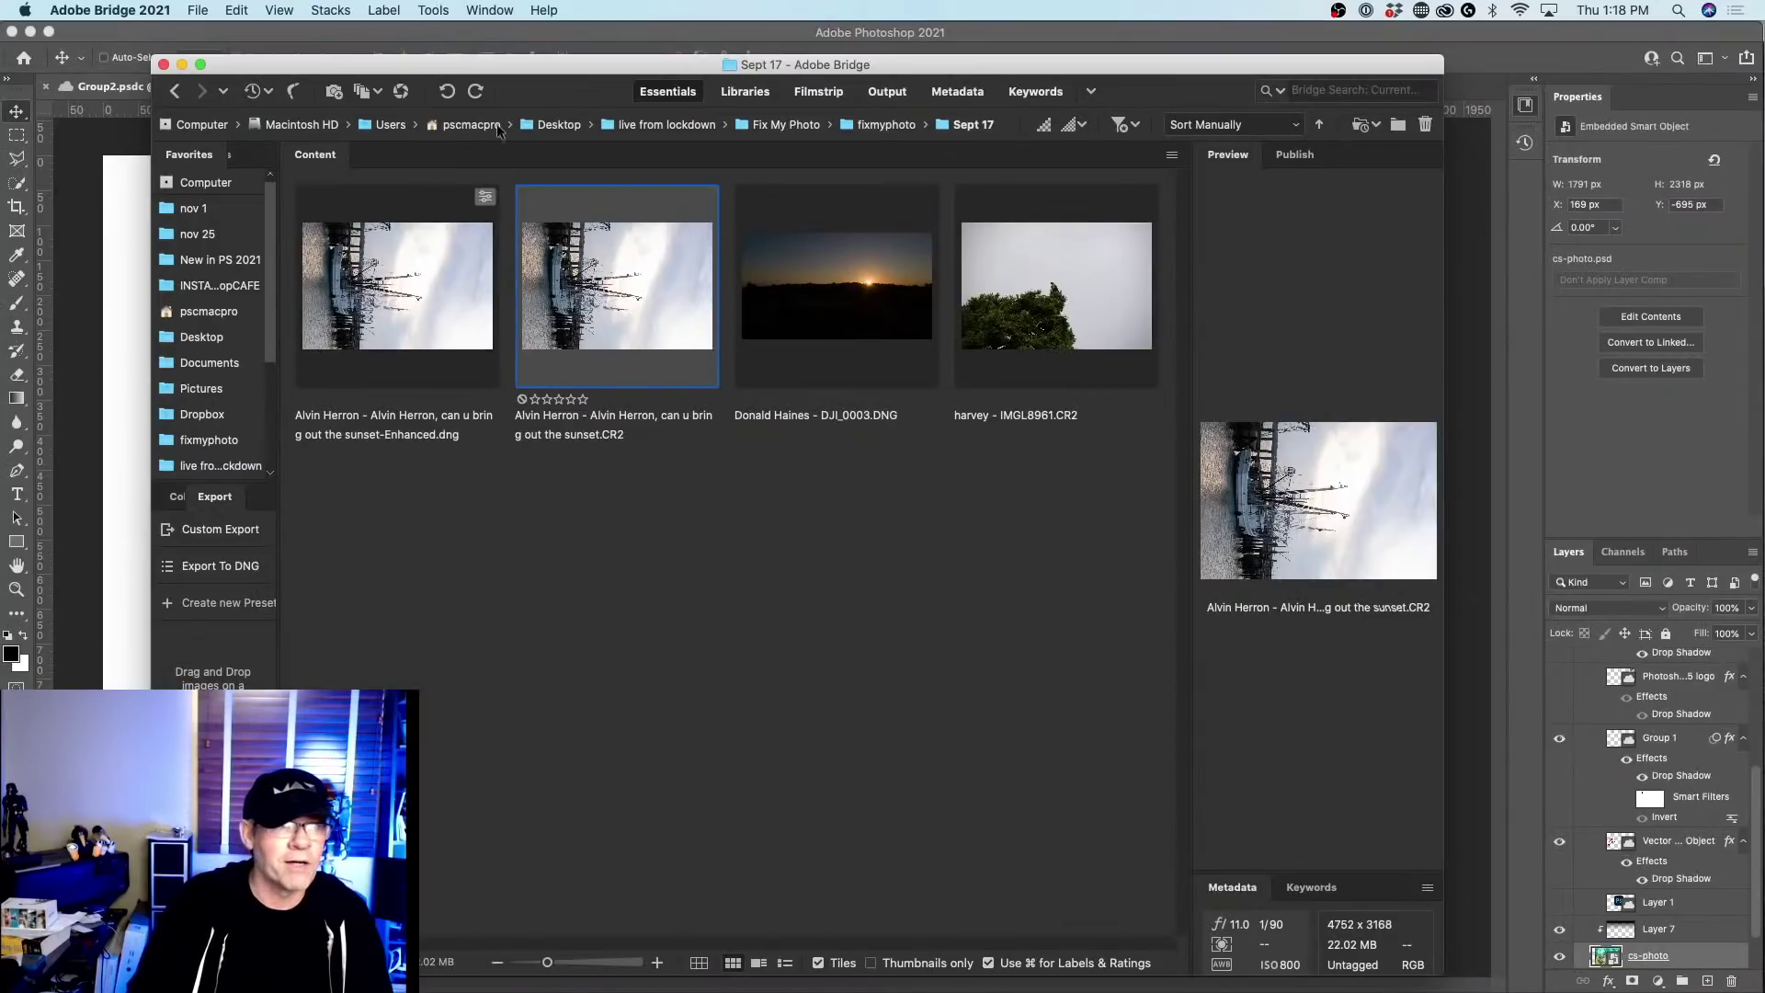
Go up to the Fix My Photo folder and show the items from all its subfolders.
{"action": "left_click_drag", "start_coordinate": [492, 65], "coordinate": [401, 31]}
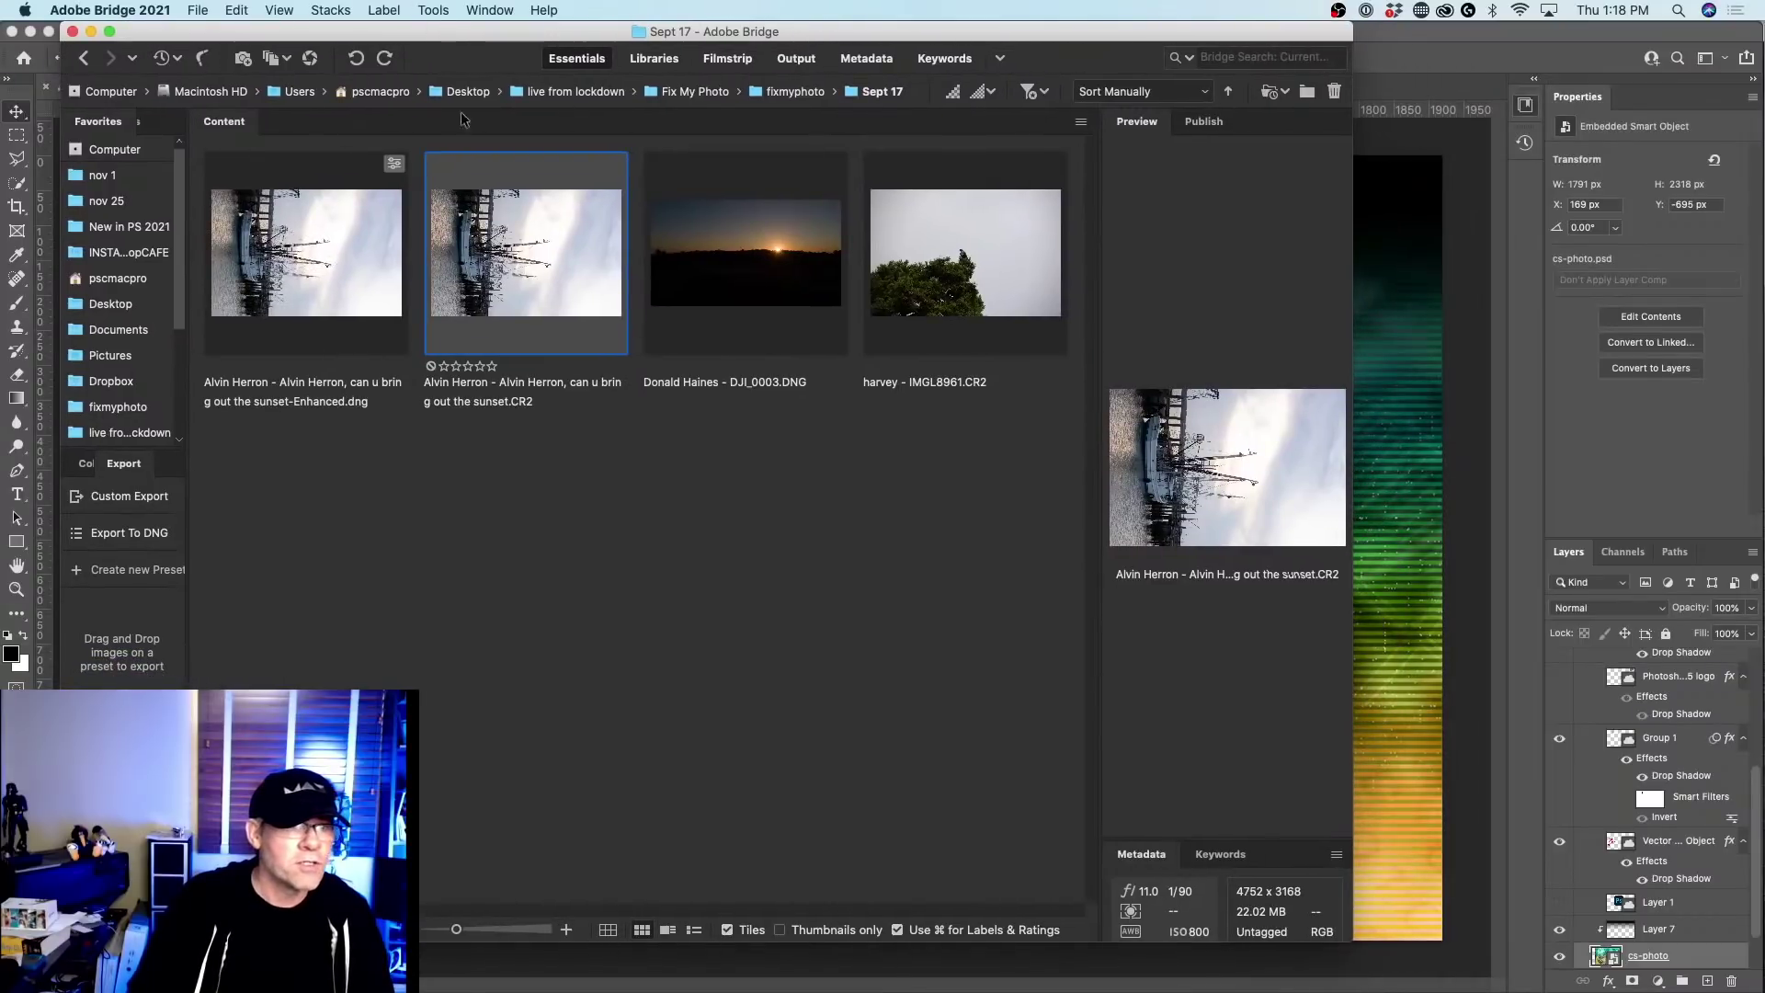
{"action": "left_click", "coordinate": [685, 92]}
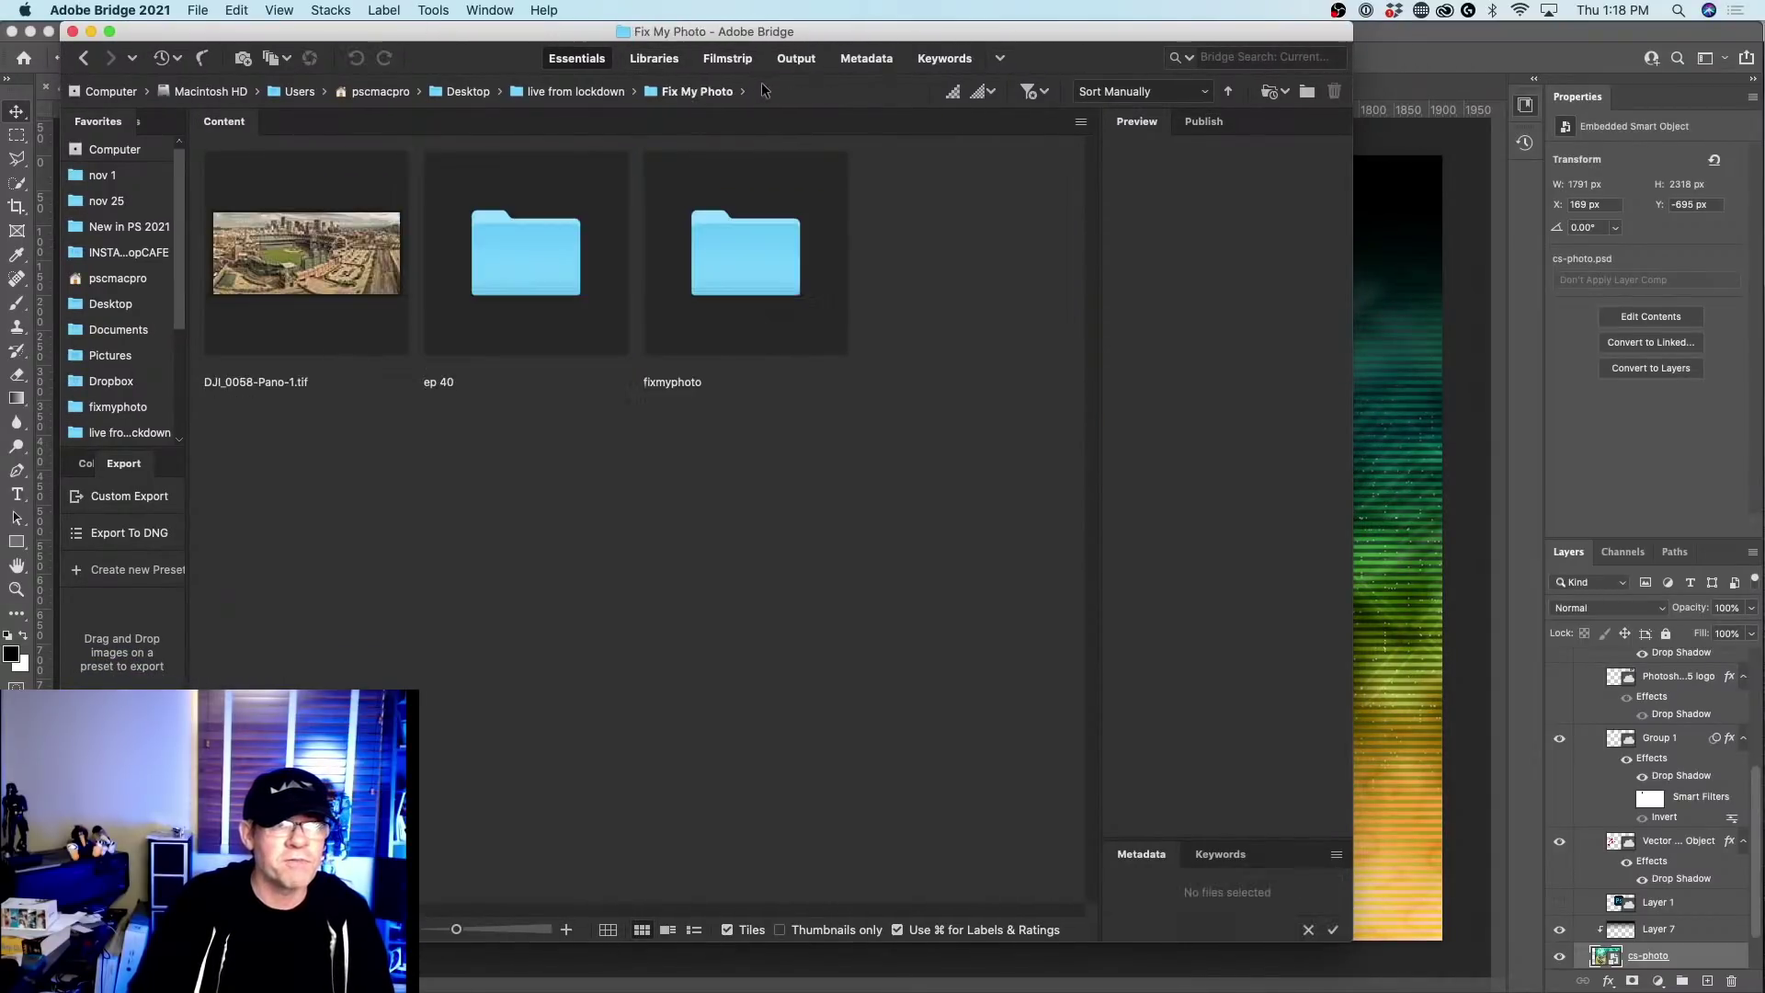
{"action": "left_click", "coordinate": [744, 91]}
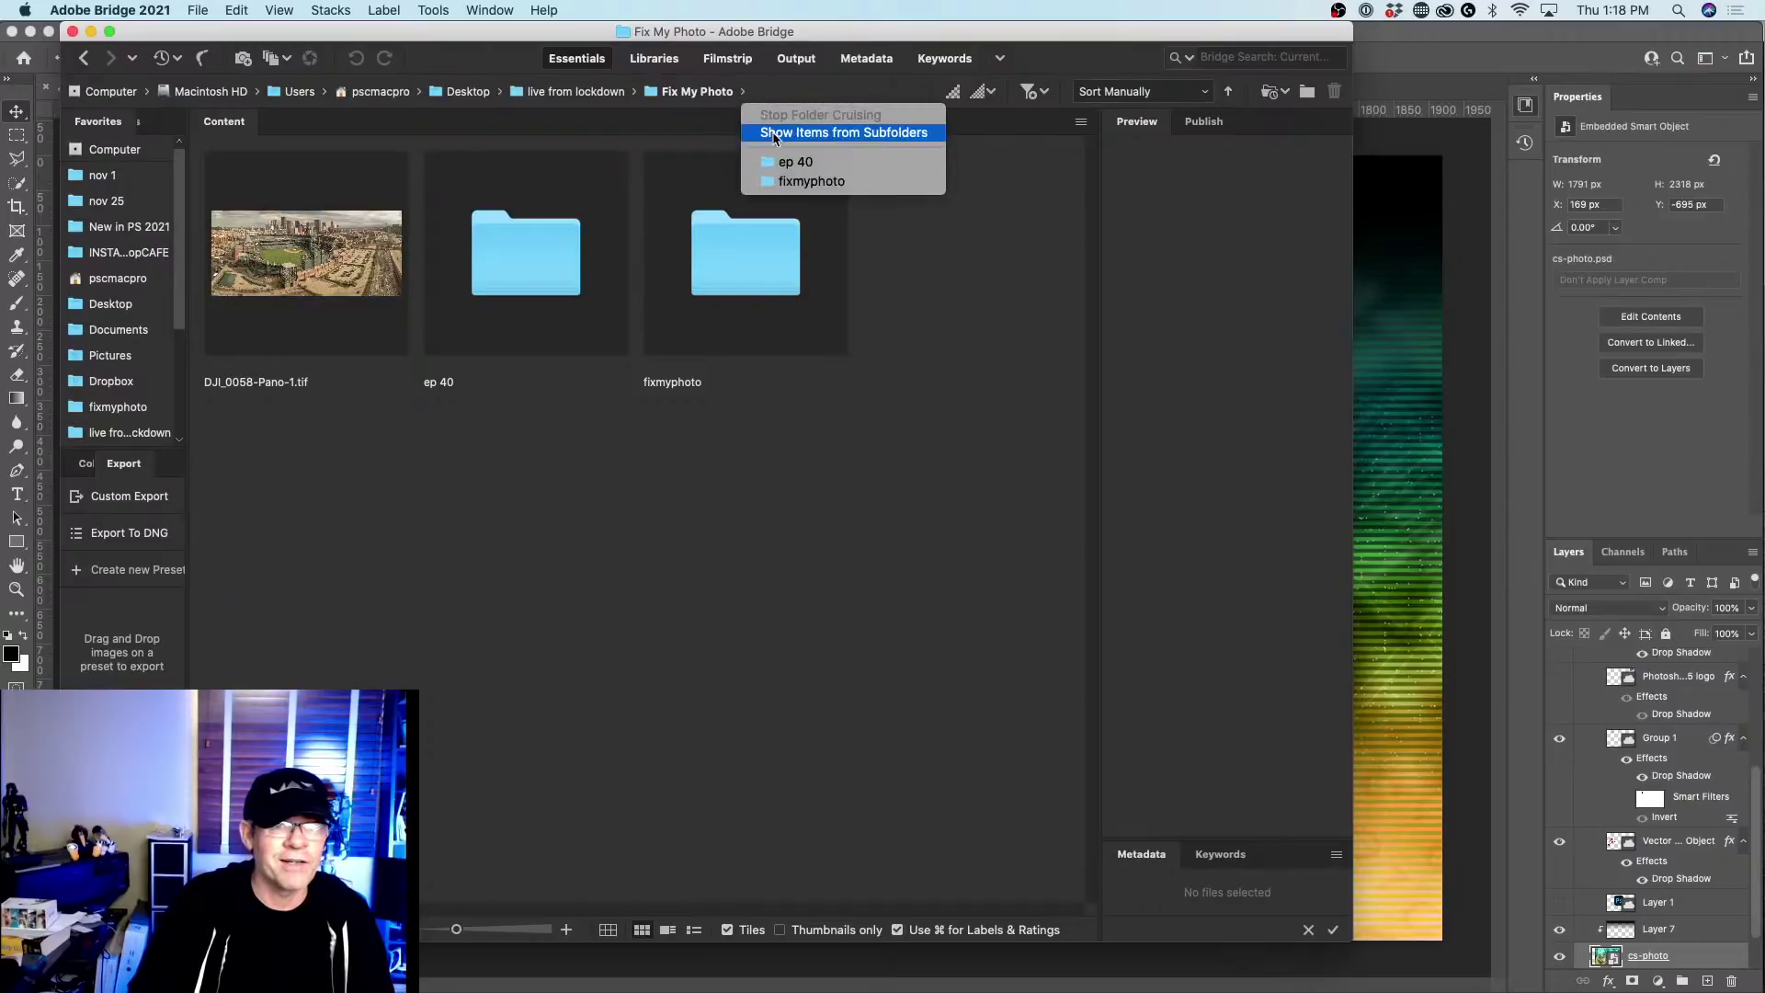
{"action": "left_click", "coordinate": [832, 132]}
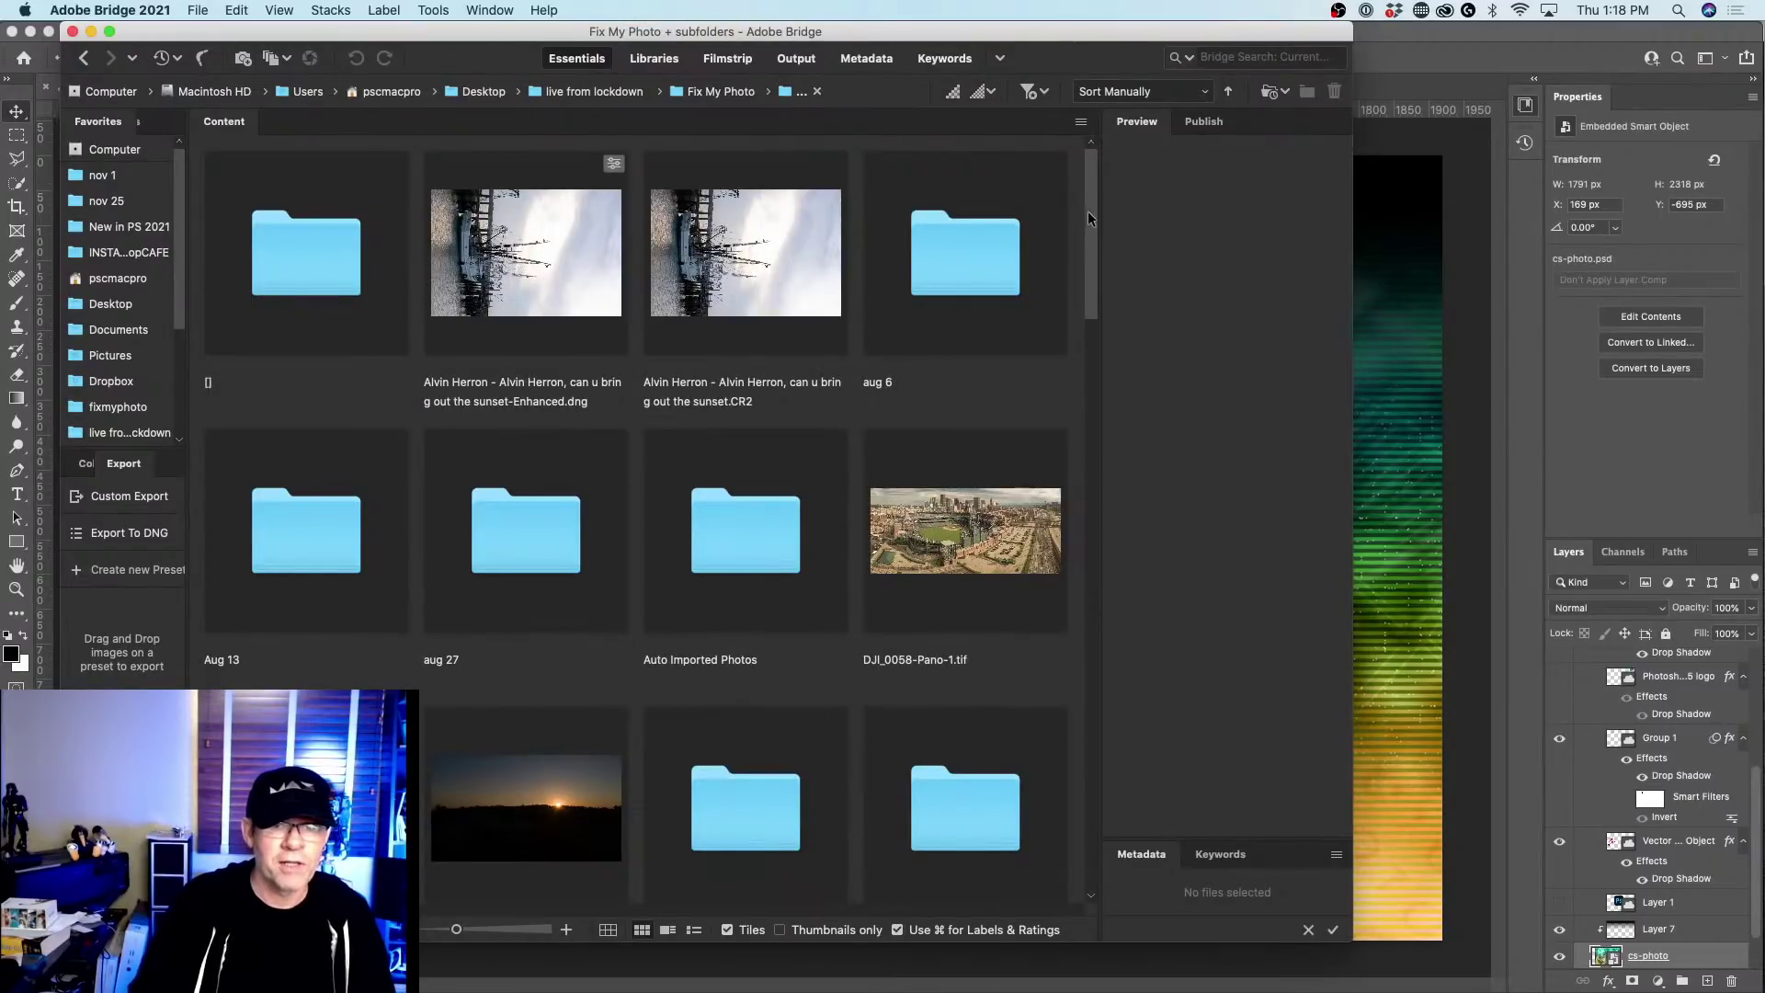
Browse the thumbnails of the Fix My Photo subfolders for another raw photo suited to the enhancement comparison.
{"action": "left_click_drag", "start_coordinate": [1088, 211], "coordinate": [1046, 640]}
{"action": "scroll", "coordinate": [1046, 641], "scroll_direction": "down", "scroll_amount": 10}
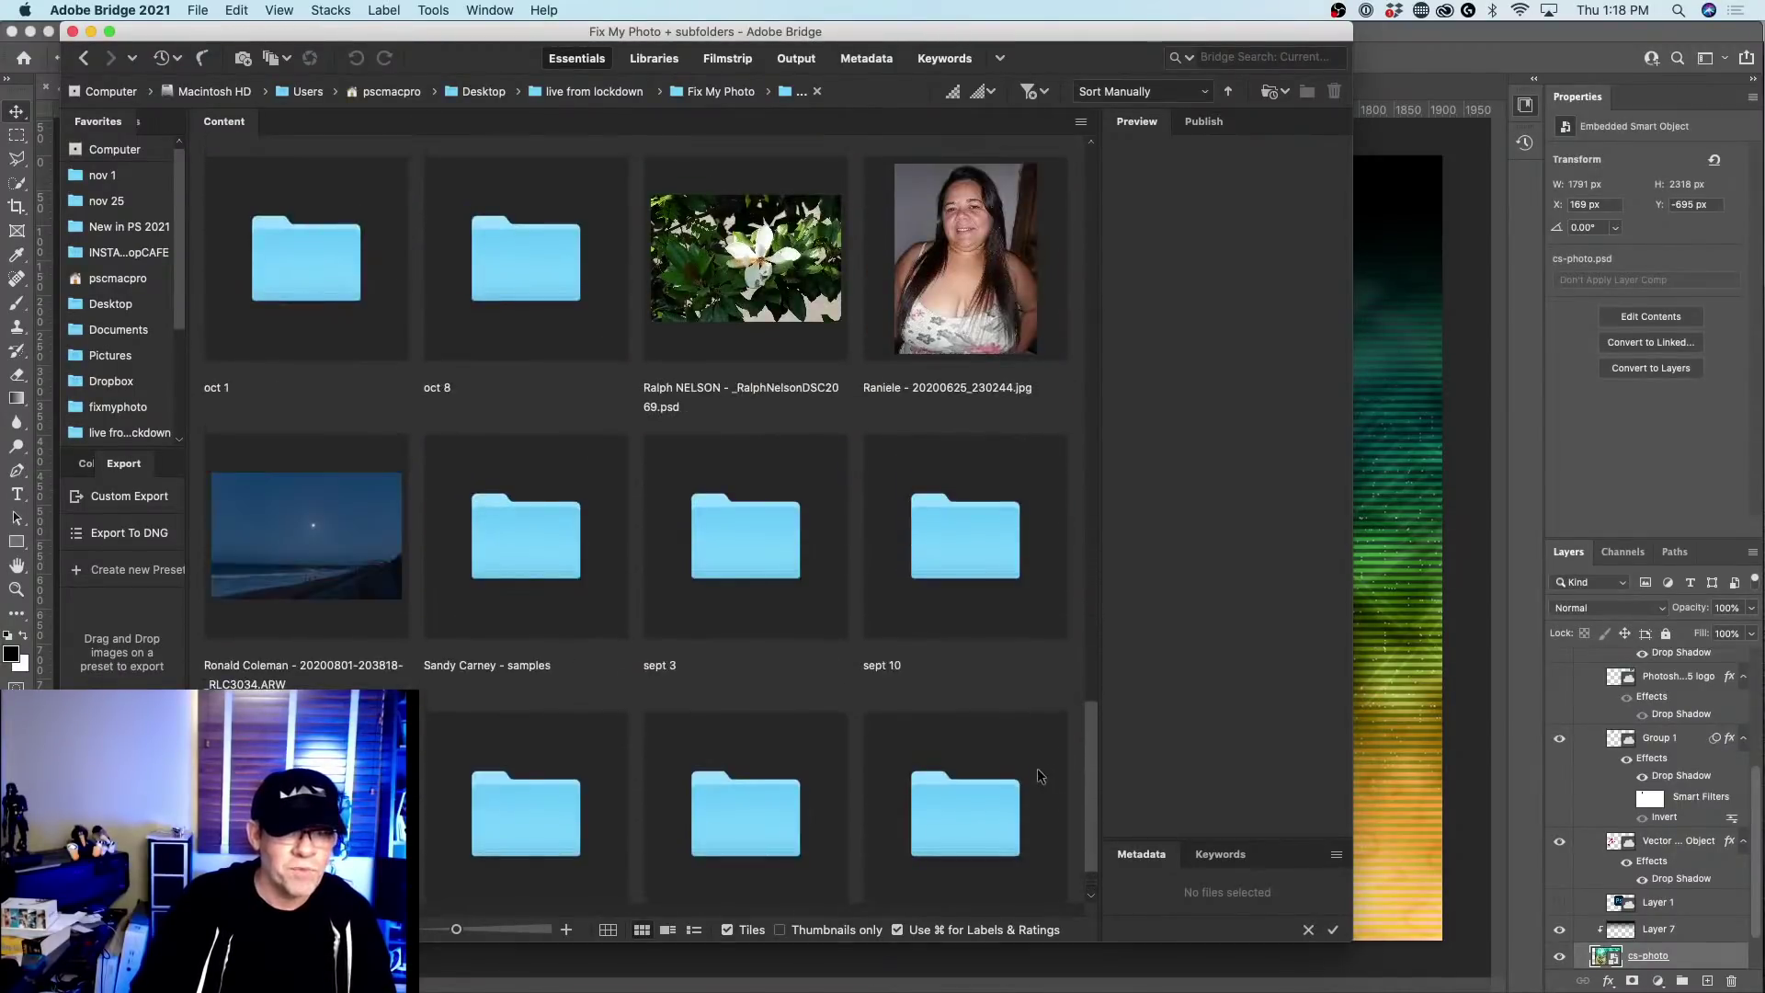
{"action": "scroll", "coordinate": [814, 441], "scroll_direction": "down", "scroll_amount": 2}
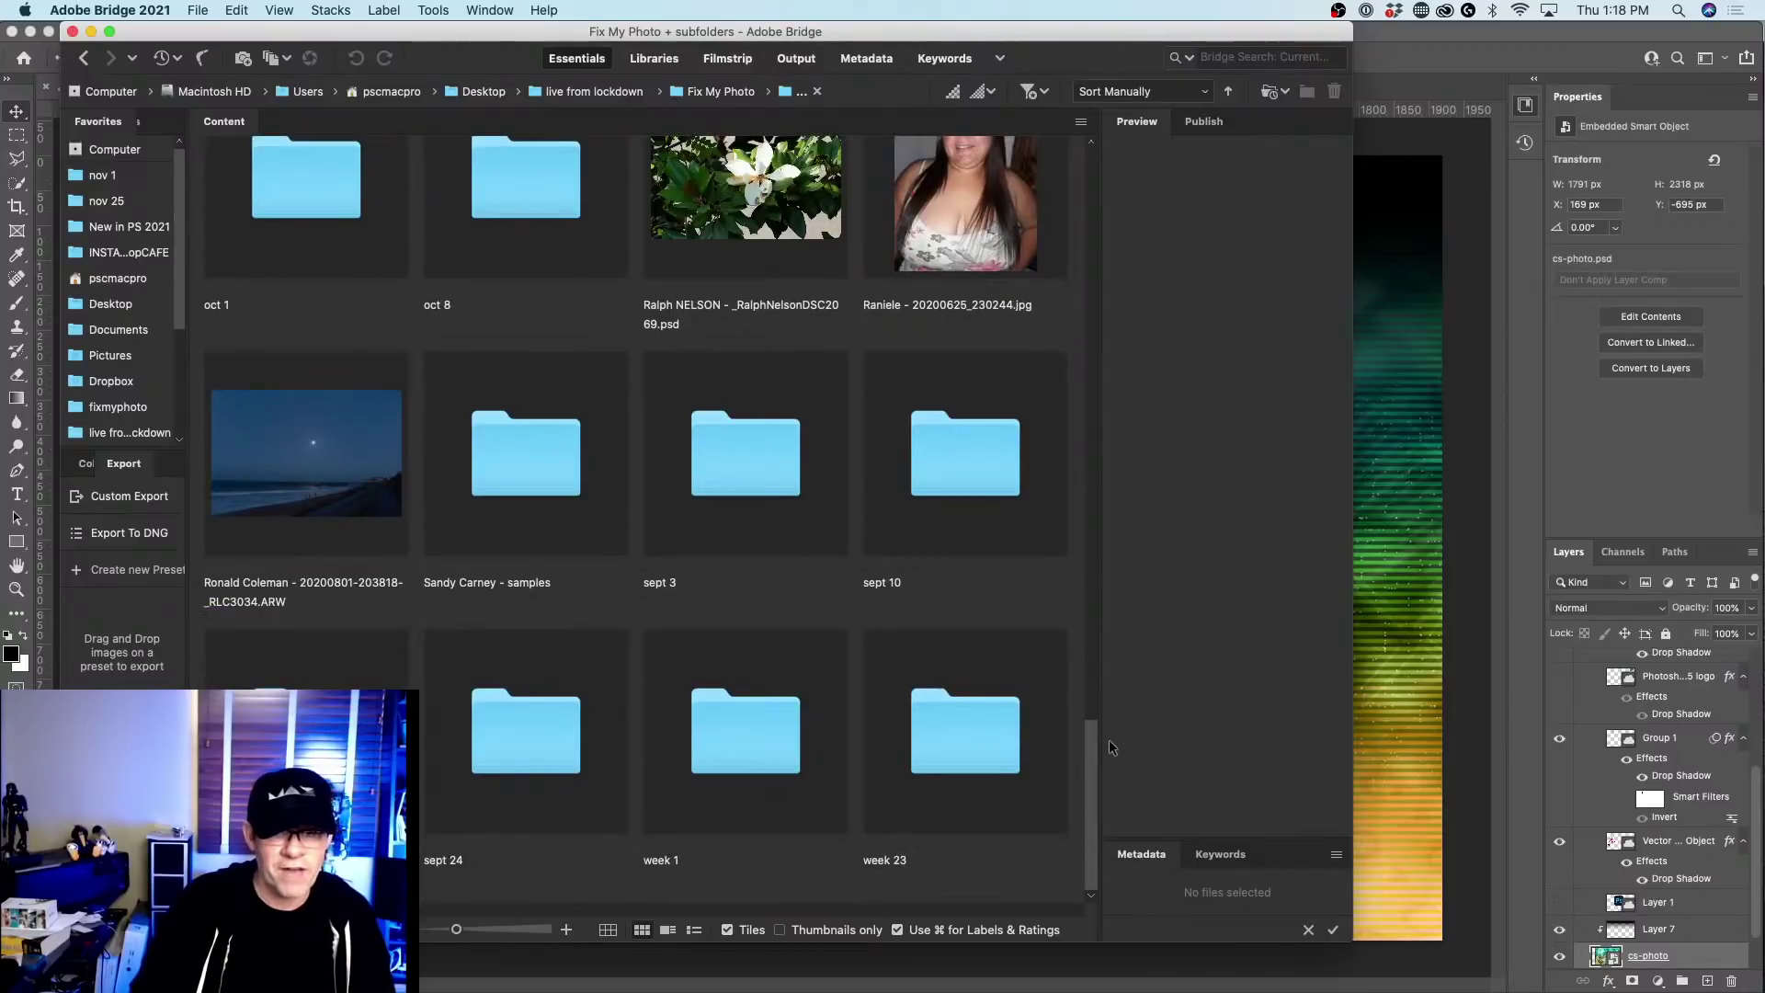
{"action": "scroll", "coordinate": [1094, 759], "scroll_direction": "down", "scroll_amount": 5}
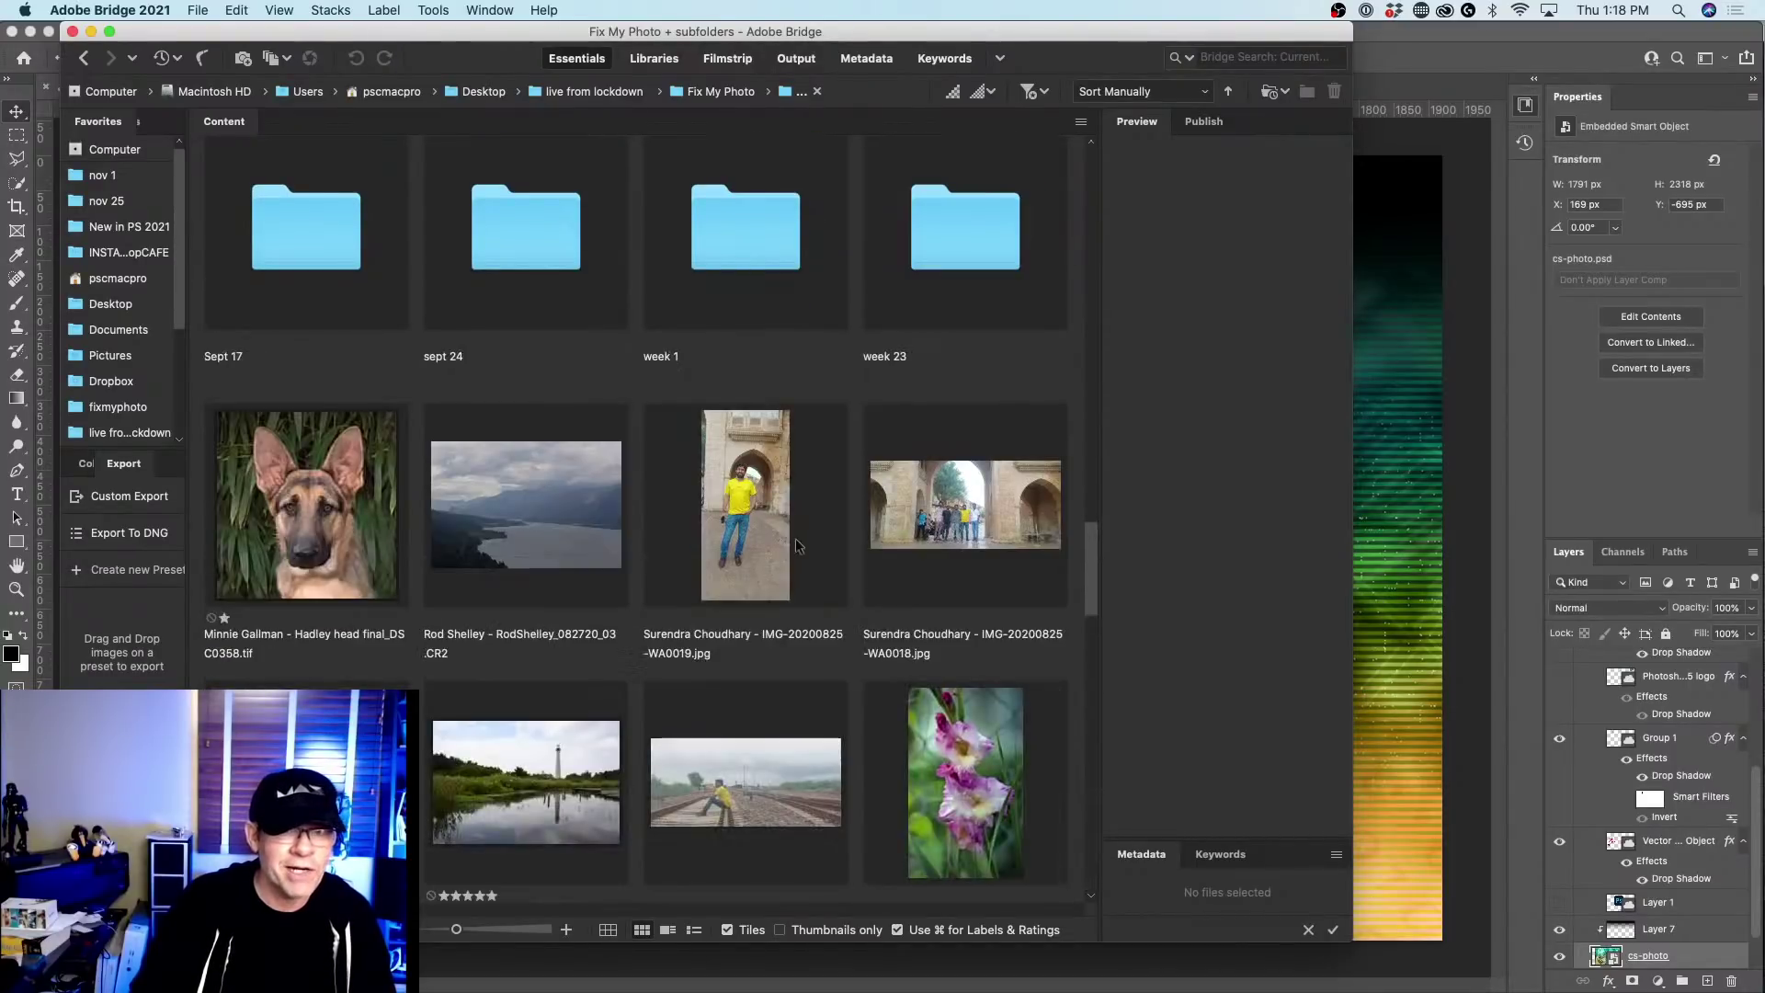
{"action": "scroll", "coordinate": [791, 427], "scroll_direction": "down", "scroll_amount": 10}
{"action": "scroll", "coordinate": [791, 428], "scroll_direction": "up", "scroll_amount": 10}
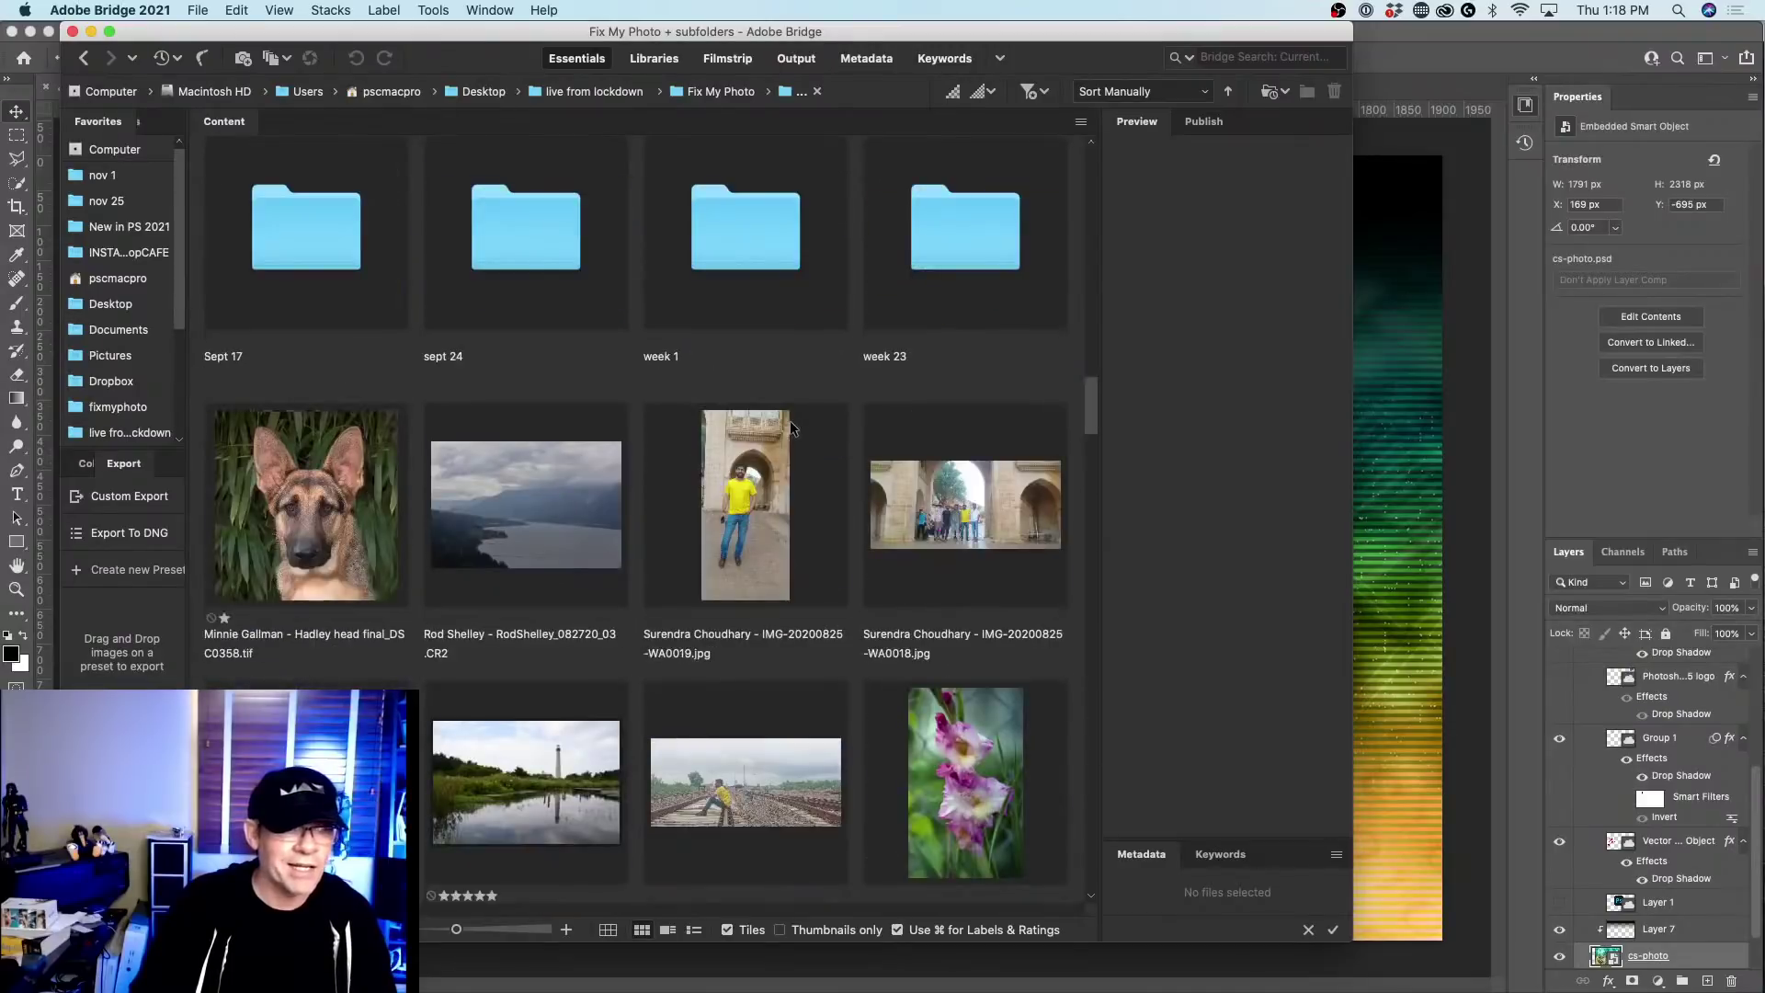
{"action": "left_click", "coordinate": [368, 603]}
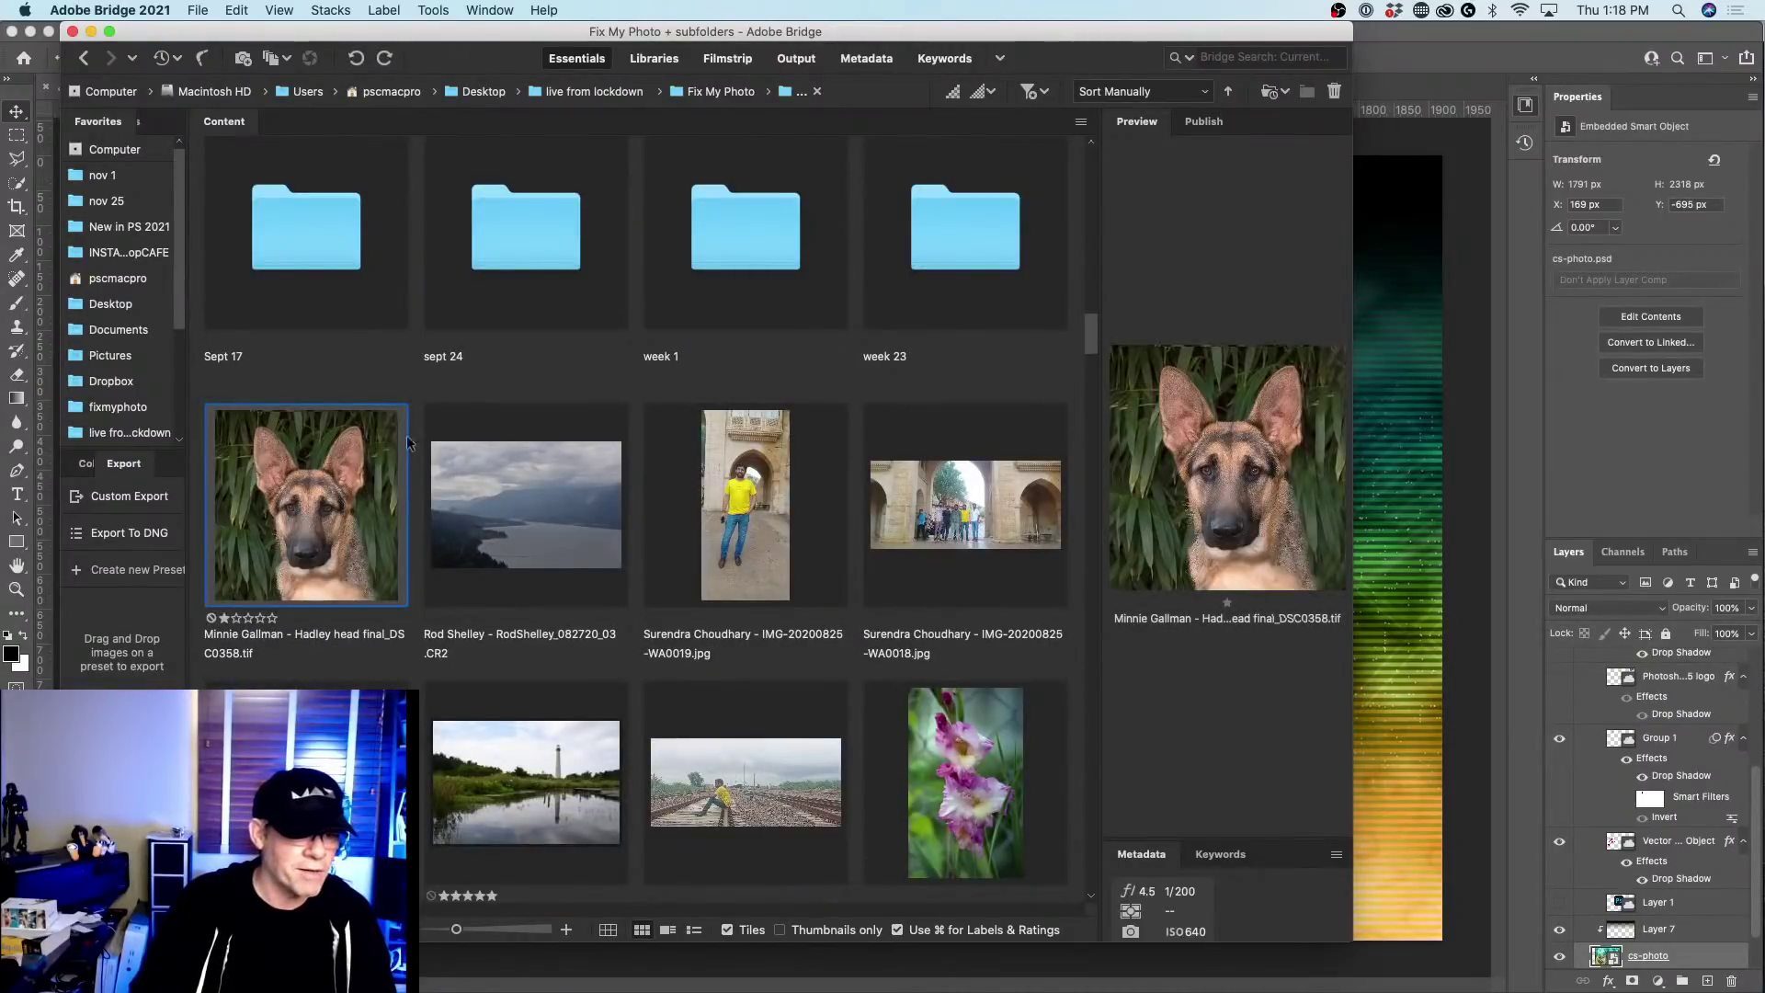
{"action": "scroll", "coordinate": [896, 499], "scroll_direction": "down", "scroll_amount": 10}
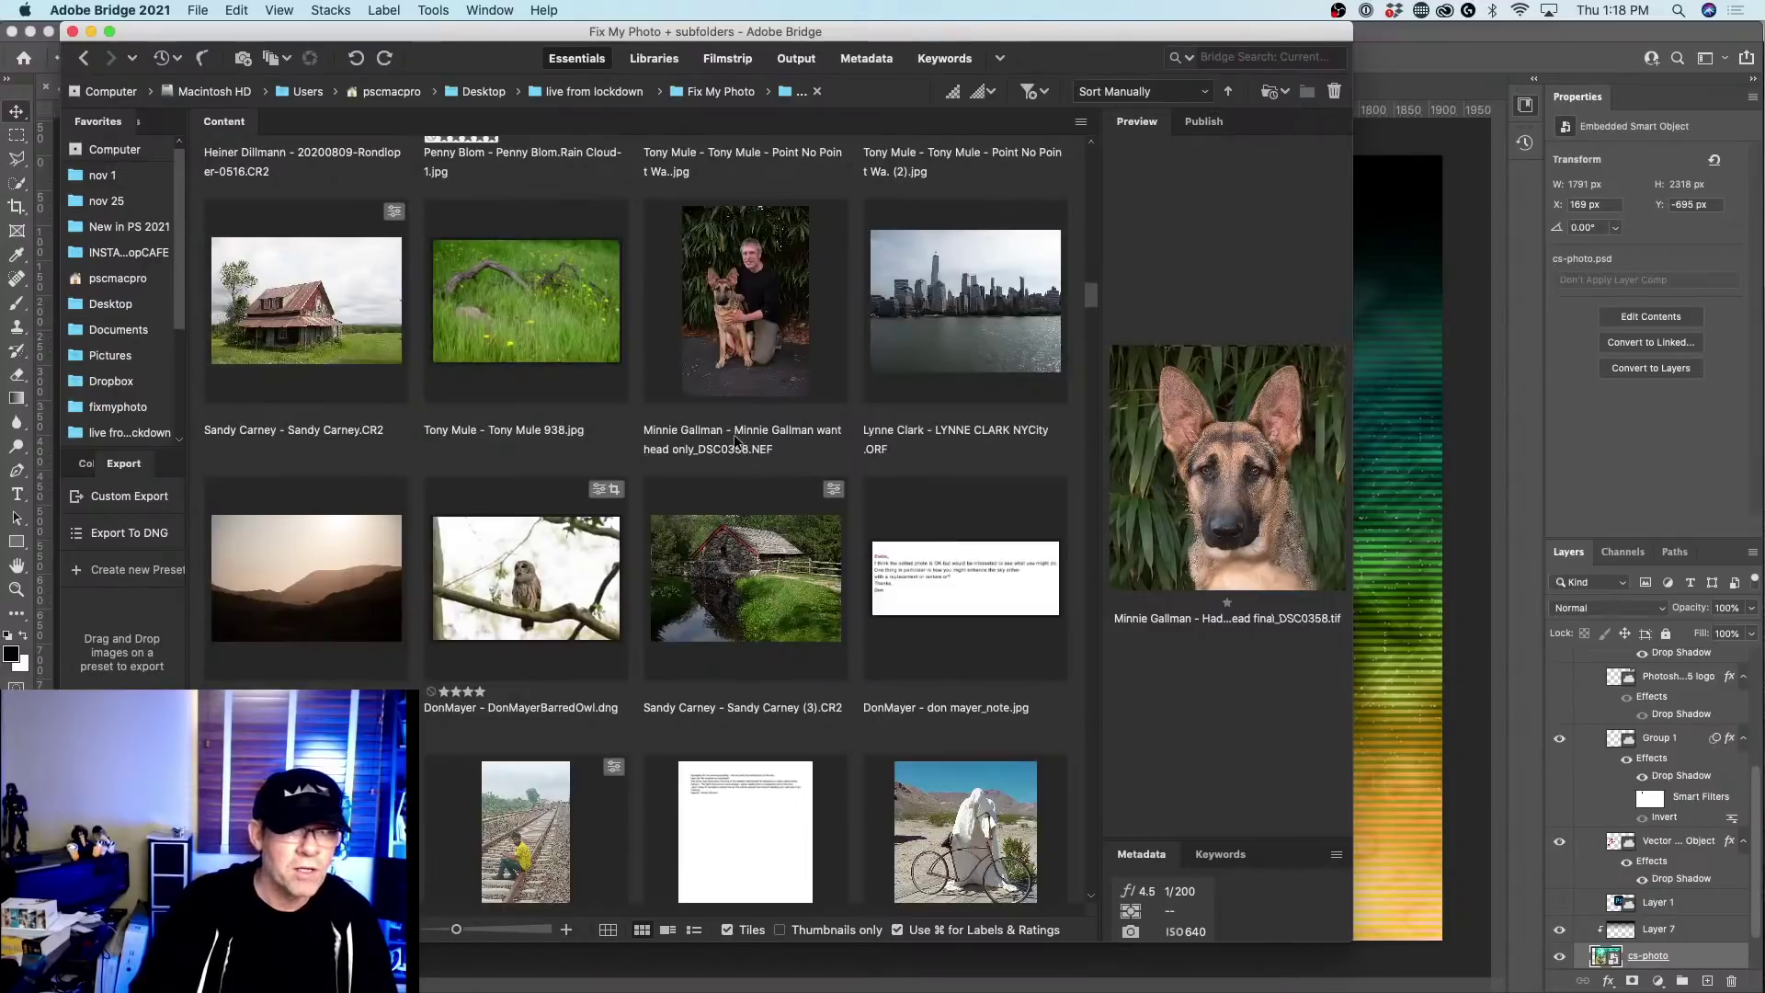
{"action": "scroll", "coordinate": [853, 333], "scroll_direction": "up", "scroll_amount": 5}
{"action": "left_click", "coordinate": [772, 294]}
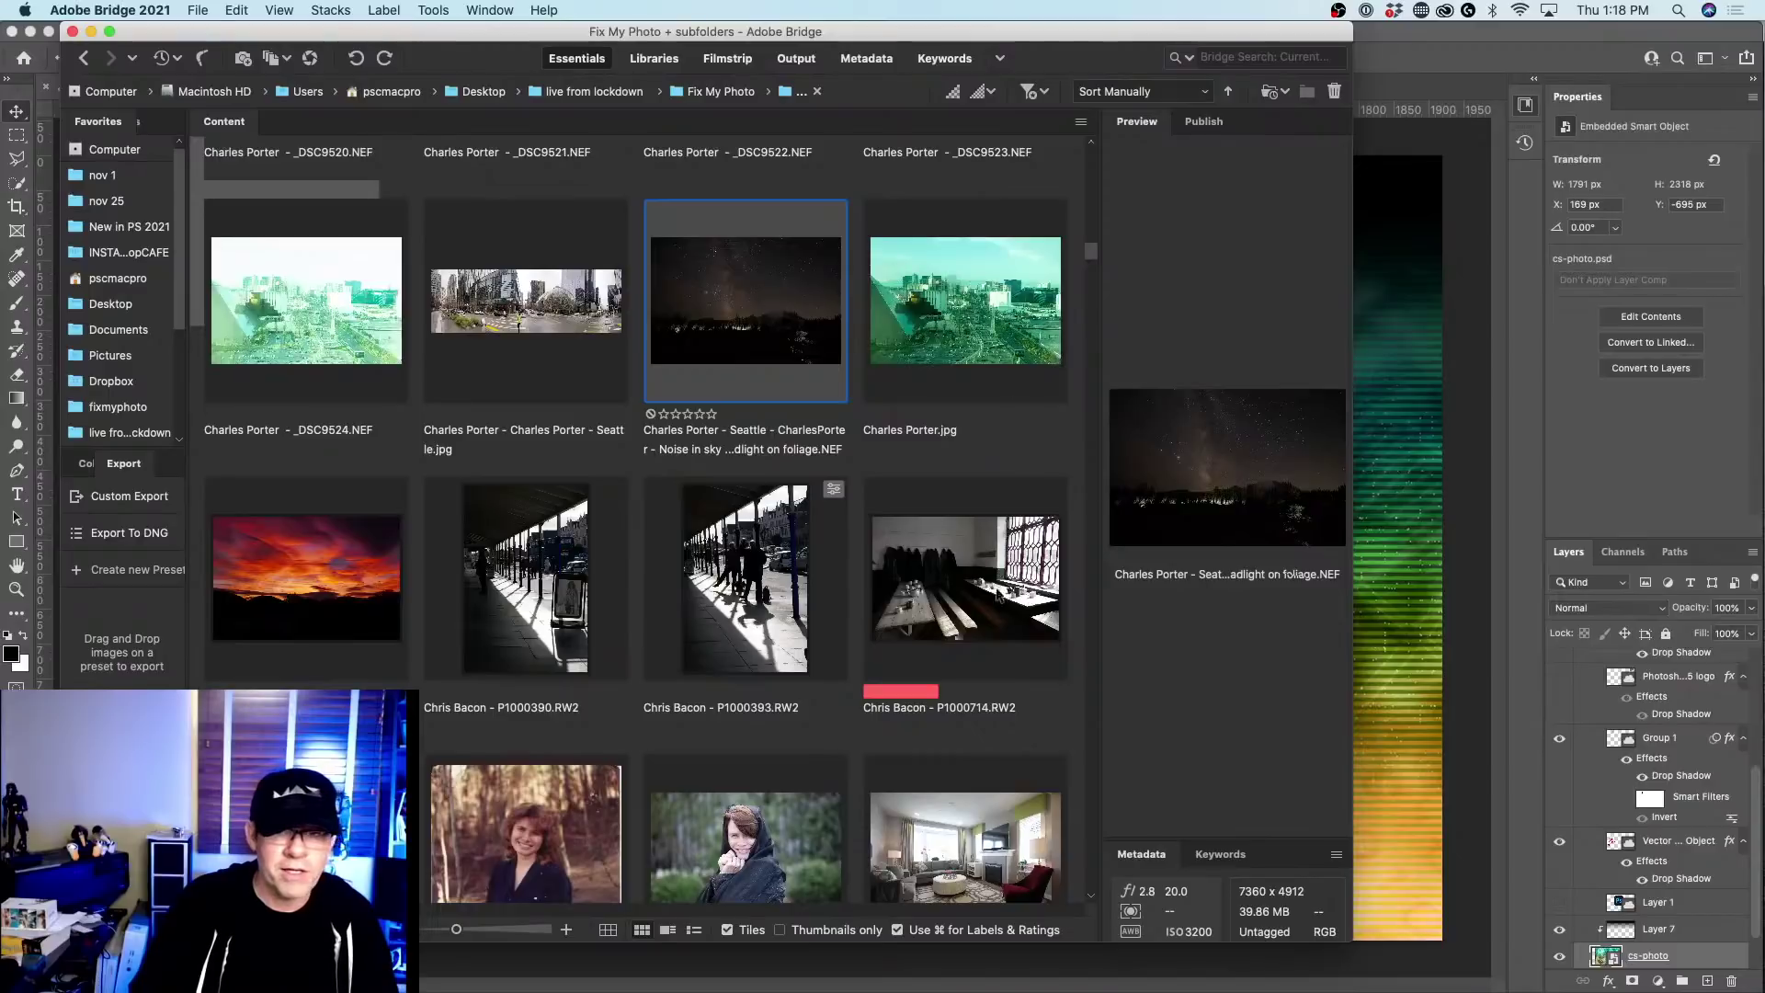
{"action": "scroll", "coordinate": [752, 346], "scroll_direction": "down", "scroll_amount": 5}
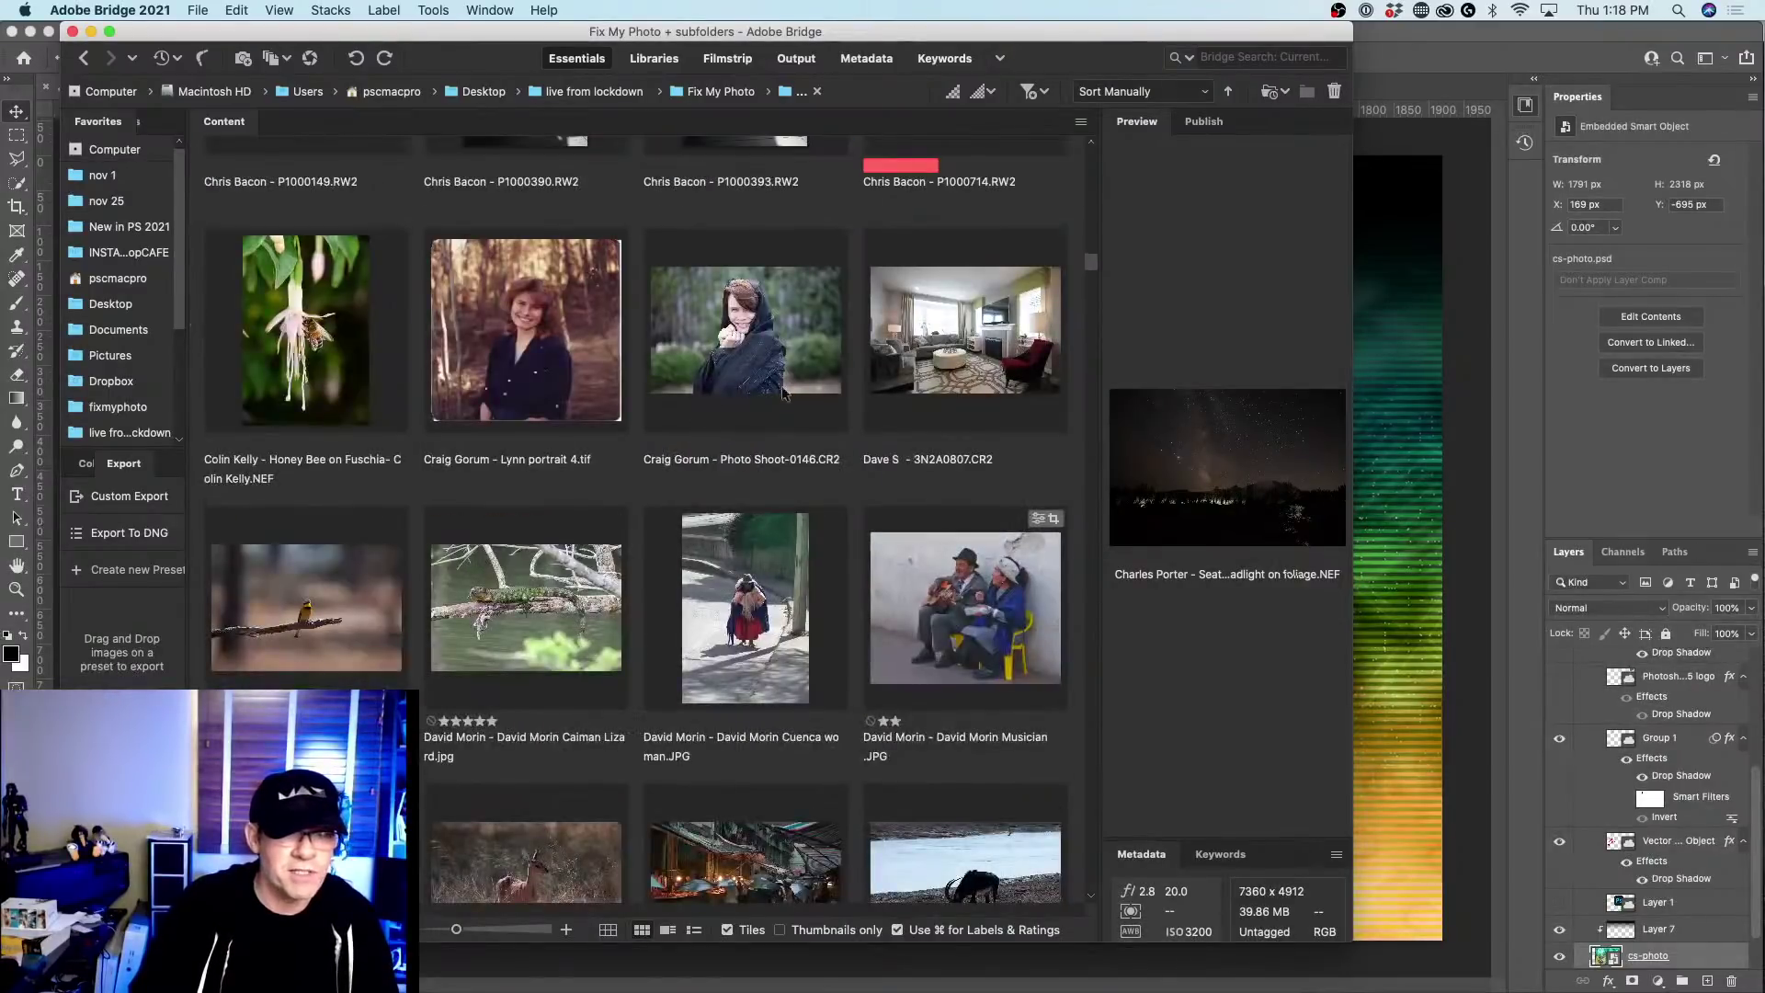
{"action": "scroll", "coordinate": [802, 366], "scroll_direction": "down", "scroll_amount": 15}
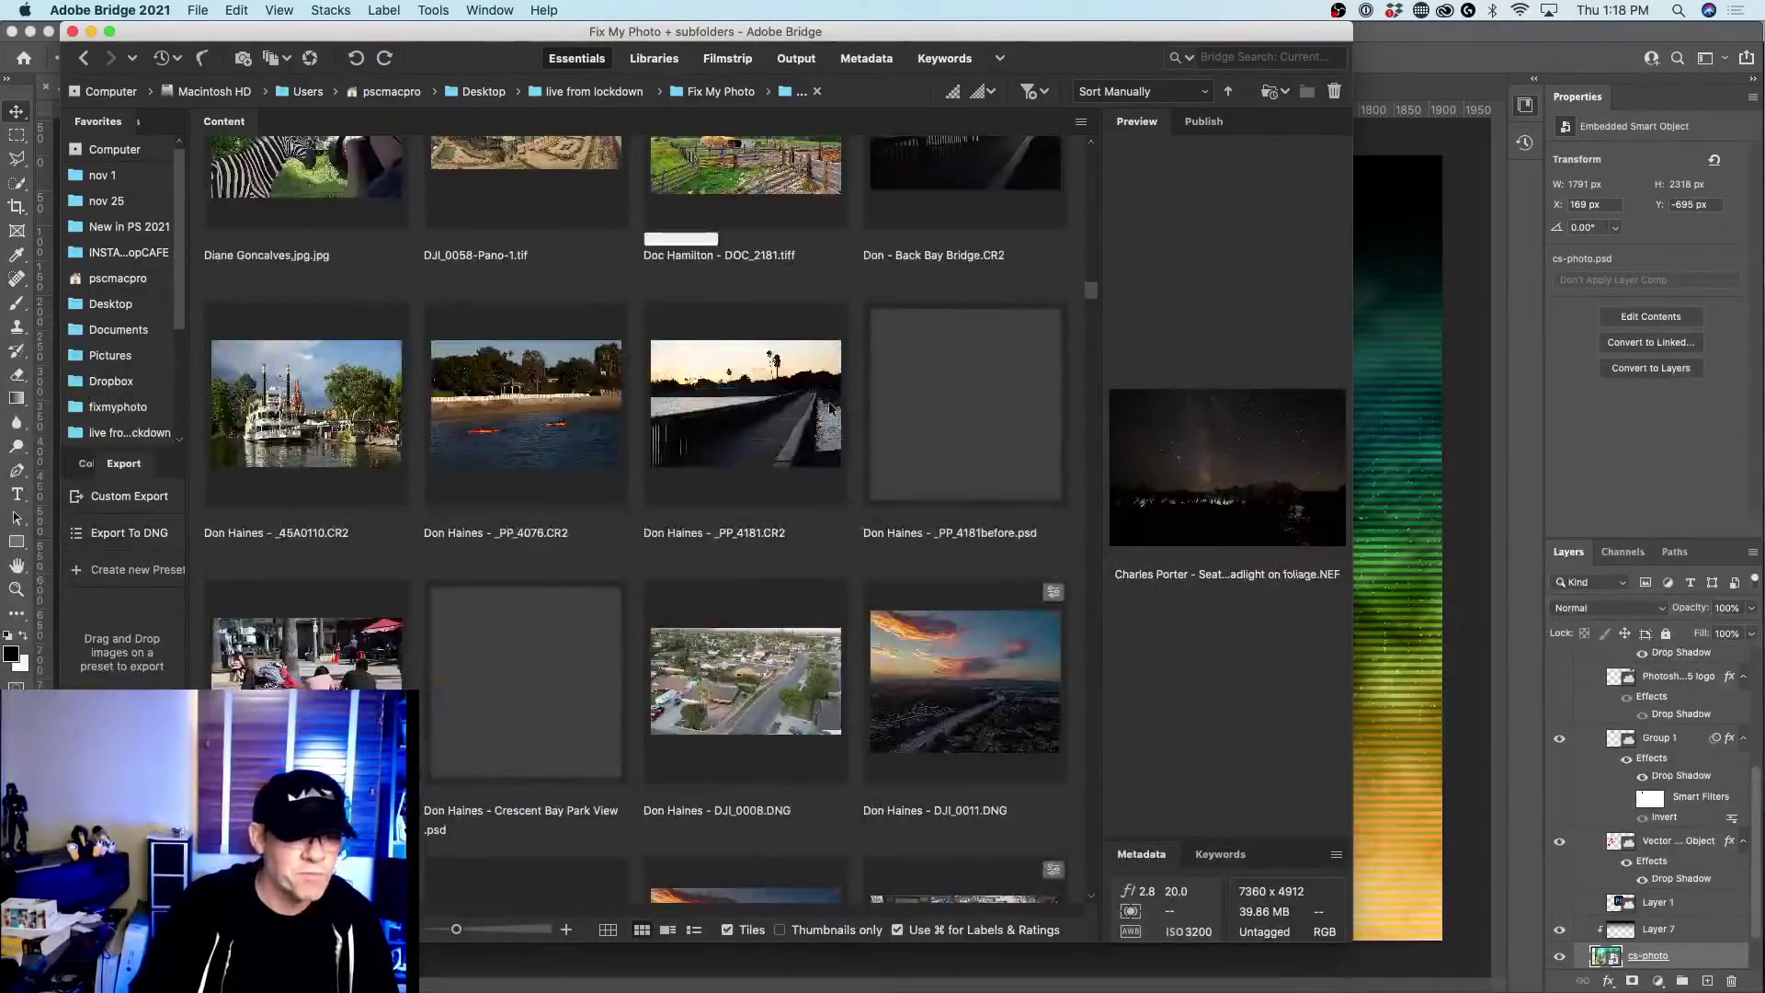
{"action": "scroll", "coordinate": [587, 435], "scroll_direction": "up", "scroll_amount": 5}
{"action": "scroll", "coordinate": [586, 436], "scroll_direction": "down", "scroll_amount": 5}
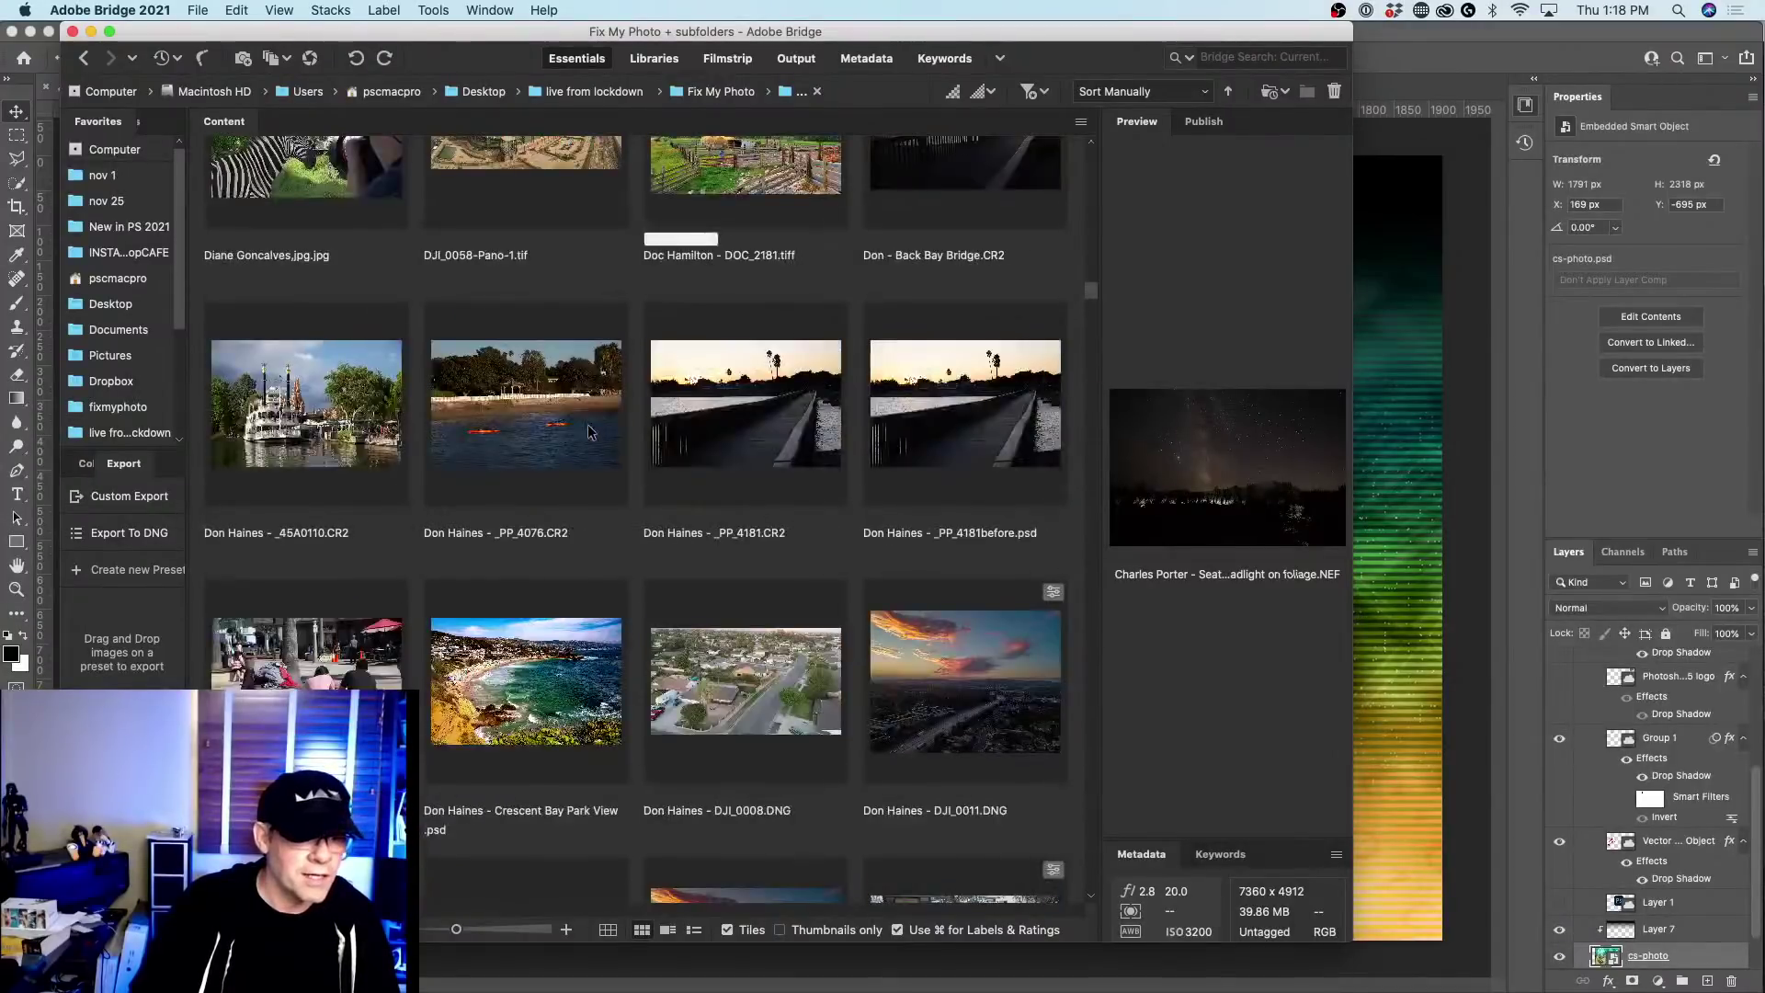
{"action": "scroll", "coordinate": [588, 435], "scroll_direction": "down", "scroll_amount": 5}
{"action": "scroll", "coordinate": [395, 283], "scroll_direction": "up", "scroll_amount": 3}
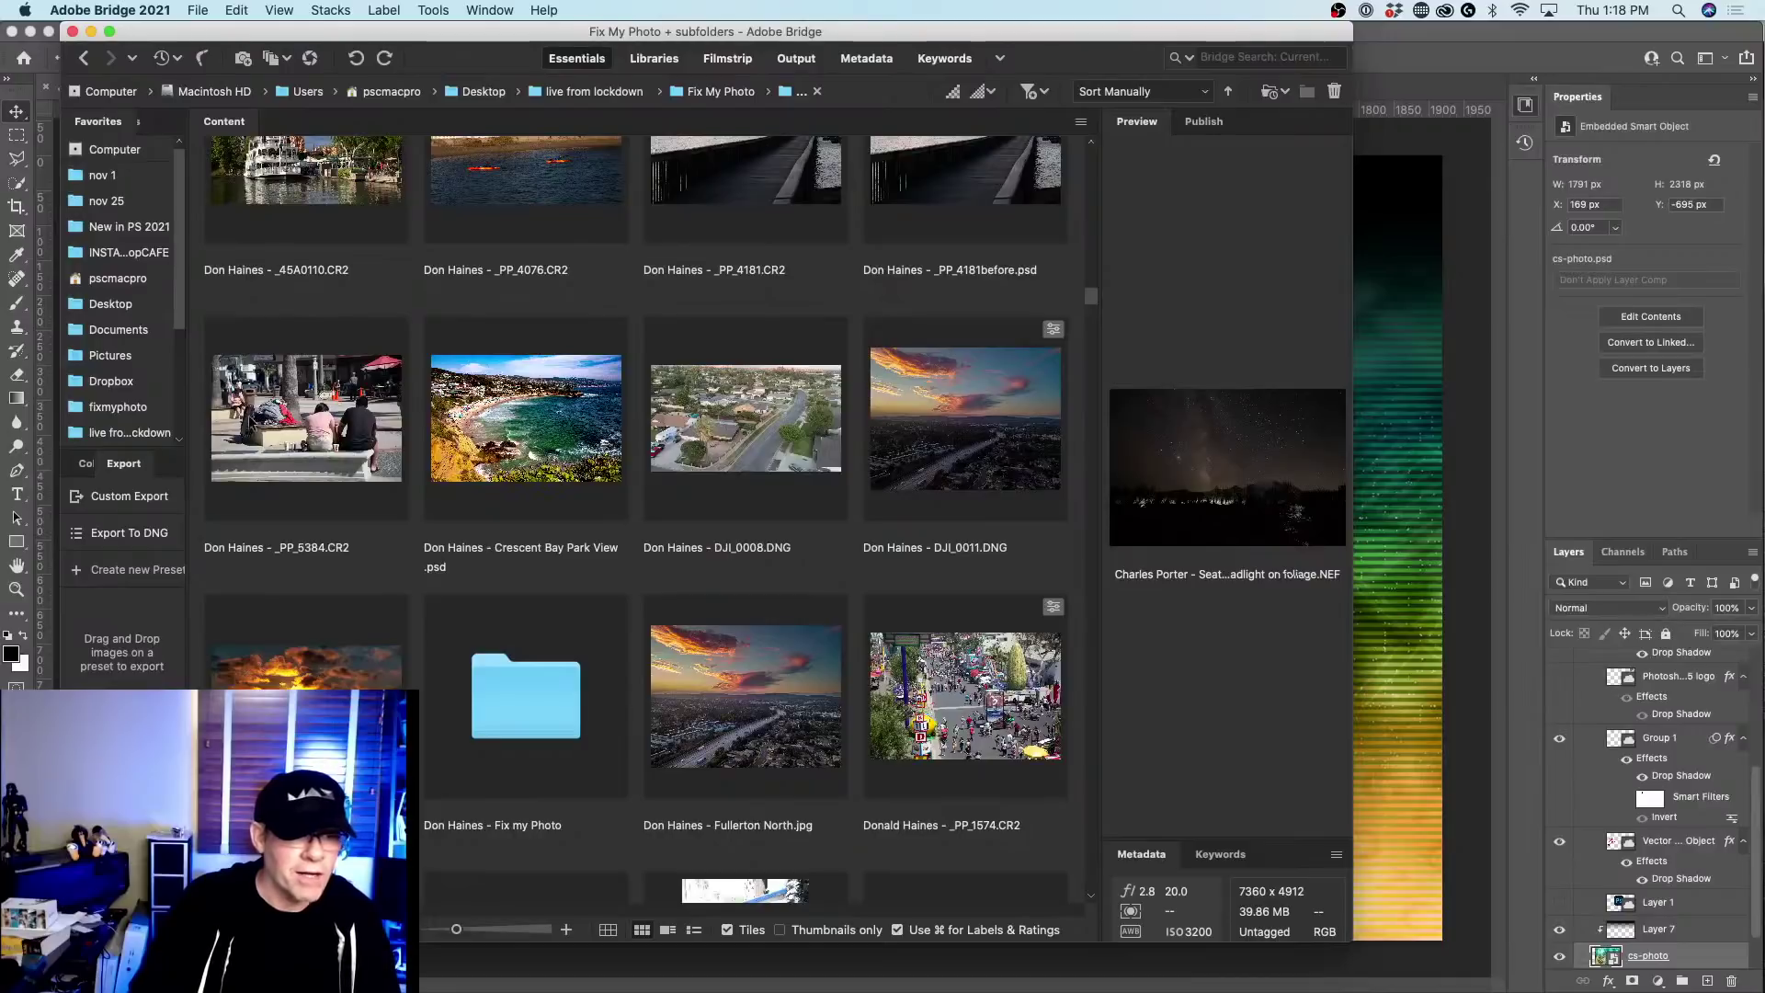
Open the _PP_5384.CR2 photo of people on a bench with Adobe Photoshop 2021 as an object, keeping the default raw settings.
{"action": "left_click", "coordinate": [322, 410]}
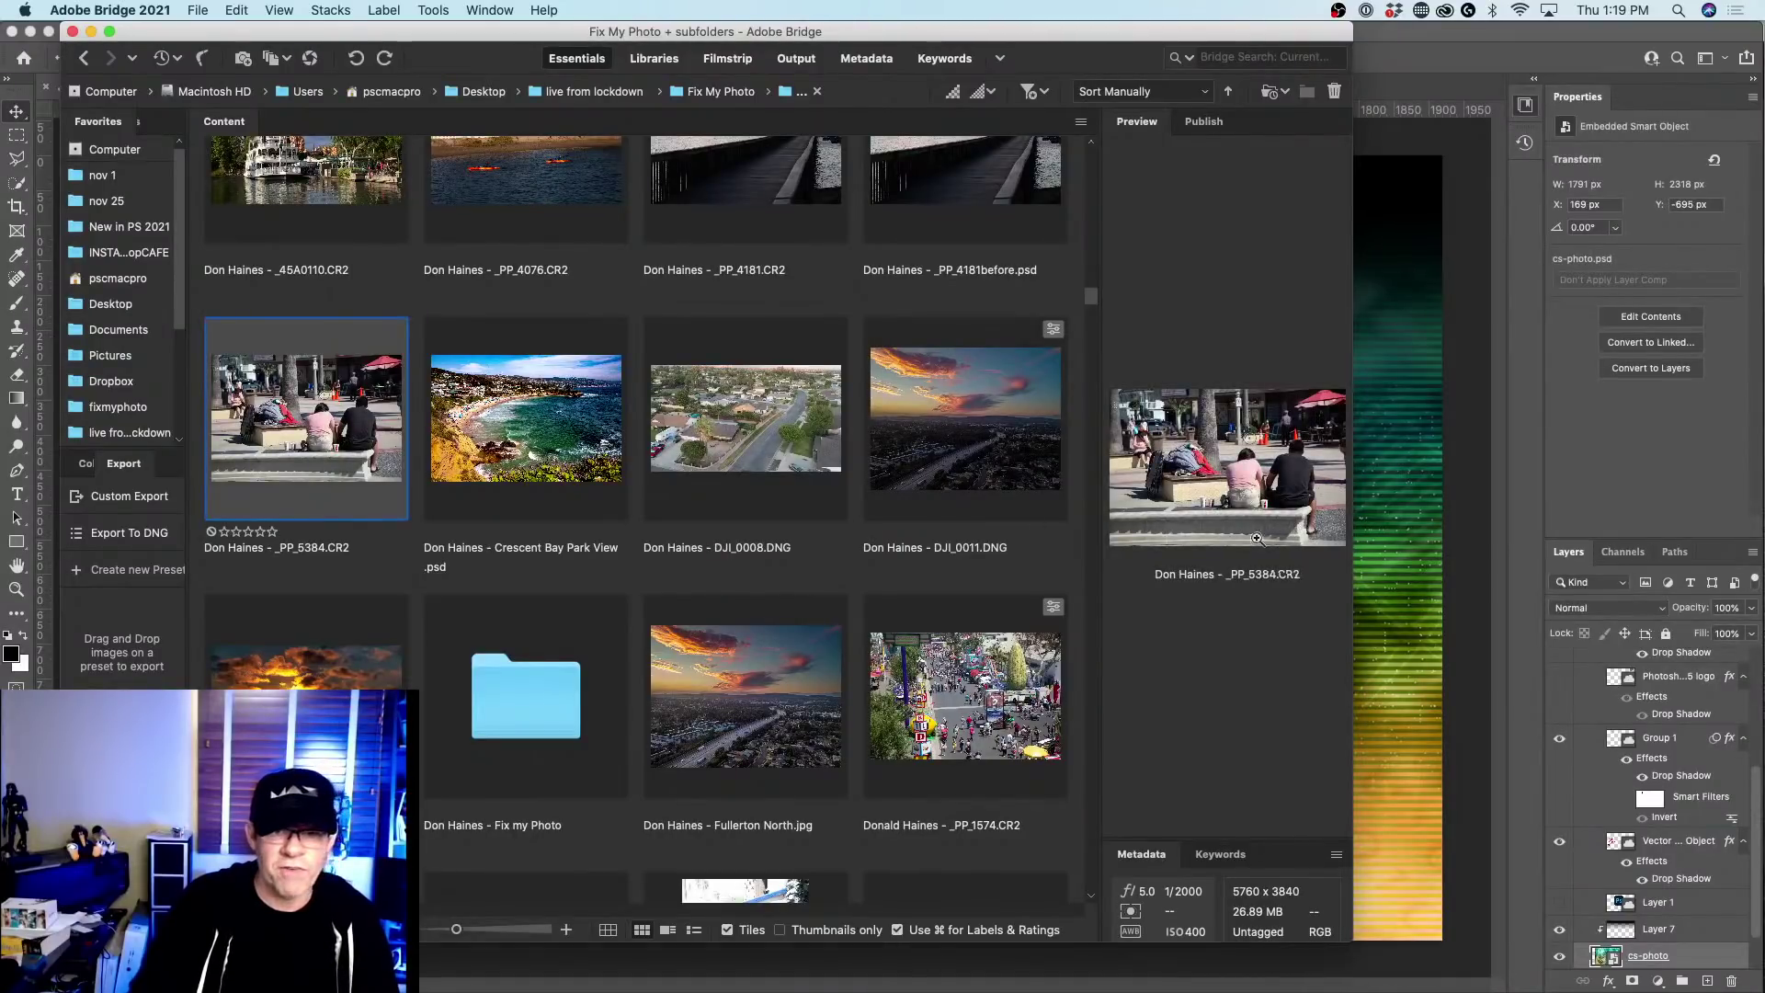
{"action": "right_click", "coordinate": [294, 393]}
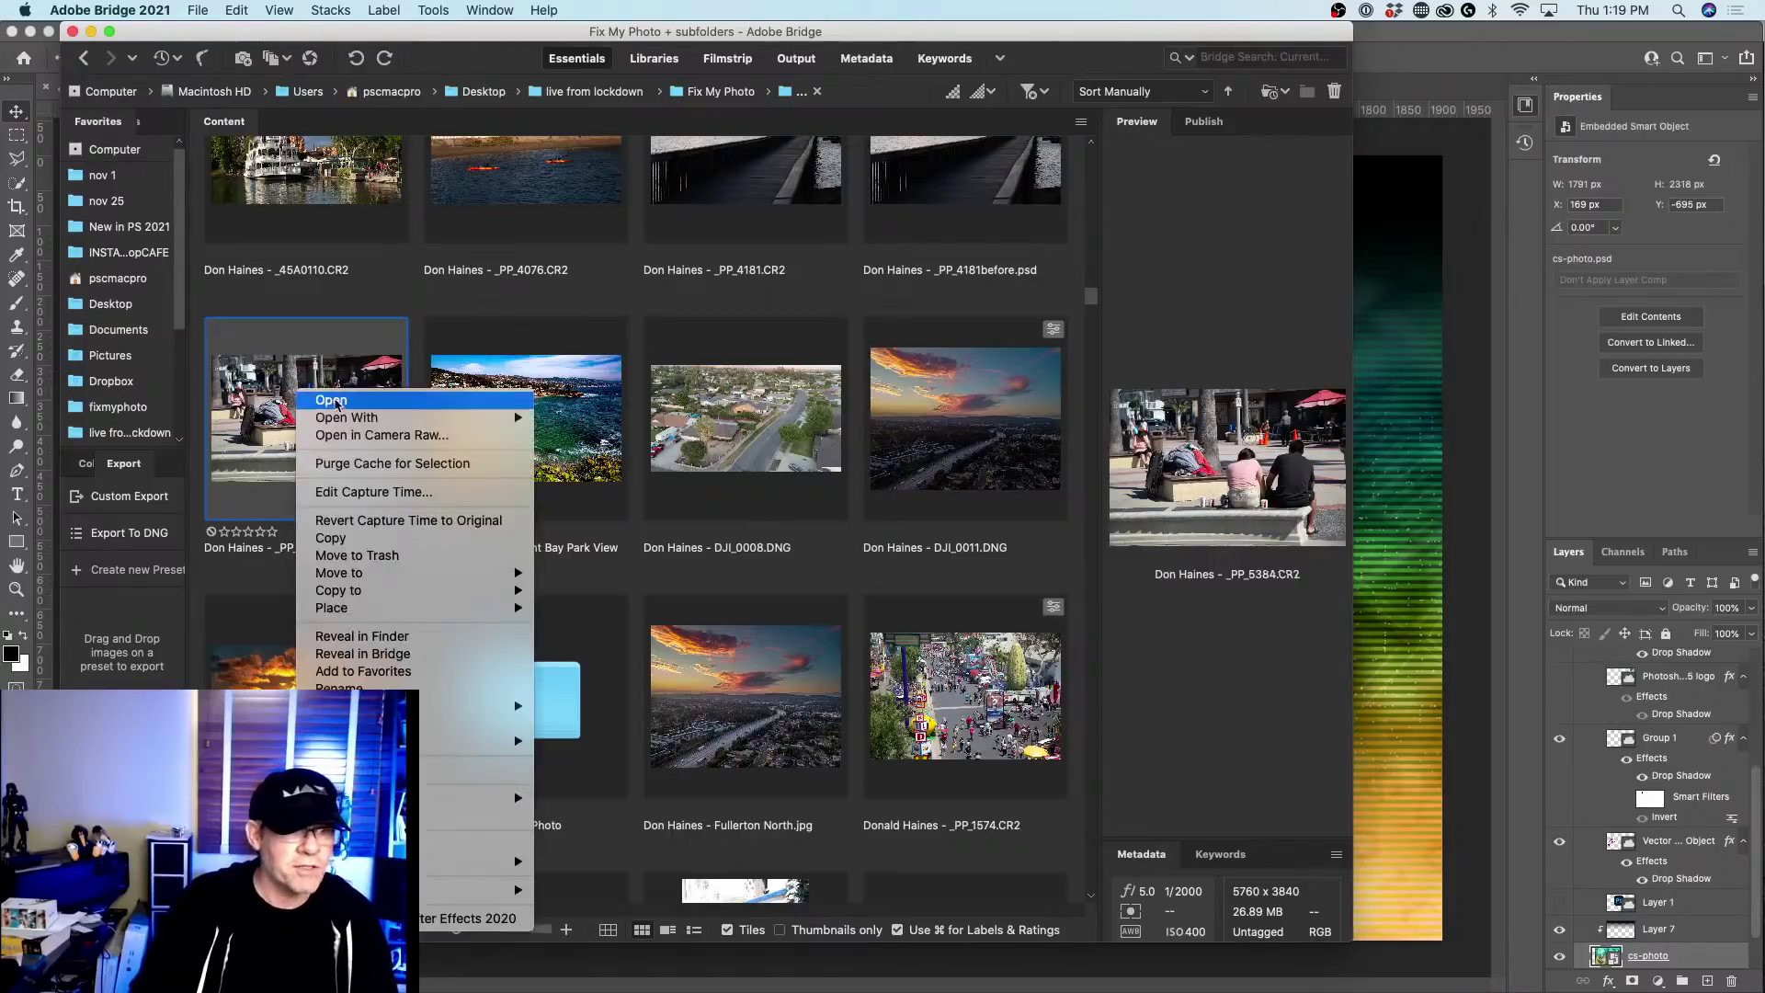
{"action": "mouse_move", "coordinate": [349, 421]}
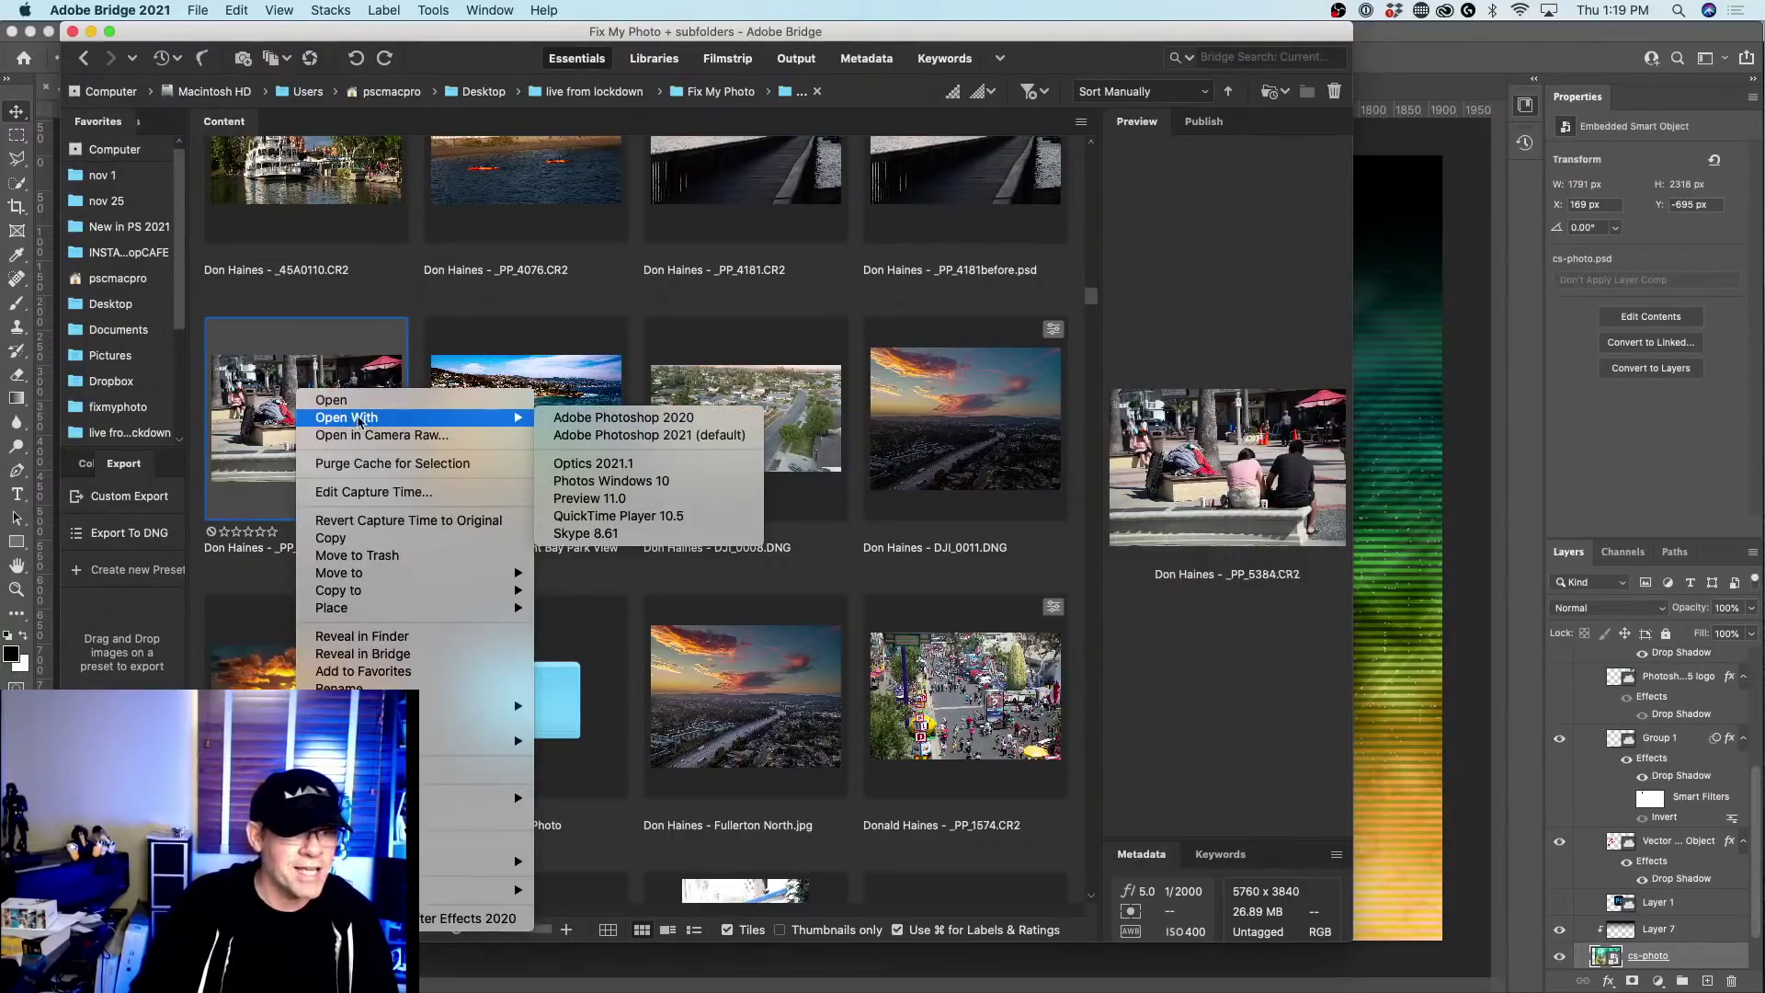
{"action": "left_click", "coordinate": [589, 436]}
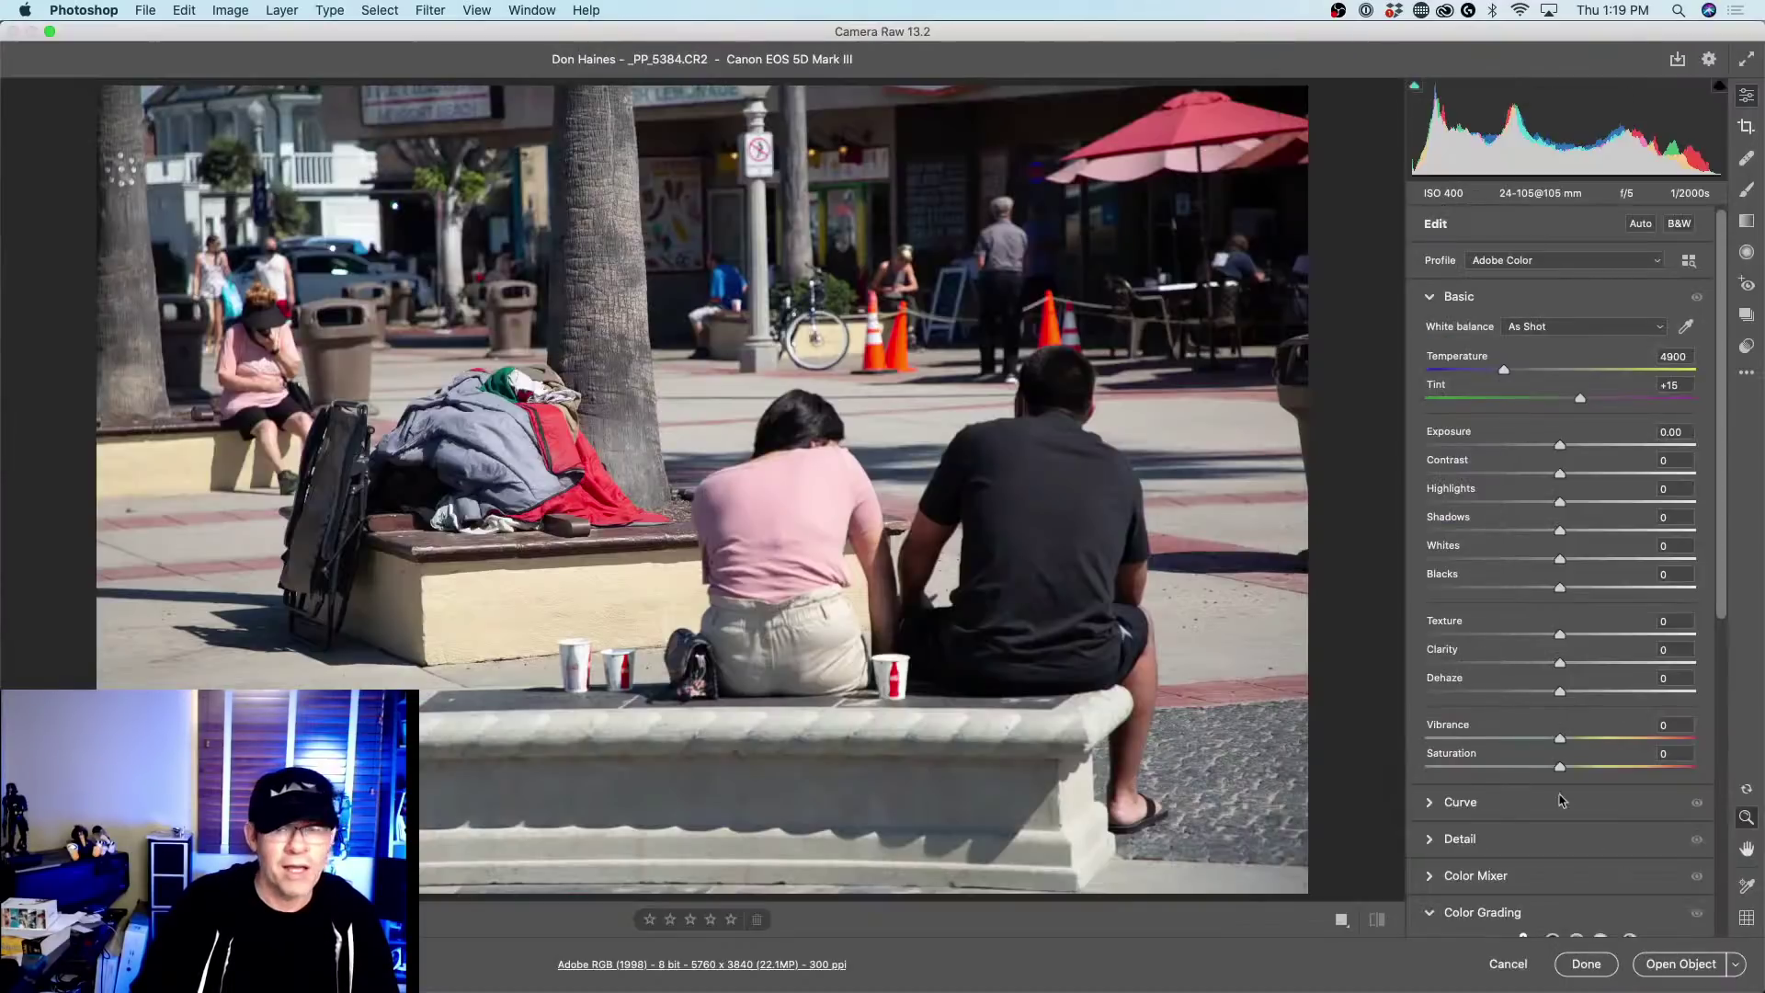
{"action": "left_click", "coordinate": [1678, 962]}
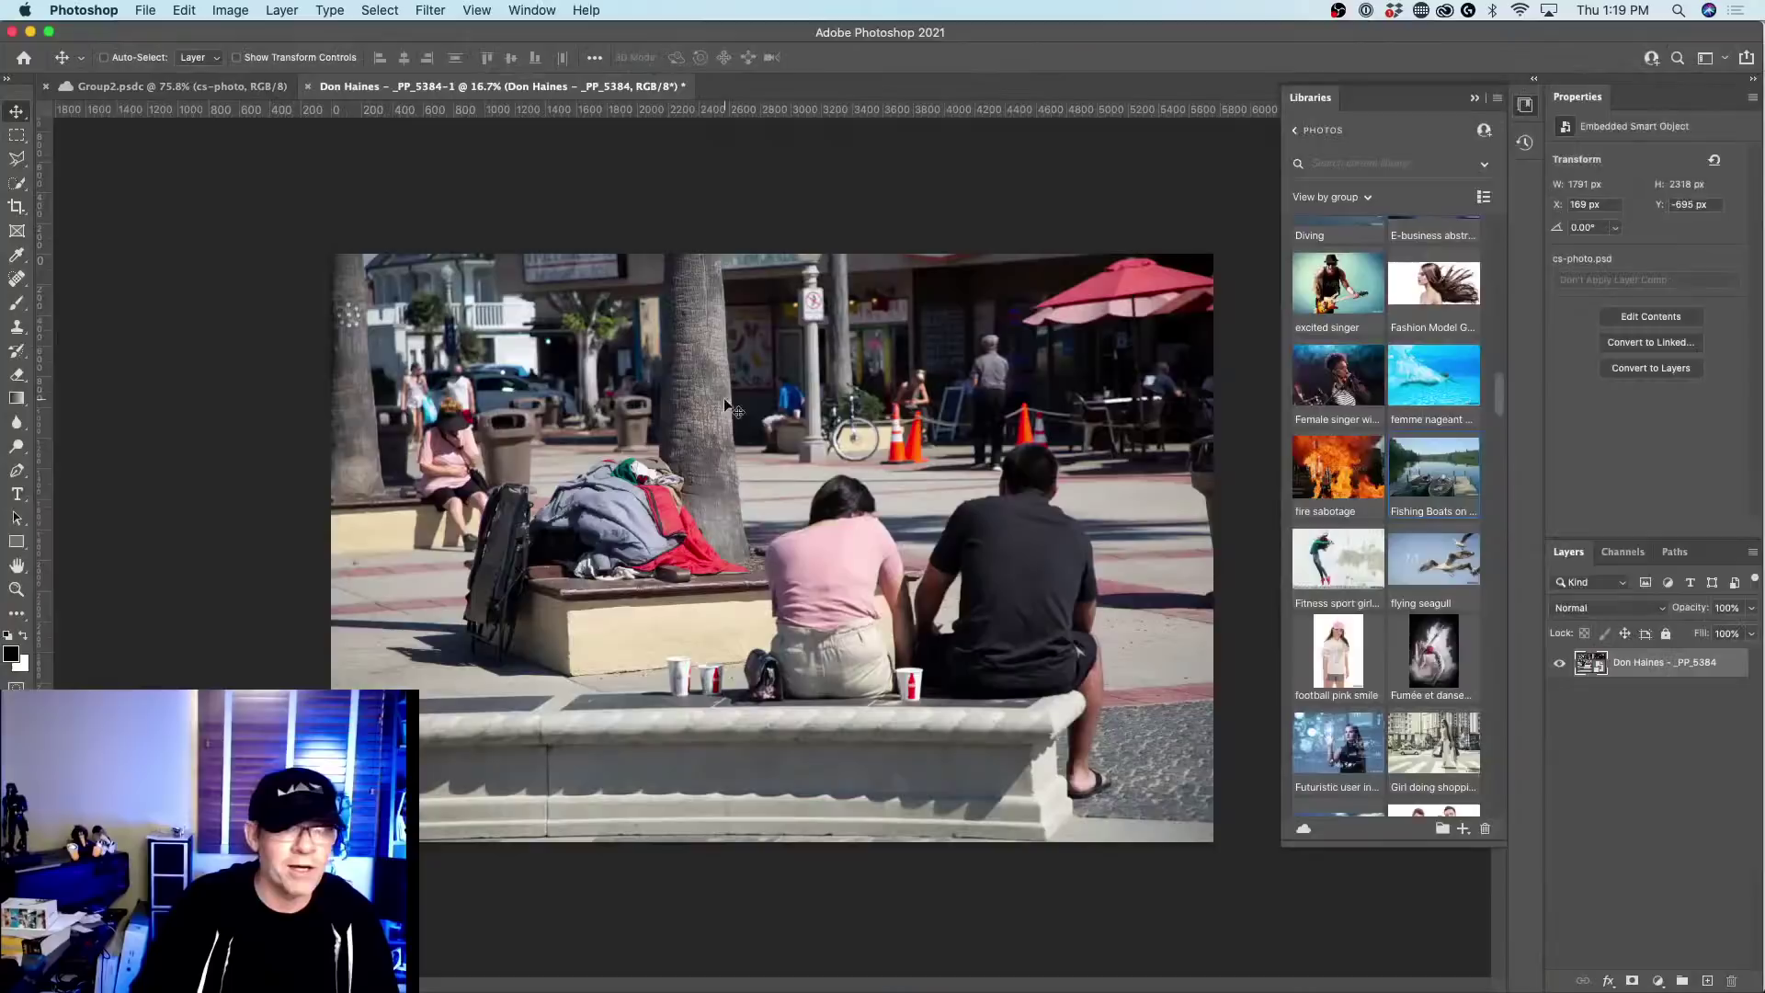
Switch back to Bridge and open the _PP_5384.CR2 bench photo in Camera Raw.
{"action": "key", "text": "super+Tab"}
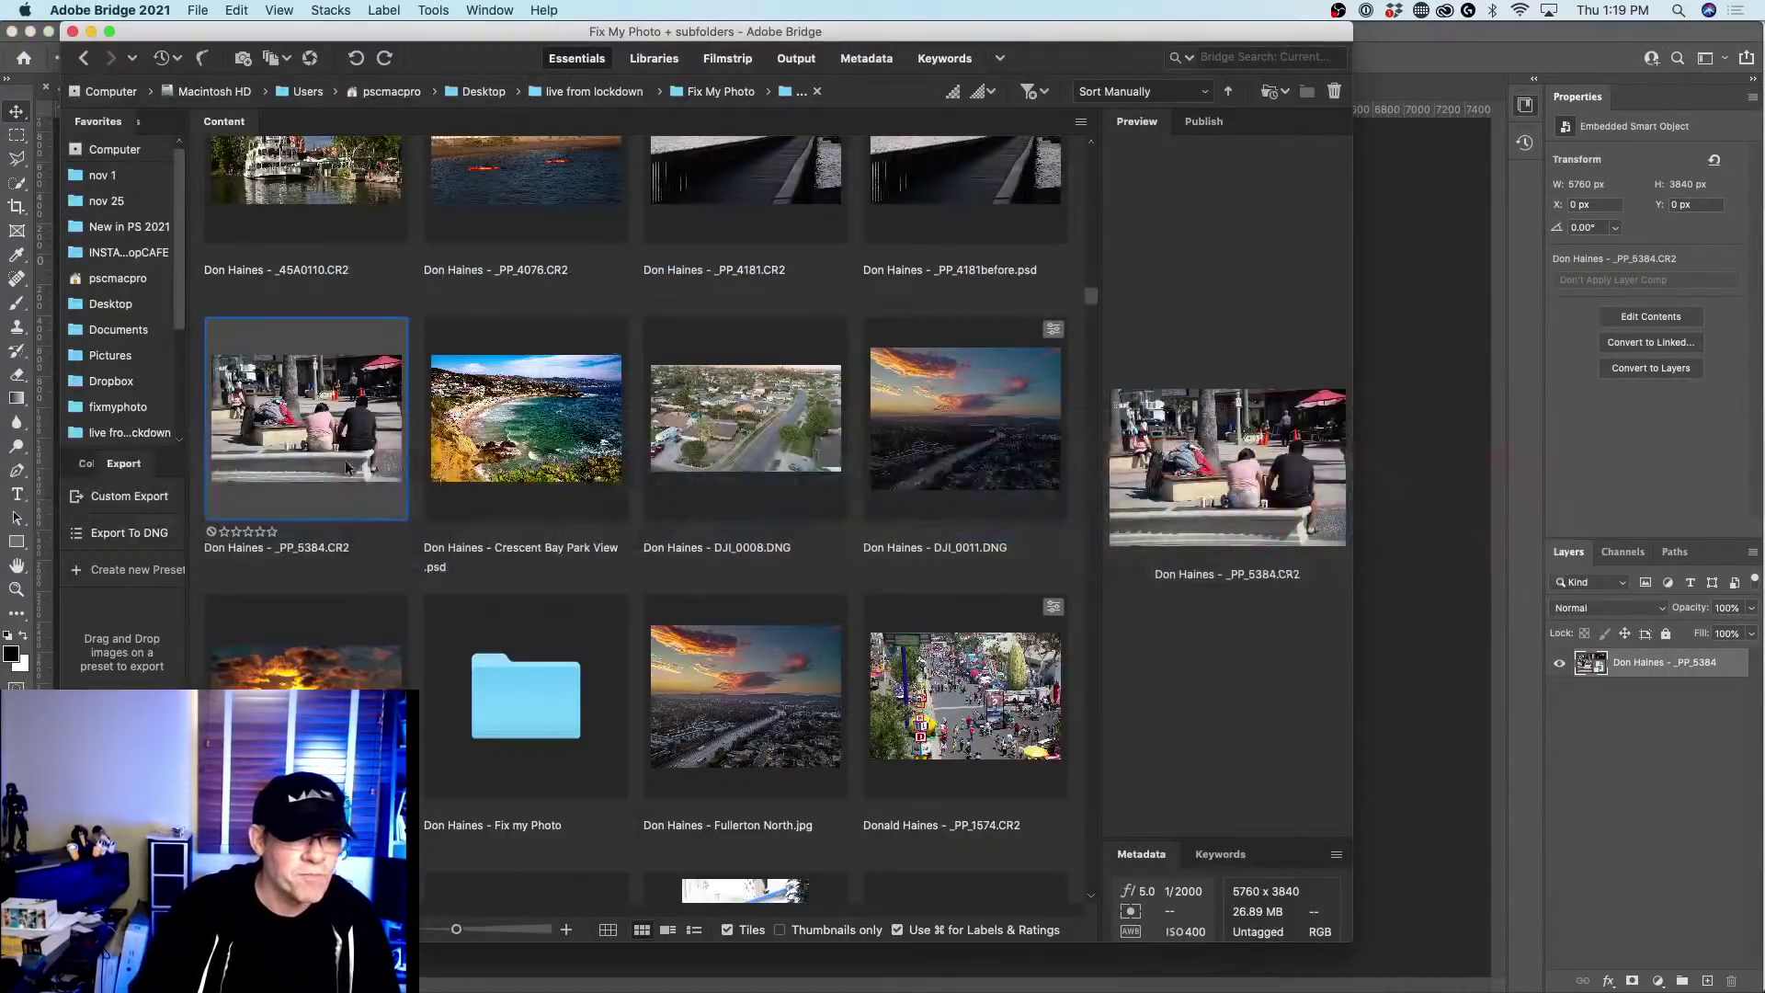
{"action": "right_click", "coordinate": [329, 377]}
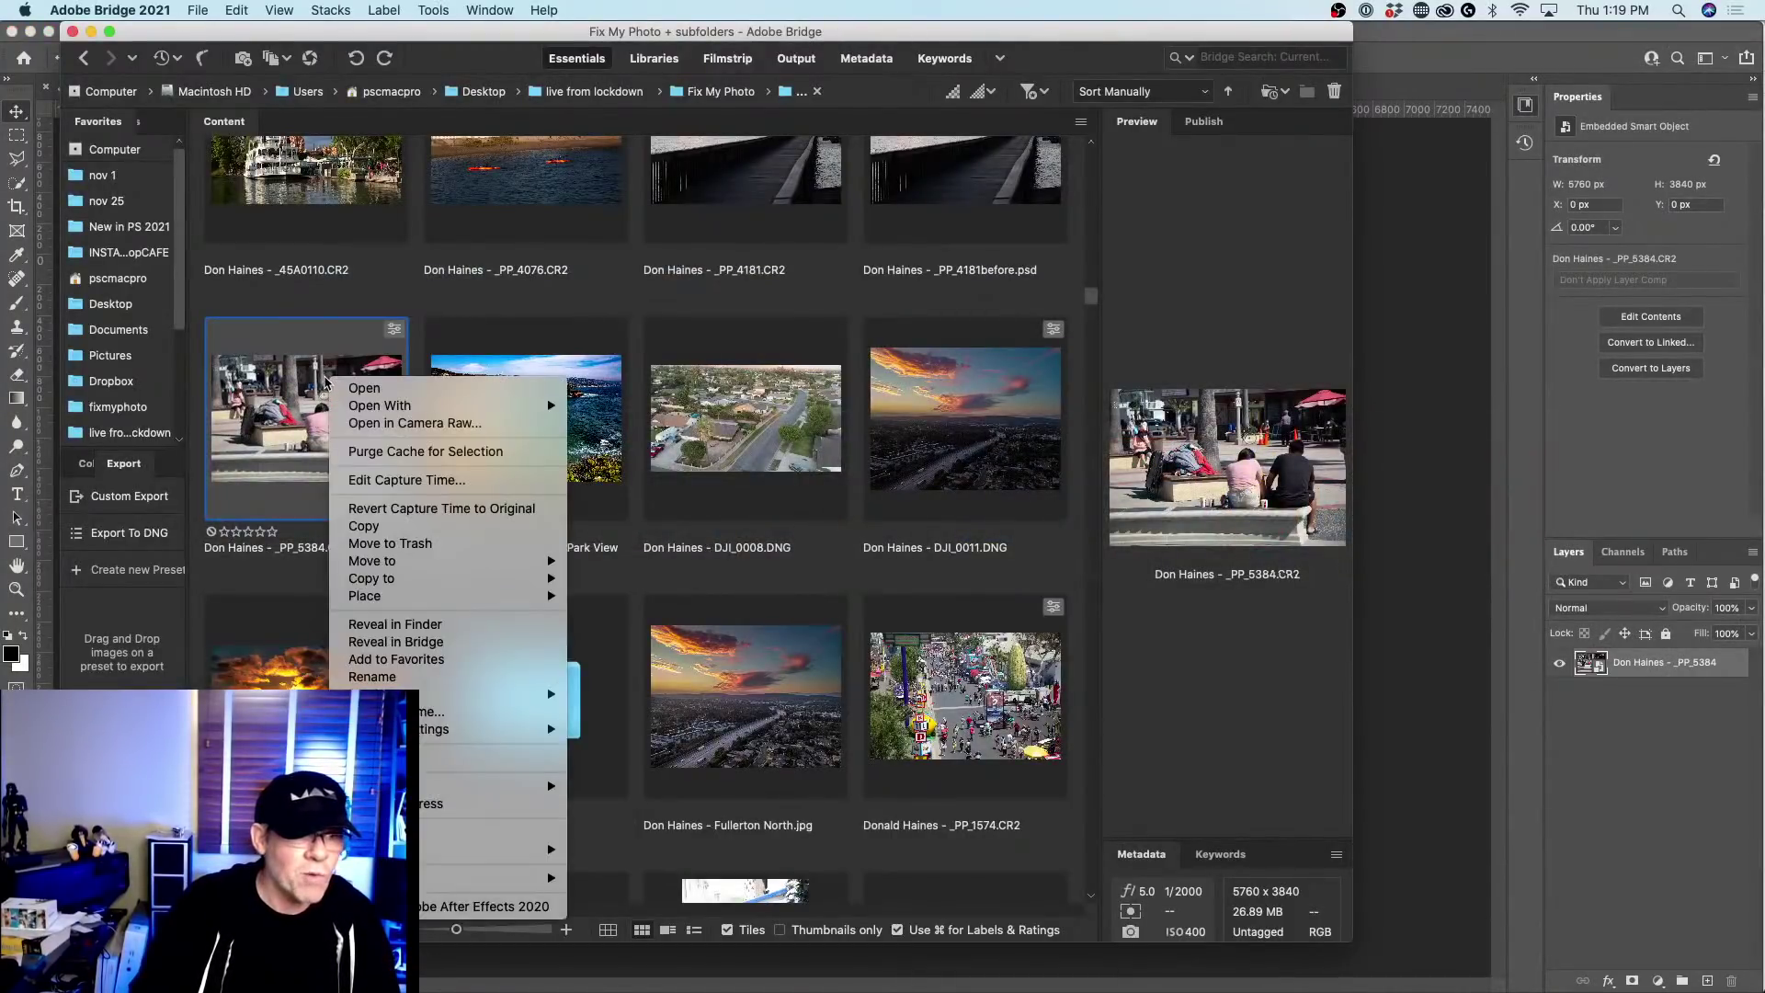
{"action": "left_click", "coordinate": [394, 423]}
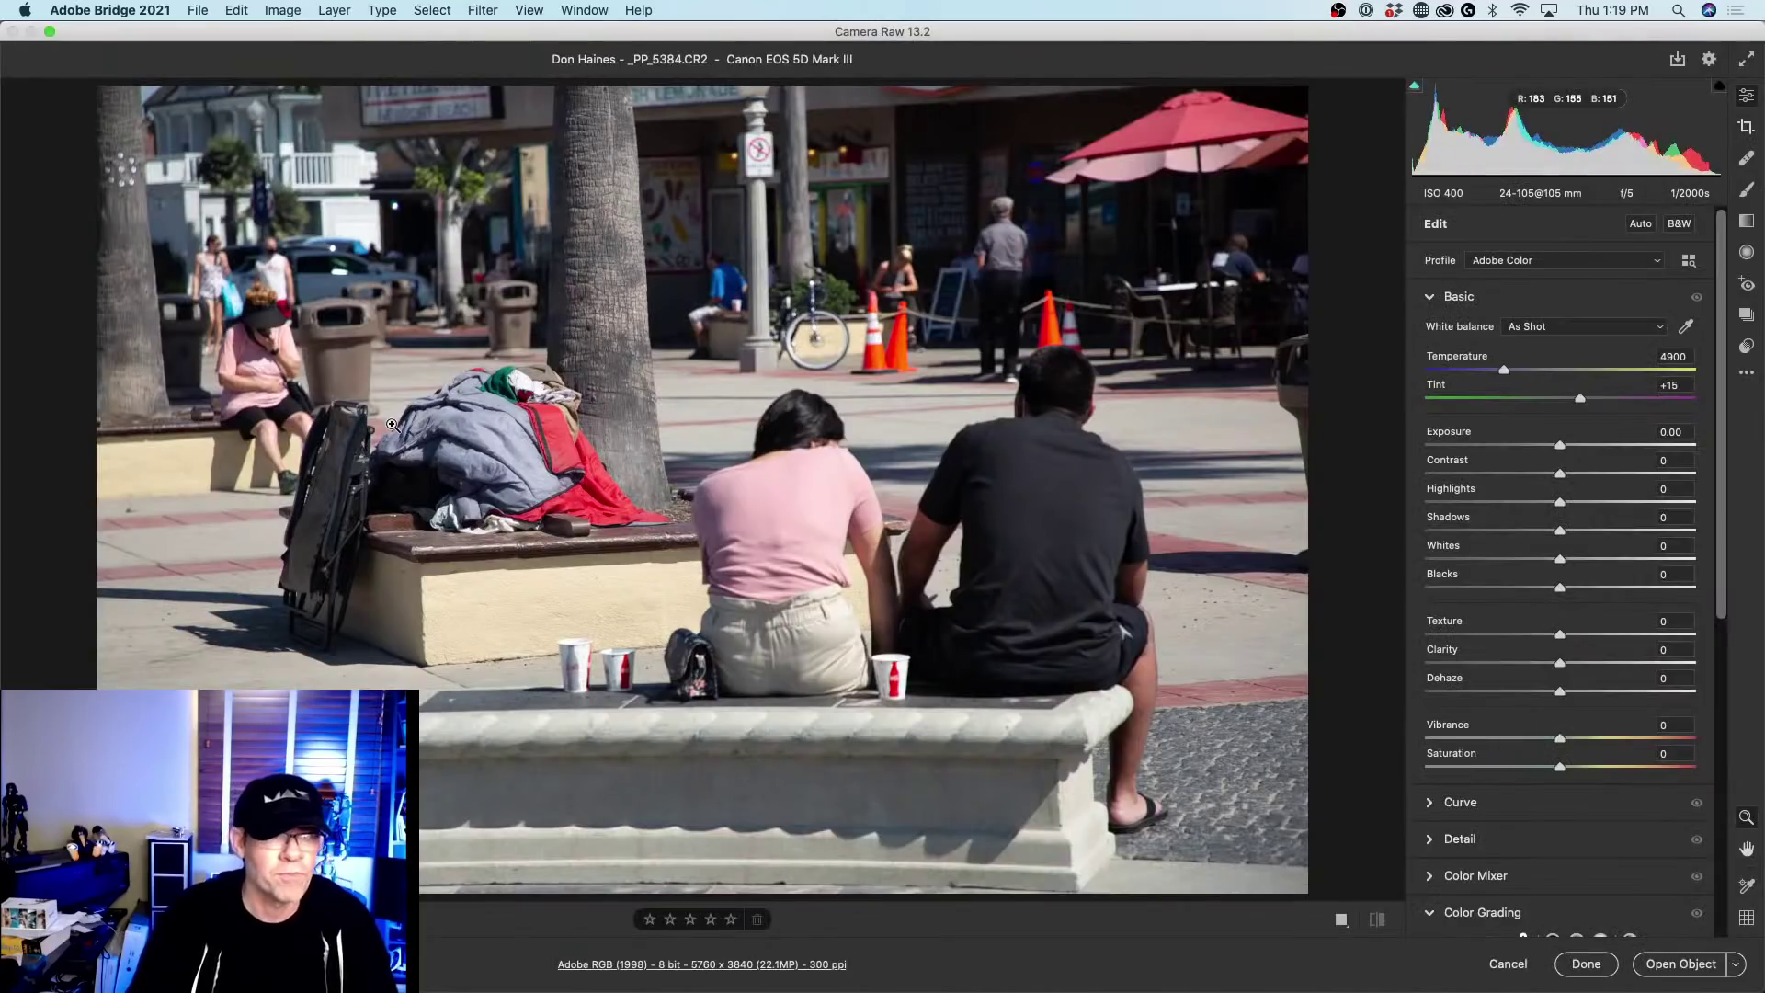
Enhance the bench photo with Super Resolution, and open the selected CR2 image in Photoshop as an object.
{"action": "right_click", "coordinate": [553, 320]}
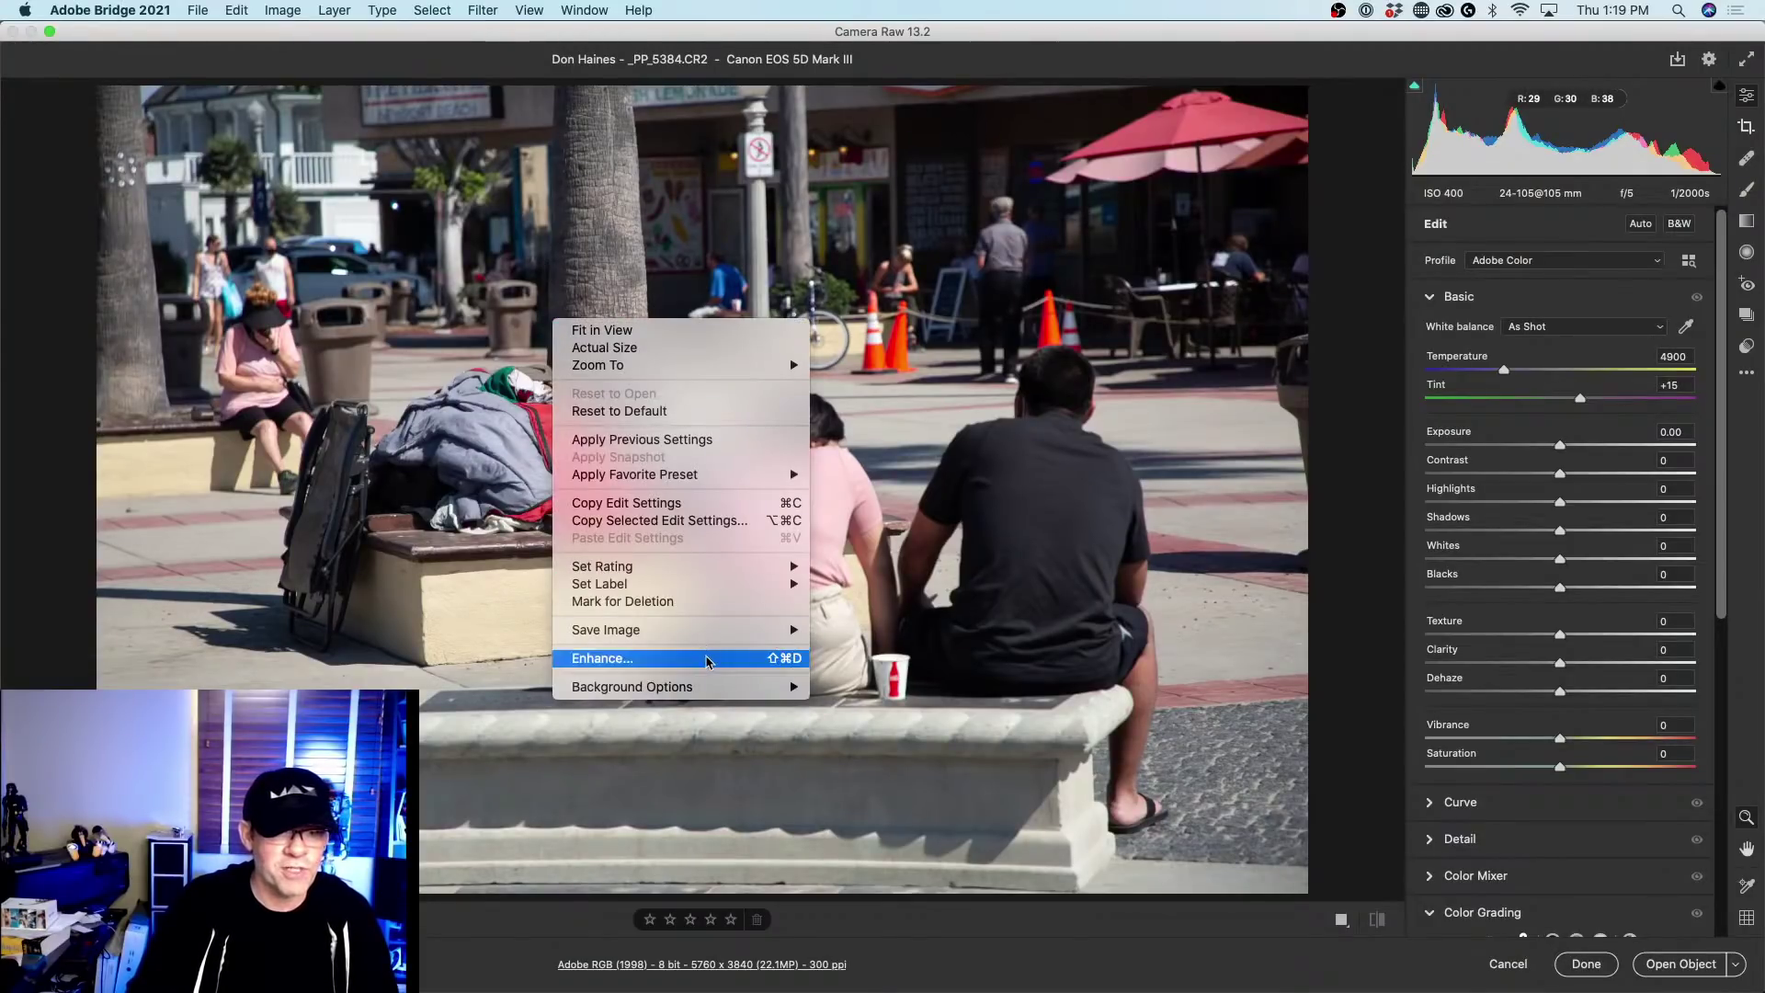
{"action": "left_click", "coordinate": [704, 659]}
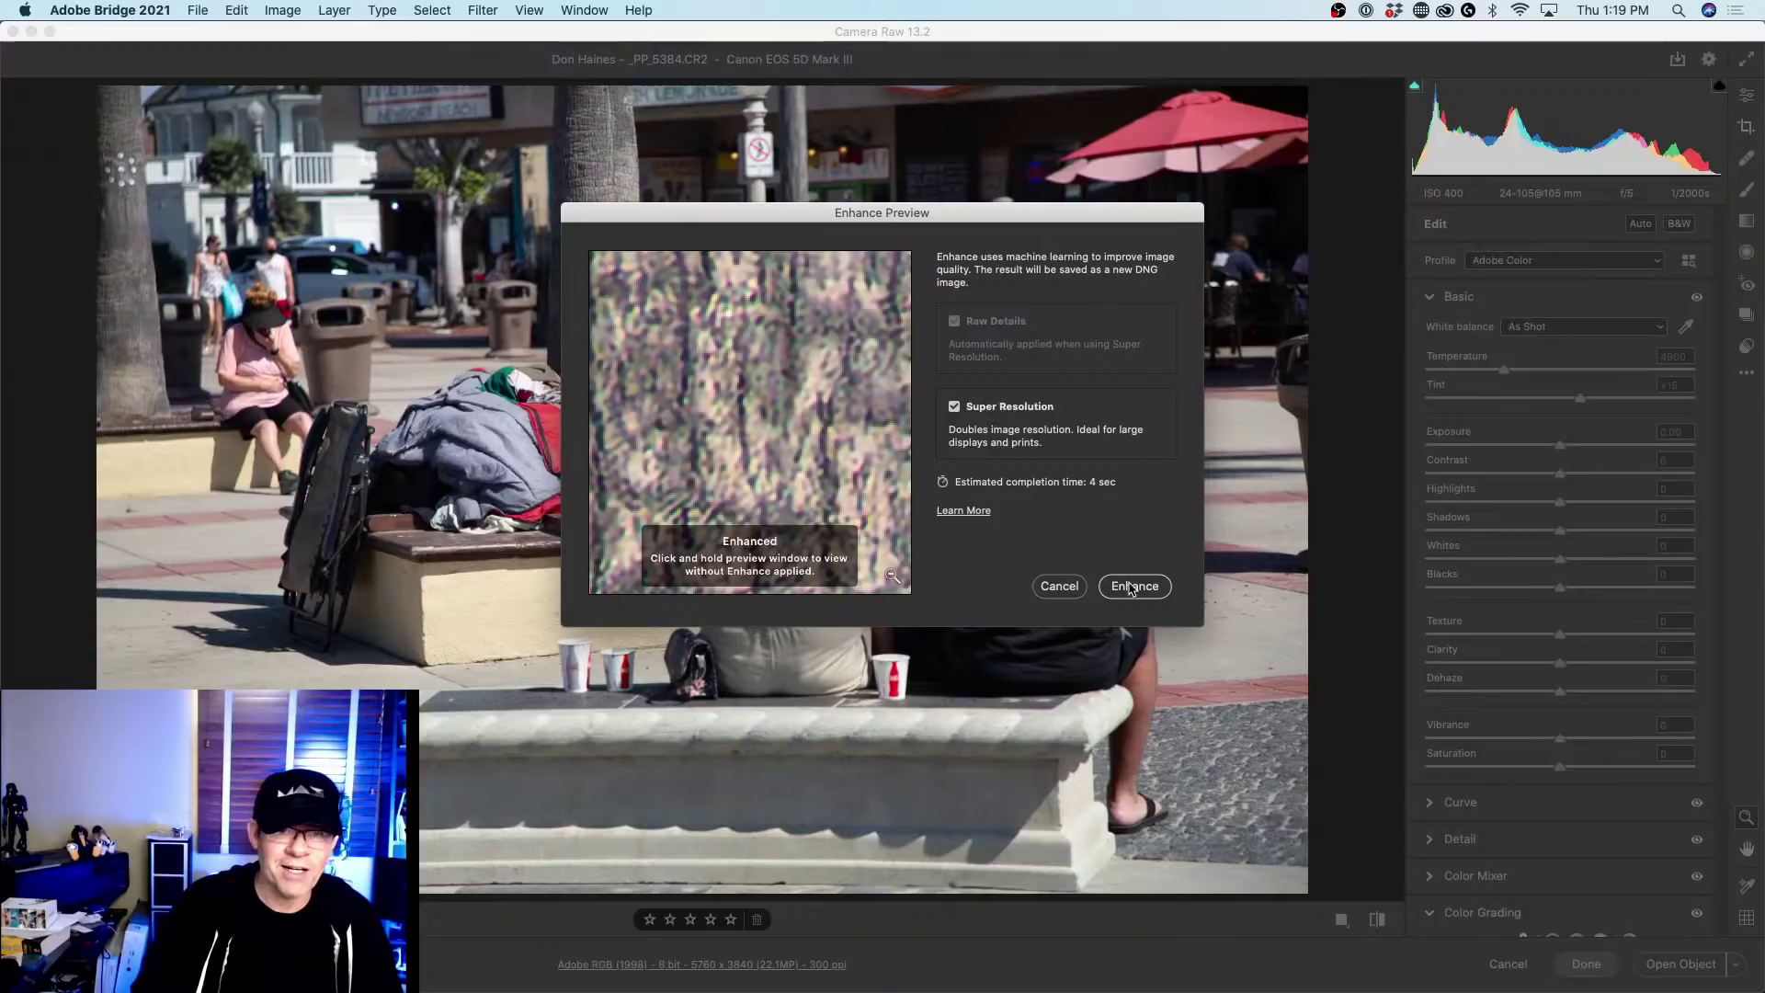
{"action": "left_click", "coordinate": [1133, 587]}
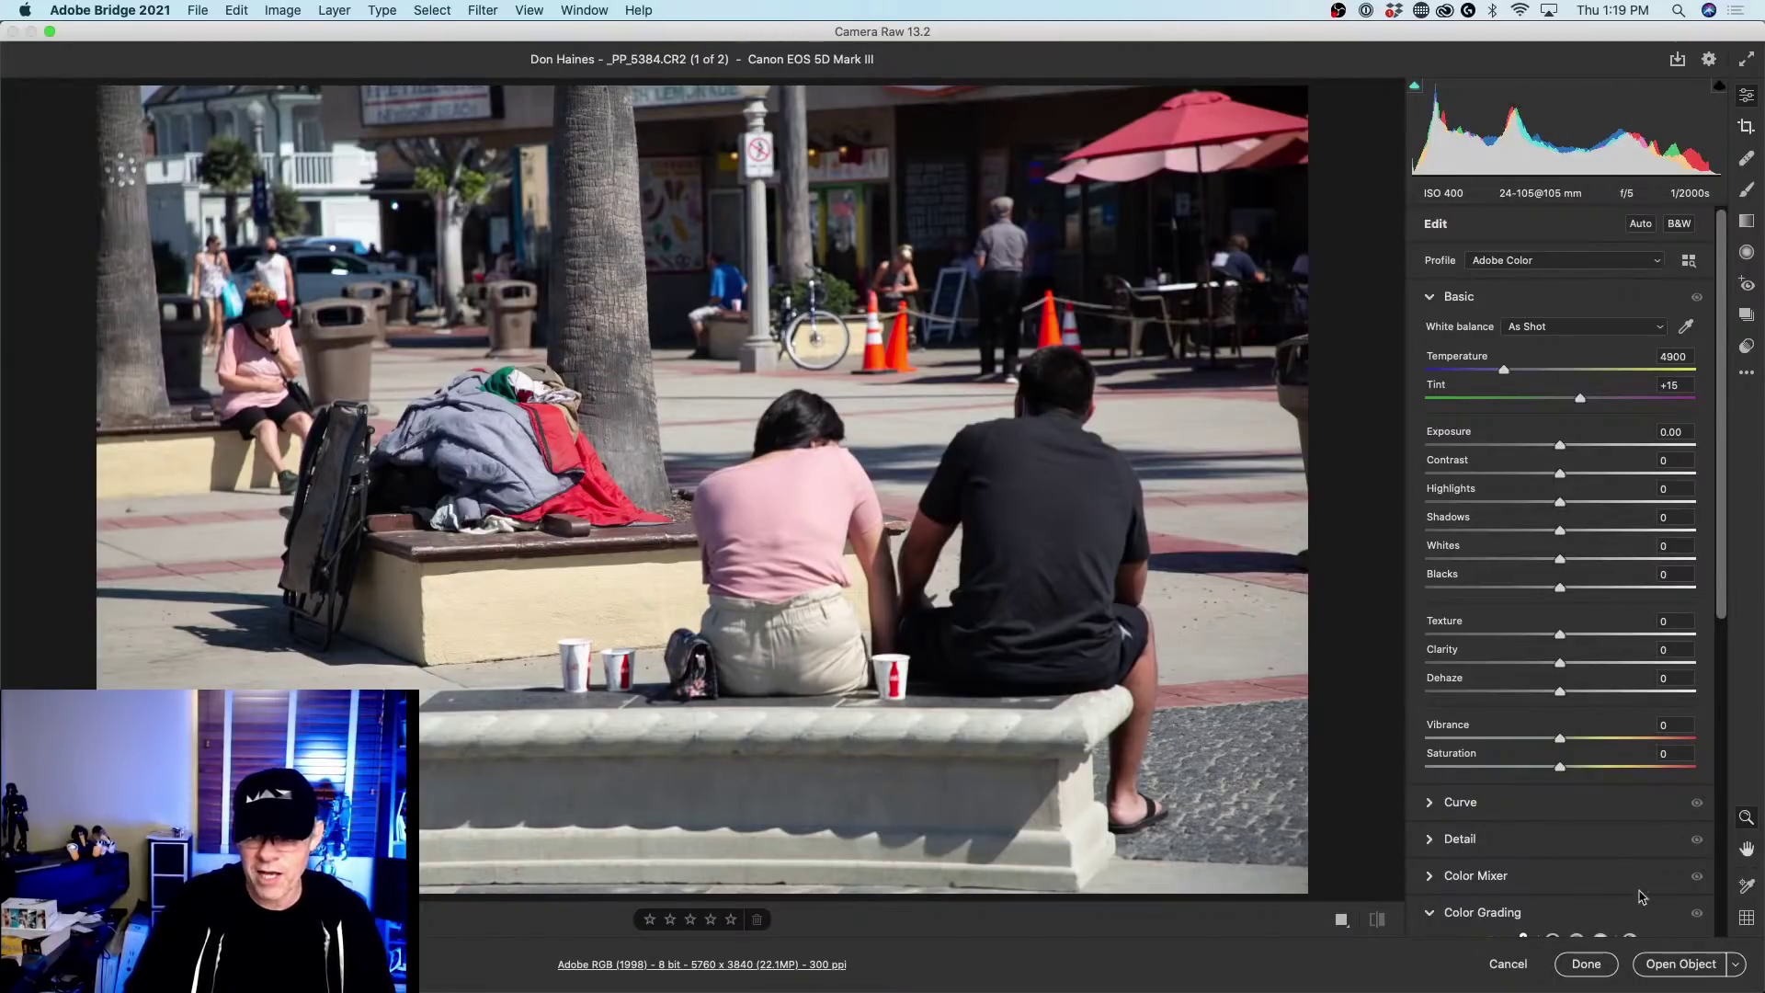
{"action": "left_click", "coordinate": [1681, 963]}
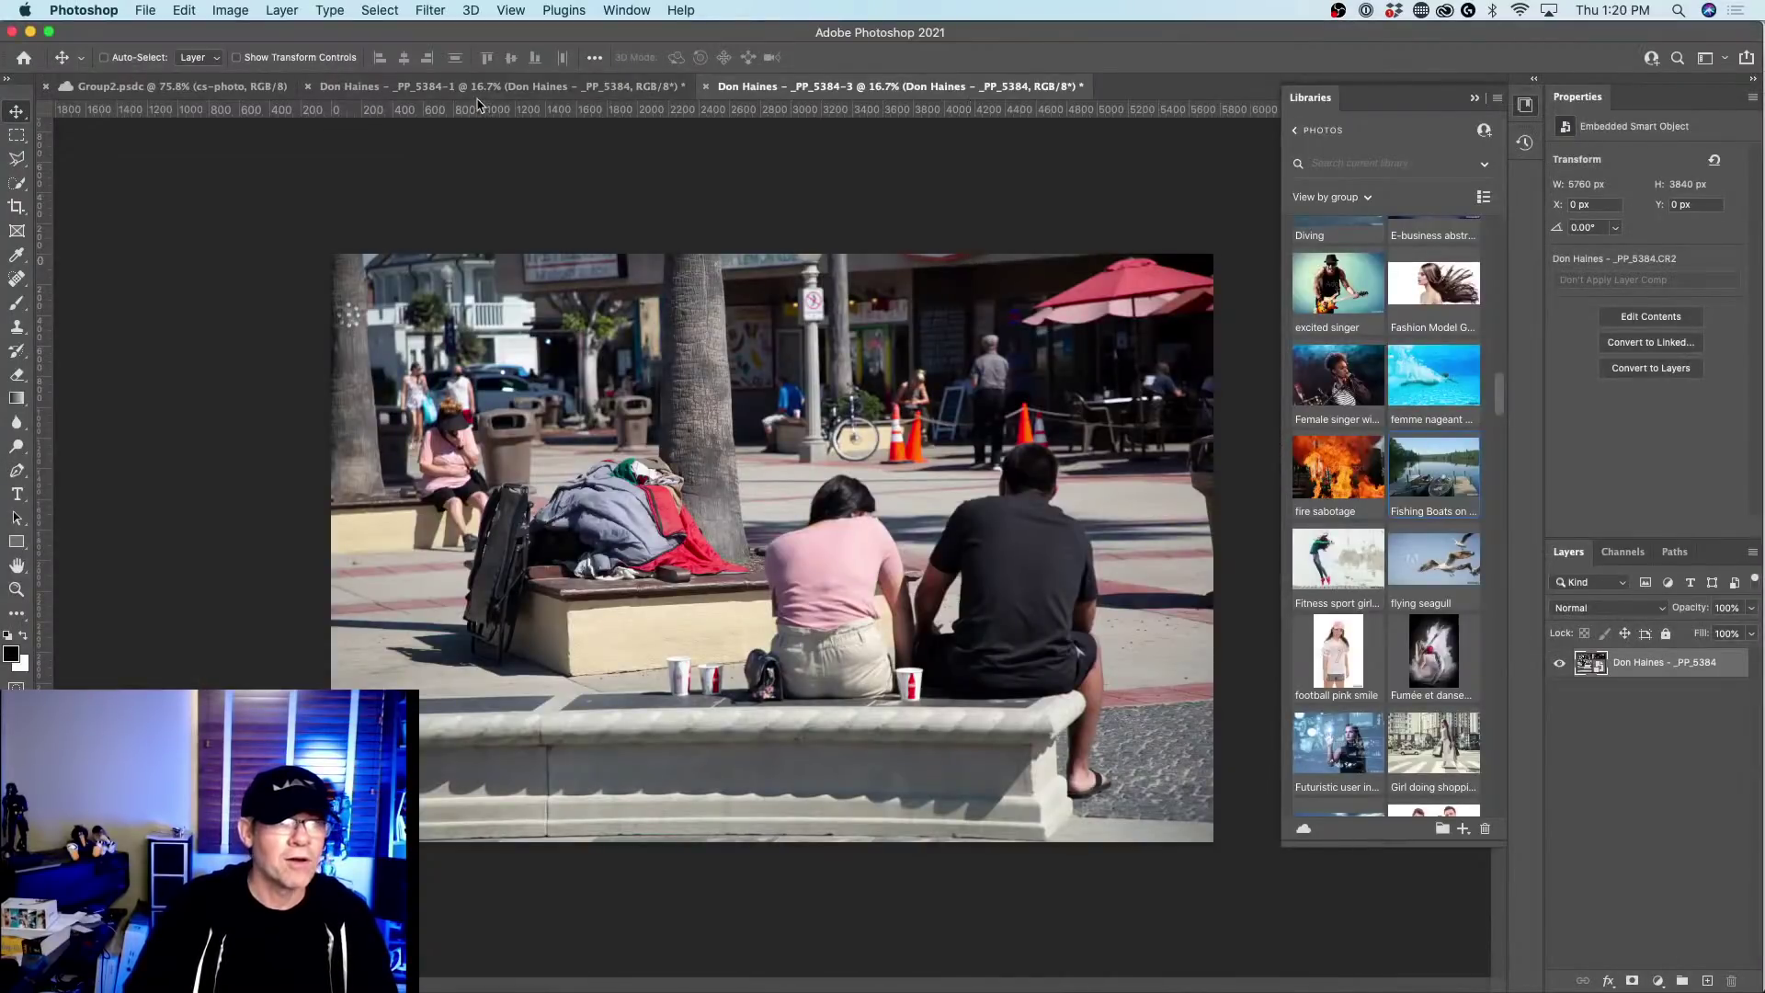
Copy the bench photo layer from the _PP_5384-1 document into the _PP_5384-3 document, aligned over the existing layer.
{"action": "left_click", "coordinate": [657, 89]}
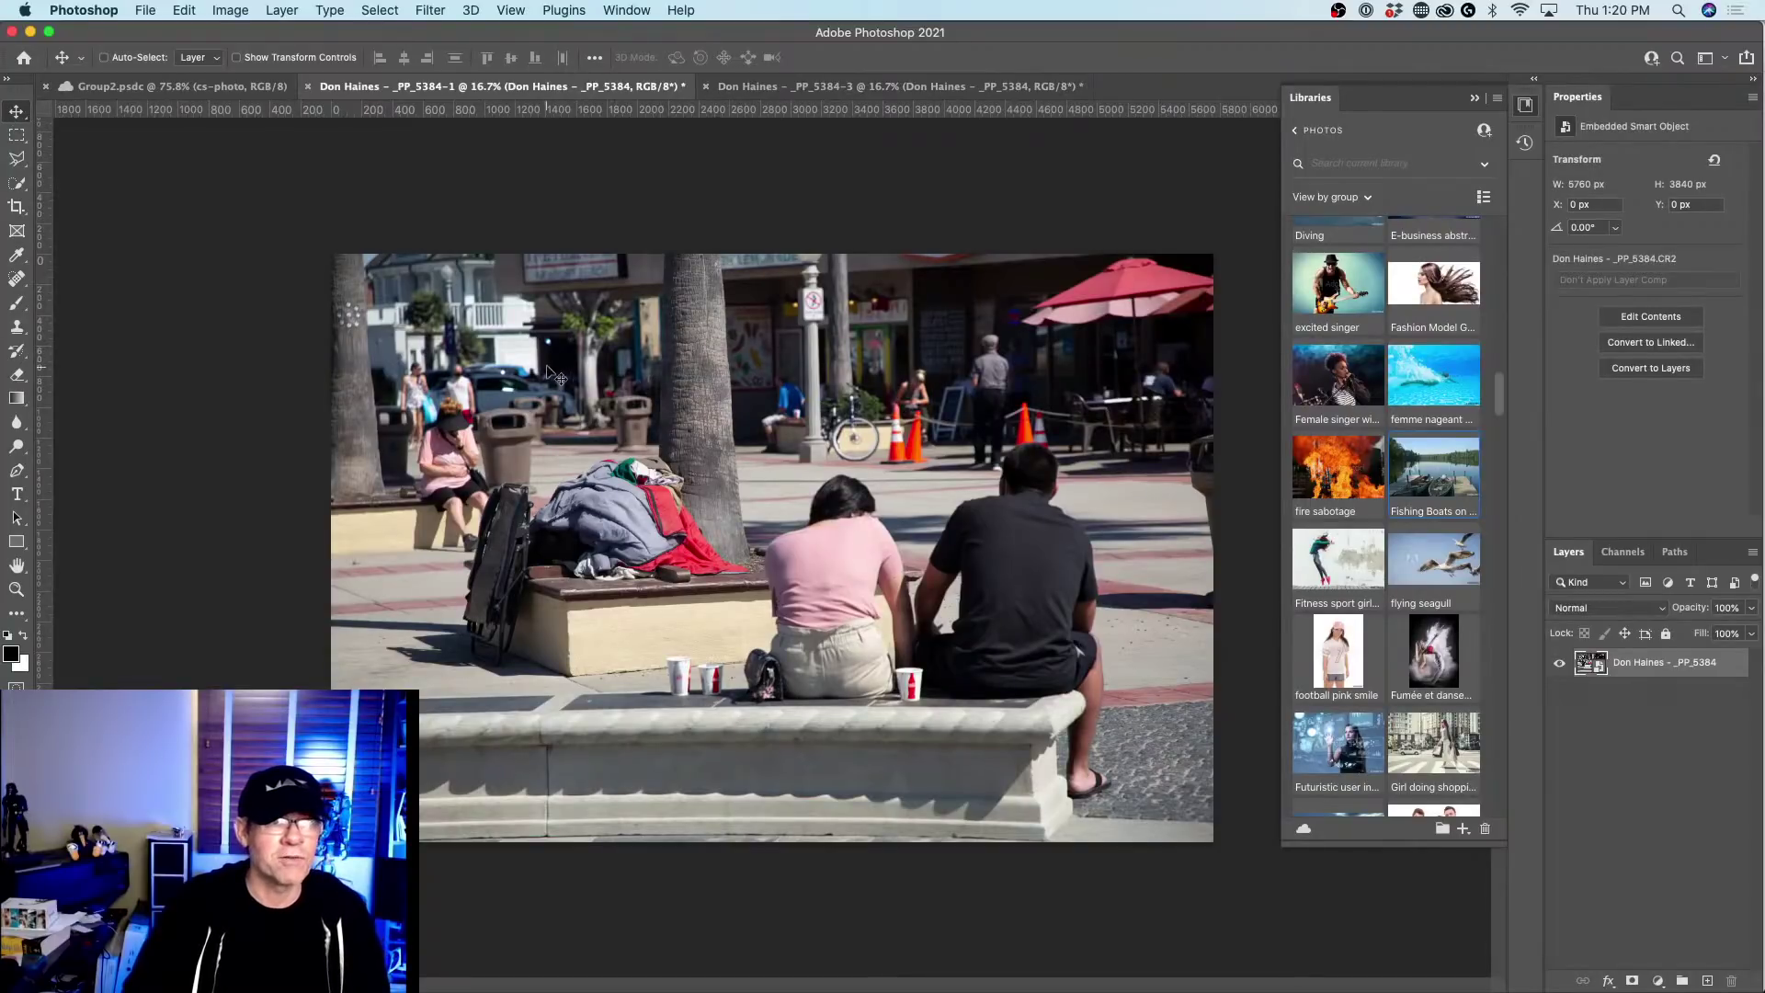
{"action": "left_click_drag", "start_coordinate": [561, 358], "coordinate": [709, 366]}
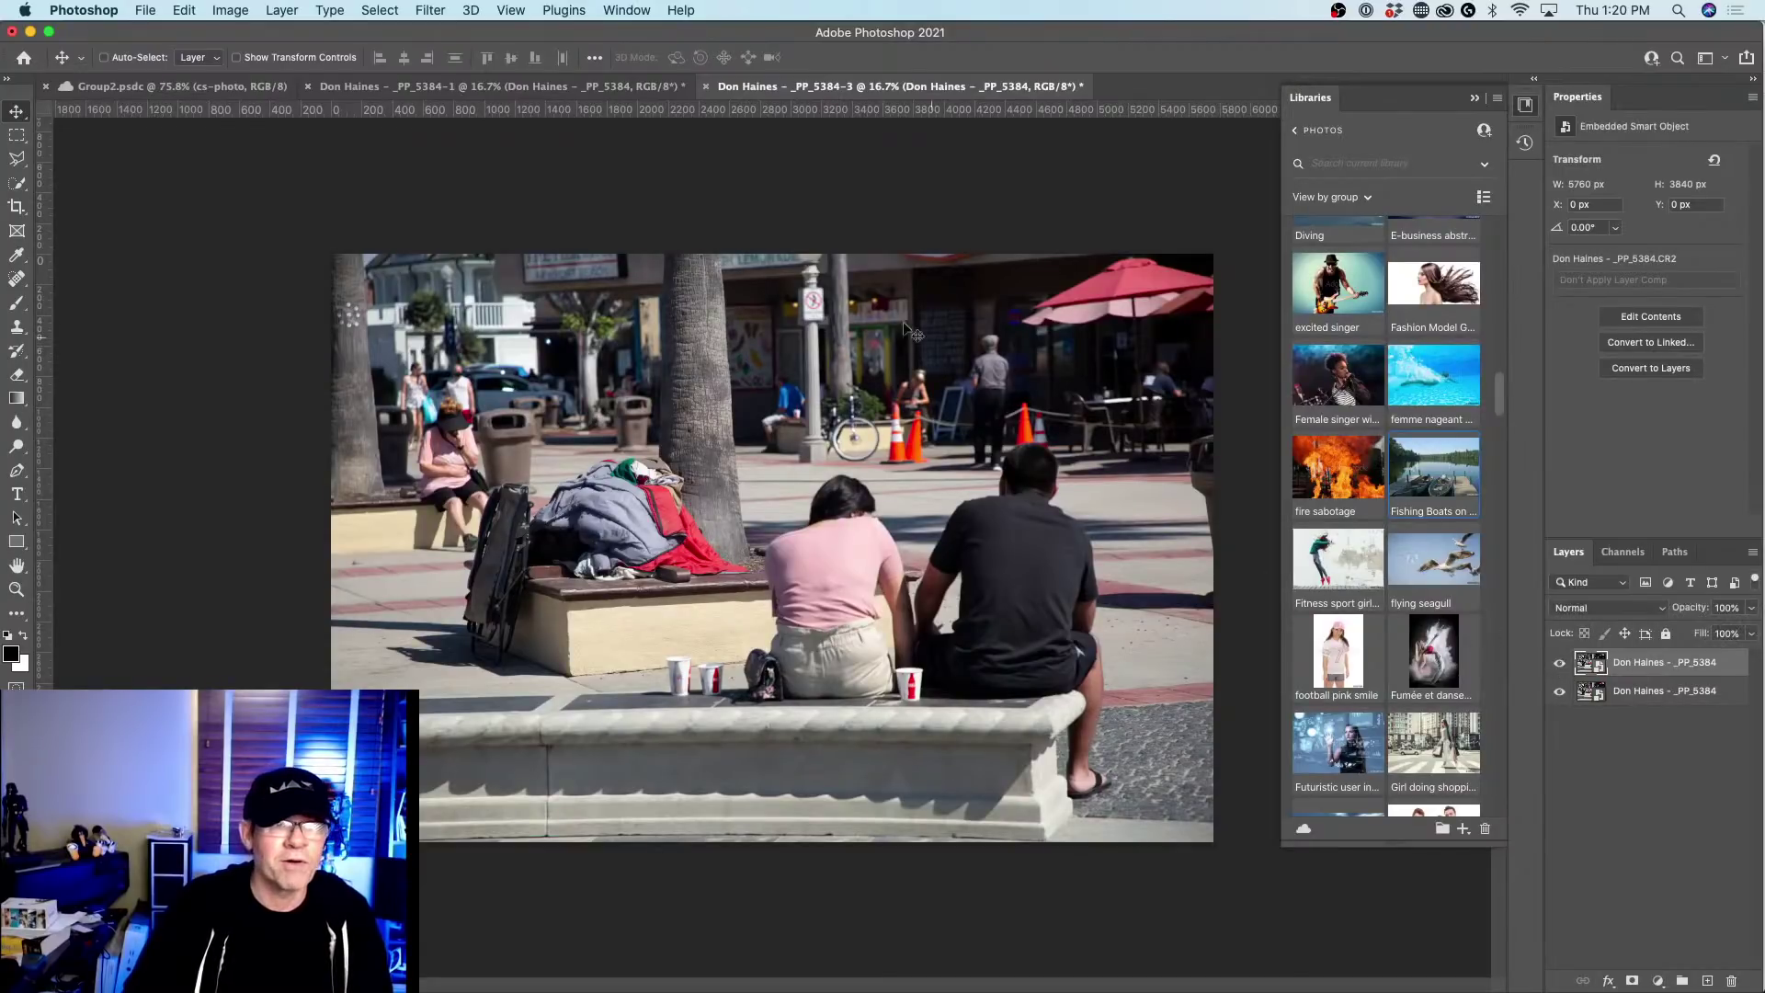
{"action": "left_click", "coordinate": [530, 85]}
{"action": "left_click", "coordinate": [791, 86]}
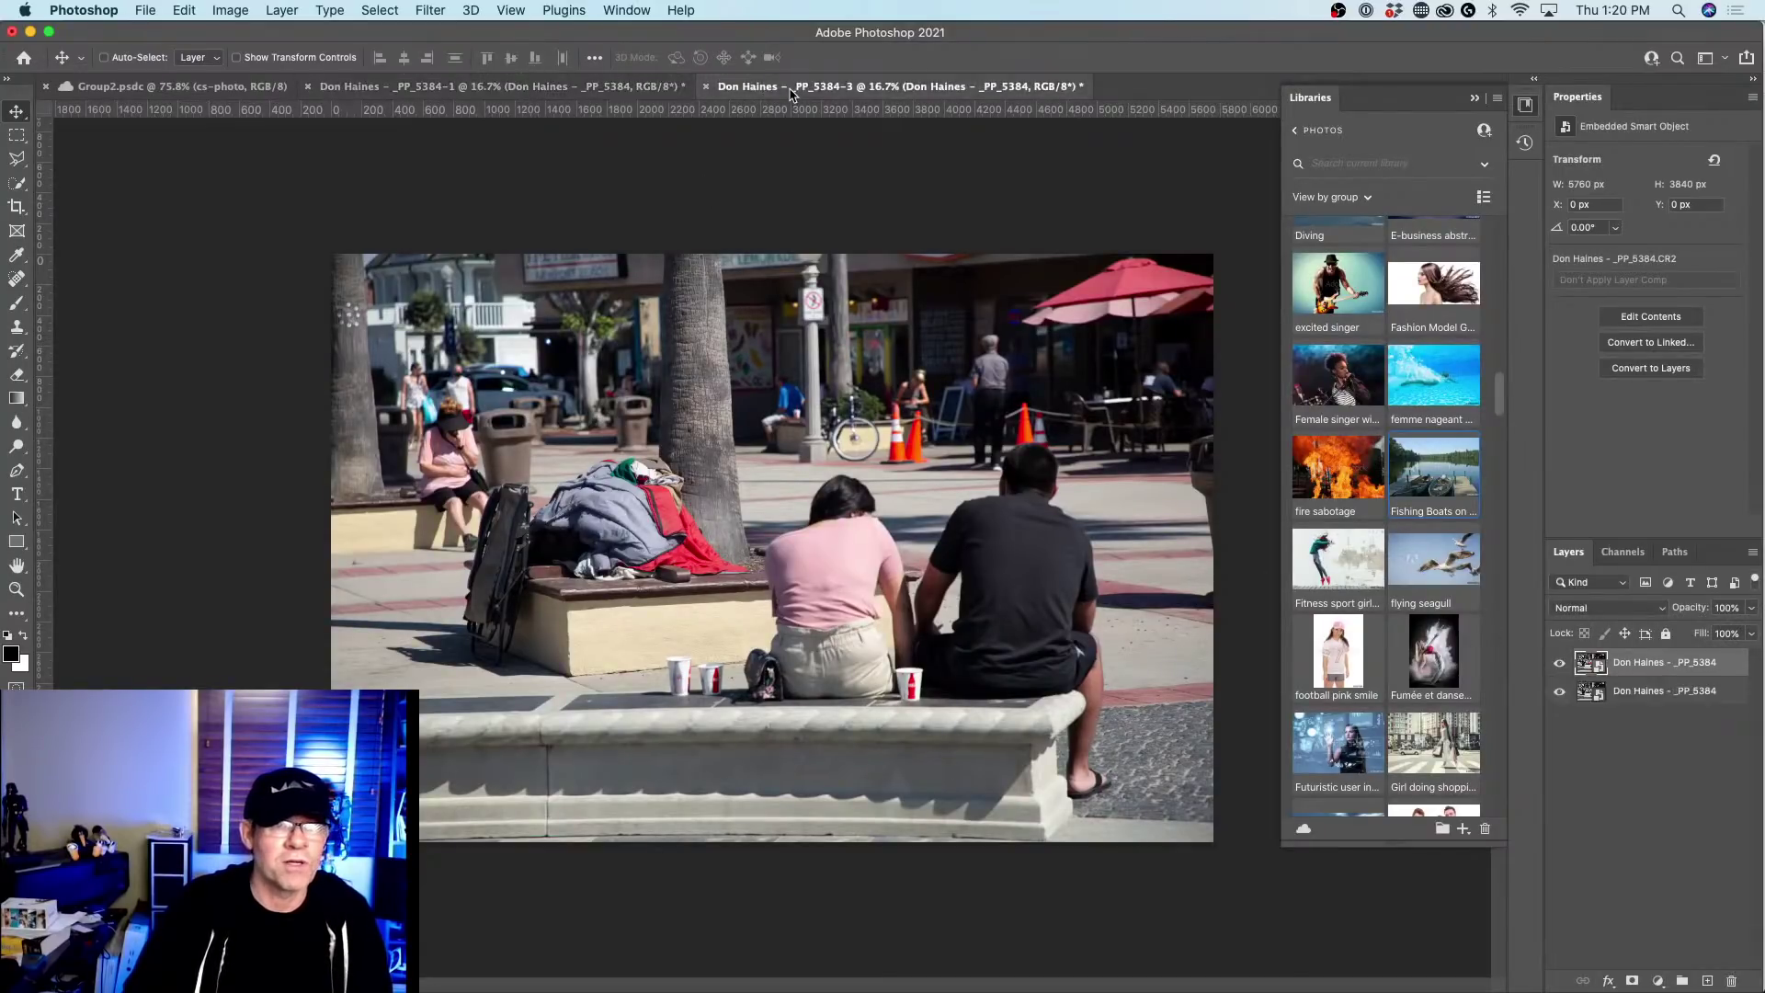
{"action": "left_click", "coordinate": [226, 88]}
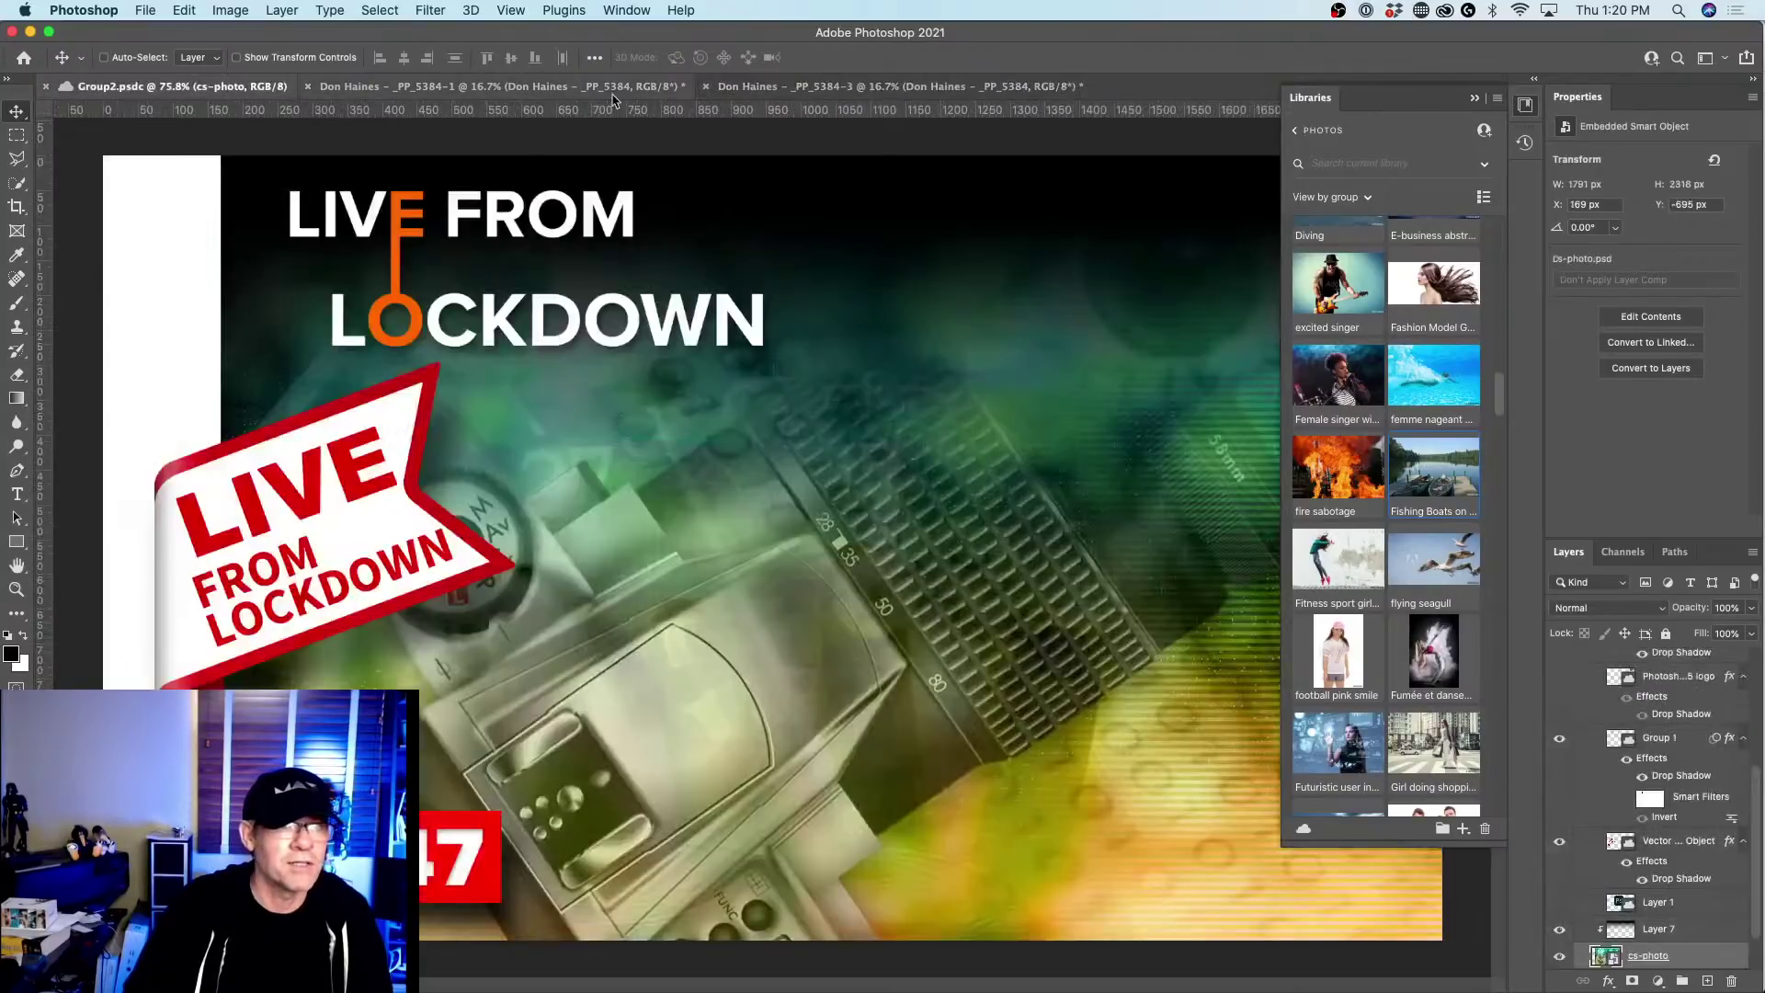
{"action": "left_click", "coordinate": [770, 91]}
Close the _PP_5384-1 bench photo document without saving, keeping the two-layer _PP_5384-3 document open.
{"action": "left_click", "coordinate": [705, 86]}
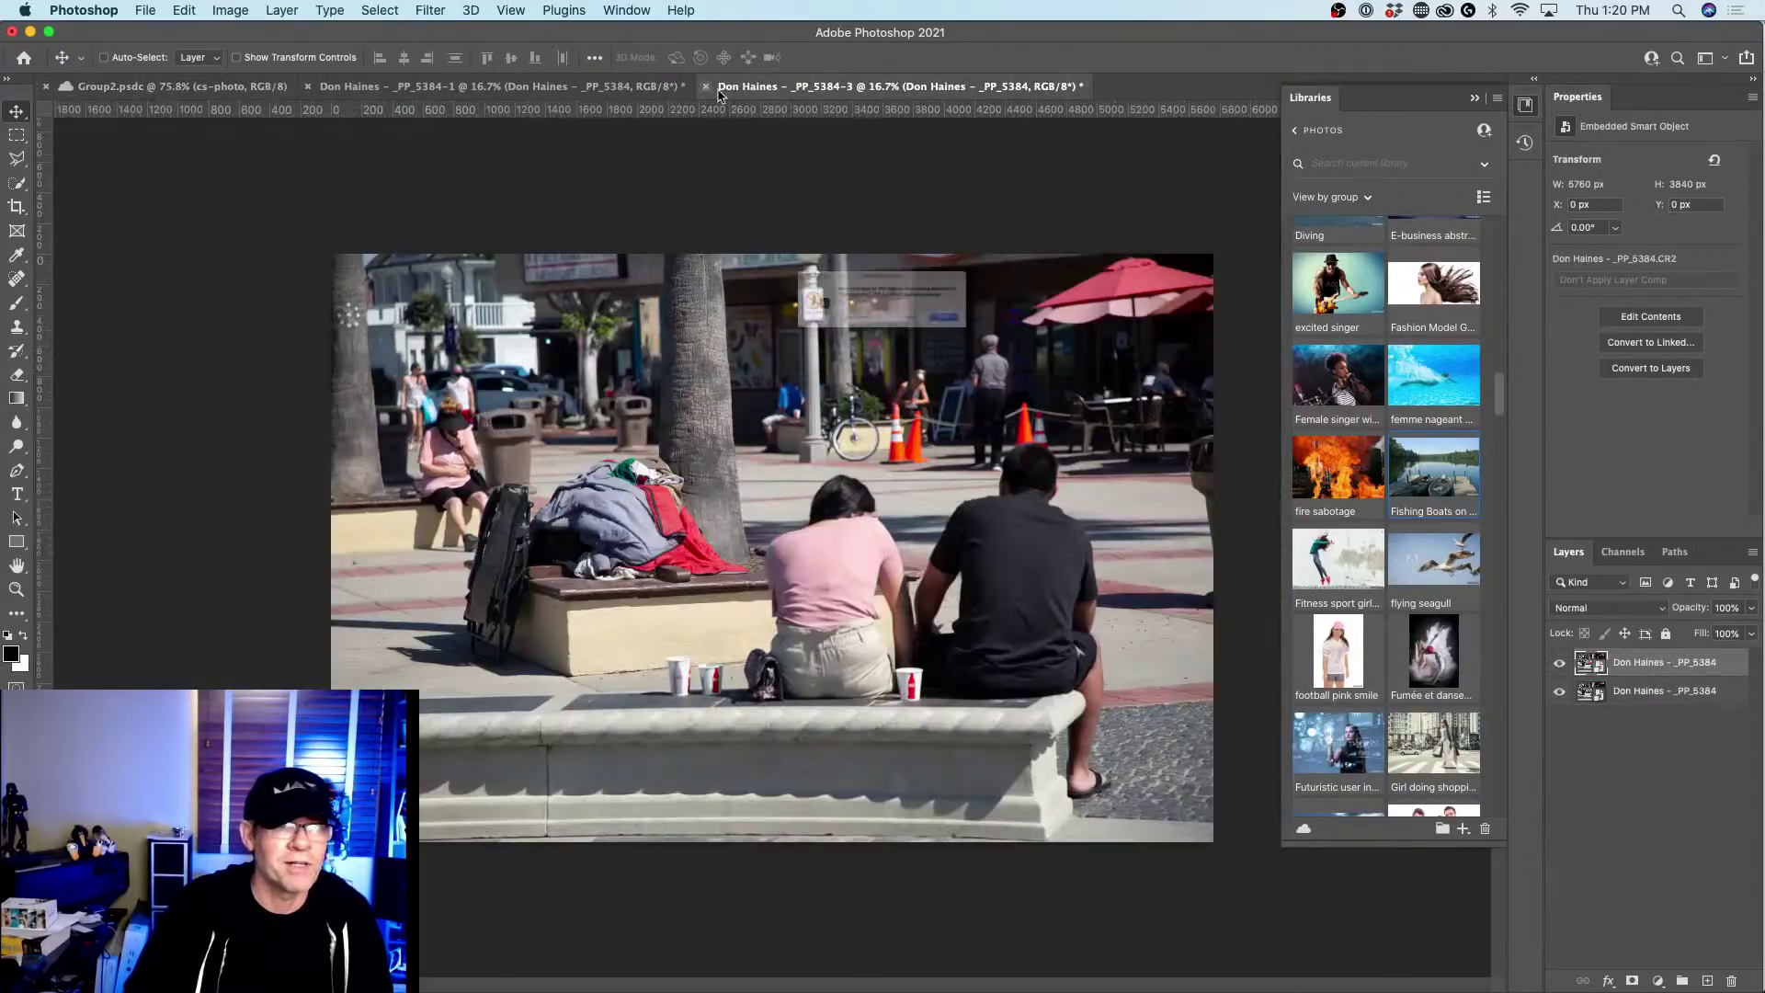
{"action": "left_click", "coordinate": [942, 342]}
{"action": "left_click", "coordinate": [515, 88]}
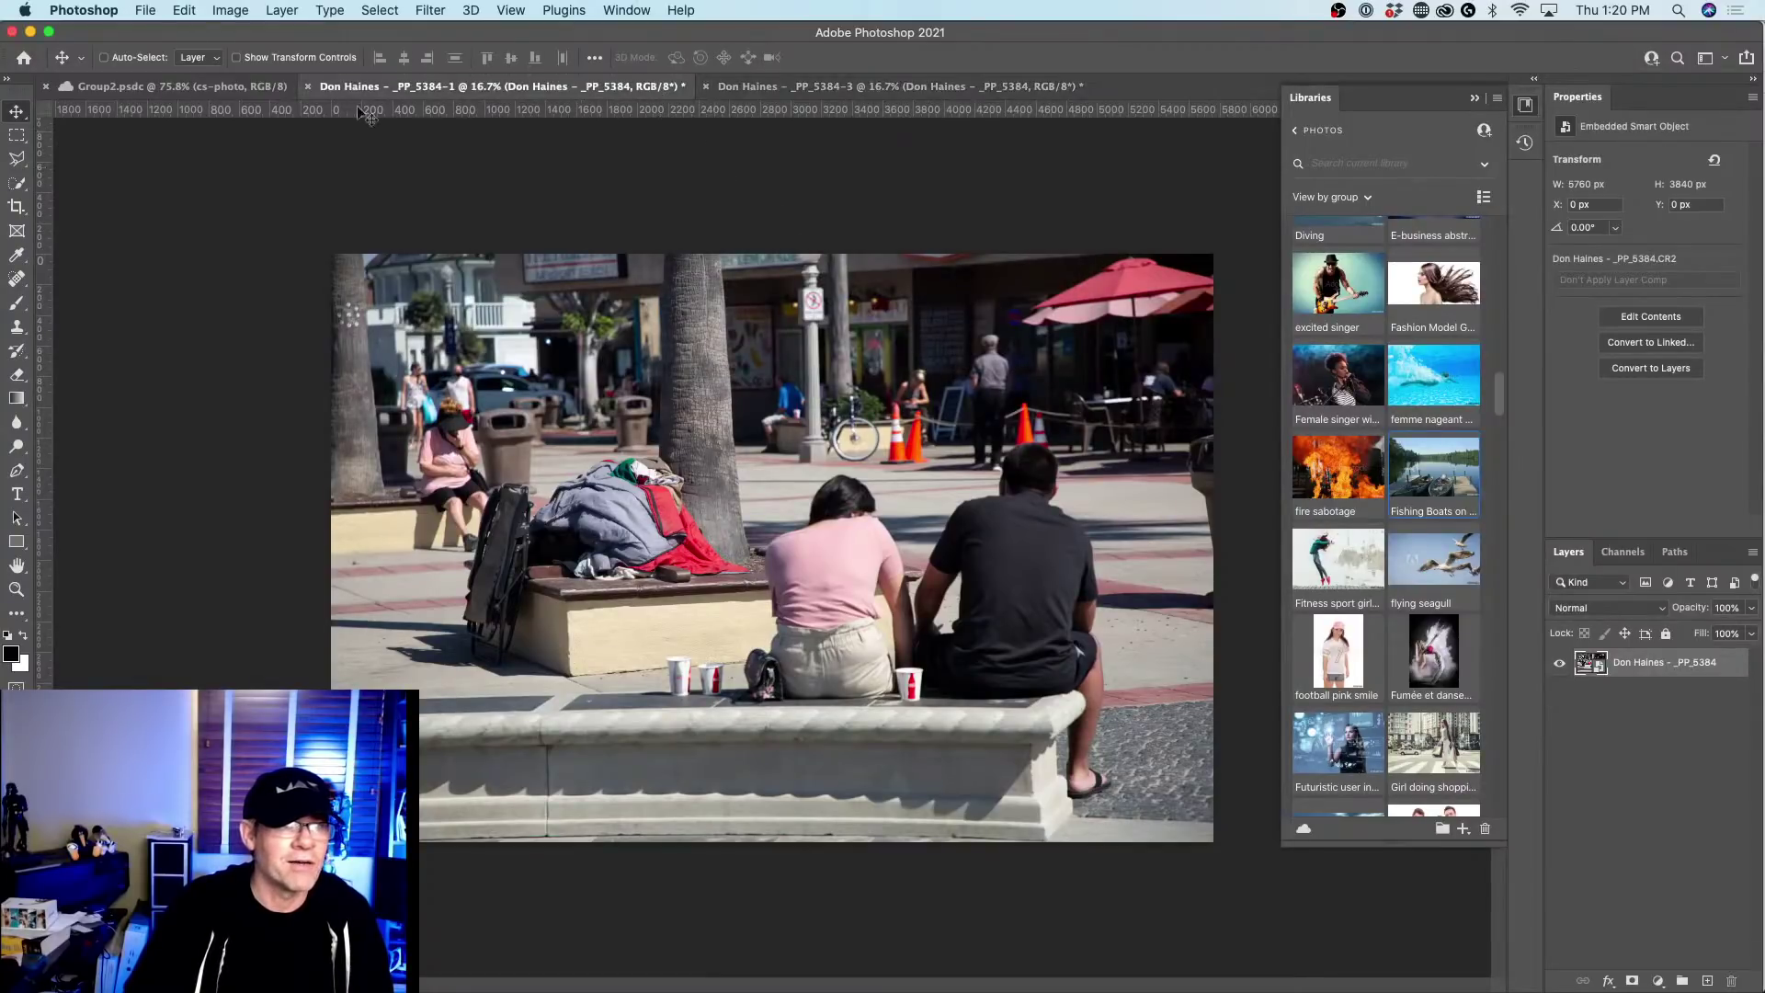
{"action": "left_click", "coordinate": [308, 87]}
{"action": "left_click", "coordinate": [820, 342]}
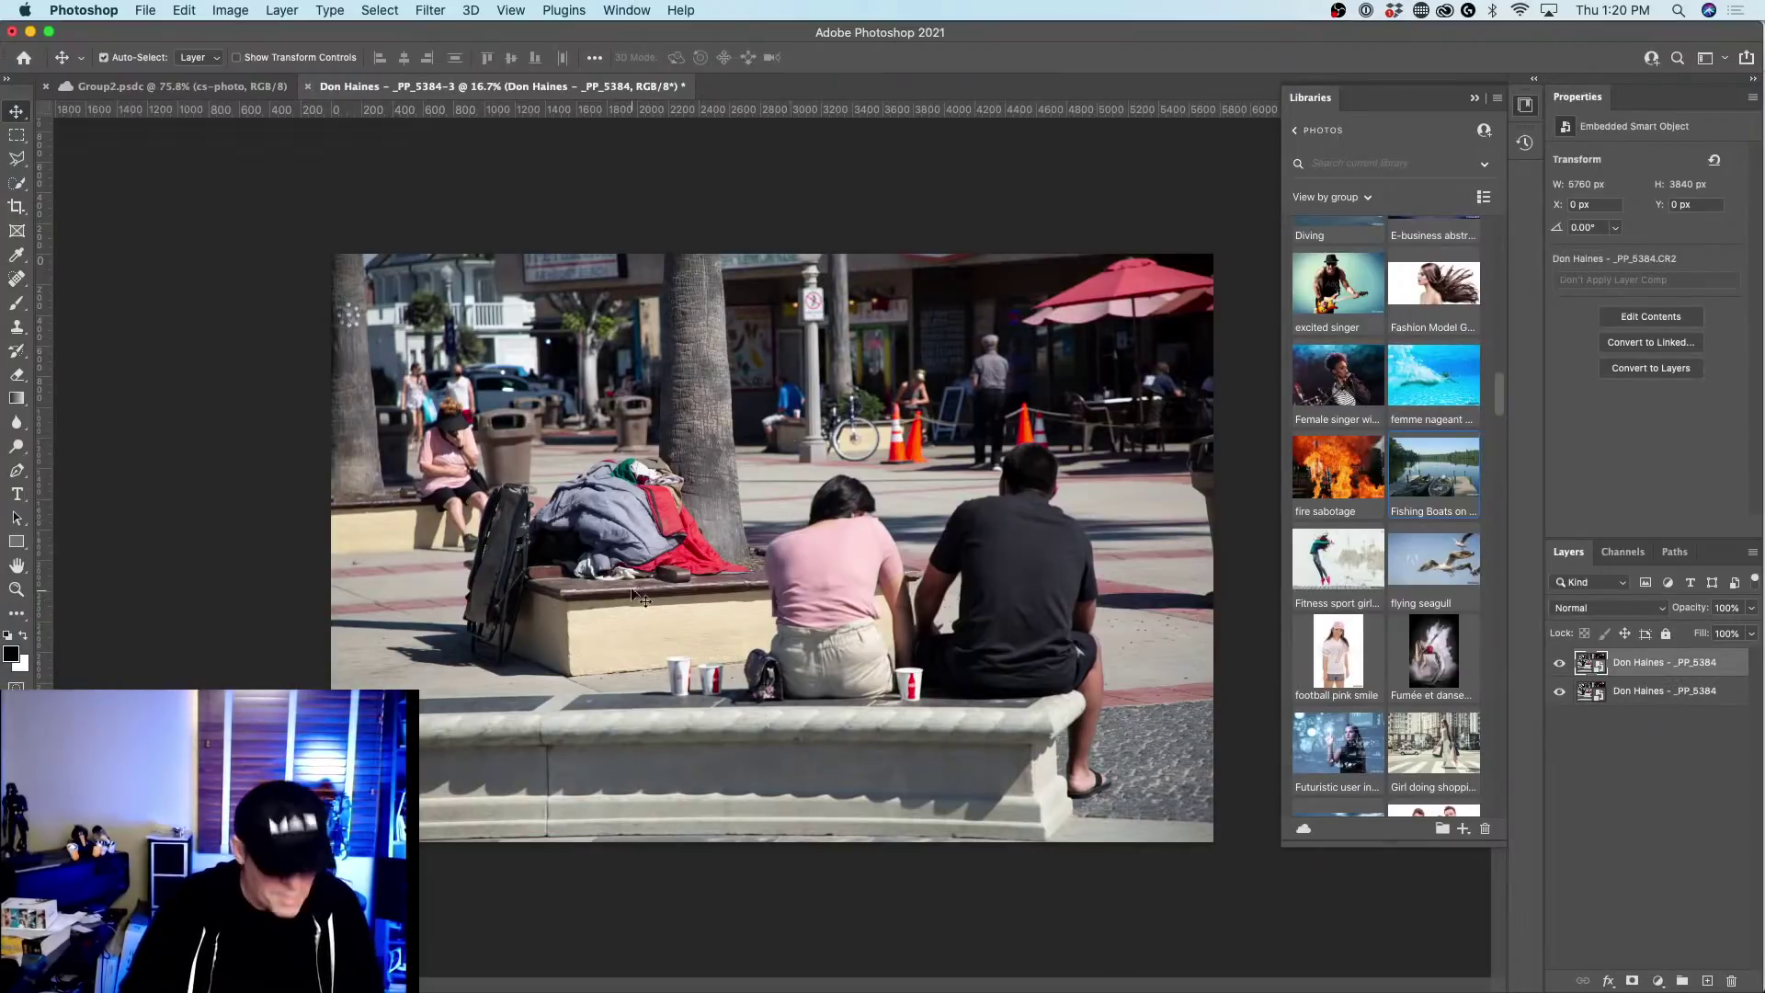
Switch to Bridge, load the _PP_5384.CR2 bench photo in Camera Raw, and open it in Photoshop as a regular image instead of an object.
{"action": "key", "text": "super+Tab"}
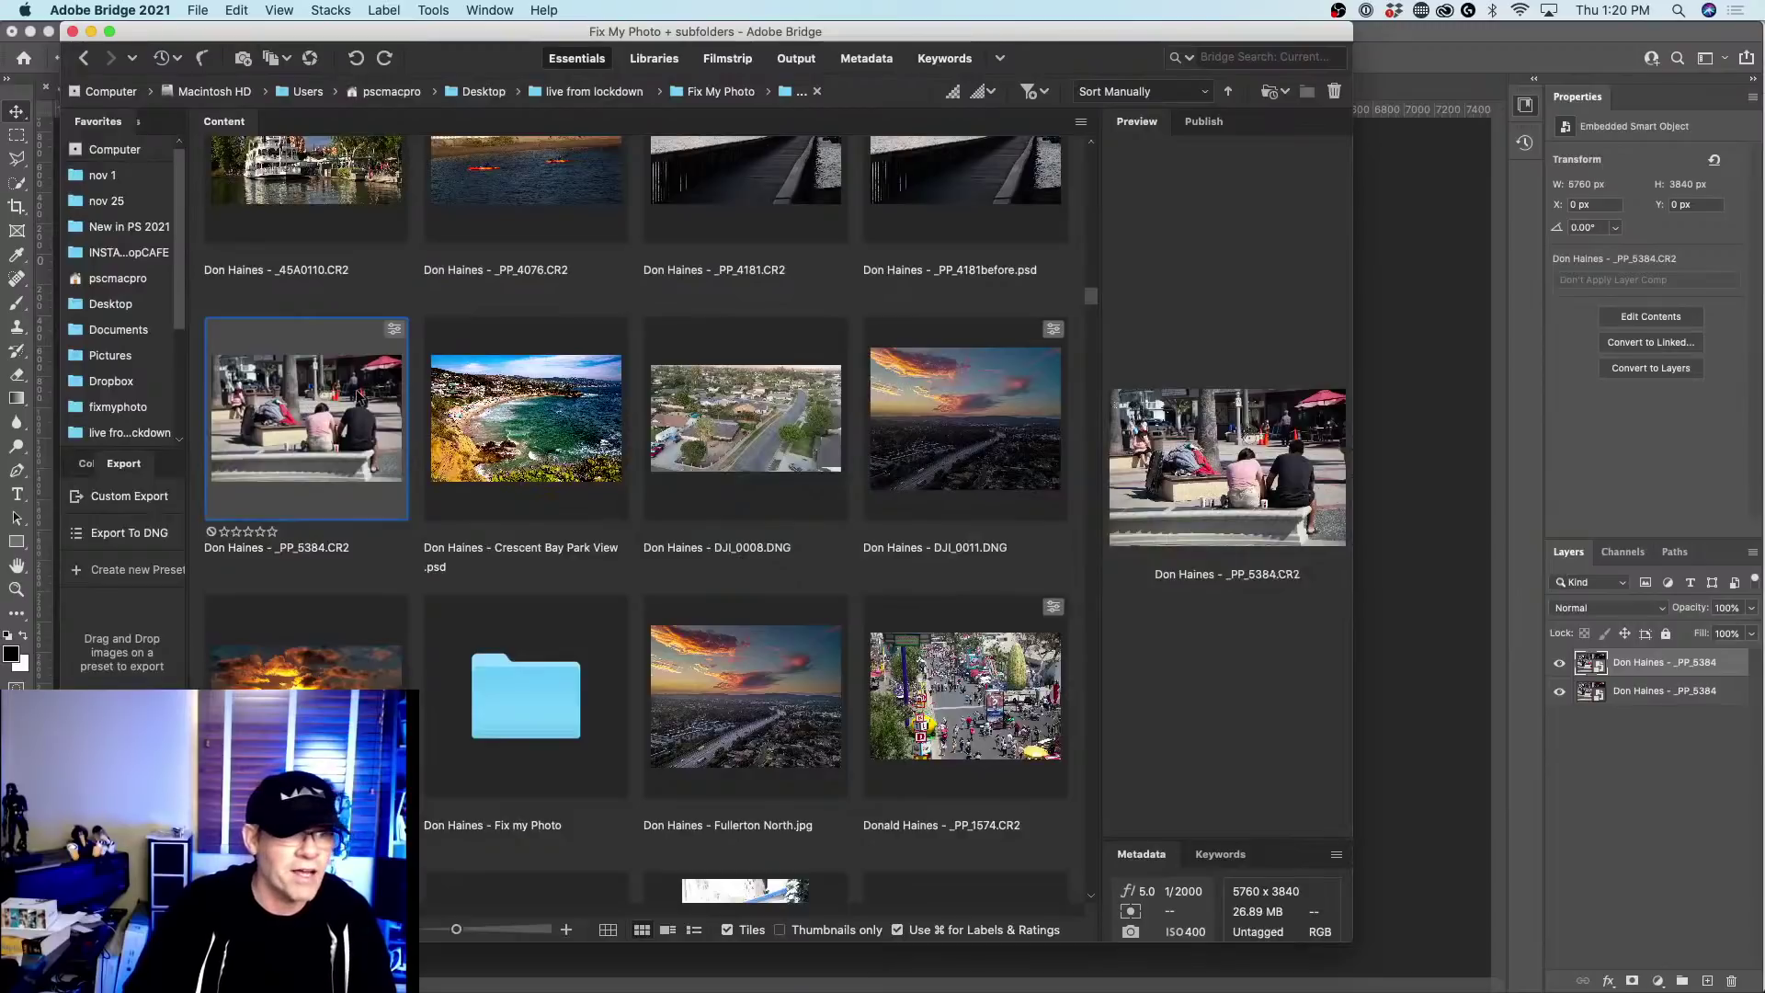
{"action": "double_click", "coordinate": [358, 397]}
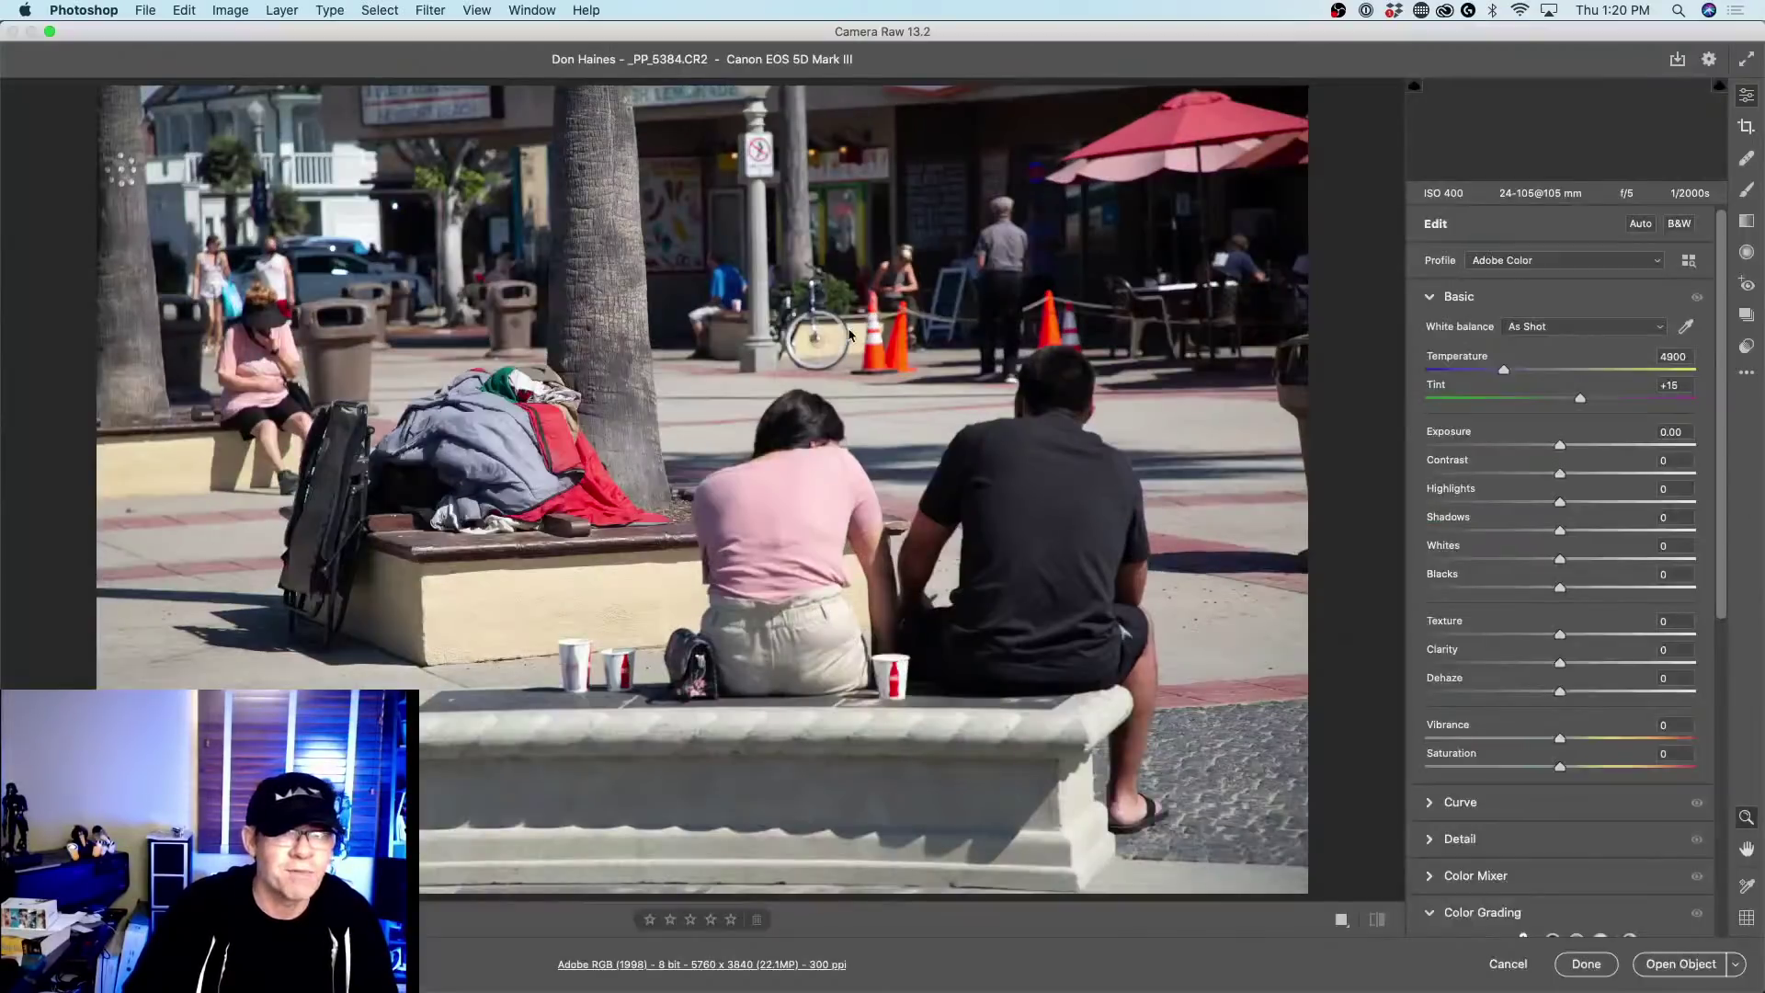
{"action": "left_click", "coordinate": [1734, 964]}
{"action": "left_click", "coordinate": [1718, 967]}
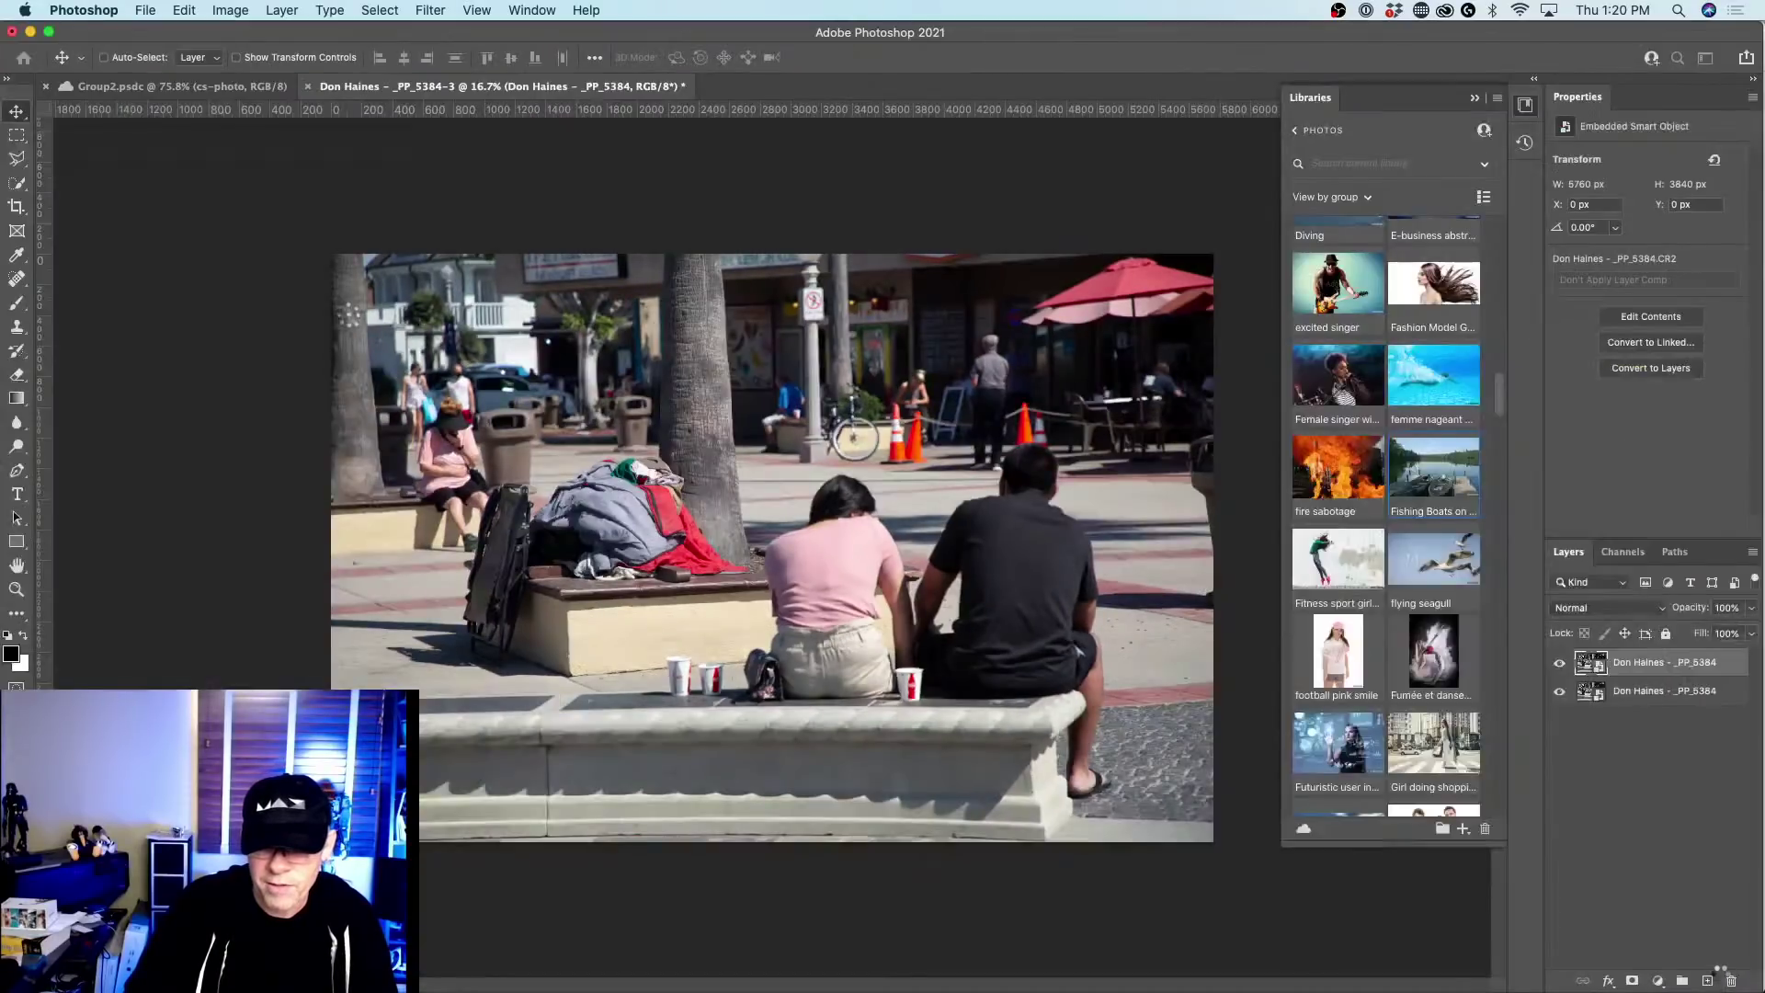
{"action": "left_click", "coordinate": [501, 87]}
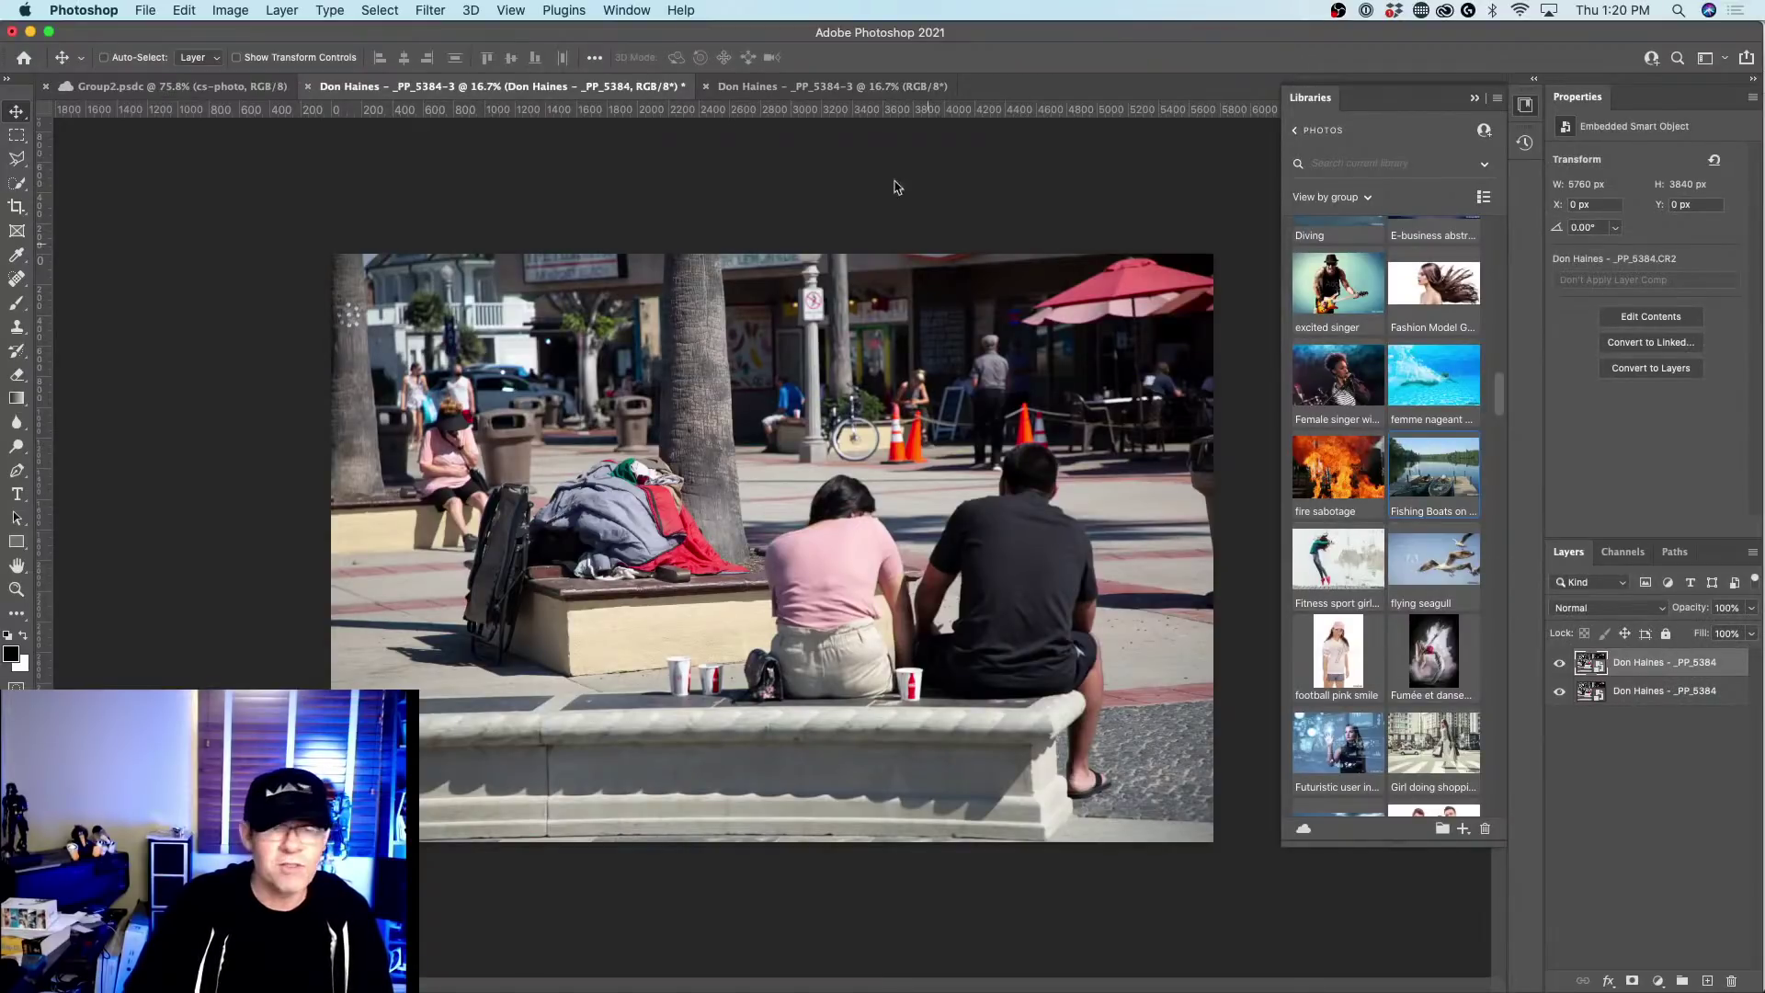
{"action": "left_click", "coordinate": [832, 86]}
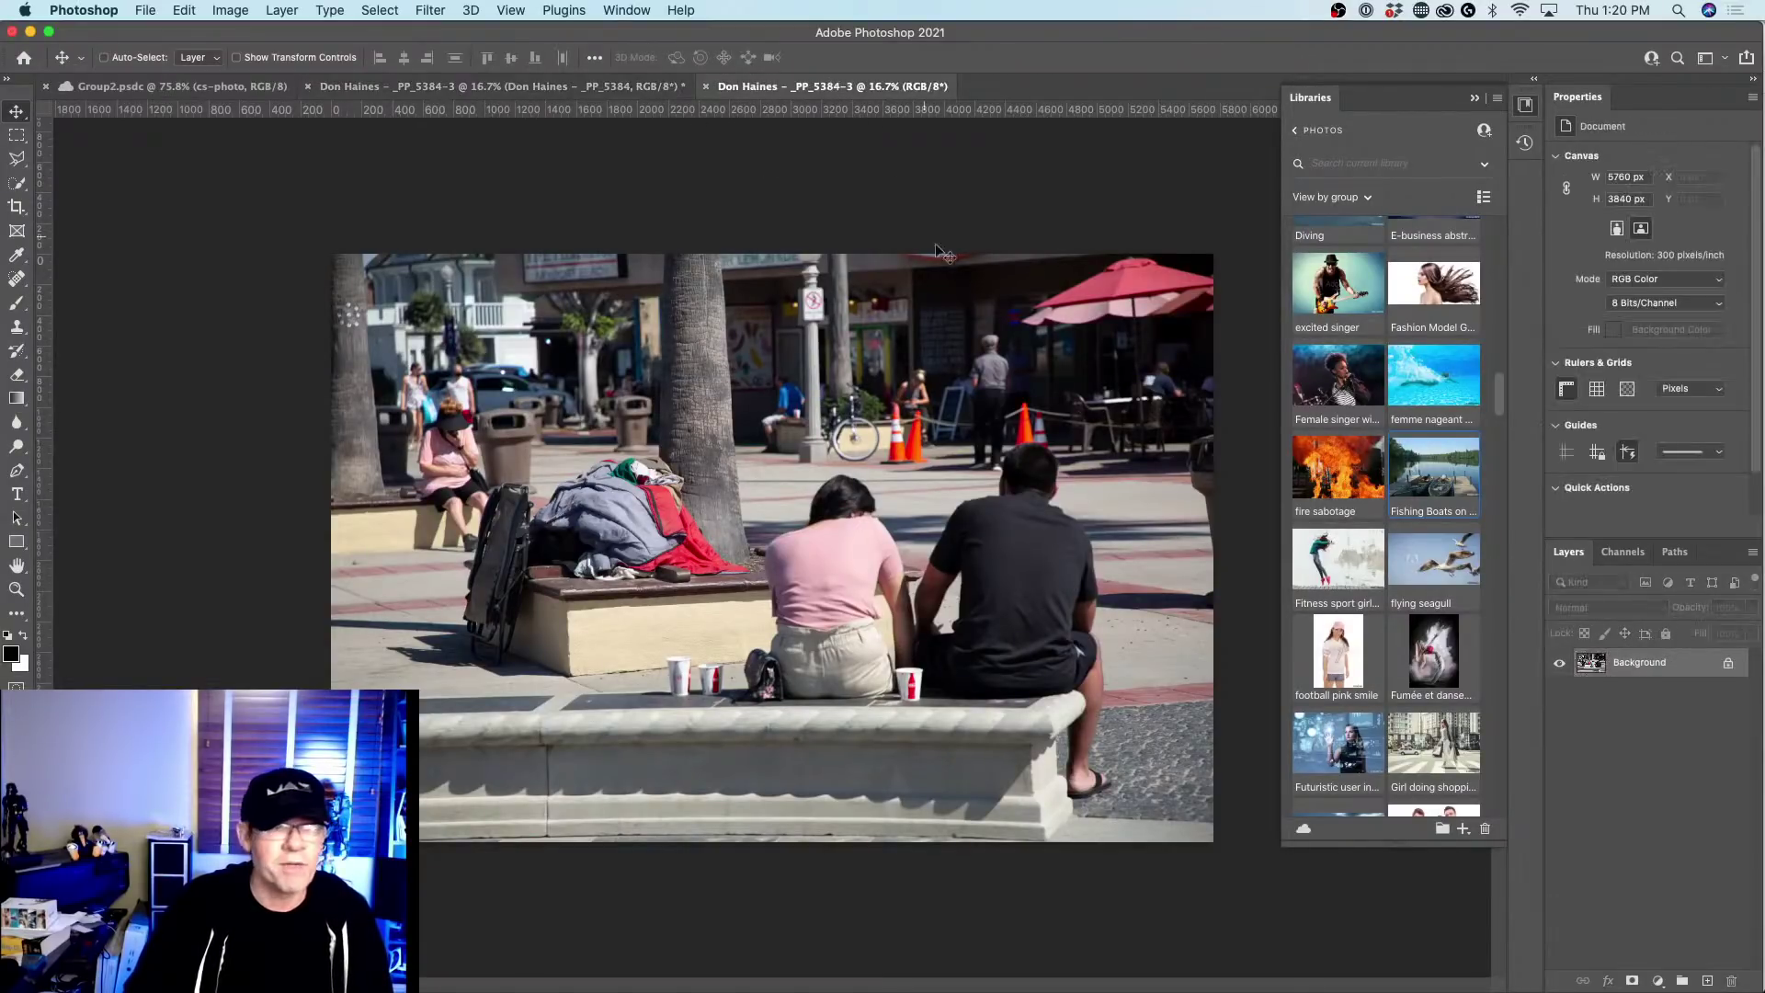
Add a full-frame pixel layer of the bench photo above the two smart object layers, and hide it.
{"action": "left_click", "coordinate": [556, 87]}
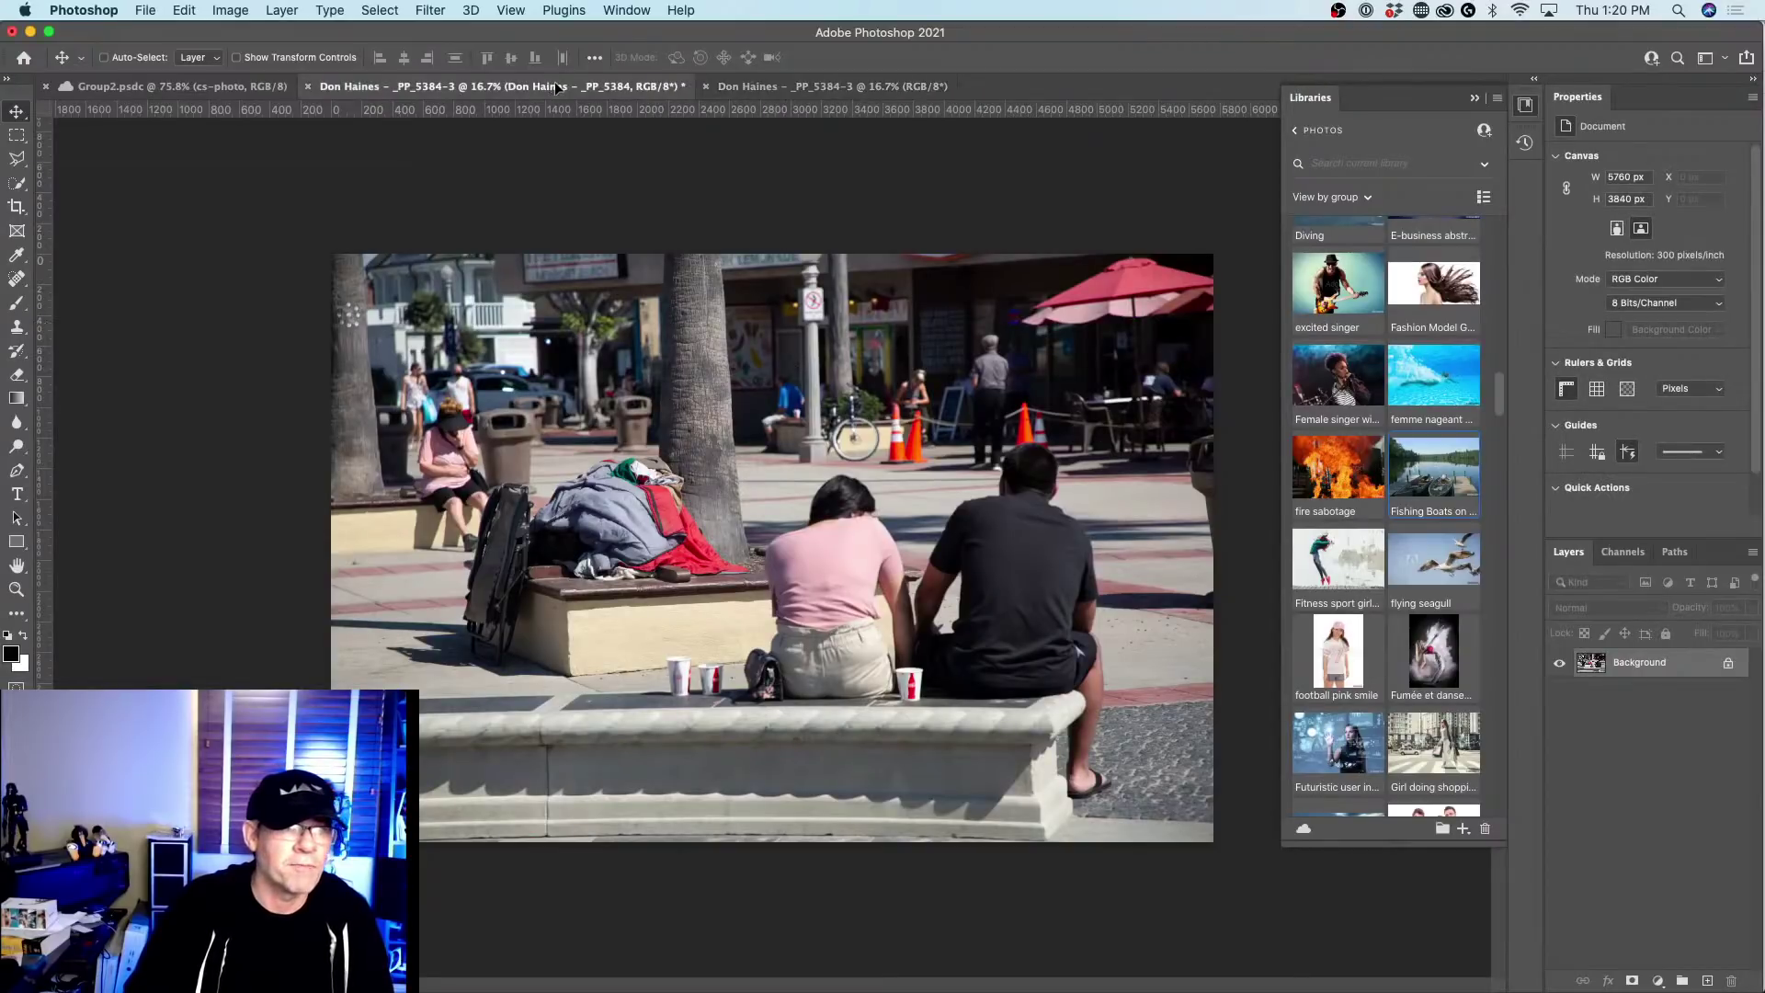
{"action": "key", "text": "super+alt+shift+e"}
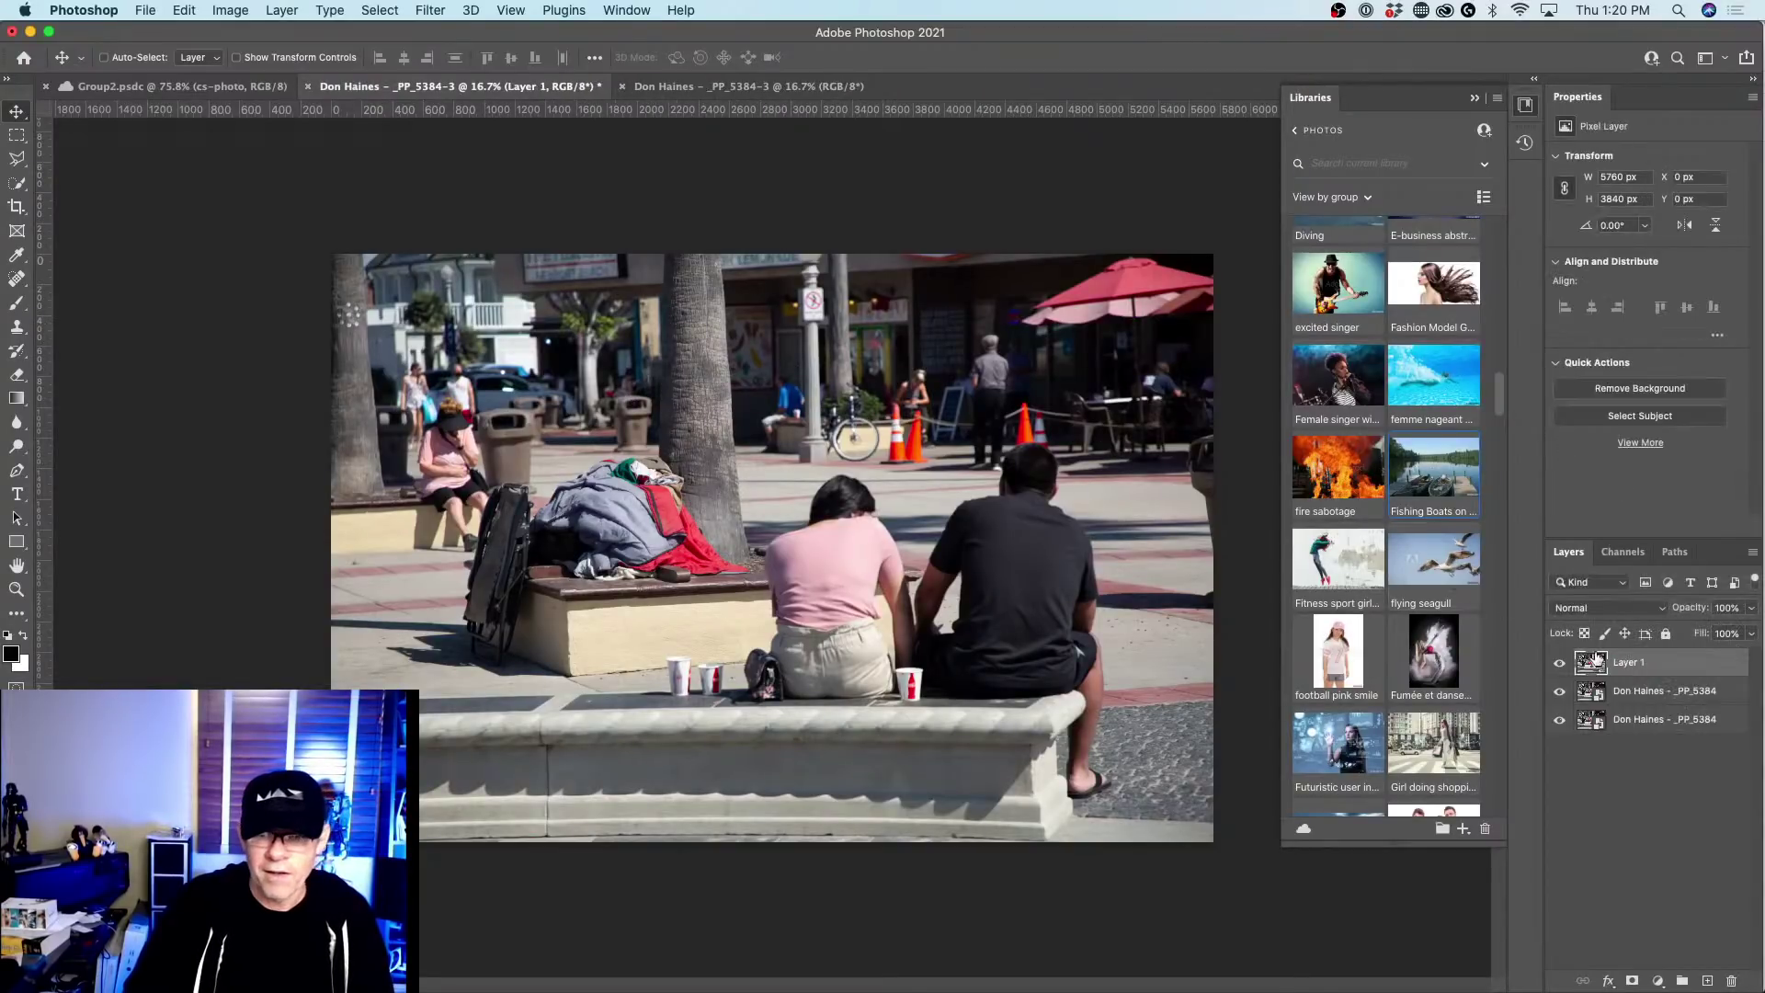
{"action": "left_click", "coordinate": [1561, 663]}
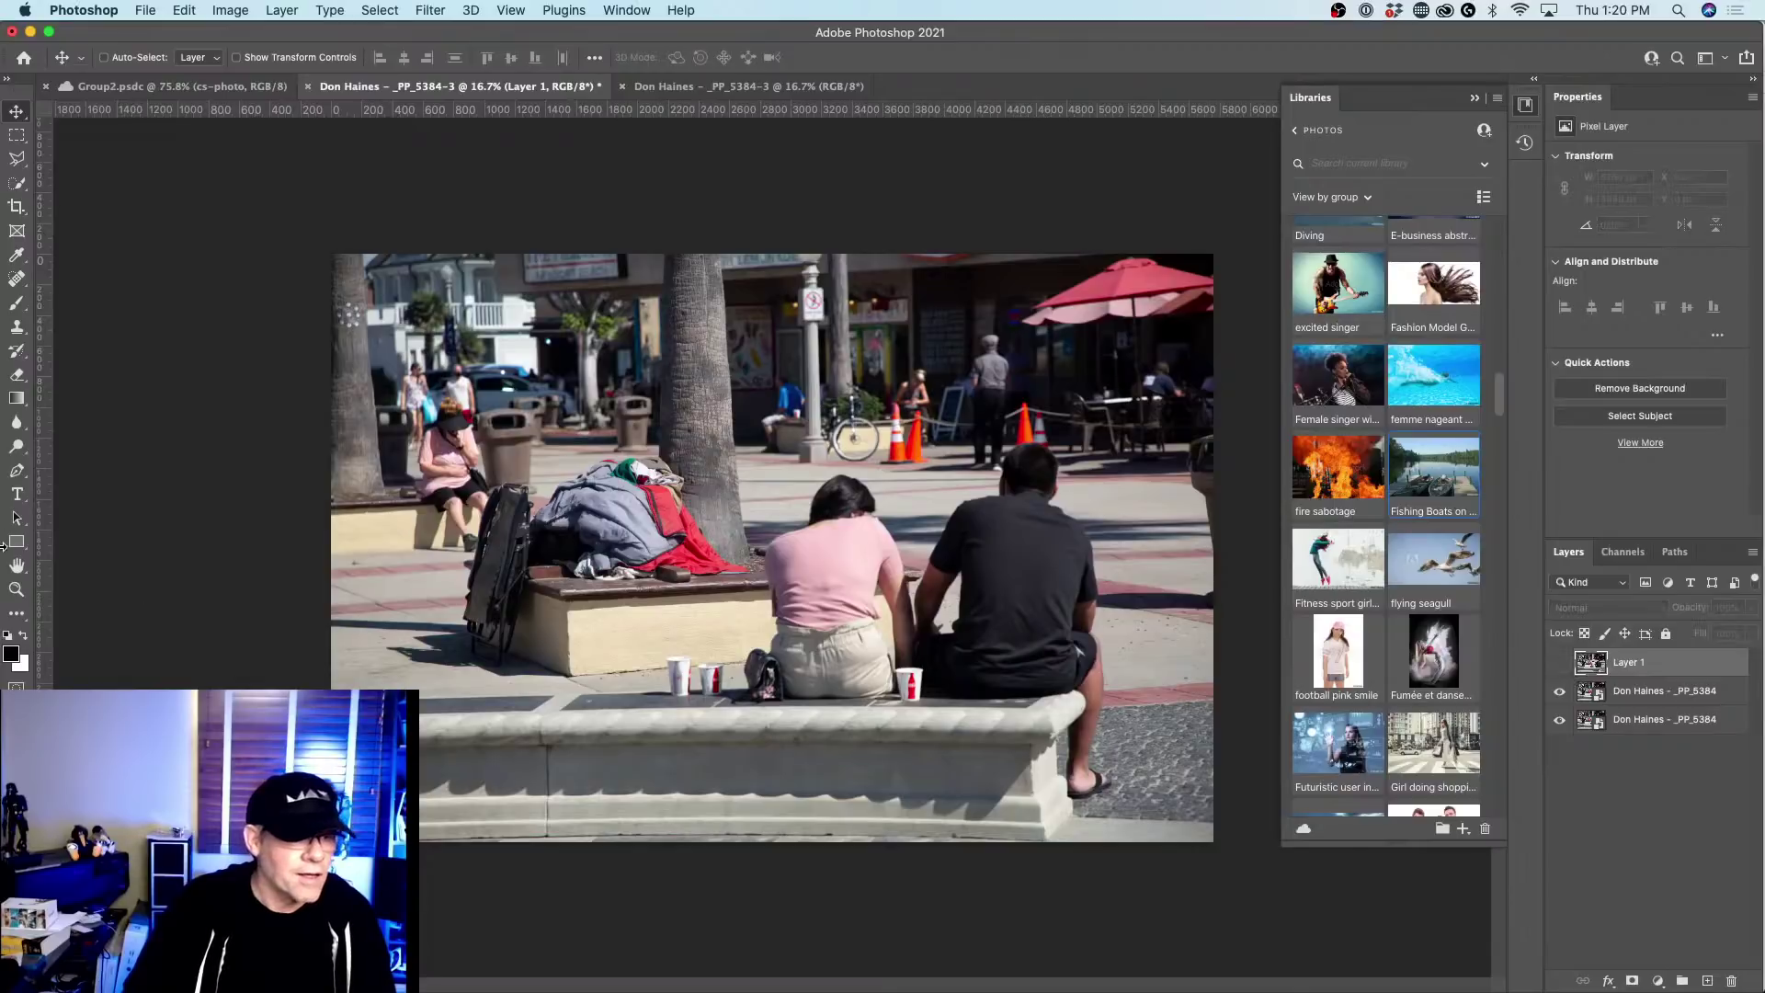
Examine the blankets, bench edge, wall texture and paper cups in the bench photo at 100% magnification.
{"action": "left_click", "coordinate": [16, 589]}
{"action": "left_click", "coordinate": [462, 511]}
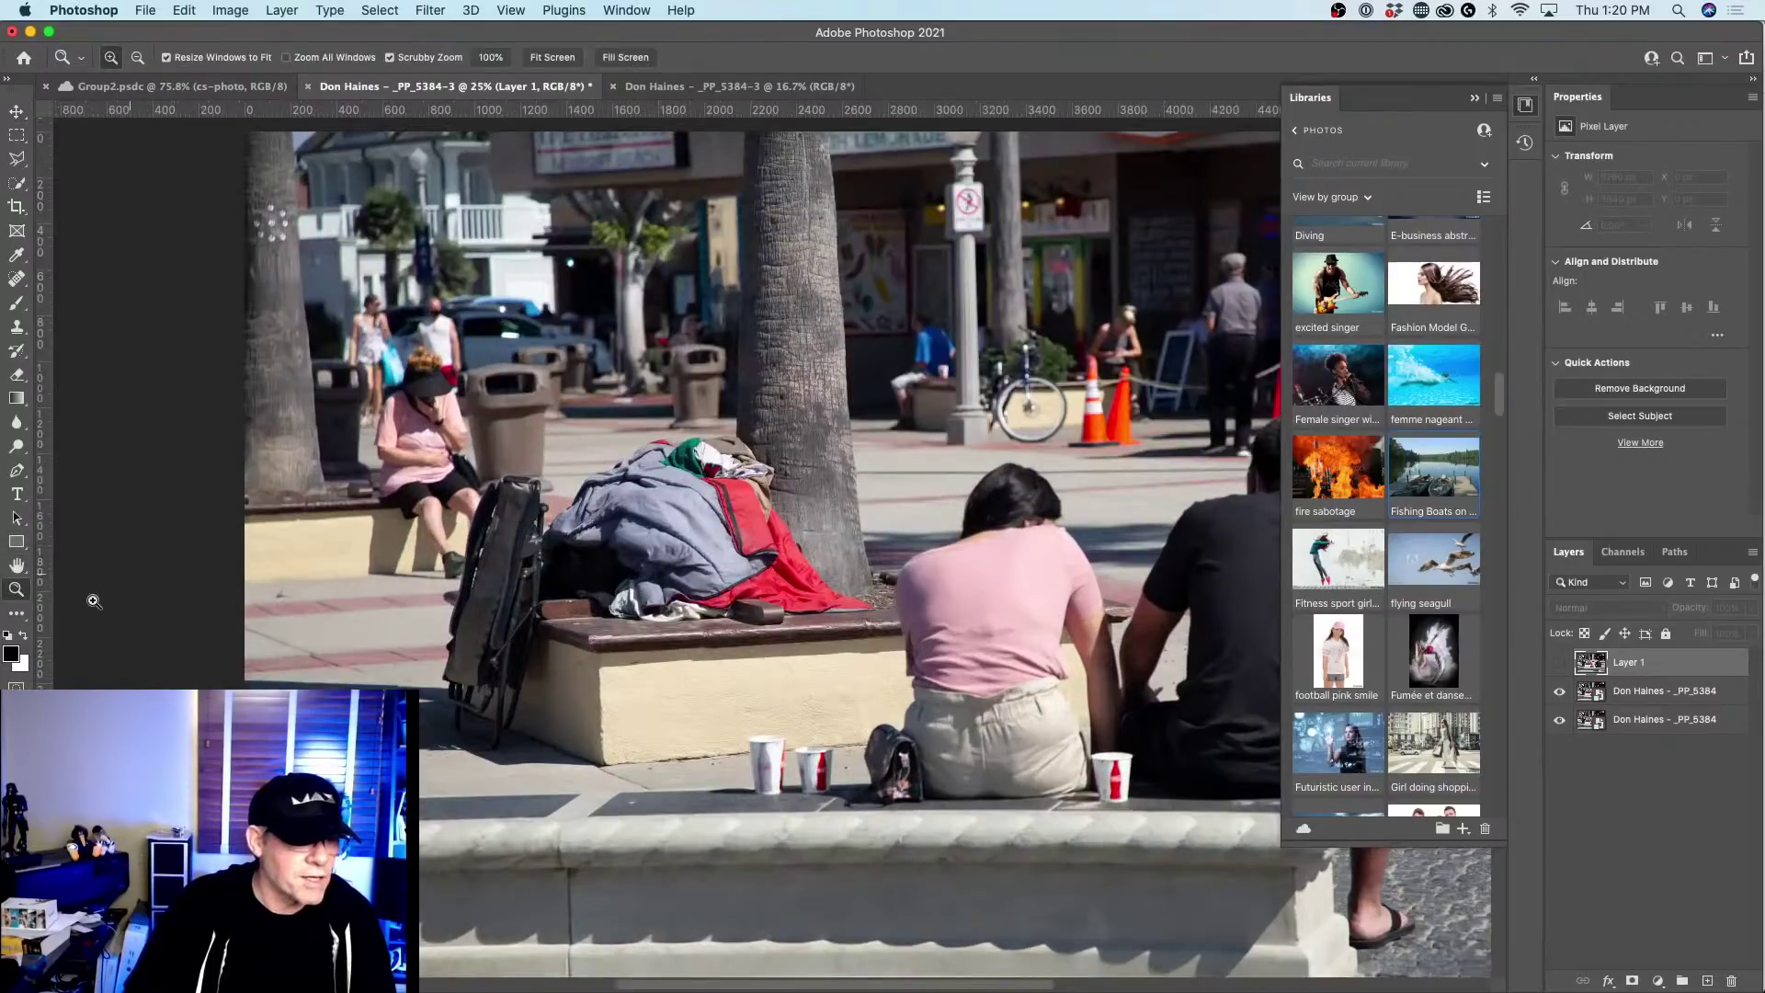
{"action": "left_click", "coordinate": [736, 538]}
{"action": "left_click", "coordinate": [740, 552]}
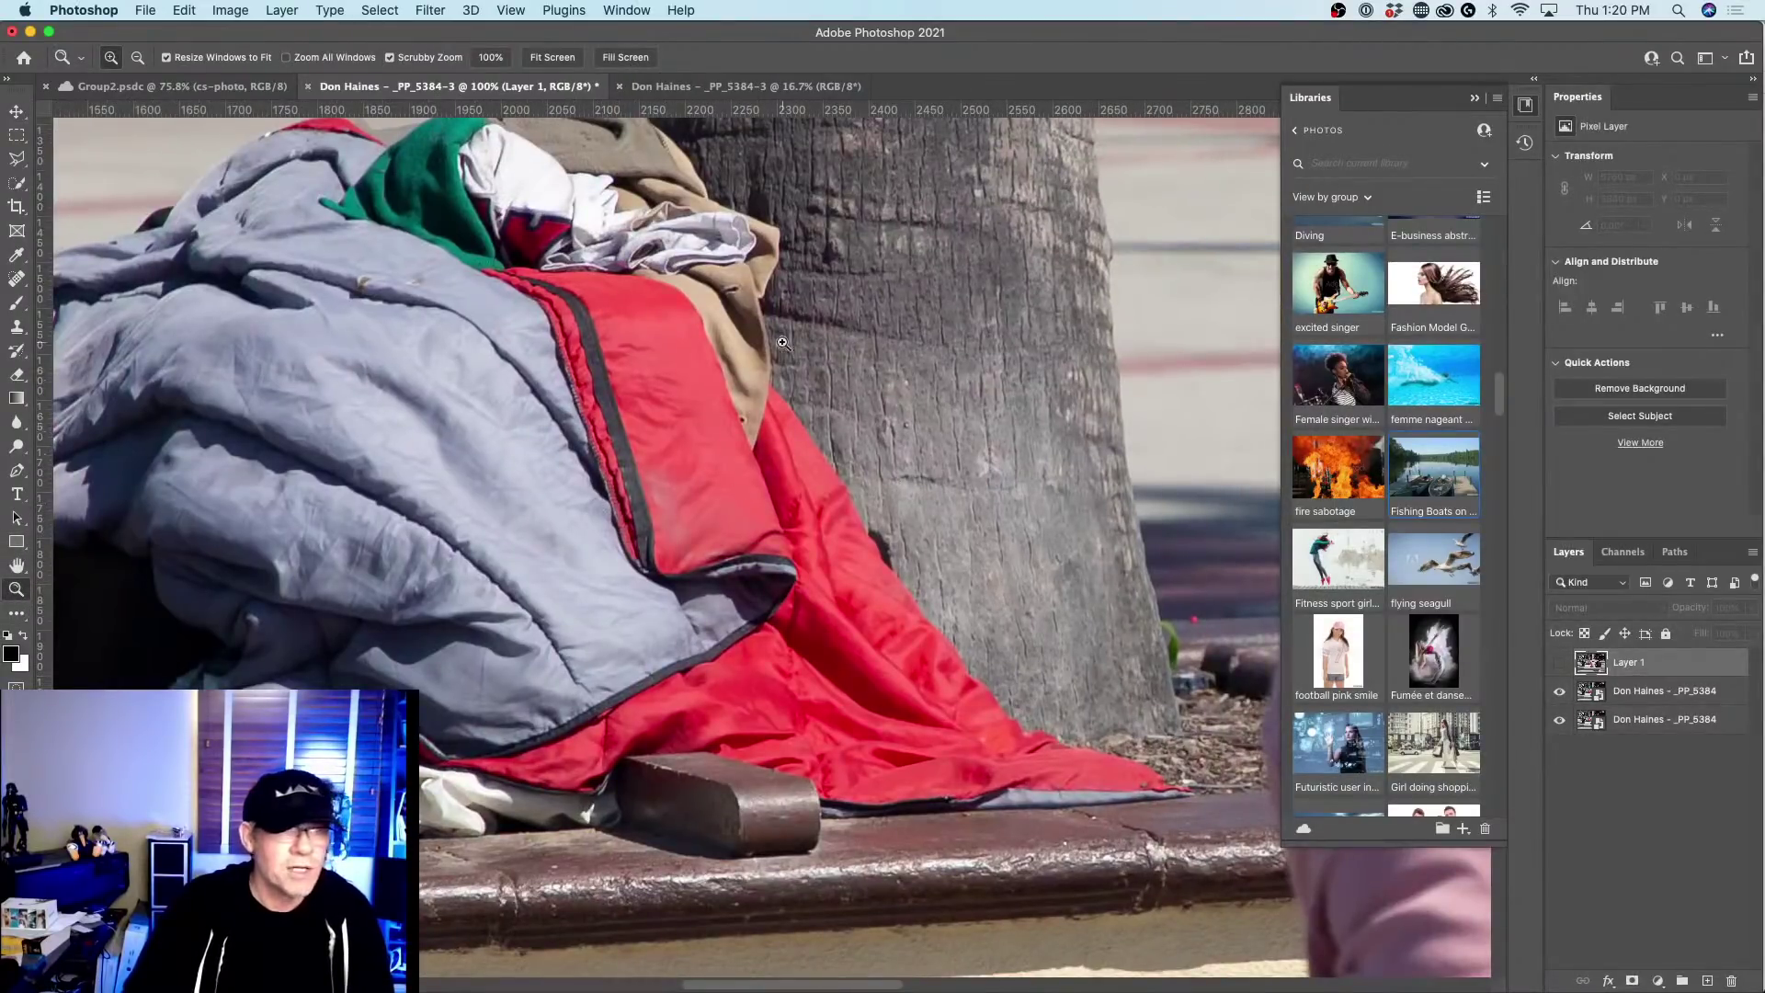
{"action": "left_click_drag", "start_coordinate": [547, 299], "coordinate": [866, 239]}
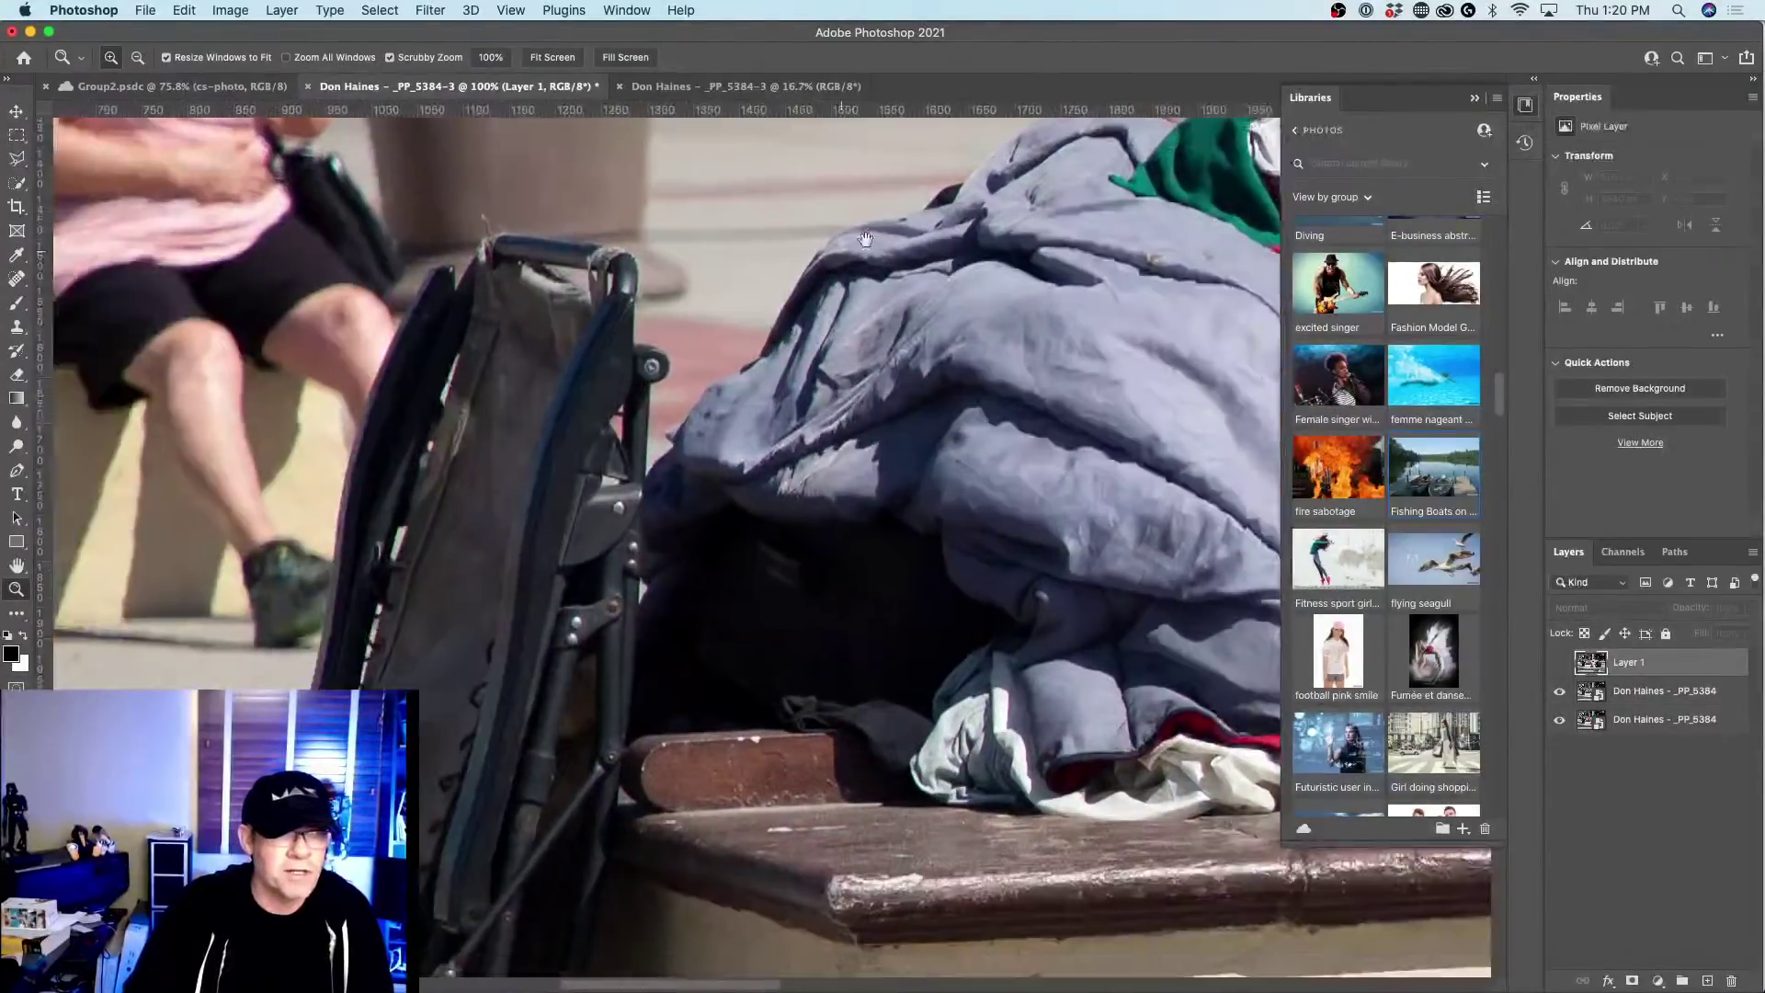
{"action": "scroll", "coordinate": [866, 239], "scroll_direction": "down", "scroll_amount": 8}
{"action": "scroll", "coordinate": [866, 239], "scroll_direction": "right", "scroll_amount": 4}
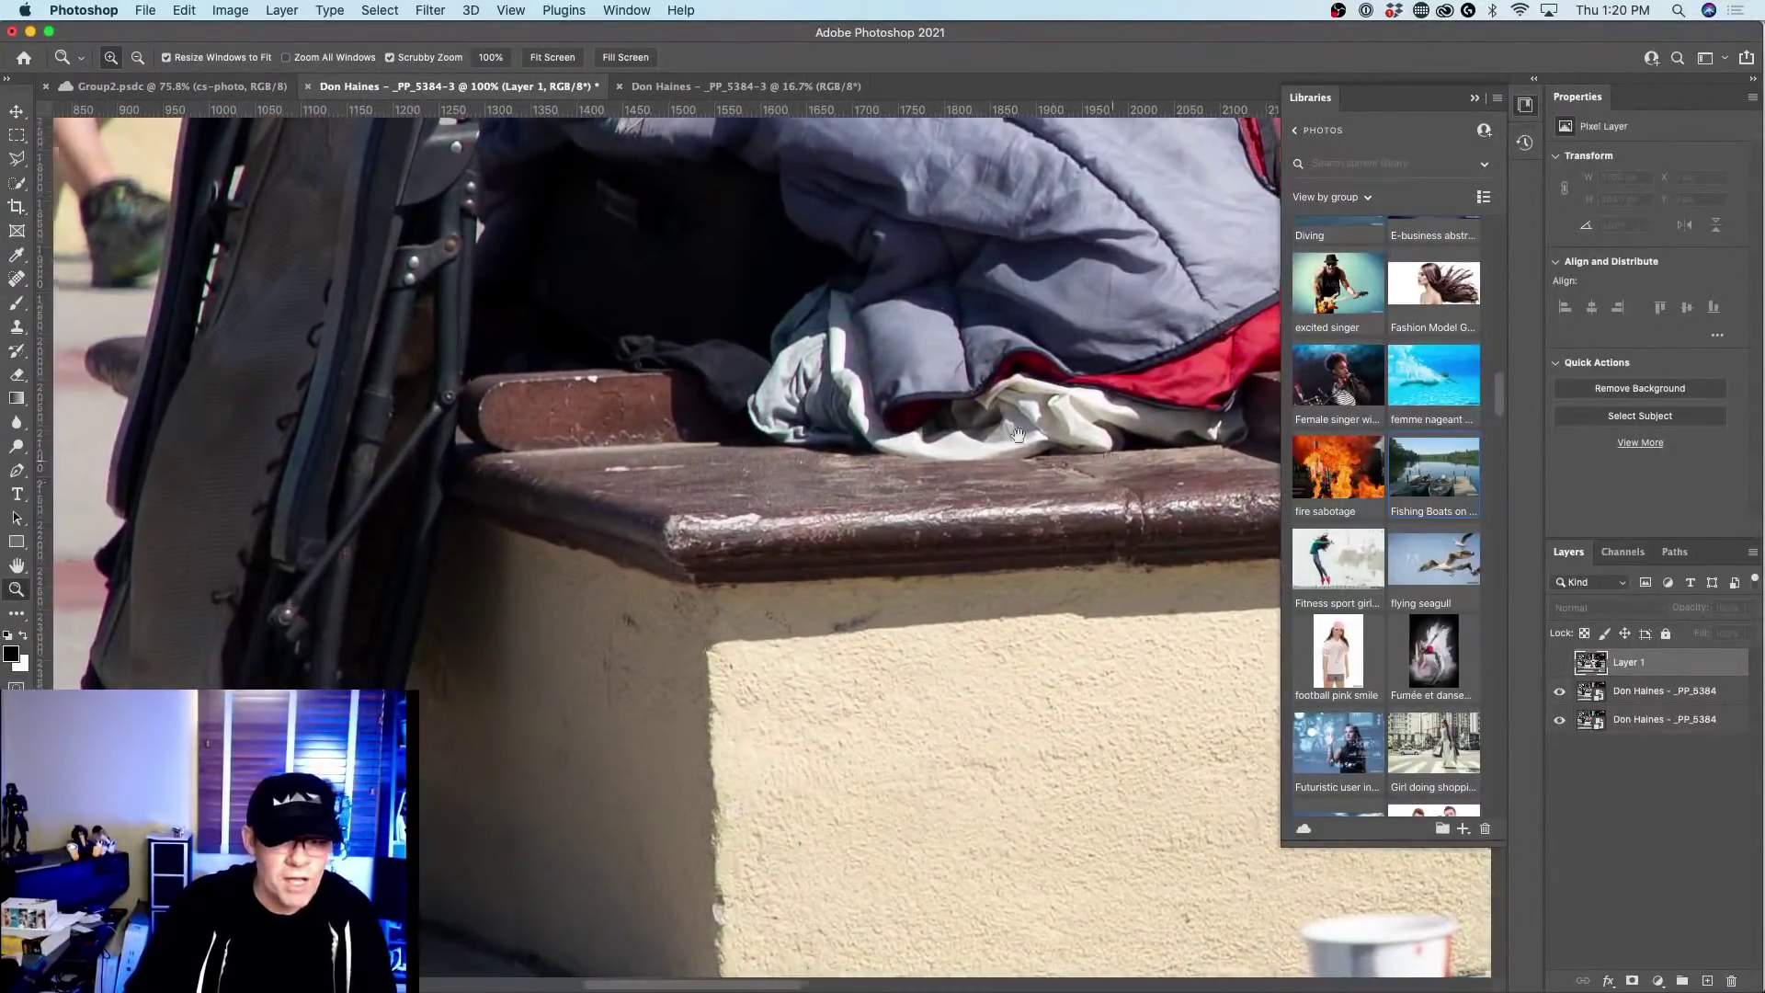
{"action": "scroll", "coordinate": [1018, 434], "scroll_direction": "down", "scroll_amount": 10}
{"action": "scroll", "coordinate": [1017, 434], "scroll_direction": "right", "scroll_amount": 10}
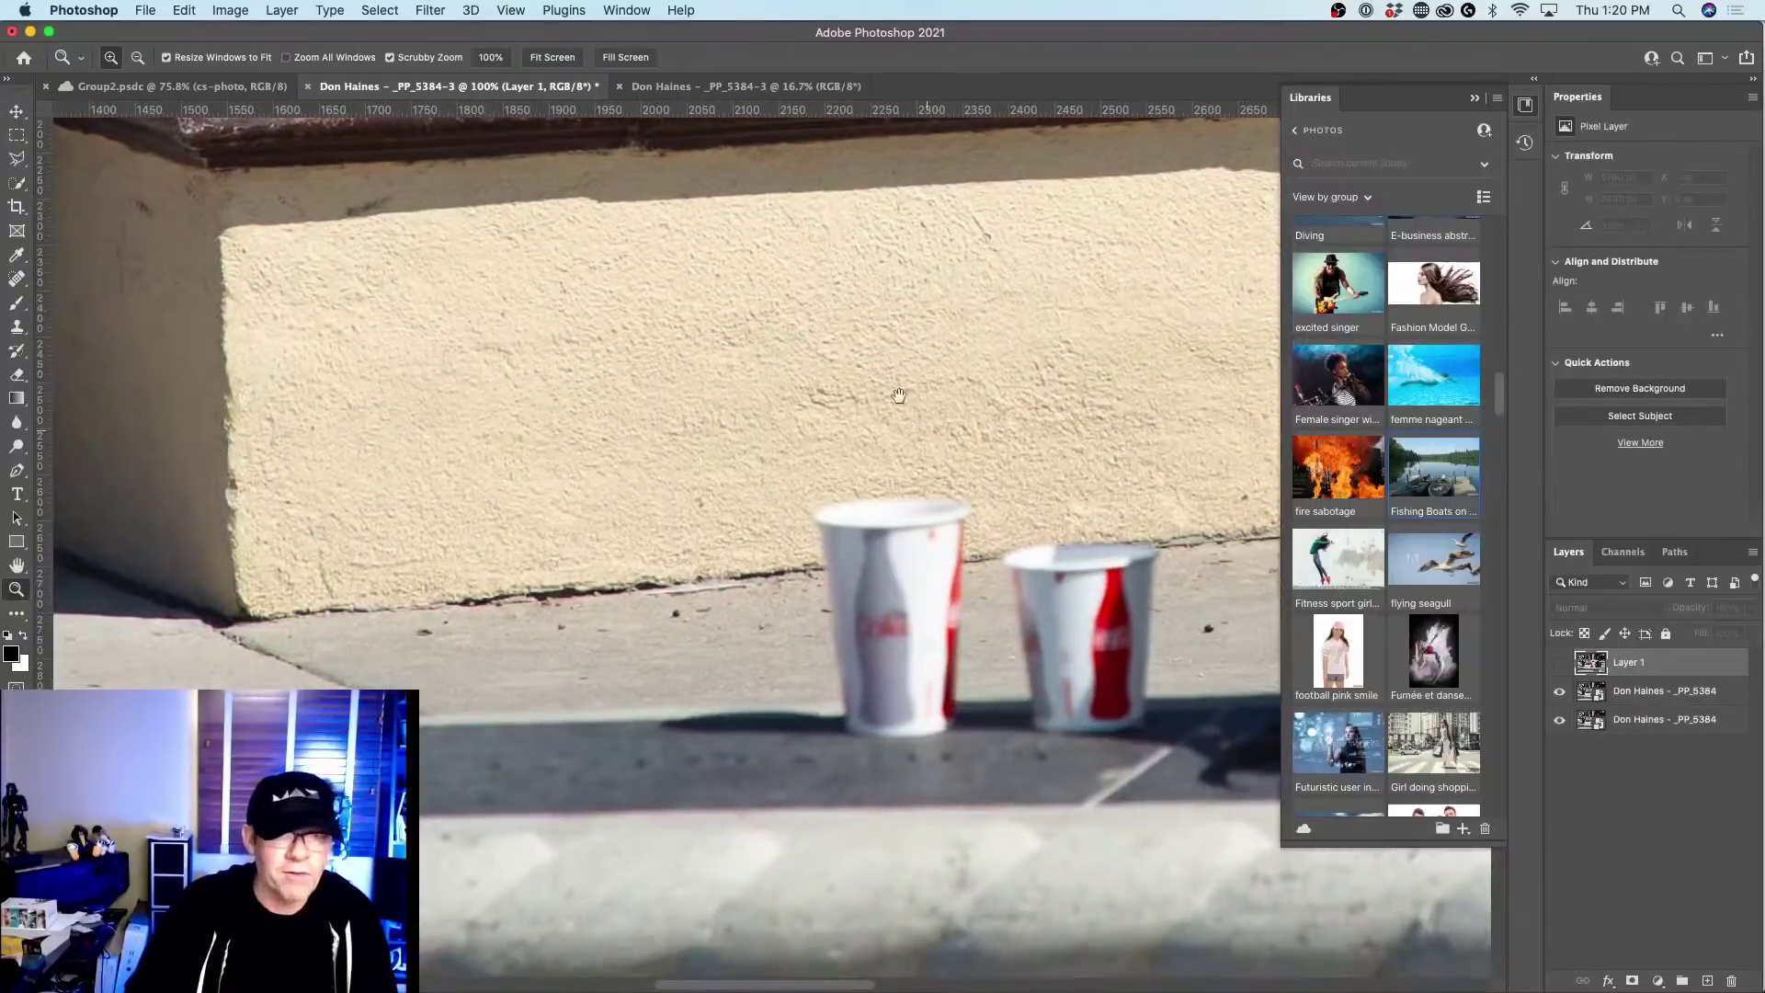
{"action": "scroll", "coordinate": [899, 395], "scroll_direction": "up", "scroll_amount": 10}
{"action": "scroll", "coordinate": [899, 396], "scroll_direction": "right", "scroll_amount": 2}
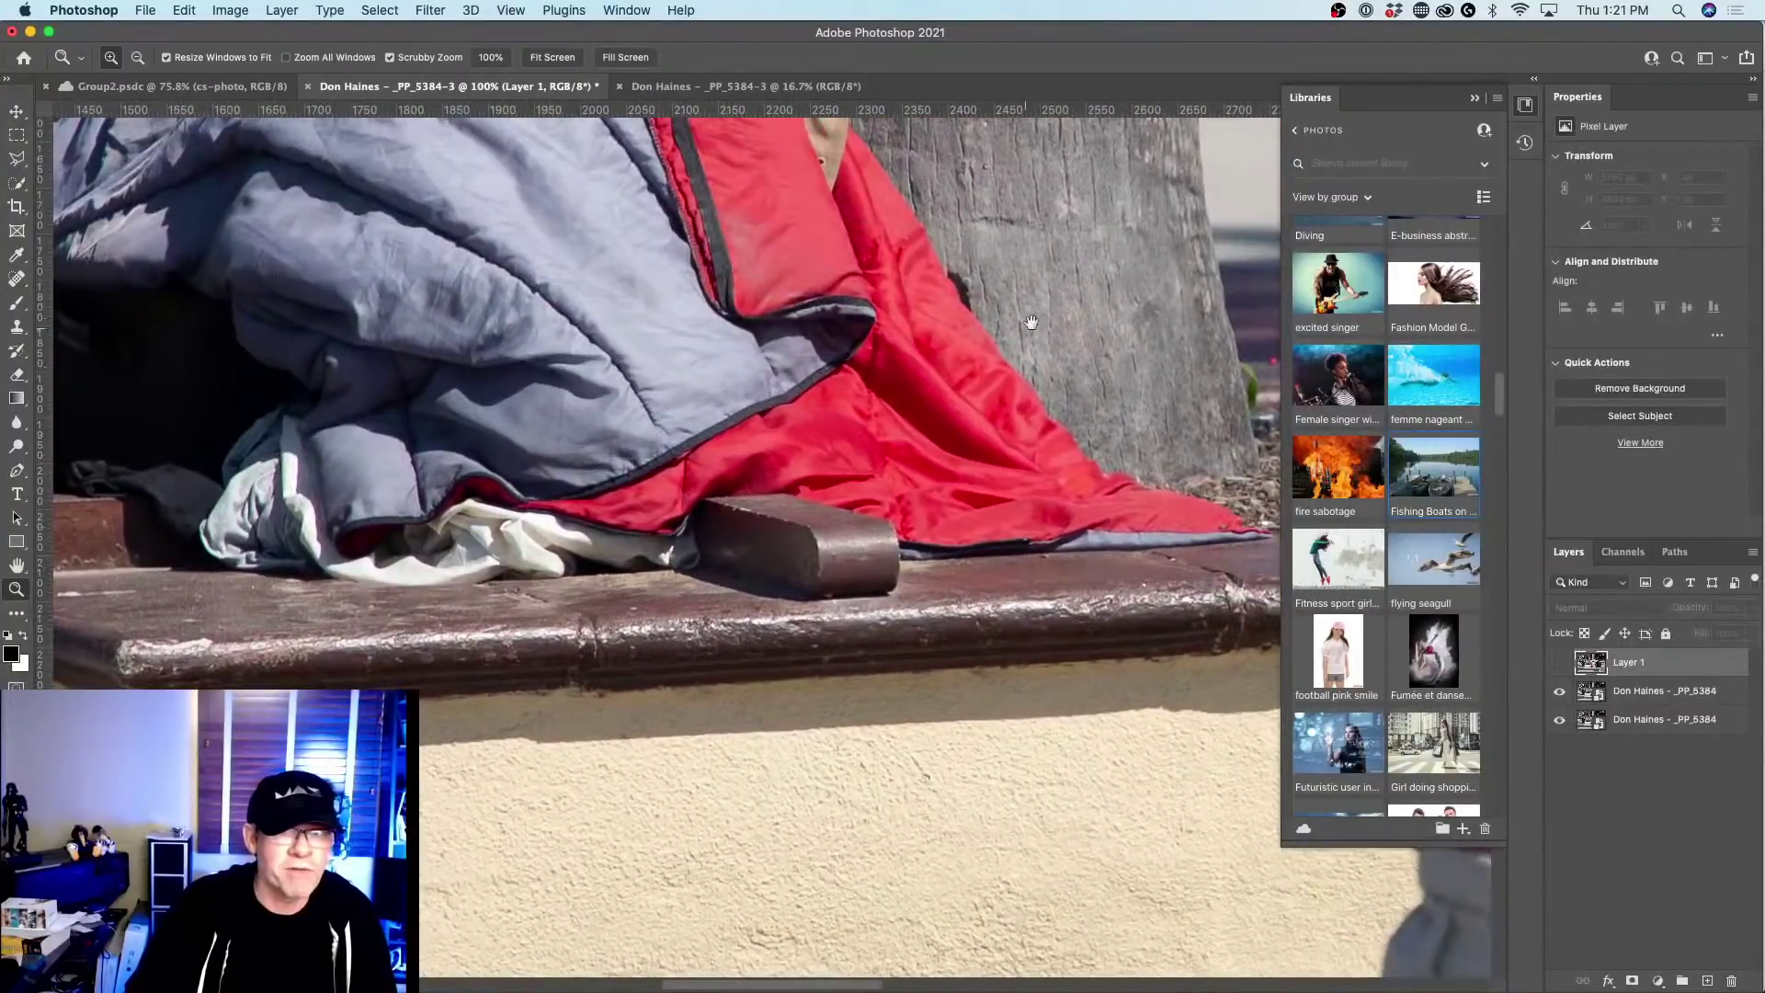
Examine the palm trunk bark and background people at 100%, and return to a 25% view of the photo.
{"action": "scroll", "coordinate": [1032, 322], "scroll_direction": "up", "scroll_amount": 7}
{"action": "scroll", "coordinate": [952, 386], "scroll_direction": "up", "scroll_amount": 8}
{"action": "scroll", "coordinate": [951, 387], "scroll_direction": "right", "scroll_amount": 3}
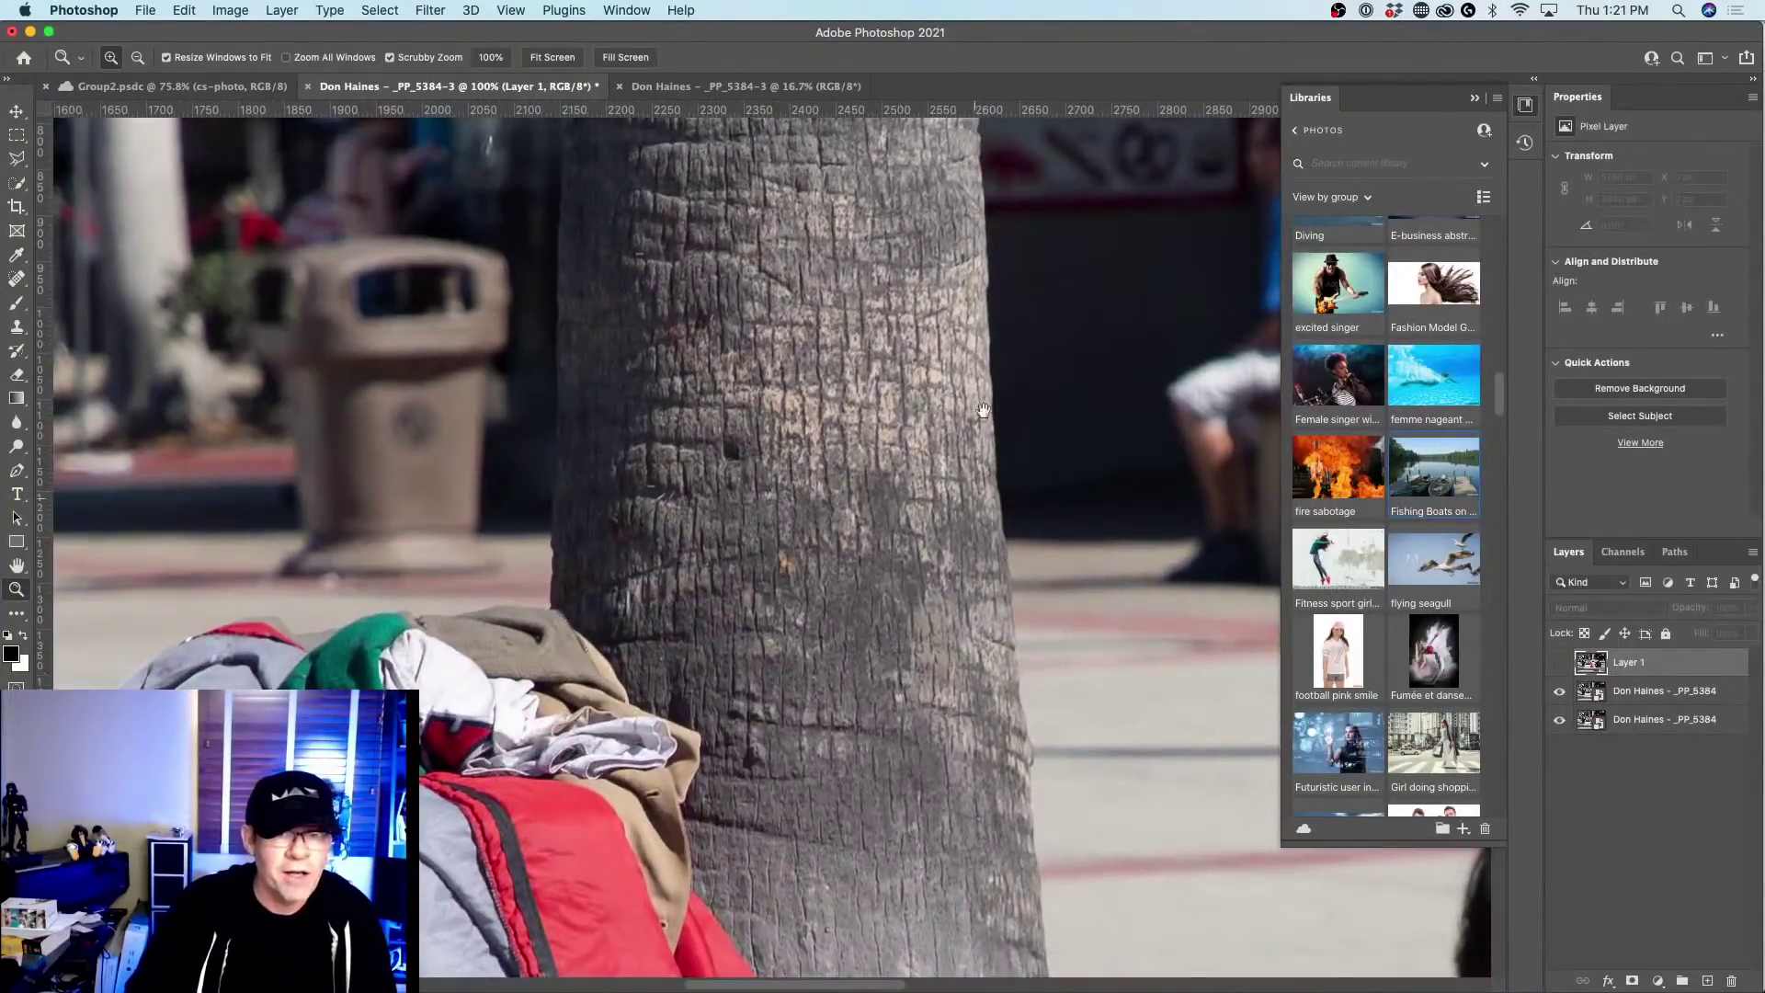
{"action": "scroll", "coordinate": [983, 410], "scroll_direction": "up", "scroll_amount": 10}
{"action": "scroll", "coordinate": [1003, 487], "scroll_direction": "left", "scroll_amount": 4}
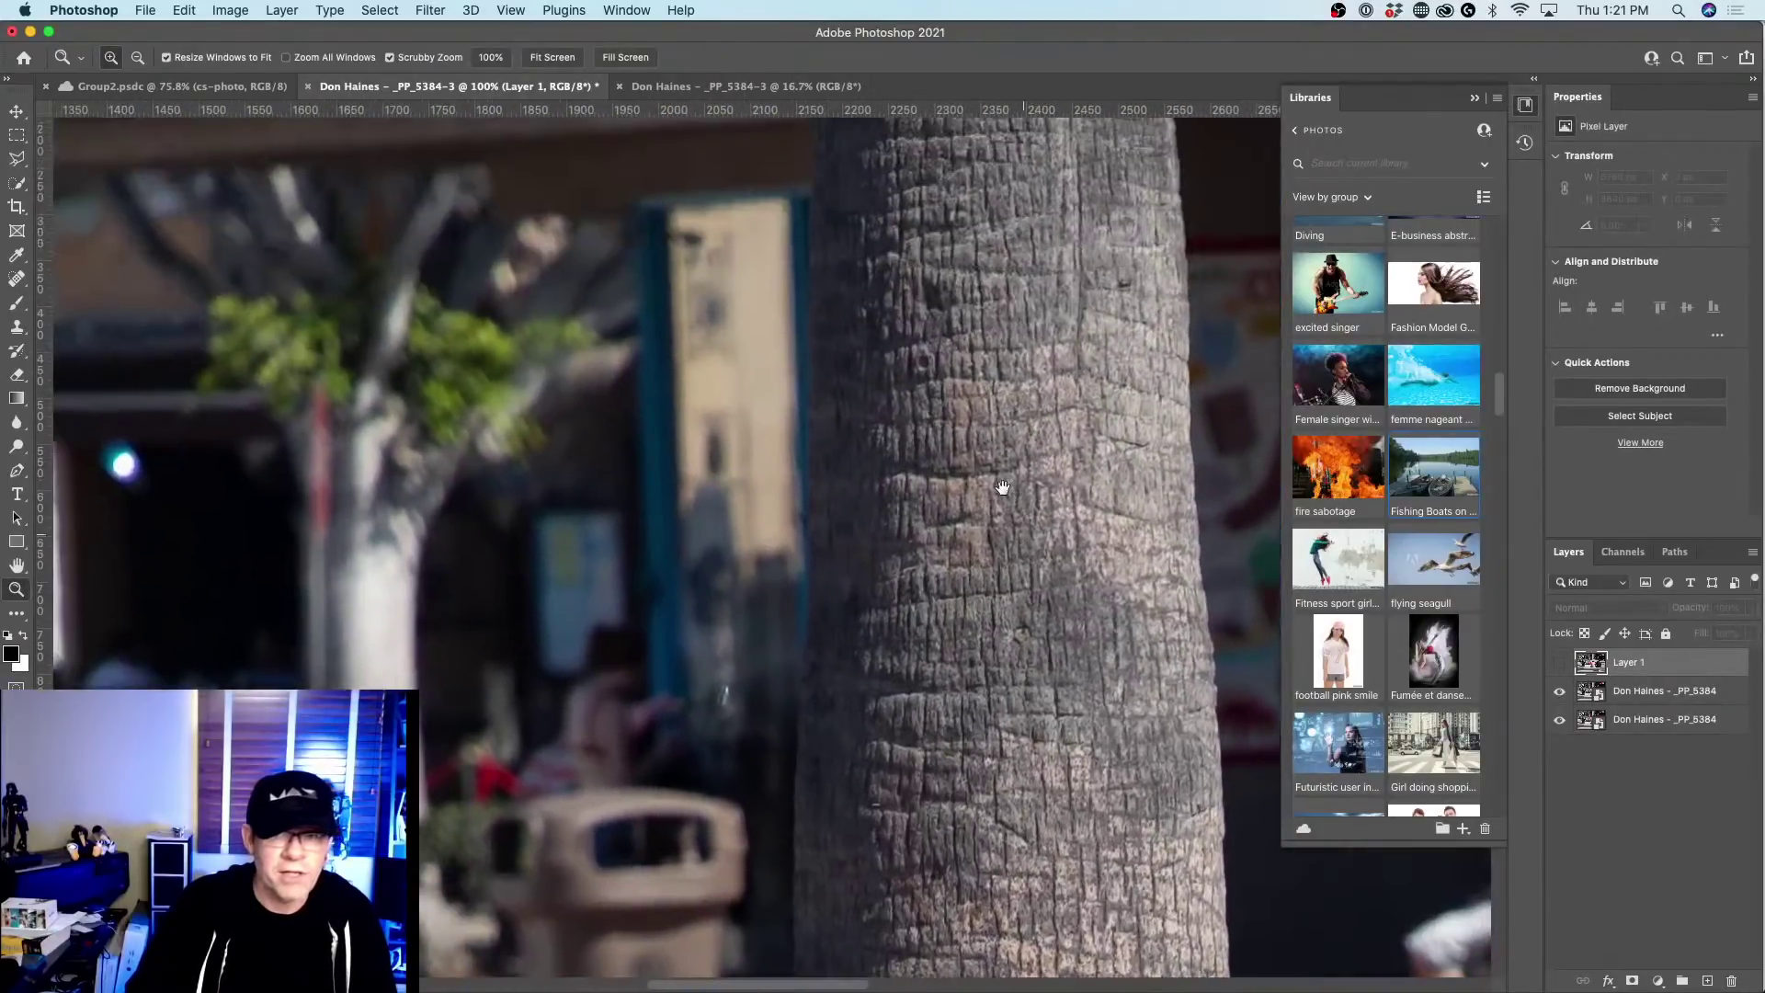
{"action": "scroll", "coordinate": [1002, 488], "scroll_direction": "left", "scroll_amount": 10}
{"action": "scroll", "coordinate": [1008, 252], "scroll_direction": "down", "scroll_amount": 3}
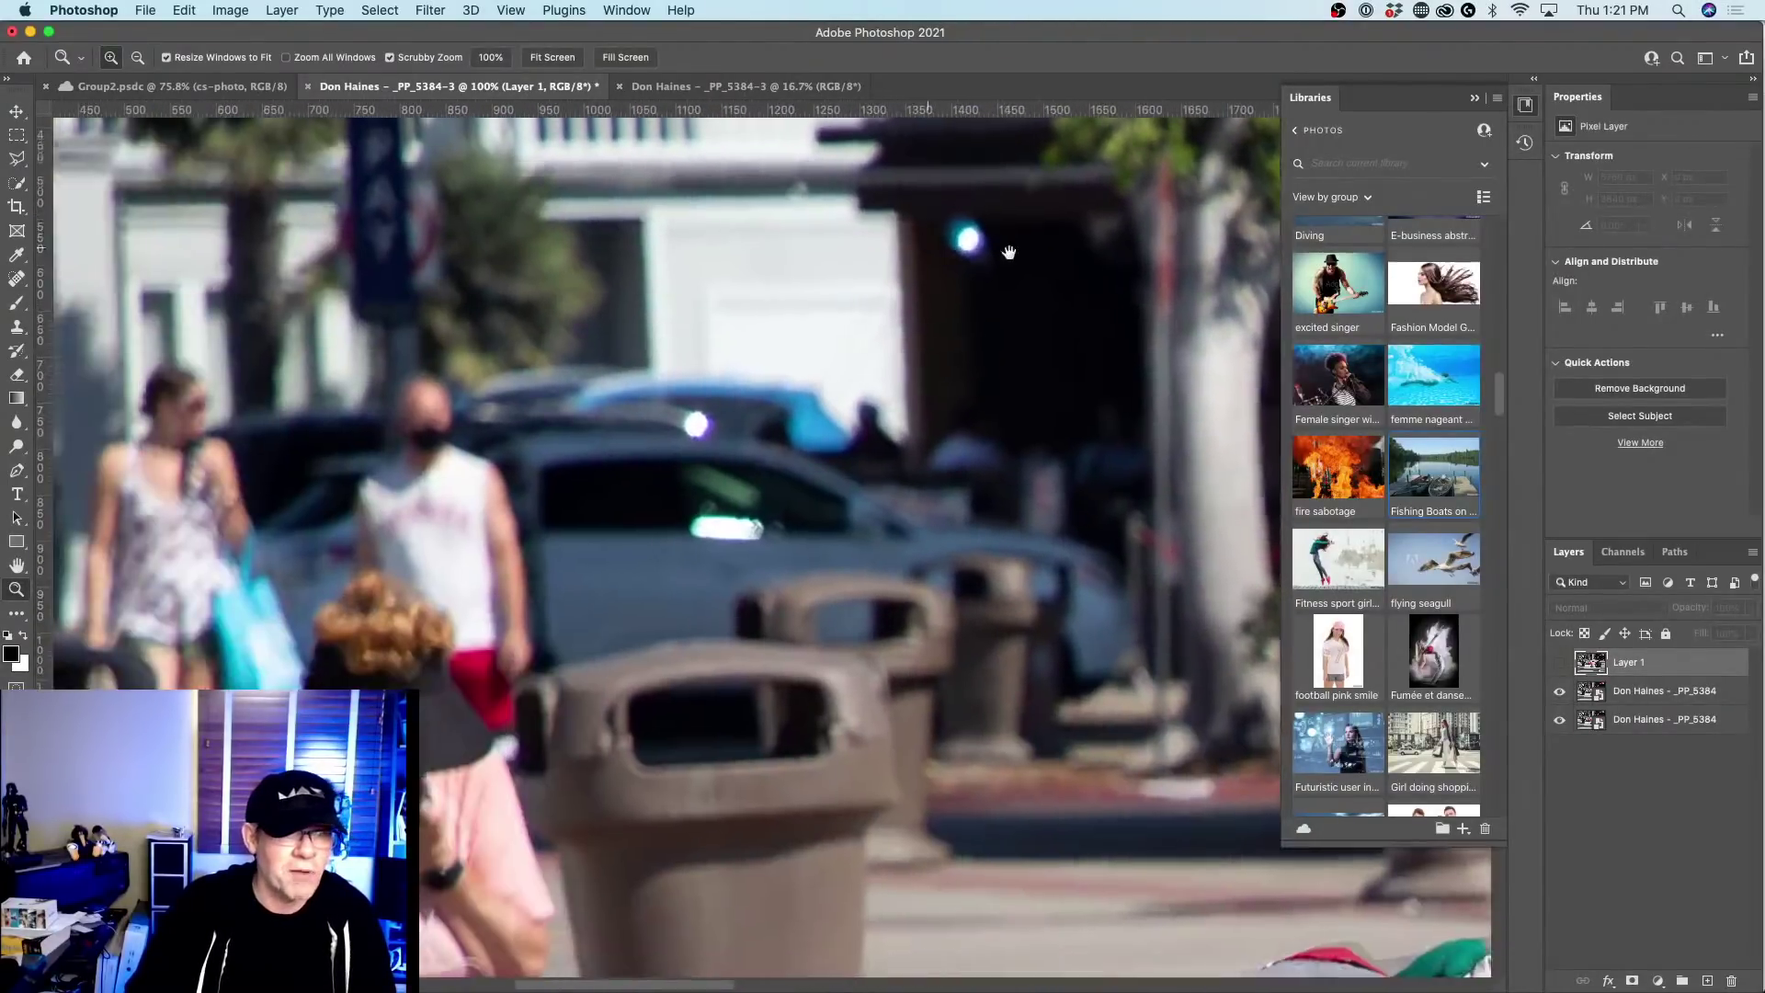
{"action": "scroll", "coordinate": [1008, 252], "scroll_direction": "left", "scroll_amount": 6}
{"action": "scroll", "coordinate": [1009, 252], "scroll_direction": "down", "scroll_amount": 5}
{"action": "scroll", "coordinate": [1008, 252], "scroll_direction": "right", "scroll_amount": 4}
{"action": "left_click", "coordinate": [815, 401], "text": "alt"}
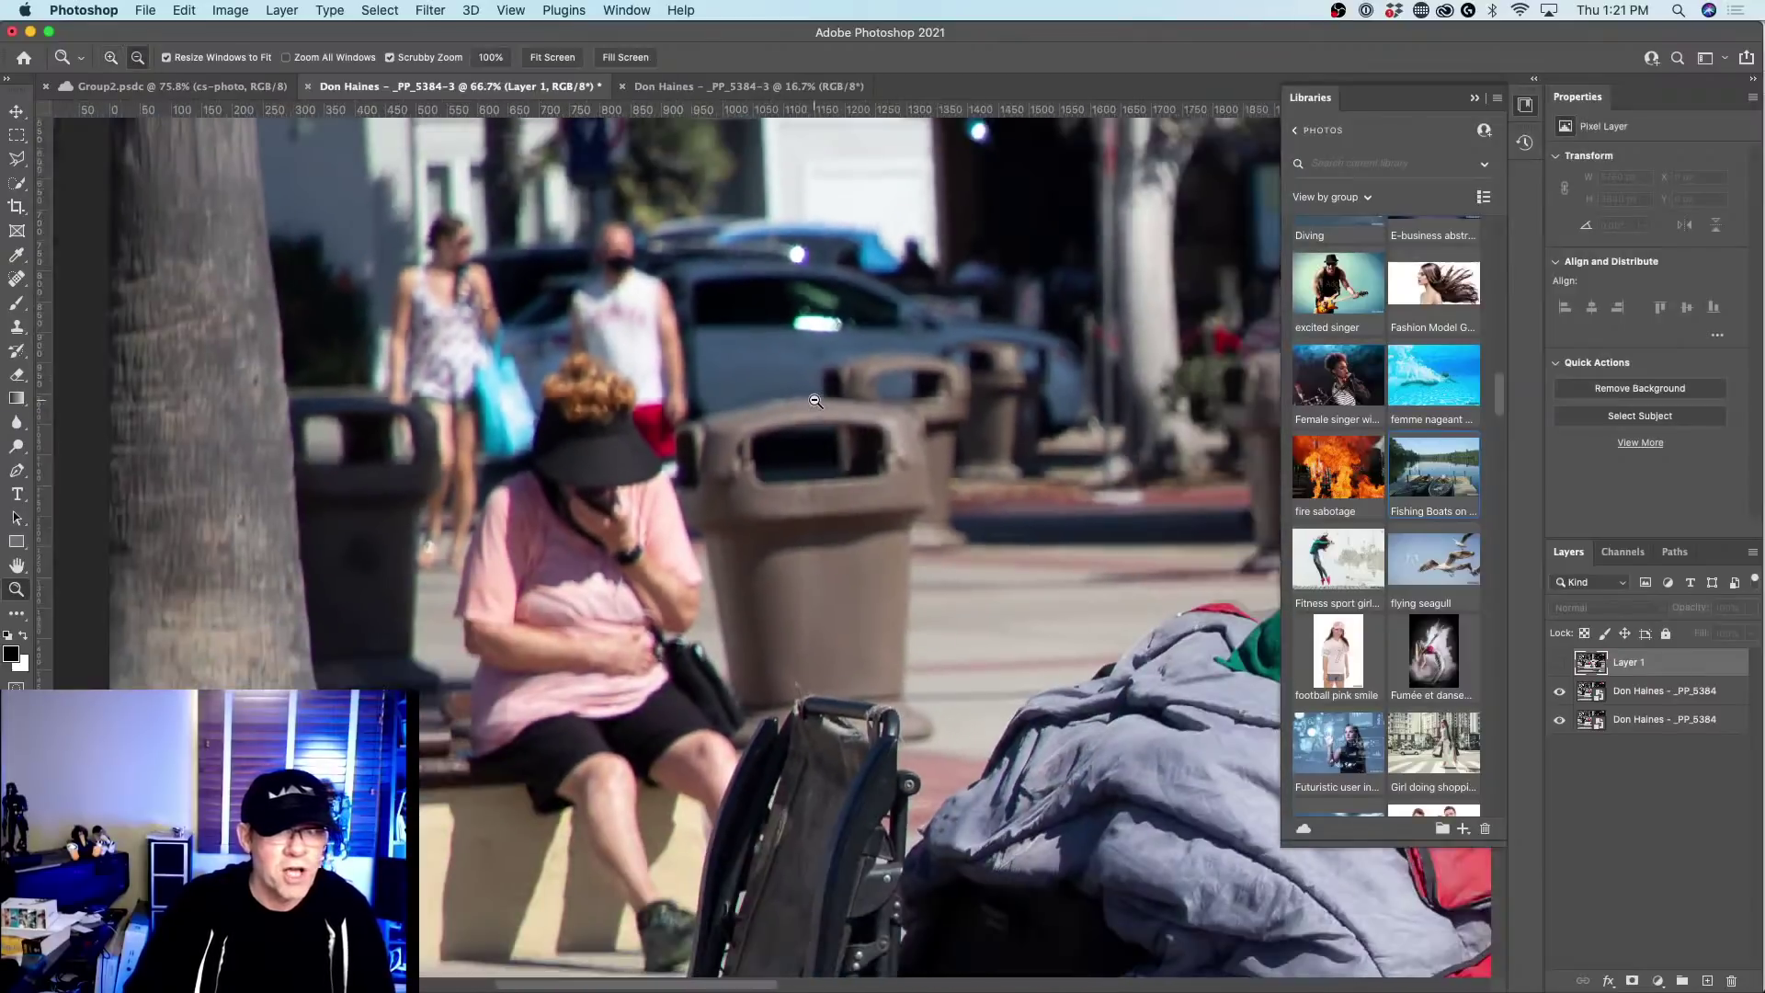
{"action": "left_click", "coordinate": [816, 401], "text": "alt"}
{"action": "left_click", "coordinate": [816, 401], "text": "alt"}
{"action": "left_click", "coordinate": [815, 400], "text": "alt"}
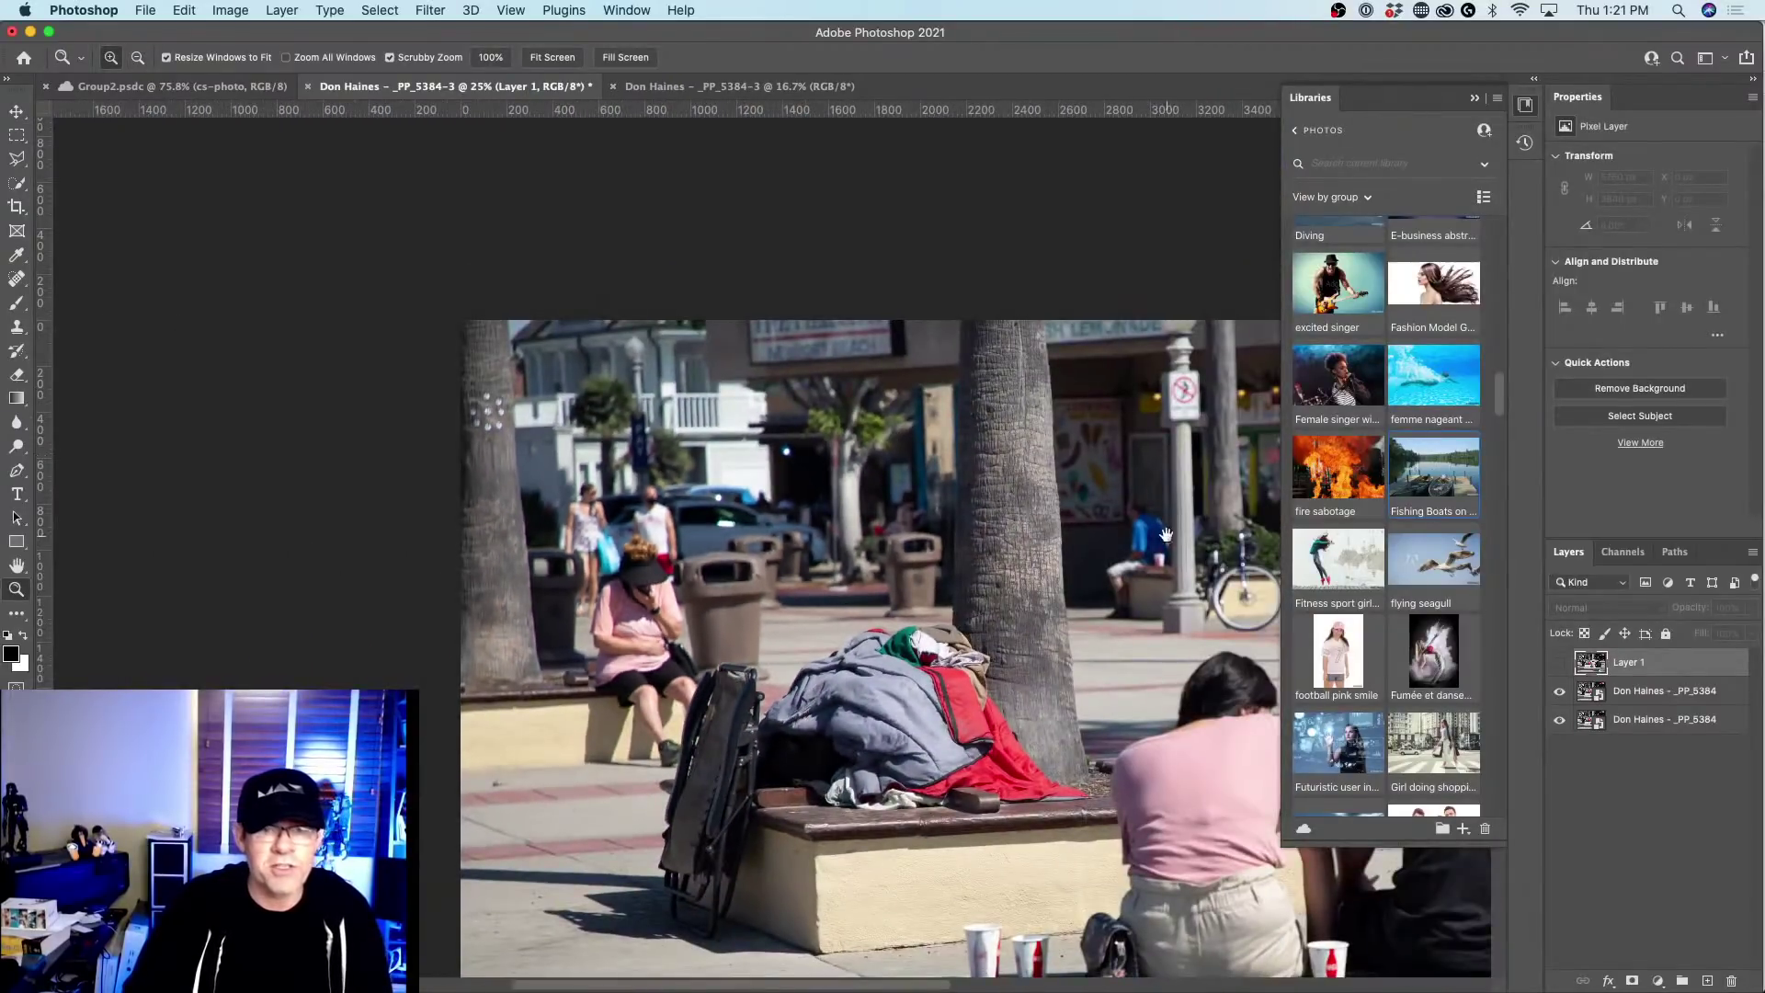
{"action": "left_click_drag", "start_coordinate": [1166, 534], "coordinate": [688, 326]}
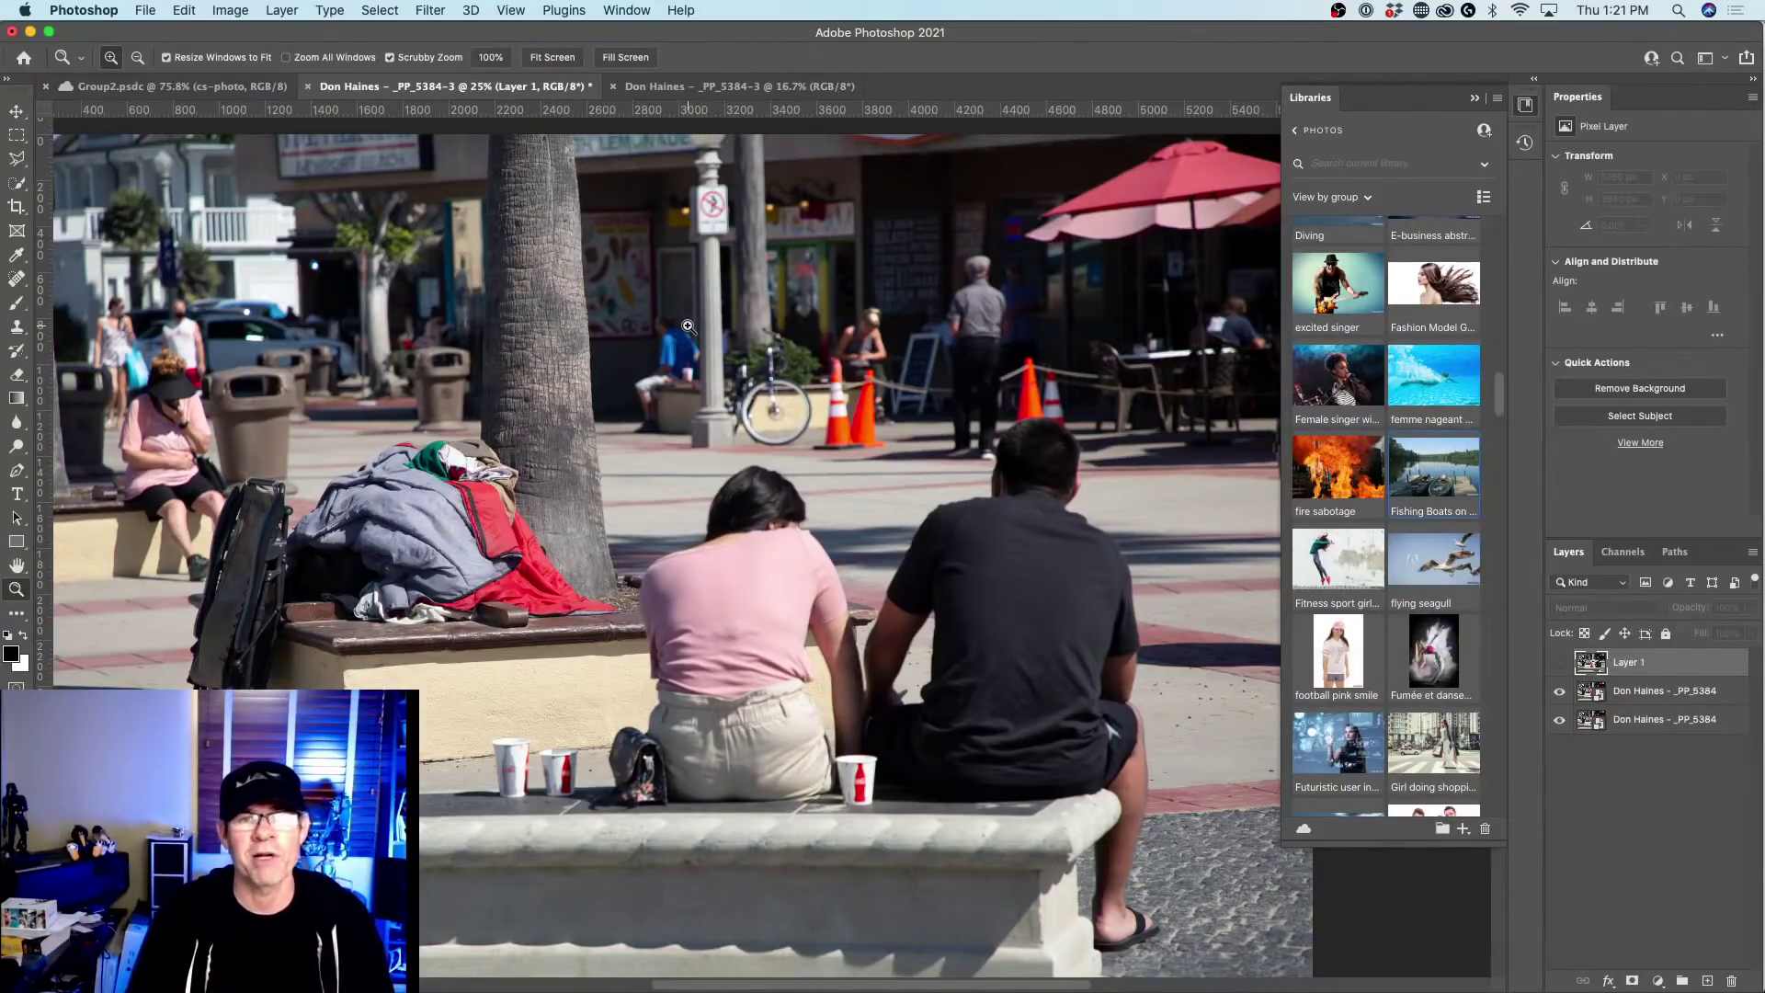
Close both remaining bench photo documents without saving, leaving only Group2.psdc open.
{"action": "left_click", "coordinate": [308, 86]}
{"action": "left_click", "coordinate": [842, 341]}
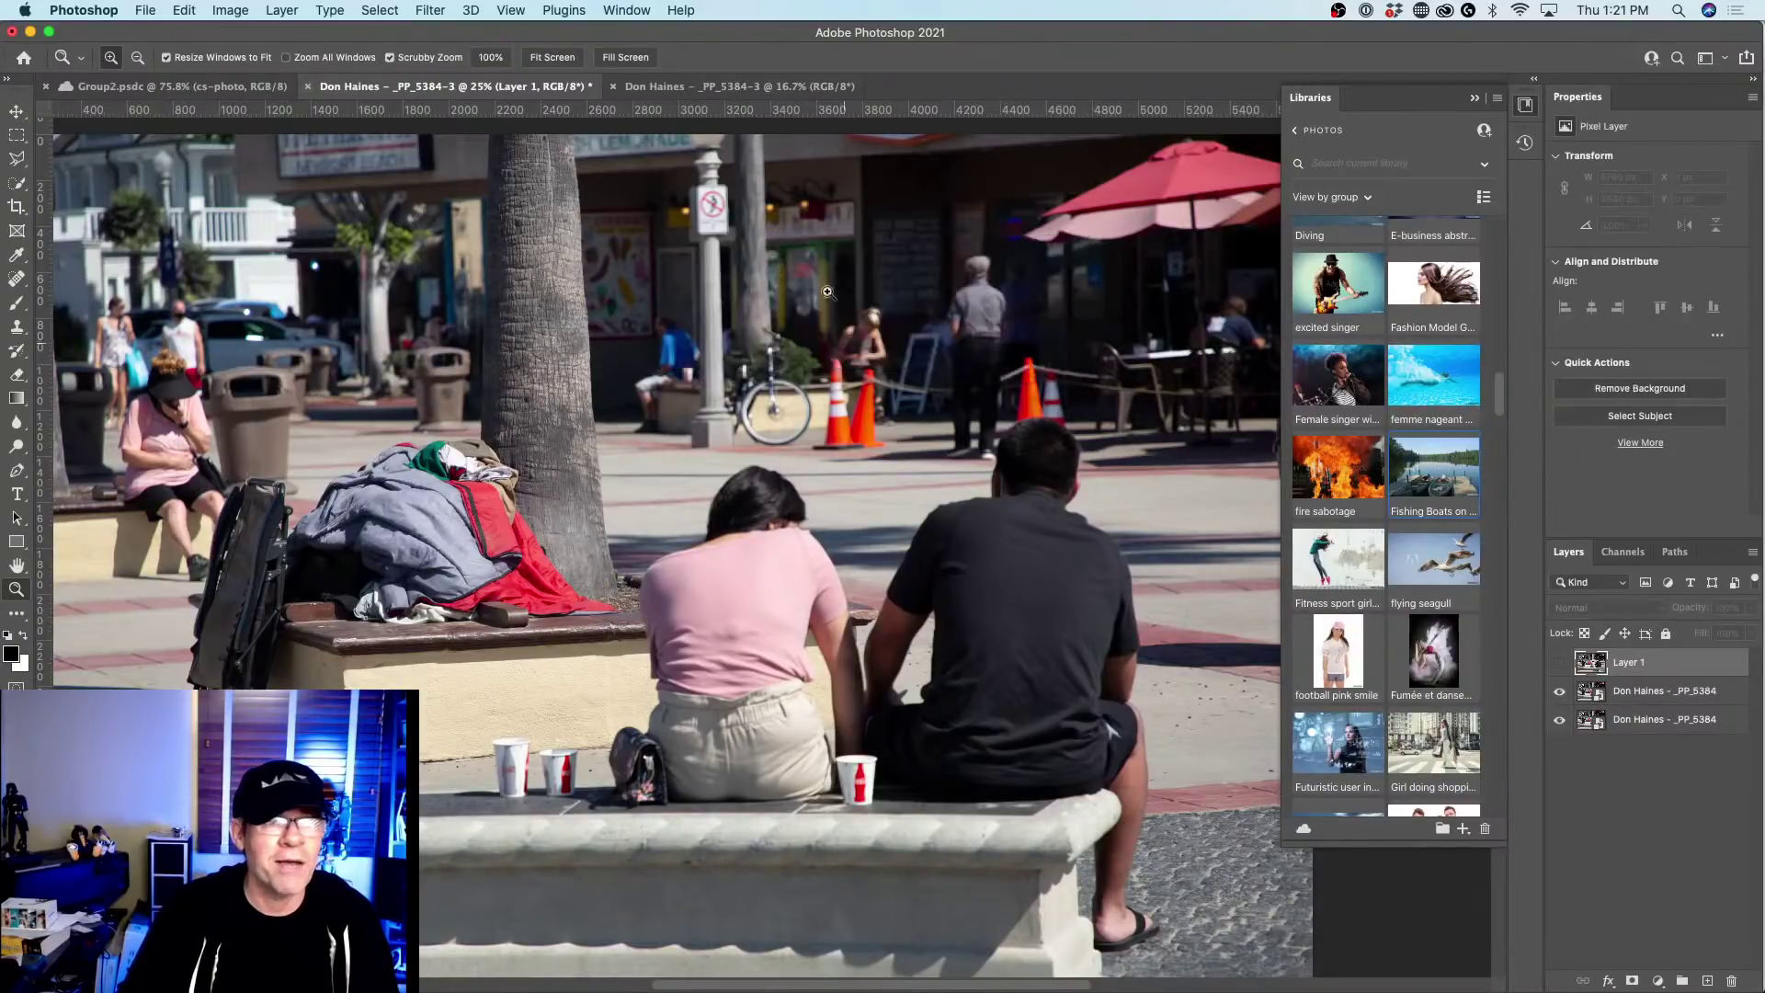
{"action": "left_click", "coordinate": [309, 86]}
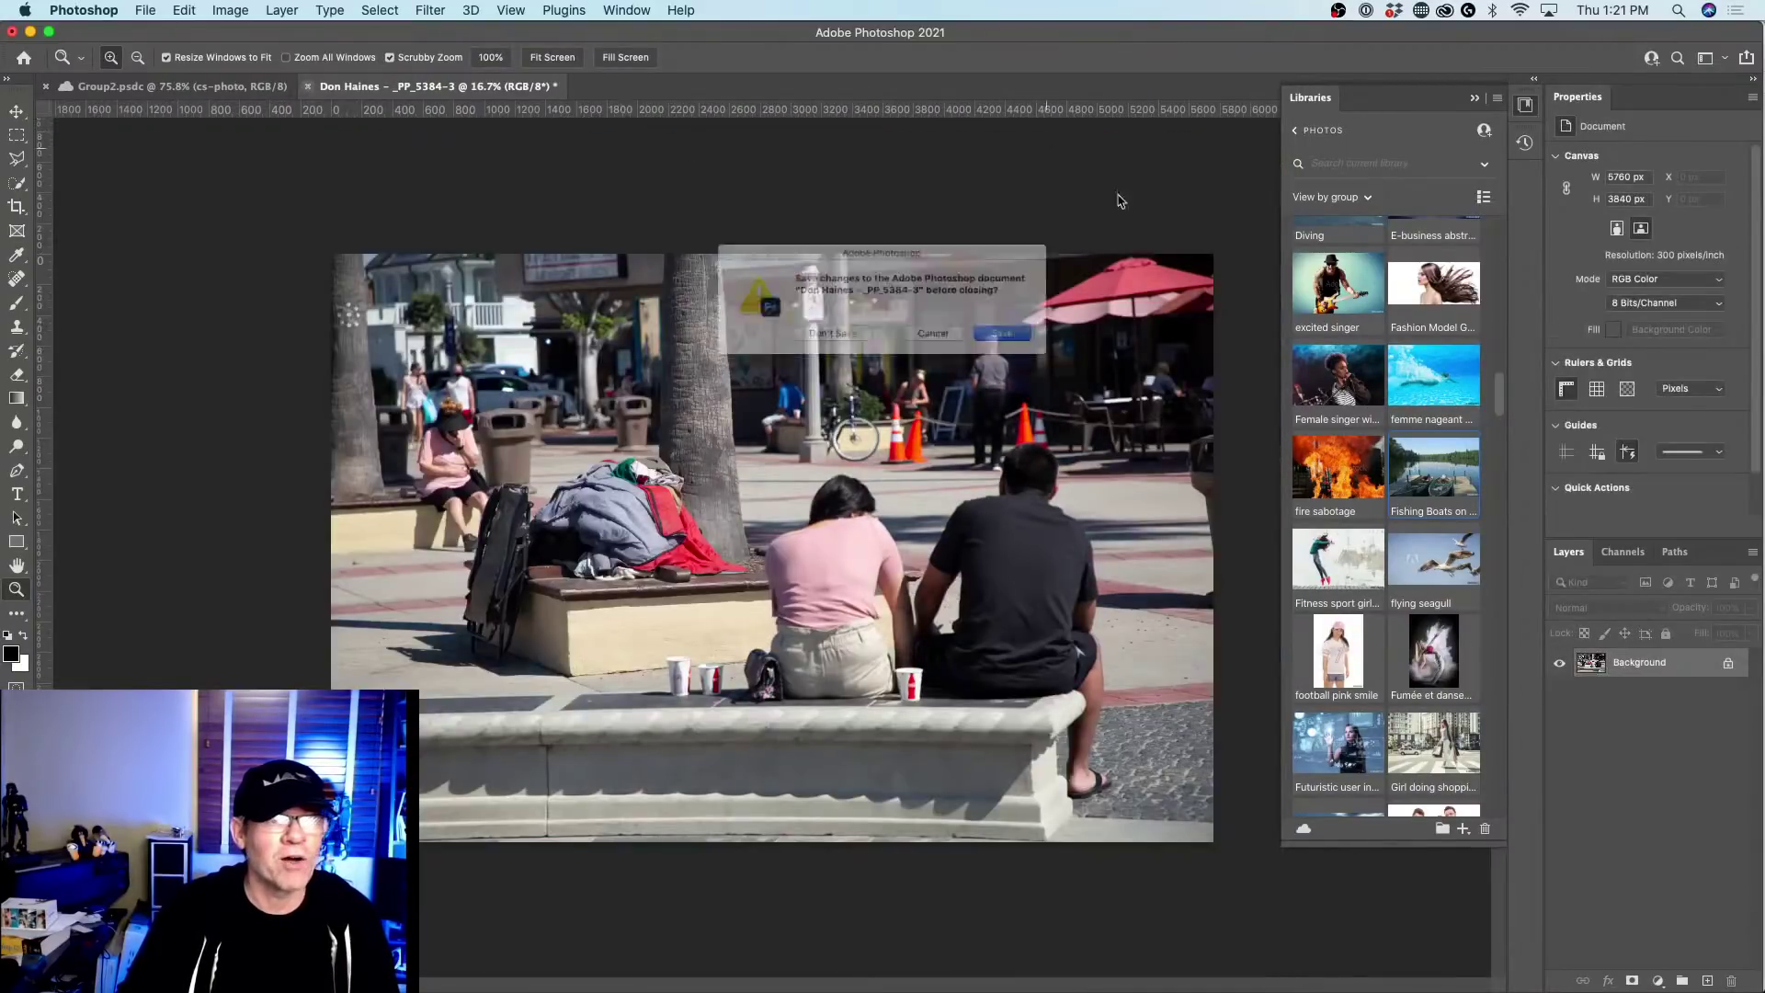
{"action": "left_click", "coordinate": [839, 344]}
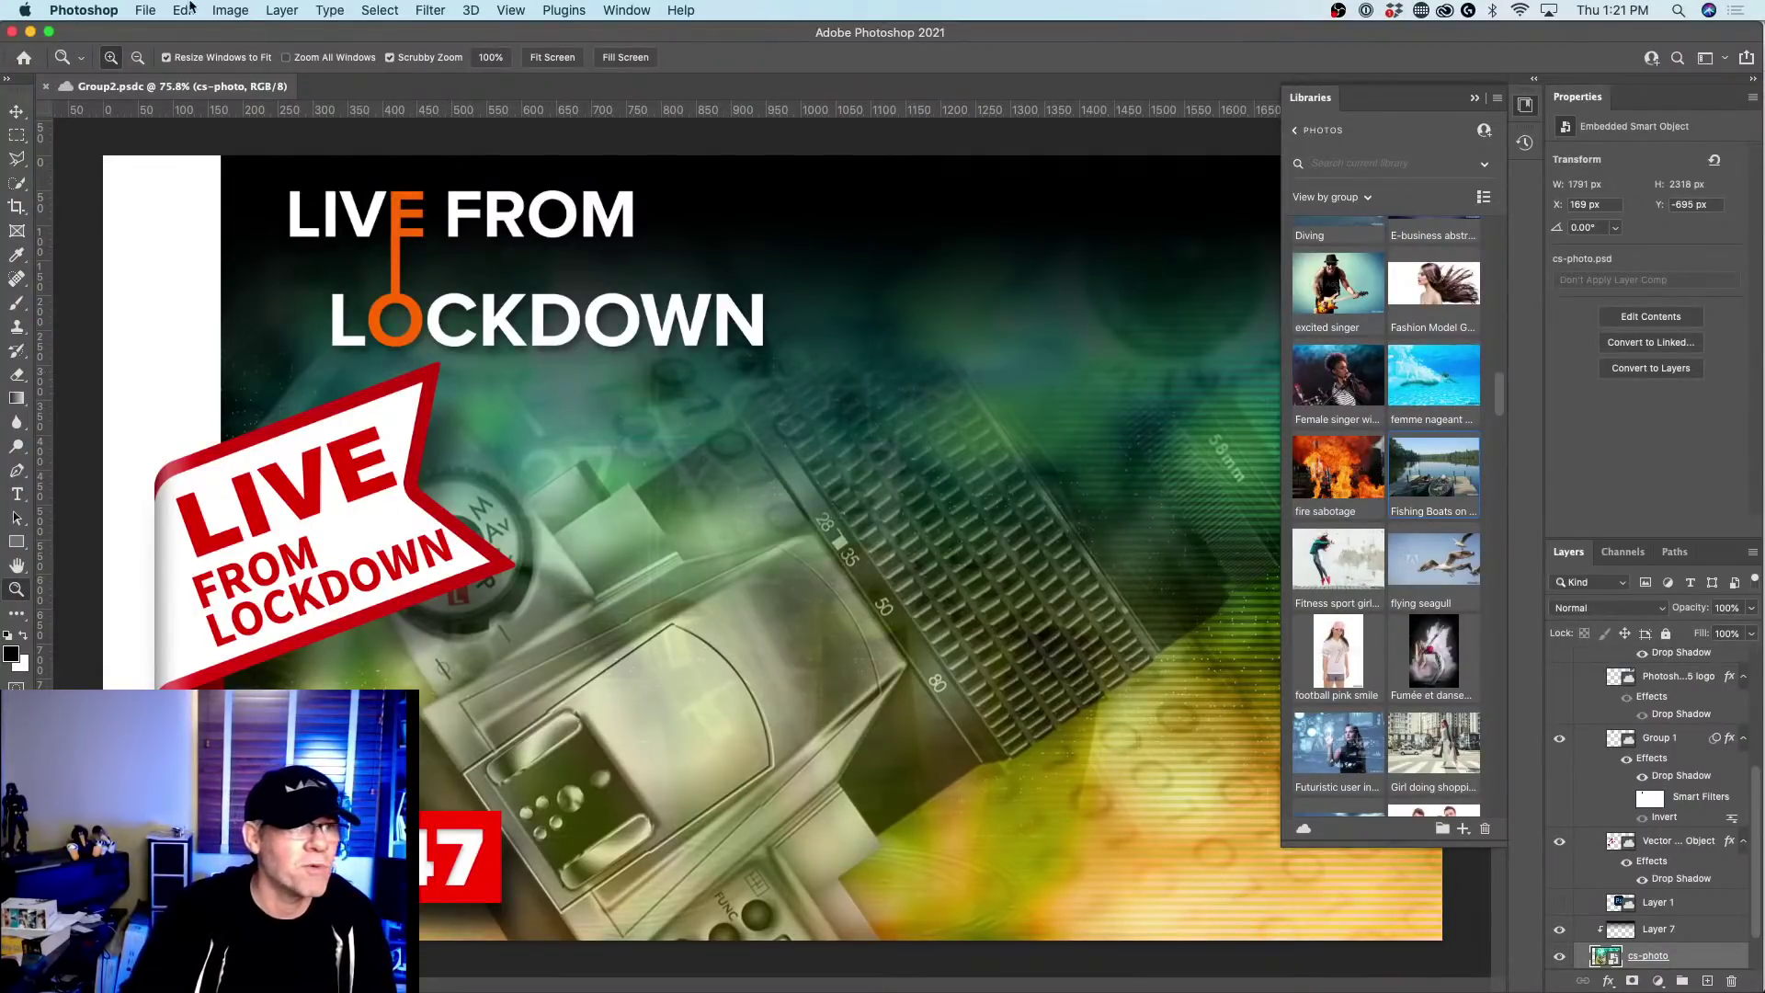
Create a new 1920 x 1080 px document at 300 pixels/inch with a white background.
{"action": "left_click", "coordinate": [145, 7]}
{"action": "left_click", "coordinate": [161, 33]}
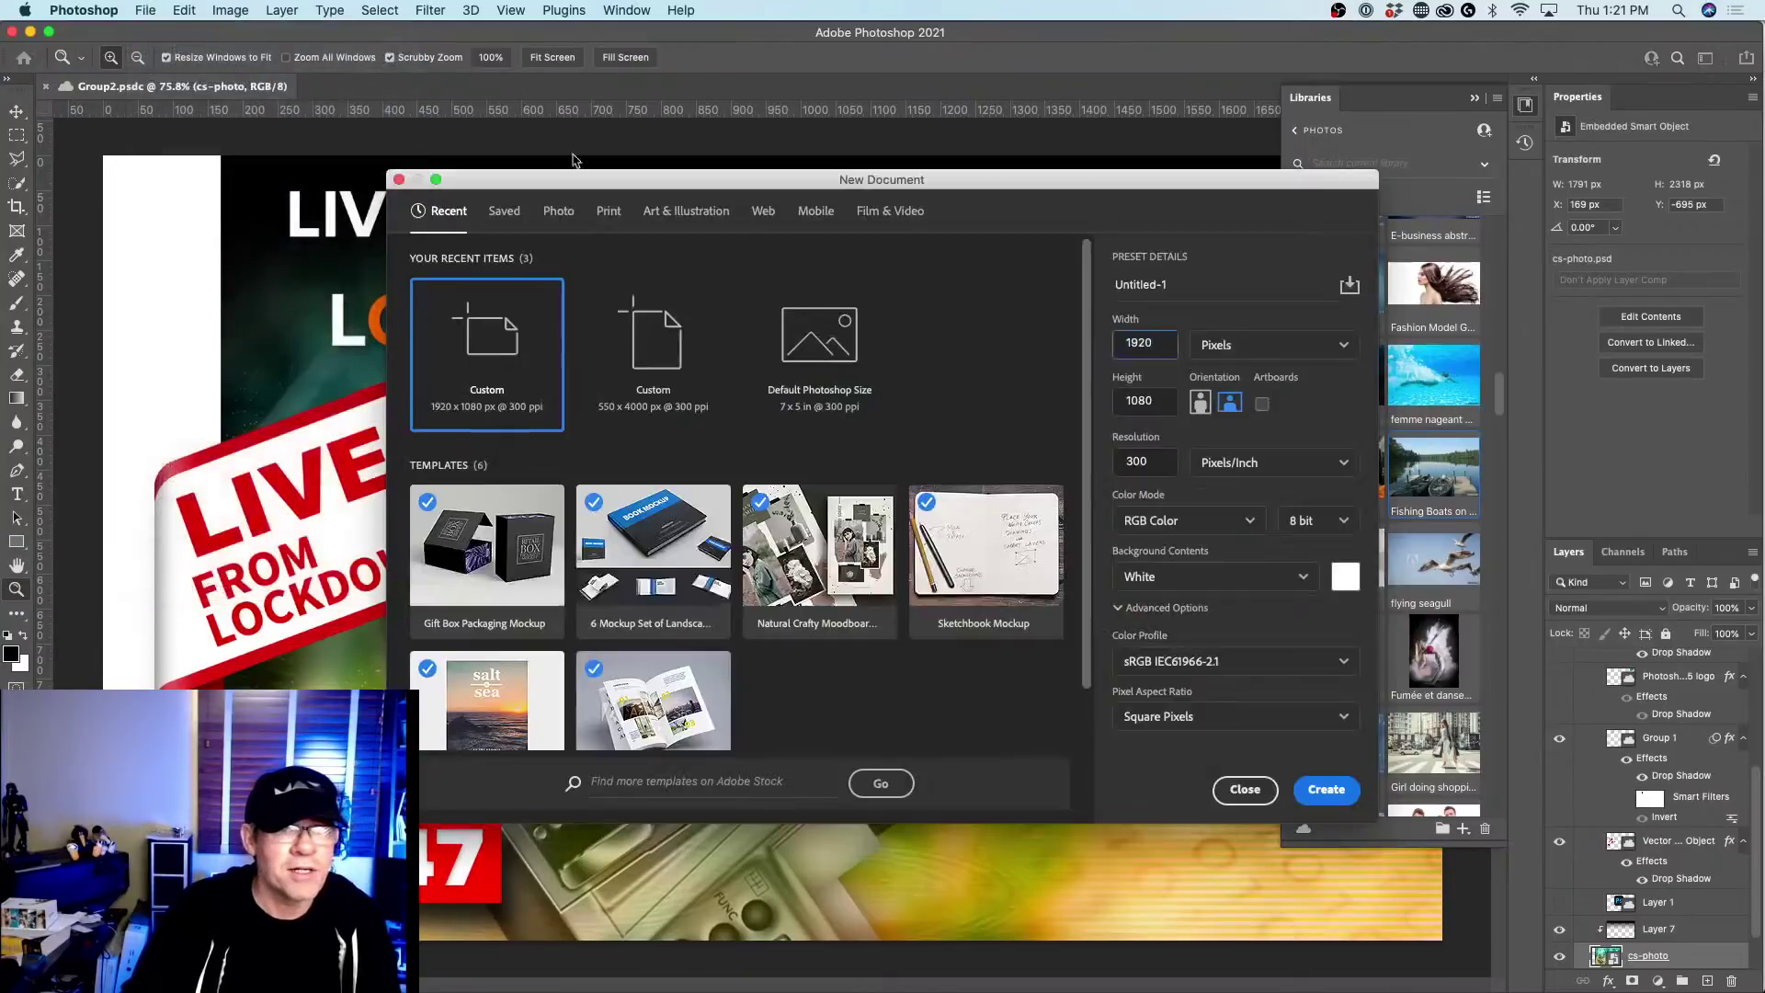
{"action": "left_click", "coordinate": [1326, 788]}
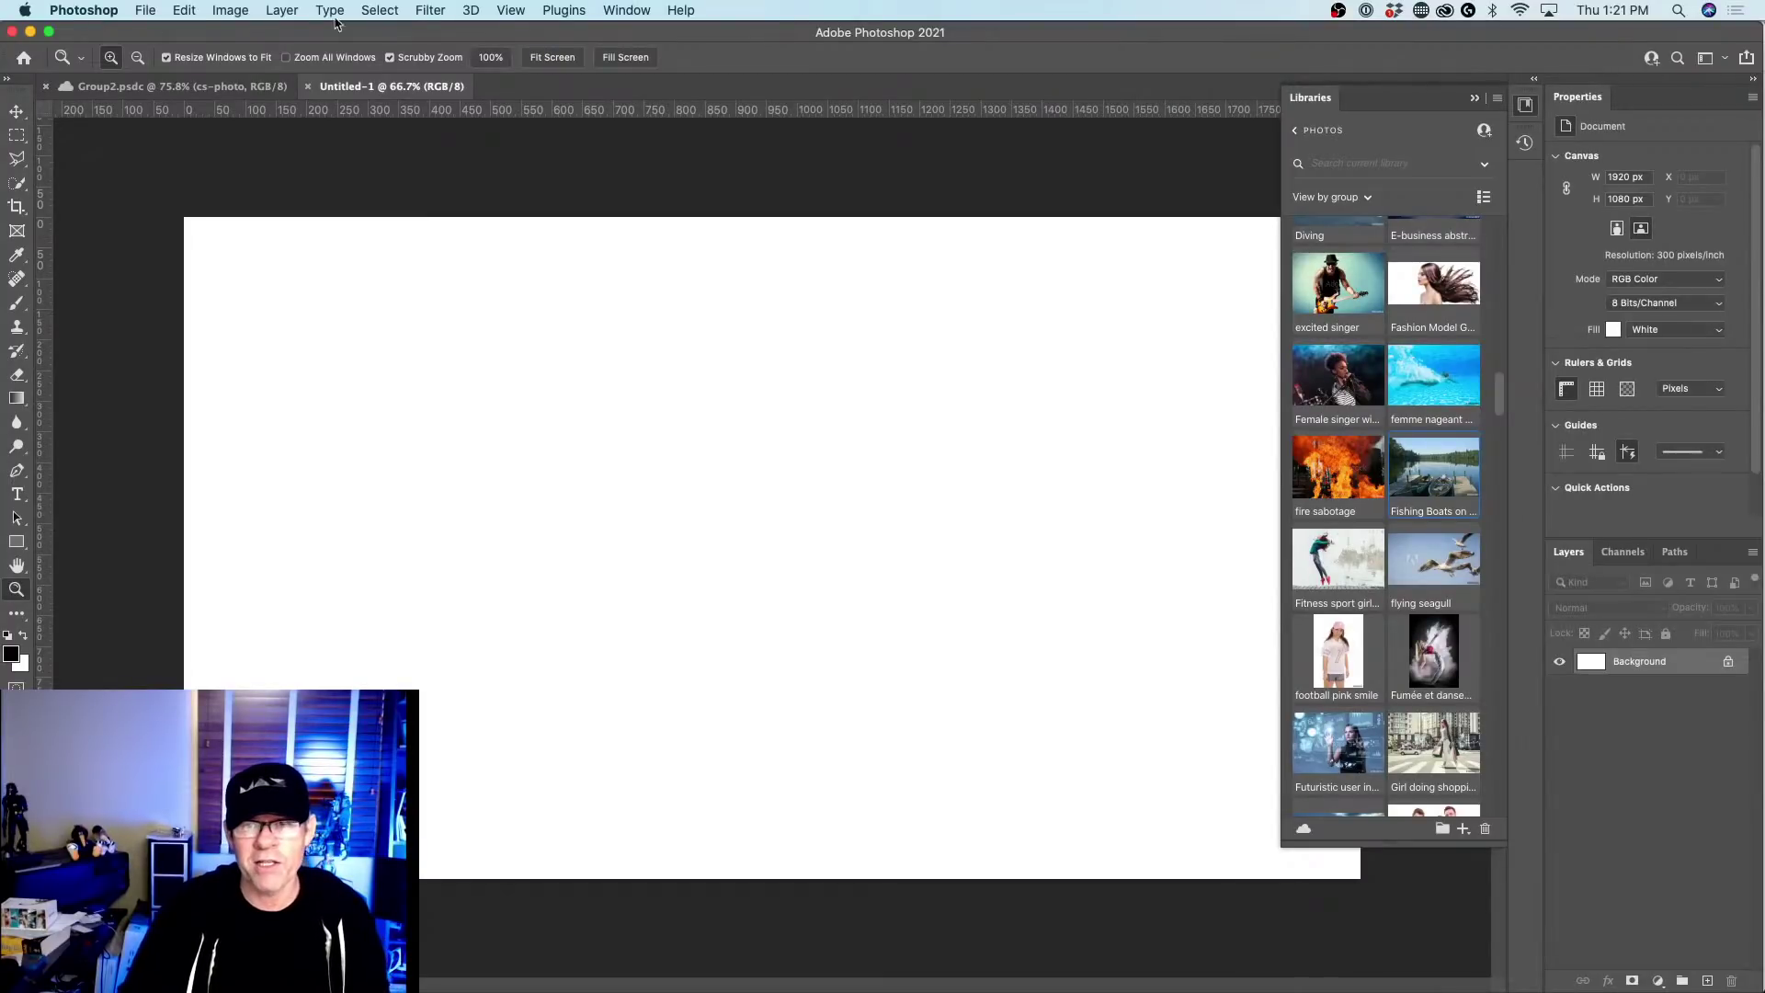
Open the details of the "excited singer" image in the photos library.
{"action": "right_click", "coordinate": [1348, 357]}
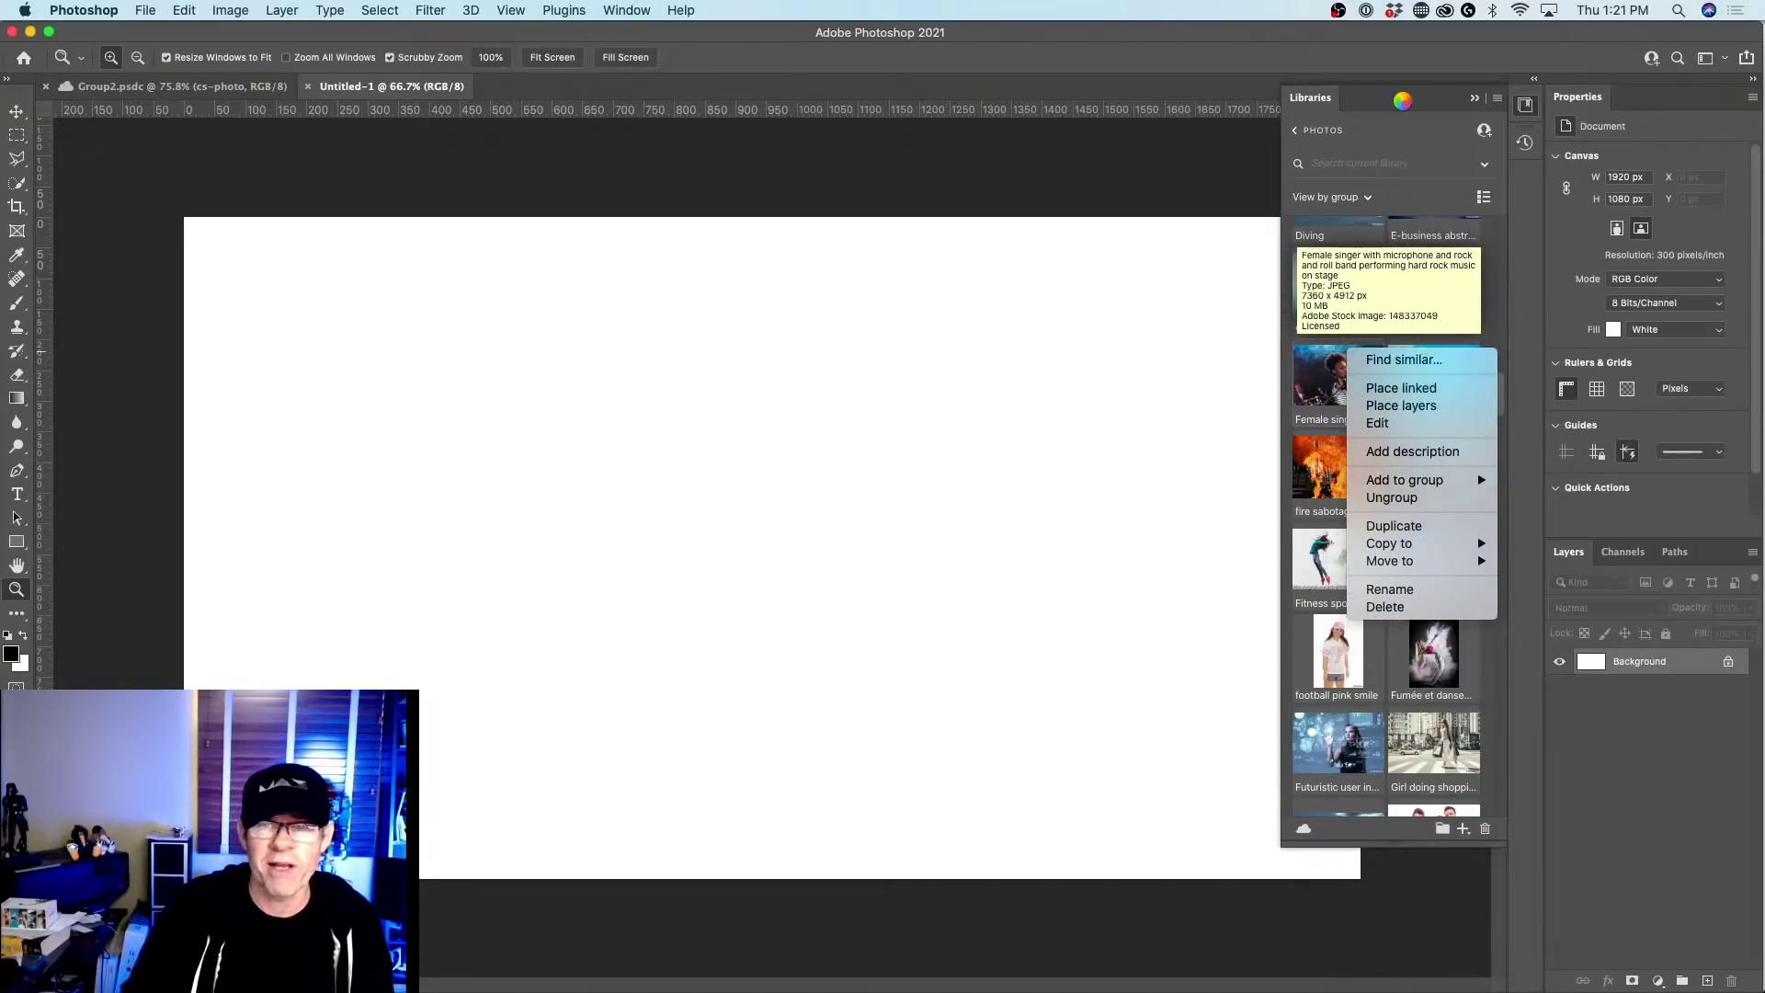
{"action": "left_click", "coordinate": [1409, 100]}
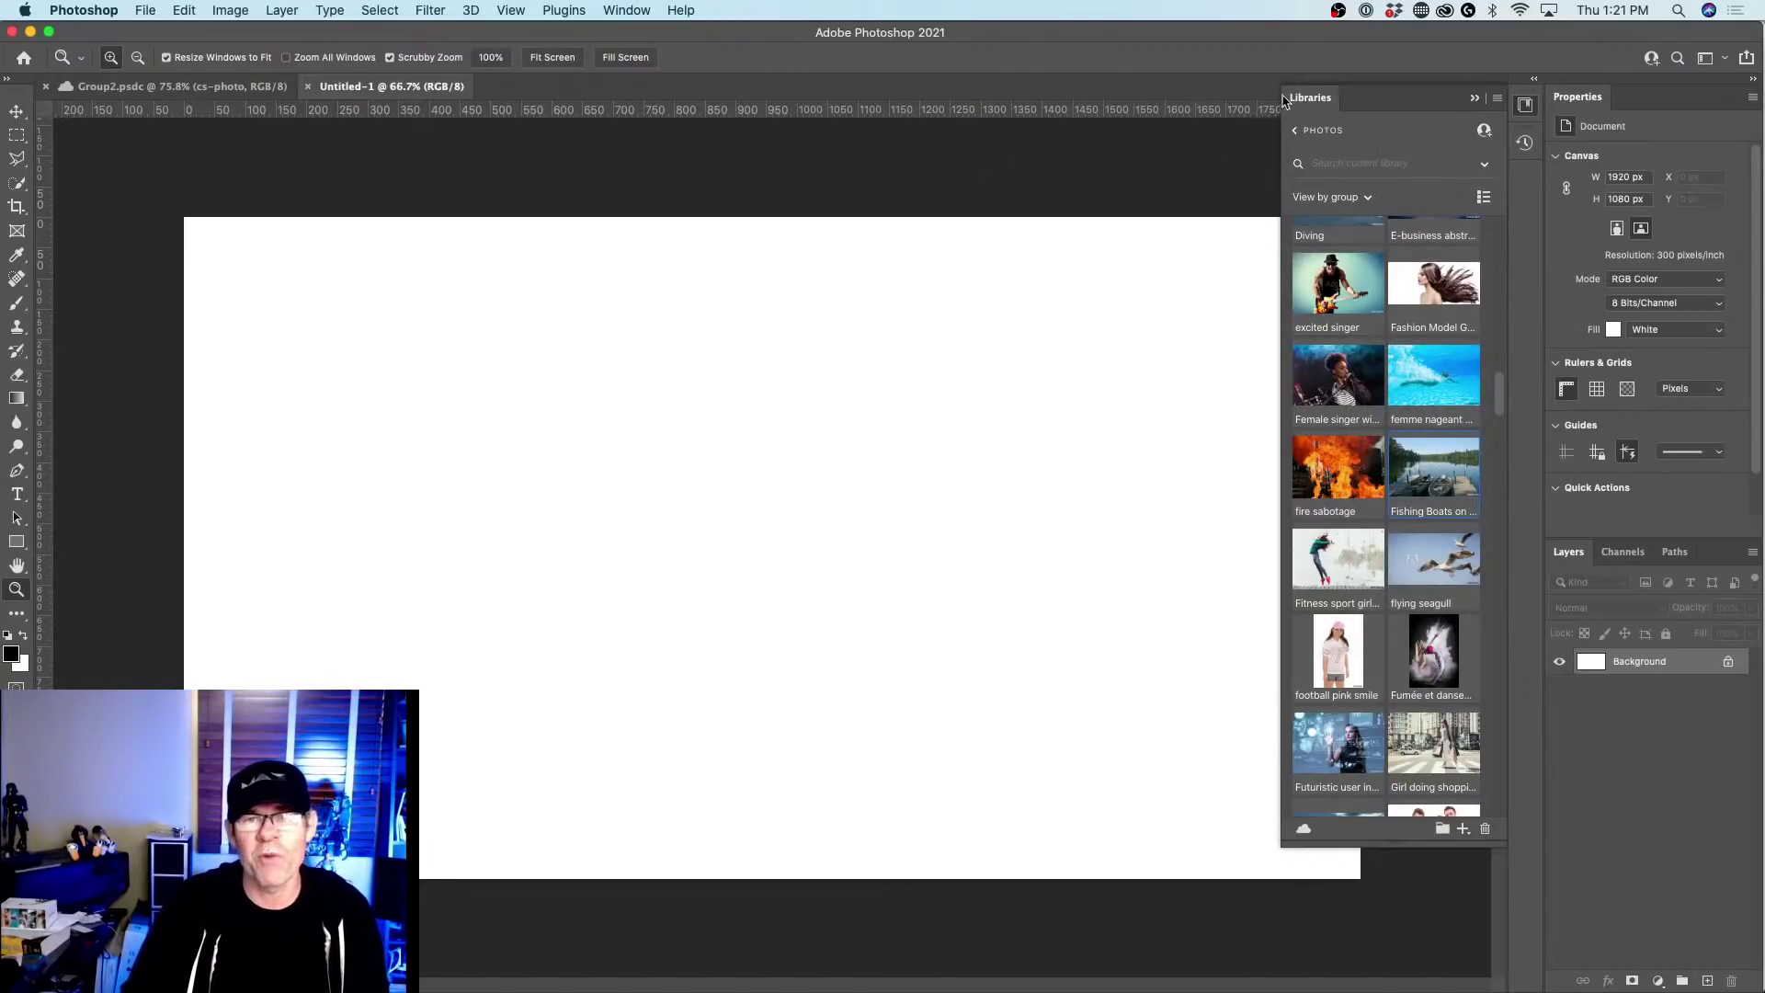
{"action": "double_click", "coordinate": [1321, 287]}
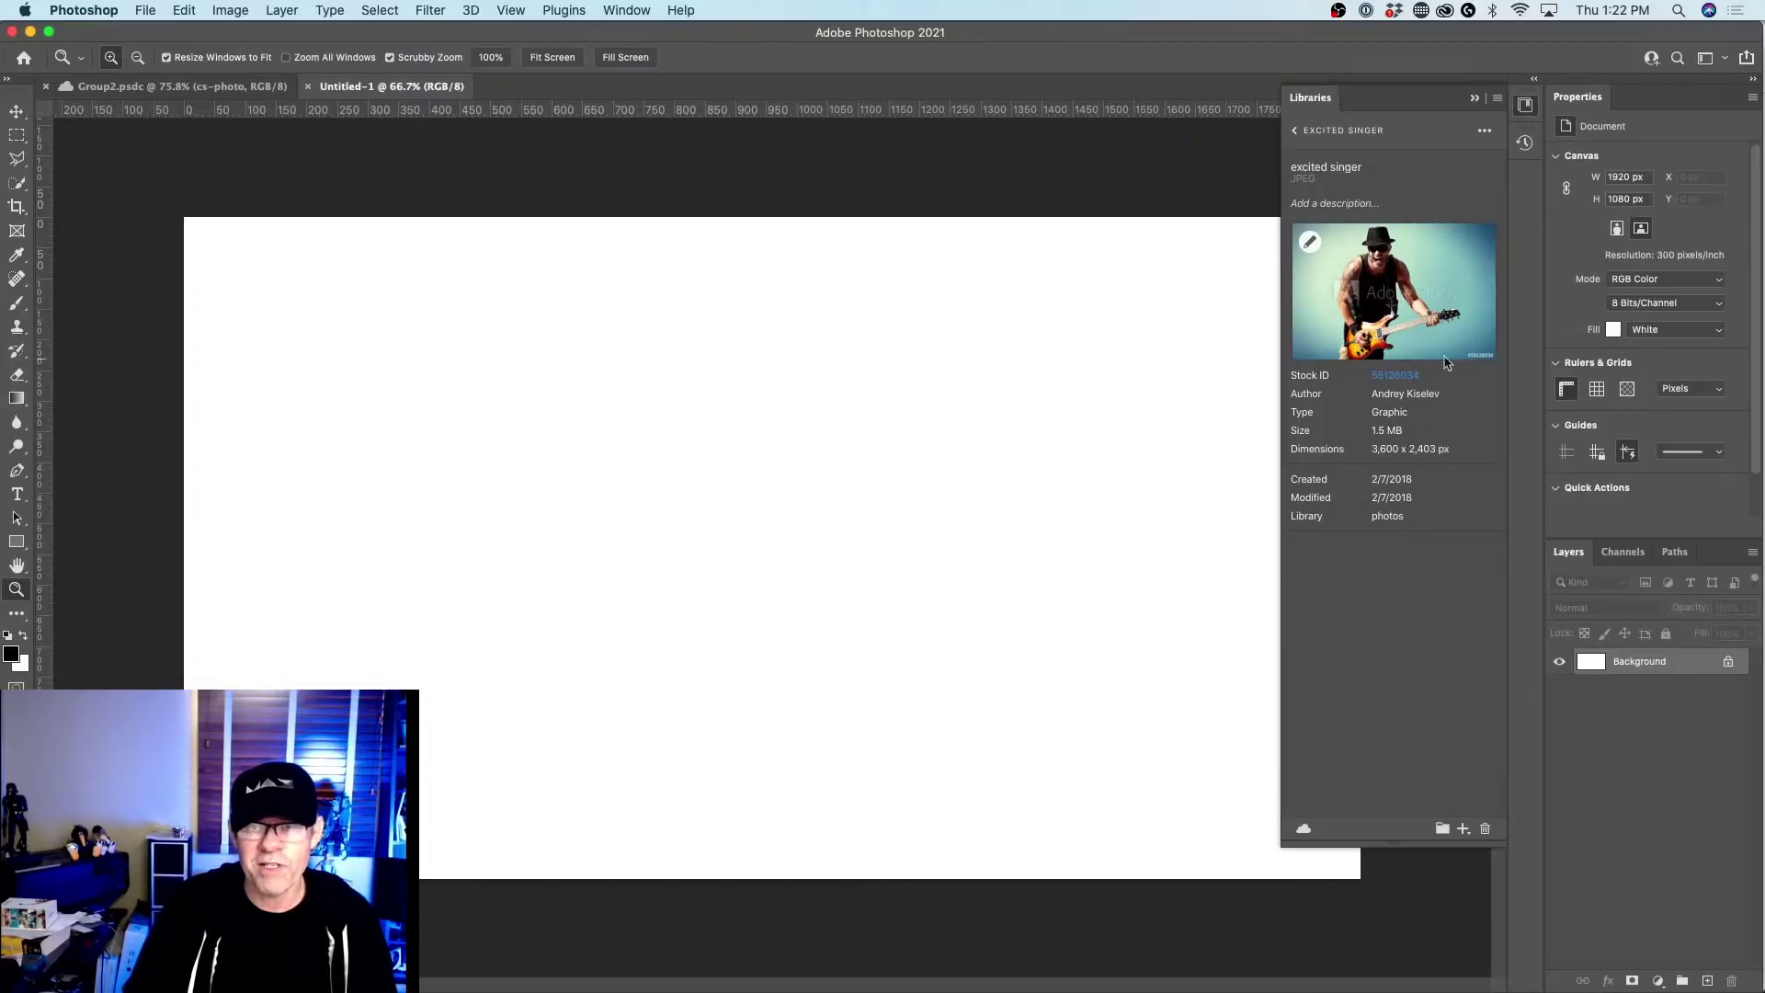
Open the "excited singer" image from the photos library for editing in its own document.
{"action": "left_click", "coordinate": [1296, 131]}
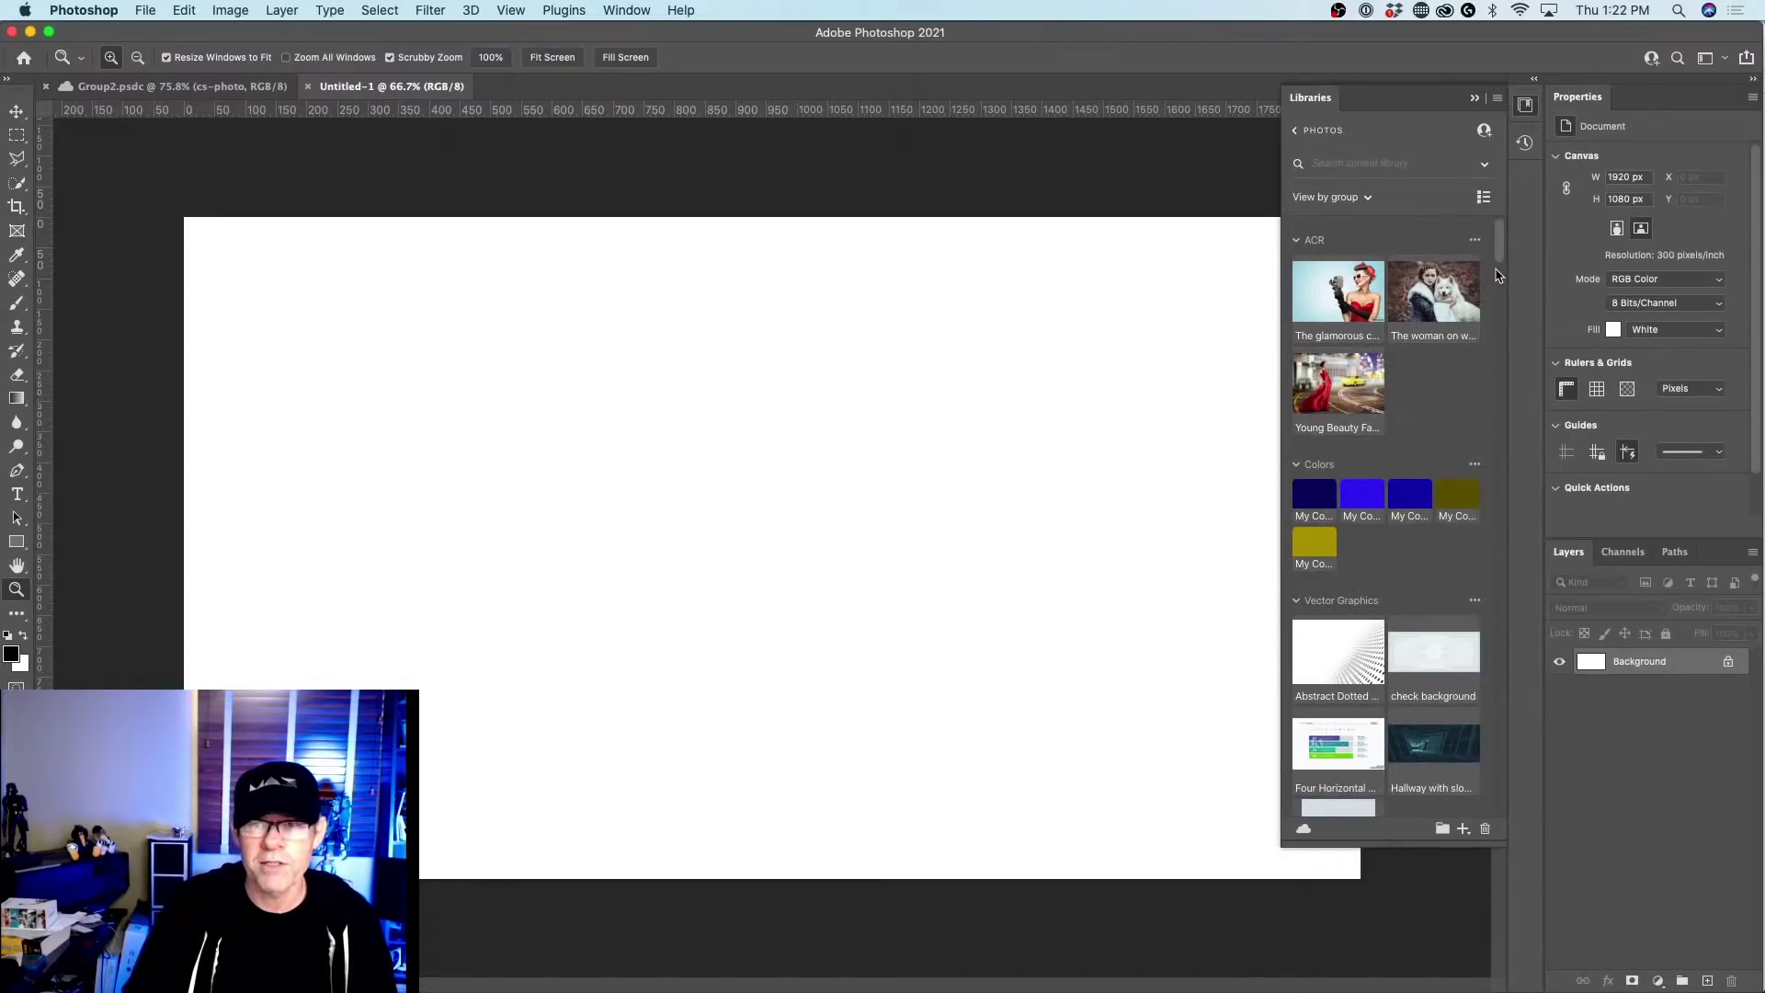
{"action": "left_click_drag", "start_coordinate": [1504, 242], "coordinate": [1499, 396]}
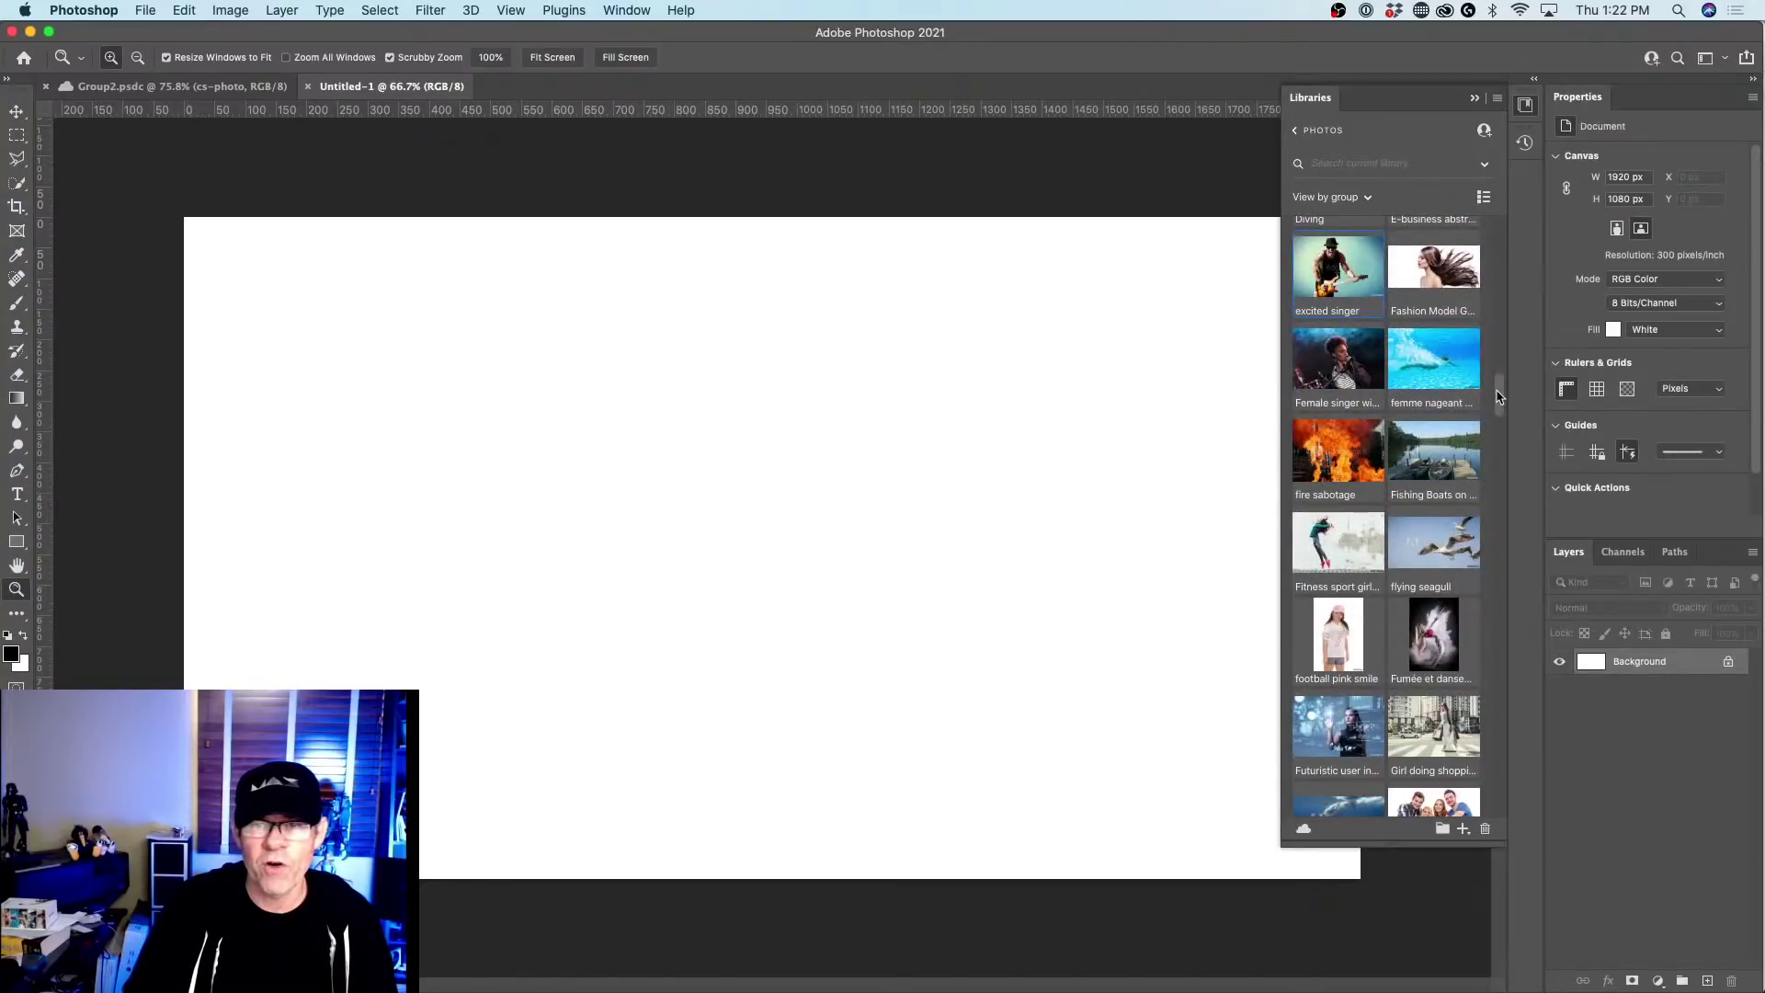
{"action": "right_click", "coordinate": [1346, 272]}
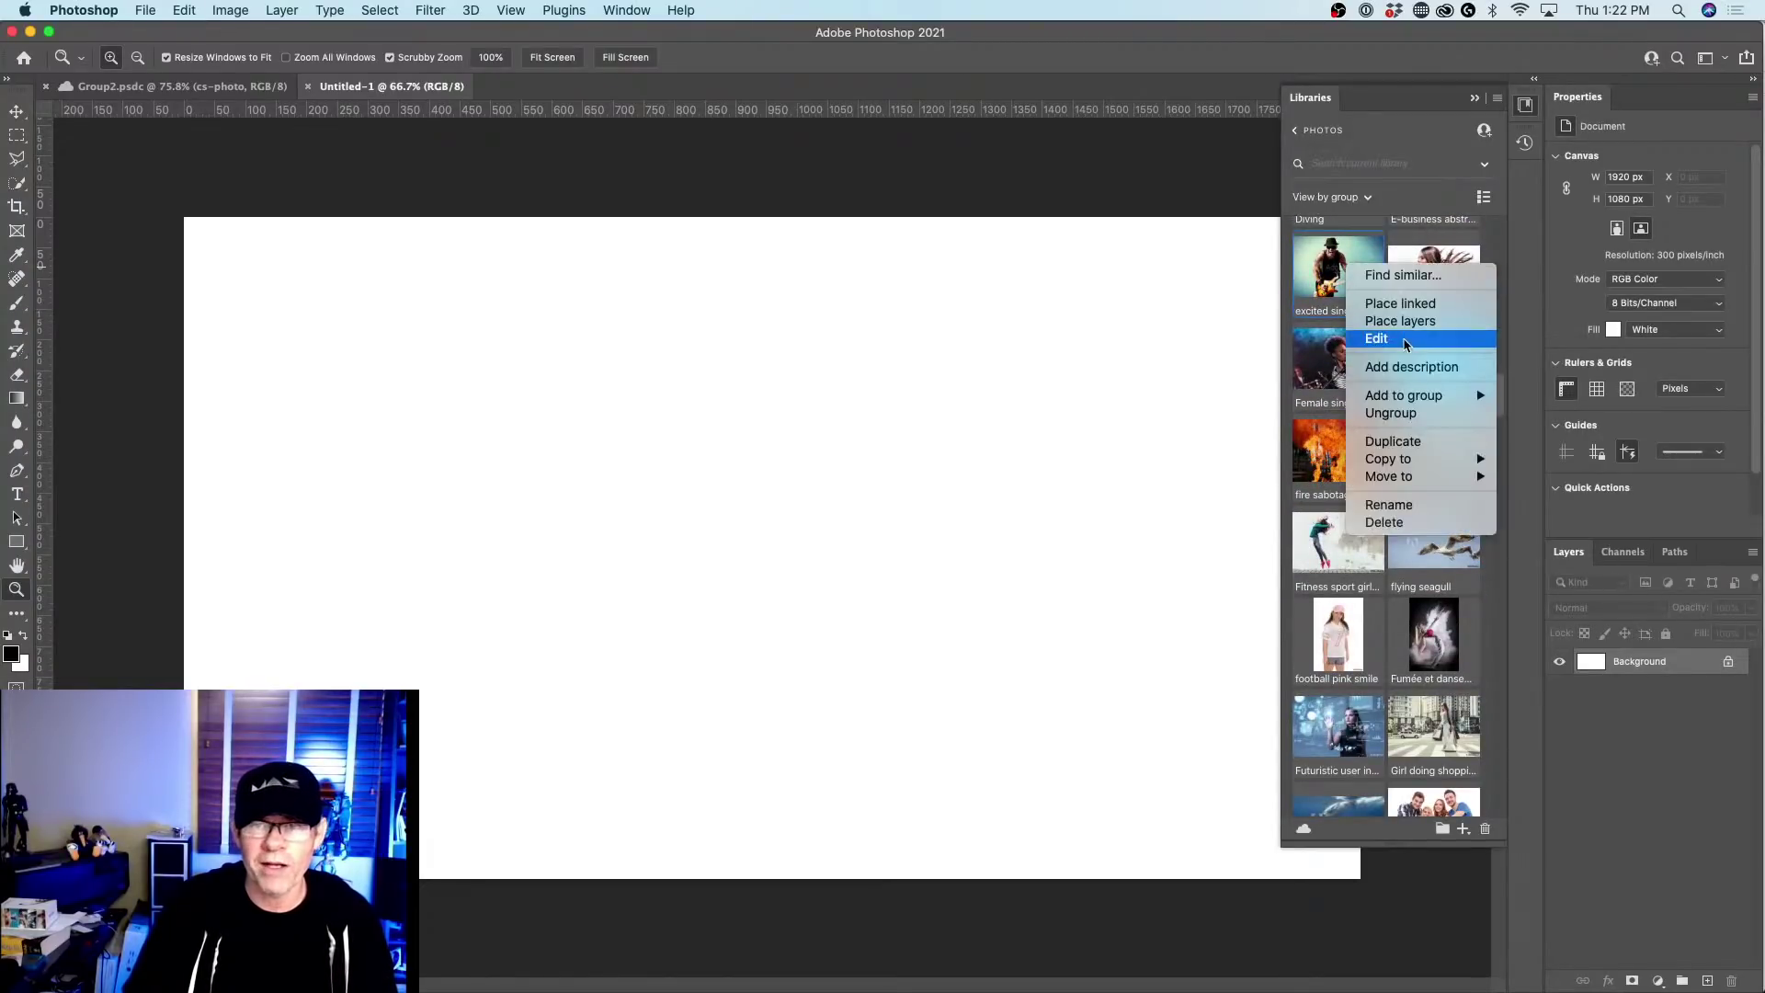
{"action": "left_click", "coordinate": [1379, 338]}
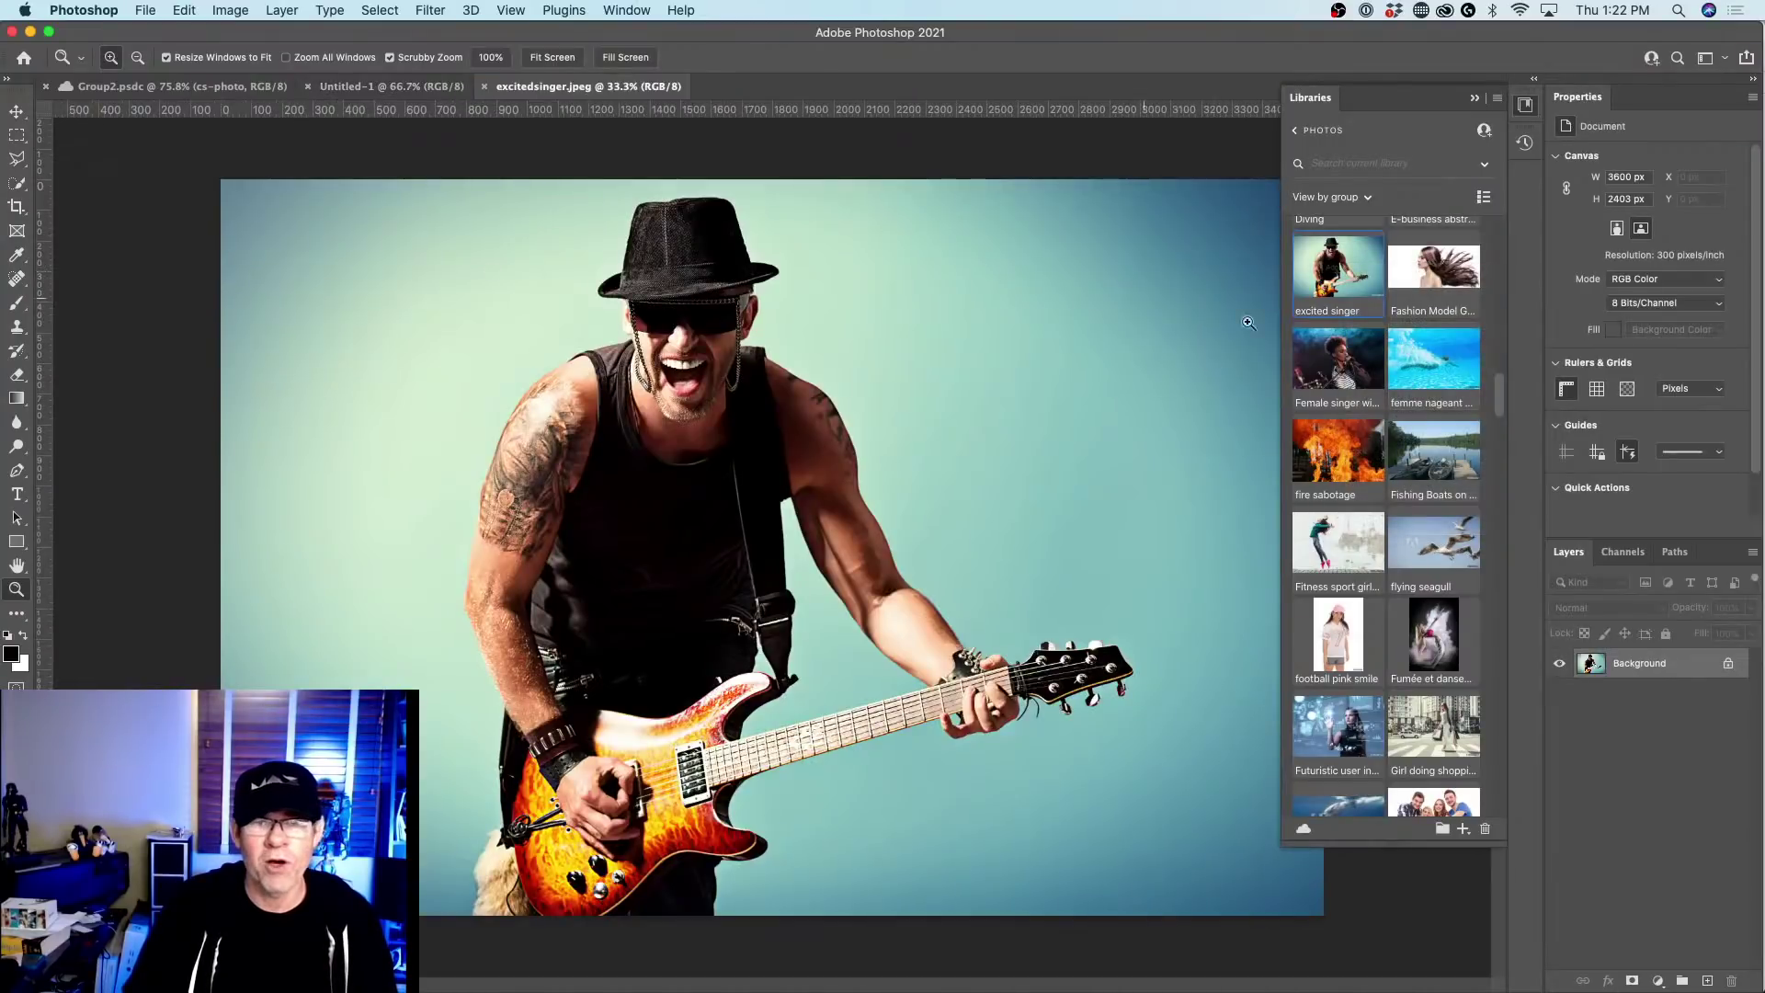
{"action": "mouse_move", "coordinate": [1347, 272]}
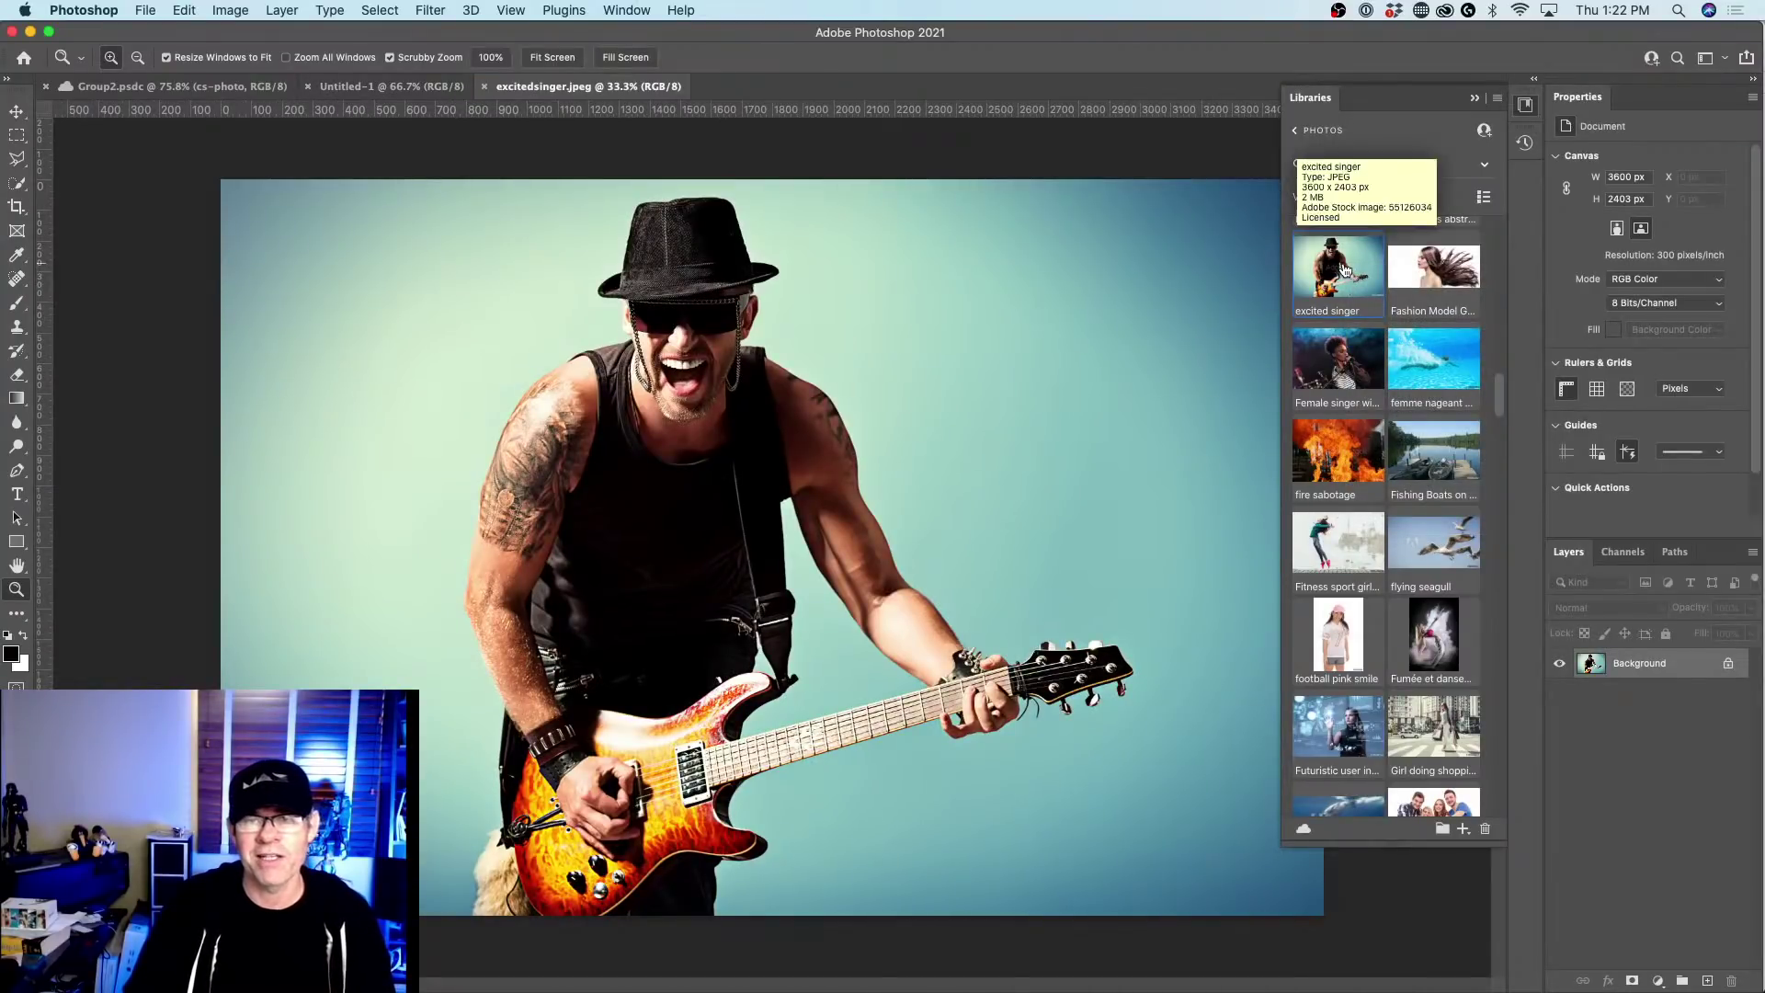
{"action": "right_click", "coordinate": [1344, 268]}
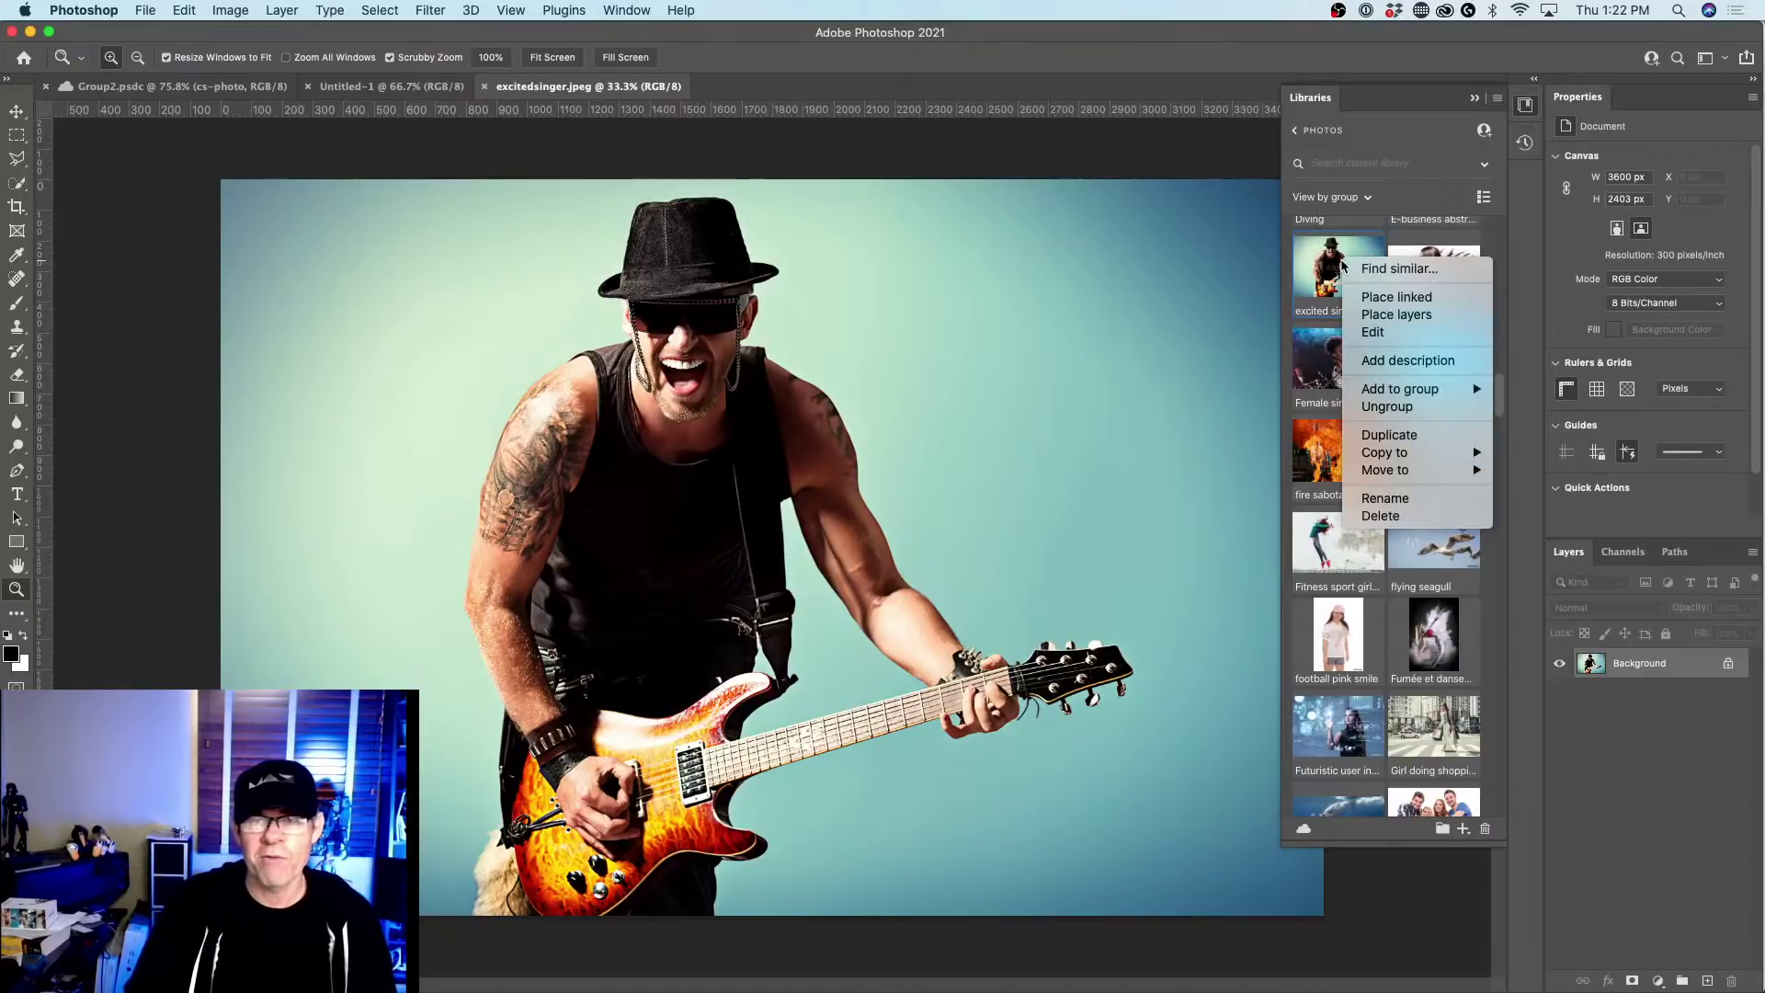
{"action": "left_click", "coordinate": [1392, 332]}
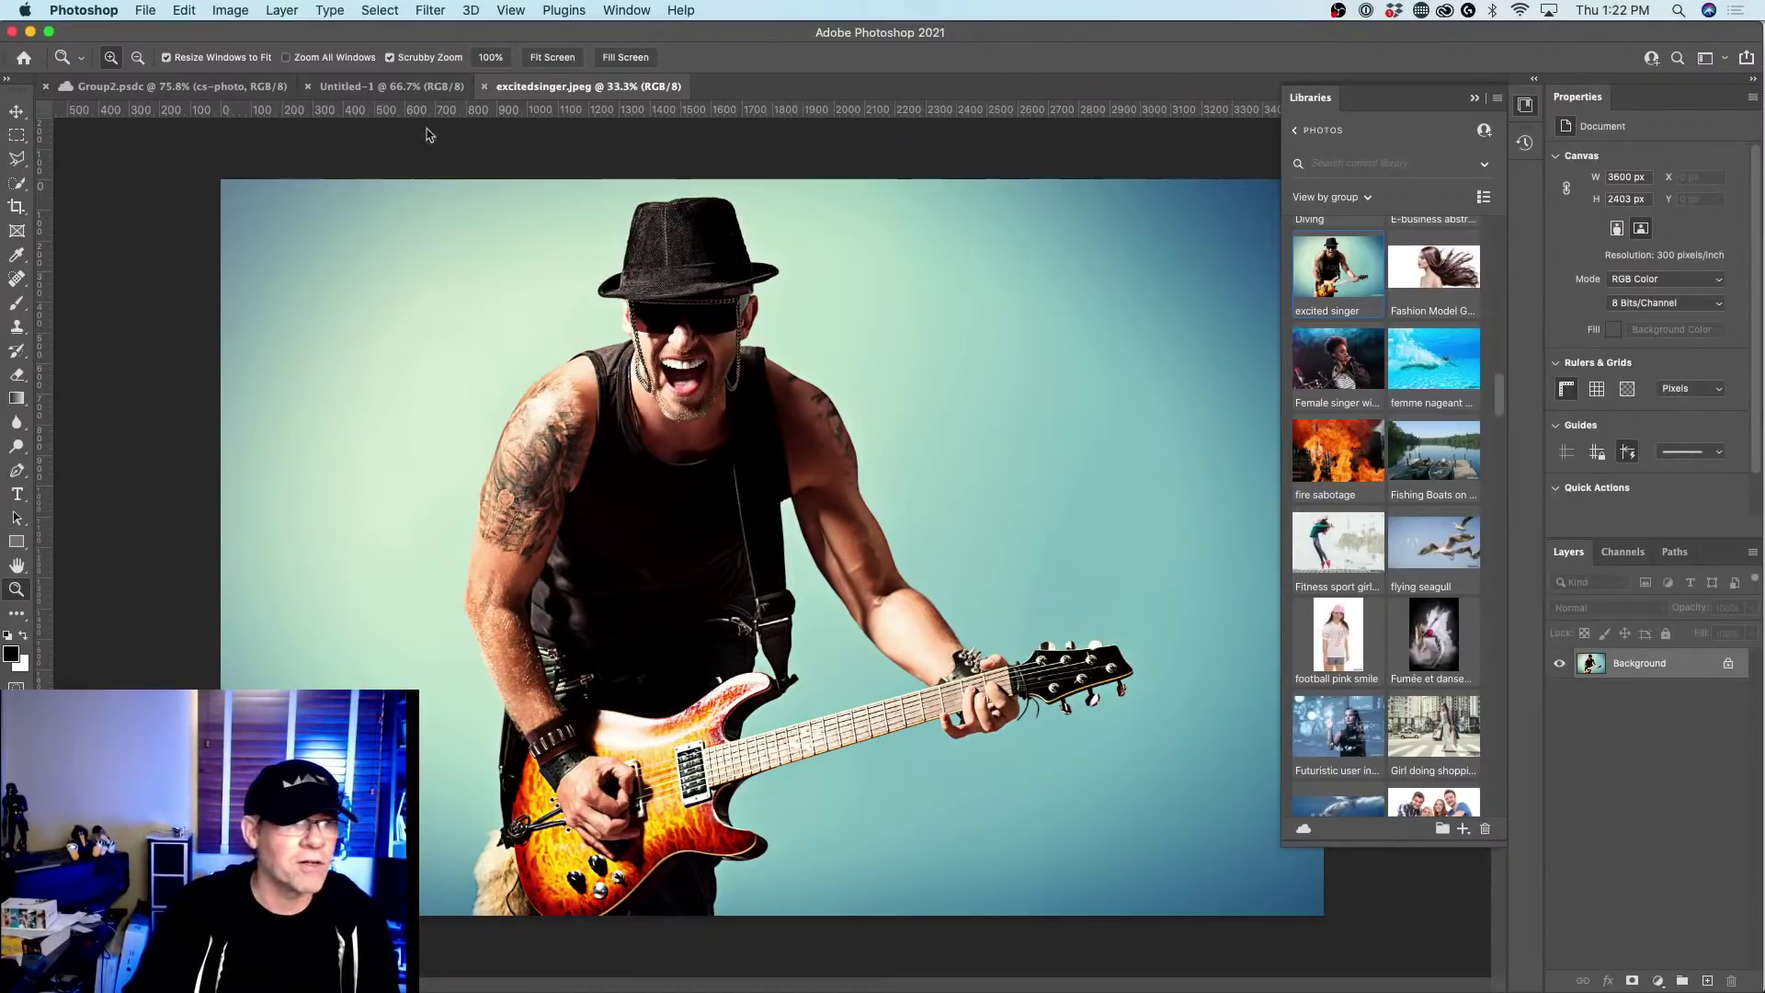
Draw a white-filled rectangle about 1524 x 1154 px over the singer's torso with the Rectangle tool in Shape mode.
{"action": "left_click", "coordinate": [17, 111]}
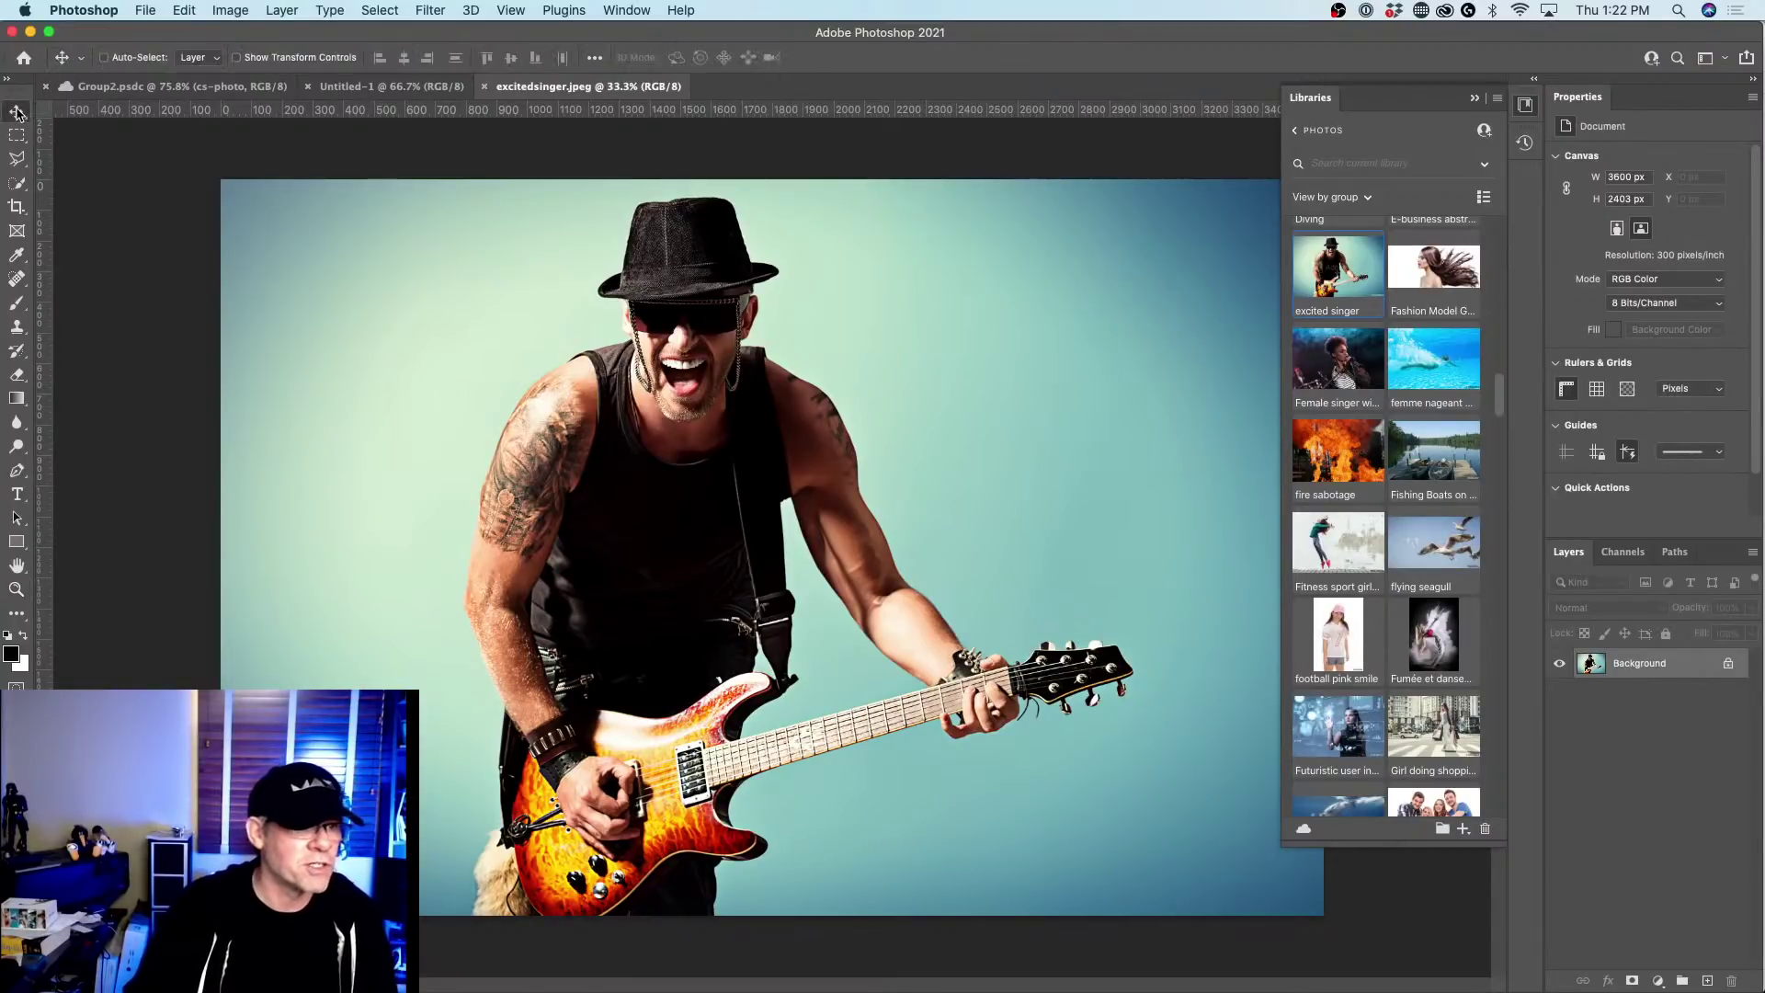
{"action": "left_click", "coordinate": [16, 544]}
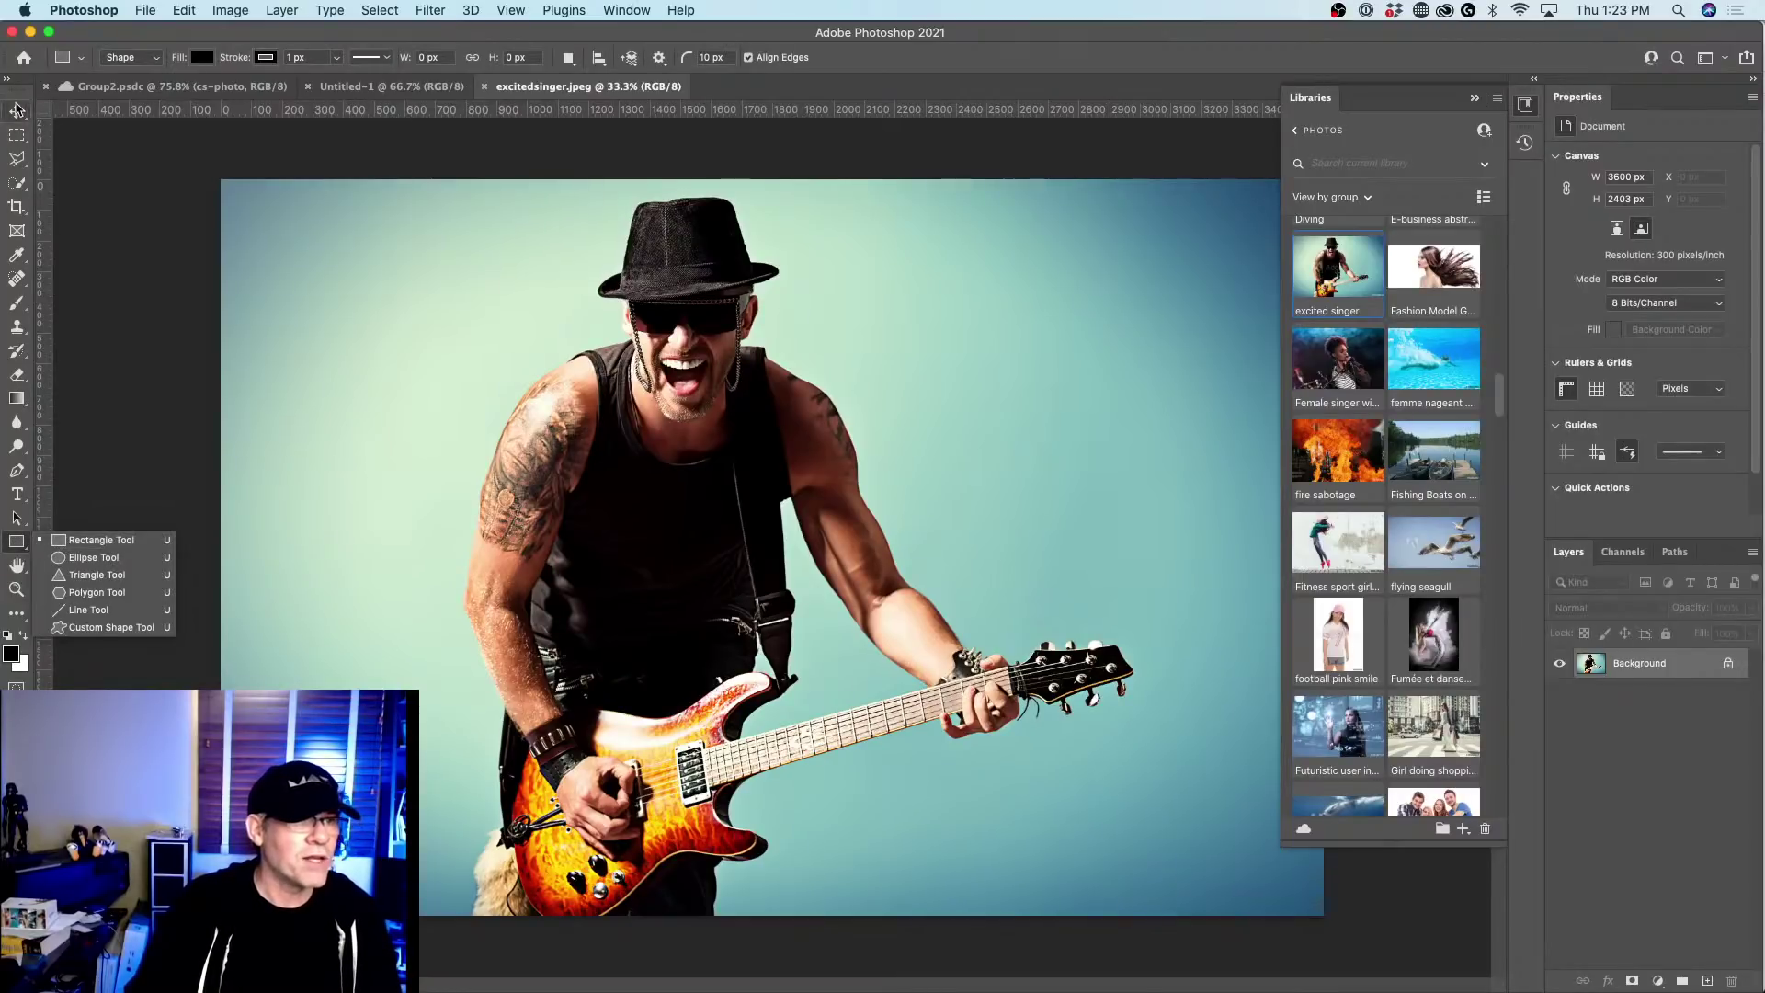
{"action": "left_click", "coordinate": [103, 541]}
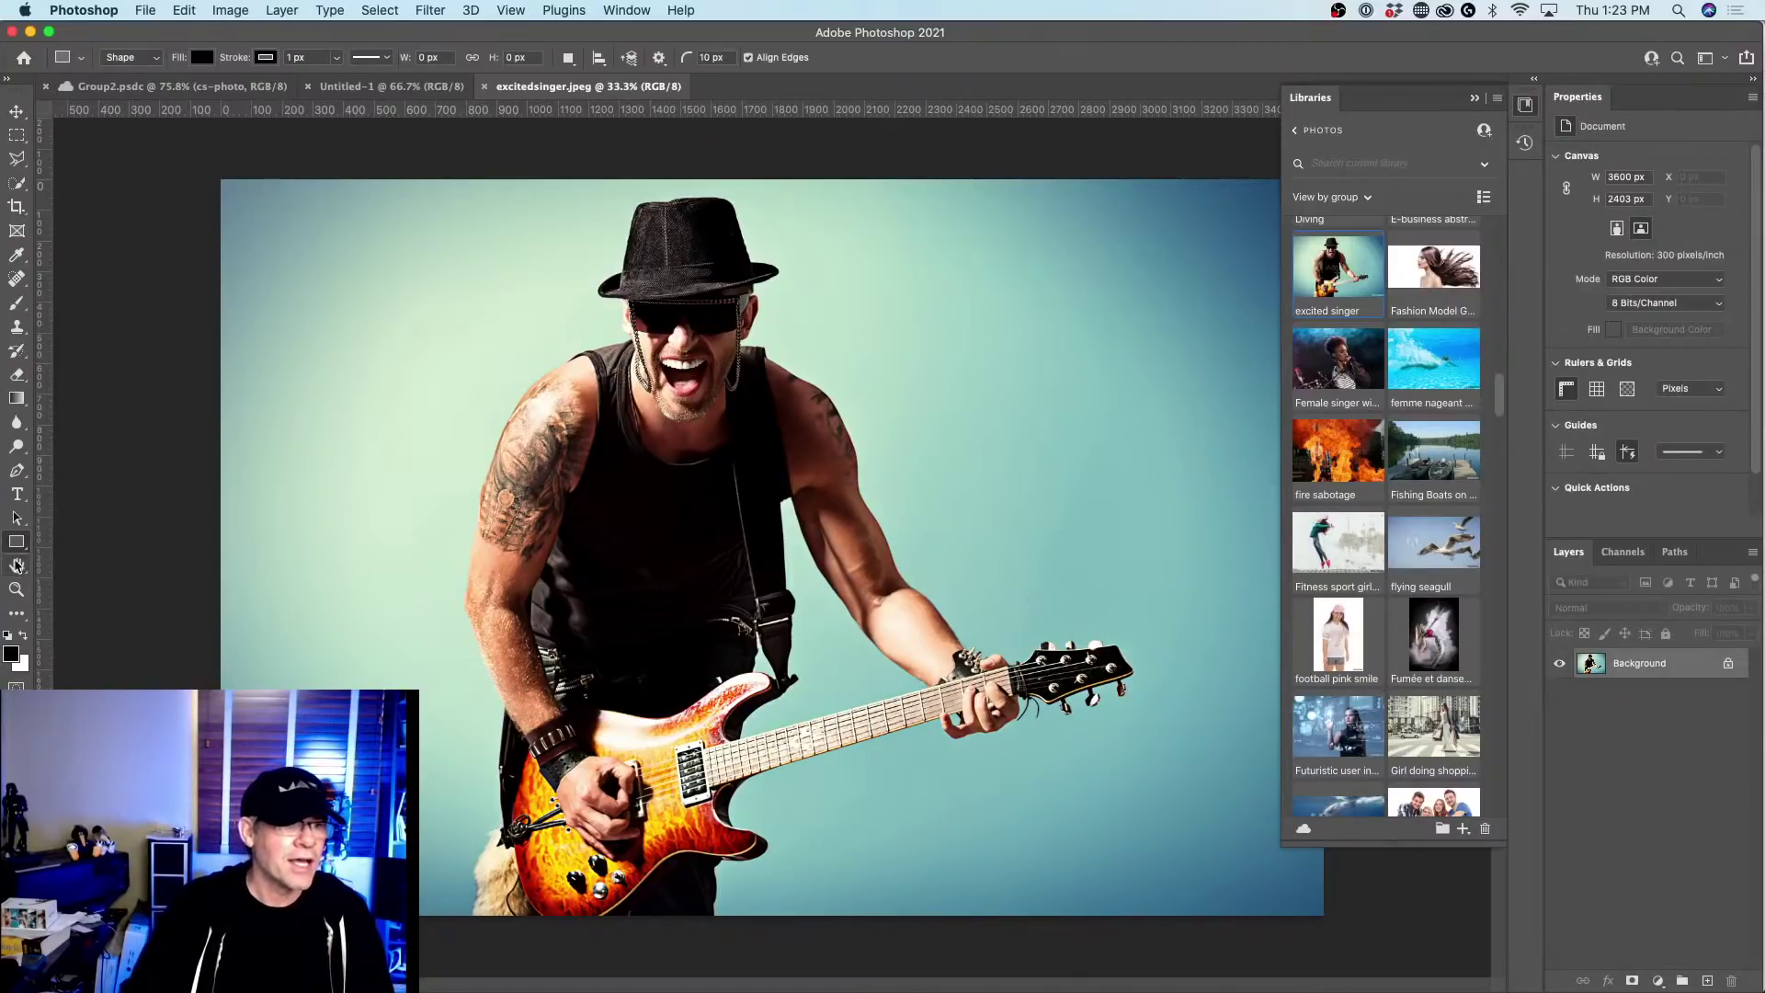
{"action": "left_click", "coordinate": [23, 641]}
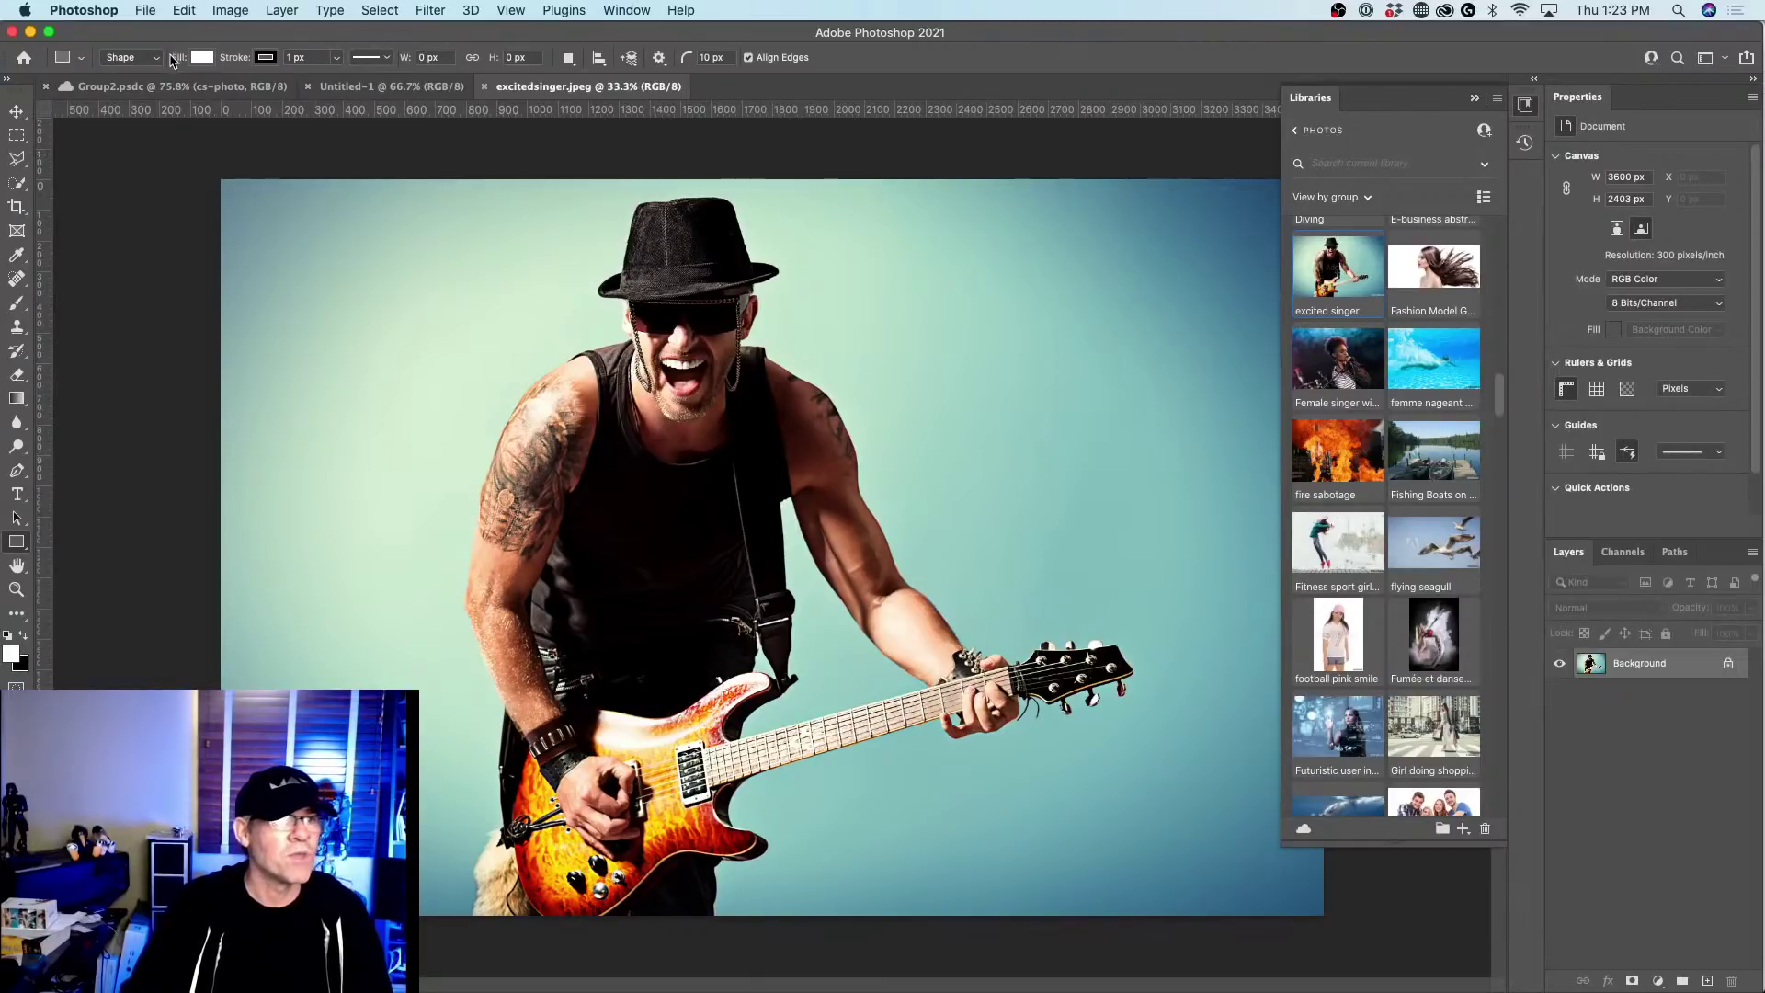
{"action": "left_click", "coordinate": [128, 57]}
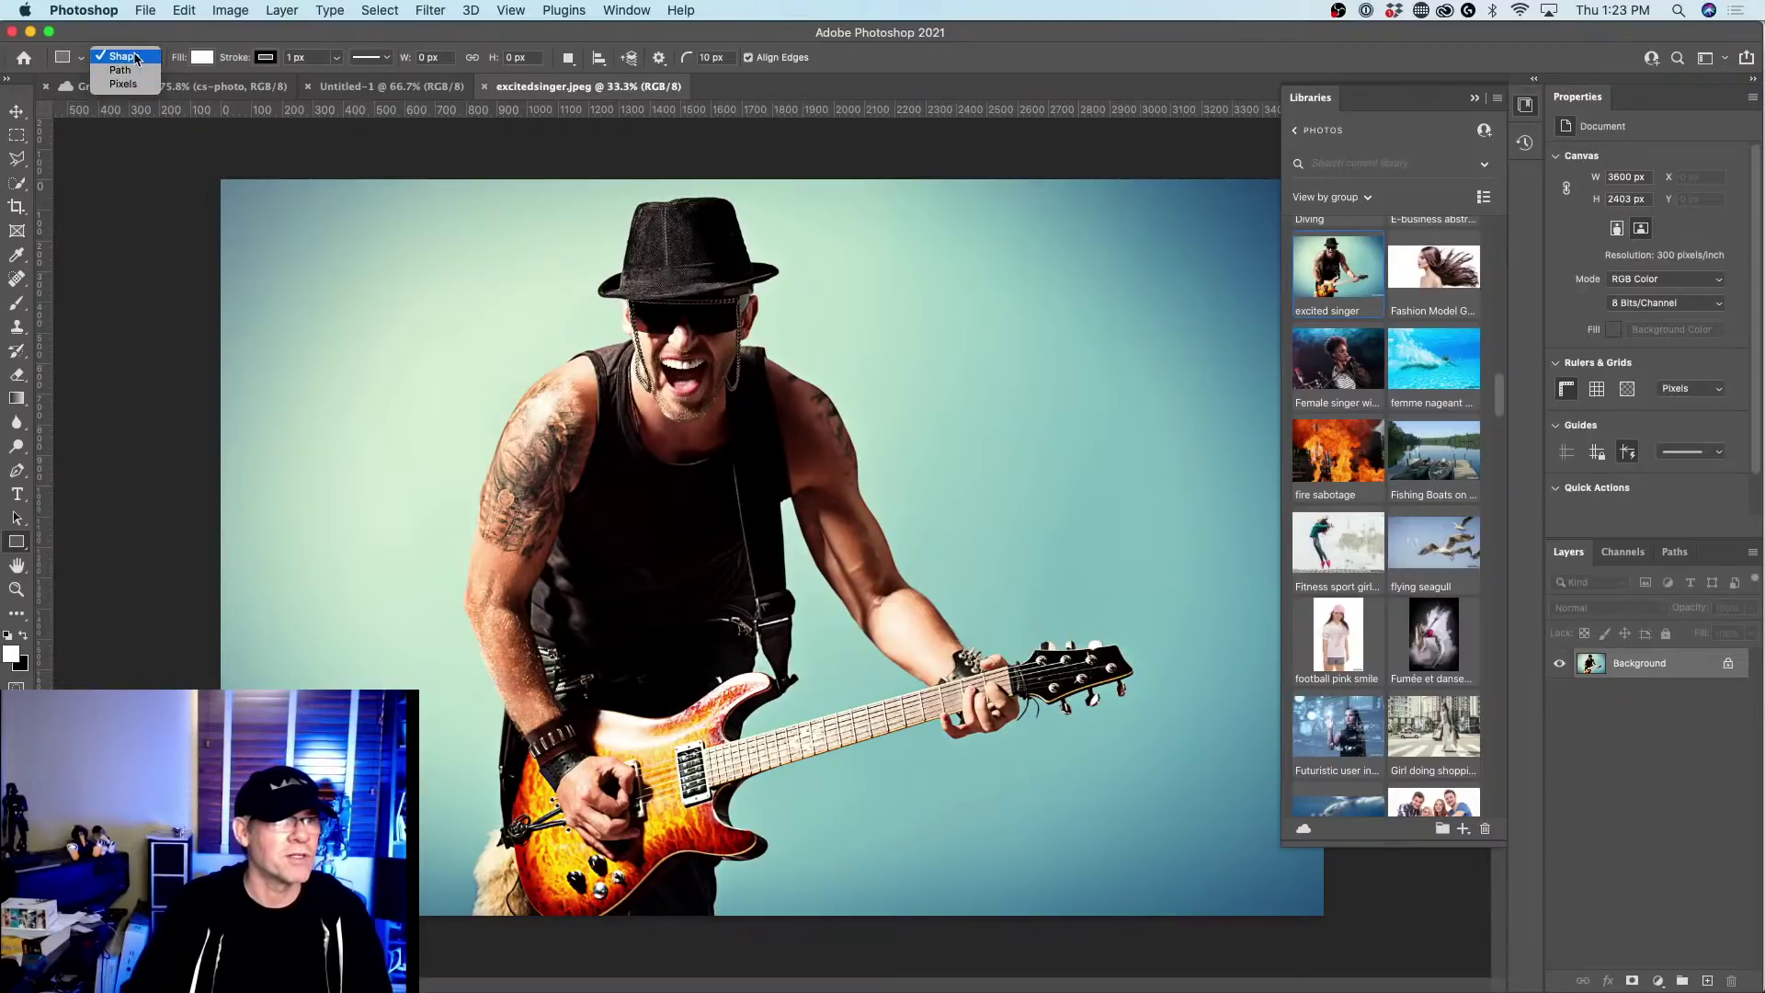
{"action": "left_click", "coordinate": [135, 57]}
{"action": "left_click", "coordinate": [129, 57]}
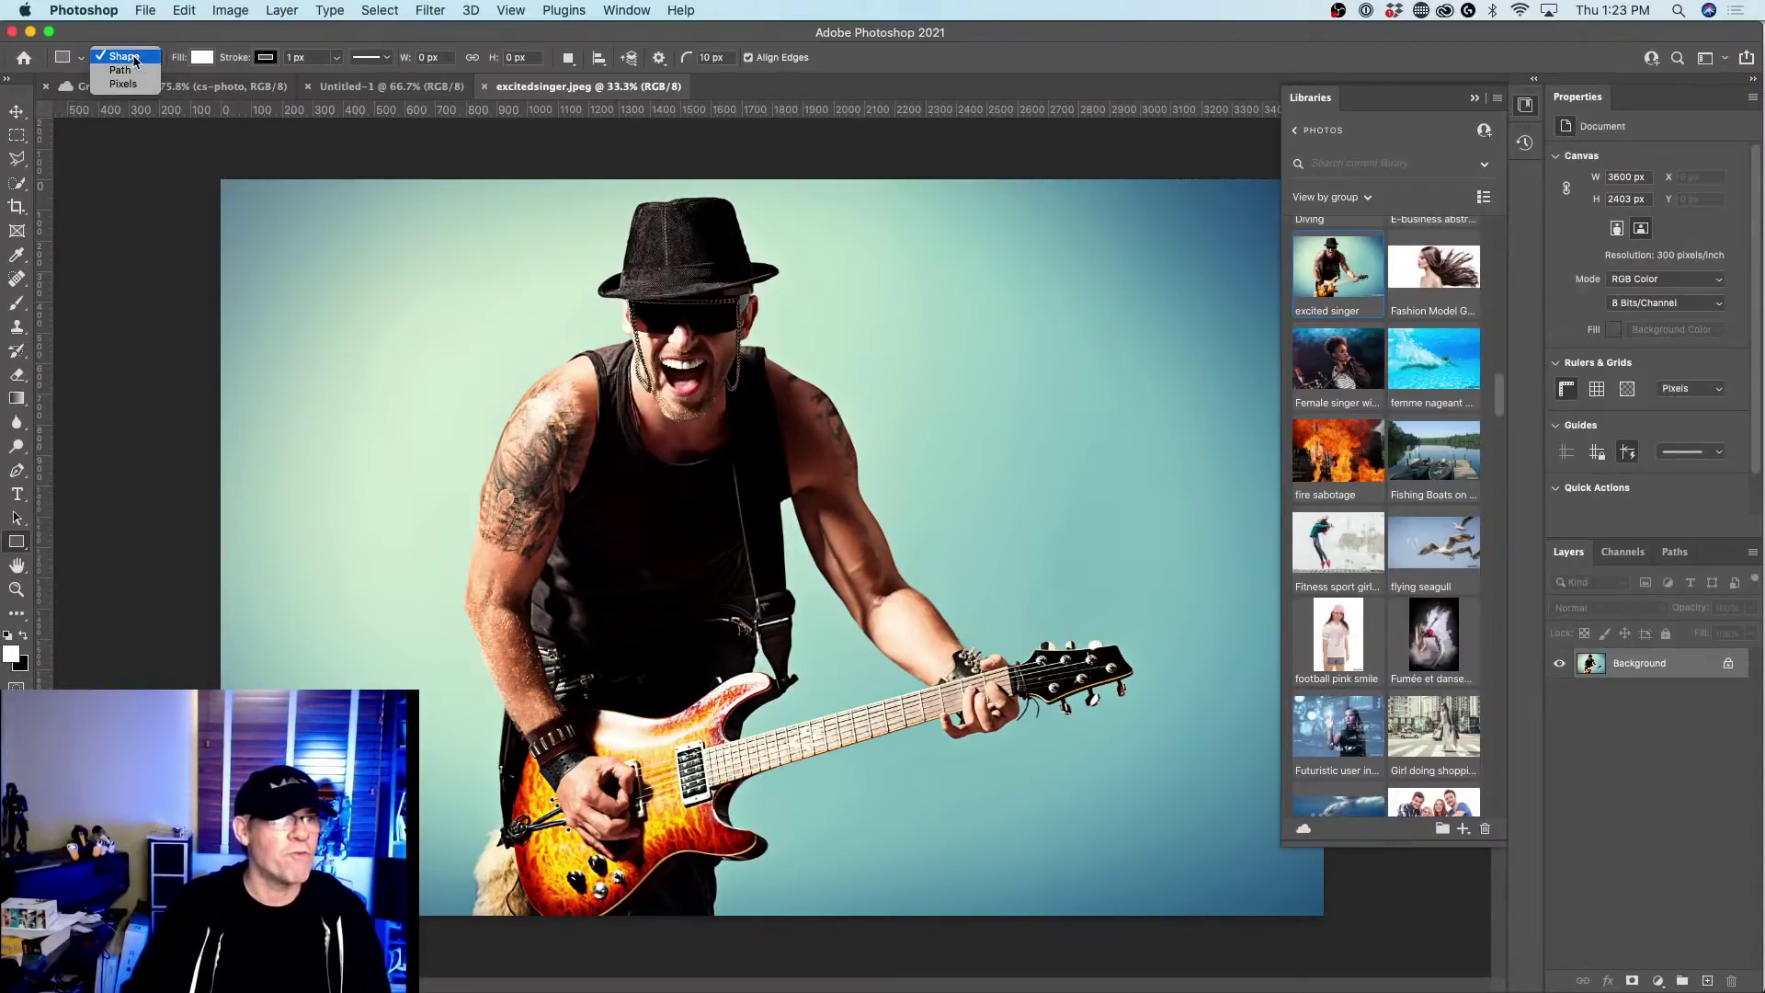
{"action": "left_click", "coordinate": [128, 84]}
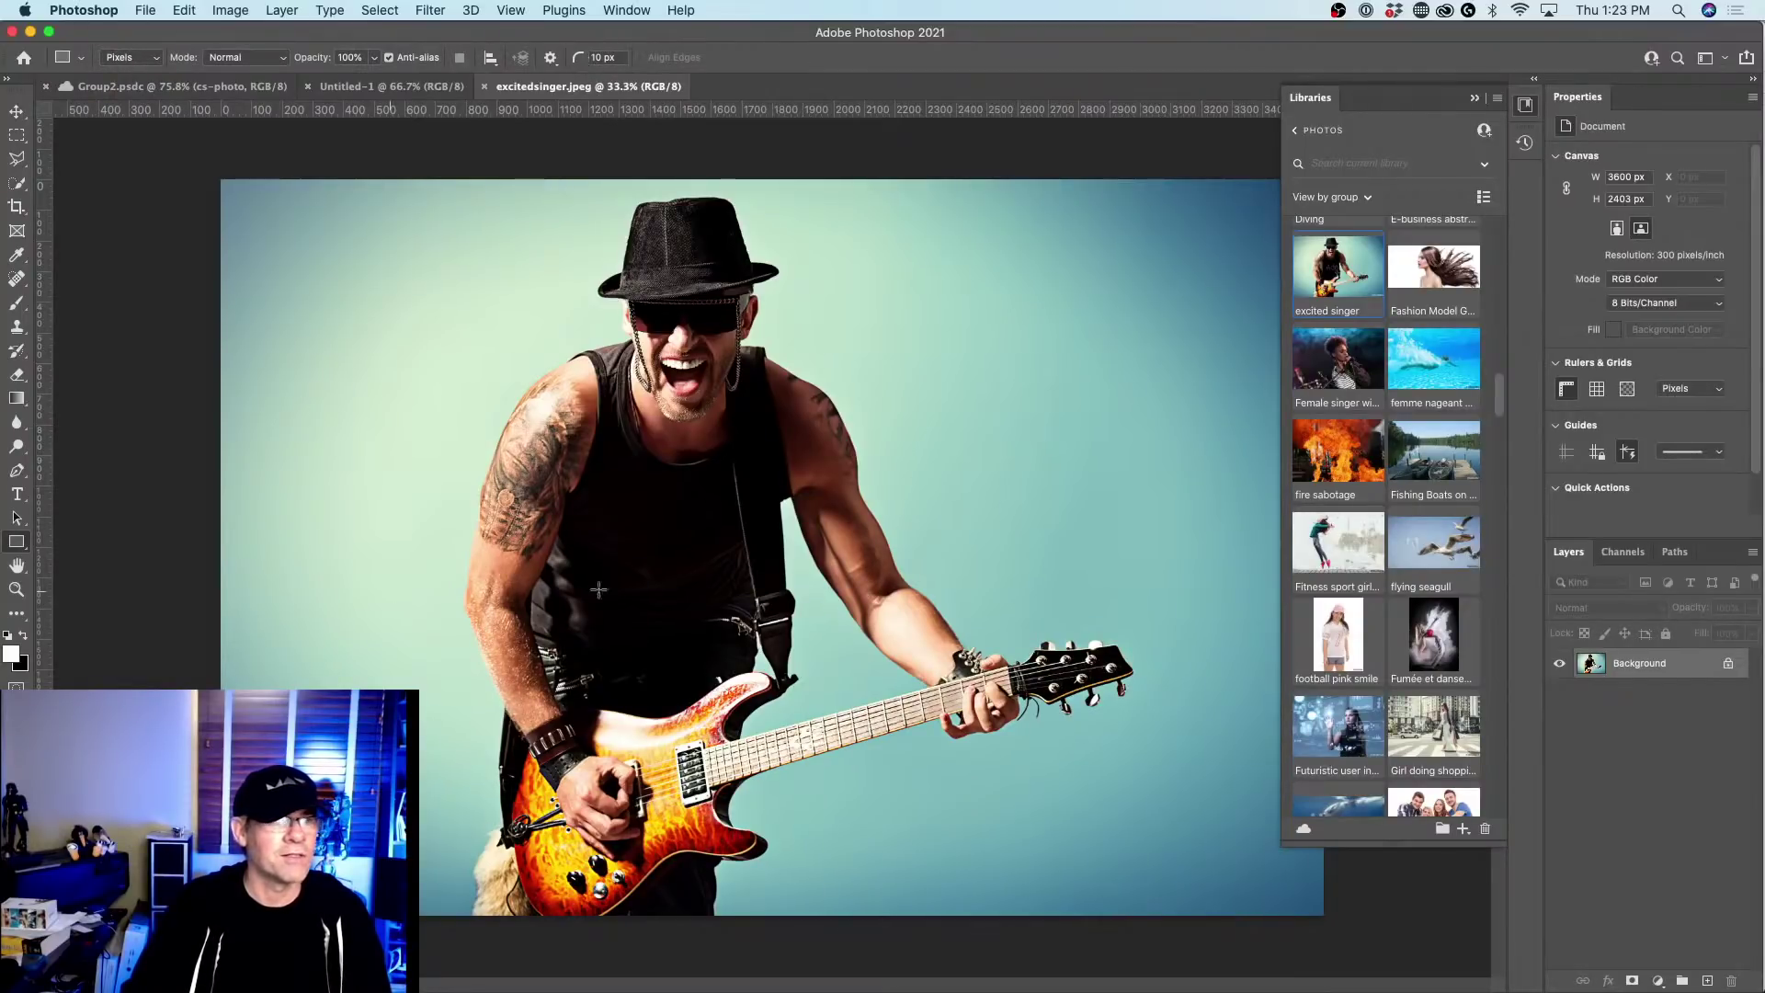
{"action": "left_click", "coordinate": [127, 58]}
{"action": "left_click", "coordinate": [125, 28]}
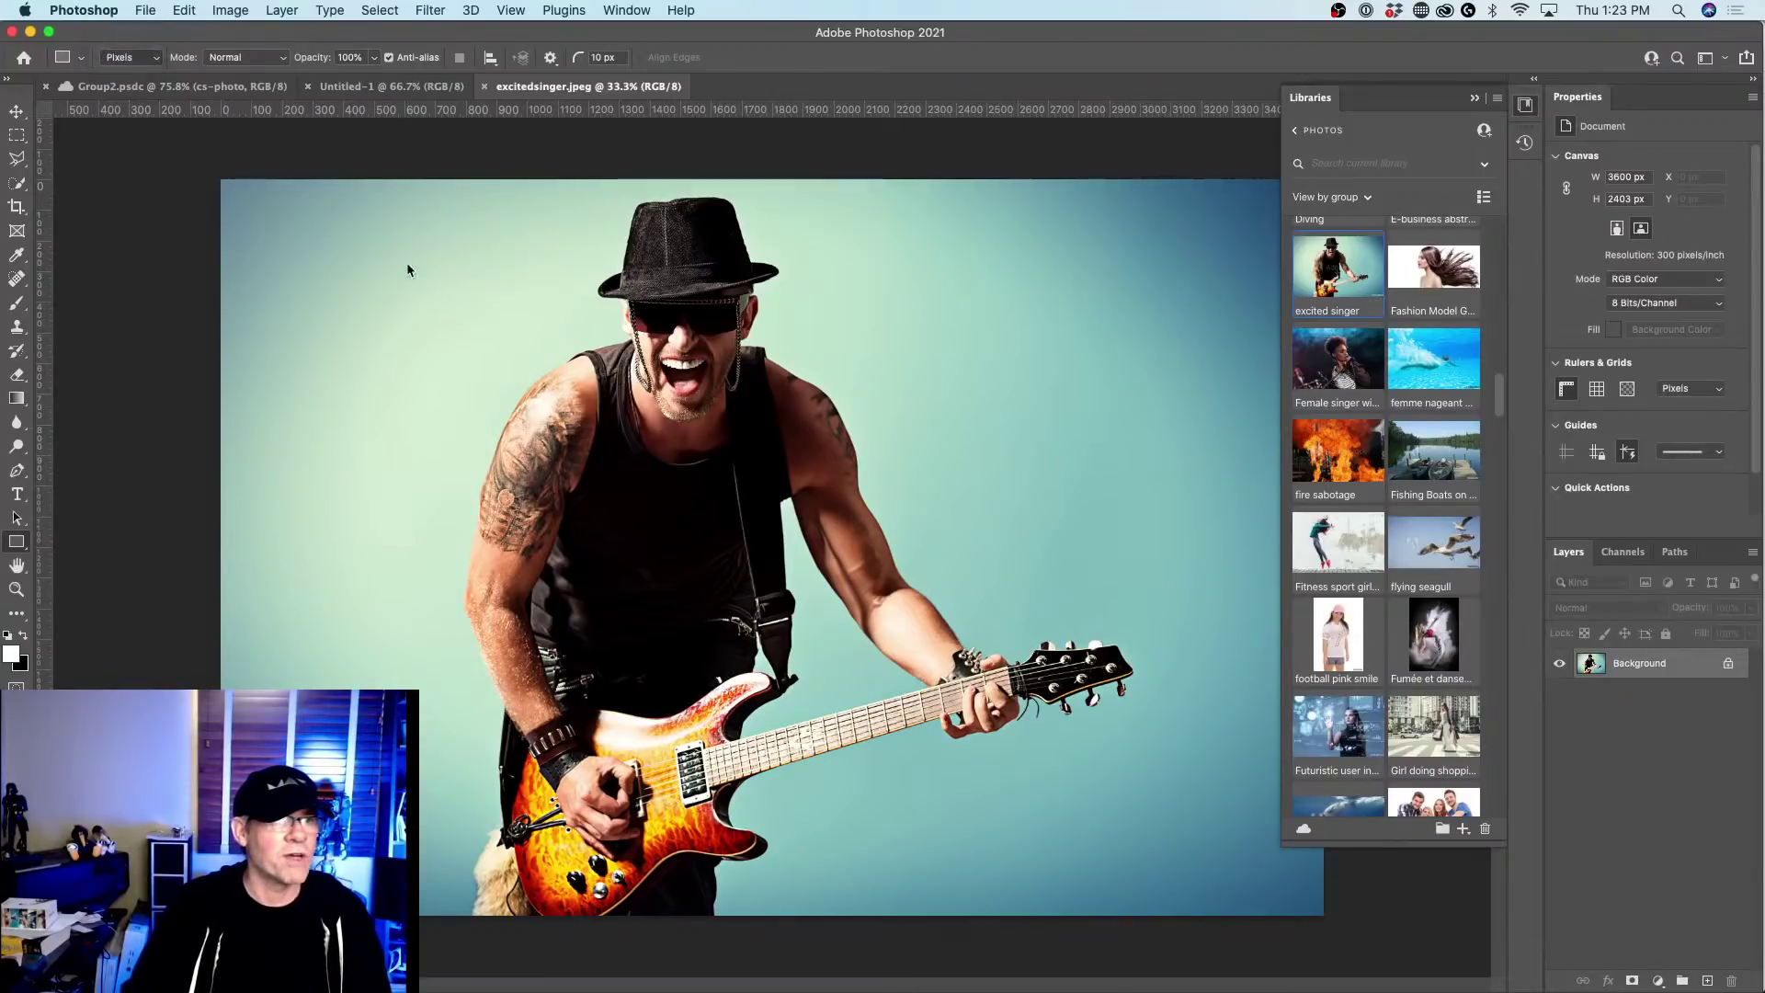
{"action": "left_click_drag", "start_coordinate": [400, 320], "coordinate": [885, 680]}
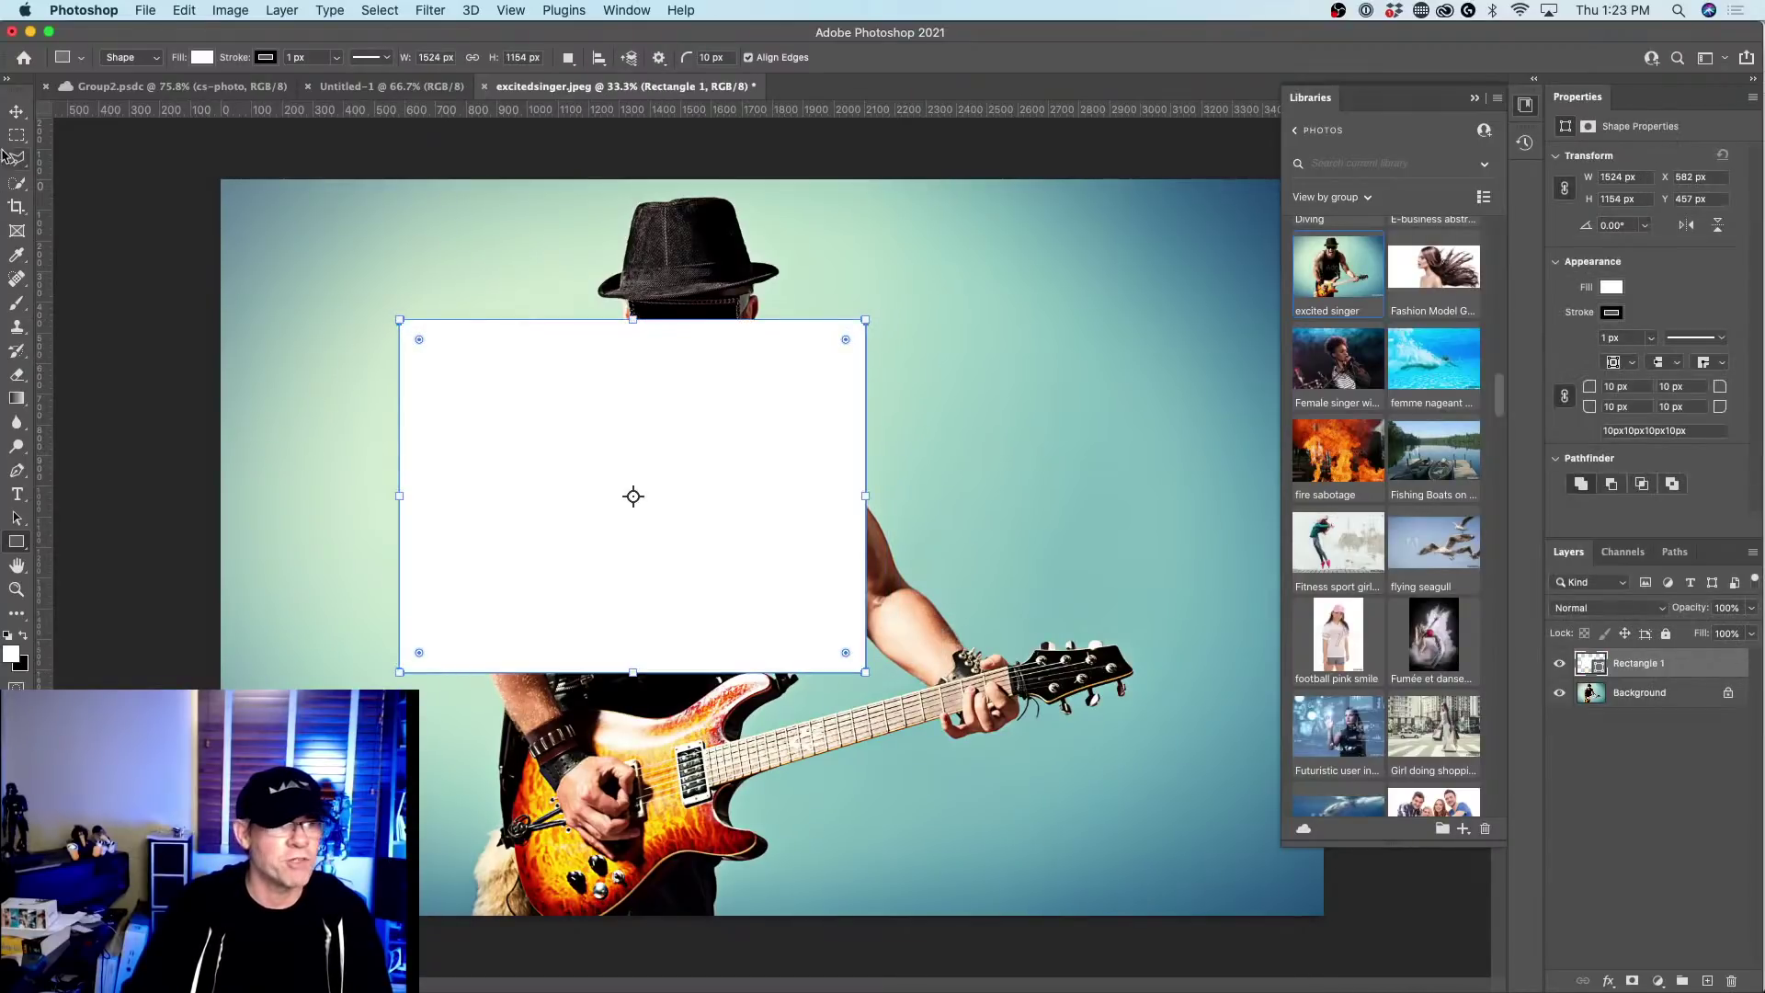
Move the white rectangle to the photo's upper-right background area and set its blend mode to Soft Light.
{"action": "left_click", "coordinate": [17, 112]}
{"action": "left_click_drag", "start_coordinate": [621, 419], "coordinate": [1015, 318]}
{"action": "left_click", "coordinate": [1475, 97]}
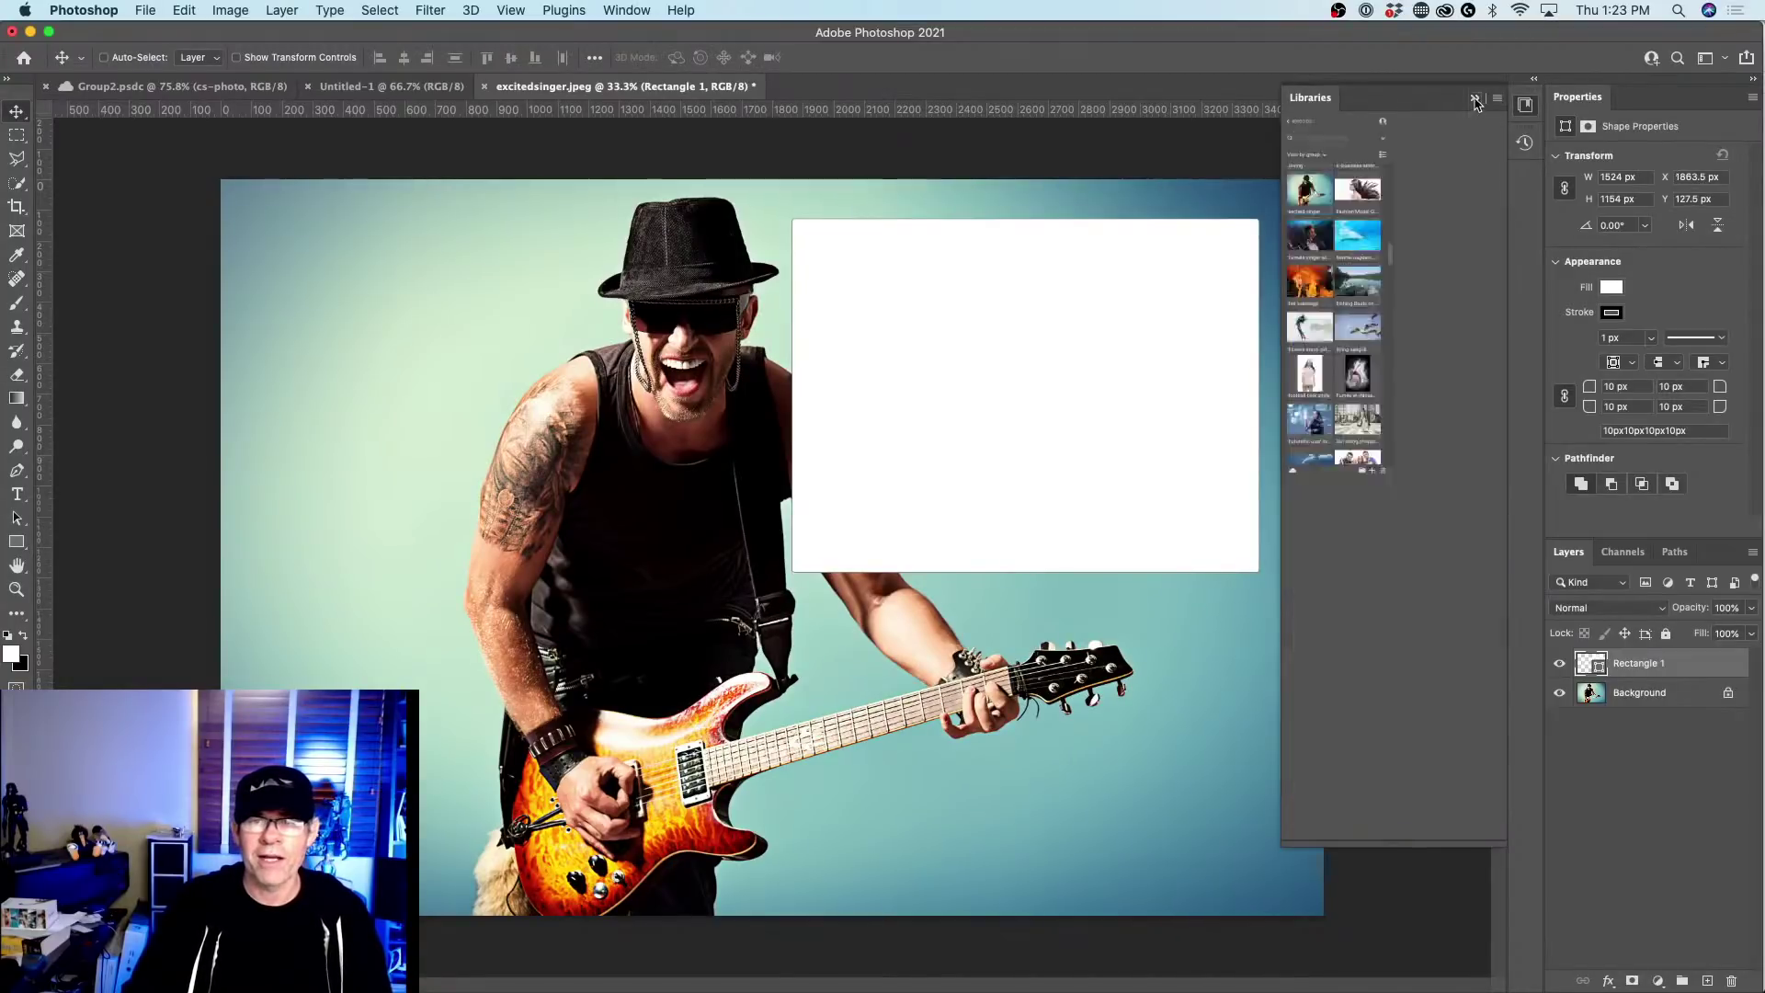
{"action": "left_click_drag", "start_coordinate": [1133, 259], "coordinate": [1160, 288]}
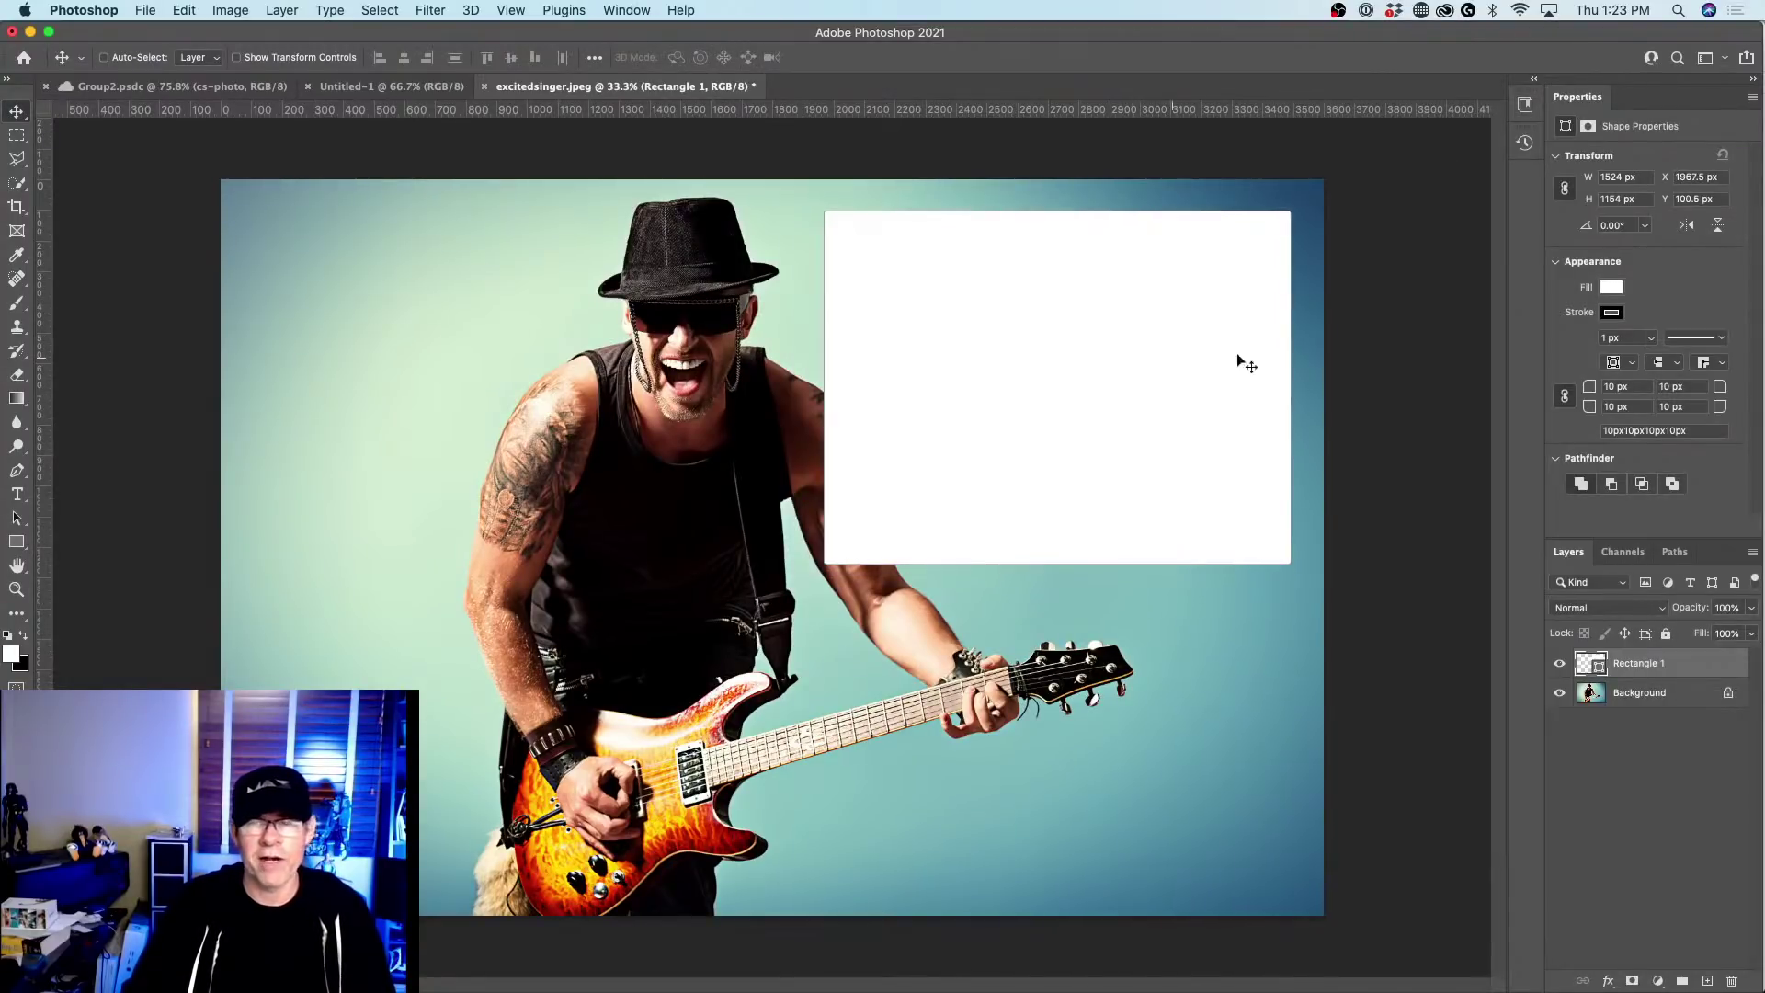
{"action": "left_click", "coordinate": [1578, 609]}
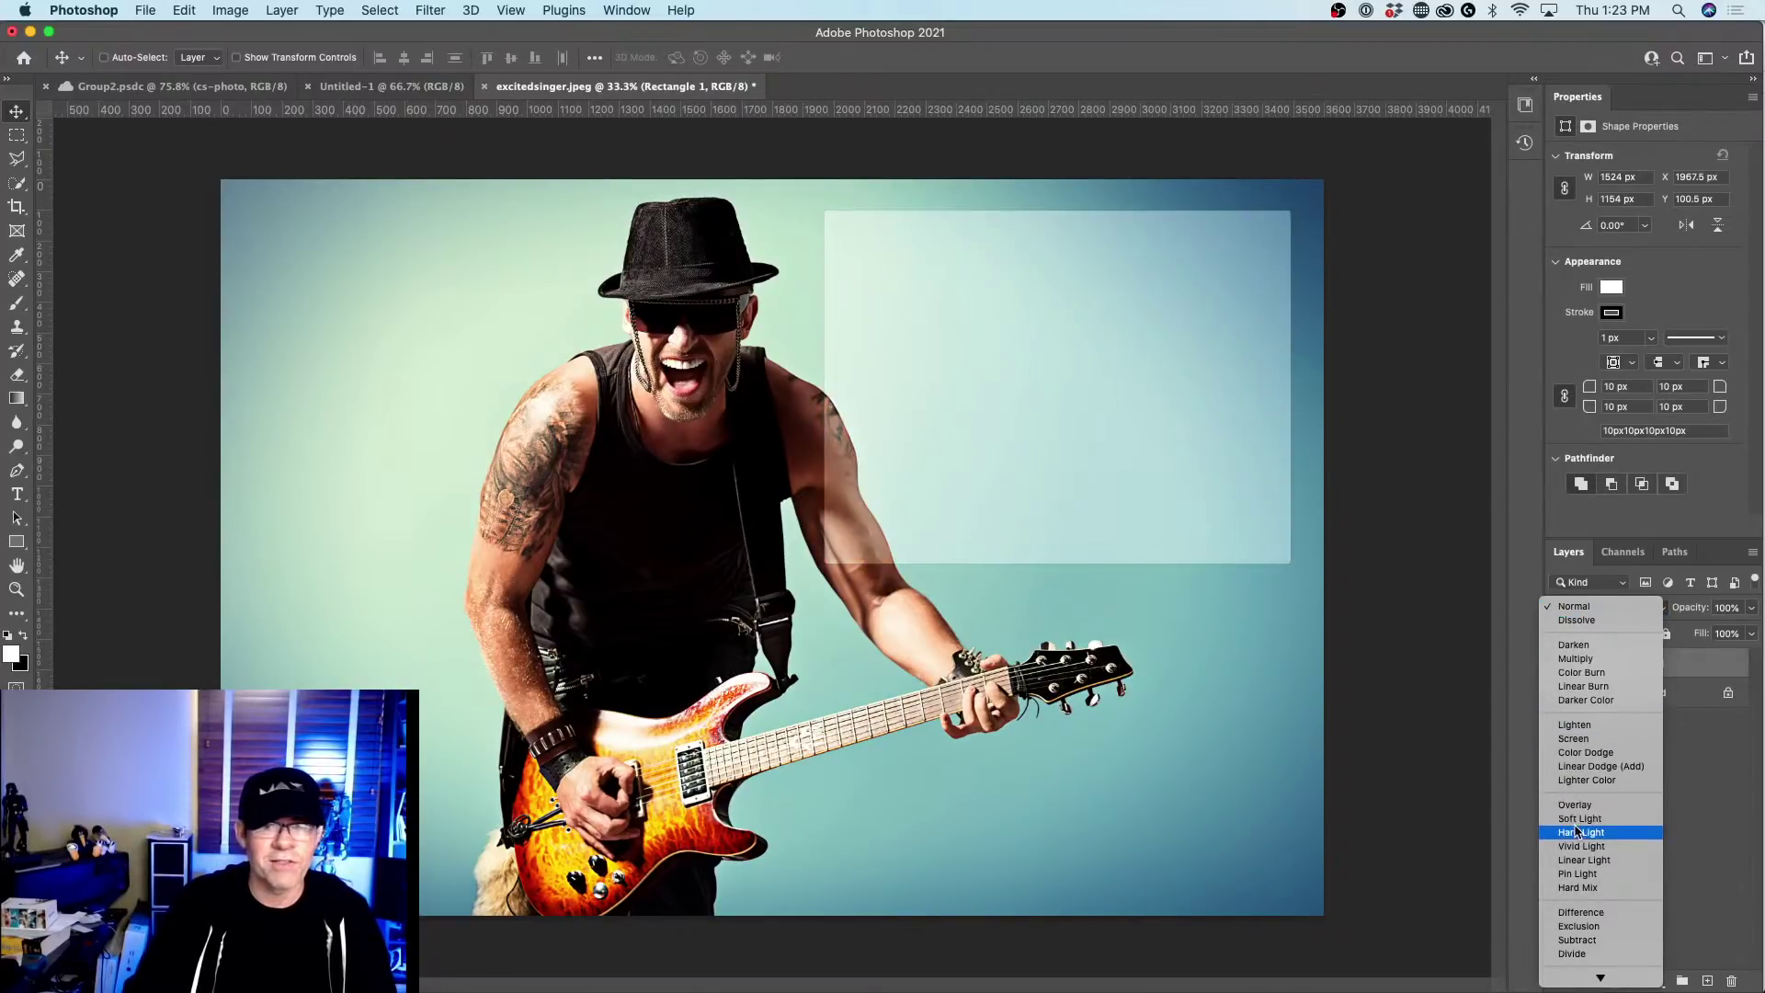
{"action": "left_click", "coordinate": [1578, 821]}
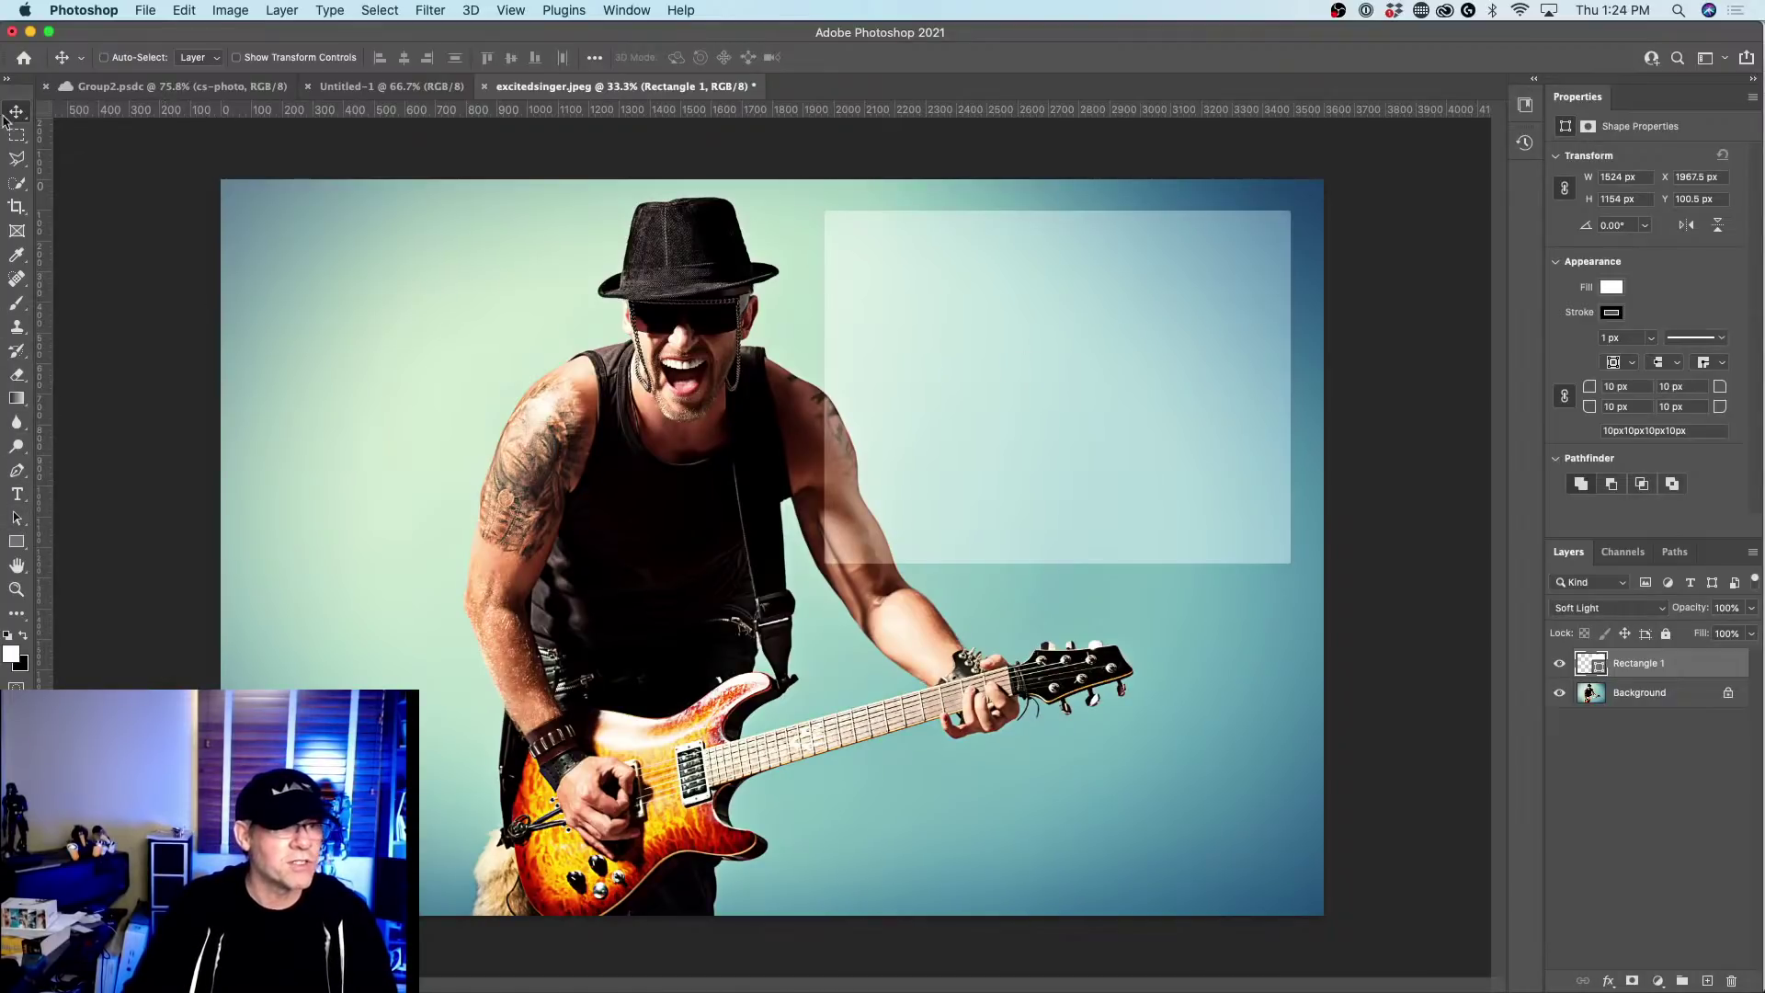
Round the rectangle's corners to about 138 px, leaving its lower-left corner square at 0 px.
{"action": "left_click", "coordinate": [17, 517]}
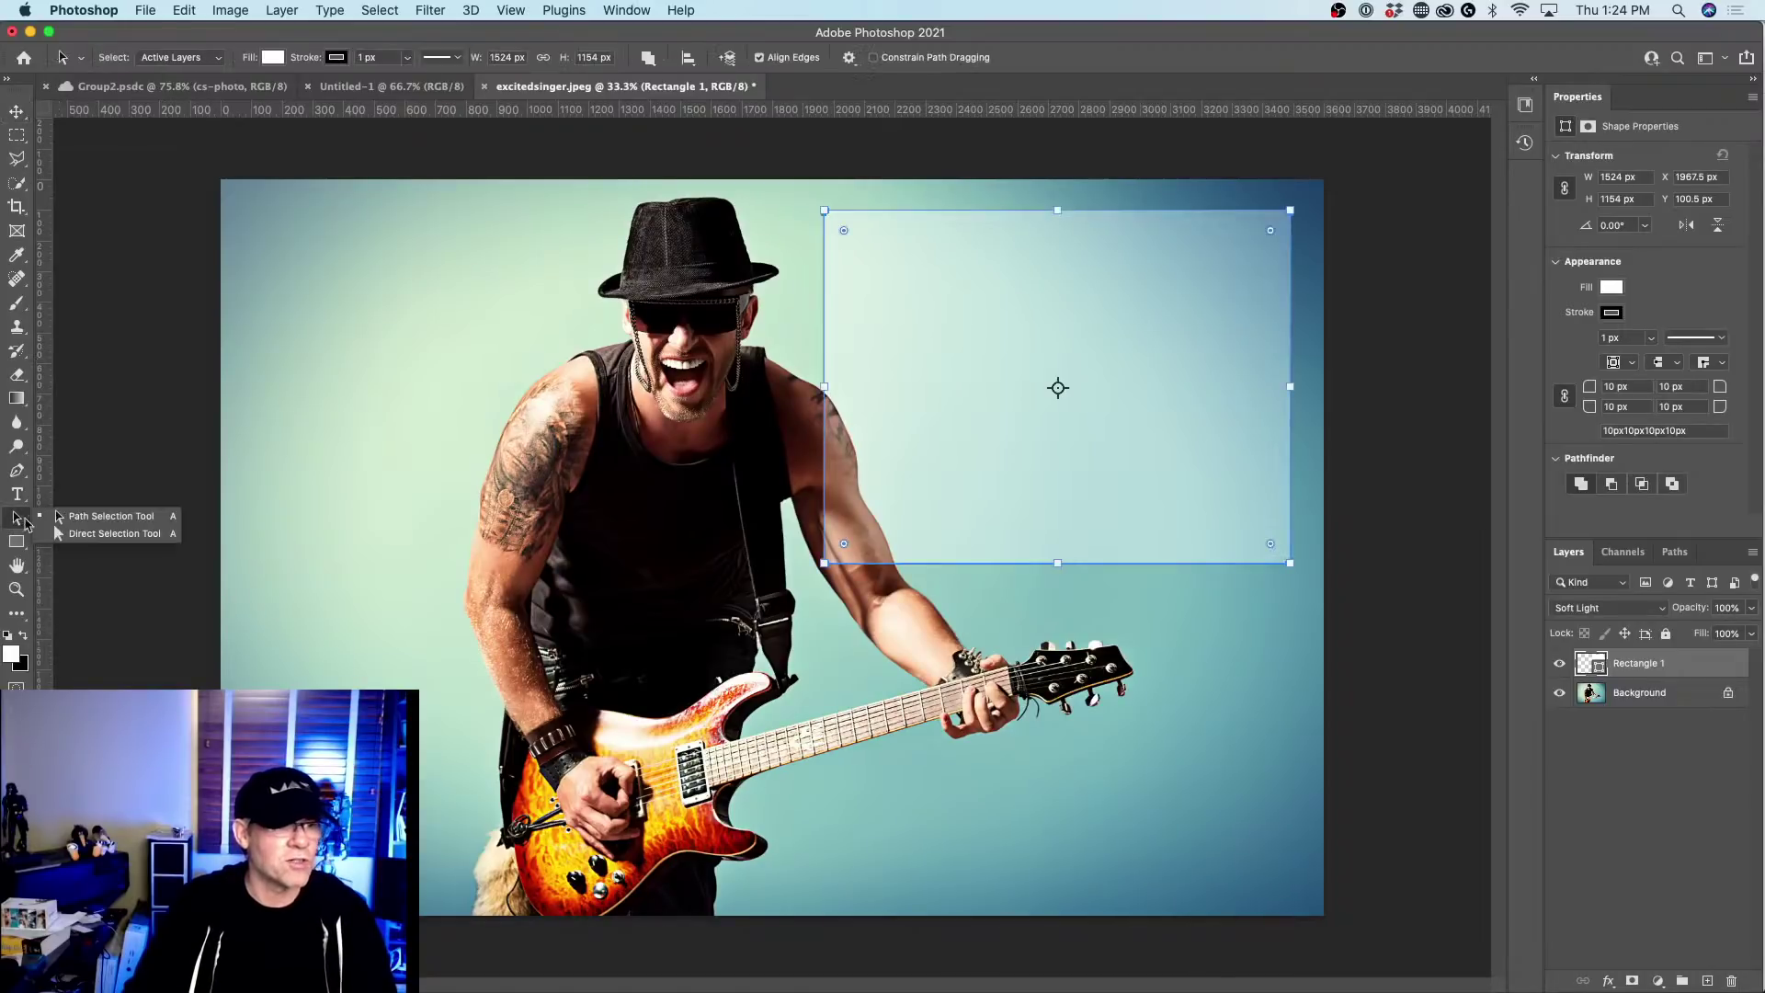
{"action": "left_click", "coordinate": [63, 518]}
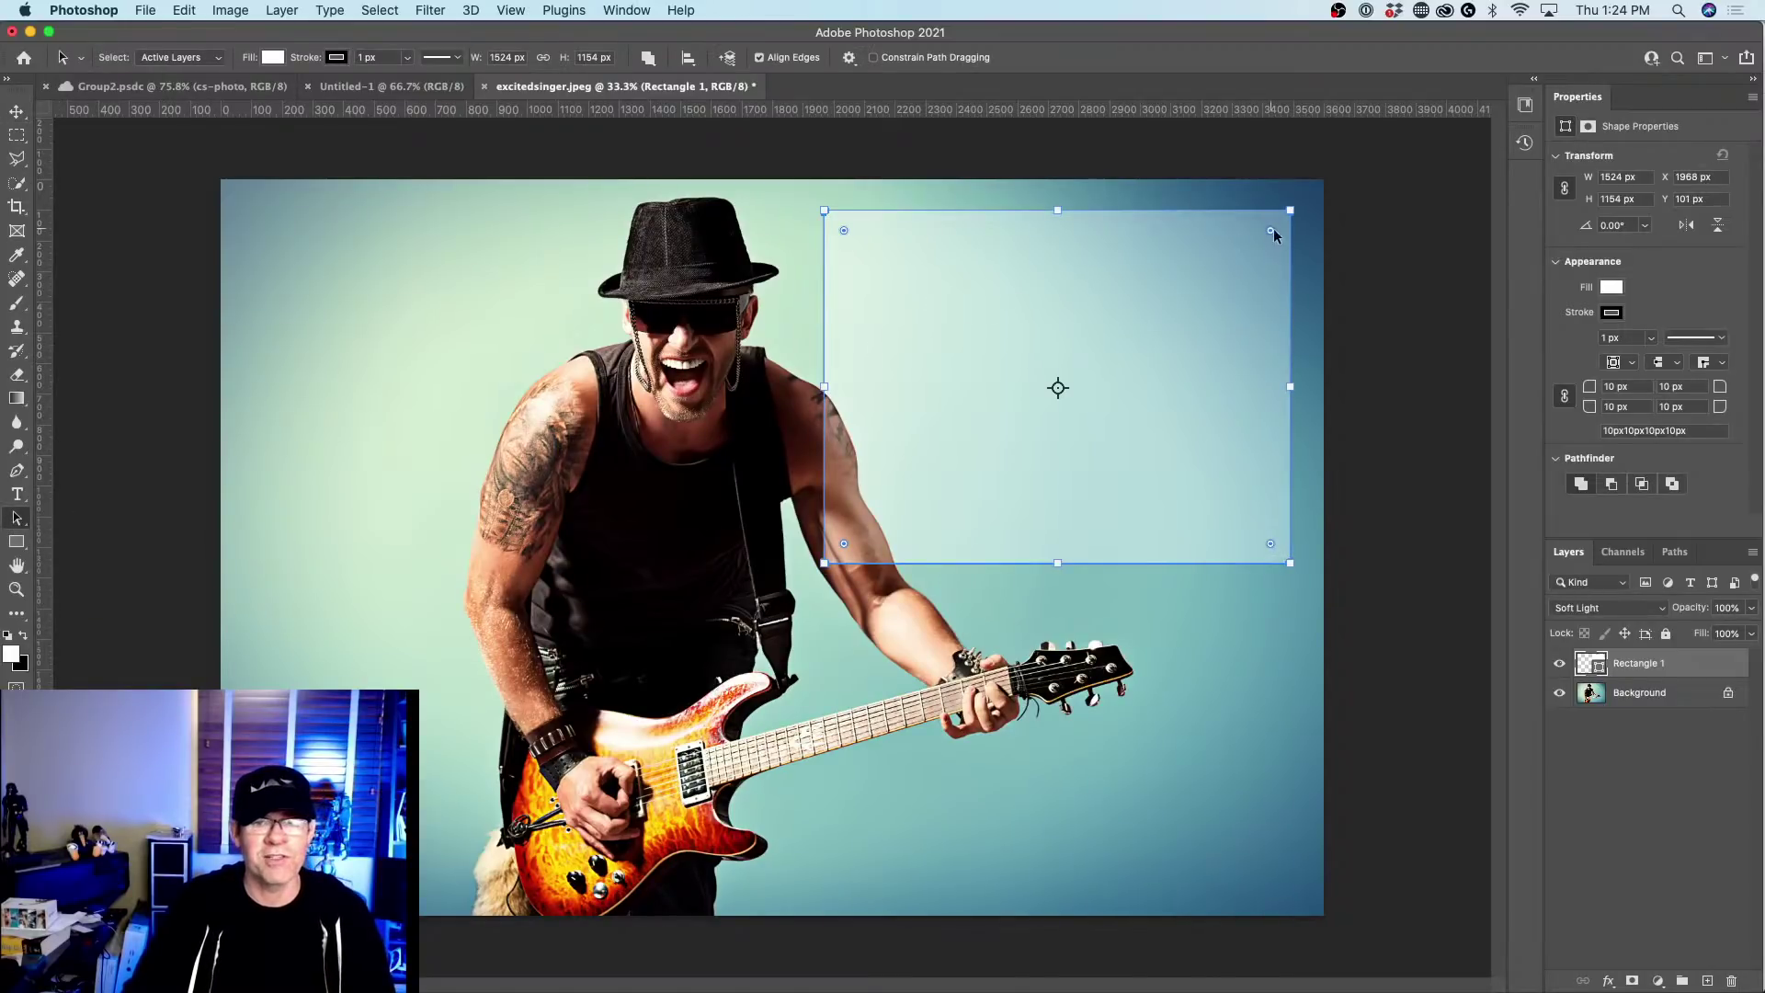
{"action": "mouse_move", "coordinate": [844, 231]}
{"action": "left_mouse_down"}
{"action": "mouse_move", "coordinate": [934, 322]}
{"action": "mouse_move", "coordinate": [867, 255]}
{"action": "left_mouse_up"}
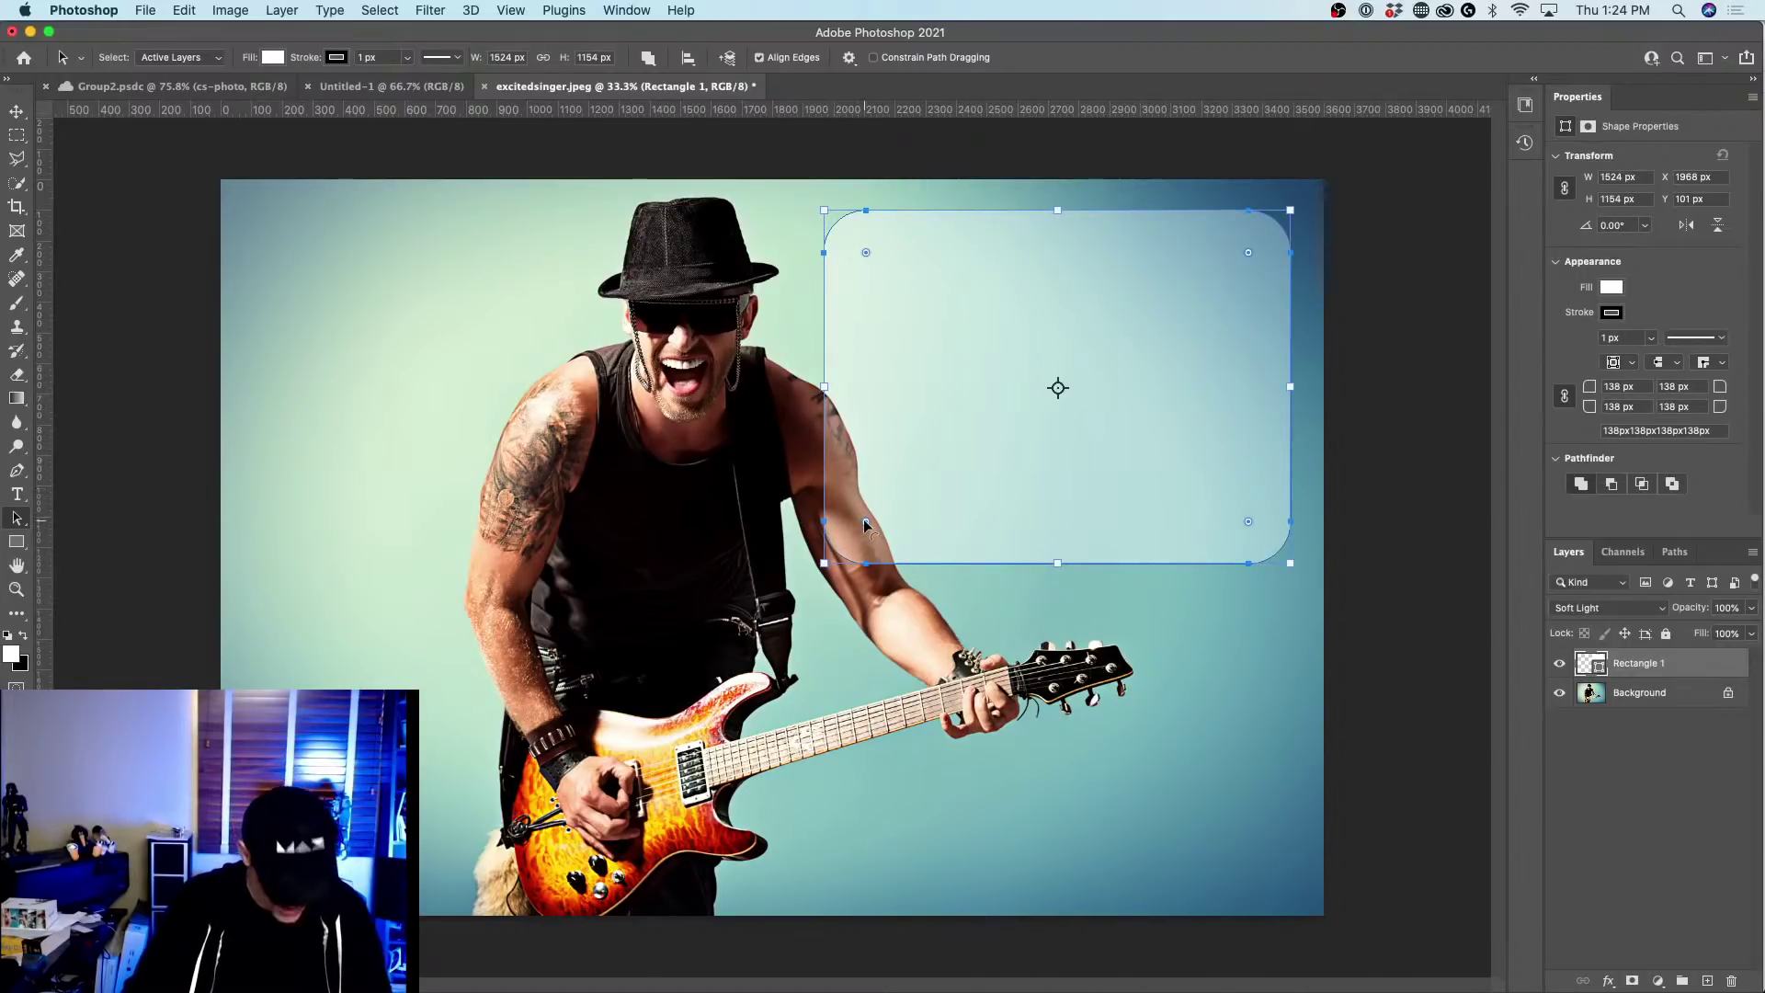
{"action": "left_click_drag", "start_coordinate": [863, 520], "coordinate": [822, 568]}
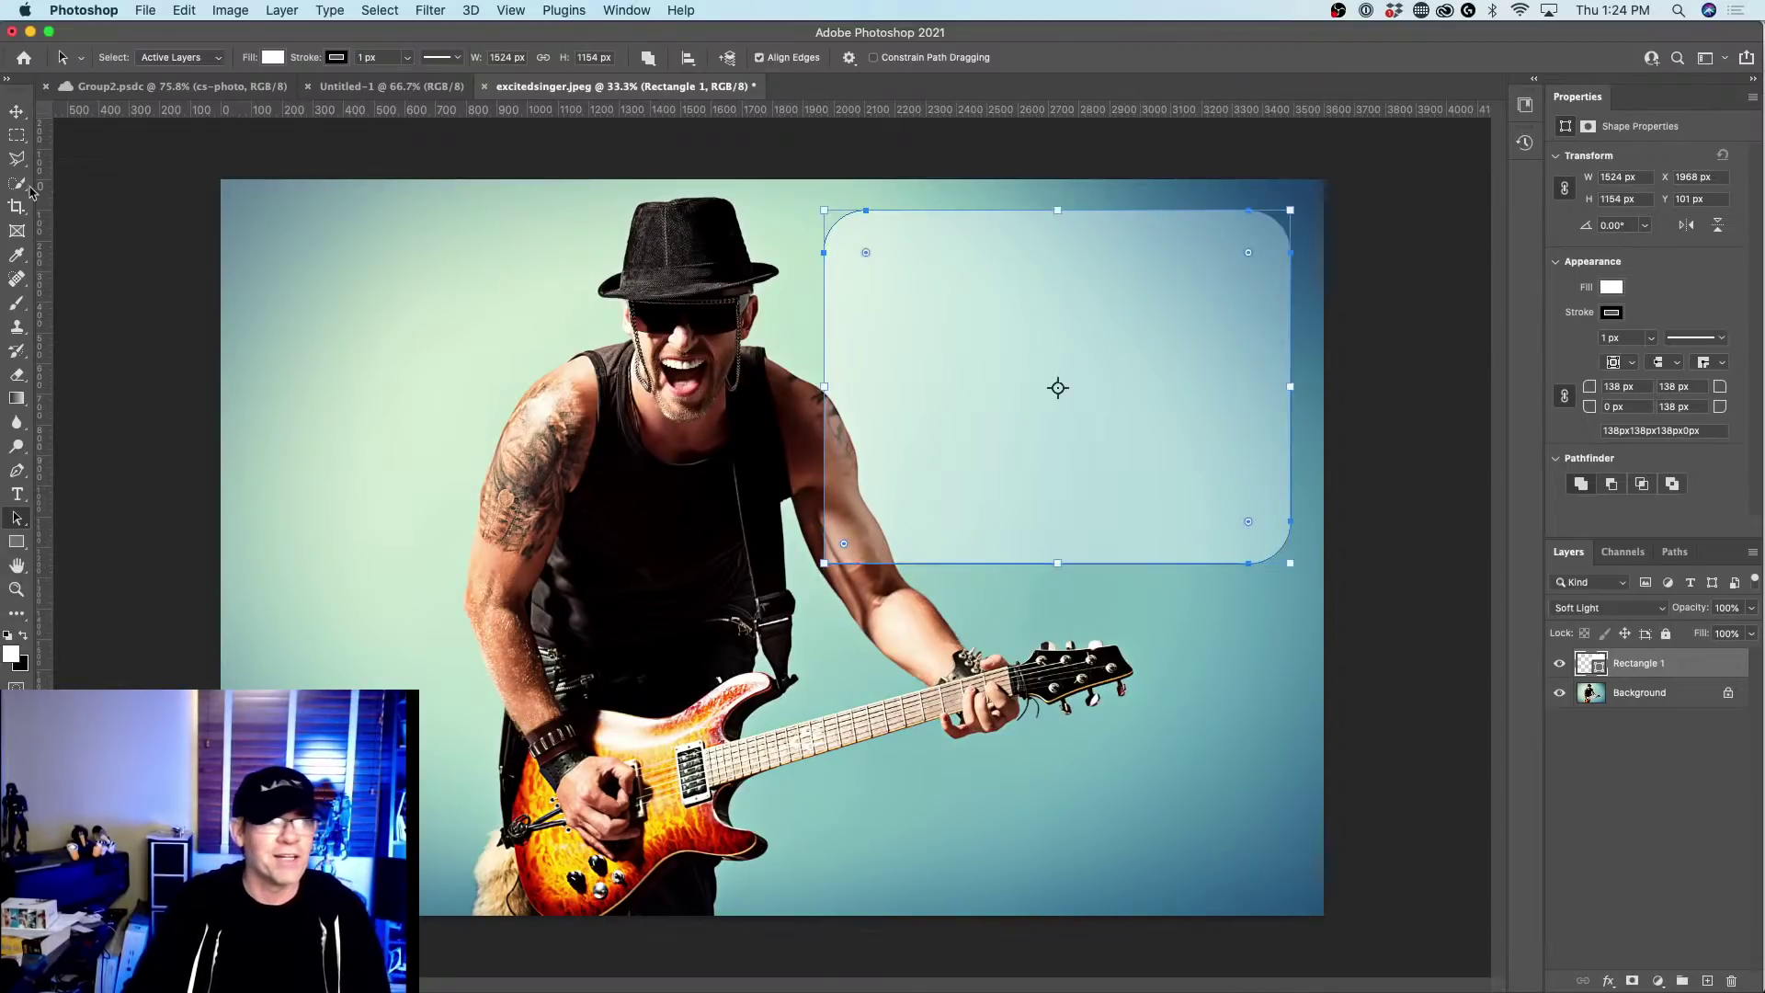
{"action": "left_click", "coordinate": [16, 111]}
{"action": "left_click_drag", "start_coordinate": [1056, 311], "coordinate": [1056, 313]}
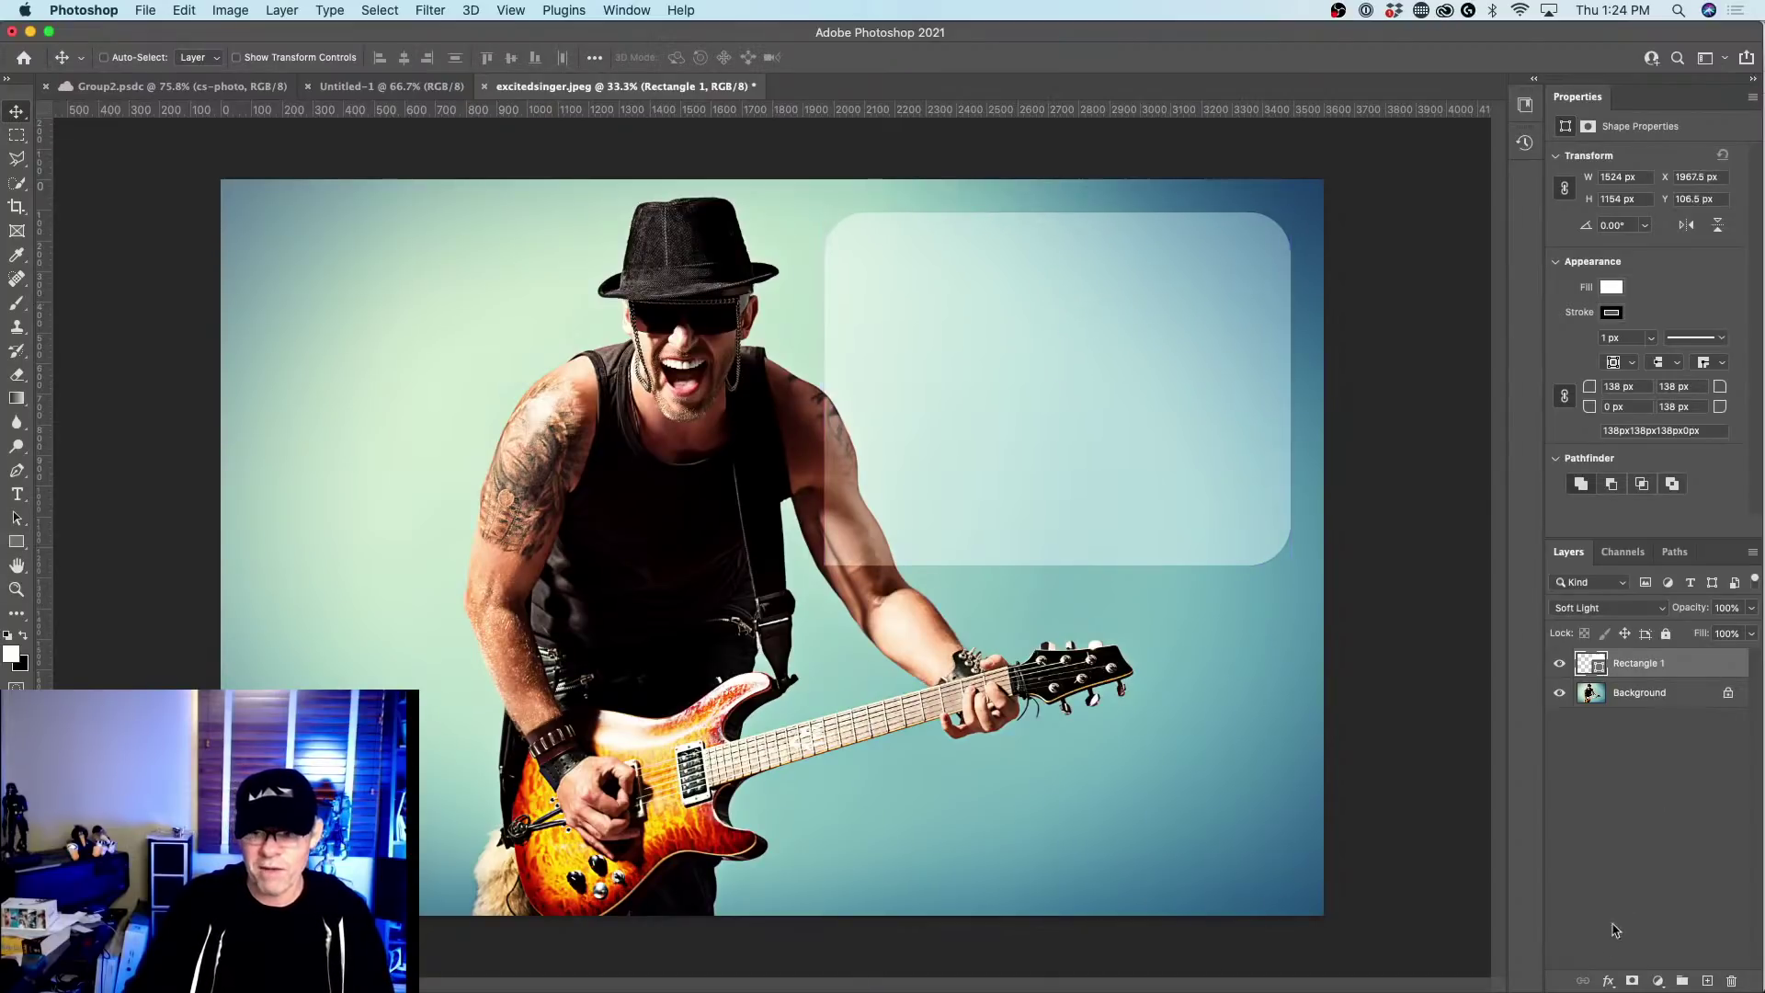
Add a drop shadow to the rectangle layer and set the shadow color to black.
{"action": "left_click", "coordinate": [1608, 981]}
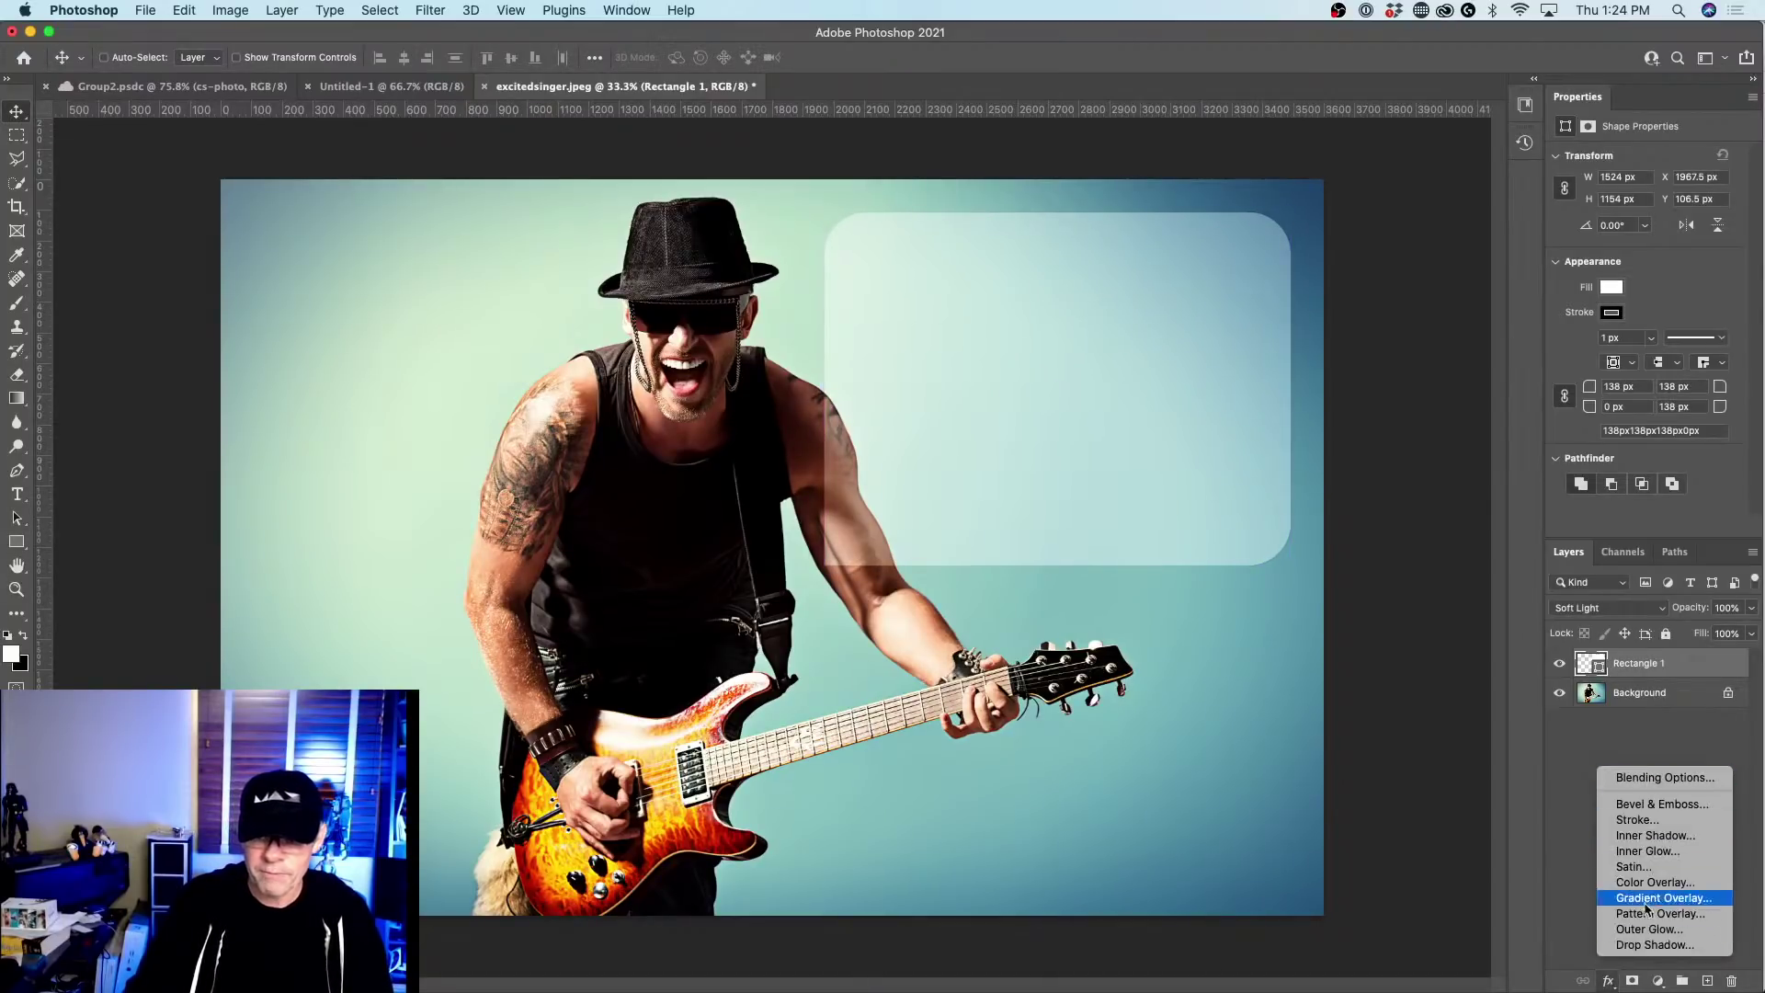
{"action": "left_click", "coordinate": [1654, 944]}
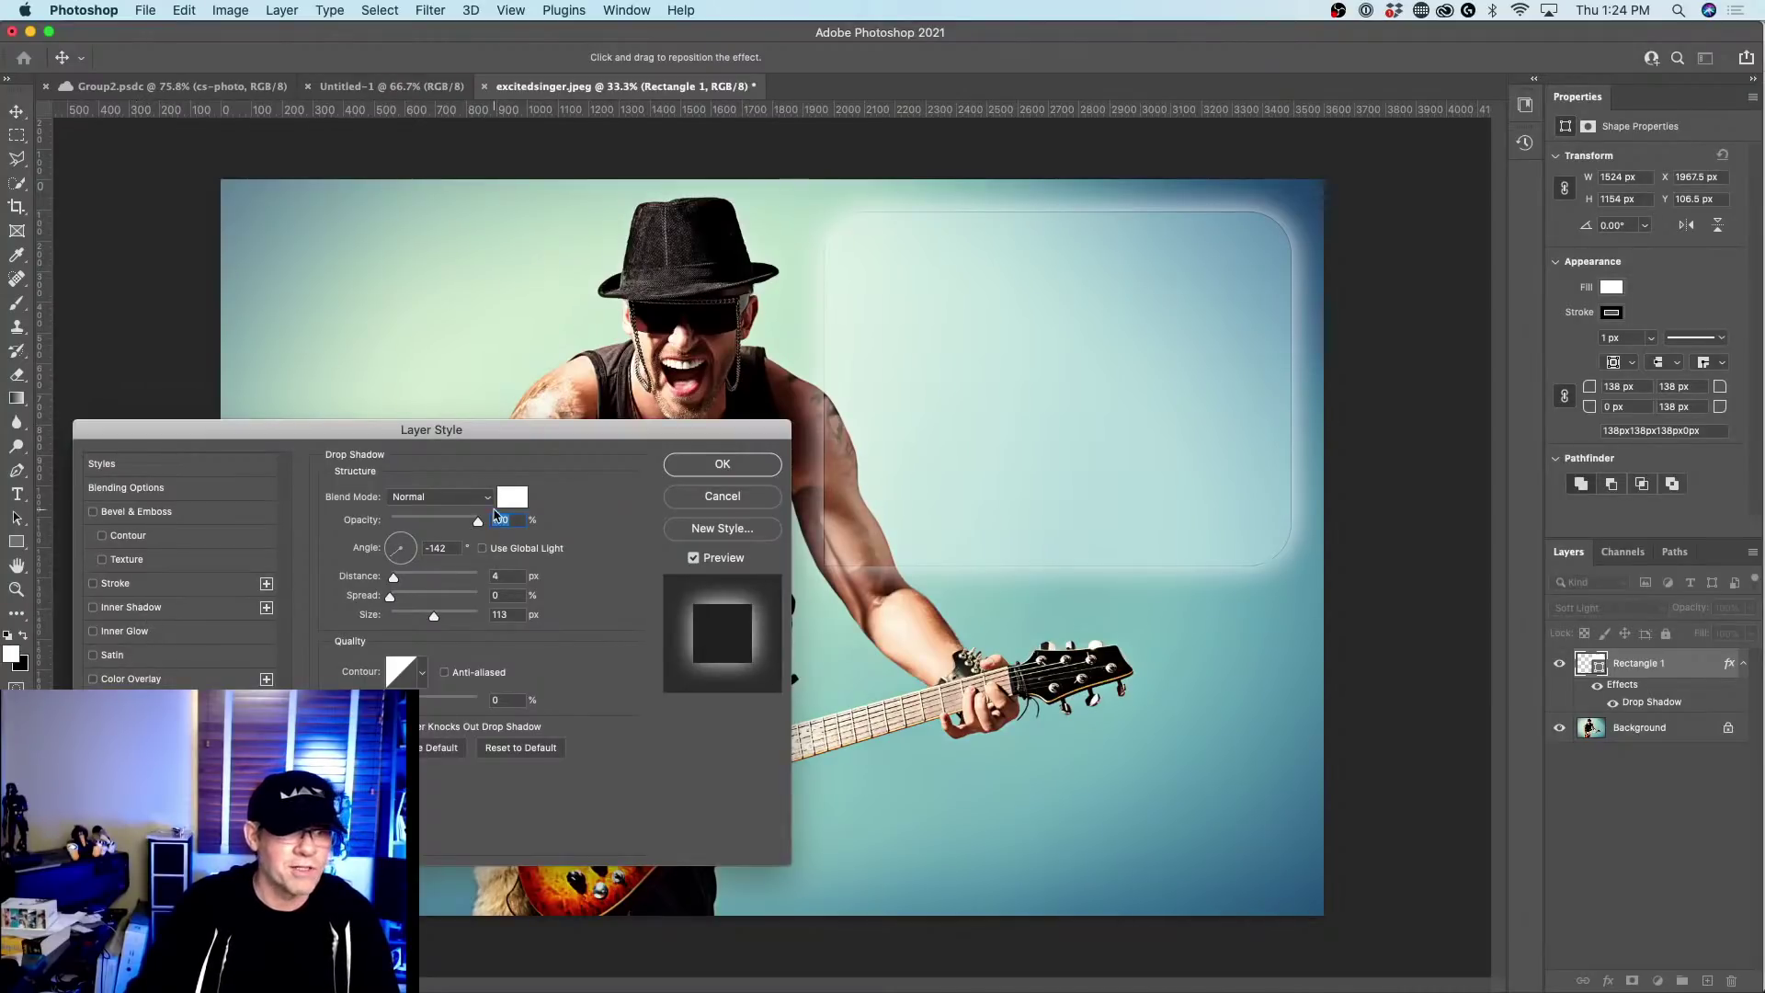
{"action": "left_click", "coordinate": [511, 496]}
{"action": "left_click_drag", "start_coordinate": [1321, 572], "coordinate": [942, 500]}
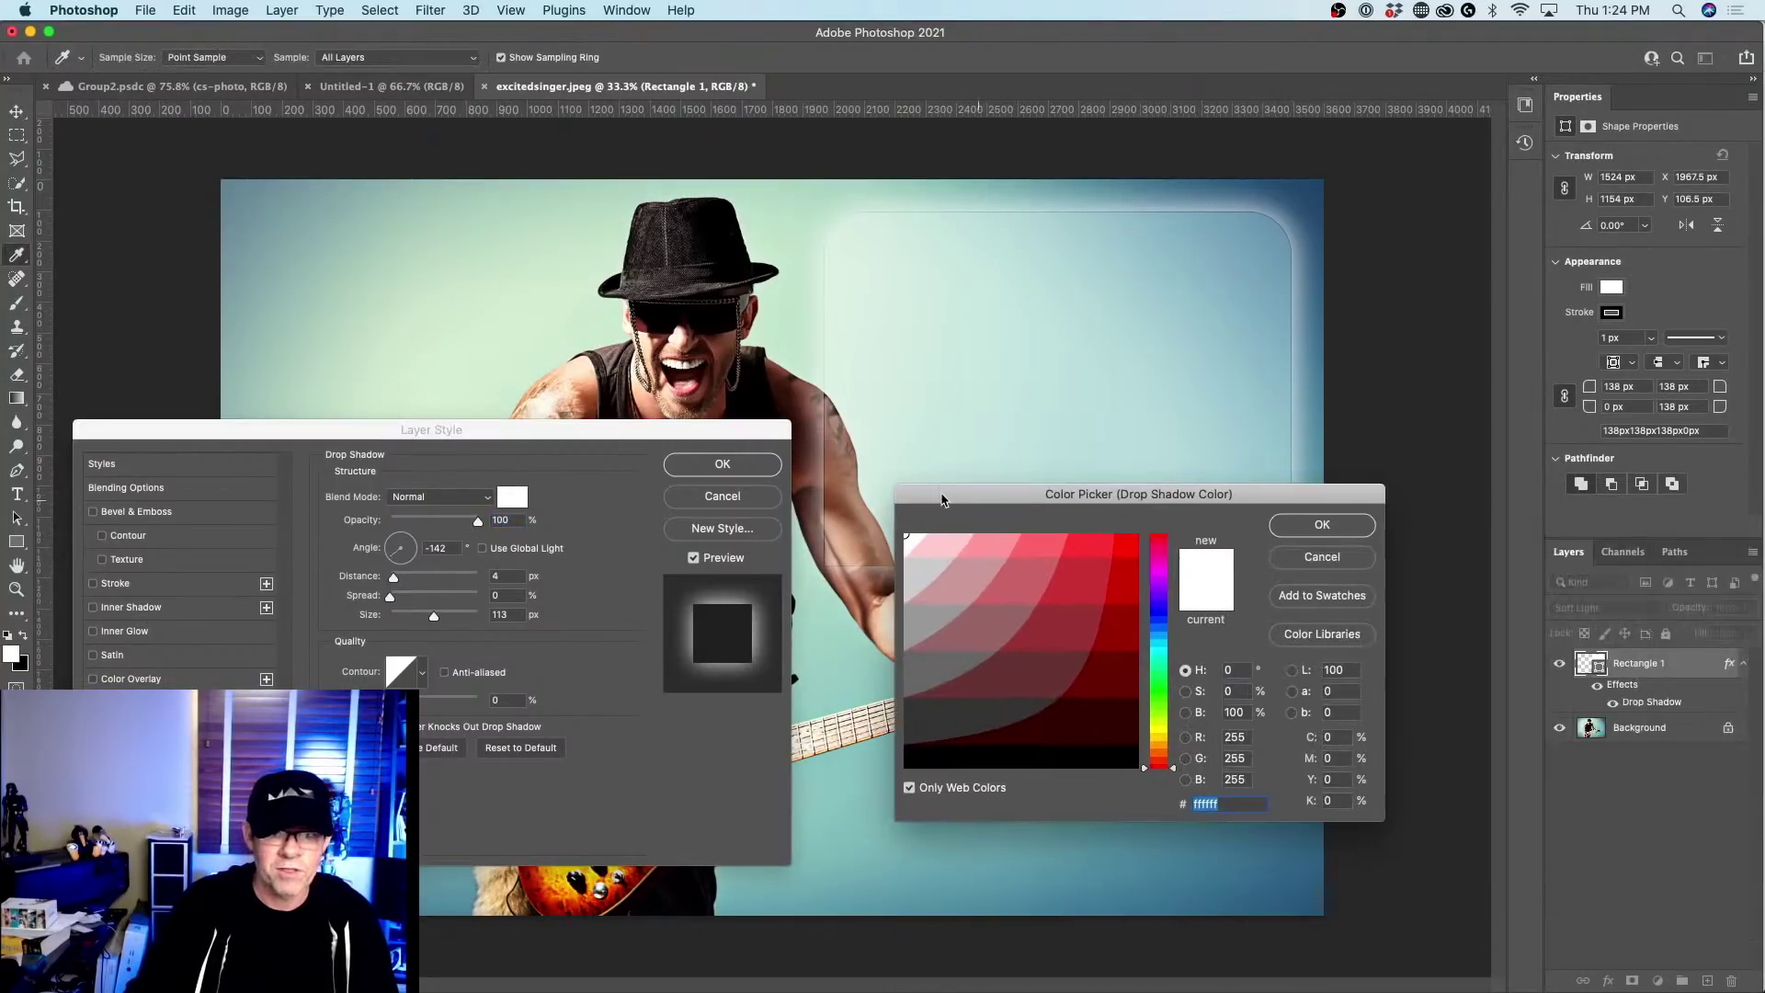
{"action": "left_click", "coordinate": [916, 760]}
{"action": "left_click", "coordinate": [1343, 520]}
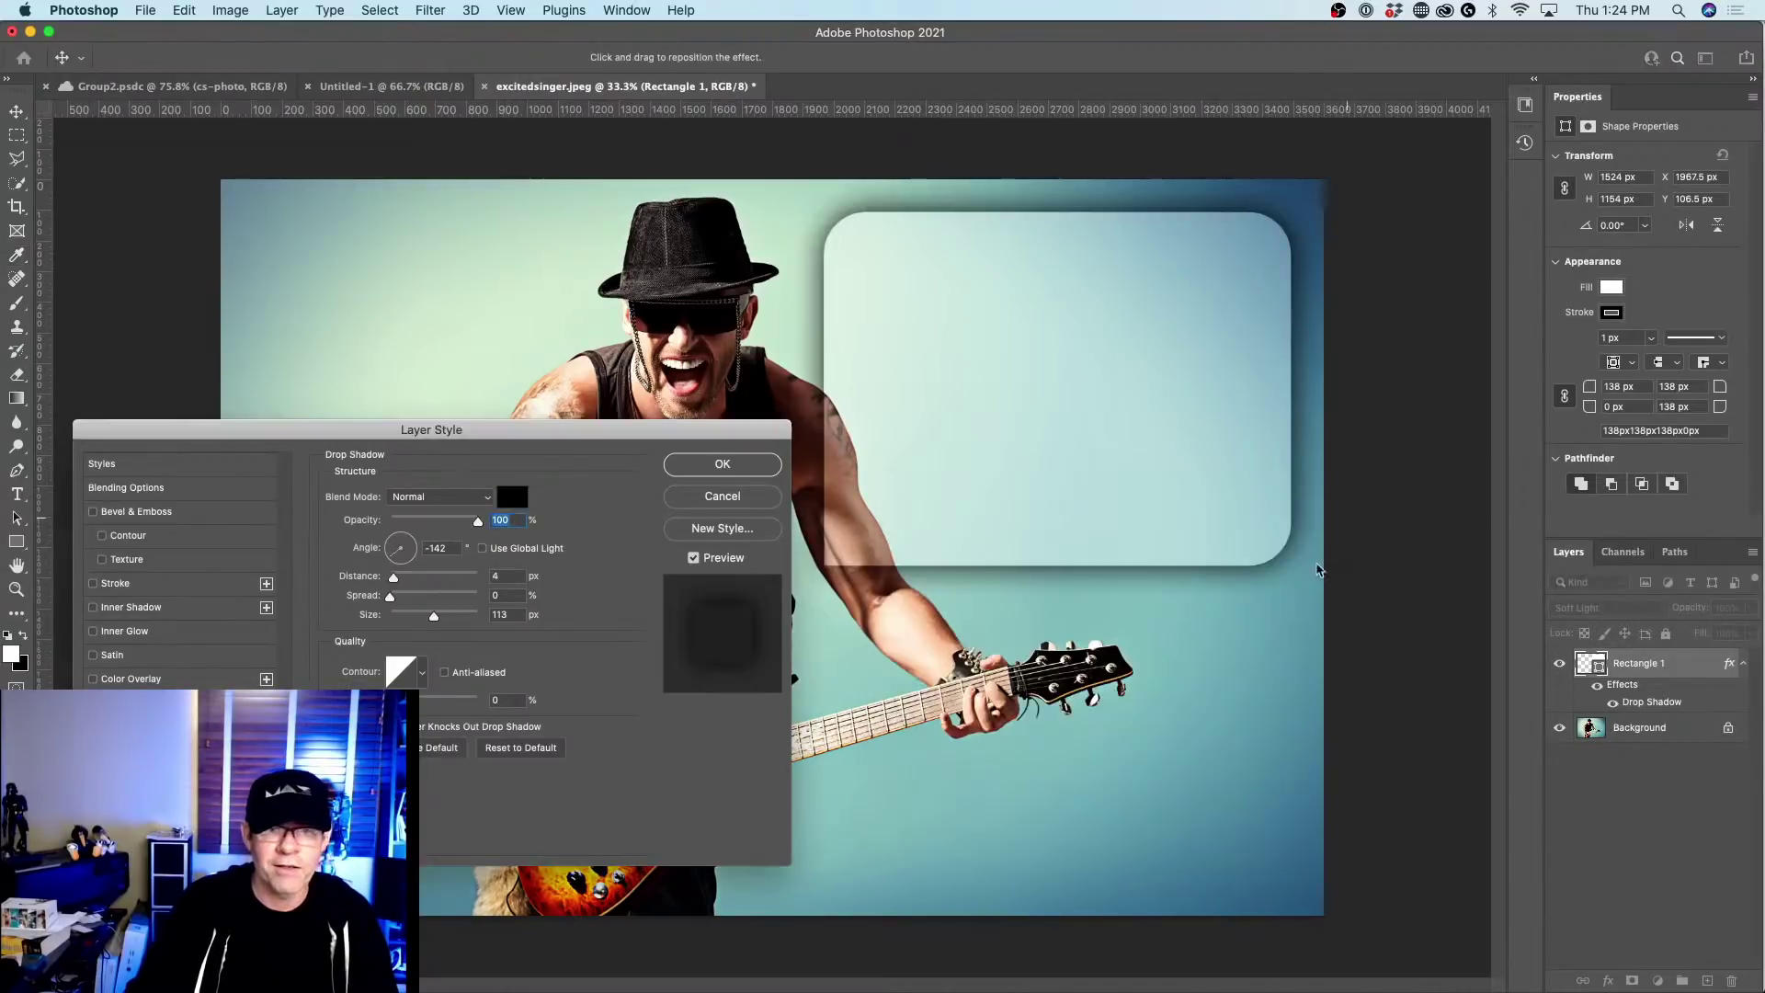
Apply the drop shadow at 100% opacity with a 33 px distance and 1 px size.
{"action": "left_click_drag", "start_coordinate": [478, 522], "coordinate": [409, 524]}
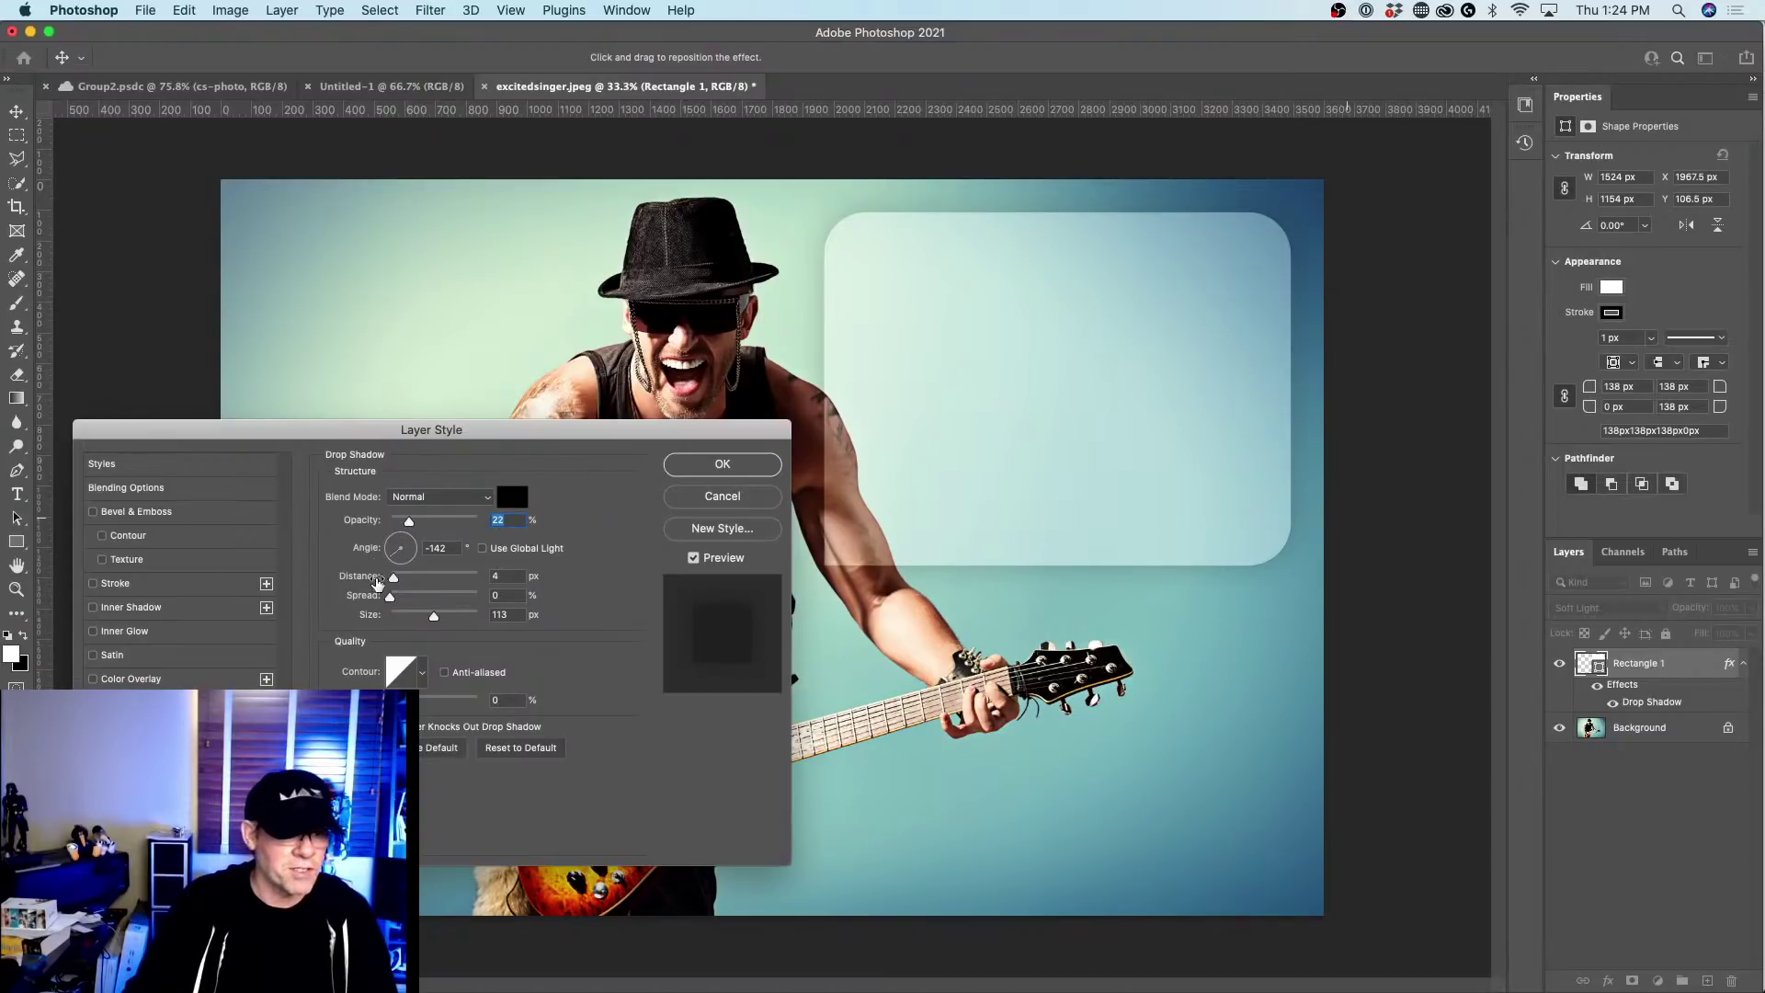
{"action": "left_click_drag", "start_coordinate": [394, 577], "coordinate": [480, 521]}
{"action": "left_click_drag", "start_coordinate": [424, 623], "coordinate": [391, 617]}
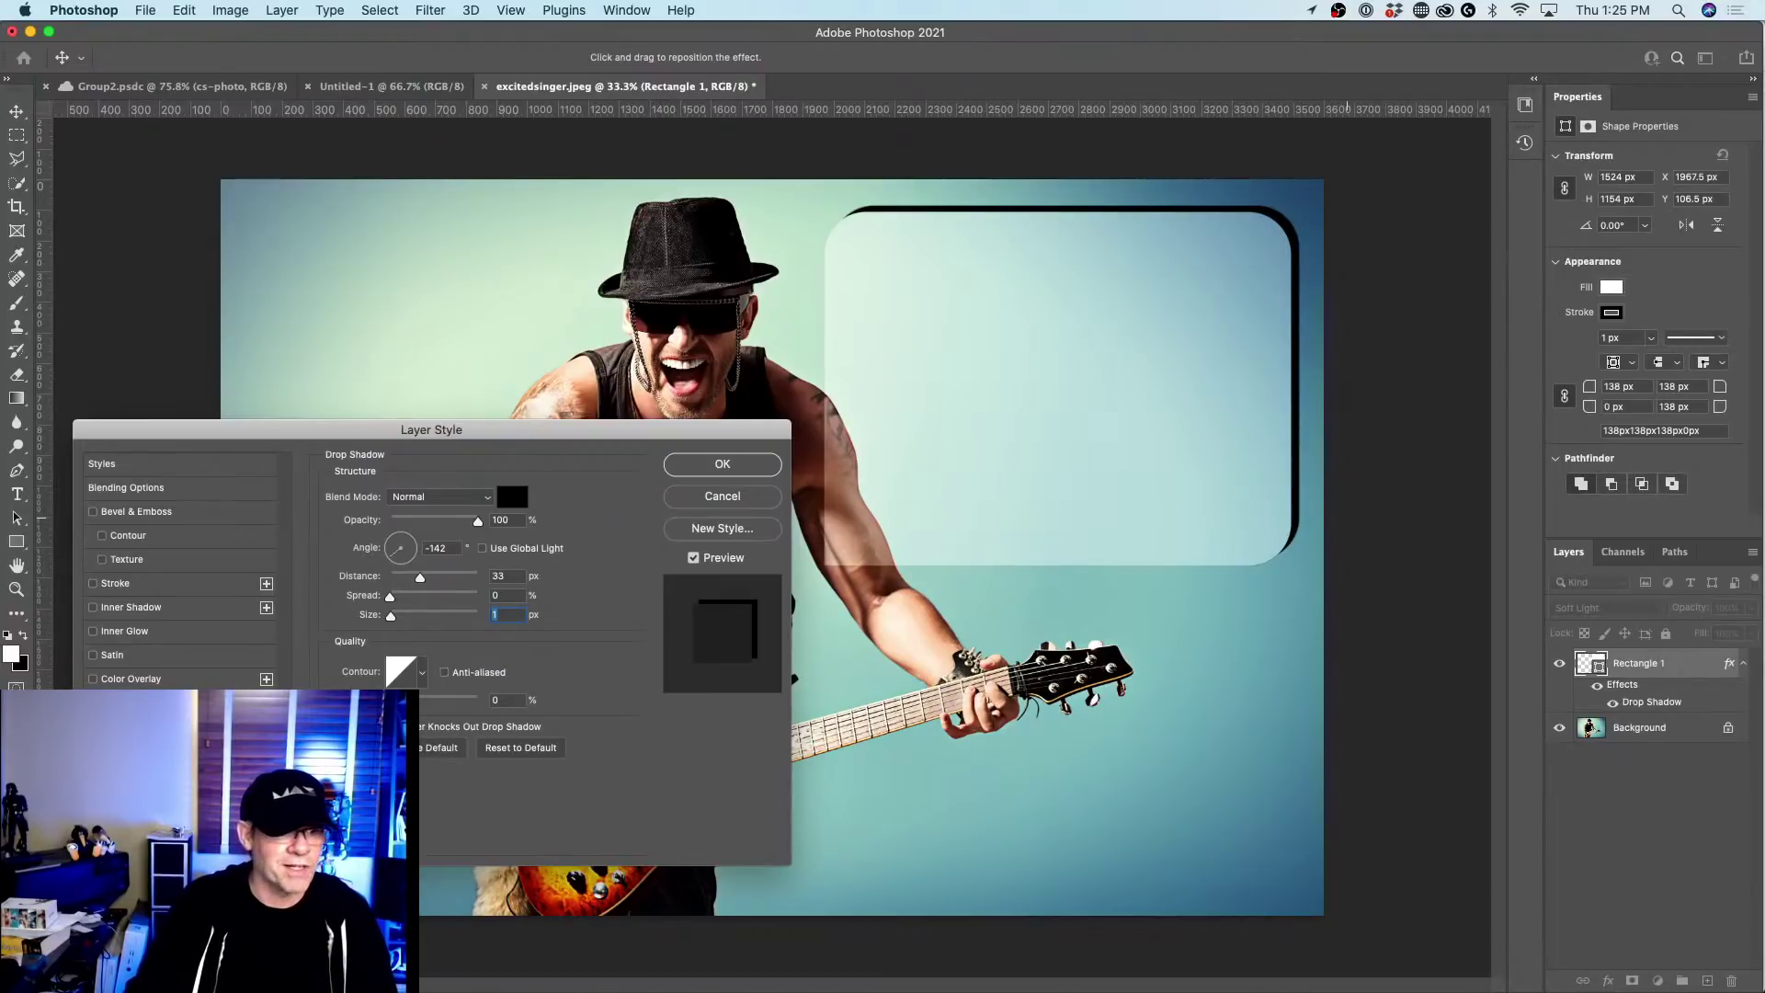
{"action": "left_click", "coordinate": [713, 467]}
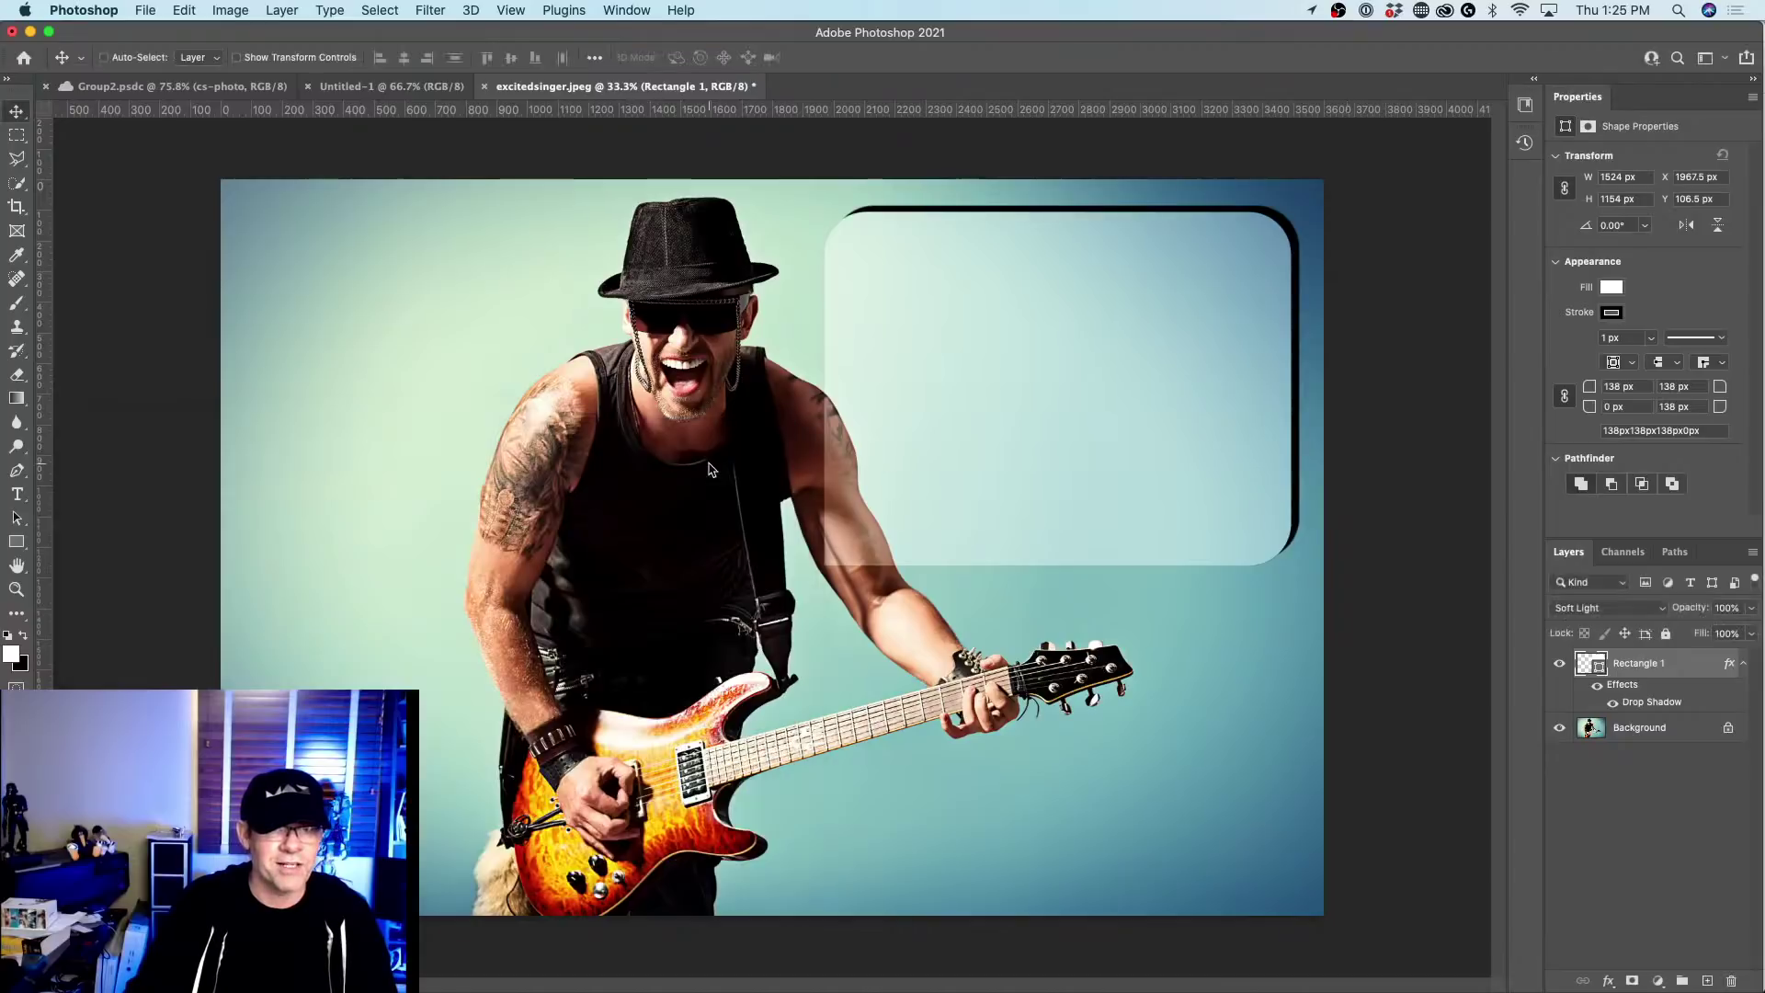
Reposition the rectangle's drop shadow to an angle of 121° and 24 px distance, and soften it to 59 px size.
{"action": "double_click", "coordinate": [1648, 703]}
{"action": "mouse_move", "coordinate": [1227, 253]}
{"action": "left_mouse_down"}
{"action": "mouse_move", "coordinate": [1241, 284]}
{"action": "mouse_move", "coordinate": [1200, 290]}
{"action": "mouse_move", "coordinate": [1159, 240]}
{"action": "mouse_move", "coordinate": [1239, 260]}
{"action": "left_mouse_up"}
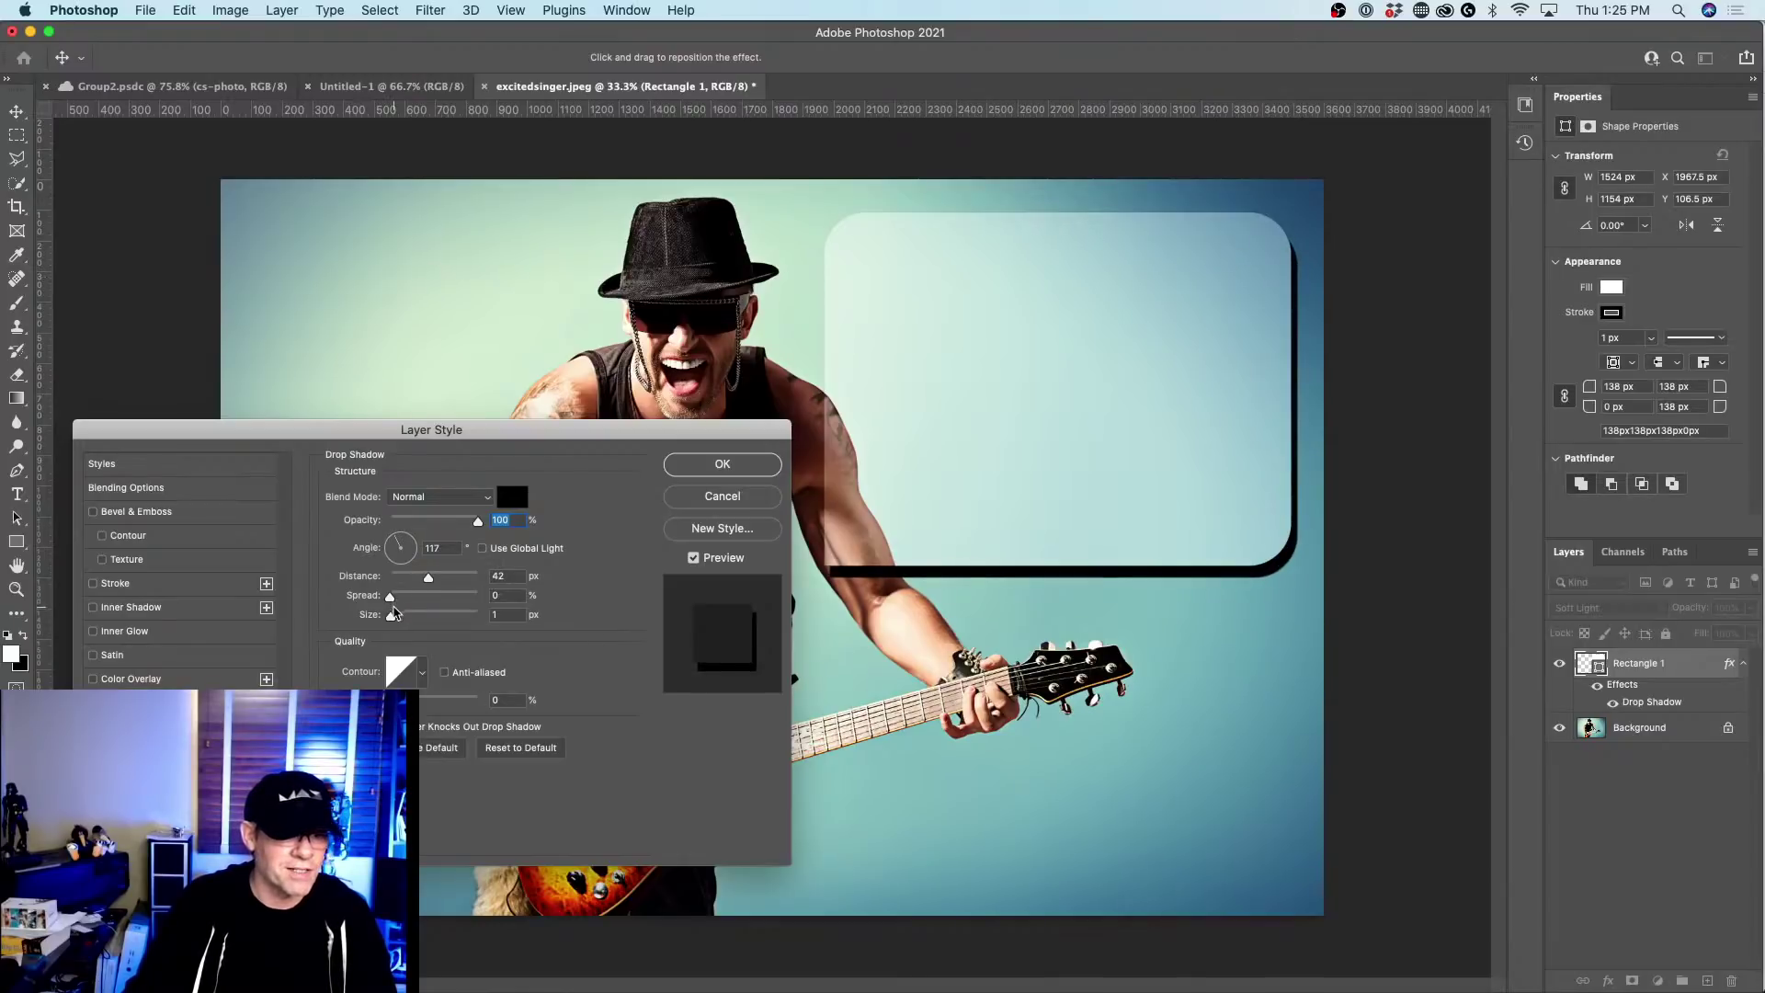
{"action": "left_click_drag", "start_coordinate": [395, 614], "coordinate": [419, 615]}
{"action": "left_click_drag", "start_coordinate": [1108, 487], "coordinate": [1099, 481]}
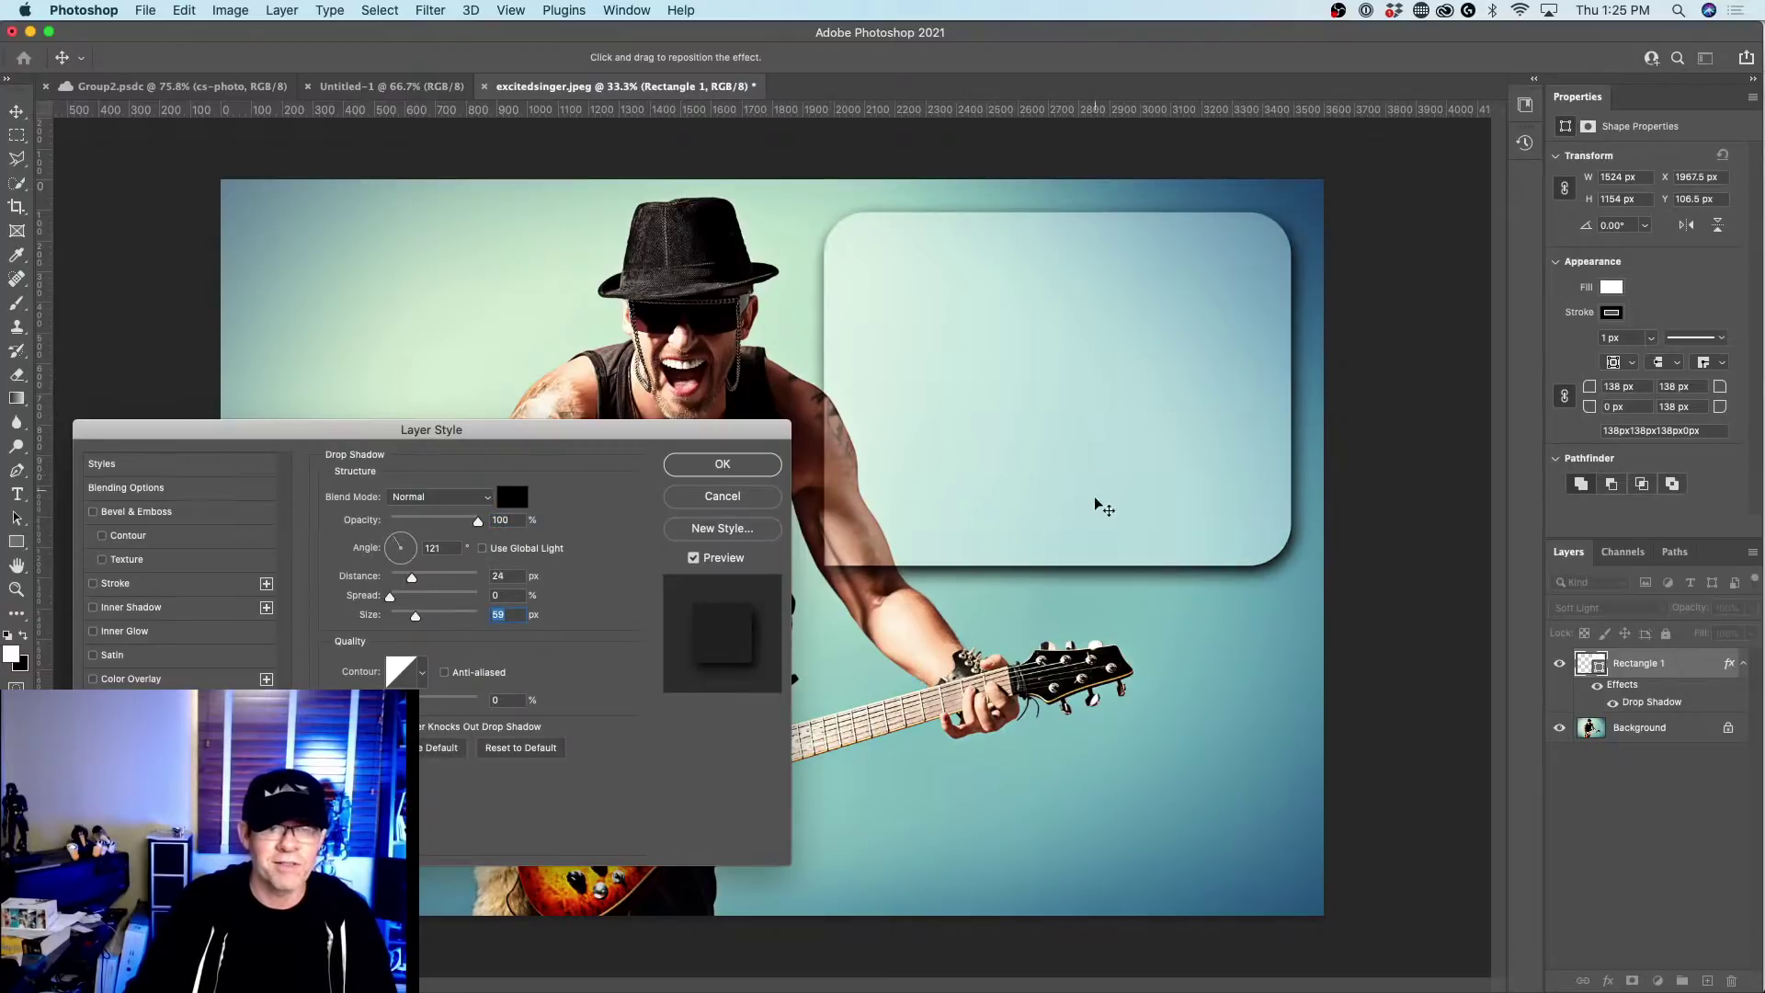
{"action": "left_click", "coordinate": [733, 464]}
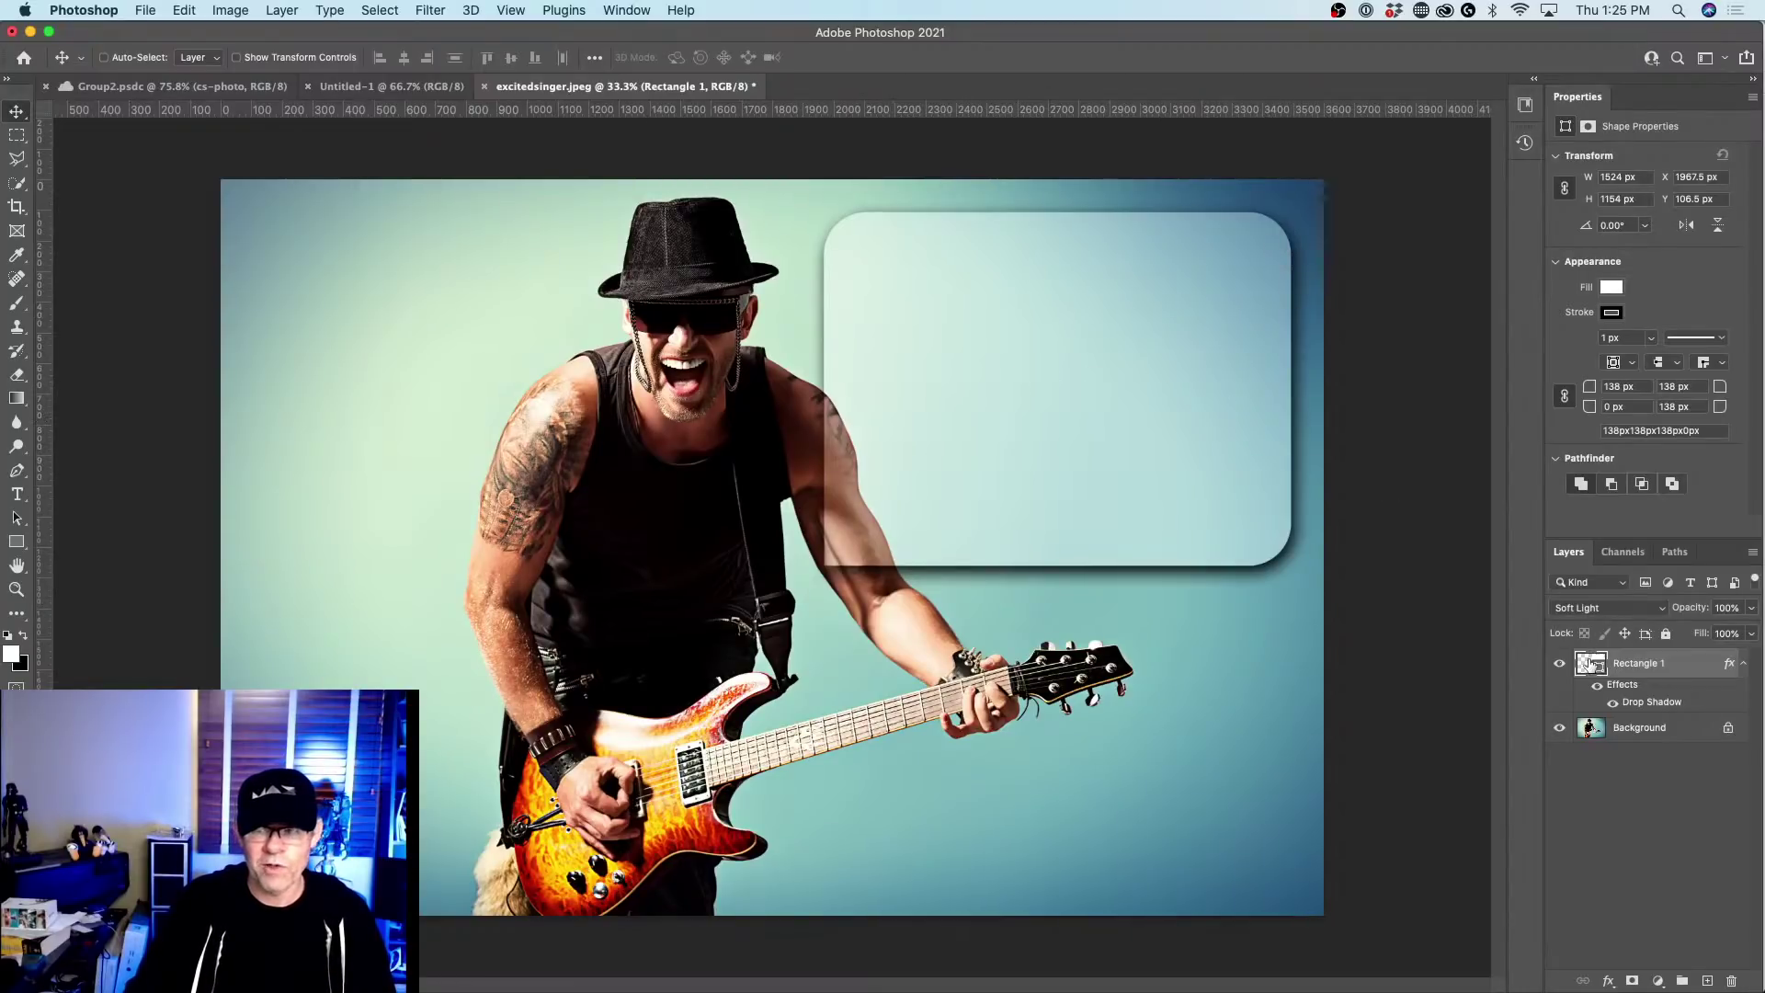
Round the rectangle's corners further to about 267 px, with the lower-left corner at about 129 px.
{"action": "left_click", "coordinate": [16, 518]}
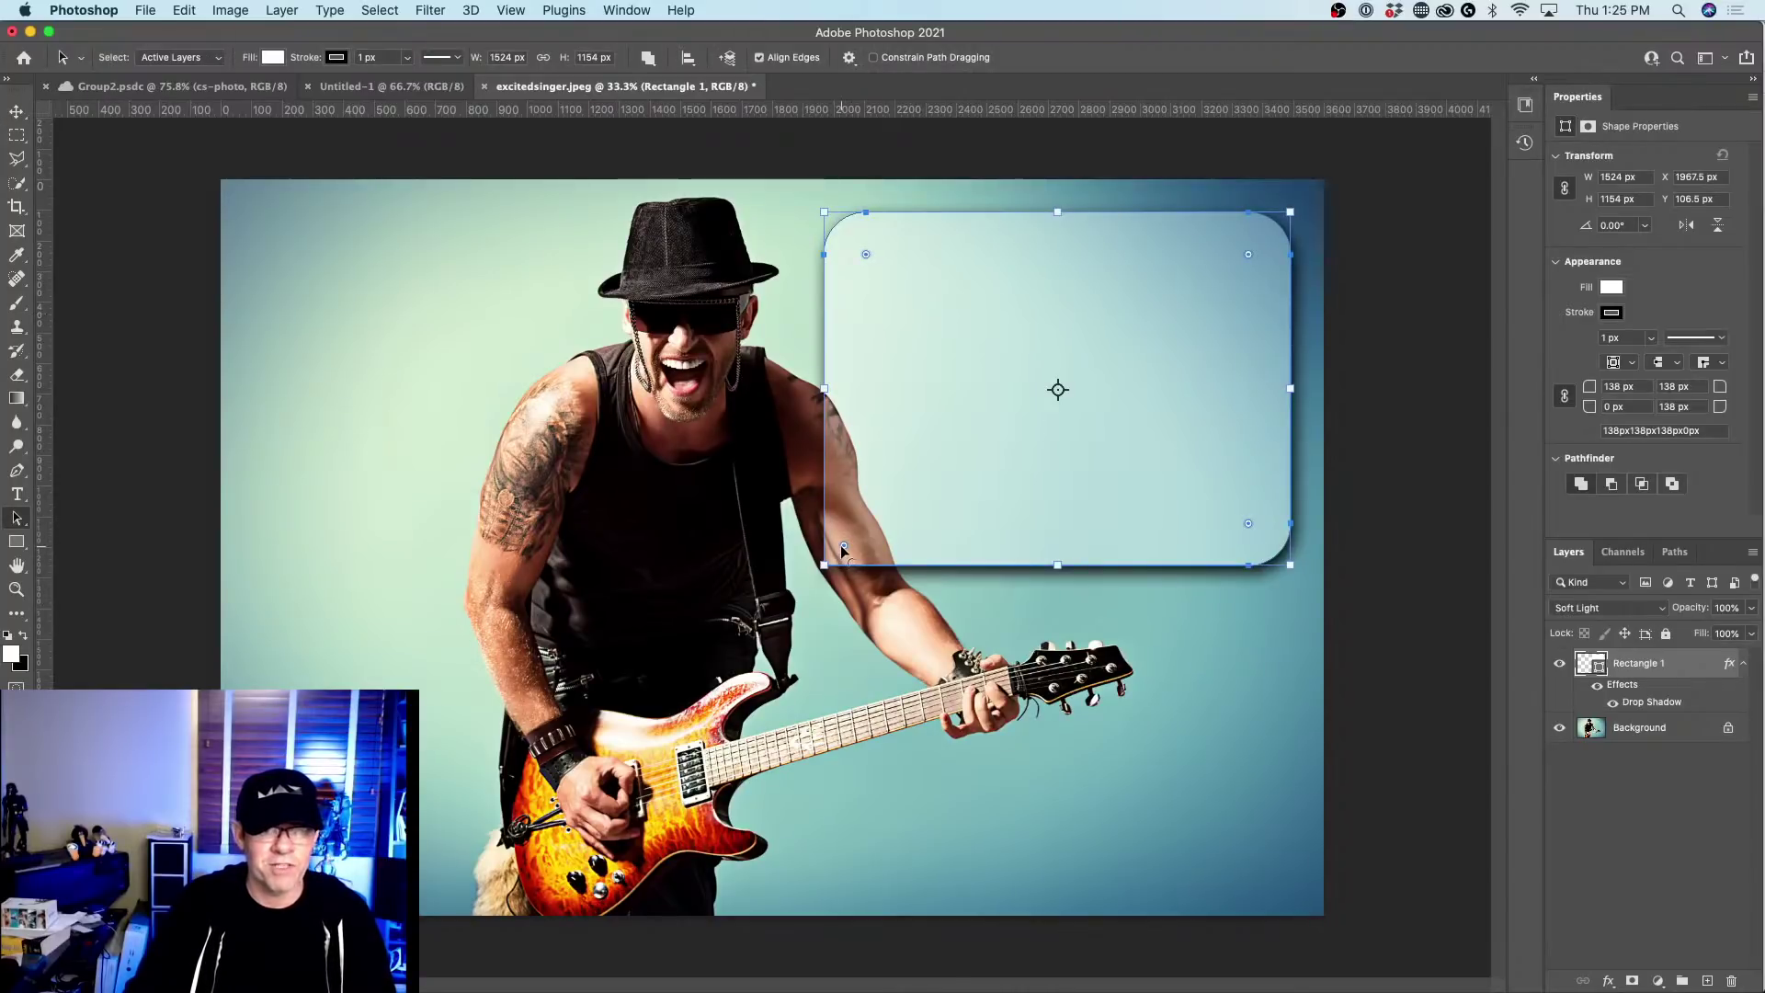
{"action": "left_click_drag", "start_coordinate": [843, 545], "coordinate": [869, 520]}
{"action": "left_click", "coordinate": [16, 112]}
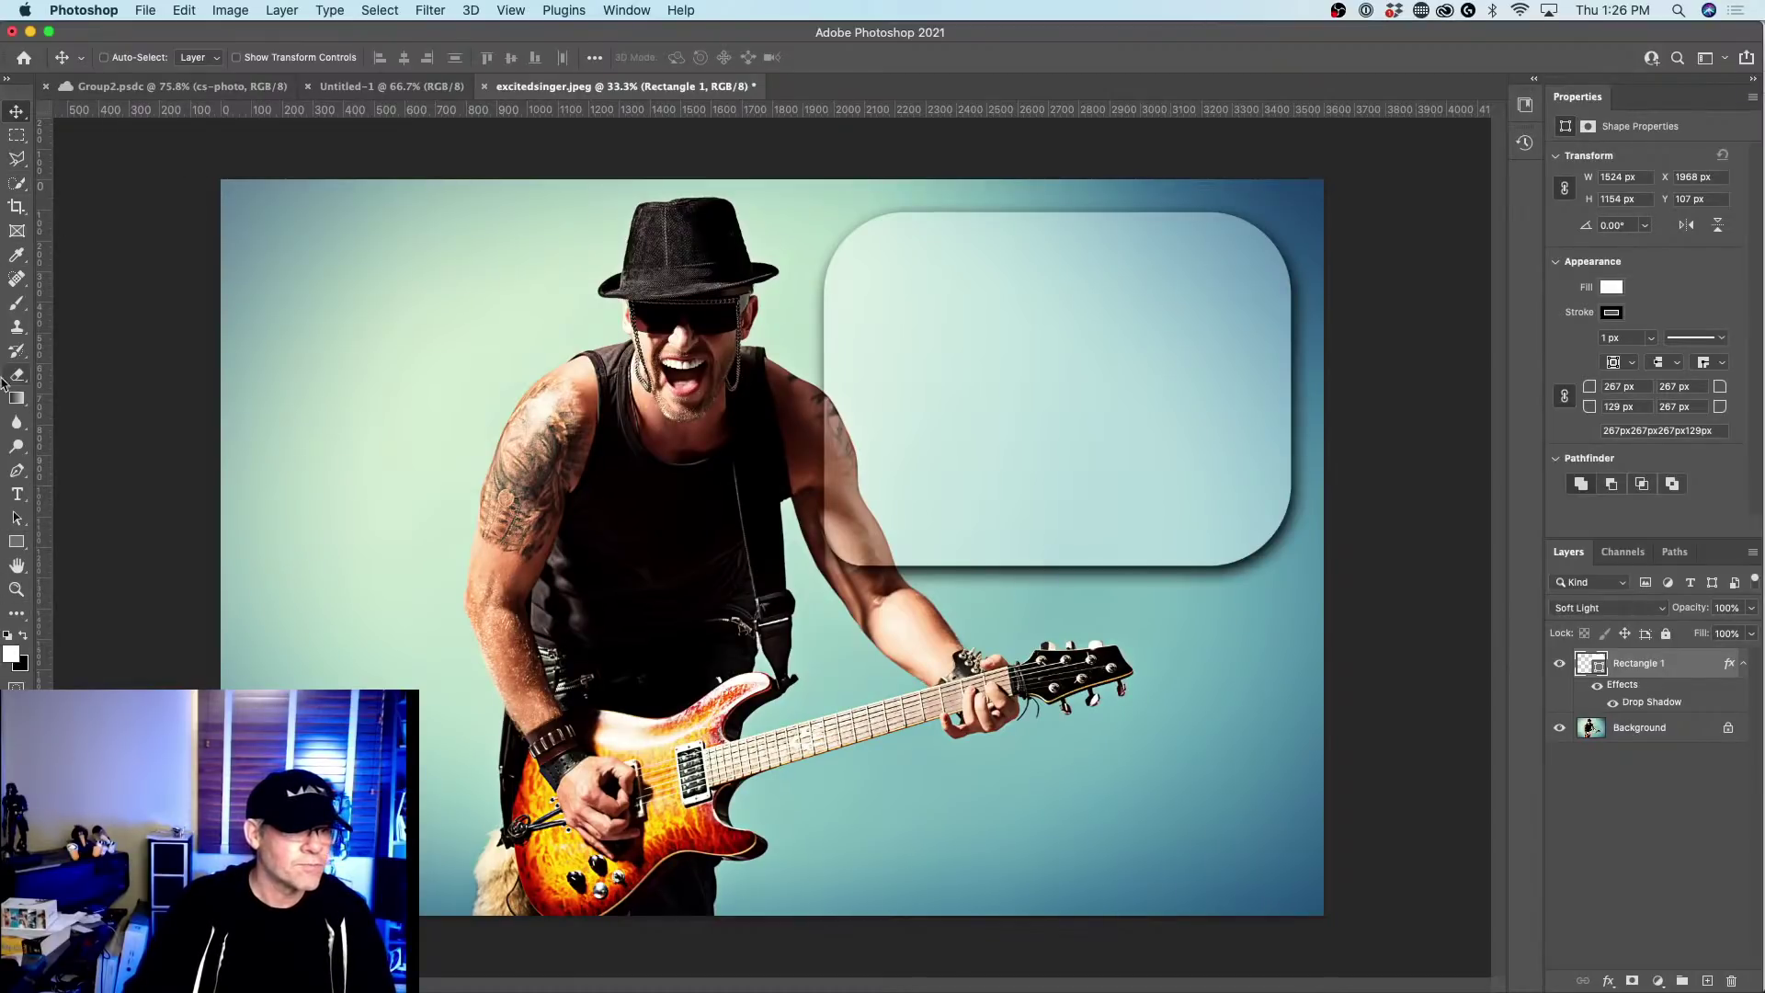
Add a new empty layer above the rectangle and set the Line tool to draw in Pixels mode.
{"action": "left_click", "coordinate": [27, 542]}
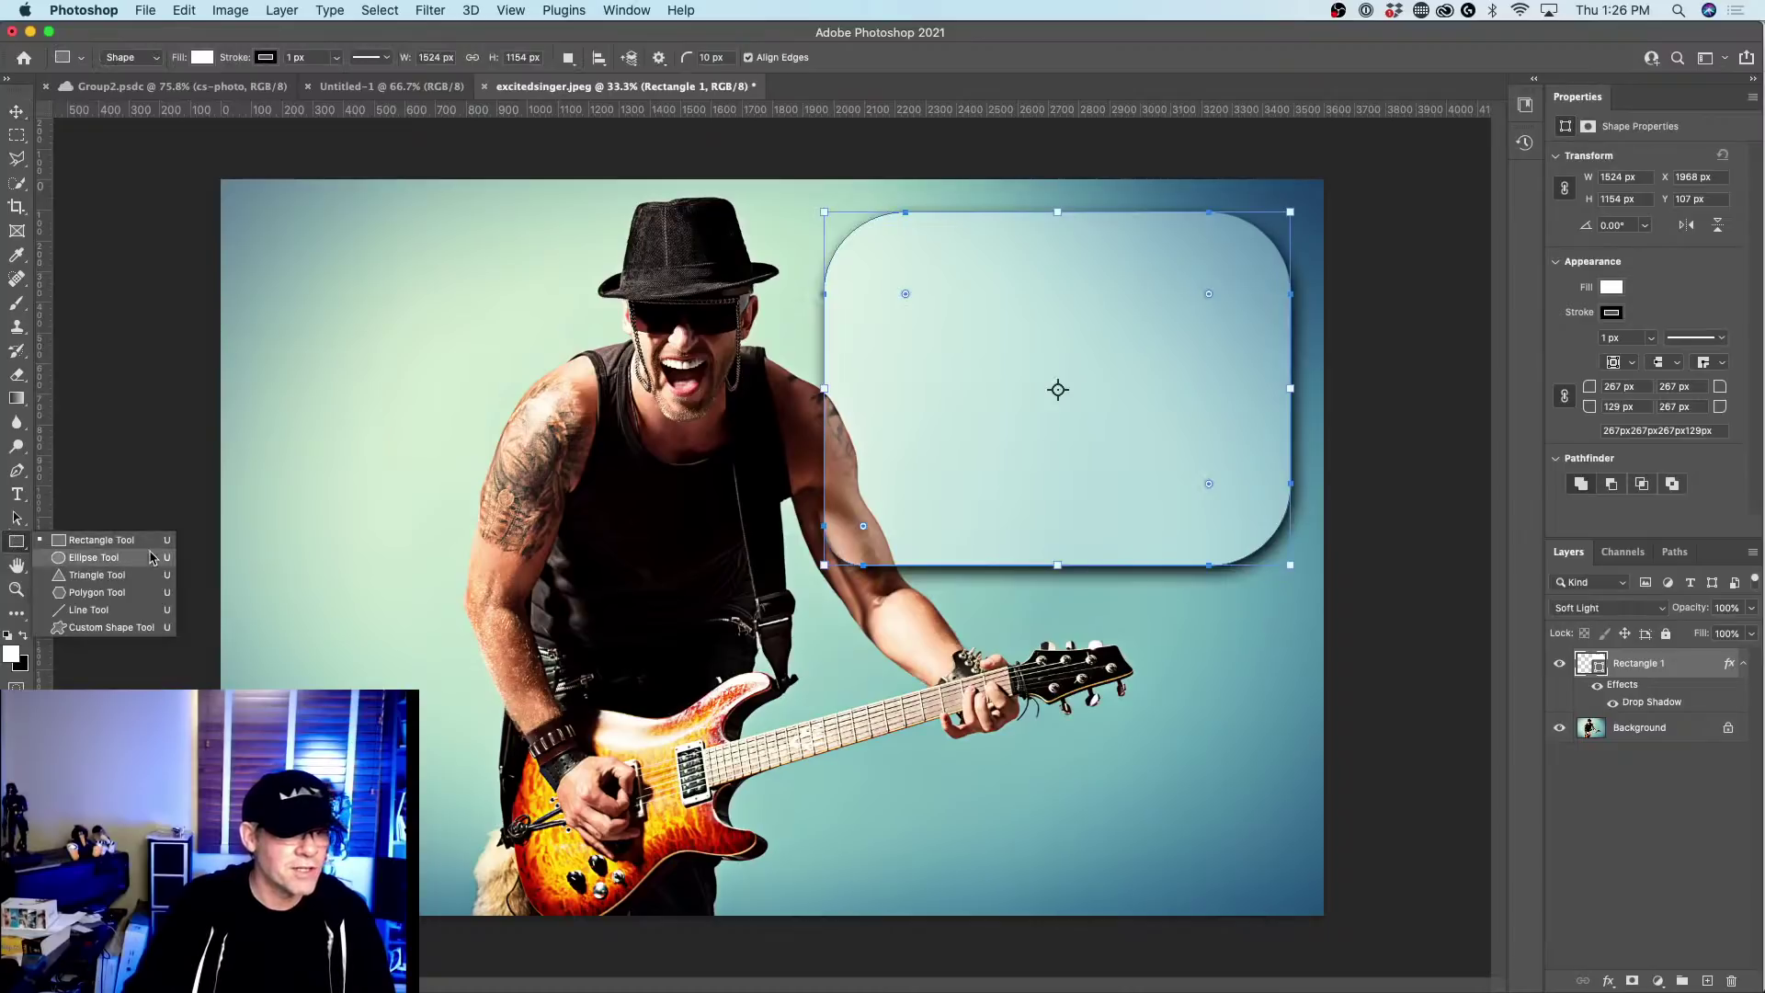
{"action": "left_click", "coordinate": [88, 609]}
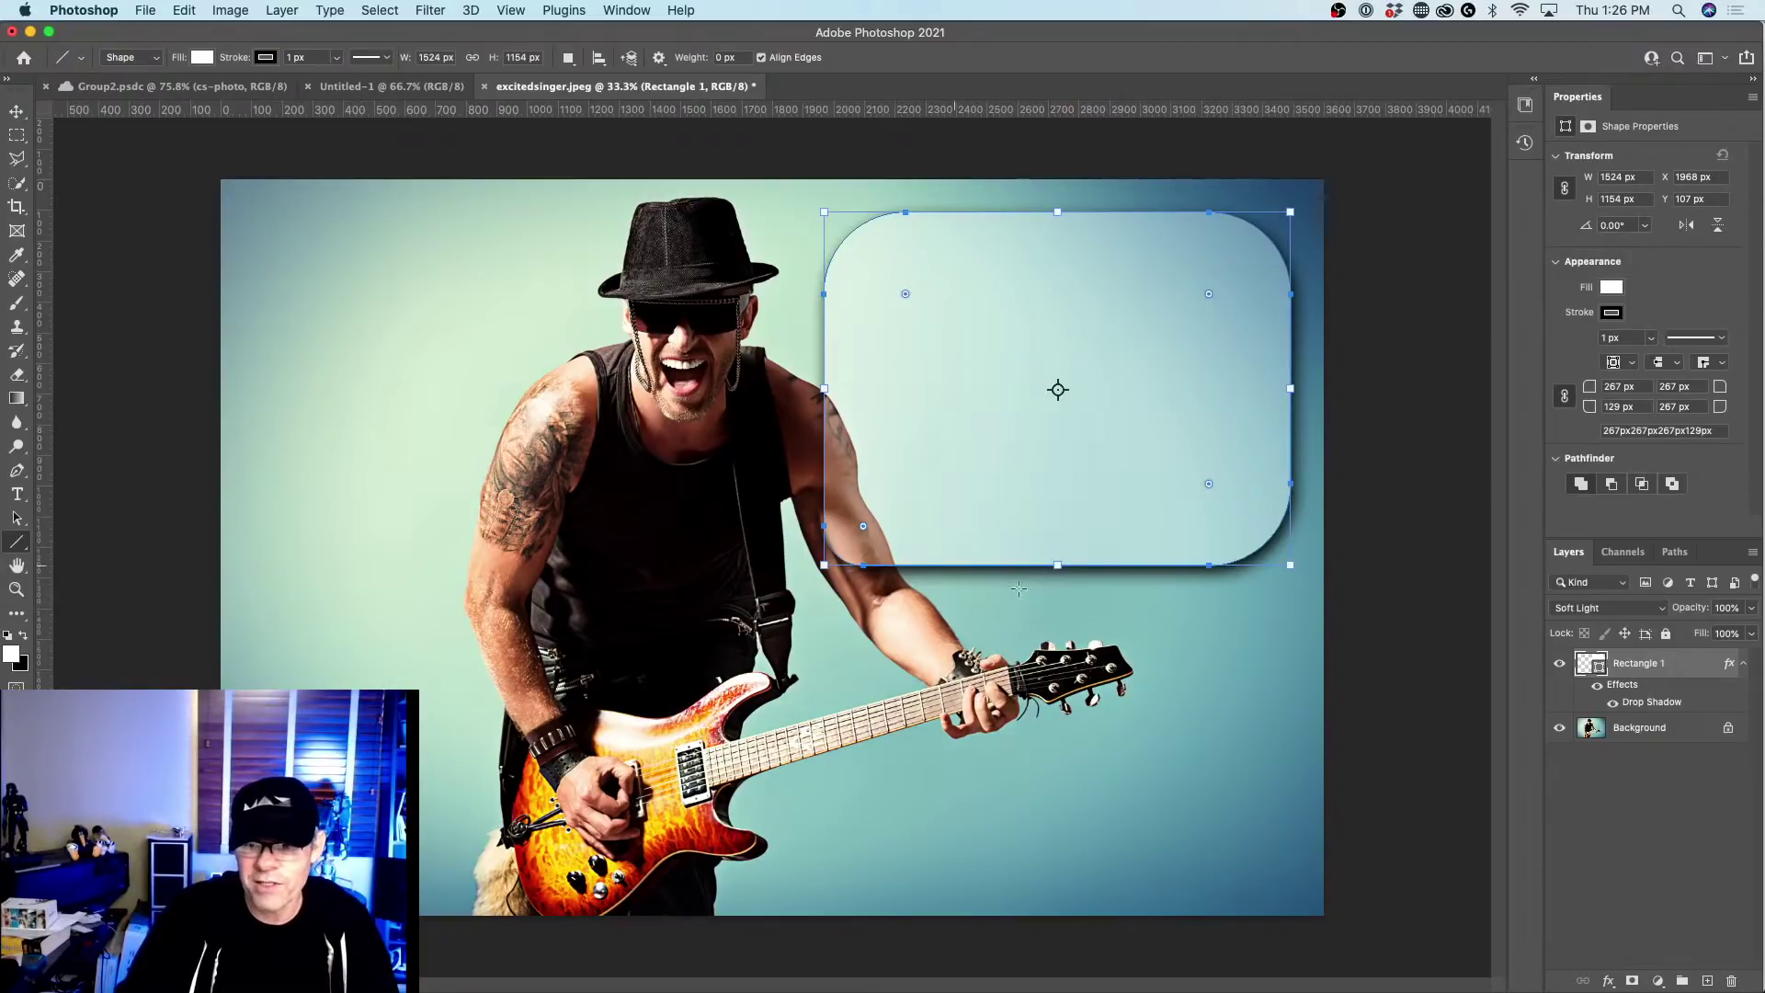
{"action": "left_click", "coordinate": [1708, 981]}
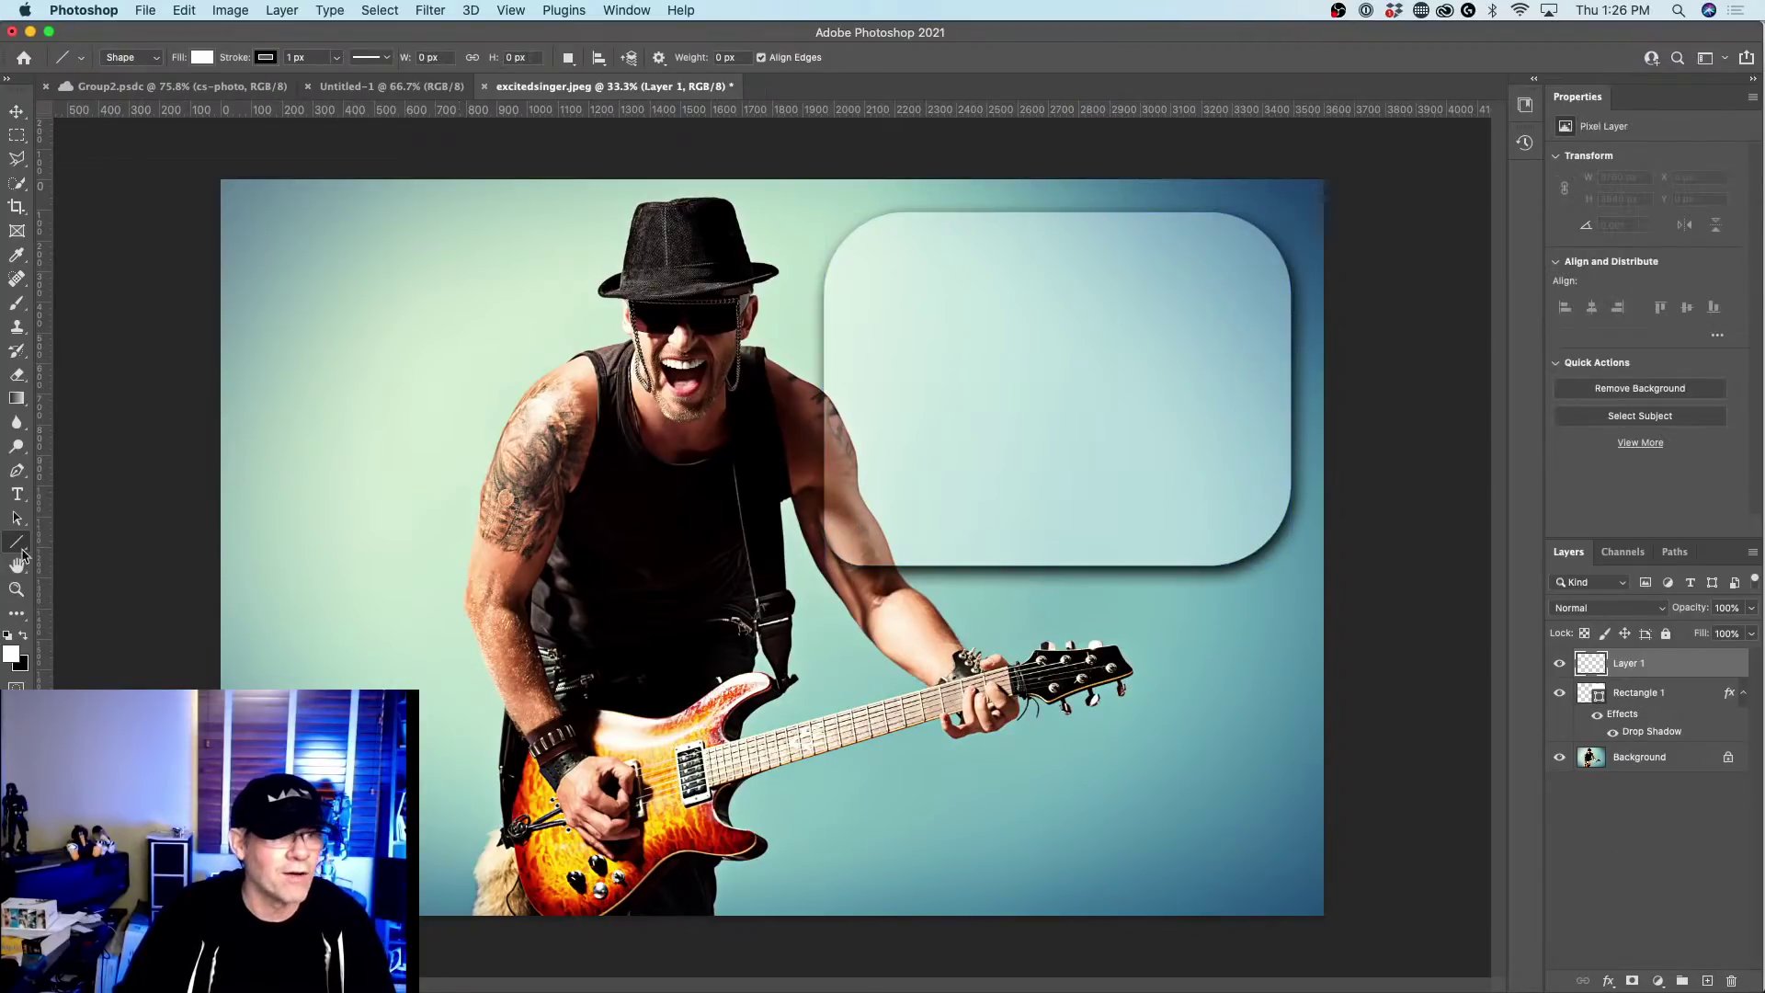
{"action": "left_click", "coordinate": [154, 58]}
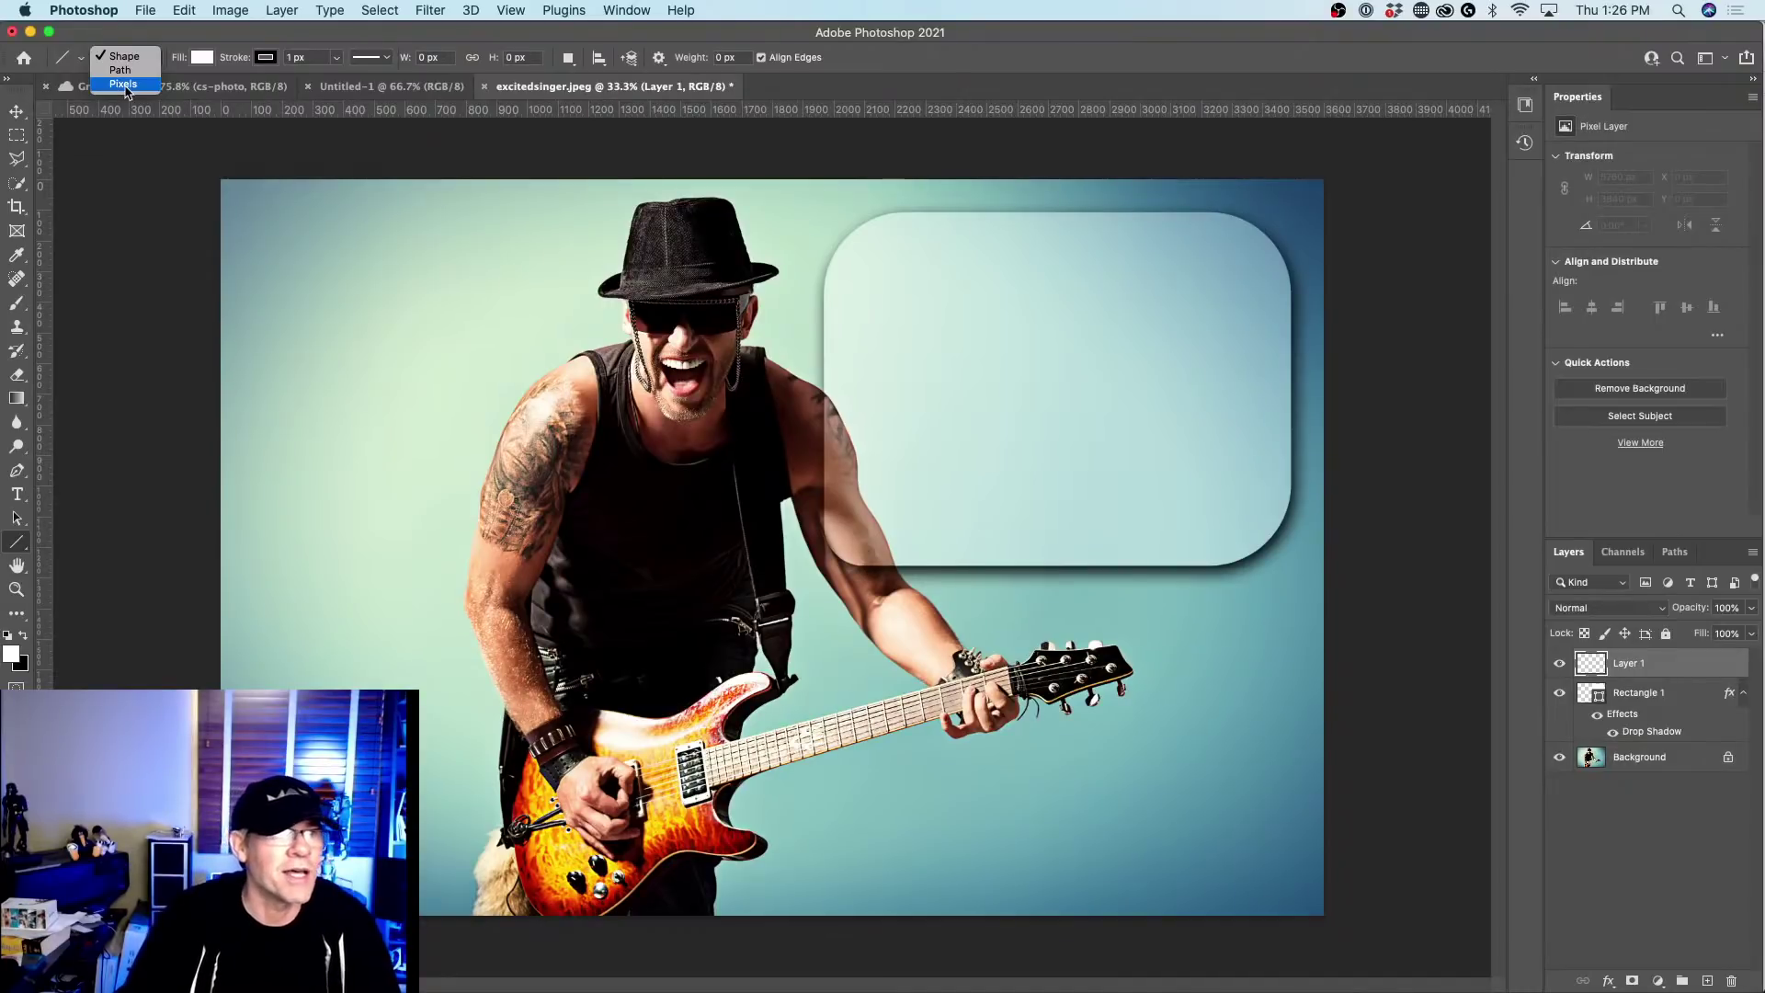
{"action": "left_click", "coordinate": [126, 84]}
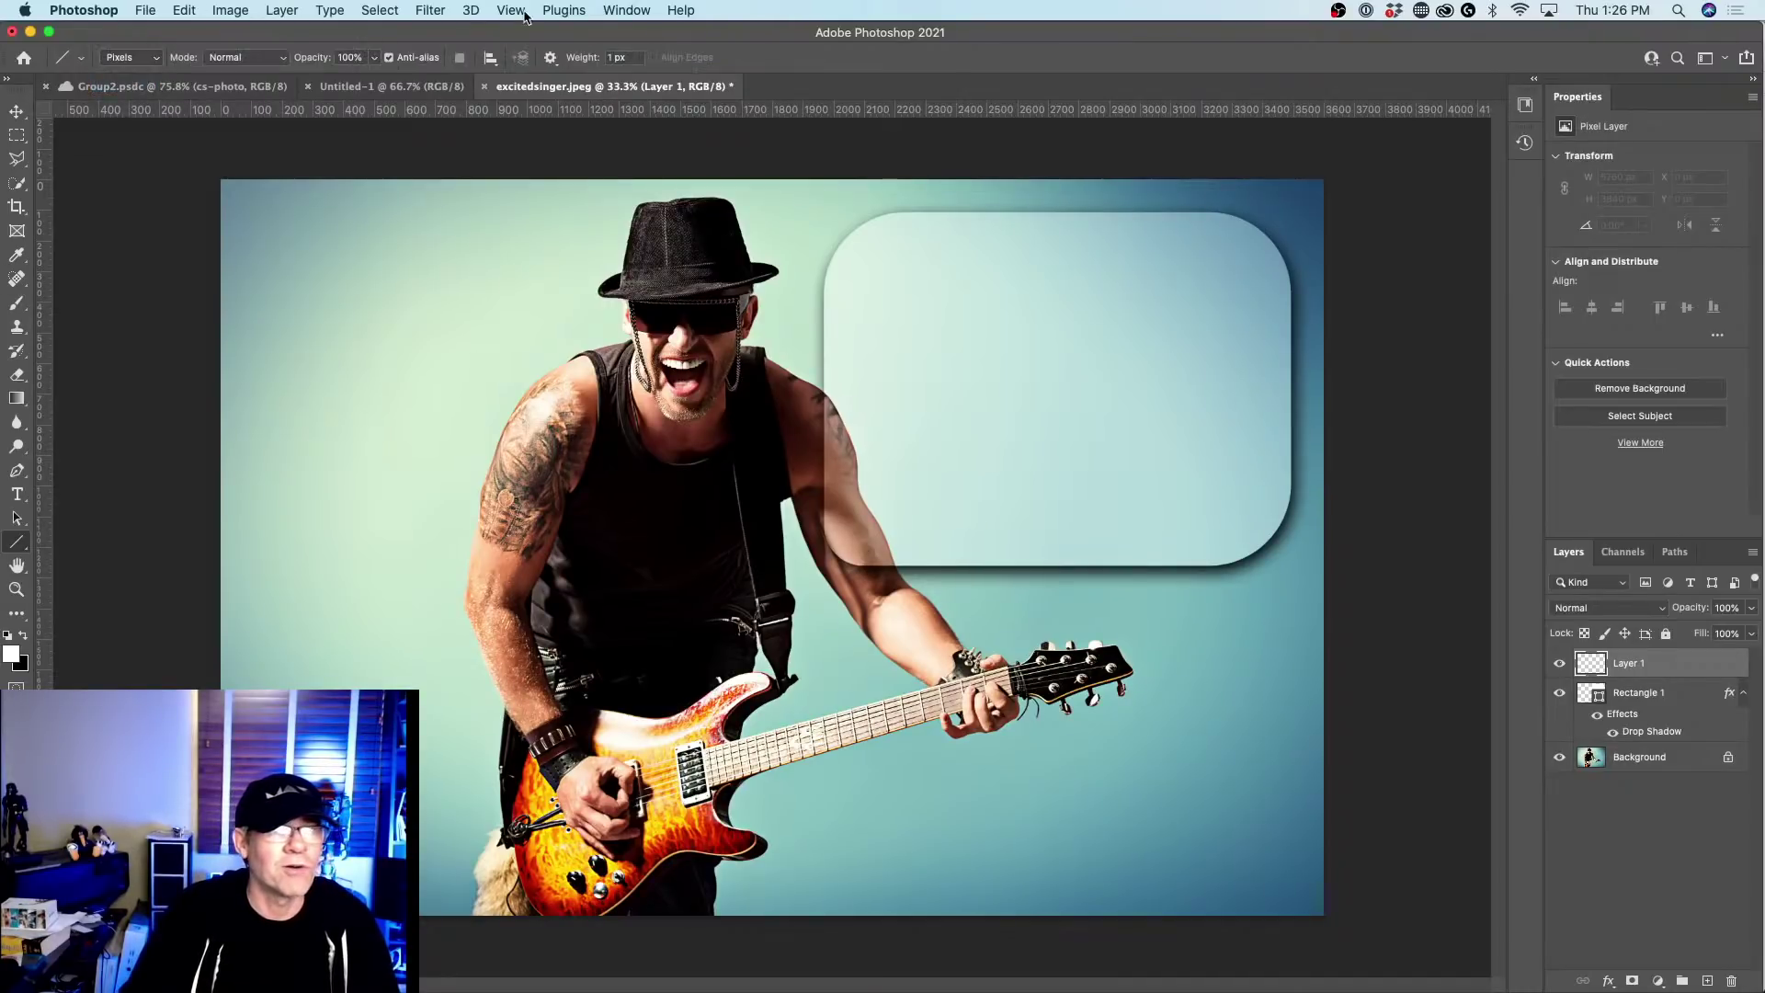
Set the foreground color to bright red and return to the Line tool.
{"action": "left_click", "coordinate": [12, 653]}
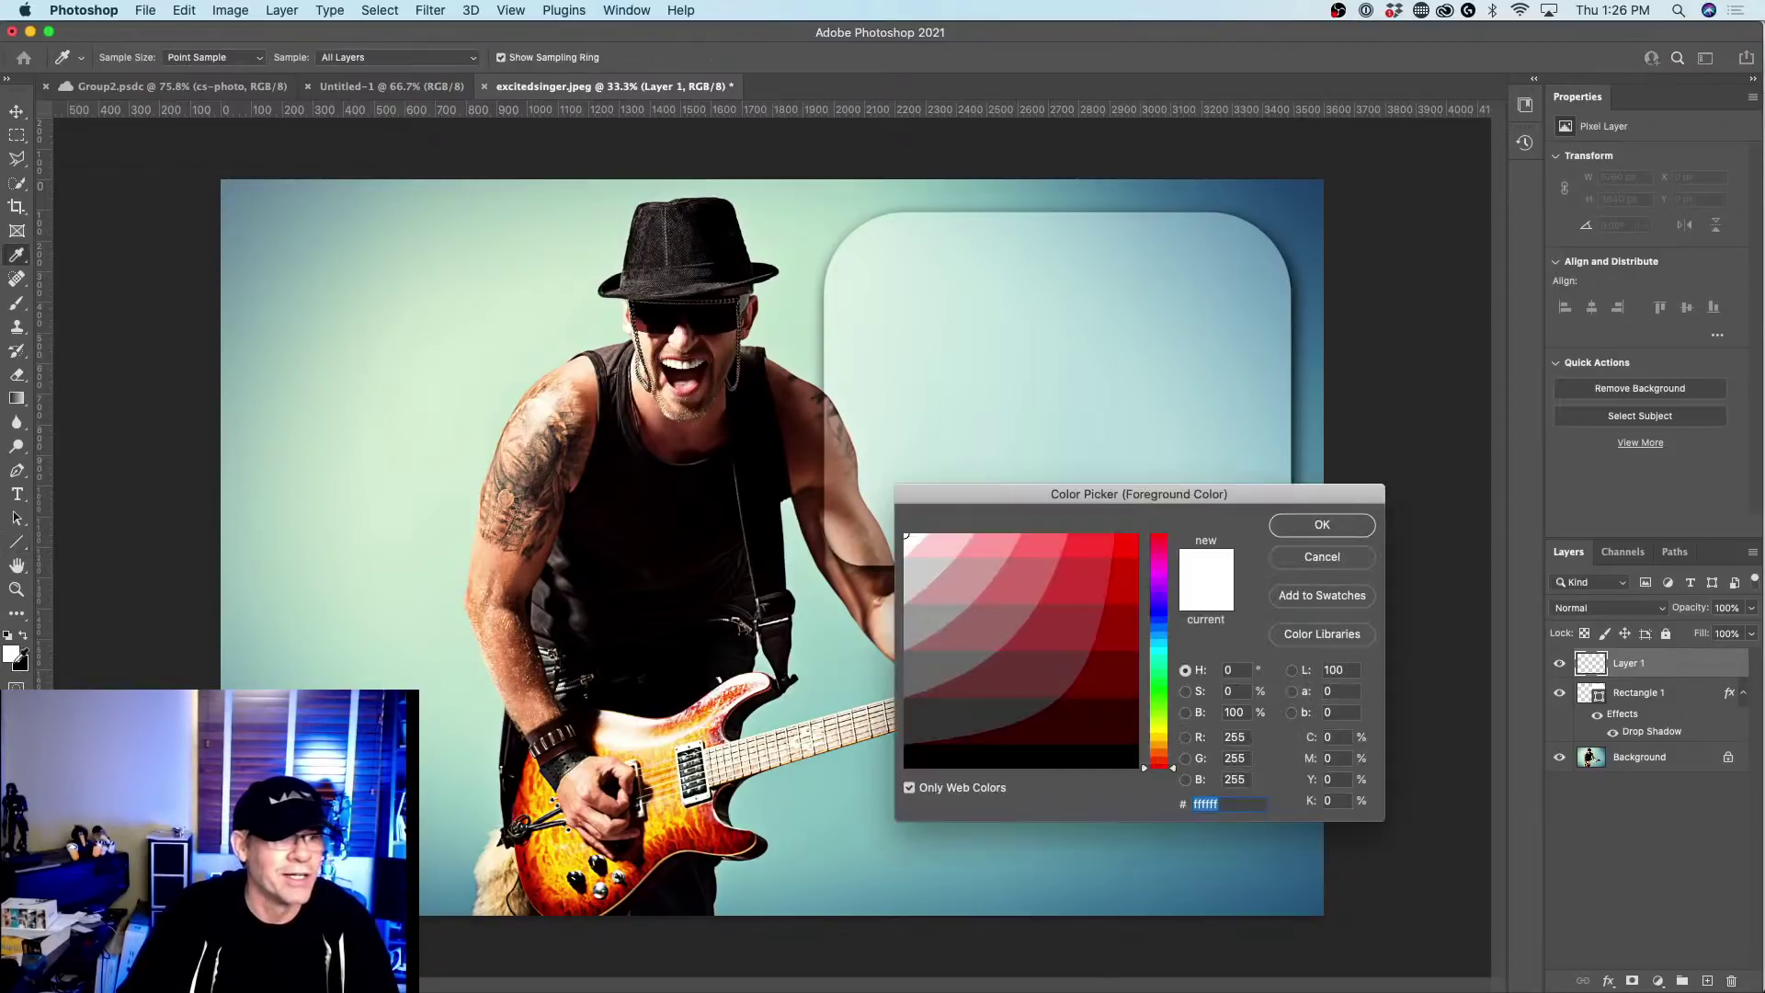
{"action": "left_click", "coordinate": [1131, 544]}
{"action": "left_click", "coordinate": [1306, 524]}
{"action": "key", "text": "u"}
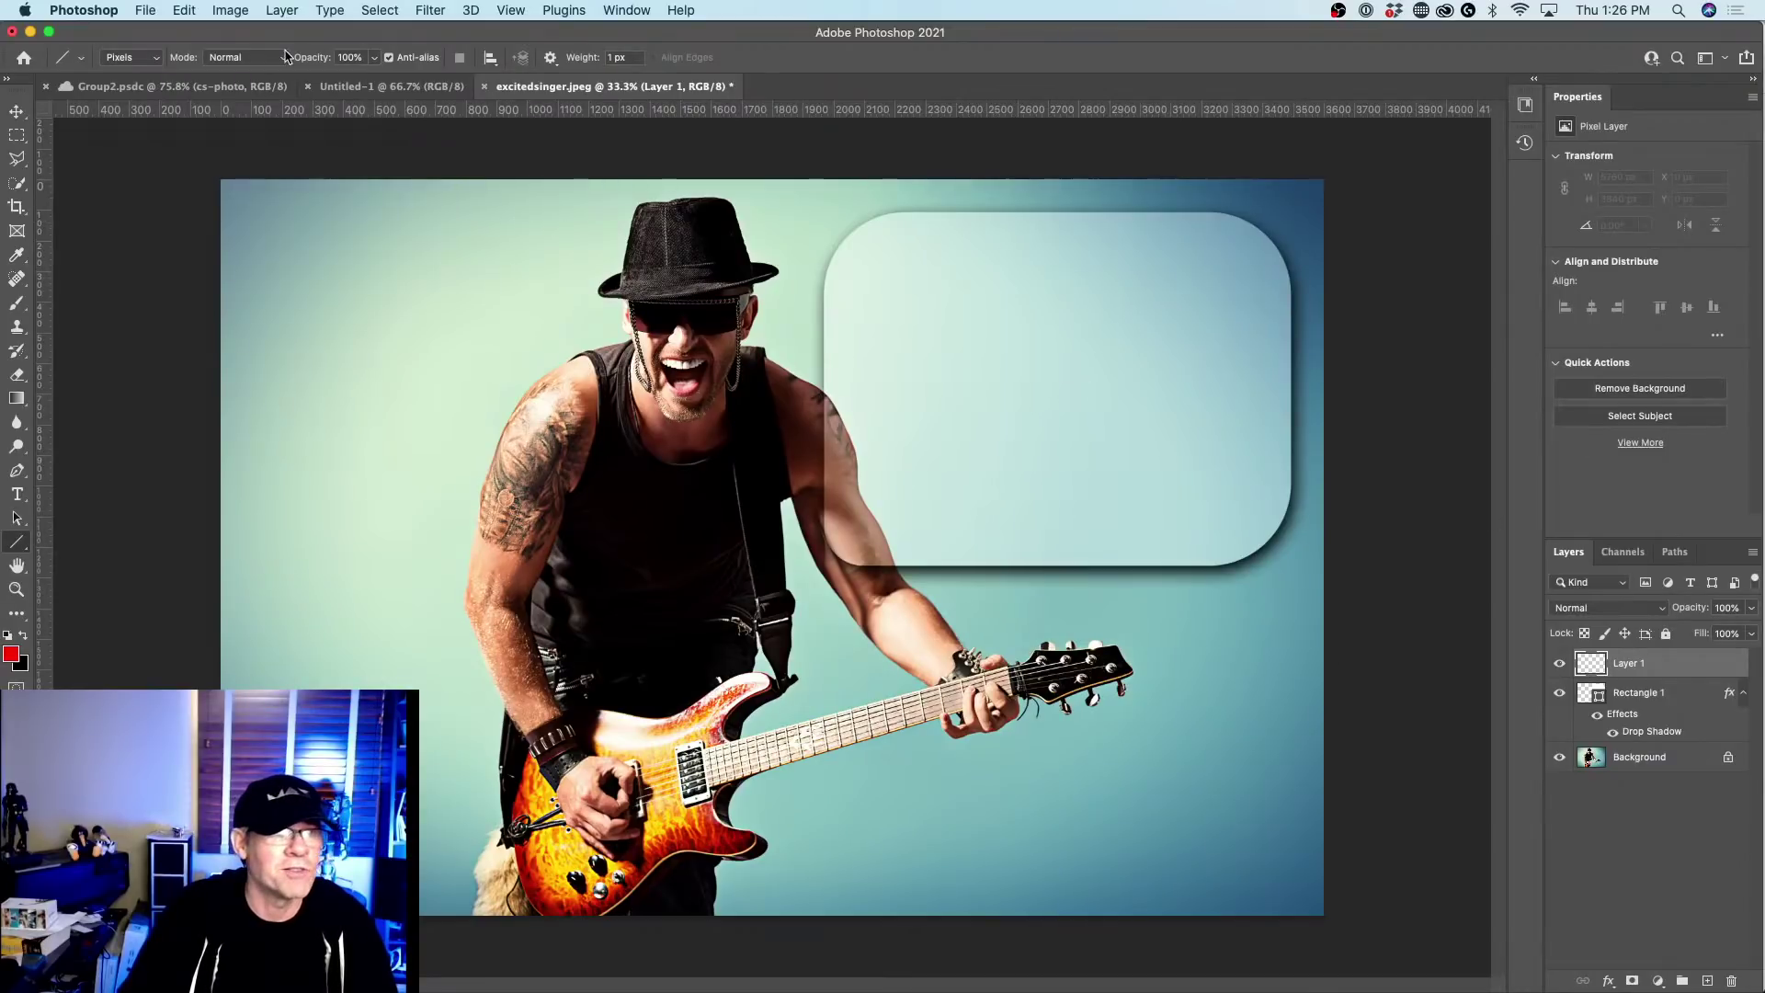
Enable an arrowhead at the line's end and draw a 1 px diagonal line behind the singer's hat brim up to the rounded rectangle.
{"action": "left_click_drag", "start_coordinate": [582, 61], "coordinate": [580, 60]}
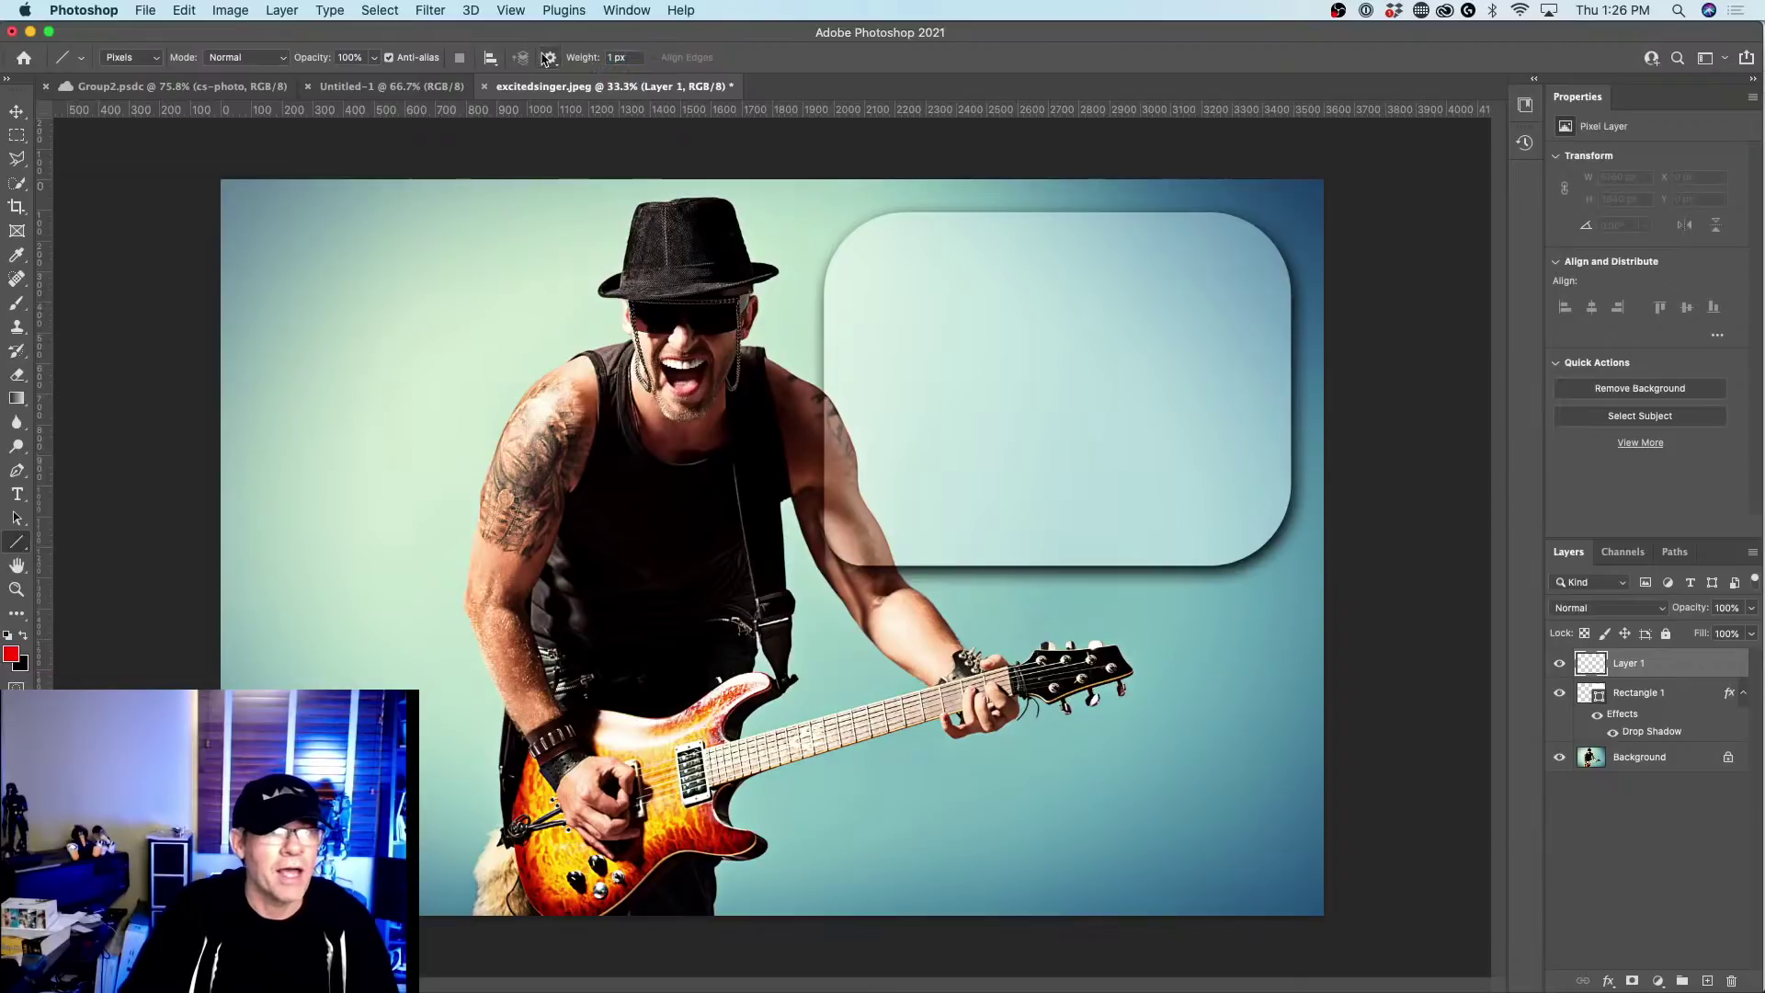
{"action": "left_click", "coordinate": [551, 59]}
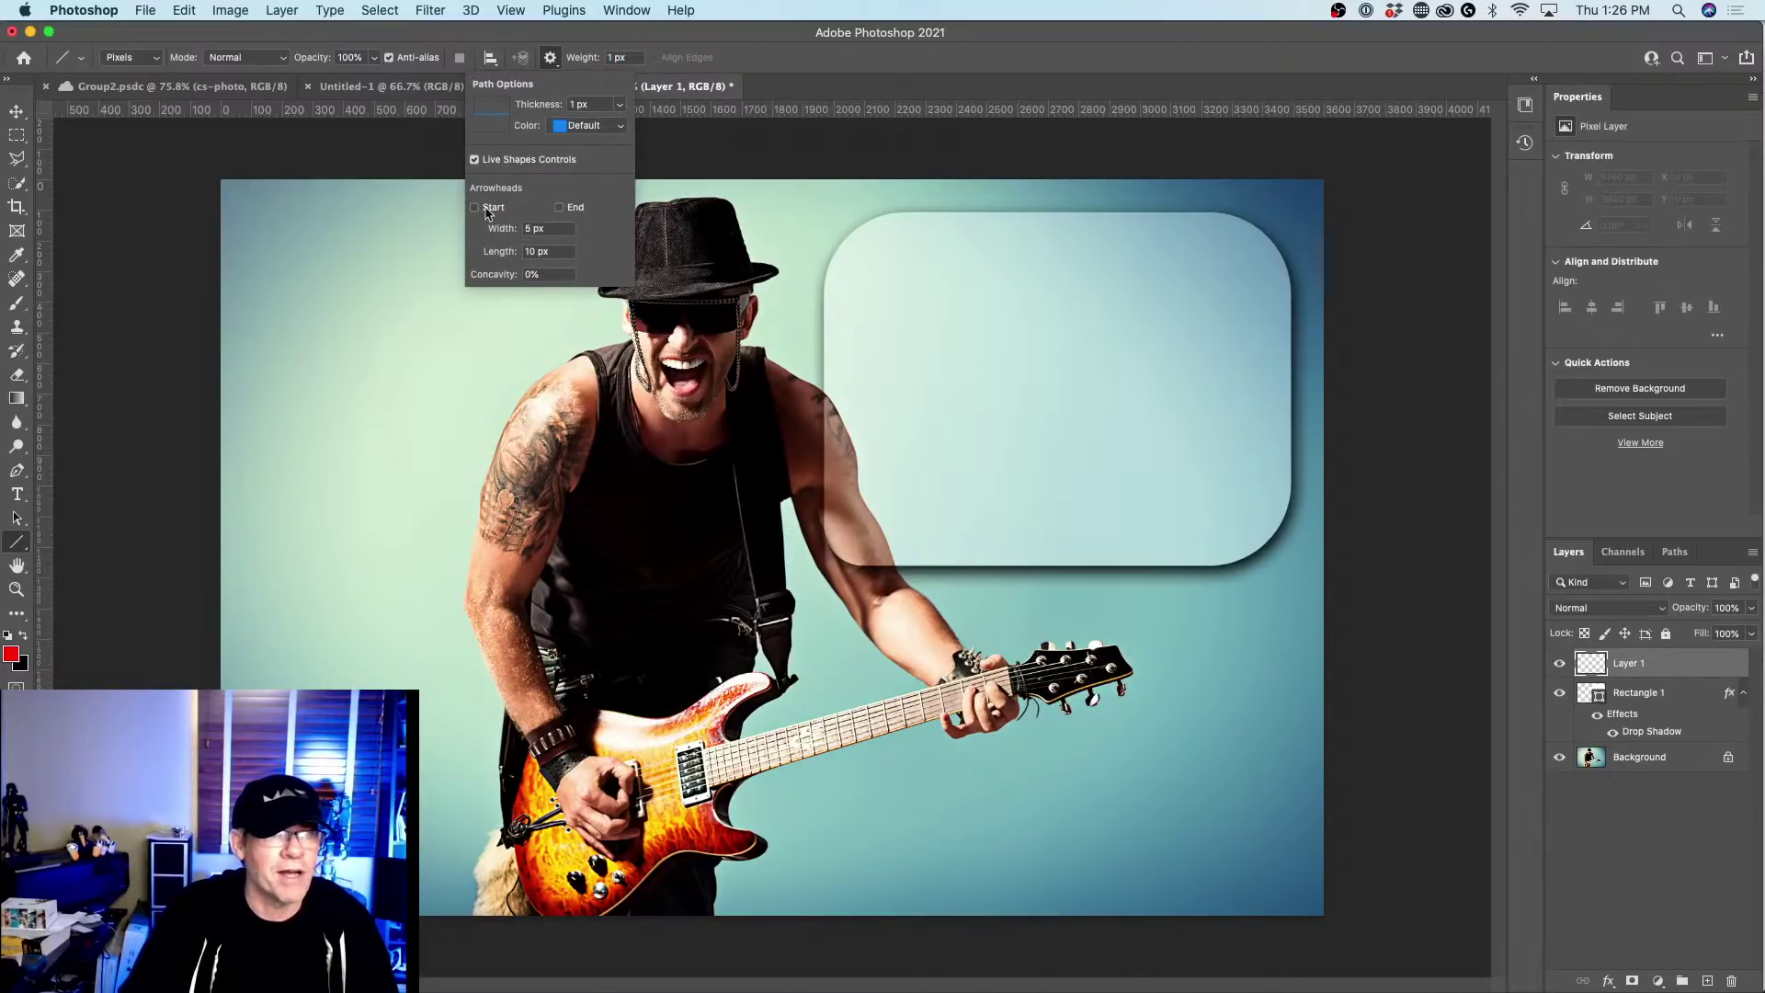
{"action": "left_click", "coordinate": [559, 207]}
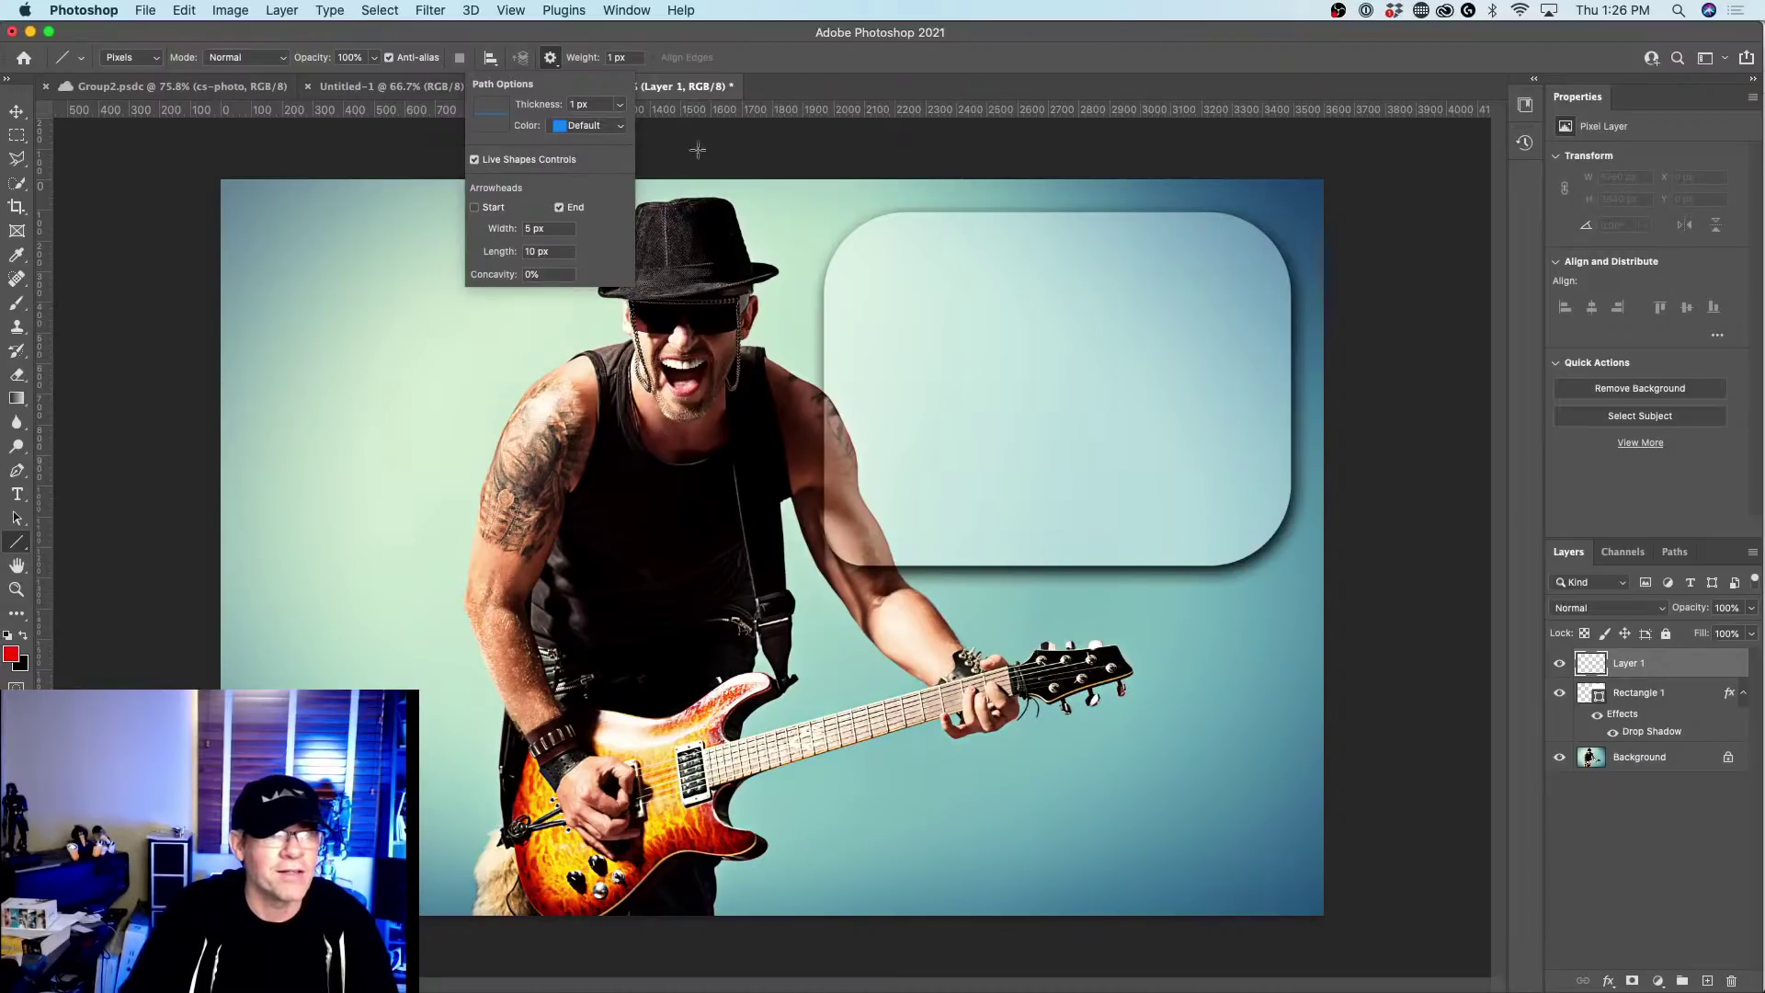
{"action": "left_click", "coordinate": [709, 66]}
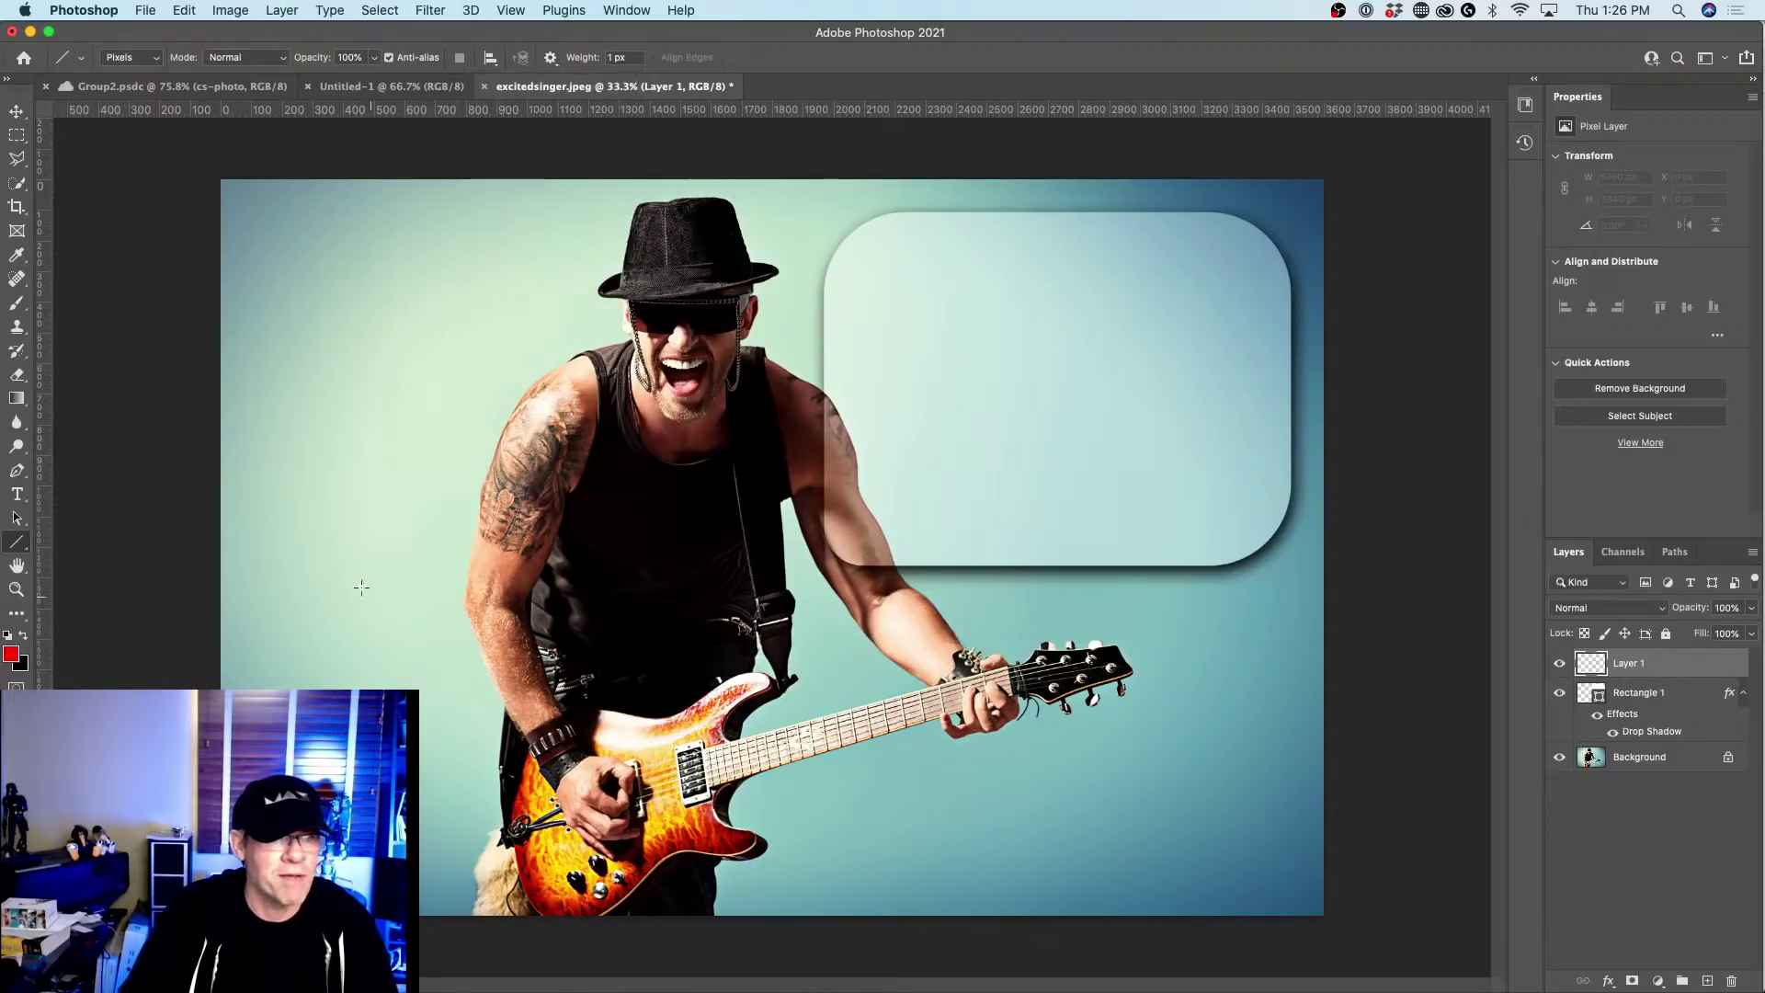
{"action": "left_click_drag", "start_coordinate": [305, 556], "coordinate": [849, 249]}
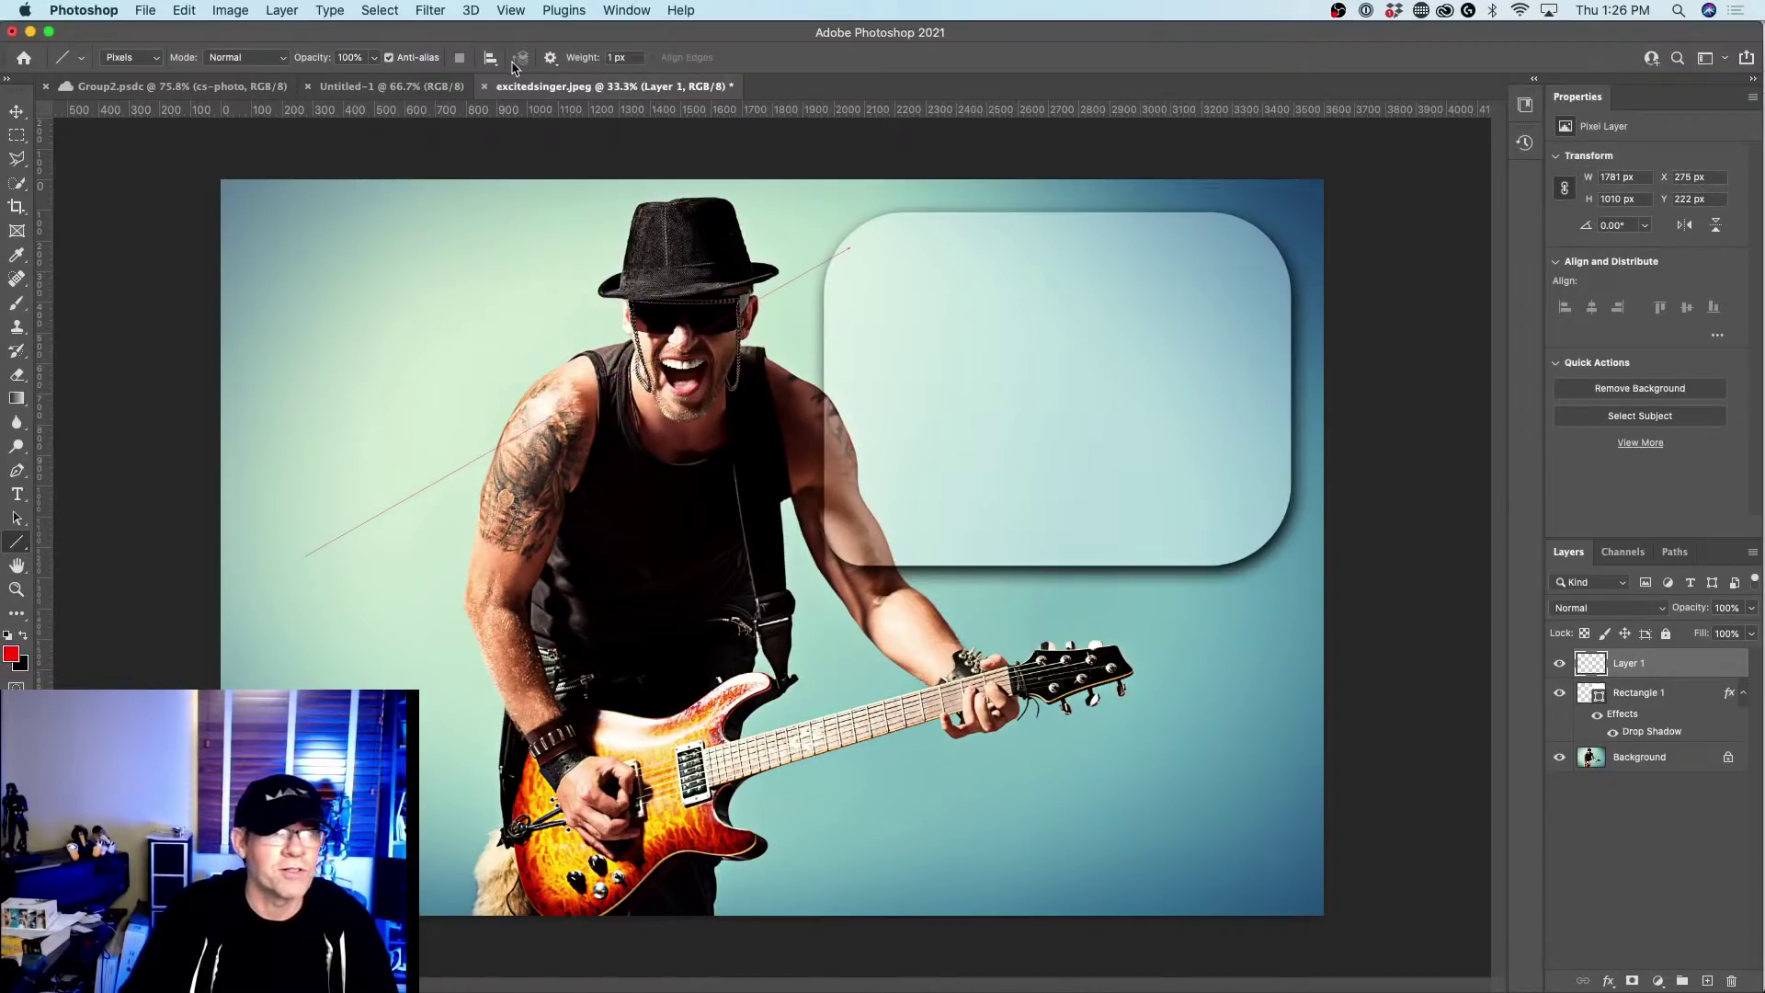
Draw an 8 px diagonal line across the singer's torso, plus a steeper one ending in a 26 px wide arrowhead.
{"action": "left_click_drag", "start_coordinate": [583, 63], "coordinate": [589, 62]}
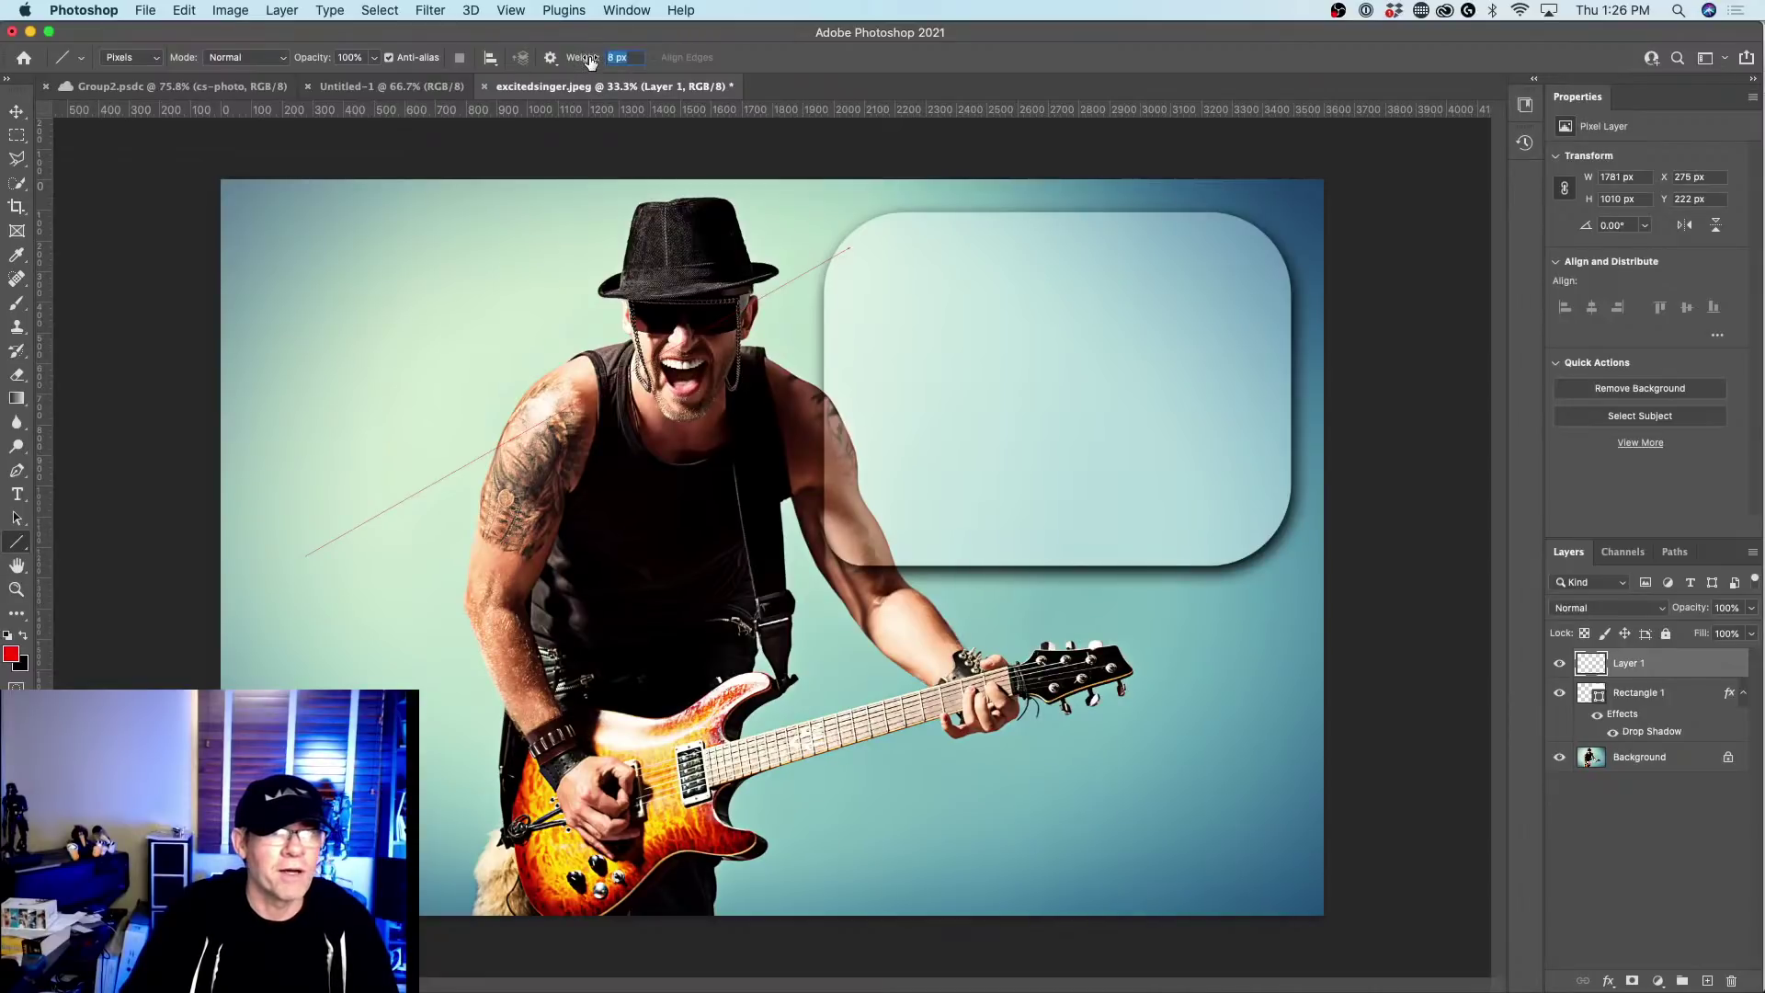
{"action": "left_click_drag", "start_coordinate": [349, 683], "coordinate": [921, 434]}
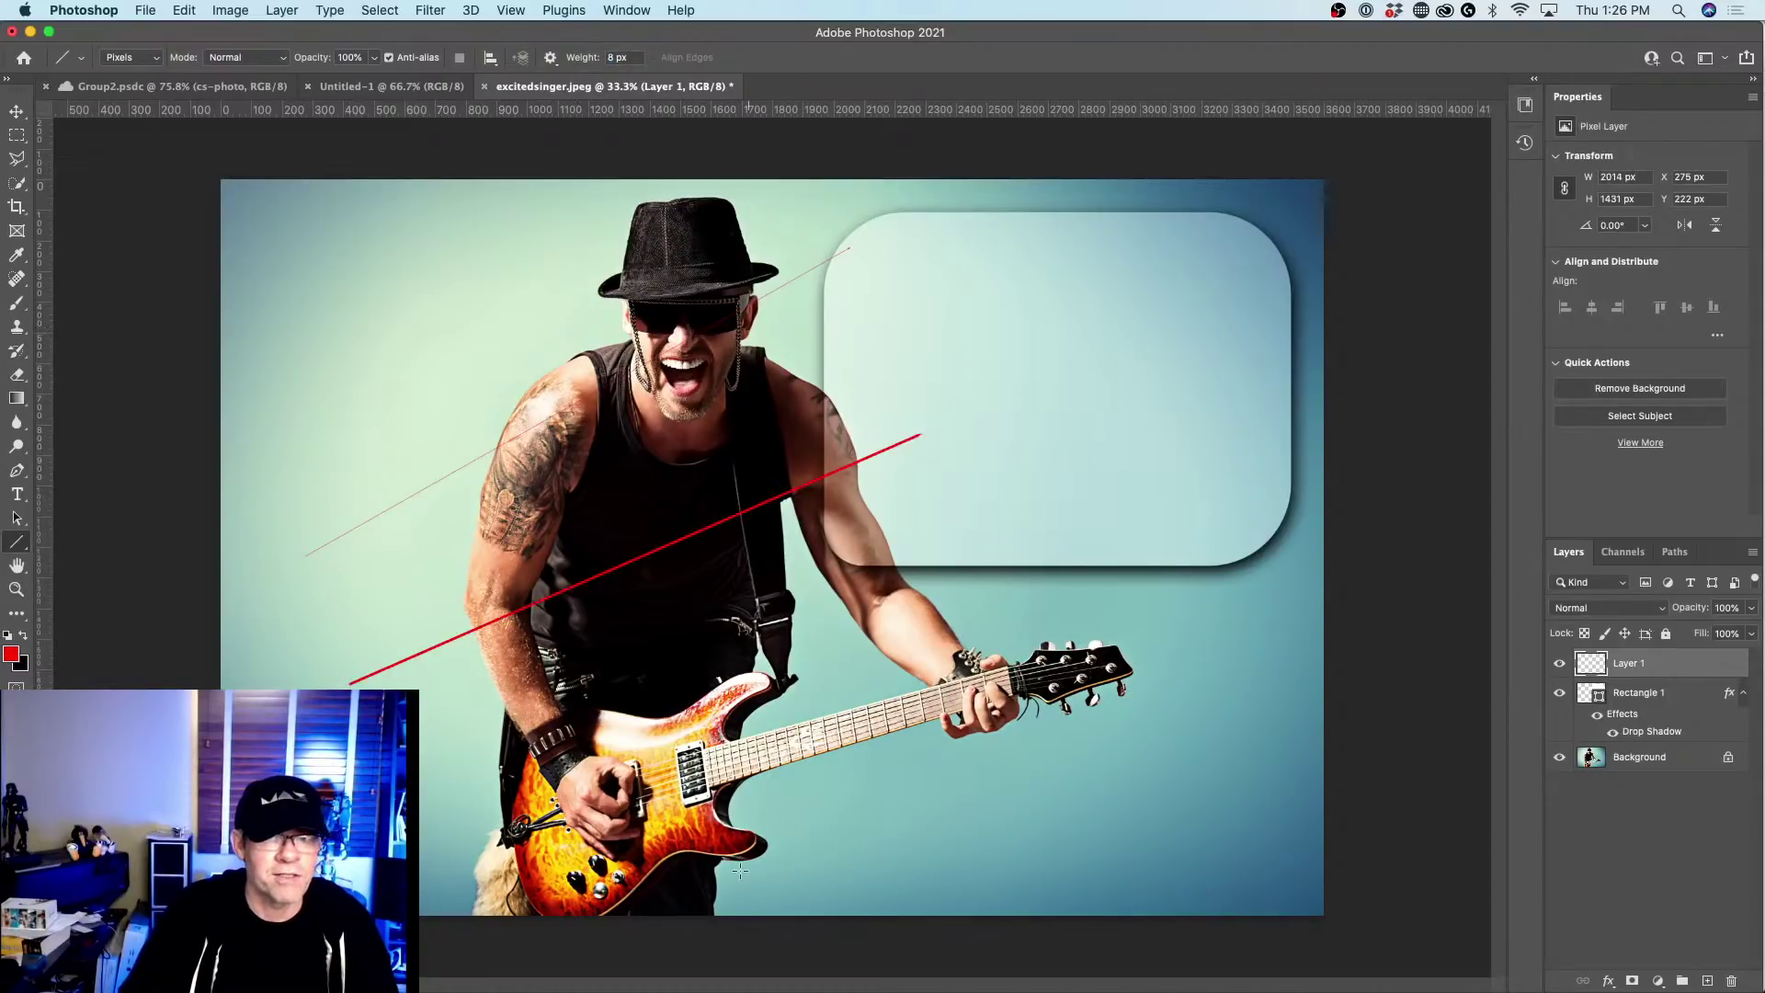
{"action": "left_click", "coordinate": [550, 57]}
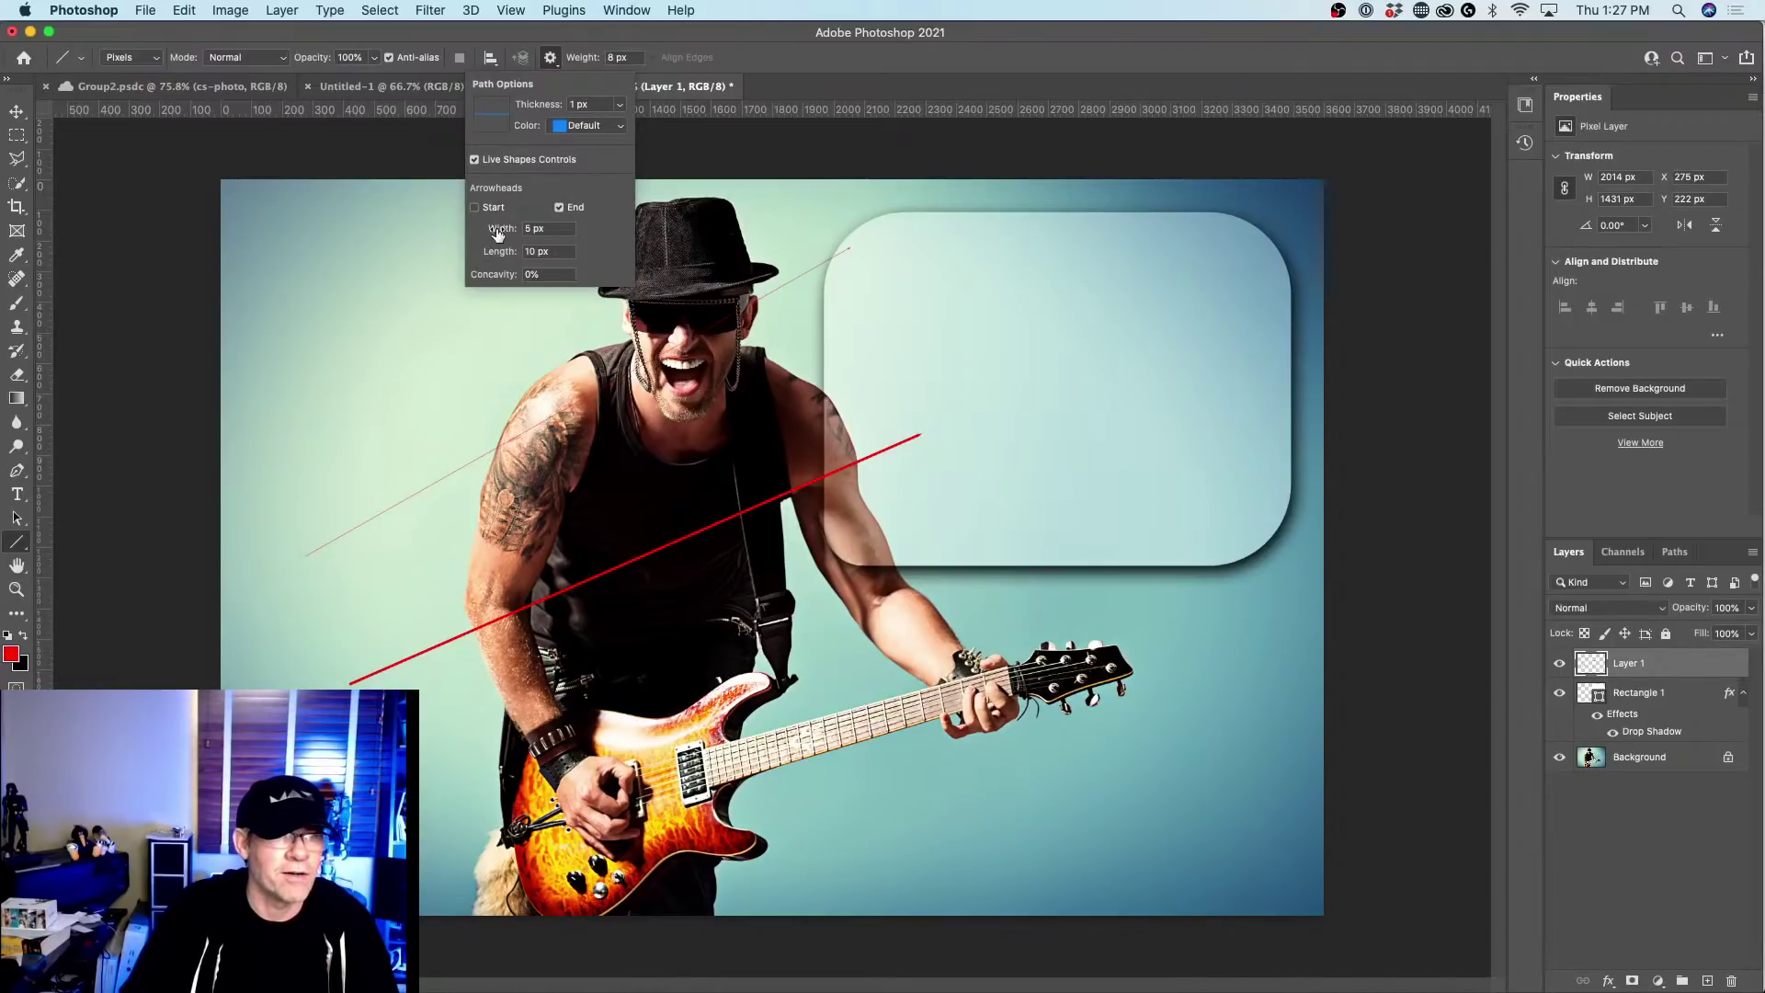
{"action": "left_click_drag", "start_coordinate": [497, 235], "coordinate": [518, 234]}
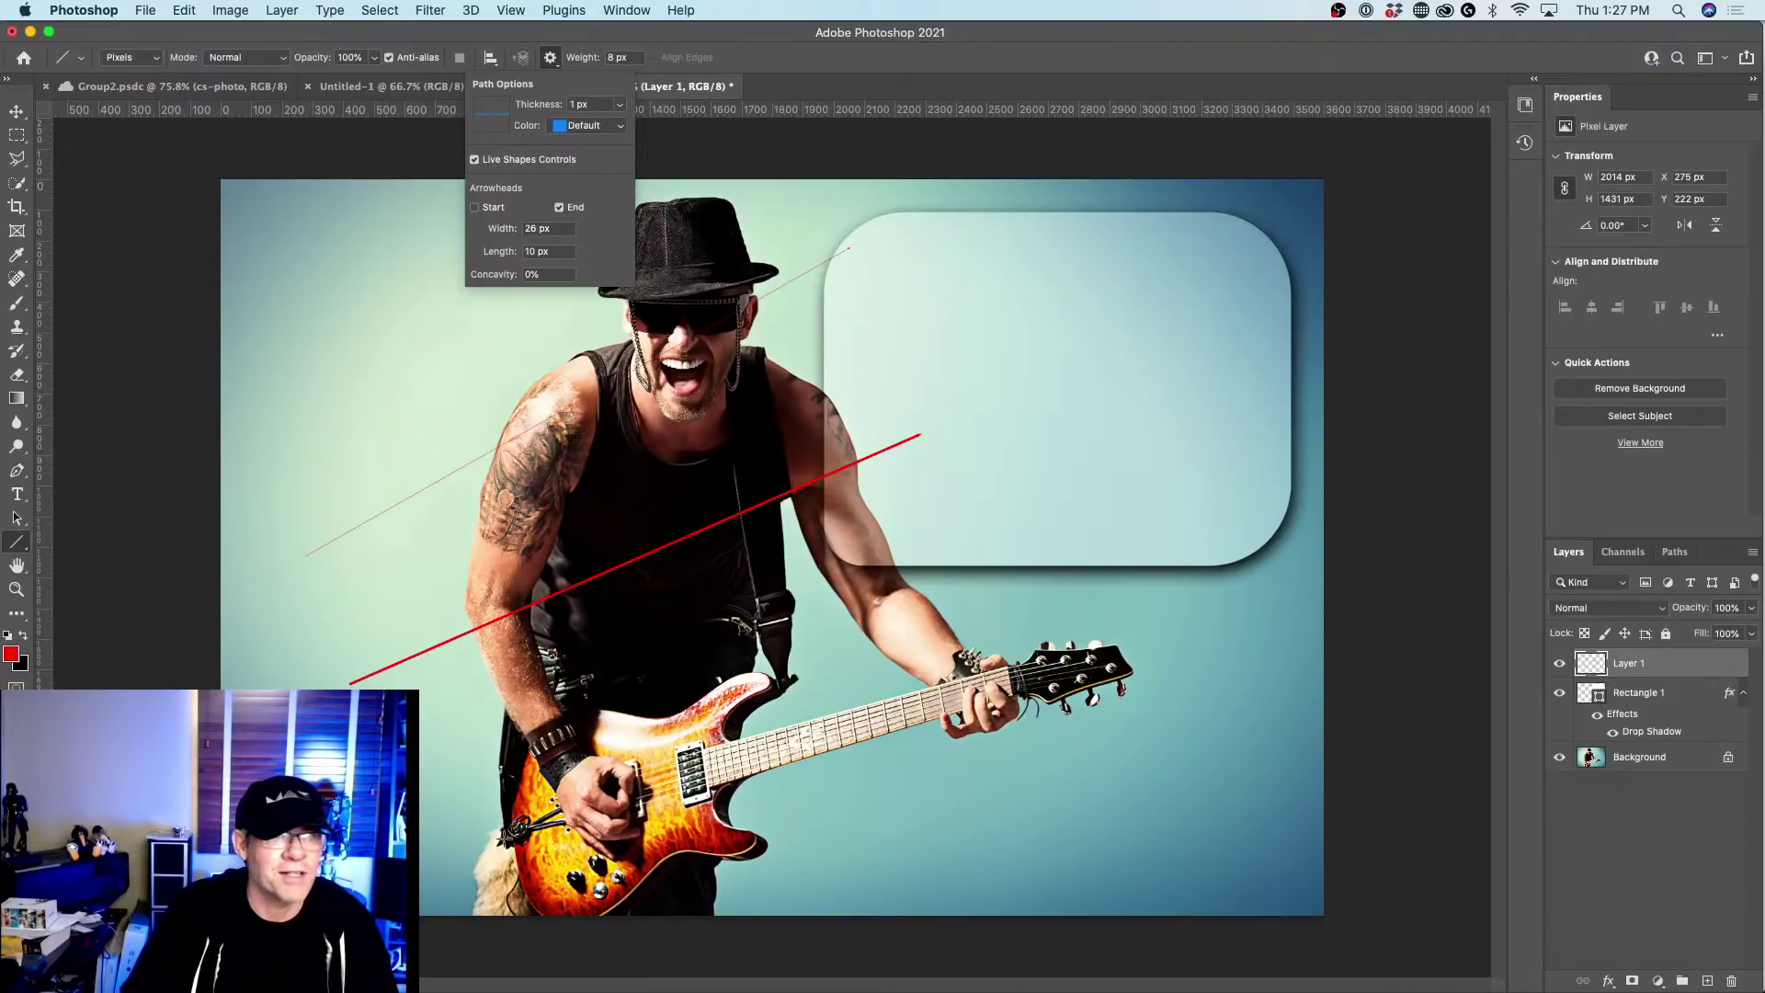
{"action": "left_click_drag", "start_coordinate": [508, 835], "coordinate": [1063, 393]}
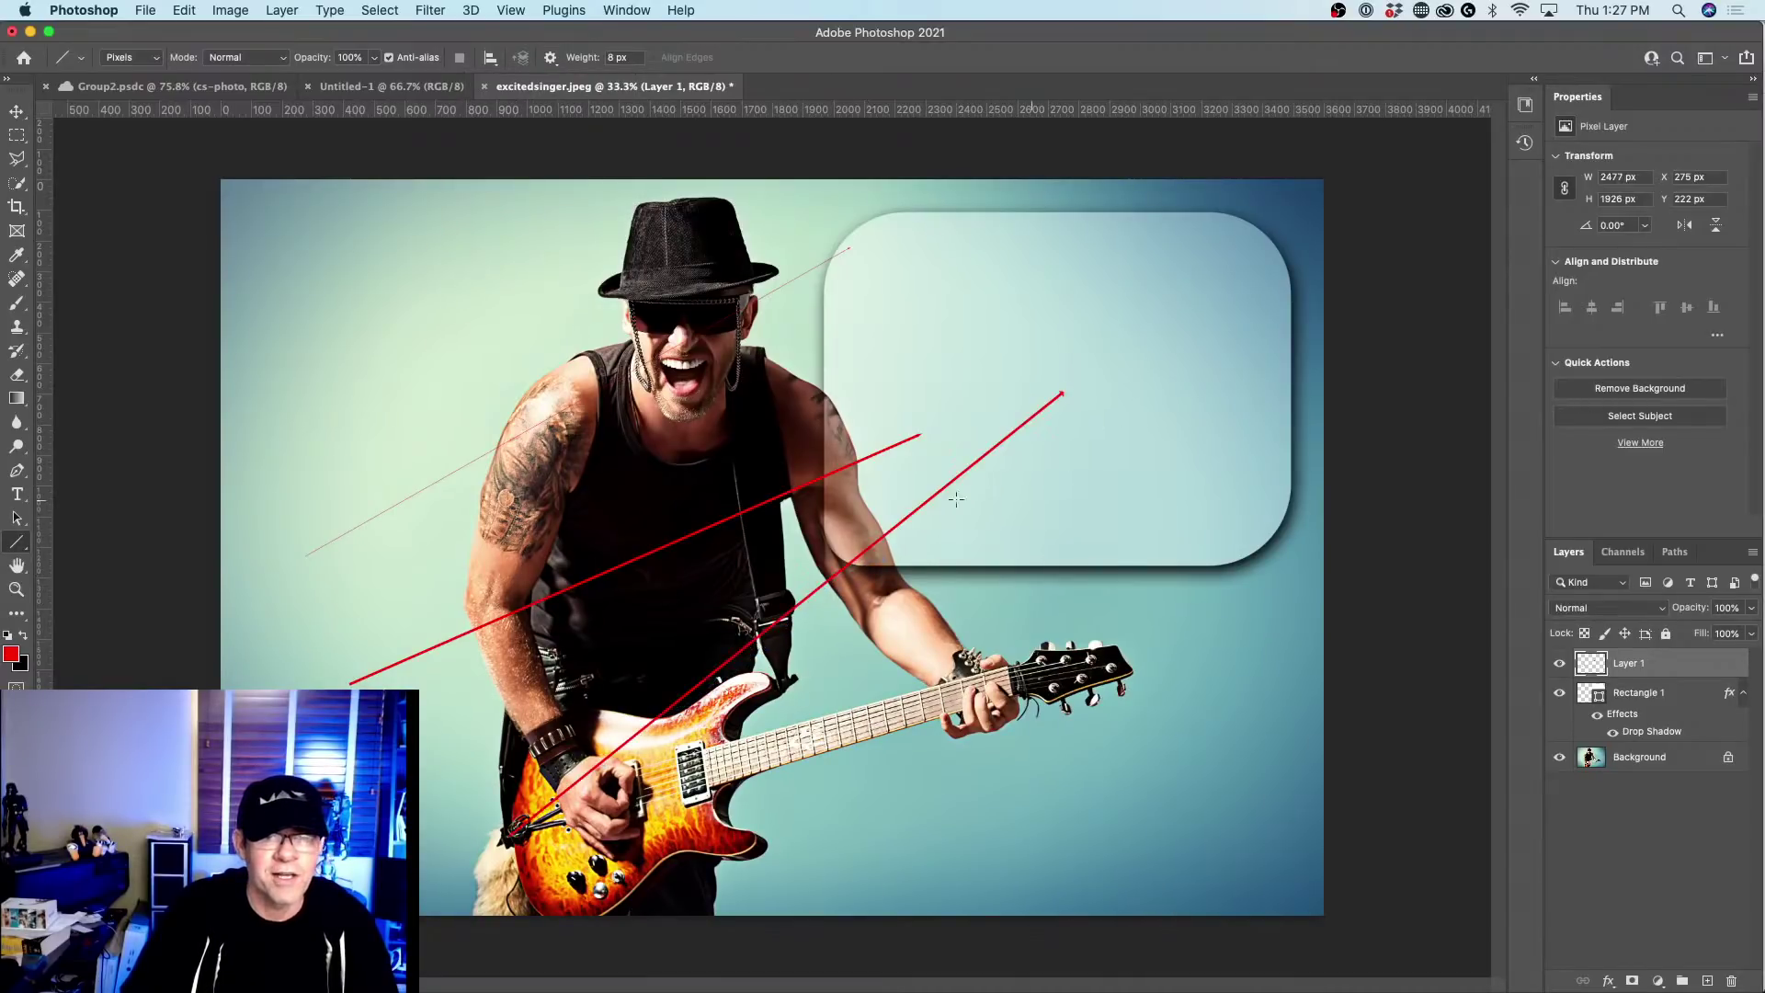
Set the arrowhead length to 30 px and draw an arrow across the singer's sunglasses into the rounded rectangle.
{"action": "left_click", "coordinate": [550, 58]}
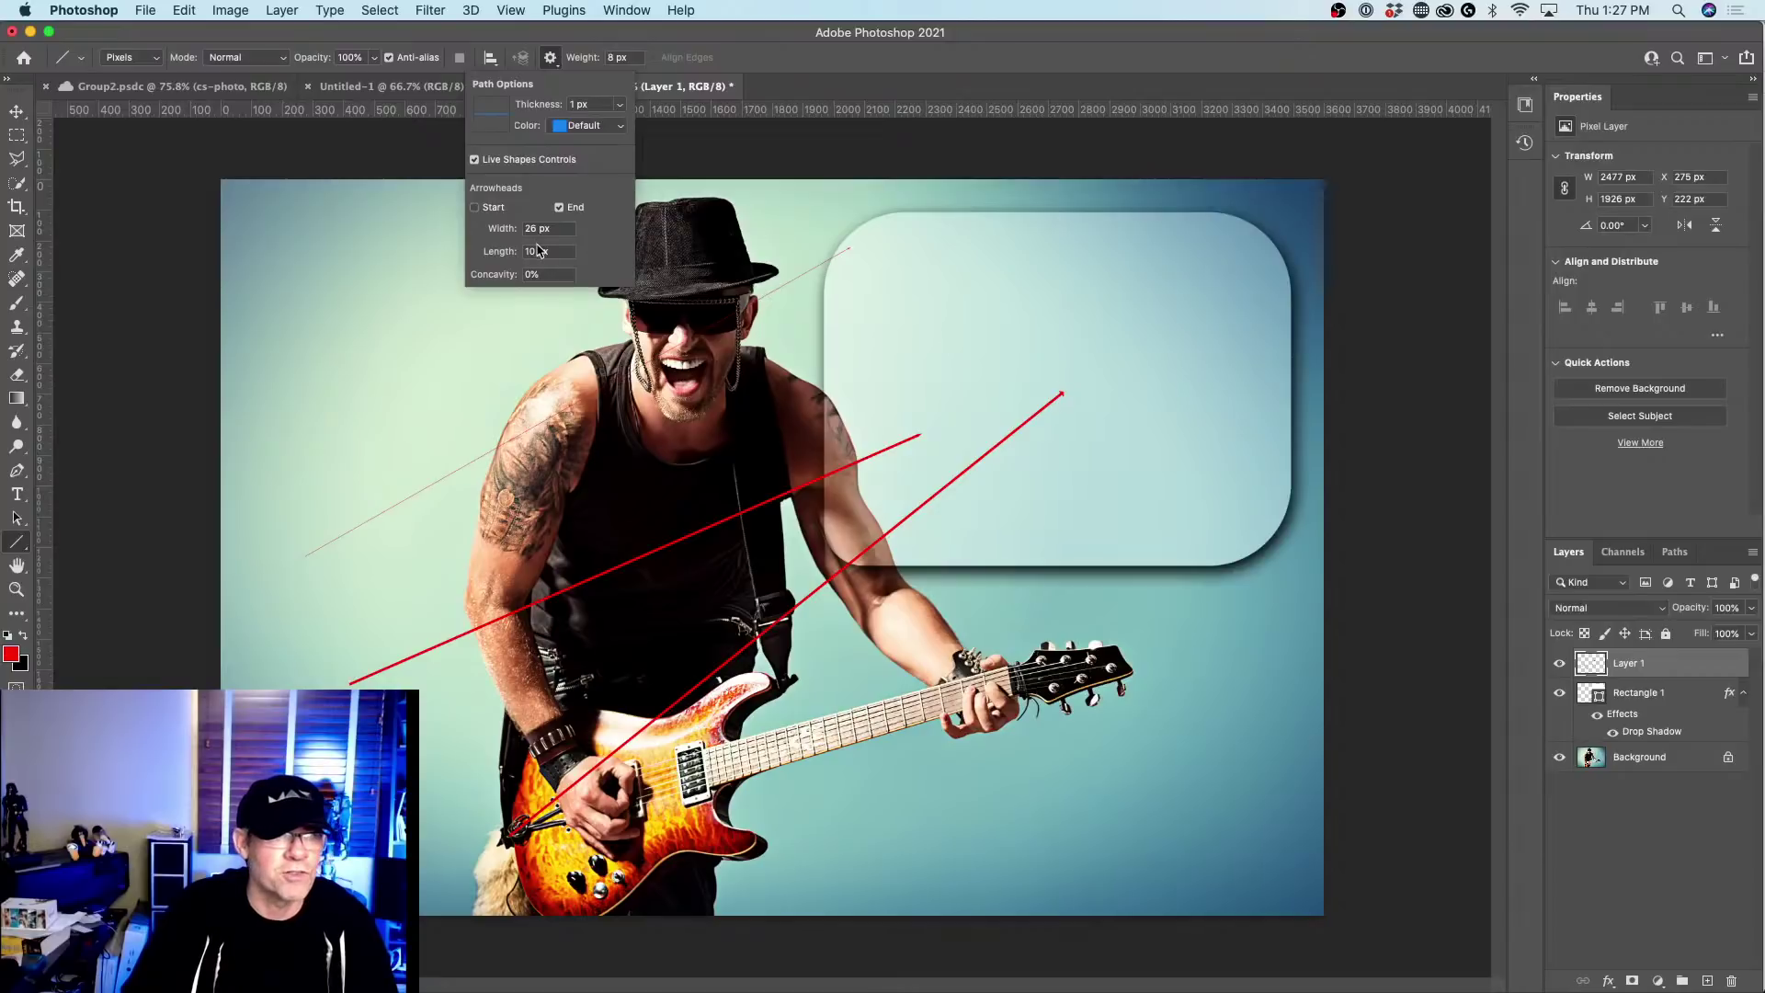
{"action": "left_click", "coordinate": [503, 251]}
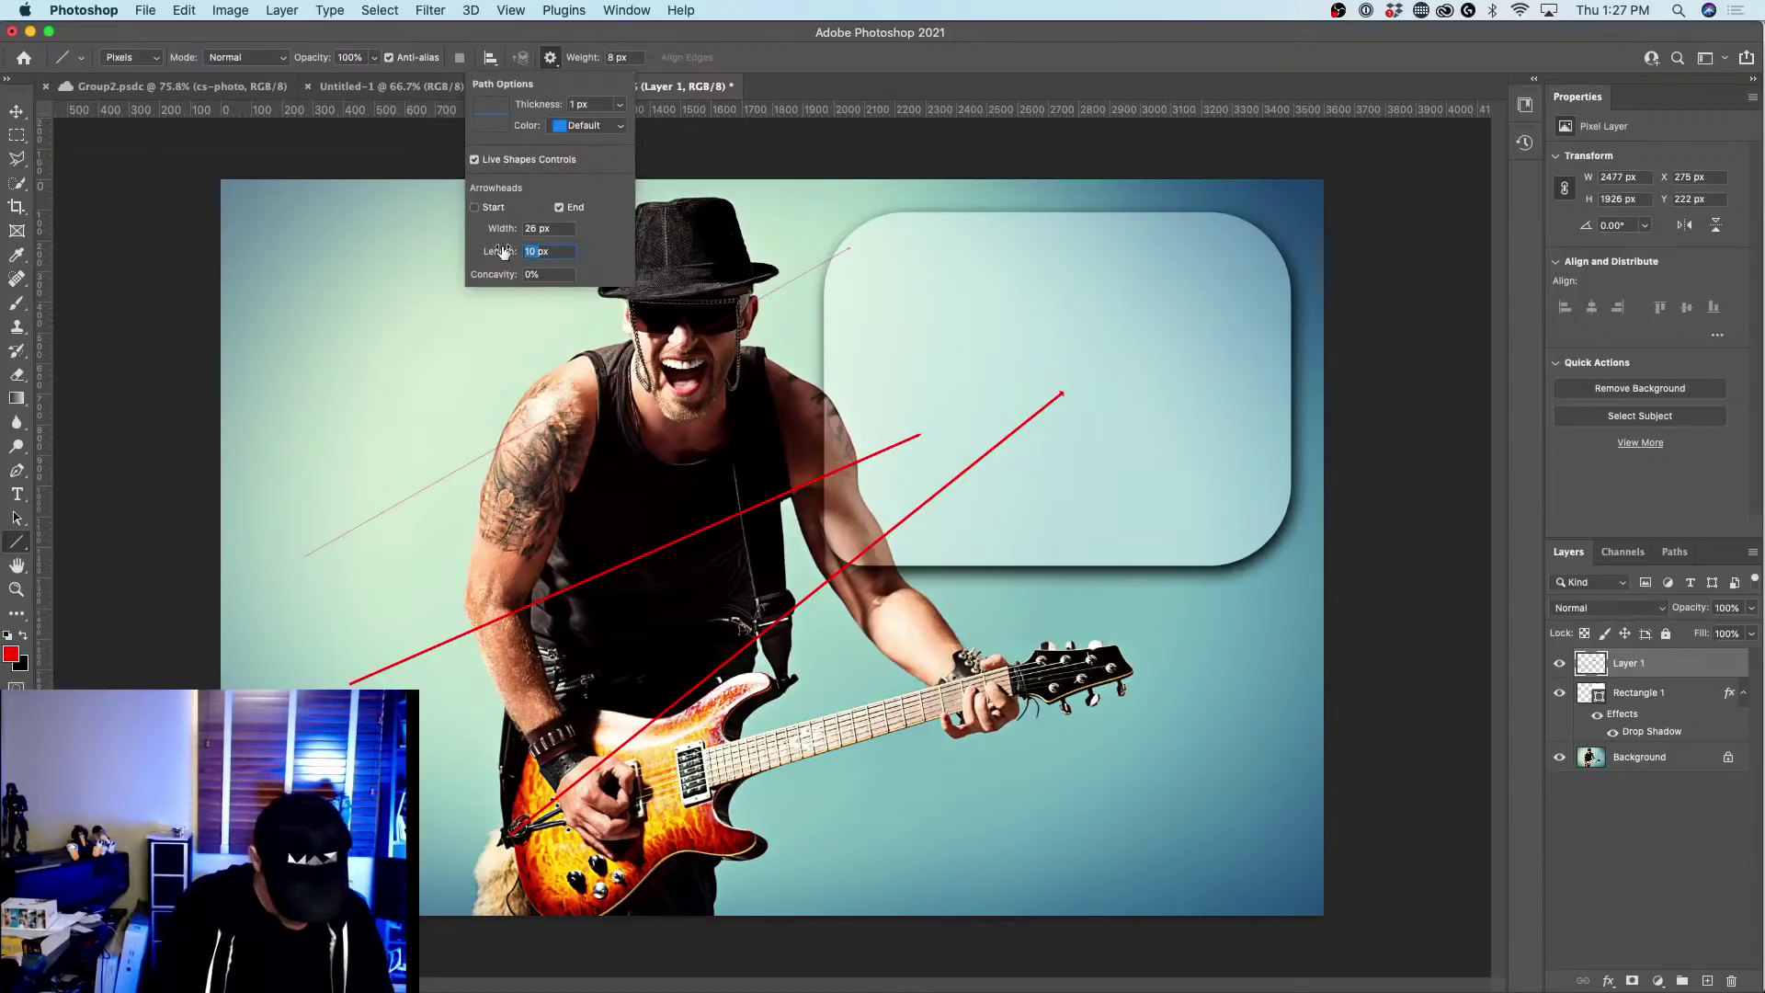
{"action": "type", "text": "30"}
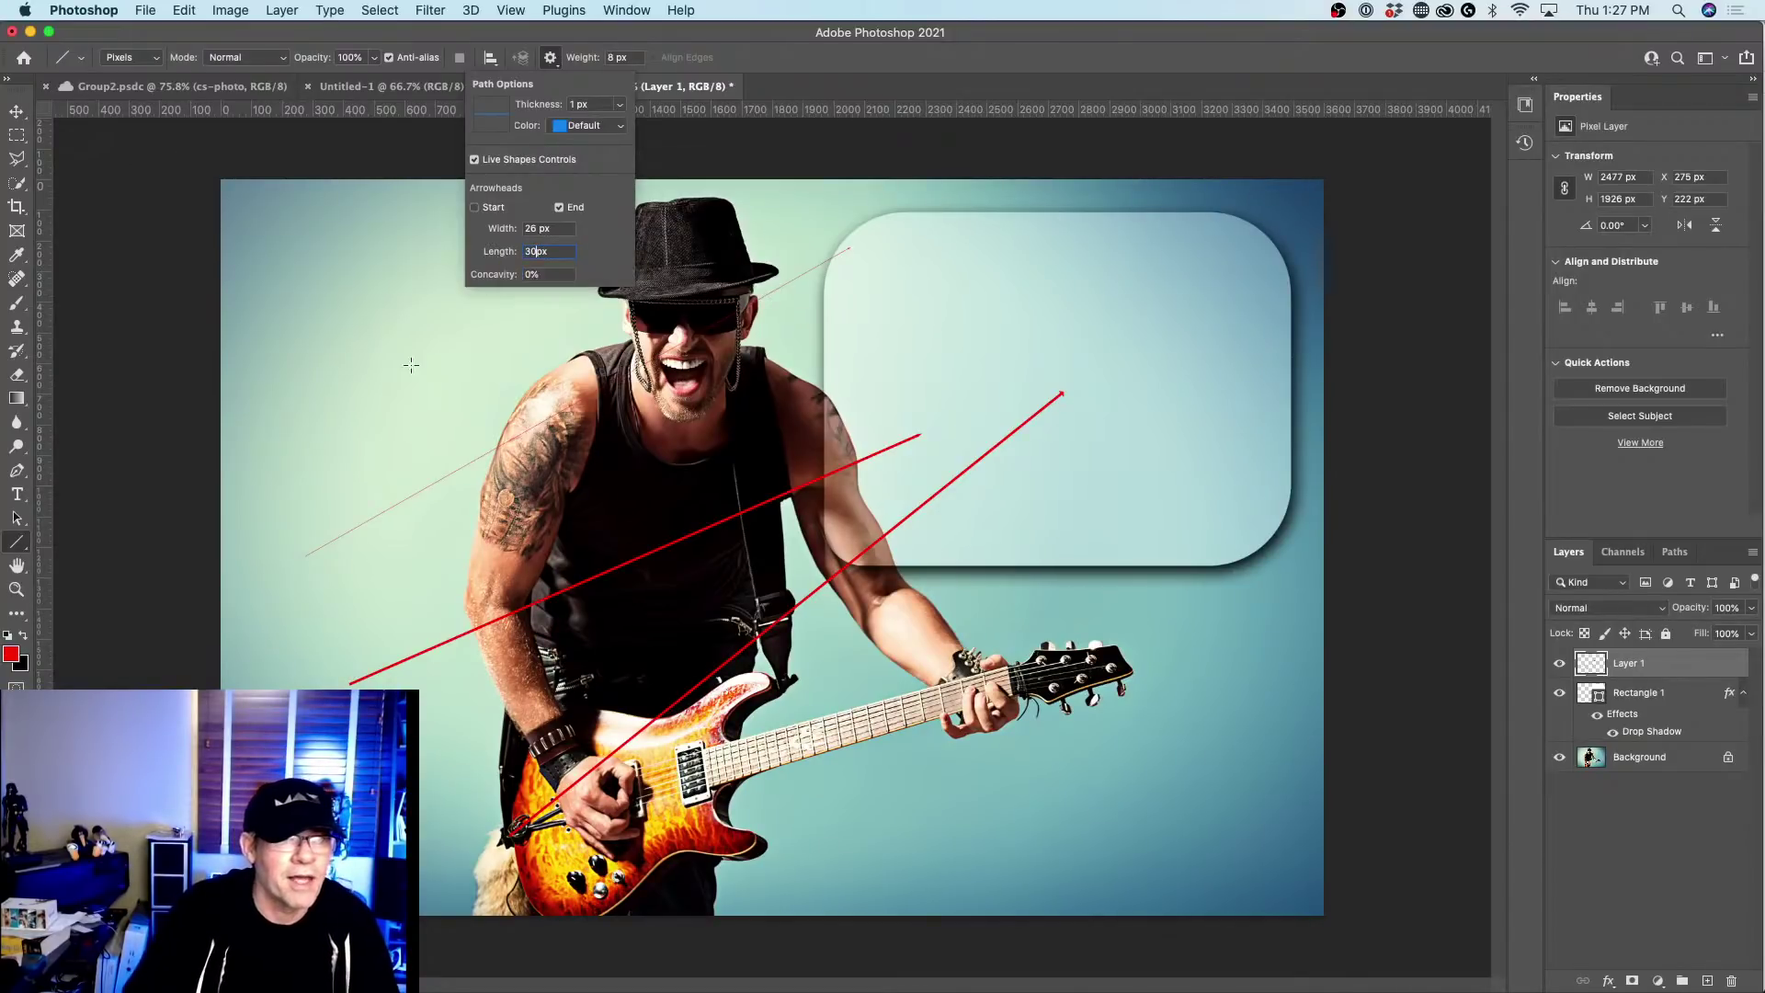
{"action": "mouse_move", "coordinate": [369, 334]}
{"action": "left_mouse_down"}
{"action": "mouse_move", "coordinate": [827, 323]}
{"action": "mouse_move", "coordinate": [1143, 232]}
{"action": "mouse_move", "coordinate": [1113, 269]}
{"action": "left_mouse_up"}
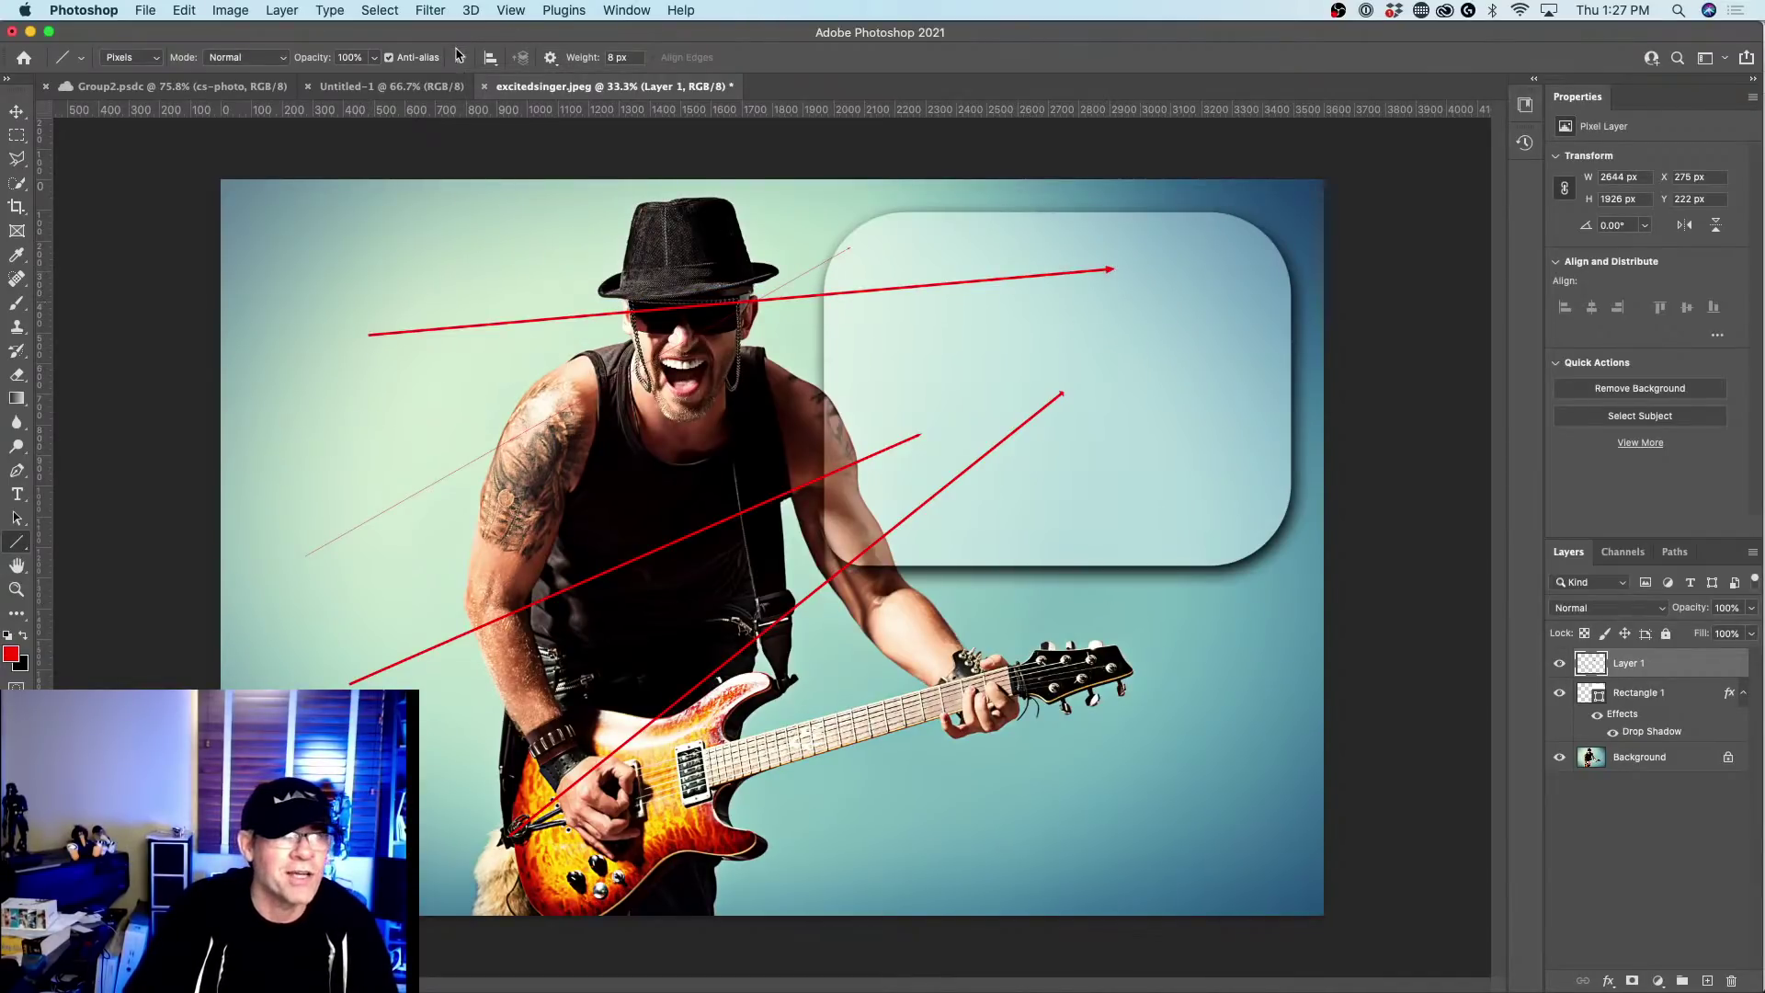
Set the arrowhead length to 100 px and draw two arrows into the rounded rectangle, one 8 px and one 3 px in weight.
{"action": "left_click", "coordinate": [550, 57]}
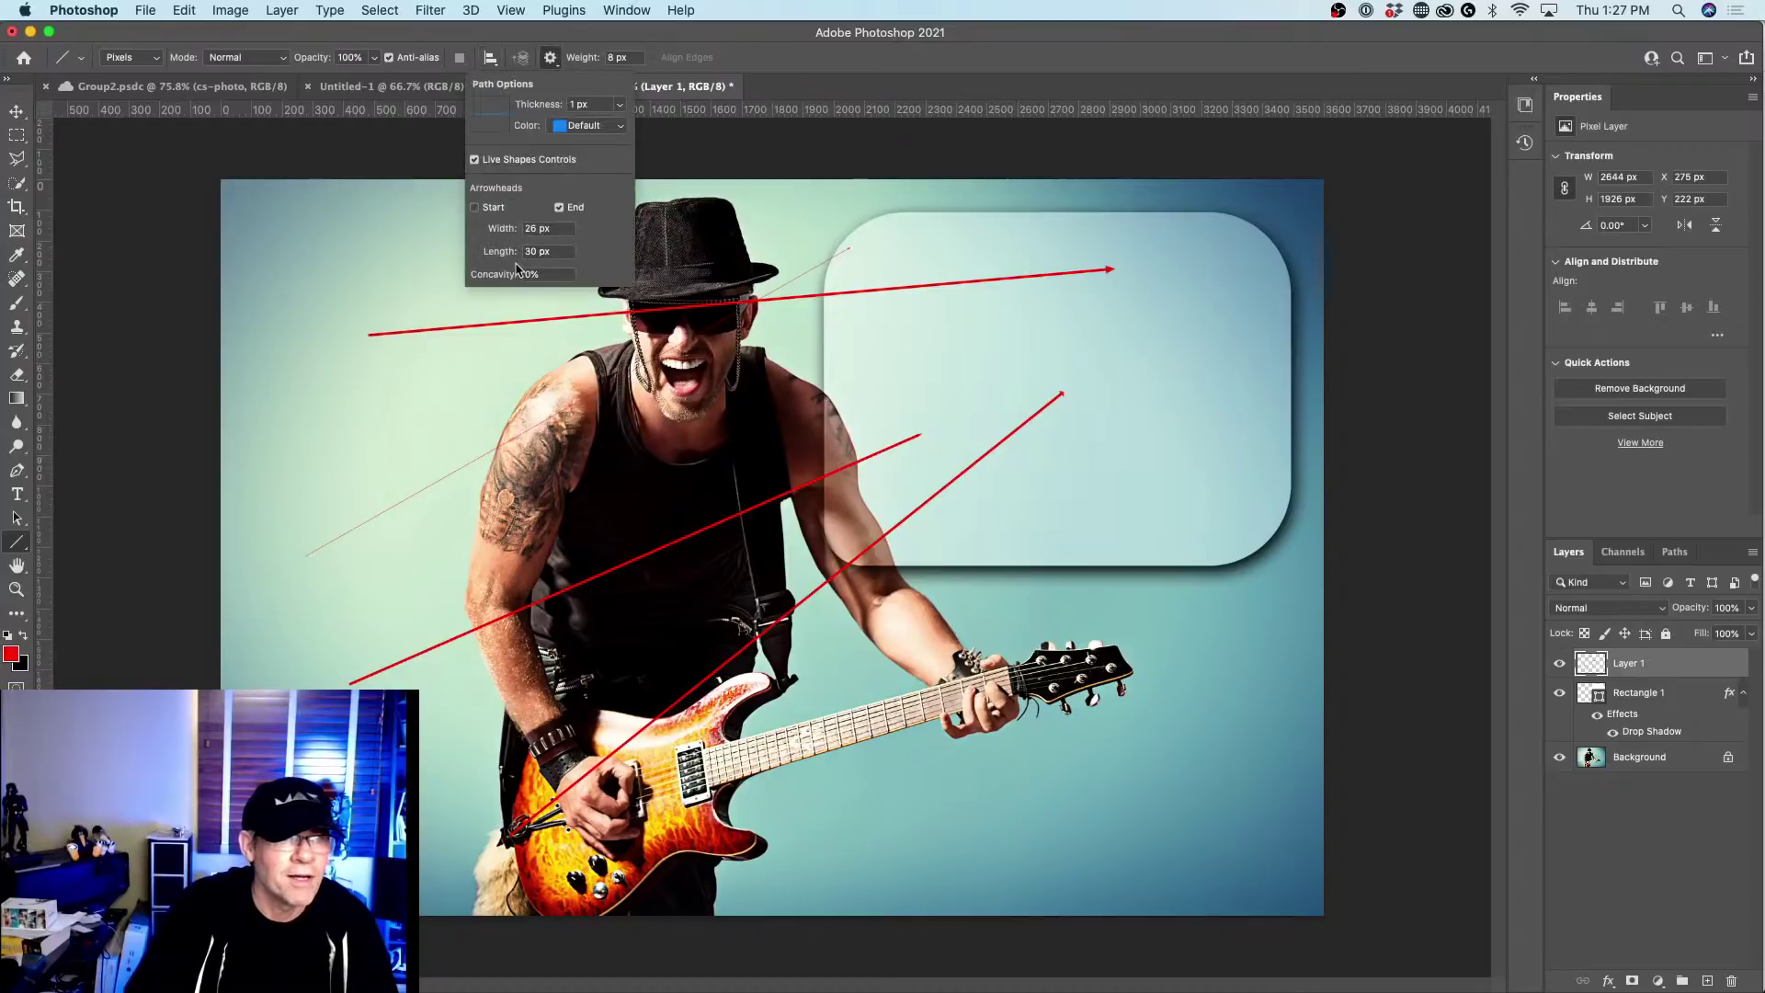
{"action": "double_click", "coordinate": [534, 251]}
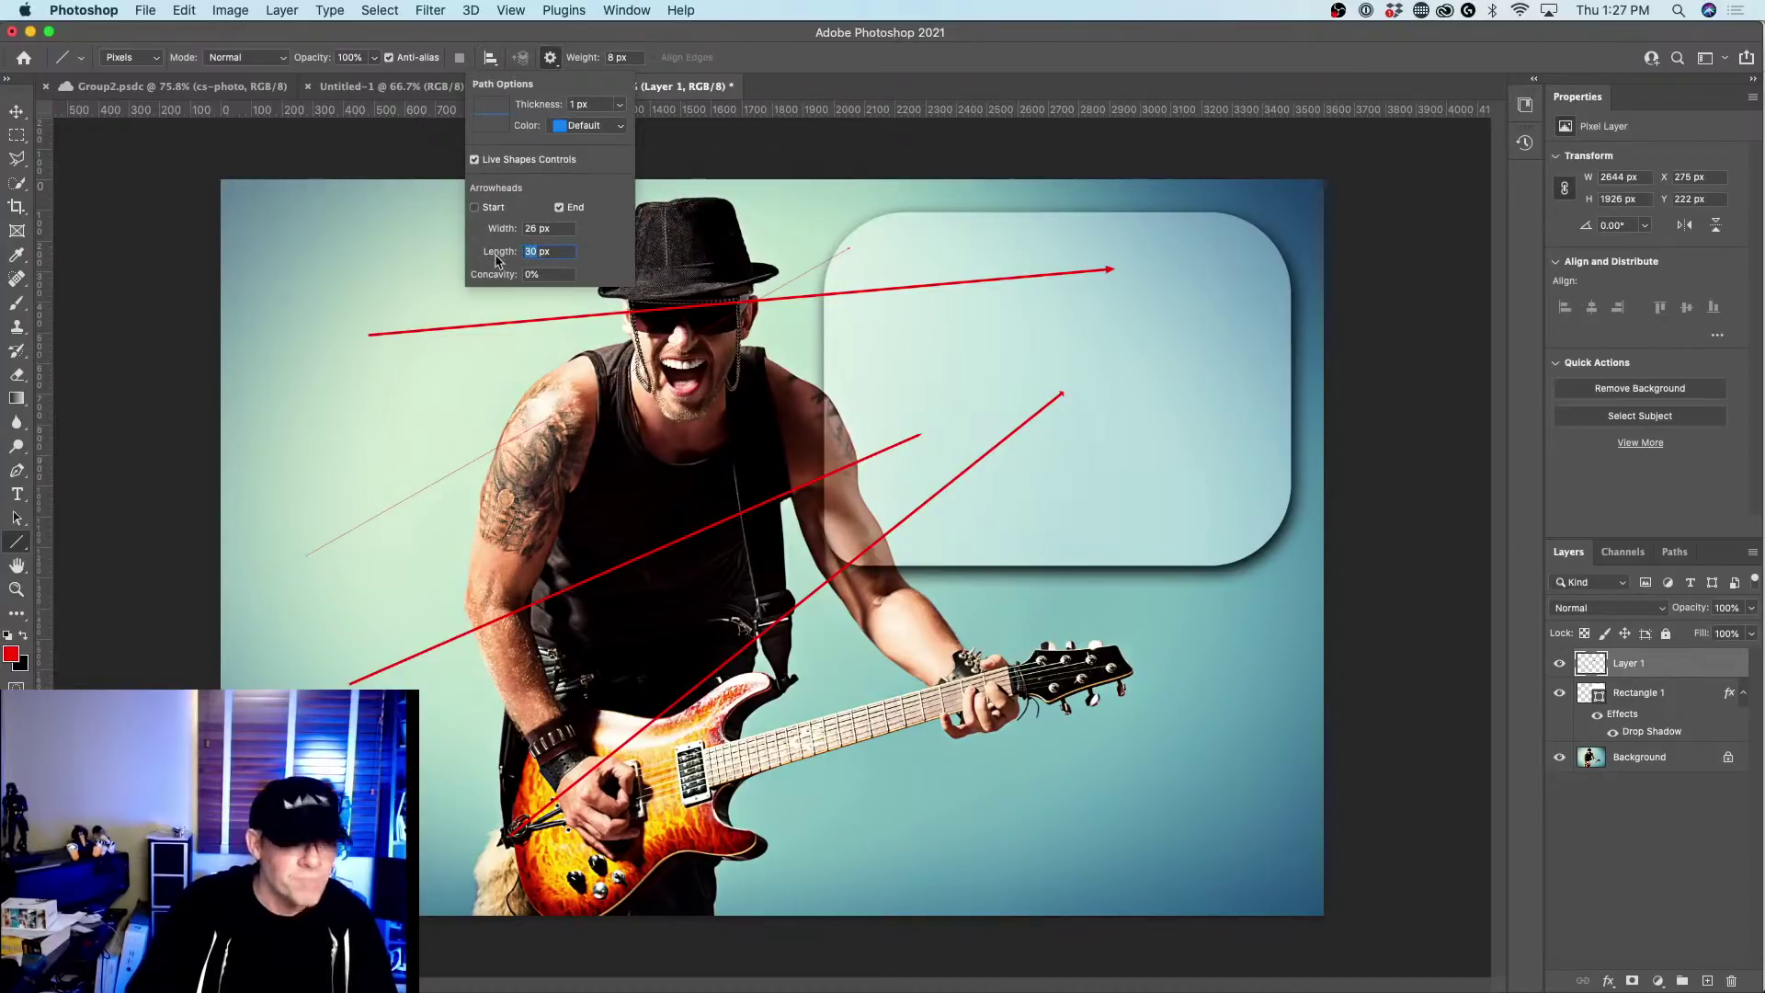
{"action": "type", "text": "100"}
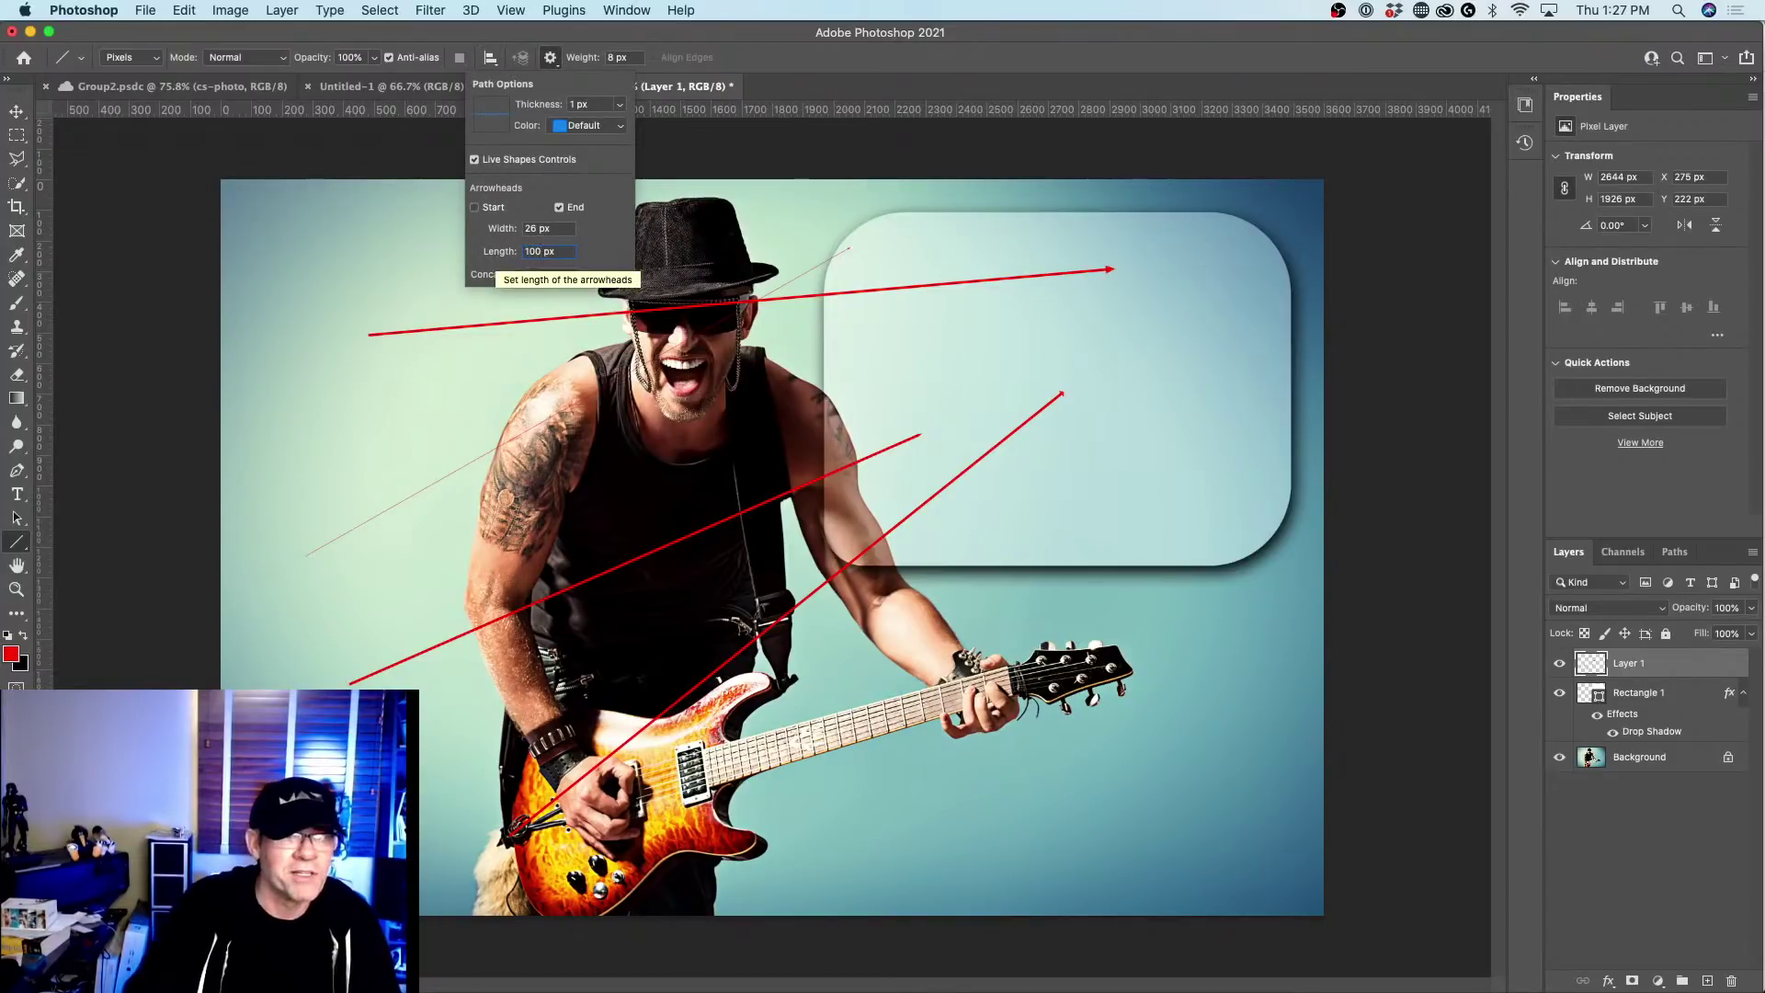
{"action": "left_click_drag", "start_coordinate": [455, 430], "coordinate": [1116, 334]}
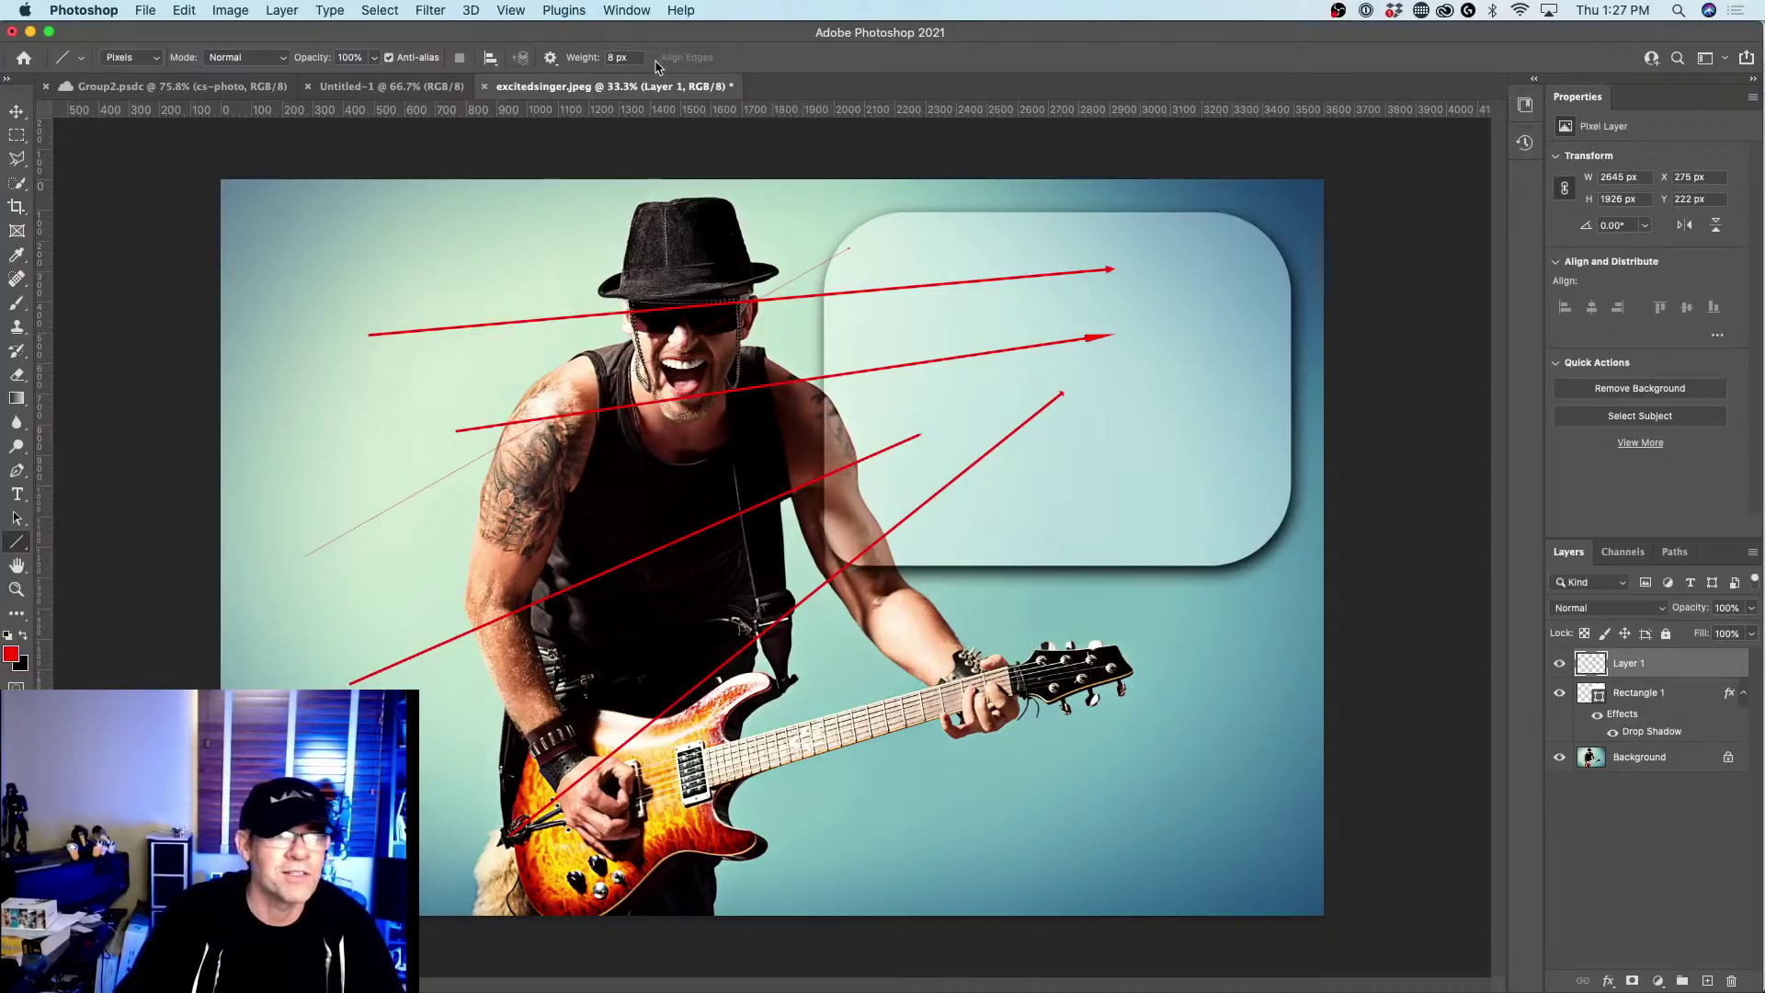
{"action": "left_click_drag", "start_coordinate": [593, 59], "coordinate": [579, 59]}
{"action": "mouse_move", "coordinate": [391, 504]}
{"action": "left_mouse_down"}
{"action": "mouse_move", "coordinate": [1232, 404]}
{"action": "mouse_move", "coordinate": [1190, 389]}
{"action": "left_mouse_up"}
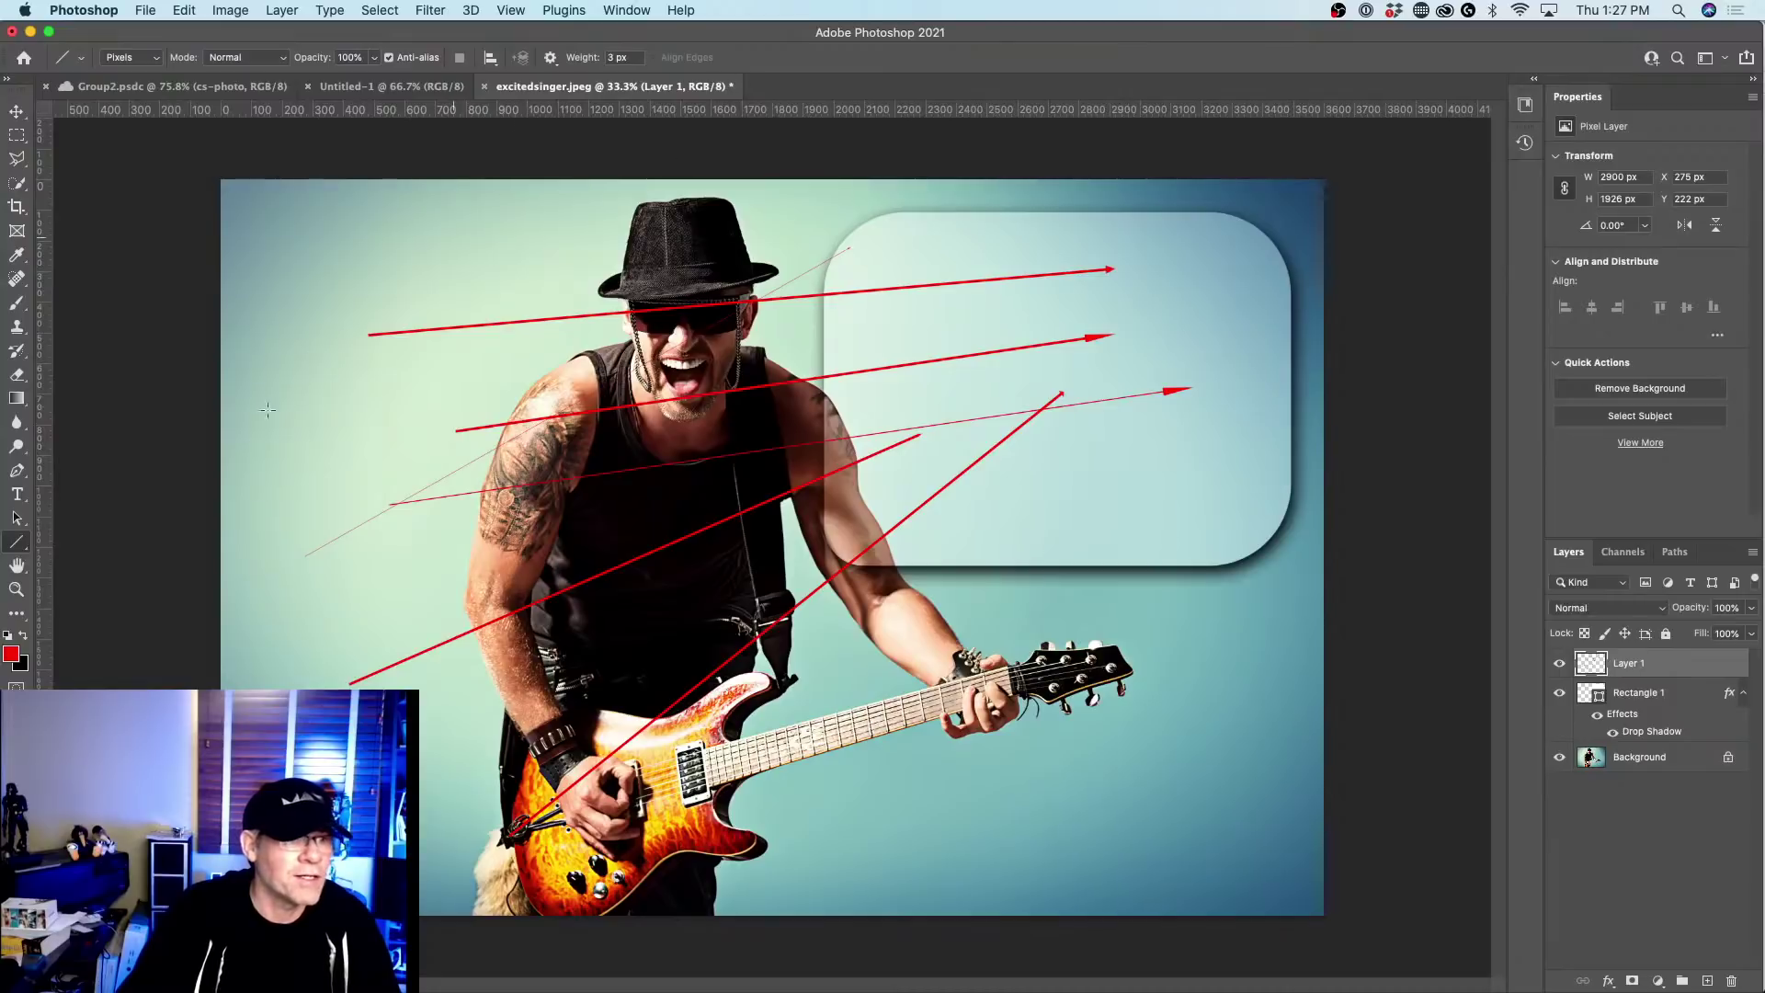
Draw a nearly horizontal red 3 px arrow about 2122 px long across the hat in Shape mode, and show its path for selection.
{"action": "right_click", "coordinate": [17, 549]}
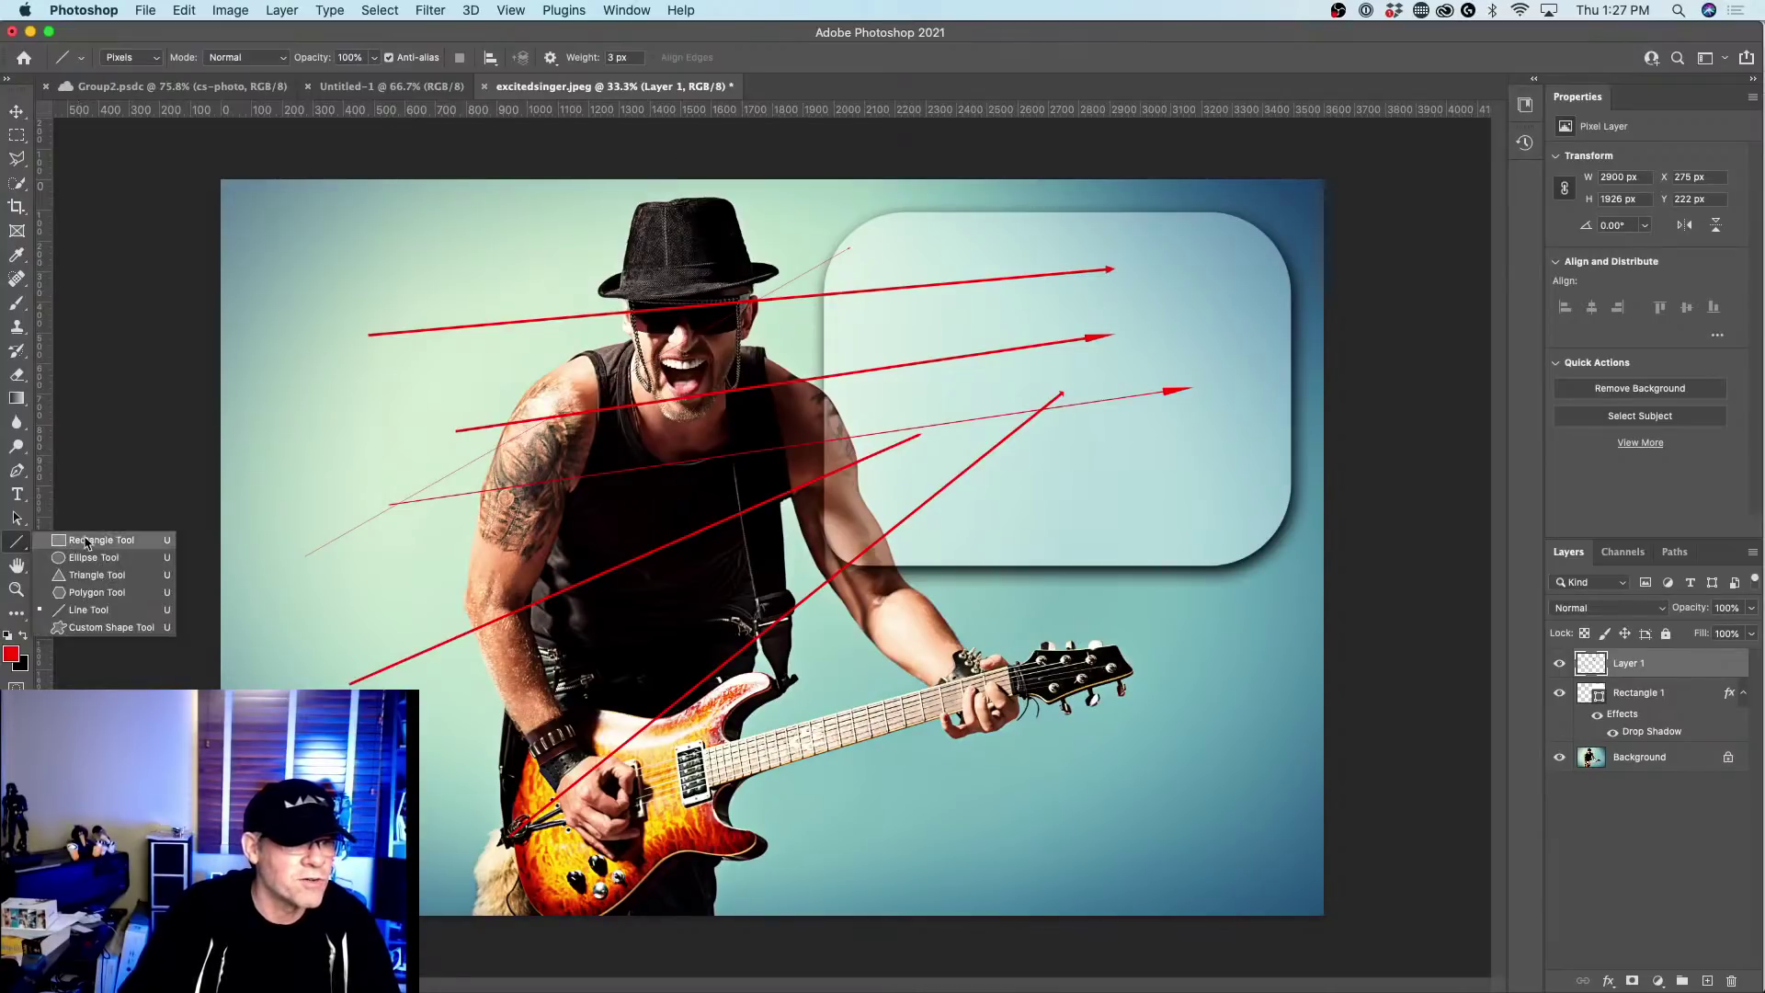
{"action": "left_click", "coordinate": [103, 613]}
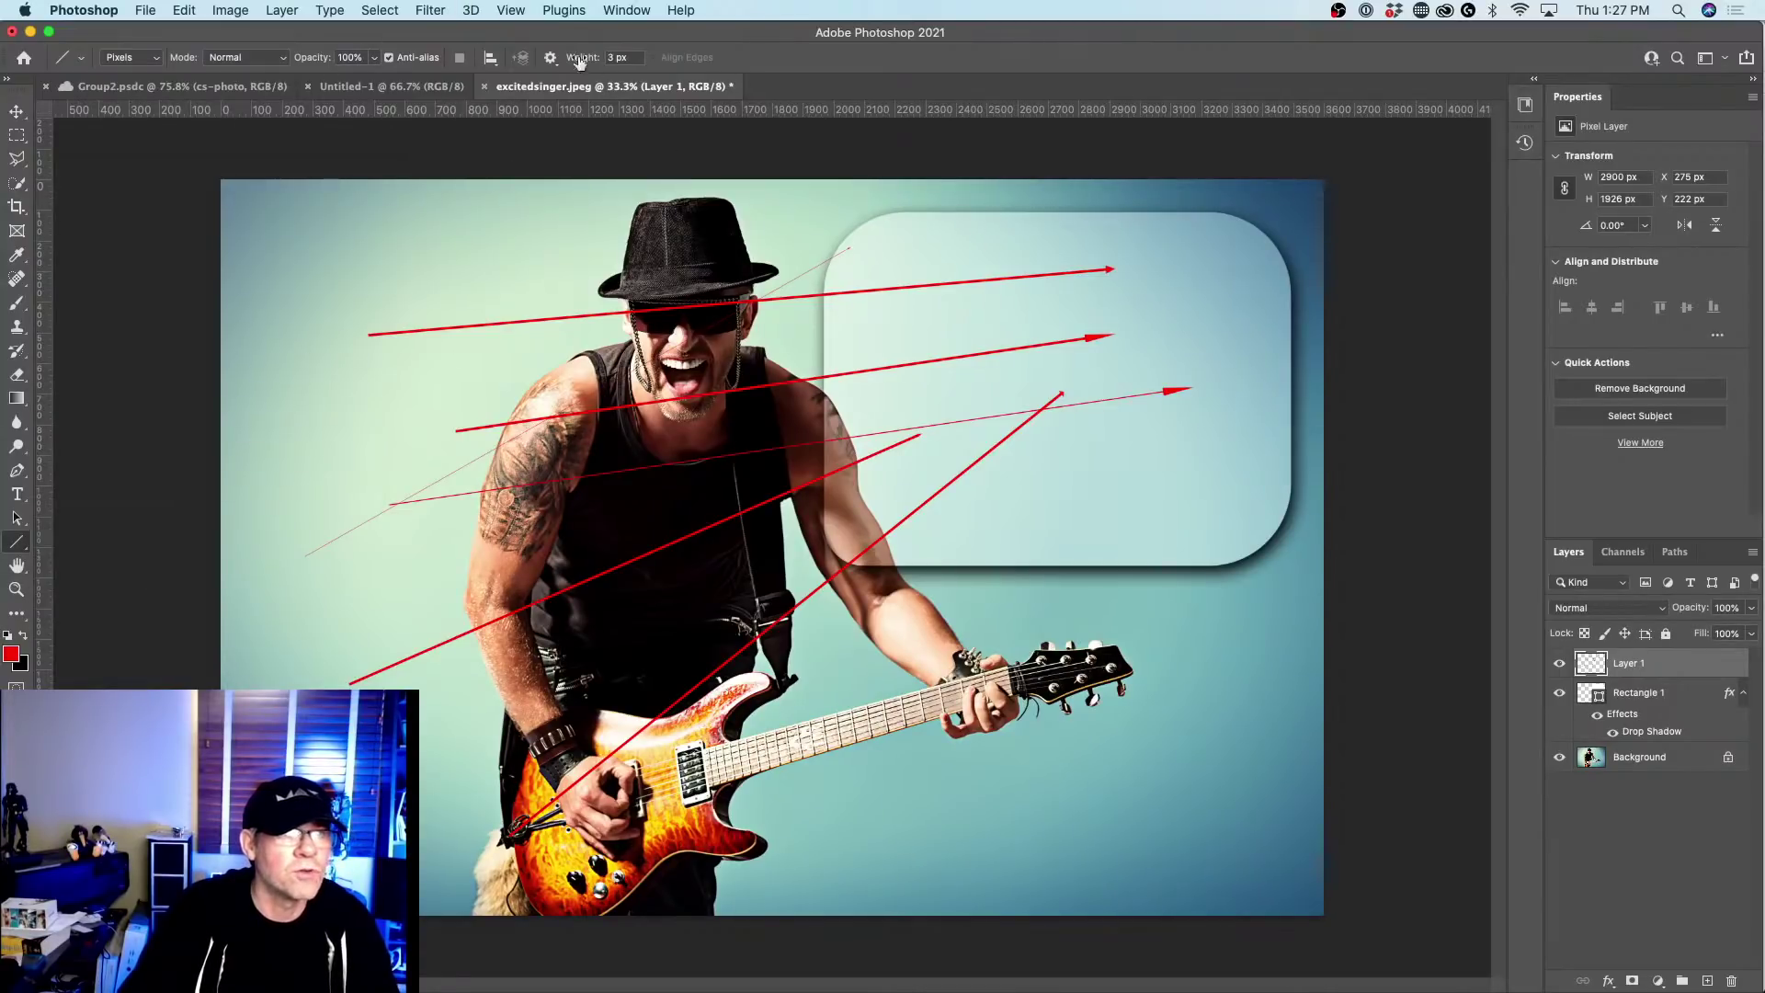
{"action": "left_click", "coordinate": [154, 62]}
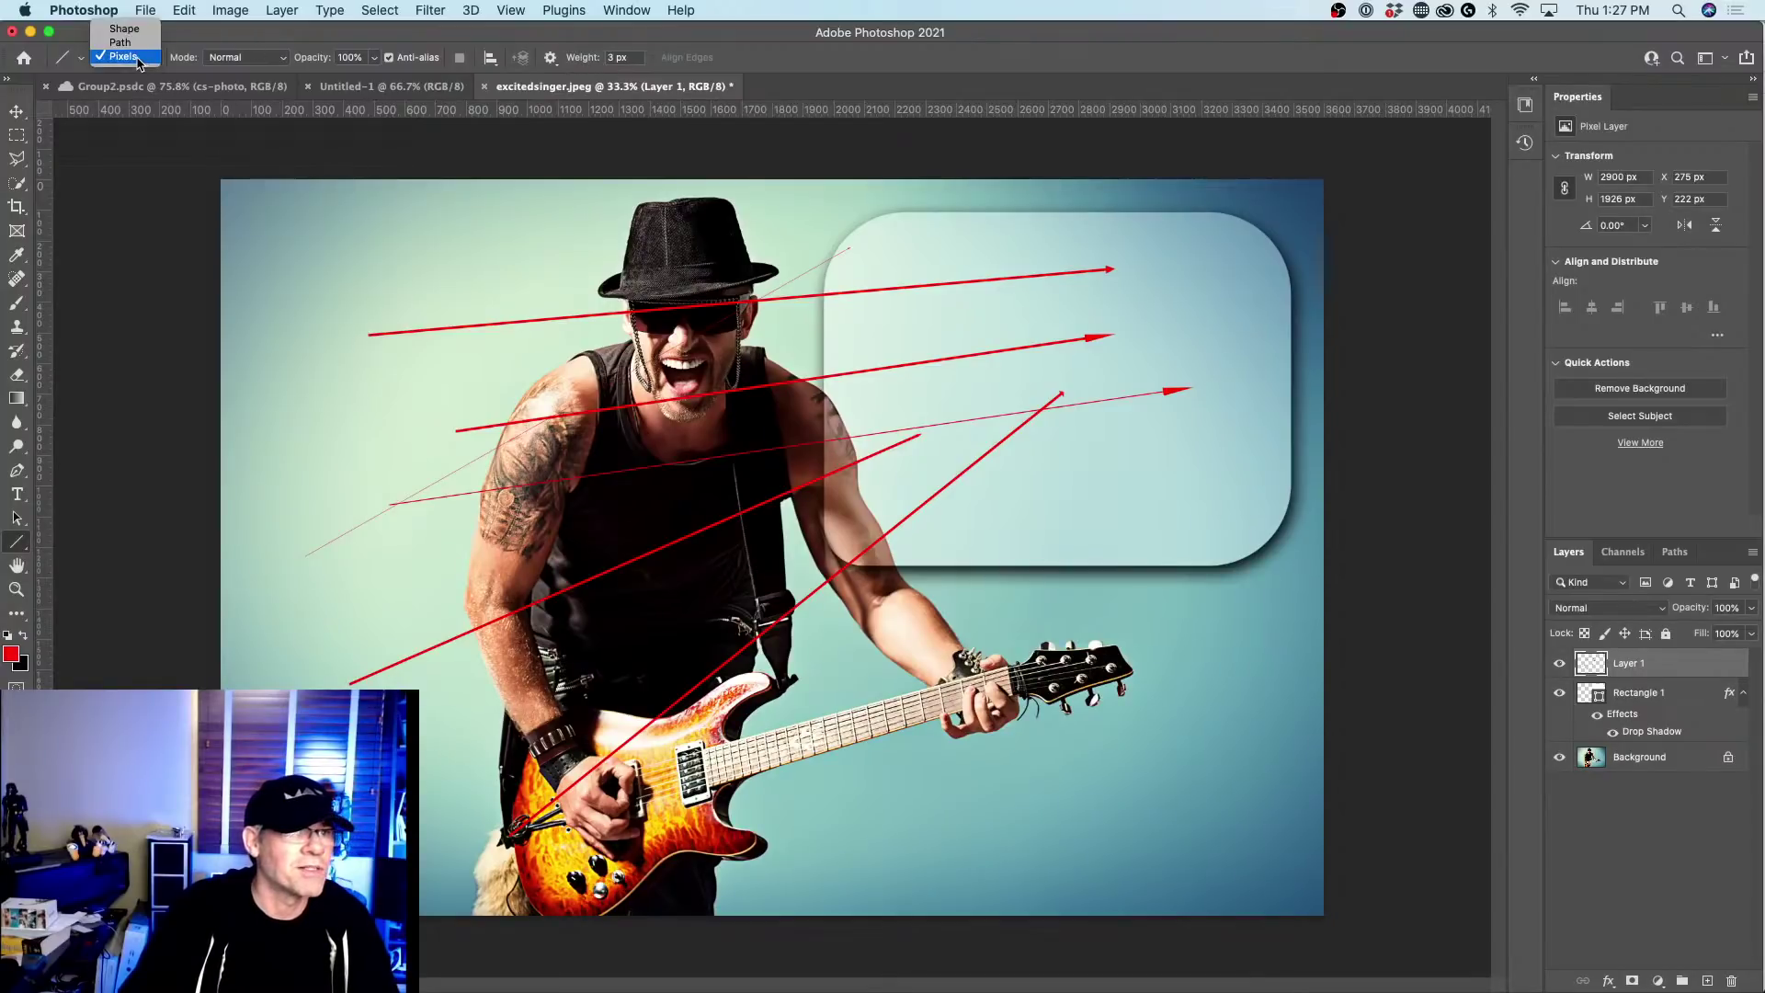
{"action": "left_click", "coordinate": [124, 29]}
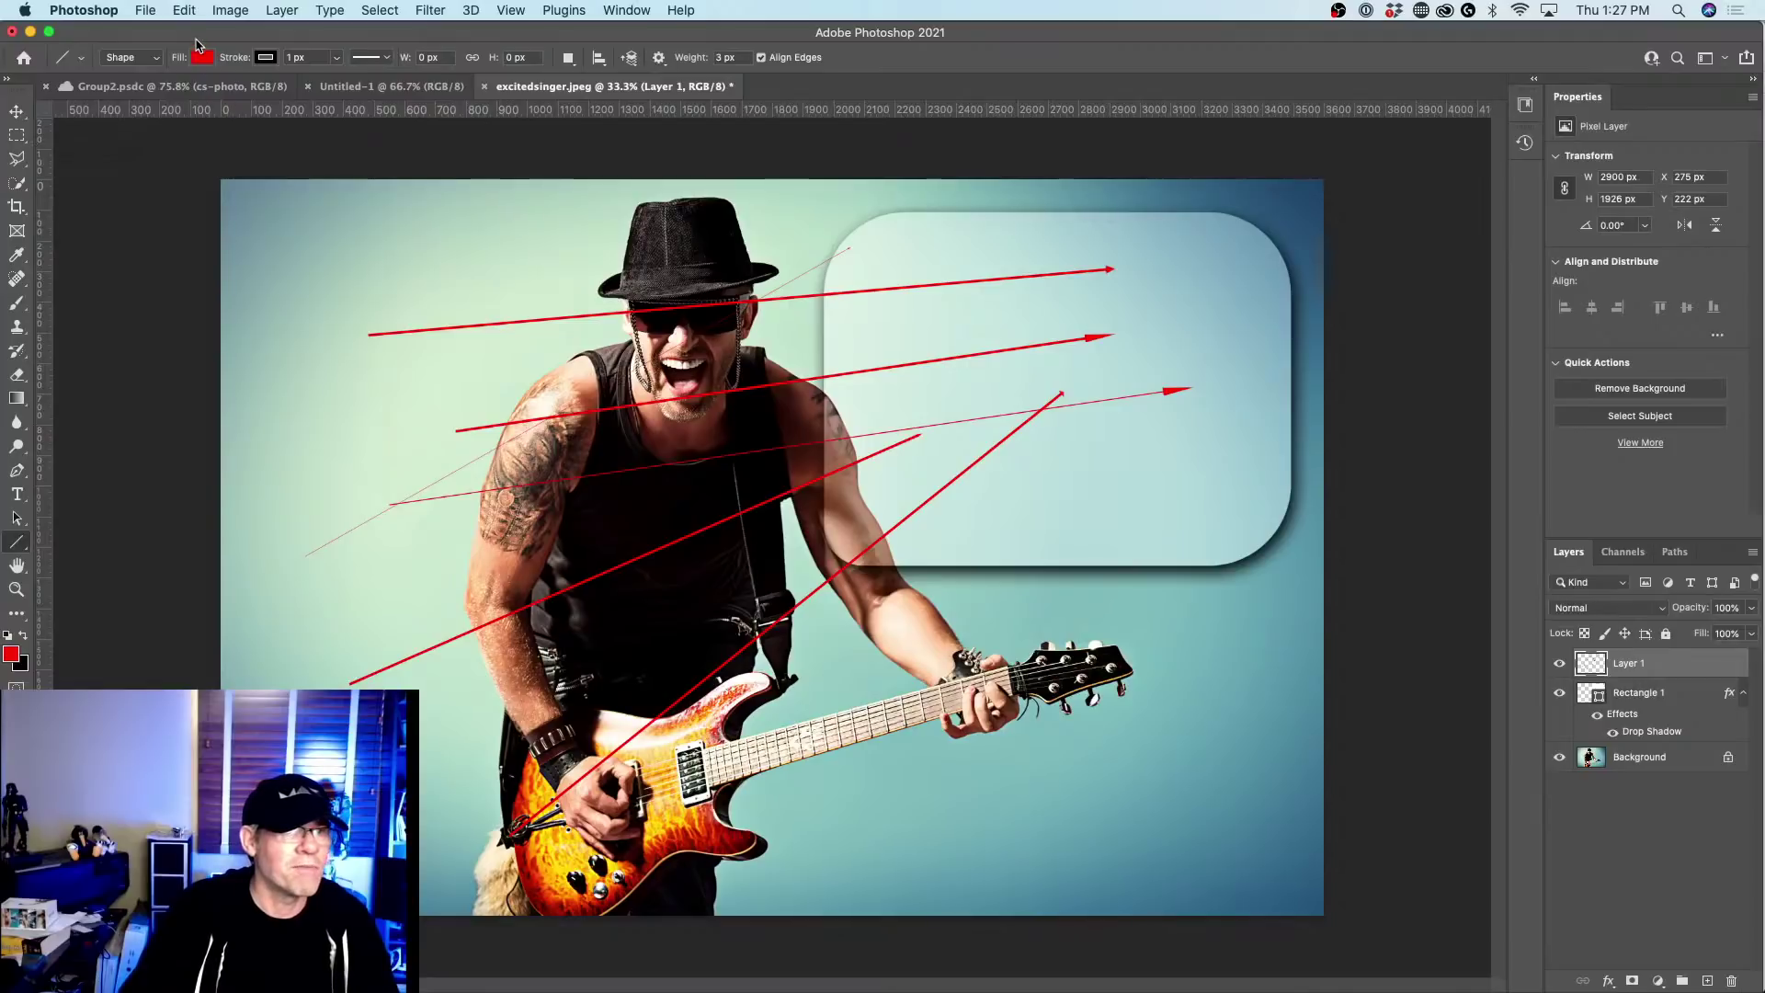
{"action": "left_click_drag", "start_coordinate": [258, 248], "coordinate": [911, 241]}
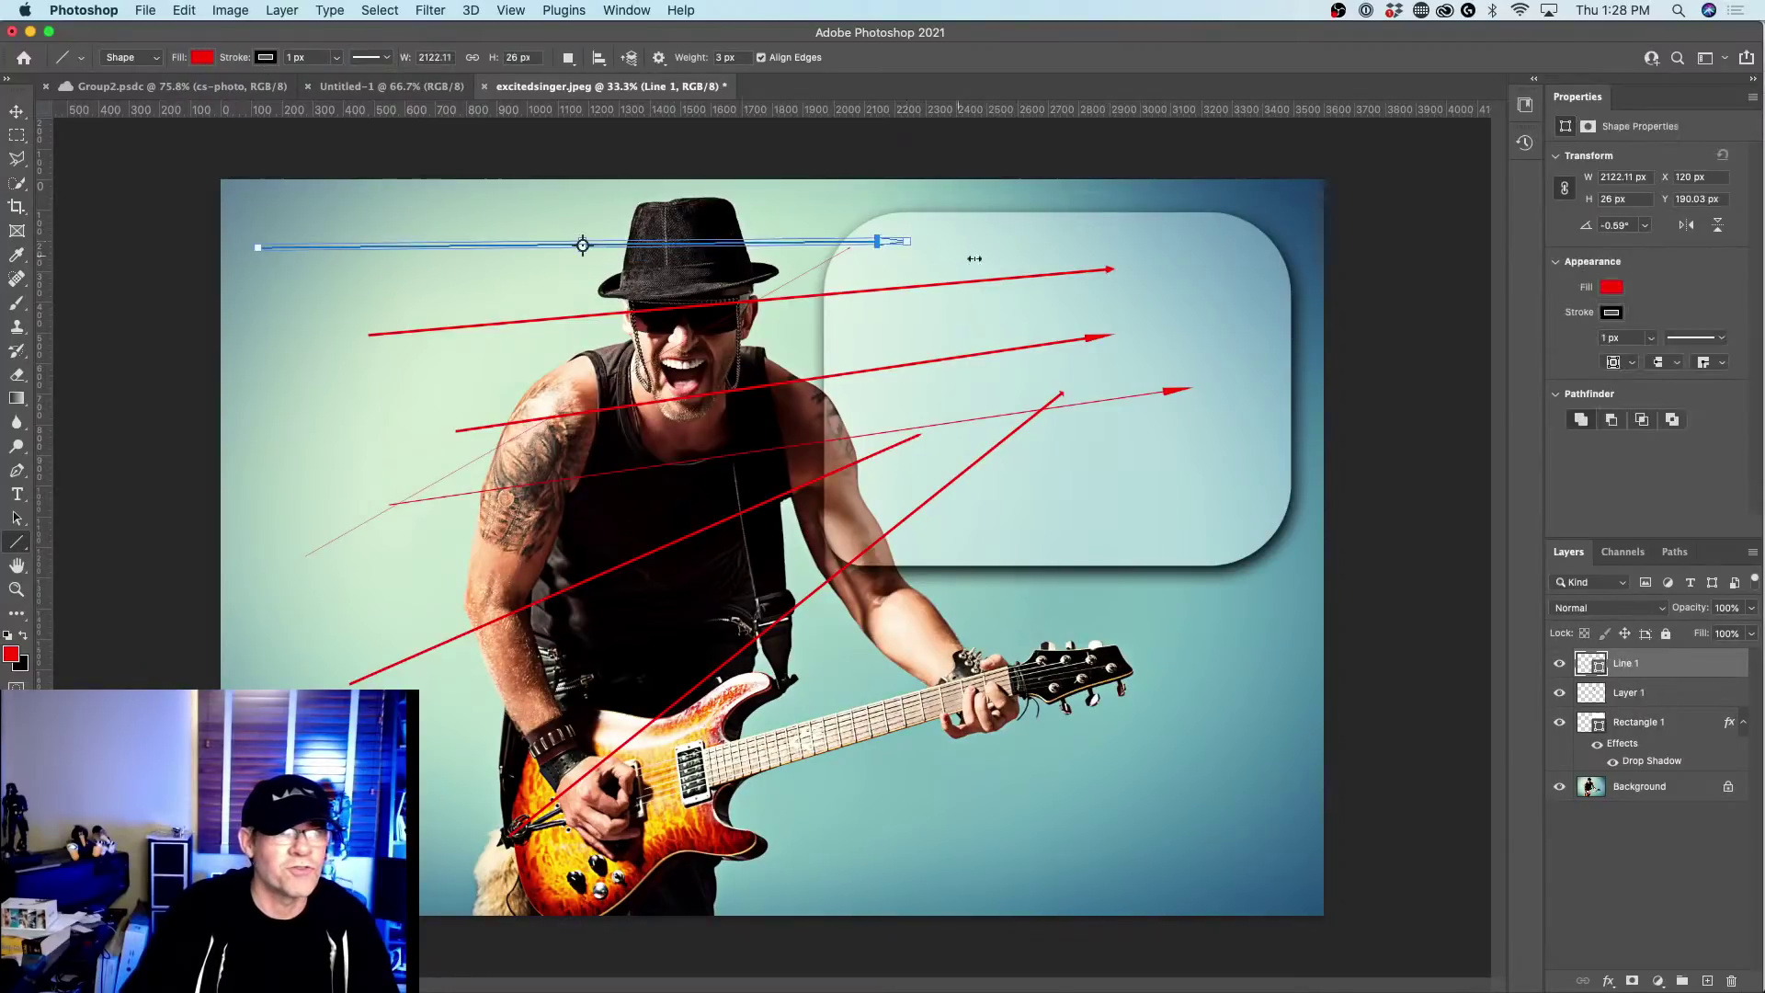
{"action": "left_click", "coordinate": [18, 112]}
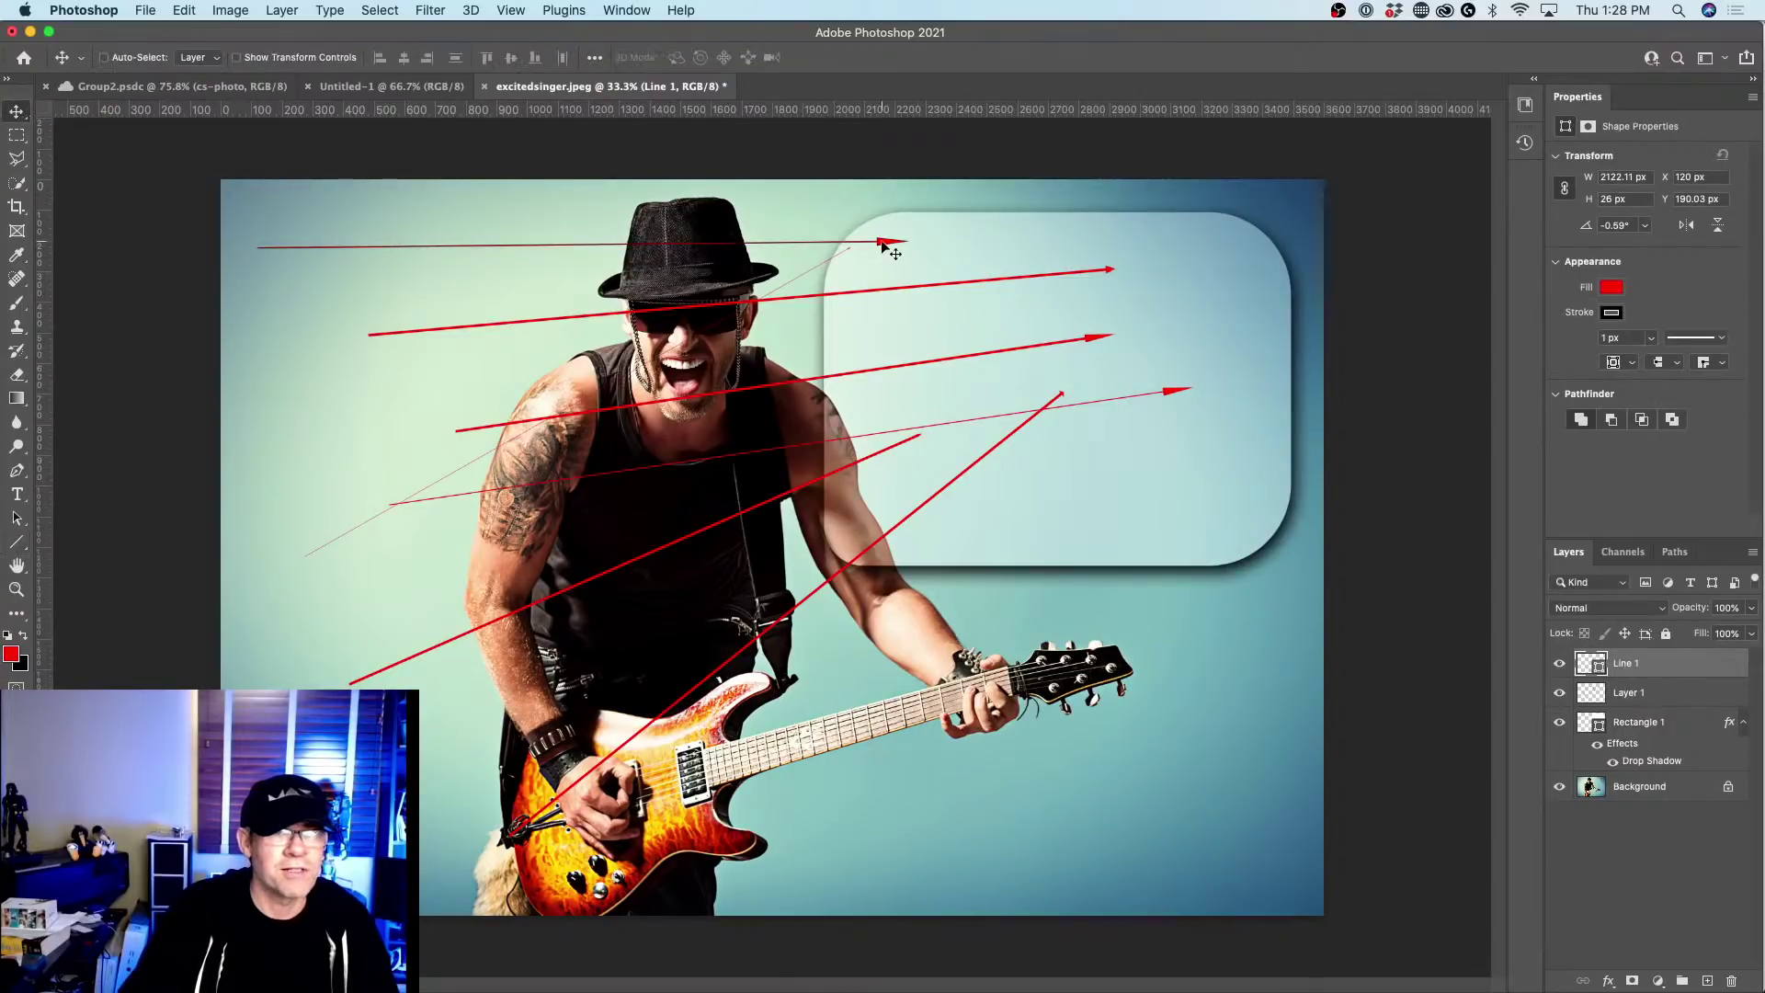
{"action": "left_click", "coordinate": [20, 520]}
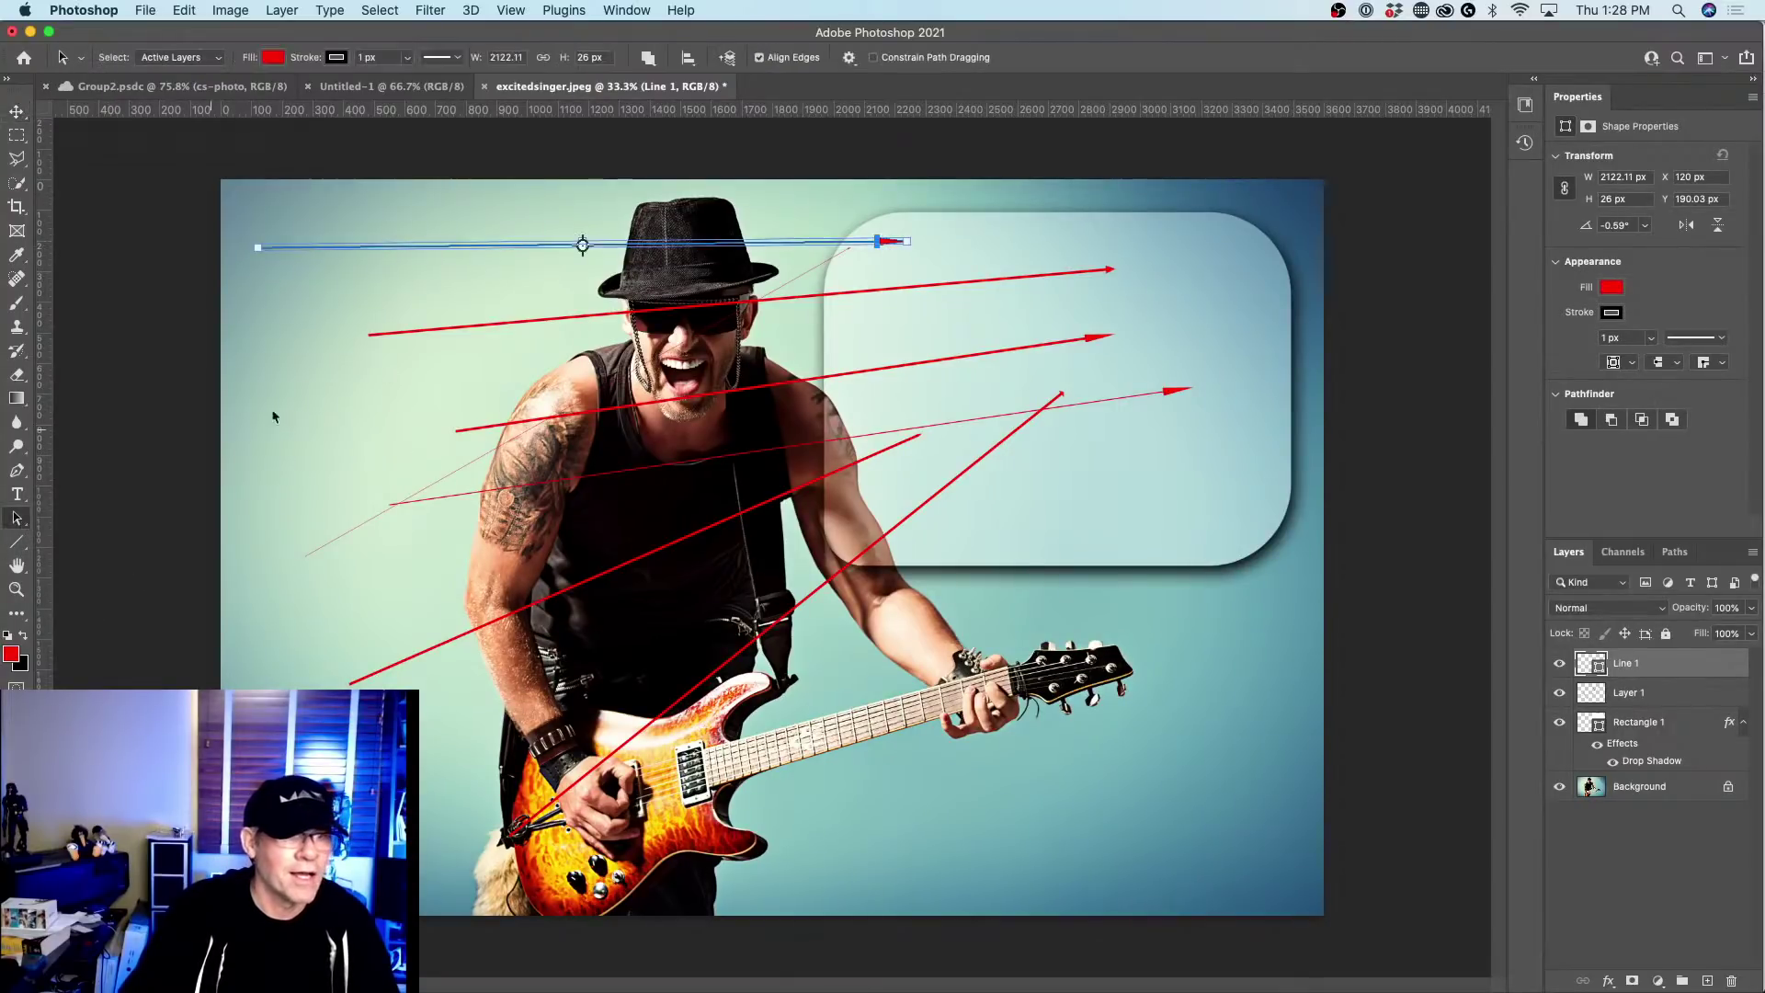
Set the stroke colour of the arrow shape across the hat to red.
{"action": "left_click", "coordinate": [333, 60]}
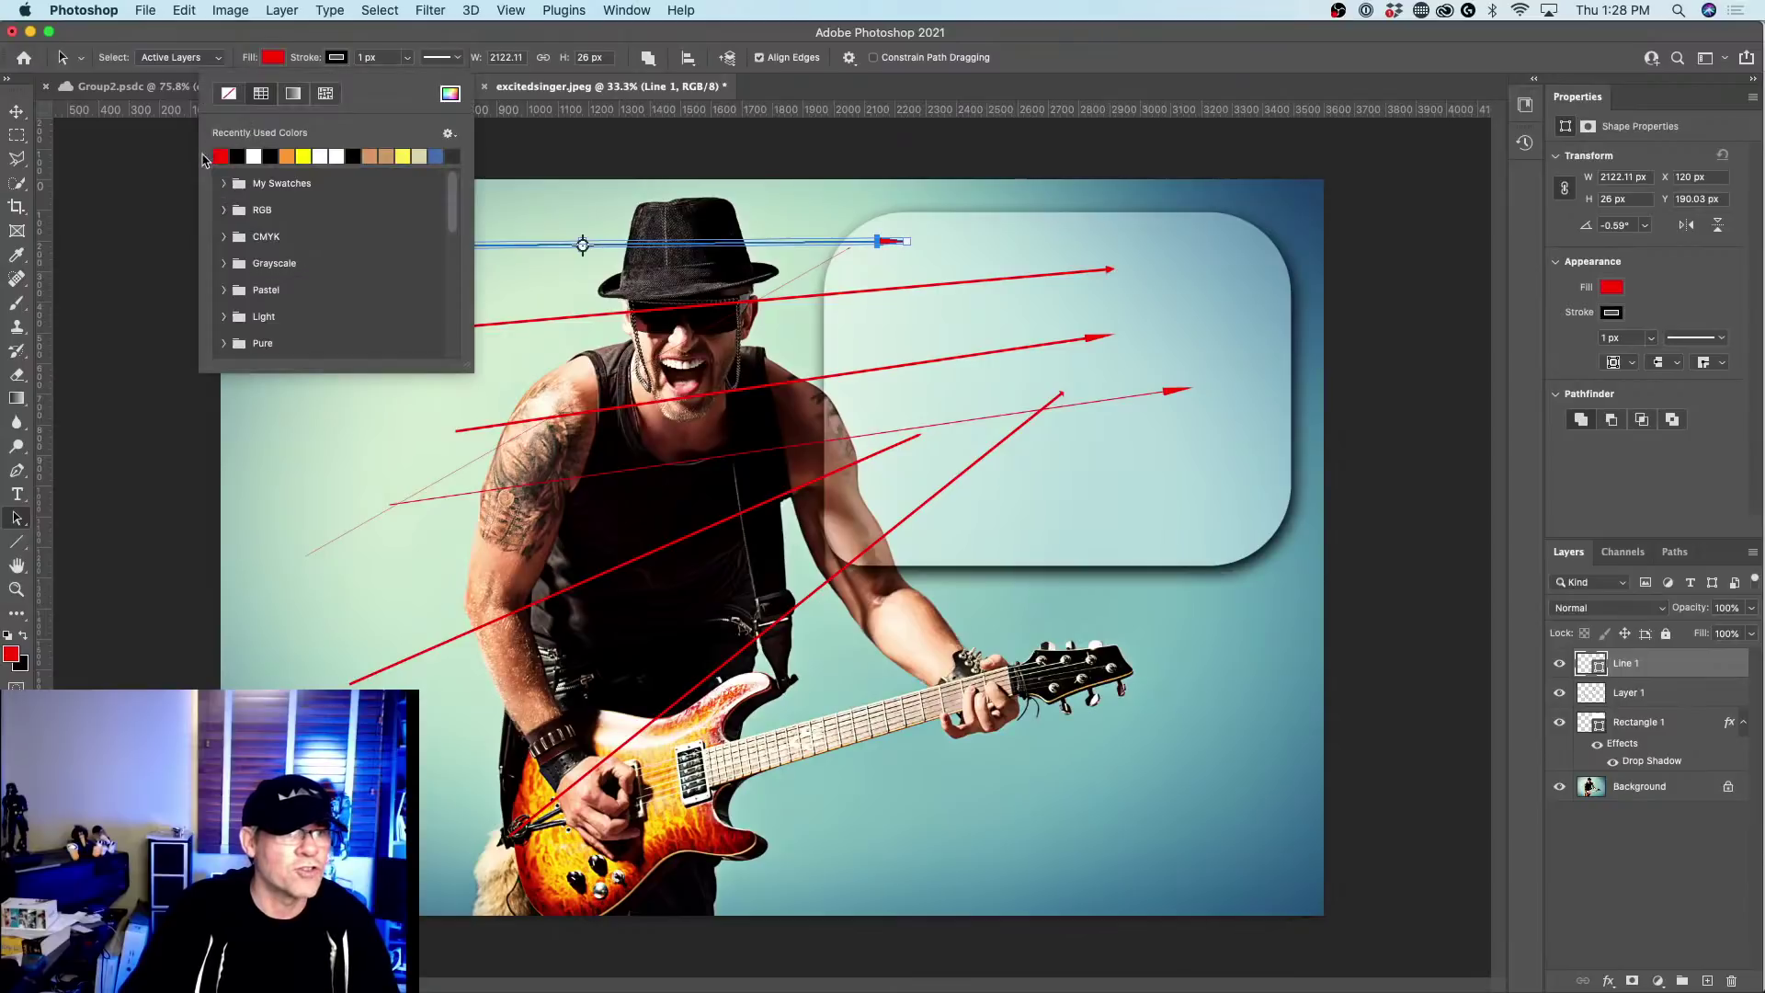
{"action": "left_click", "coordinate": [221, 156]}
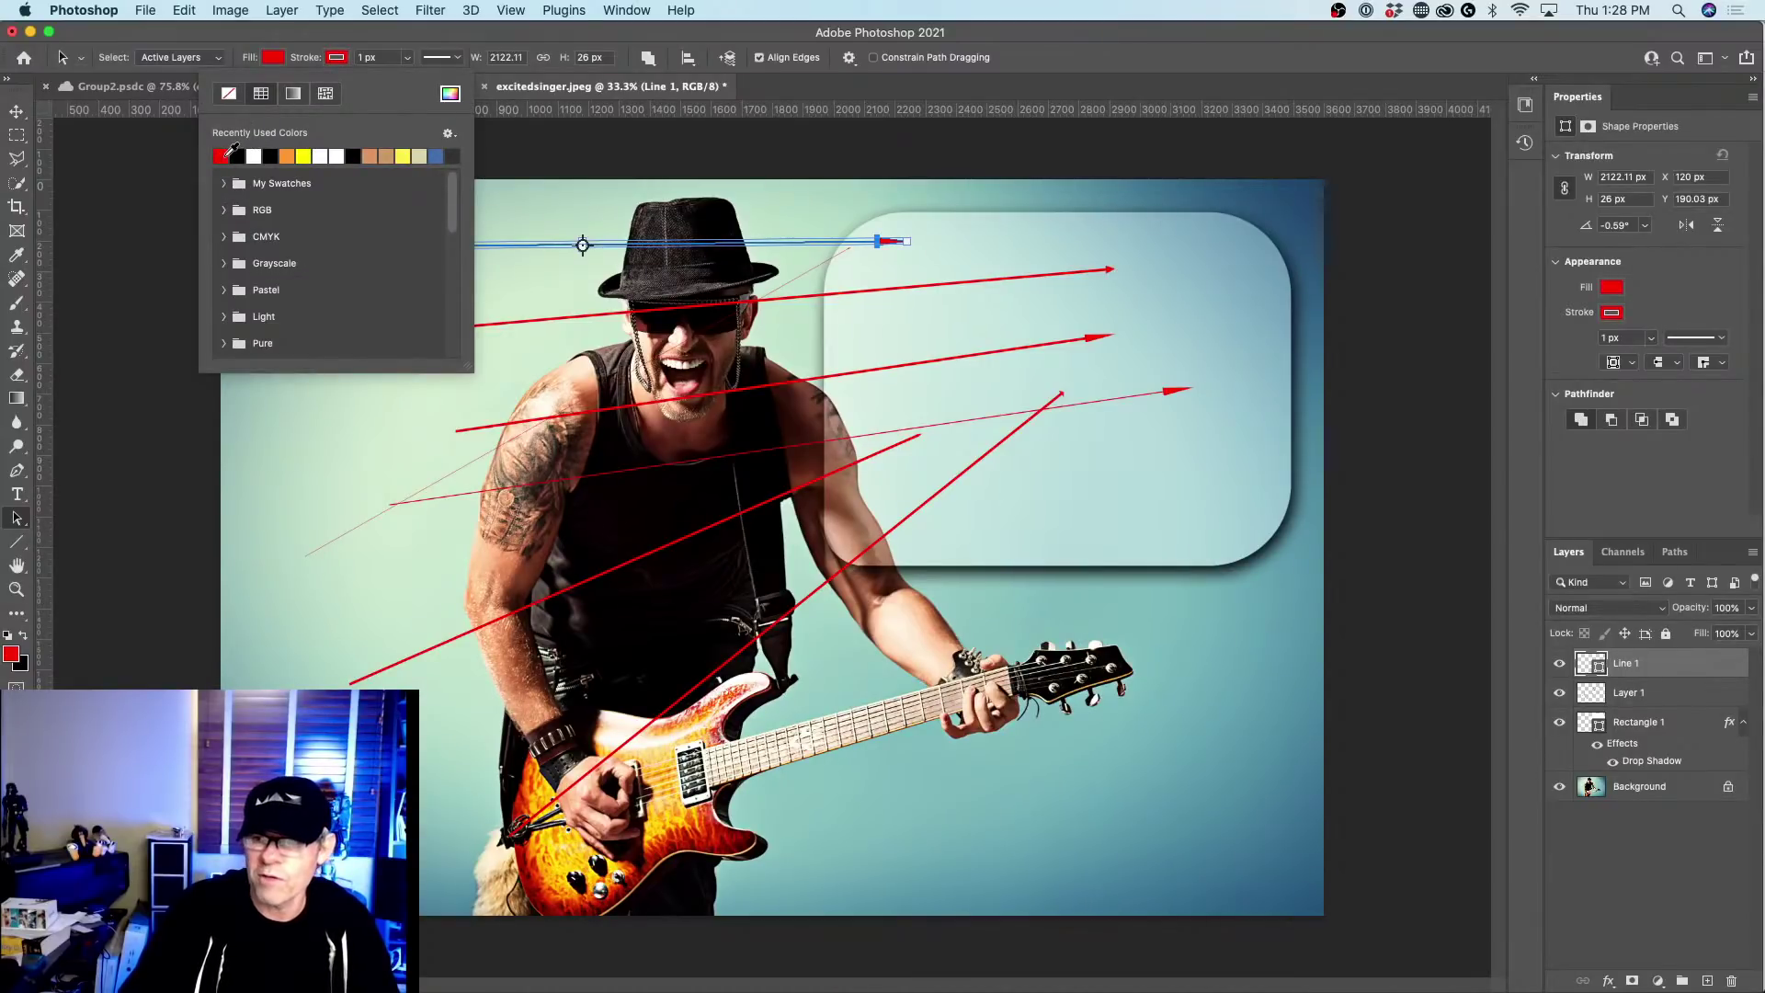
{"action": "left_click", "coordinate": [17, 111]}
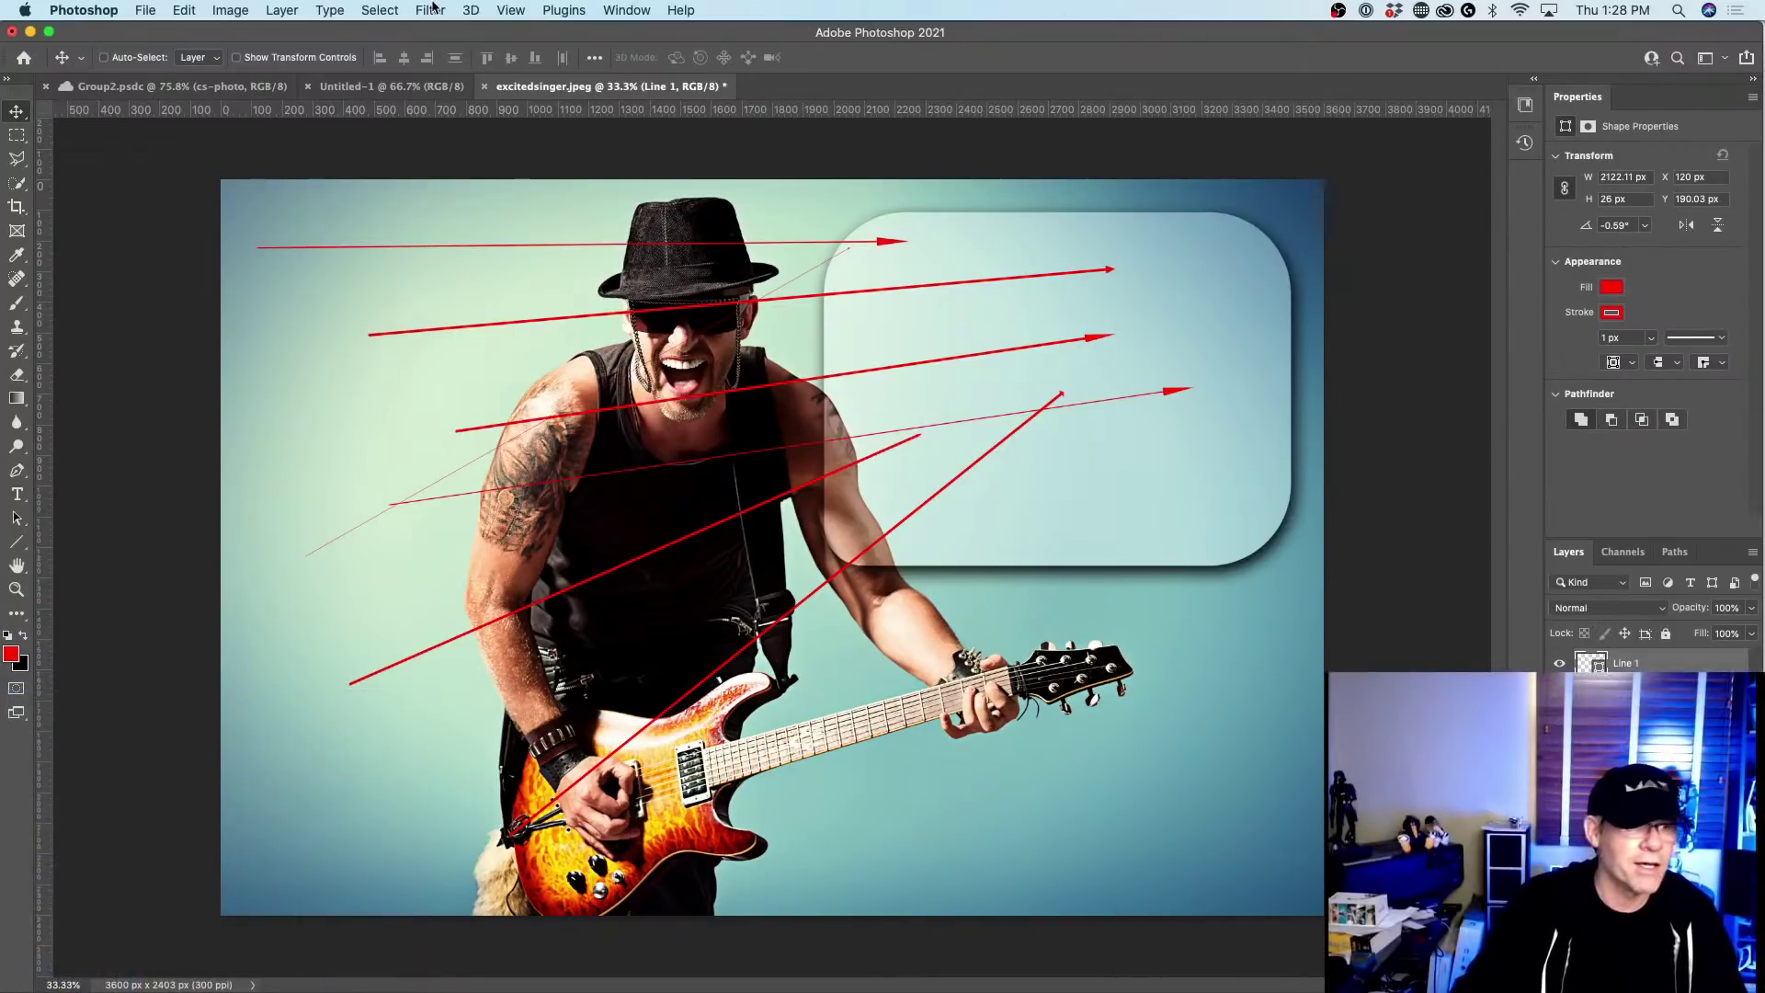
Check the group of shape tools, return to the Move tool, and deselect the arrow's layer.
{"action": "right_click", "coordinate": [17, 542]}
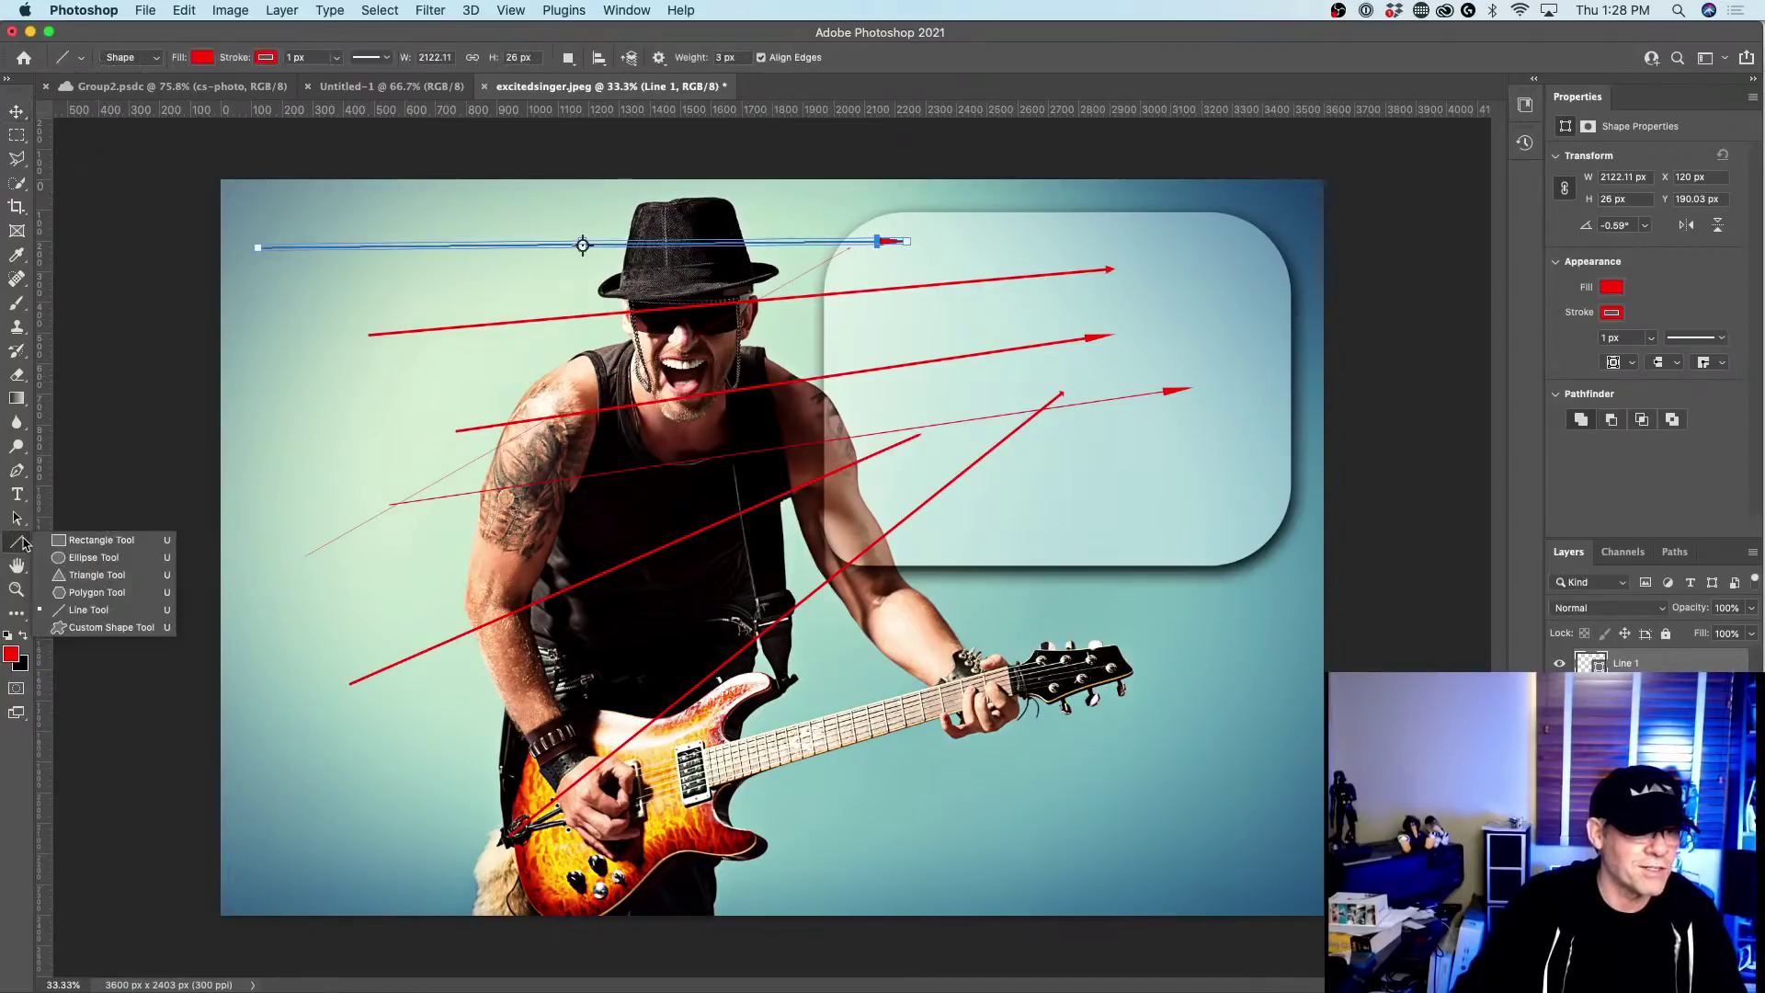
{"action": "left_click", "coordinate": [111, 614]}
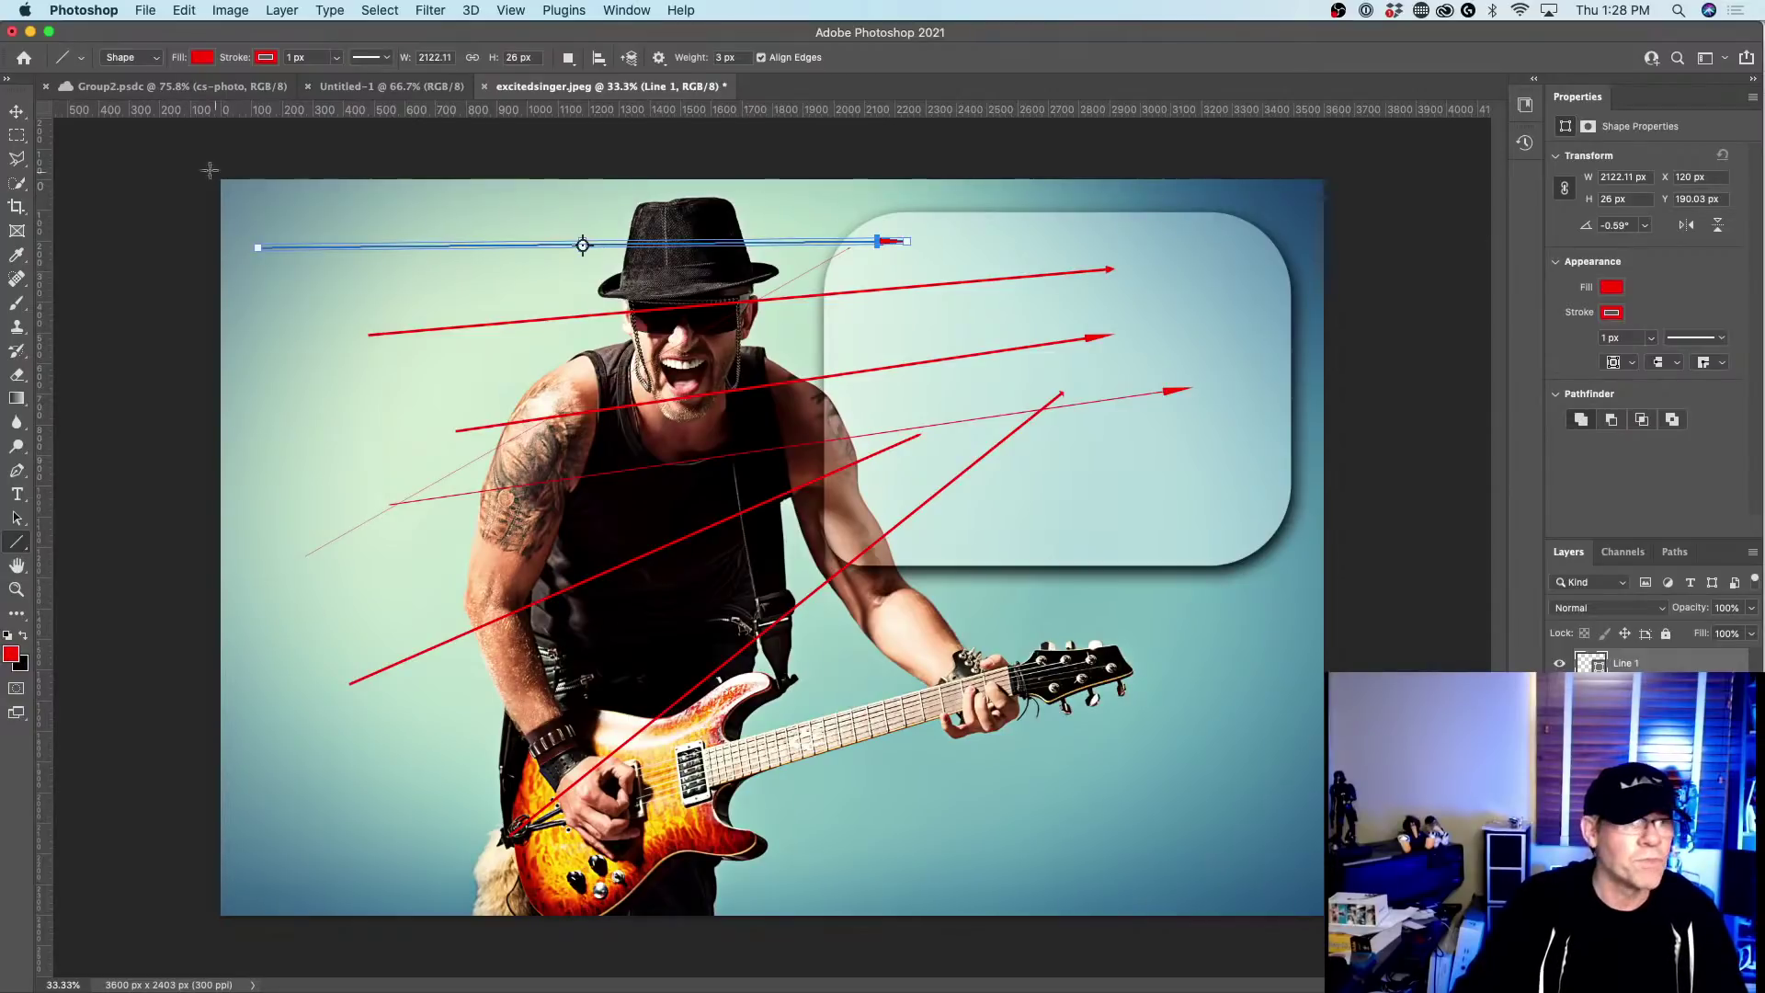
{"action": "left_click", "coordinate": [16, 111]}
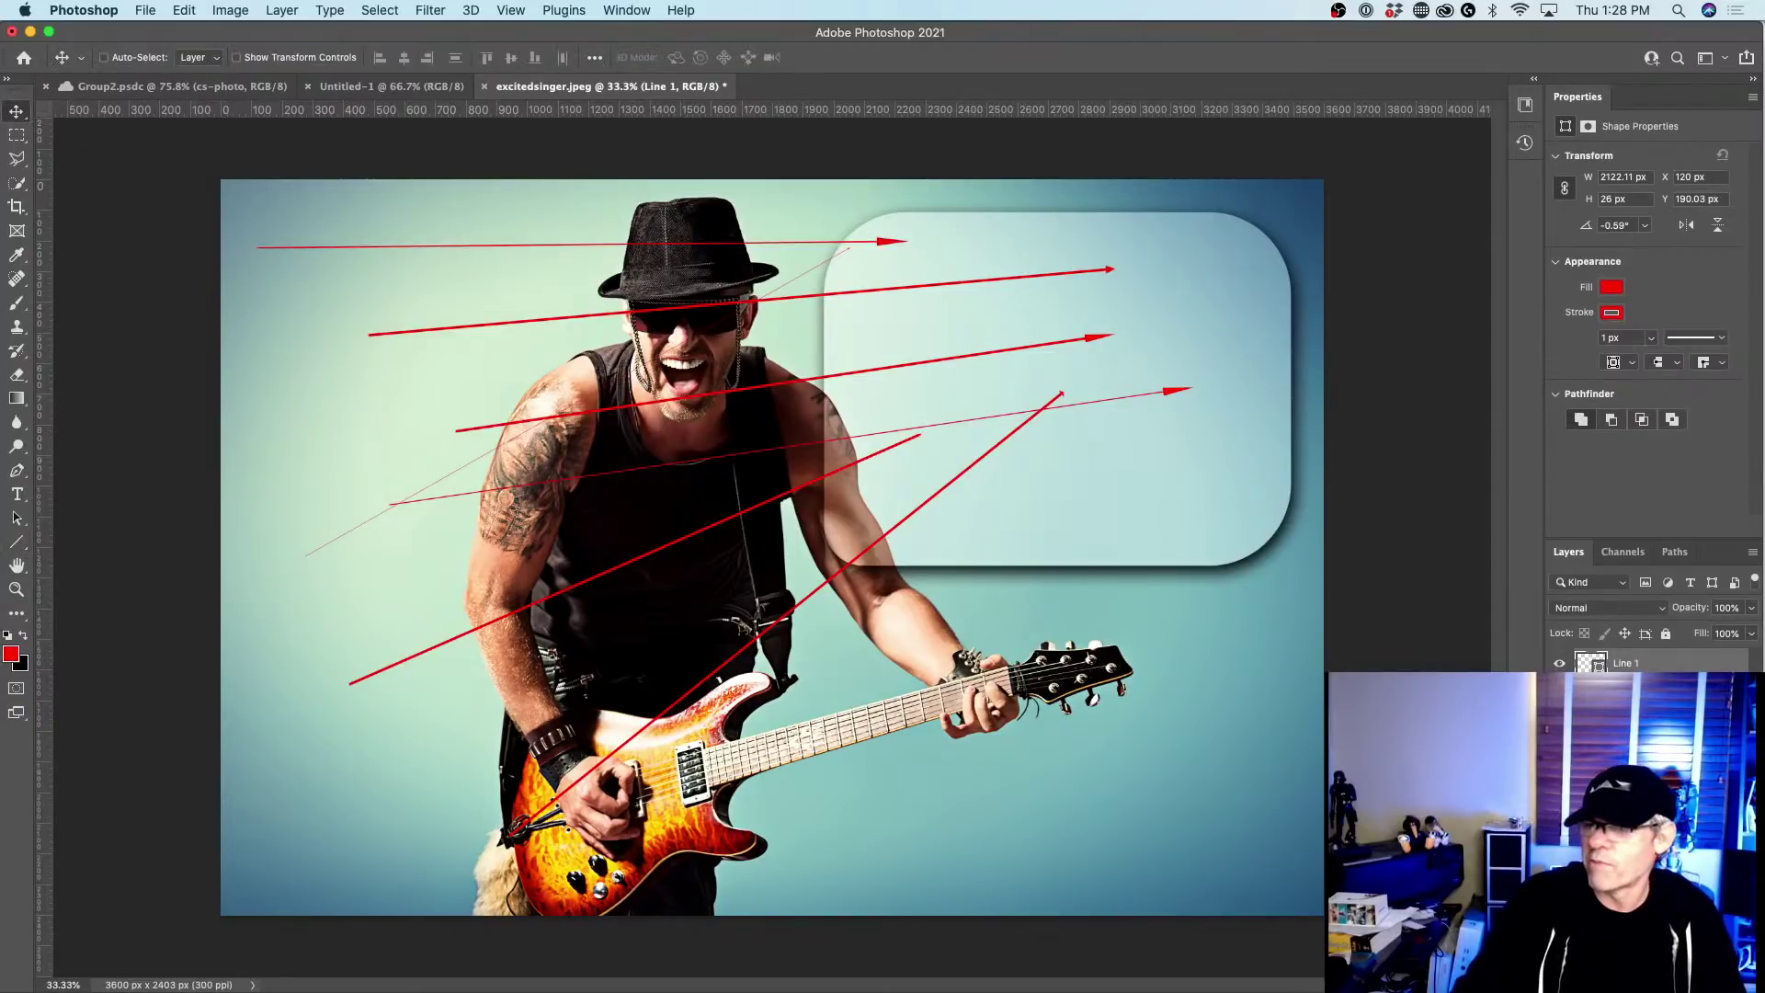
{"action": "key", "text": "super"}
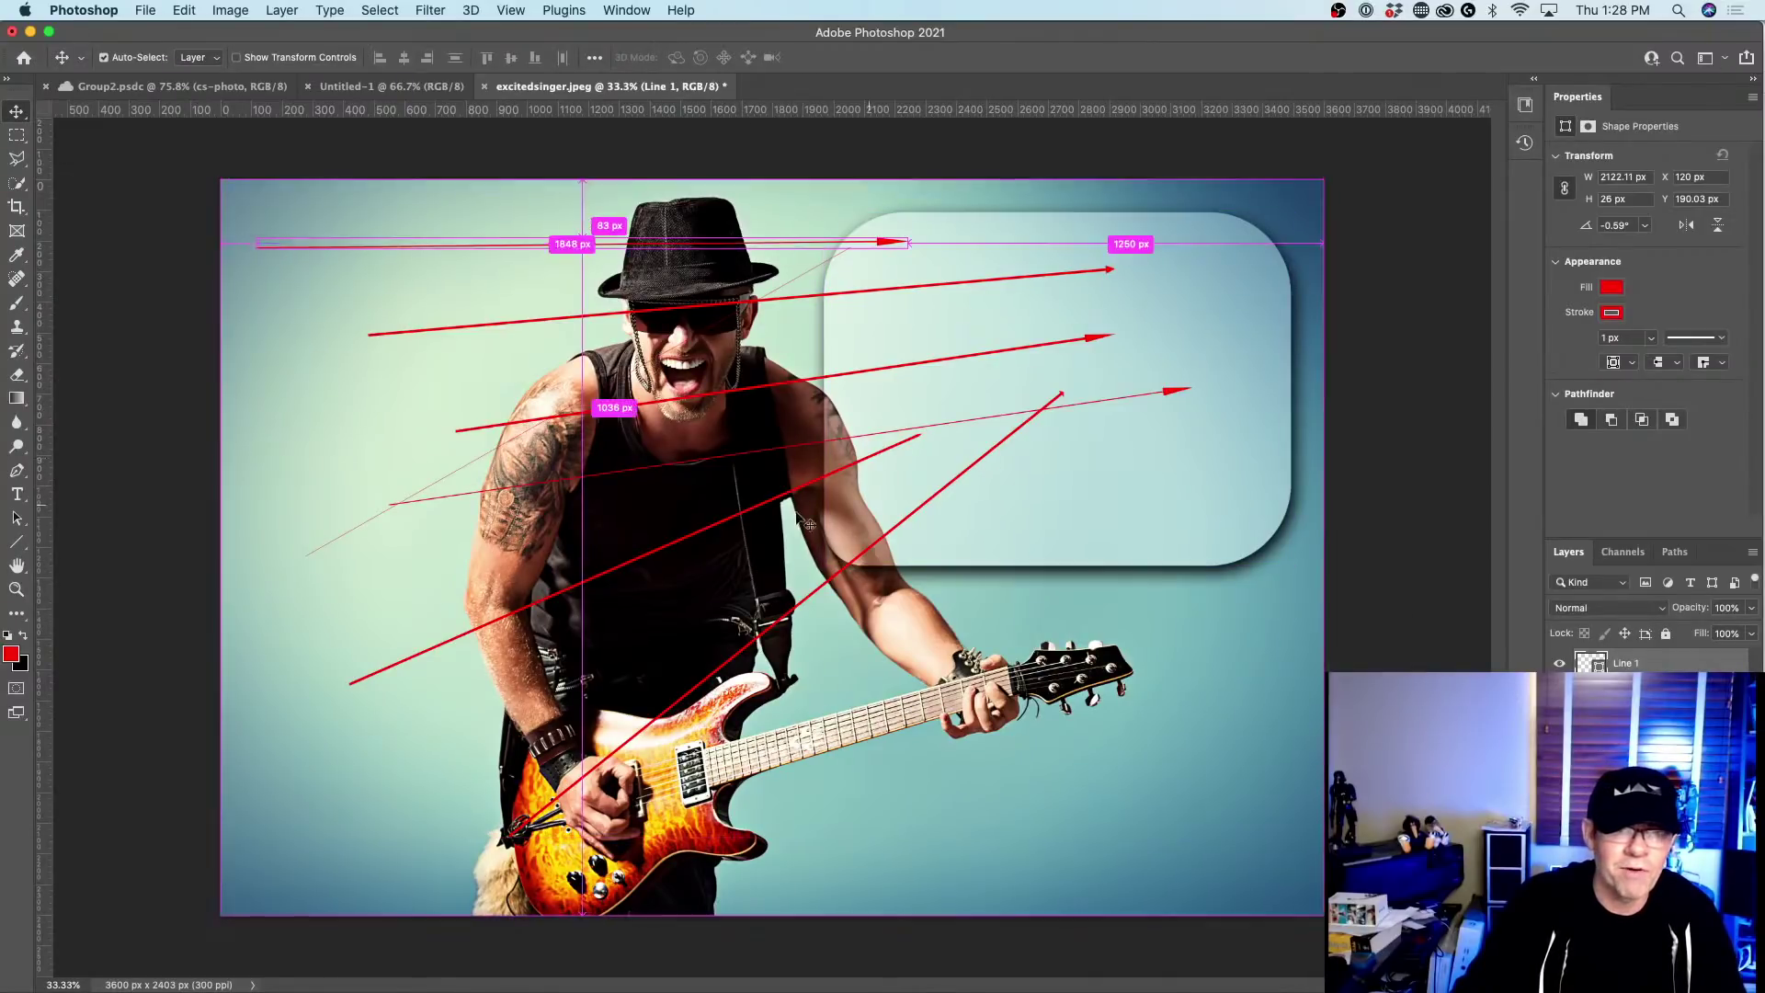
{"action": "left_click", "coordinate": [666, 543], "text": "super"}
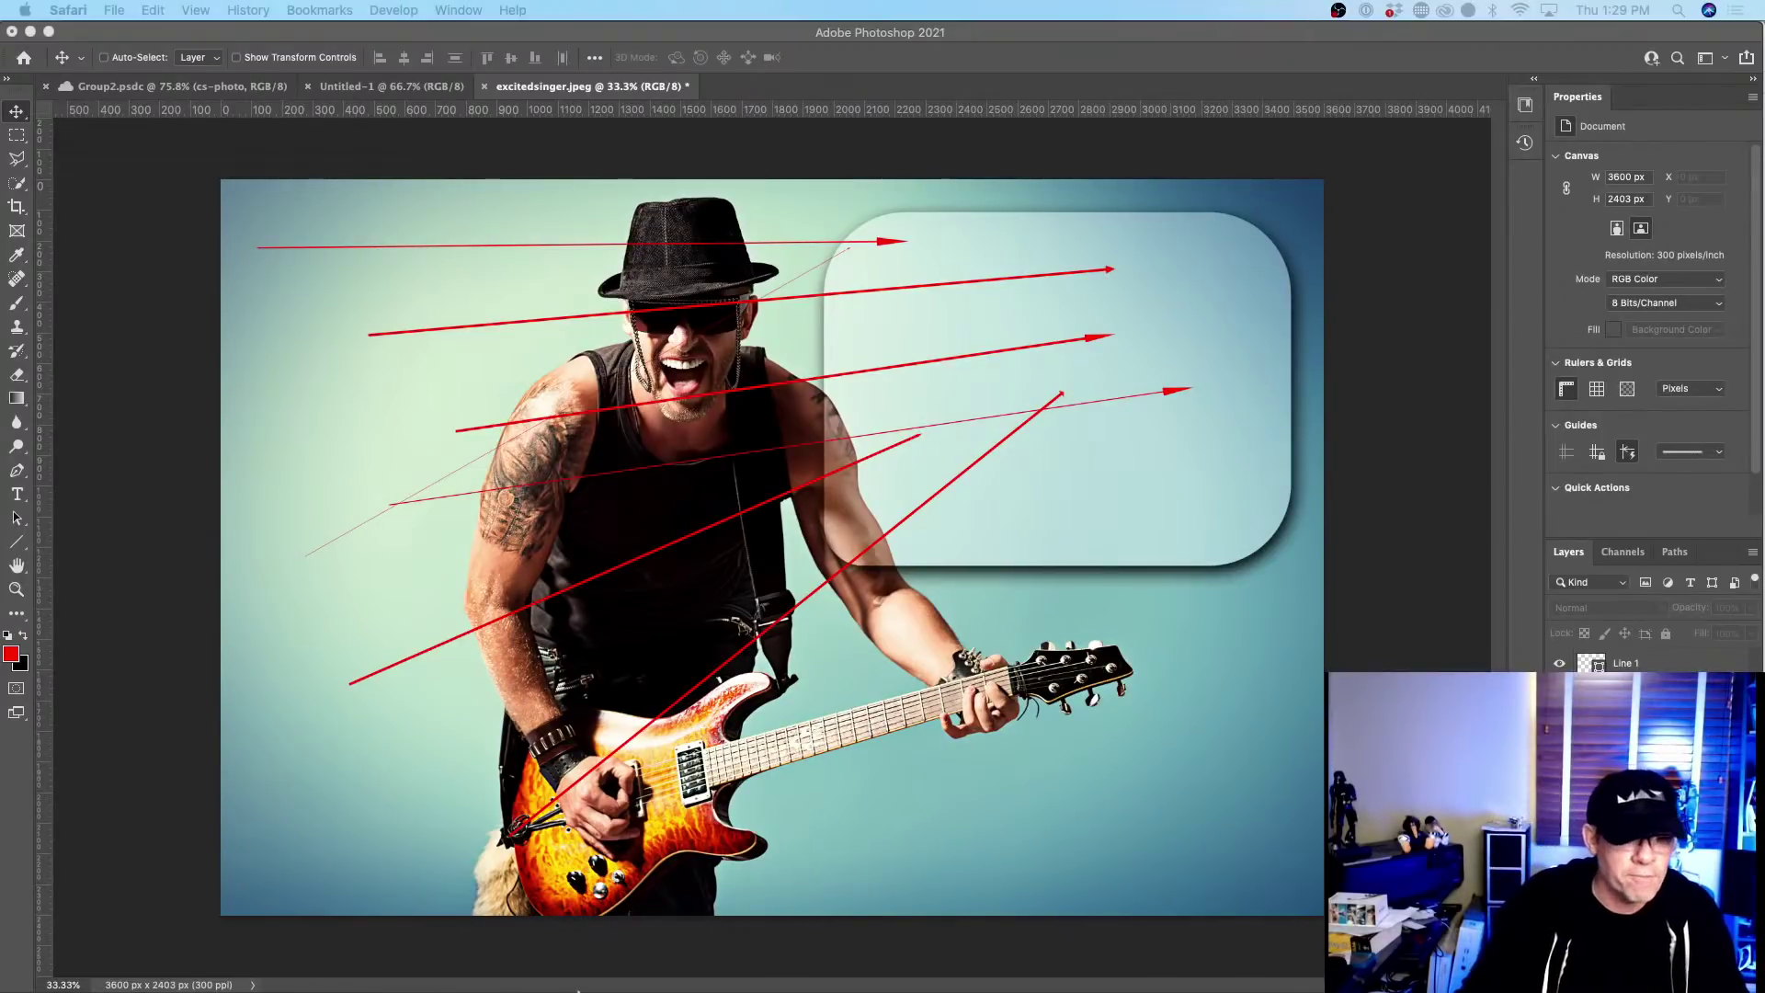
Switch to Adobe Bridge and open the aerial street photo DJI_0008.DNG in Camera Raw.
{"action": "mouse_move", "coordinate": [578, 988]}
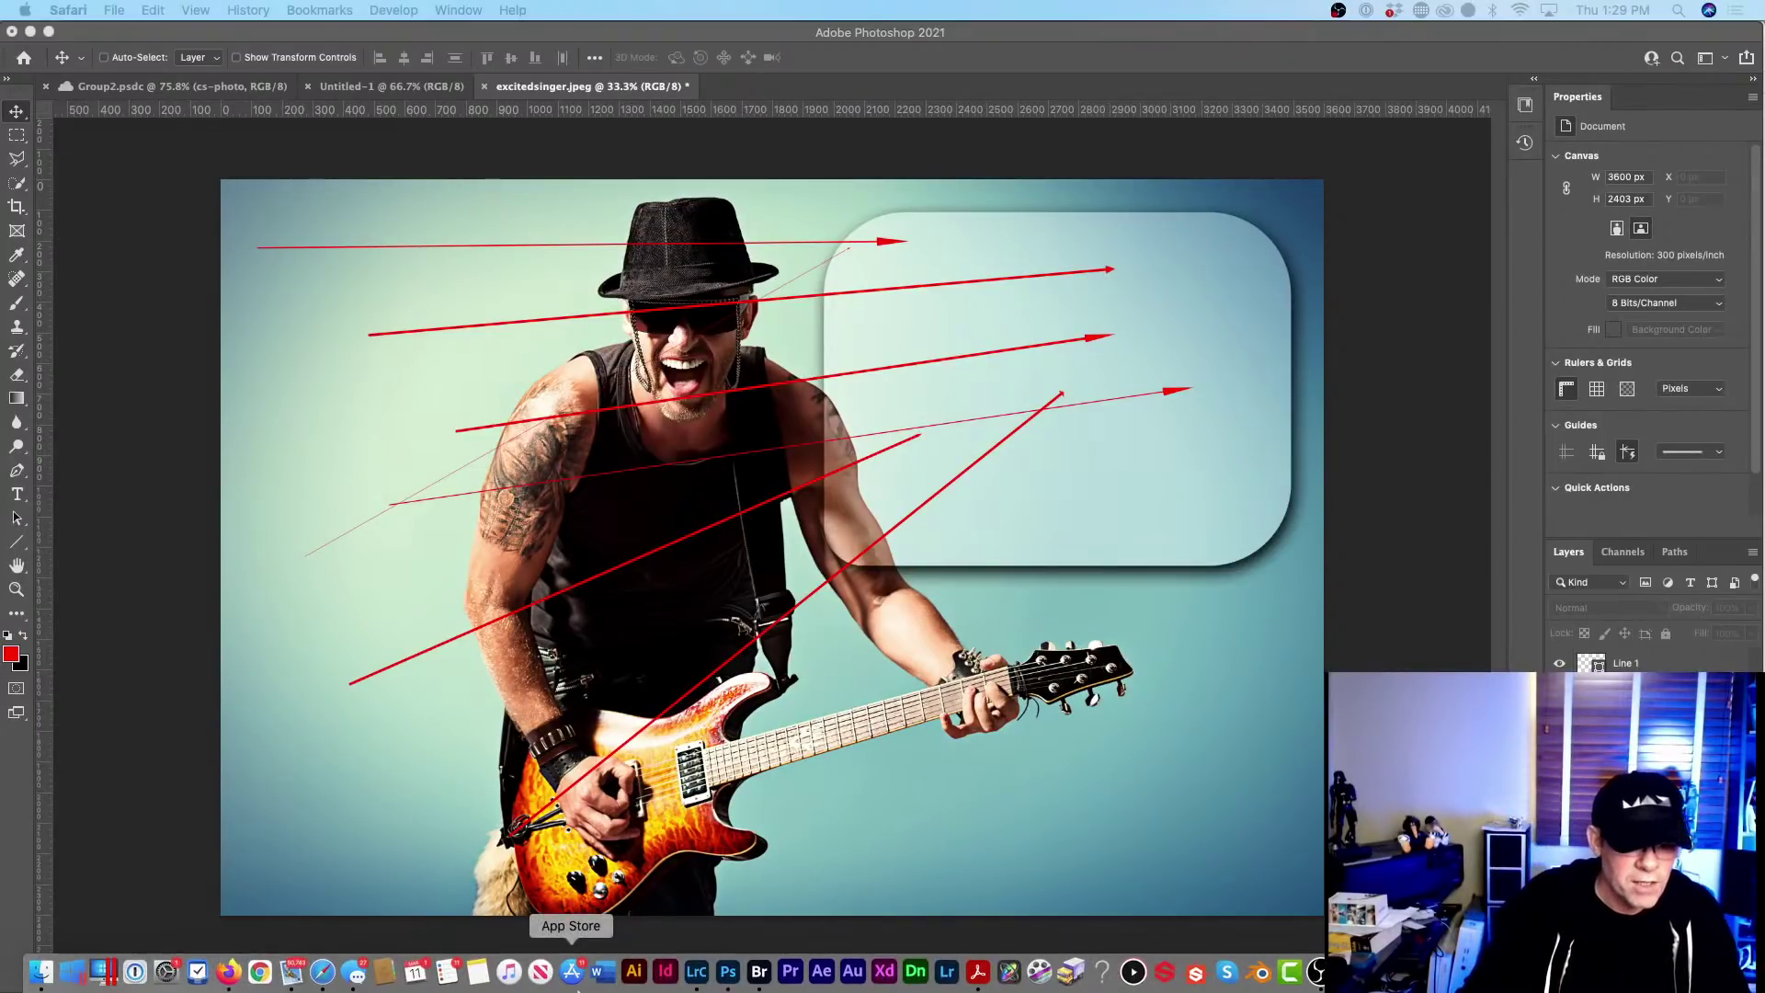
{"action": "left_click", "coordinate": [759, 973]}
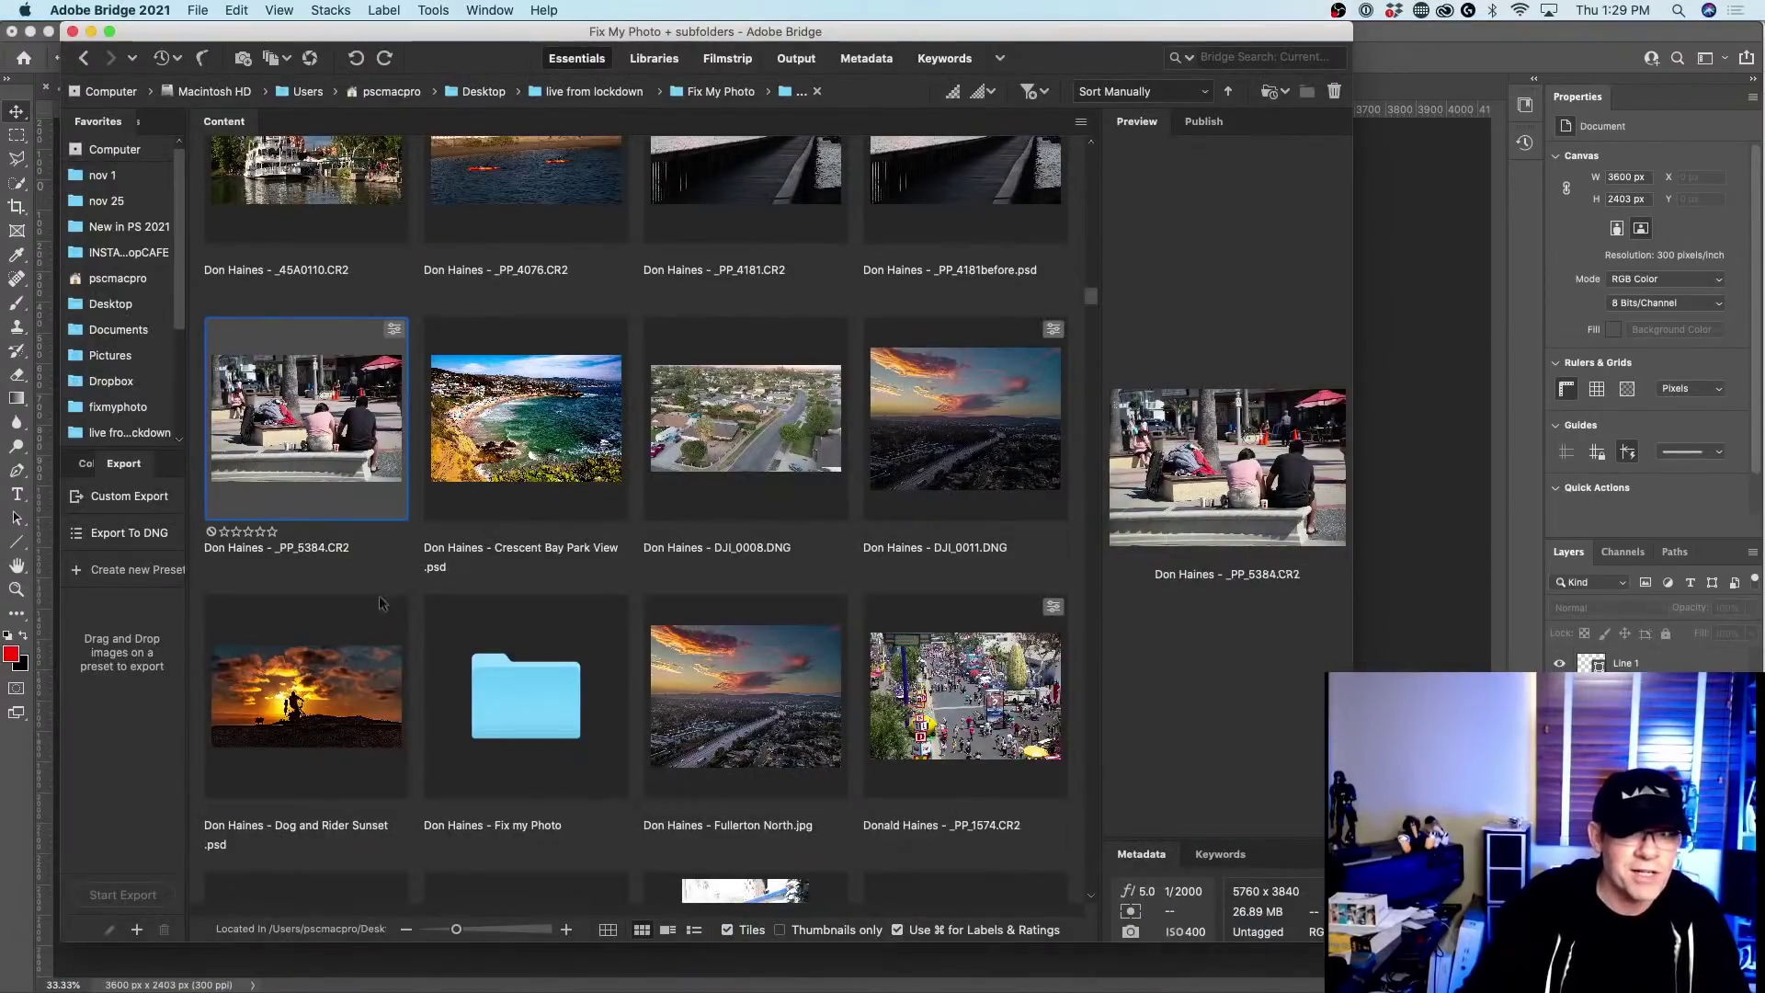
{"action": "left_click", "coordinate": [720, 411]}
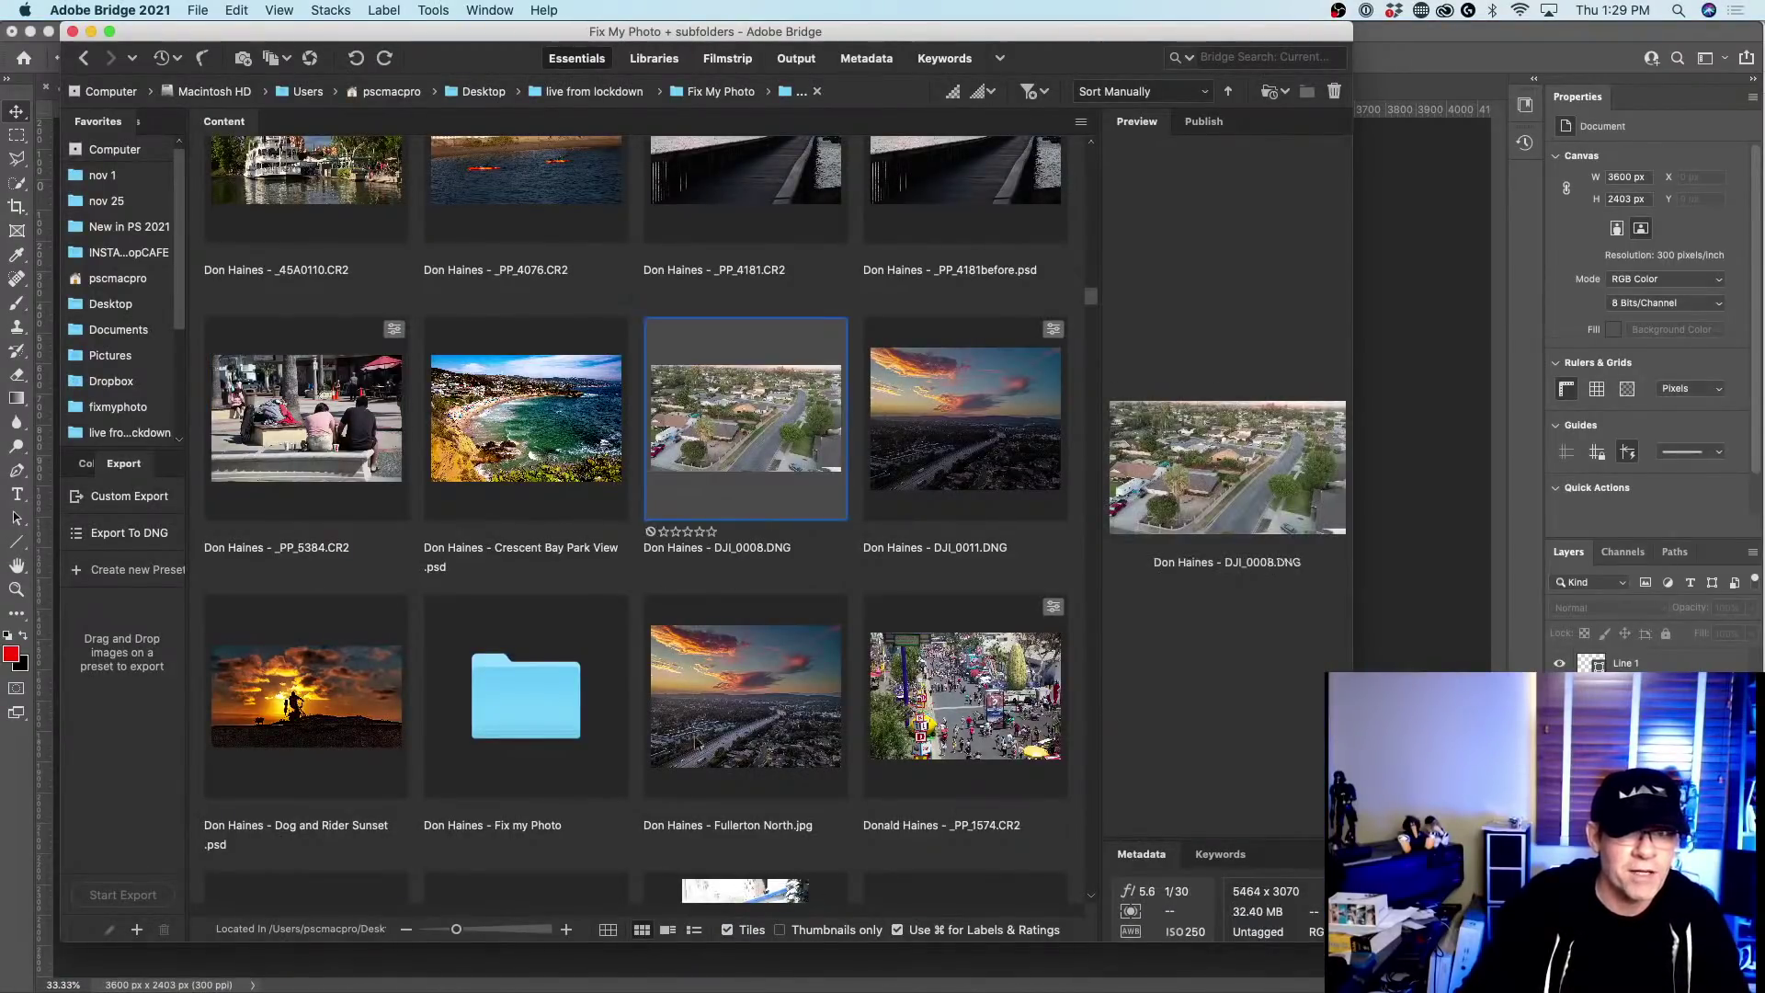
{"action": "right_click", "coordinate": [719, 395]}
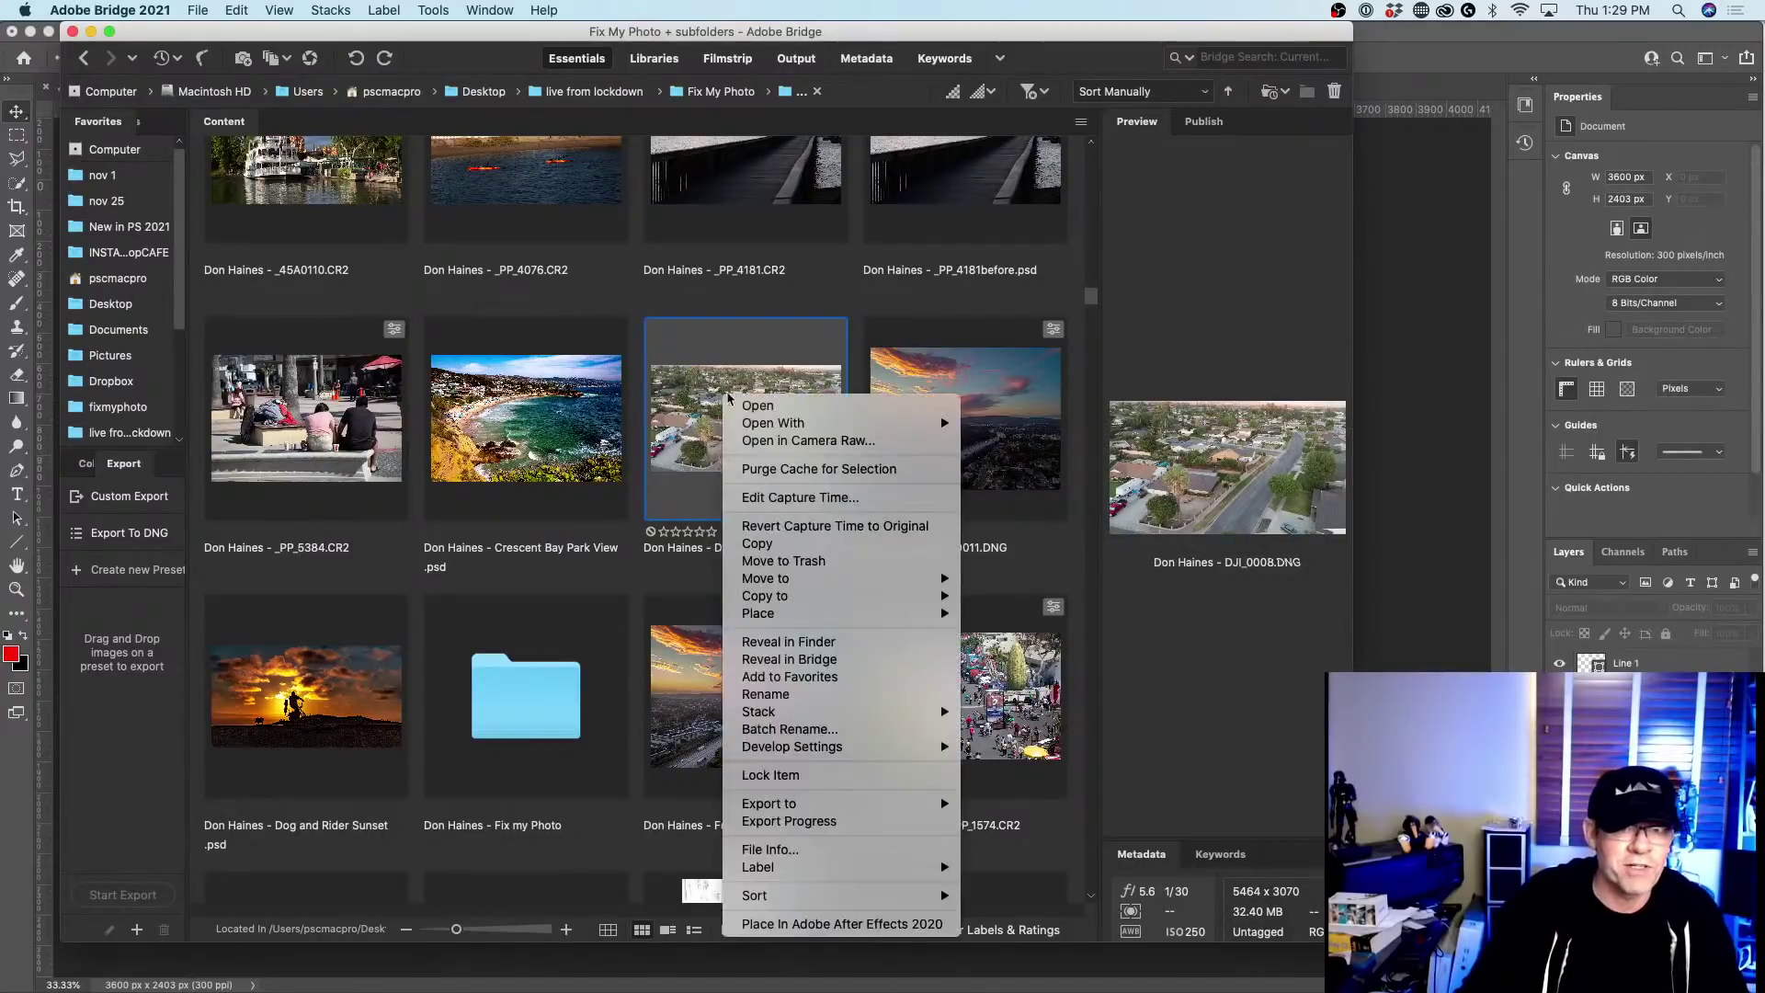
{"action": "left_click", "coordinate": [762, 442]}
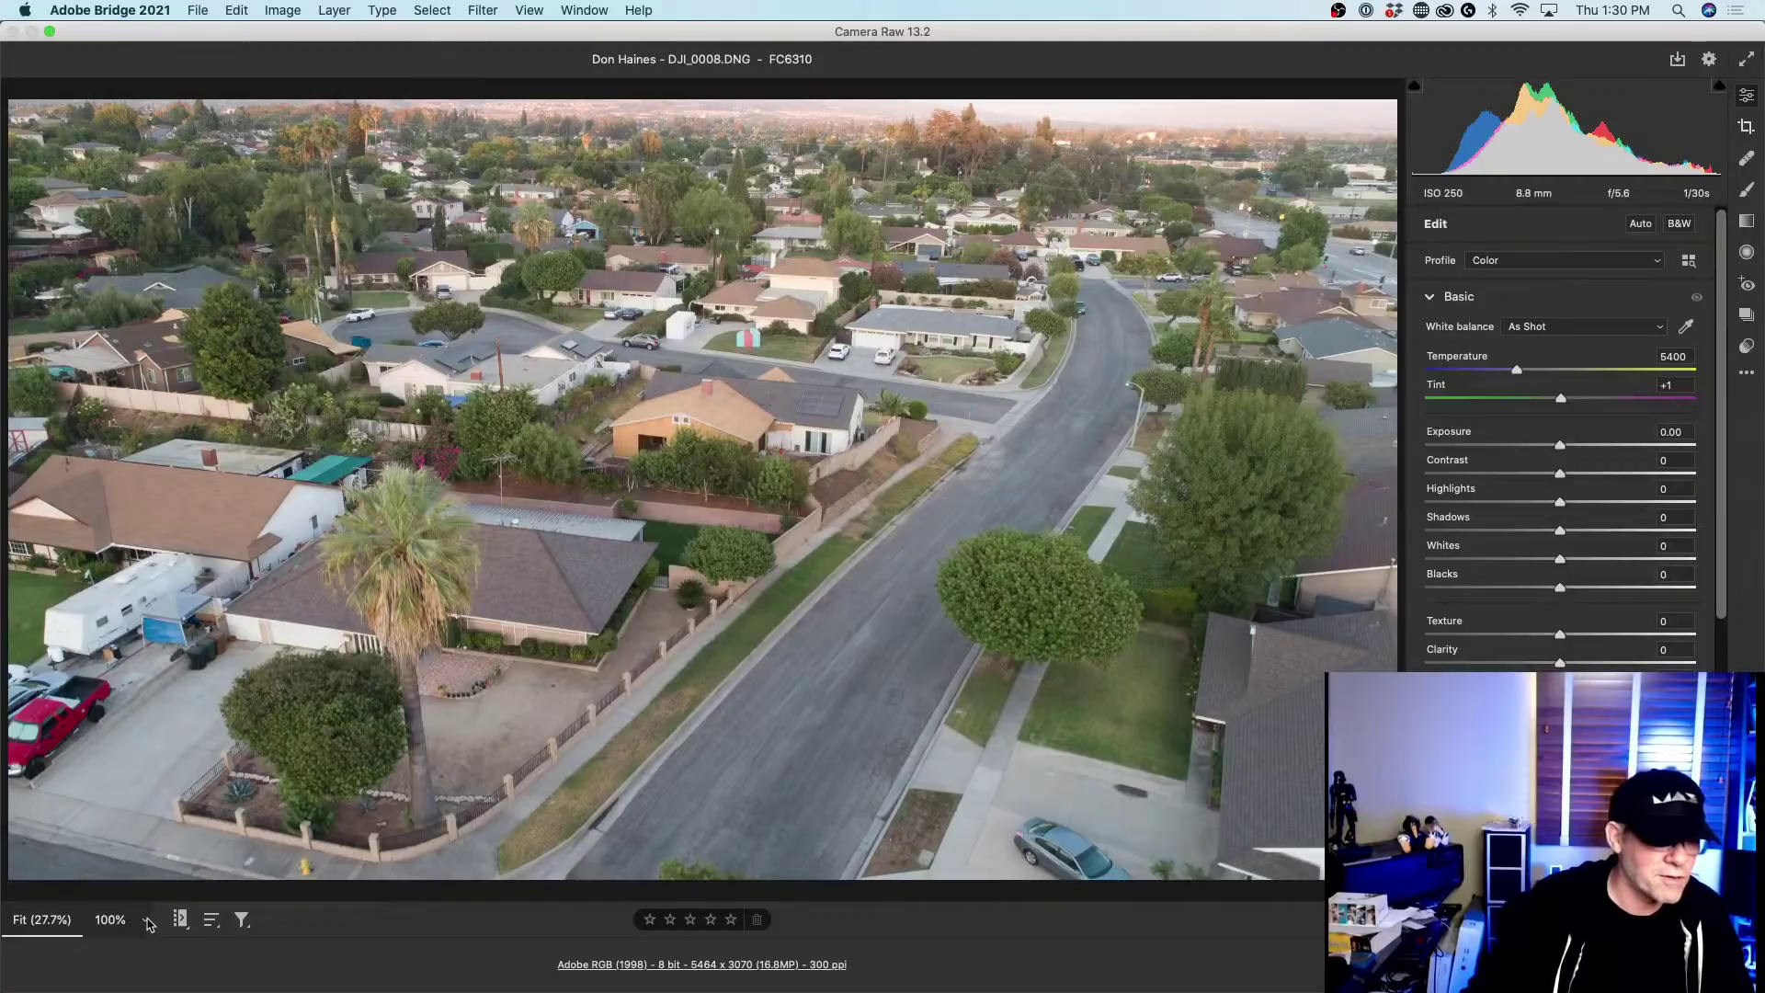
Enhance the aerial photo with Super Resolution, saving the result as a new DNG.
{"action": "left_click", "coordinate": [148, 920]}
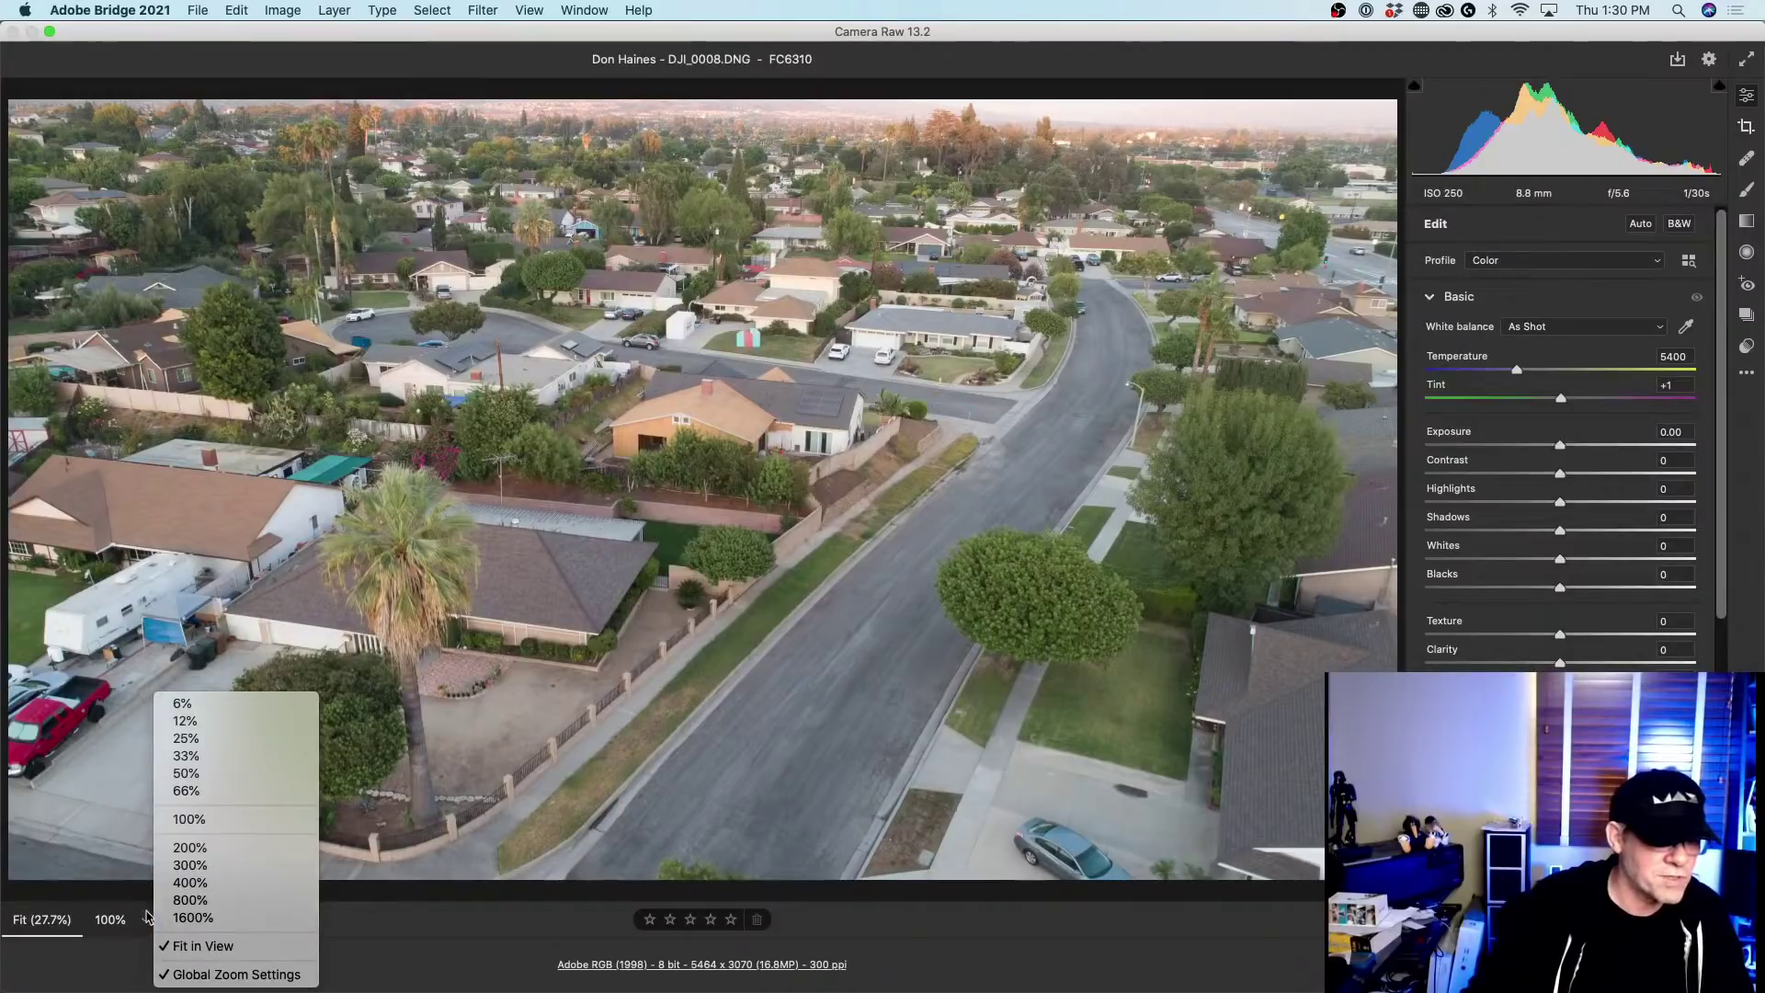
{"action": "left_click", "coordinate": [231, 820]}
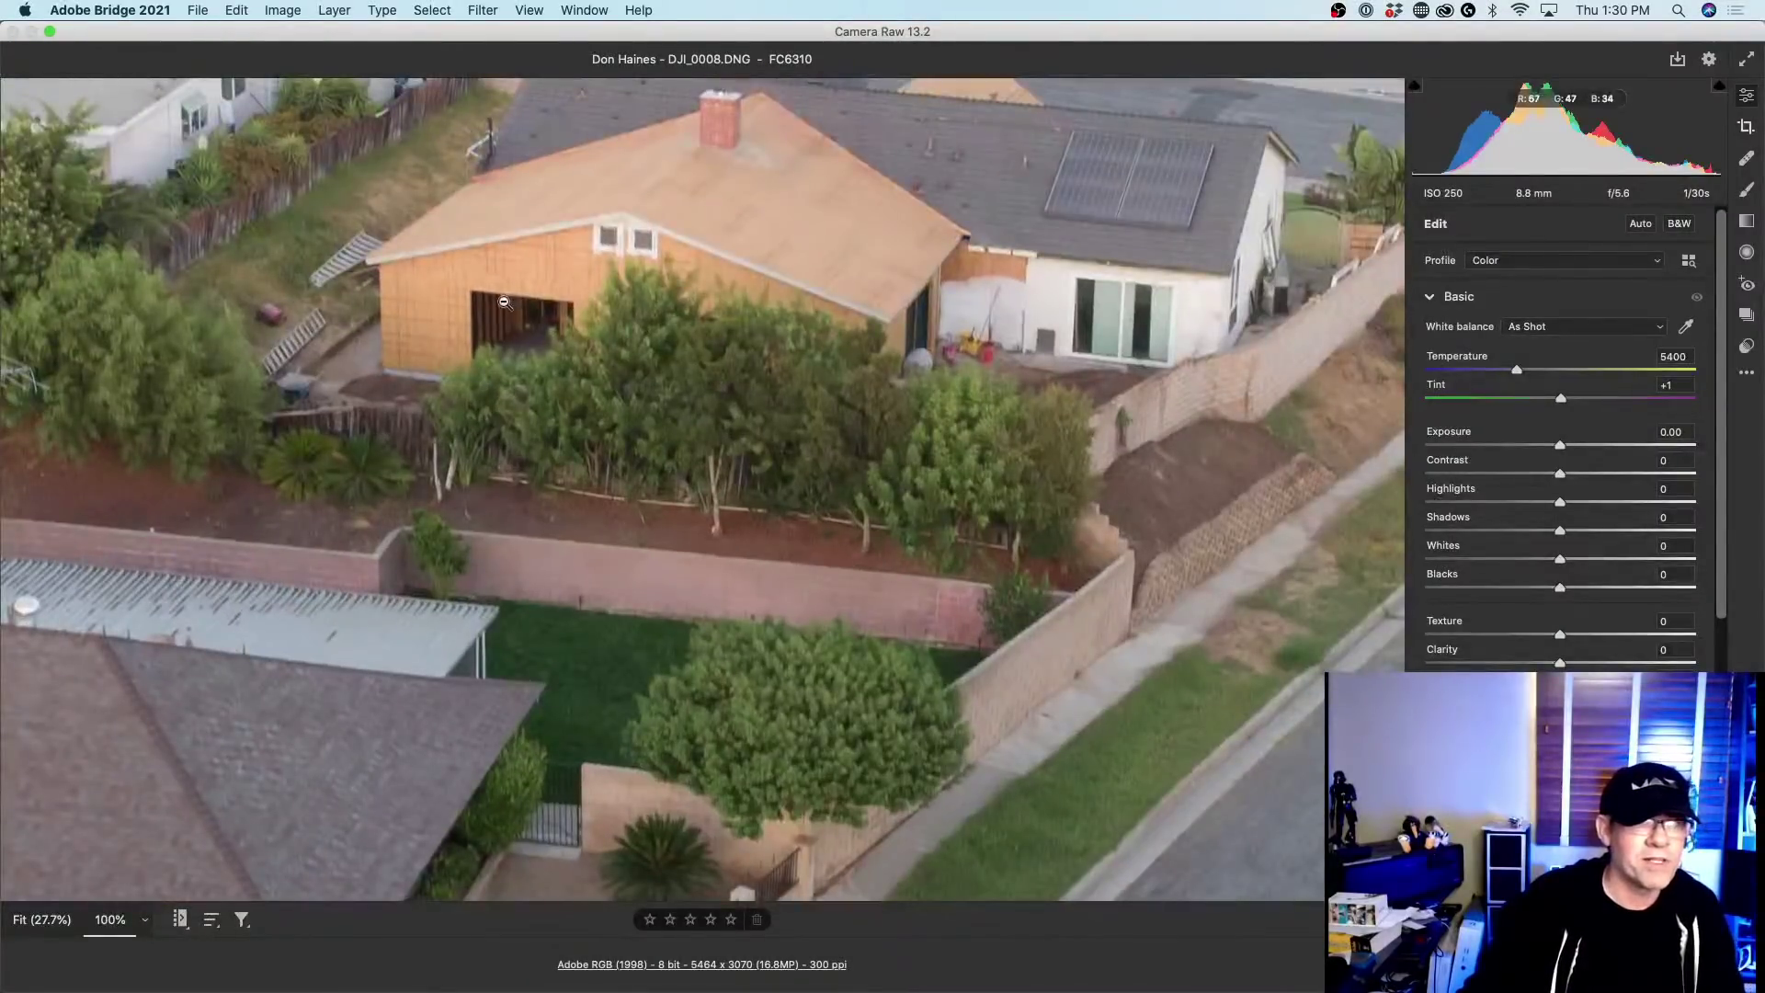
{"action": "left_click_drag", "start_coordinate": [503, 302], "coordinate": [837, 510]}
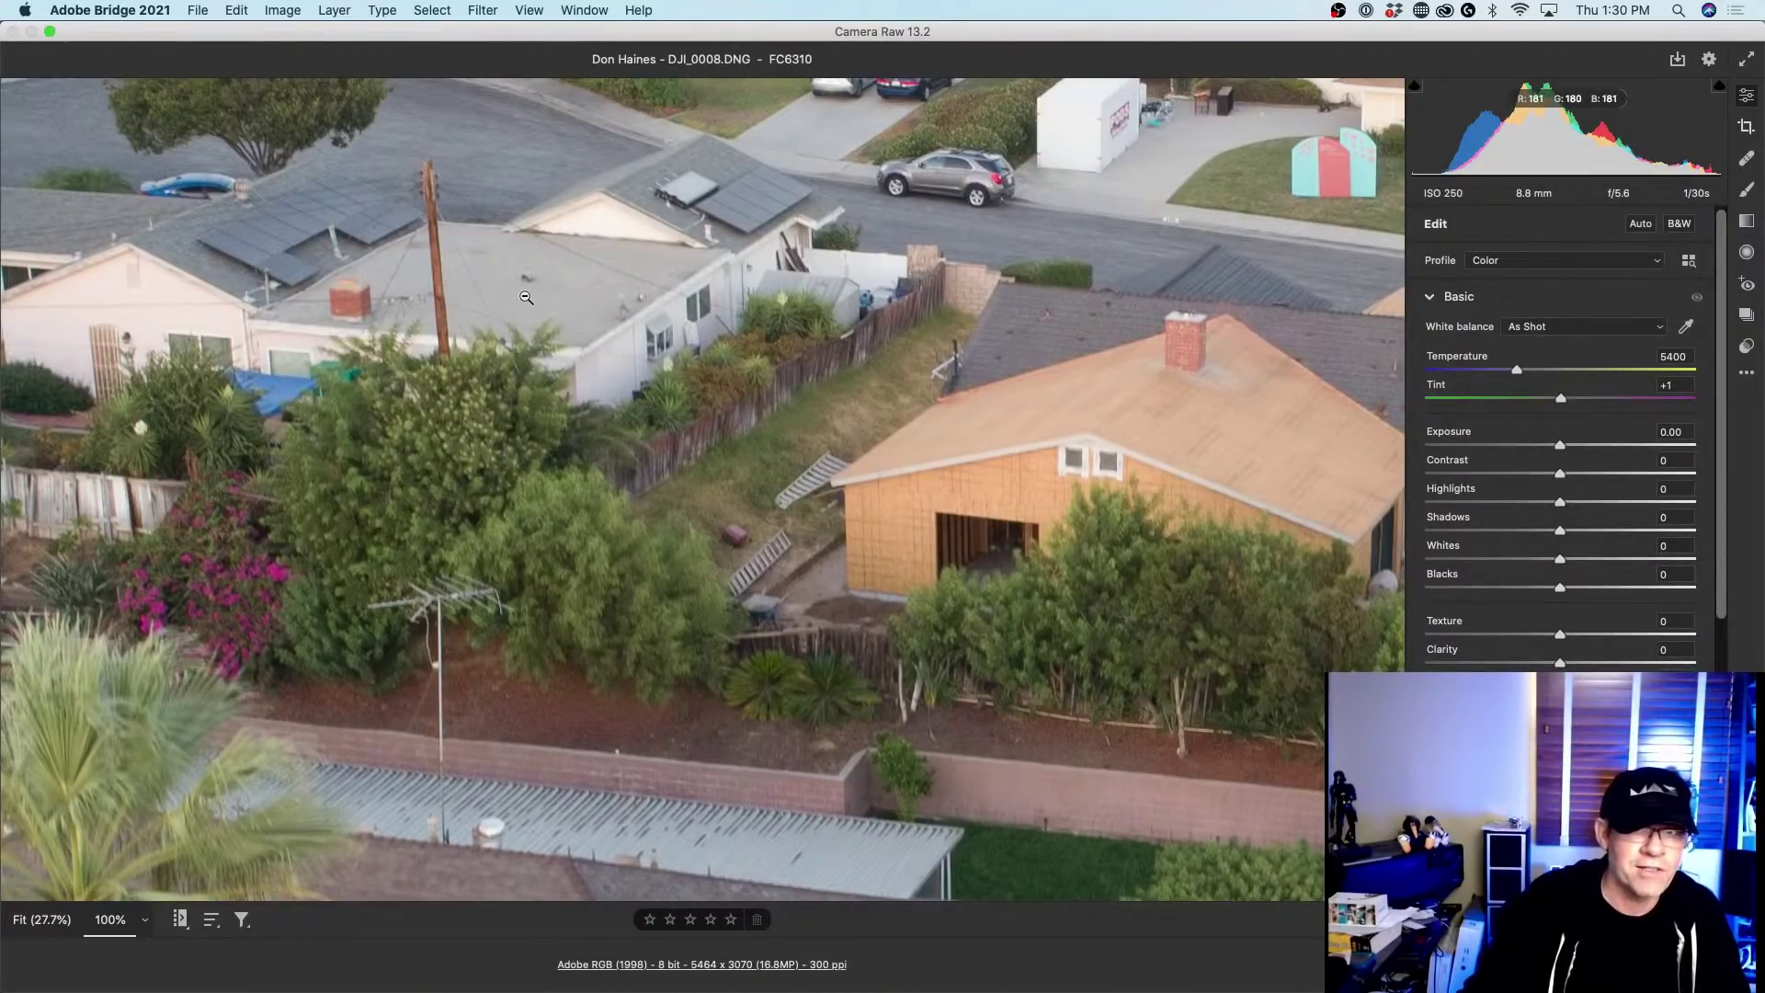
{"action": "right_click", "coordinate": [546, 292]}
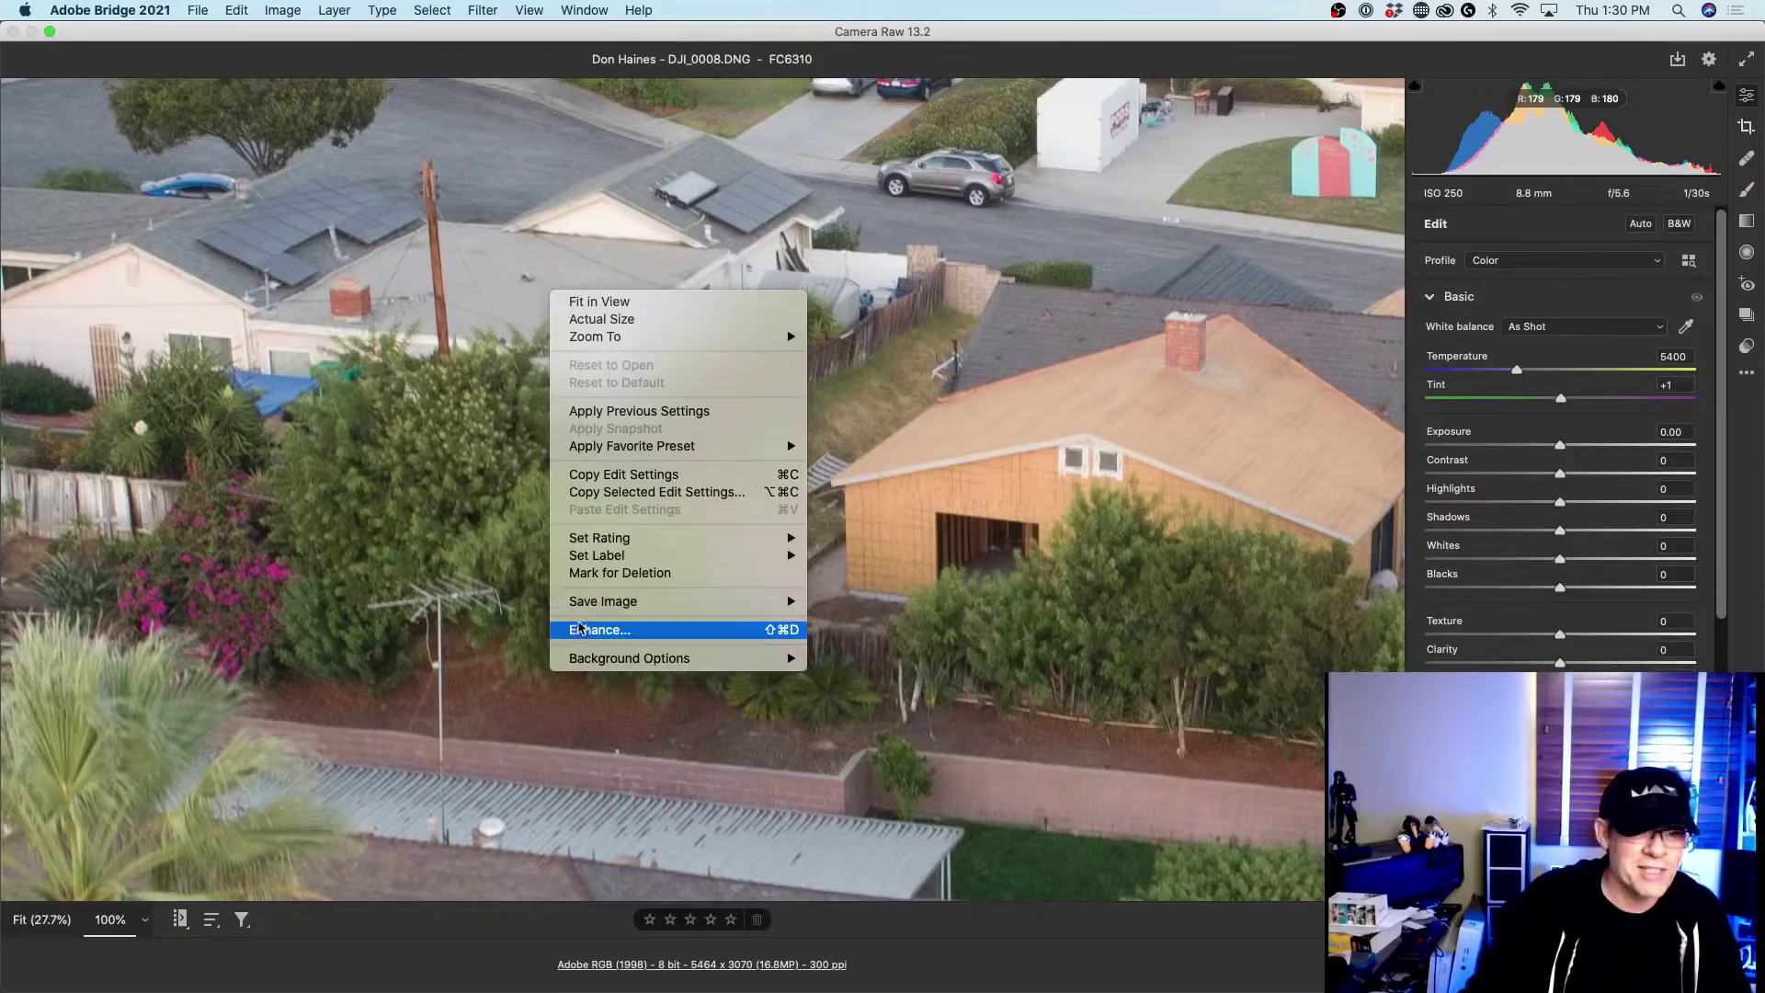
{"action": "left_click", "coordinate": [582, 631]}
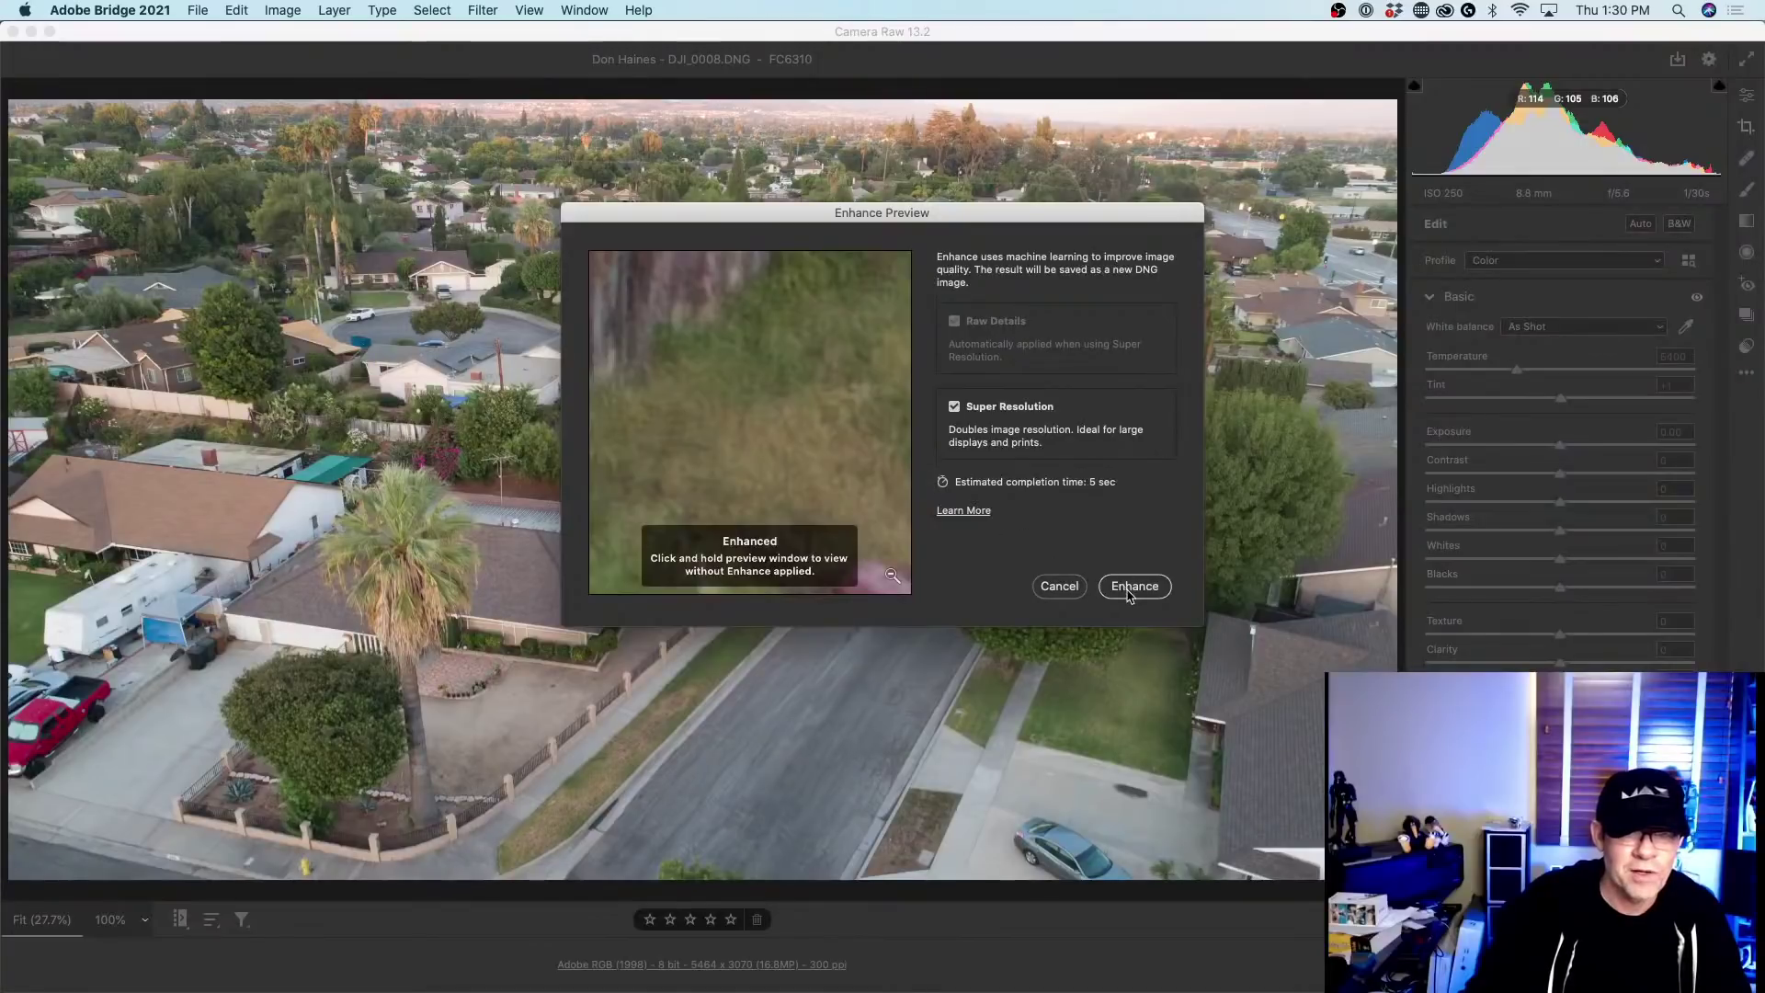
{"action": "left_click", "coordinate": [1133, 589]}
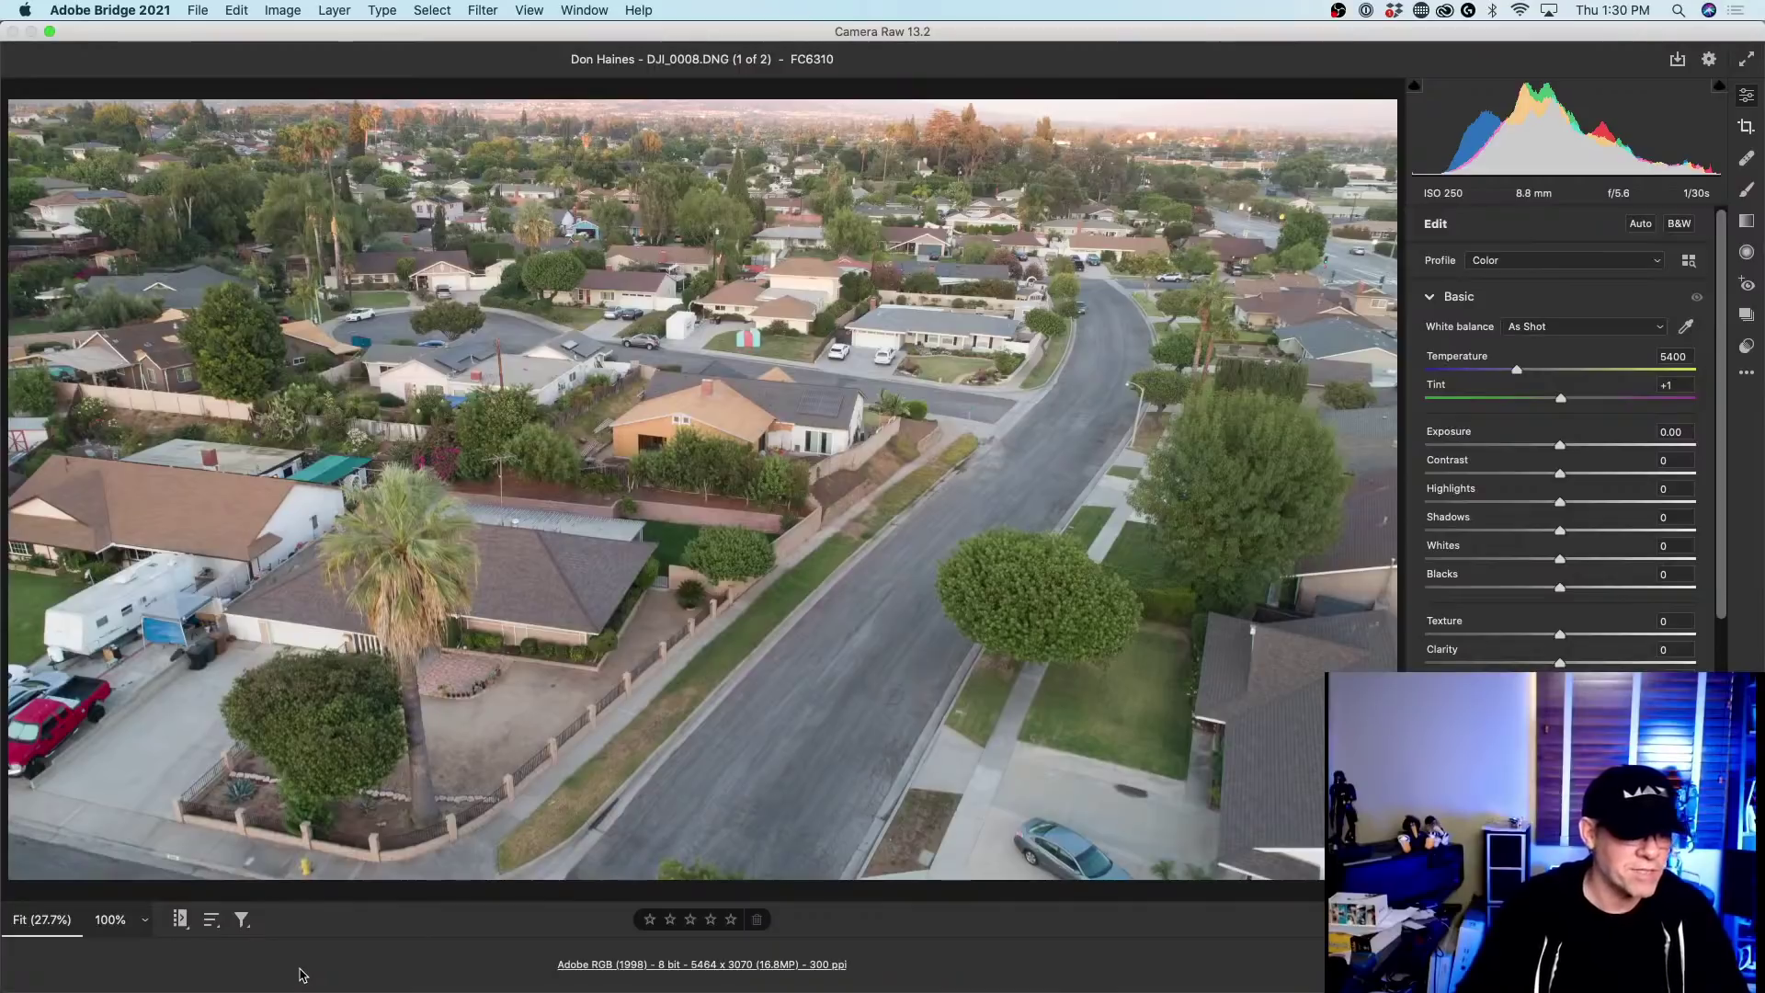
Examine the roofs, trees and houses of the aerial photo at 100% for fine detail.
{"action": "left_click", "coordinate": [552, 607]}
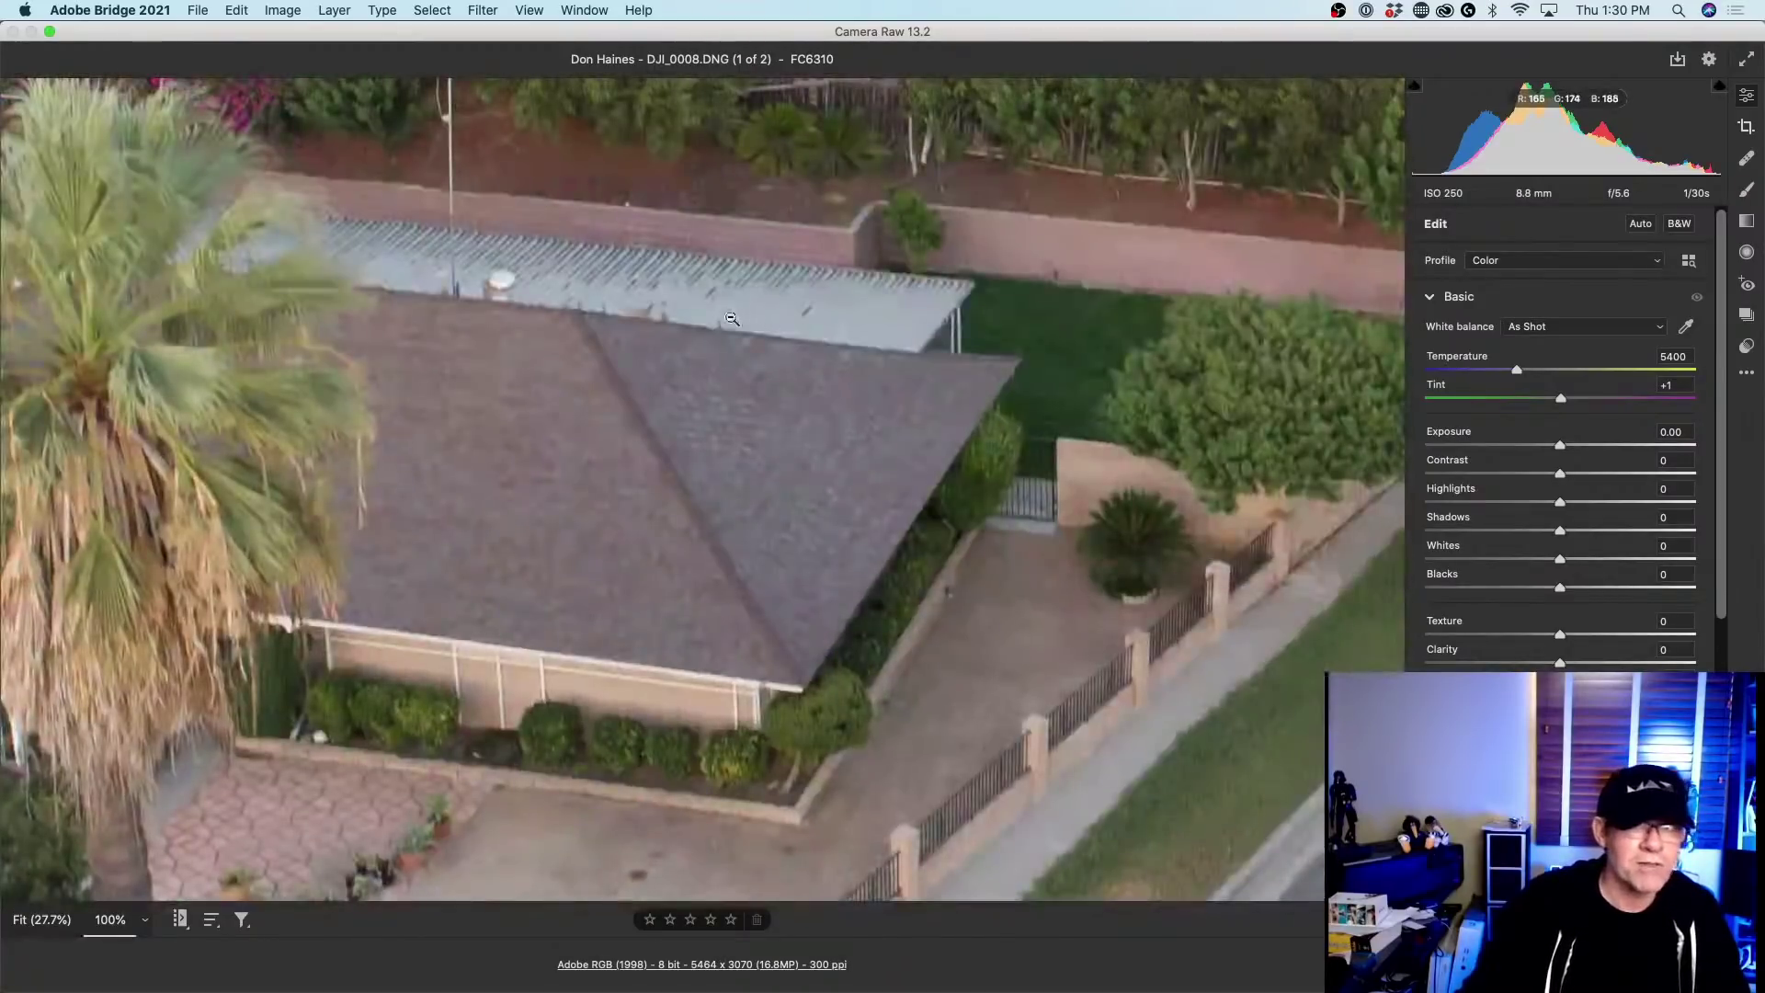
{"action": "left_click_drag", "start_coordinate": [732, 318], "coordinate": [1048, 188]}
{"action": "left_click_drag", "start_coordinate": [147, 602], "coordinate": [236, 57]}
{"action": "left_click_drag", "start_coordinate": [1126, 478], "coordinate": [142, 693]}
{"action": "left_click_drag", "start_coordinate": [1021, 288], "coordinate": [475, 427]}
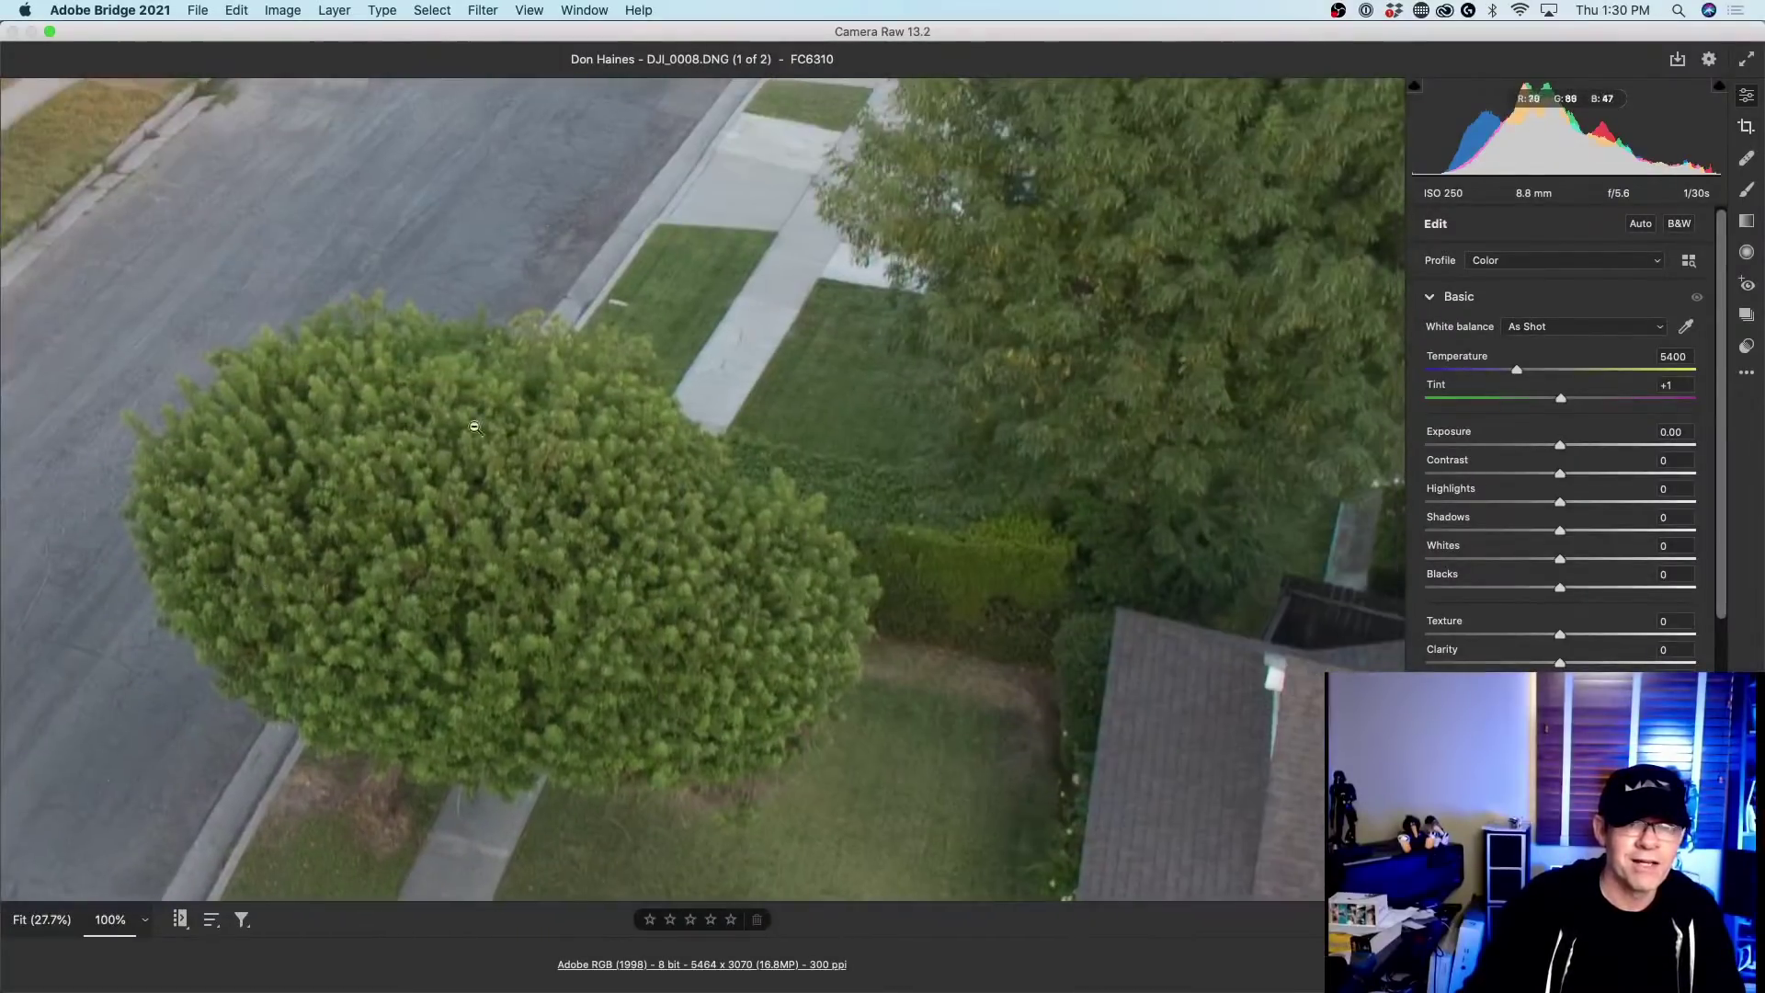
{"action": "left_click", "coordinate": [474, 427]}
{"action": "left_click", "coordinate": [607, 432]}
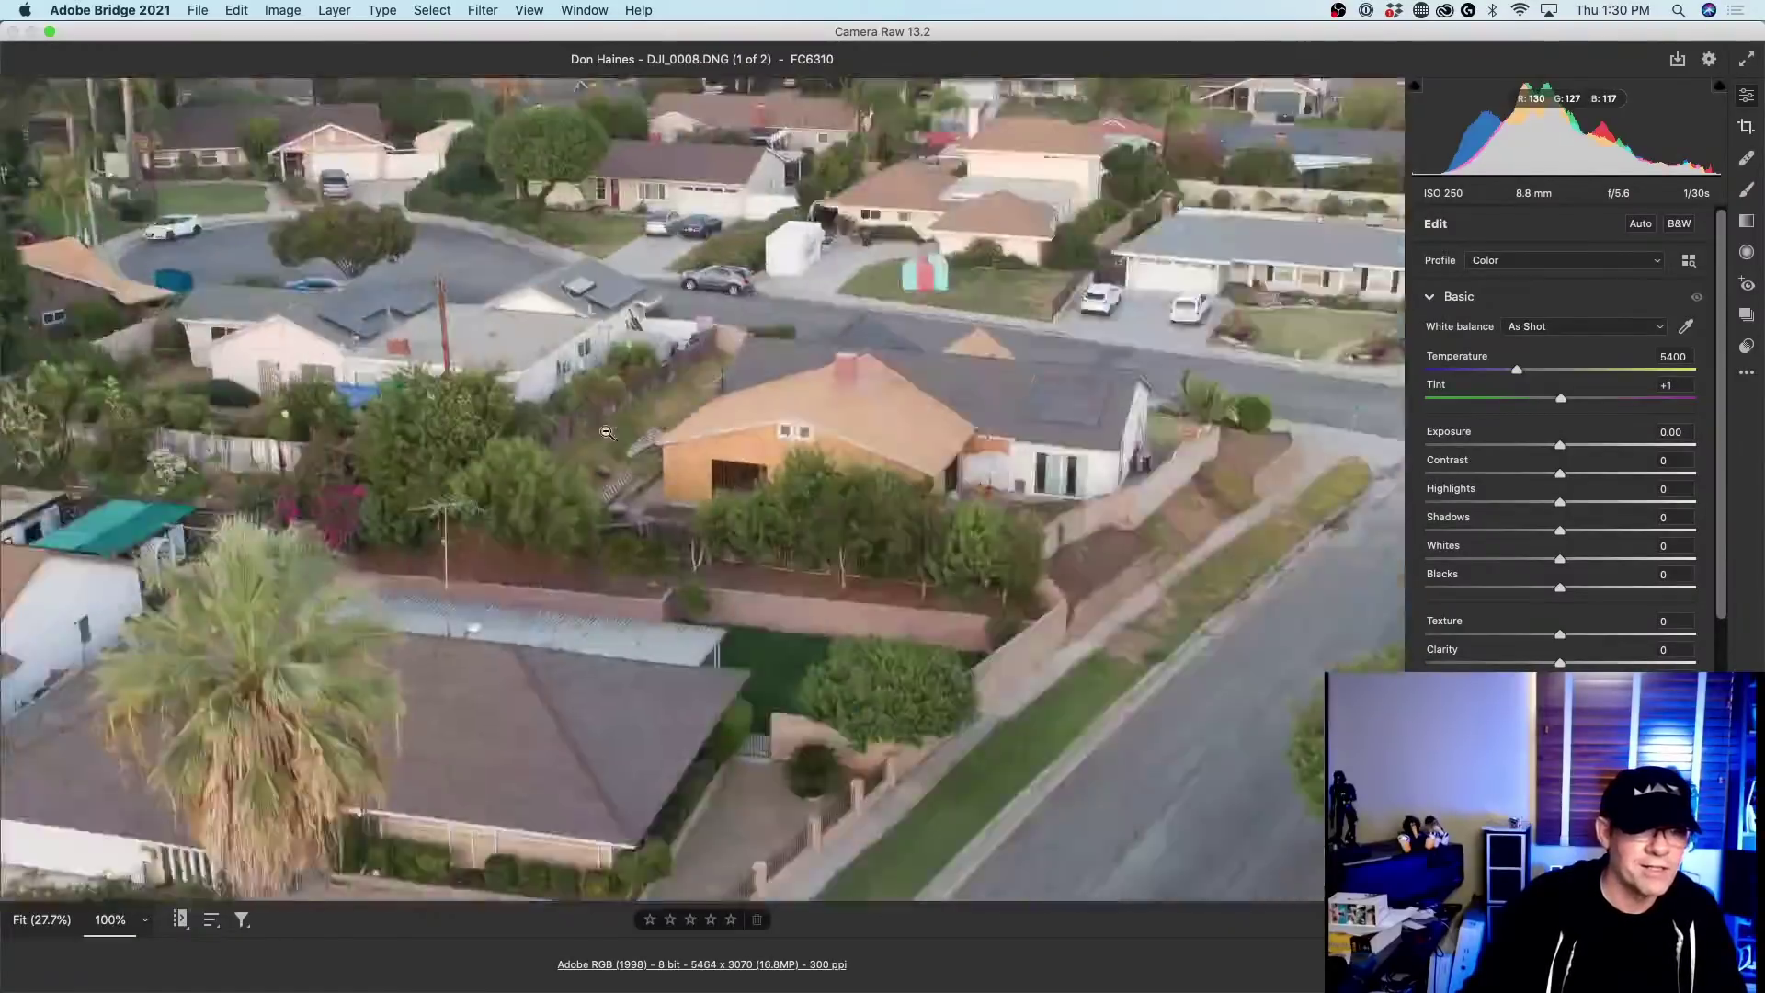
{"action": "left_click_drag", "start_coordinate": [822, 505], "coordinate": [898, 399]}
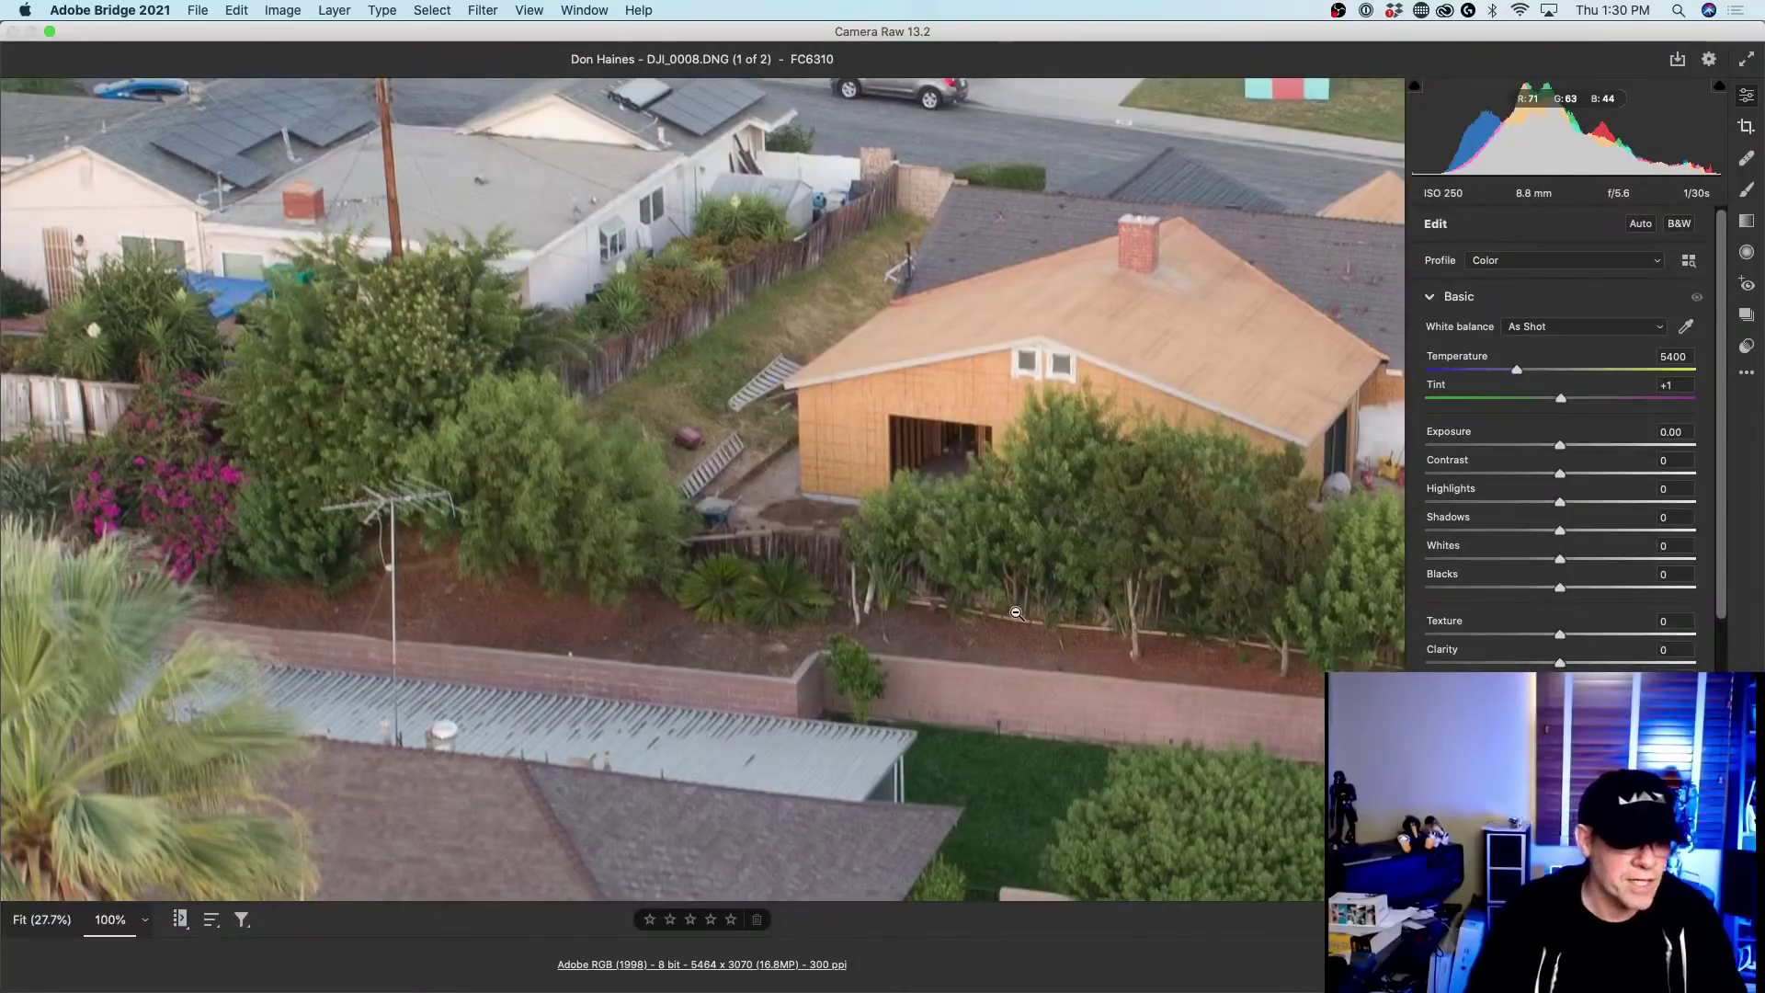
{"action": "left_click", "coordinate": [904, 556]}
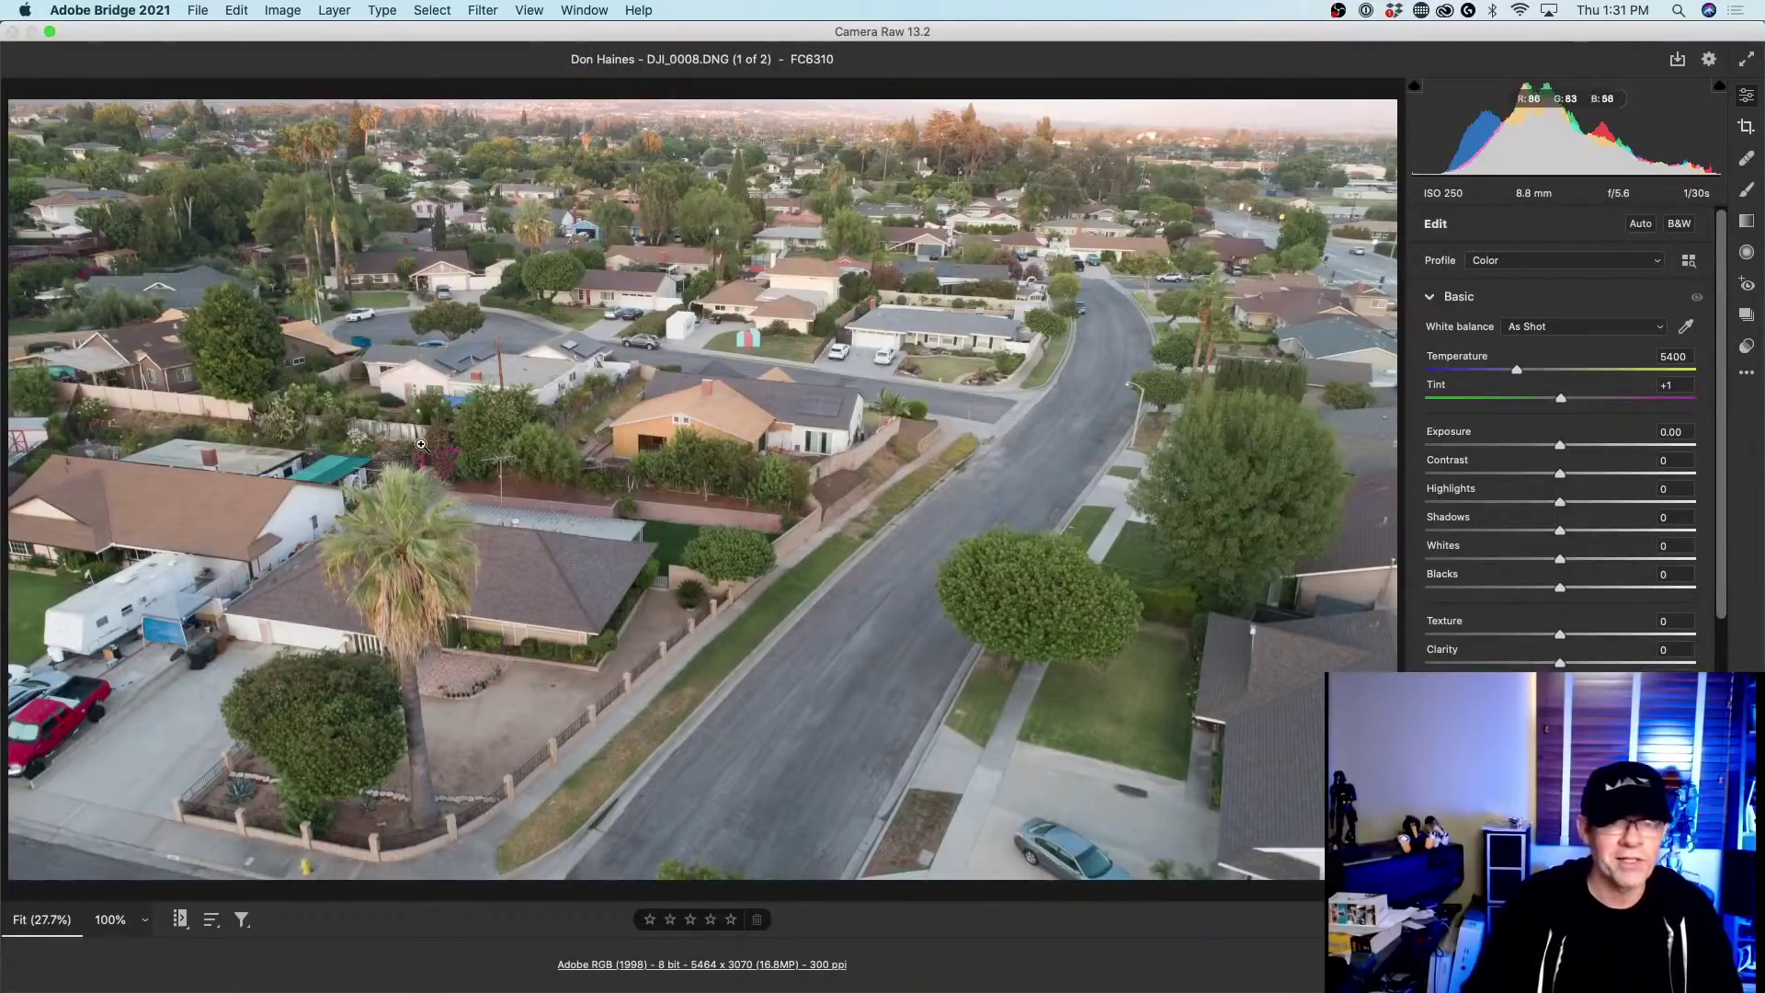
View the Enhance preview for the aerial photo again and dismiss it without enhancing.
{"action": "right_click", "coordinate": [616, 174]}
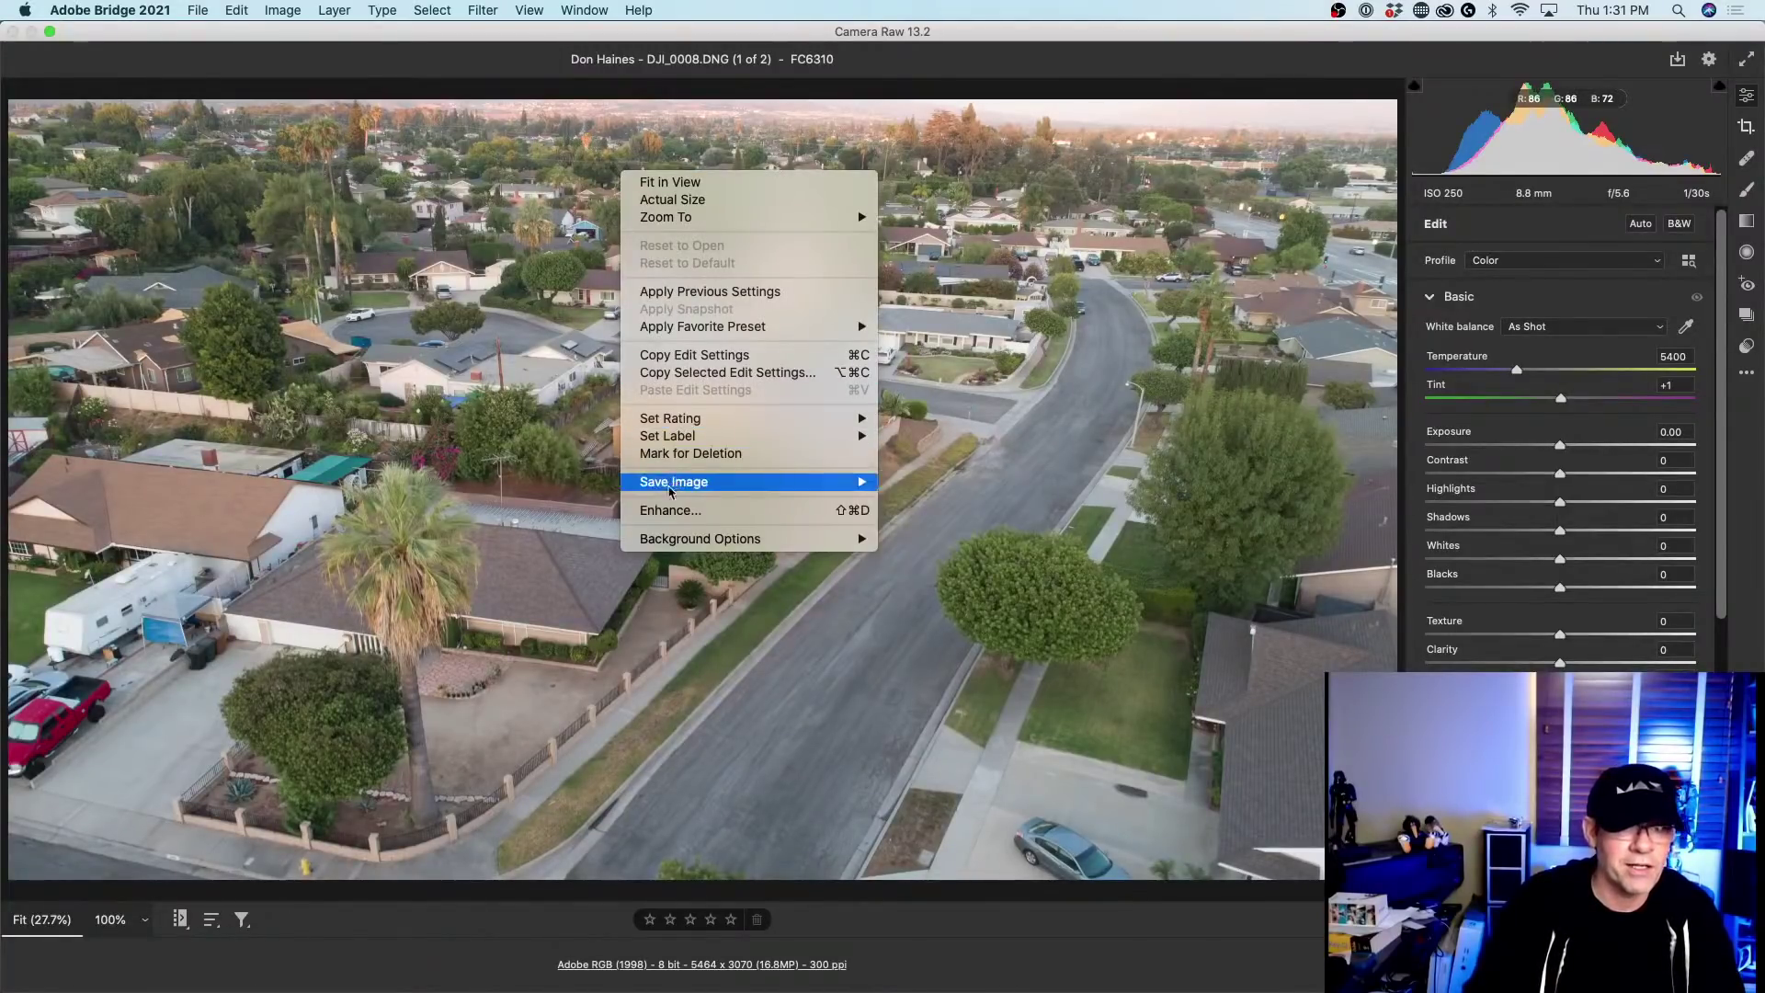
{"action": "left_click", "coordinate": [671, 510]}
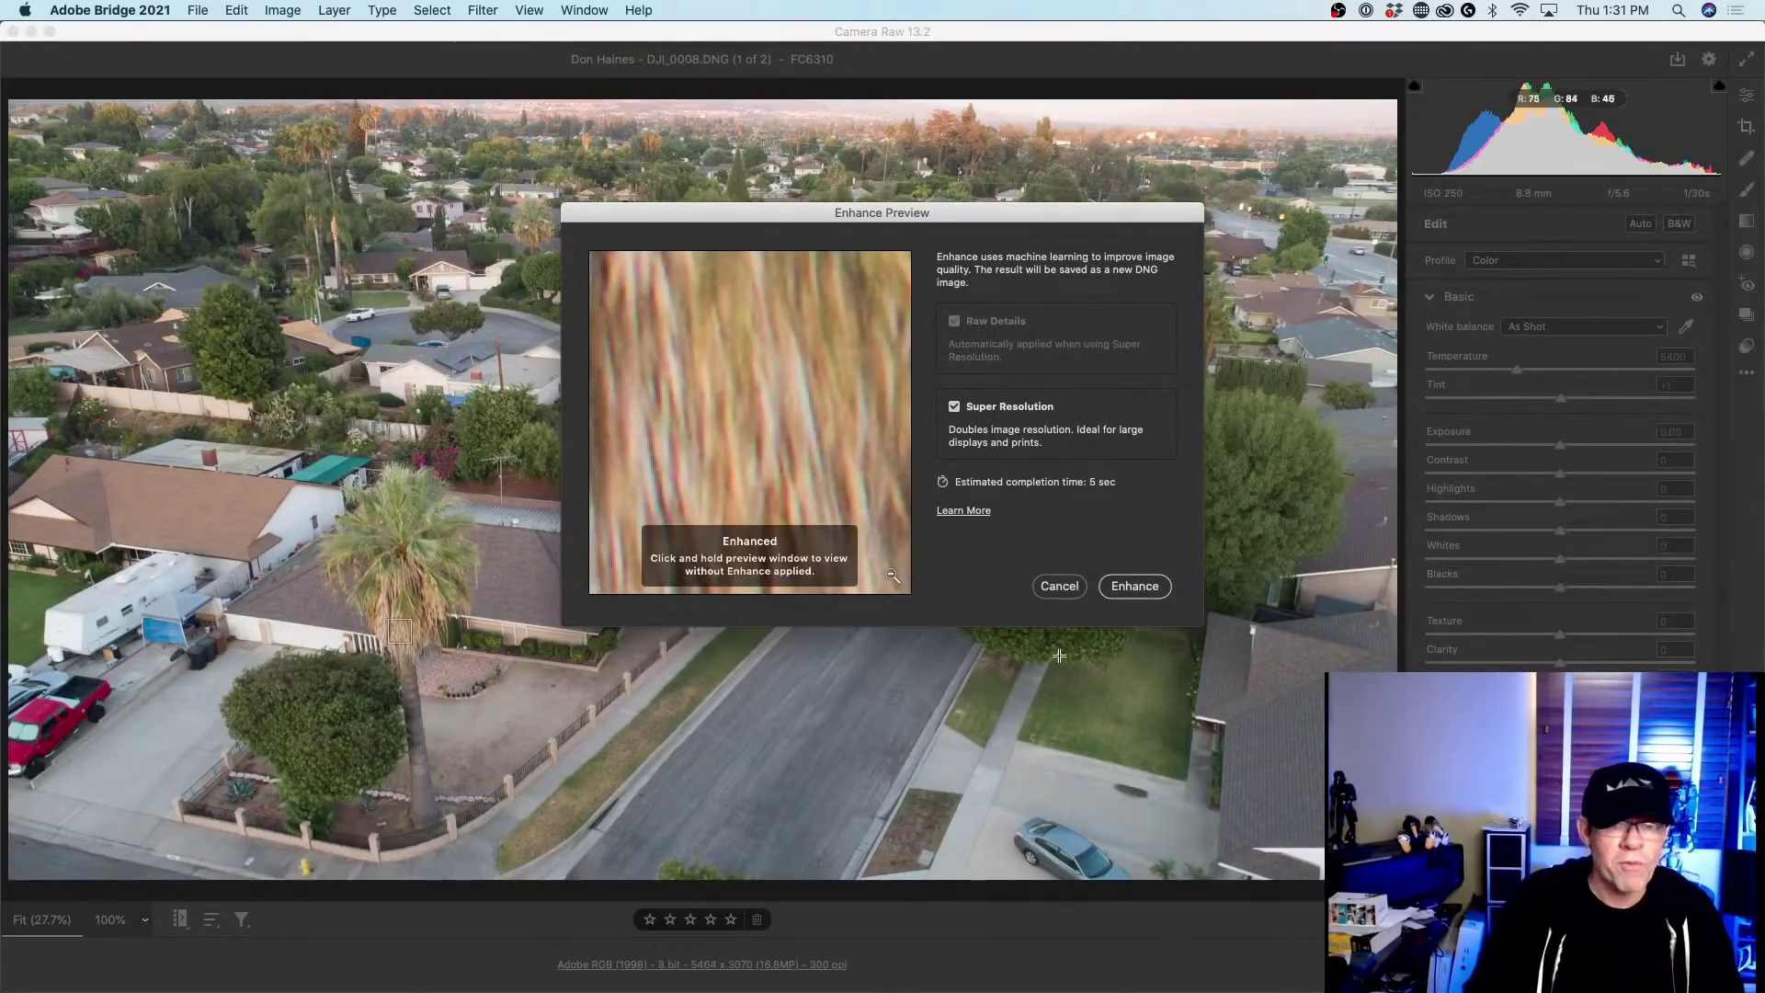
{"action": "left_click", "coordinate": [1059, 586]}
Look once more at the houses at 100%, and finish in Camera Raw to return to the photo folder.
{"action": "left_click", "coordinate": [802, 435]}
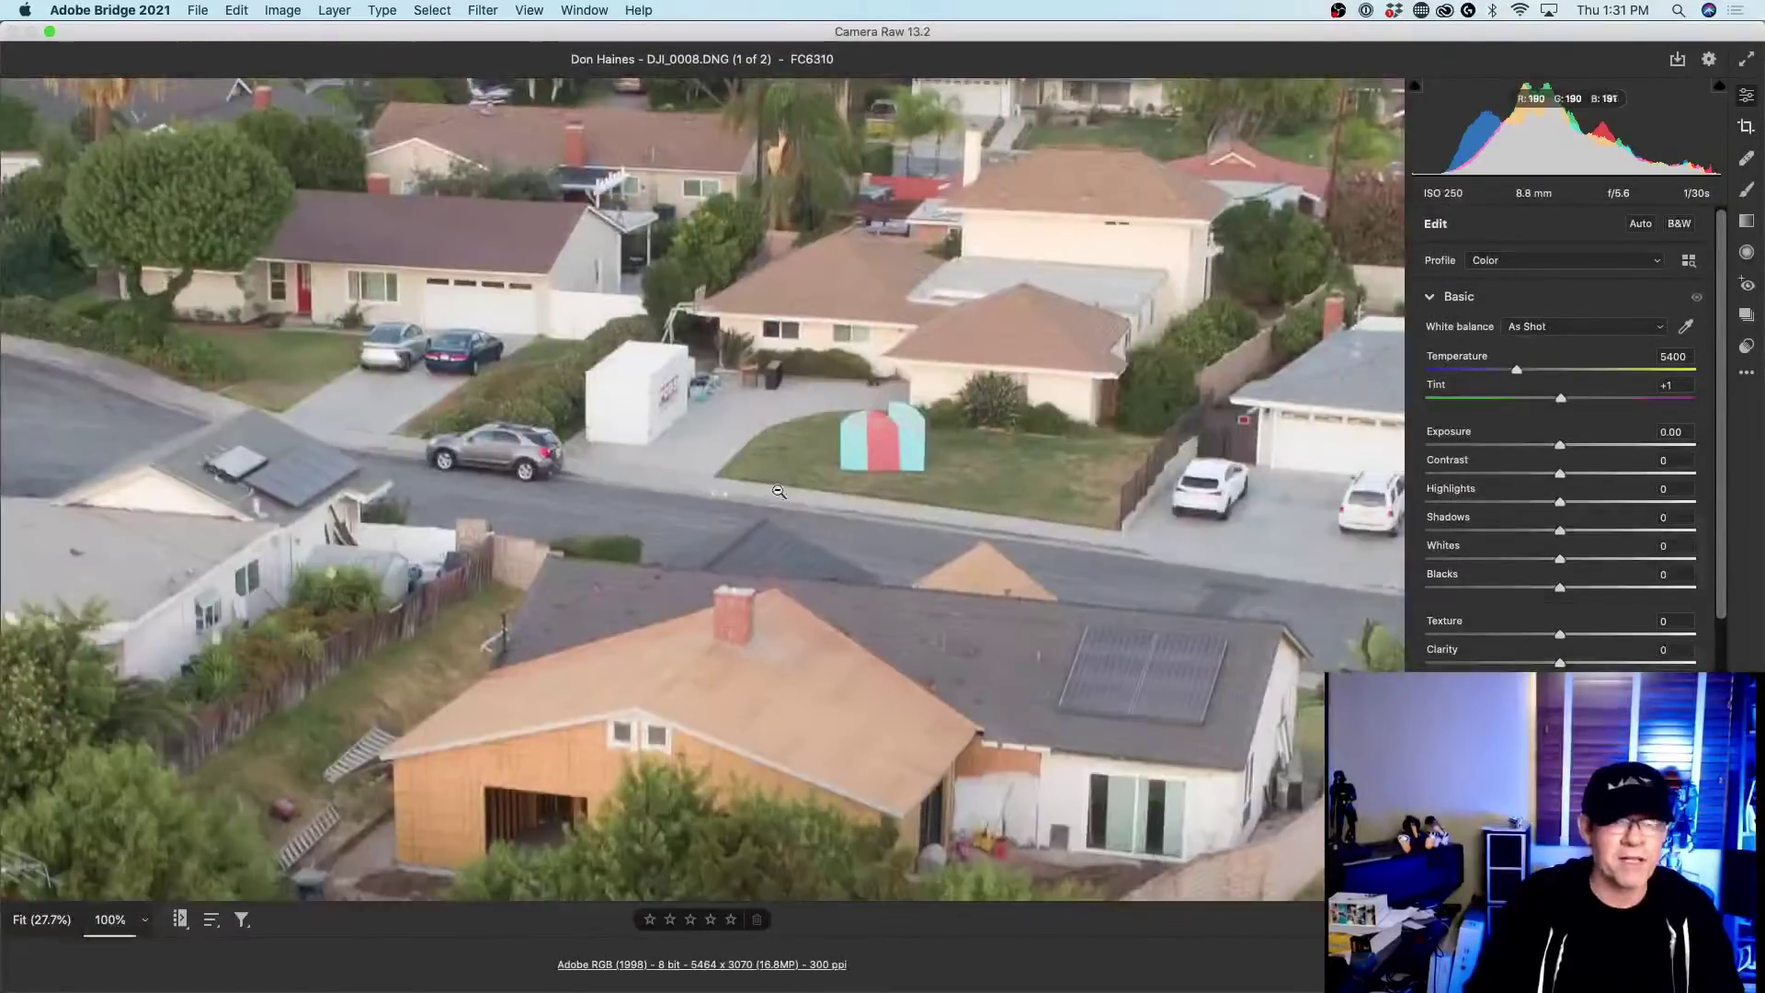
{"action": "left_click", "coordinate": [803, 436]}
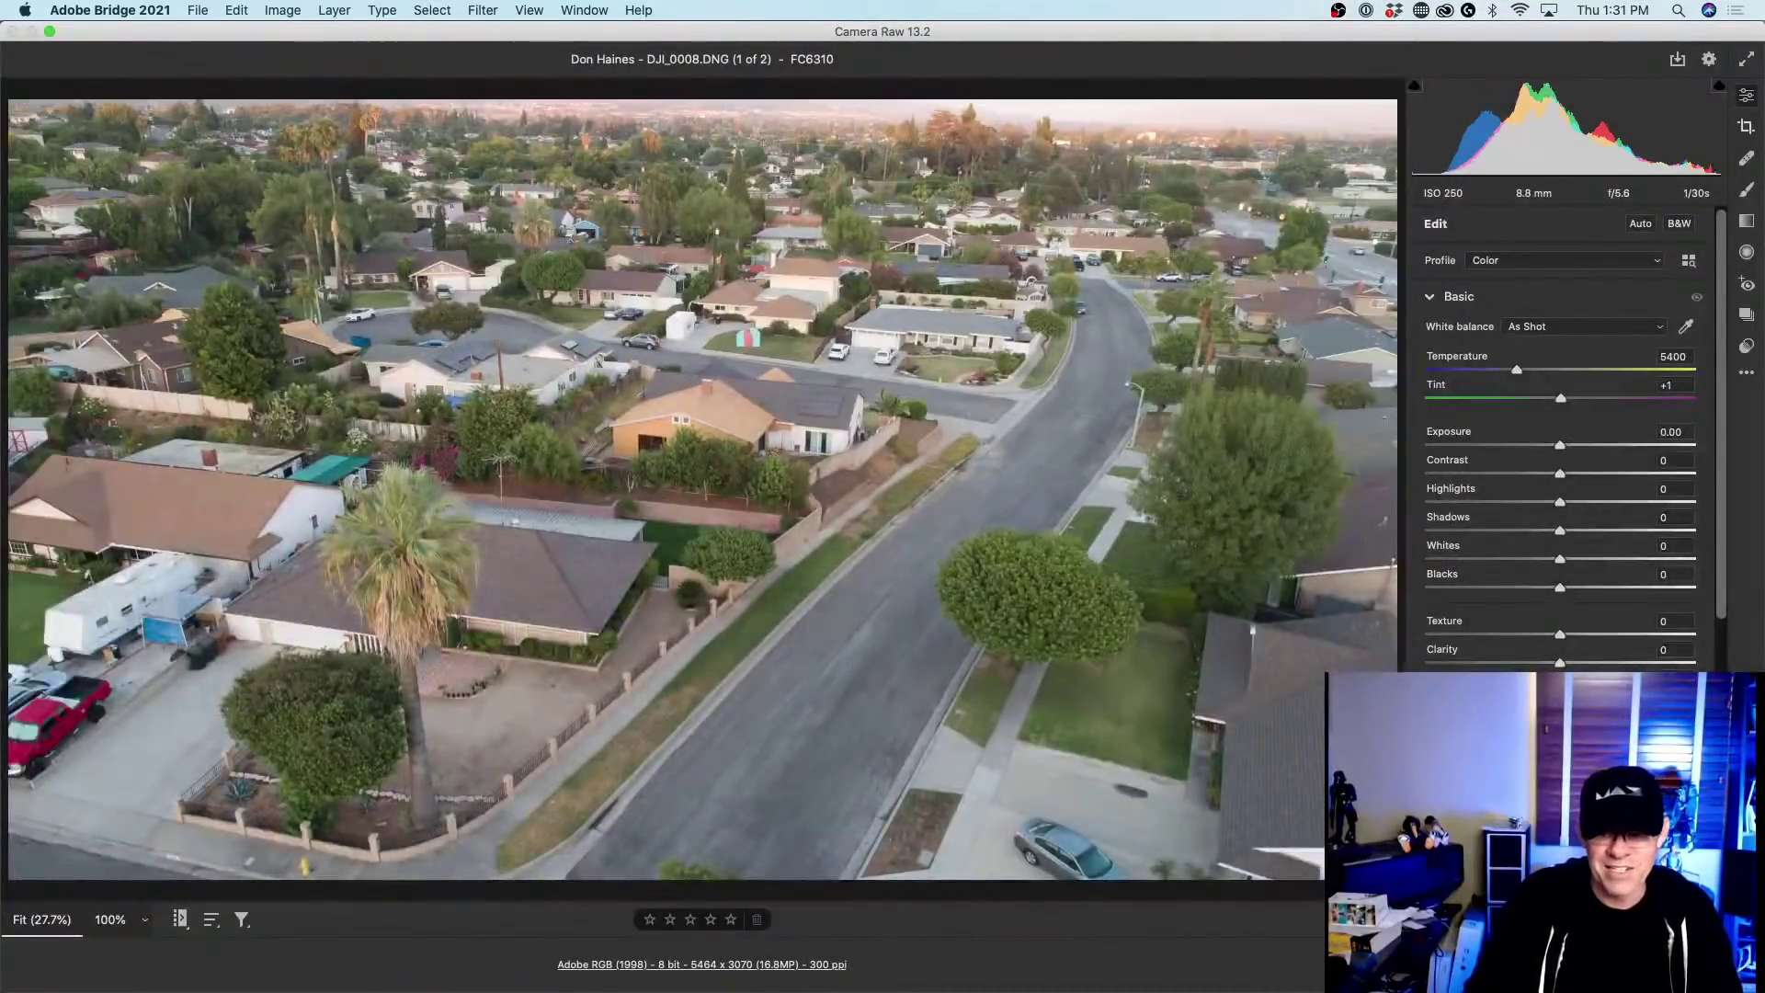
{"action": "key", "text": "Return"}
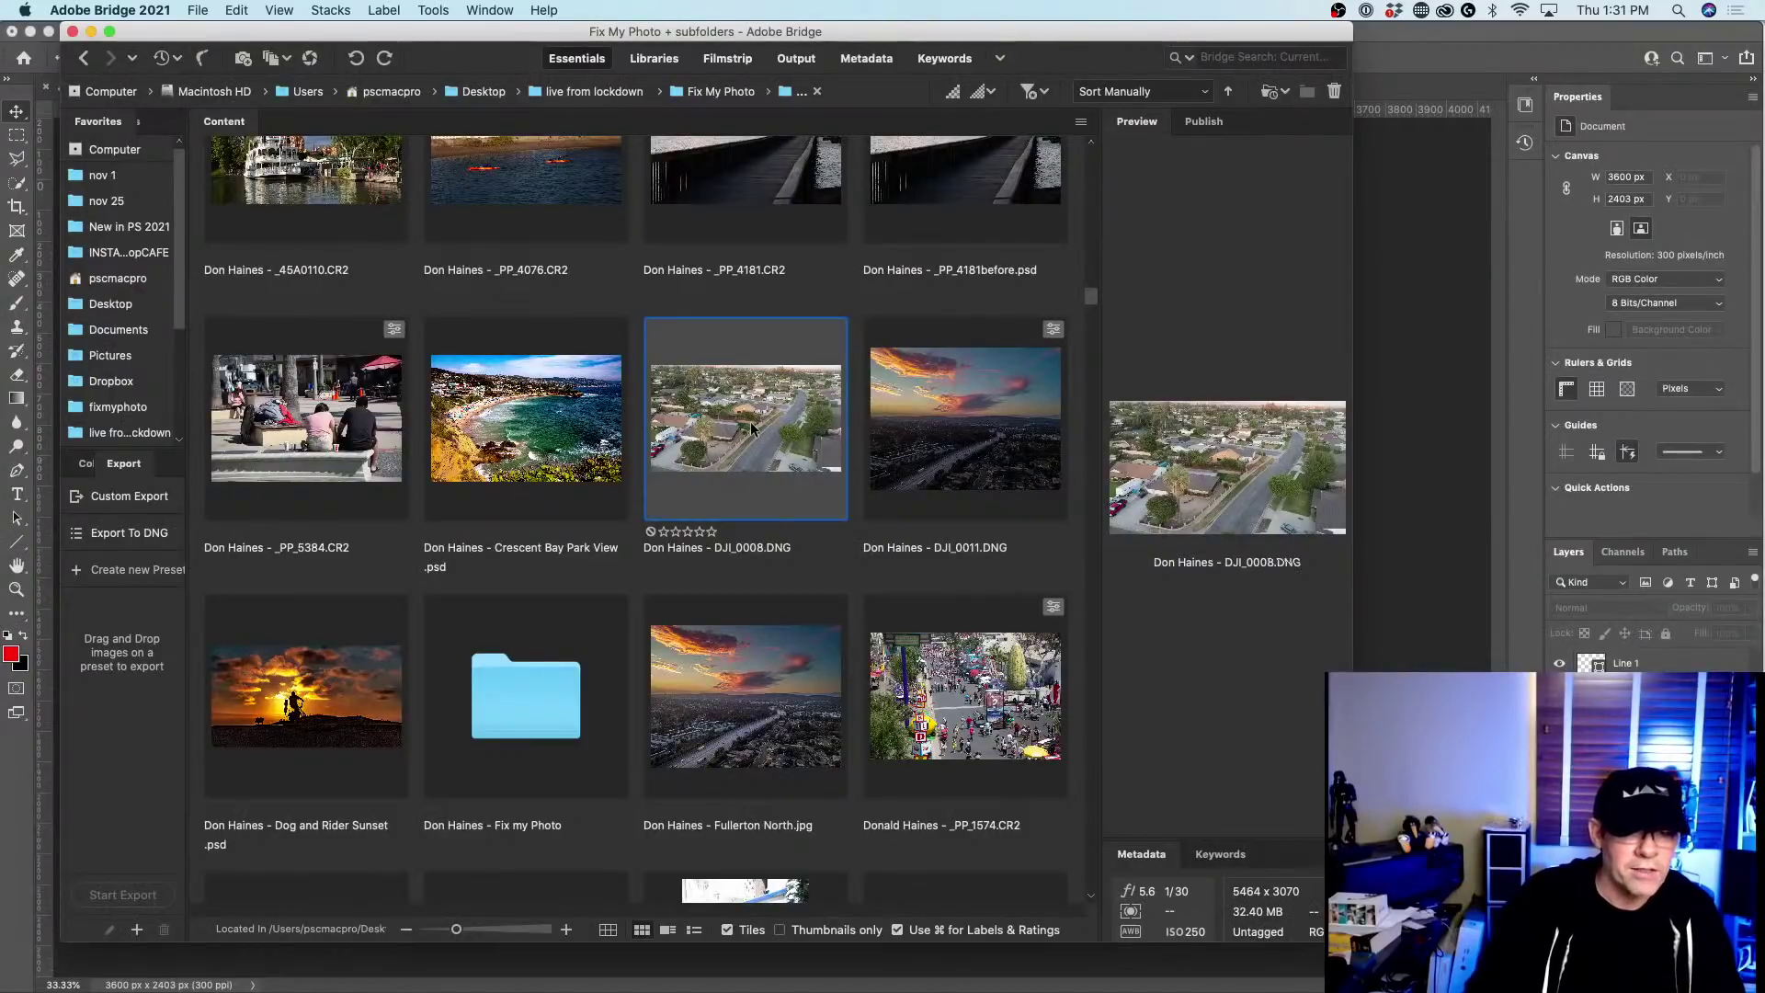
Select the raw photo of the stream, Stream before.CR2, together with the barred owl DNG rated four stars.
{"action": "scroll", "coordinate": [751, 427], "scroll_direction": "down", "scroll_amount": 3}
{"action": "scroll", "coordinate": [751, 428], "scroll_direction": "down", "scroll_amount": 6}
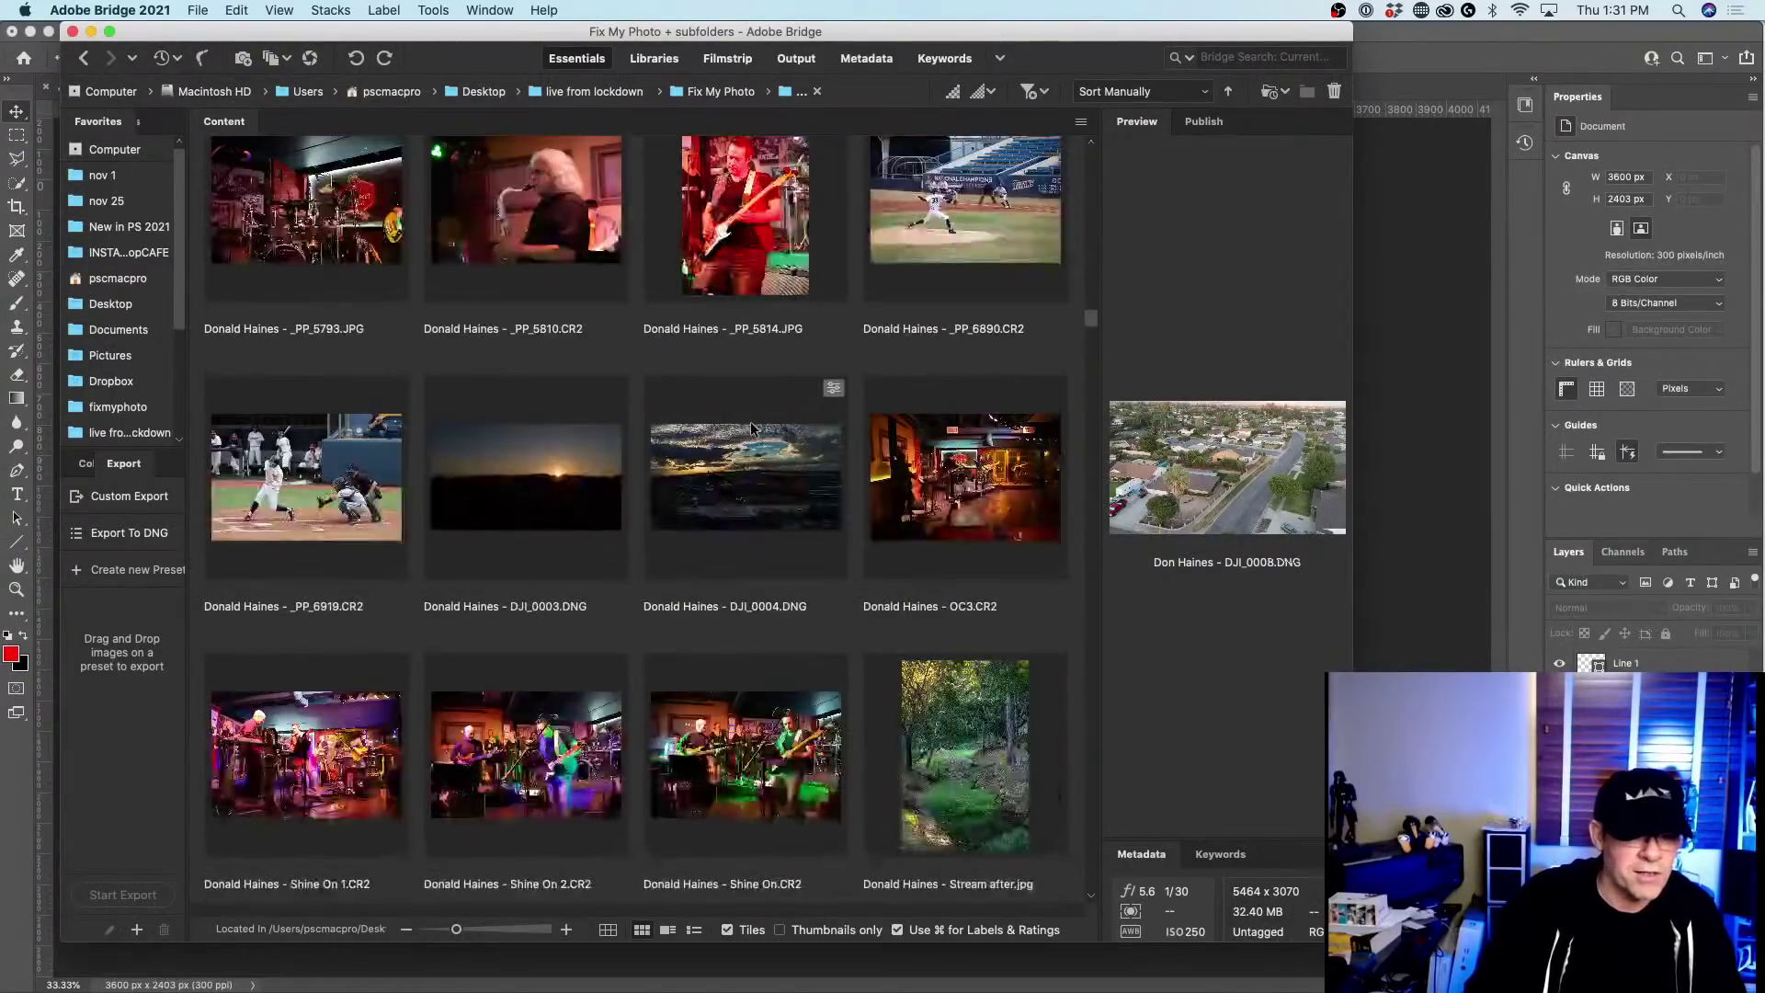
{"action": "scroll", "coordinate": [750, 425], "scroll_direction": "down", "scroll_amount": 5}
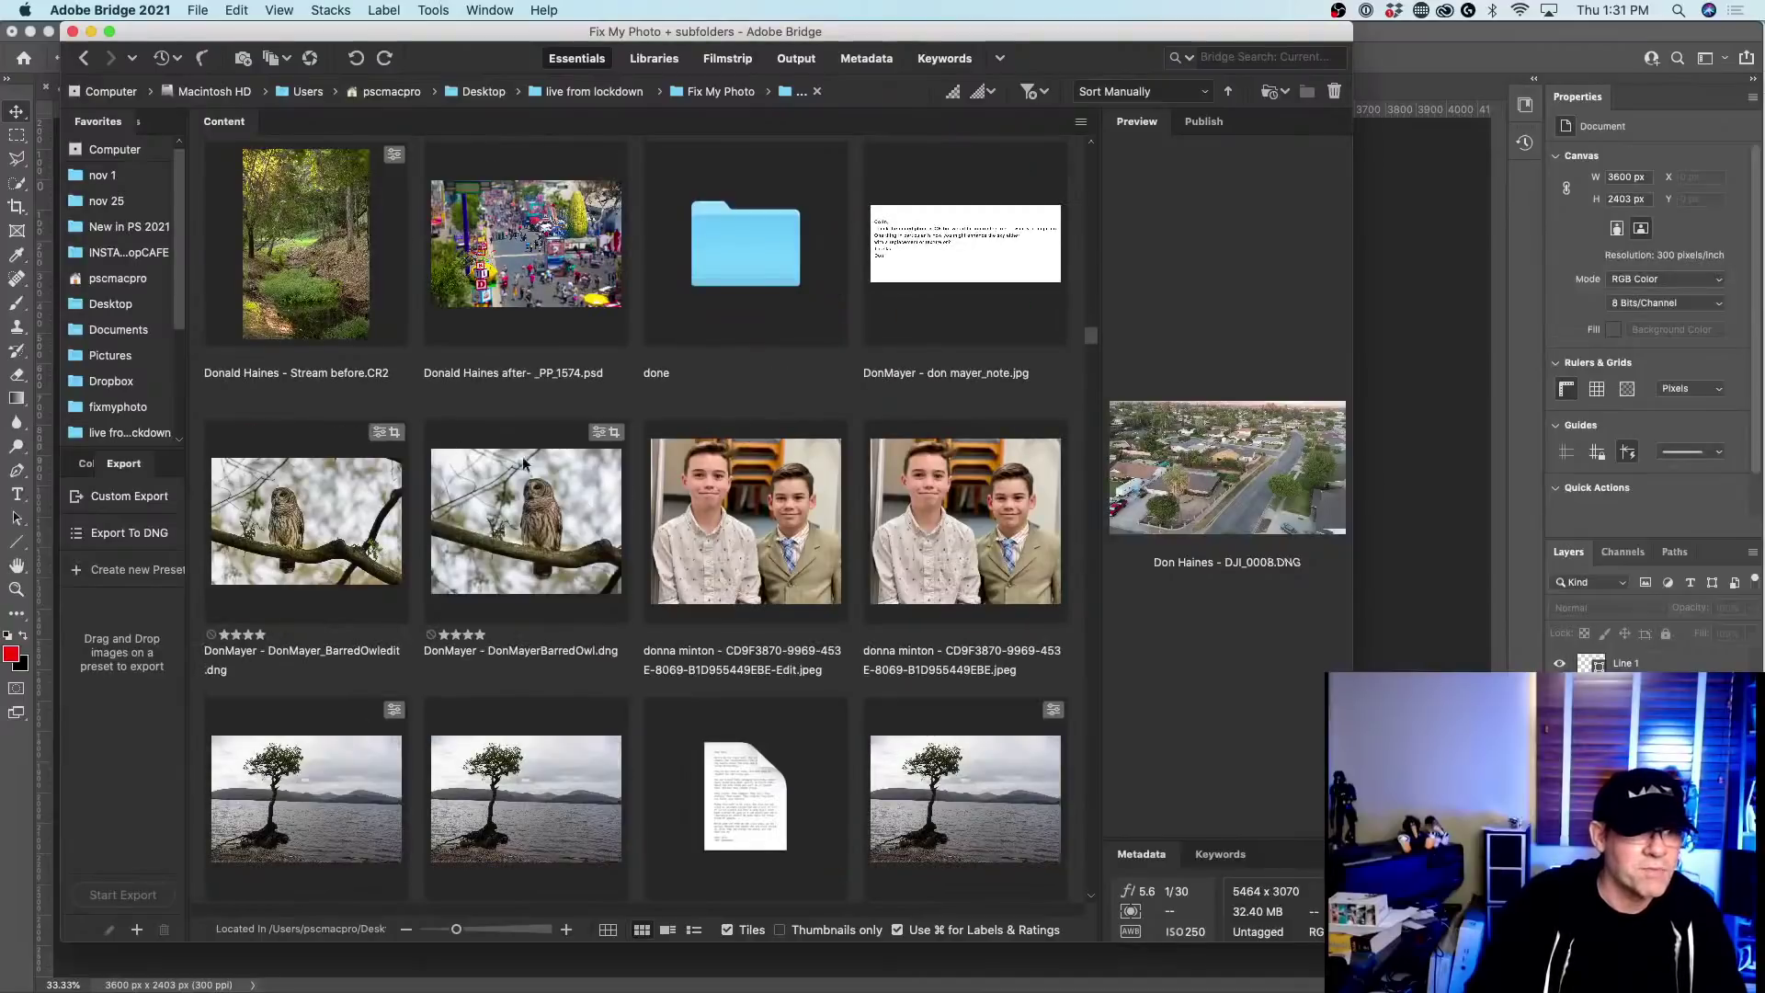
{"action": "left_click", "coordinate": [242, 265]}
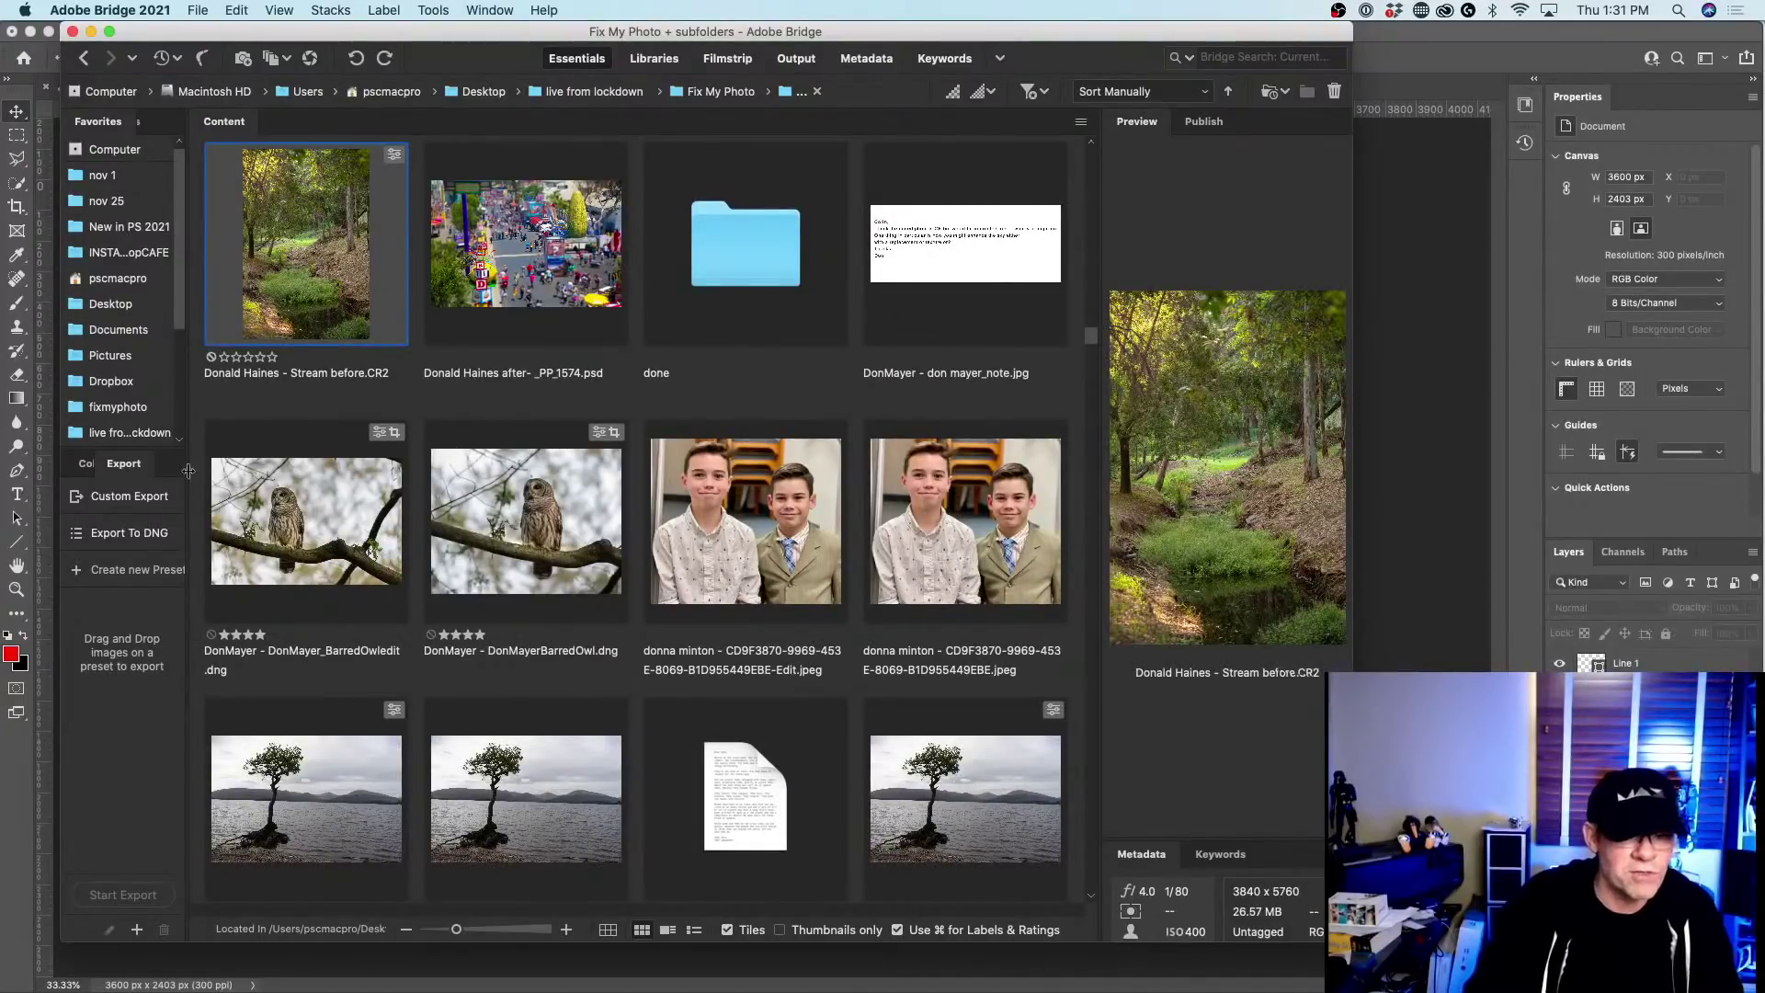
{"action": "left_click", "coordinate": [488, 520], "text": "super"}
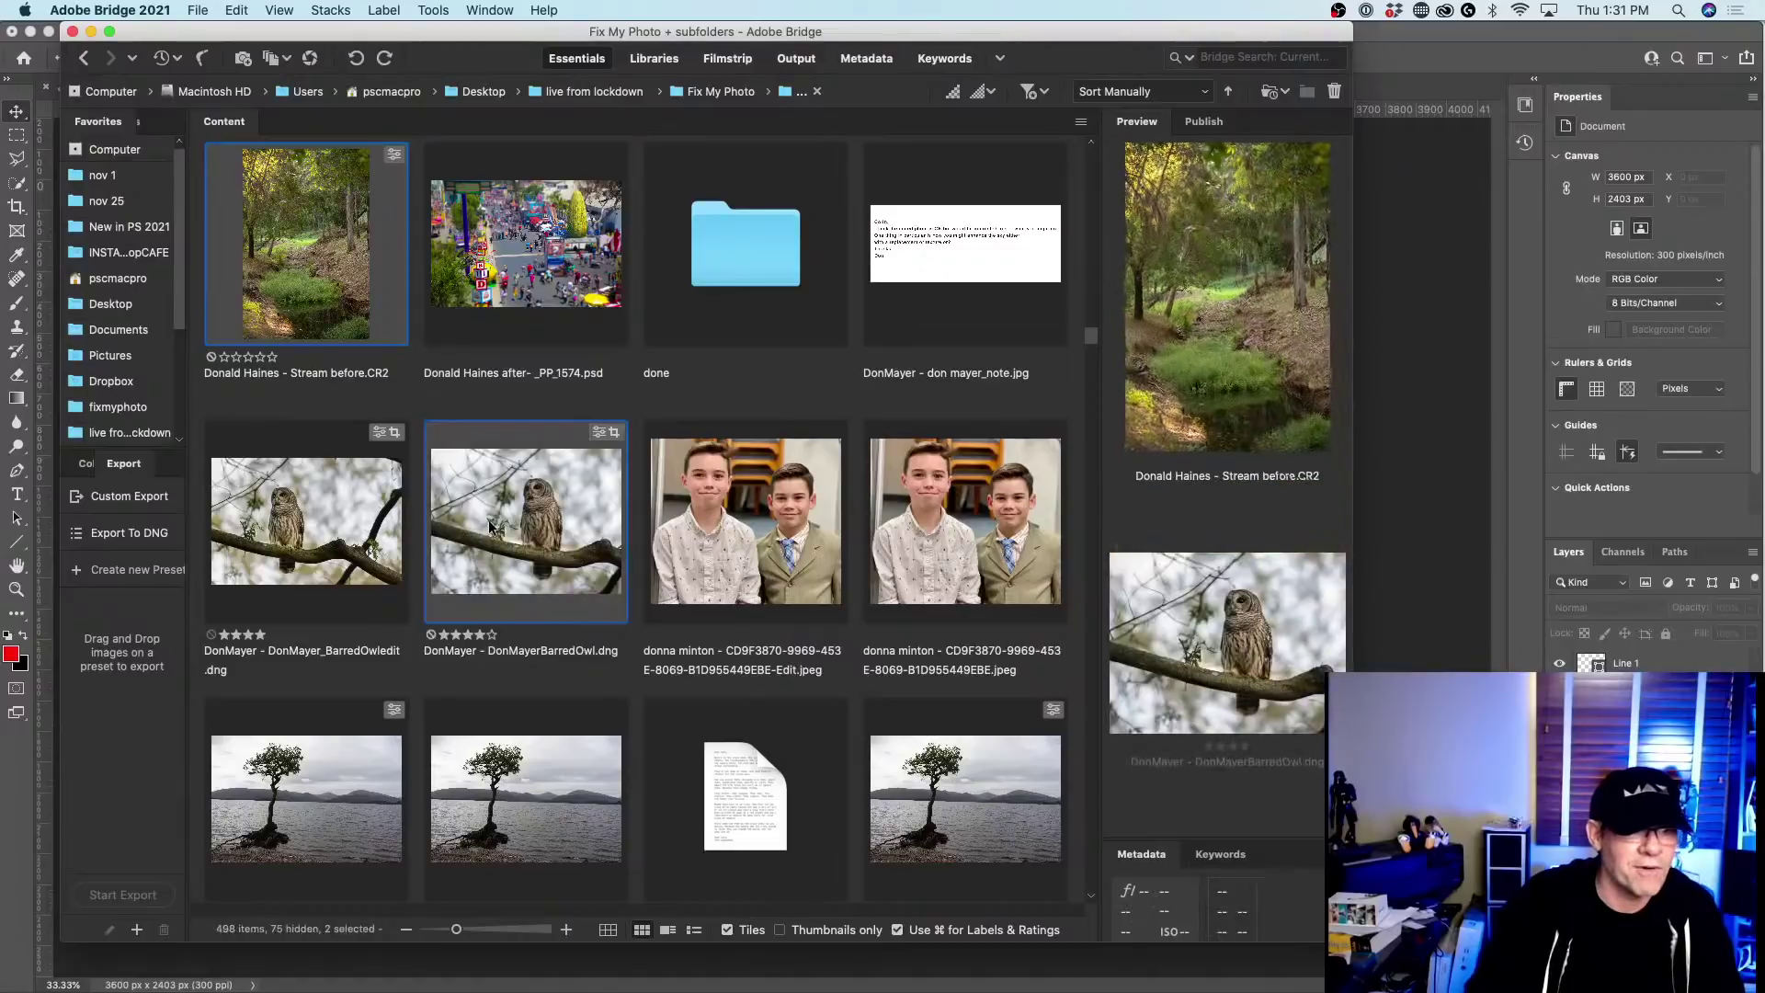
{"action": "scroll", "coordinate": [550, 461], "scroll_direction": "up", "scroll_amount": 5}
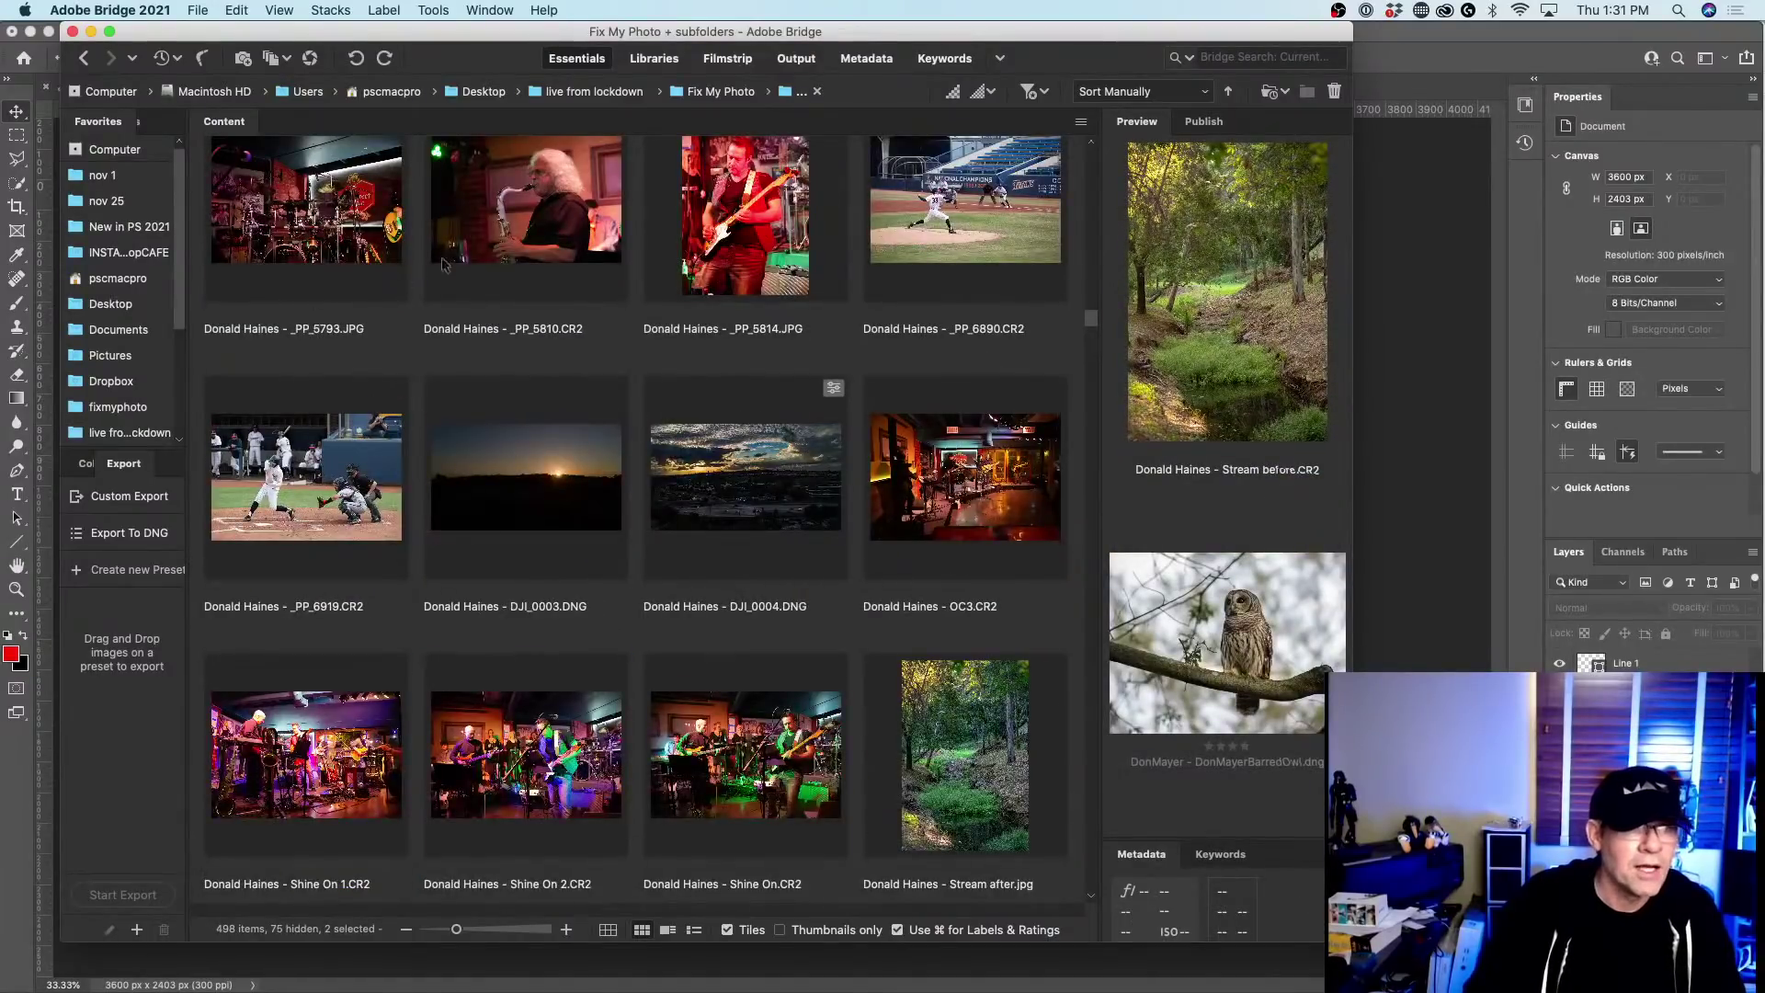
{"action": "left_click", "coordinate": [576, 217], "text": "super"}
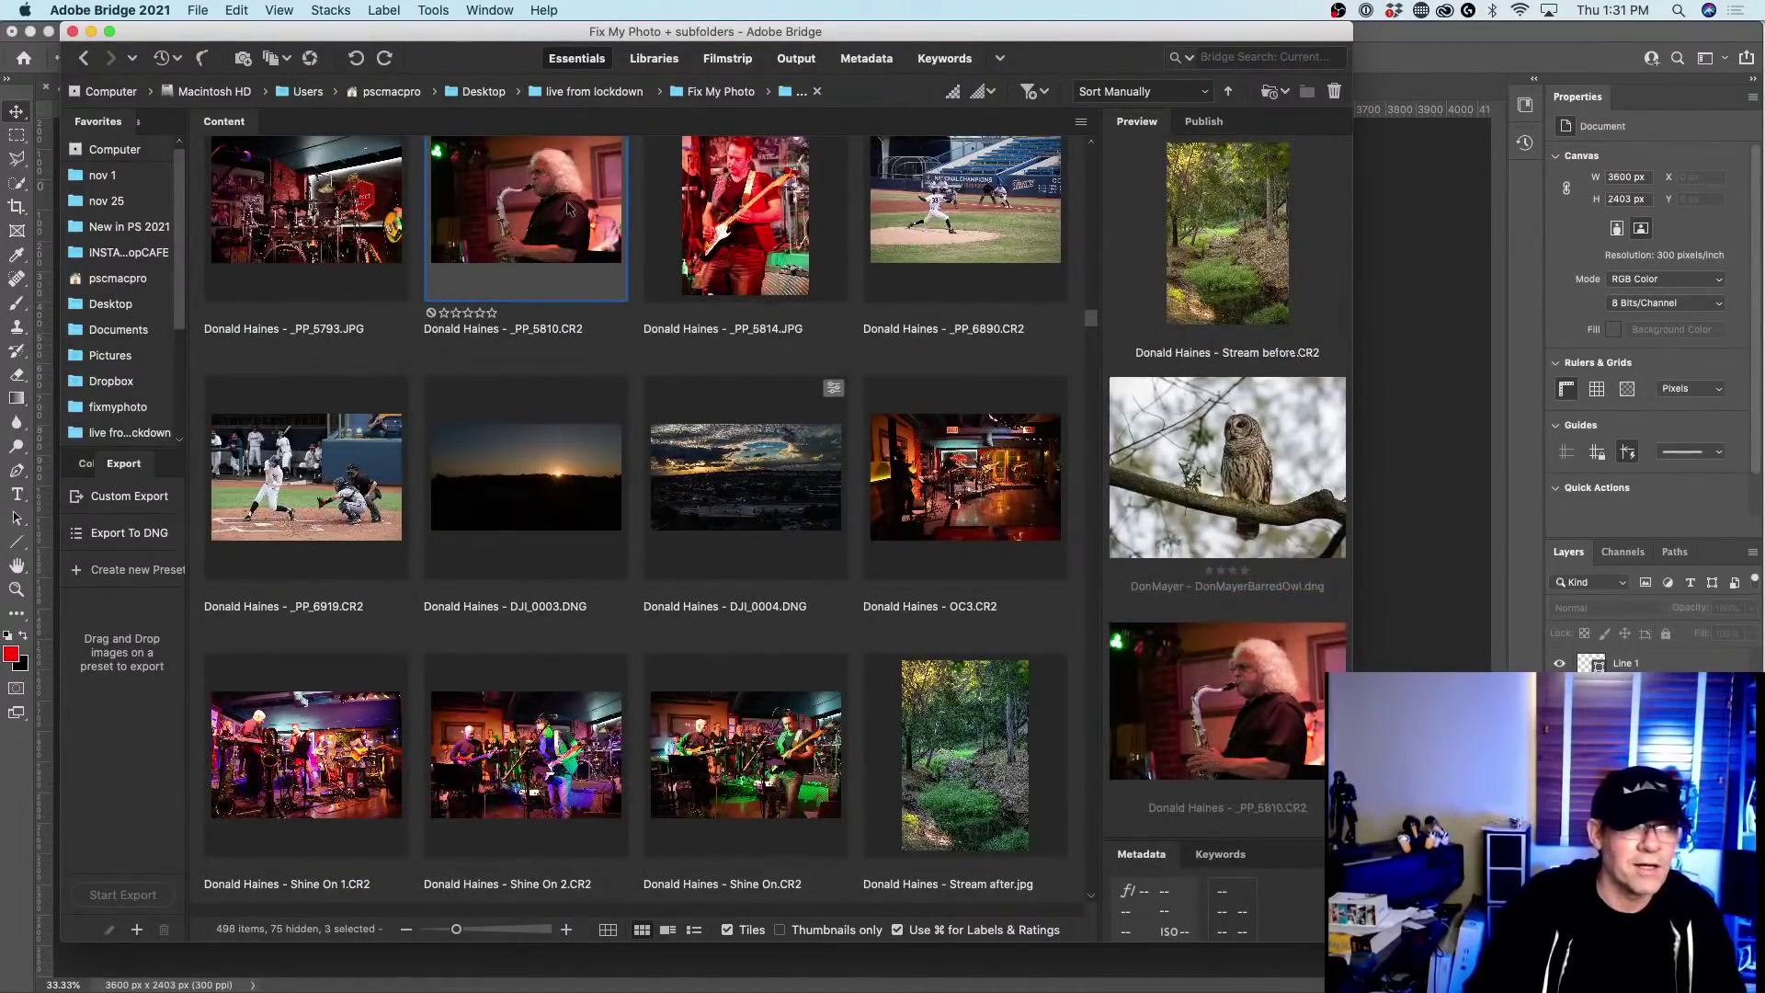
{"action": "left_click", "coordinate": [572, 213], "text": "super"}
Add the red-labelled NEF photo of the forest waterfall to the selection and open the three photos in Camera Raw.
{"action": "scroll", "coordinate": [805, 329], "scroll_direction": "up", "scroll_amount": 8}
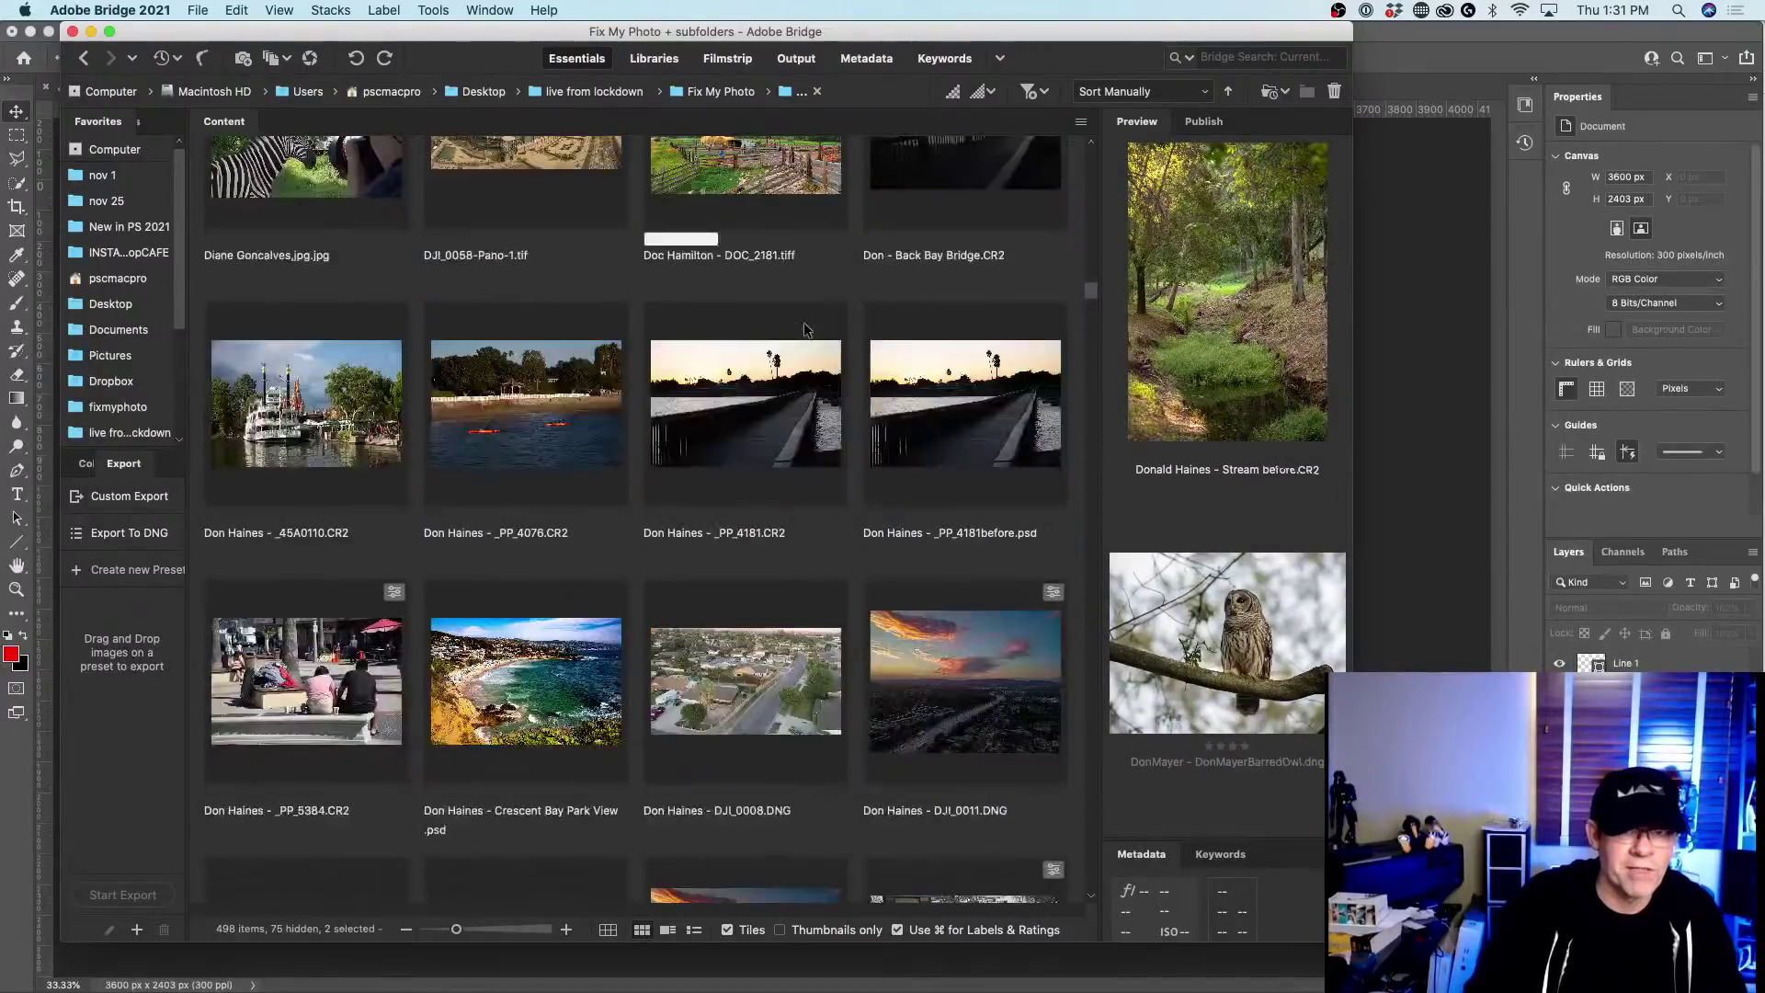
{"action": "scroll", "coordinate": [804, 329], "scroll_direction": "up", "scroll_amount": 5}
{"action": "scroll", "coordinate": [805, 330], "scroll_direction": "up", "scroll_amount": 15}
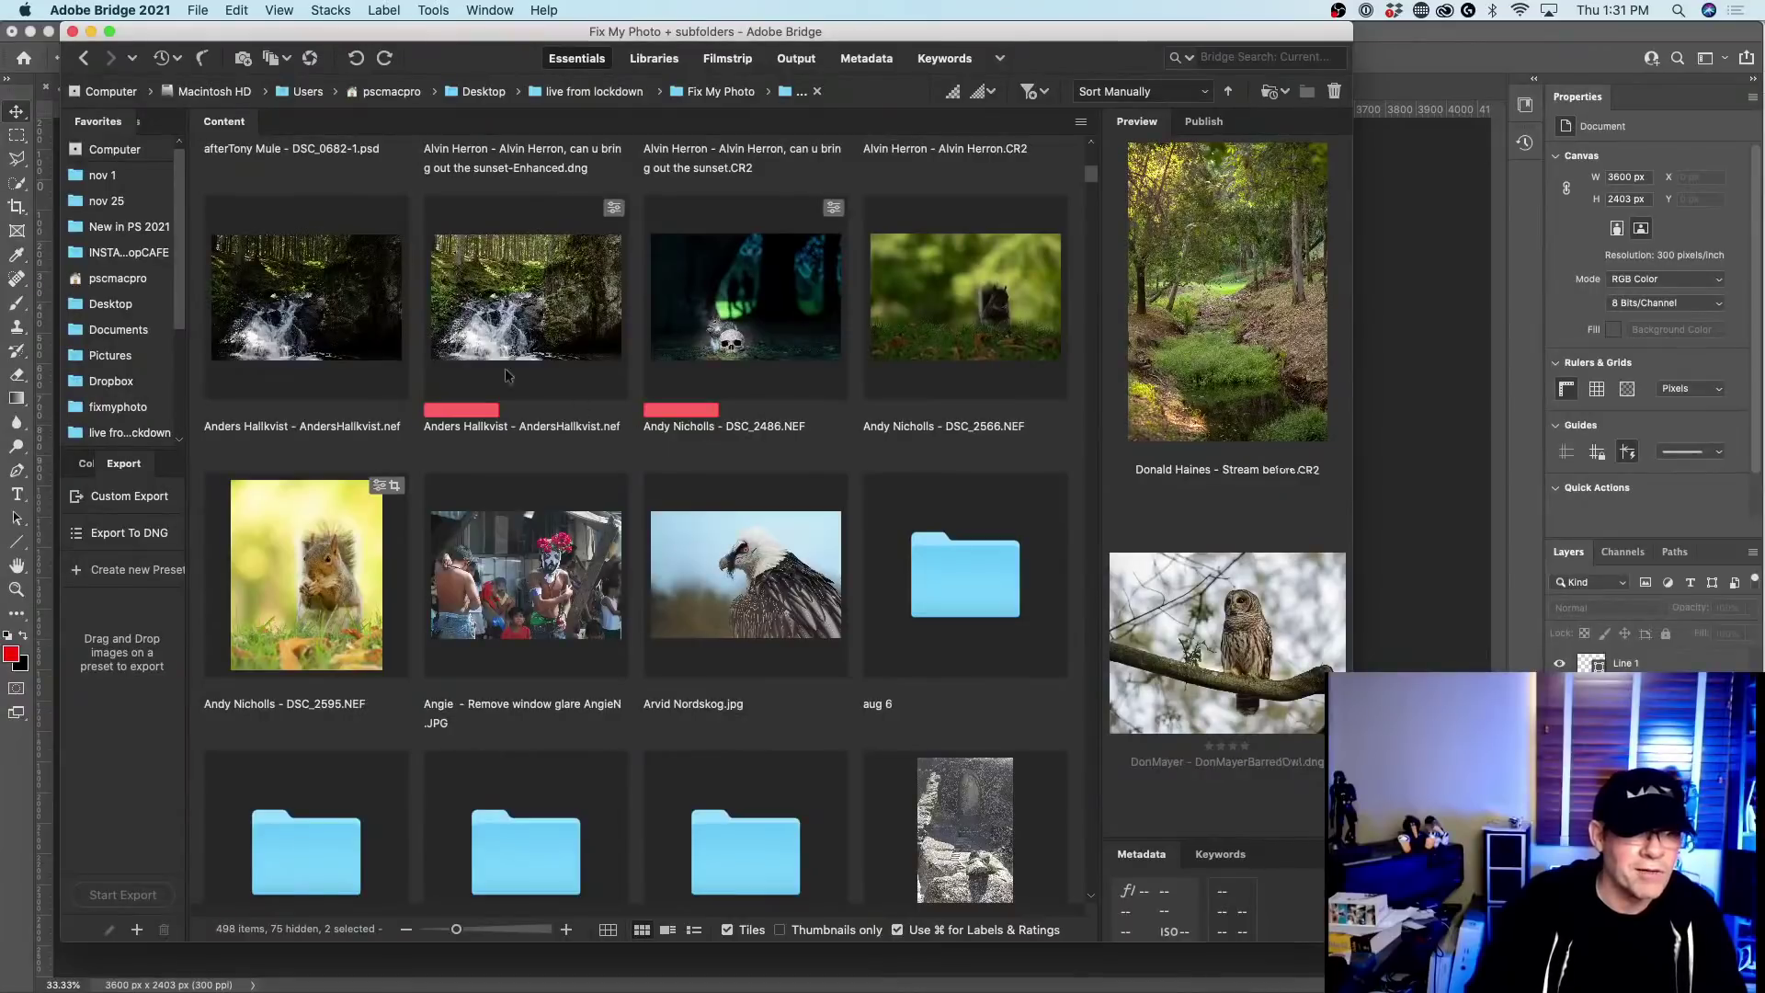
{"action": "left_click", "coordinate": [502, 286], "text": "super"}
{"action": "right_click", "coordinate": [521, 267]}
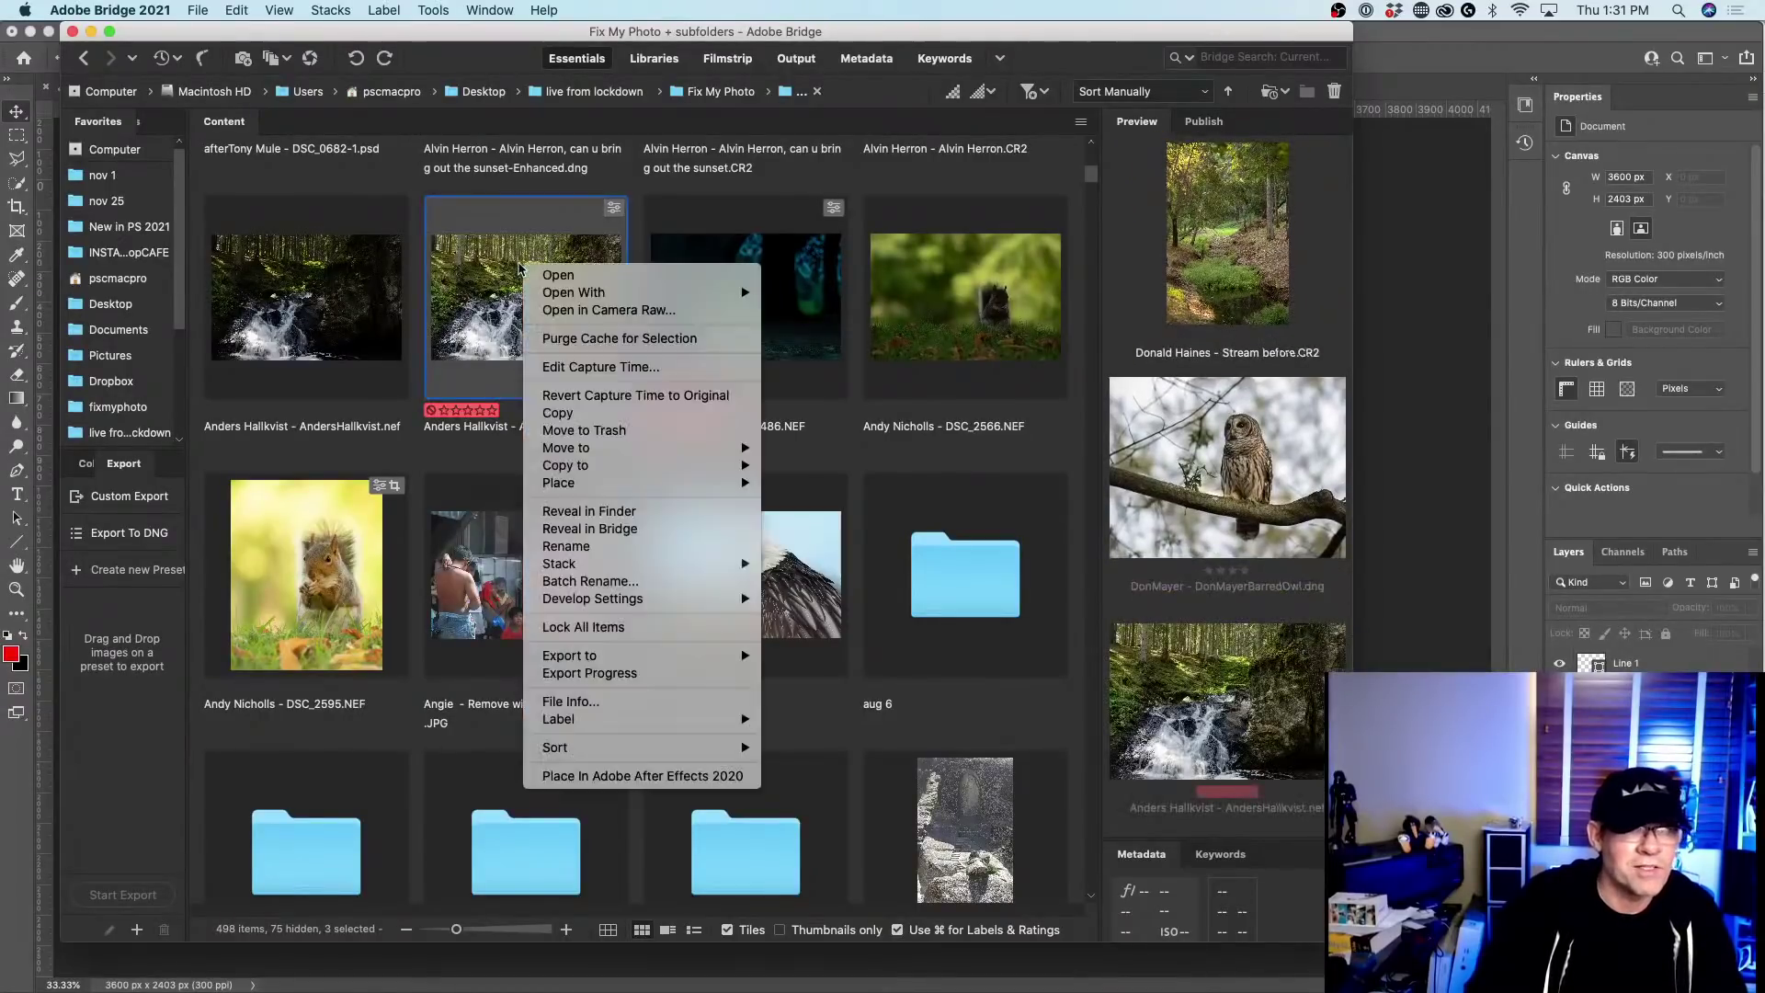
{"action": "left_click", "coordinate": [603, 311]}
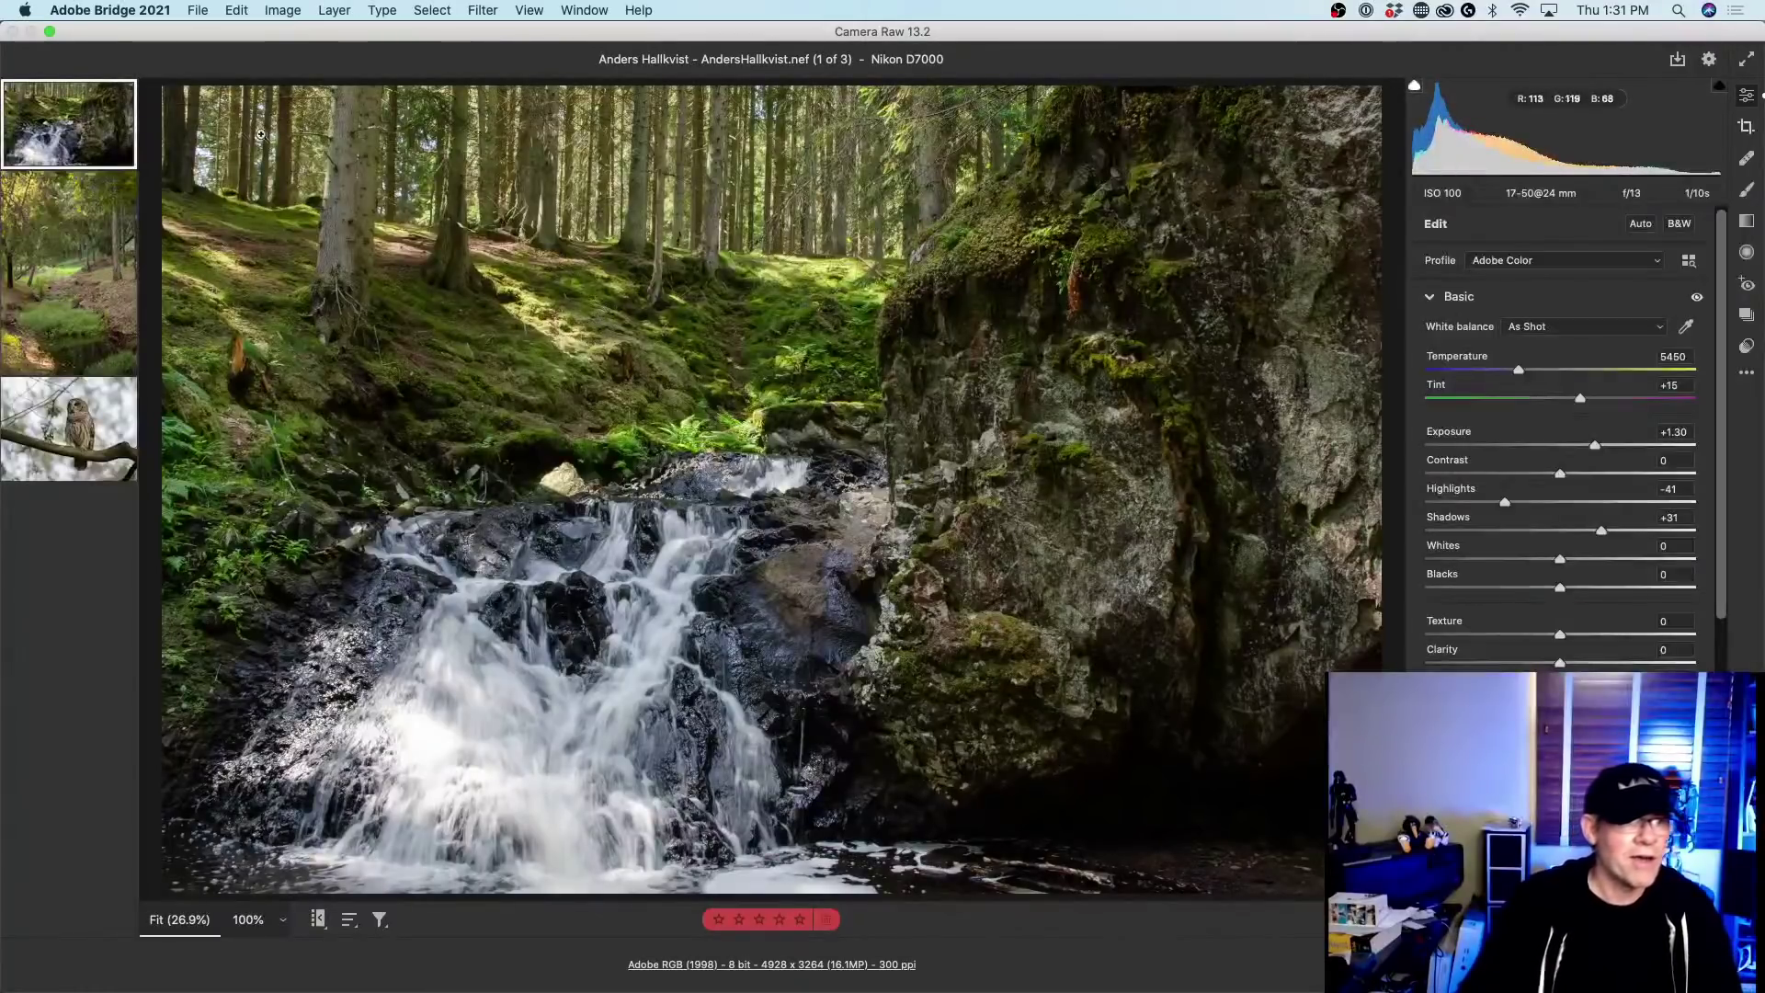
Select all three photos in the filmstrip and view their Enhance preview, dismissing it without enhancing.
{"action": "left_click", "coordinate": [66, 445], "text": "shift"}
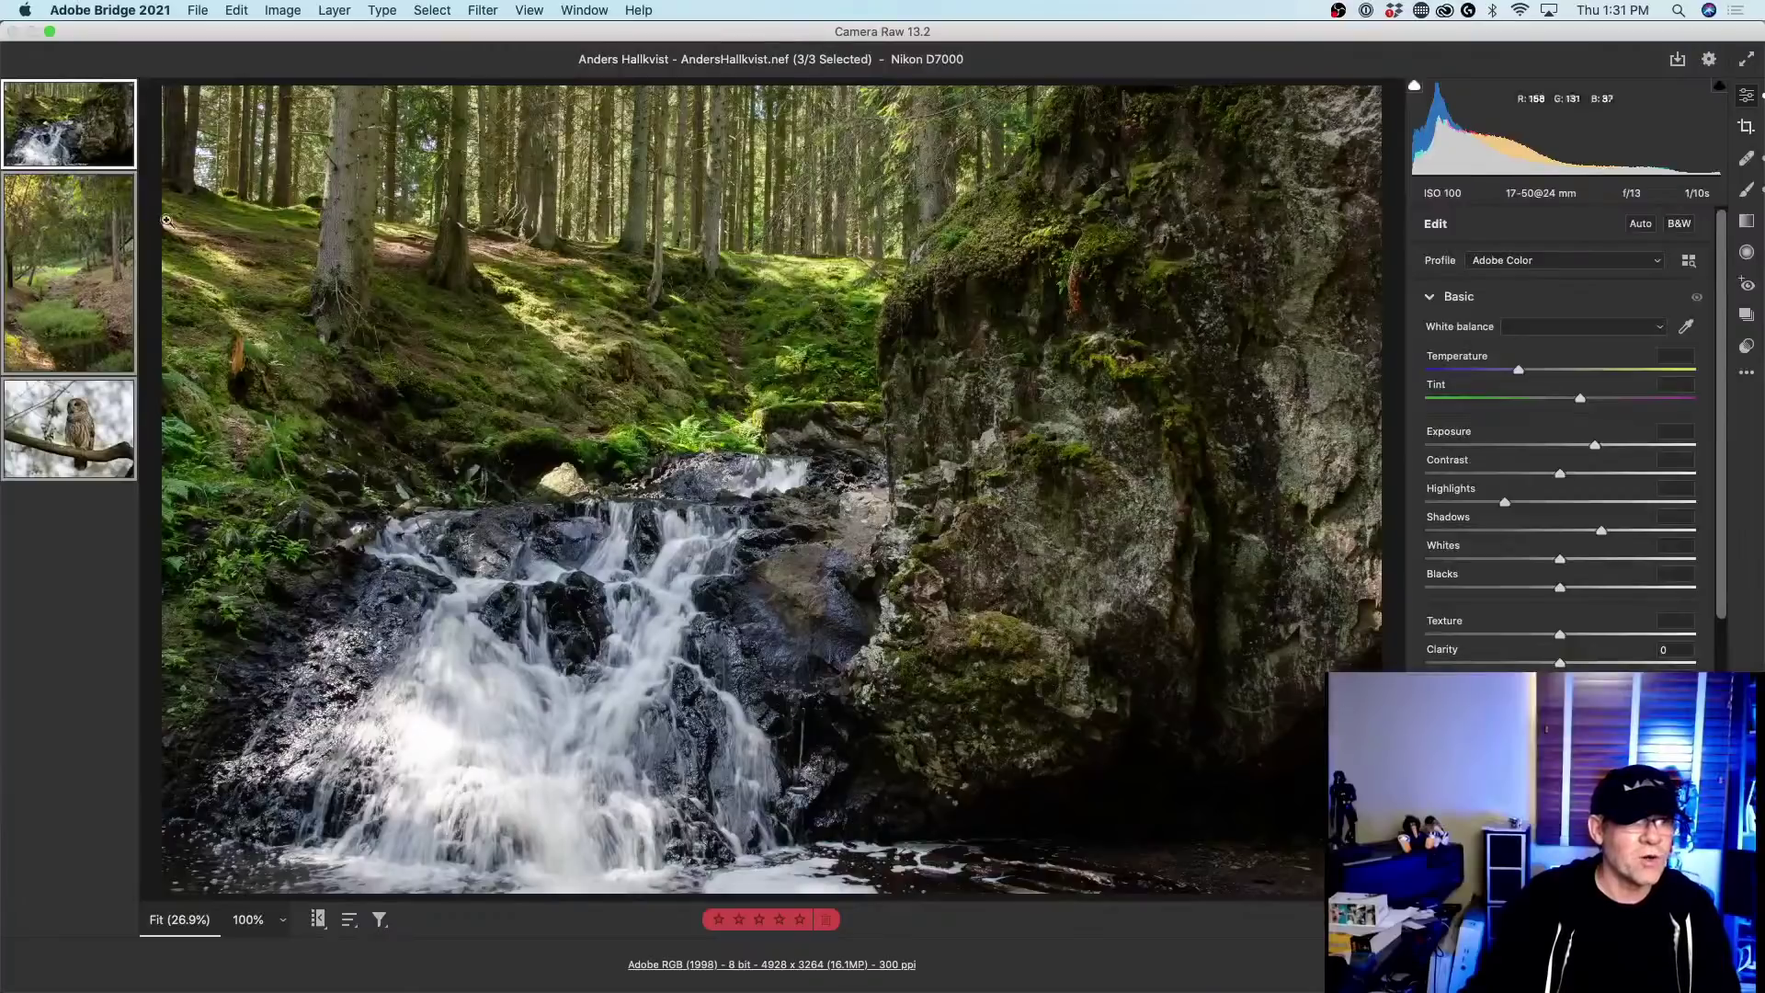
{"action": "right_click", "coordinate": [85, 278]}
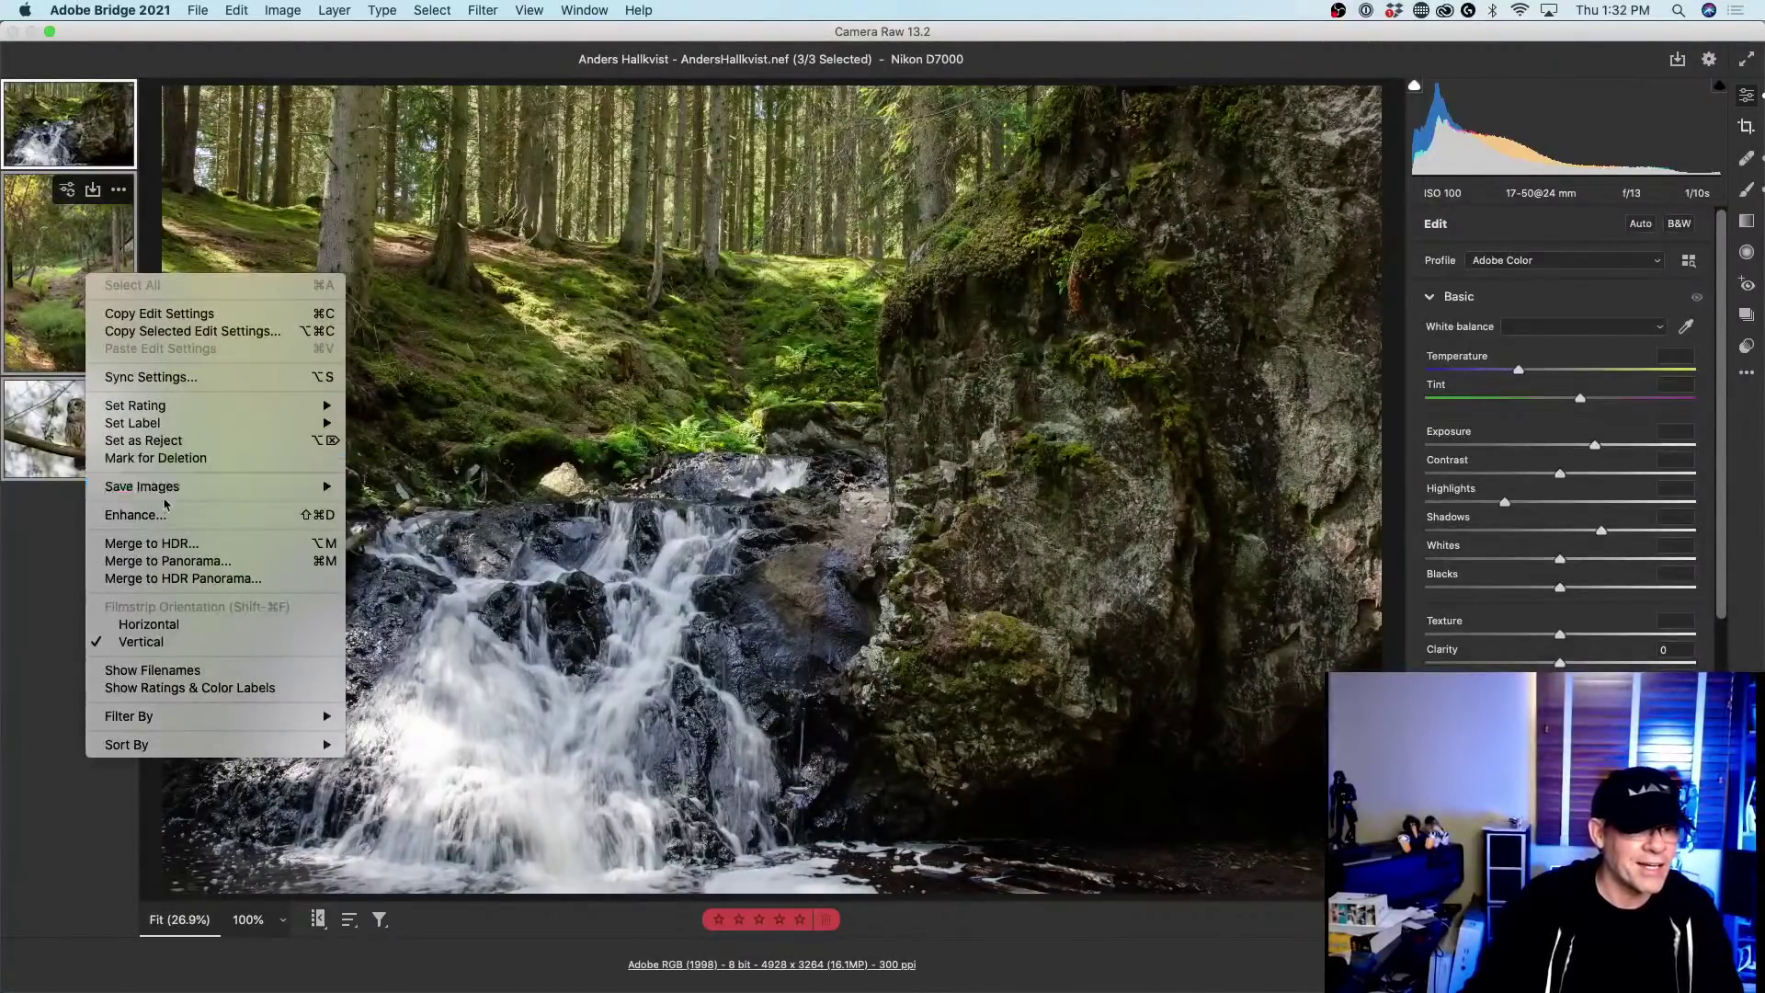
{"action": "left_click", "coordinate": [362, 501]}
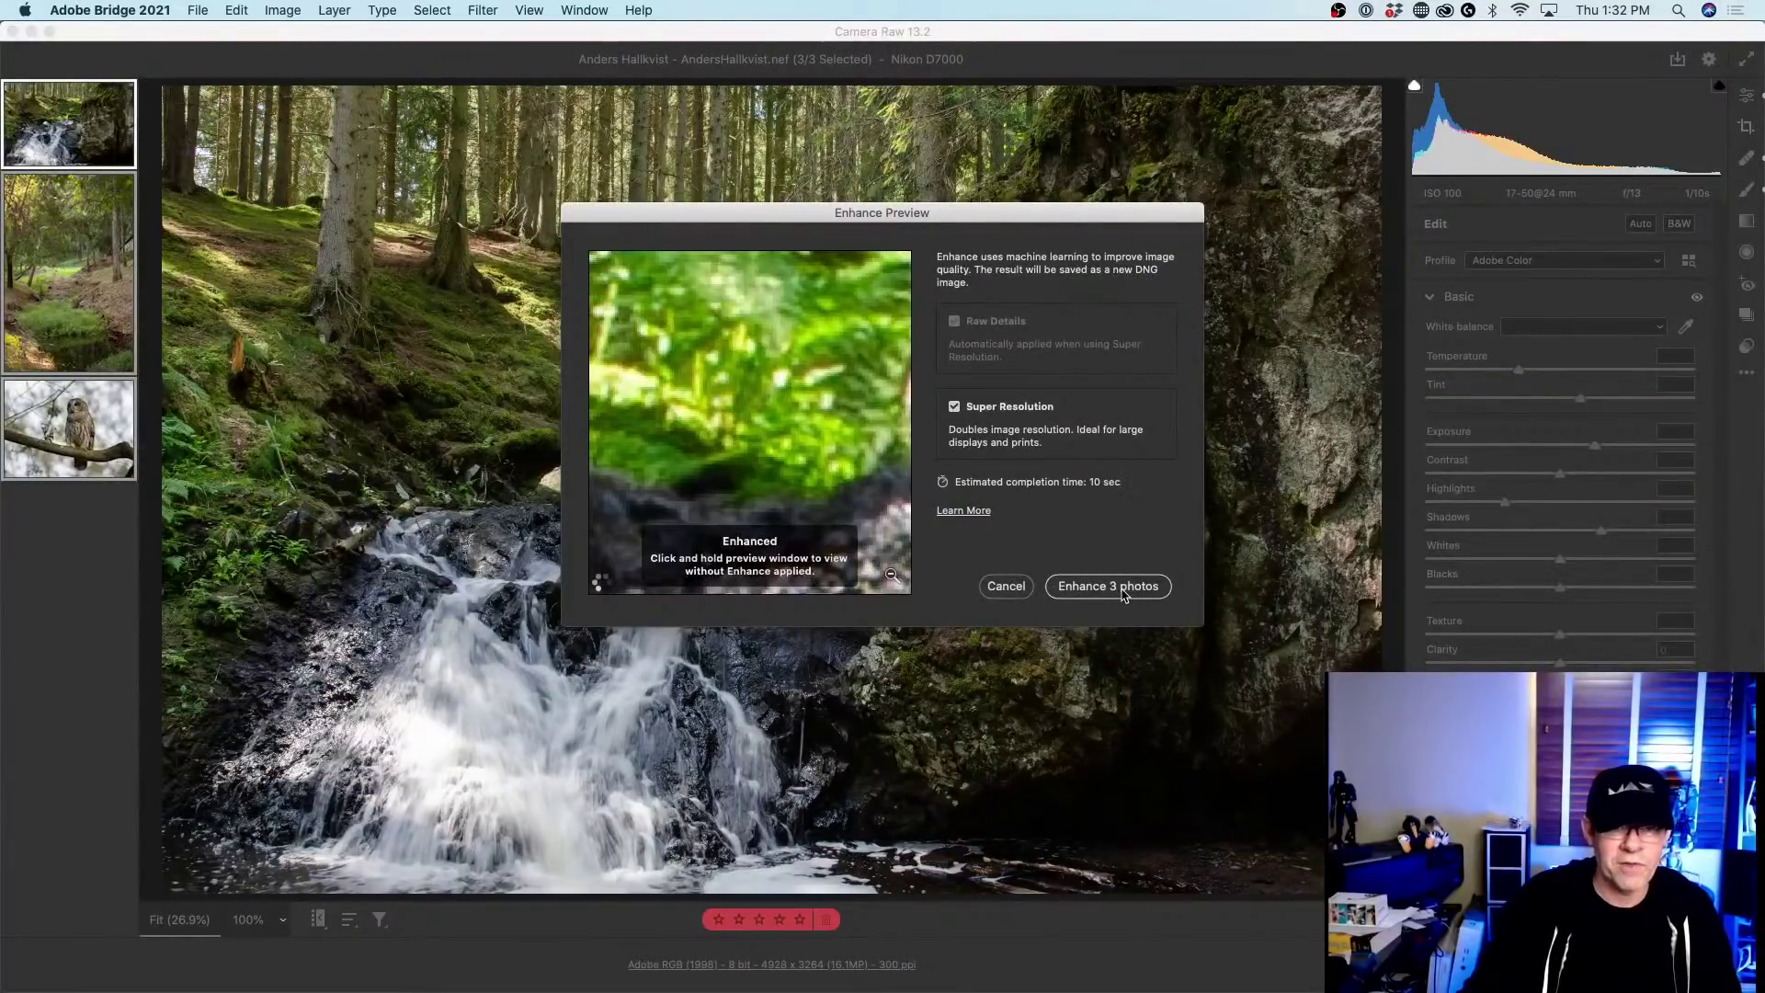
{"action": "left_click", "coordinate": [1004, 587]}
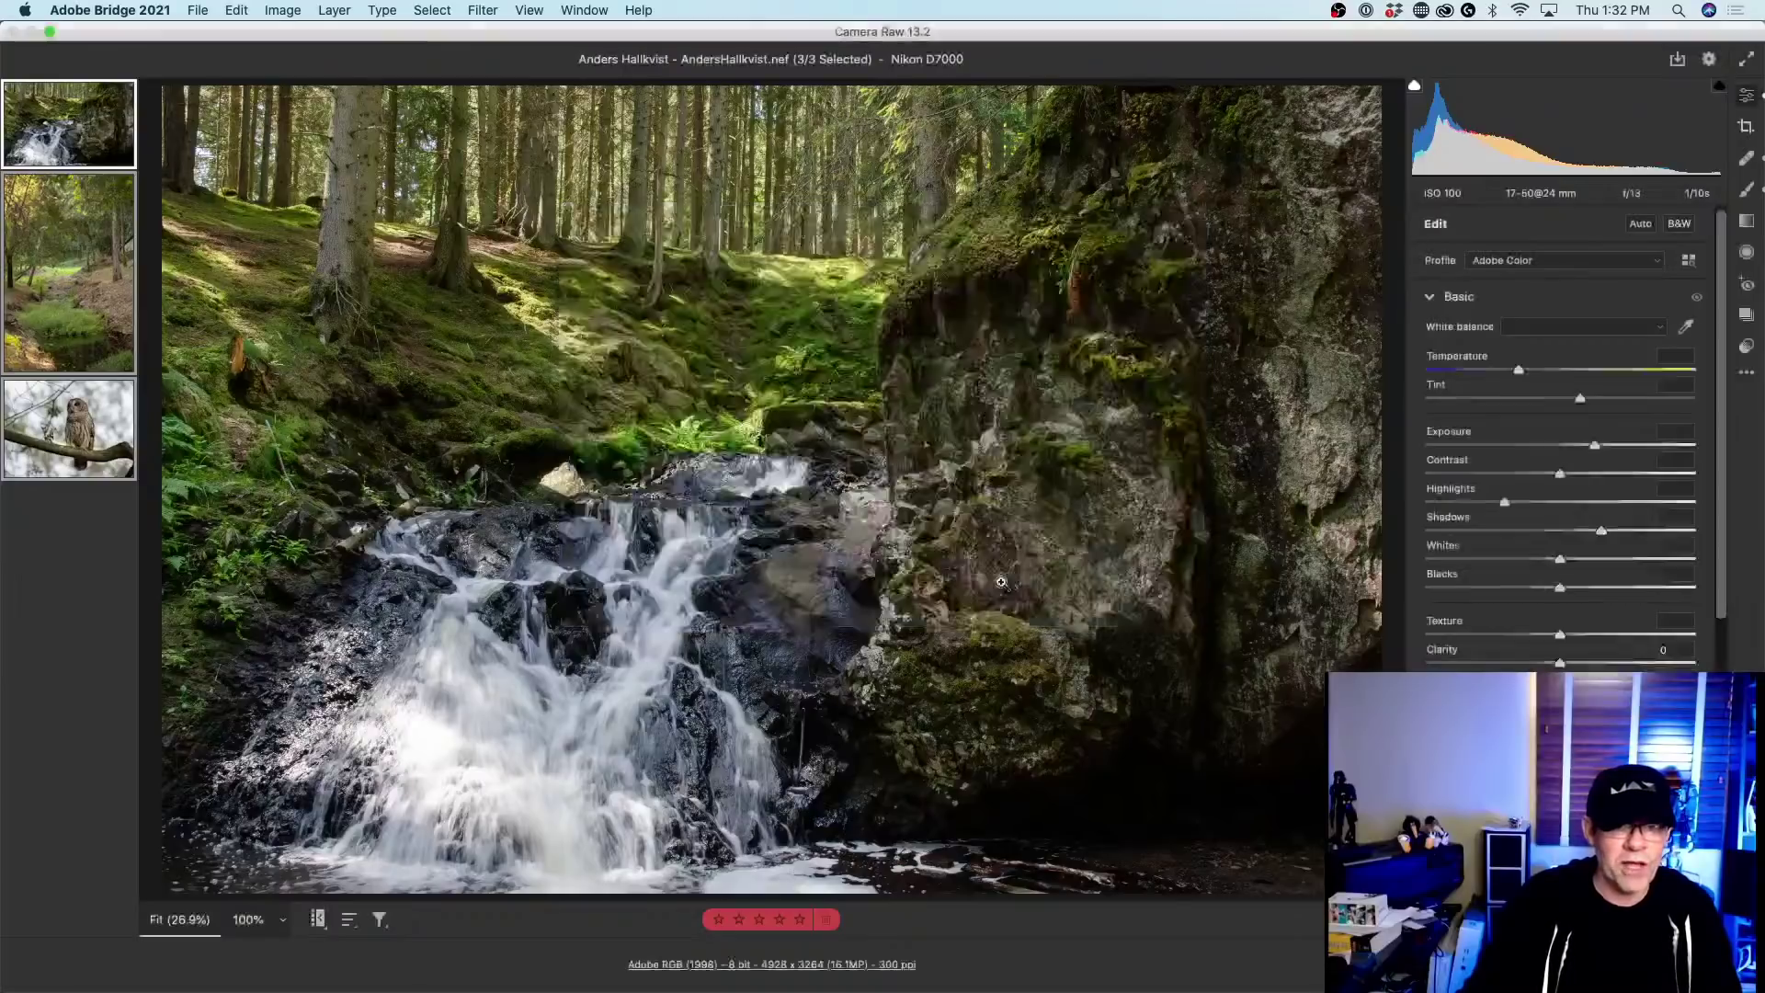
Enhance the three selected photos directly, skipping the Enhance preview dialog.
{"action": "key", "text": "alt"}
{"action": "right_click", "coordinate": [98, 219]}
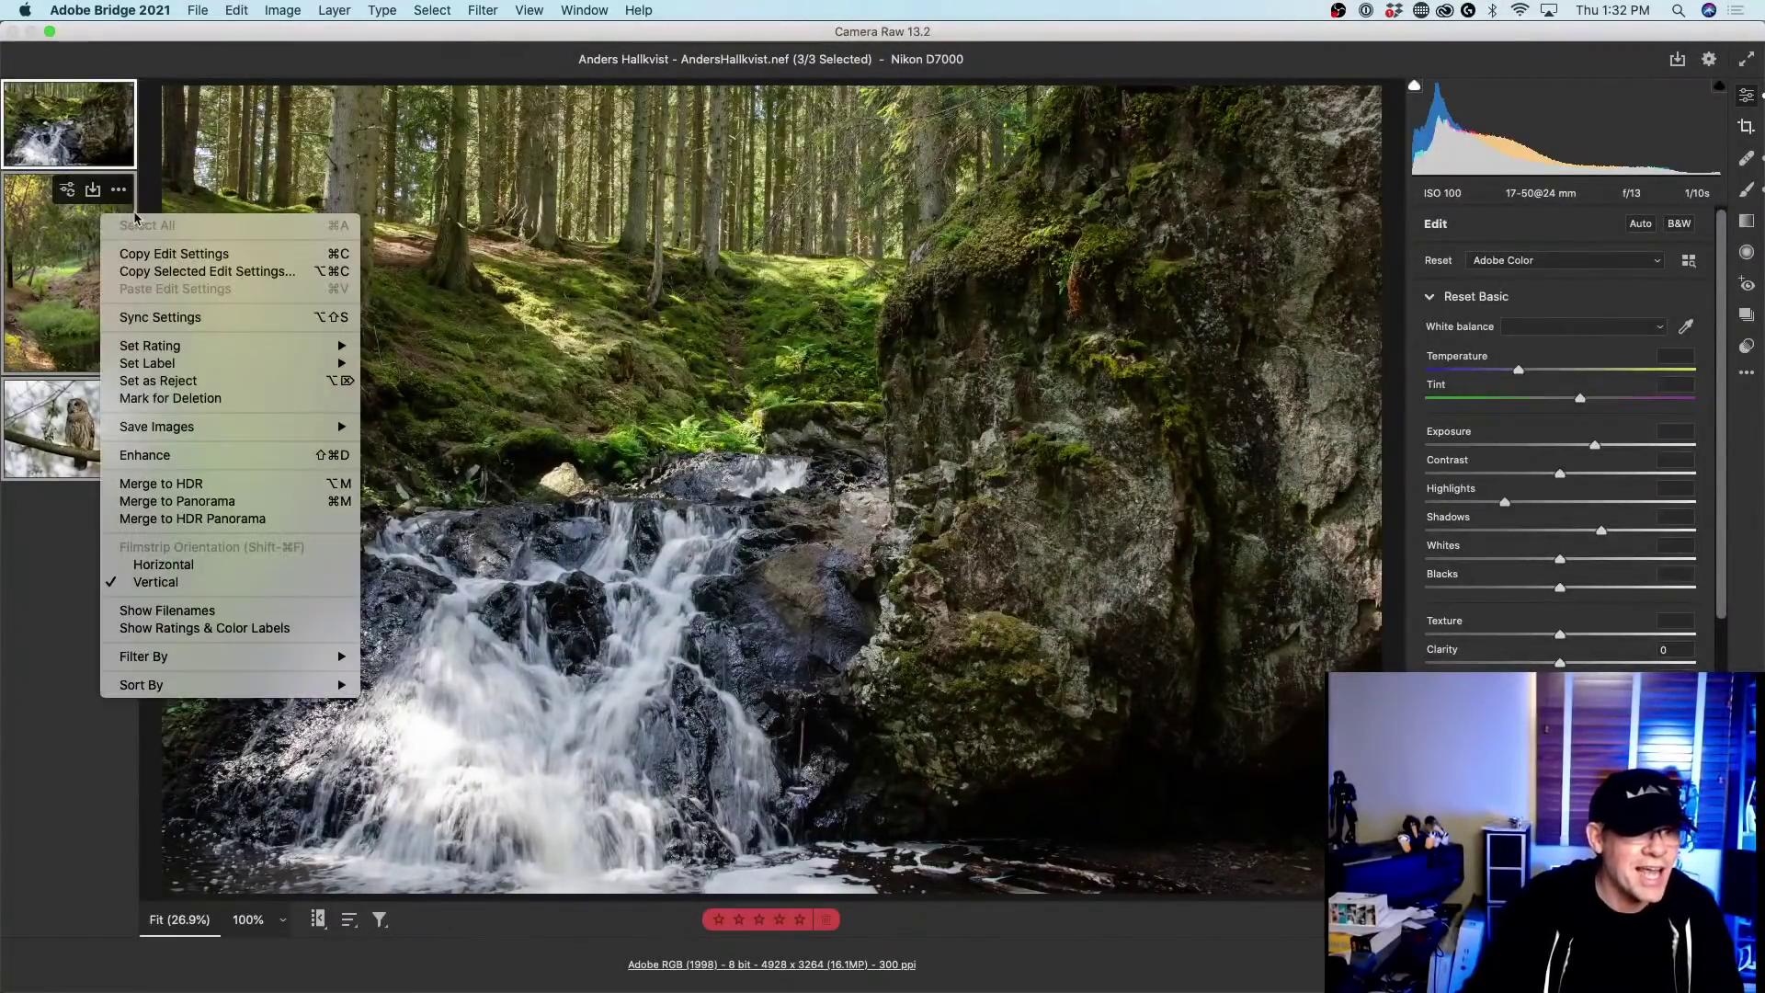
{"action": "left_click", "coordinate": [216, 454]}
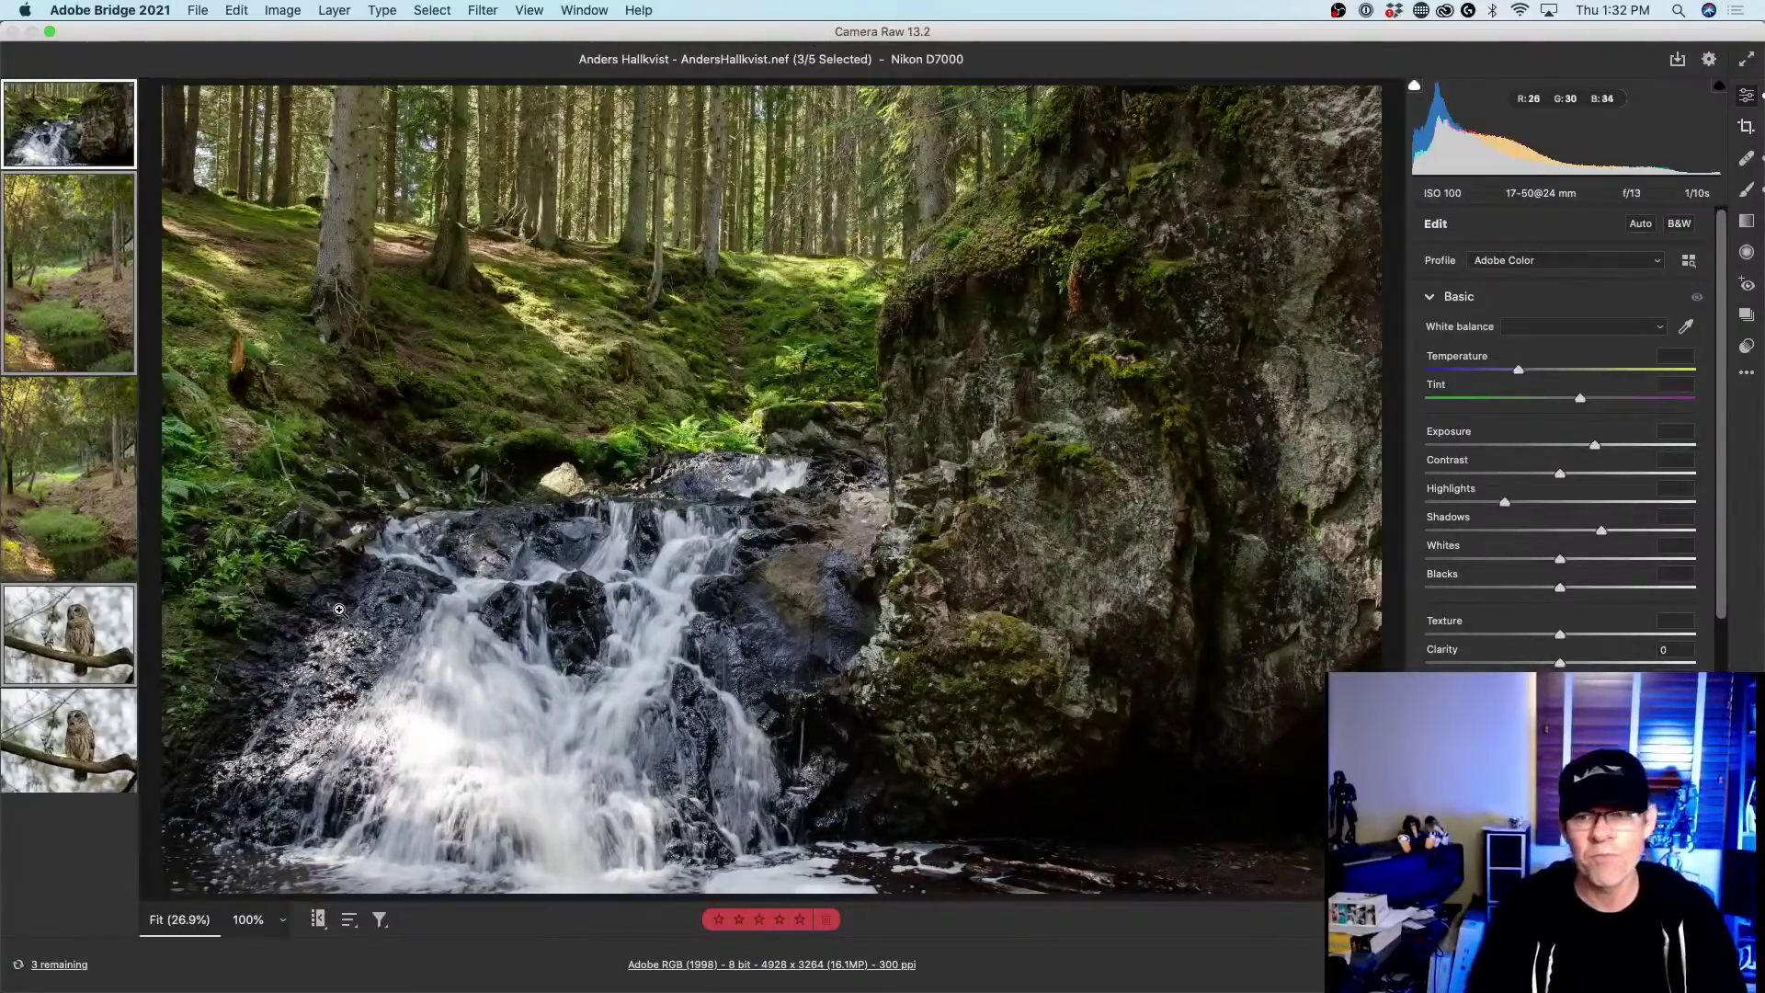
View the enhanced and original owl photos, examining the owl's head at 100% in each.
{"action": "left_click", "coordinate": [66, 761]}
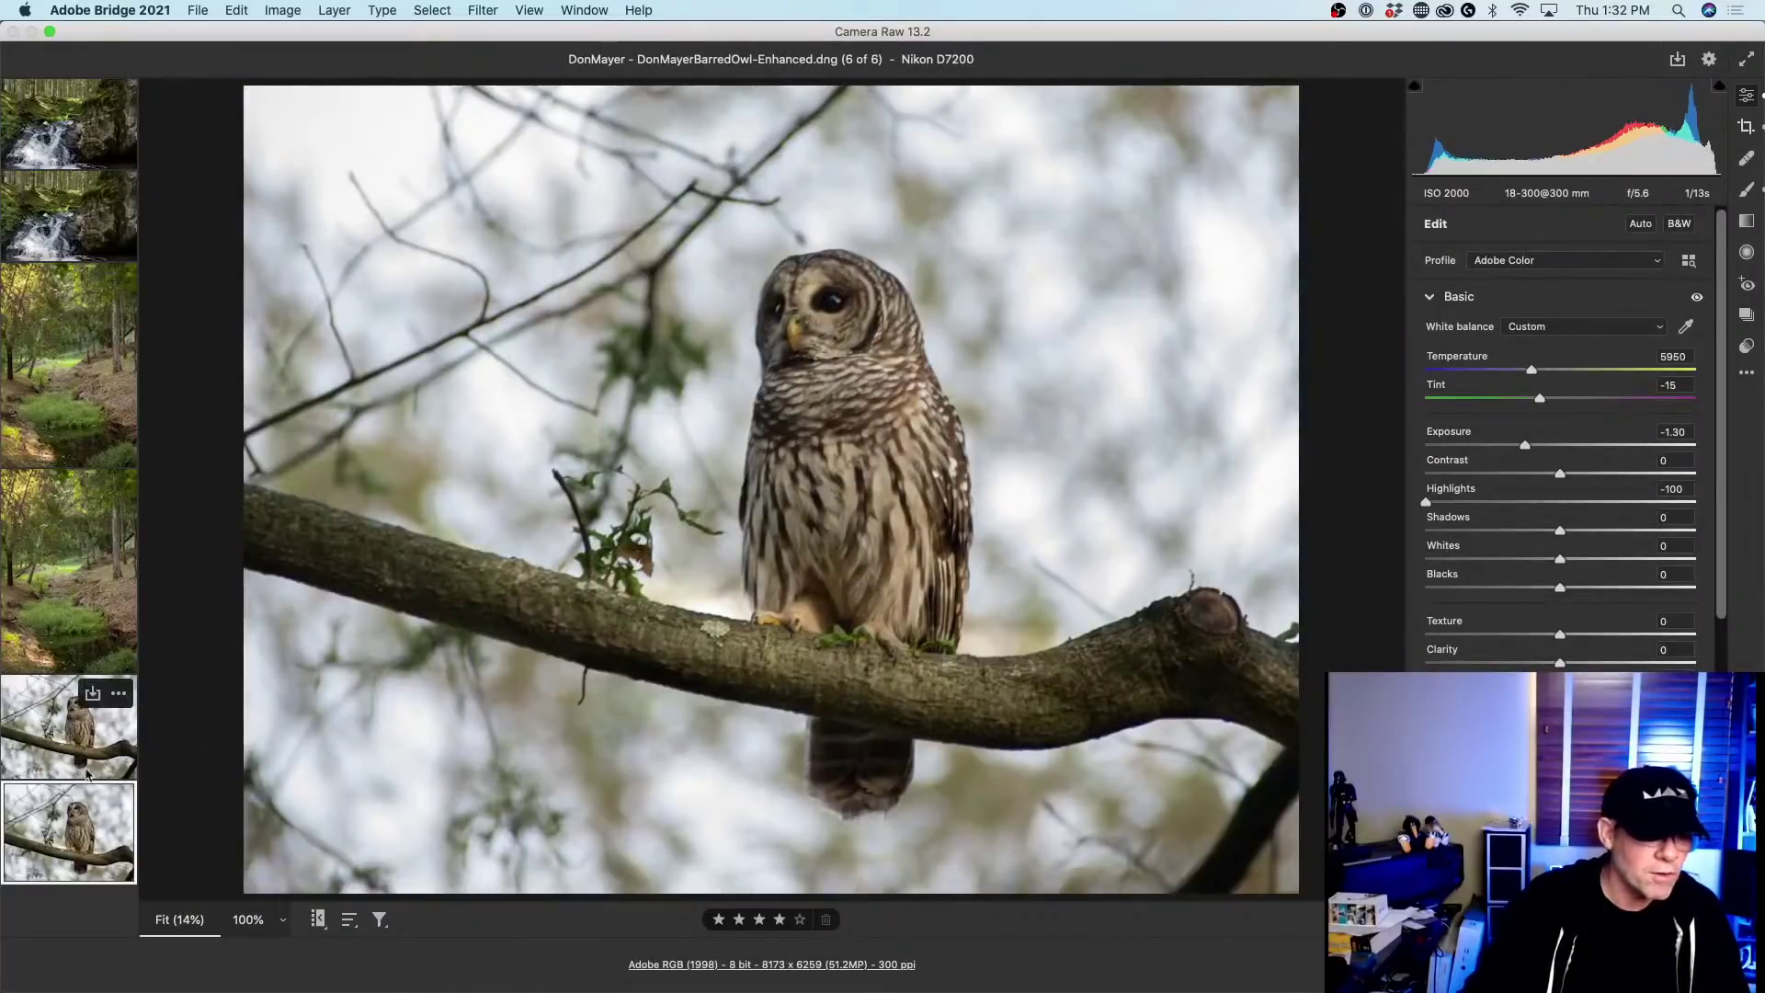
{"action": "left_click", "coordinate": [81, 726]}
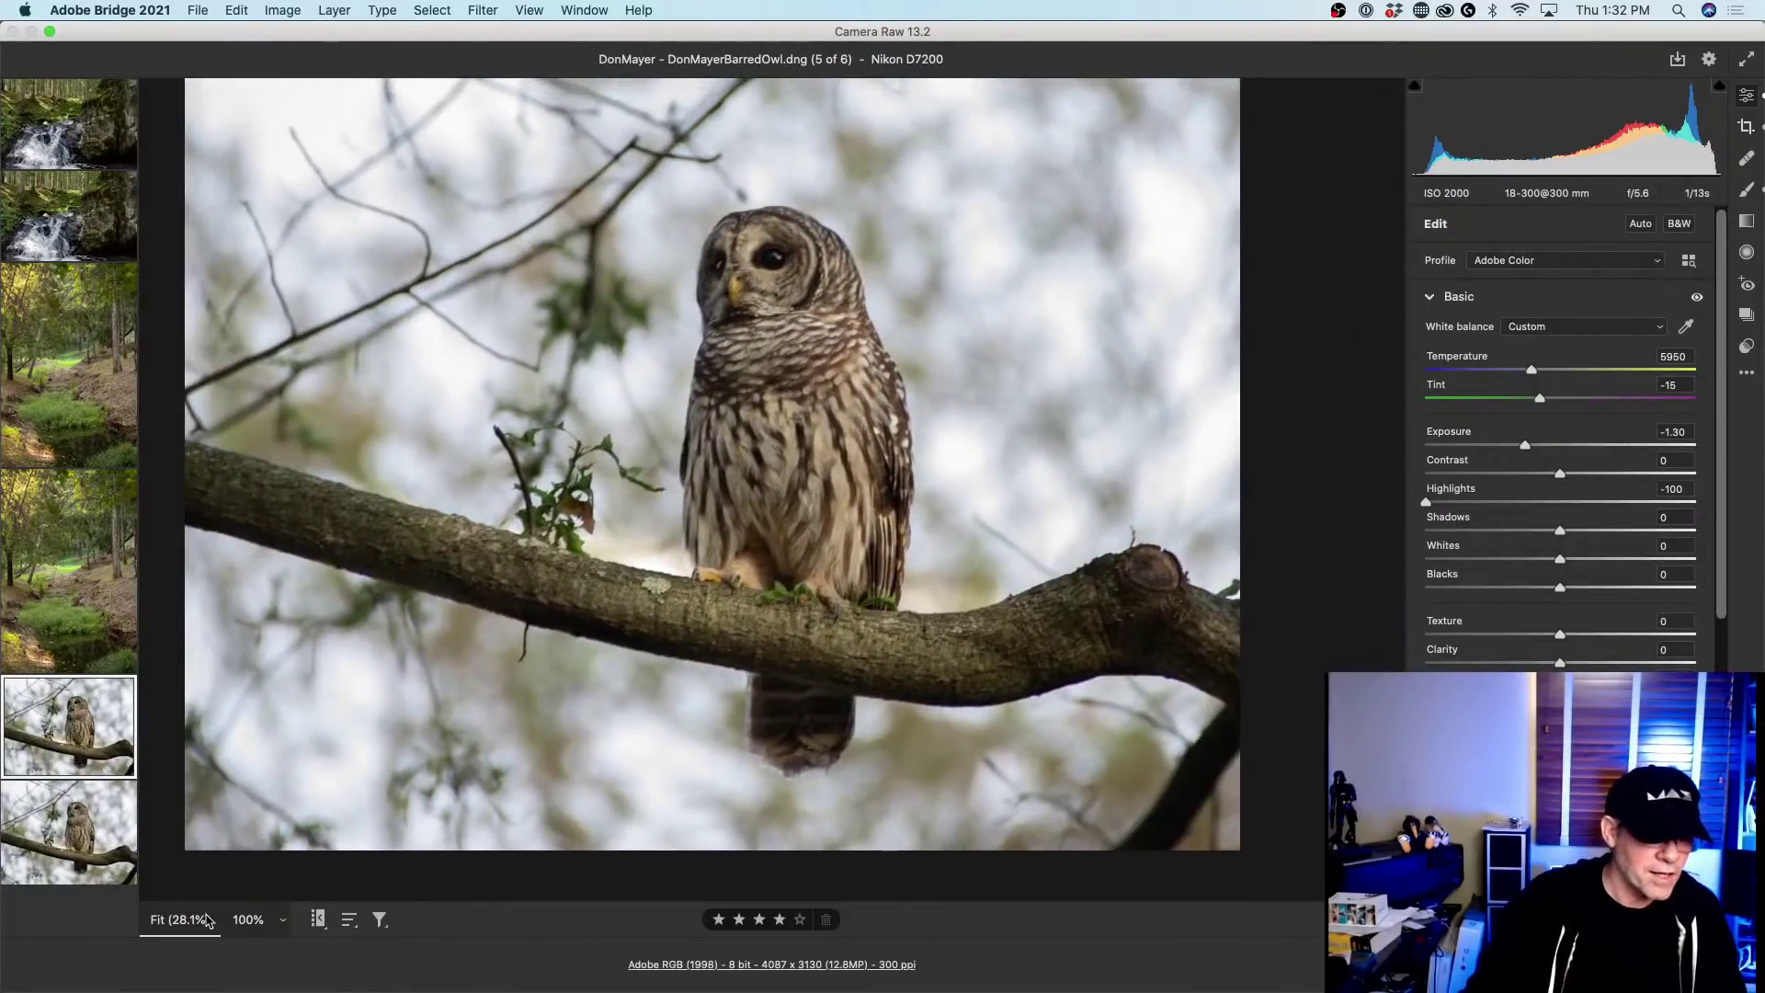
{"action": "left_click", "coordinate": [253, 928]}
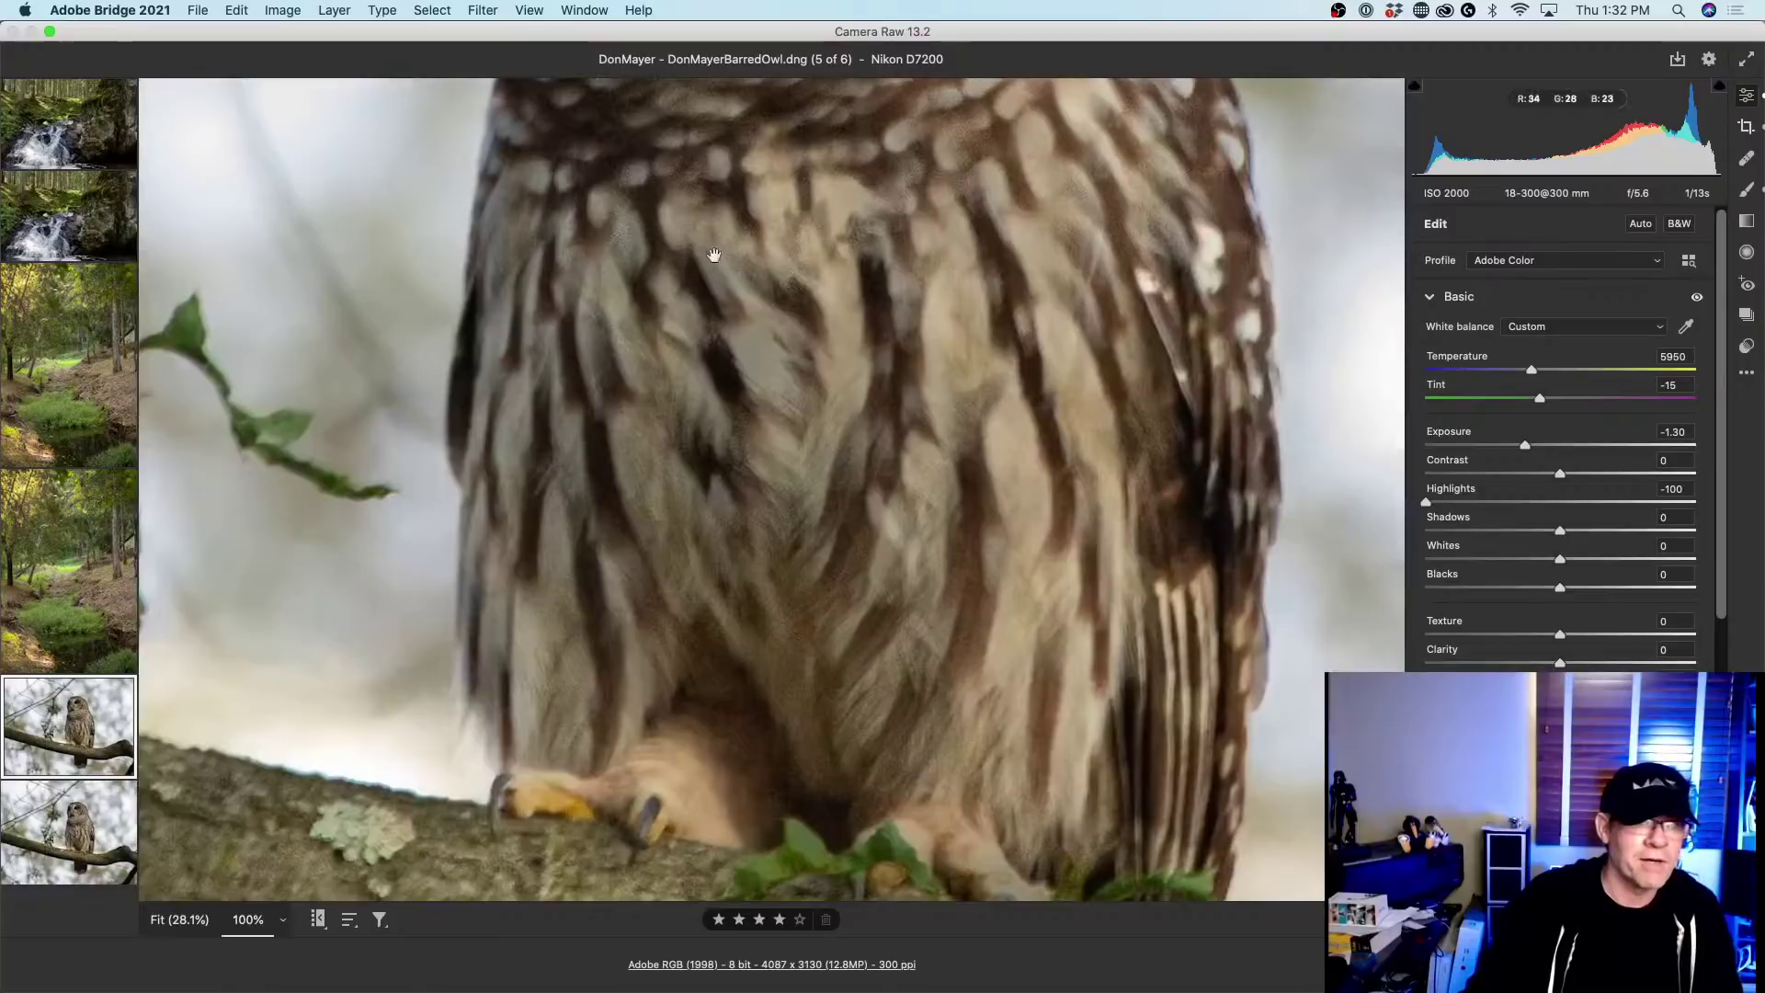
{"action": "left_click_drag", "start_coordinate": [713, 252], "coordinate": [727, 439]}
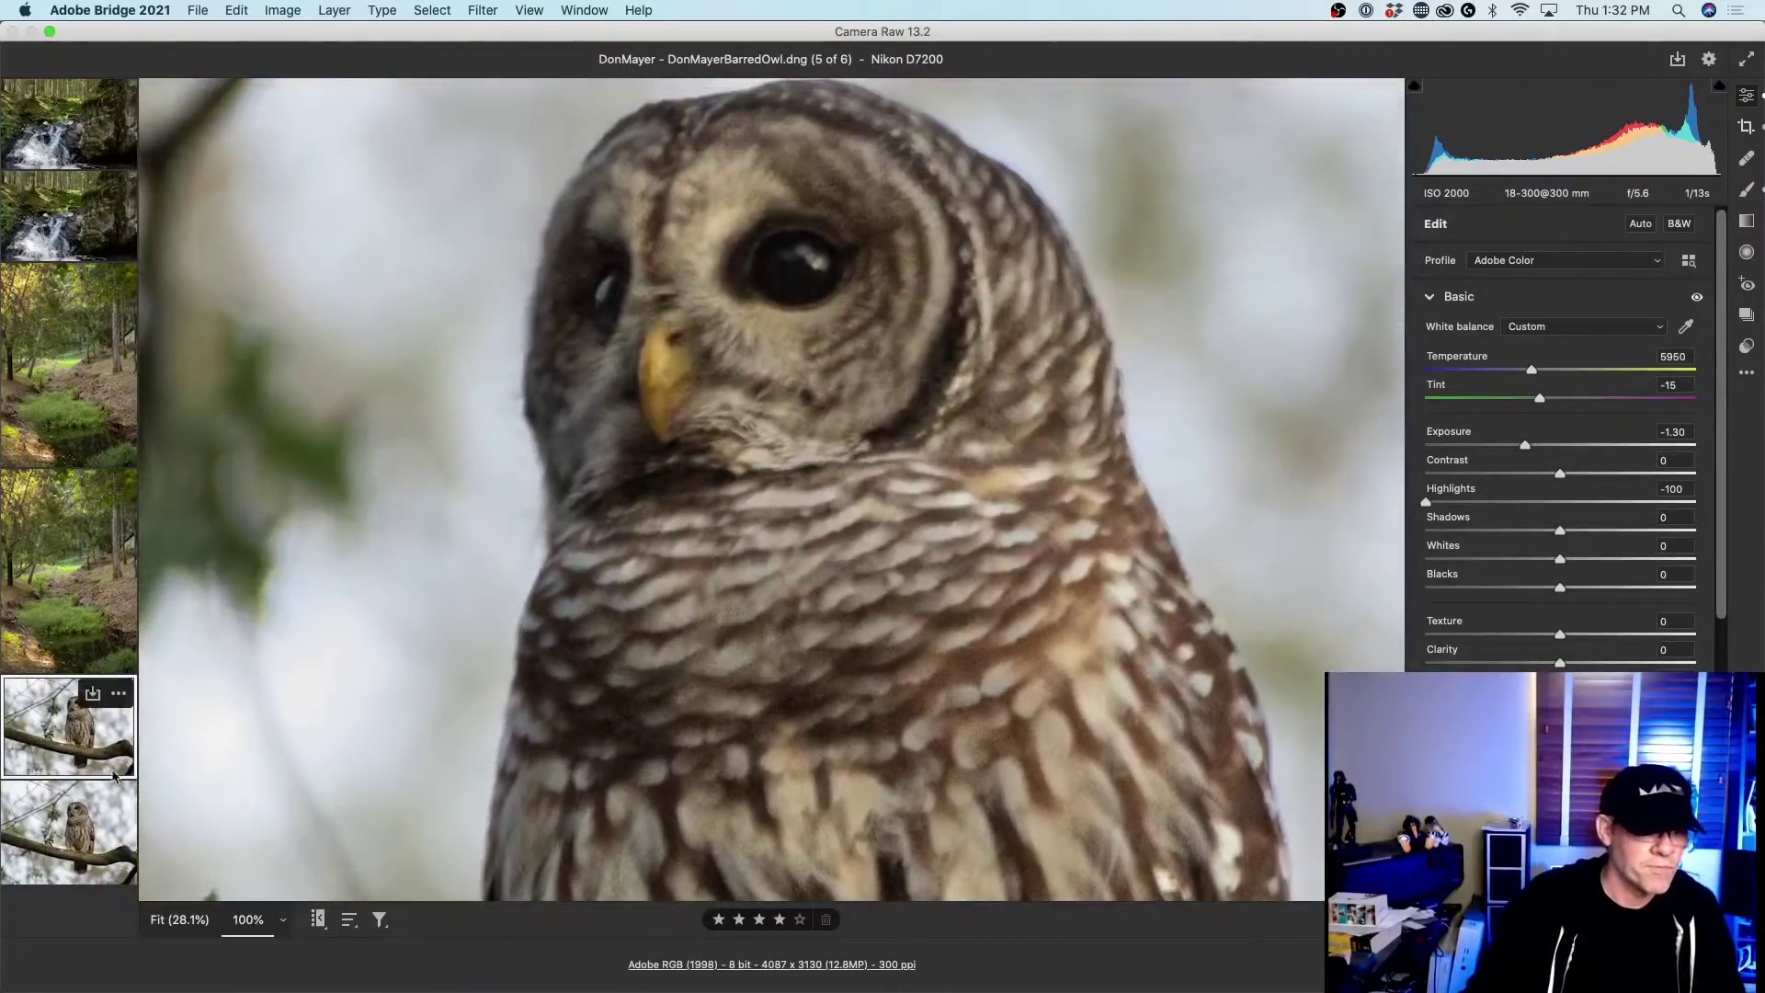
{"action": "left_click", "coordinate": [92, 823]}
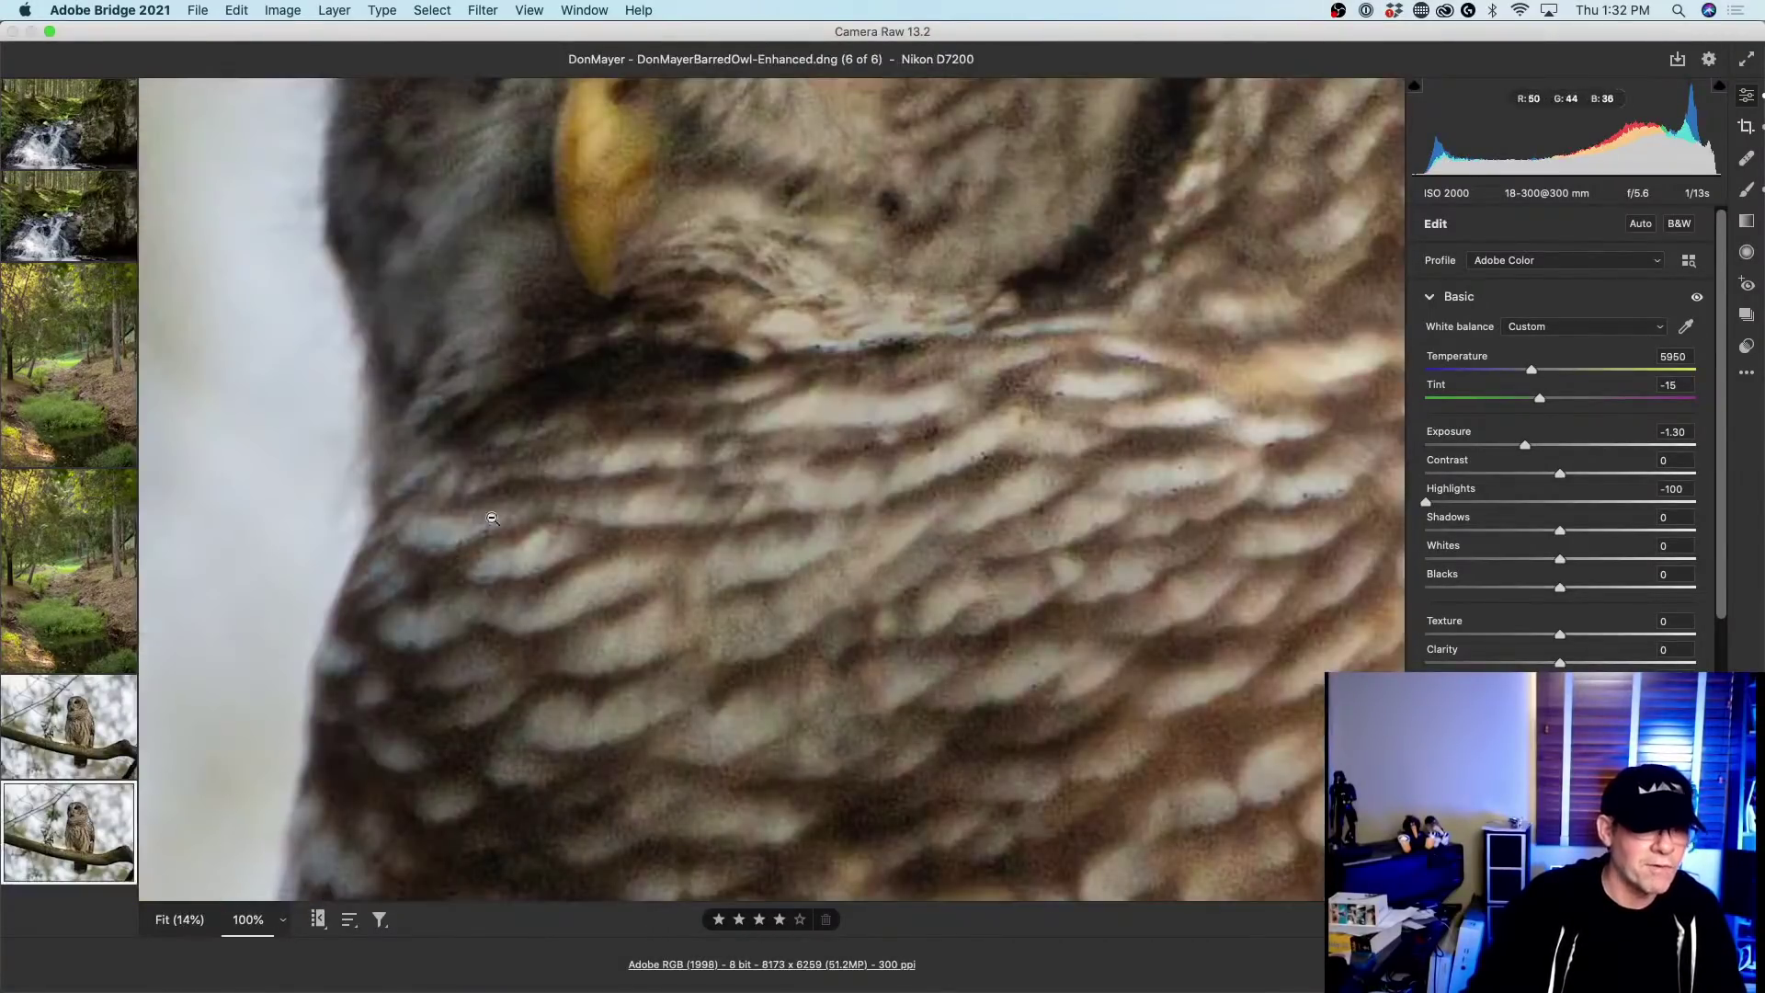
{"action": "left_click_drag", "start_coordinate": [658, 217], "coordinate": [686, 670]}
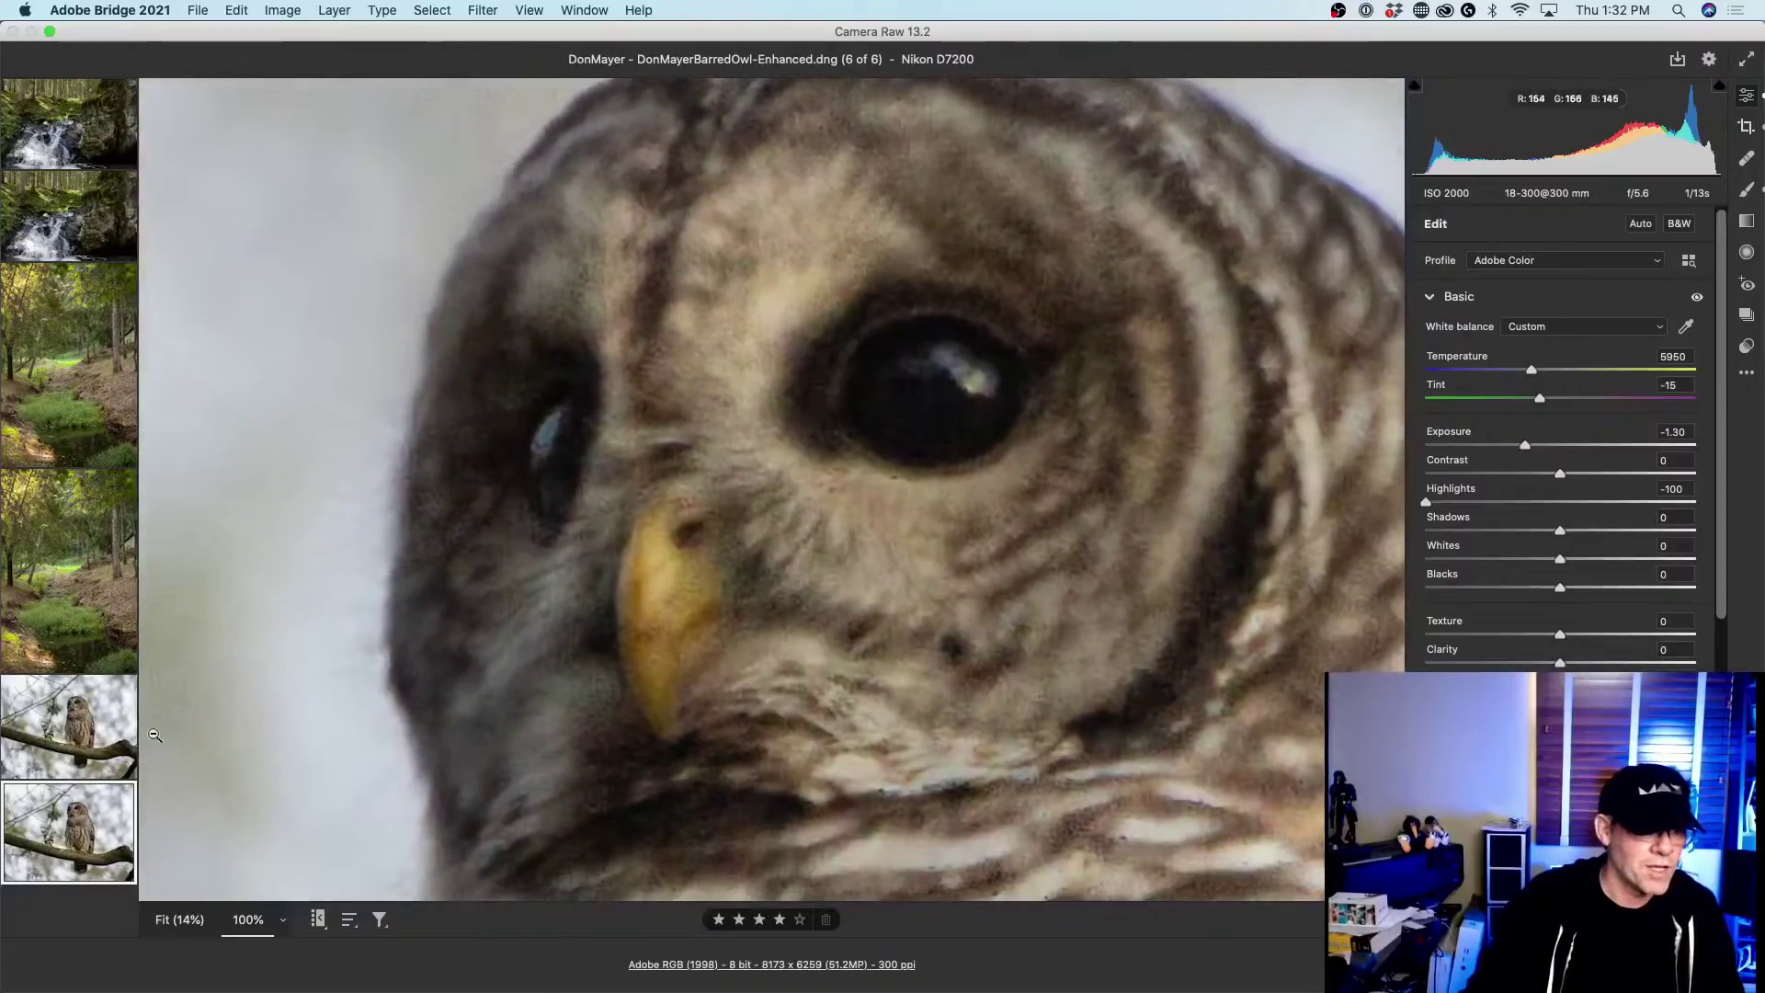
Compare the owl's face at 100% between the original and enhanced photos, and fit the enhanced one in view.
{"action": "left_click", "coordinate": [34, 708]}
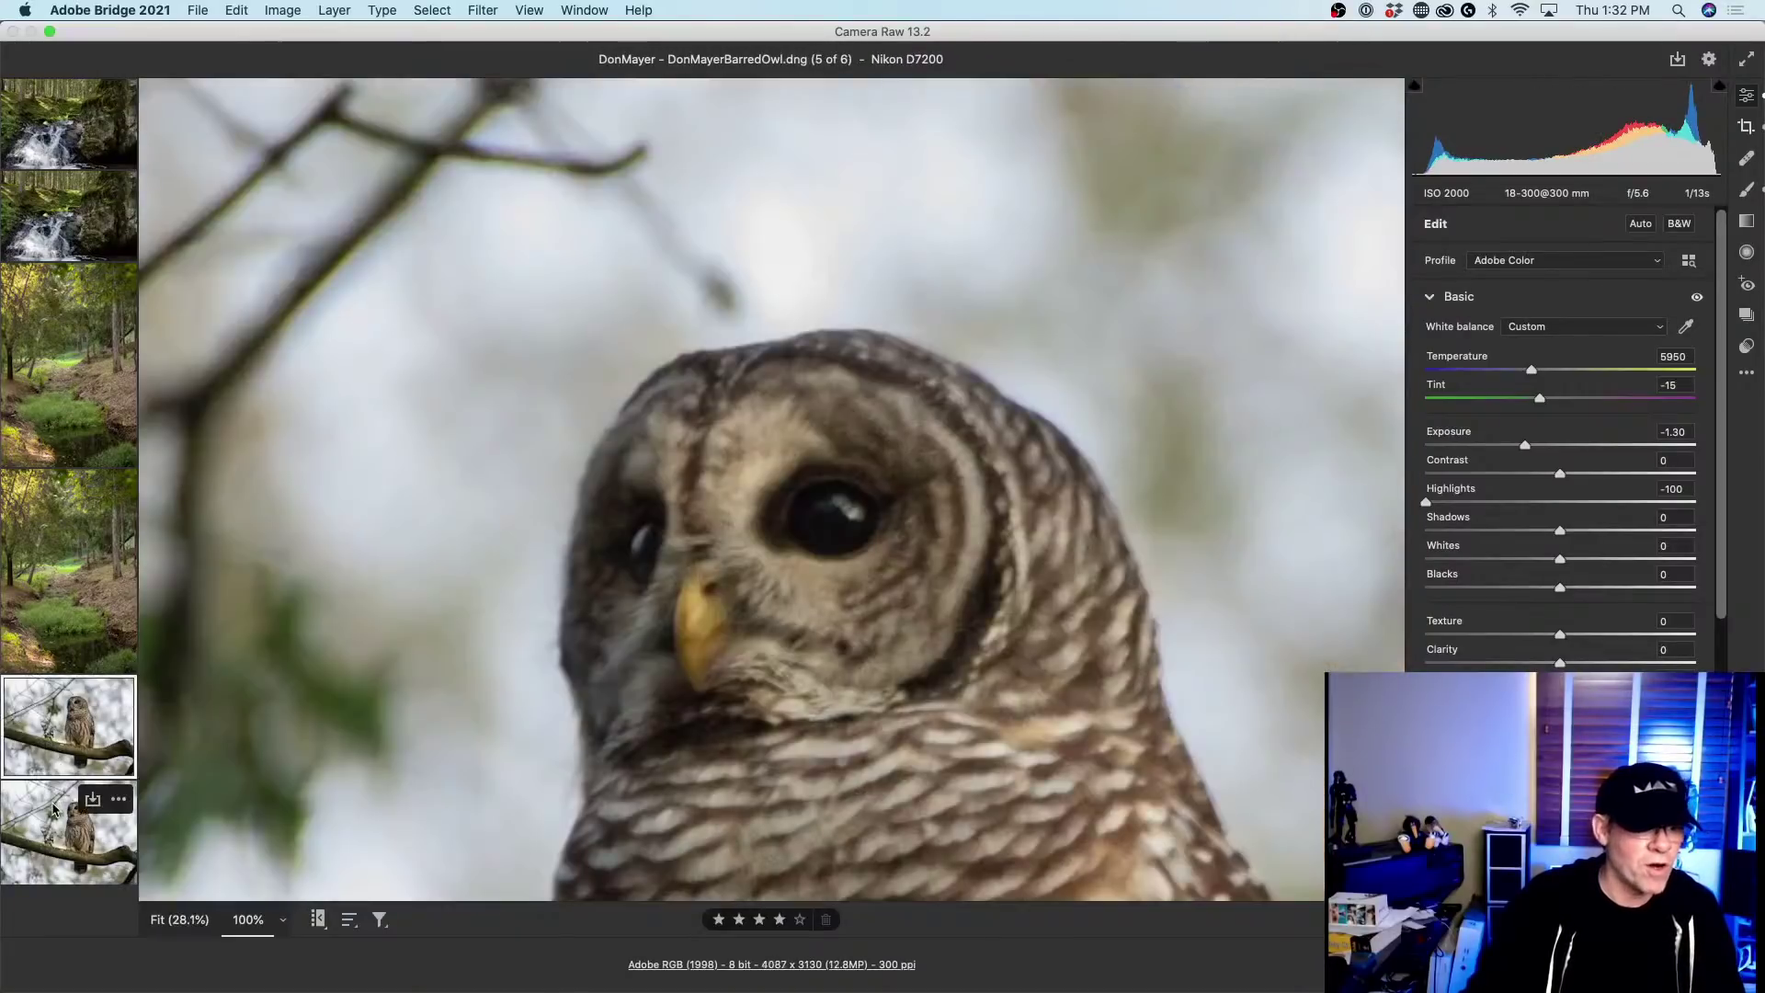
{"action": "left_click", "coordinate": [55, 806]}
{"action": "left_click", "coordinate": [60, 713]}
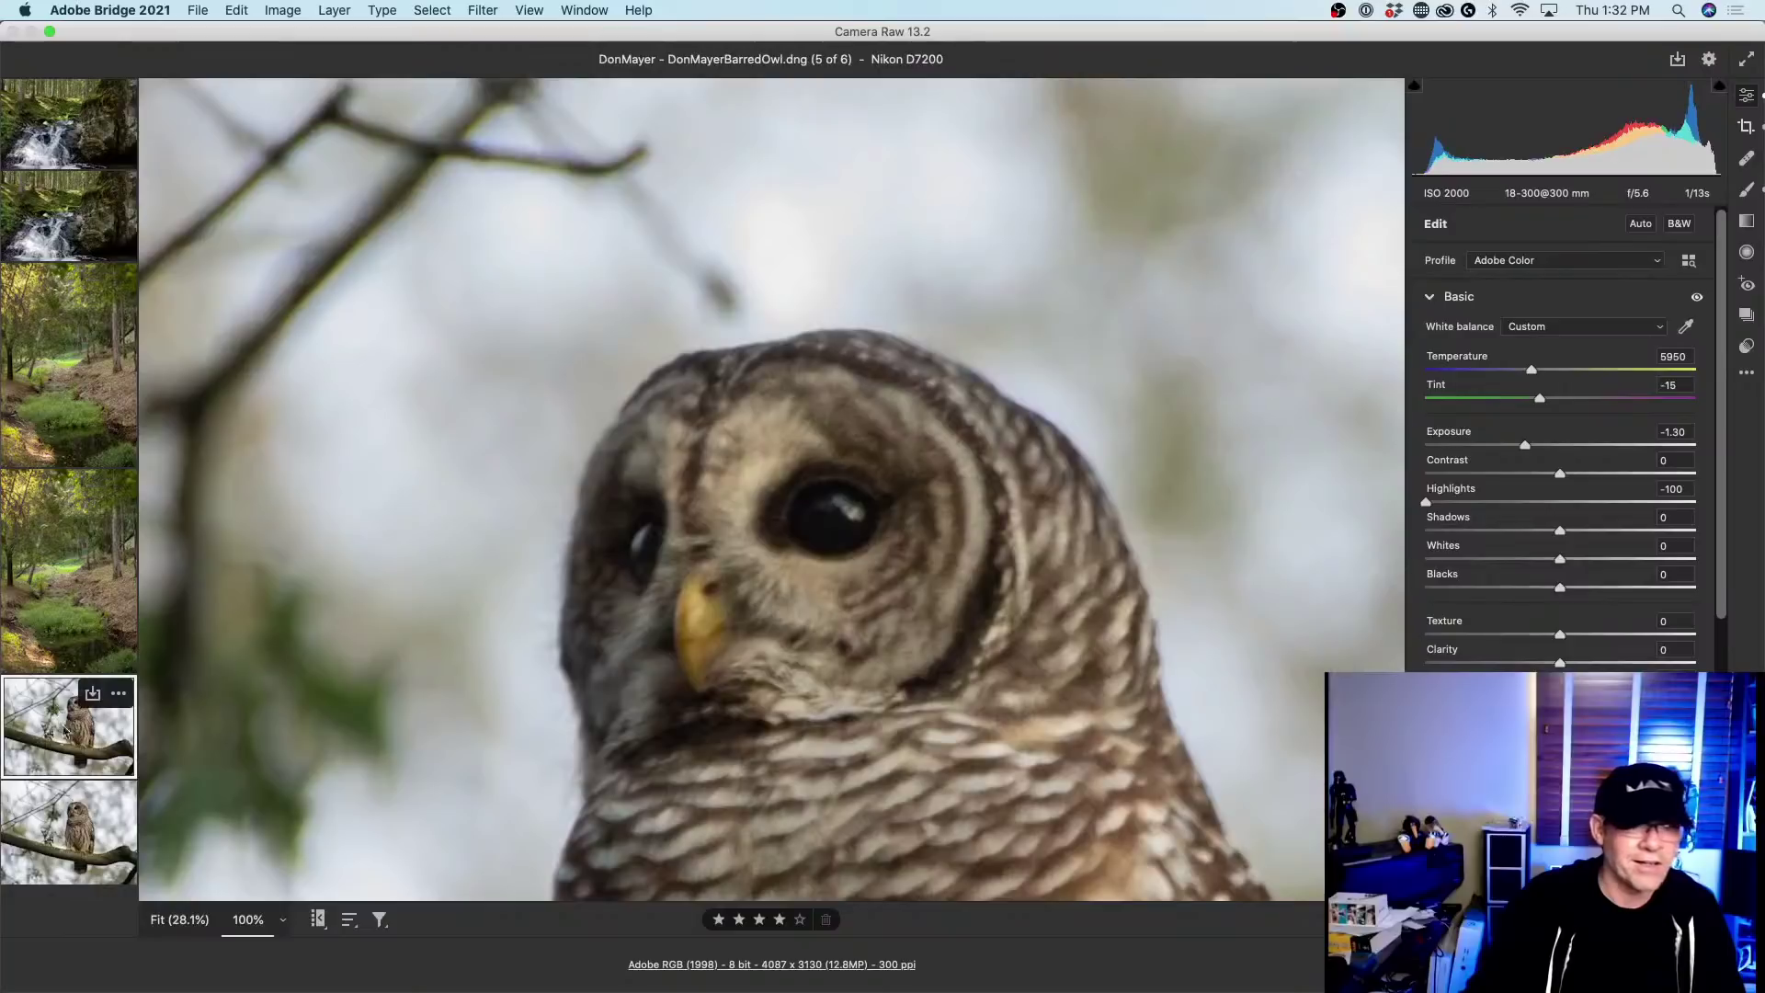
{"action": "left_click", "coordinate": [64, 816]}
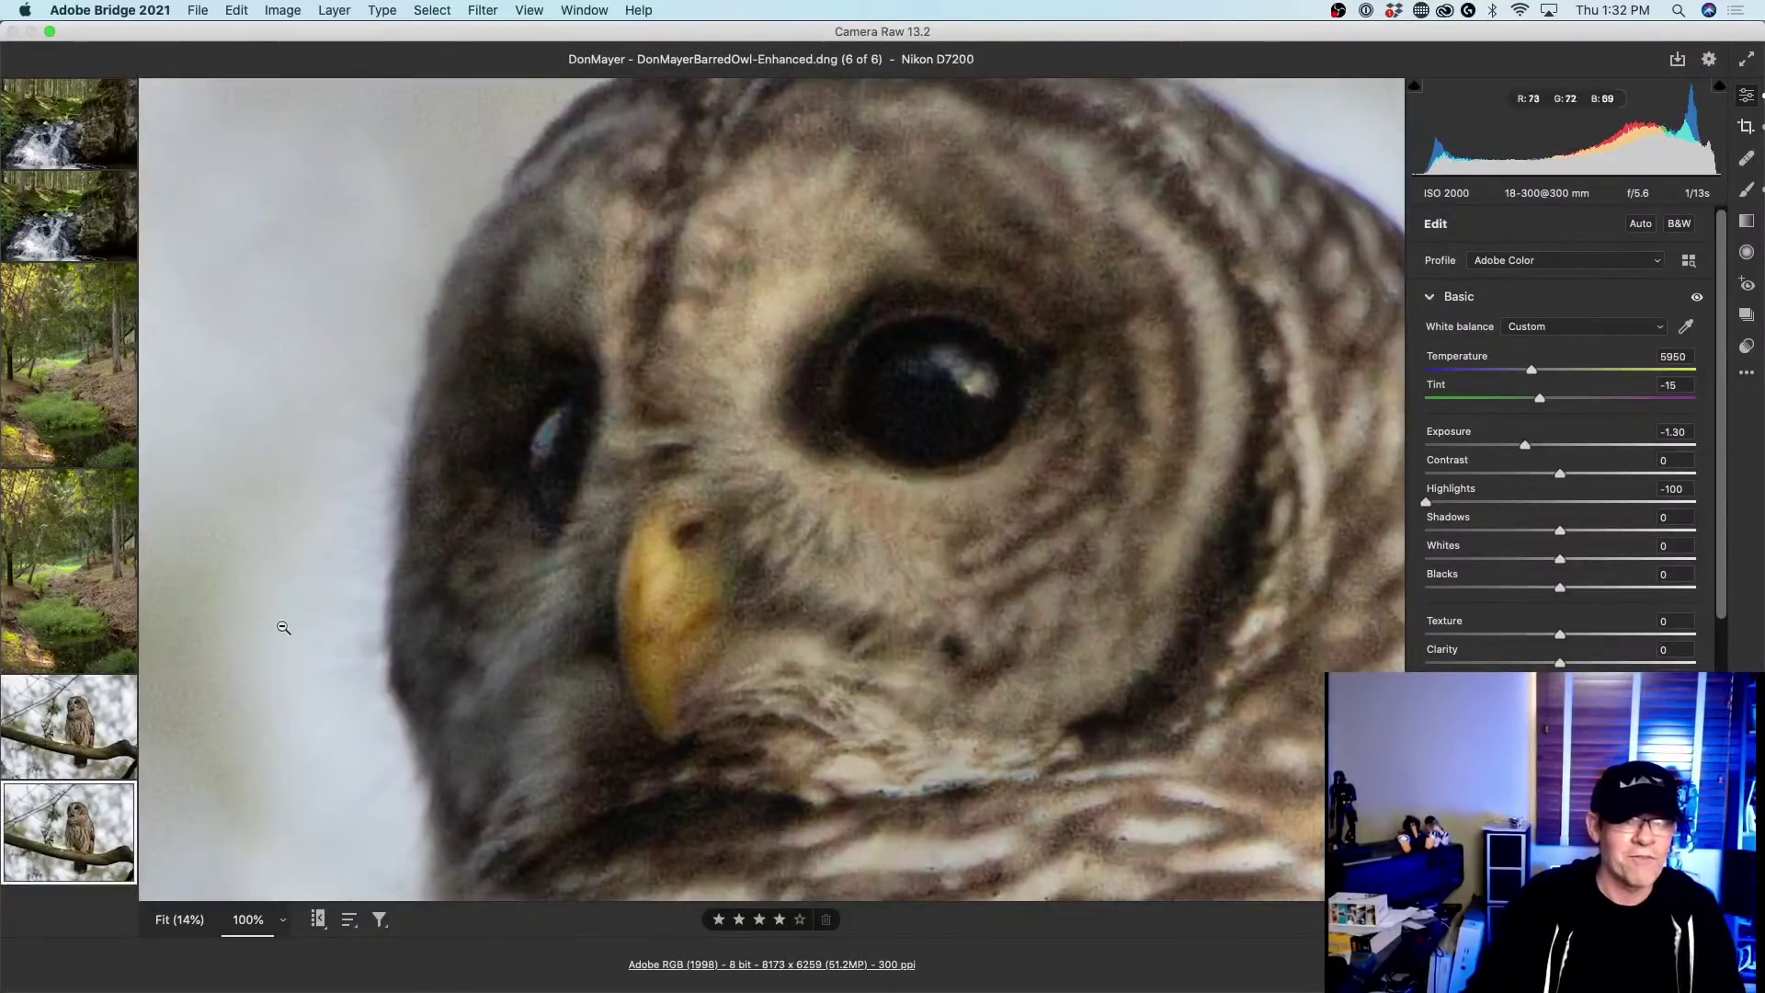
{"action": "left_click", "coordinate": [43, 725]}
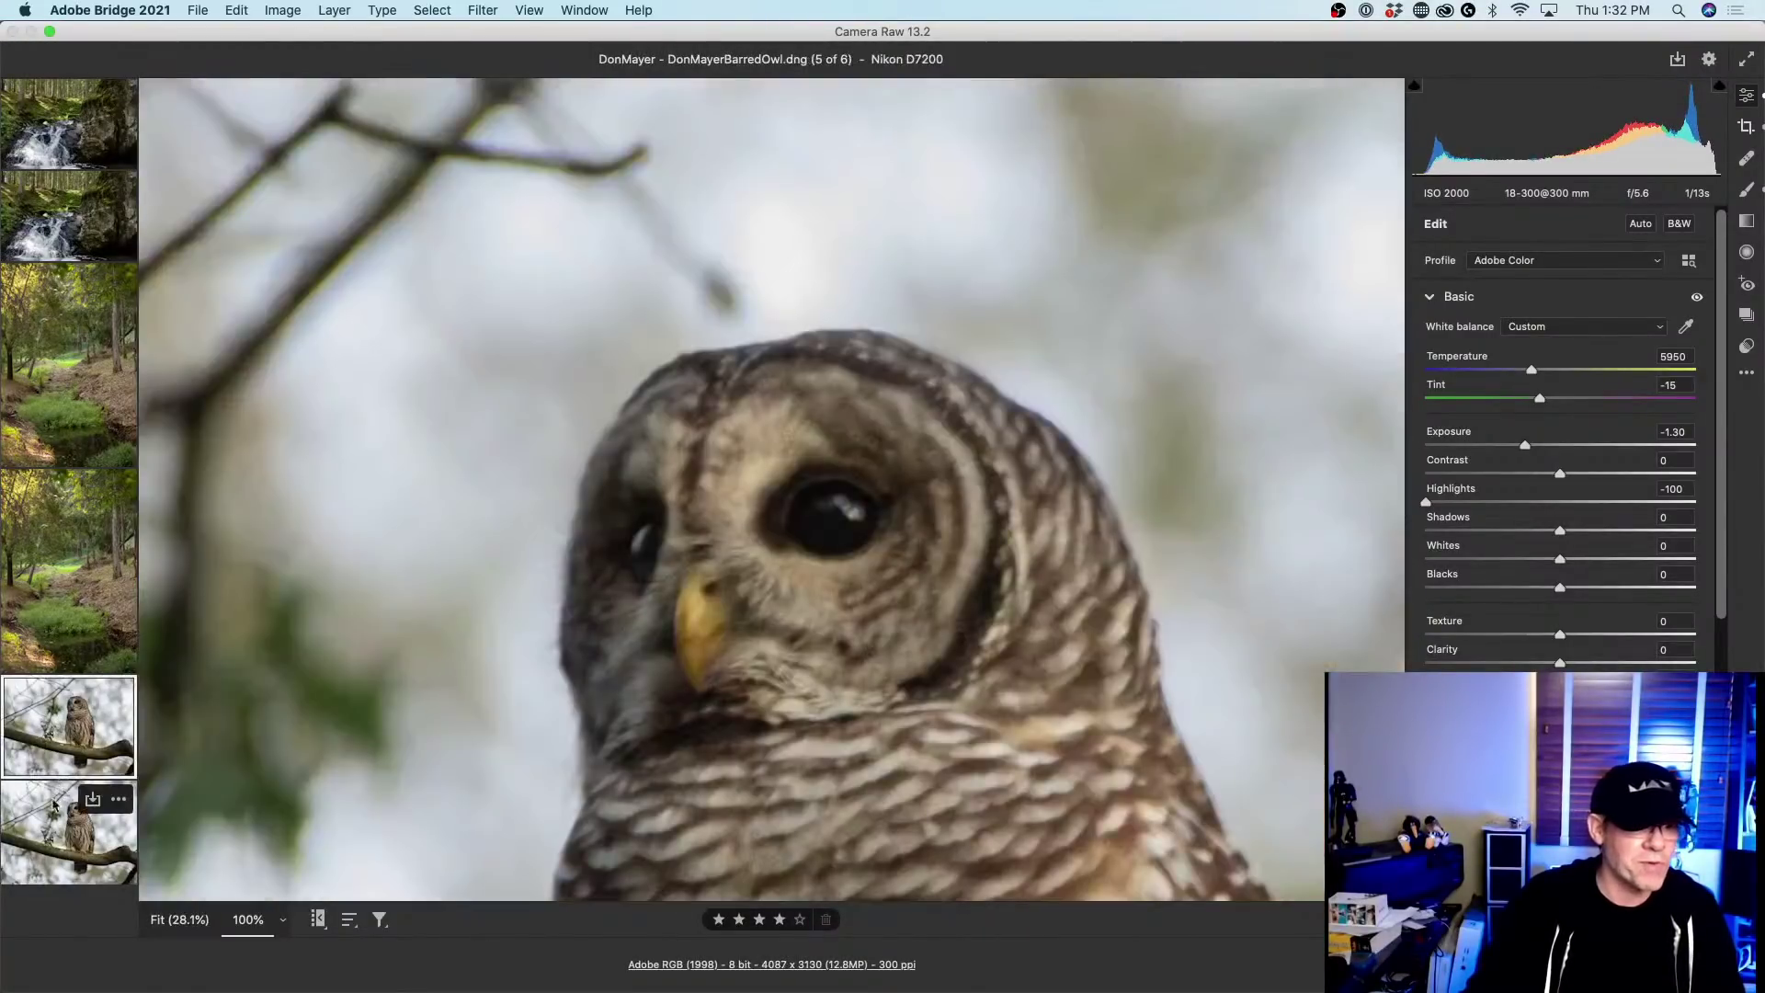
{"action": "left_click", "coordinate": [55, 806]}
{"action": "left_click", "coordinate": [735, 541]}
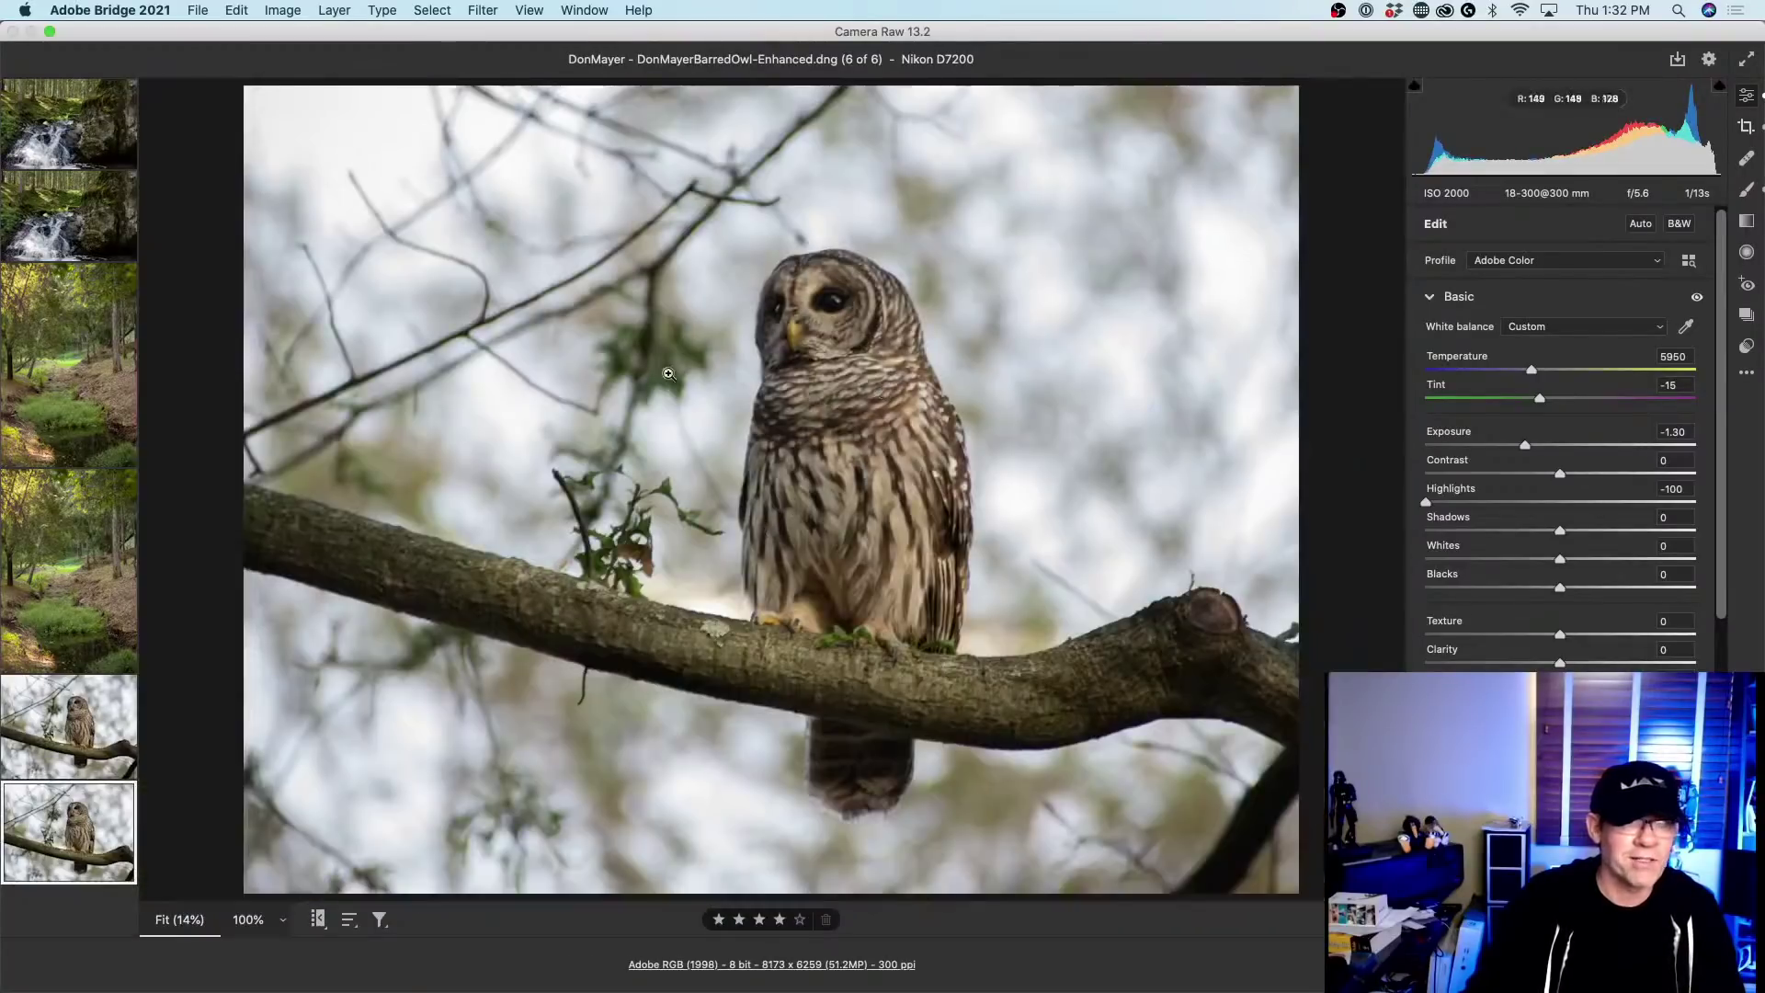
View the enhanced and original stream photos, and examine the original's foliage at 100%.
{"action": "left_click", "coordinate": [70, 548]}
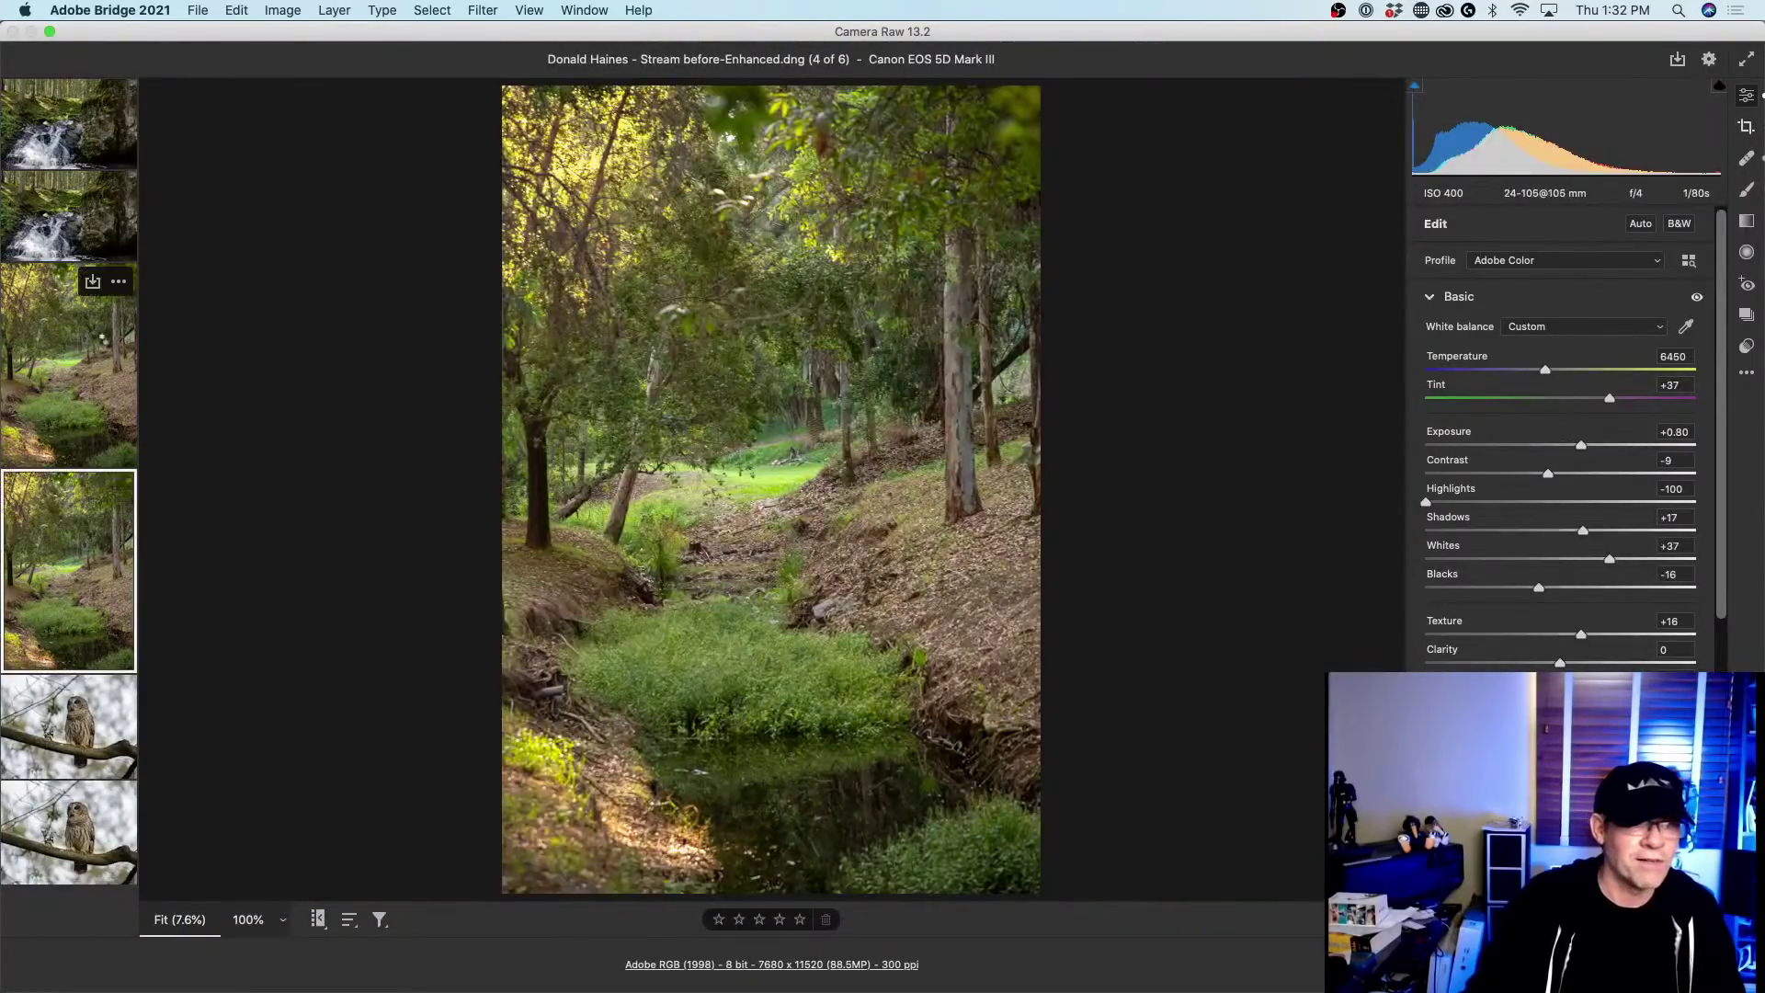
{"action": "left_click", "coordinate": [102, 340]}
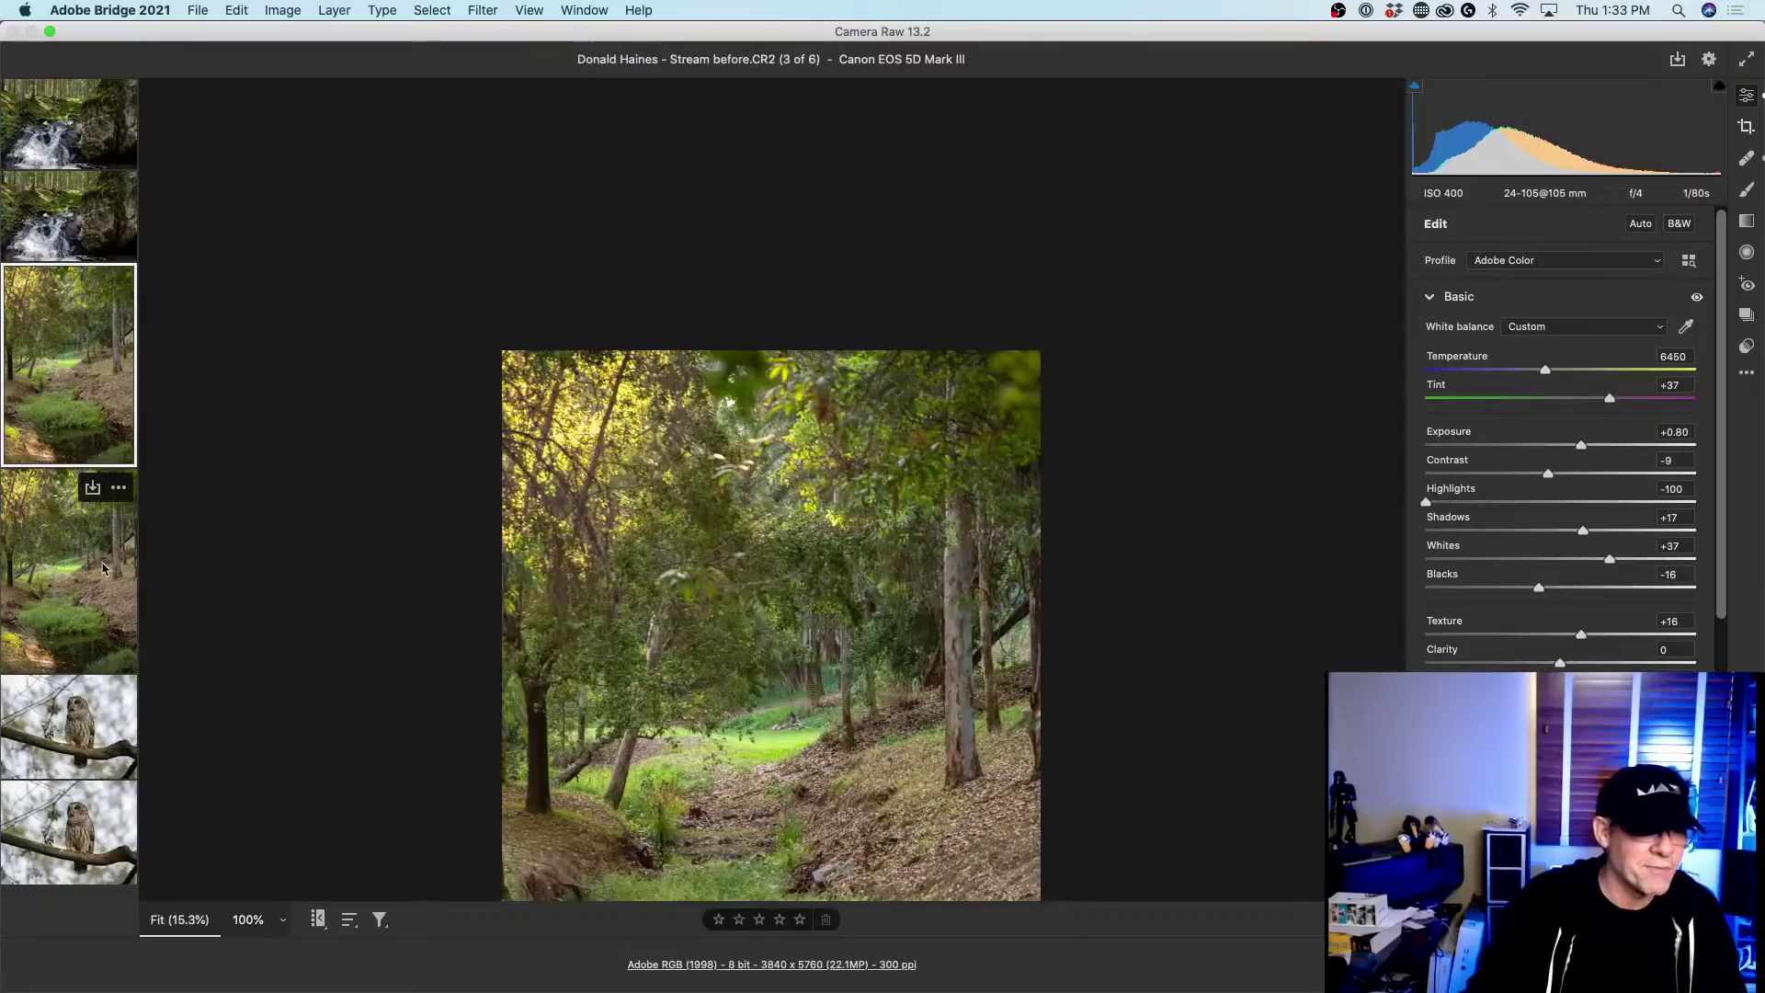
{"action": "left_click", "coordinate": [289, 919]}
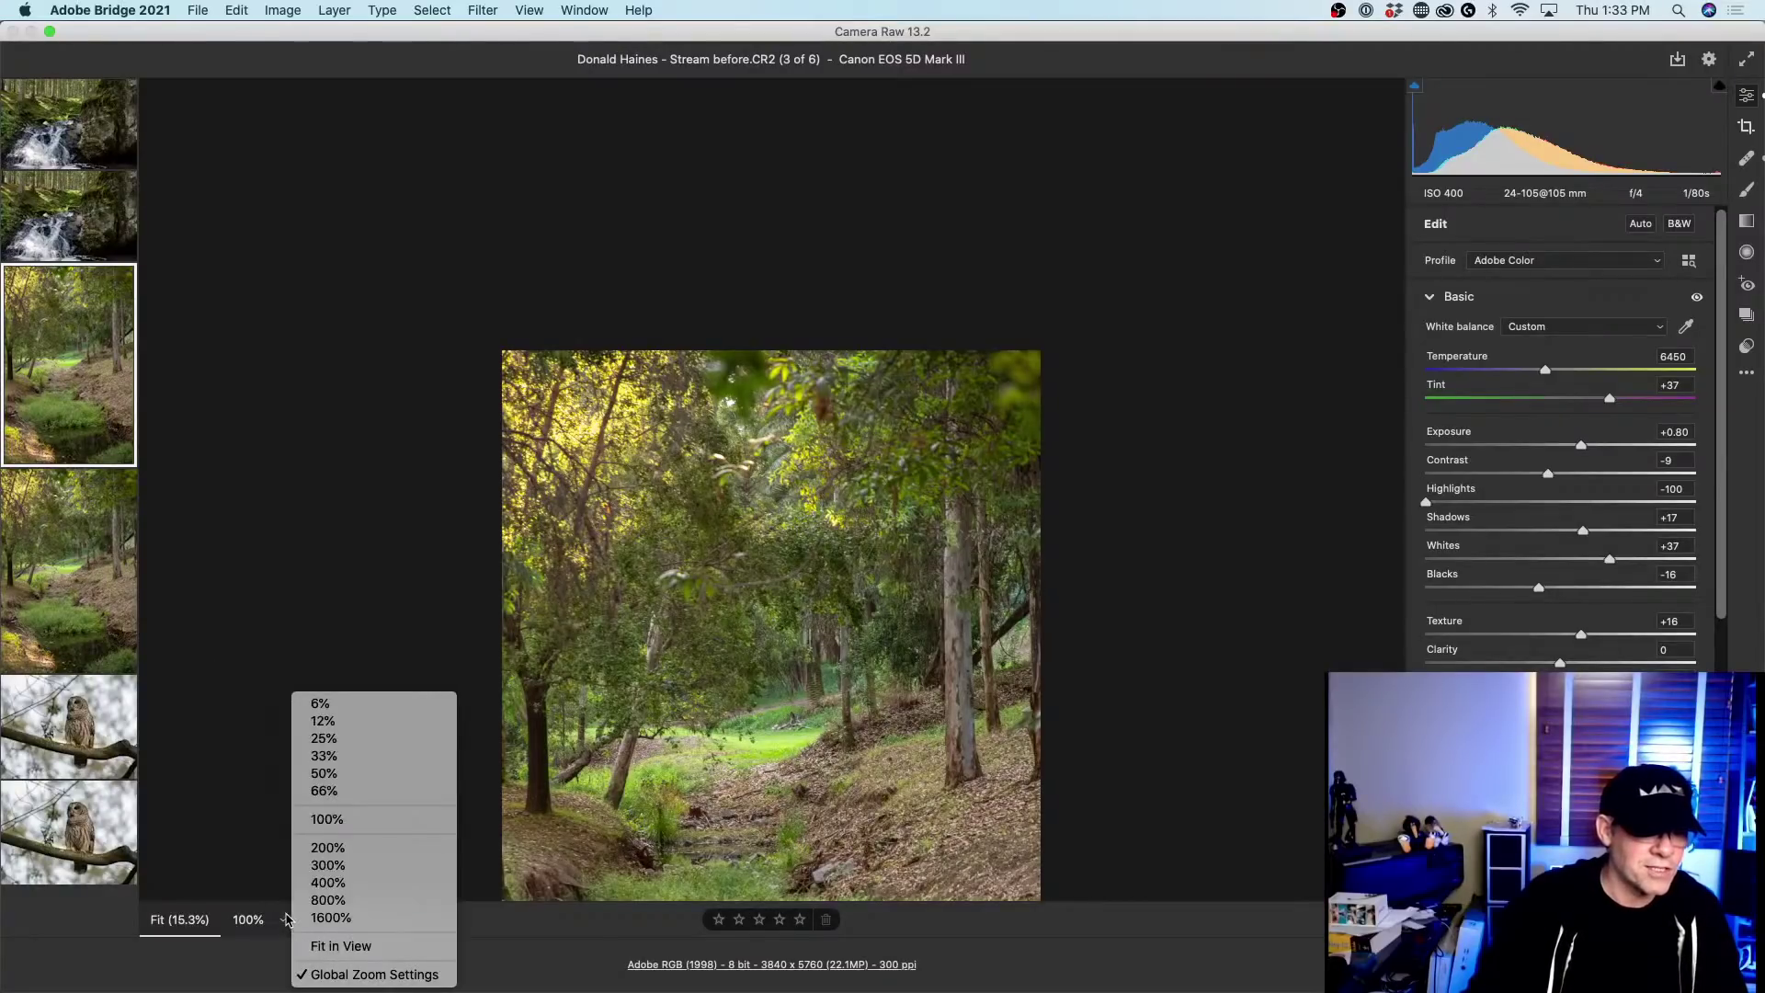
{"action": "left_click", "coordinate": [411, 812]}
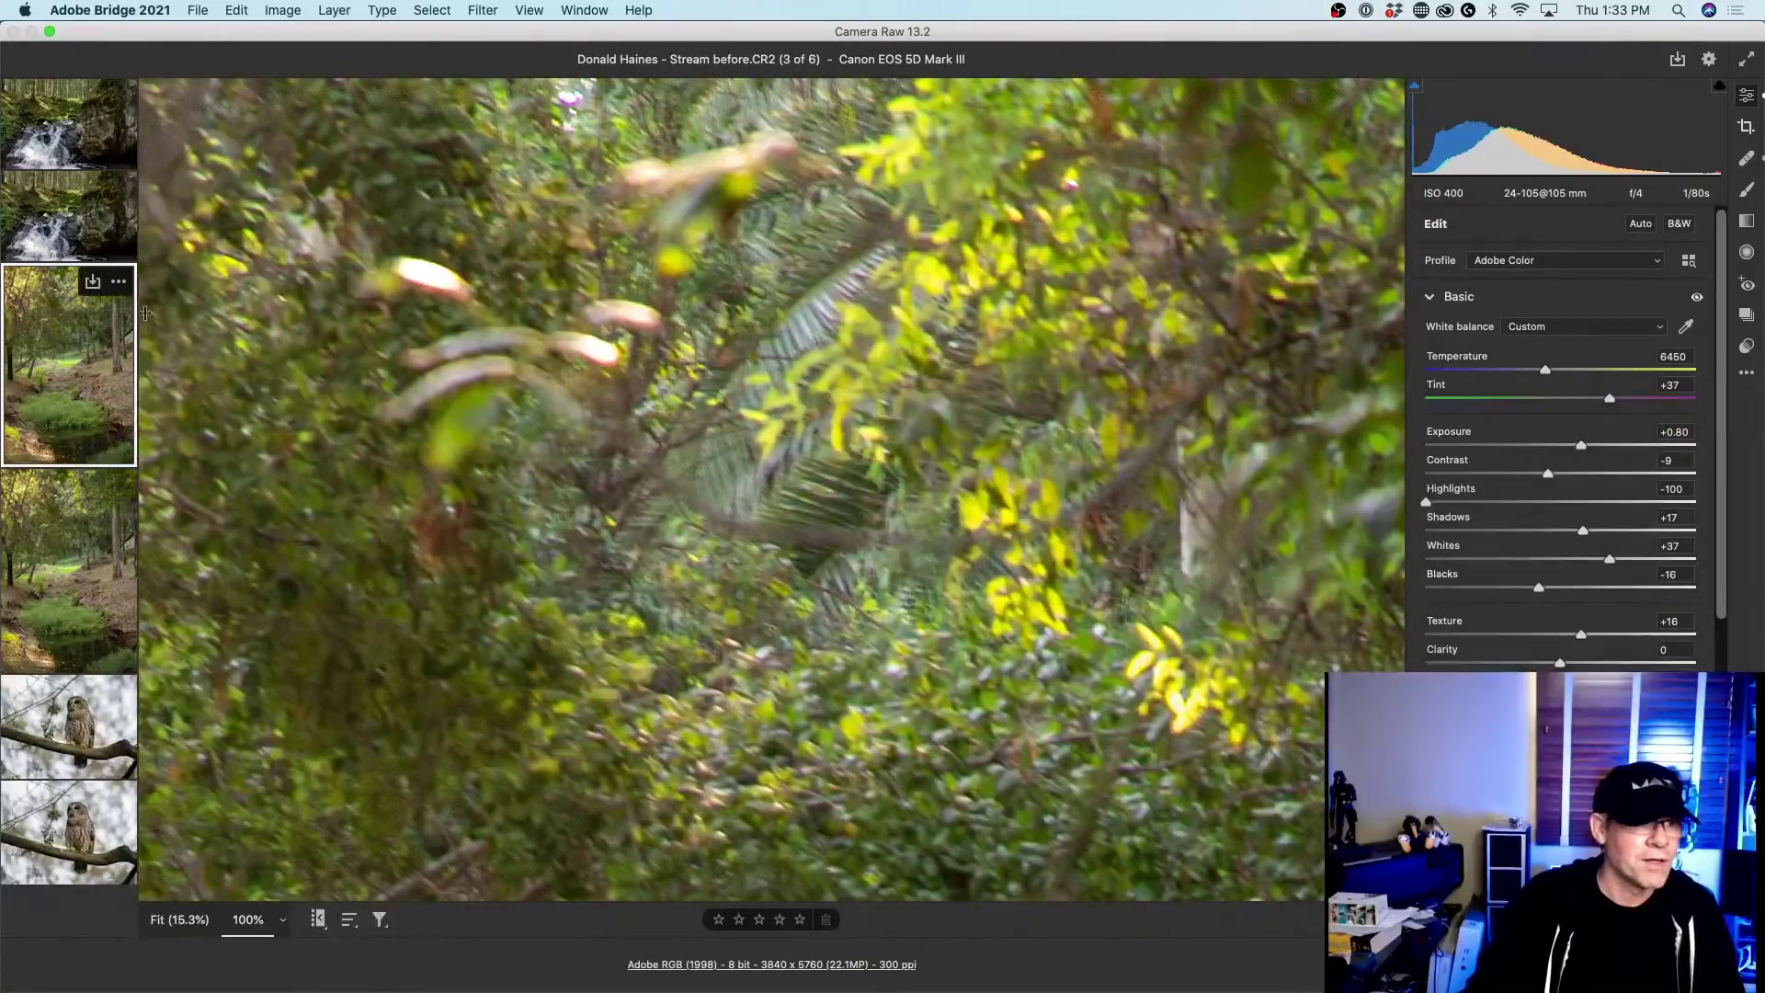
Compare the waterfall and surrounding rocks at 100% in the original and enhanced waterfall photos.
{"action": "left_click", "coordinate": [58, 129]}
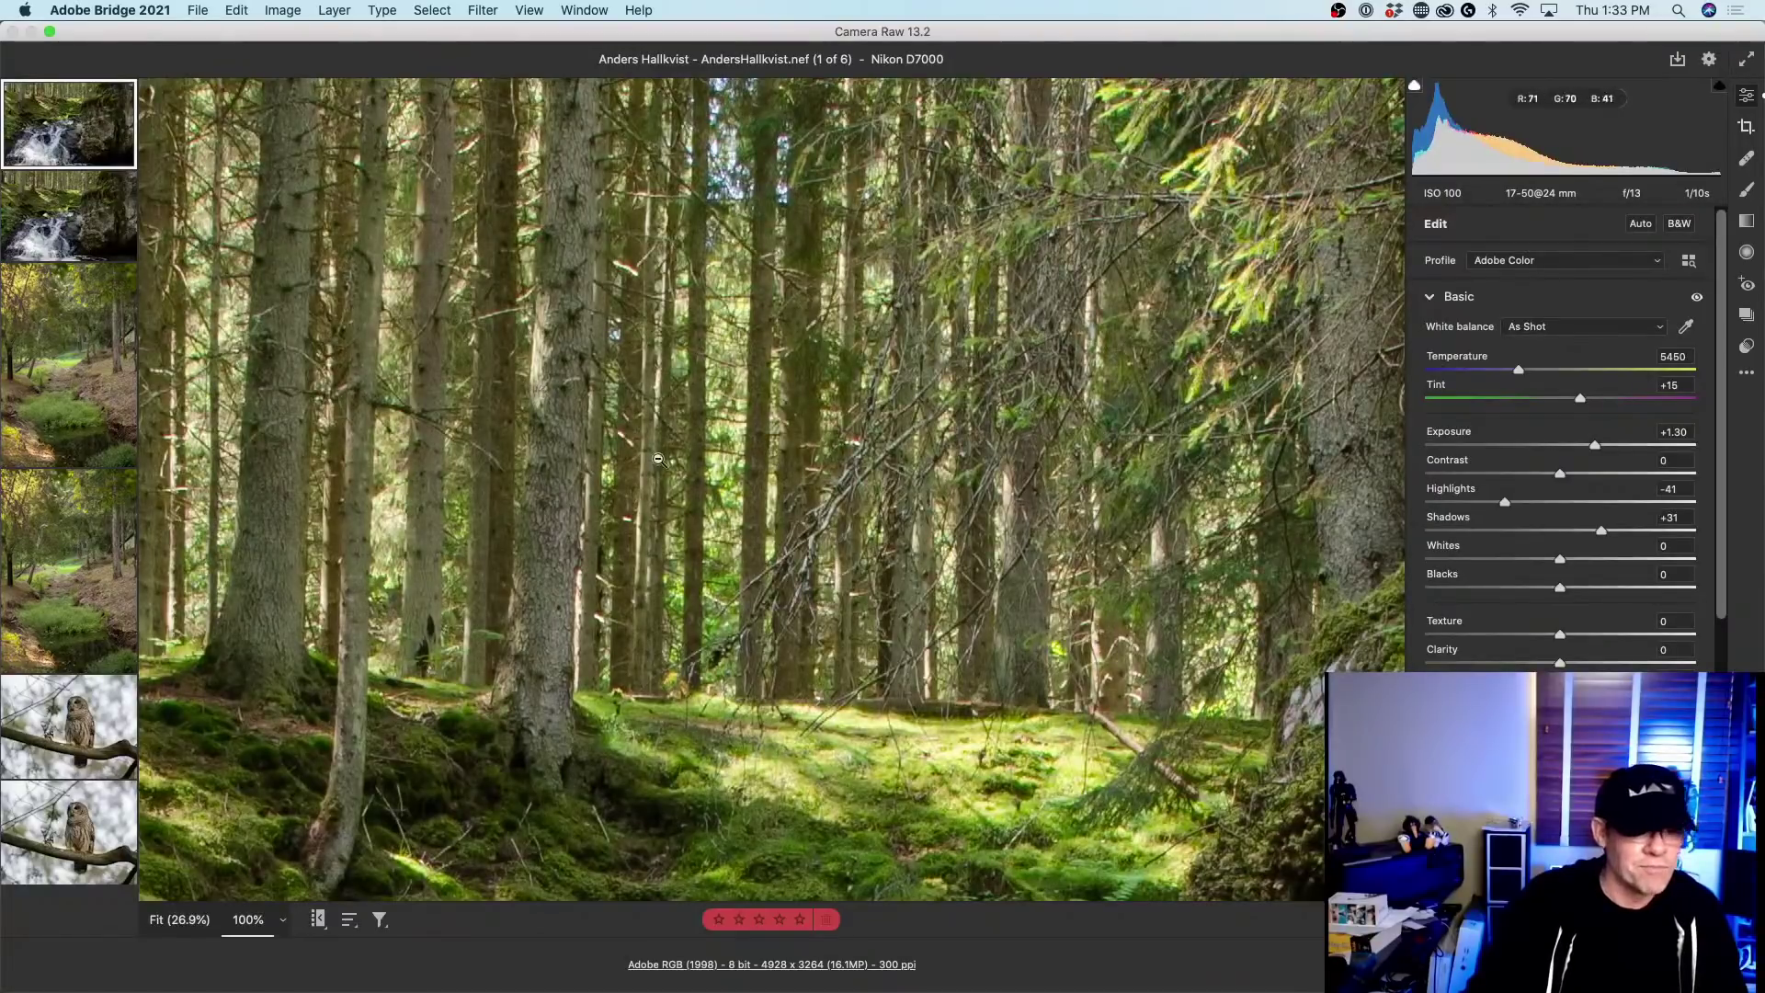
{"action": "left_click_drag", "start_coordinate": [688, 610], "coordinate": [908, 365]}
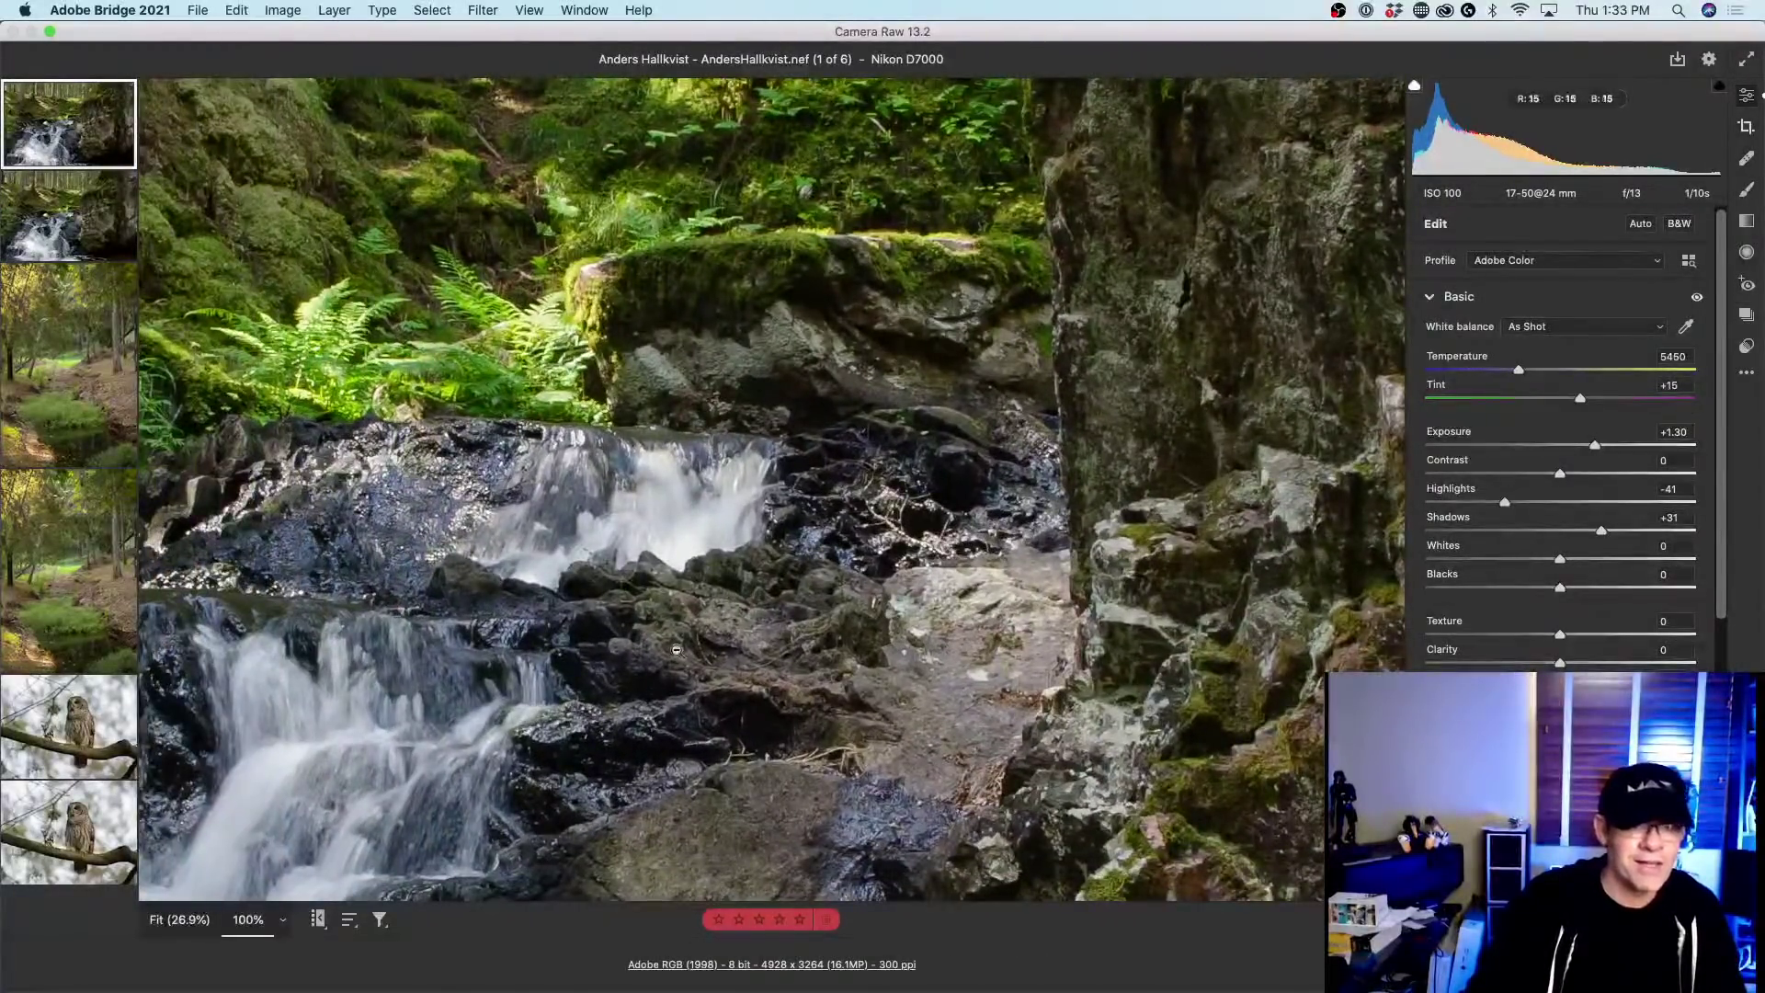
{"action": "left_click", "coordinate": [92, 216]}
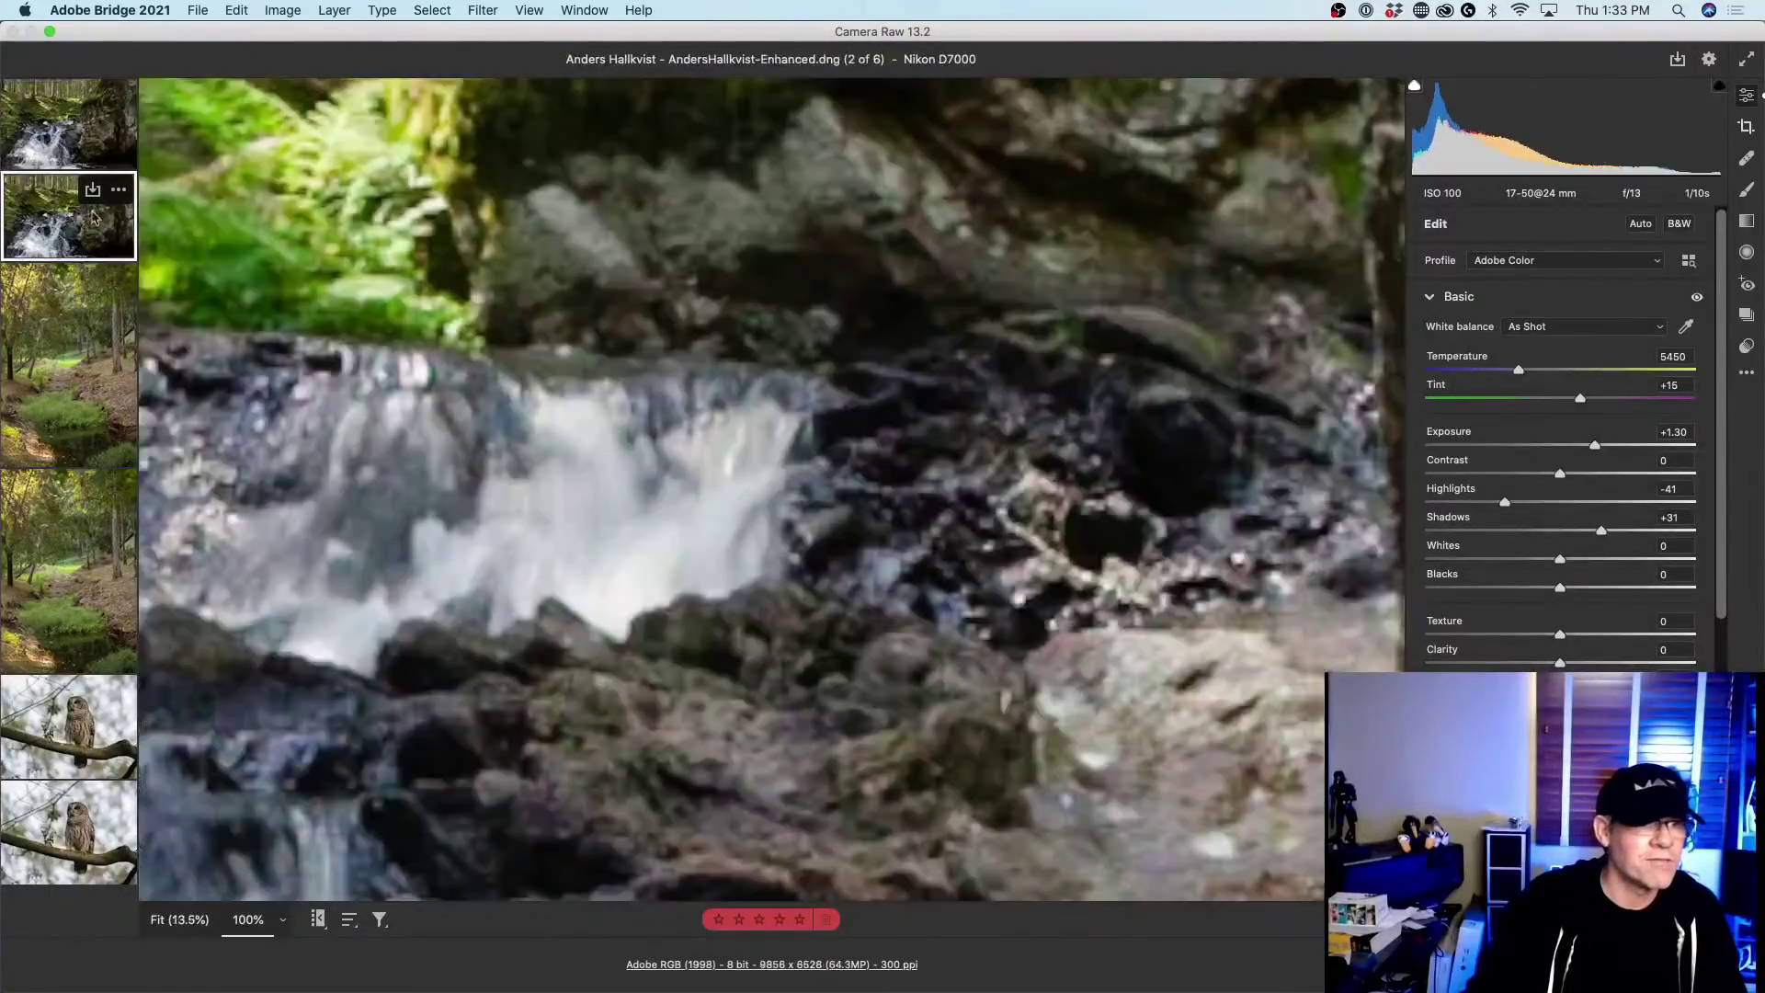
{"action": "left_click_drag", "start_coordinate": [882, 579], "coordinate": [1047, 357]}
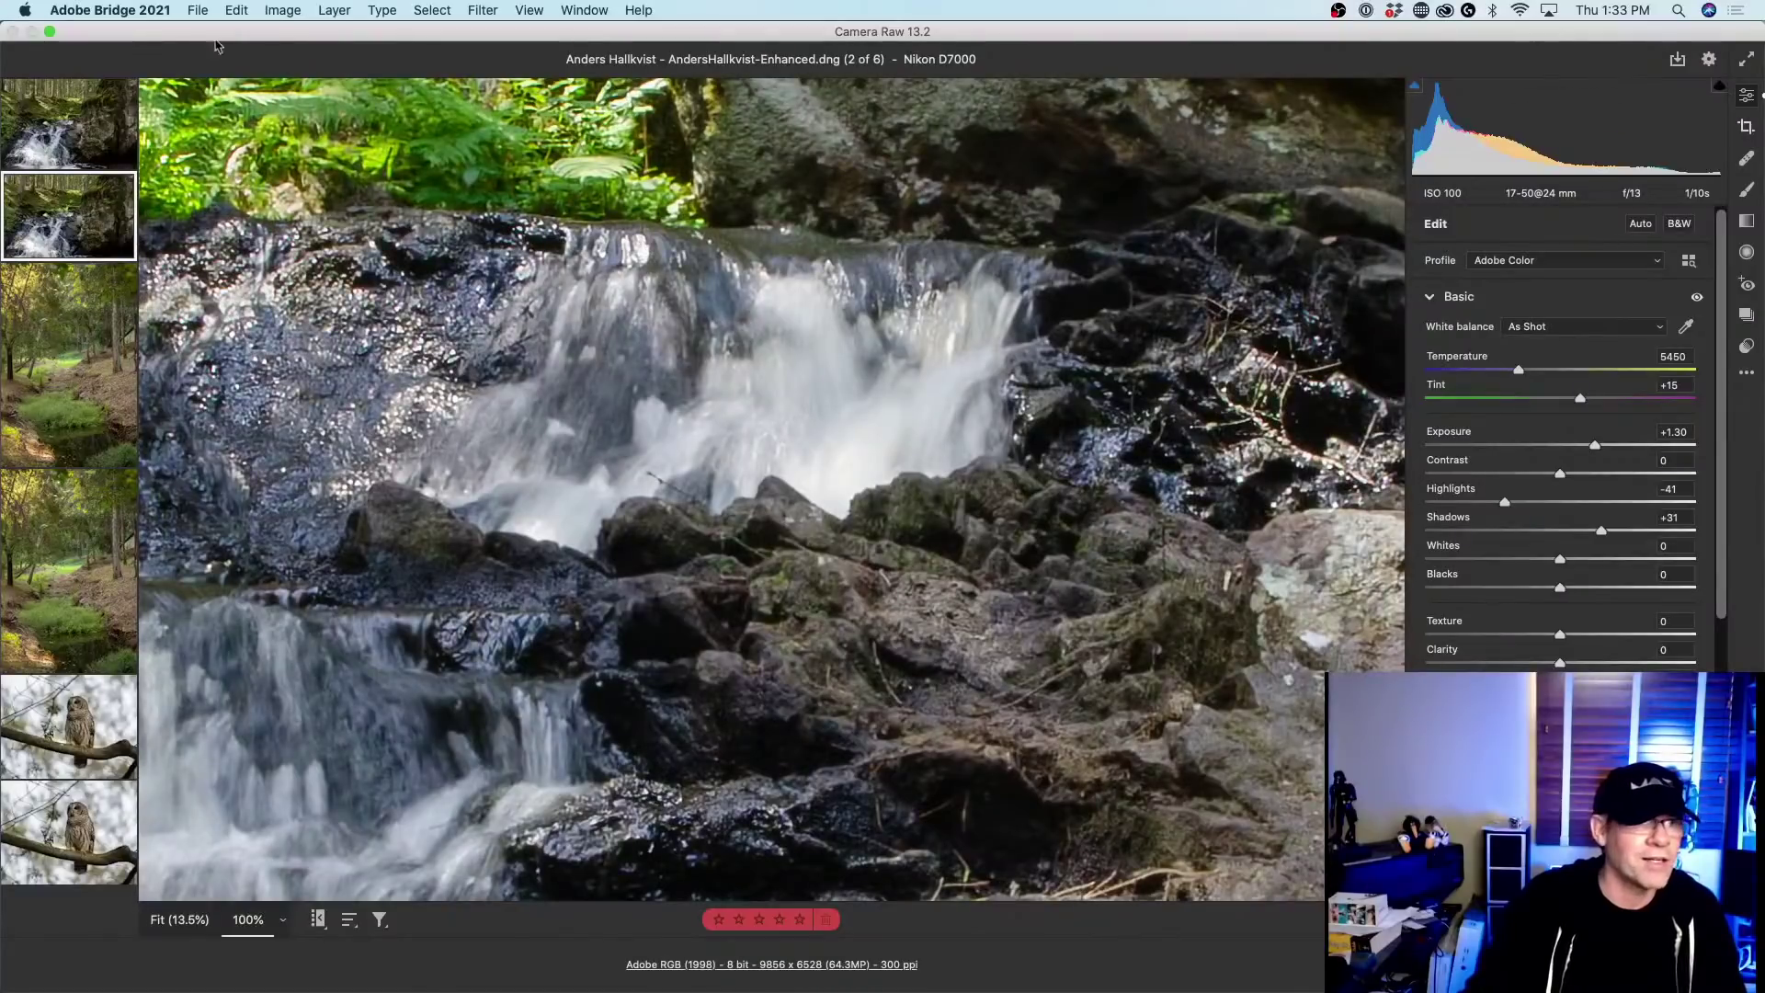
Compare the upper cascade at 100% in the original and enhanced waterfall photos, and examine the enhanced one's lower falls.
{"action": "left_click", "coordinate": [69, 122]}
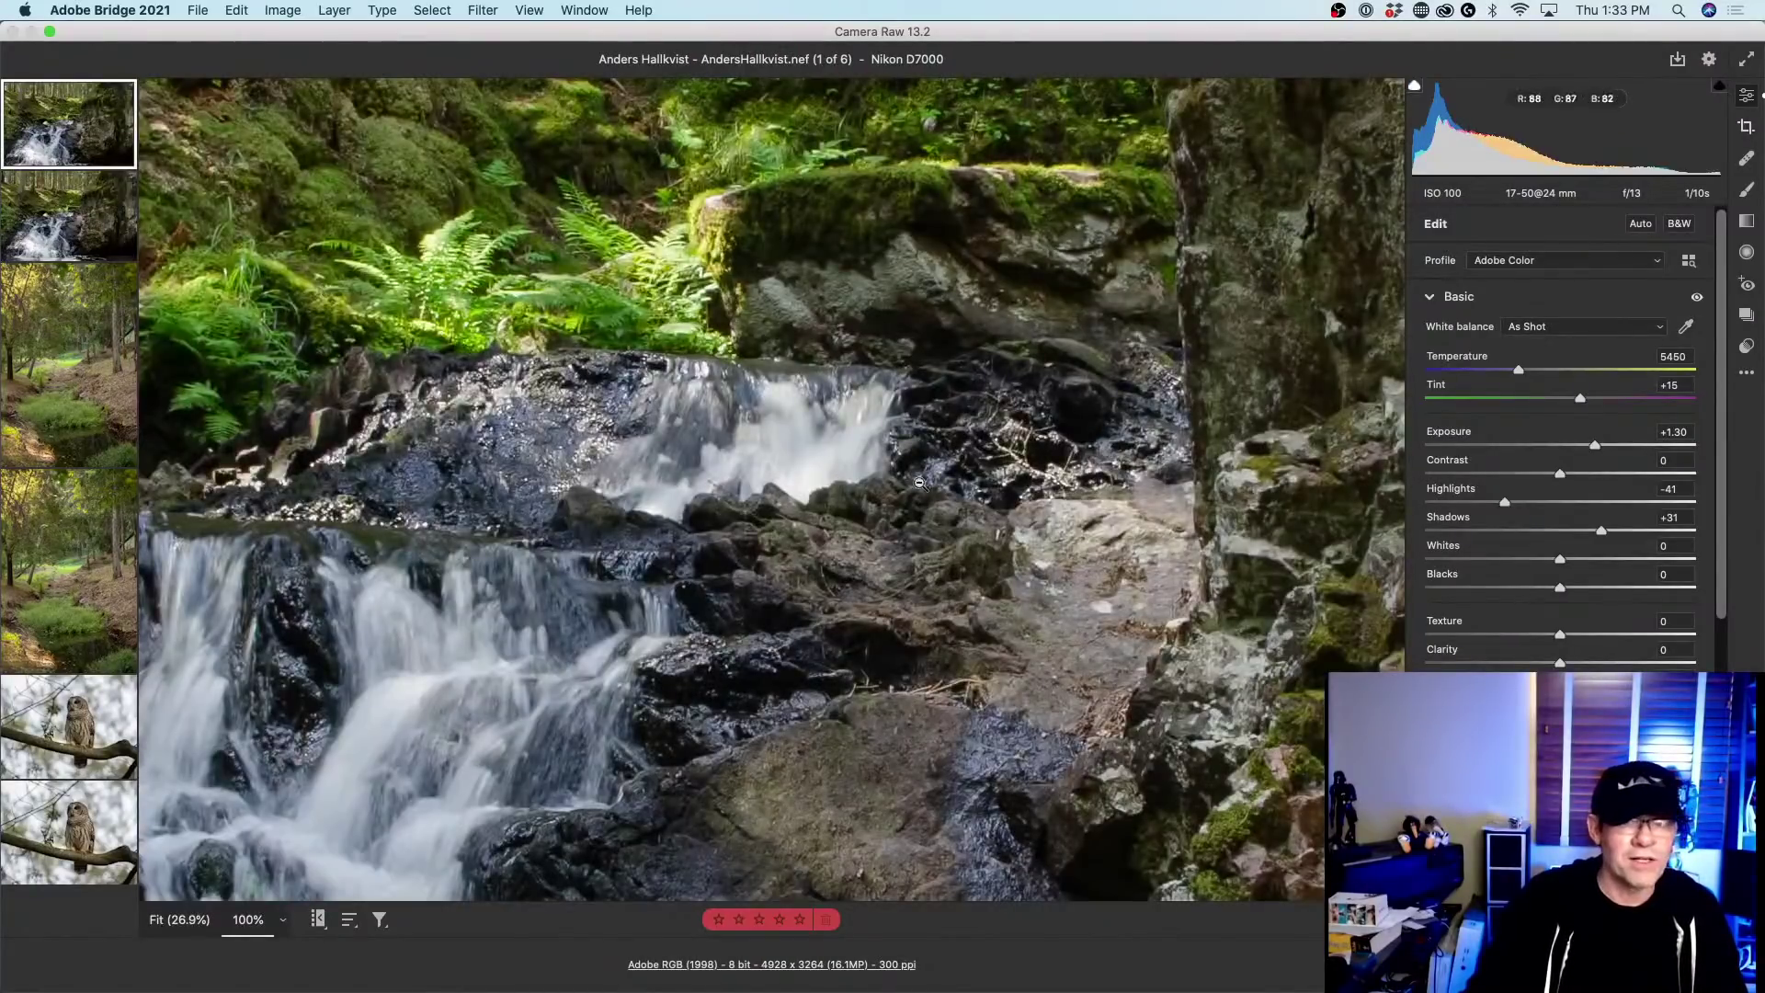
{"action": "left_click", "coordinate": [71, 232]}
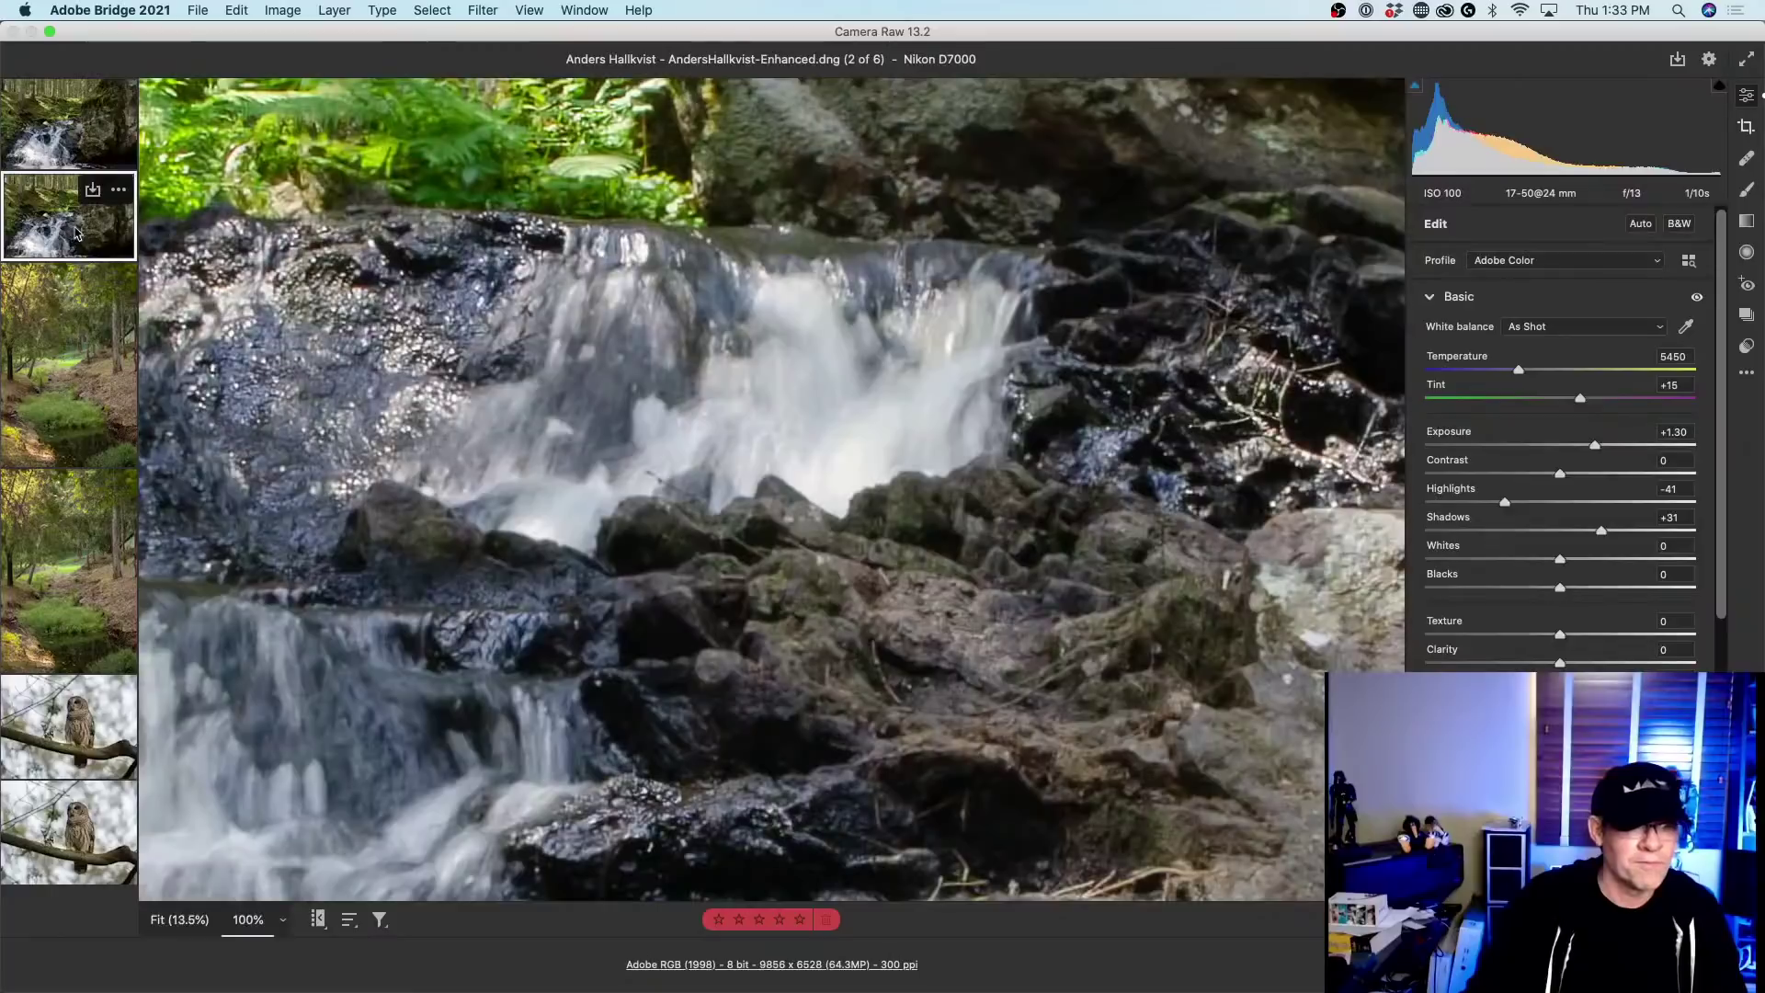
{"action": "left_click_drag", "start_coordinate": [707, 460], "coordinate": [956, 313]}
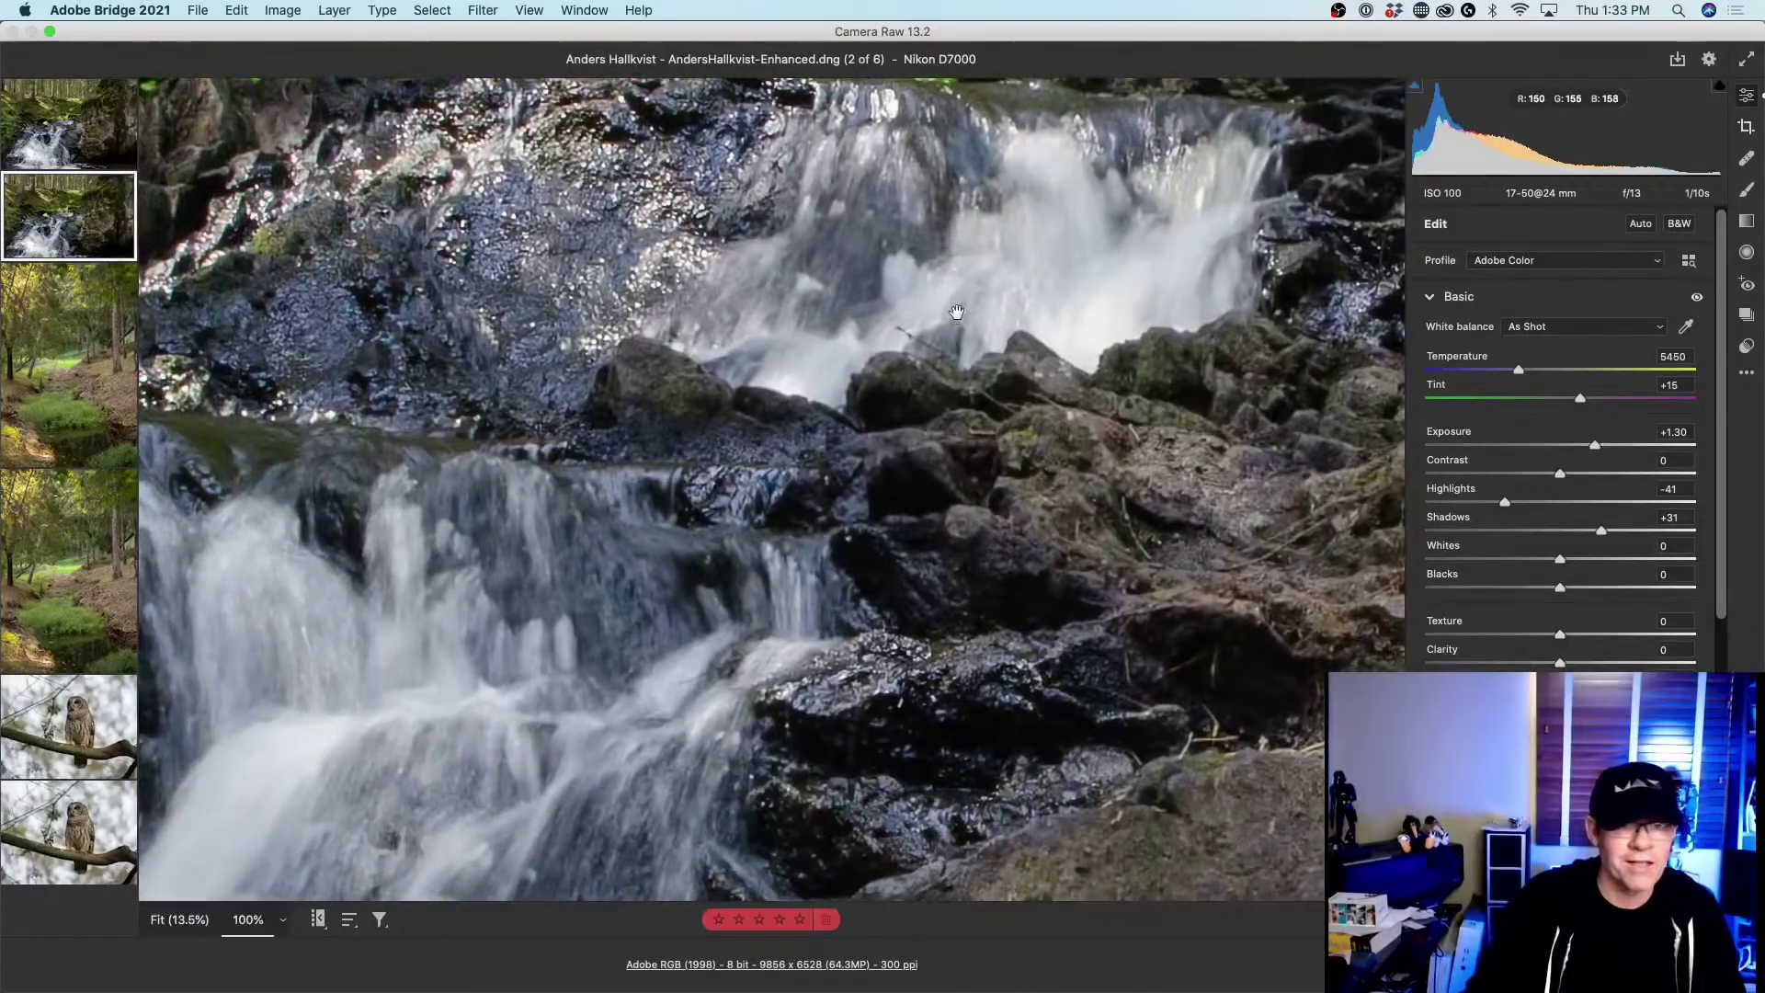
{"action": "left_click_drag", "start_coordinate": [774, 330], "coordinate": [803, 509]}
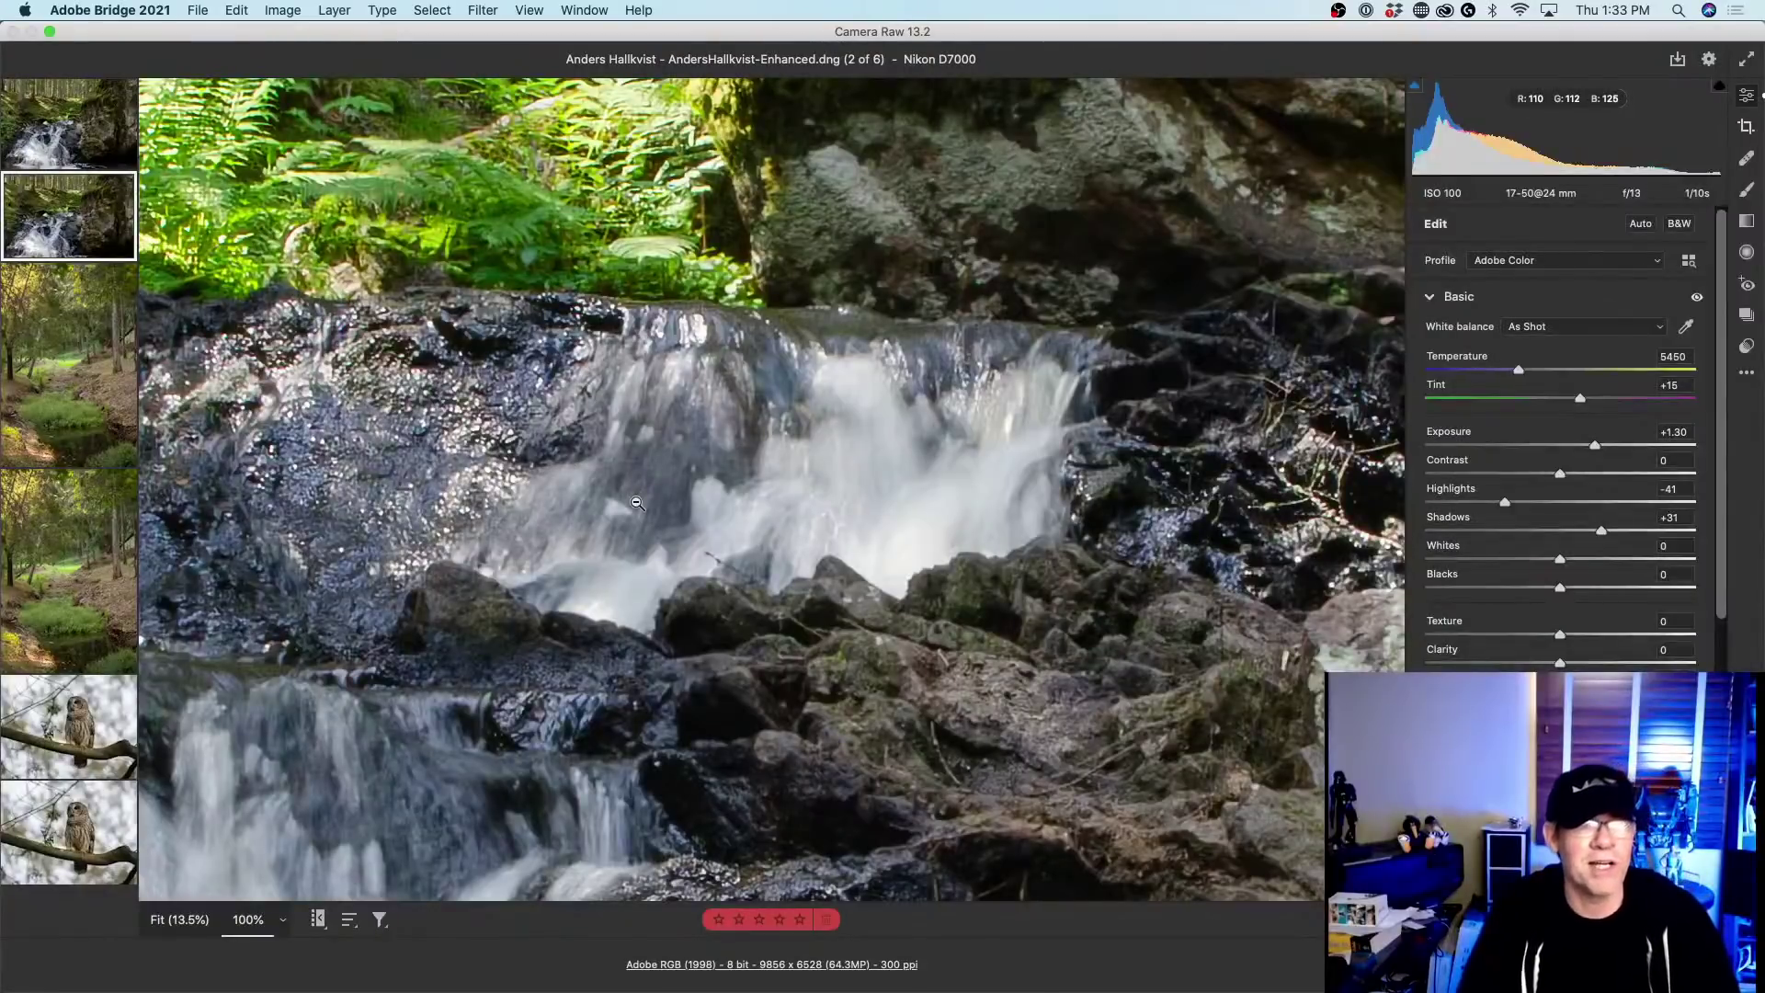
{"action": "scroll", "coordinate": [639, 501], "scroll_direction": "down", "scroll_amount": 5}
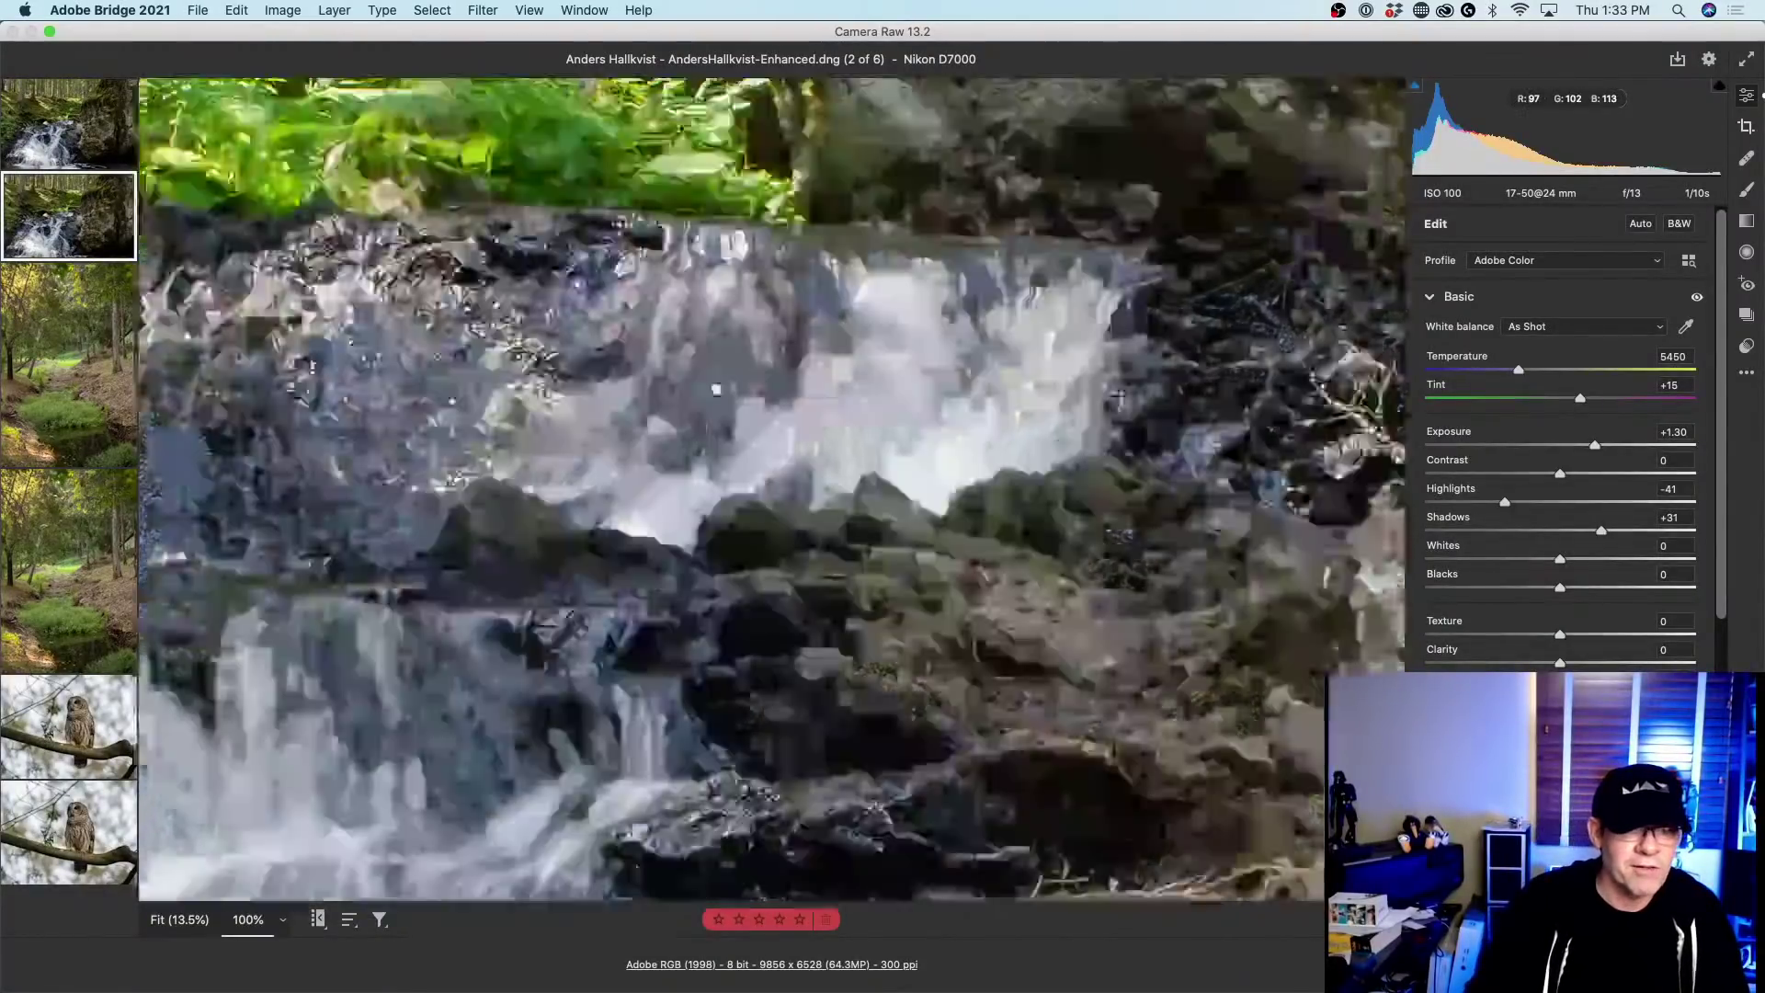
{"action": "left_click_drag", "start_coordinate": [917, 632], "coordinate": [1092, 560]}
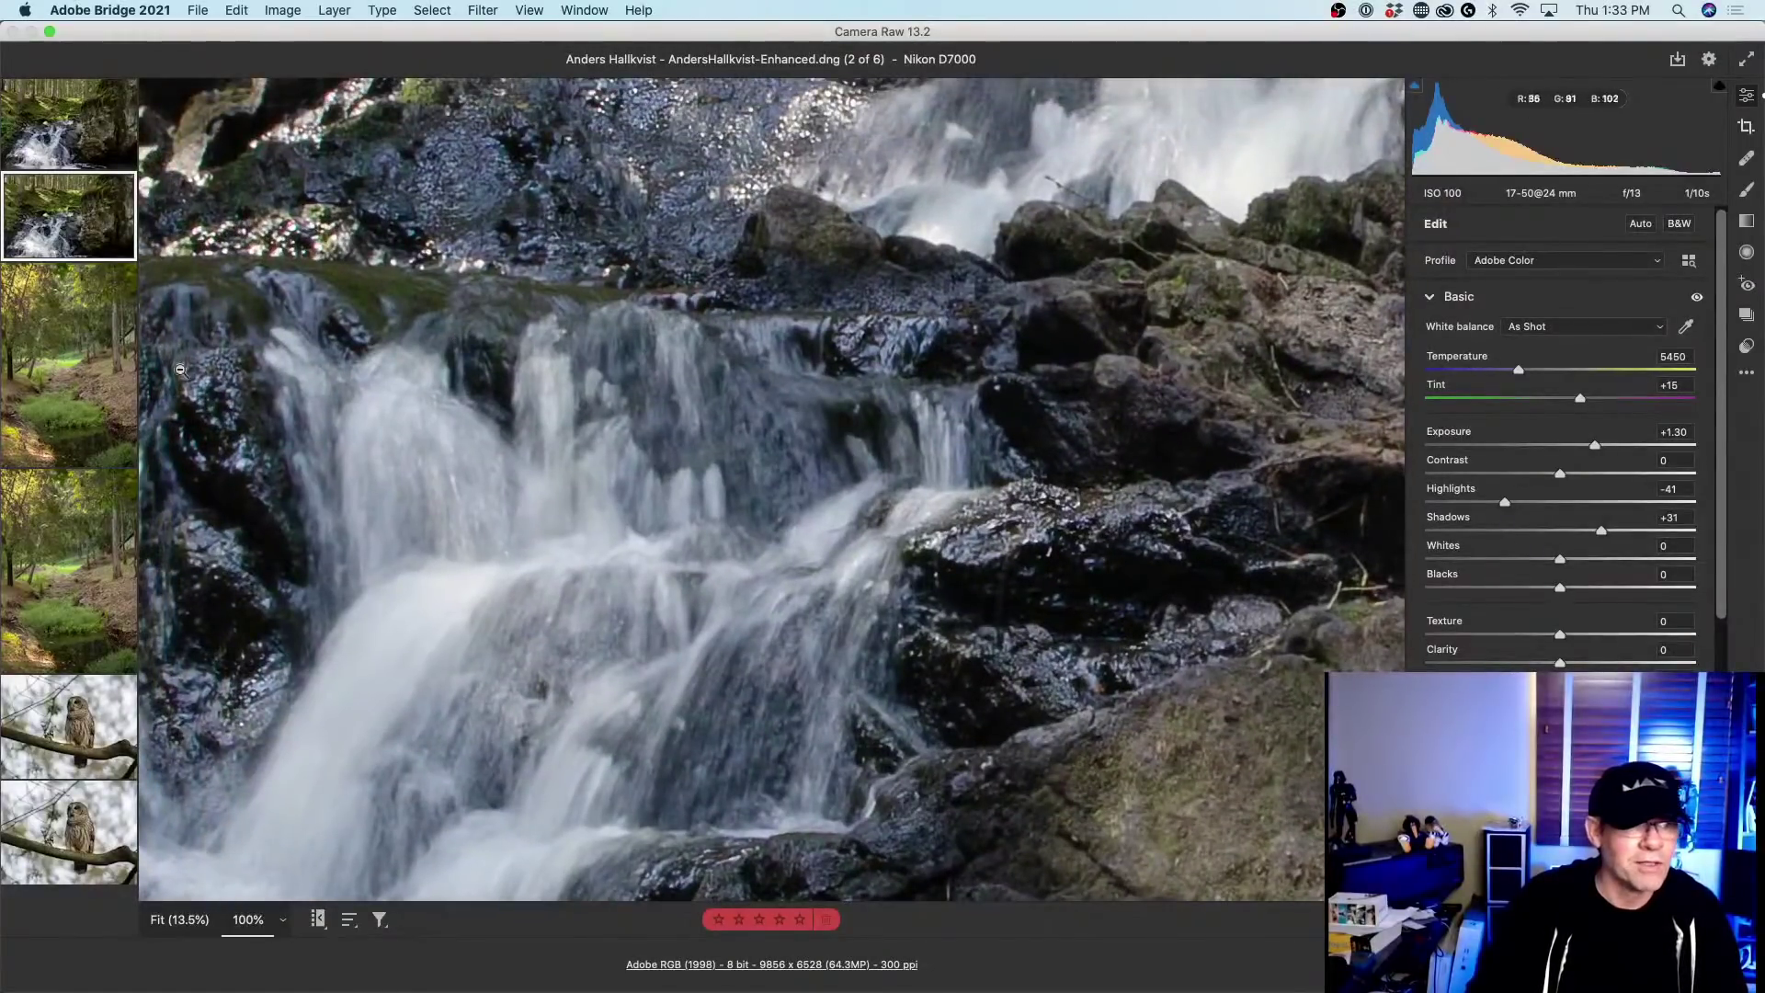
Compare the lower falls and wet rocks at 100% in the original and enhanced photos, and fit the enhanced one in view.
{"action": "left_click", "coordinate": [88, 354]}
{"action": "left_click", "coordinate": [71, 135]}
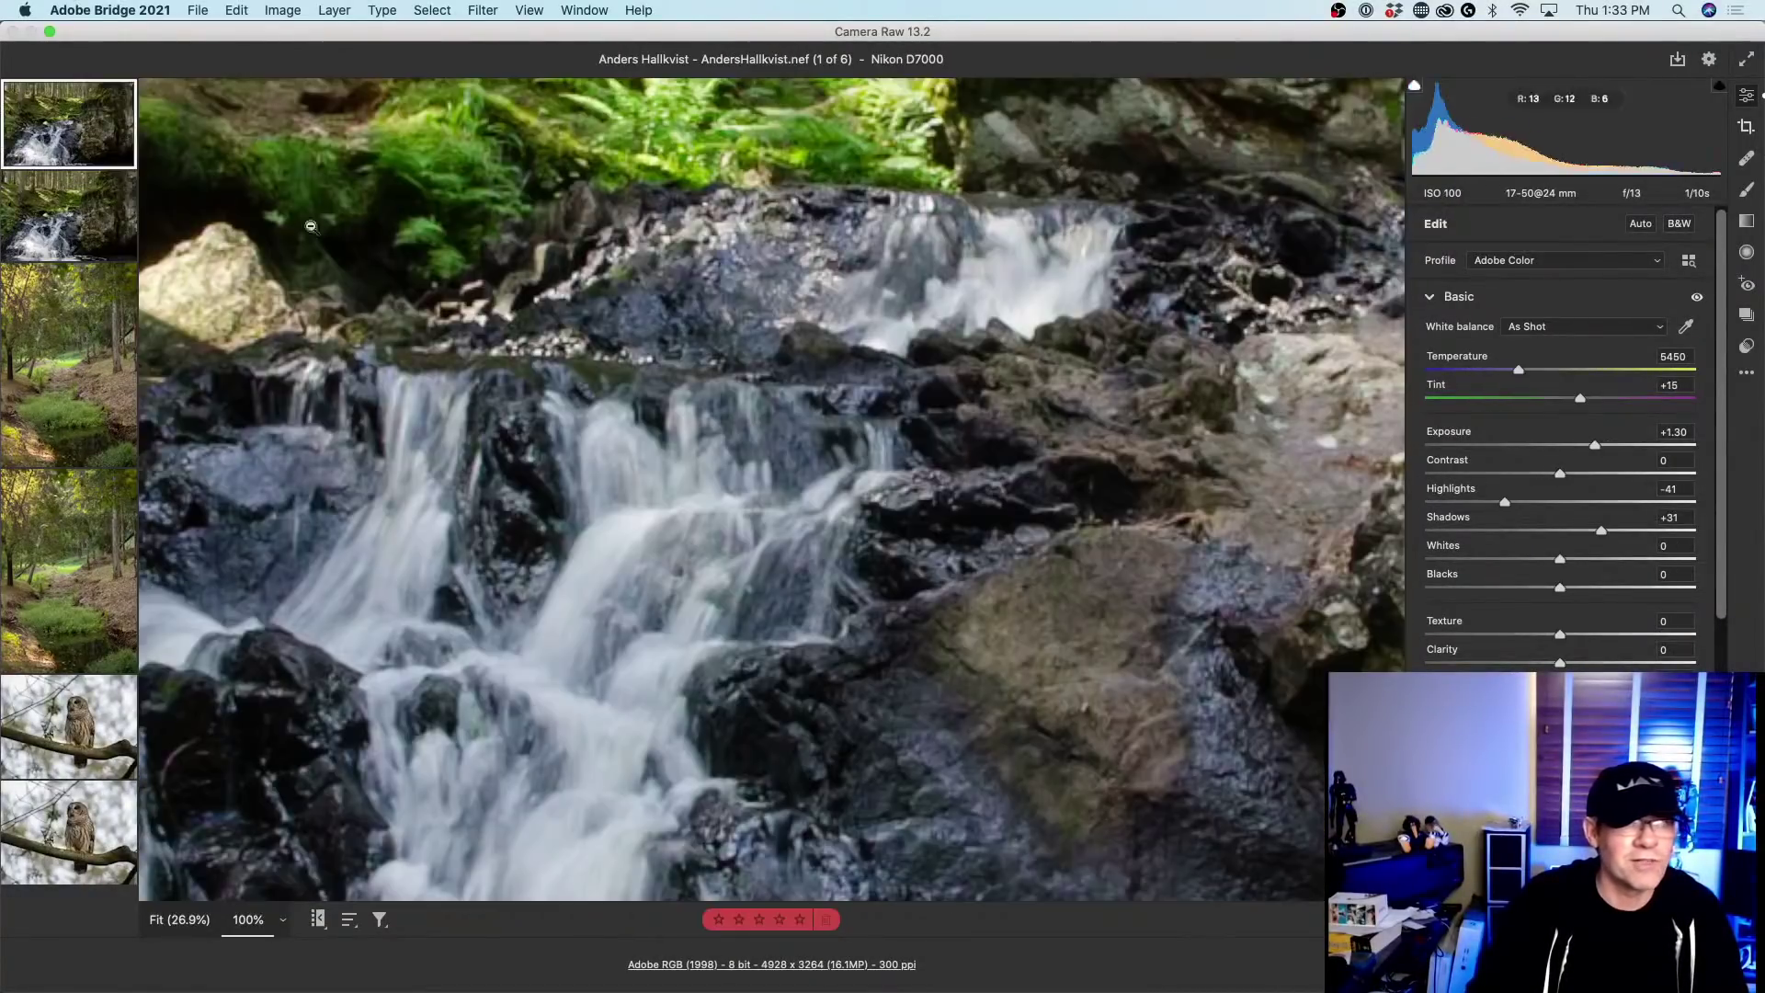
{"action": "left_click", "coordinate": [554, 351]}
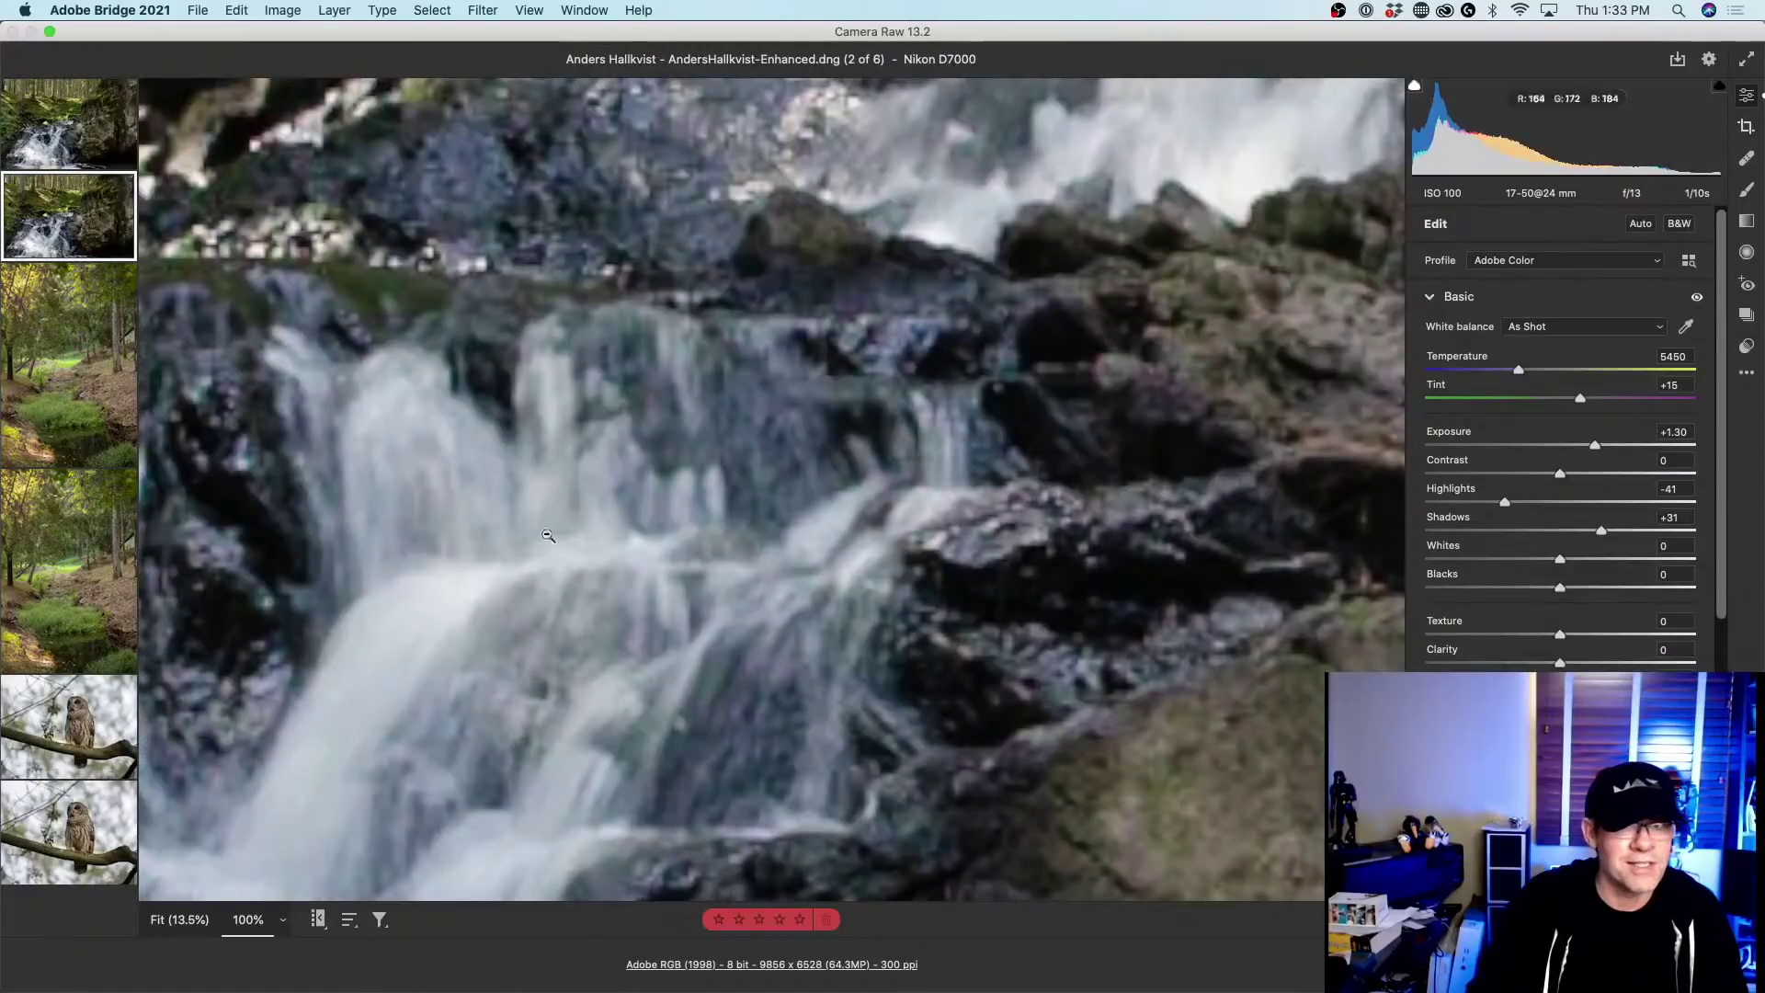
{"action": "left_click", "coordinate": [554, 350]}
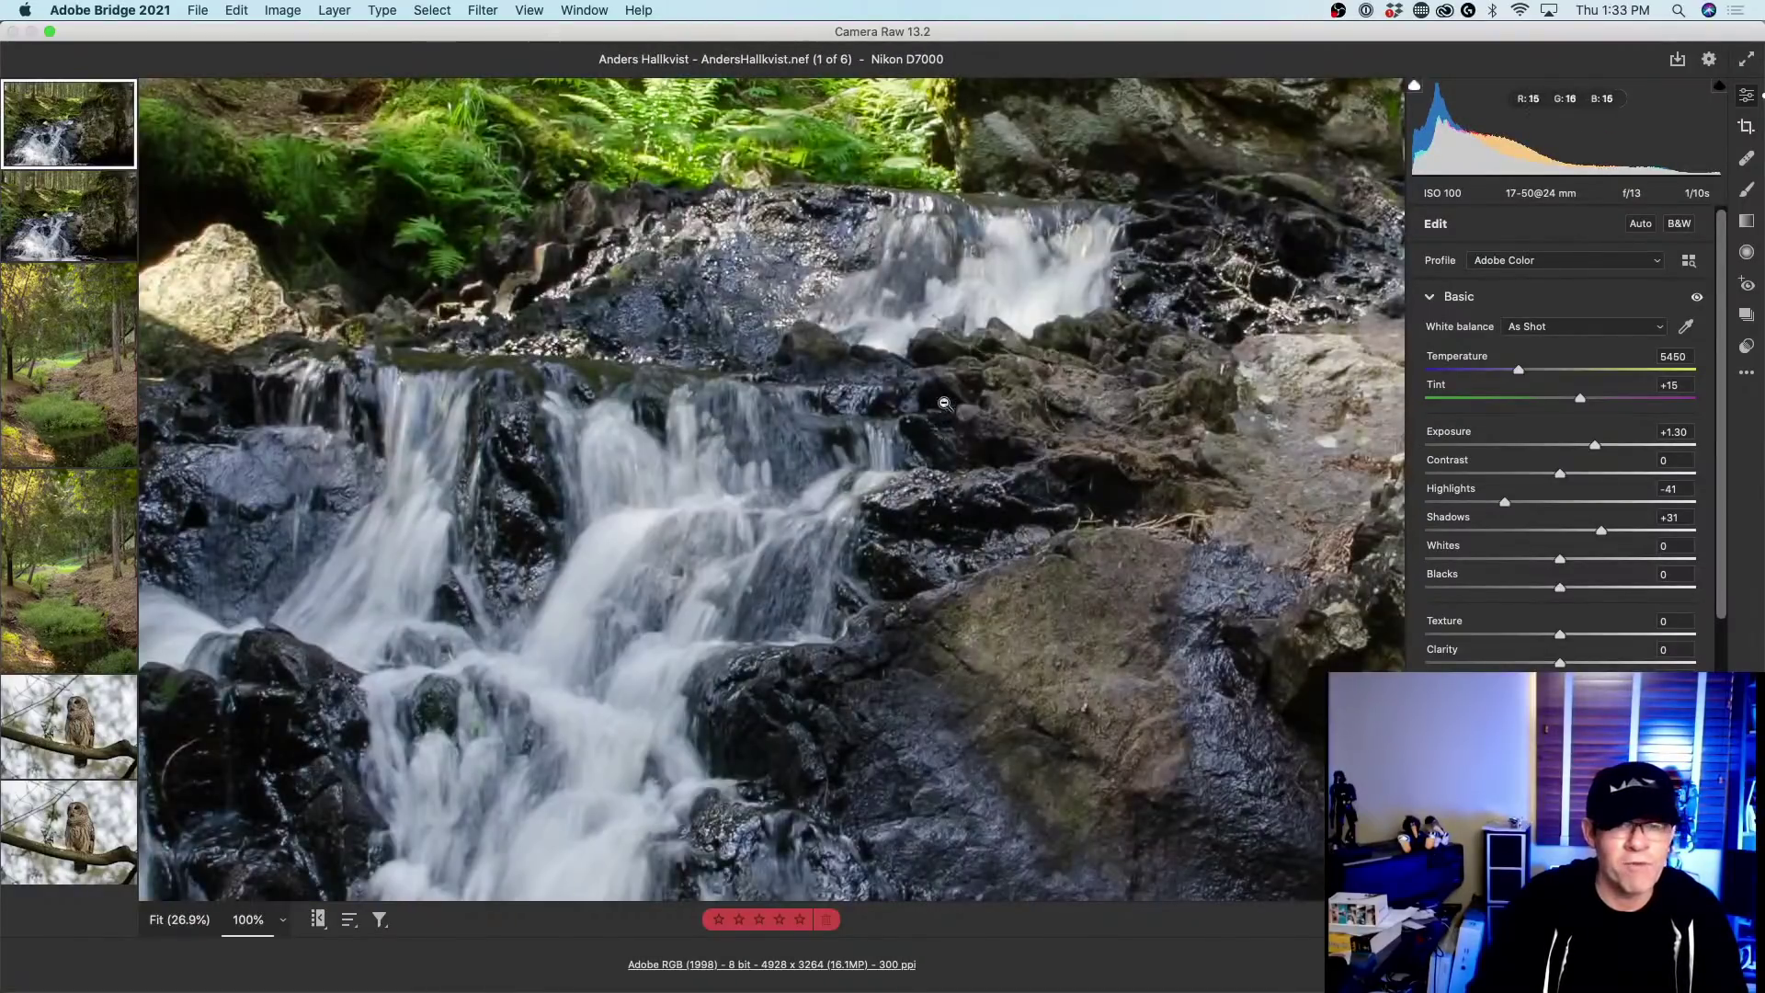
{"action": "left_click", "coordinate": [57, 218]}
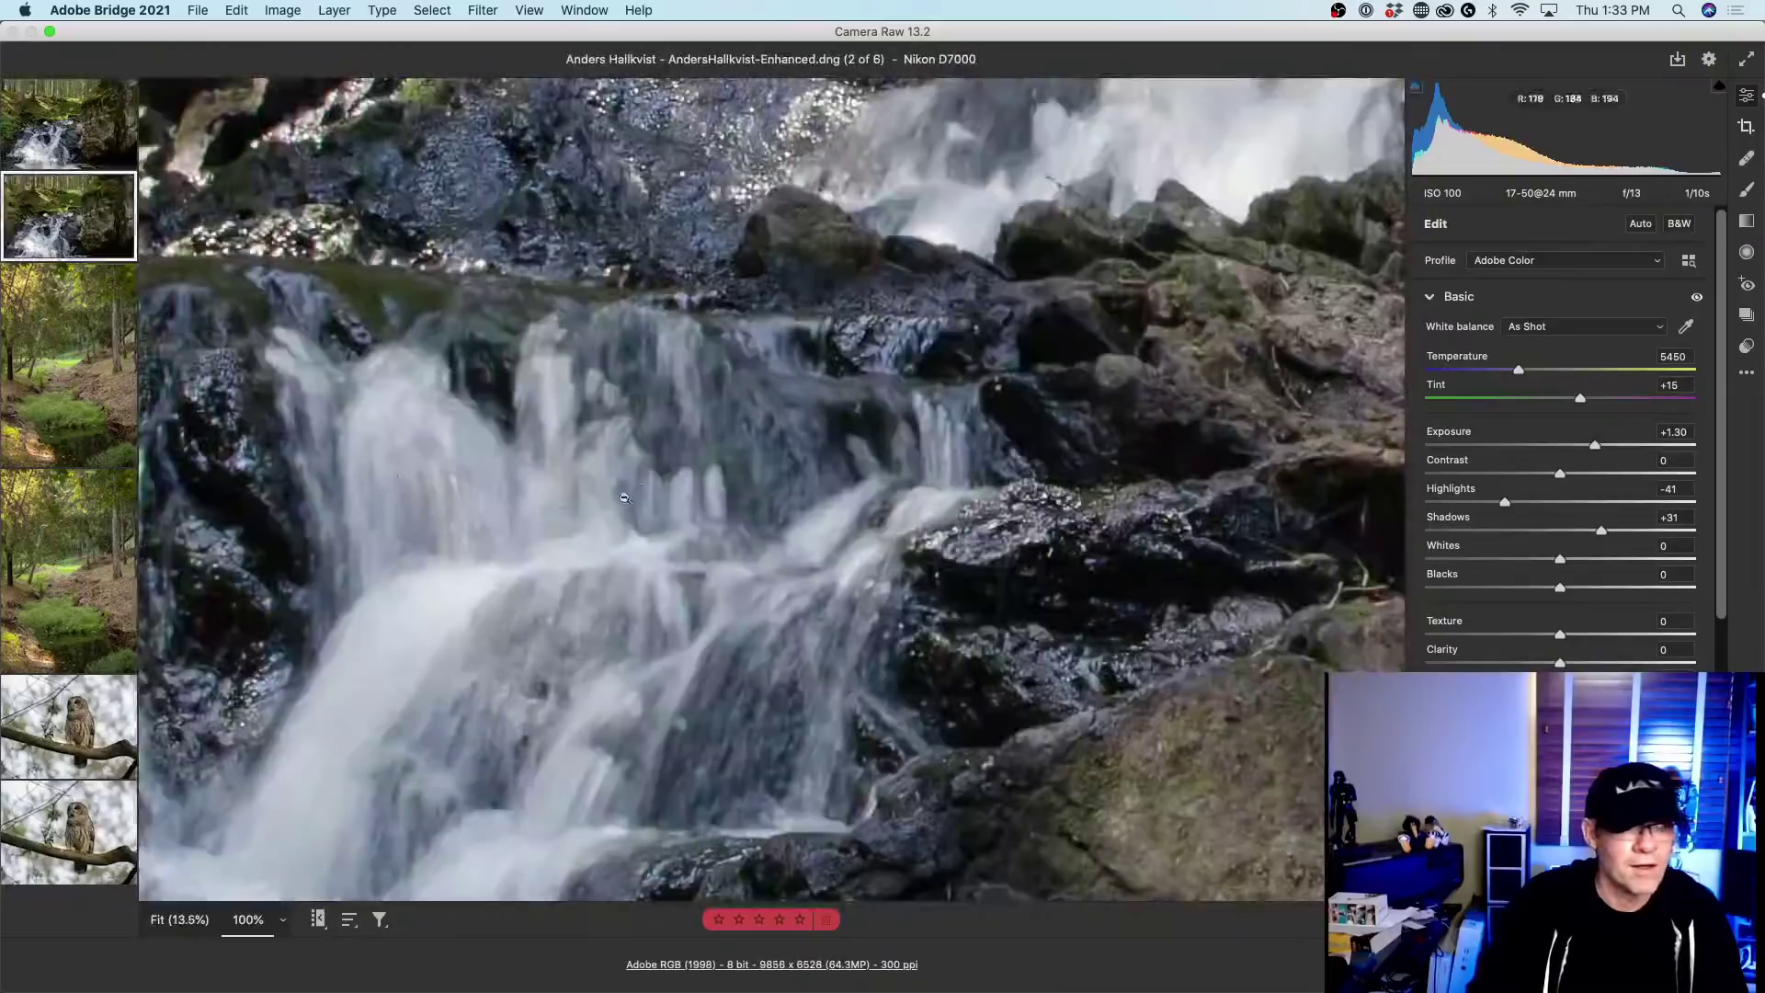
{"action": "left_click_drag", "start_coordinate": [756, 210], "coordinate": [756, 501]}
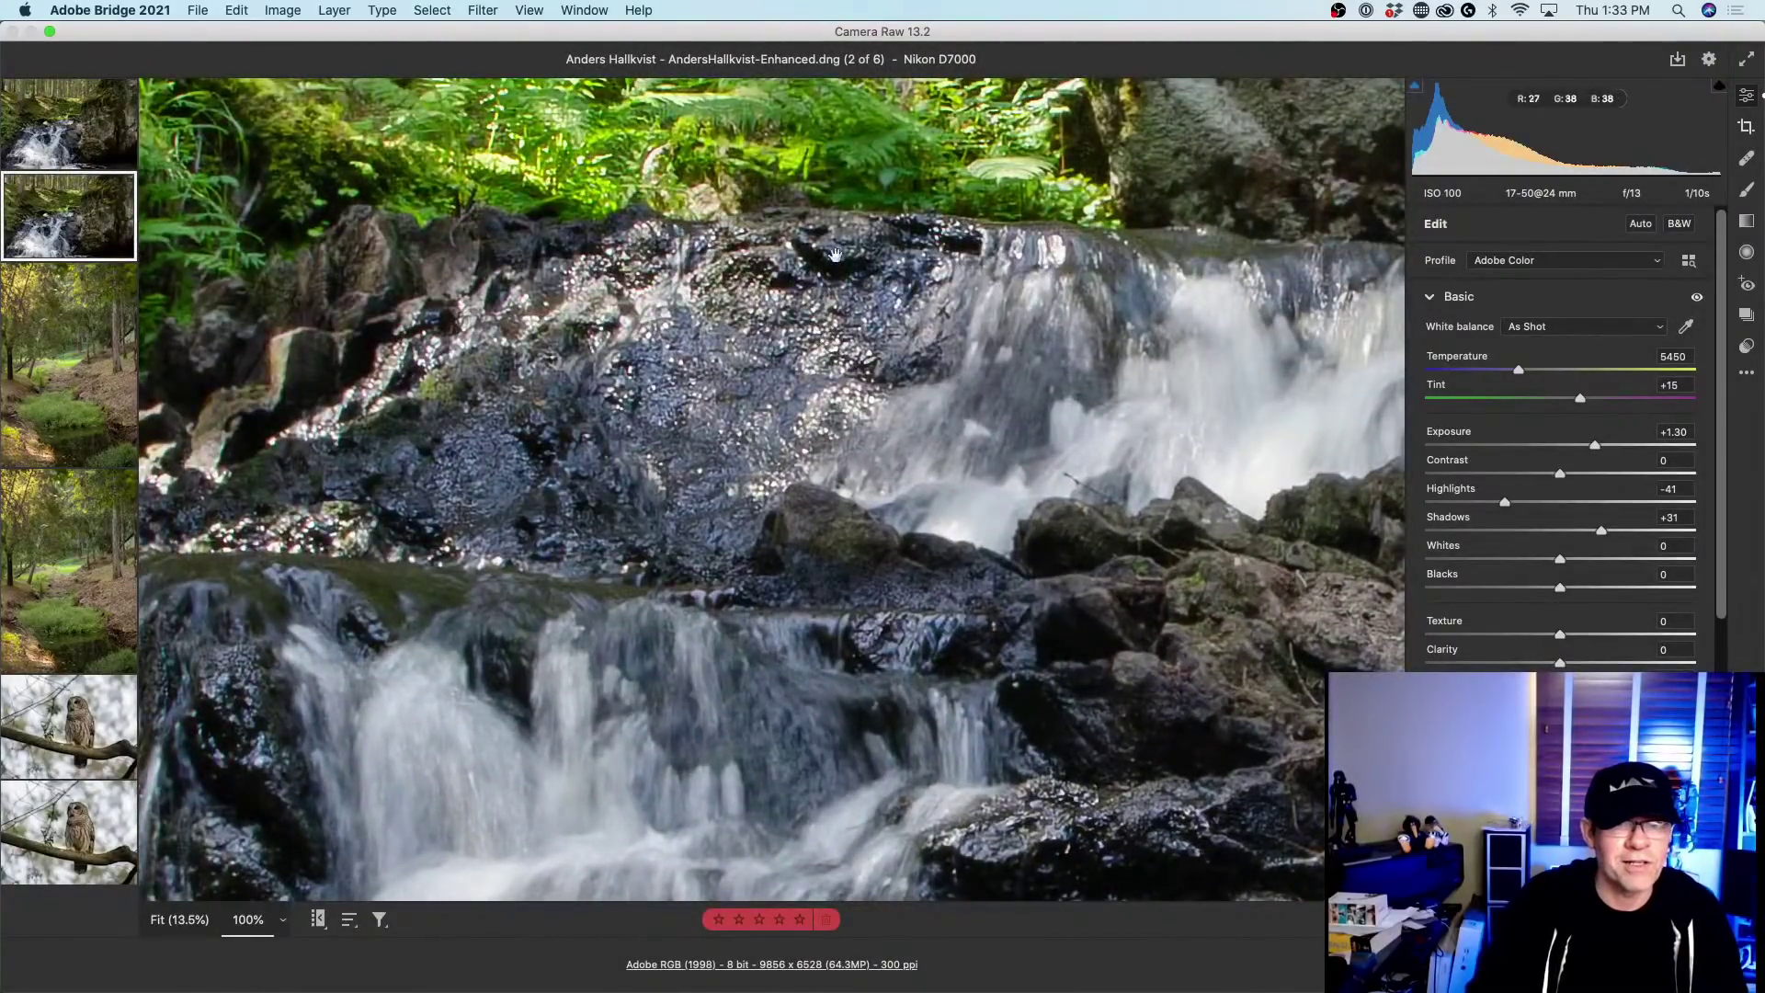
{"action": "left_click", "coordinate": [860, 373]}
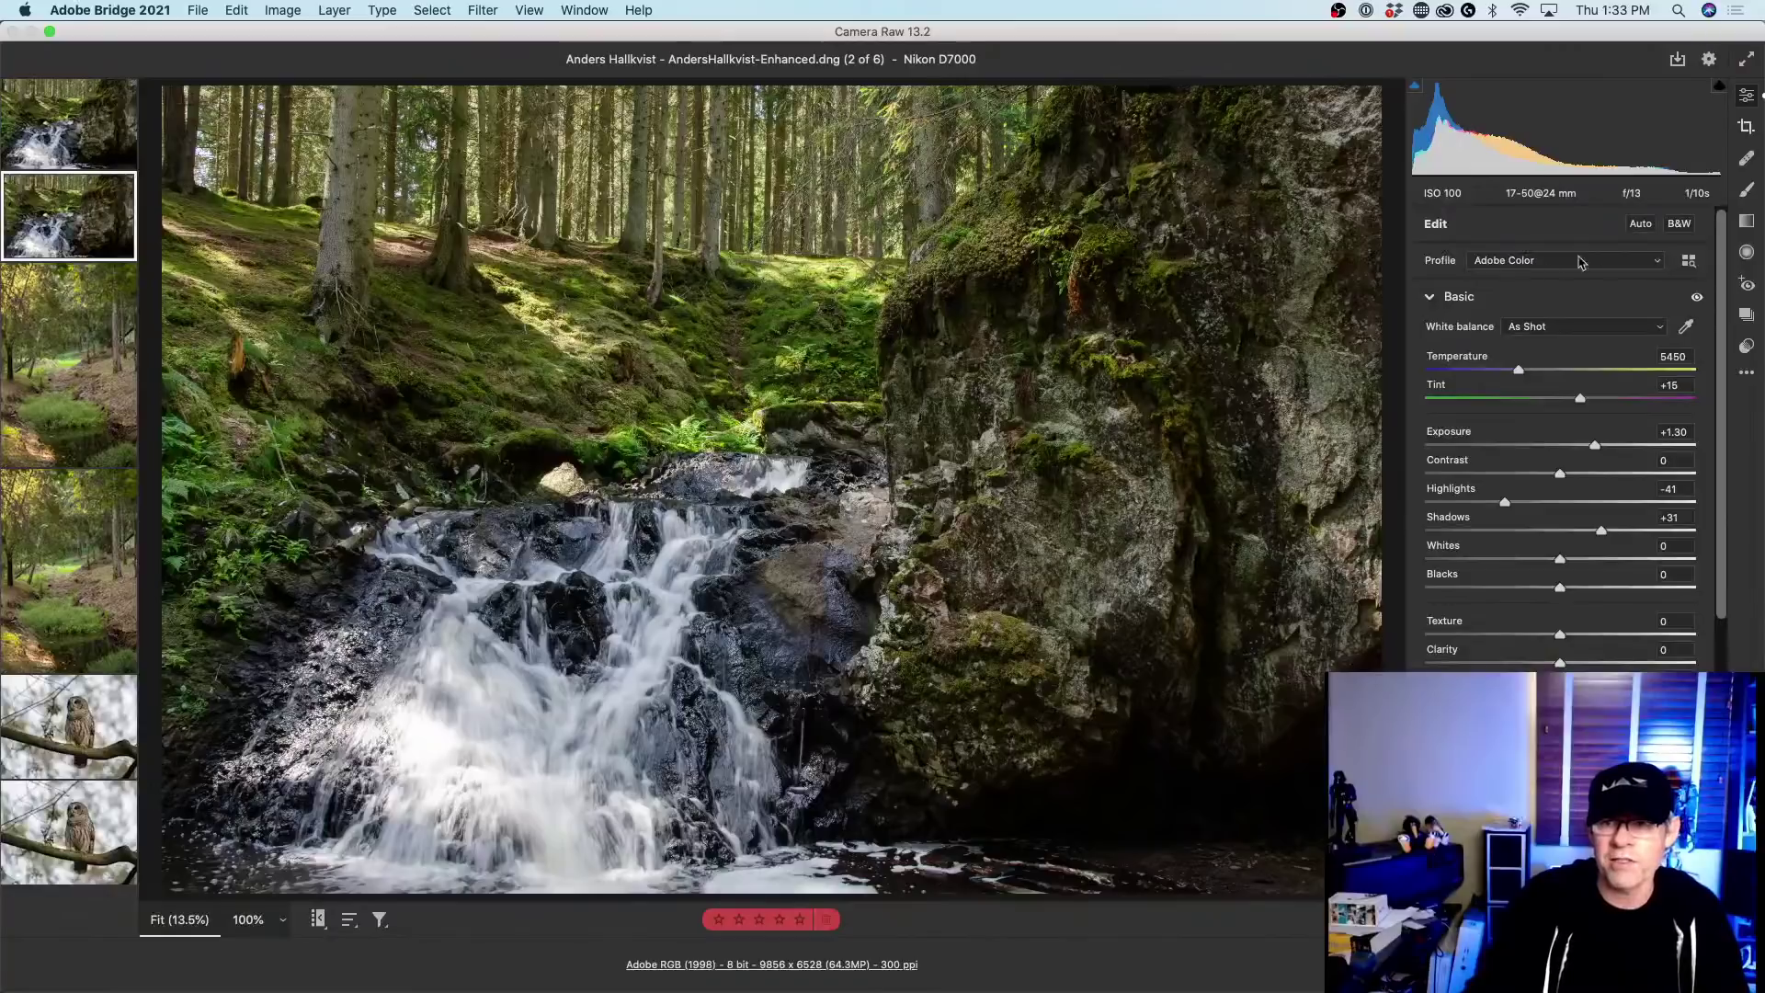
In the enhanced waterfall photo's Color Grading, shift the midtones slightly and tint the shadows with hue 45 and saturation 25.
{"action": "left_click_drag", "start_coordinate": [1721, 239], "coordinate": [1726, 584]}
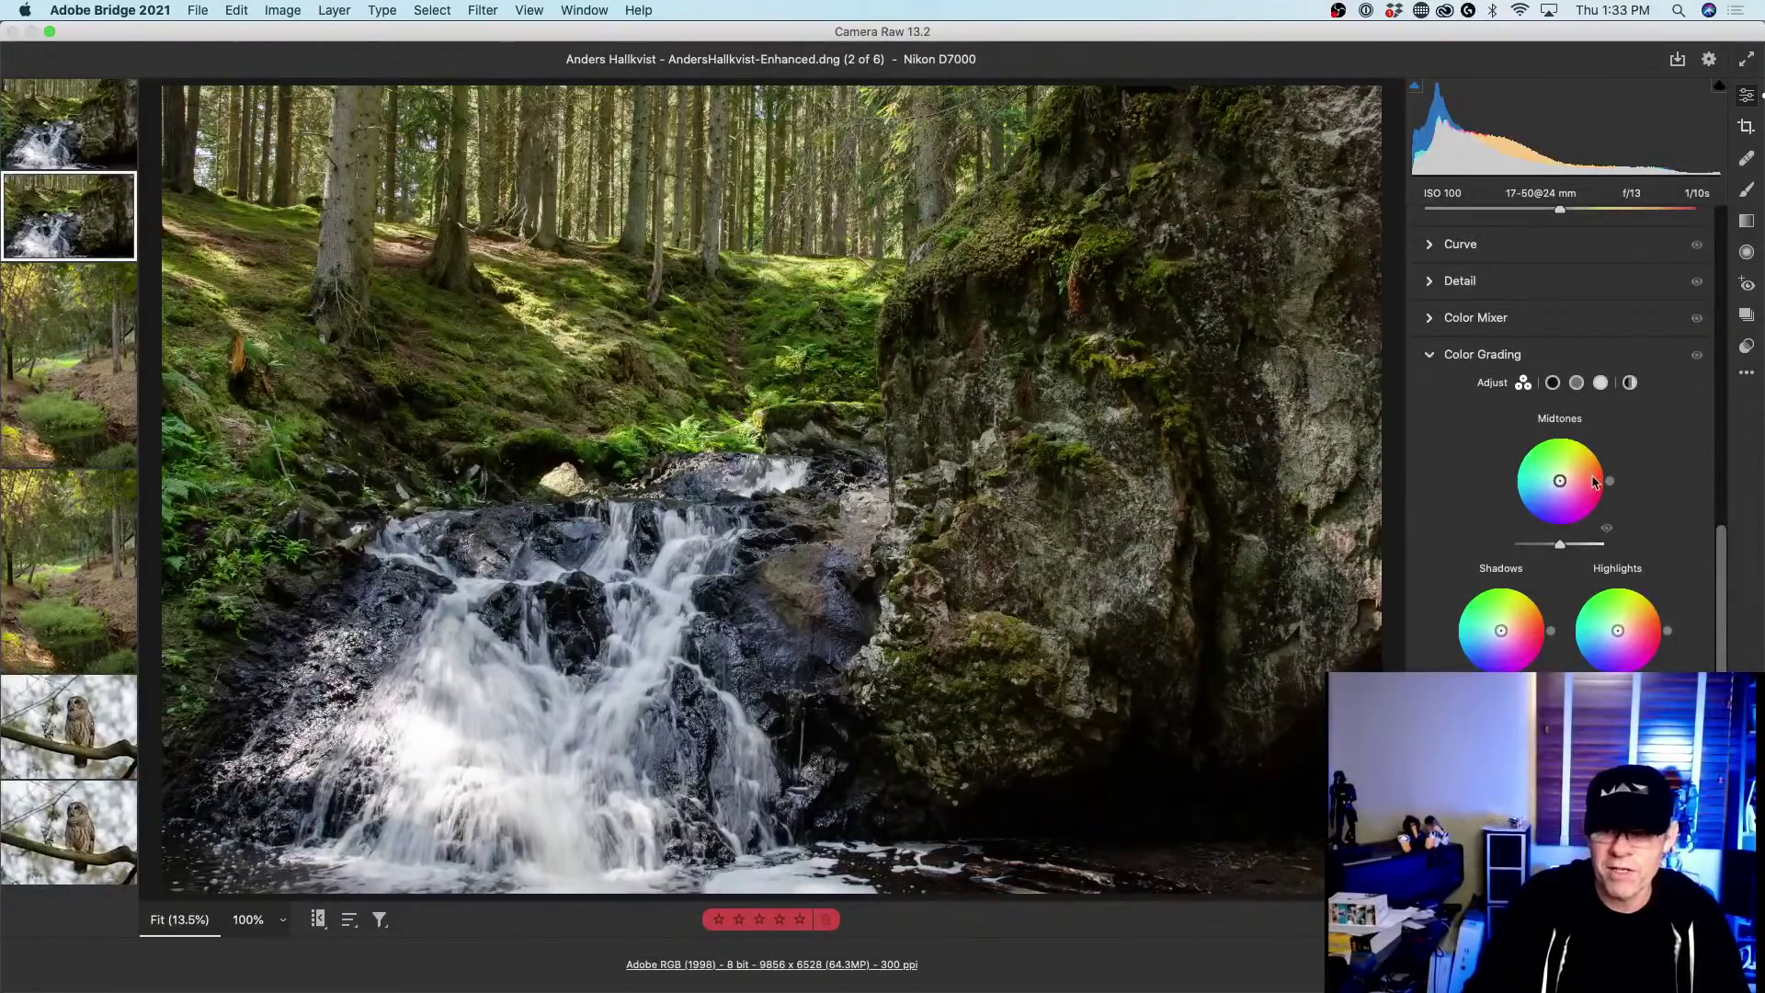
{"action": "mouse_move", "coordinate": [1561, 481]}
{"action": "left_mouse_down"}
{"action": "mouse_move", "coordinate": [1541, 460]}
{"action": "mouse_move", "coordinate": [1558, 477]}
{"action": "left_mouse_up"}
{"action": "left_click", "coordinate": [1553, 383]}
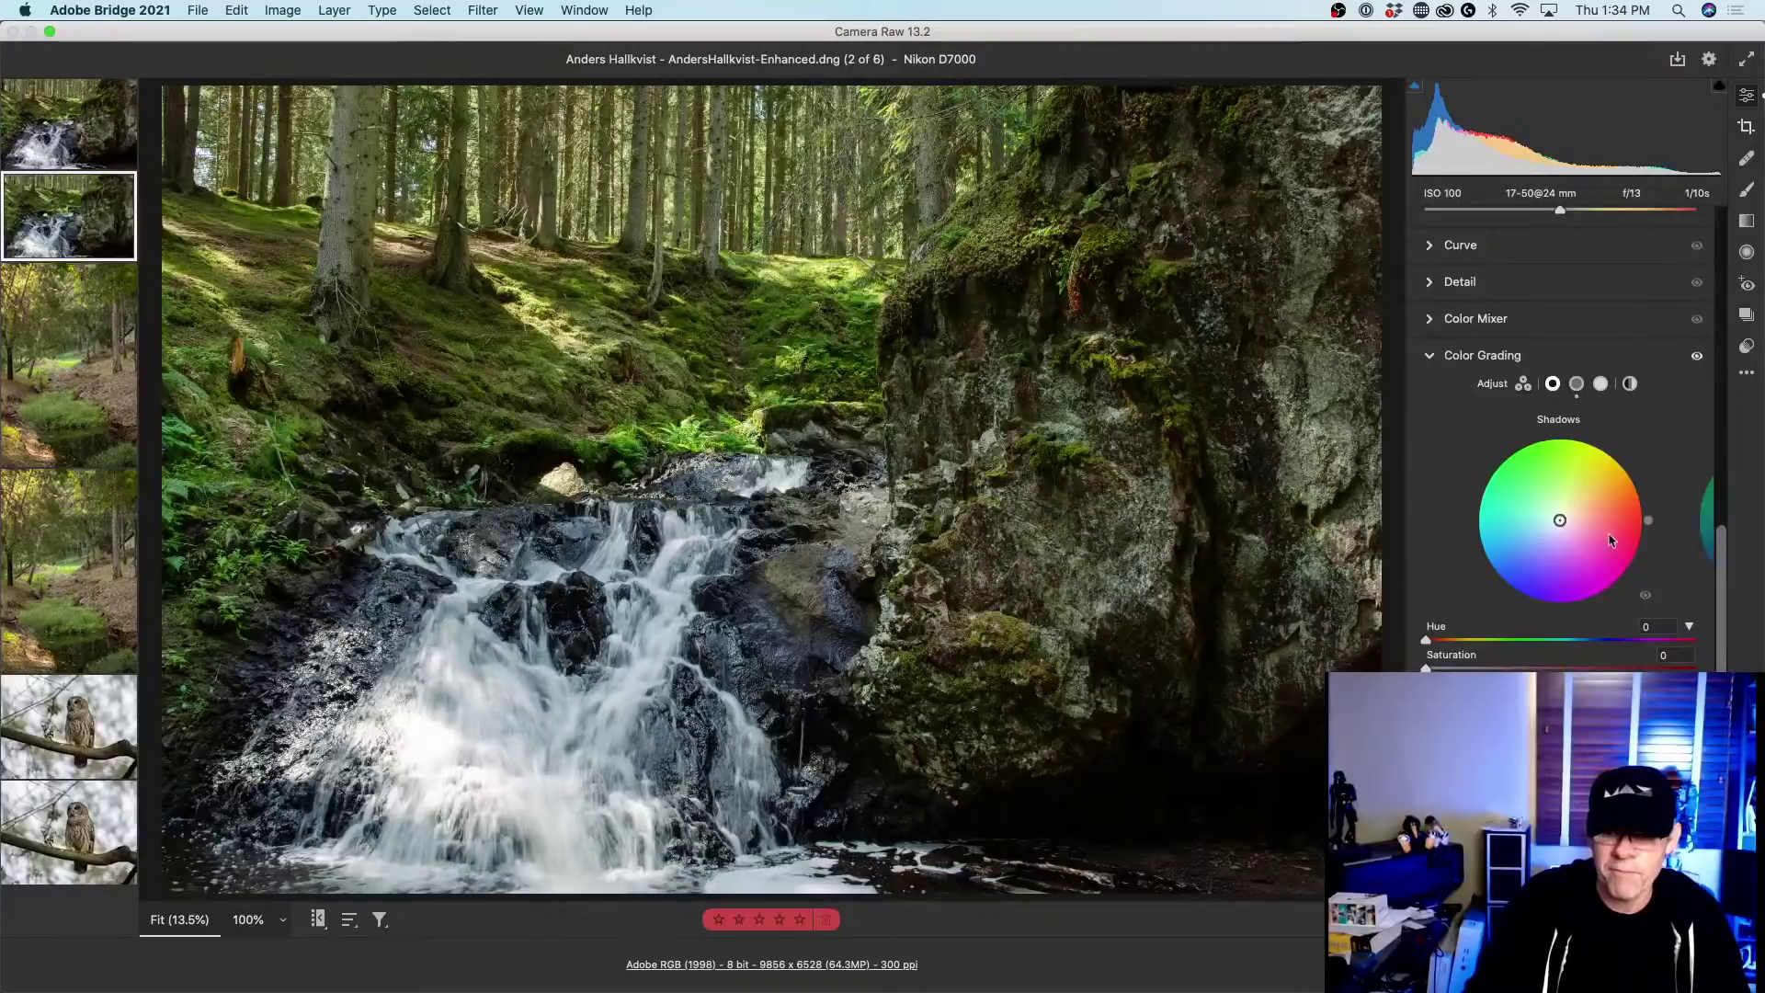
{"action": "left_click_drag", "start_coordinate": [1560, 520], "coordinate": [1575, 505]}
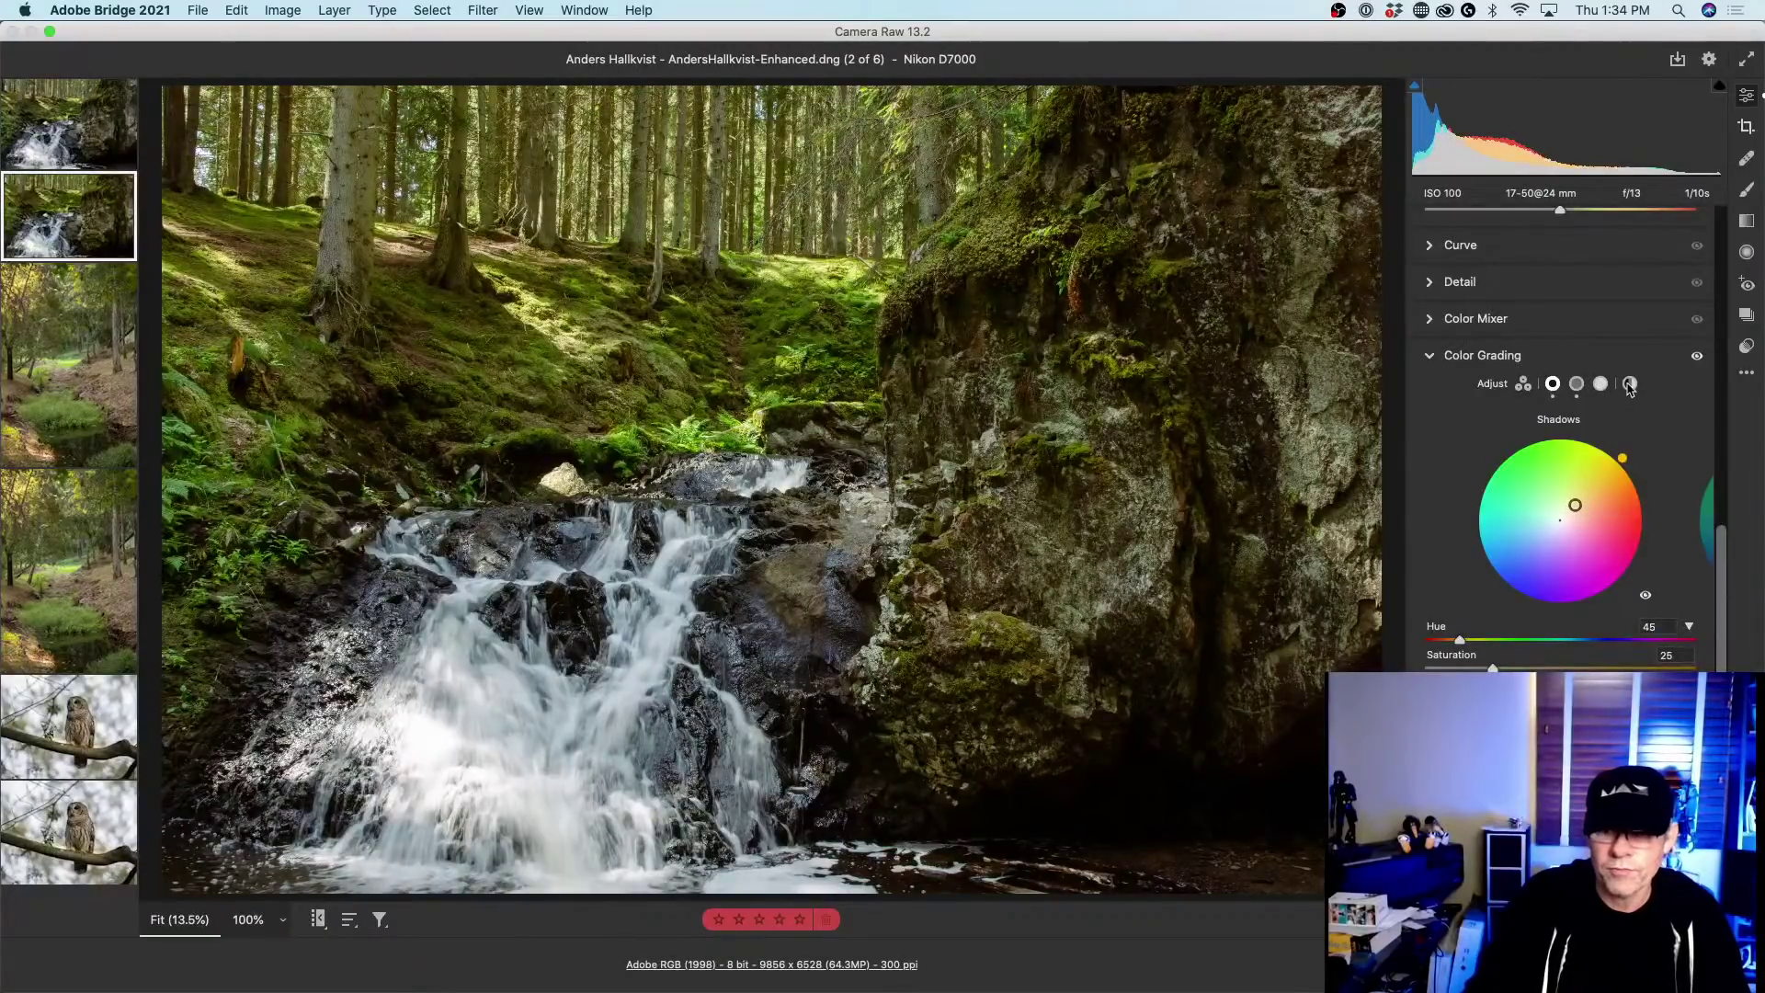
Tint the waterfall photo's highlights blue with hue 216 and saturation 66, and cancel out of Camera Raw.
{"action": "left_click", "coordinate": [1600, 383]}
{"action": "left_click_drag", "start_coordinate": [1560, 520], "coordinate": [1460, 612]}
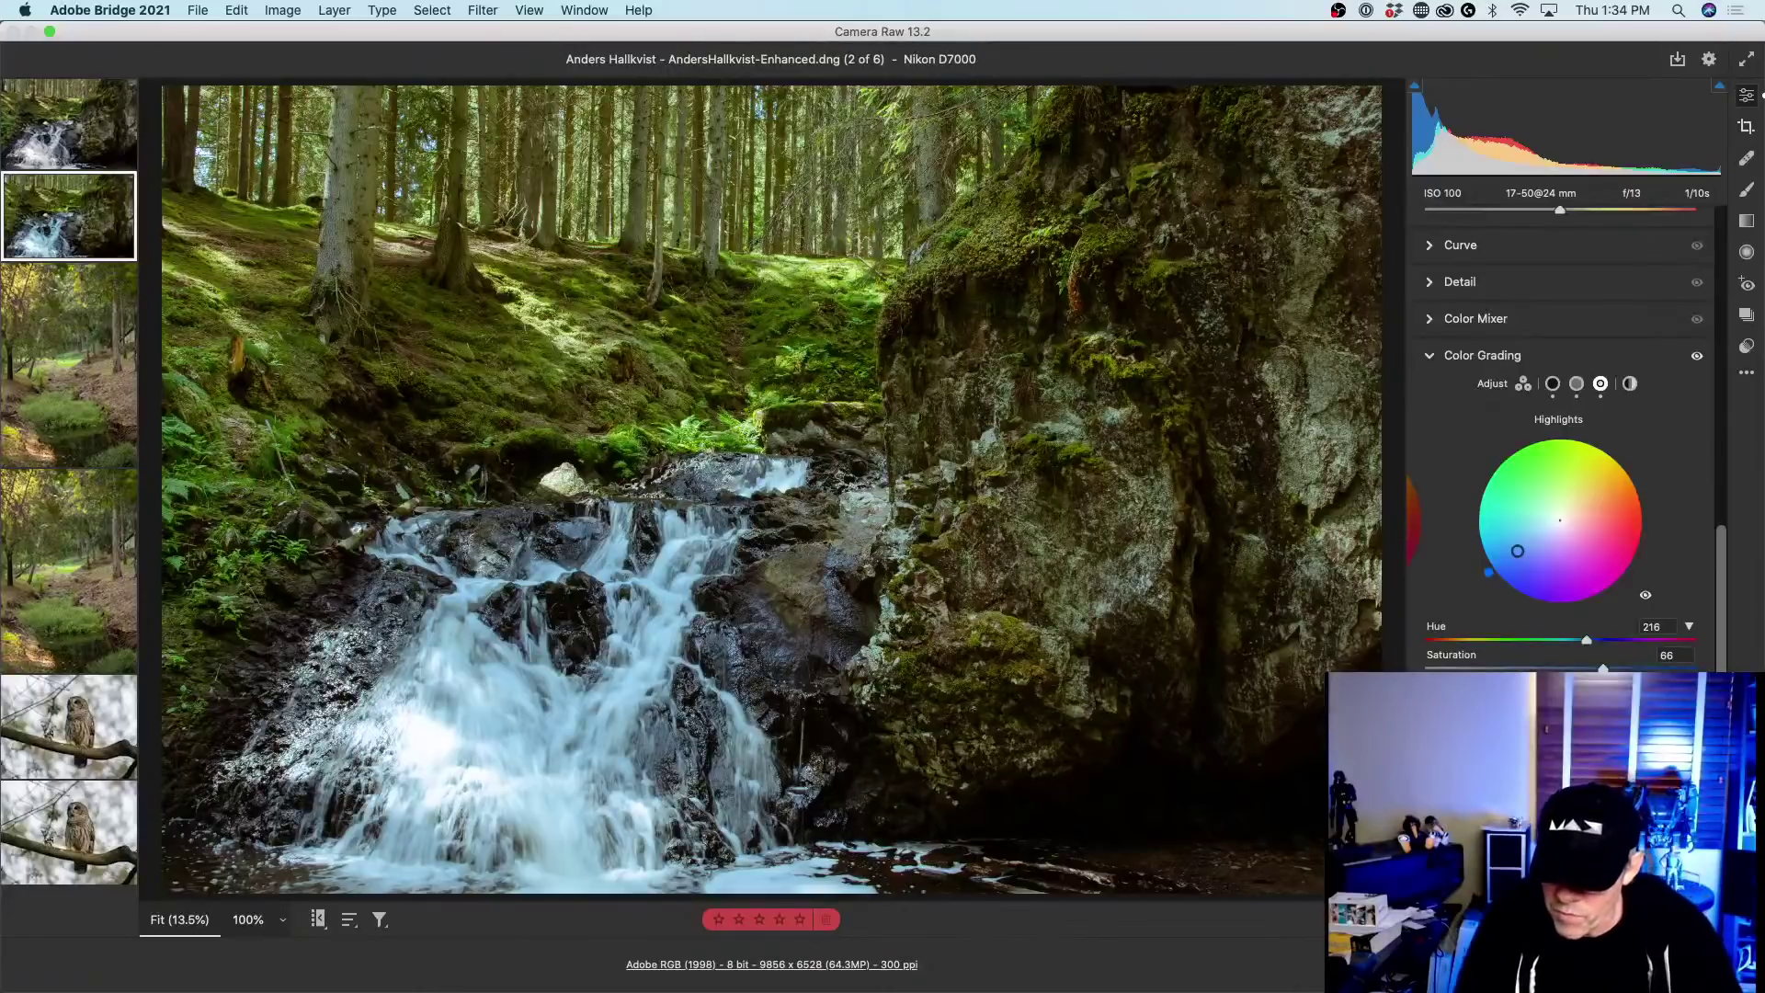
{"action": "left_click", "coordinate": [1069, 635]}
{"action": "left_click", "coordinate": [1011, 558], "text": "alt"}
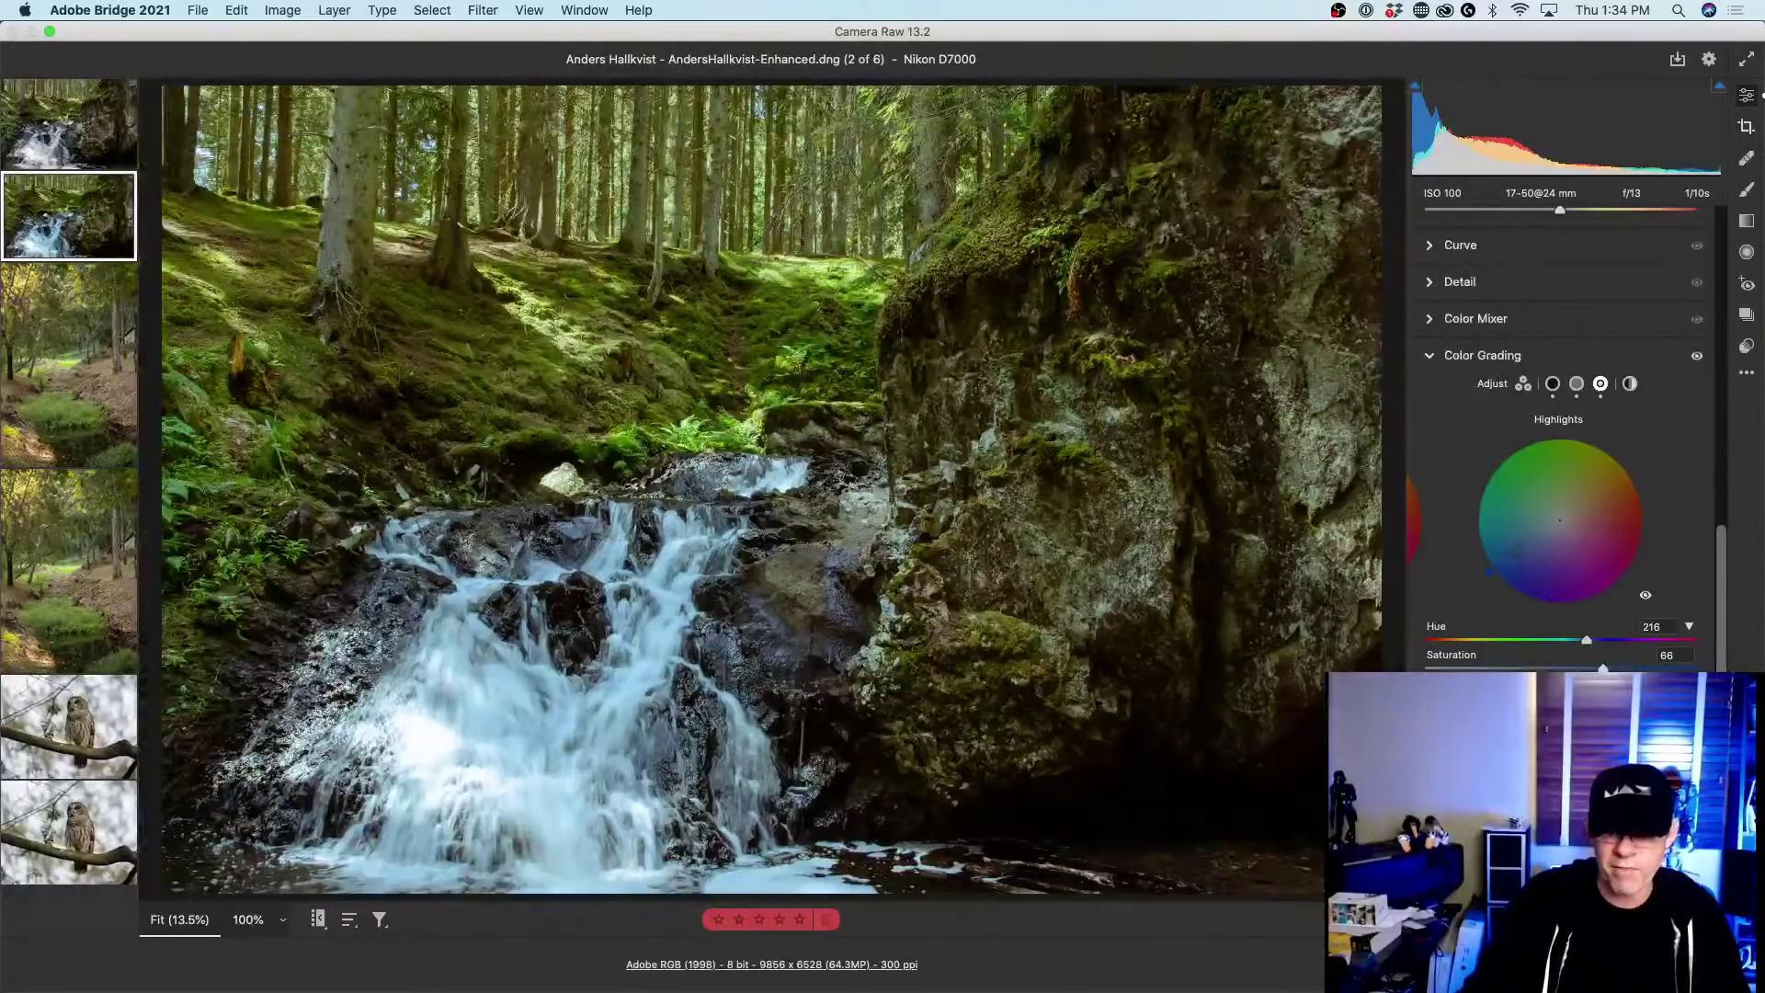
{"action": "key", "text": "Escape"}
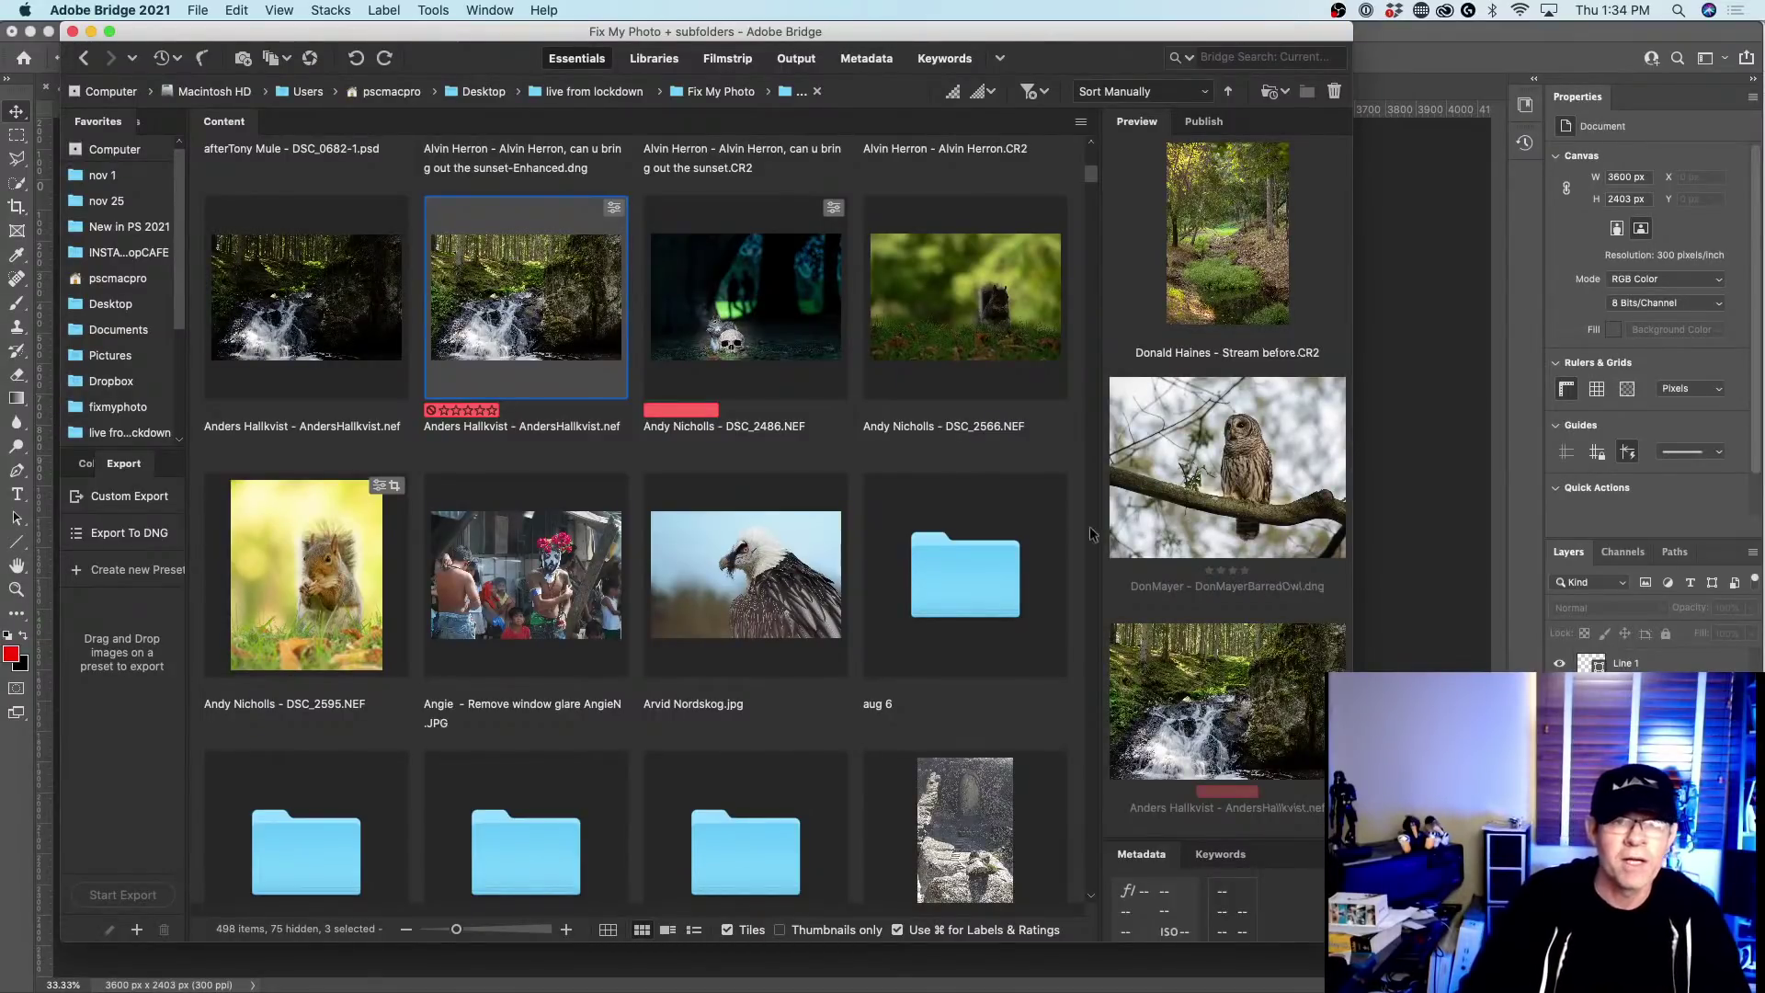
Switch to Photoshop's Camera Raw window and review the stream photo's Basic, Detail and Color Grading settings, including noise reduction.
{"action": "key", "text": "super+Tab"}
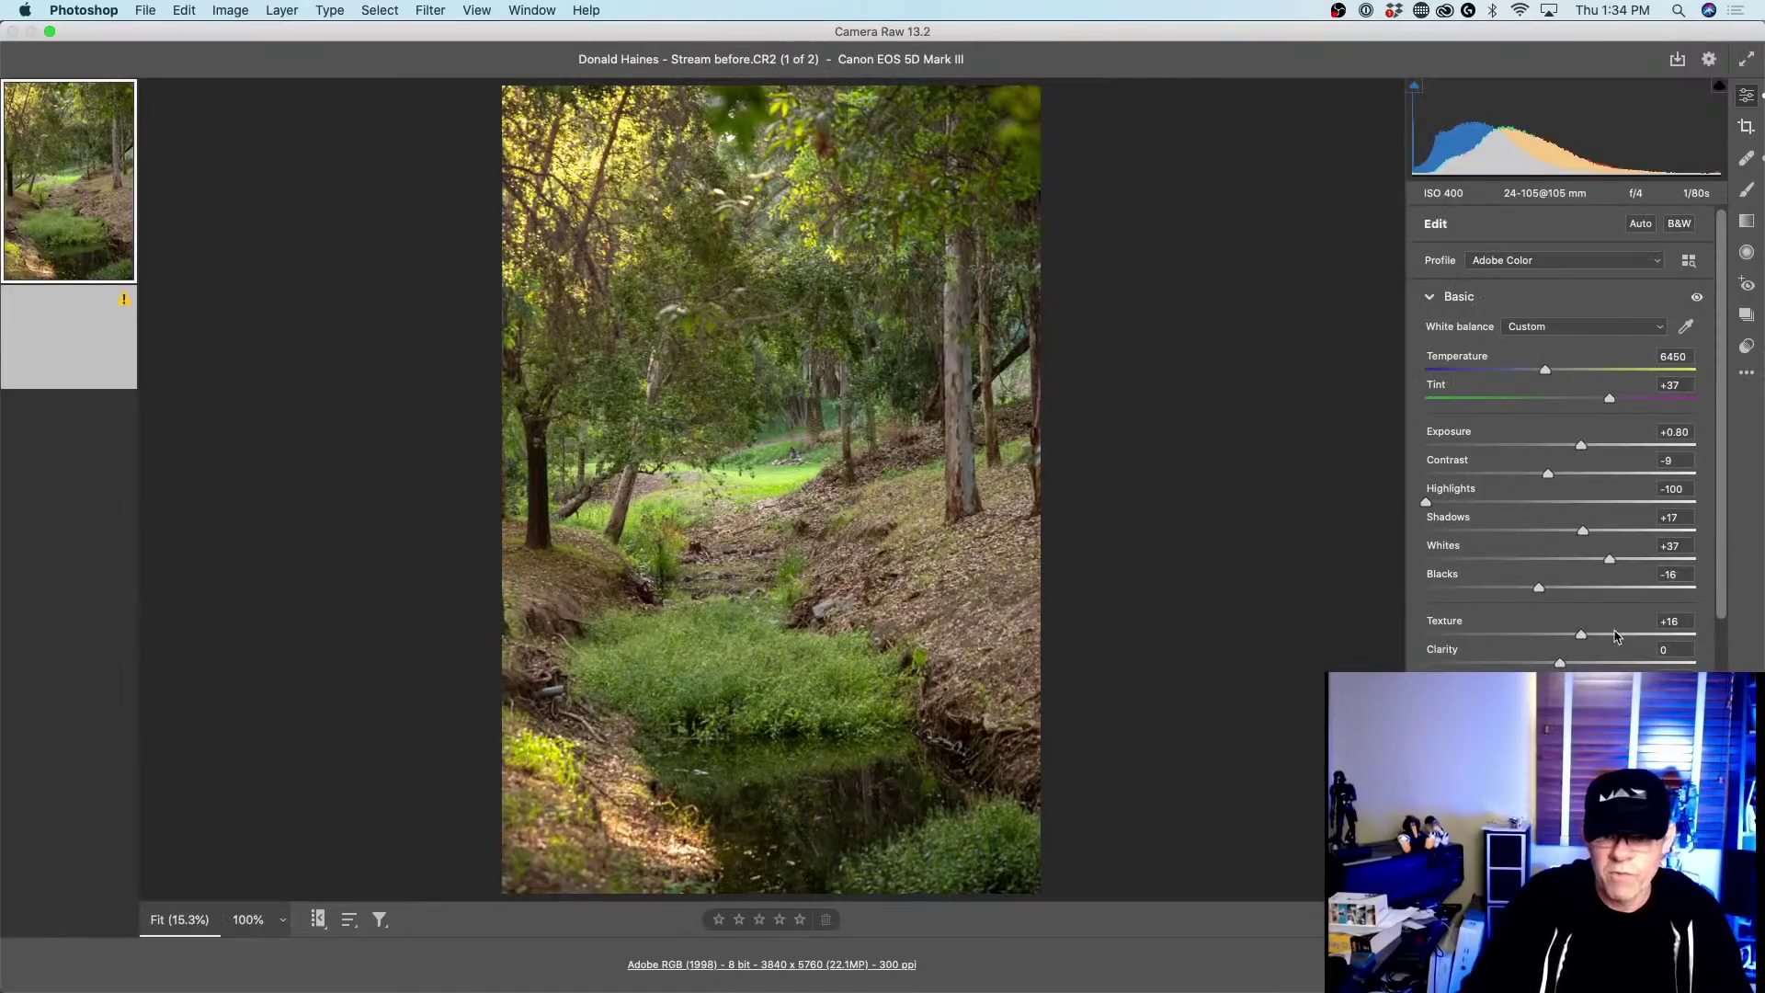
{"action": "scroll", "coordinate": [1566, 580], "scroll_direction": "down", "scroll_amount": 10}
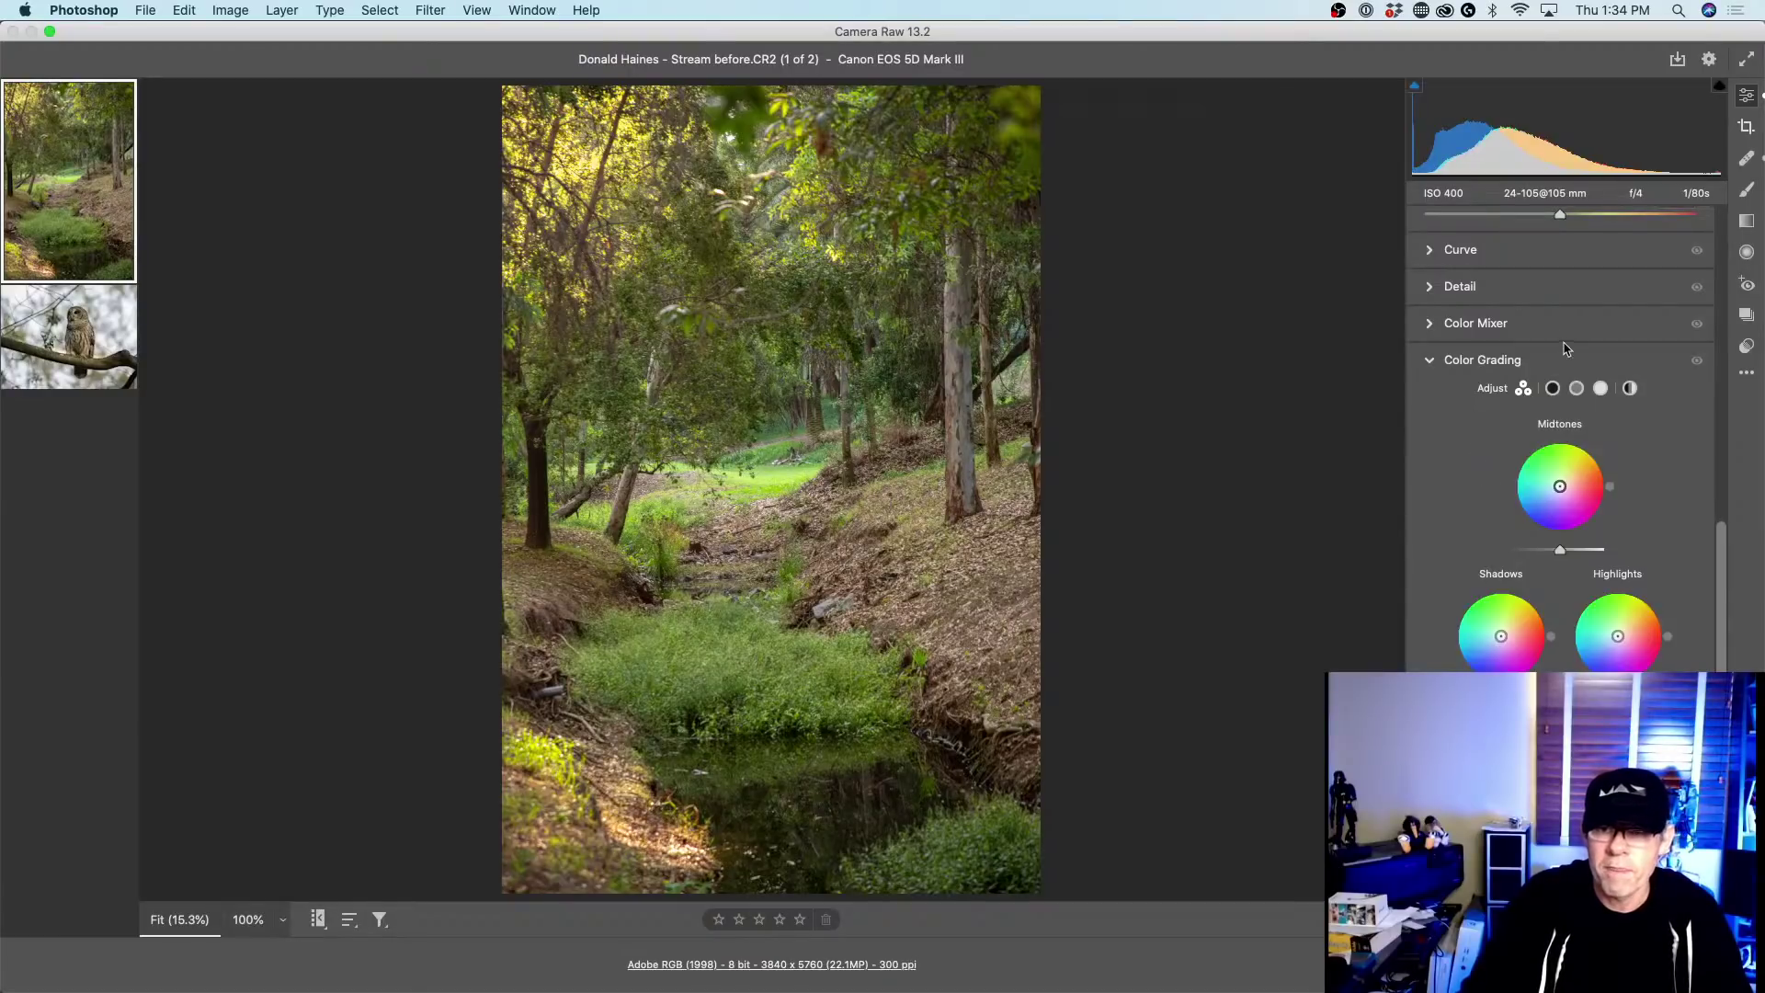
{"action": "scroll", "coordinate": [1554, 342], "scroll_direction": "up", "scroll_amount": 2}
{"action": "scroll", "coordinate": [1547, 344], "scroll_direction": "up", "scroll_amount": 6}
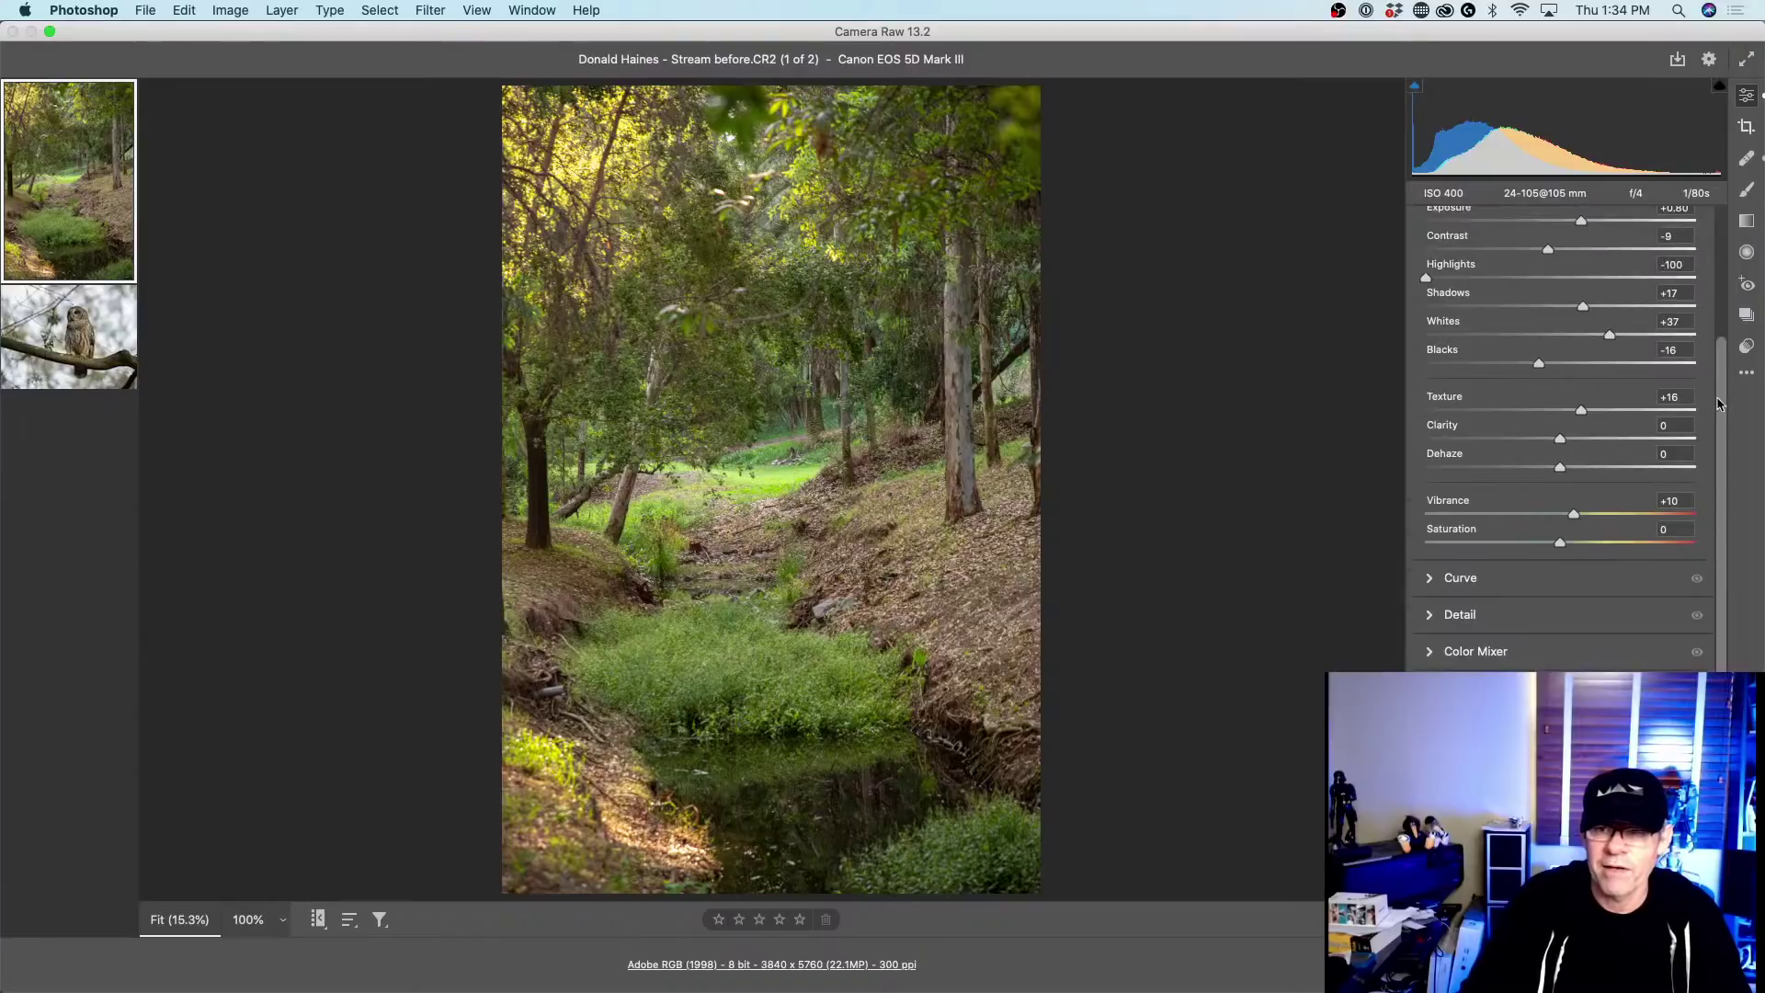
{"action": "left_click_drag", "start_coordinate": [1718, 404], "coordinate": [1727, 266]}
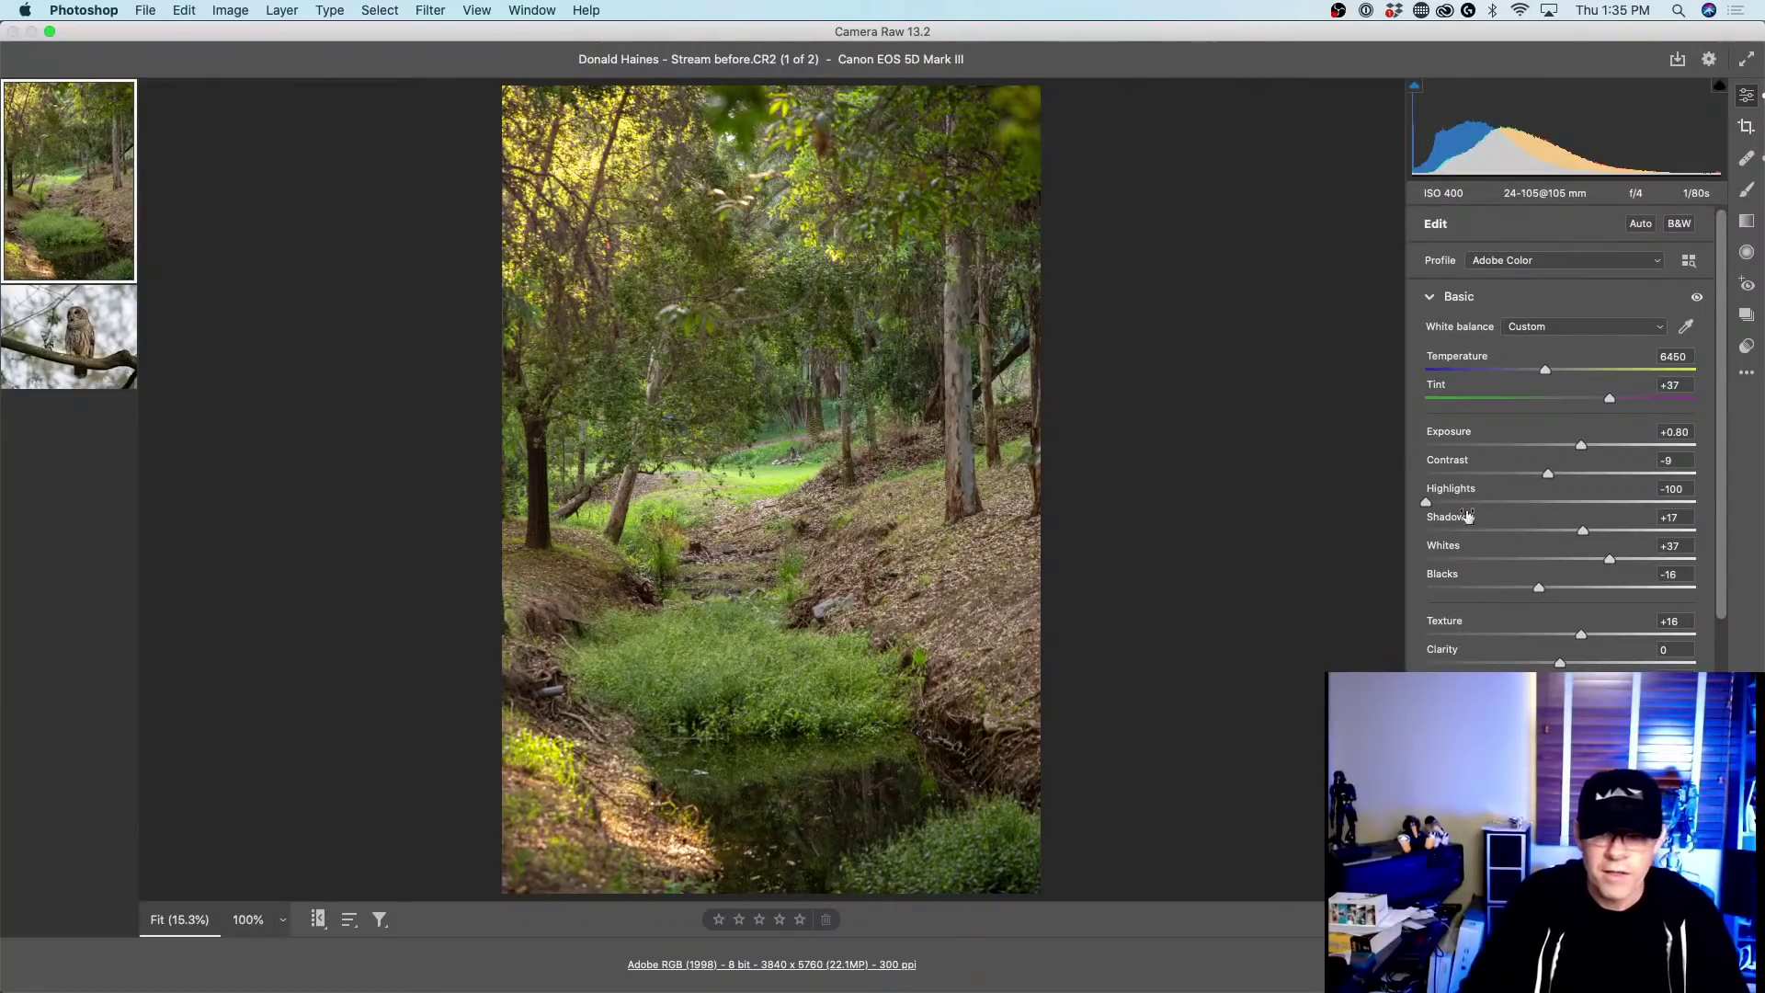
{"action": "scroll", "coordinate": [1534, 484], "scroll_direction": "down", "scroll_amount": 2}
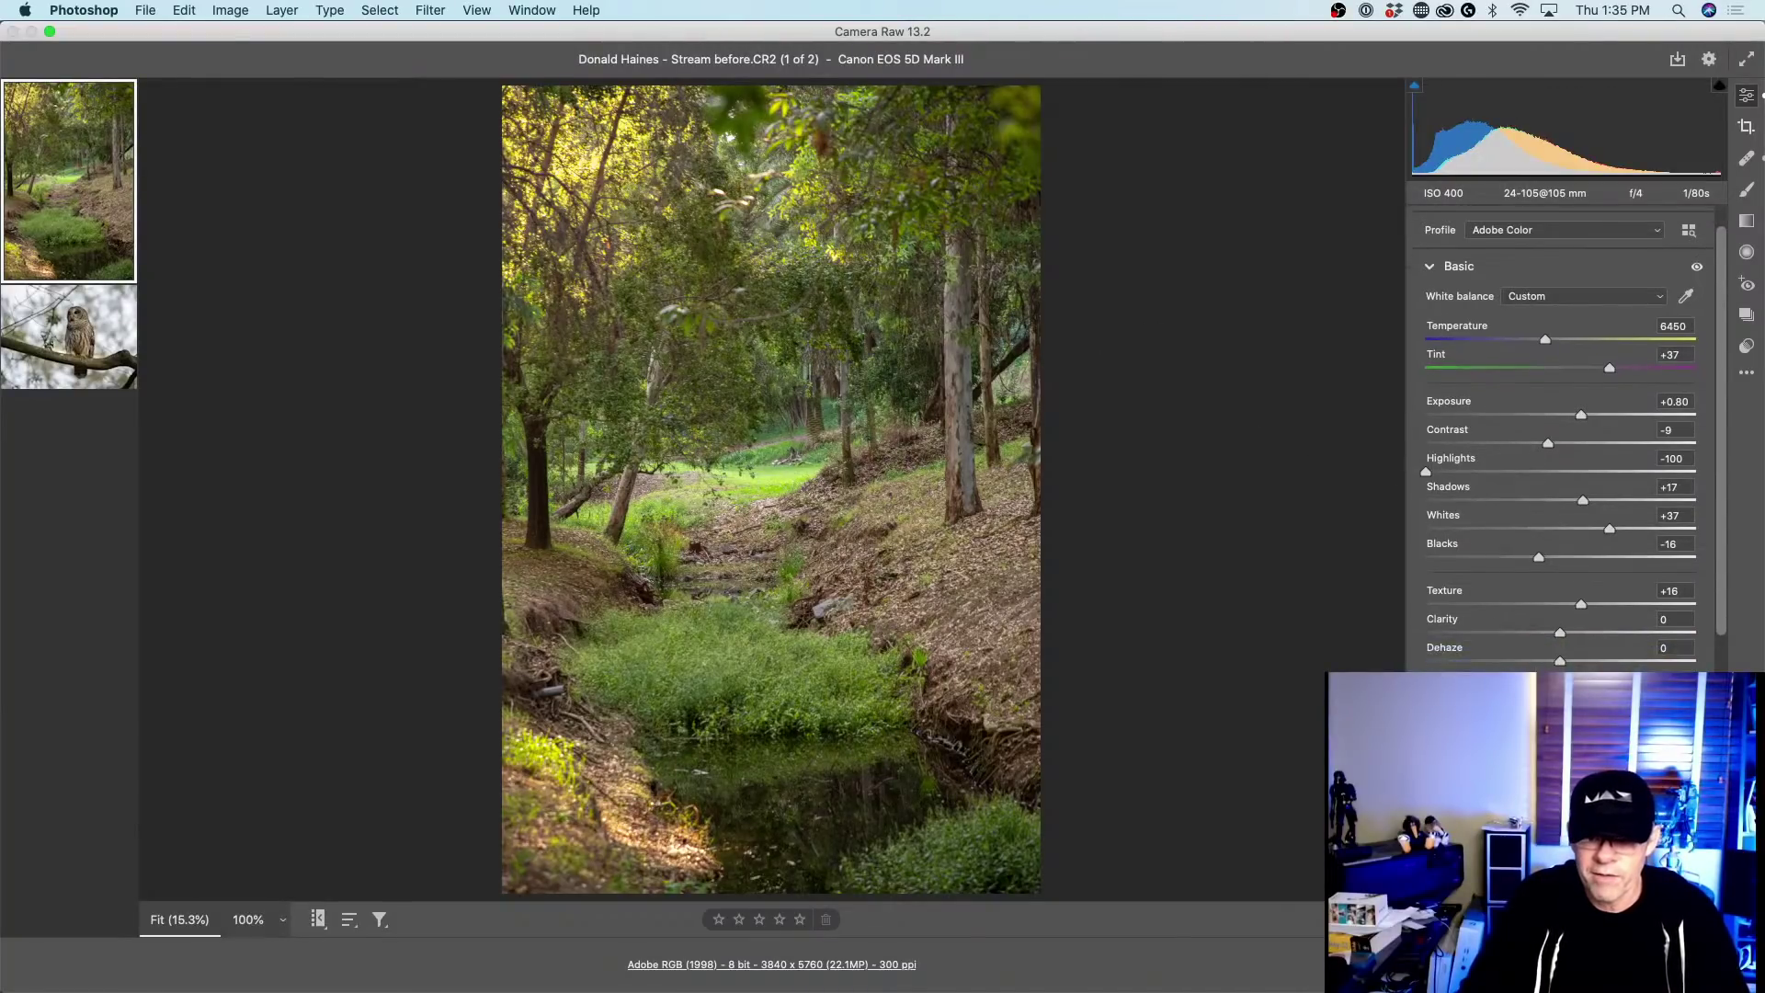
{"action": "scroll", "coordinate": [1563, 441], "scroll_direction": "down", "scroll_amount": 3}
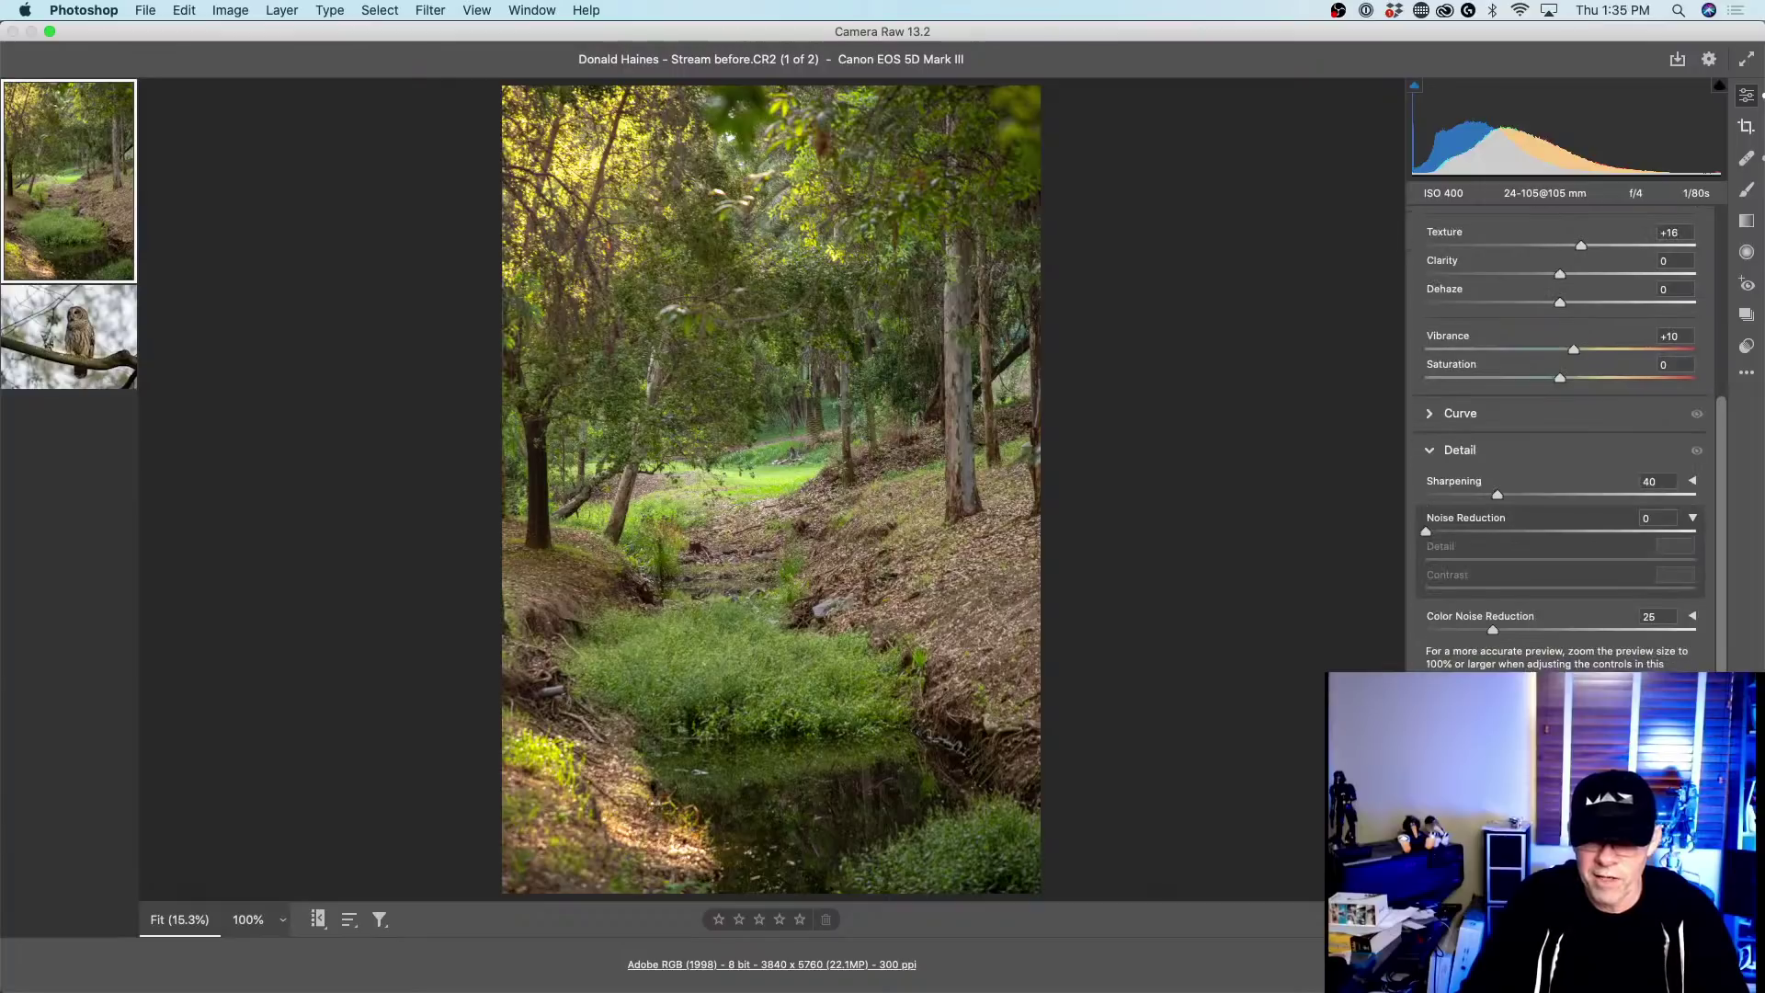
{"action": "scroll", "coordinate": [1563, 441], "scroll_direction": "down", "scroll_amount": 2}
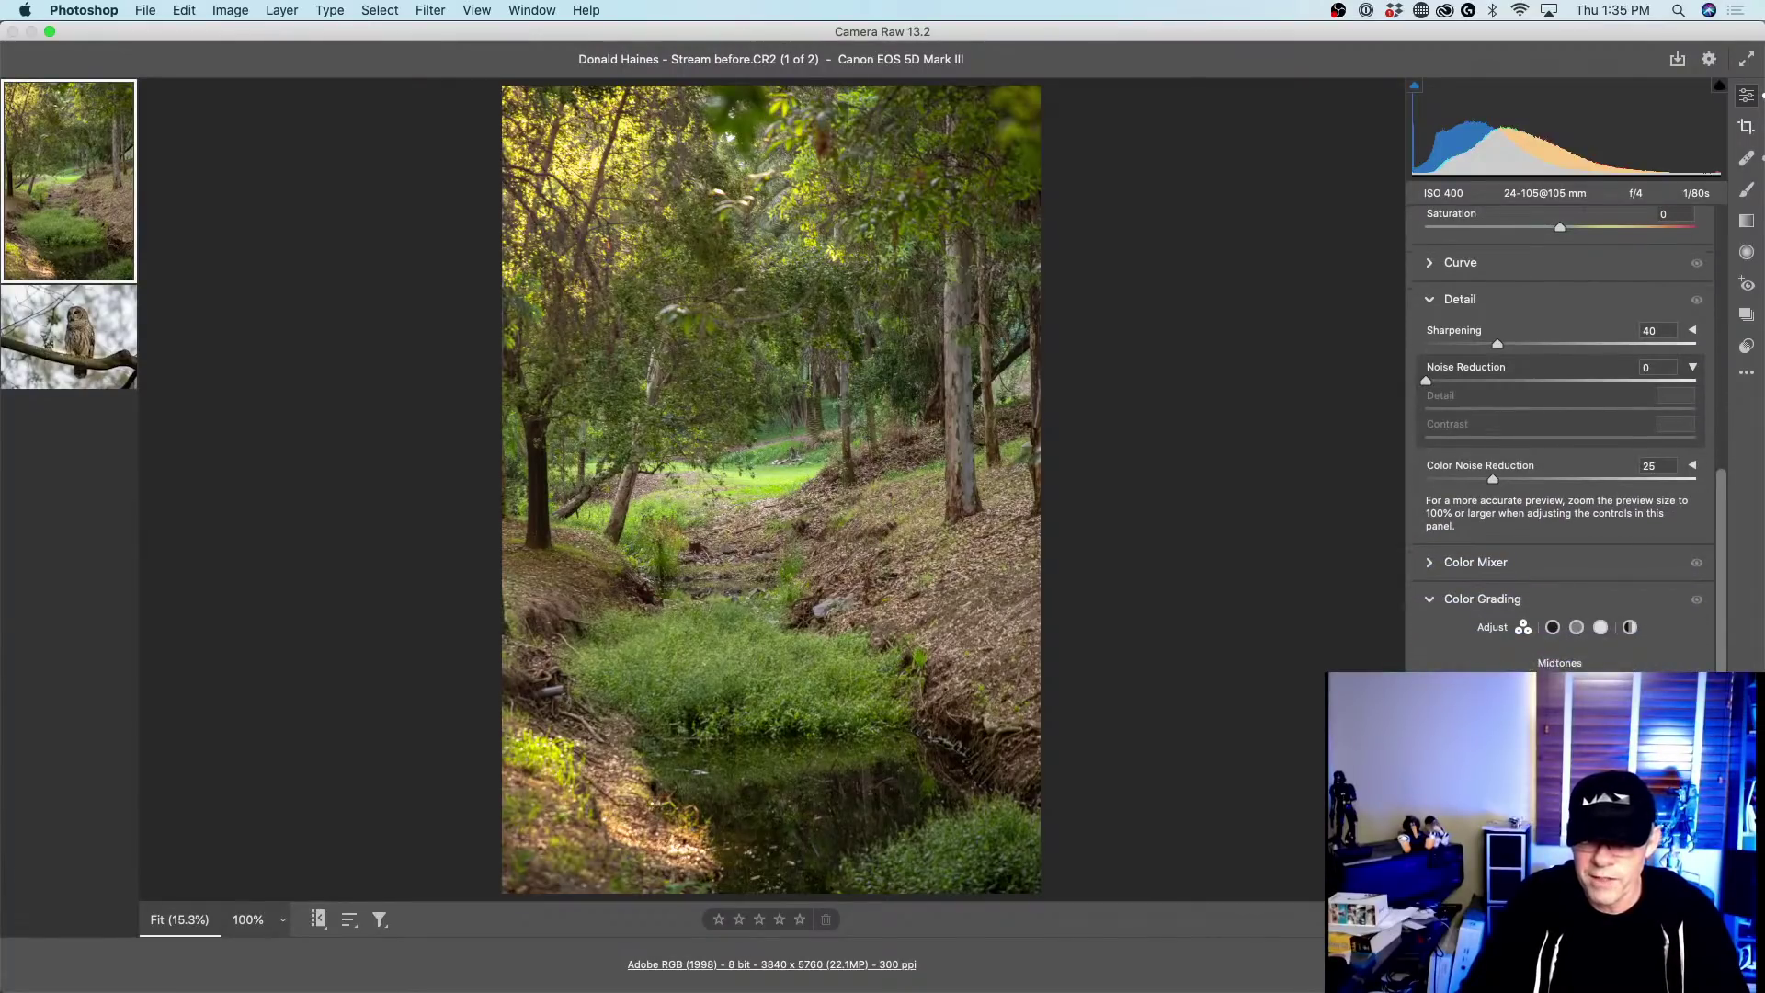
{"action": "scroll", "coordinate": [1563, 442], "scroll_direction": "down", "scroll_amount": 5}
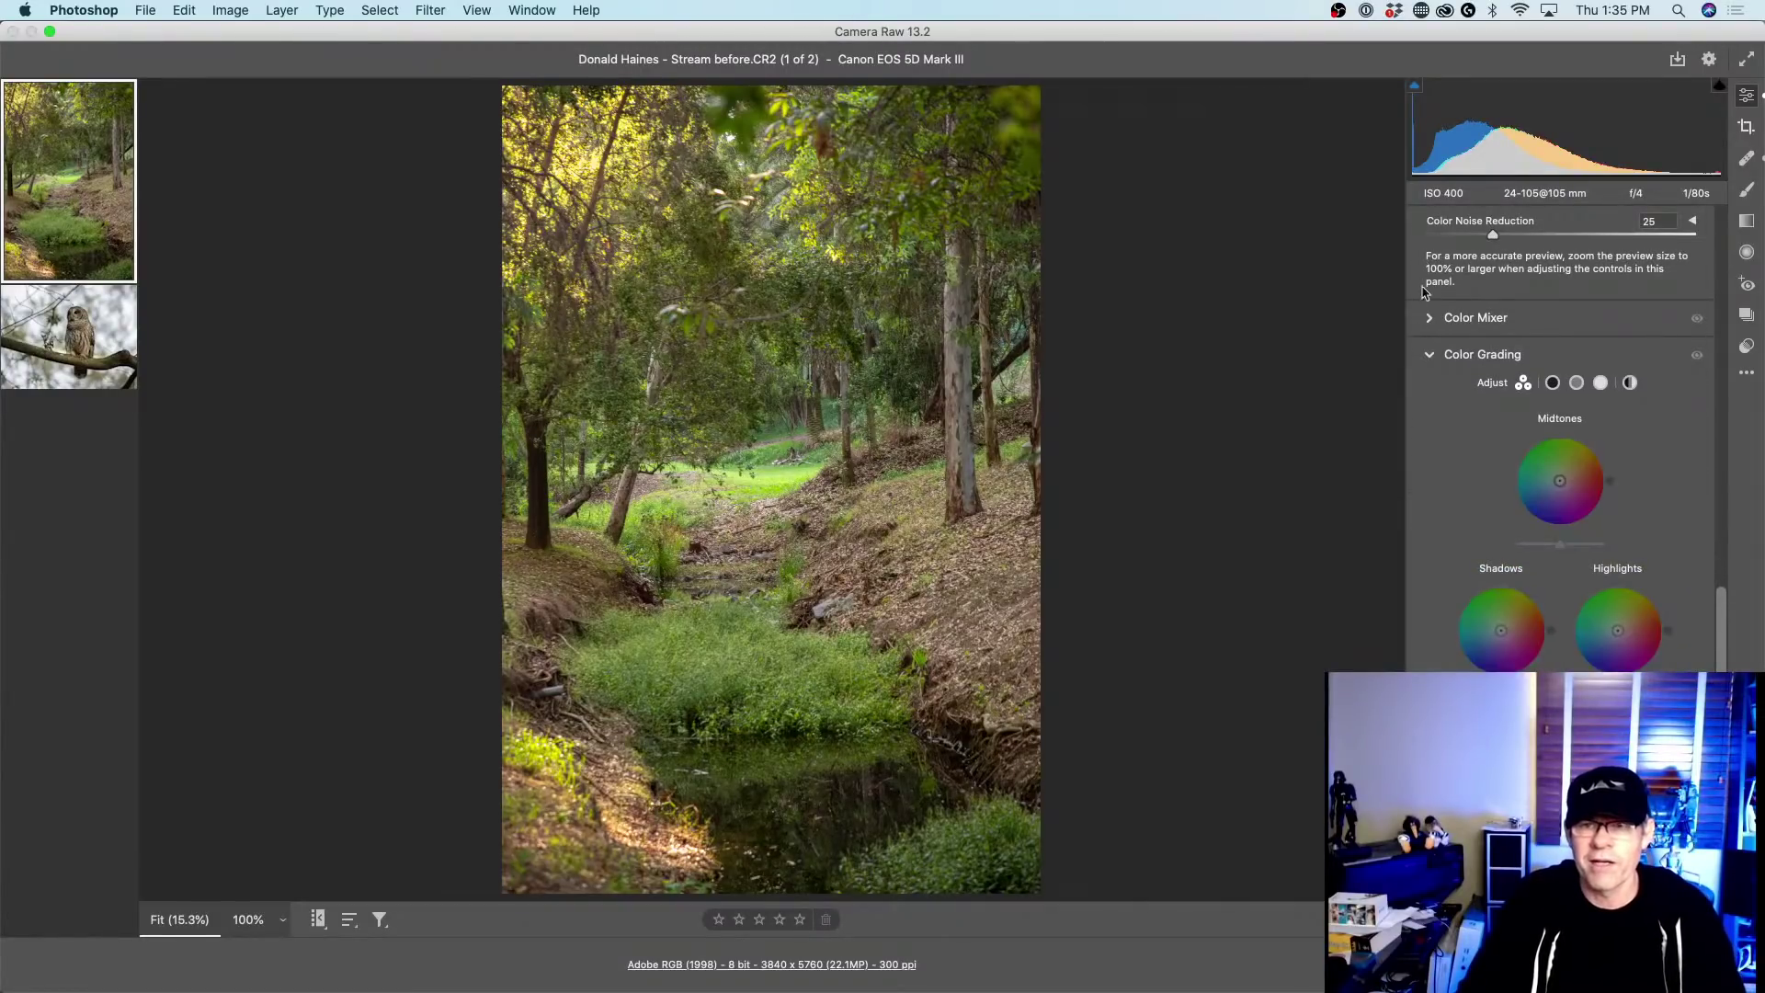
Shift the stream foliage's hue in the Color Mixer with on-image targeting, bringing Yellows to -20 and Greens to -59.
{"action": "left_click", "coordinate": [1428, 320]}
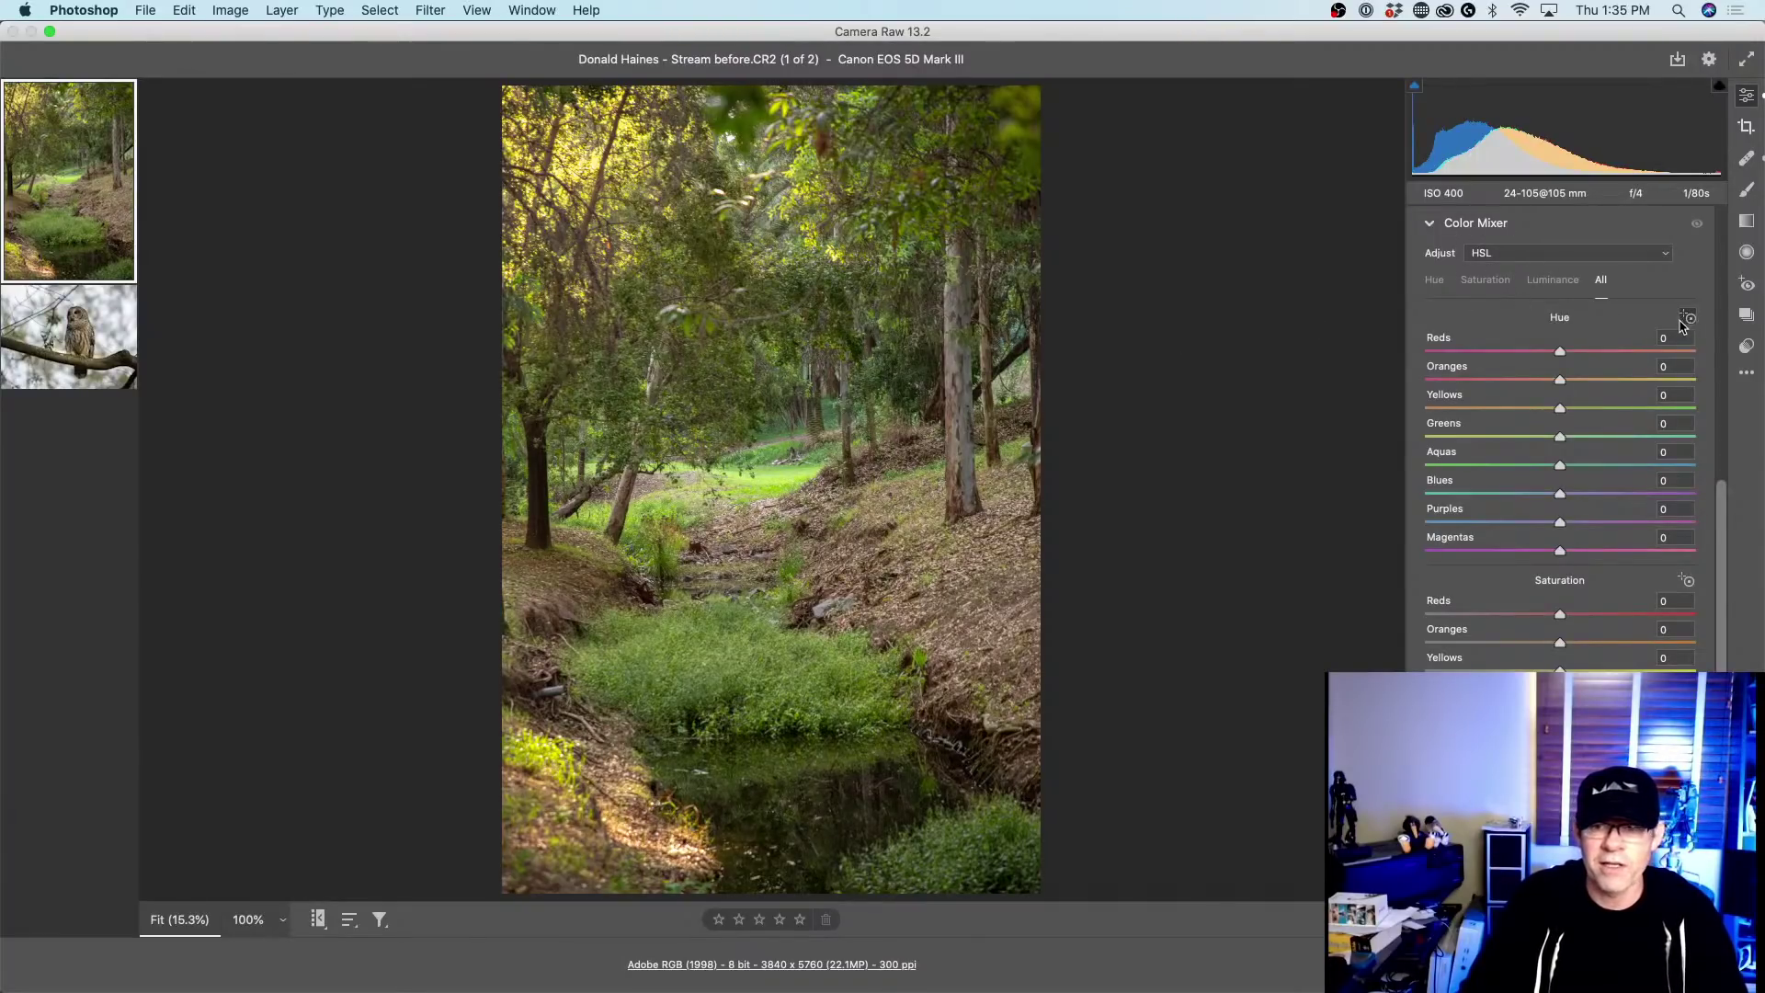
{"action": "left_click", "coordinate": [1687, 581]}
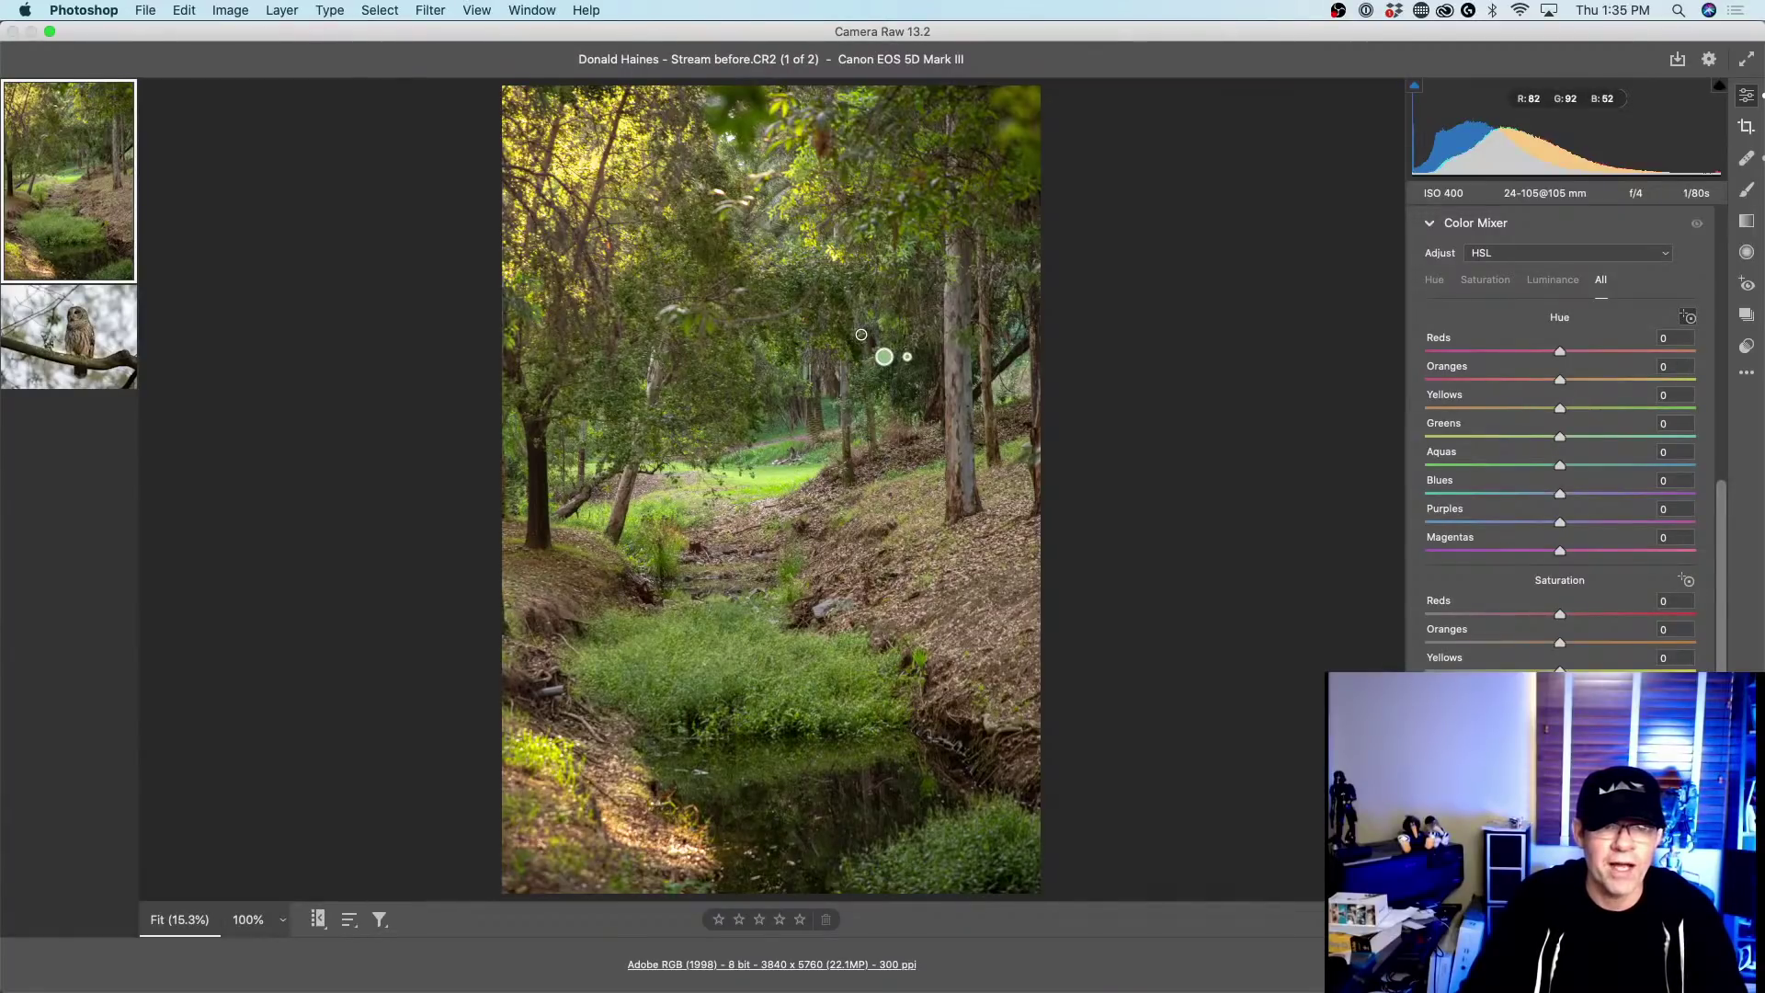
{"action": "left_click_drag", "start_coordinate": [861, 334], "coordinate": [809, 335]}
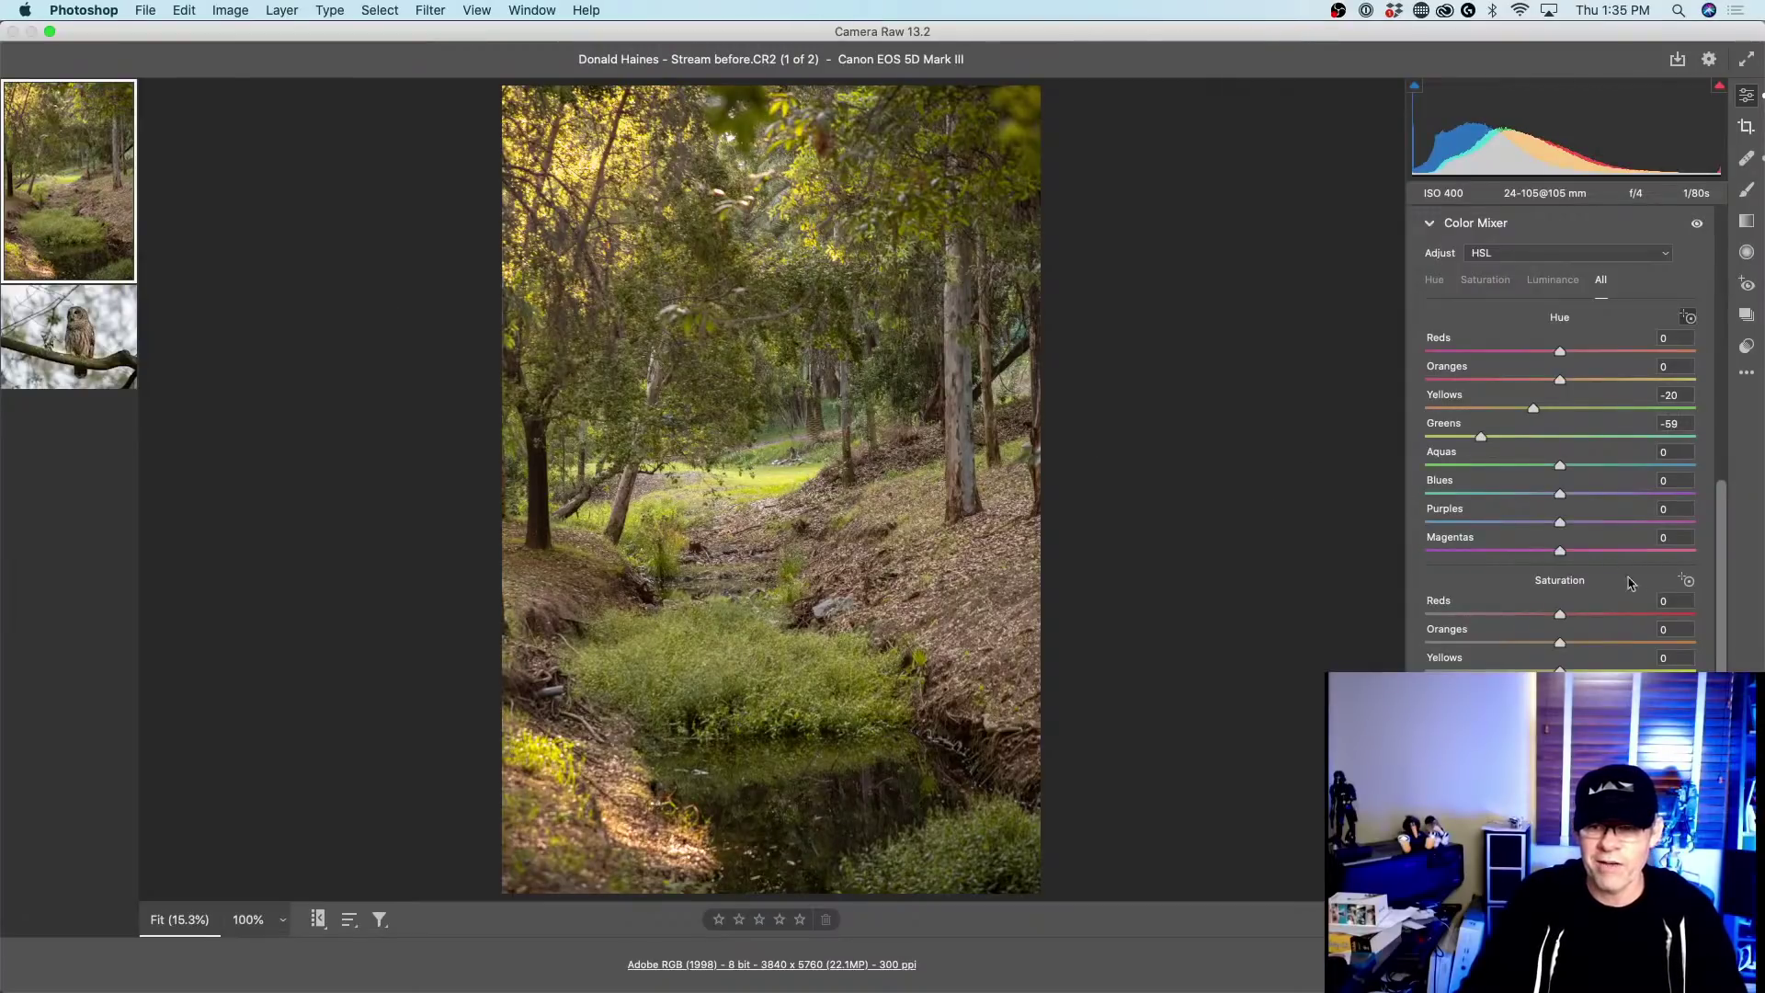
Raise the Yellows saturation to +14 by targeting the sunlit grass, and fine-tune the streamside grass's saturation directly on the photo.
{"action": "left_click", "coordinate": [1688, 581]}
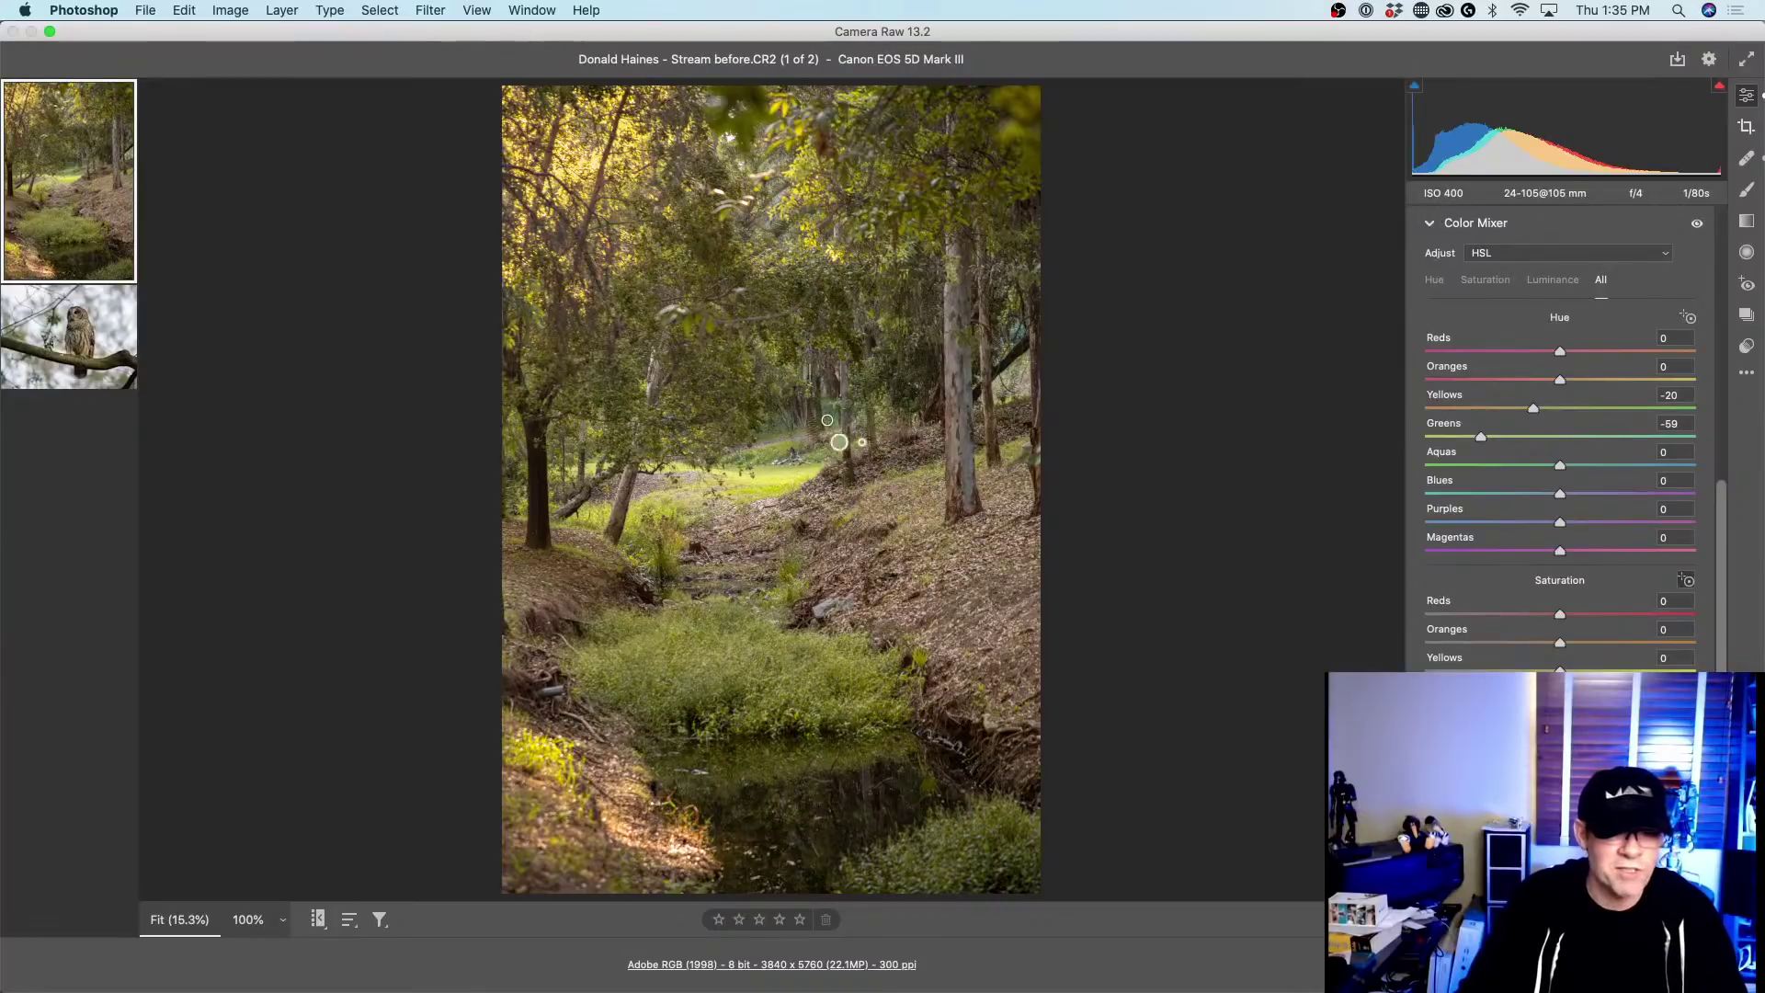
{"action": "mouse_move", "coordinate": [777, 472]}
{"action": "left_mouse_down"}
{"action": "mouse_move", "coordinate": [864, 475]}
{"action": "mouse_move", "coordinate": [695, 475]}
{"action": "mouse_move", "coordinate": [798, 474]}
{"action": "left_mouse_up"}
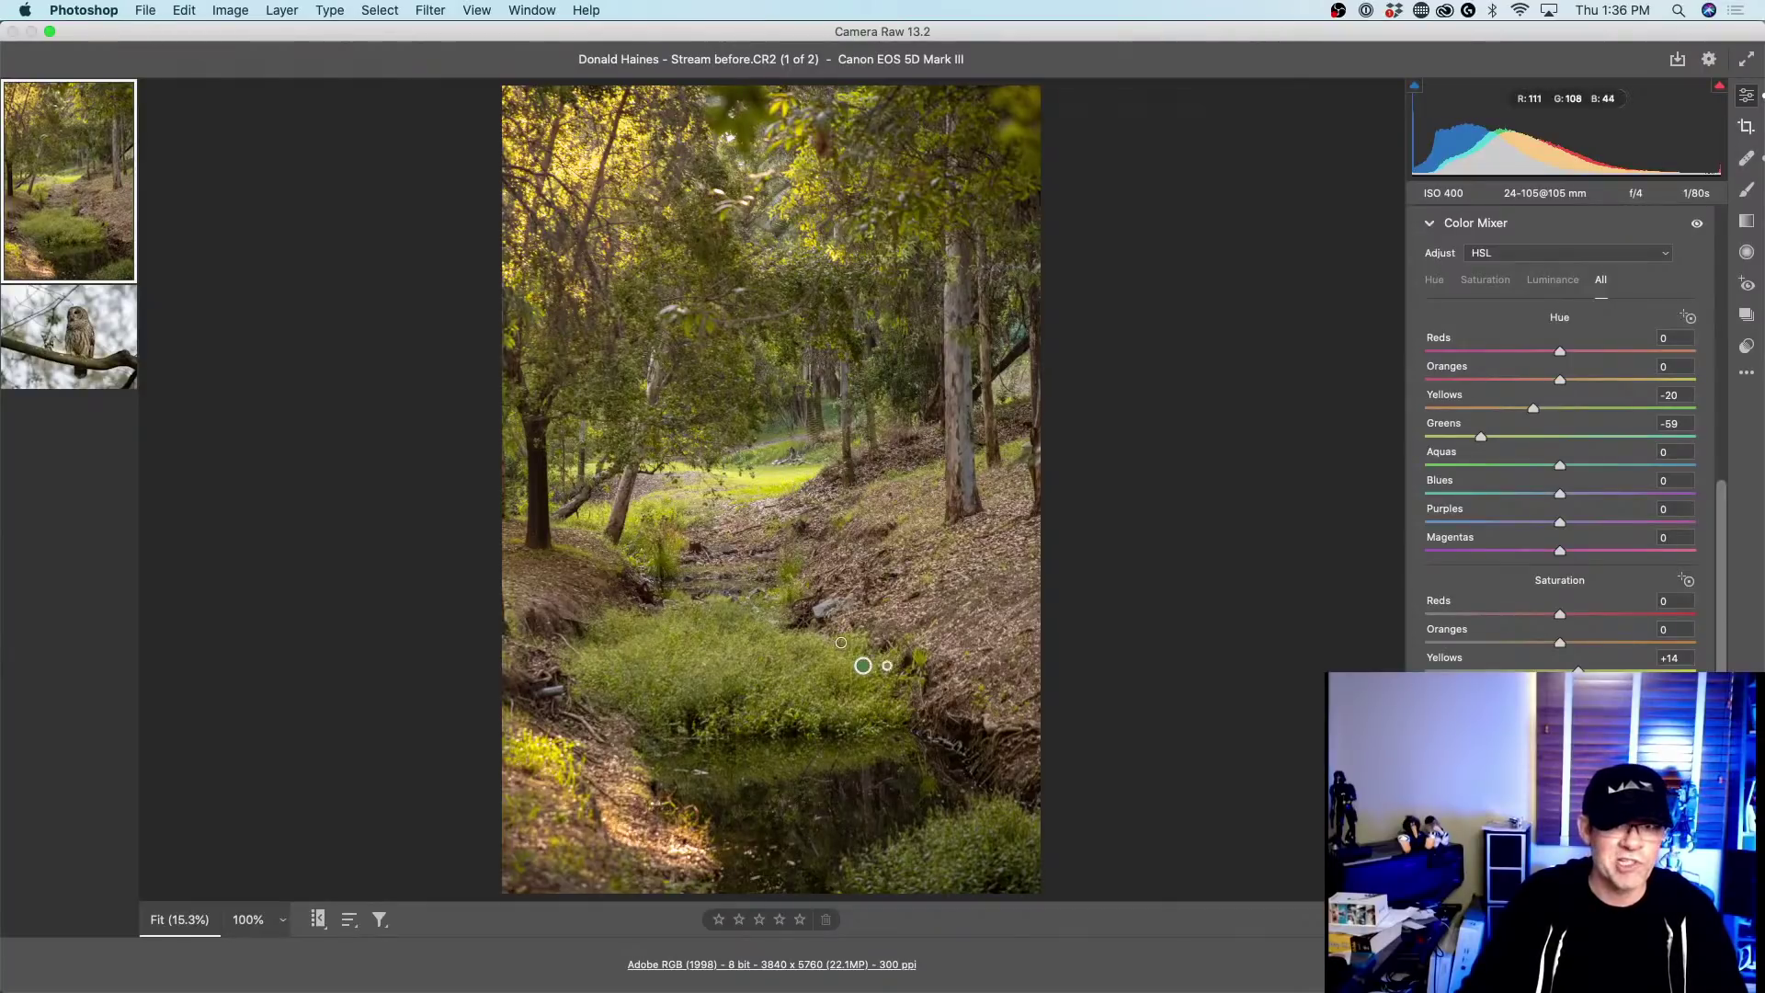
{"action": "left_click_drag", "start_coordinate": [908, 653], "coordinate": [884, 626]}
{"action": "left_click", "coordinate": [677, 613]}
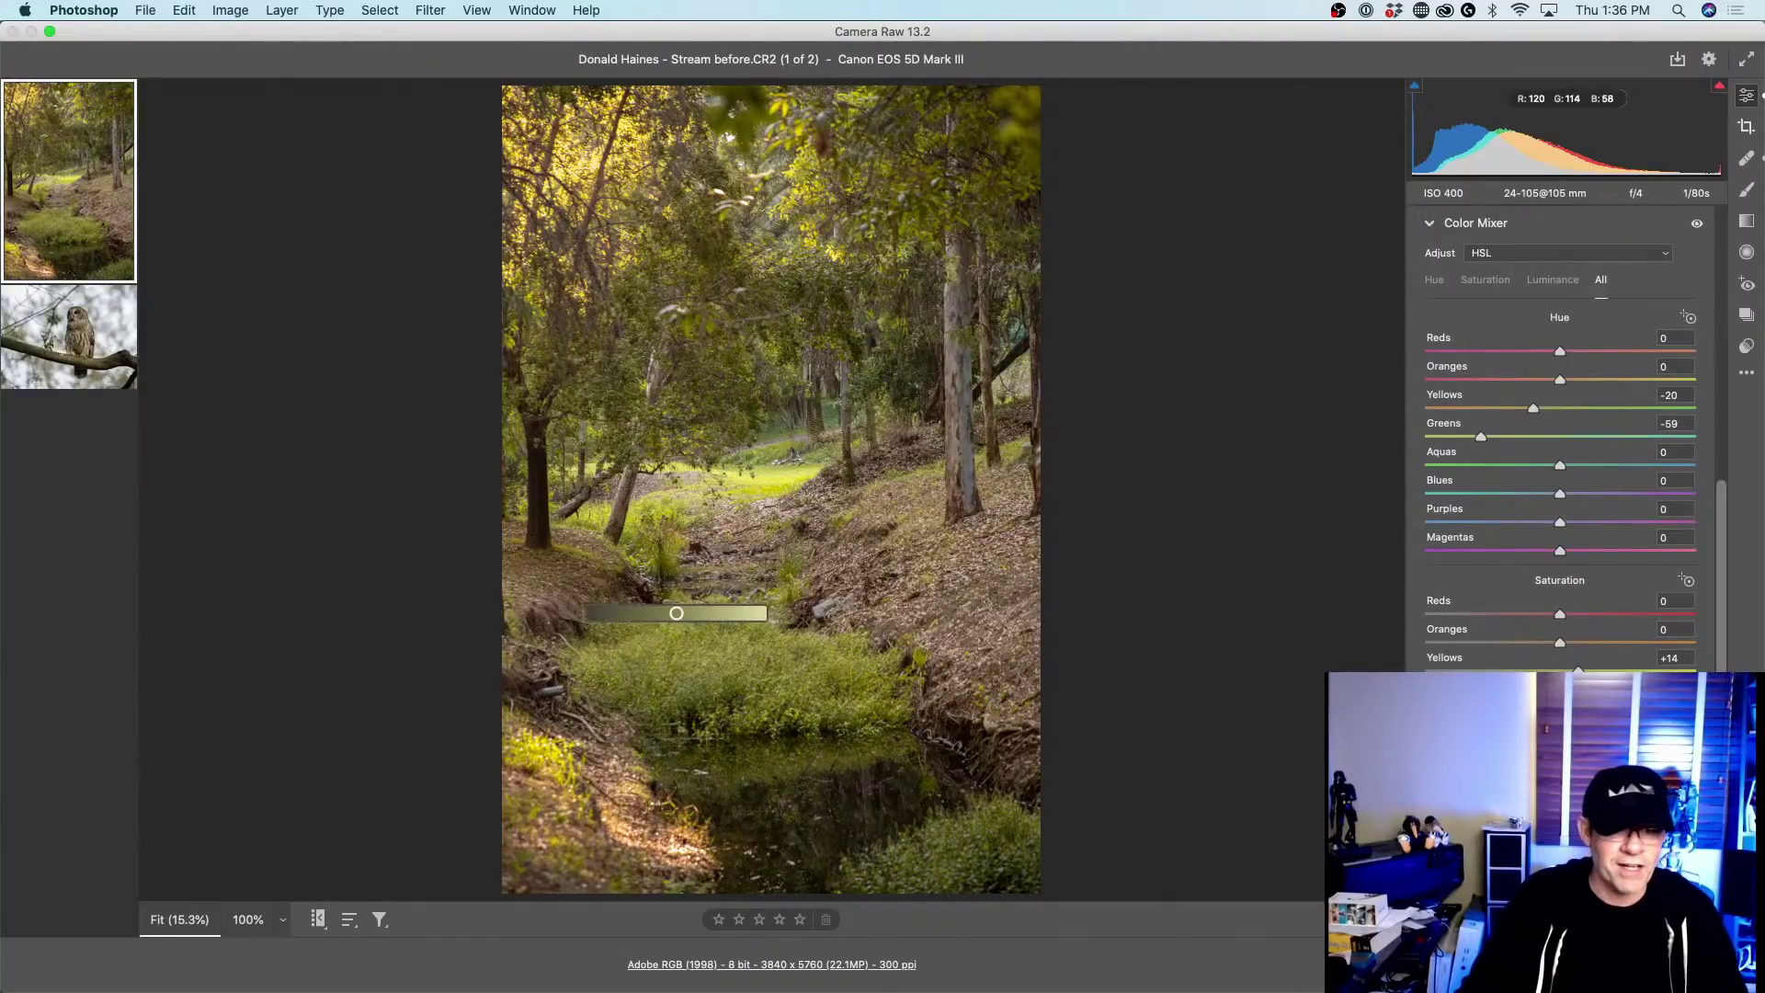
{"action": "mouse_move", "coordinate": [676, 613]}
{"action": "left_mouse_down"}
{"action": "mouse_move", "coordinate": [727, 614]}
{"action": "mouse_move", "coordinate": [631, 615]}
{"action": "left_mouse_up"}
{"action": "mouse_move", "coordinate": [763, 615]}
{"action": "left_mouse_down"}
{"action": "mouse_move", "coordinate": [681, 614]}
{"action": "mouse_move", "coordinate": [781, 614]}
{"action": "left_mouse_up"}
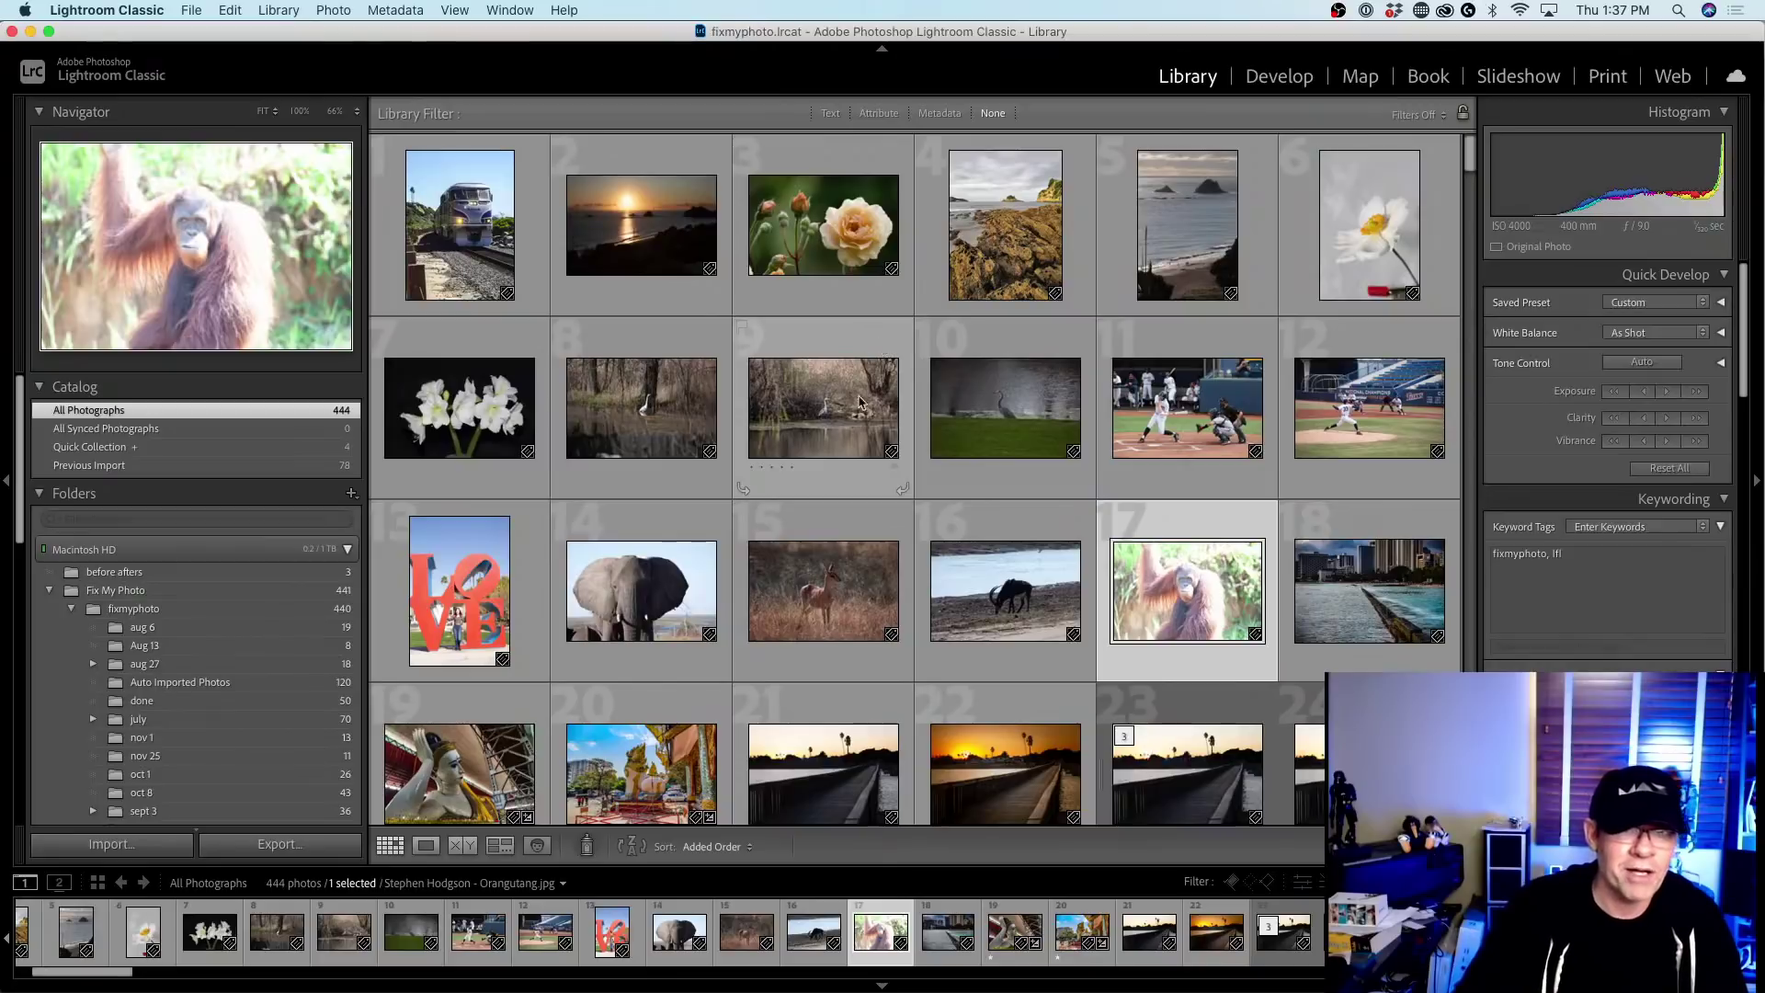
Switch to Lightroom Classic and view the heron photo from the library enlarged.
{"action": "left_click", "coordinate": [844, 427]}
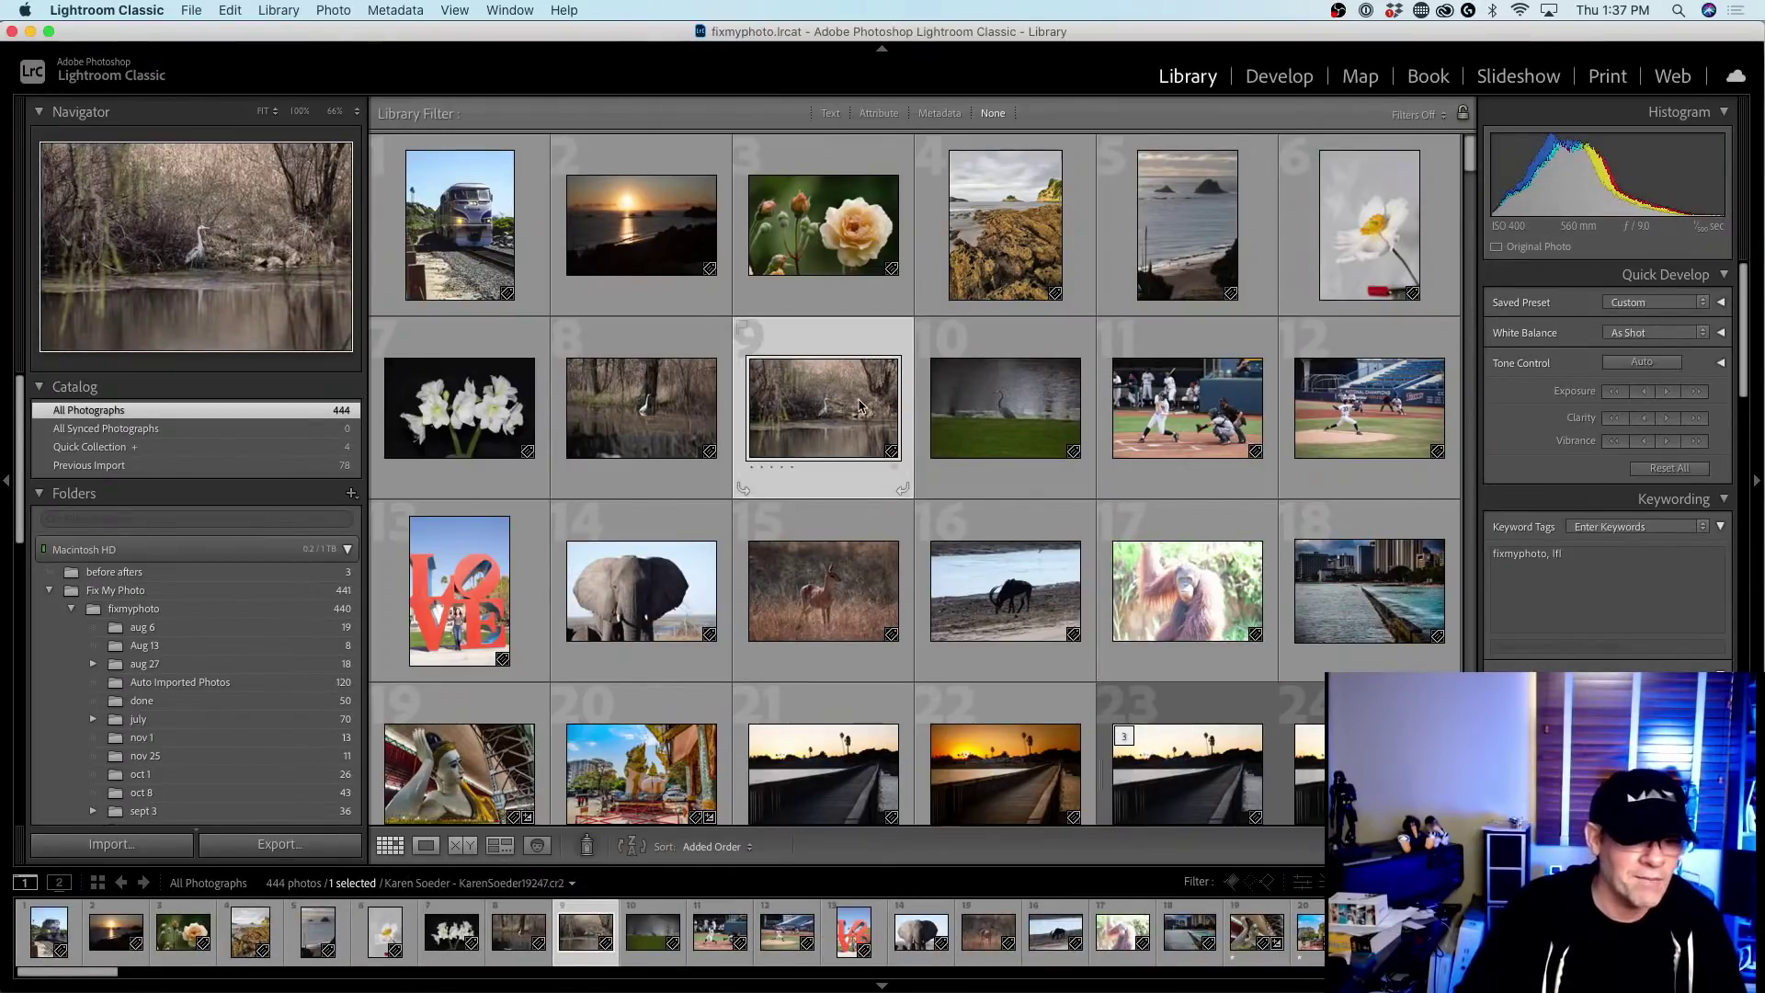
{"action": "double_click", "coordinate": [861, 405]}
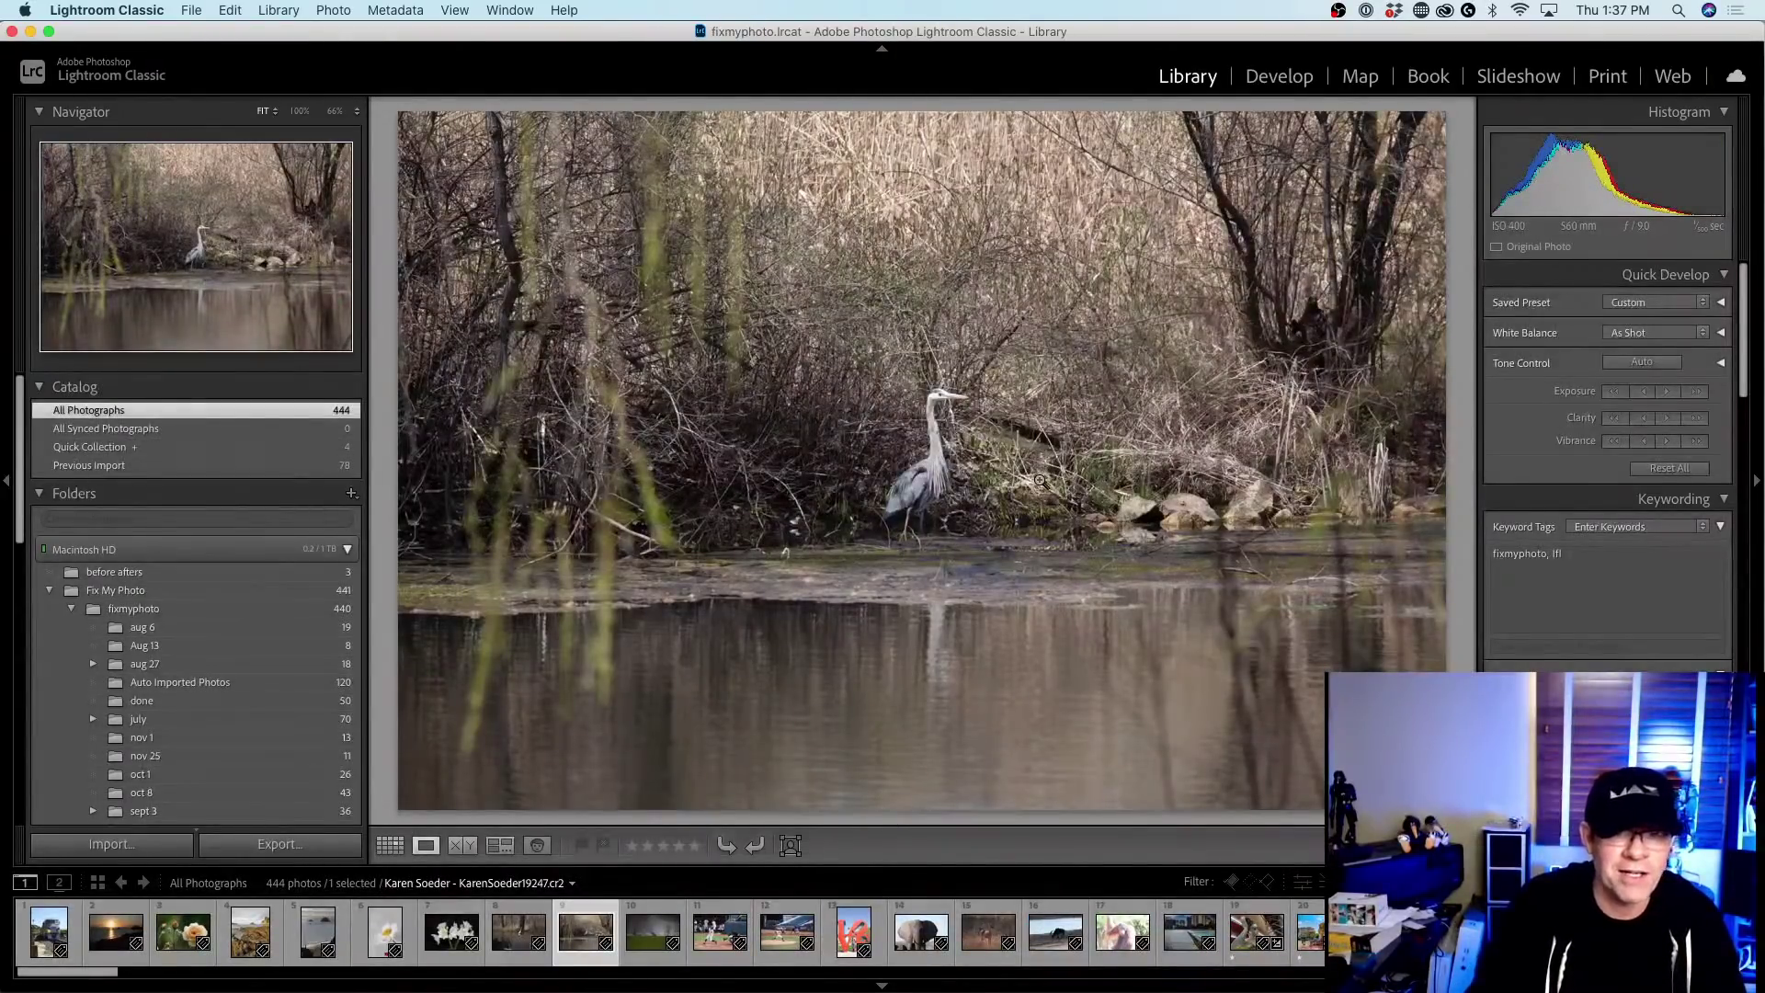
View the neighbouring white egret photo in the library and return to the grey heron photo.
{"action": "key", "text": "Left"}
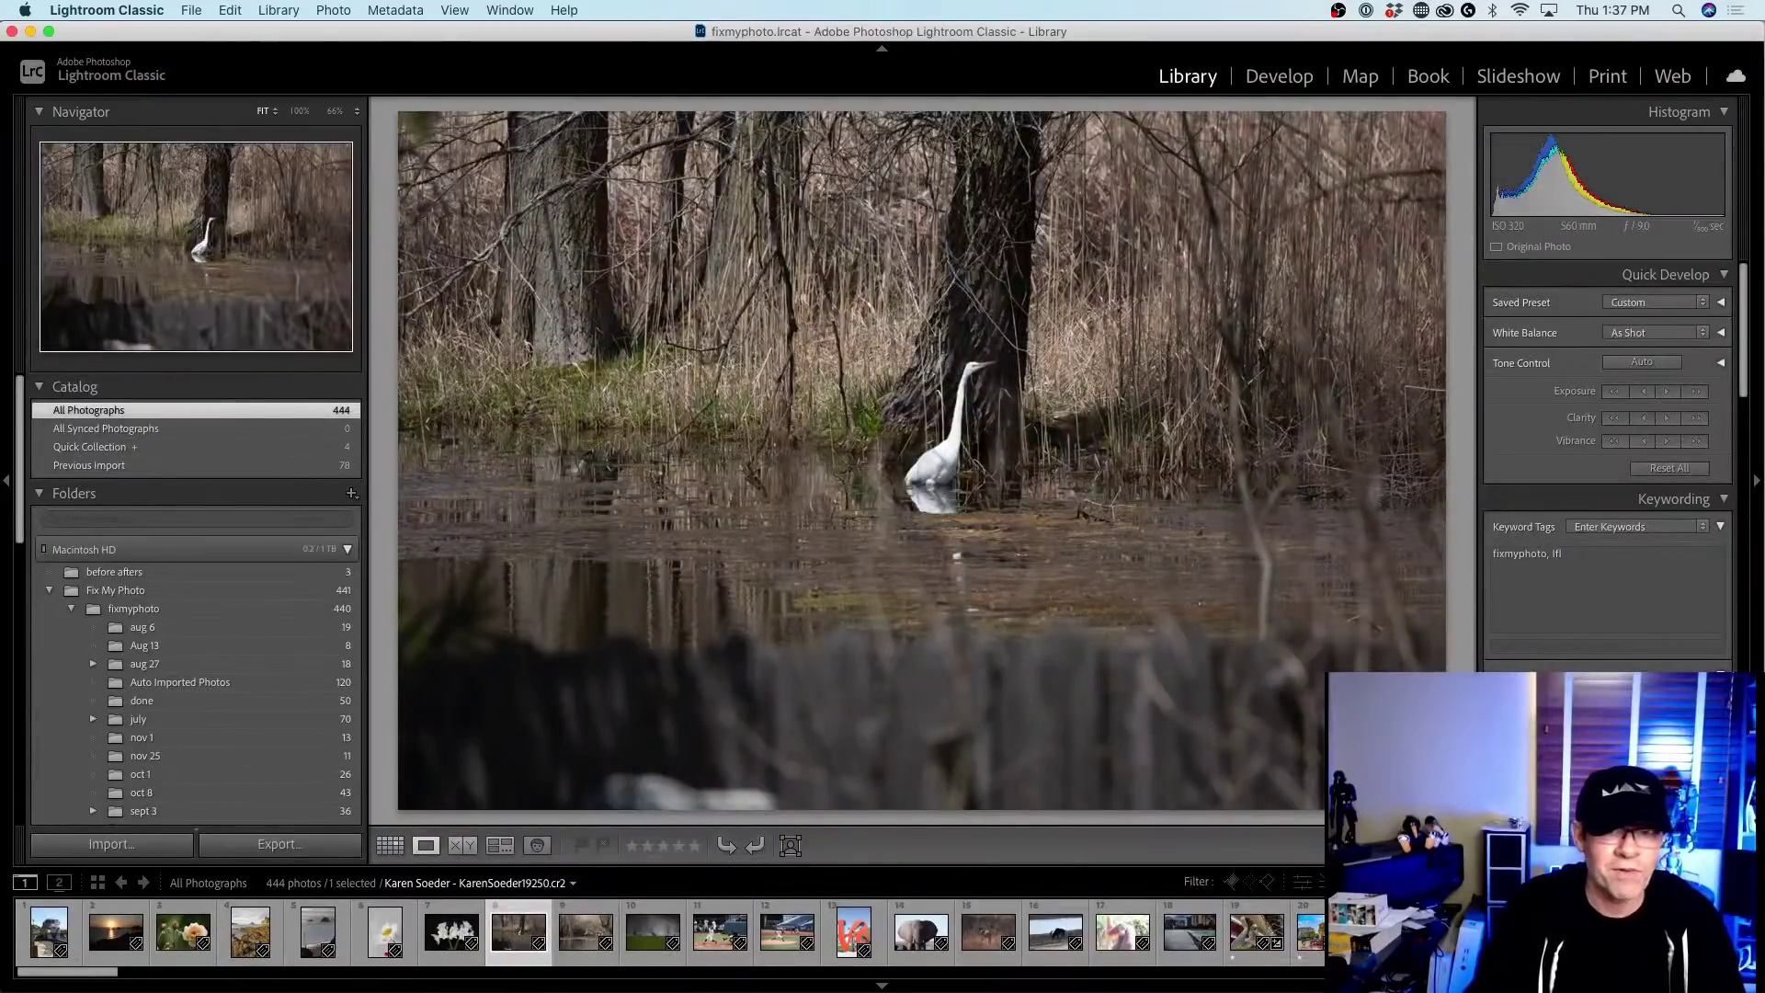
{"action": "key", "text": "Right"}
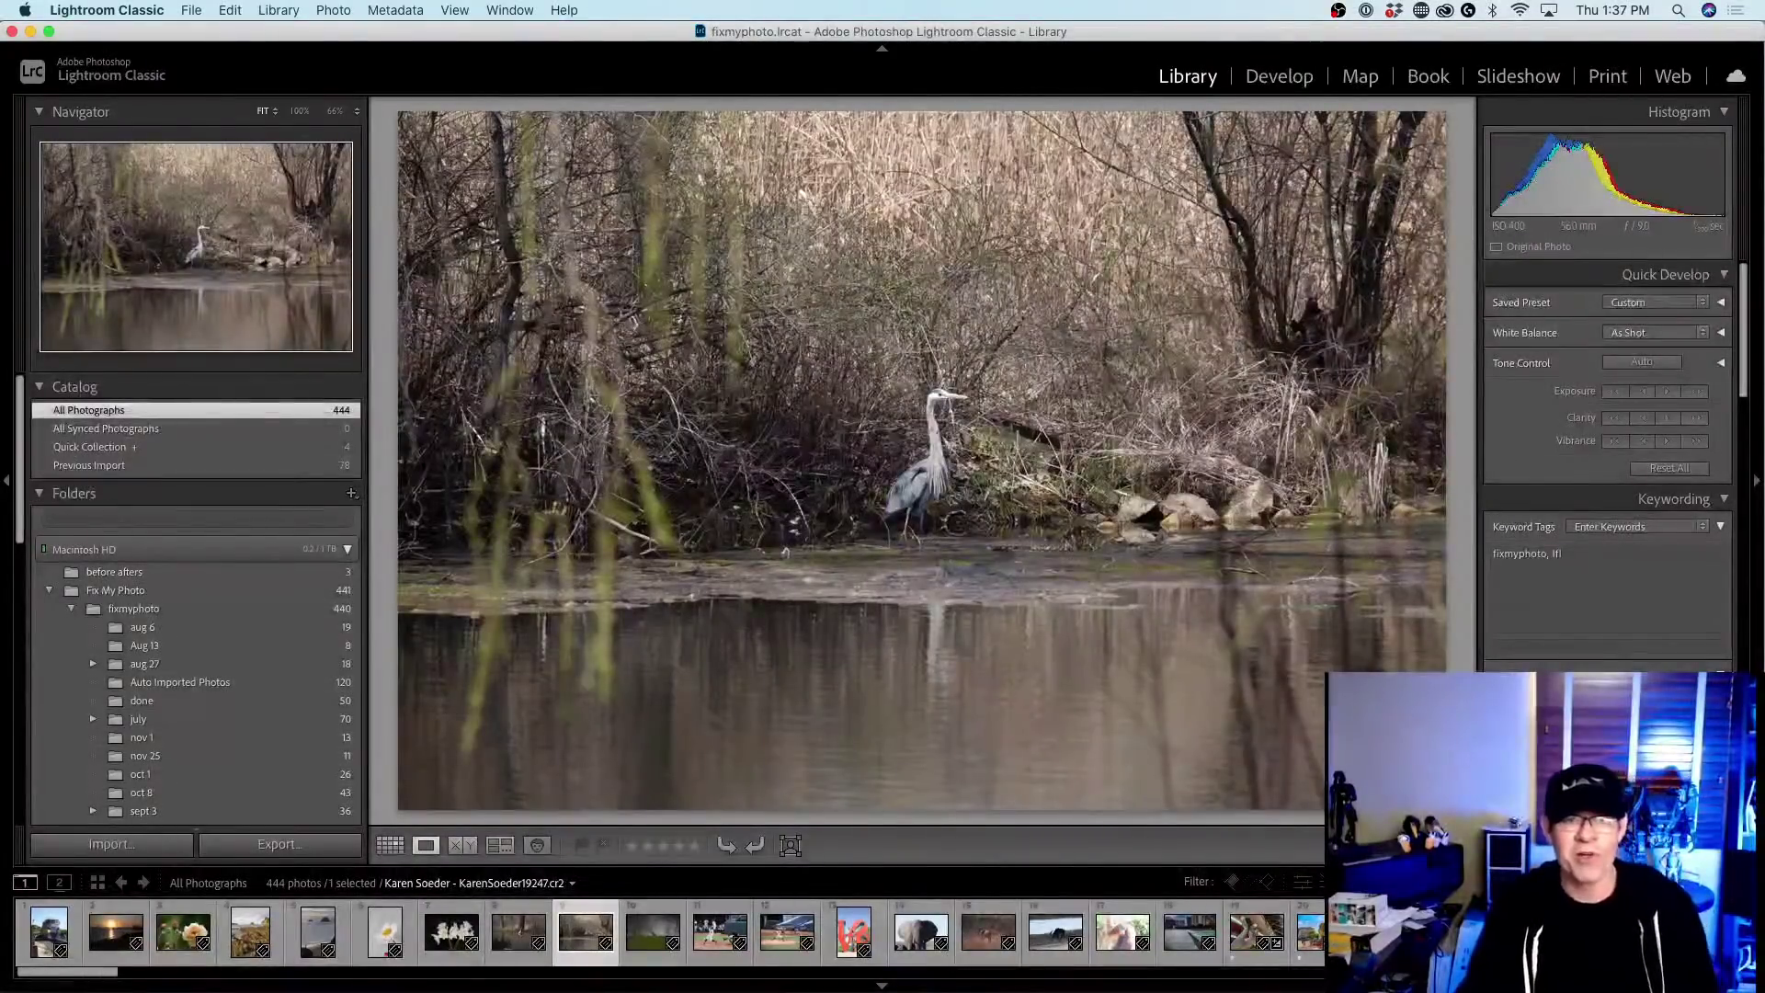
{"action": "right_click", "coordinate": [951, 420]}
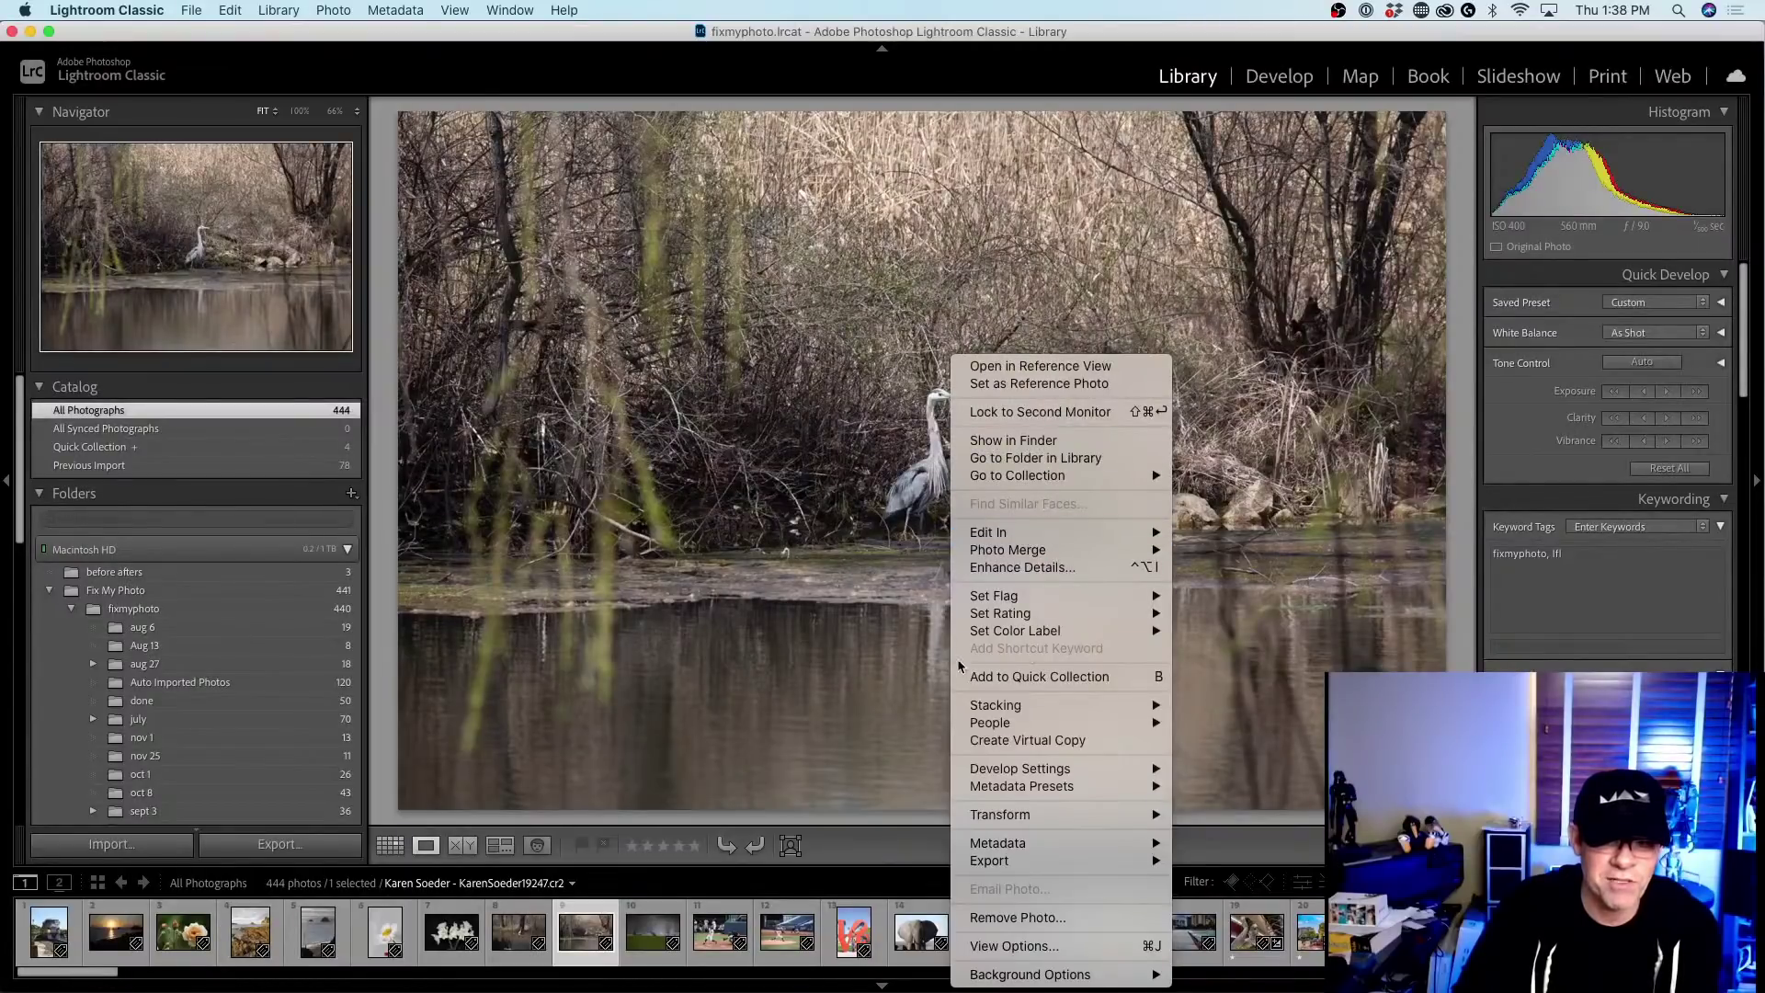
{"action": "left_click", "coordinate": [922, 643]}
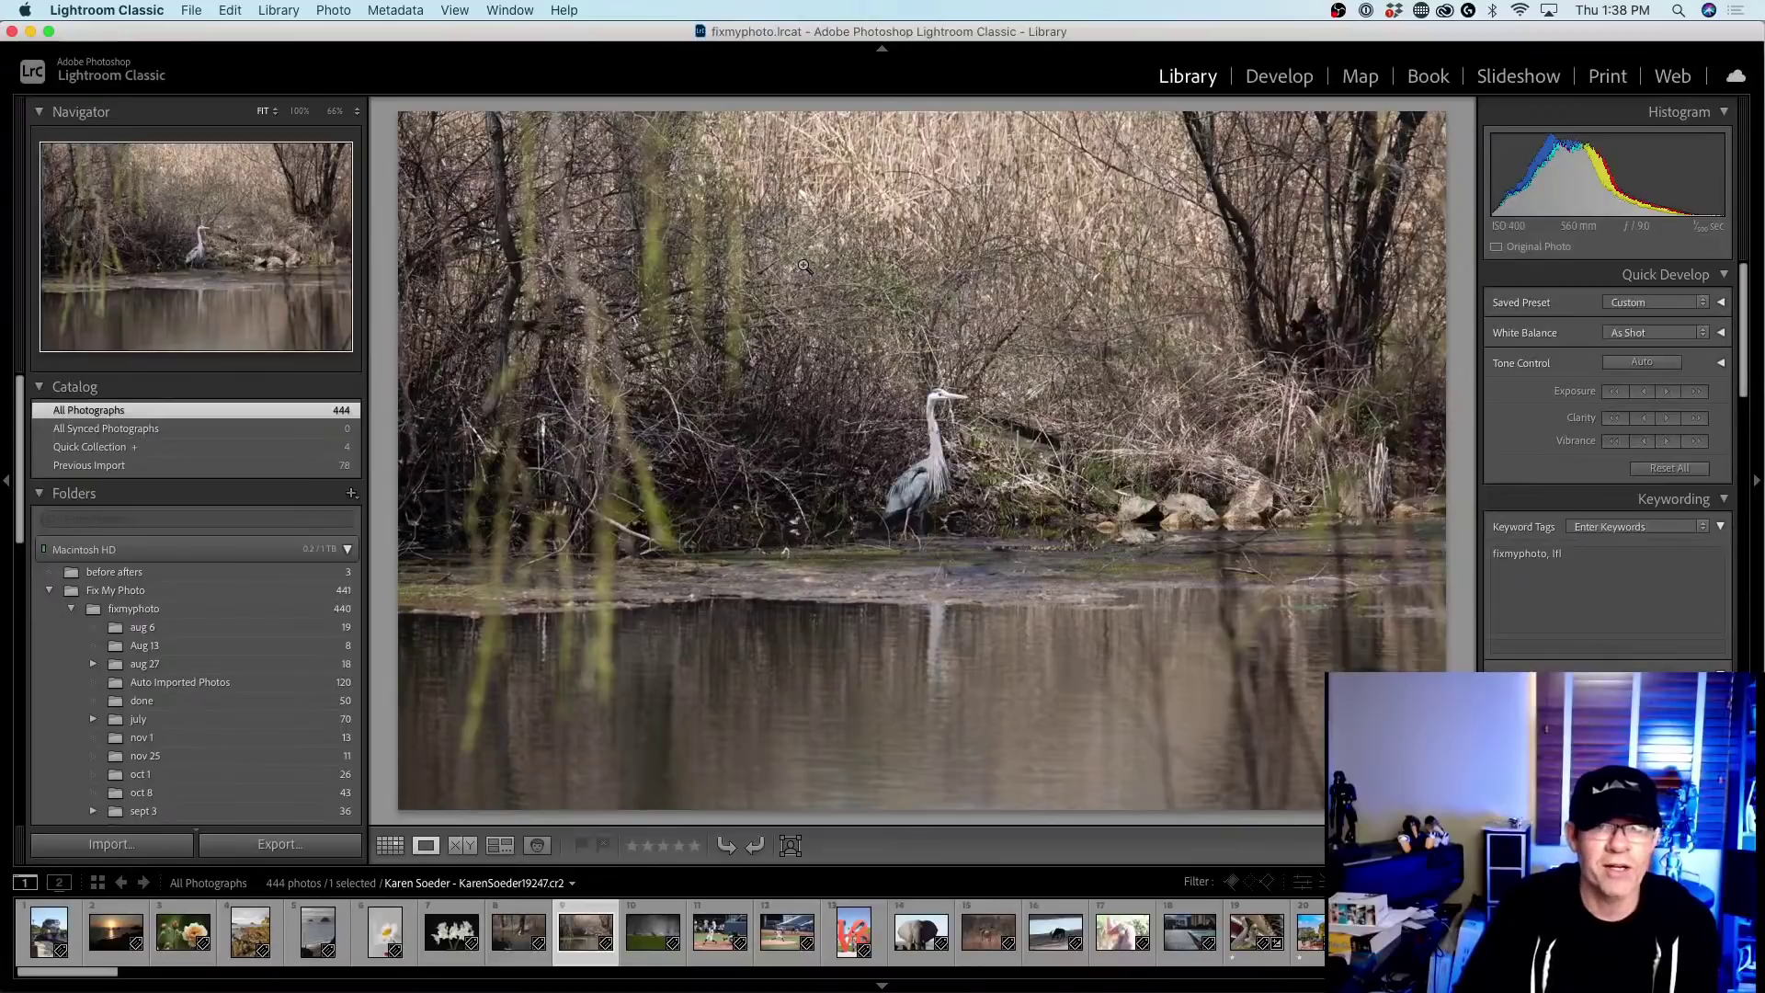
Reveal the grey heron photo's raw file in Finder and bring that file up in Adobe Bridge.
{"action": "right_click", "coordinate": [805, 265]}
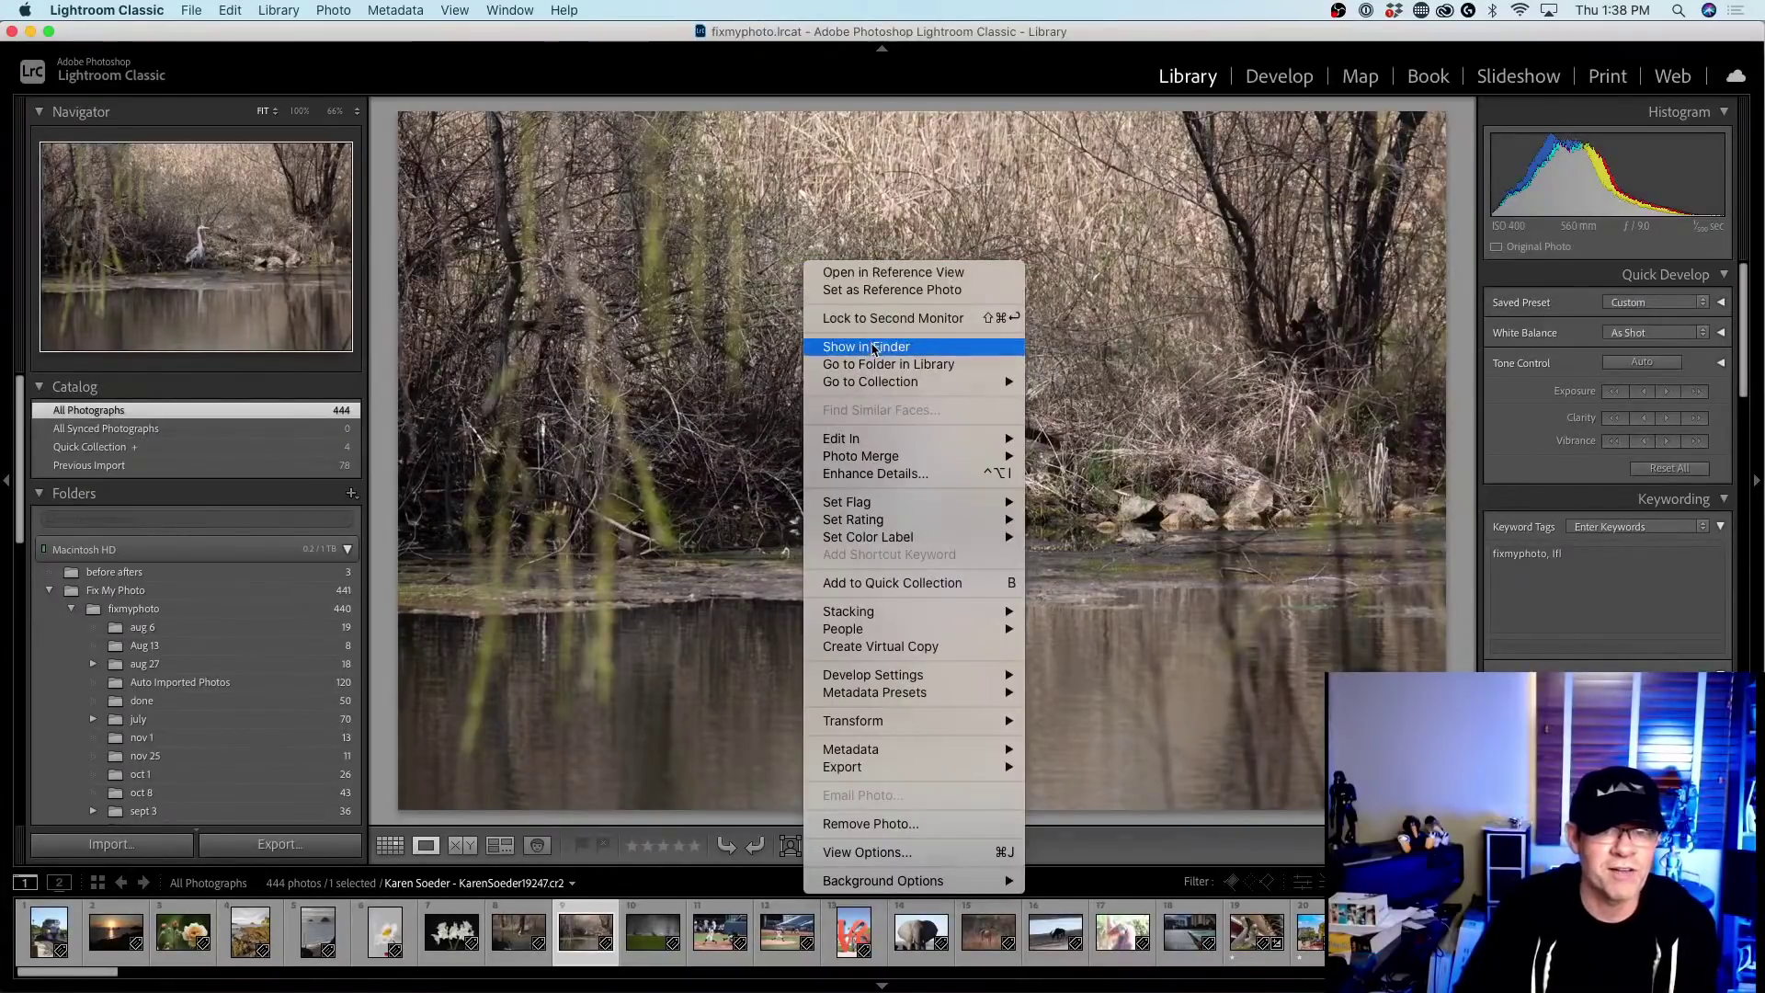
{"action": "left_click", "coordinate": [872, 349]}
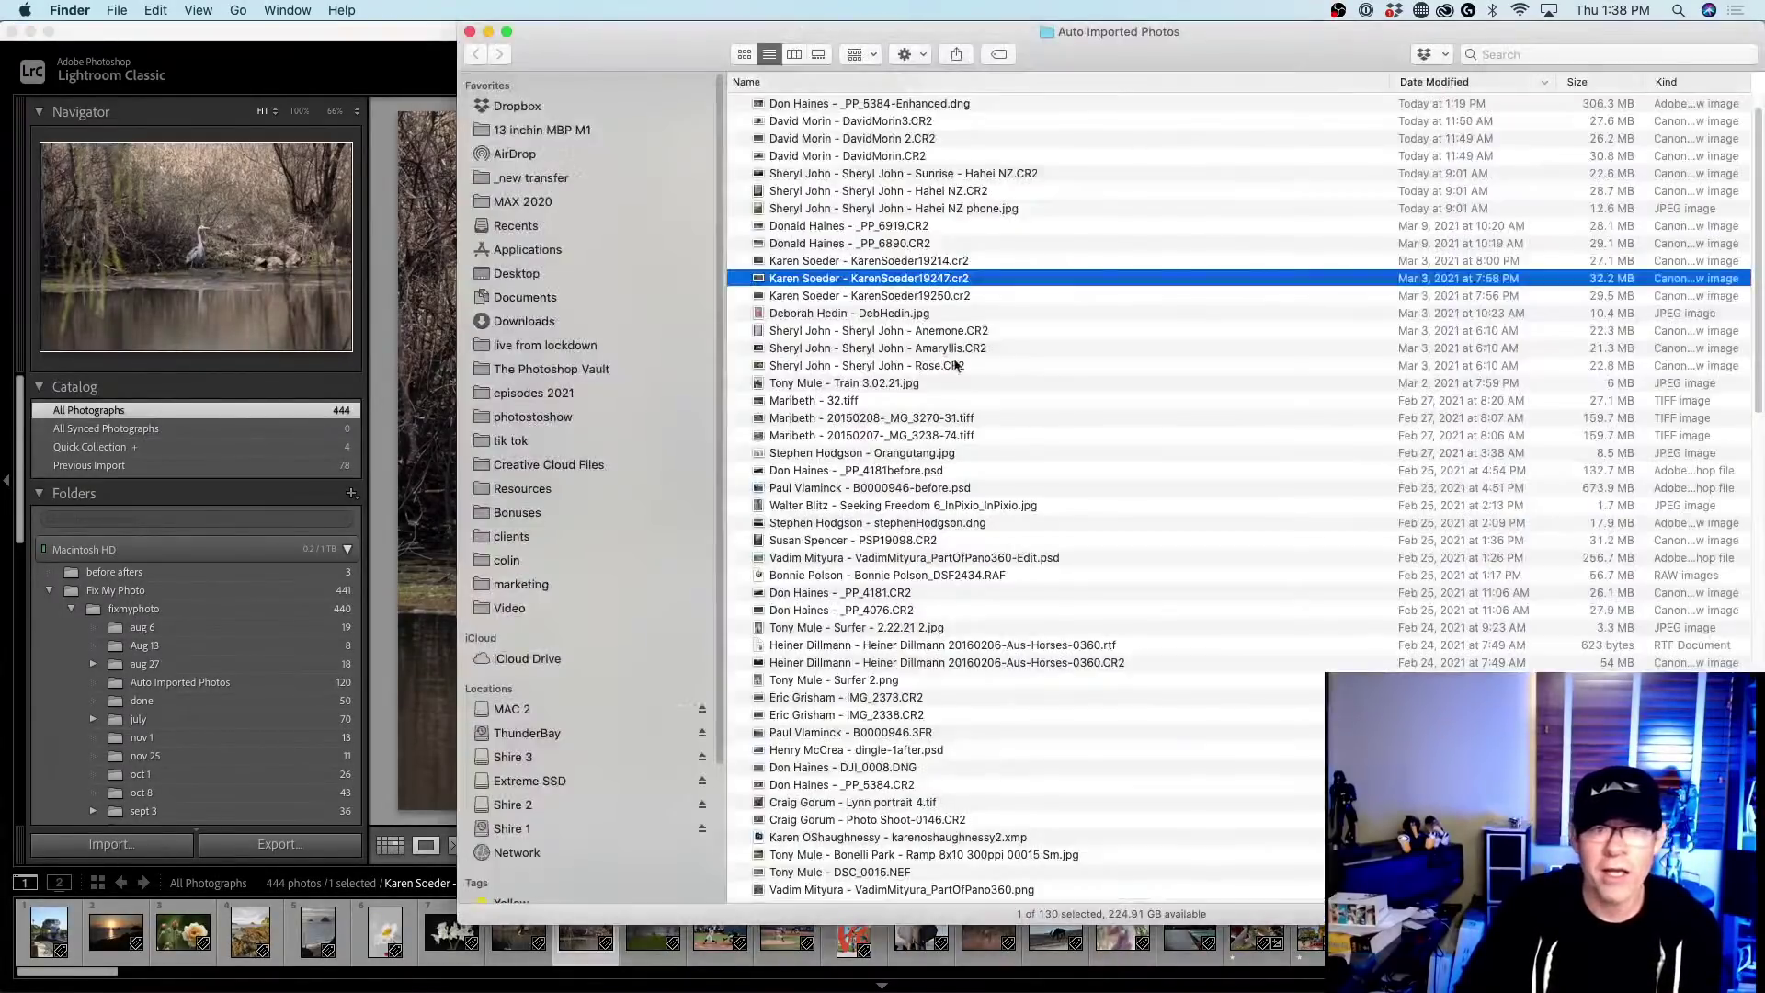
{"action": "left_click_drag", "start_coordinate": [809, 279], "coordinate": [759, 982]}
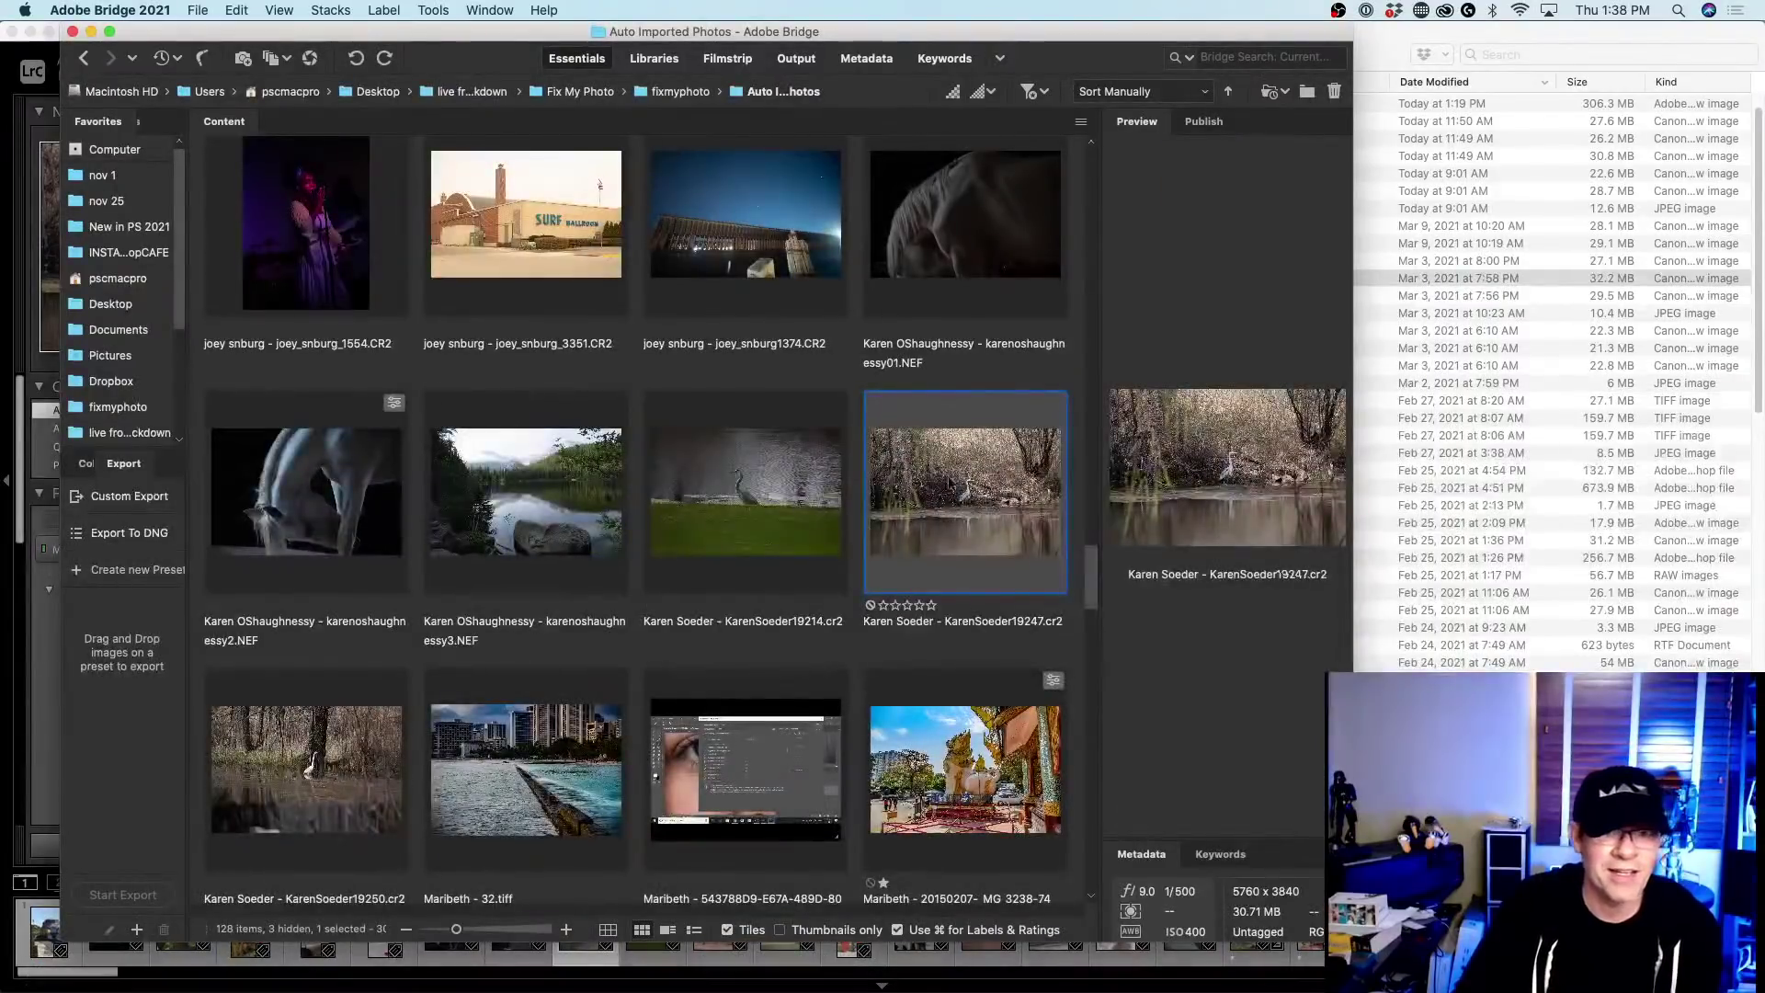
{"action": "left_click_drag", "start_coordinate": [1026, 31], "coordinate": [1085, 31]}
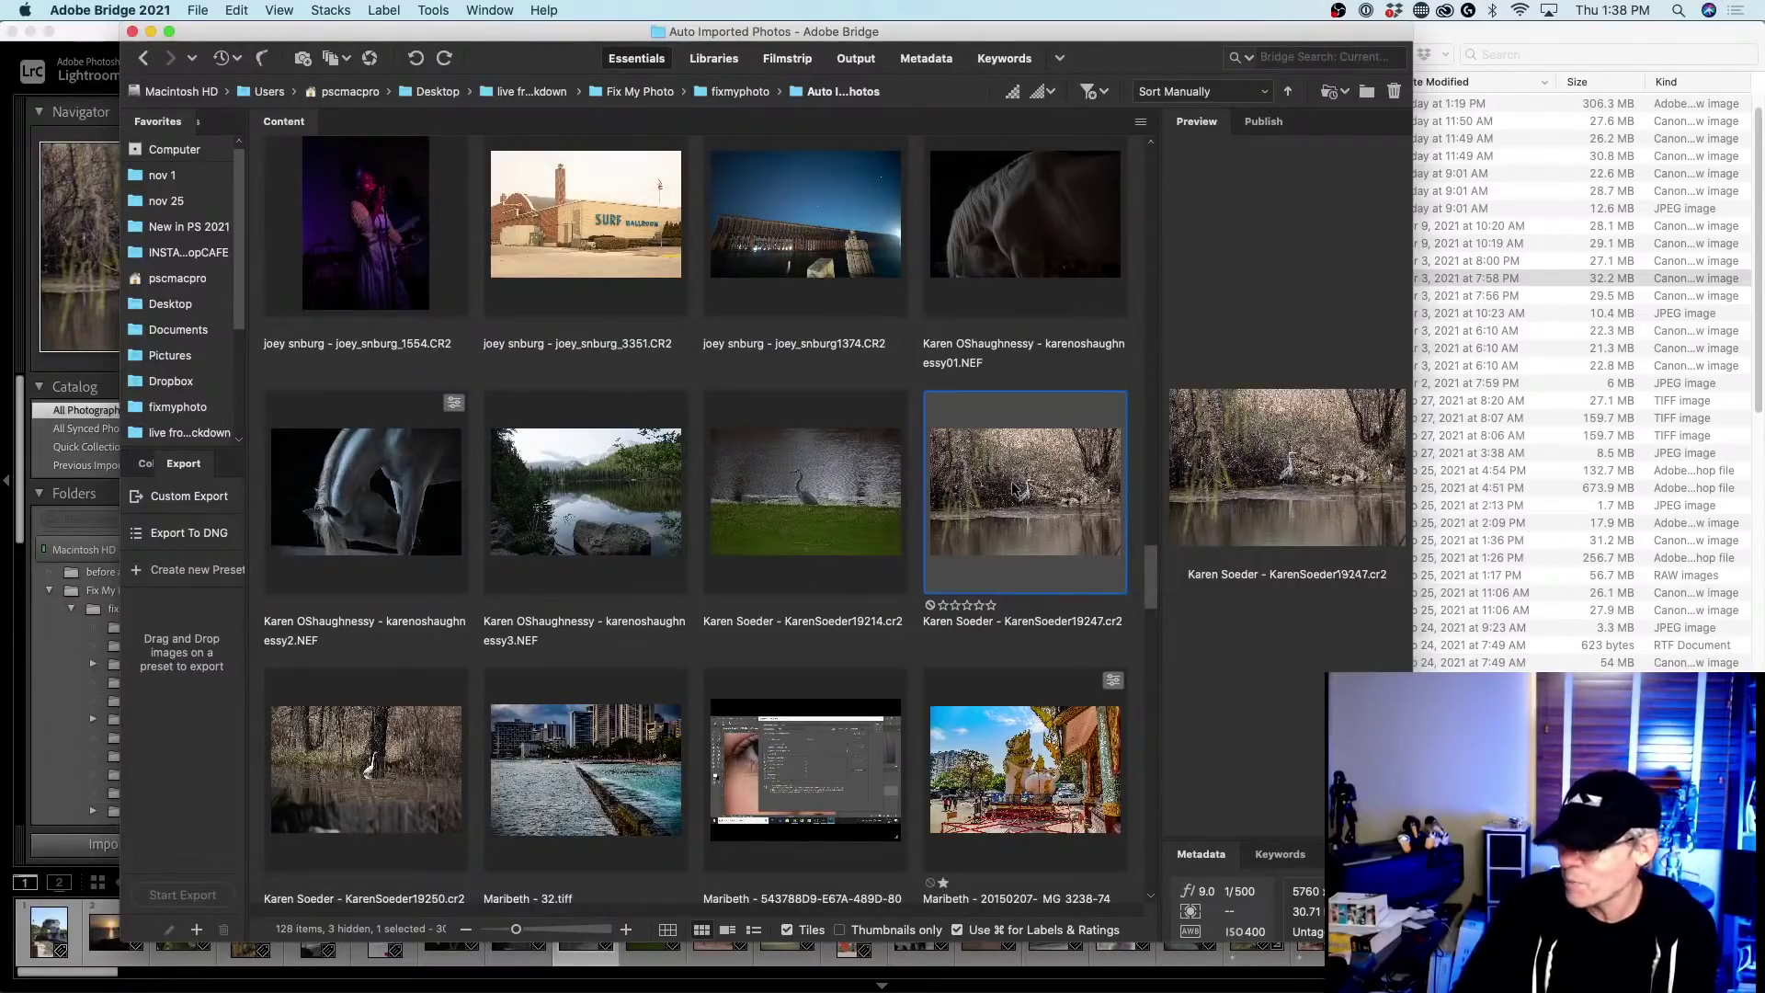
Open the grey heron raw file from Bridge in Camera Raw and inspect the bird and background branches at 100% and closer.
{"action": "right_click", "coordinate": [1014, 489]}
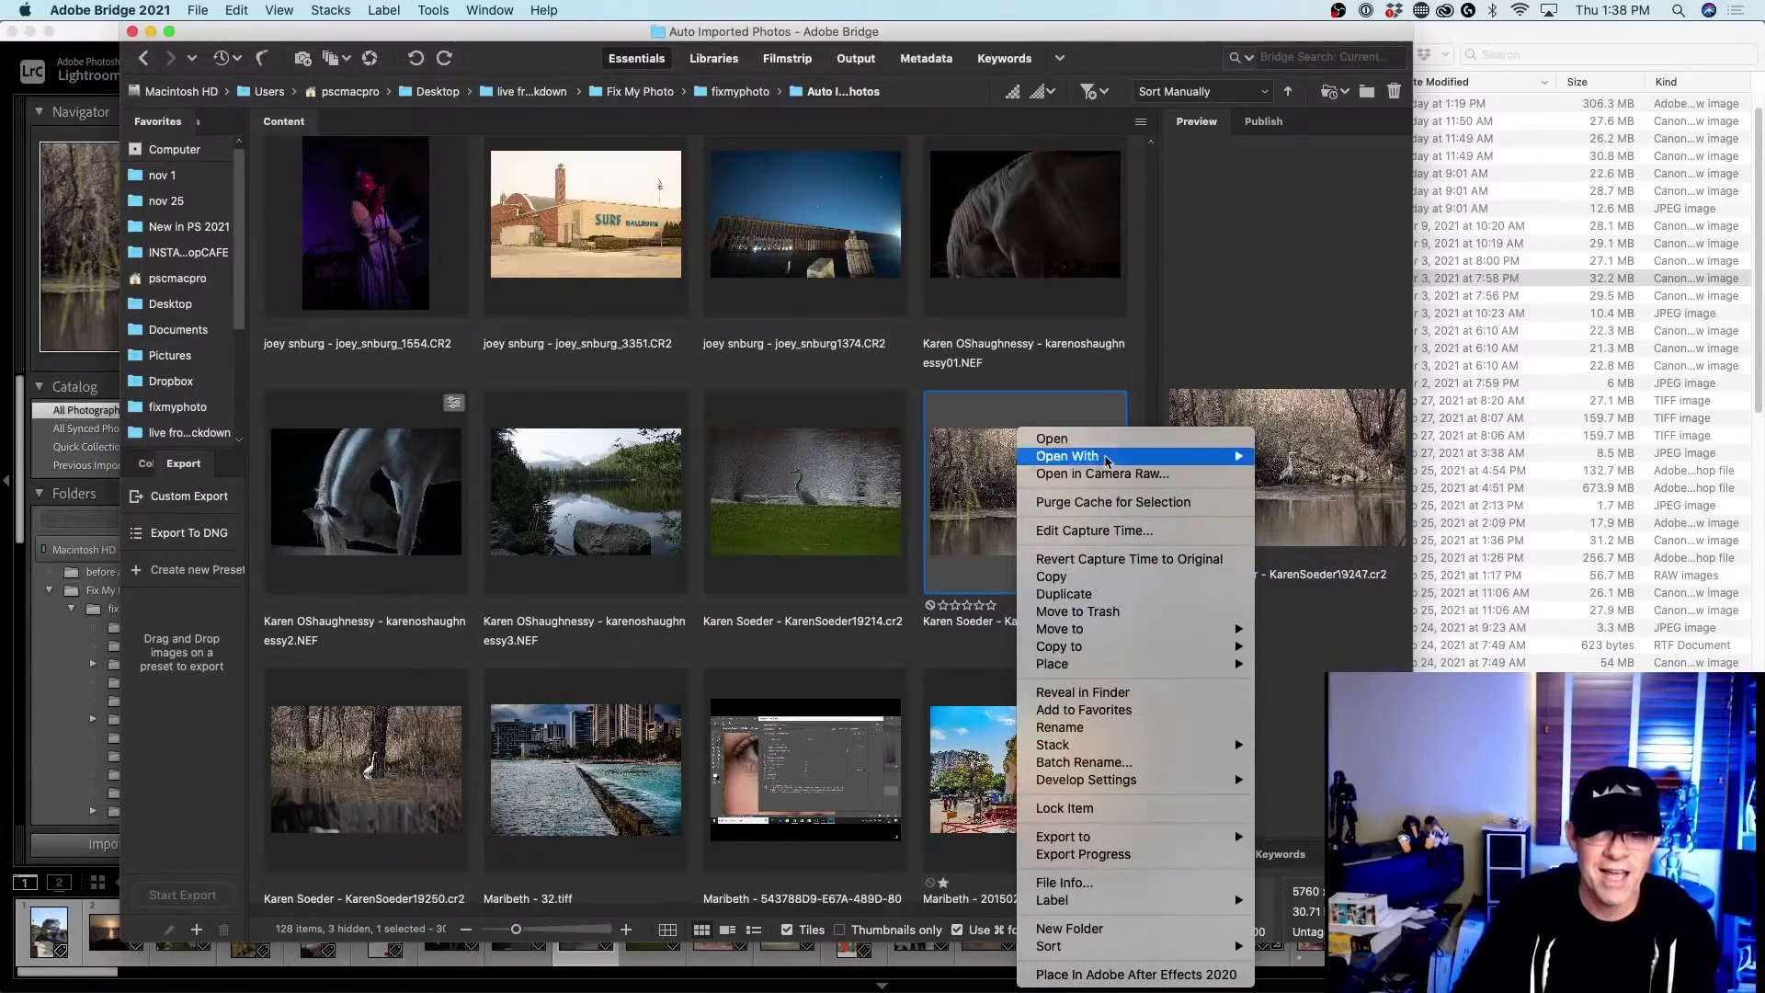
{"action": "left_click", "coordinate": [1117, 479]}
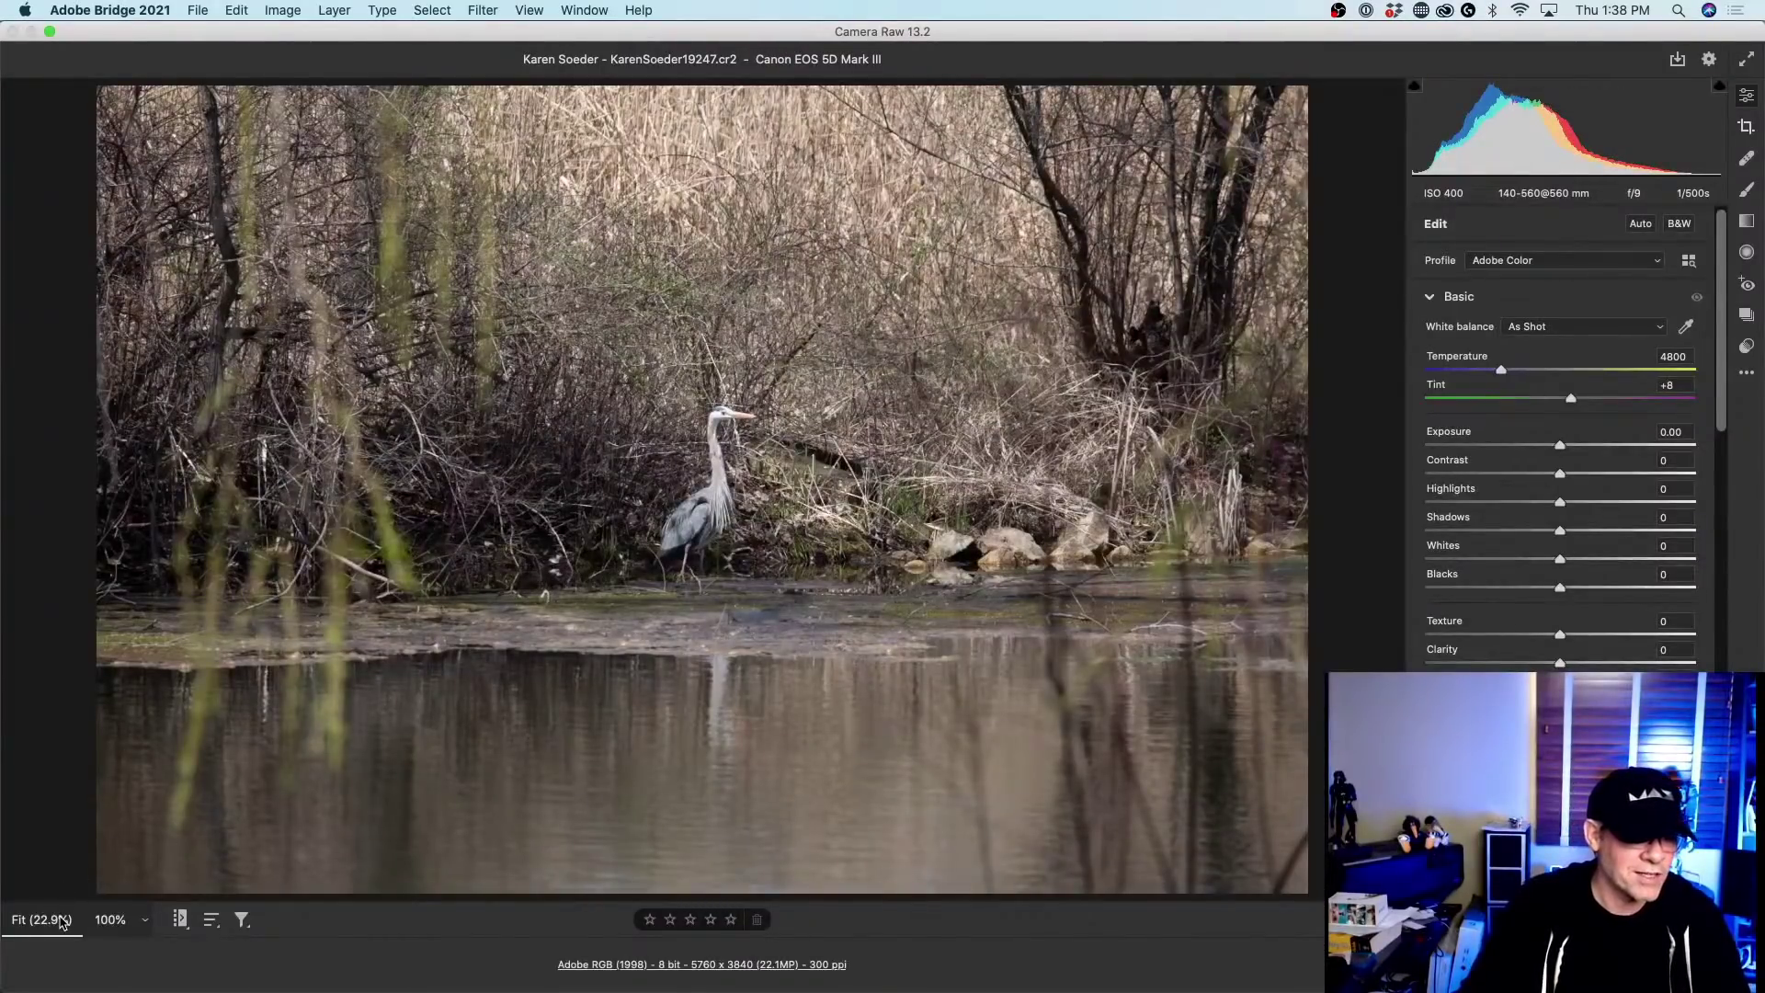
{"action": "left_click", "coordinate": [110, 919]}
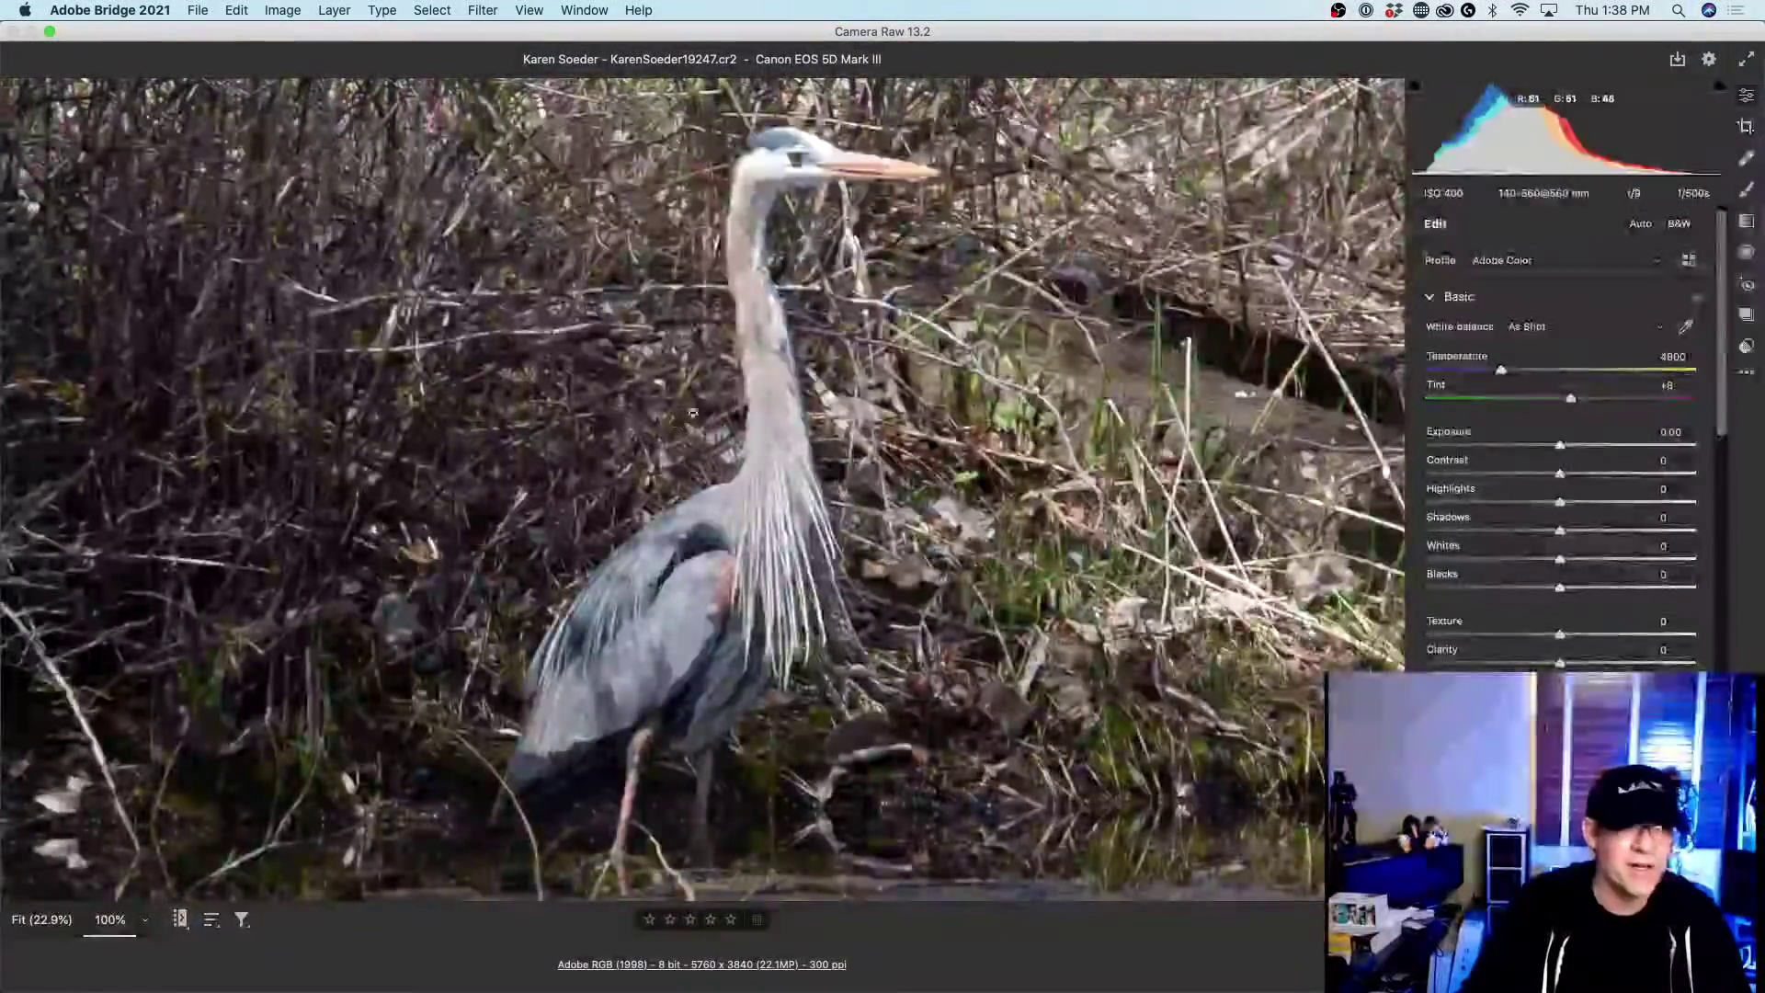
{"action": "left_click", "coordinate": [812, 385]}
{"action": "left_click", "coordinate": [784, 278]}
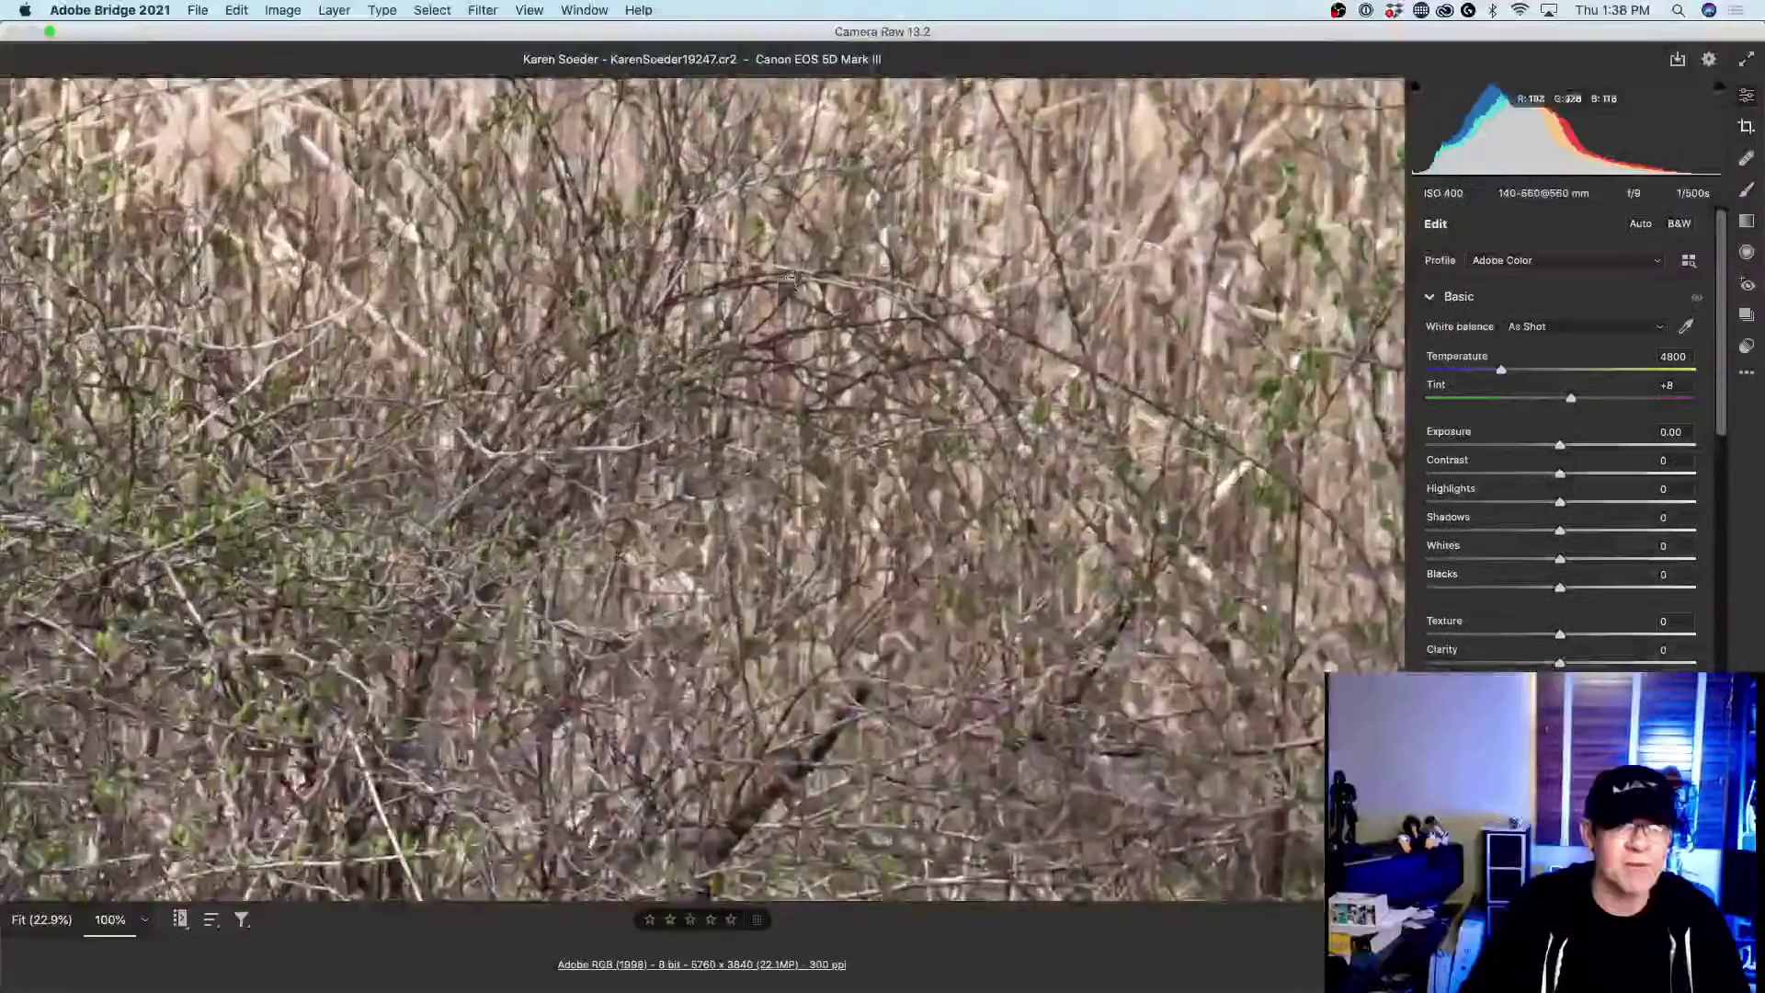
{"action": "left_click", "coordinate": [692, 546]}
{"action": "scroll", "coordinate": [692, 546], "scroll_direction": "down", "scroll_amount": 5}
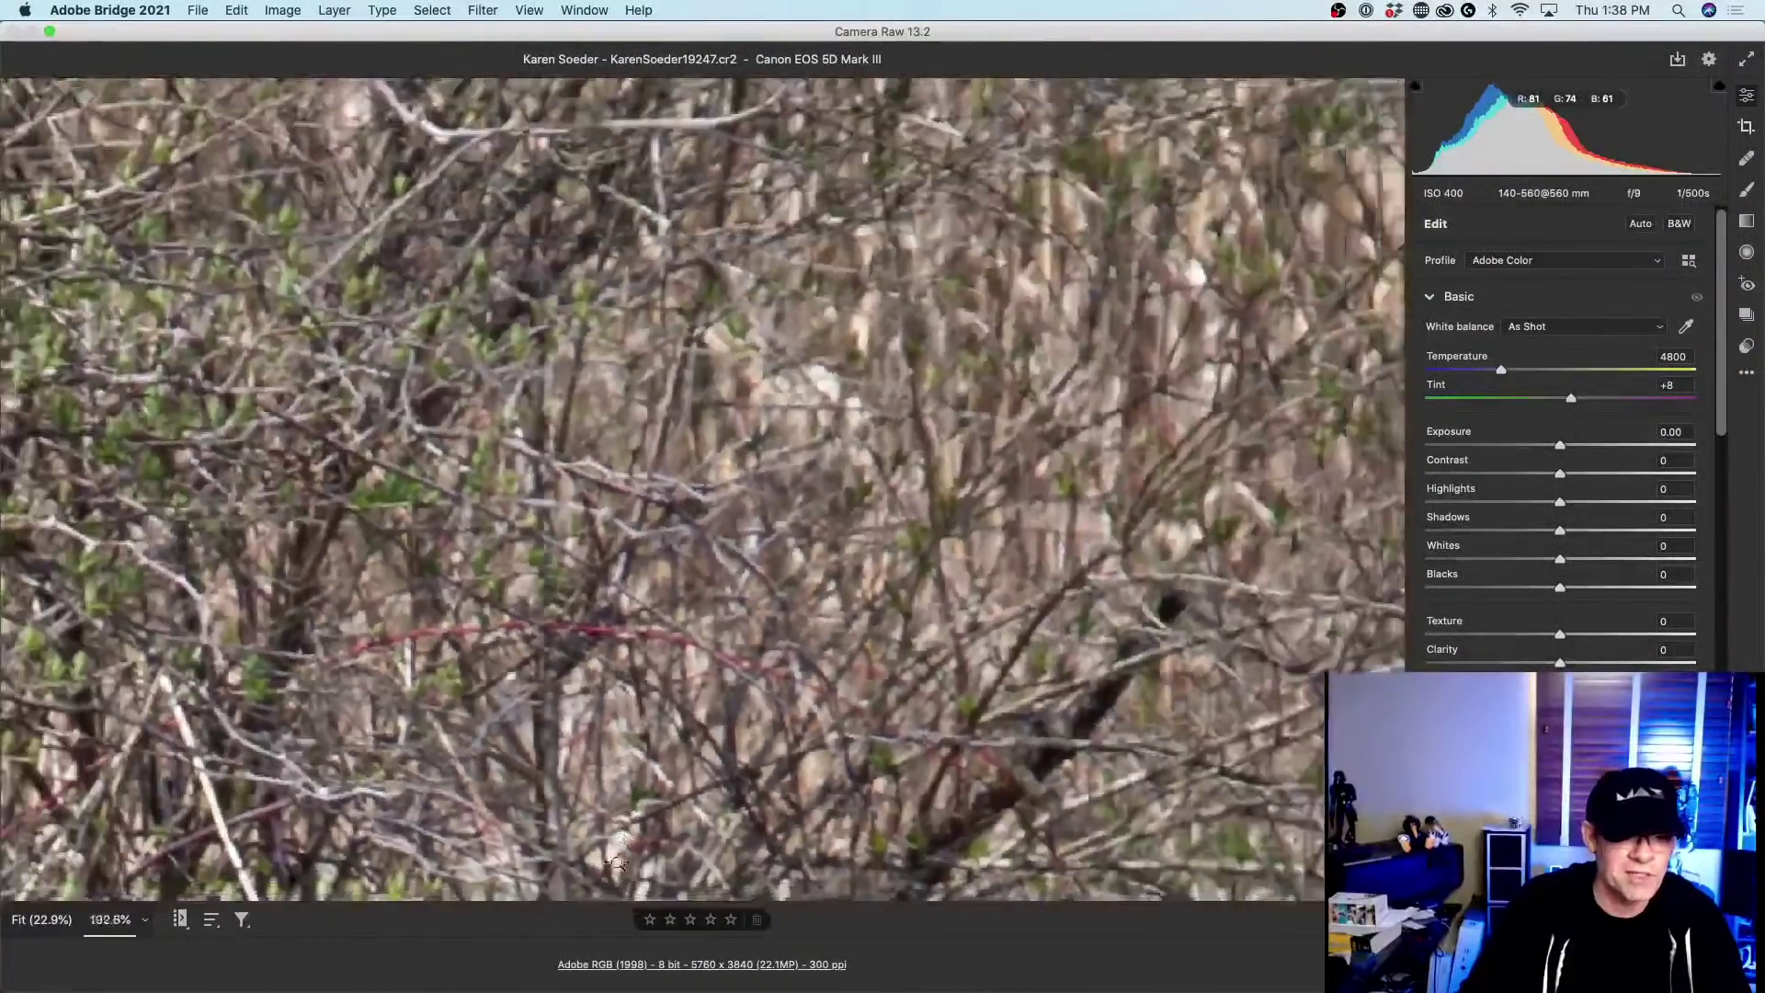
Create an enhanced DNG copy of the heron photo with Super Resolution enabled.
{"action": "scroll", "coordinate": [631, 547], "scroll_direction": "down", "scroll_amount": 3}
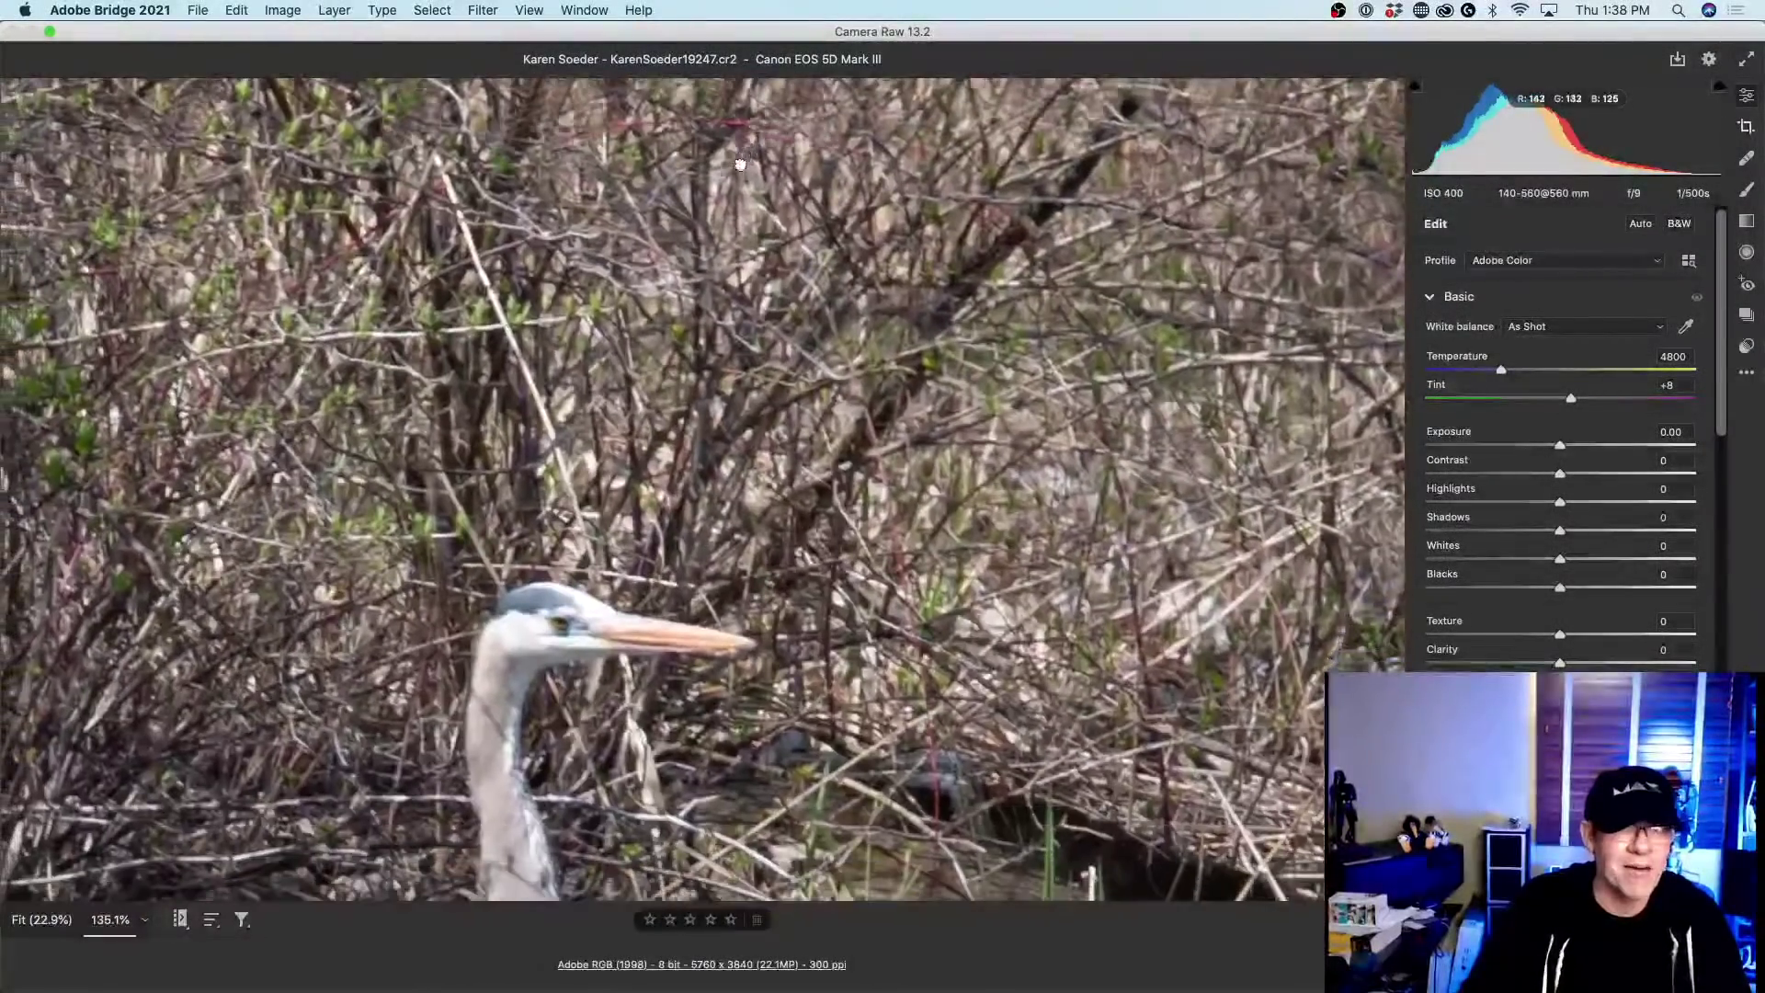
{"action": "scroll", "coordinate": [639, 828], "scroll_direction": "down", "scroll_amount": 3}
{"action": "scroll", "coordinate": [640, 828], "scroll_direction": "down", "scroll_amount": 1}
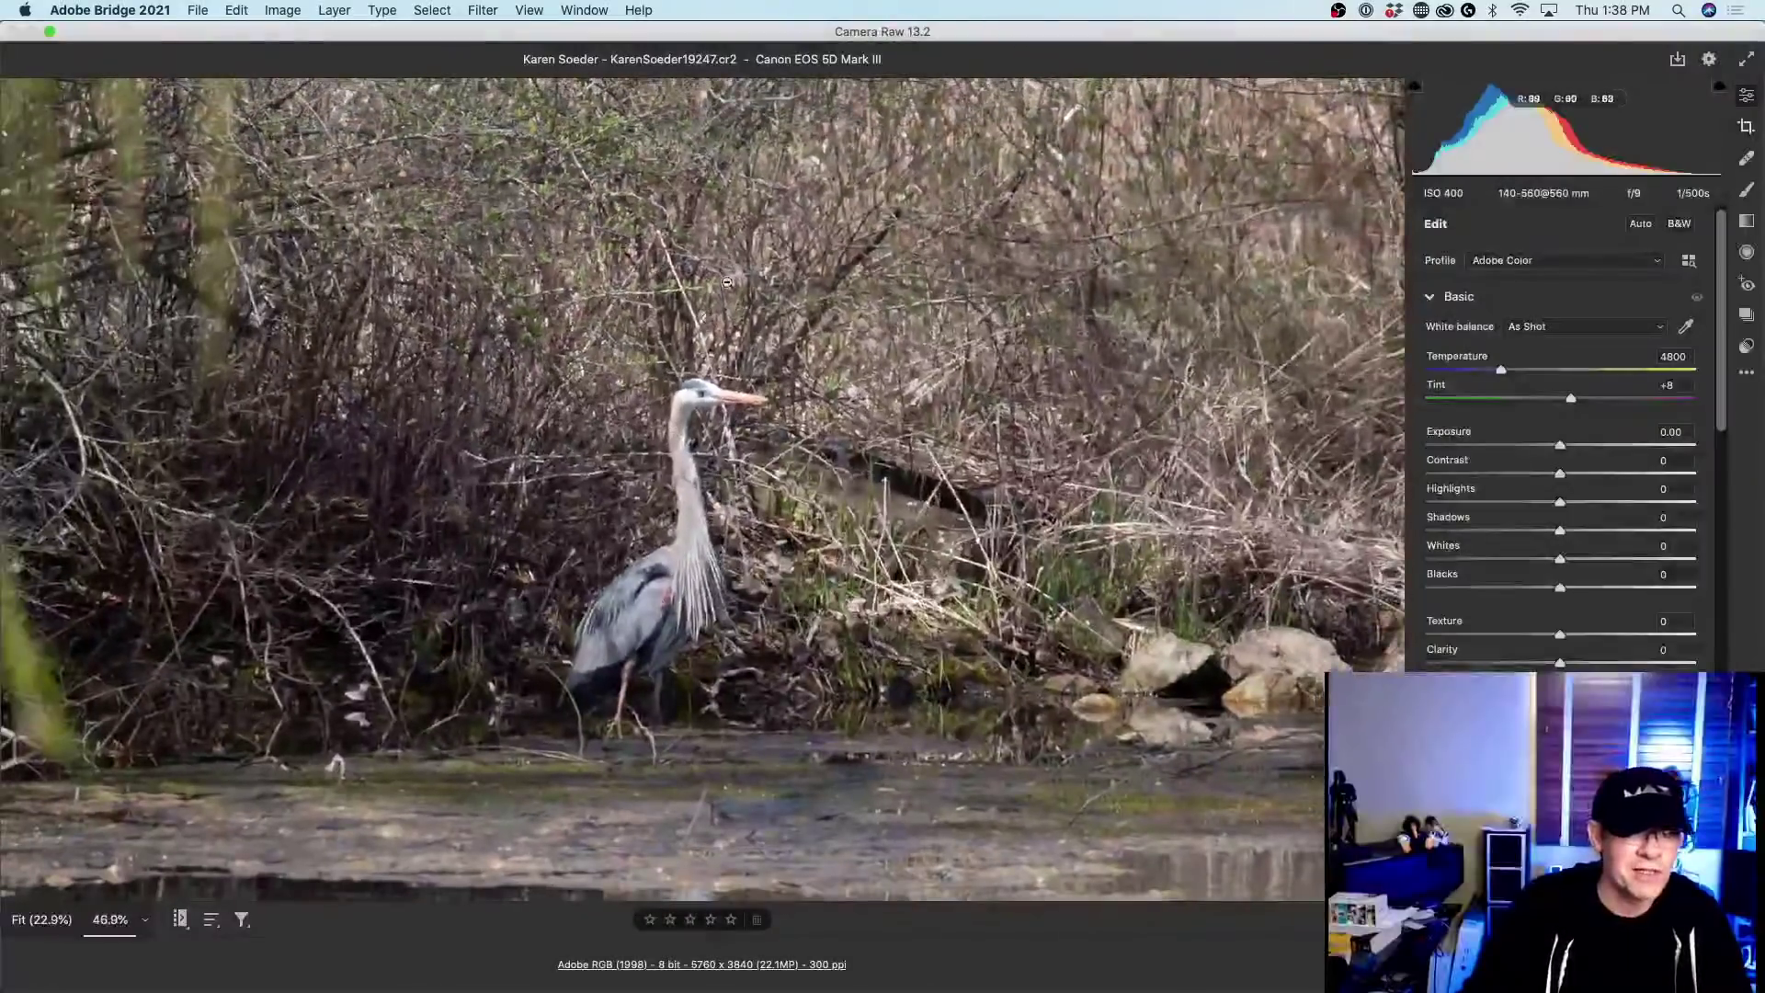
{"action": "scroll", "coordinate": [658, 550], "scroll_direction": "down", "scroll_amount": 2}
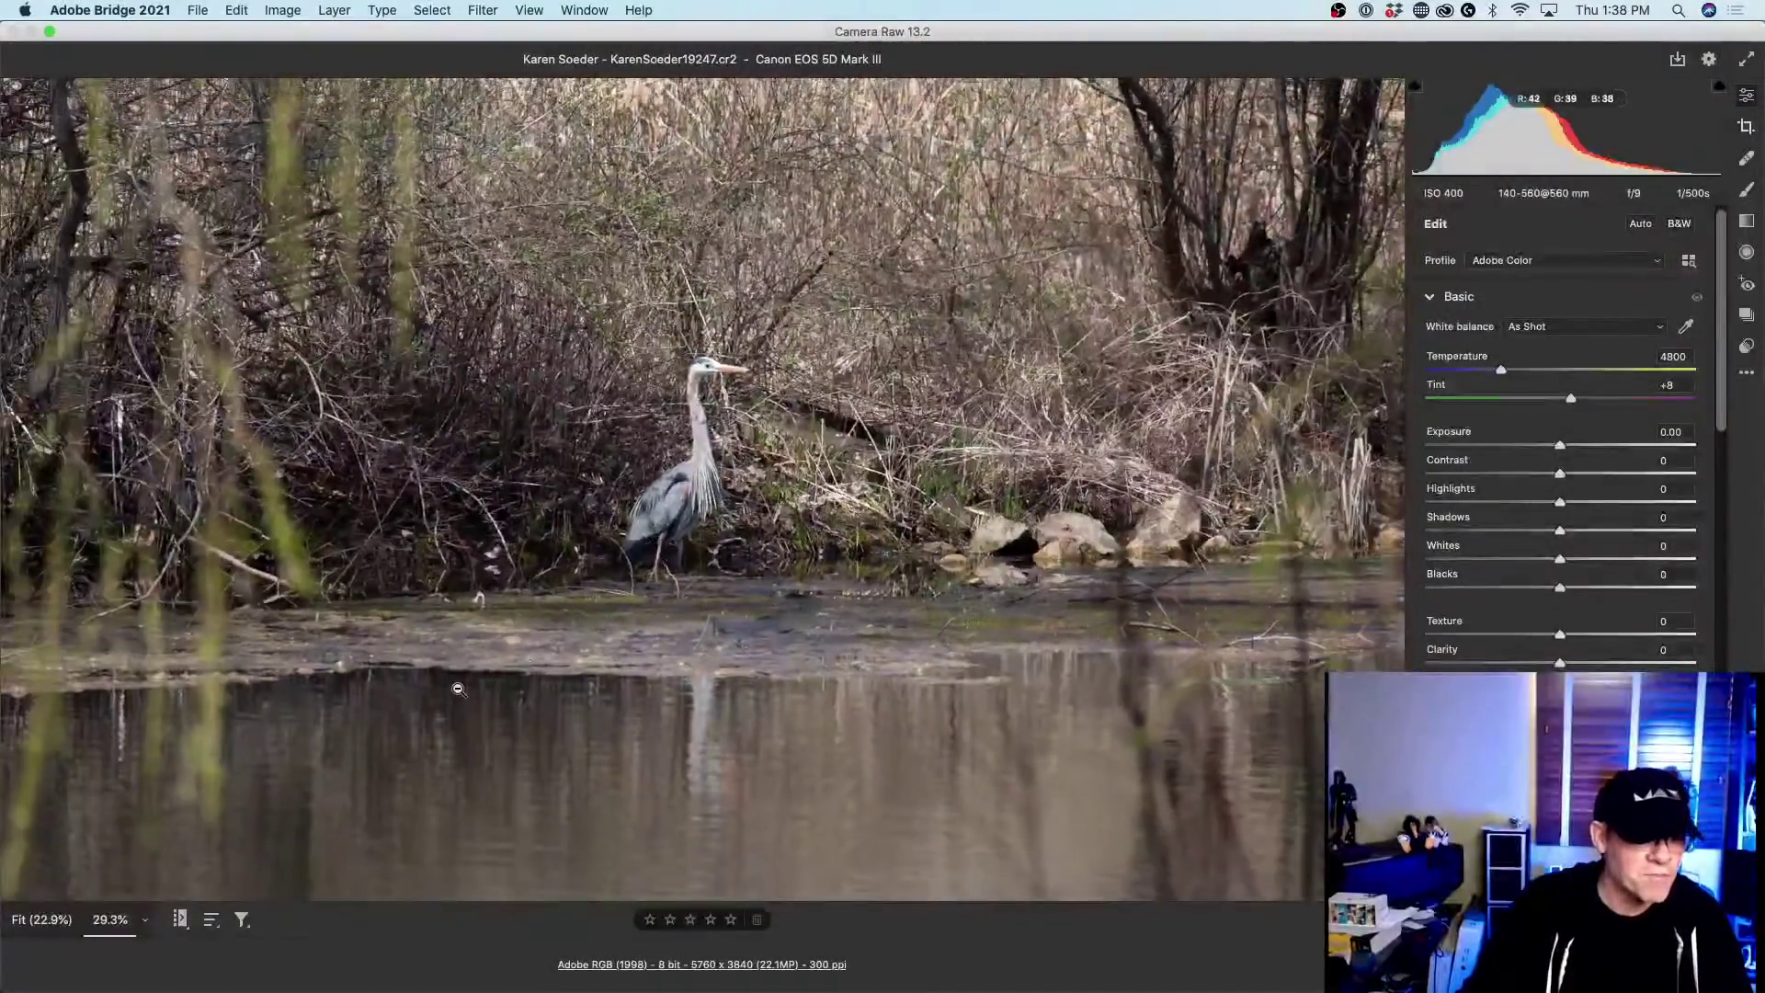
{"action": "right_click", "coordinate": [657, 305]}
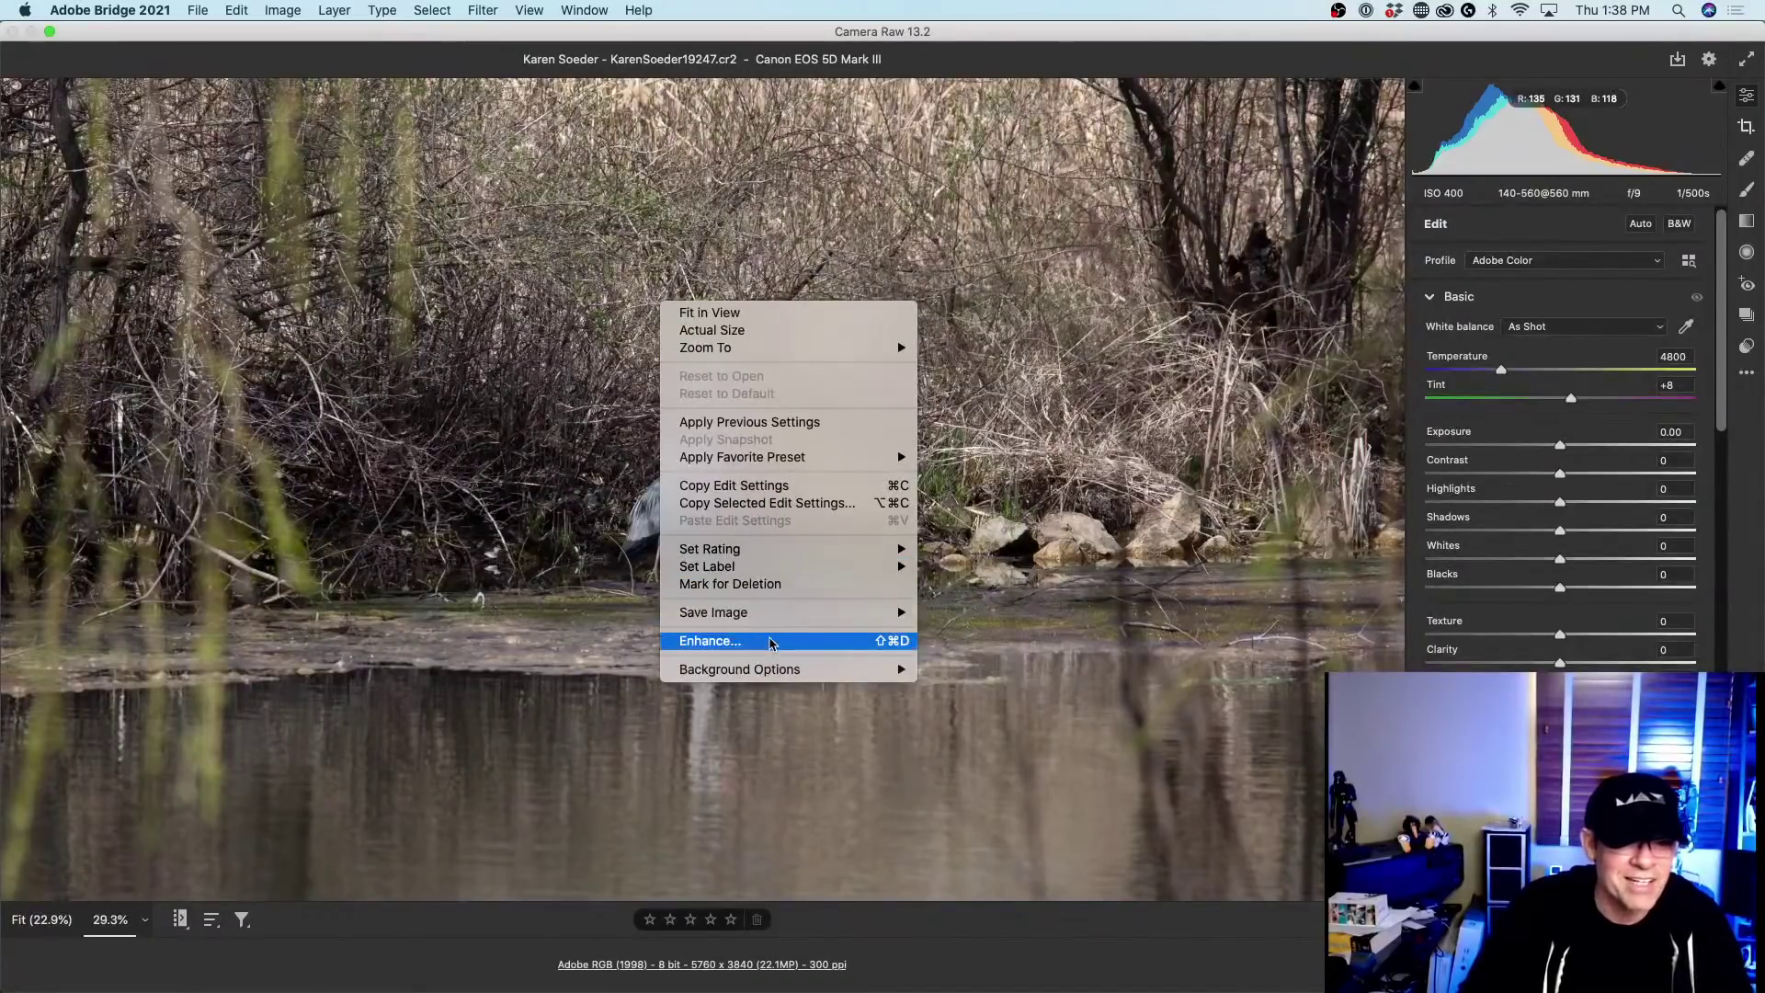
{"action": "left_click", "coordinate": [770, 640]}
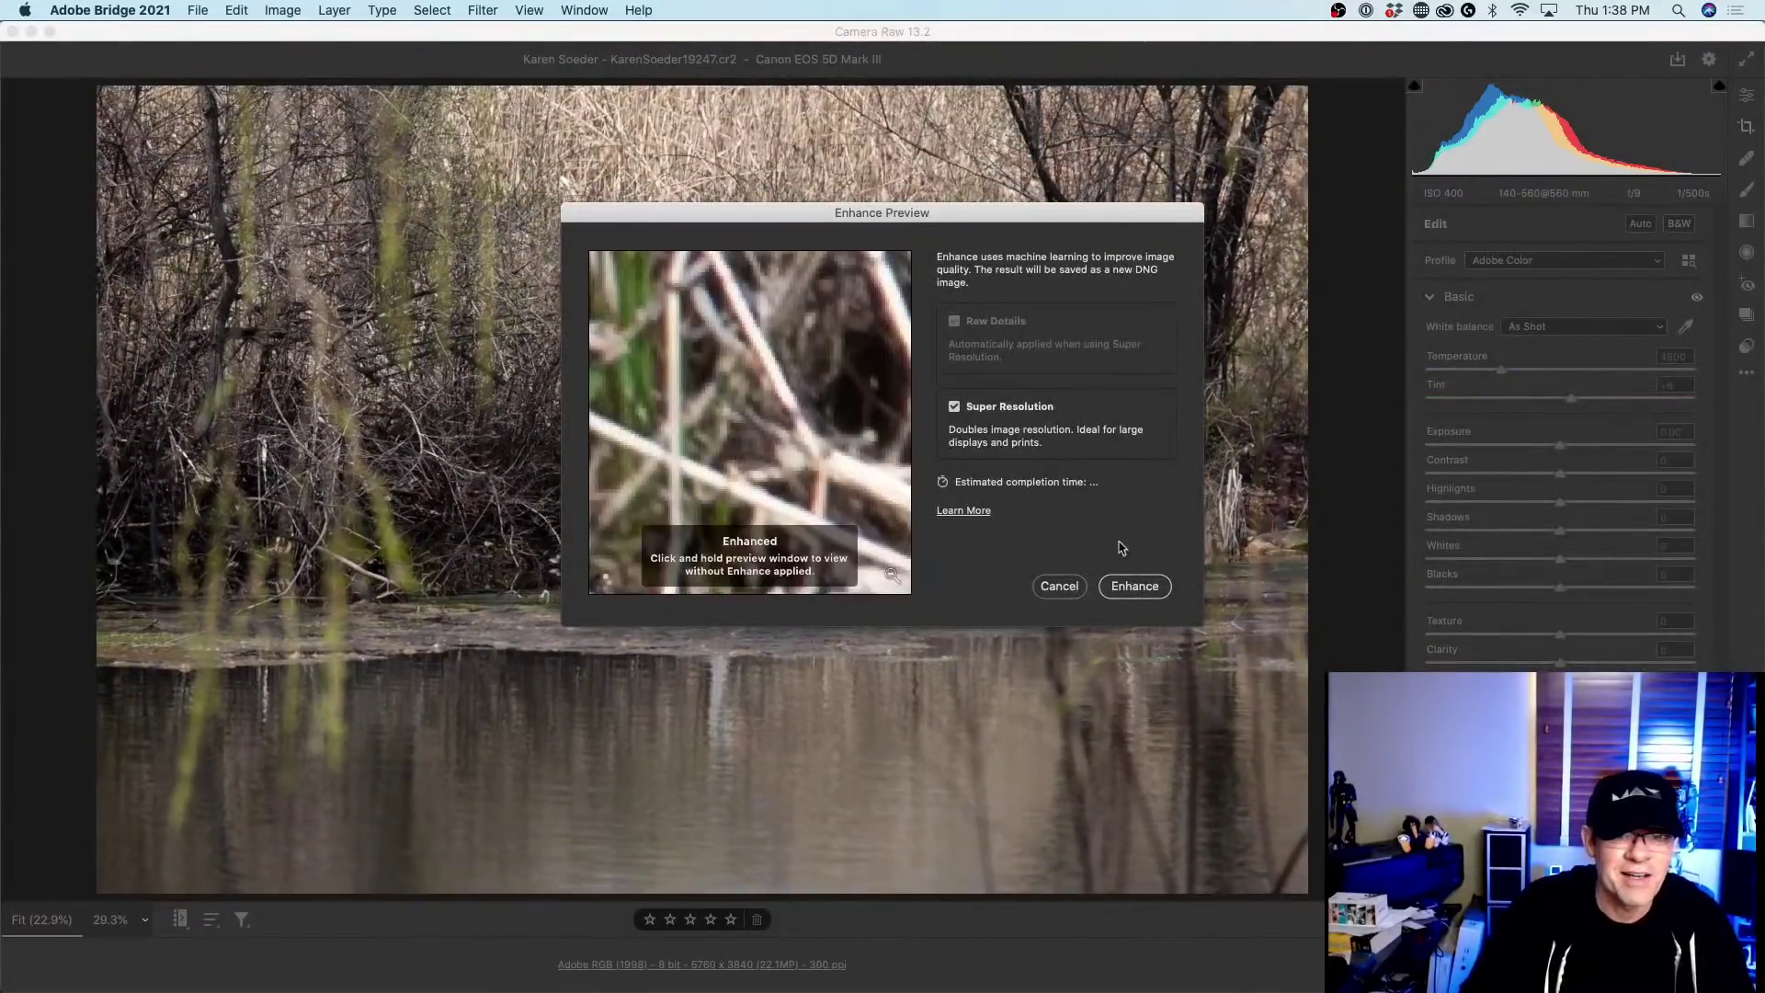
{"action": "left_click", "coordinate": [1135, 585]}
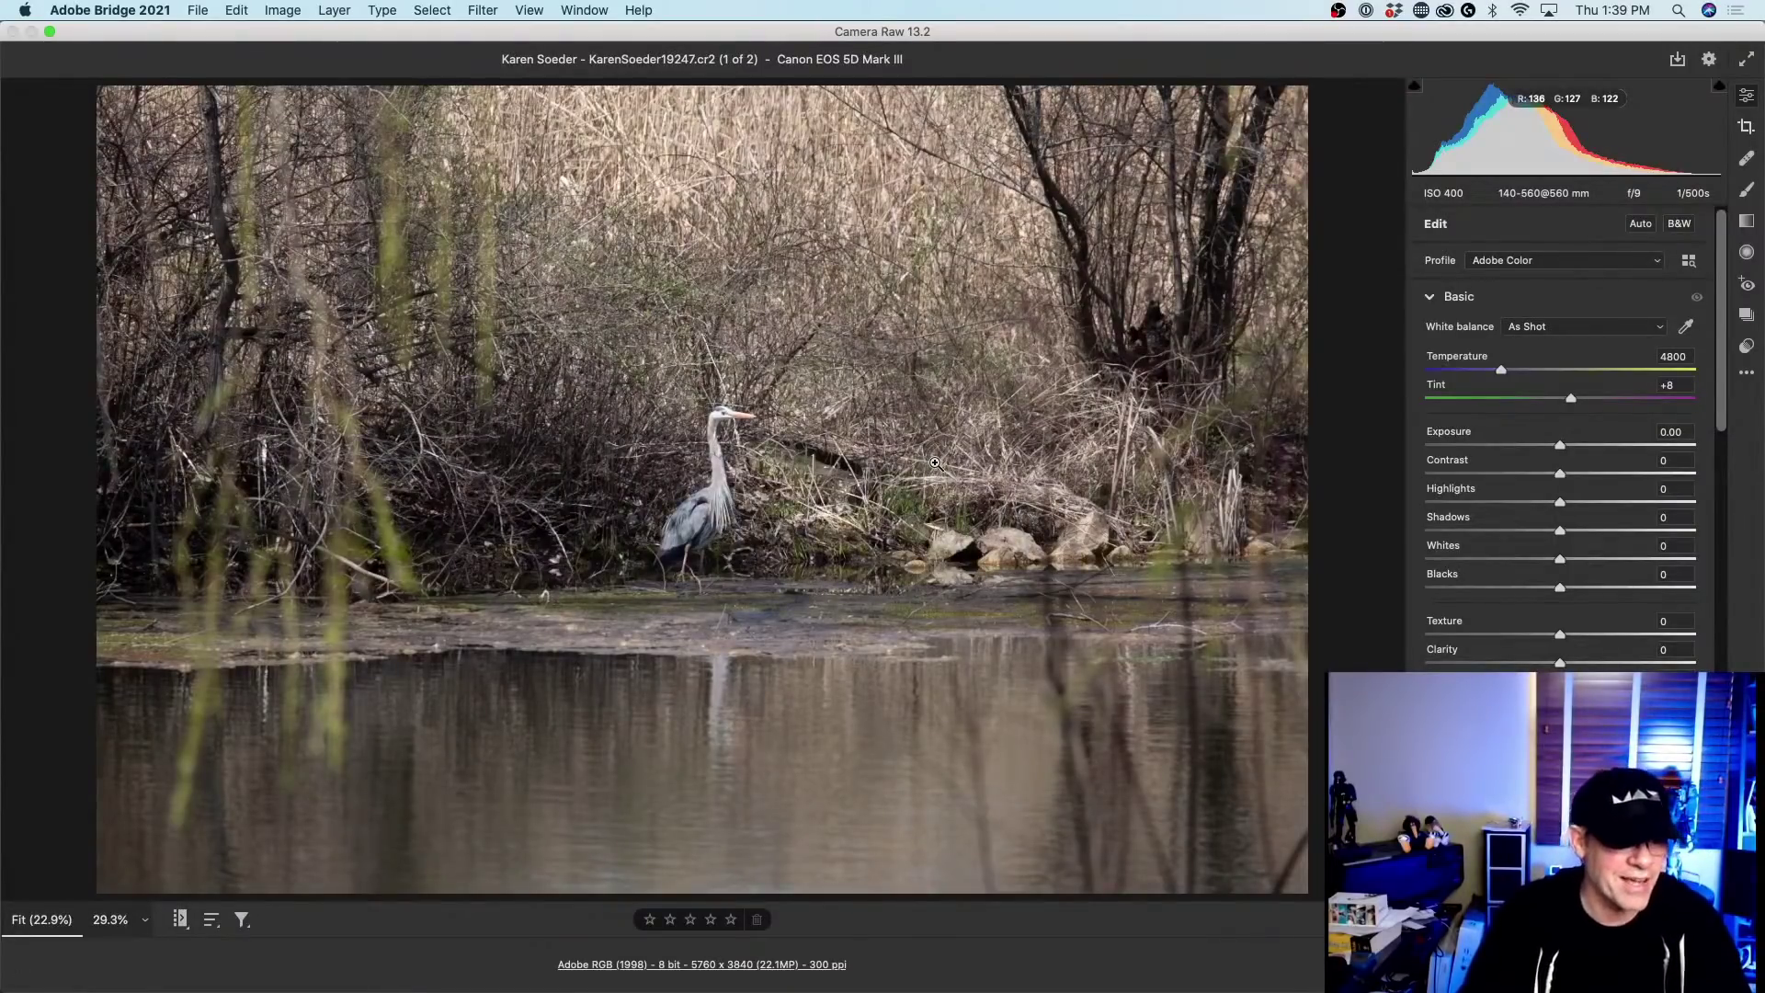
Examine the heron's head, neck and plumage at 100% magnification and compare with the full image.
{"action": "left_click", "coordinate": [936, 463]}
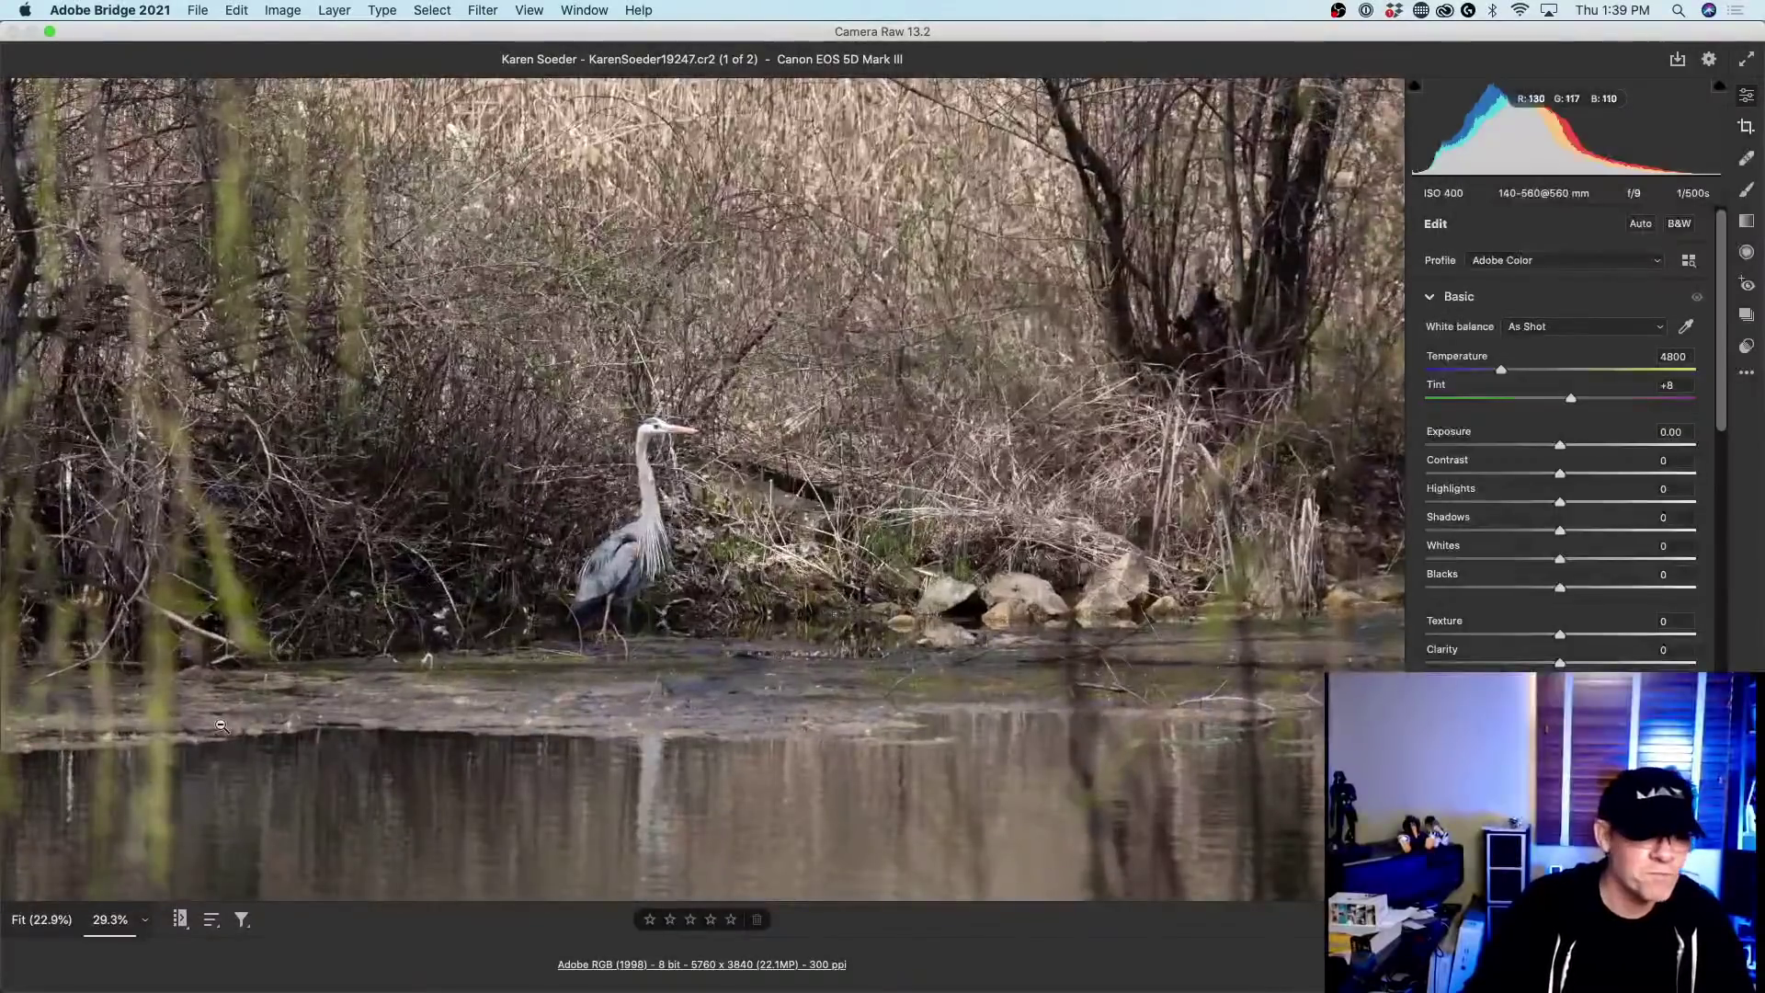
{"action": "left_click", "coordinate": [145, 920]}
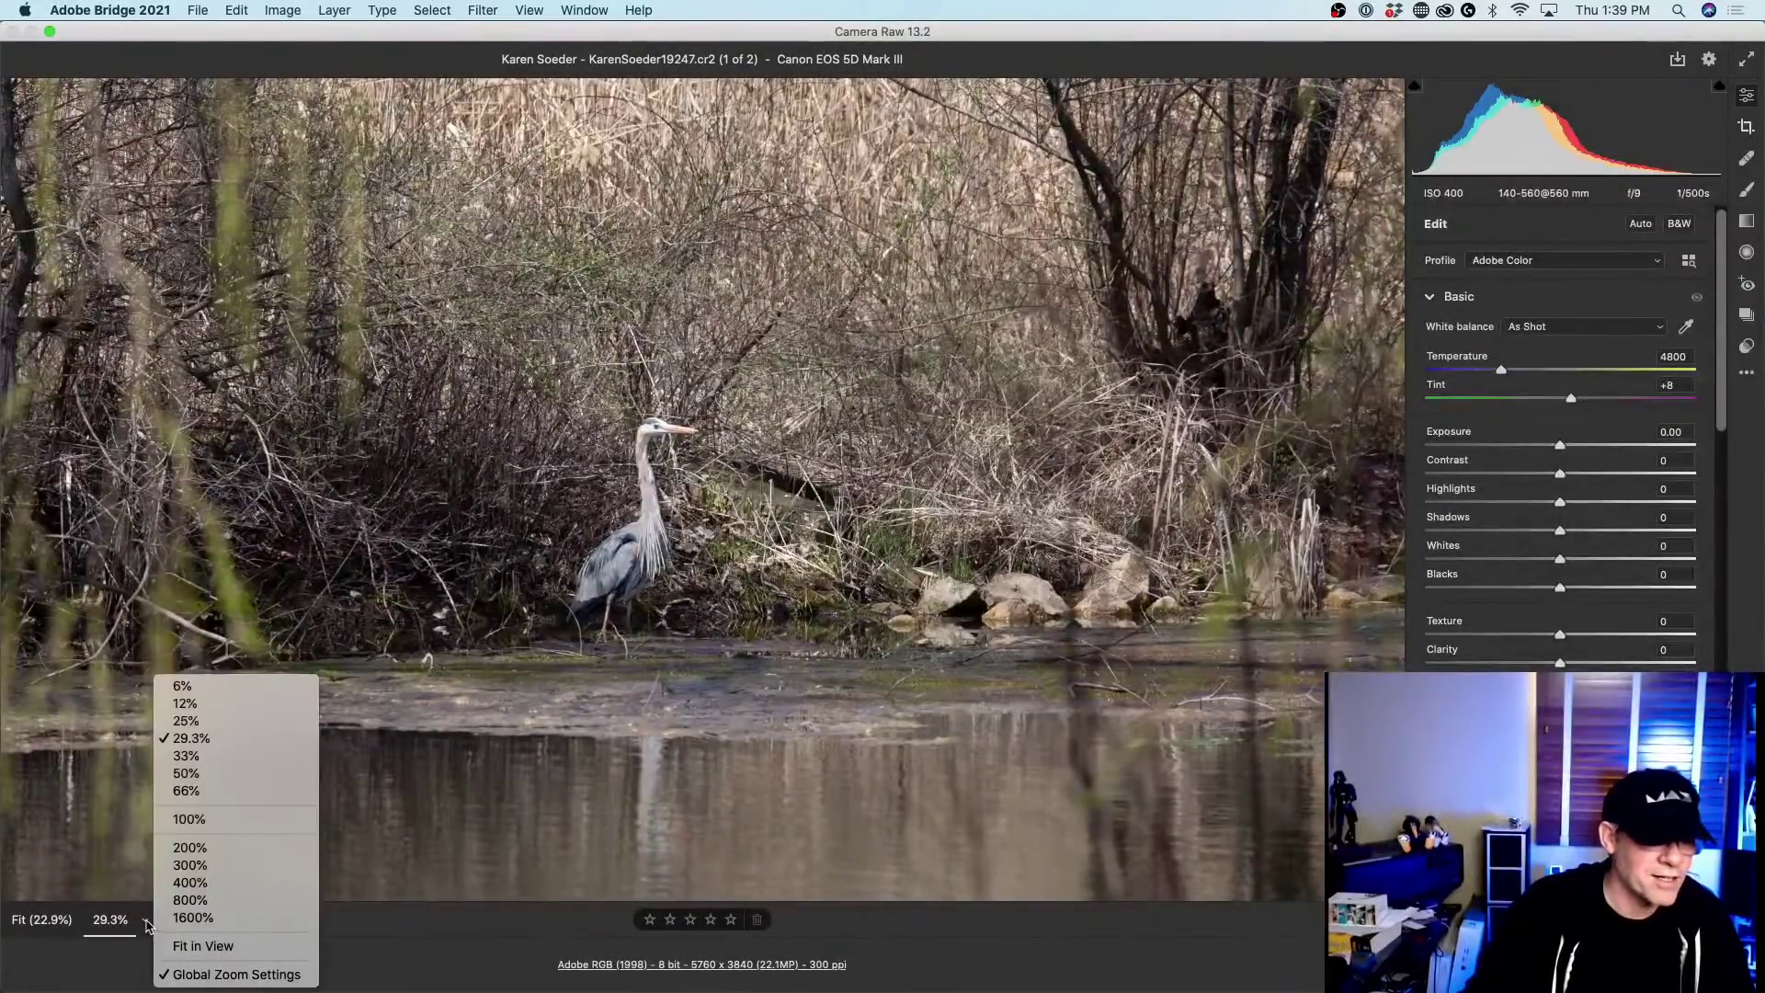
{"action": "left_click", "coordinate": [194, 818]}
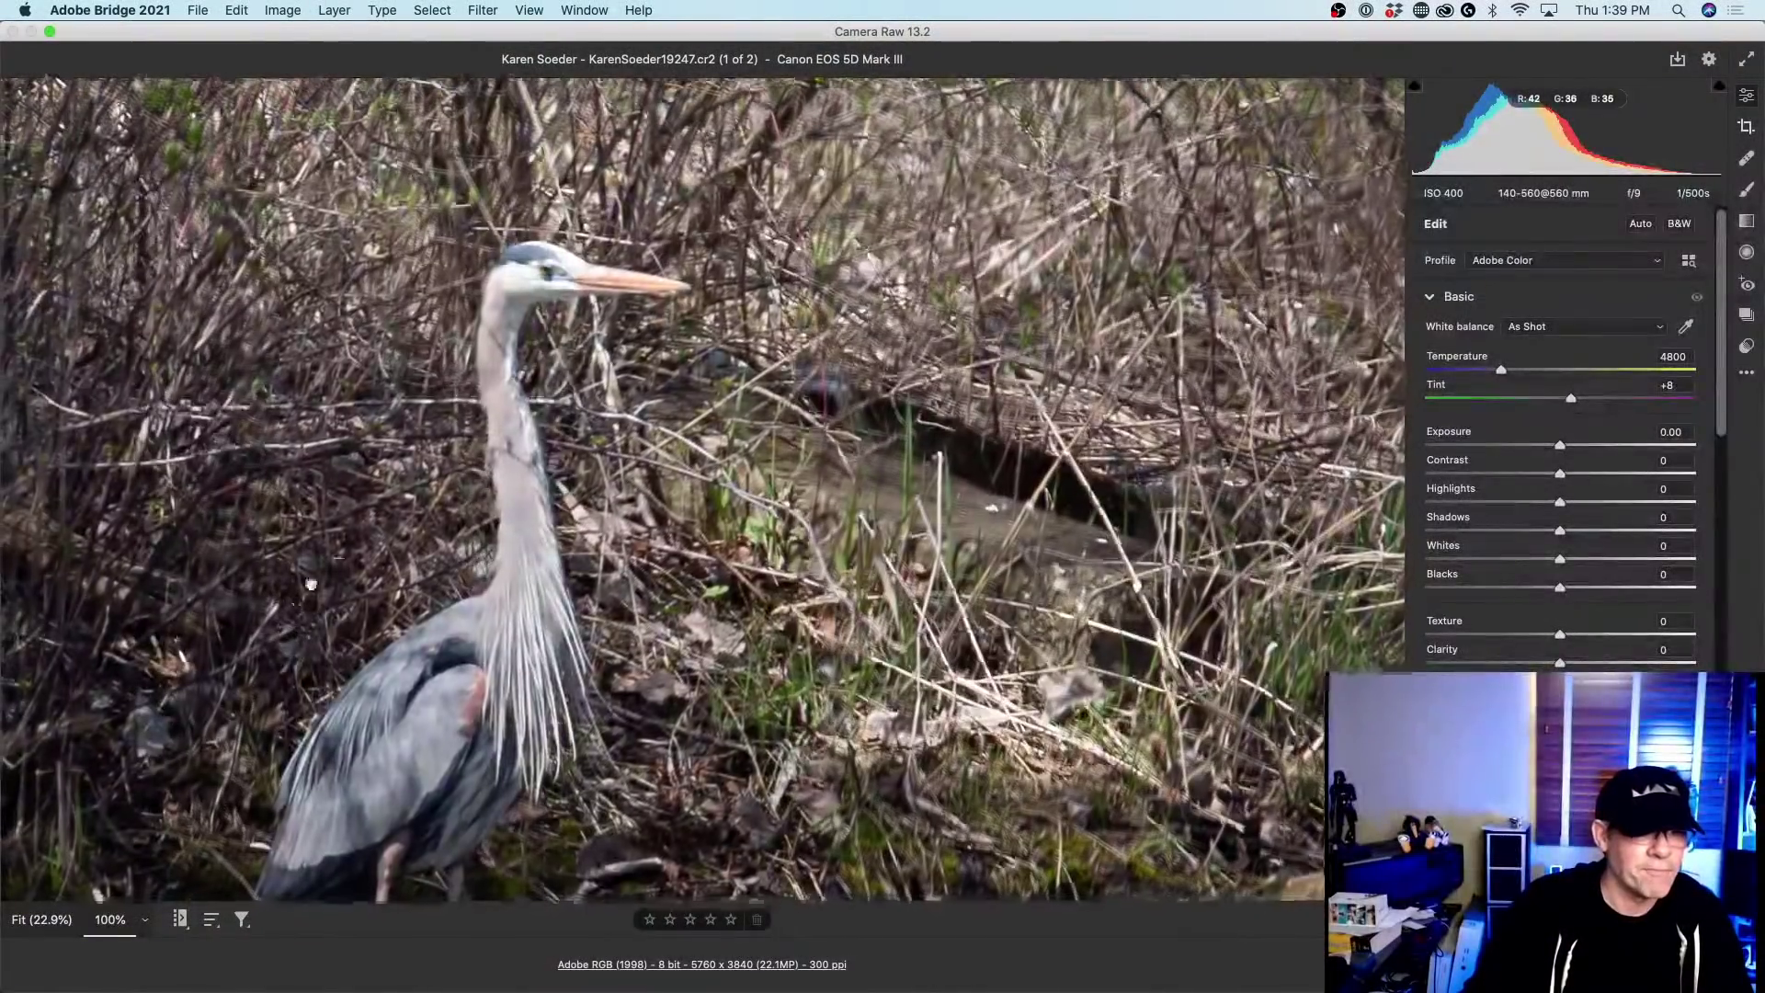
{"action": "left_click_drag", "start_coordinate": [292, 641], "coordinate": [731, 465]}
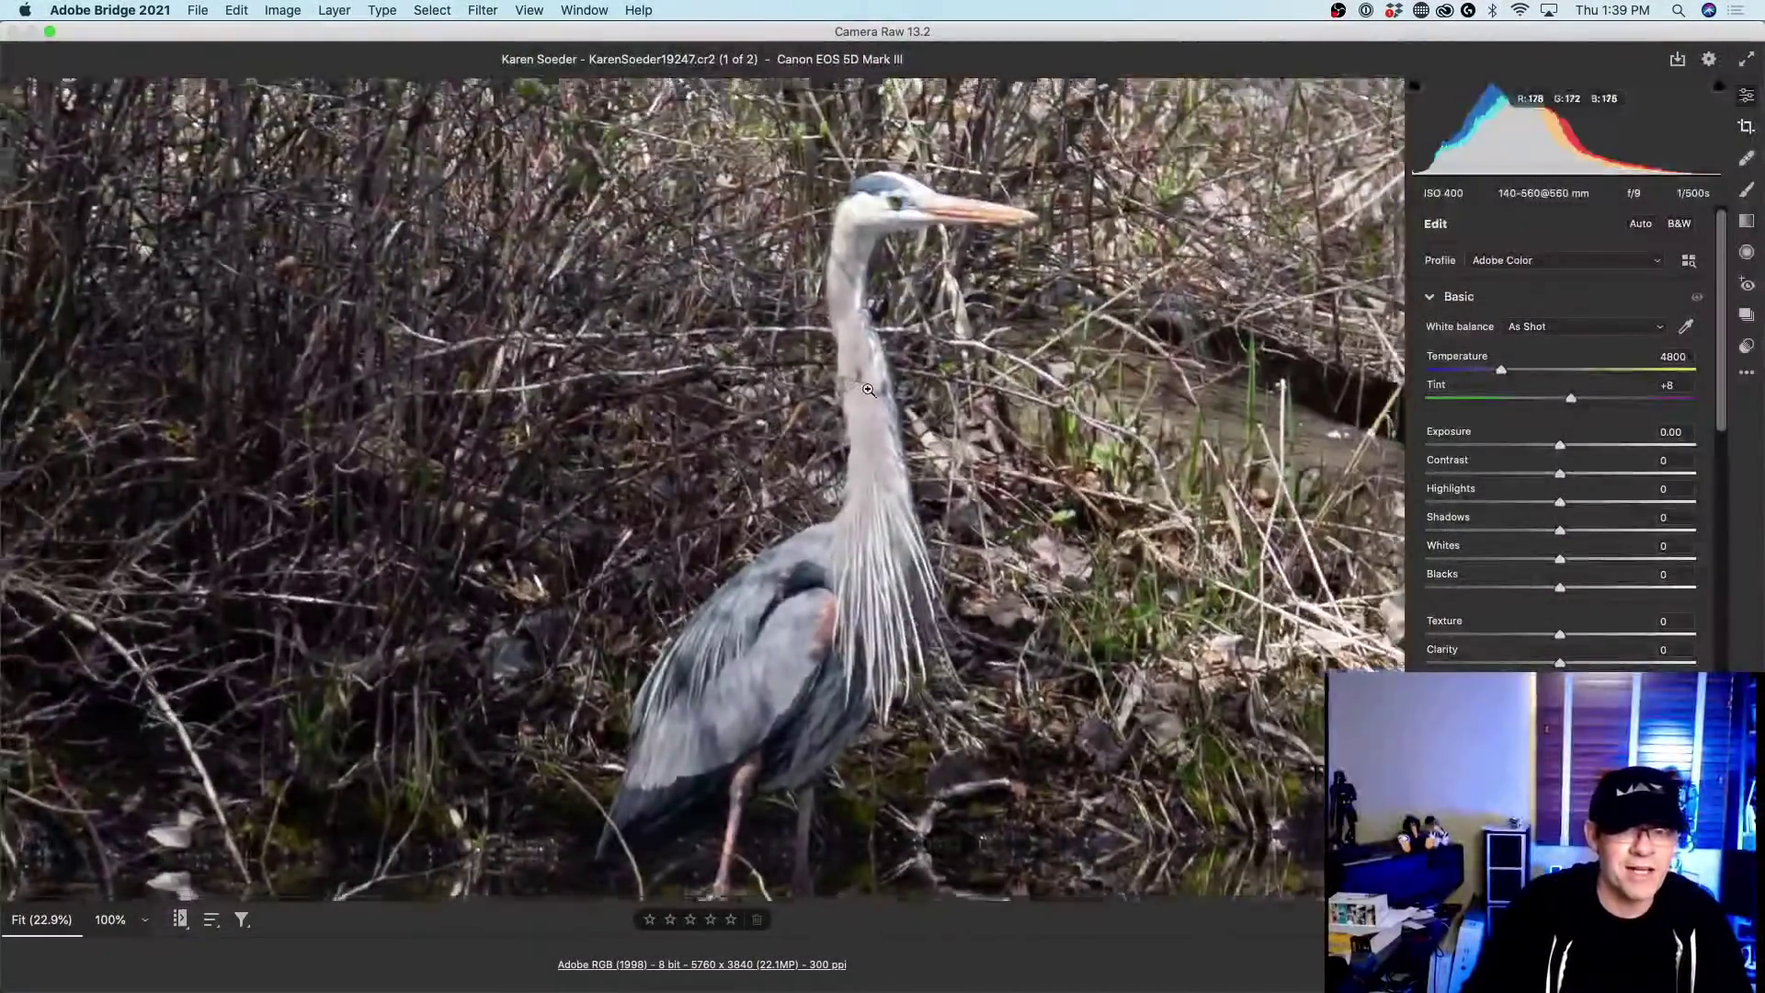
{"action": "left_click", "coordinate": [760, 384]}
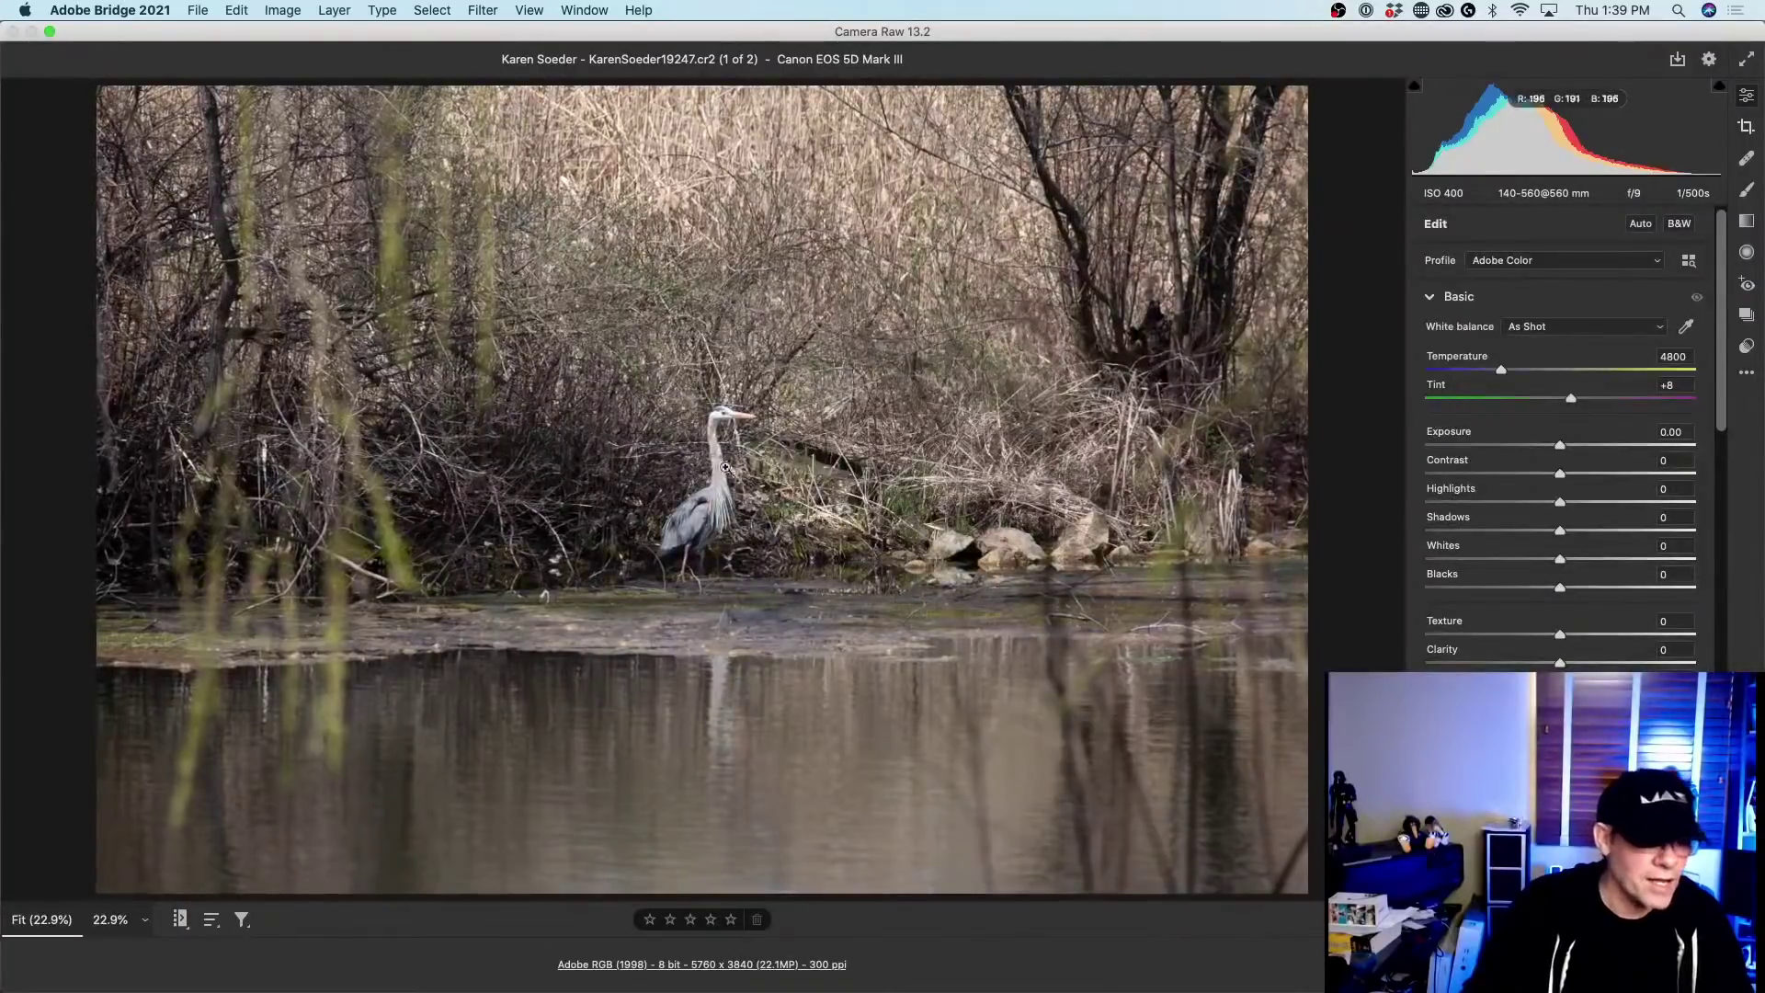
{"action": "left_click", "coordinate": [103, 919]}
{"action": "left_click", "coordinate": [148, 921]}
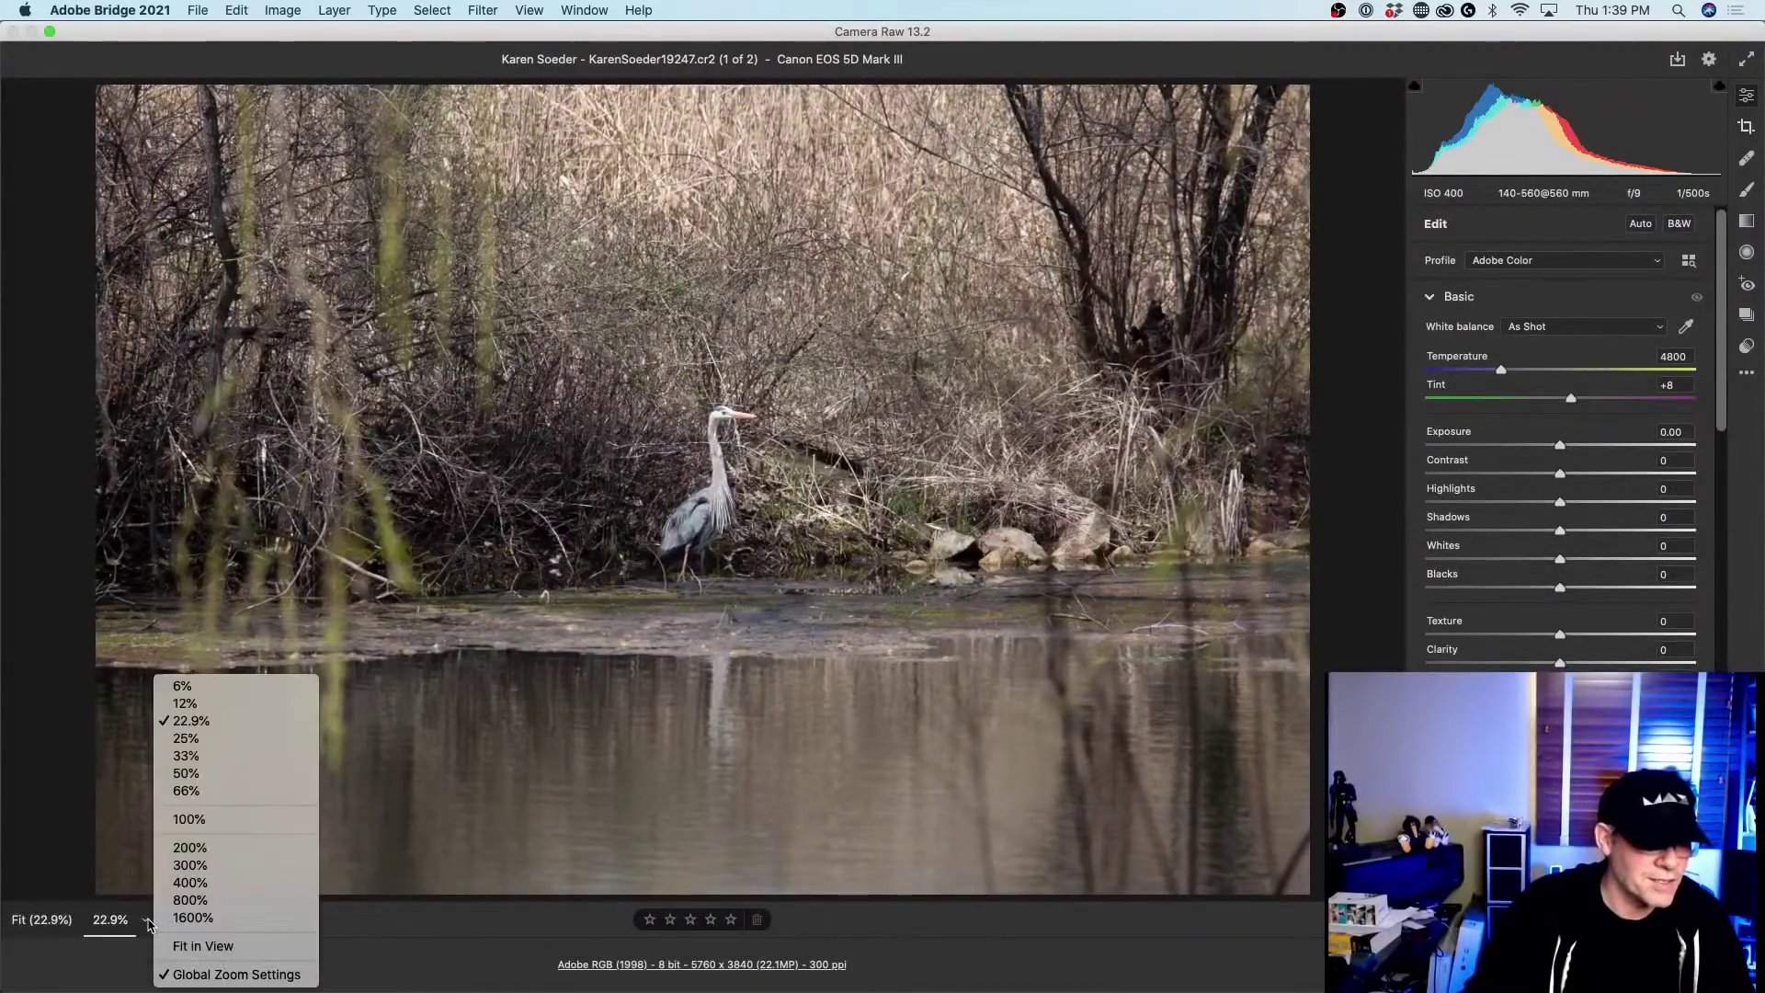
{"action": "left_click", "coordinate": [212, 819]}
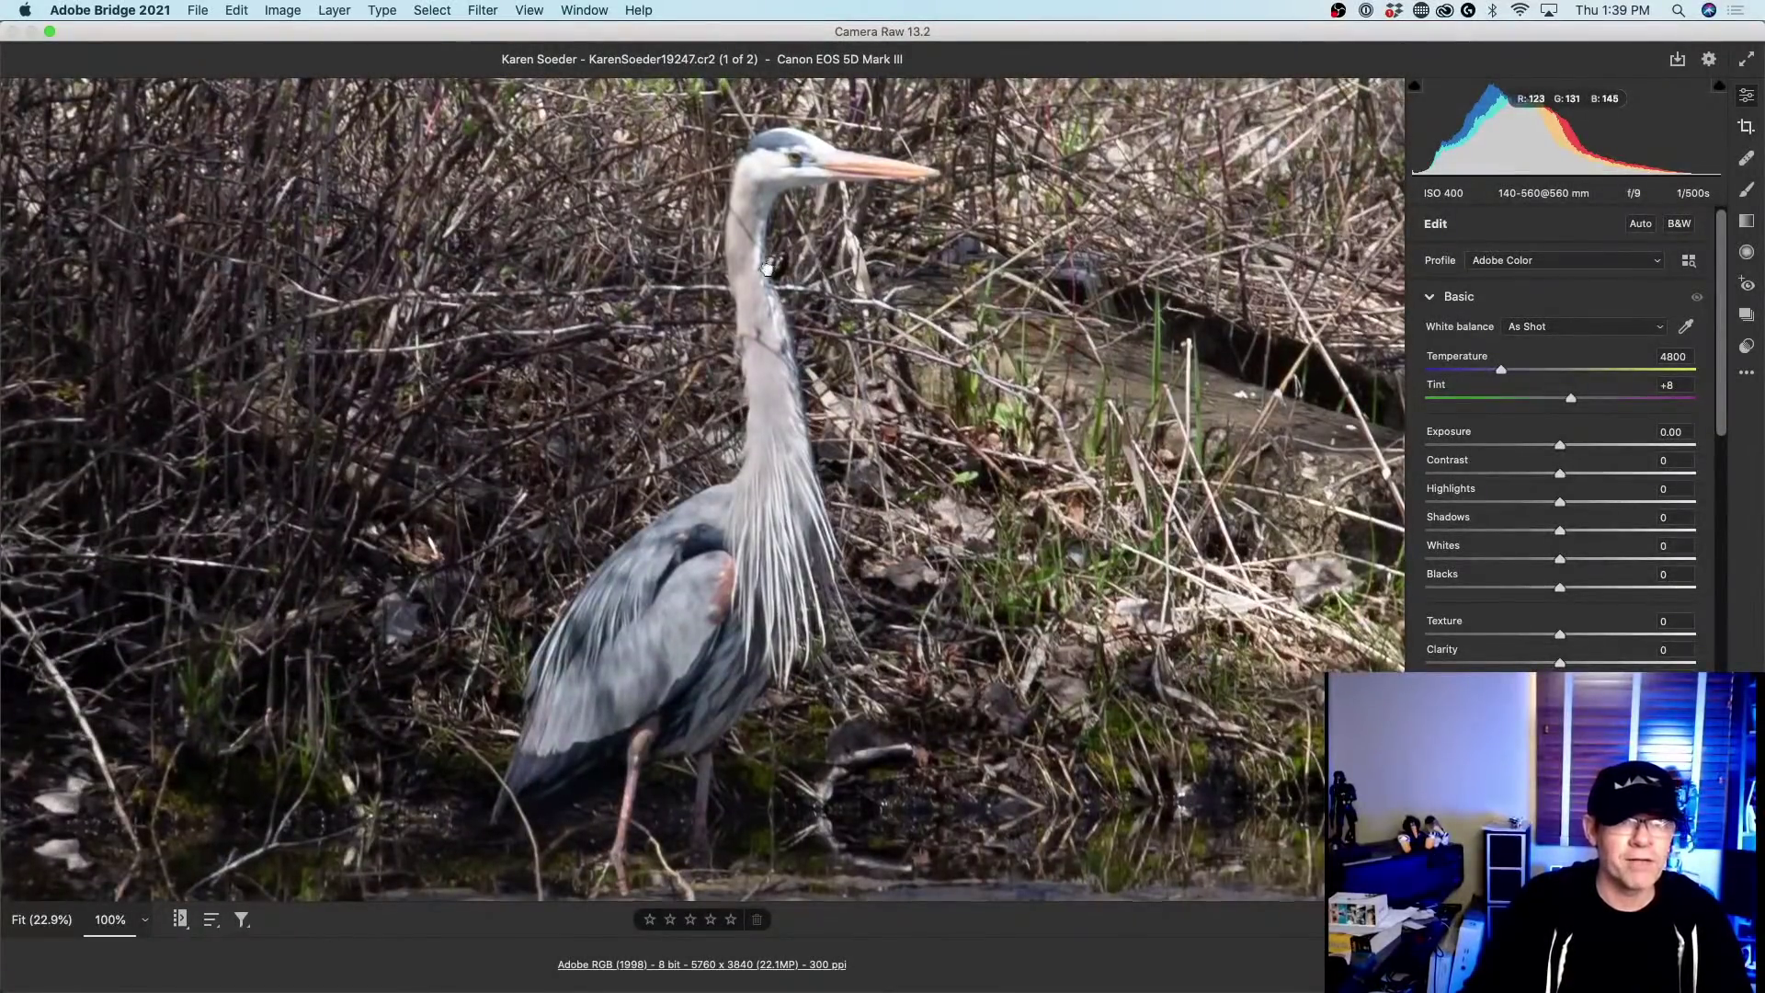
{"action": "left_click_drag", "start_coordinate": [767, 264], "coordinate": [809, 304]}
{"action": "left_click", "coordinate": [808, 304]}
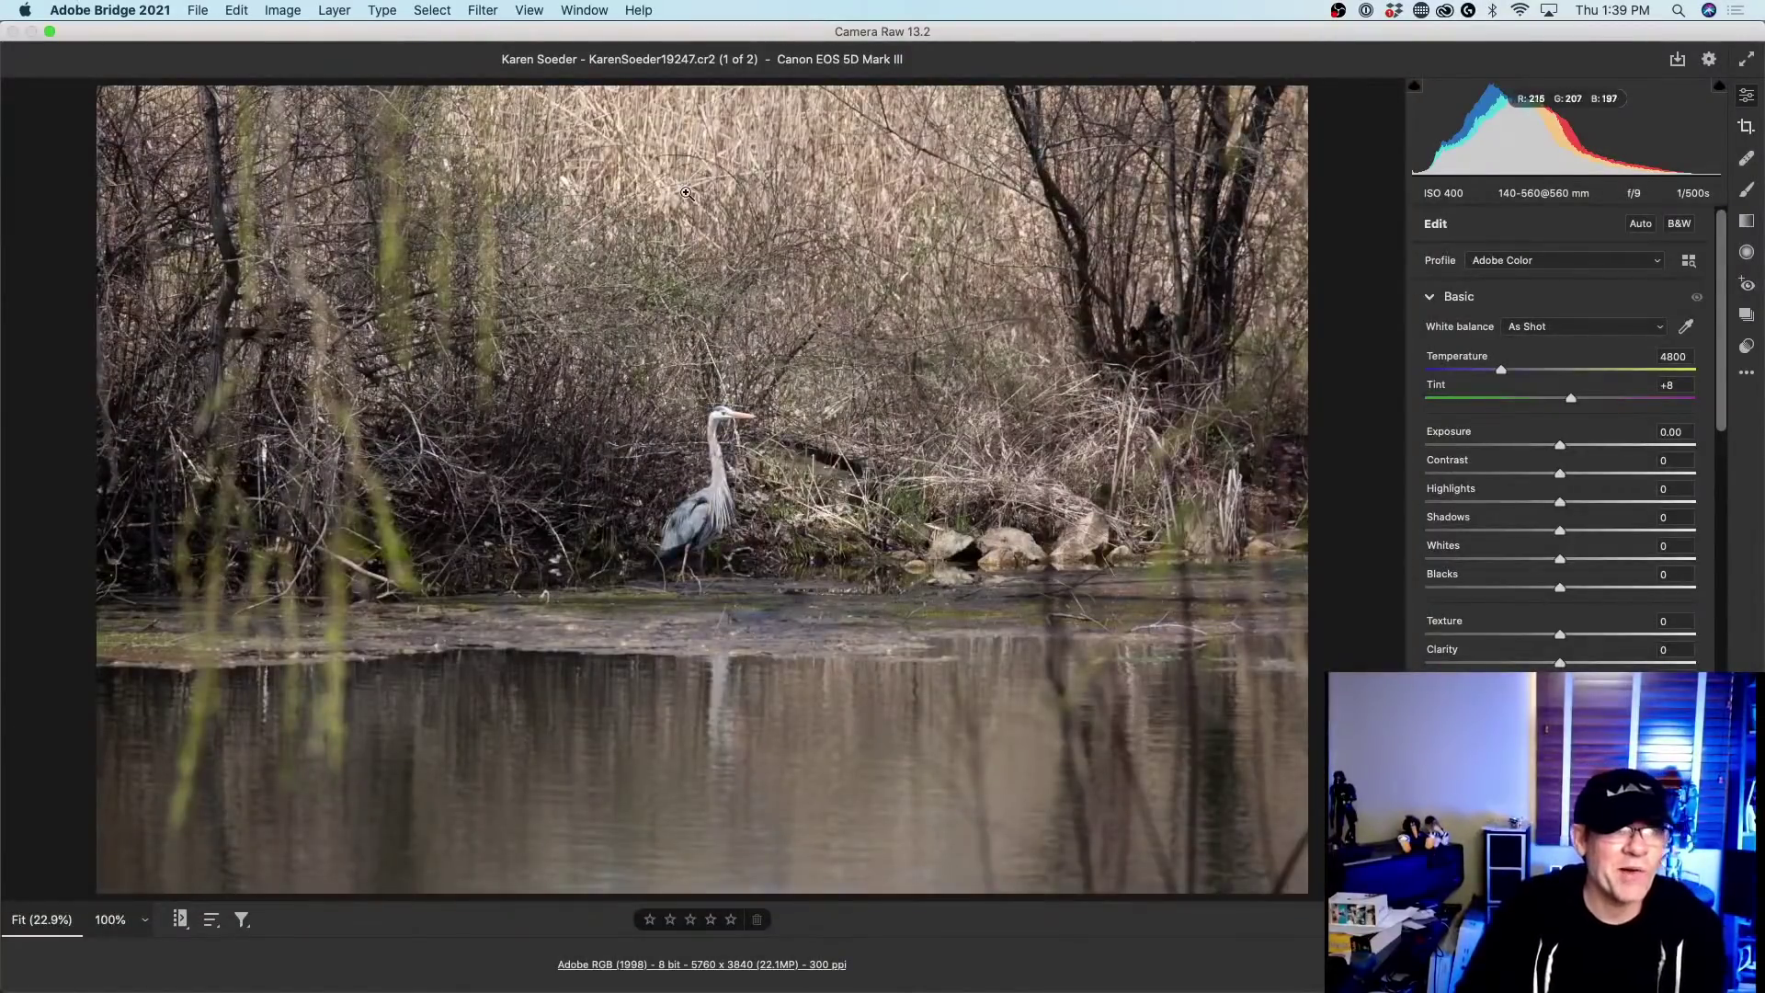
Crop the photo to about 4068 x 2712 px, placing the heron on the left vertical thirds line.
{"action": "left_click", "coordinate": [1747, 126]}
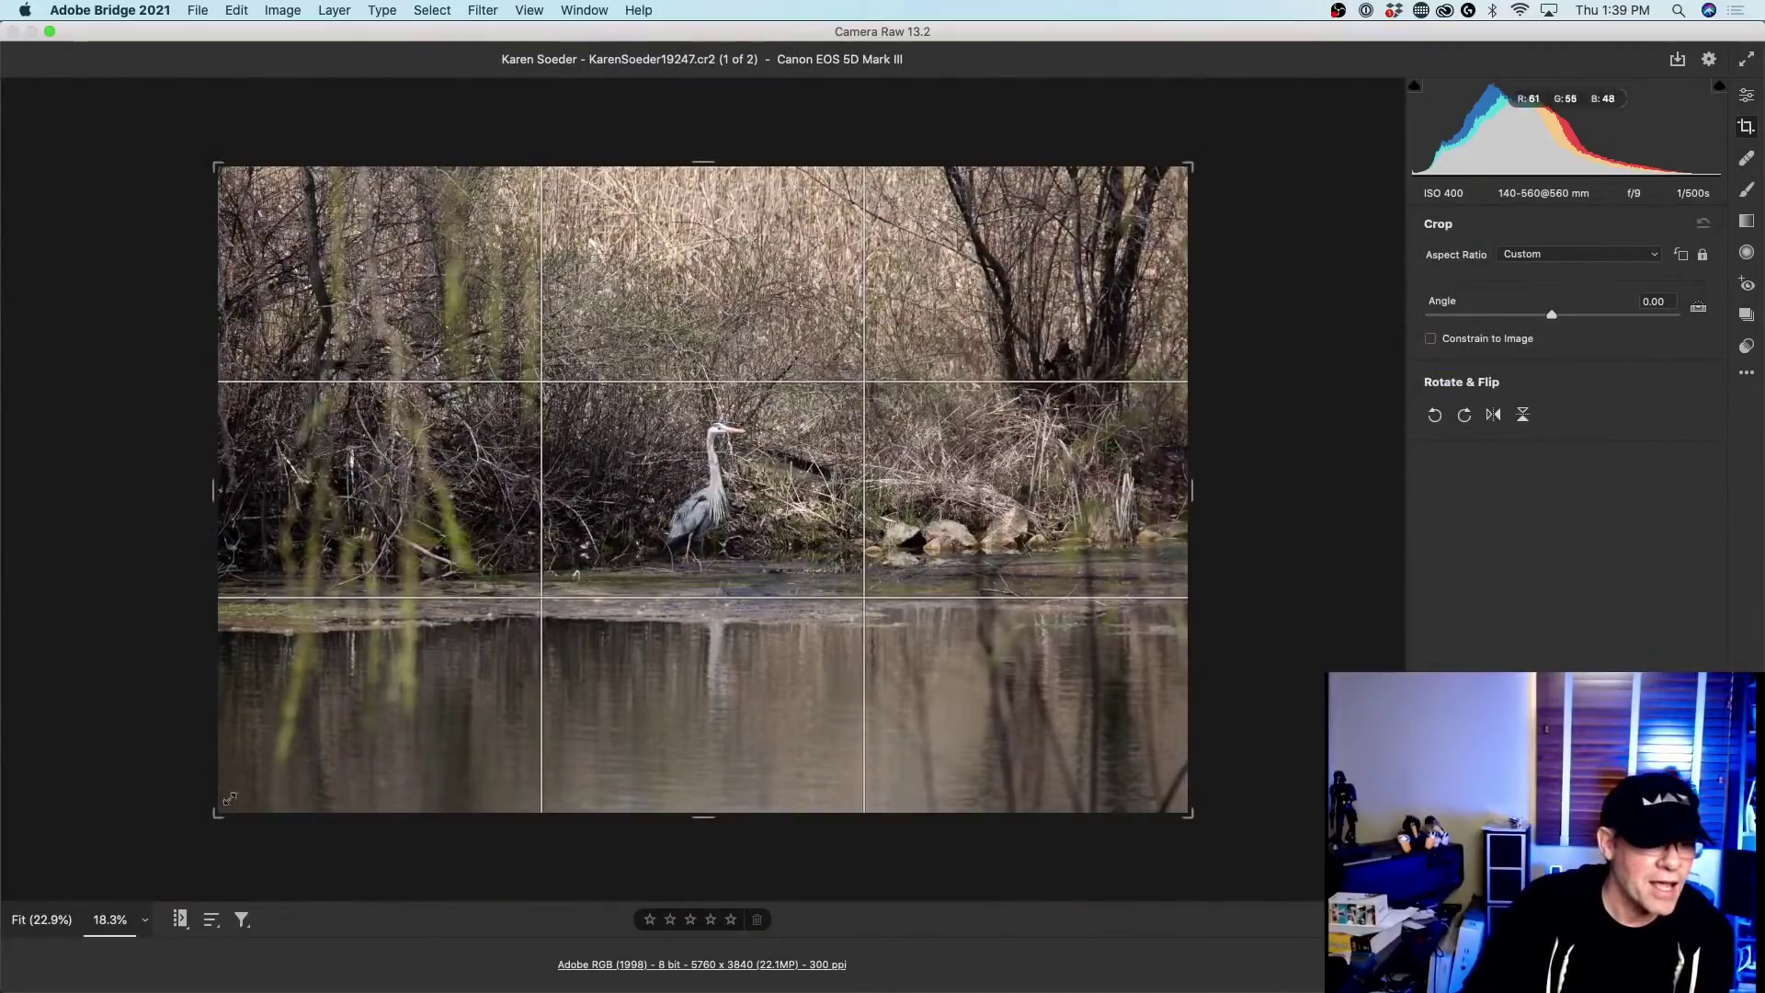
{"action": "left_click_drag", "start_coordinate": [218, 811], "coordinate": [291, 752]}
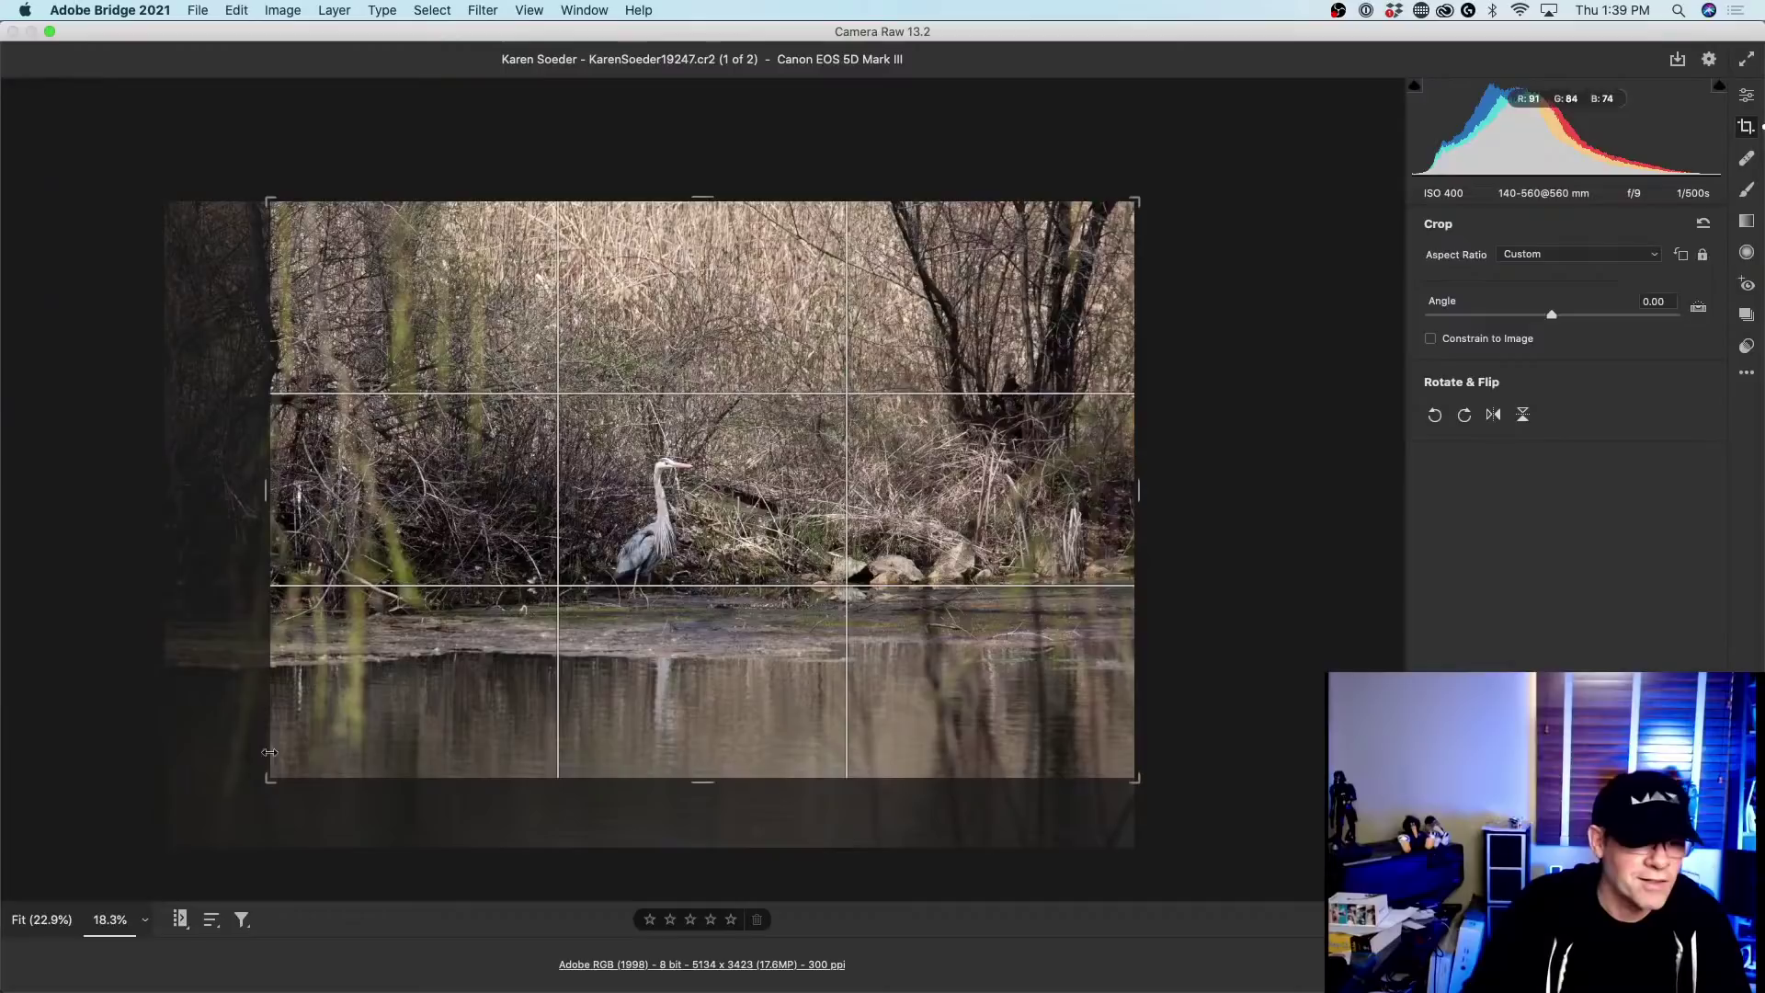
{"action": "left_click_drag", "start_coordinate": [272, 777], "coordinate": [235, 762]}
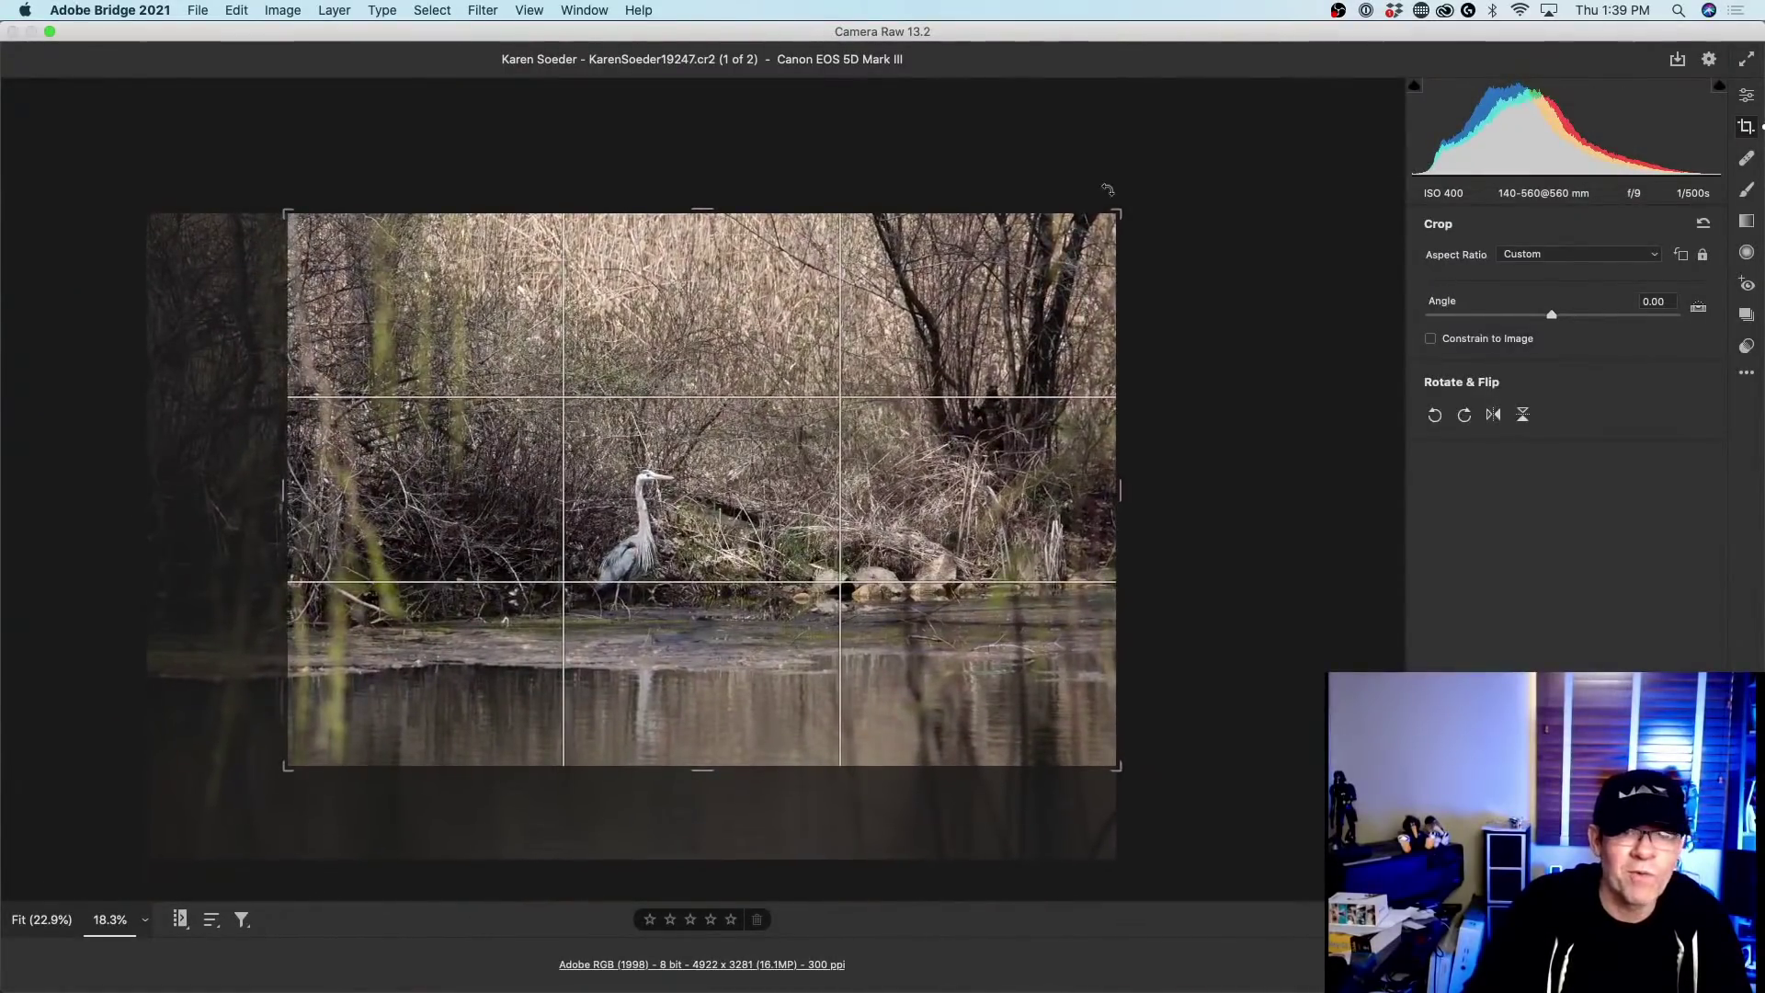
{"action": "left_click_drag", "start_coordinate": [1122, 207], "coordinate": [1082, 243]}
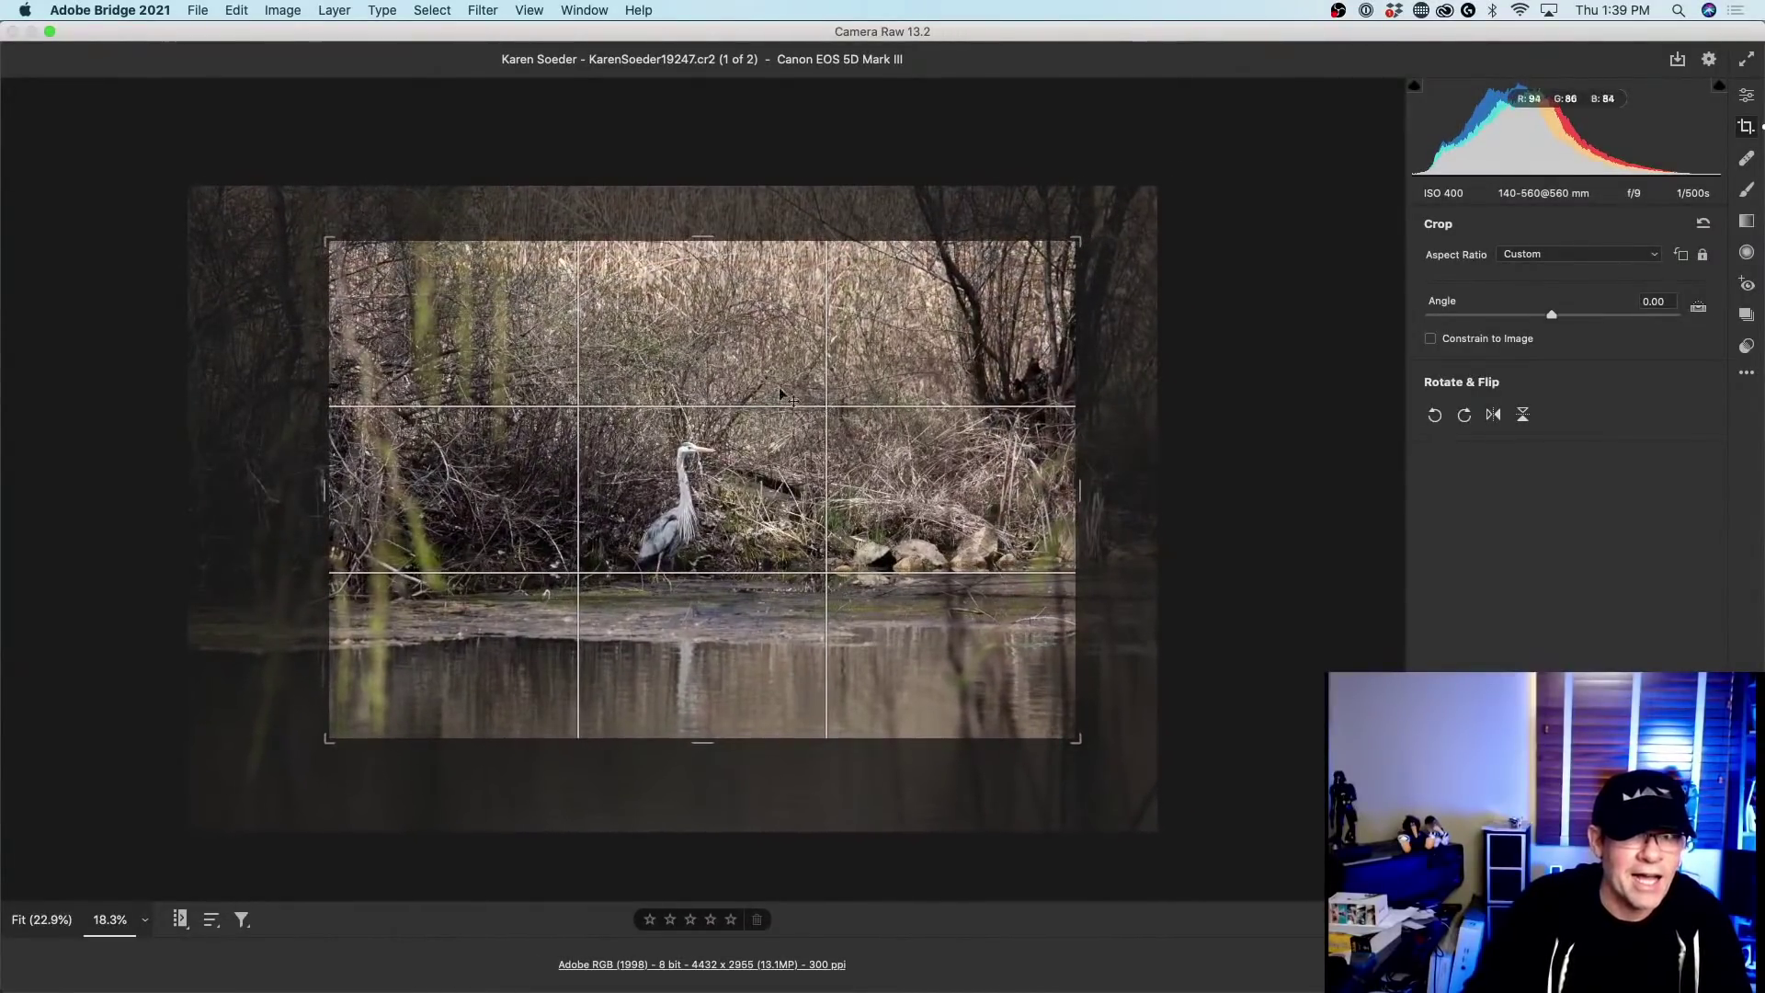
{"action": "left_click_drag", "start_coordinate": [780, 393], "coordinate": [670, 230]}
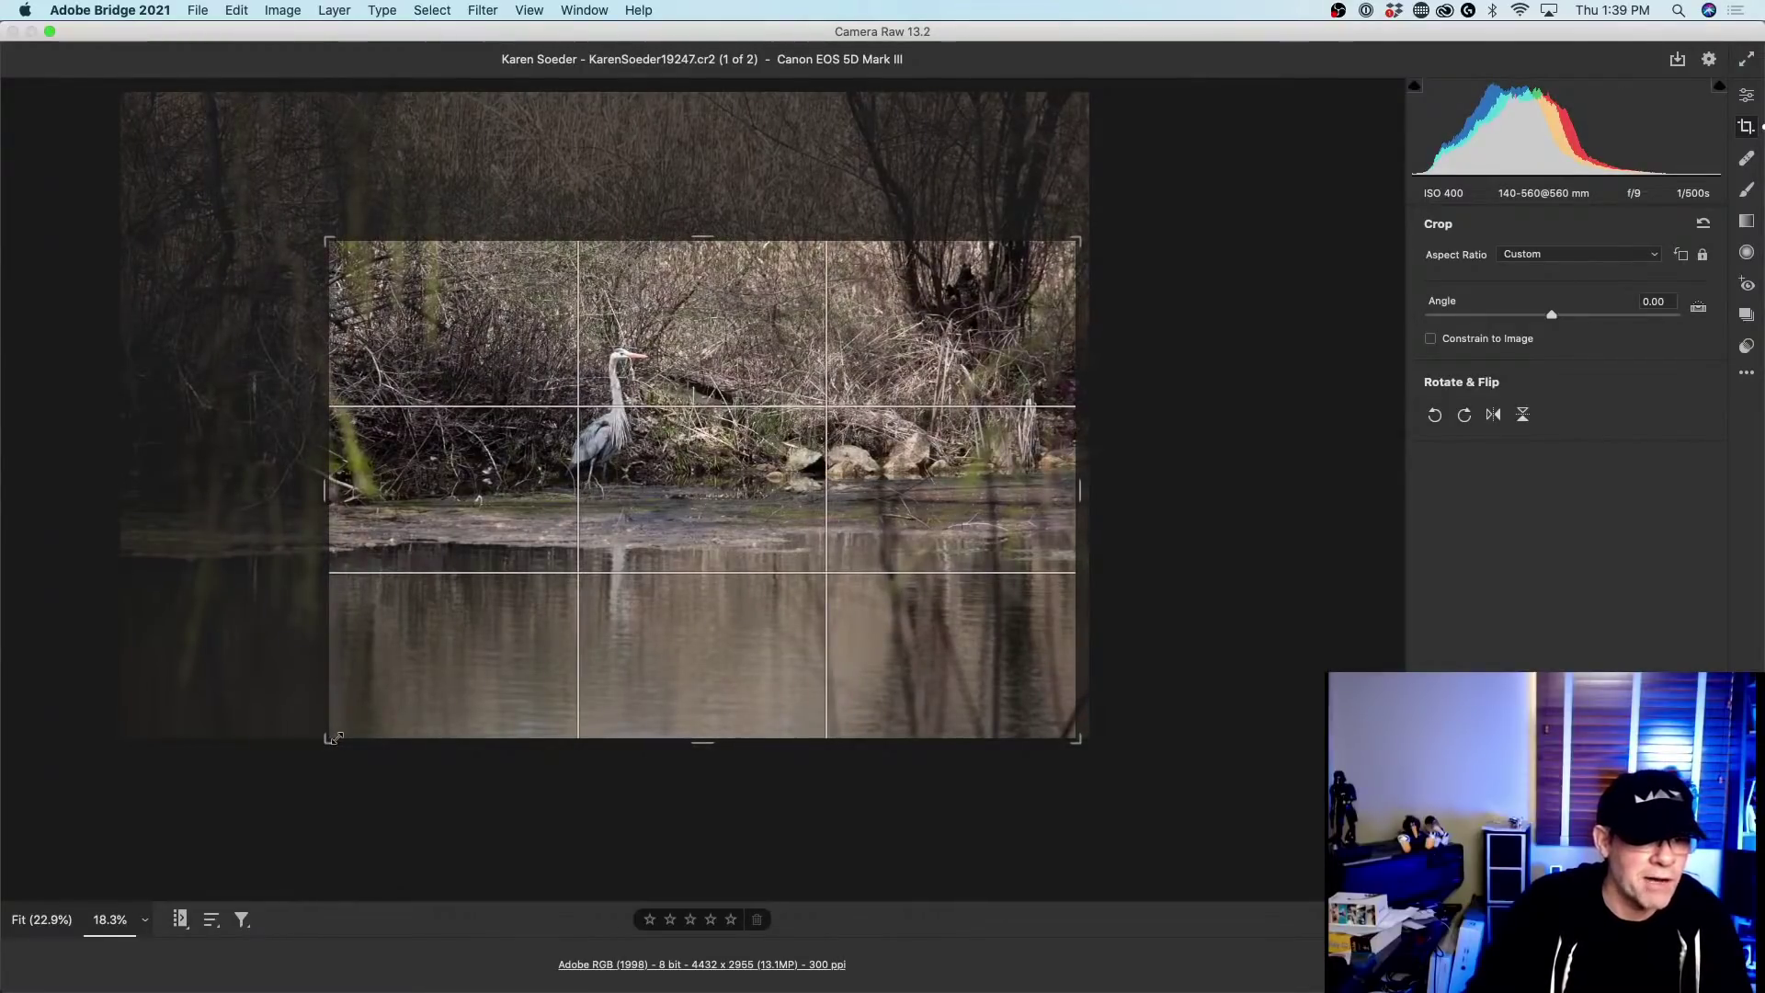
{"action": "left_click_drag", "start_coordinate": [333, 737], "coordinate": [365, 719]}
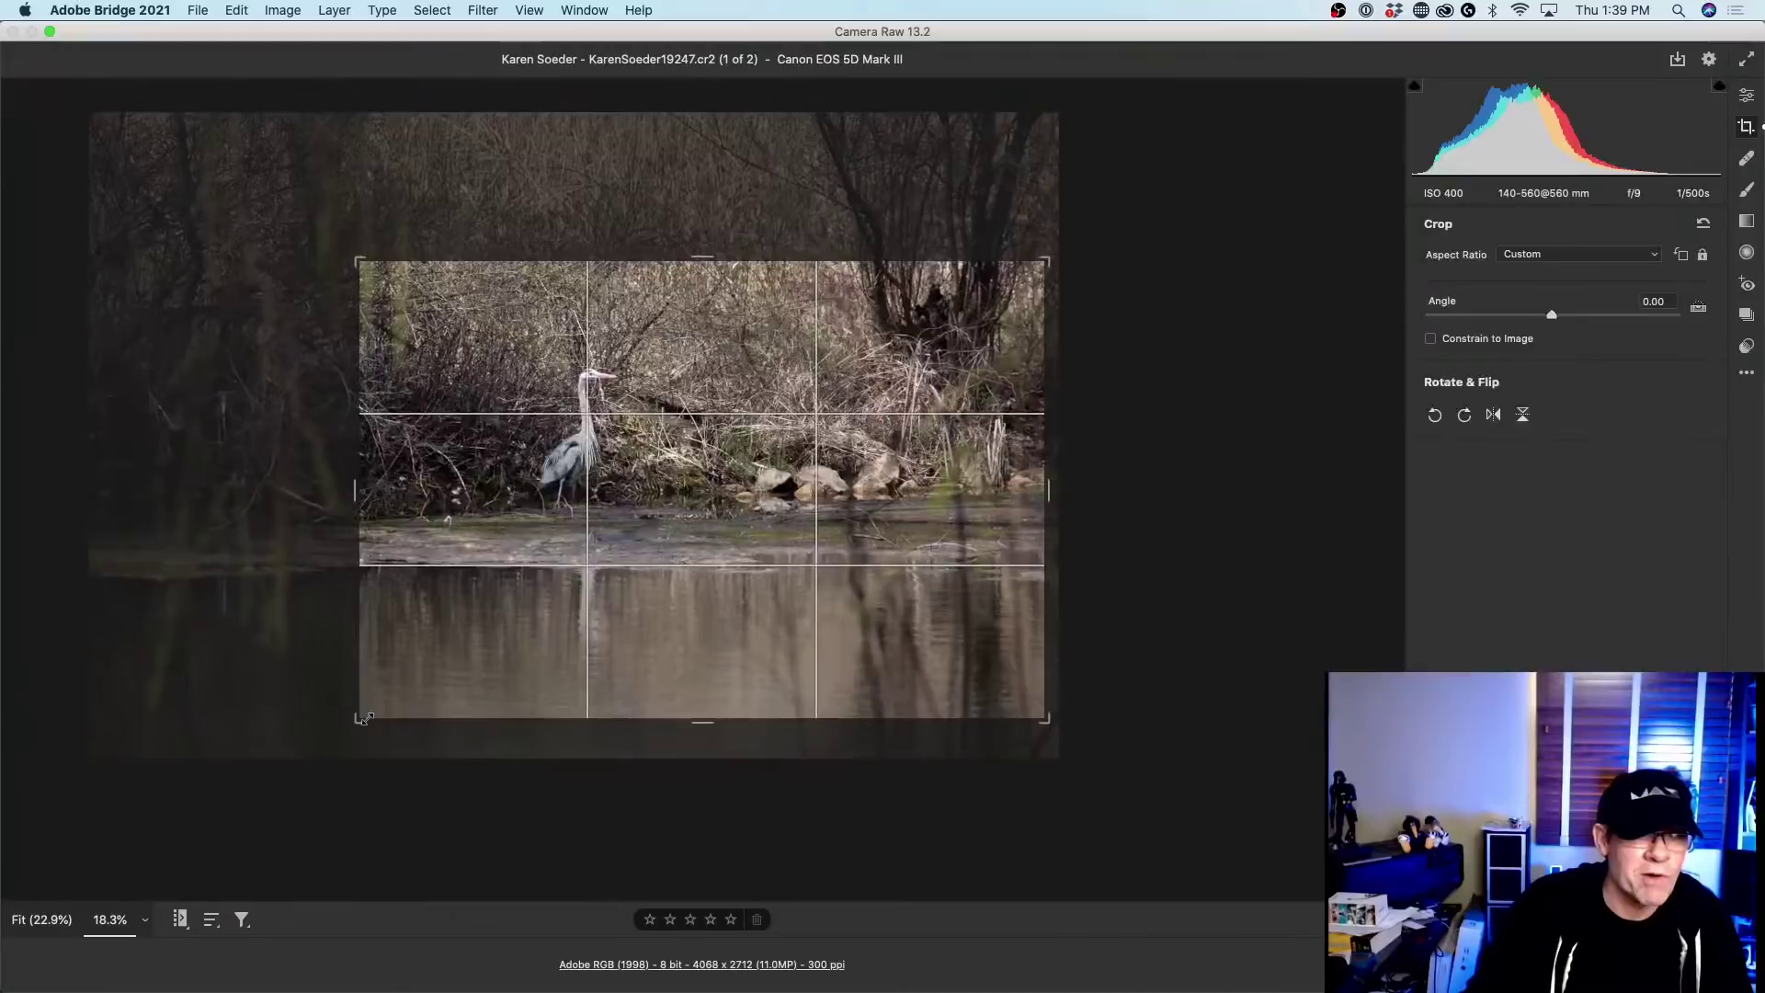
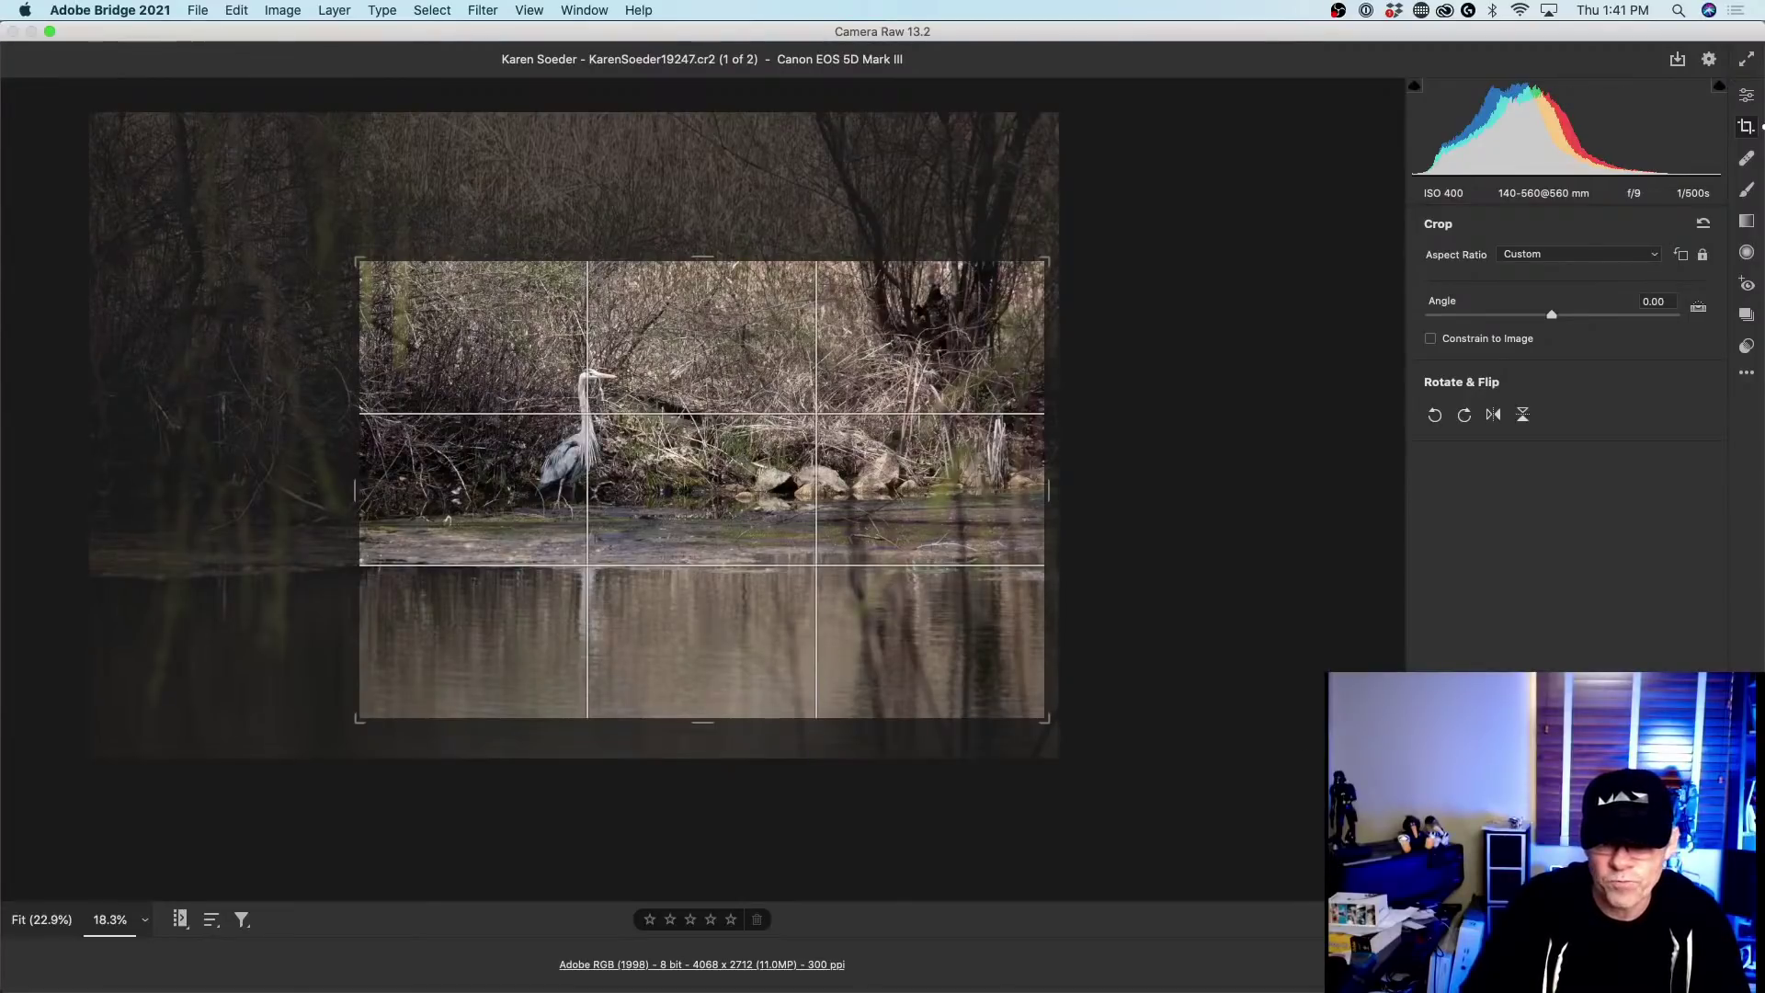
{"action": "key", "text": "Return"}
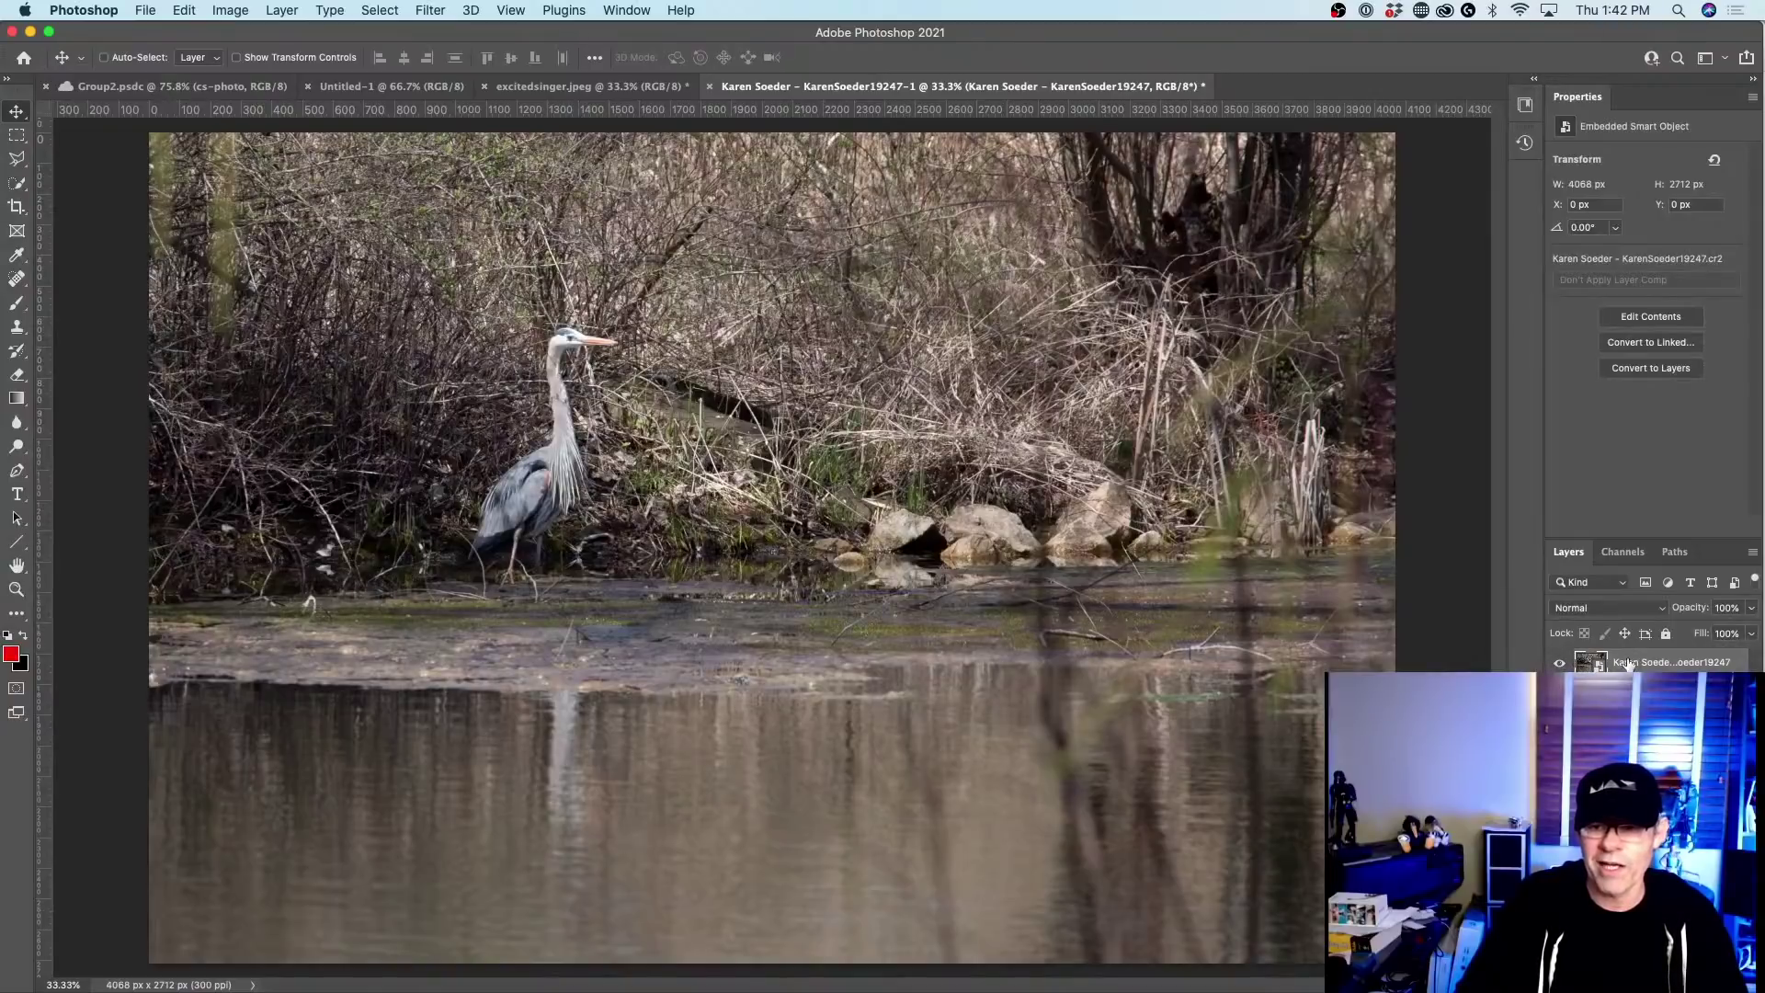
Reopen the raw settings of the heron smart object in Photoshop, setting Temperature to 5250 and Contrast to -14.
{"action": "double_click", "coordinate": [1595, 660]}
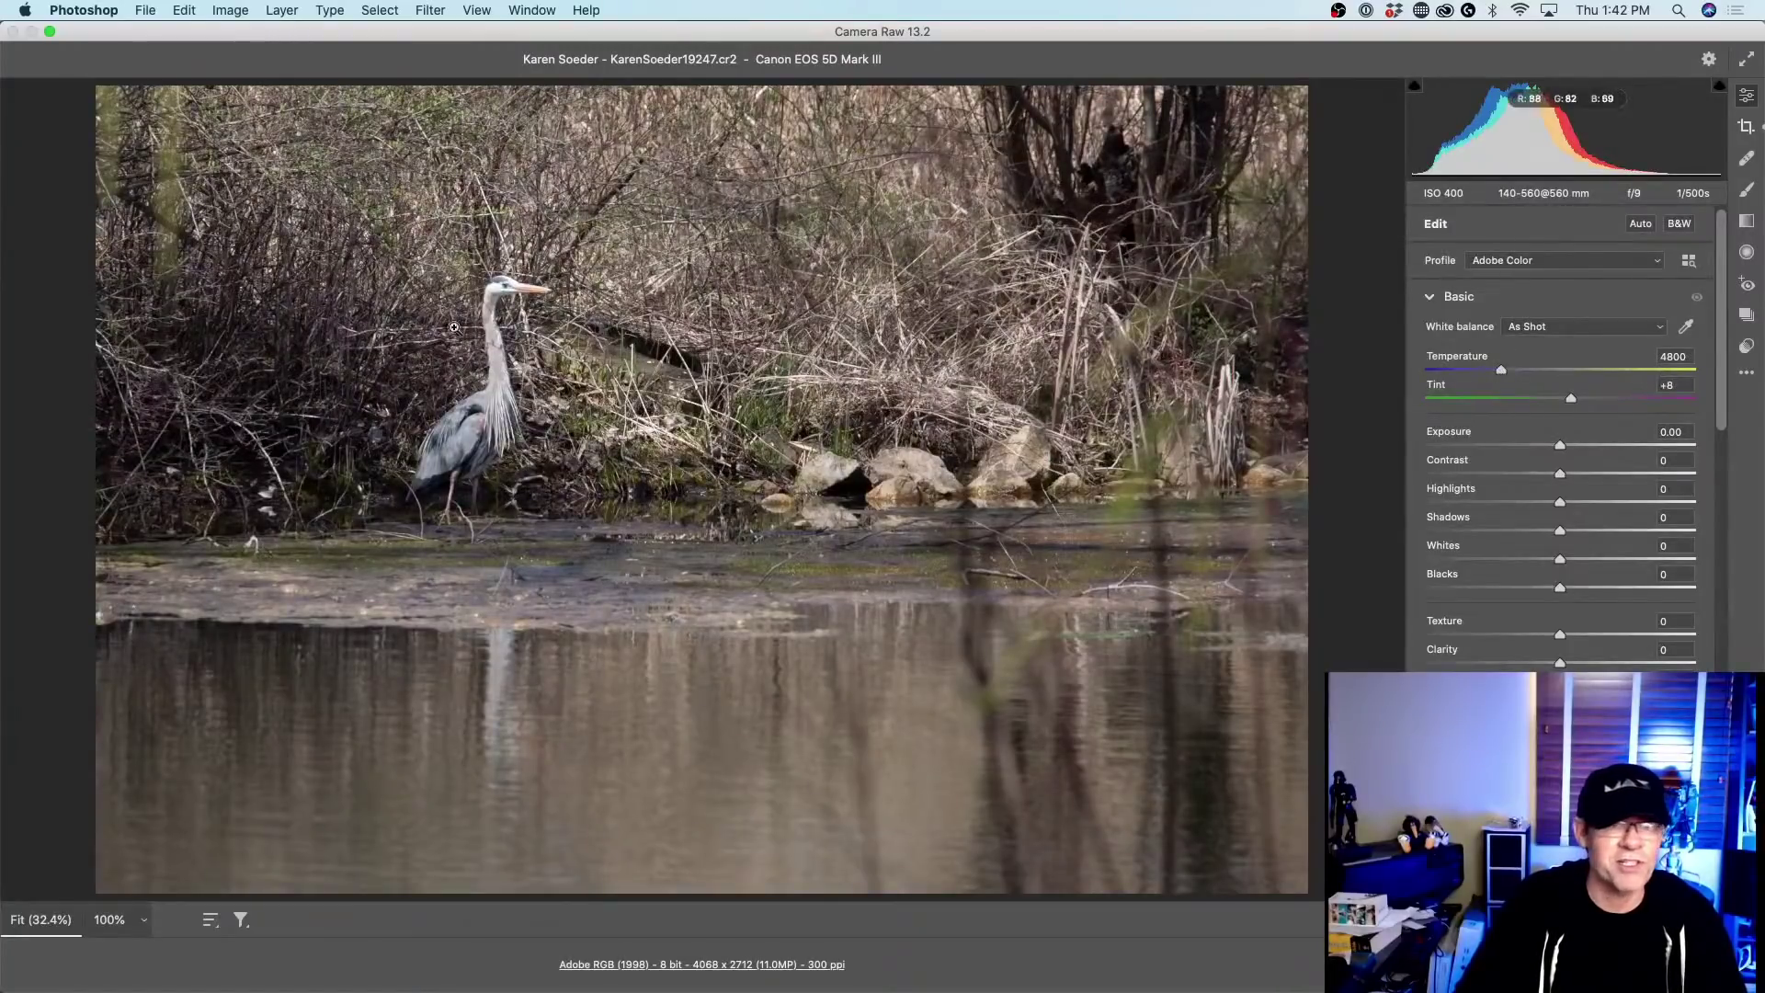
{"action": "left_click_drag", "start_coordinate": [1503, 372], "coordinate": [1515, 373]}
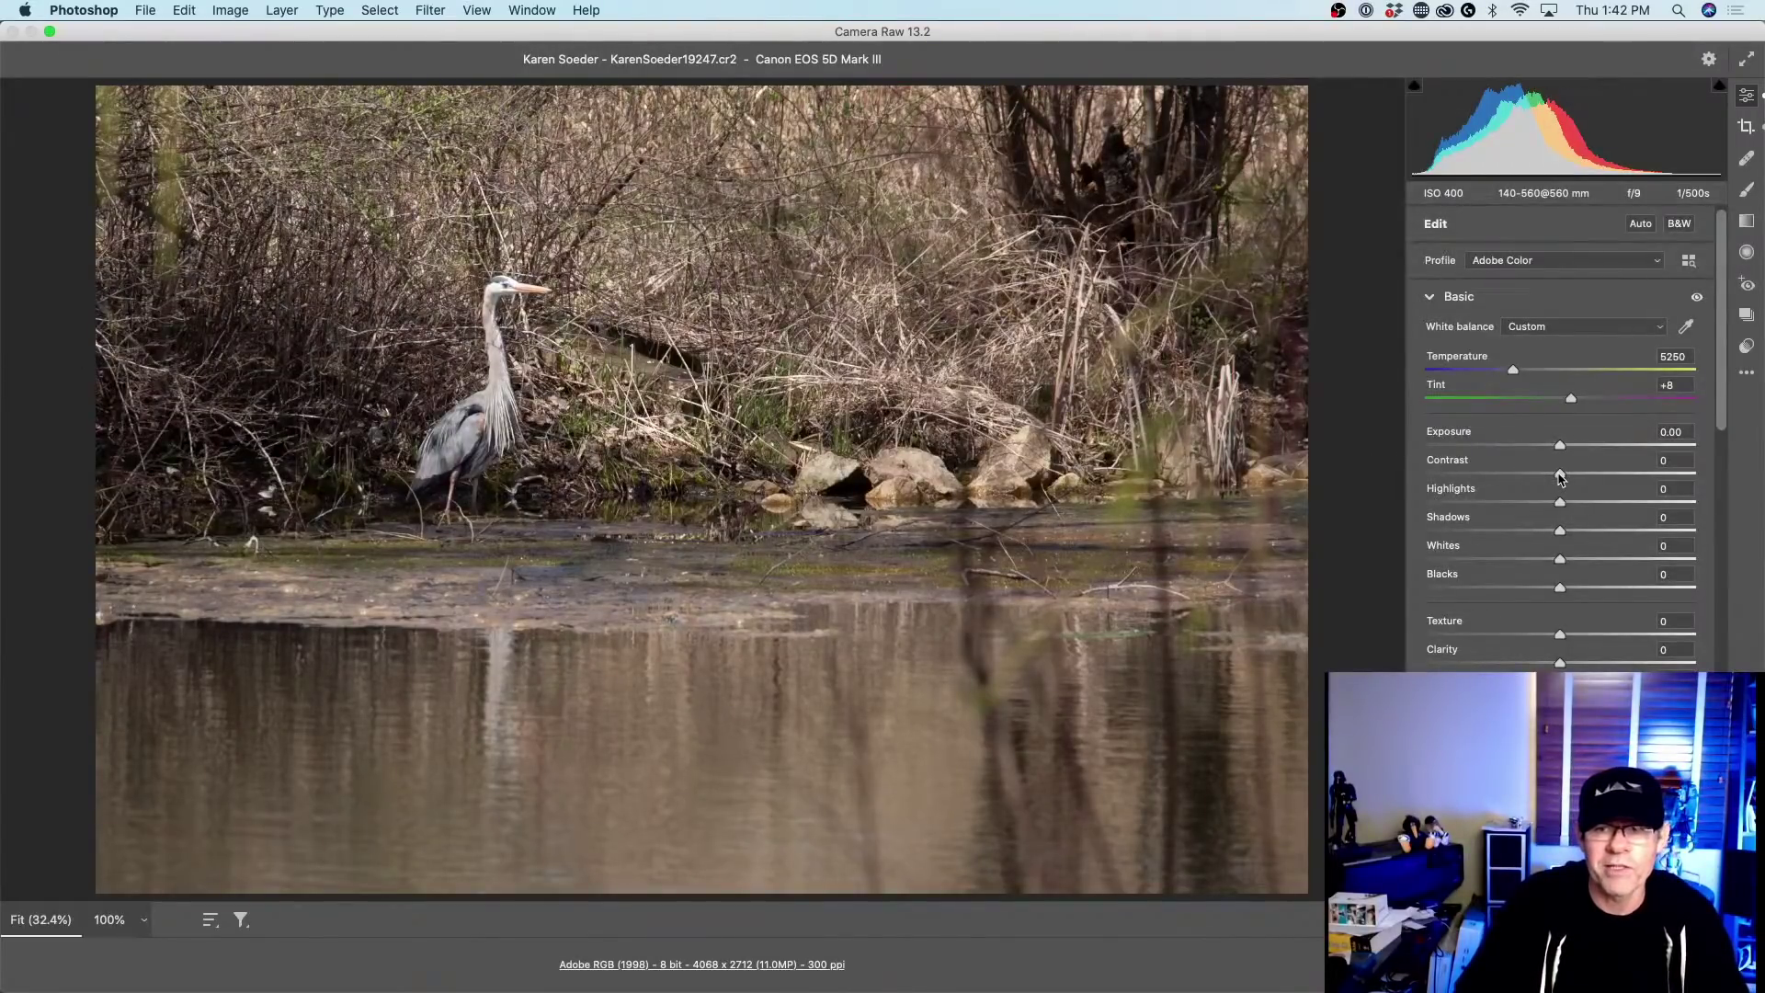
{"action": "left_click_drag", "start_coordinate": [1560, 477], "coordinate": [1541, 476]}
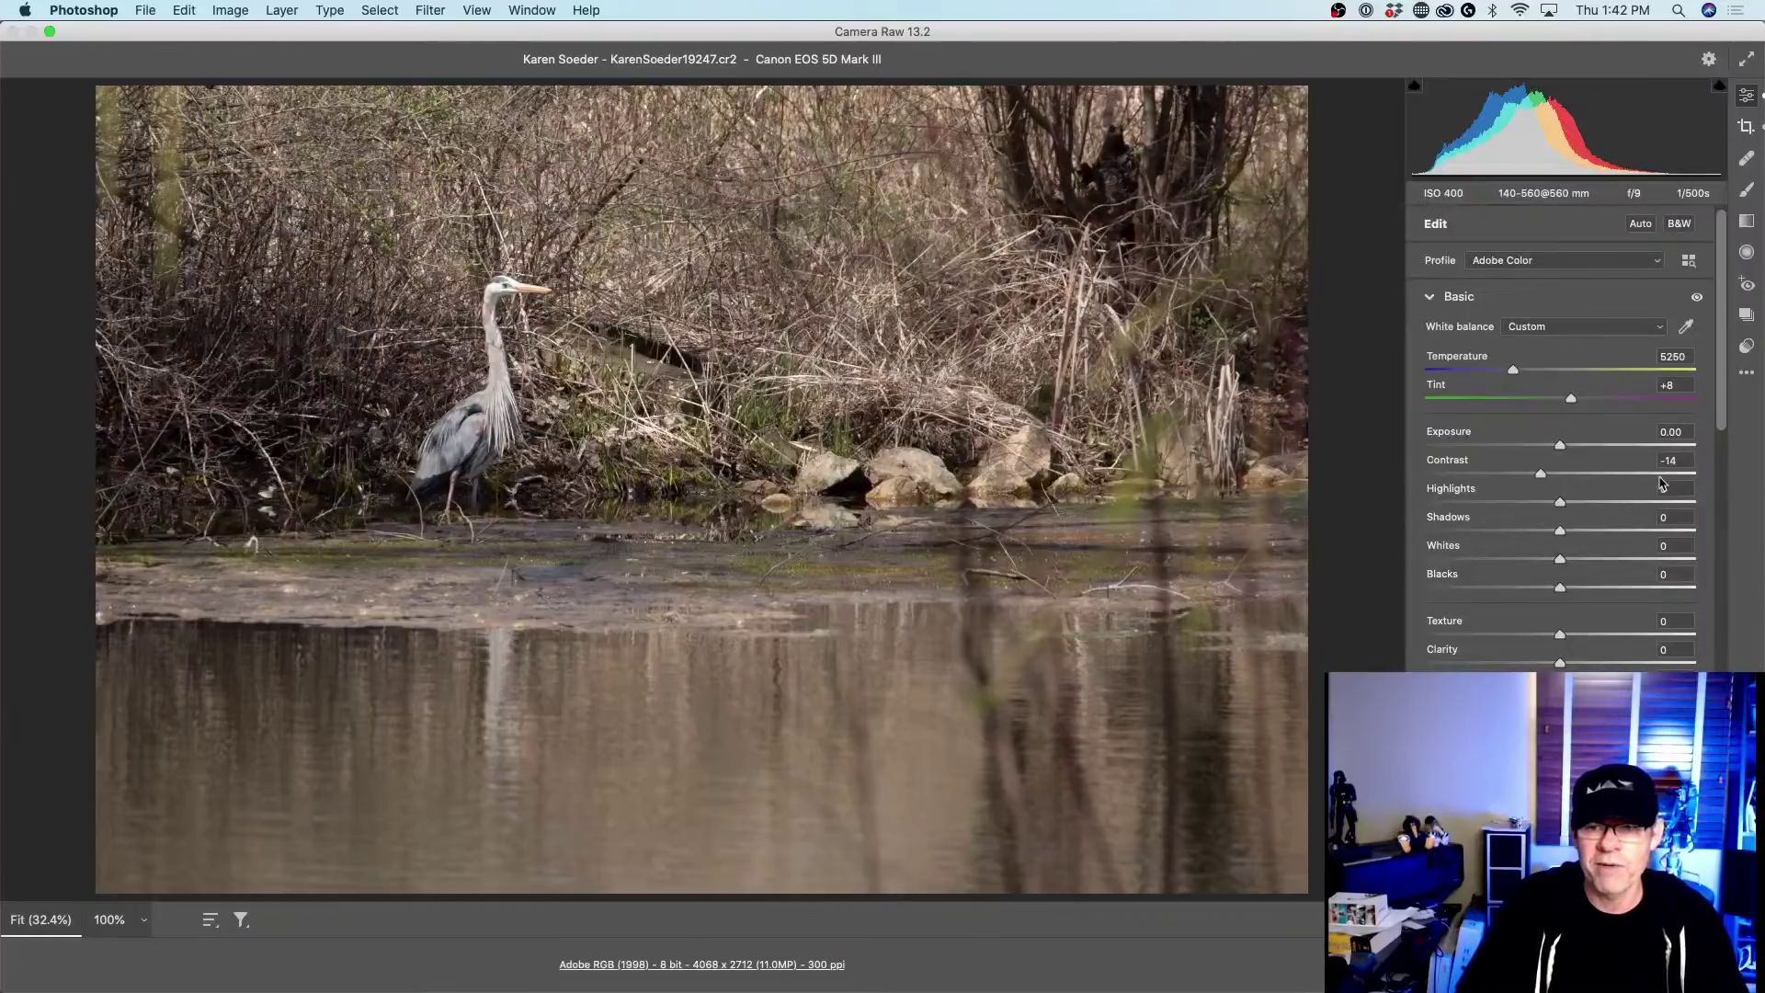
Lower the photo's Highlights to -18.
{"action": "left_click_drag", "start_coordinate": [1559, 503], "coordinate": [1521, 503]}
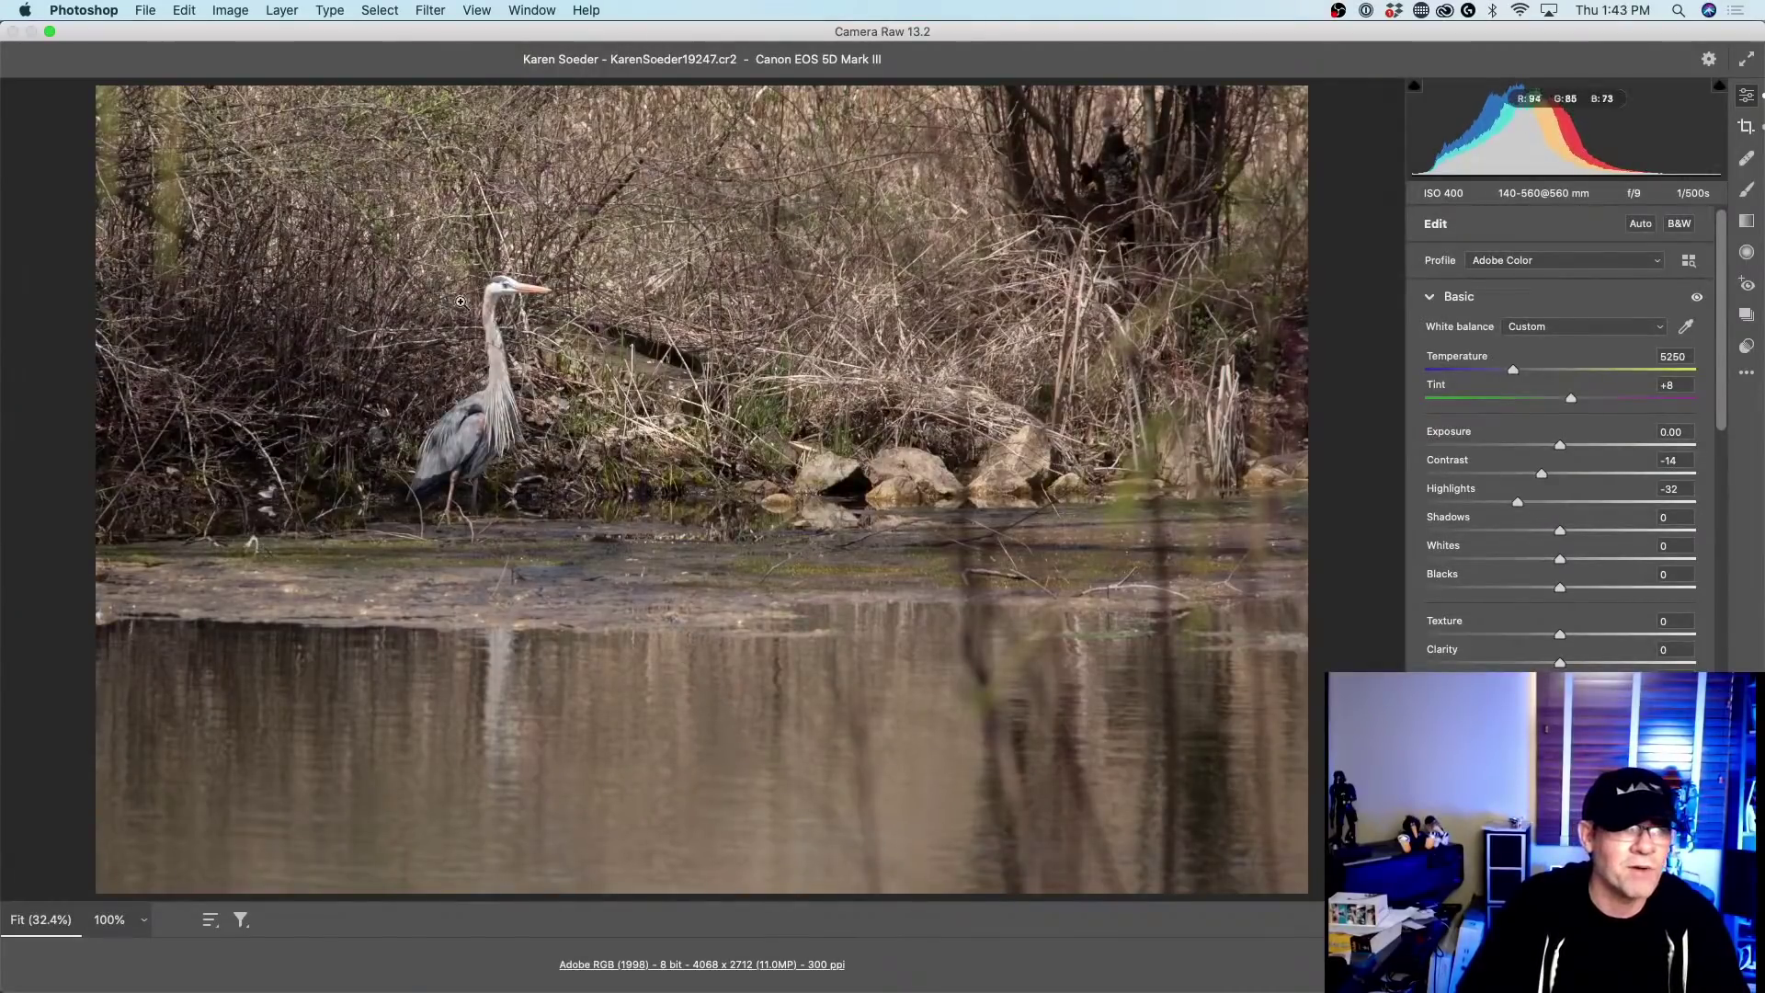
{"action": "scroll", "coordinate": [461, 302], "scroll_direction": "up", "scroll_amount": 1}
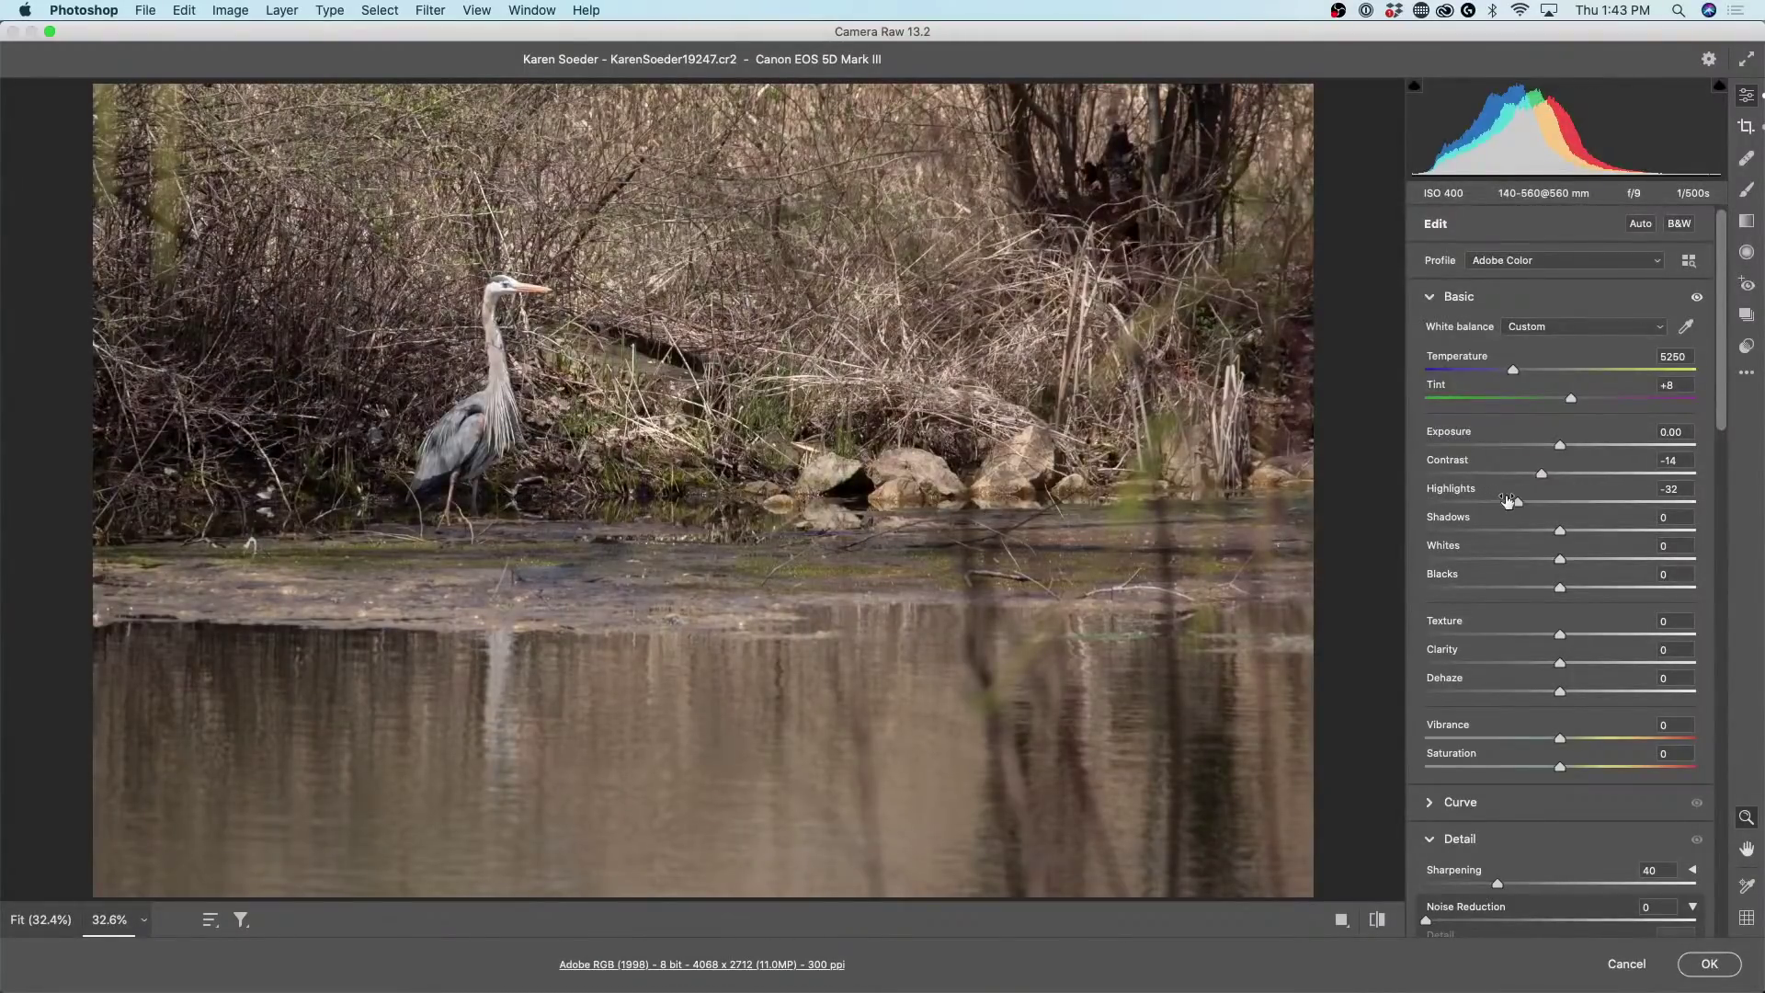
{"action": "mouse_move", "coordinate": [1518, 505]}
{"action": "left_mouse_down"}
{"action": "mouse_move", "coordinate": [1552, 505]}
{"action": "mouse_move", "coordinate": [1484, 499]}
{"action": "mouse_move", "coordinate": [1567, 505]}
{"action": "mouse_move", "coordinate": [1539, 502]}
{"action": "left_mouse_up"}
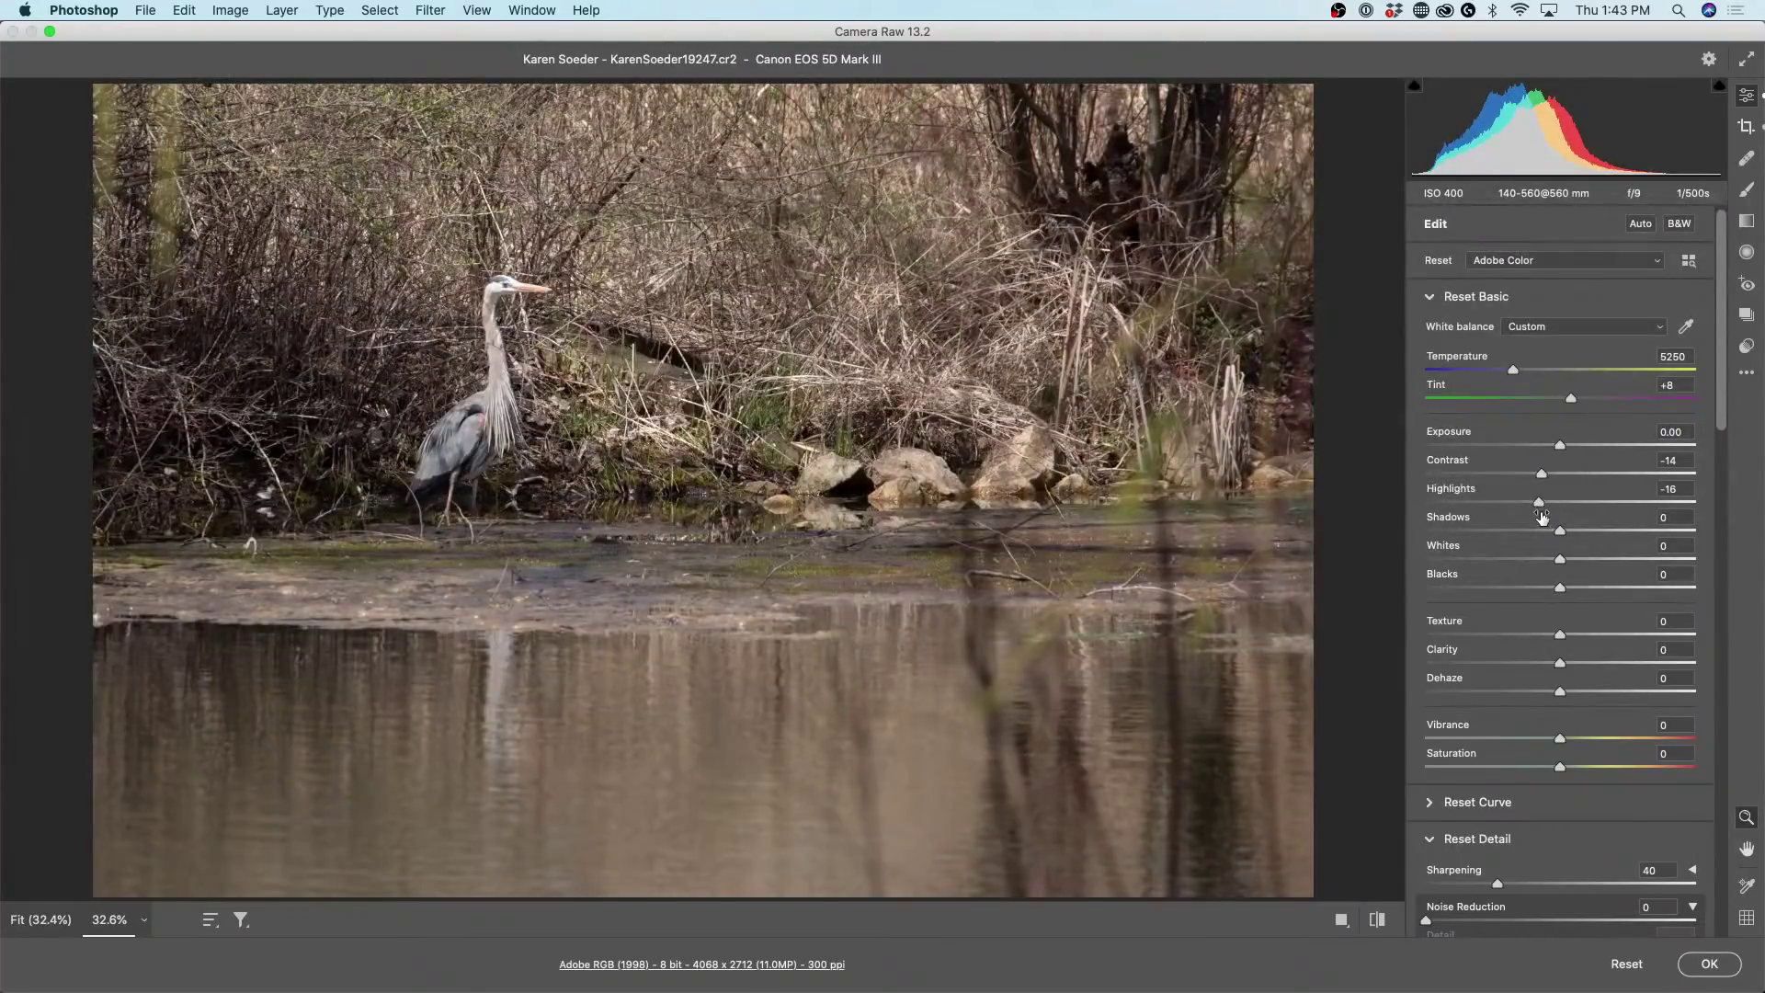
{"action": "mouse_move", "coordinate": [1539, 503]}
{"action": "left_mouse_down"}
{"action": "mouse_move", "coordinate": [1750, 503]}
{"action": "mouse_move", "coordinate": [1437, 502]}
{"action": "mouse_move", "coordinate": [1535, 502]}
{"action": "left_mouse_up"}
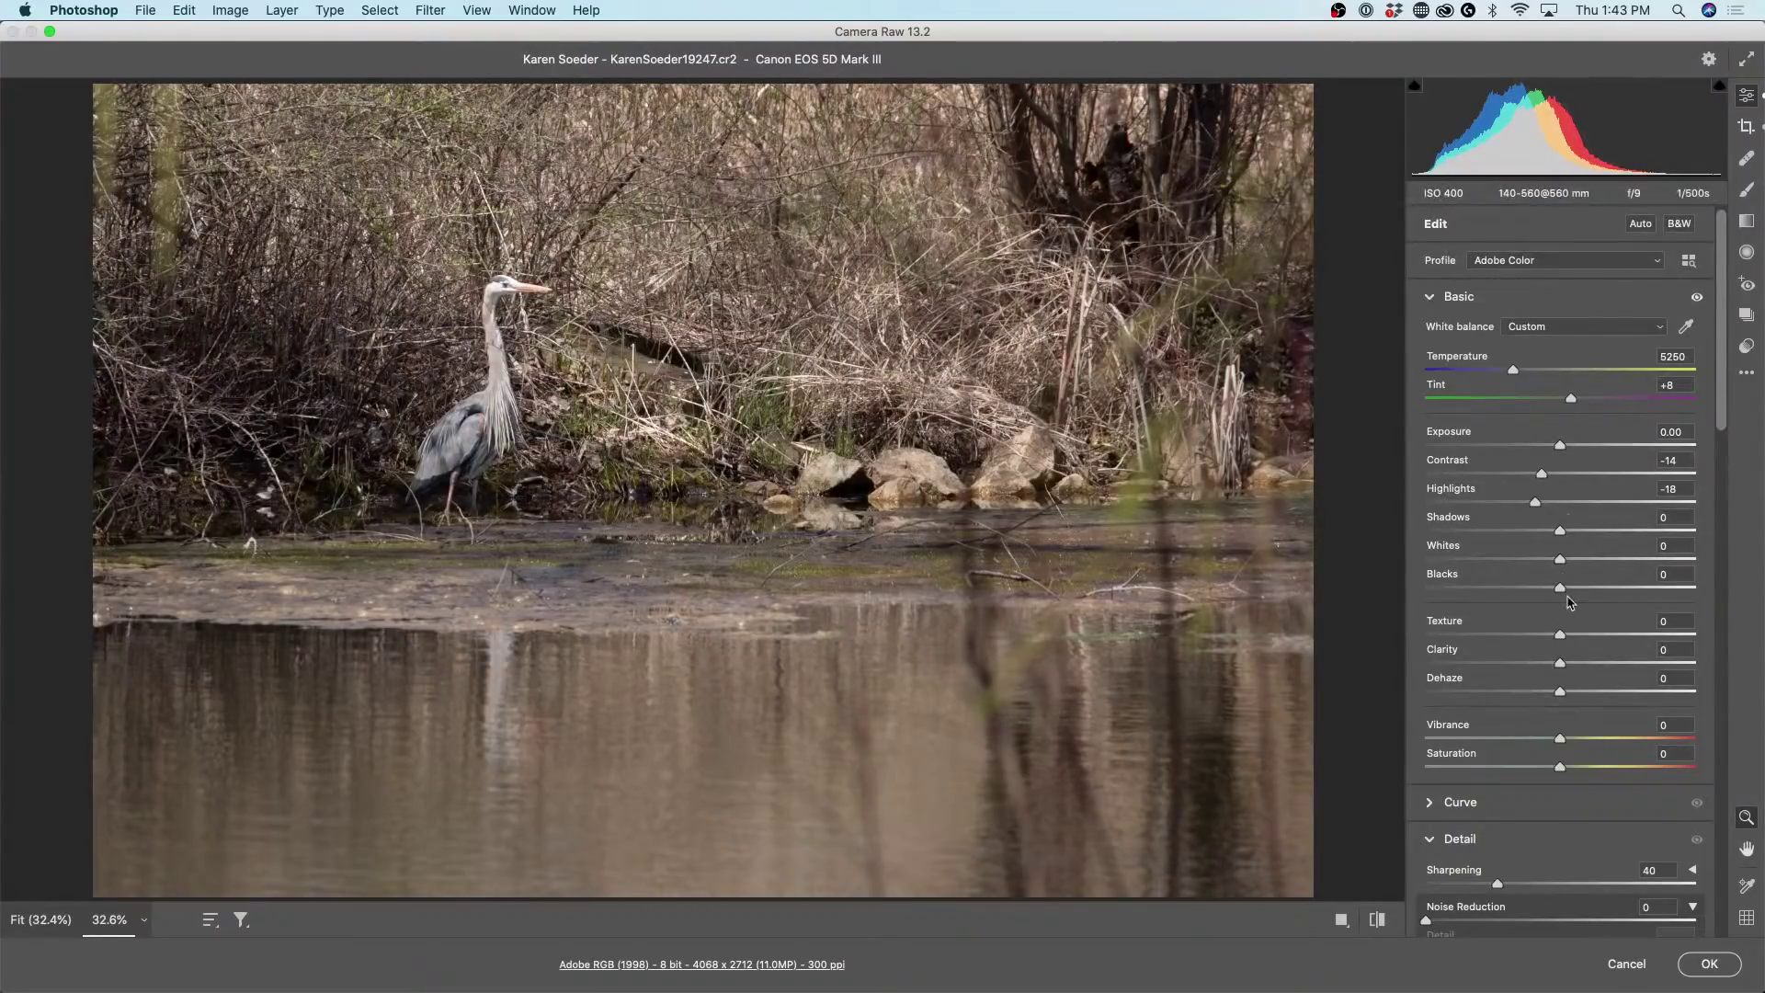
Check the shadow clipping, and set both Shadows and Whites to -3.
{"action": "key", "text": "alt"}
{"action": "left_click", "coordinate": [1560, 534], "text": "alt"}
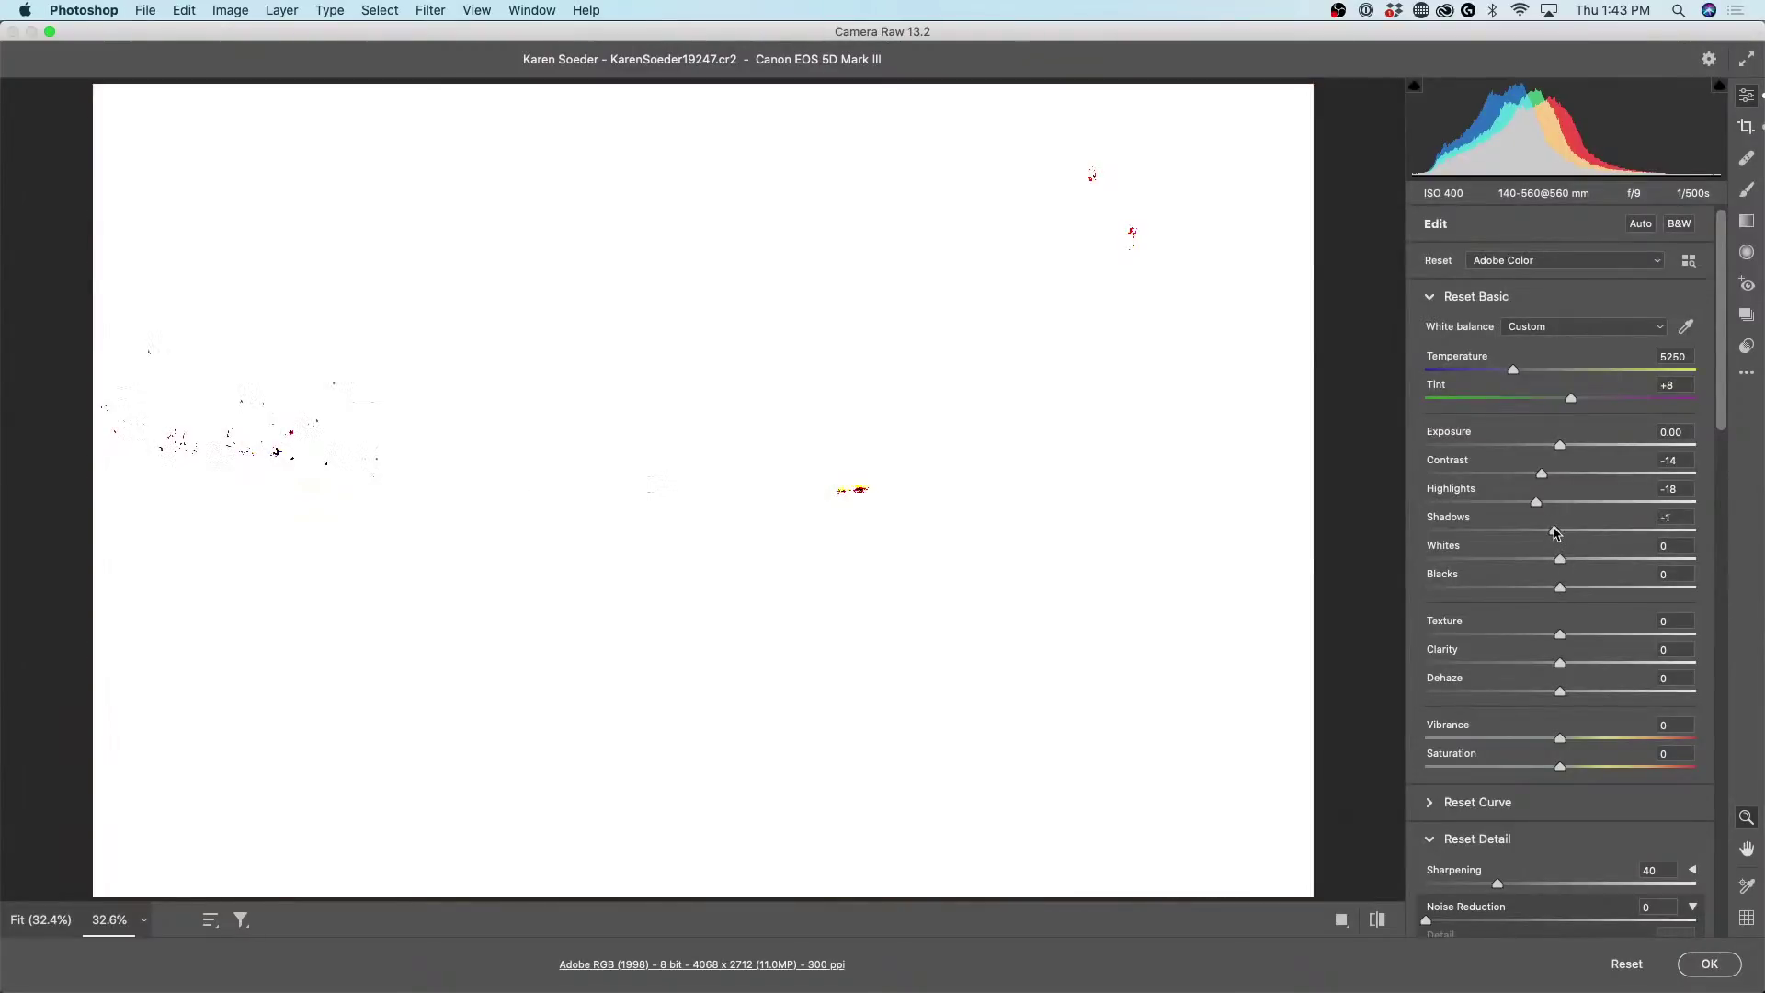
{"action": "mouse_move", "coordinate": [1554, 533]}
{"action": "left_mouse_down"}
{"action": "mouse_move", "coordinate": [1690, 531]}
{"action": "mouse_move", "coordinate": [1458, 532]}
{"action": "mouse_move", "coordinate": [1580, 532]}
{"action": "mouse_move", "coordinate": [1550, 531]}
{"action": "left_mouse_up"}
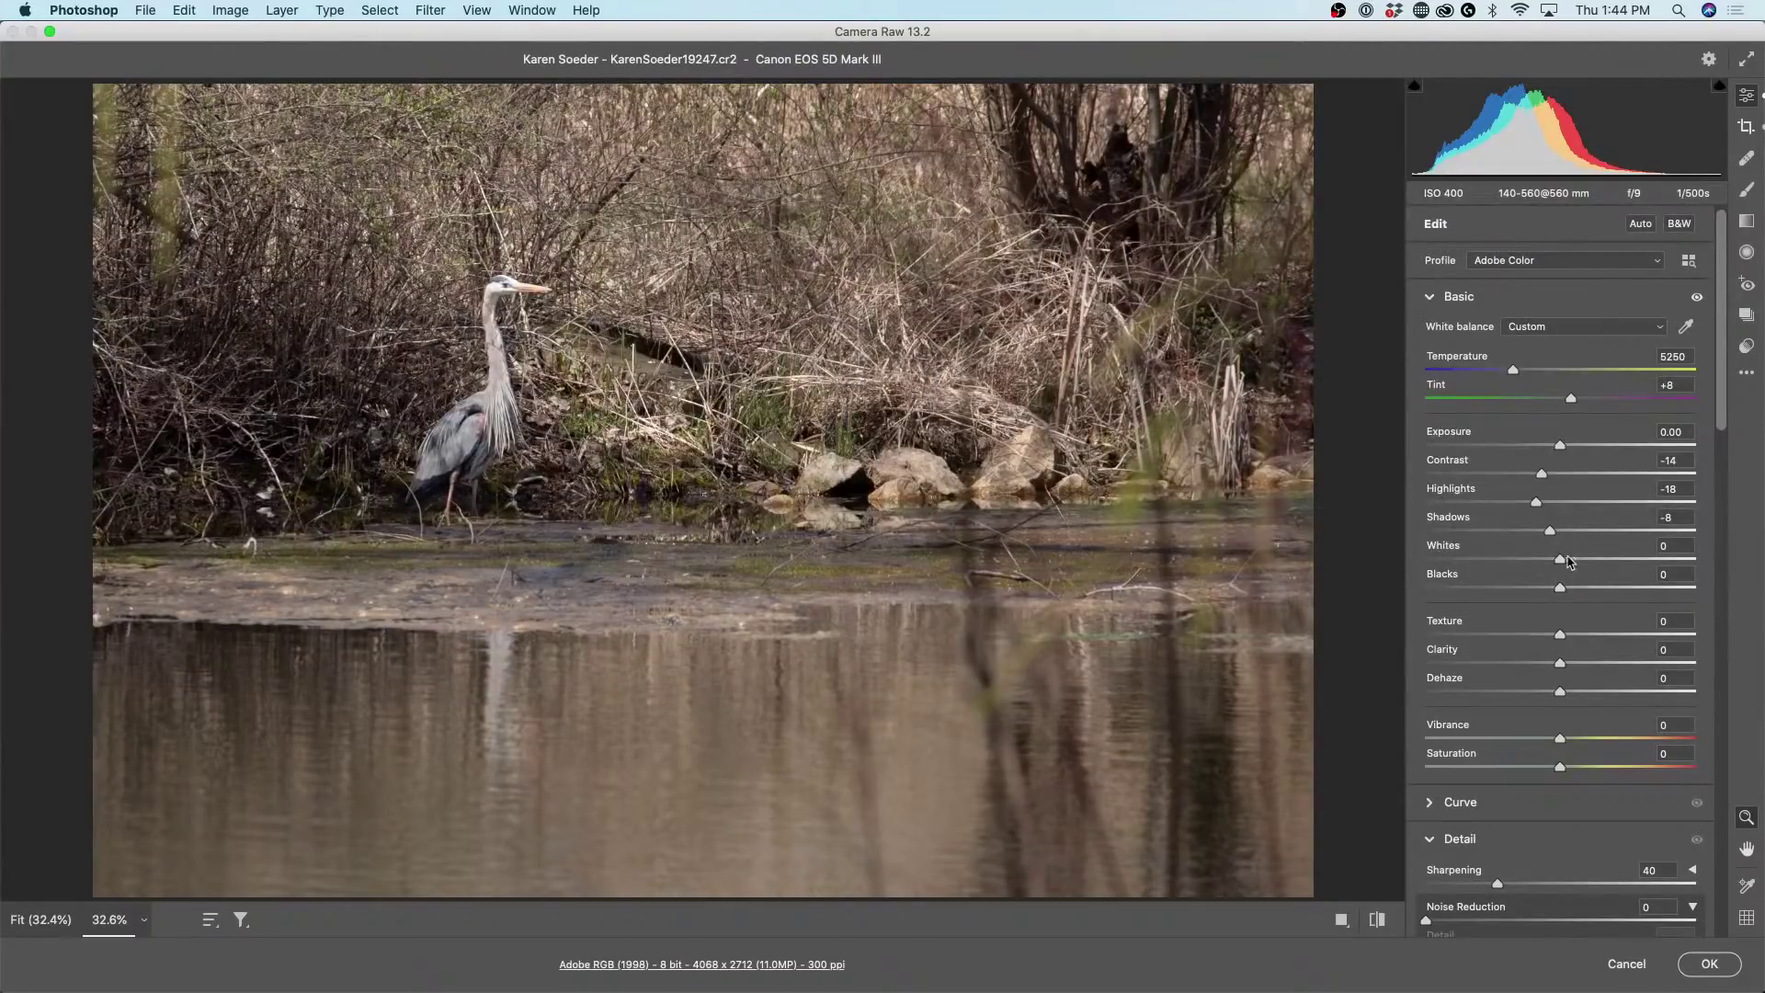
{"action": "mouse_move", "coordinate": [1554, 533]}
{"action": "left_mouse_down"}
{"action": "mouse_move", "coordinate": [1680, 533]}
{"action": "mouse_move", "coordinate": [1530, 534]}
{"action": "mouse_move", "coordinate": [1560, 537]}
{"action": "left_mouse_up"}
{"action": "left_click_drag", "start_coordinate": [1562, 561], "coordinate": [1558, 561]}
Balance the photo's tones with Exposure +0.15, Highlights -38 and Blacks -16.
{"action": "left_click_drag", "start_coordinate": [1564, 447], "coordinate": [1569, 448]}
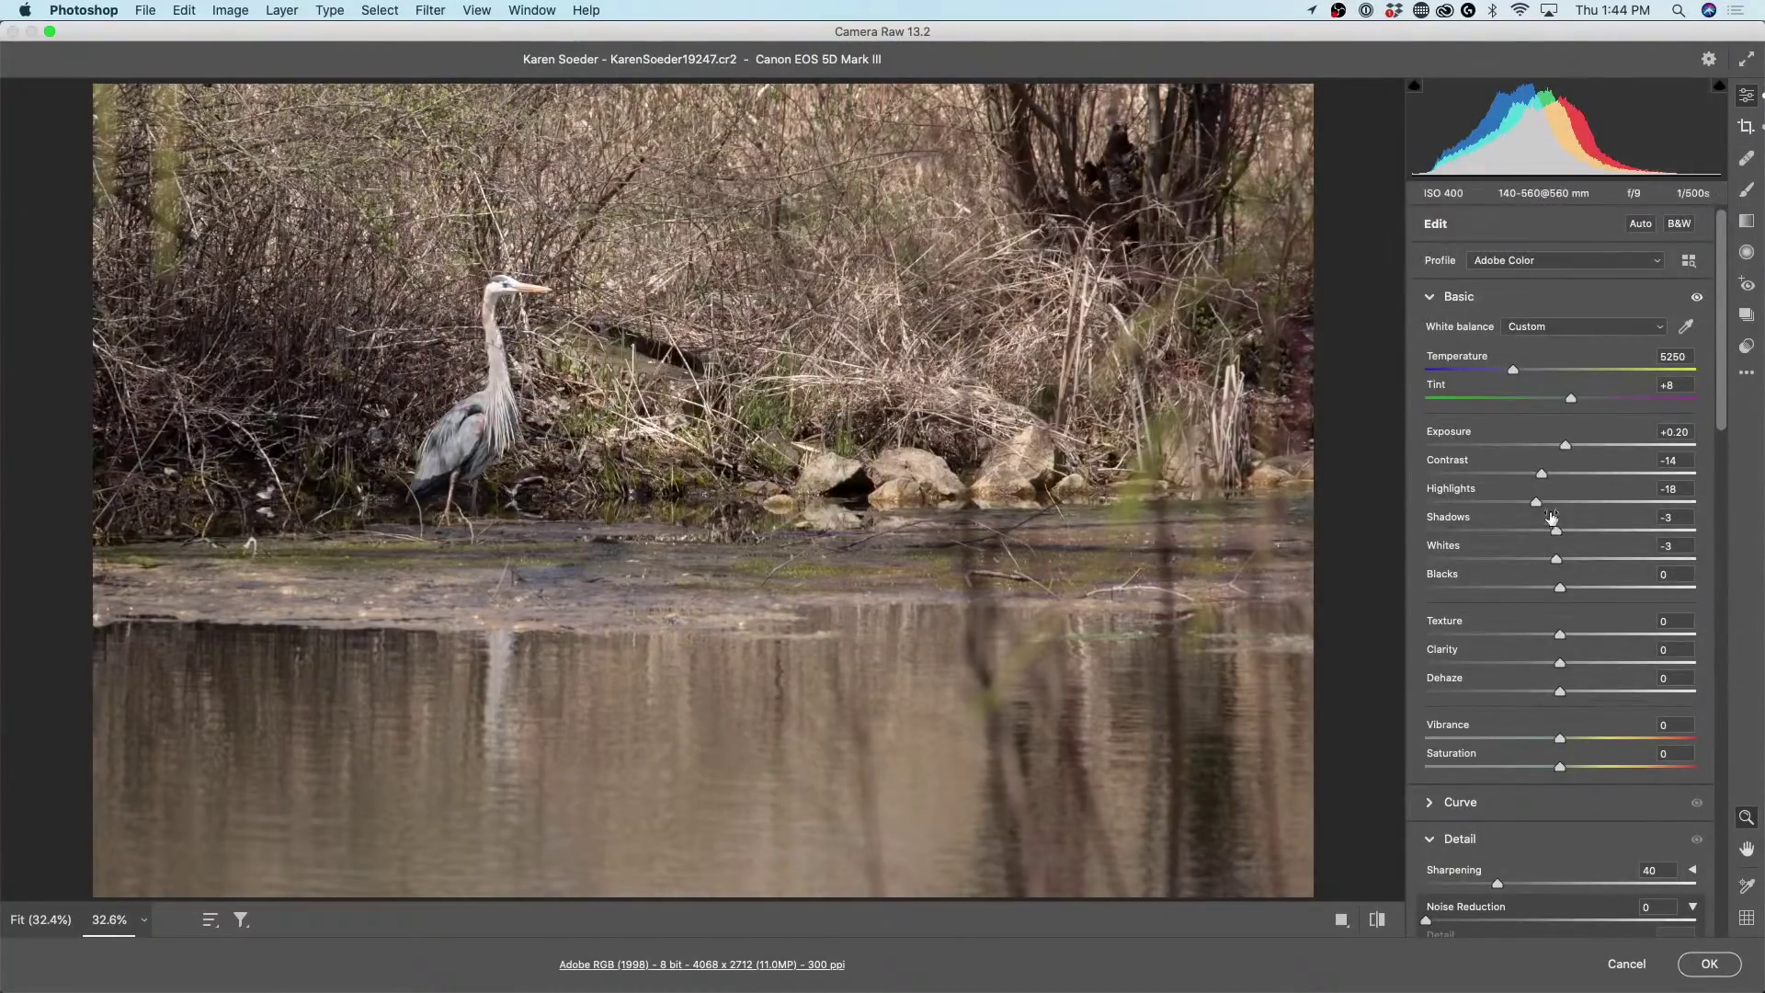
{"action": "left_click_drag", "start_coordinate": [1565, 447], "coordinate": [1563, 449]}
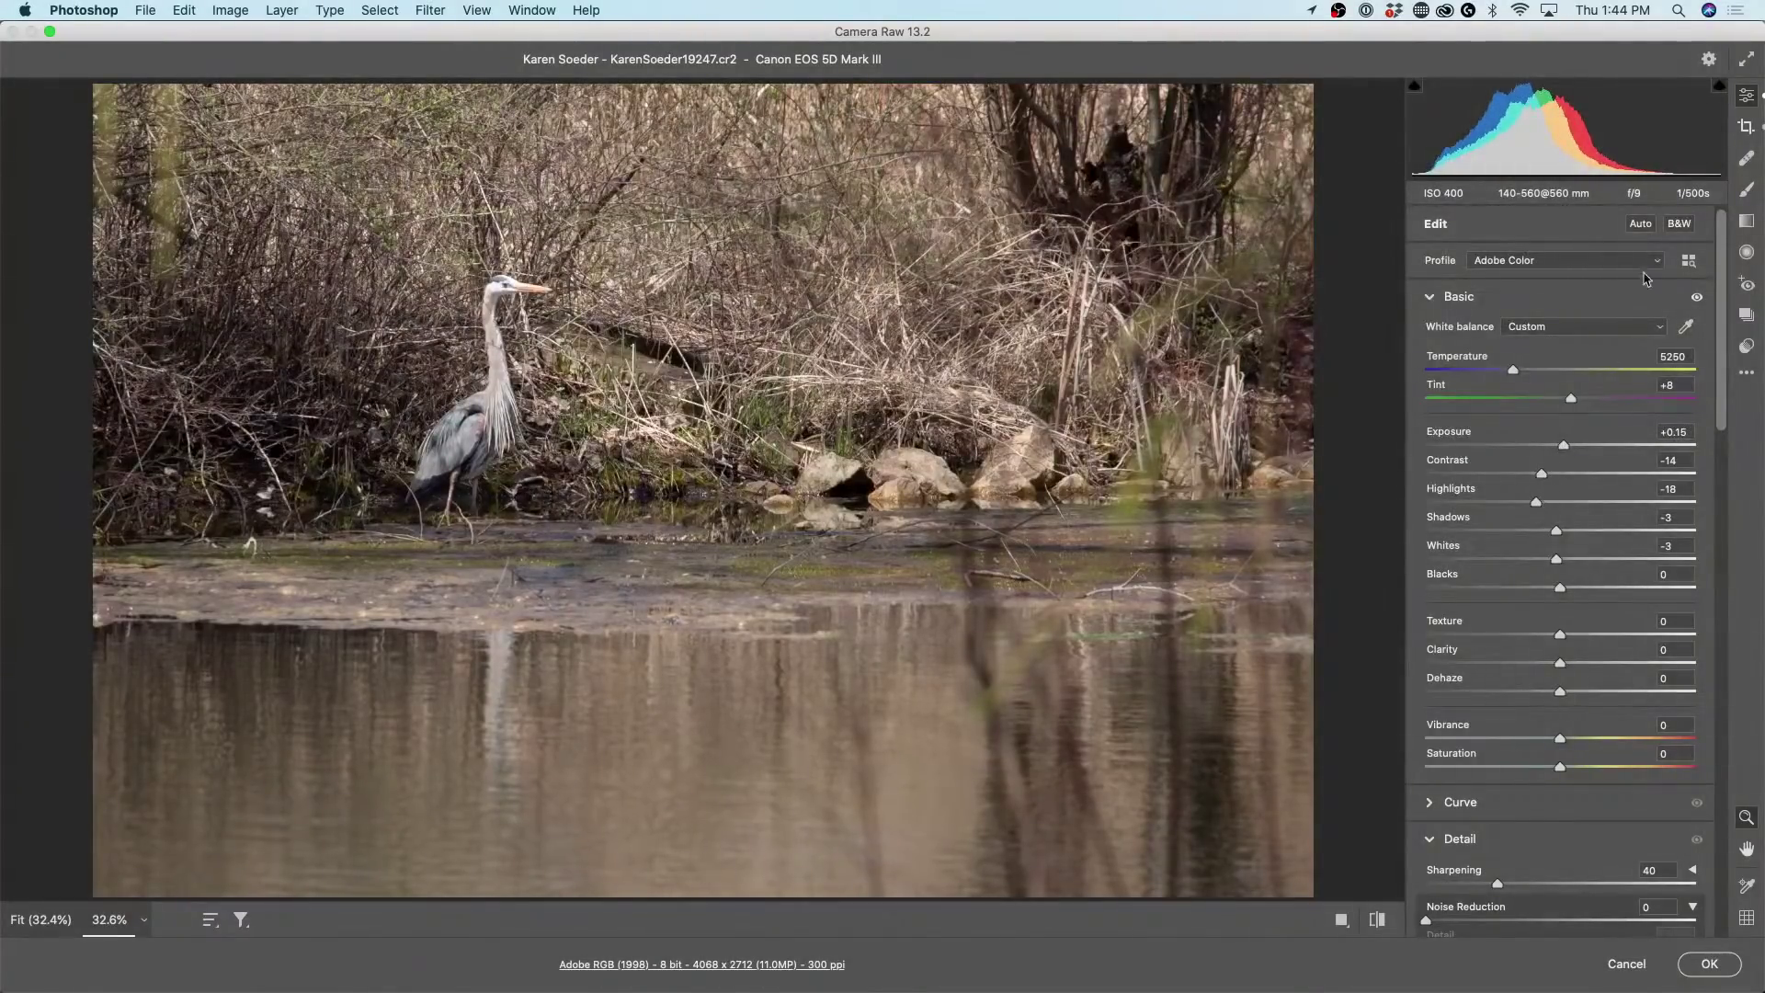
{"action": "left_click_drag", "start_coordinate": [1538, 504], "coordinate": [1509, 503]}
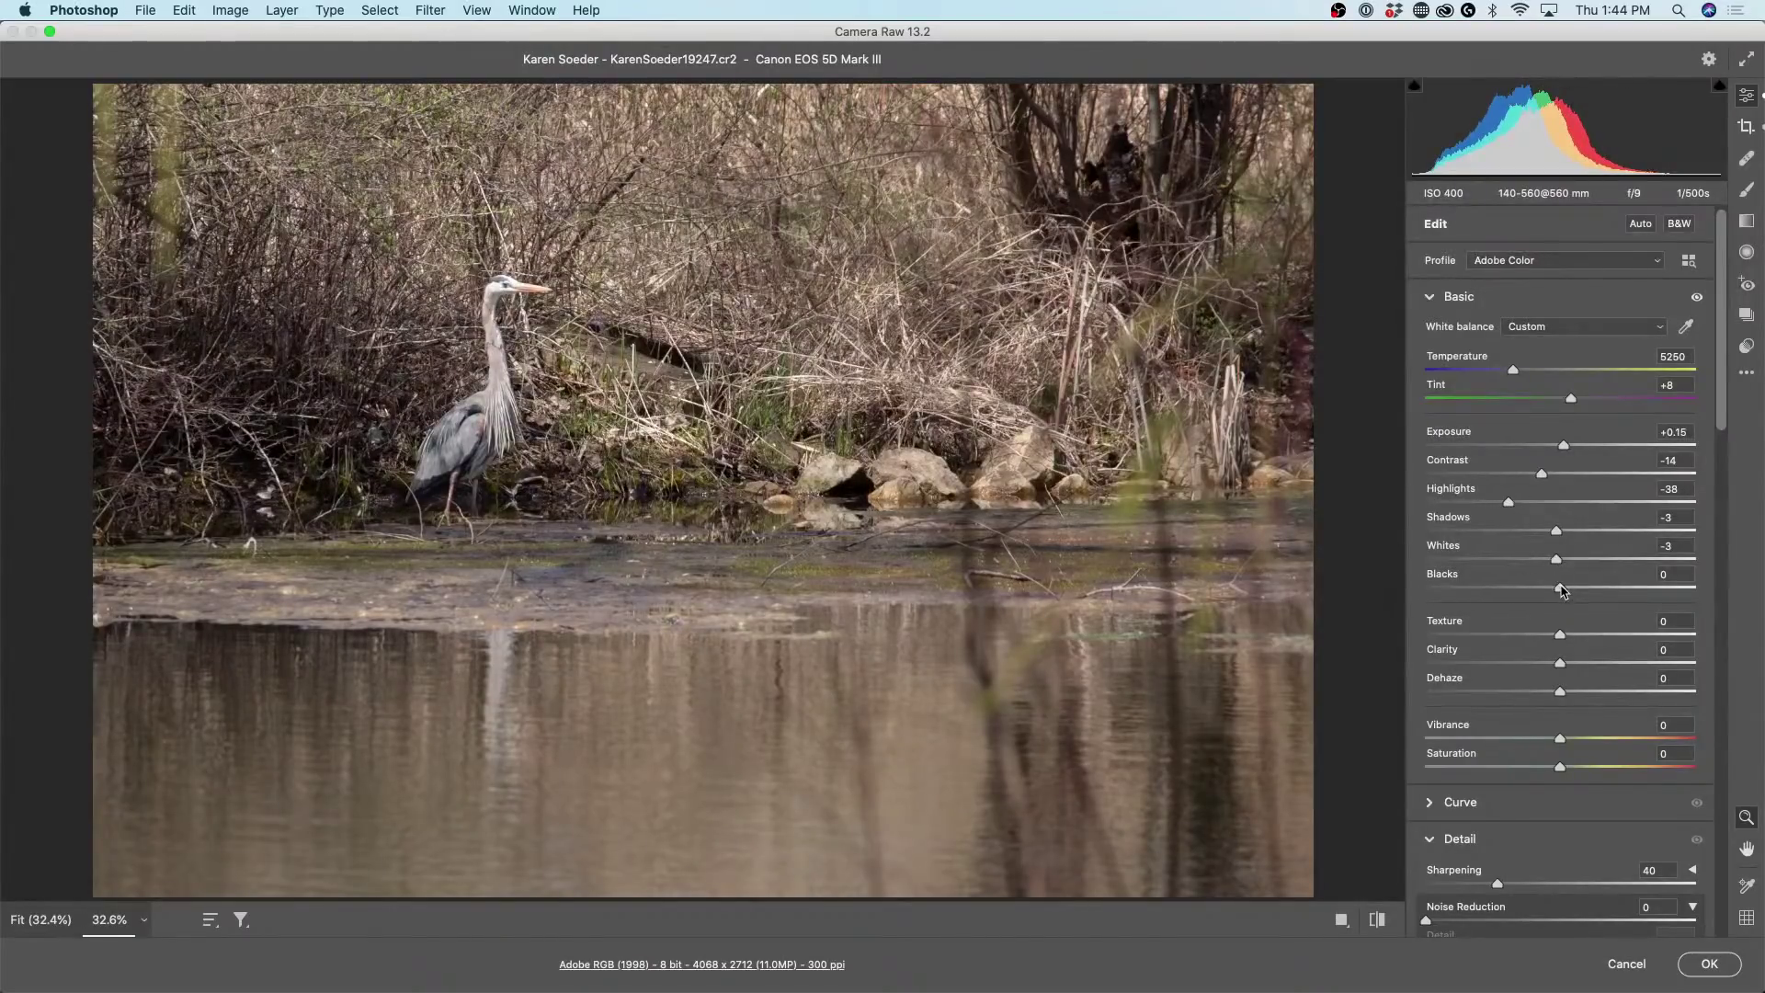
{"action": "mouse_move", "coordinate": [1561, 590]}
{"action": "left_mouse_down"}
{"action": "mouse_move", "coordinate": [1528, 593]}
{"action": "mouse_move", "coordinate": [1540, 601]}
{"action": "left_mouse_up"}
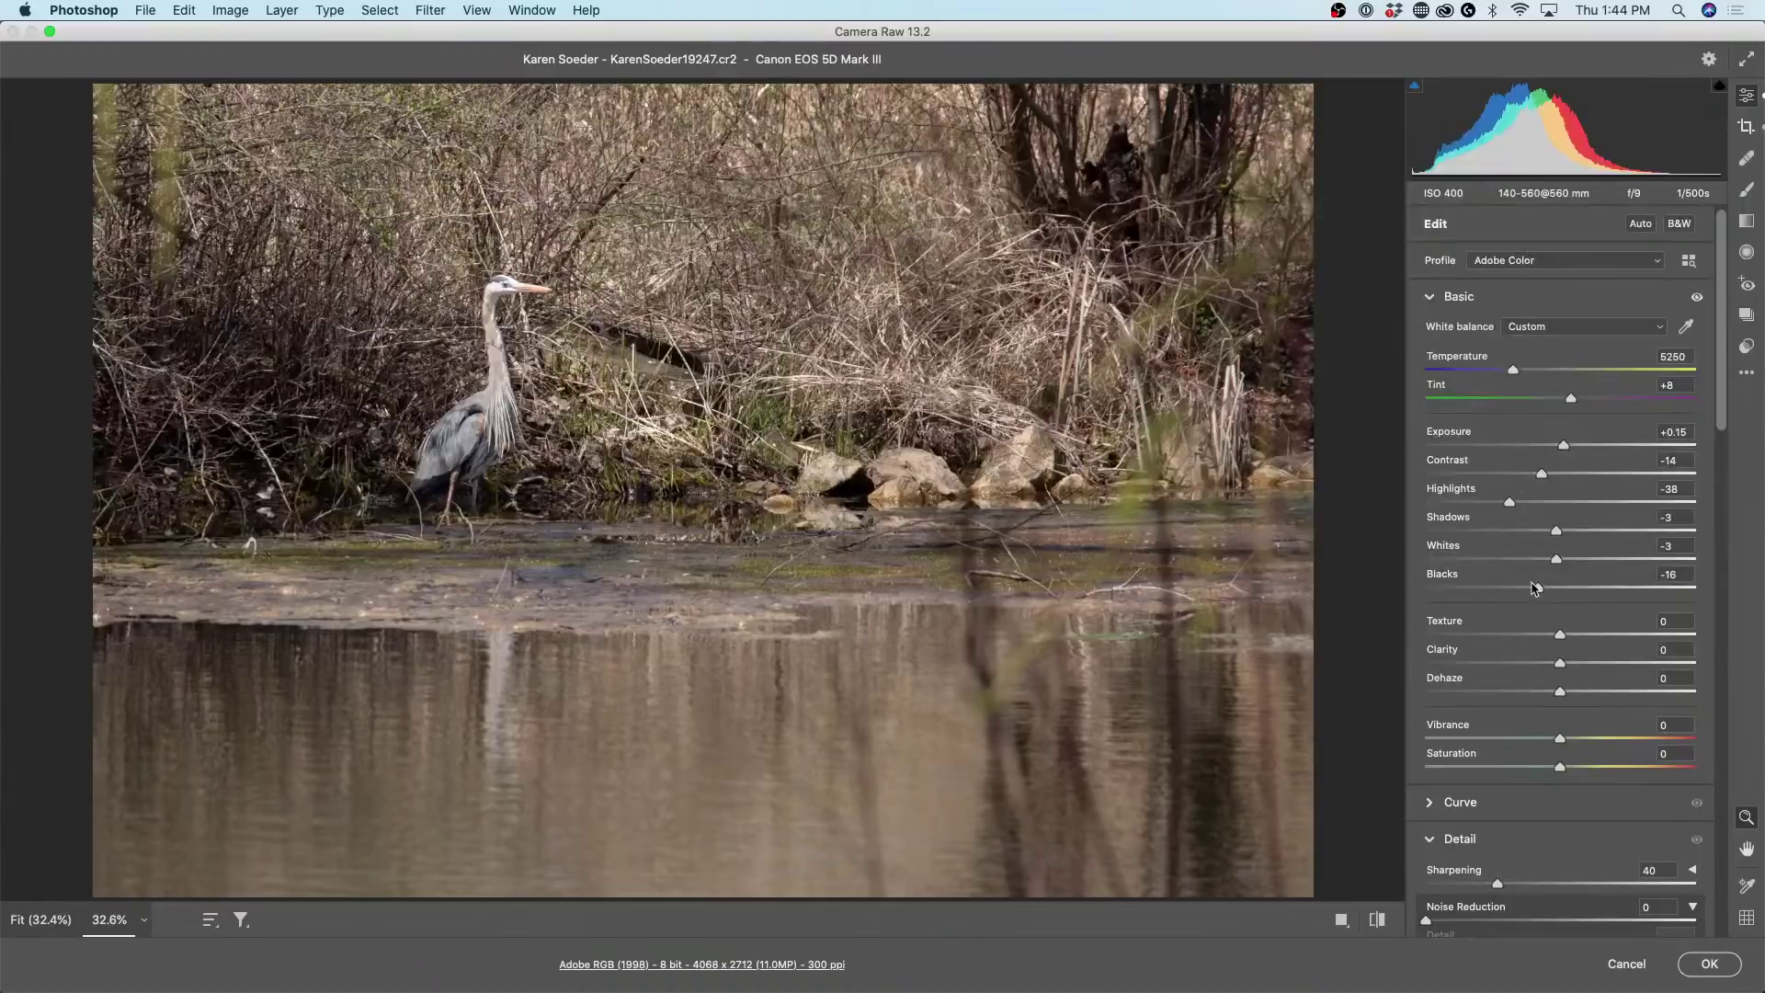
Set Blacks to -55 and raise the curve's black point at input 0 to output 13.
{"action": "left_click_drag", "start_coordinate": [1539, 591], "coordinate": [1486, 592]}
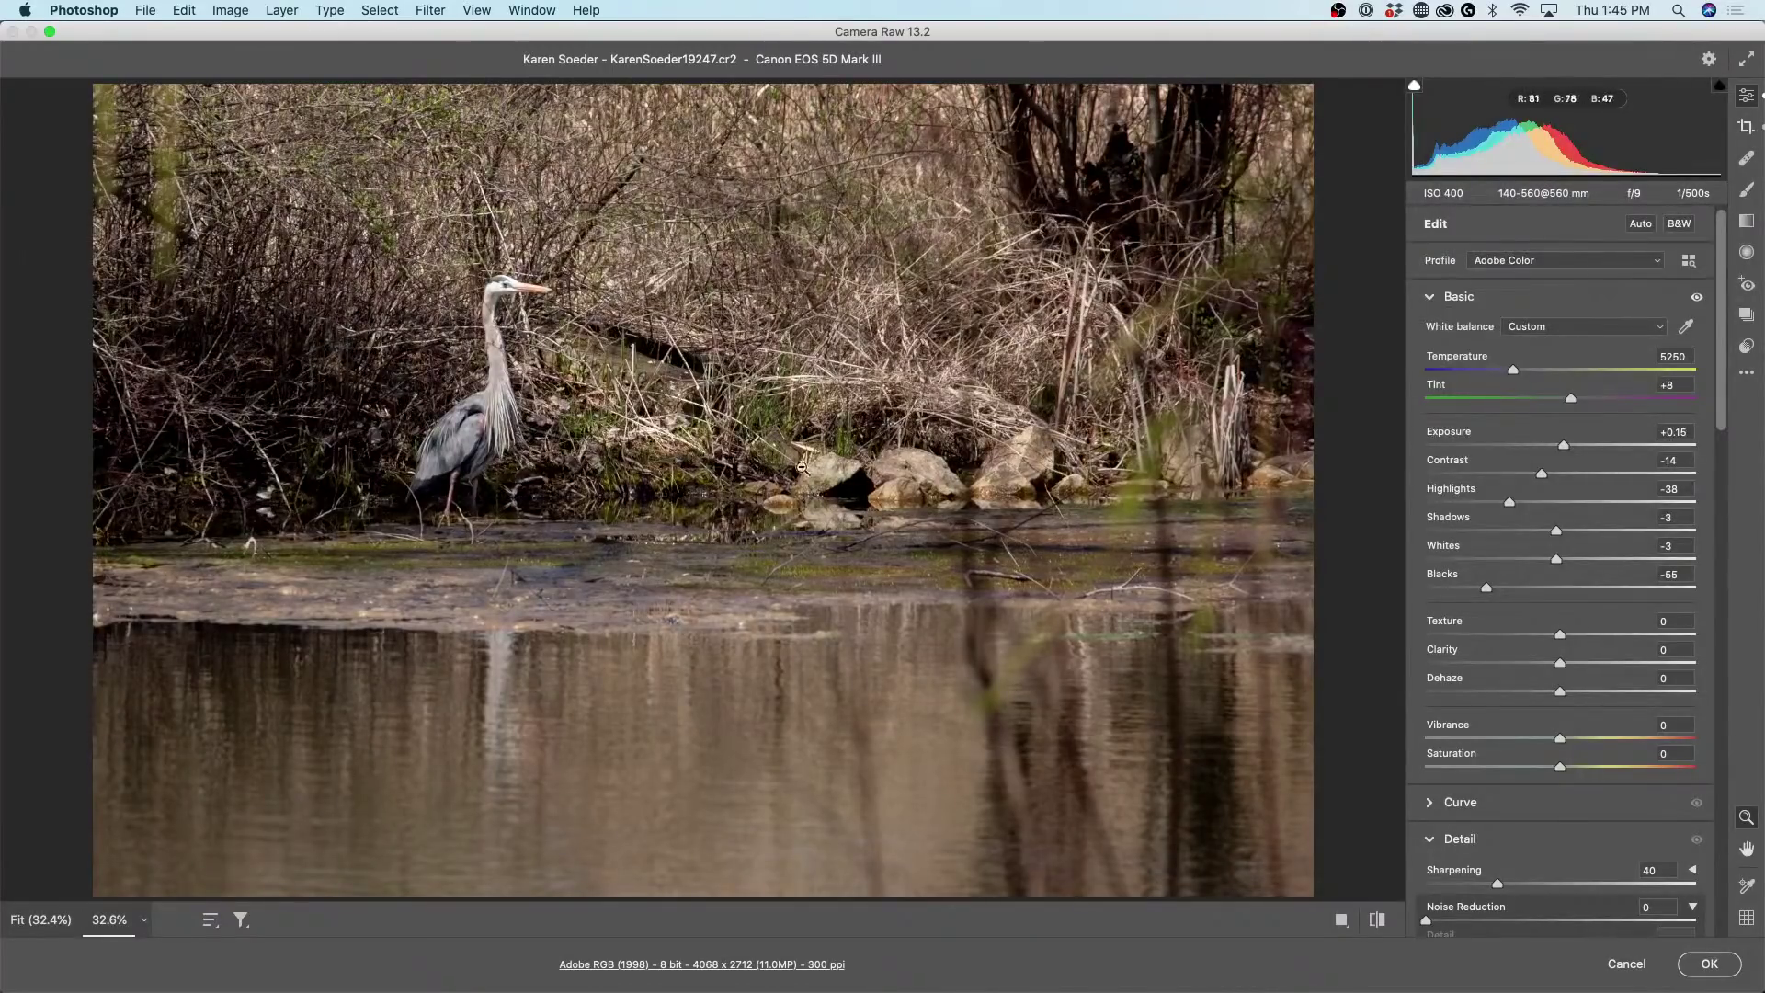
{"action": "scroll", "coordinate": [1720, 377], "scroll_direction": "down", "scroll_amount": 5}
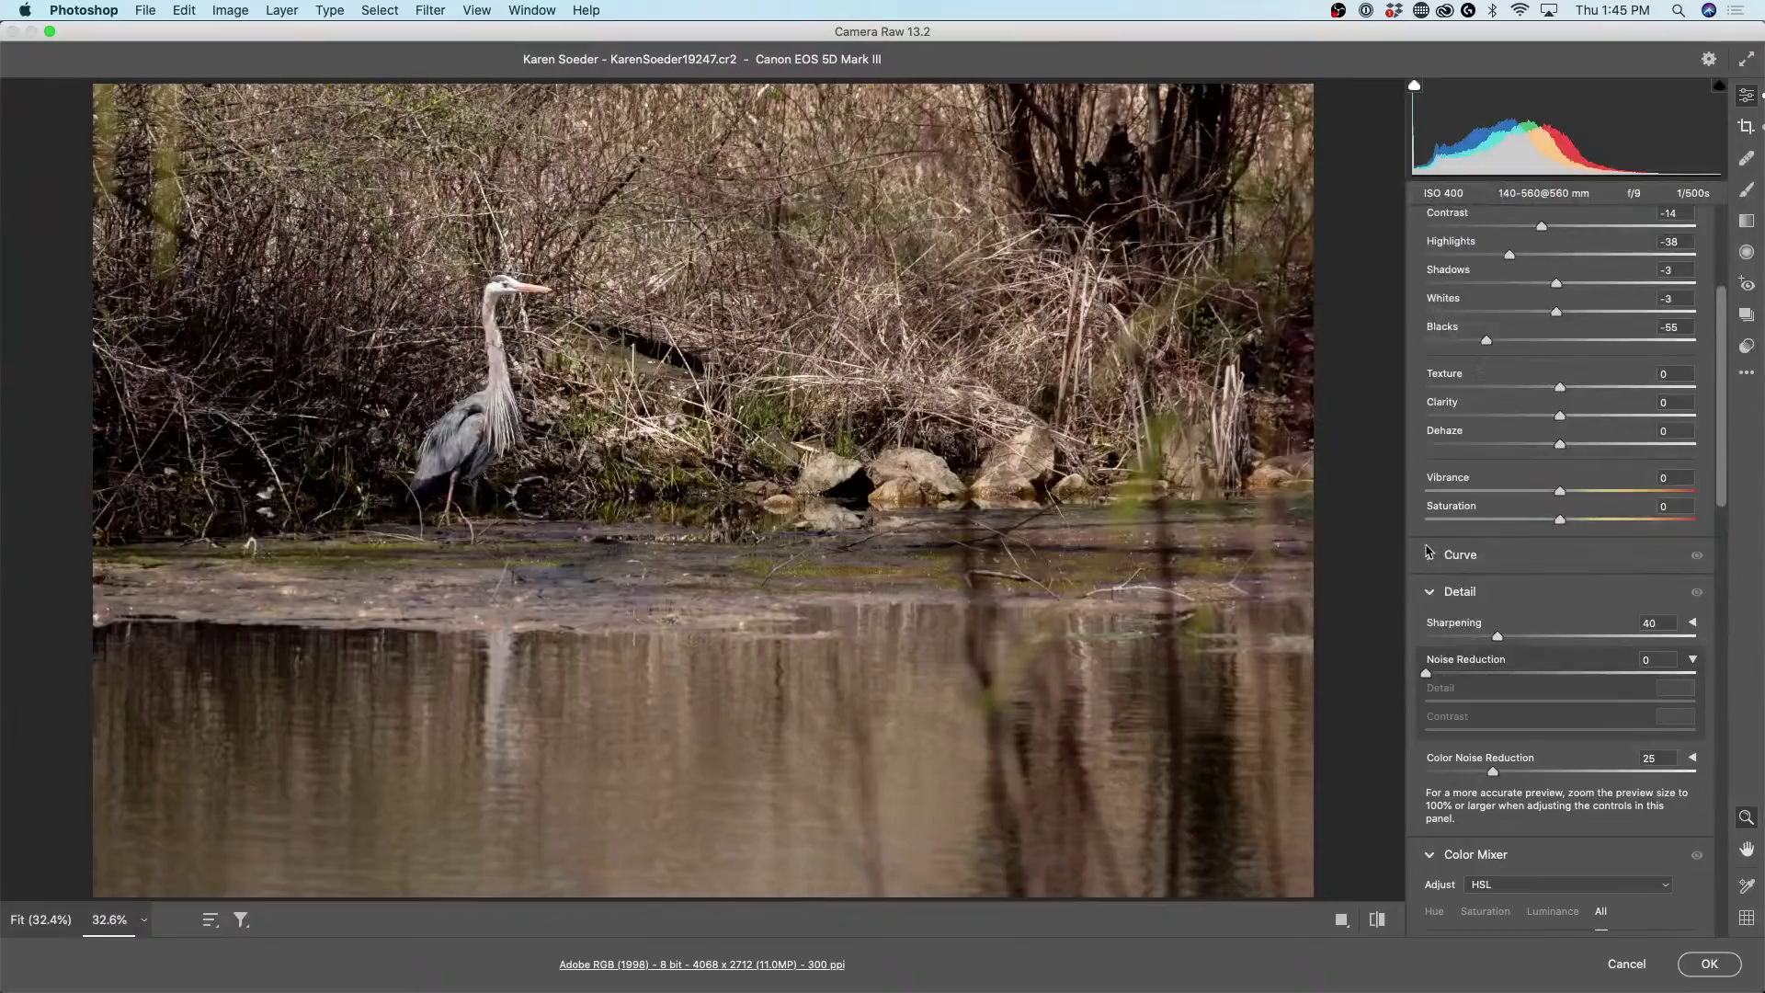
{"action": "left_click", "coordinate": [1429, 557]}
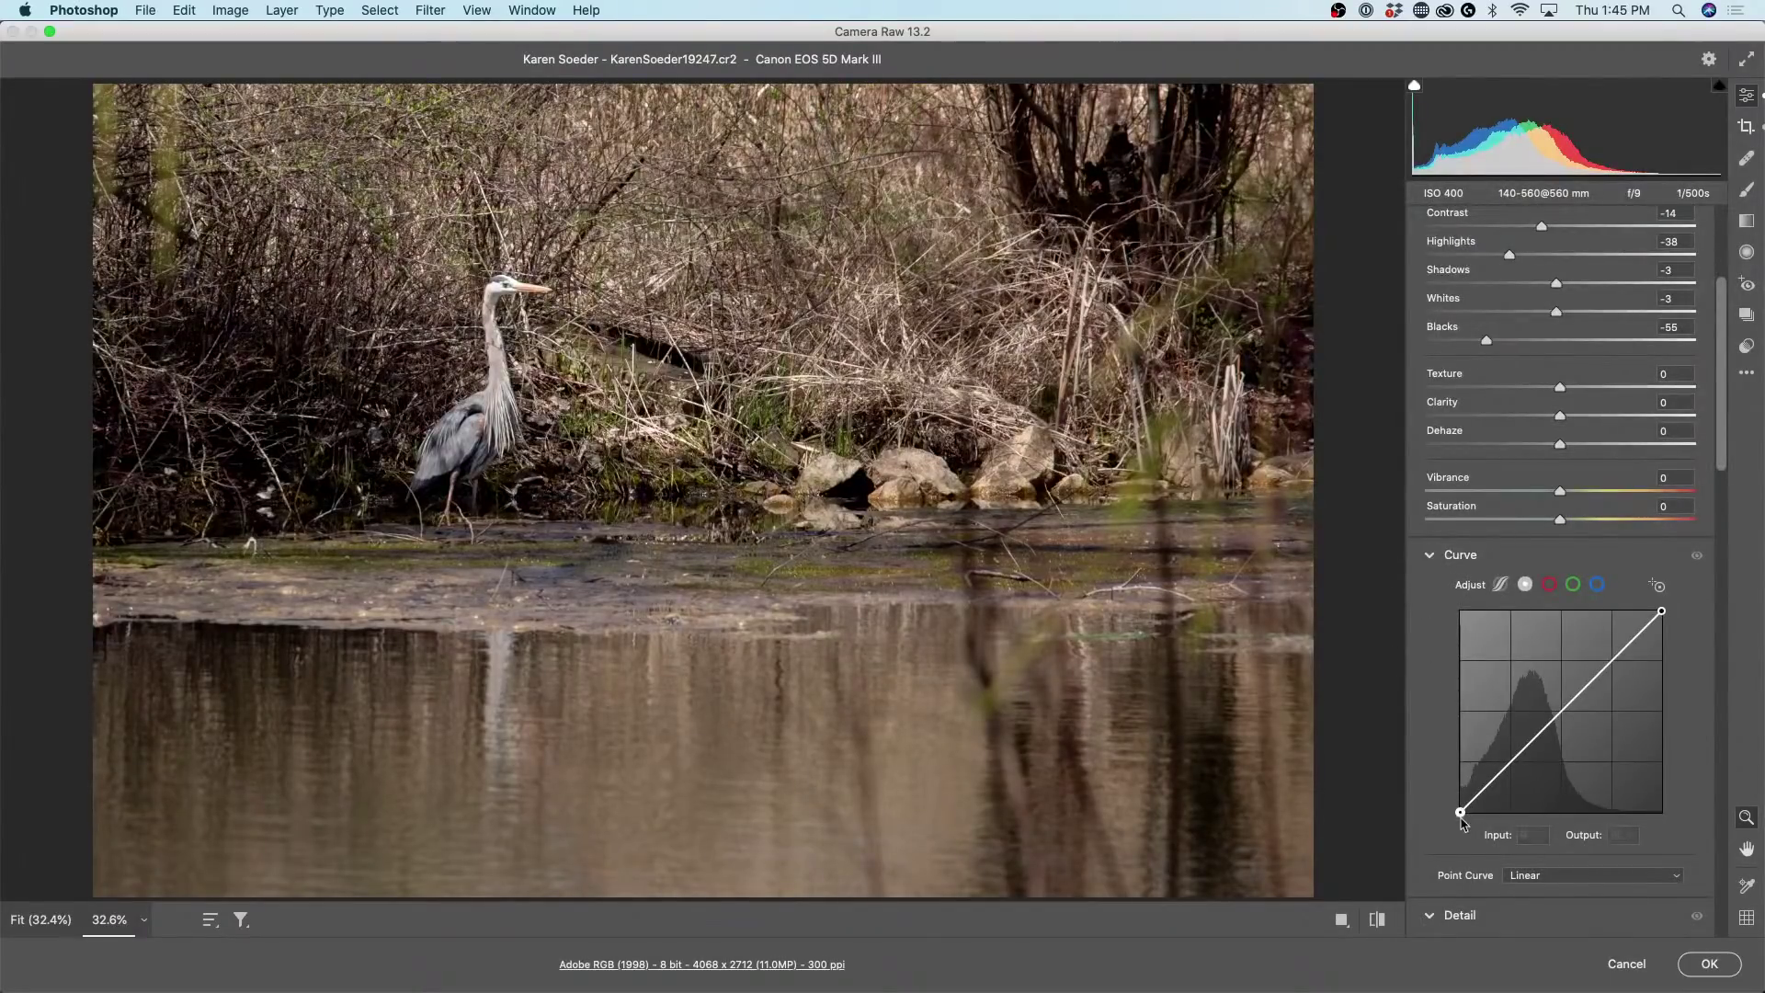
{"action": "left_click_drag", "start_coordinate": [1460, 814], "coordinate": [1456, 801]}
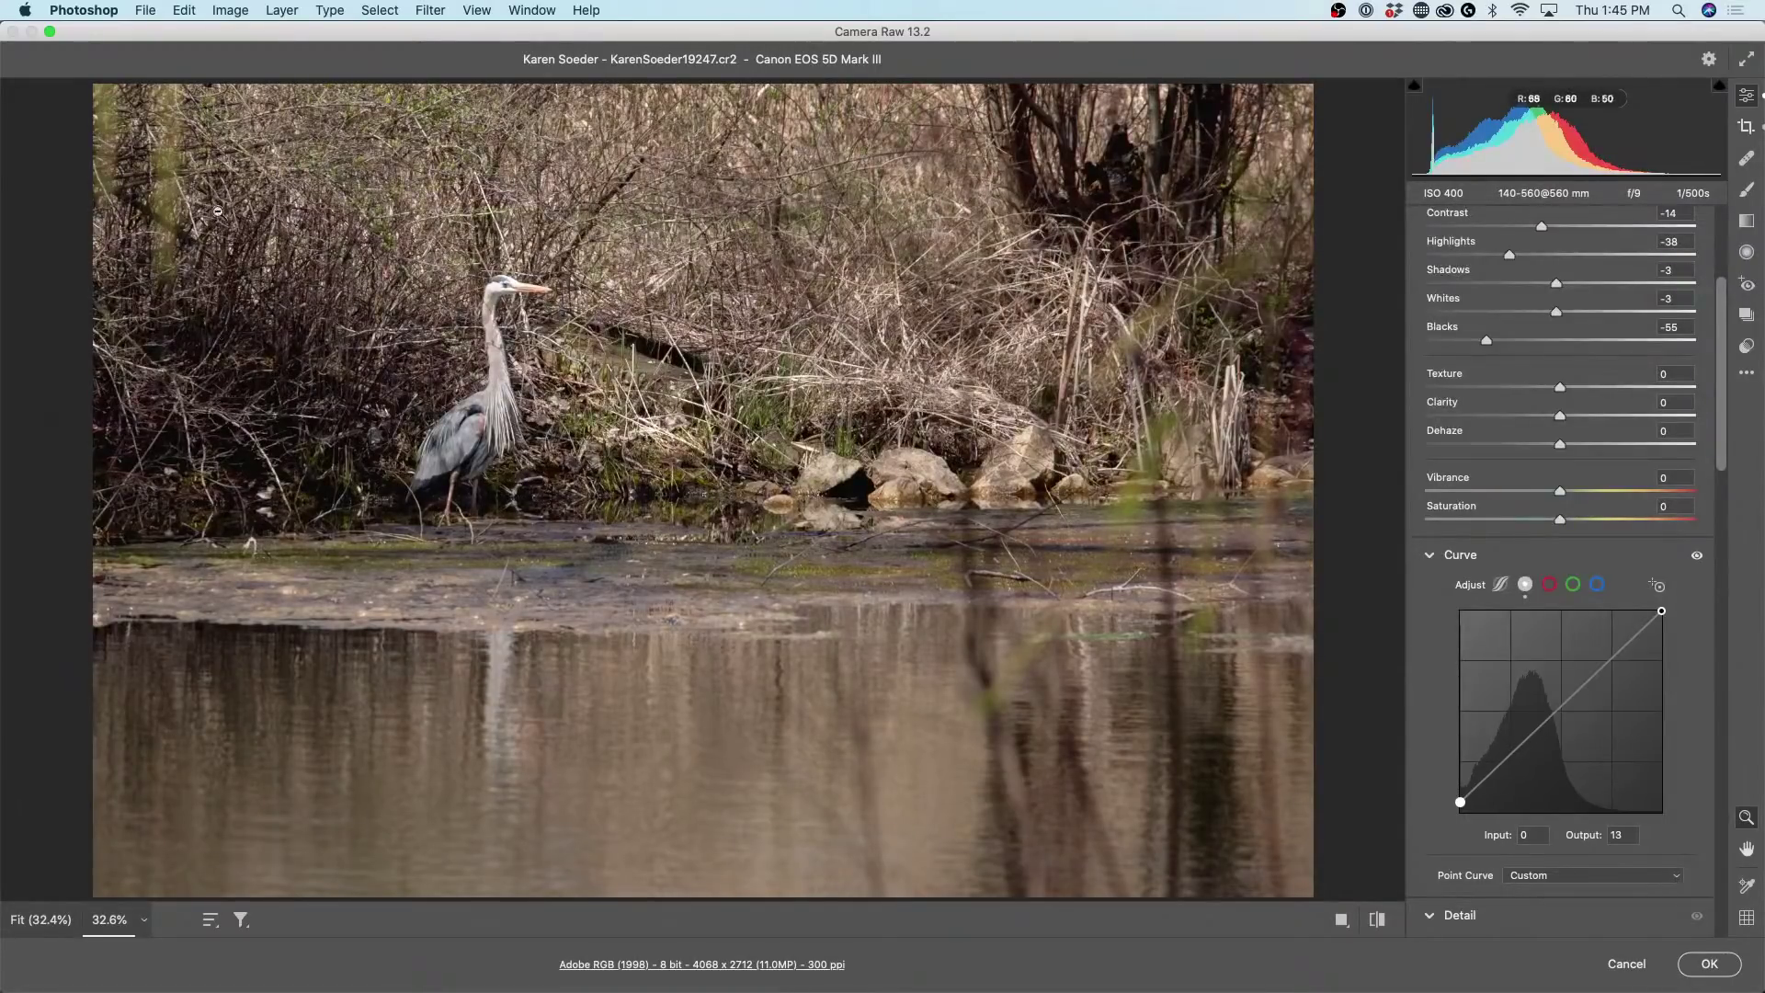
Compare the whole photo before and after the raw adjustments, and apply them to the smart object.
{"action": "left_click", "coordinate": [781, 513], "text": "alt"}
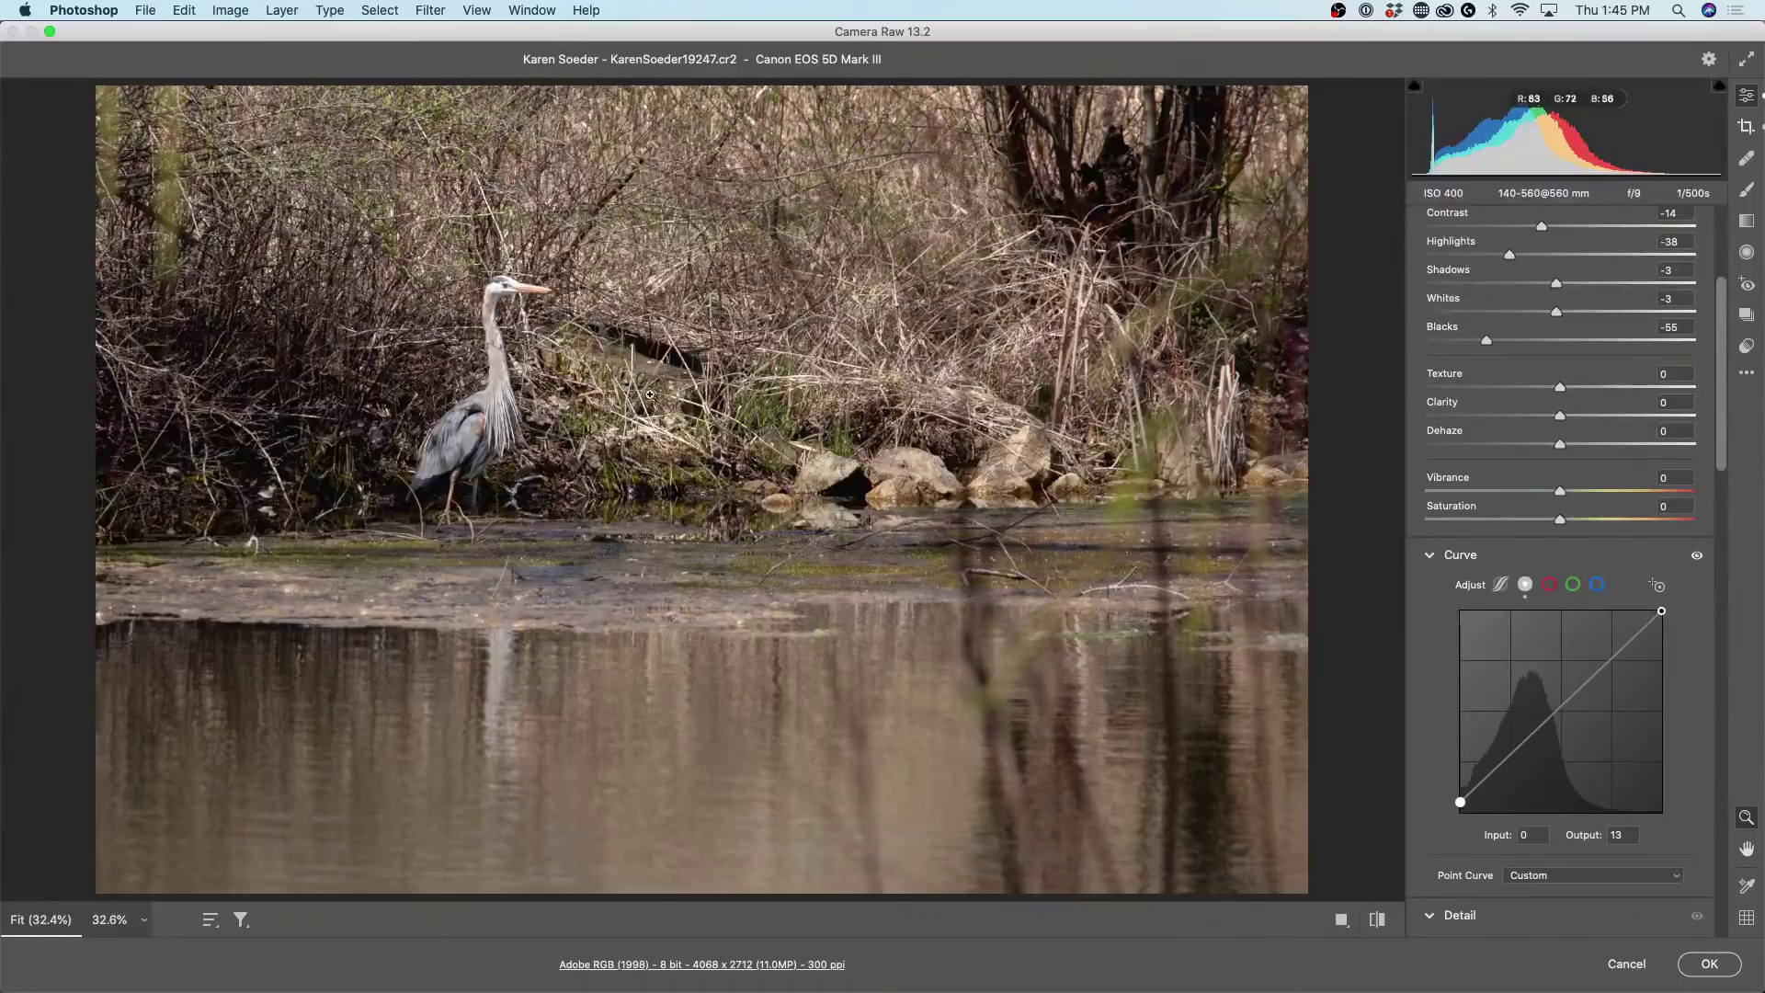
{"action": "key", "text": "p"}
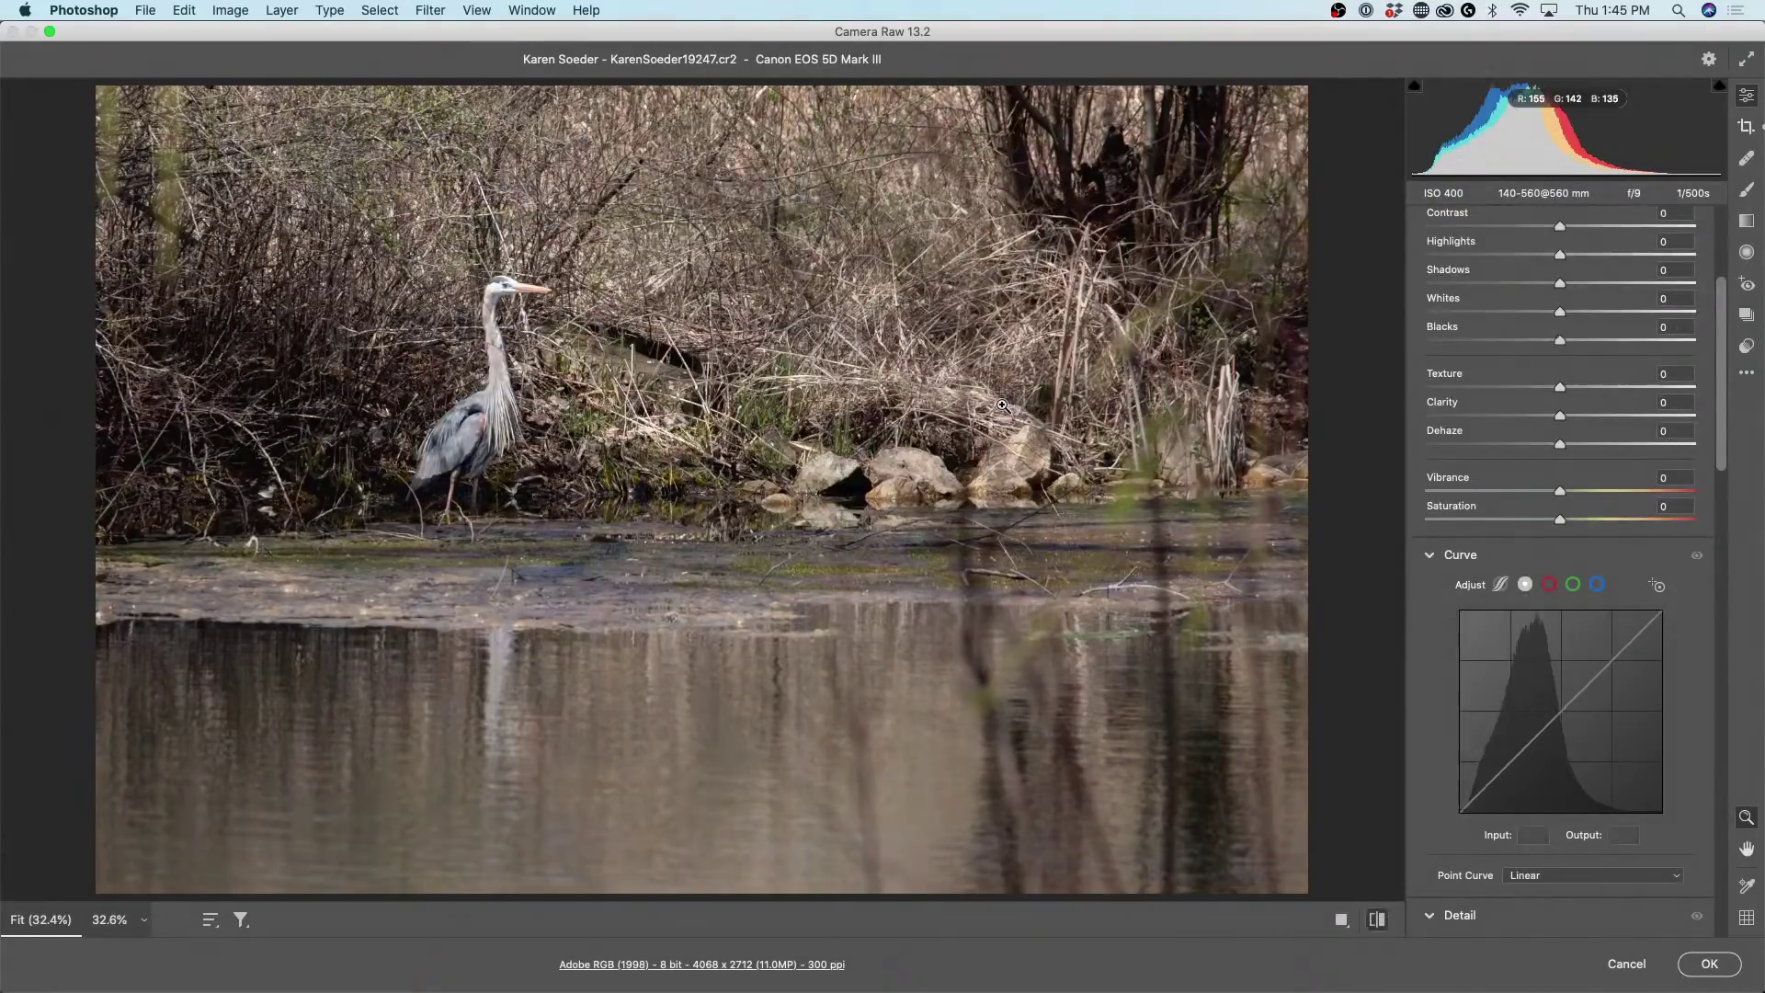
{"action": "key", "text": "p"}
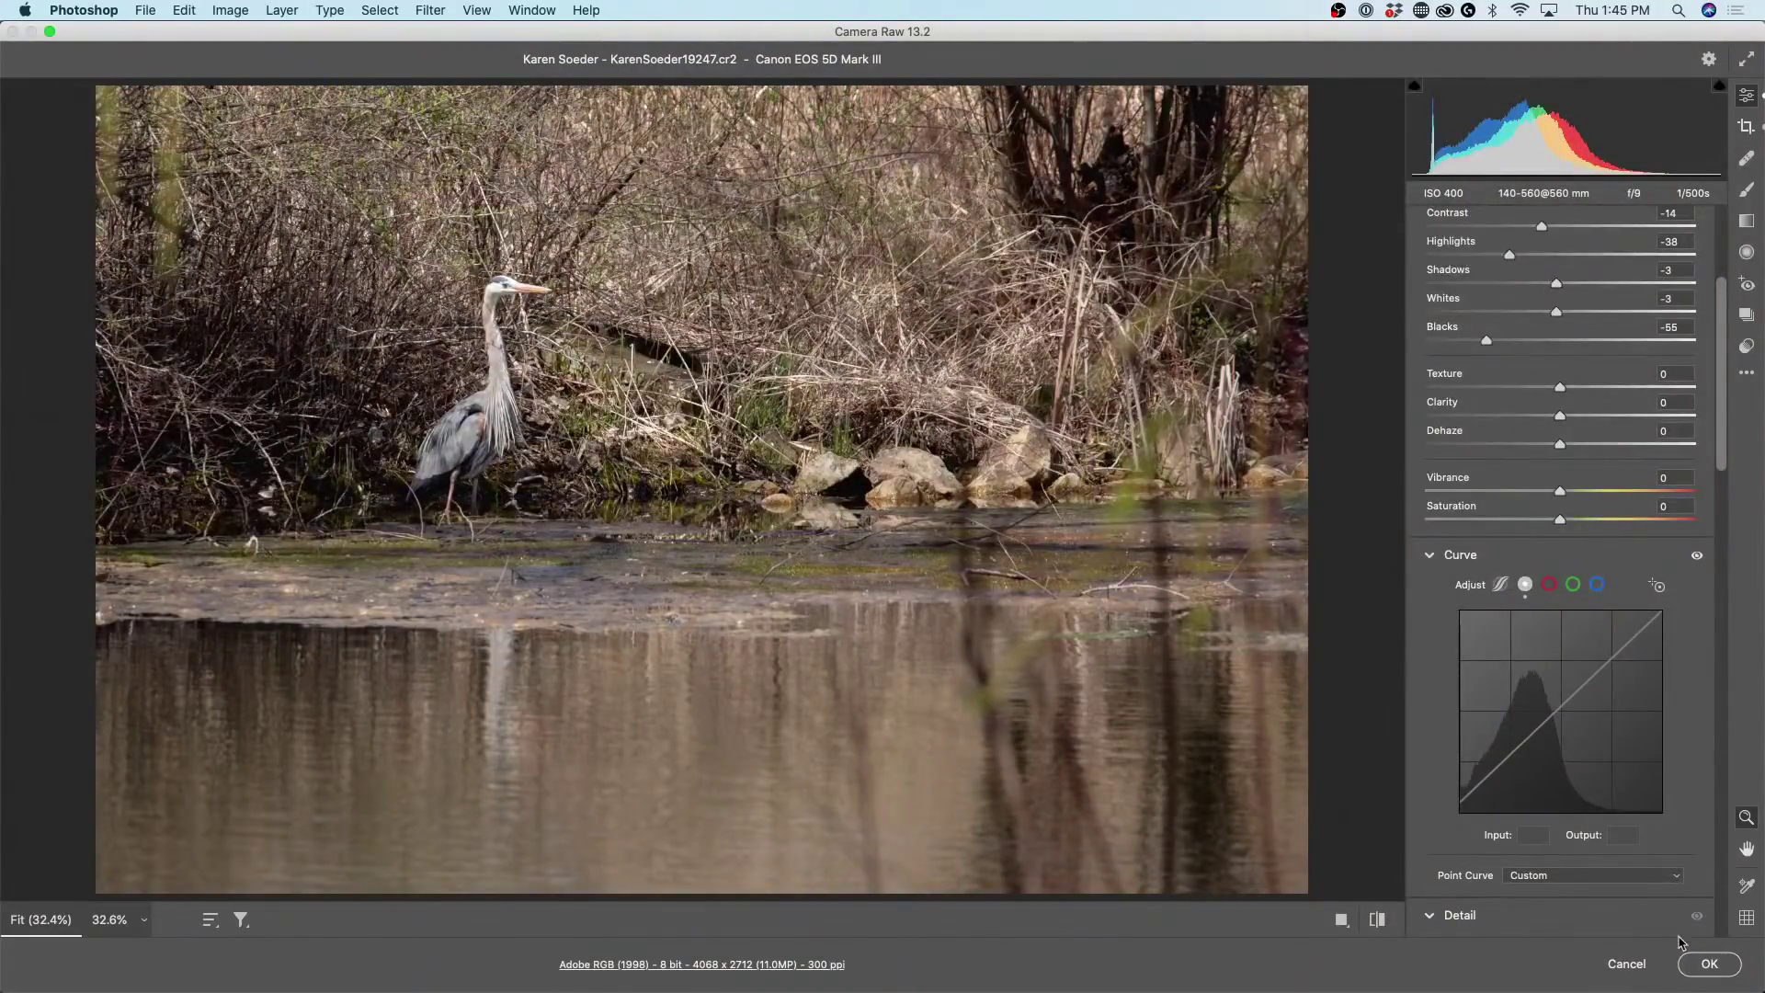
{"action": "left_click", "coordinate": [1707, 965]}
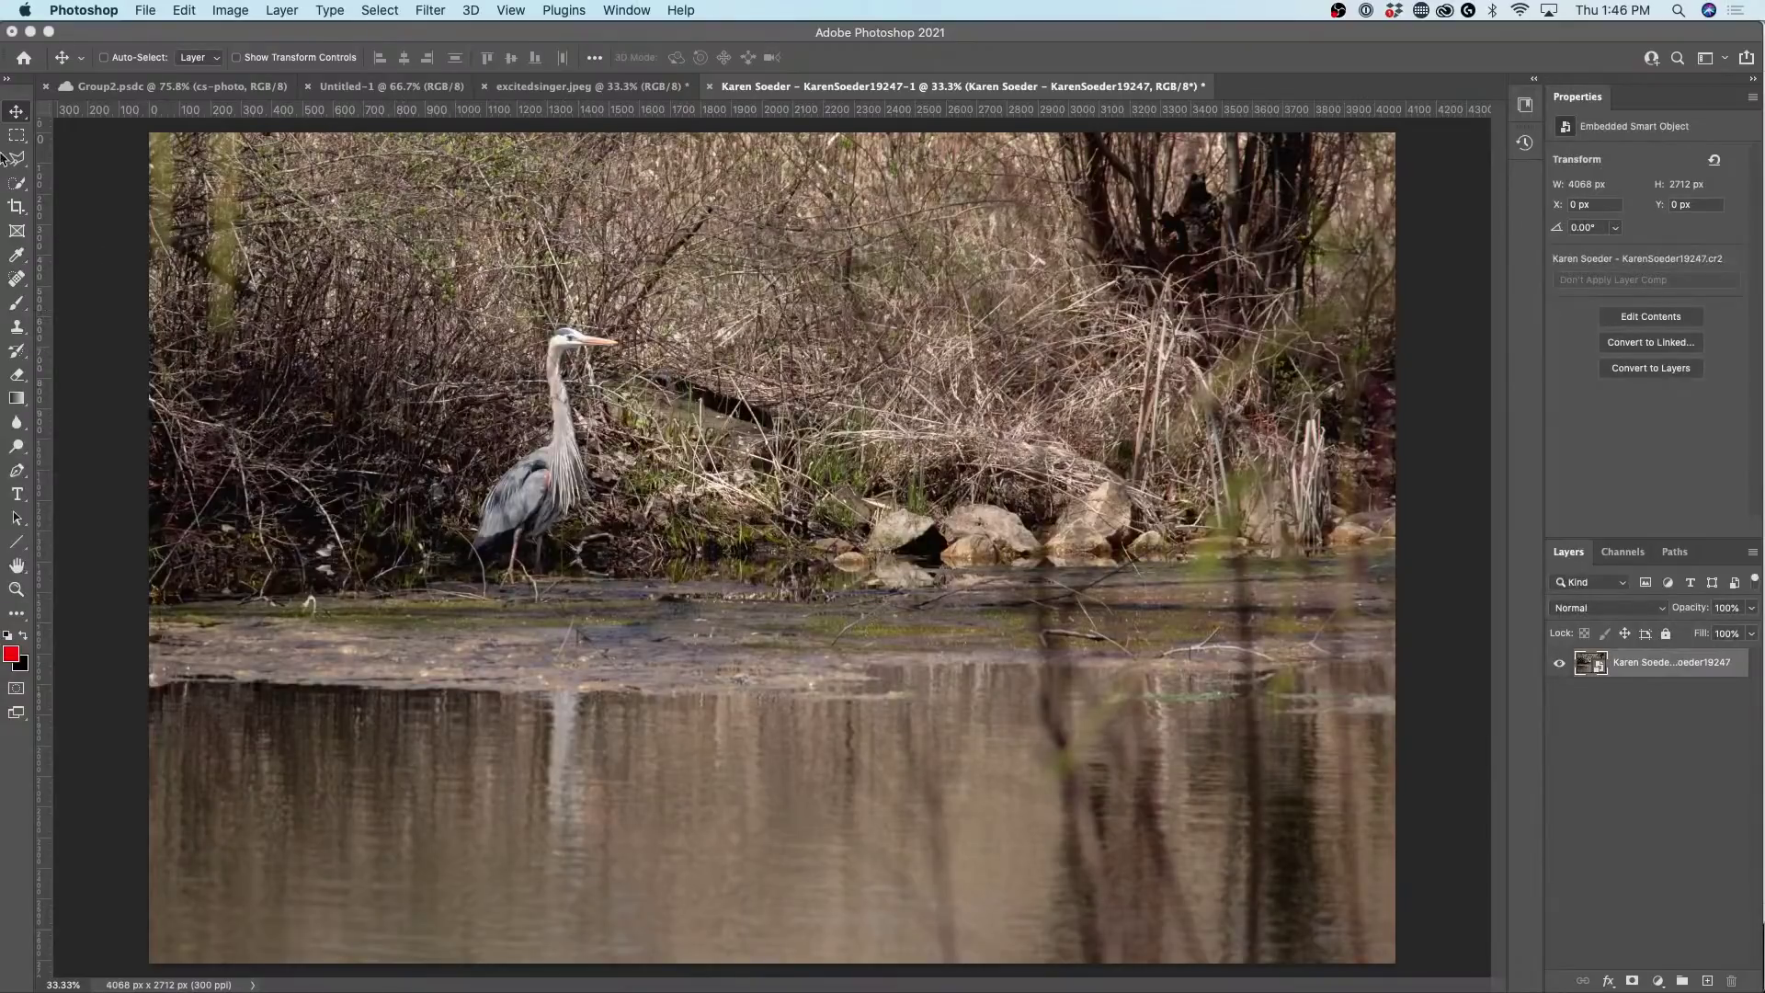
Select the heron with the Object Selection tool in Rectangle mode.
{"action": "left_click", "coordinate": [18, 184]}
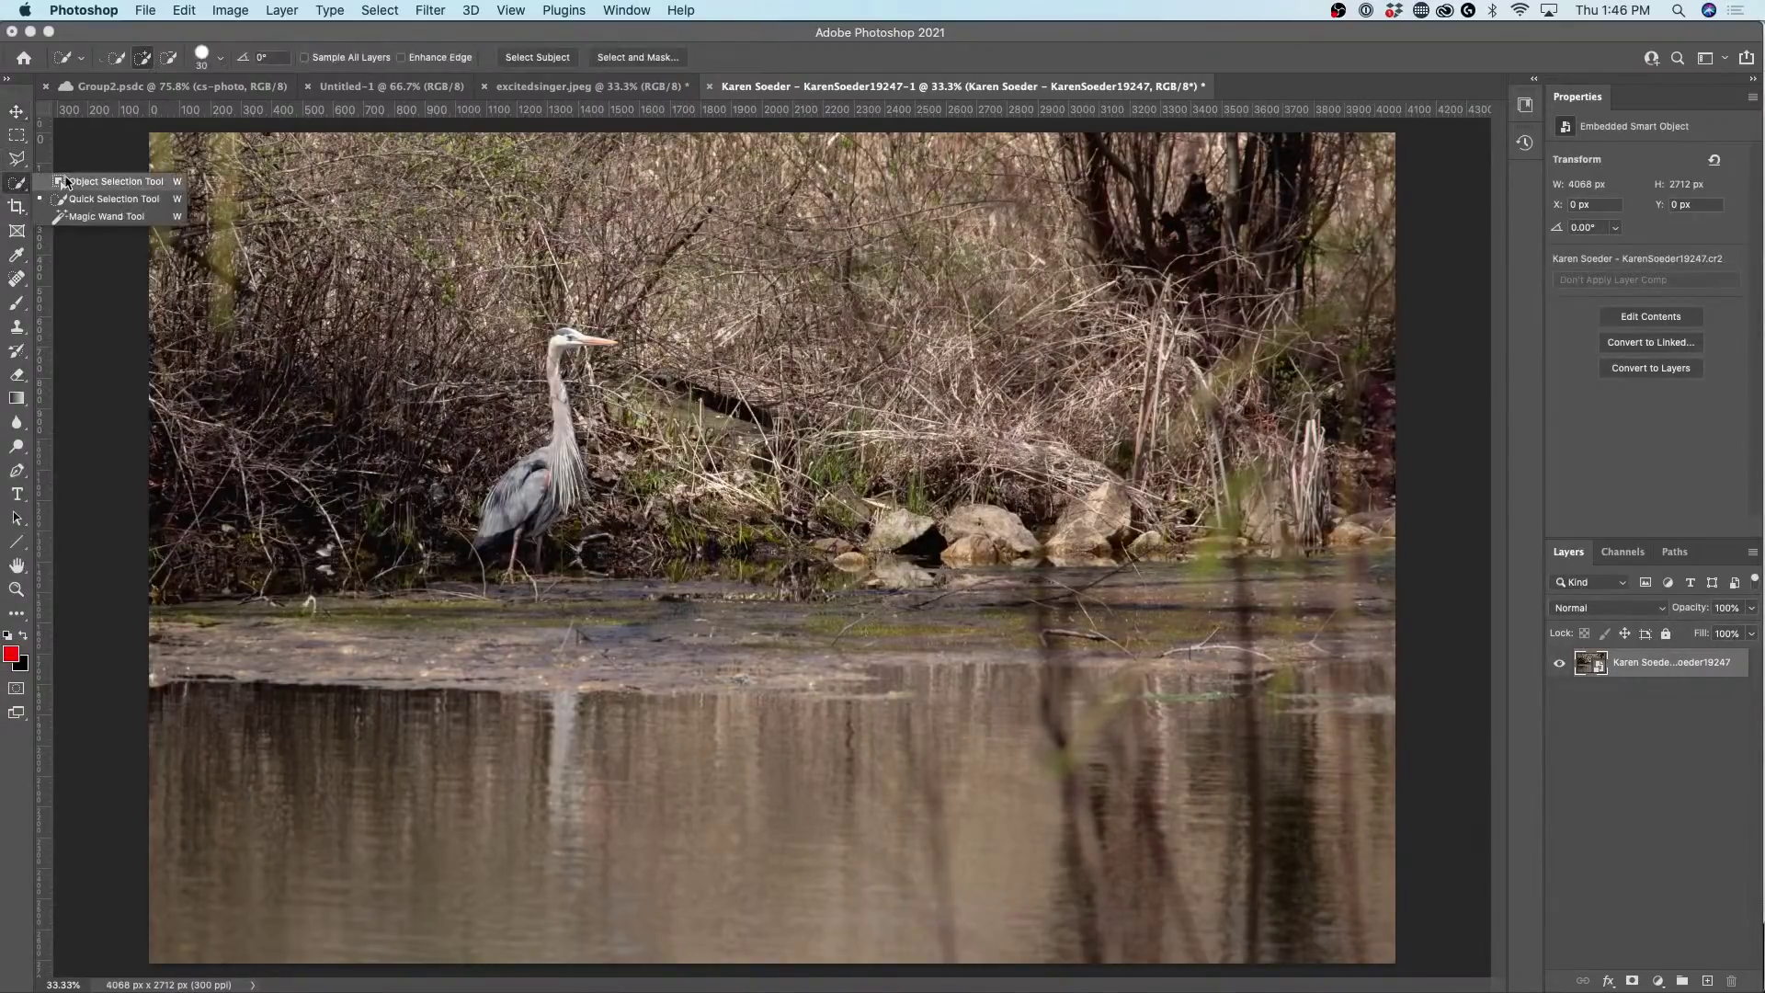
{"action": "left_click", "coordinate": [70, 182]}
{"action": "left_click_drag", "start_coordinate": [396, 285], "coordinate": [706, 618]}
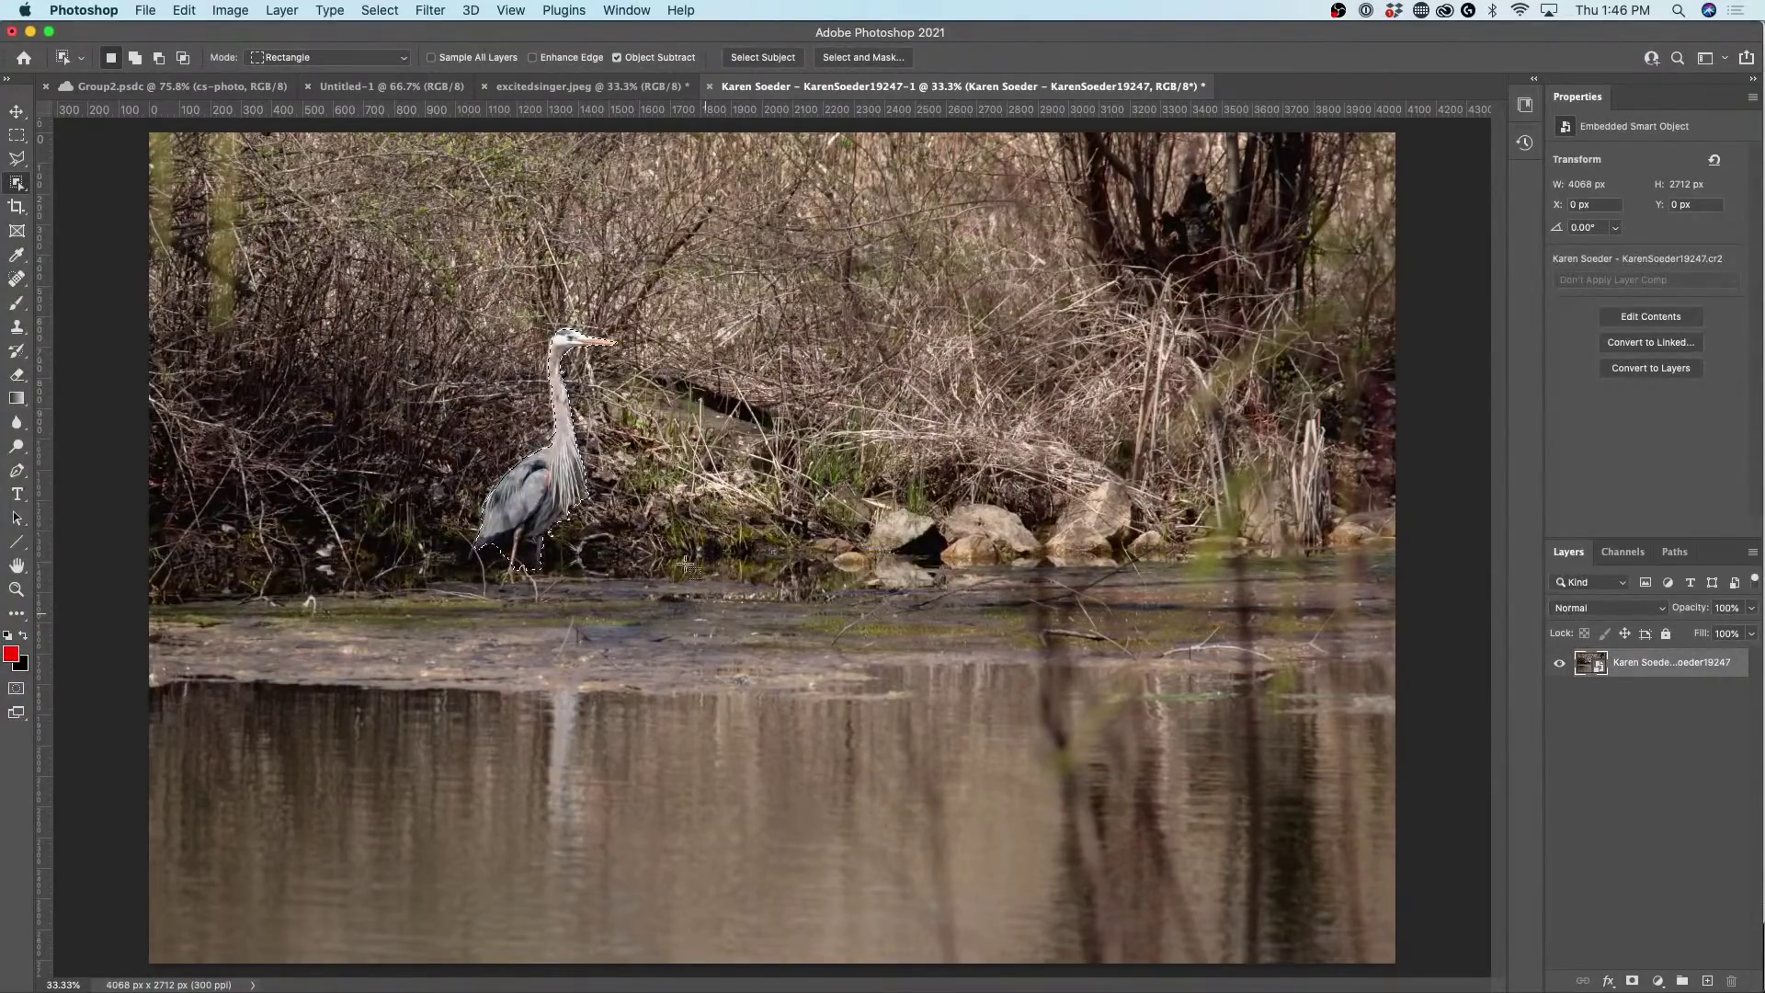
Clear the heron selection and try Select Subject on the photo instead.
{"action": "key", "text": "super+d"}
{"action": "left_click", "coordinate": [749, 59]}
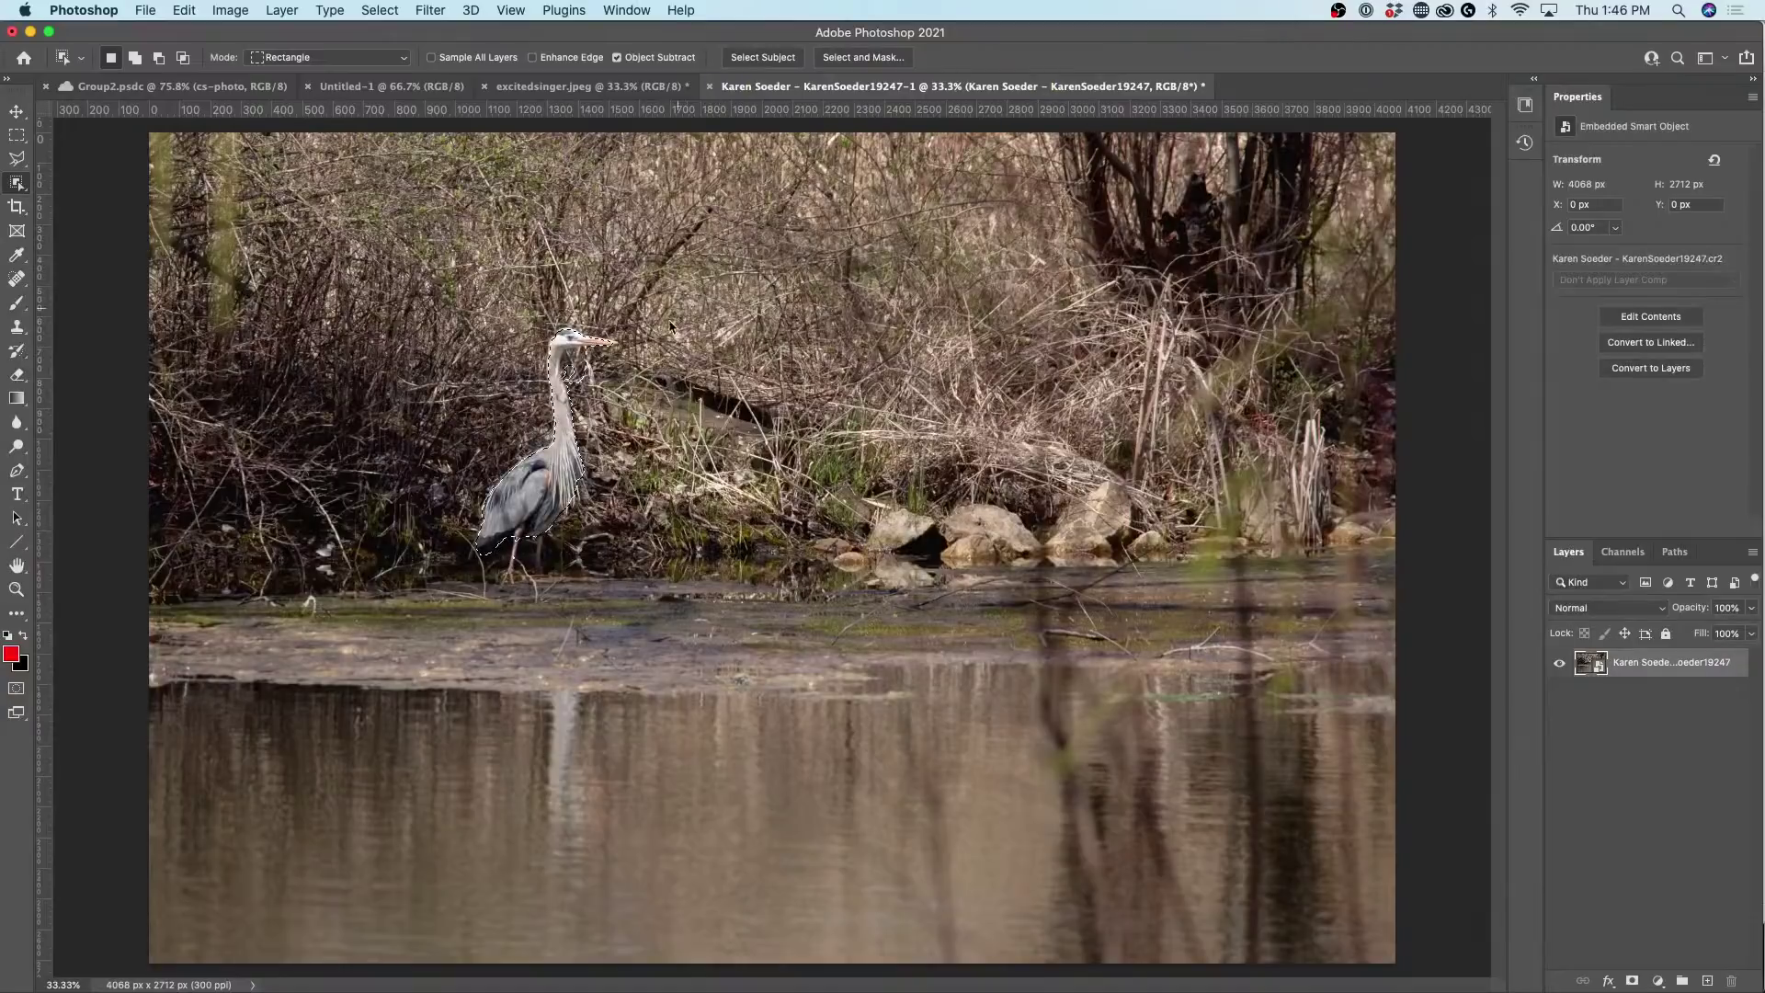
{"action": "key", "text": "super+d"}
Reselect the heron with a rectangular object selection around it, and inspect the selection edges up close.
{"action": "left_click_drag", "start_coordinate": [386, 275], "coordinate": [697, 592]}
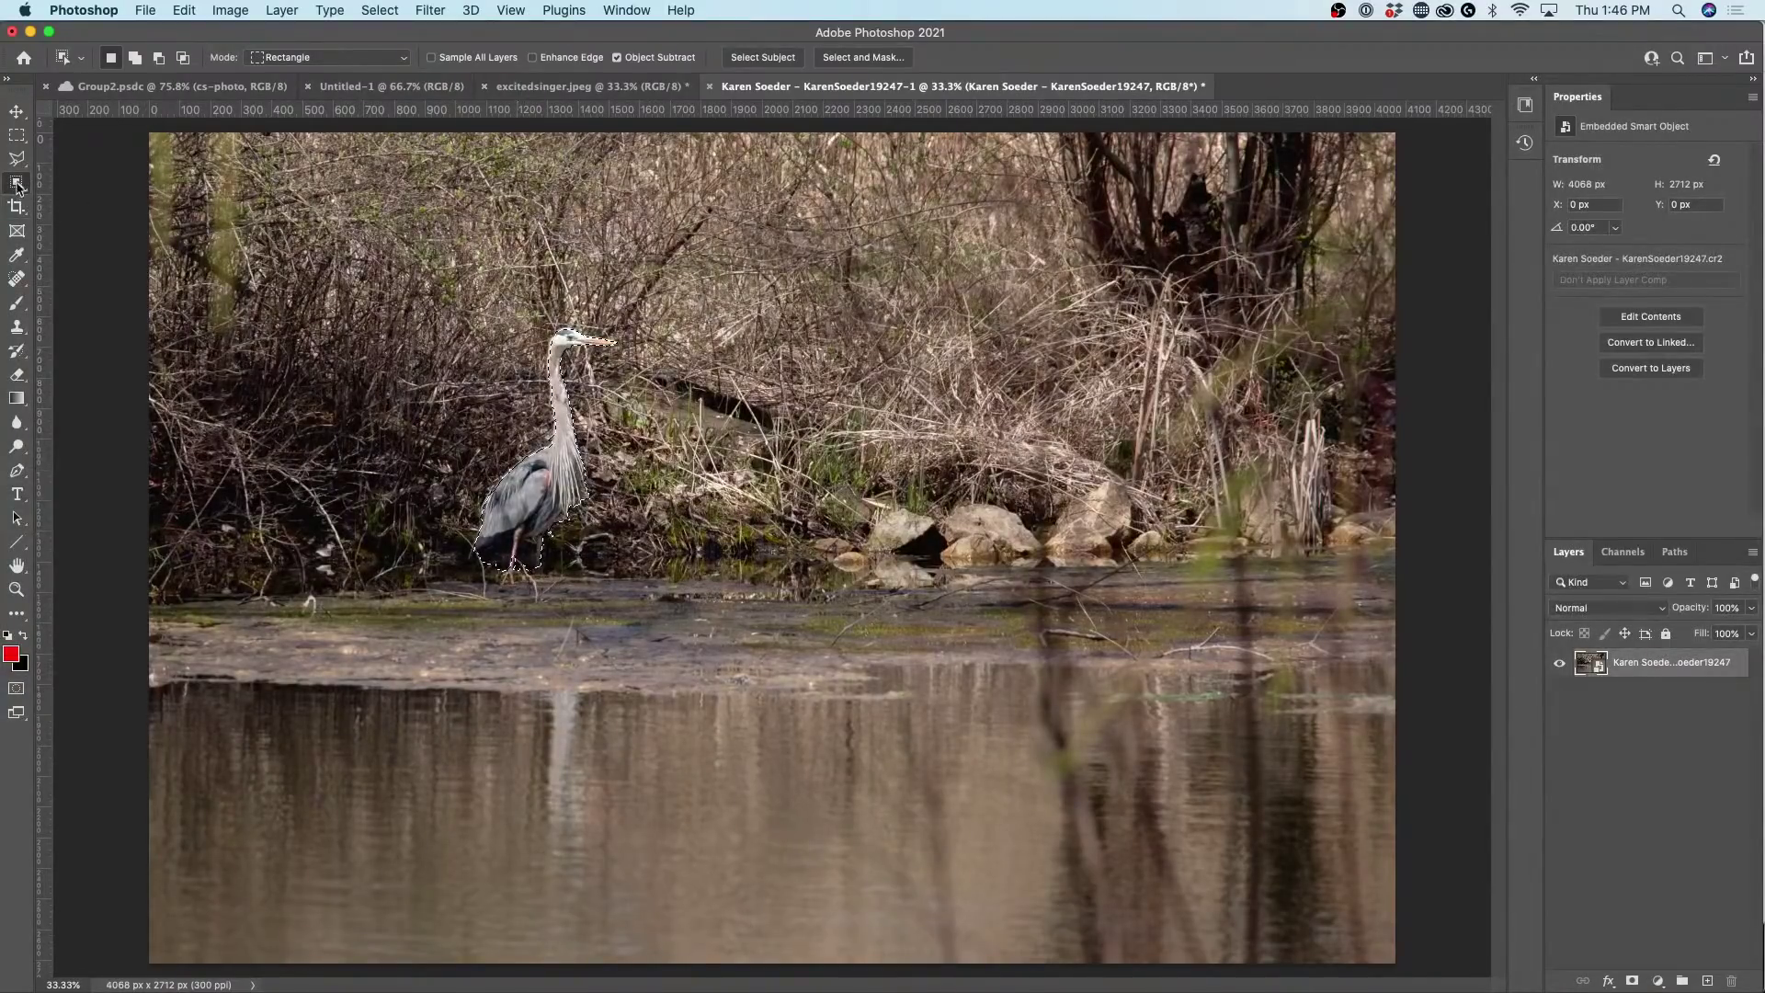
{"action": "left_click", "coordinate": [18, 185]}
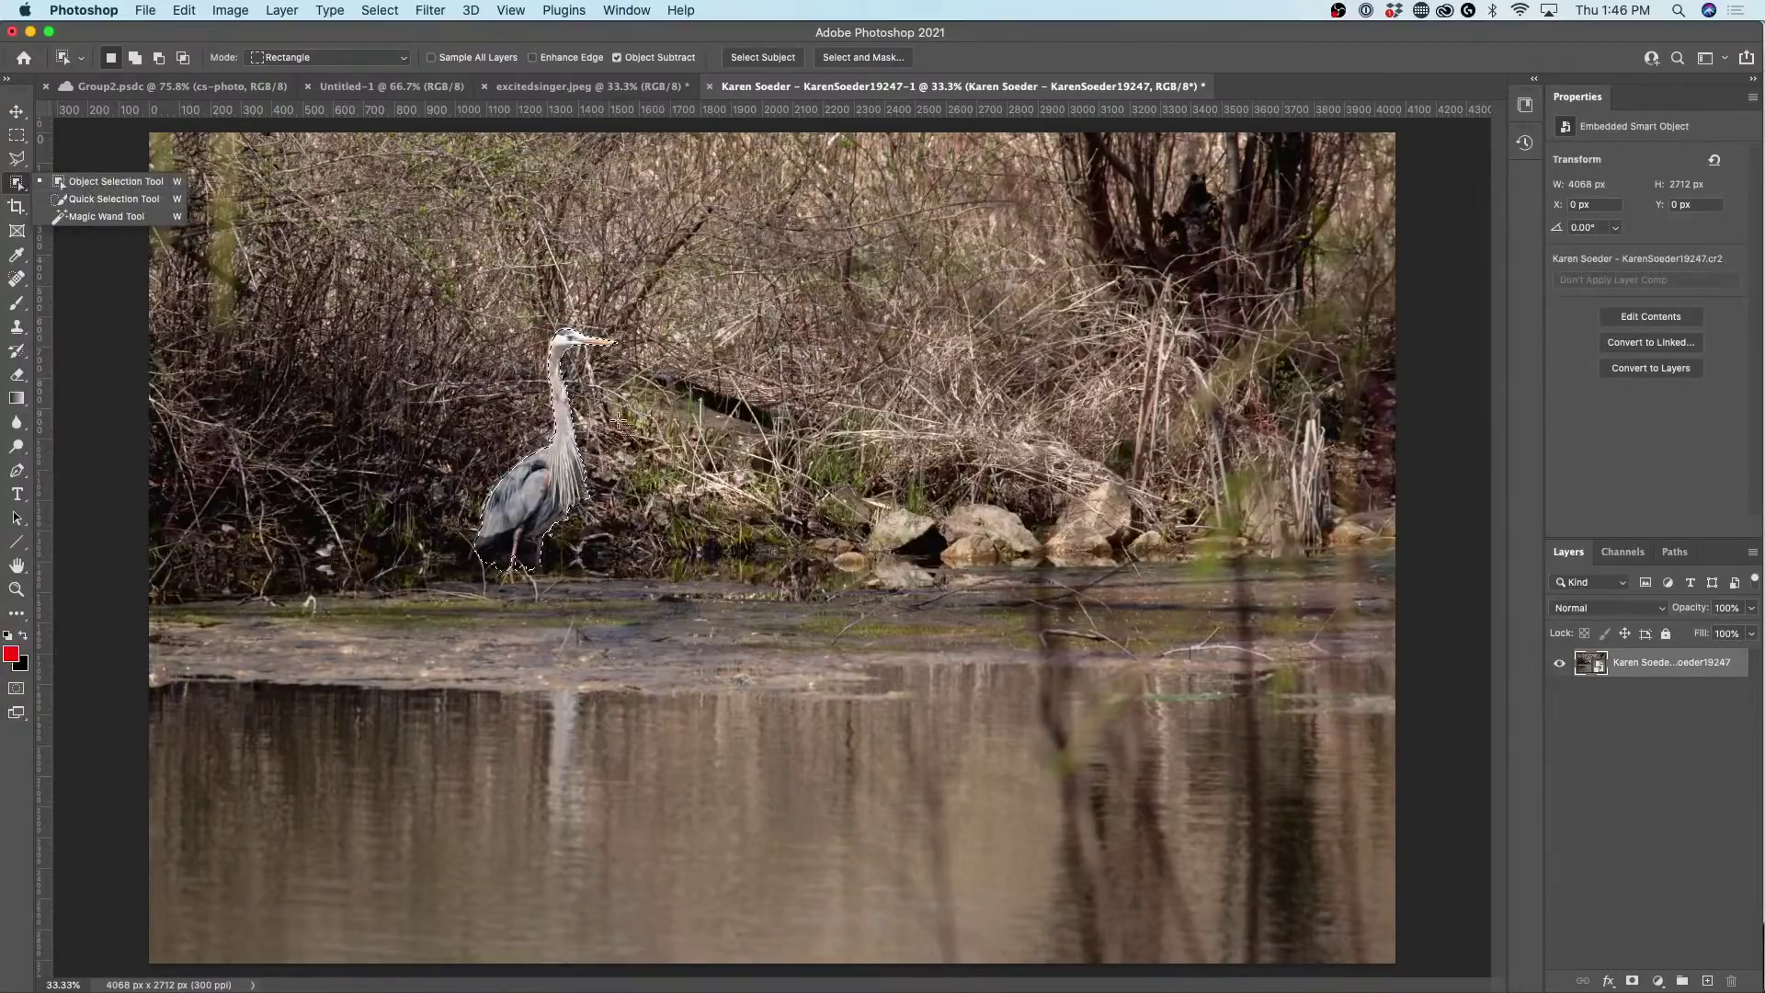
{"action": "scroll", "coordinate": [575, 380], "scroll_direction": "up", "scroll_amount": 10}
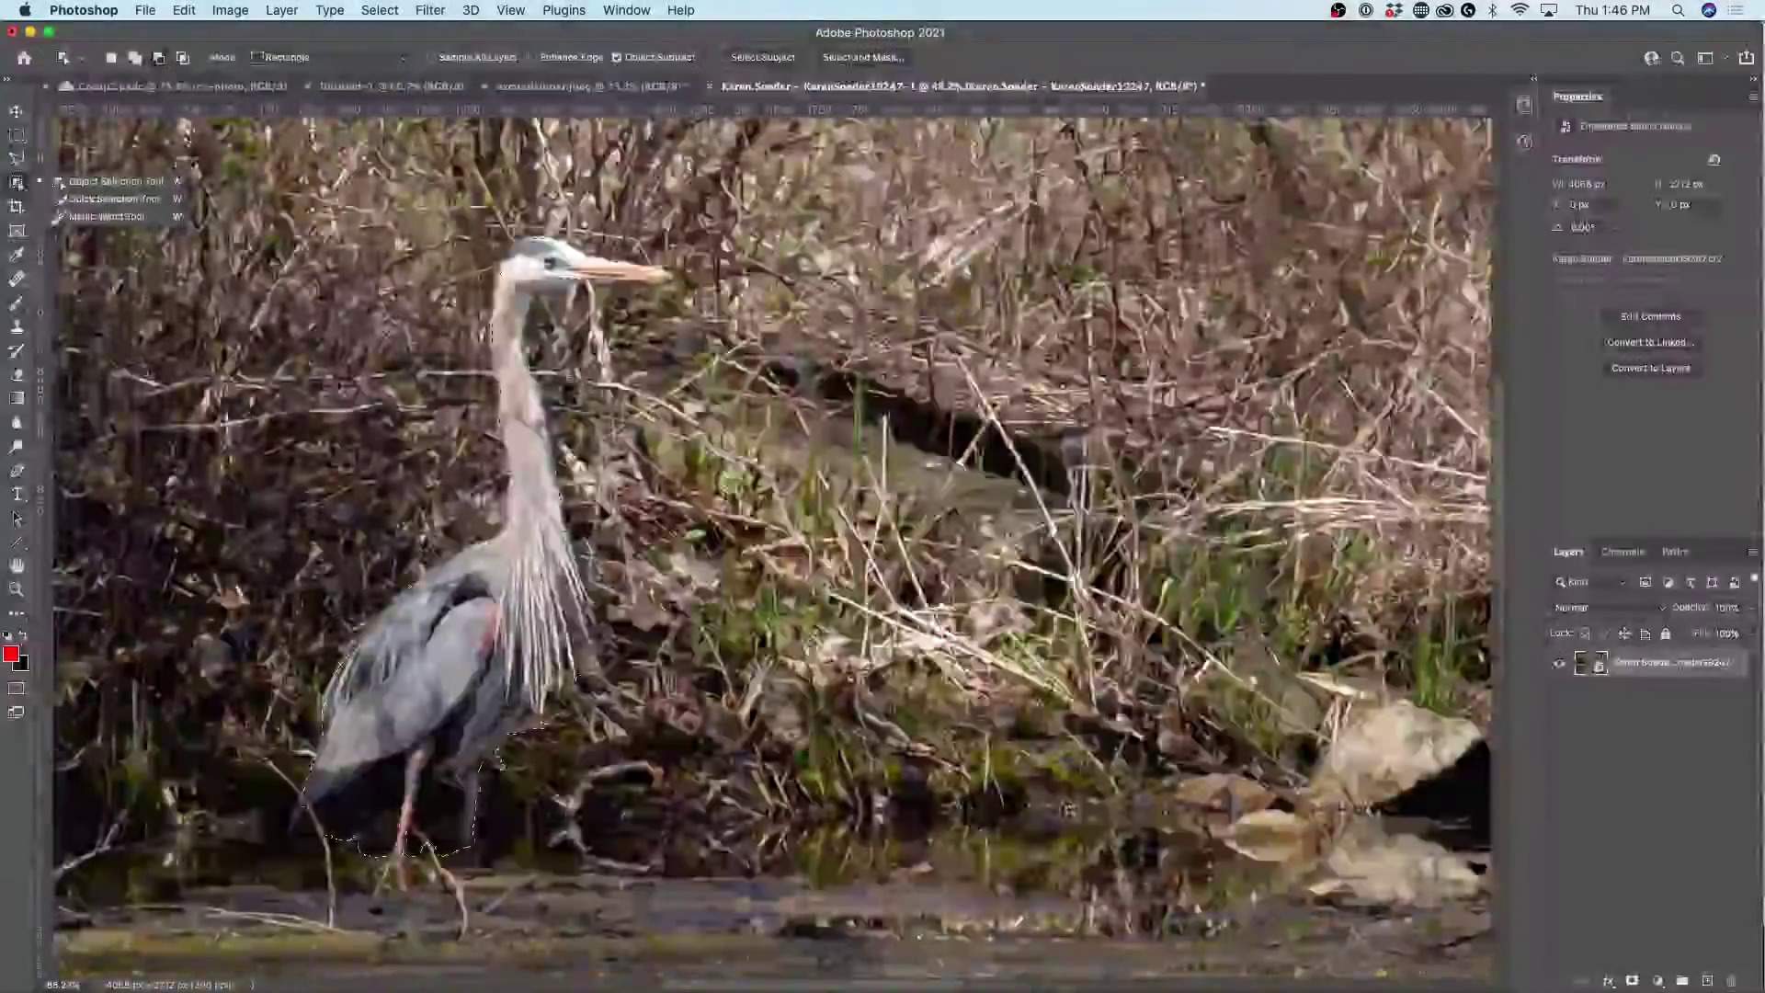
{"action": "scroll", "coordinate": [606, 381], "scroll_direction": "down", "scroll_amount": 4}
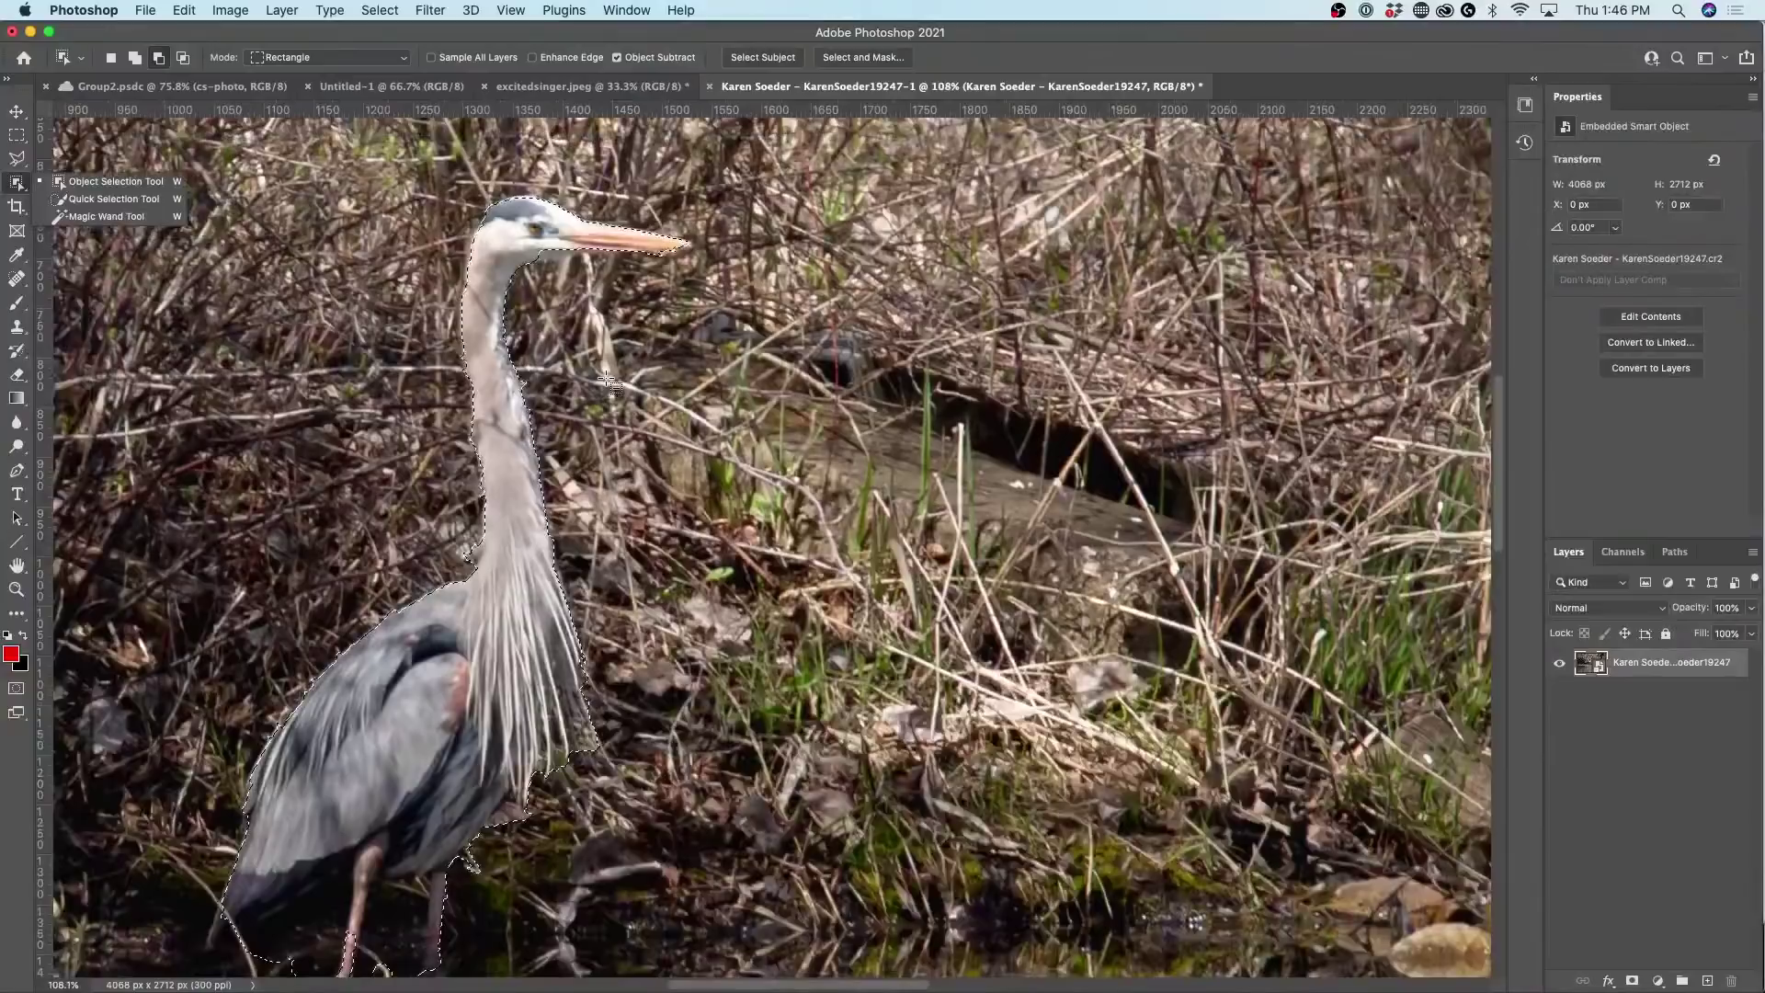
{"action": "scroll", "coordinate": [608, 382], "scroll_direction": "down", "scroll_amount": 4}
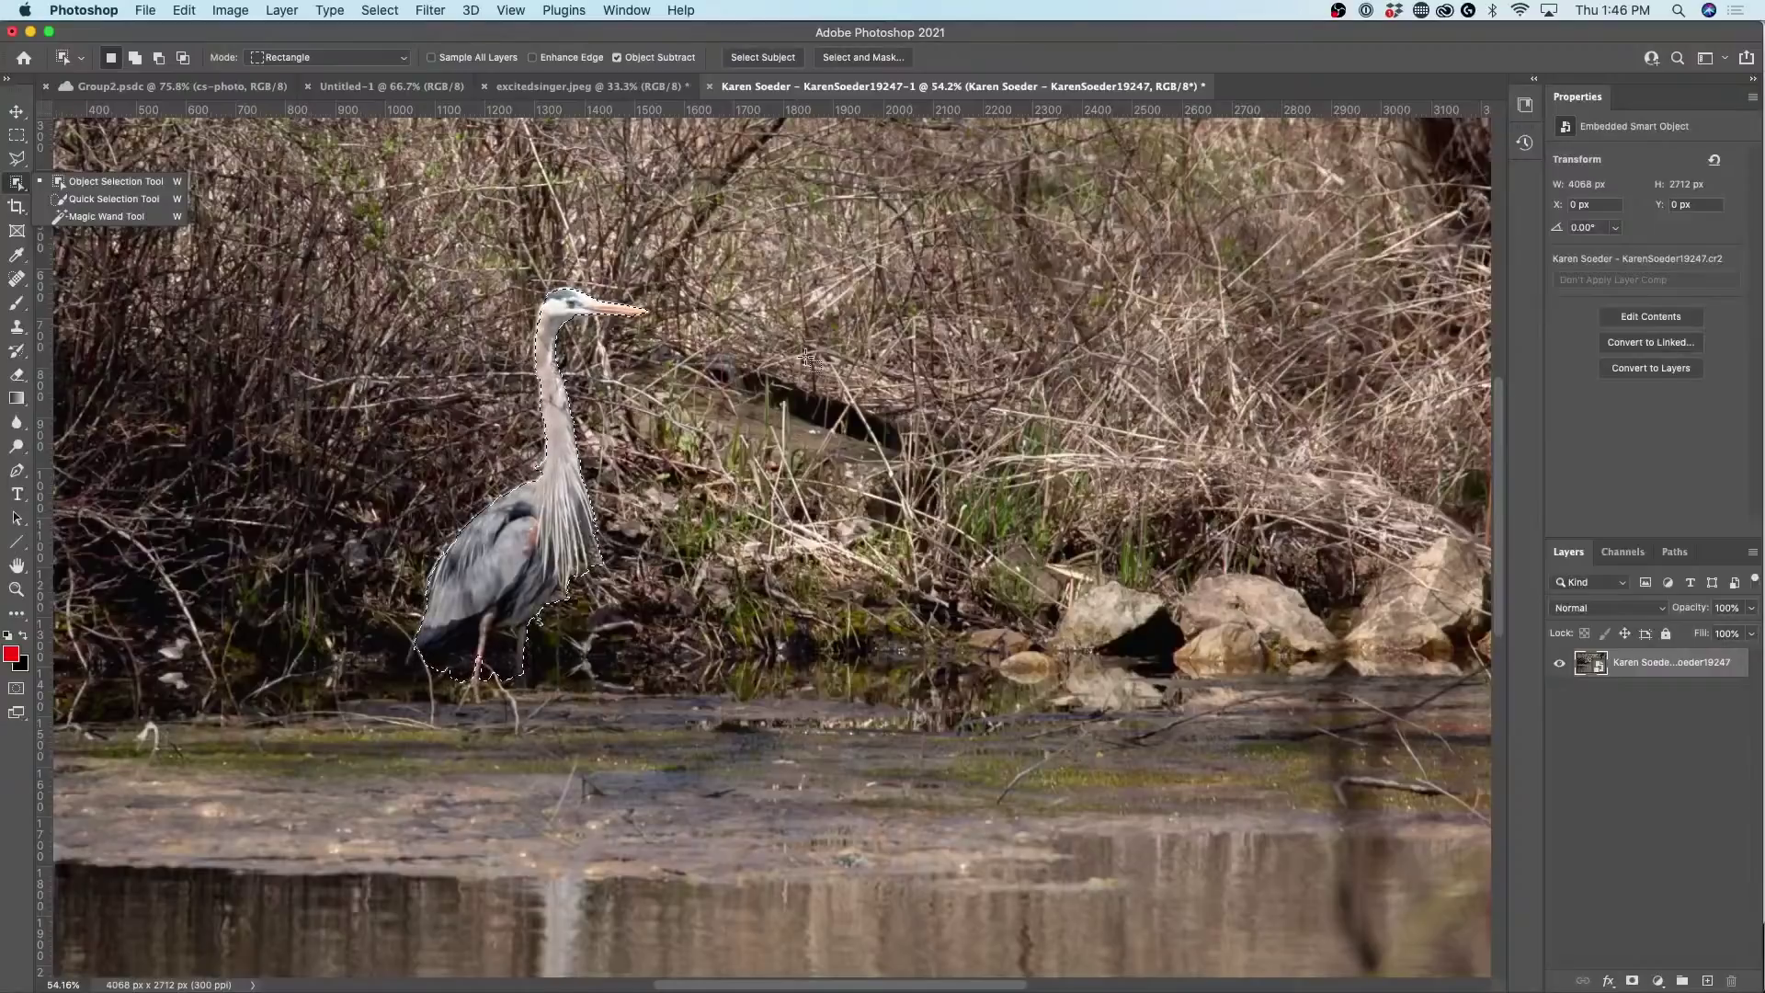
Turn off Auto-Select for the Move tool, copy the selected heron to its own layer, and check the cutout without the background.
{"action": "left_click", "coordinate": [15, 112]}
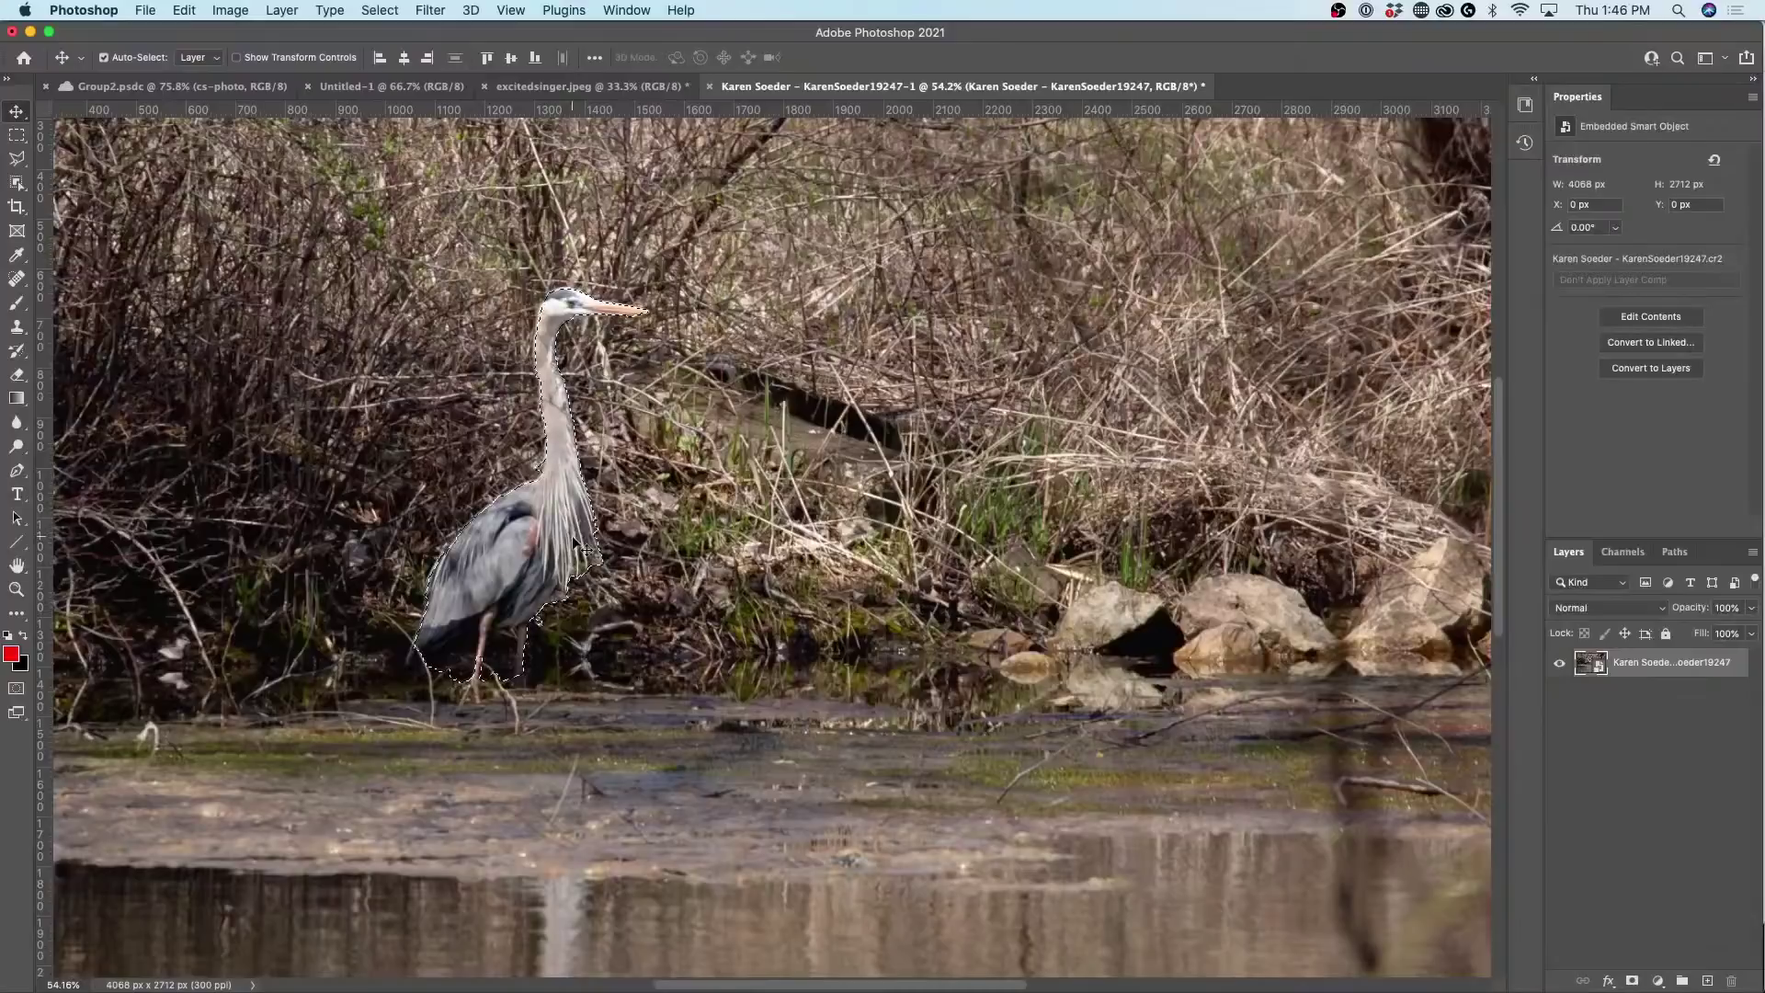
{"action": "left_click", "coordinate": [103, 57]}
{"action": "key", "text": "super+j"}
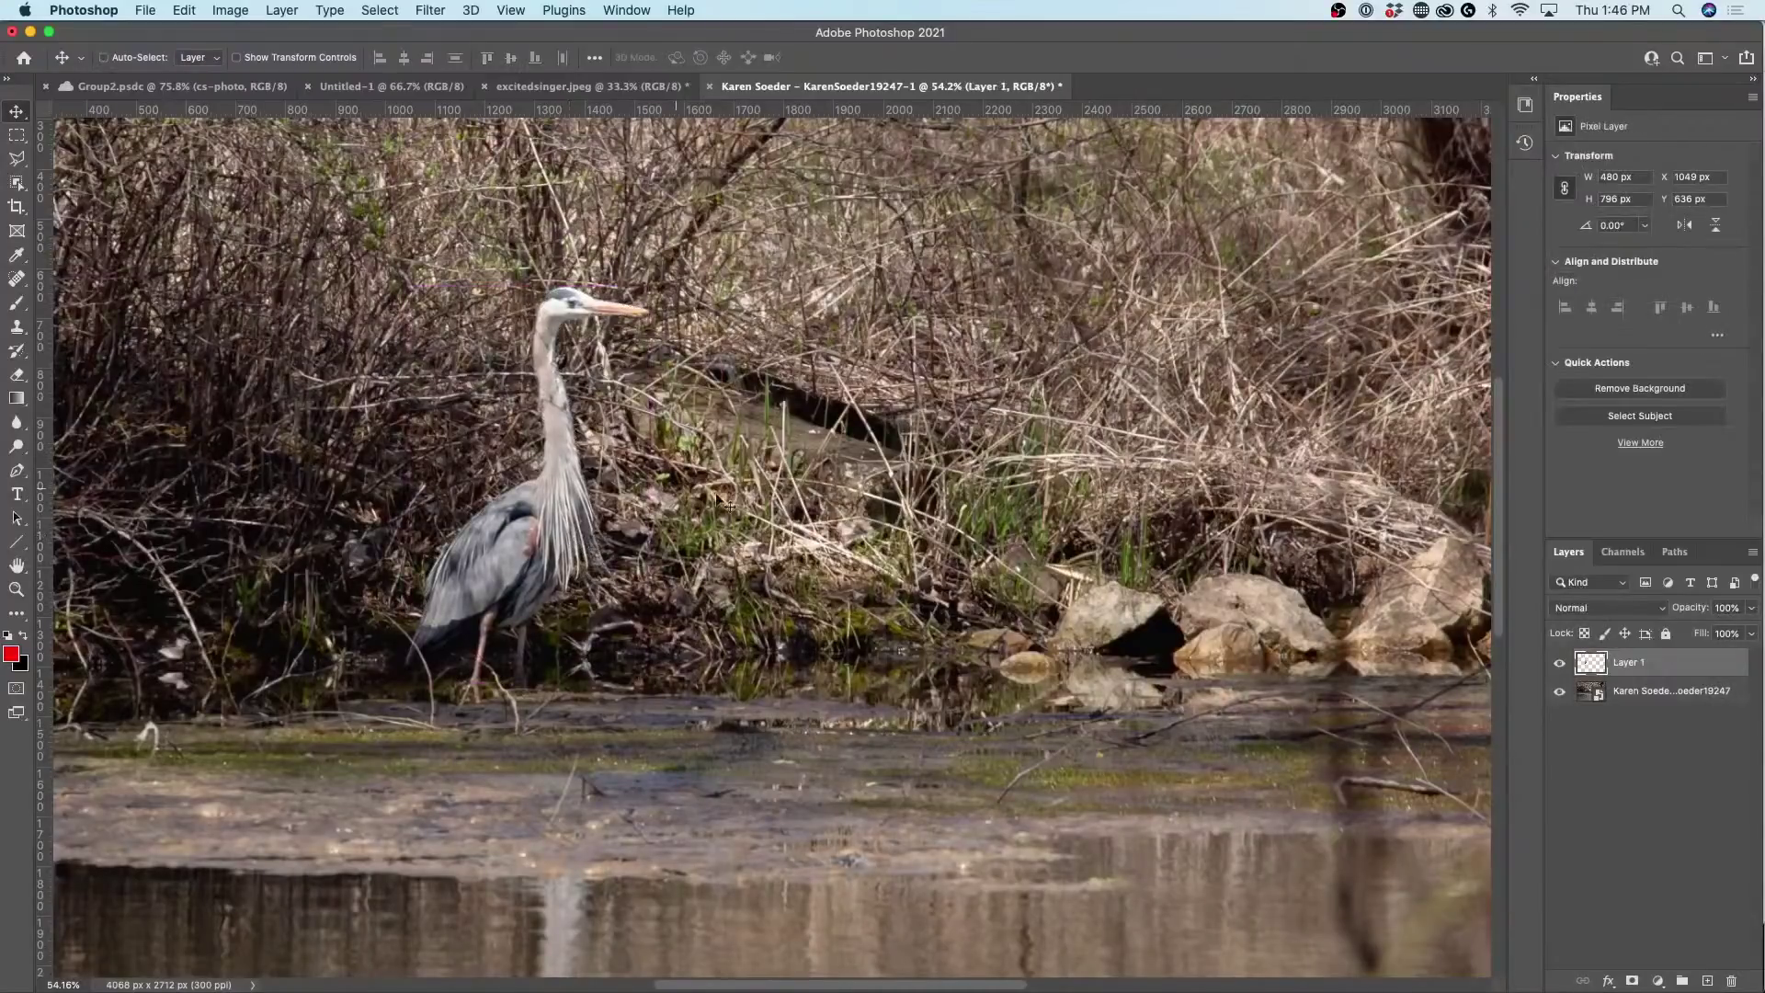
{"action": "left_click", "coordinate": [1561, 692]}
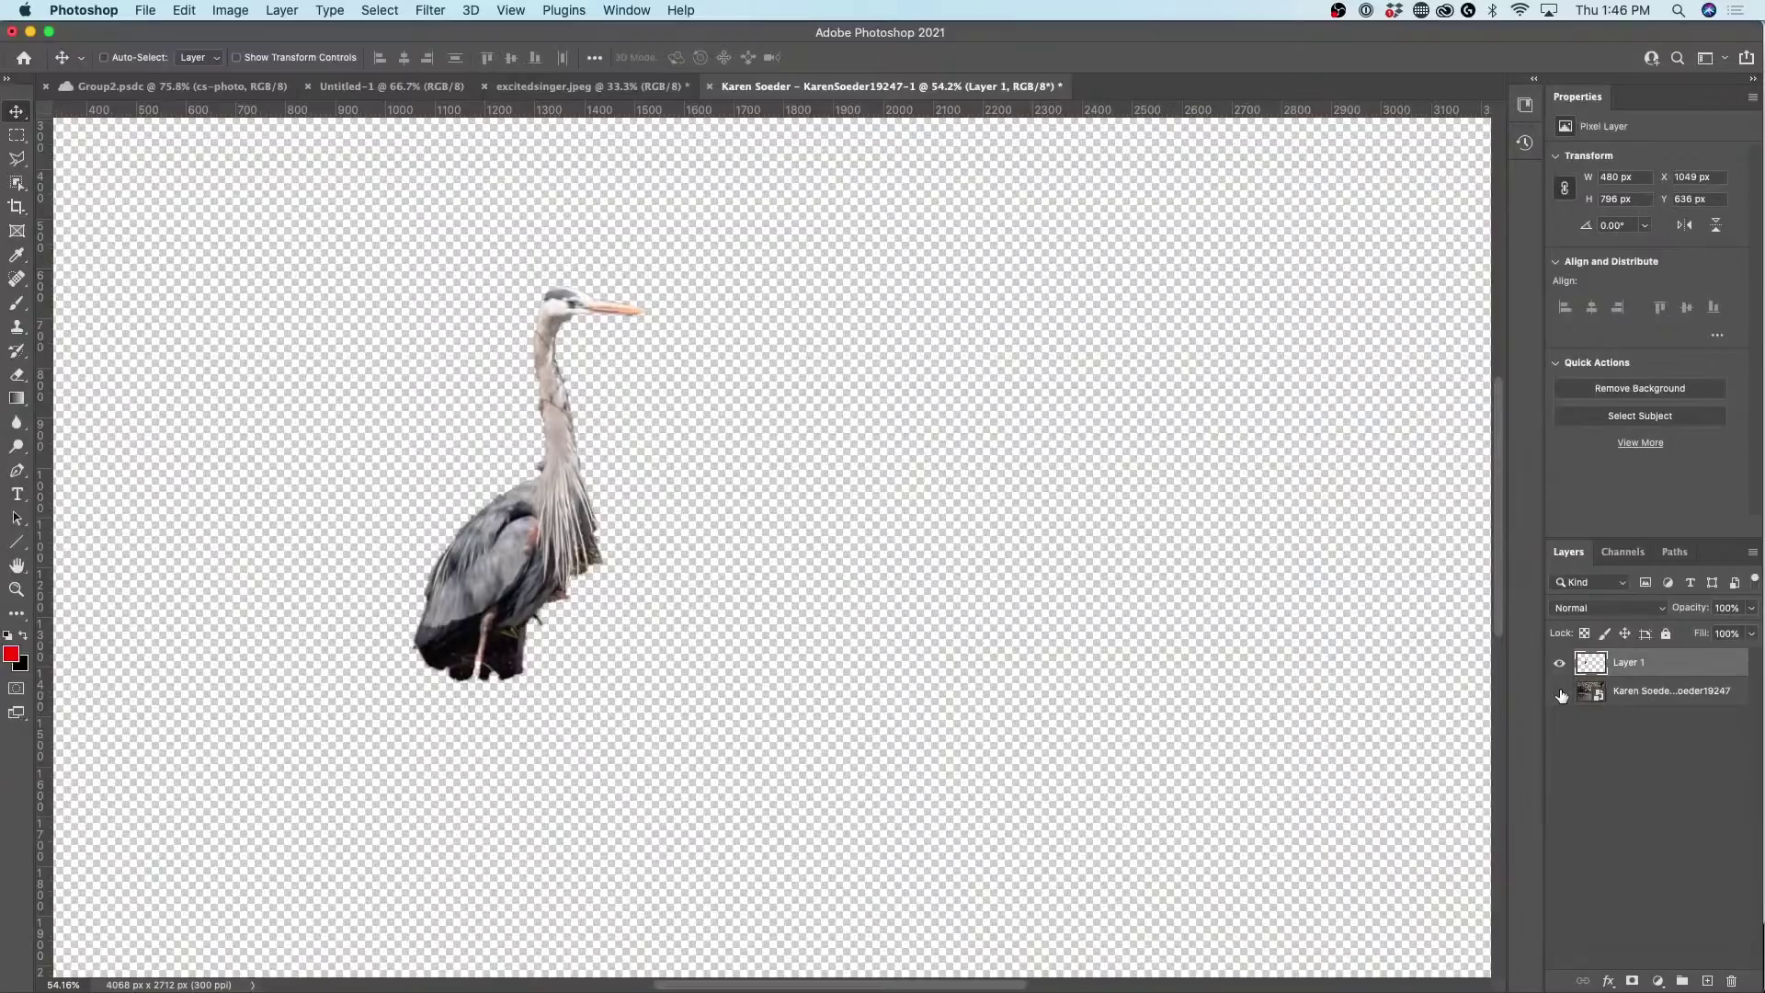
{"action": "left_click", "coordinate": [1560, 692]}
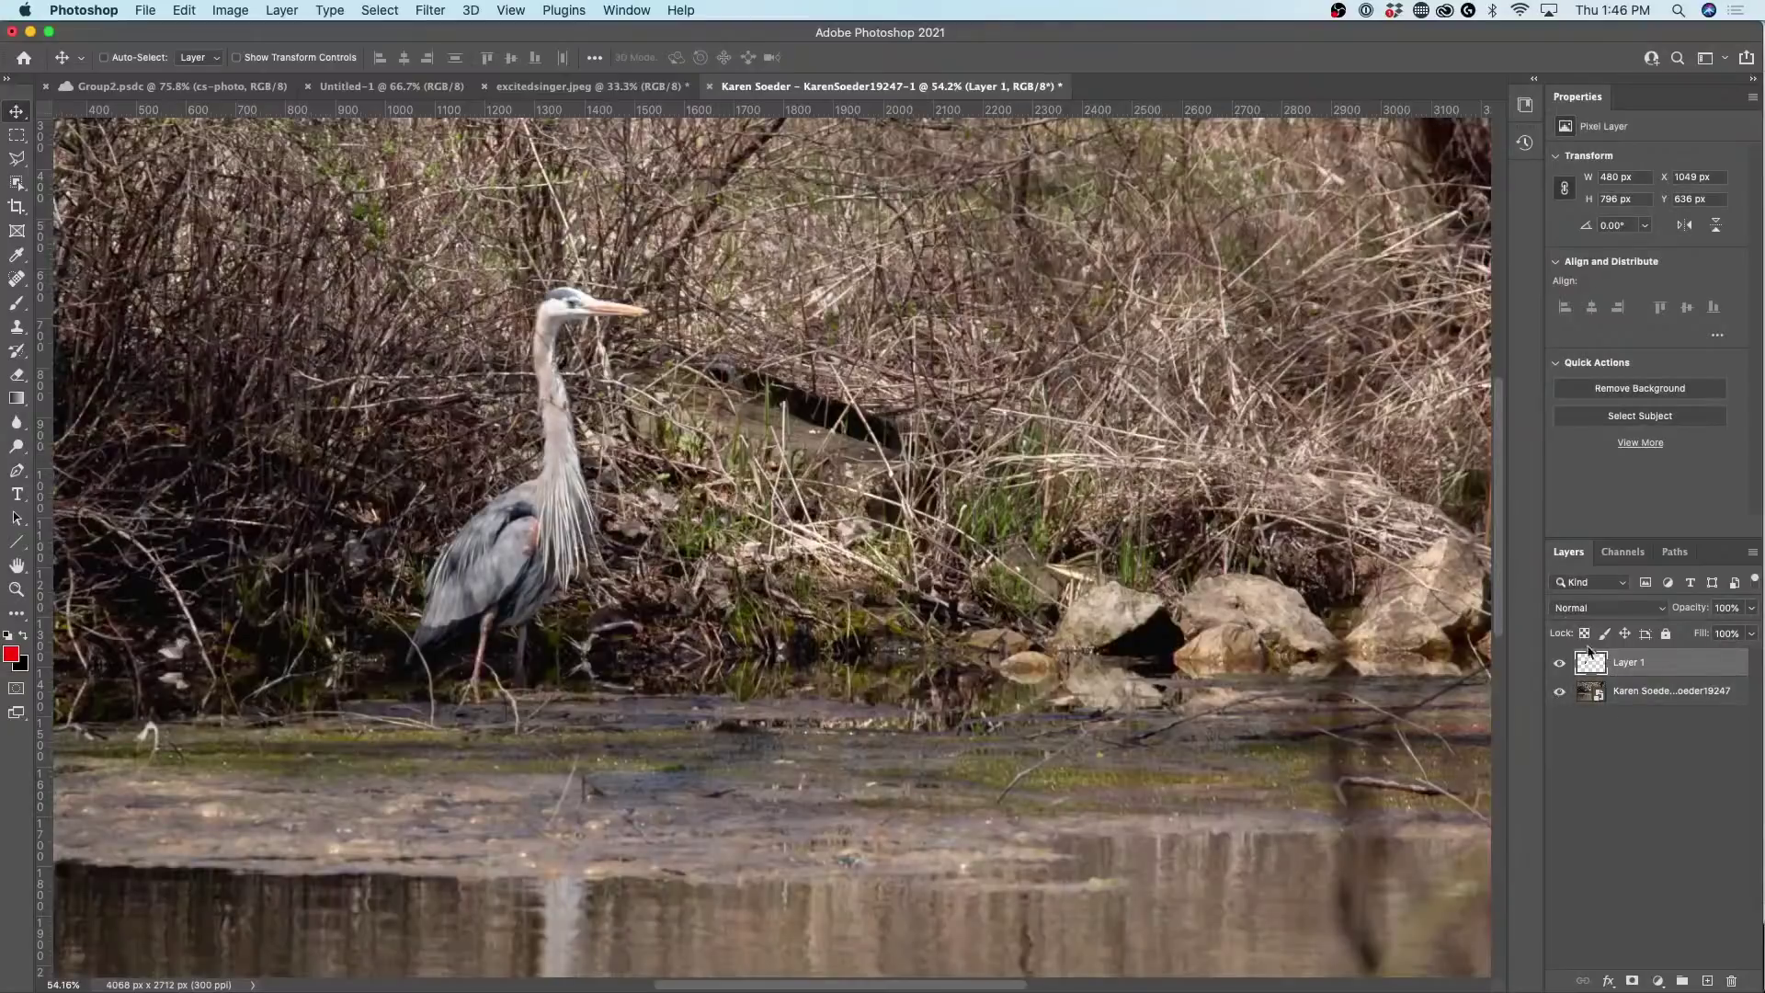
Duplicate the heron smart object layer and apply a Gaussian Blur with a 3.2-pixel radius to the copy.
{"action": "left_click", "coordinate": [1595, 695]}
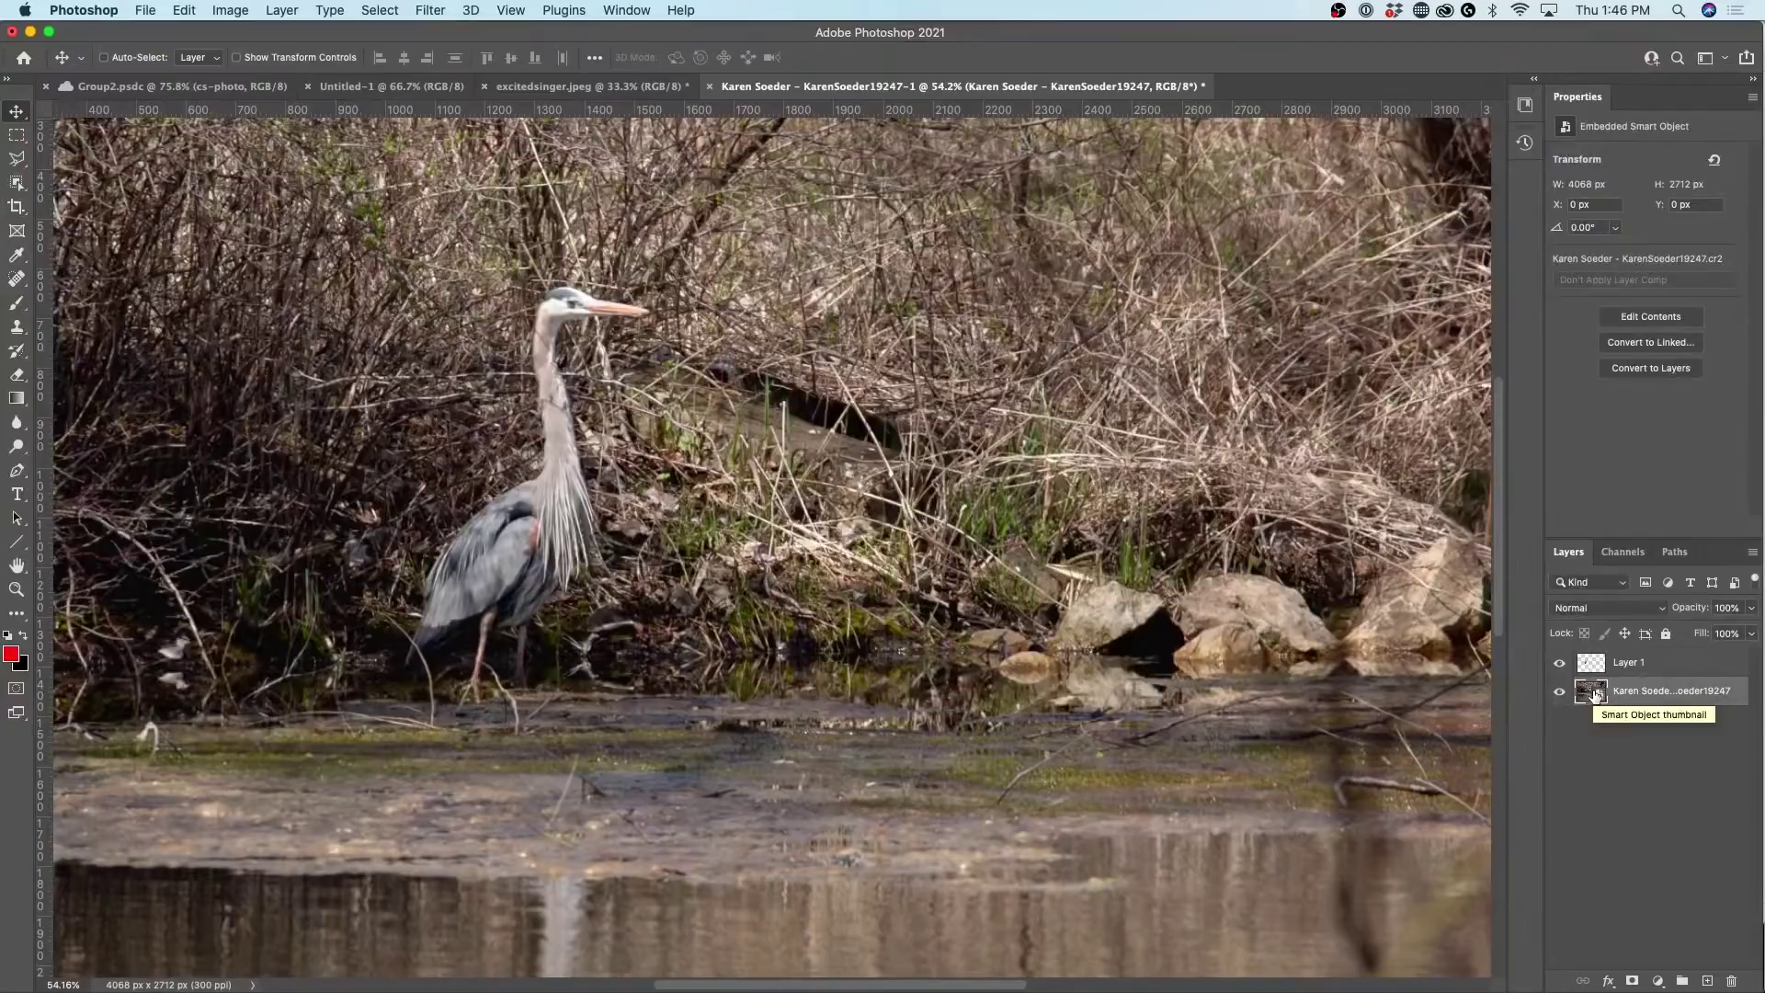
{"action": "key", "text": "super+j"}
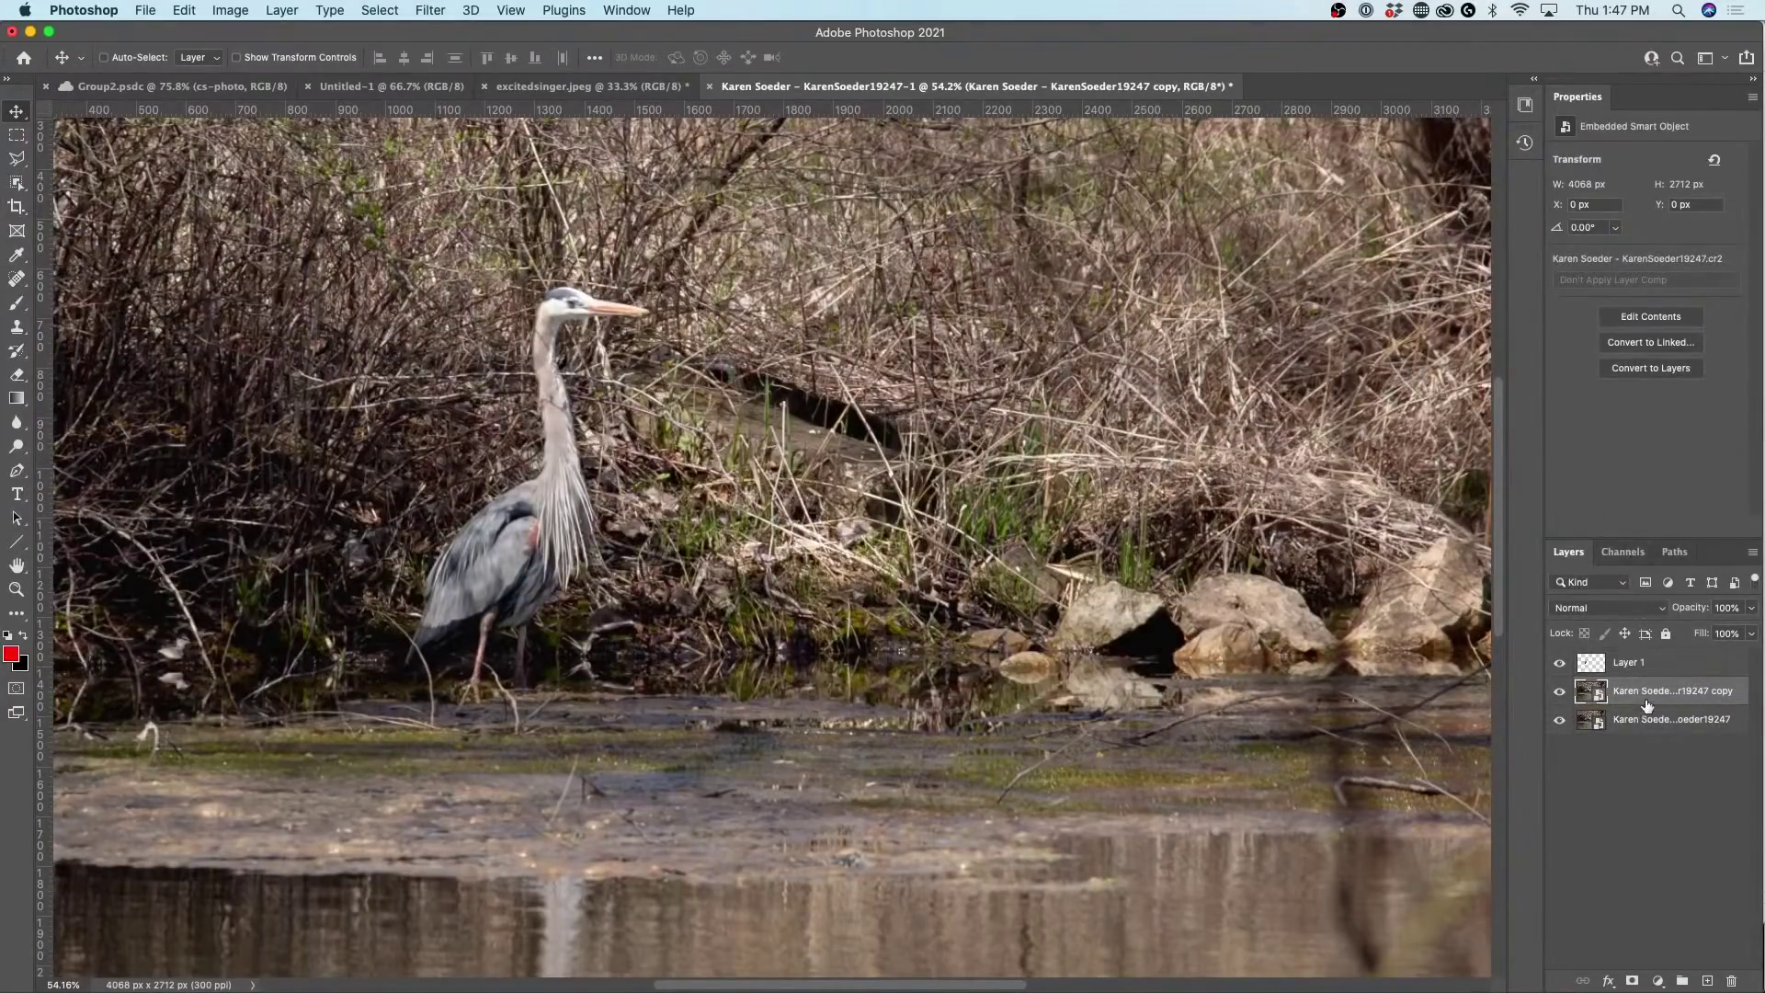
{"action": "left_click", "coordinate": [432, 9]}
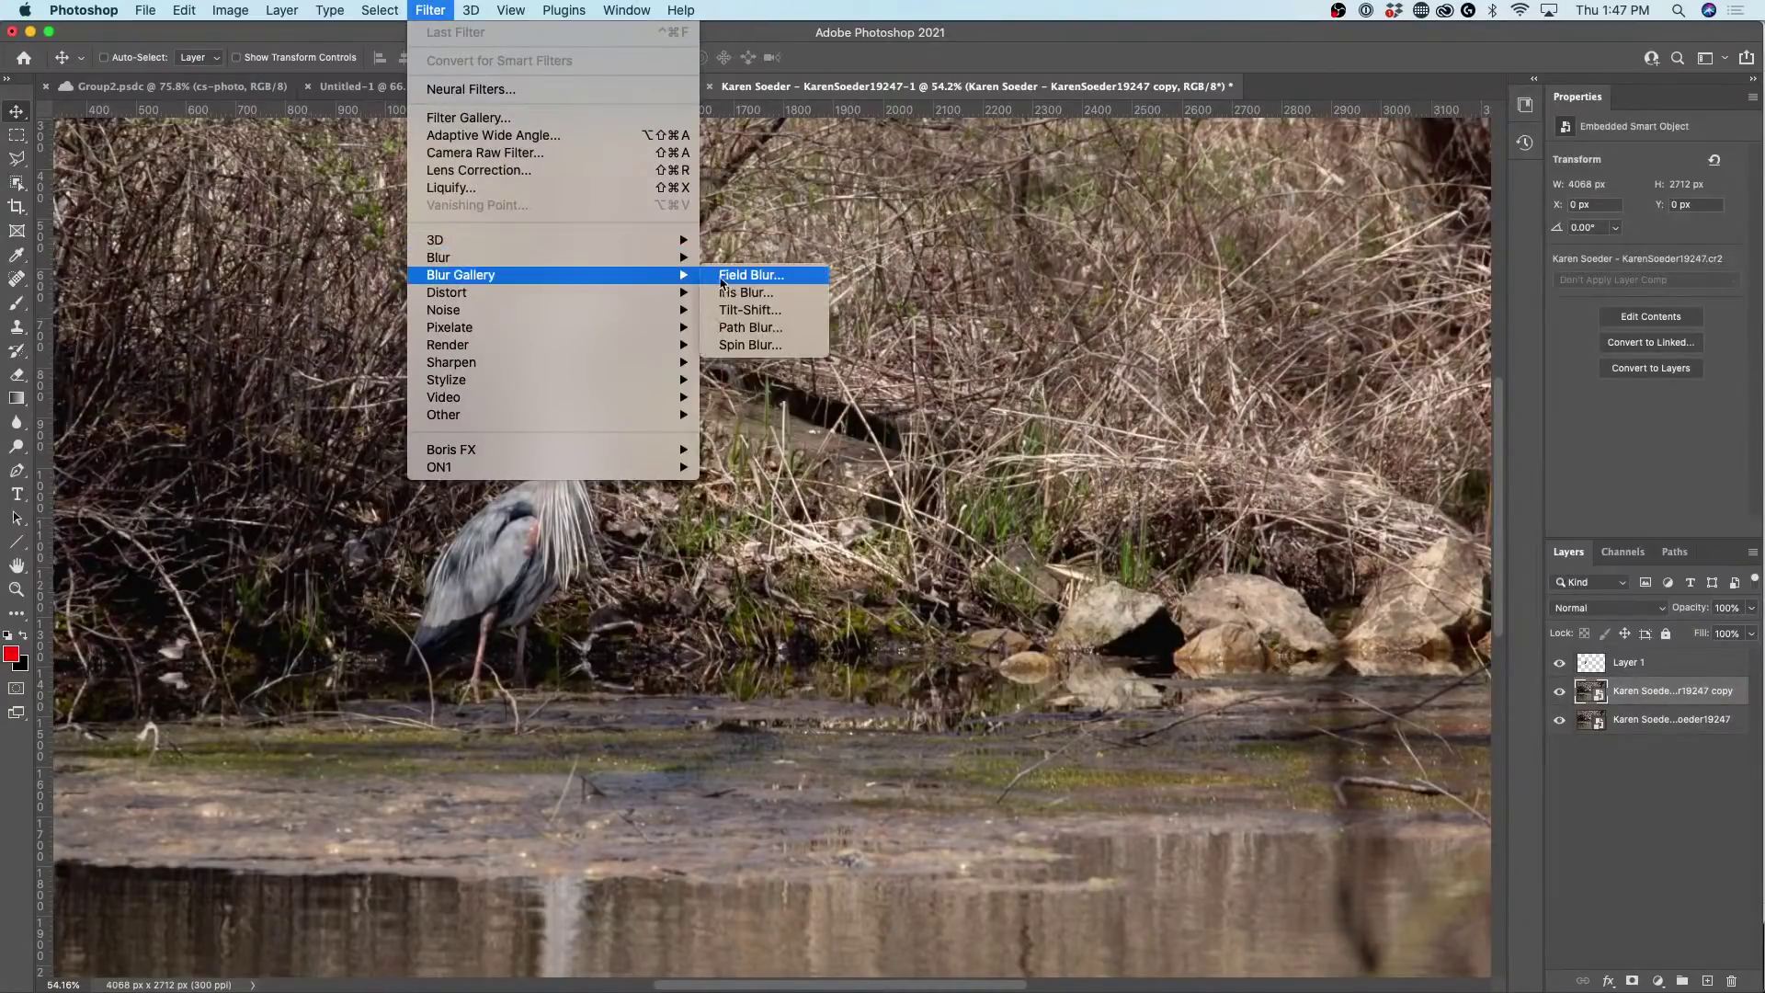
{"action": "mouse_move", "coordinate": [676, 258]}
{"action": "left_click", "coordinate": [796, 333]}
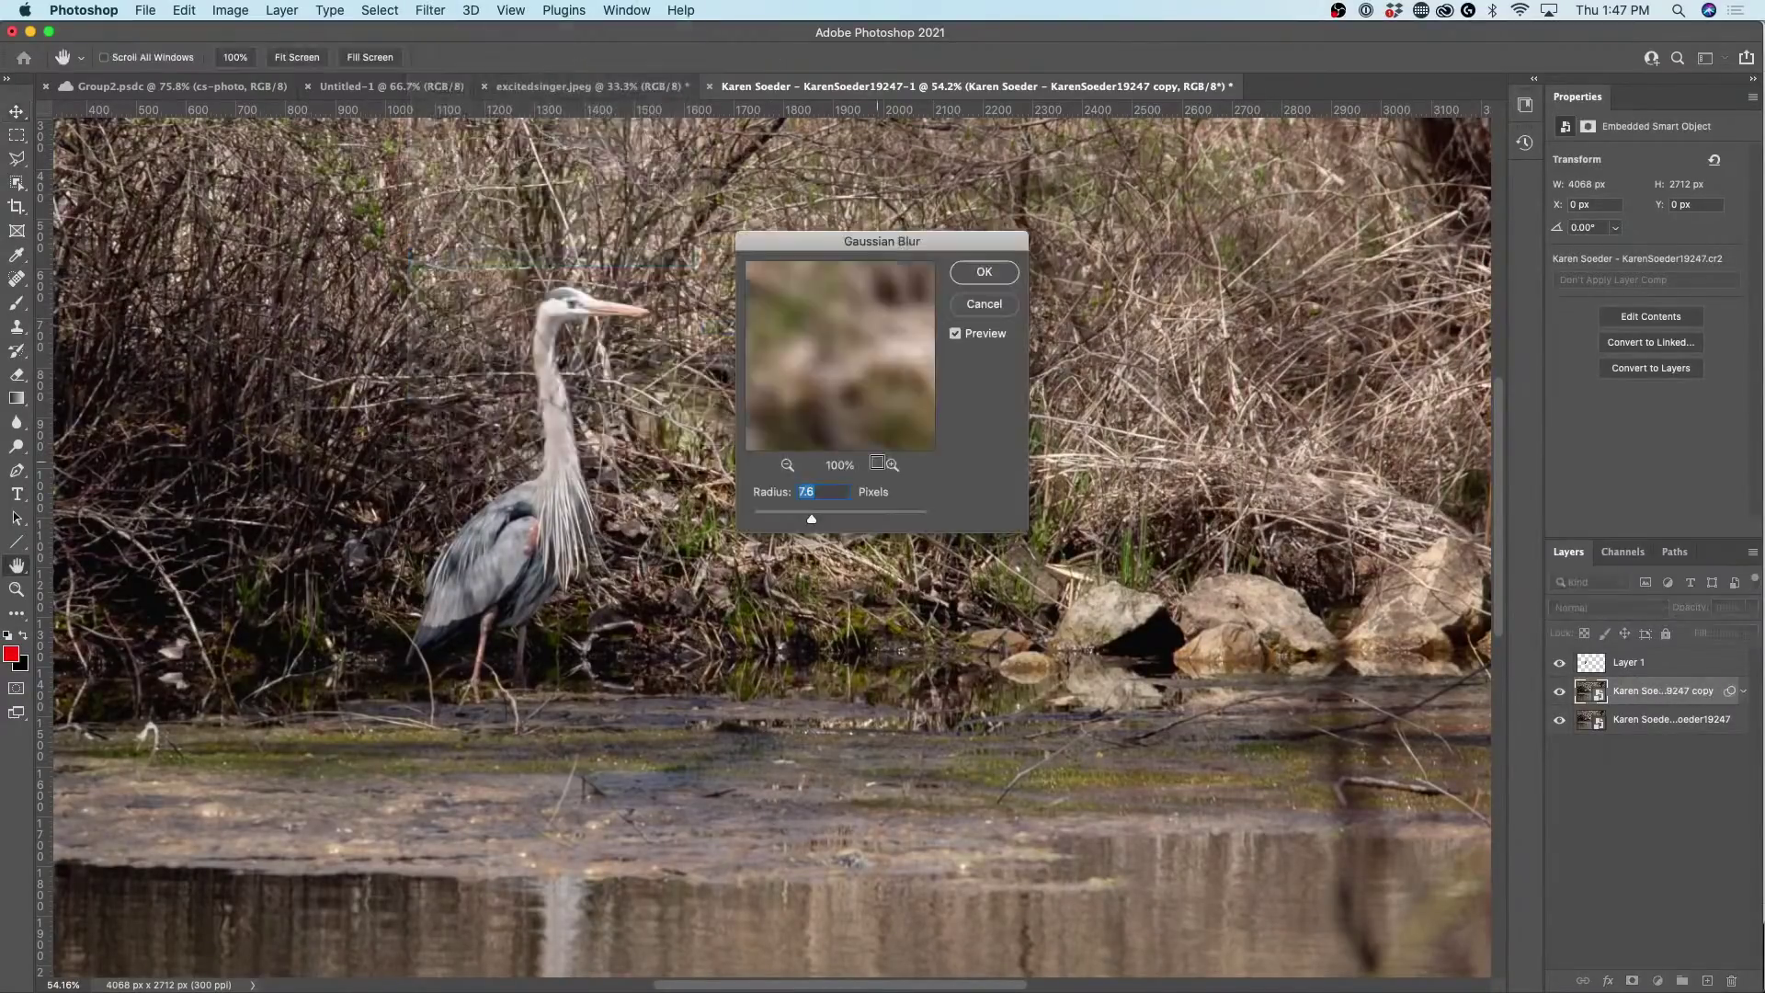
{"action": "left_click_drag", "start_coordinate": [812, 520], "coordinate": [788, 523]}
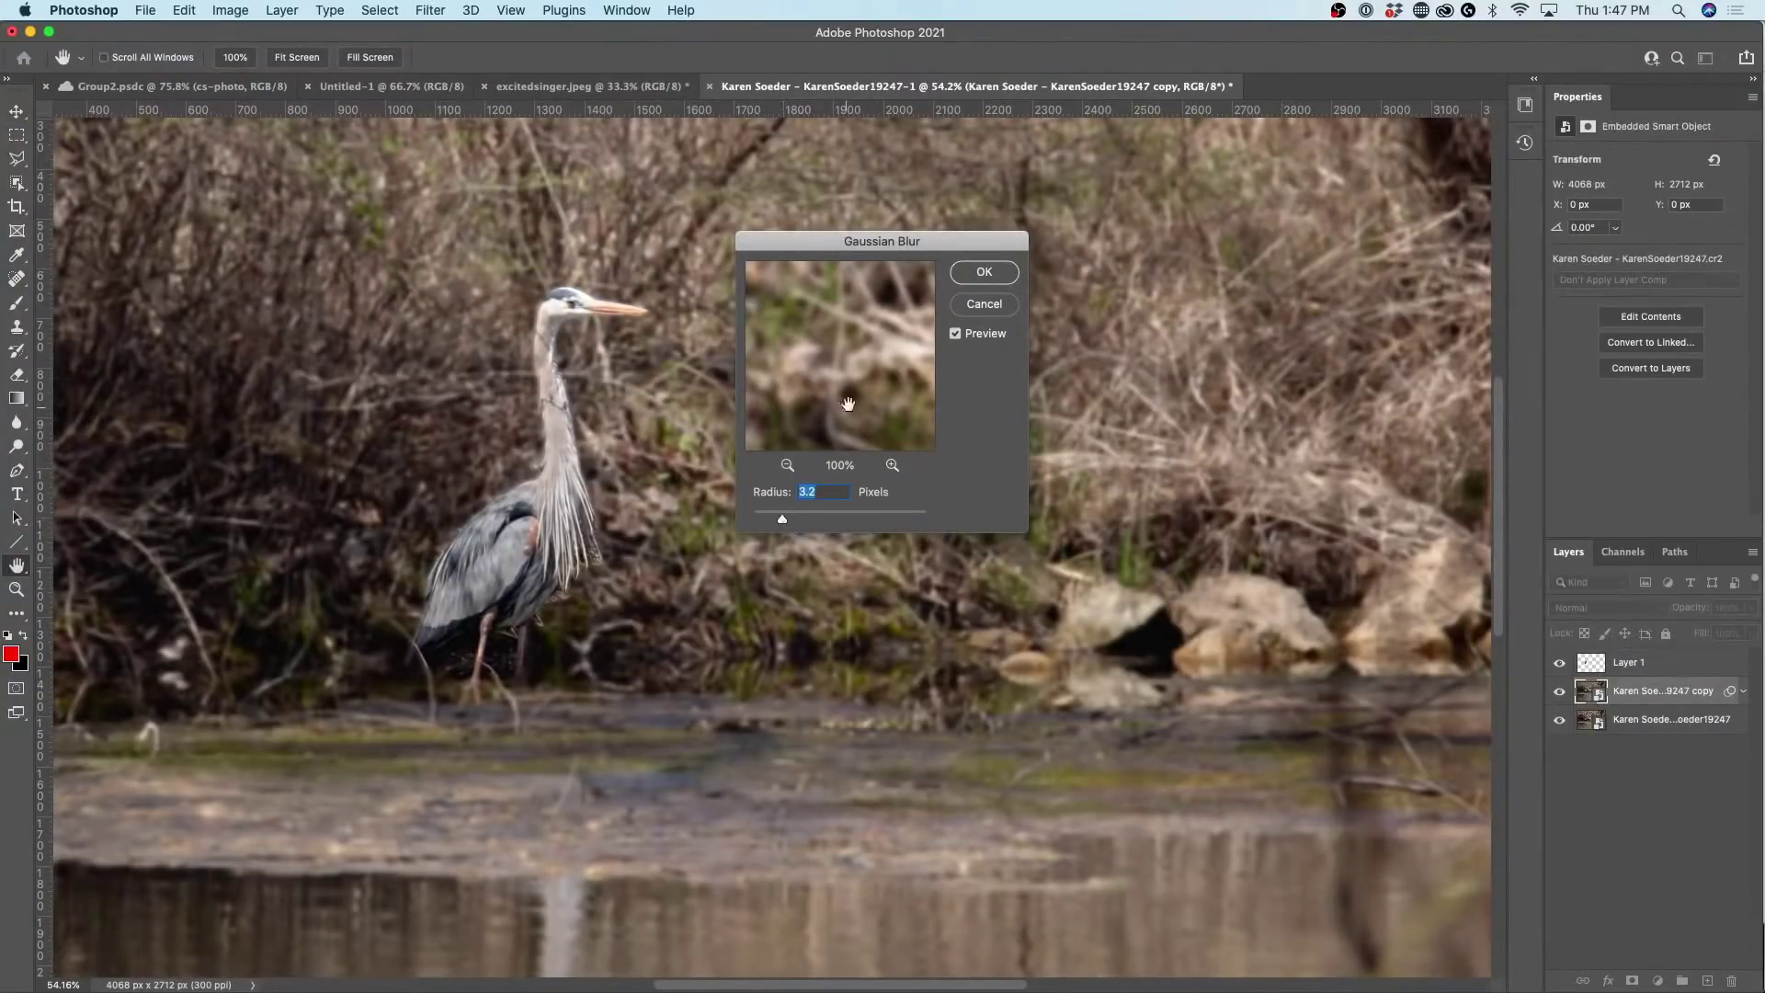
{"action": "left_click", "coordinate": [1004, 273]}
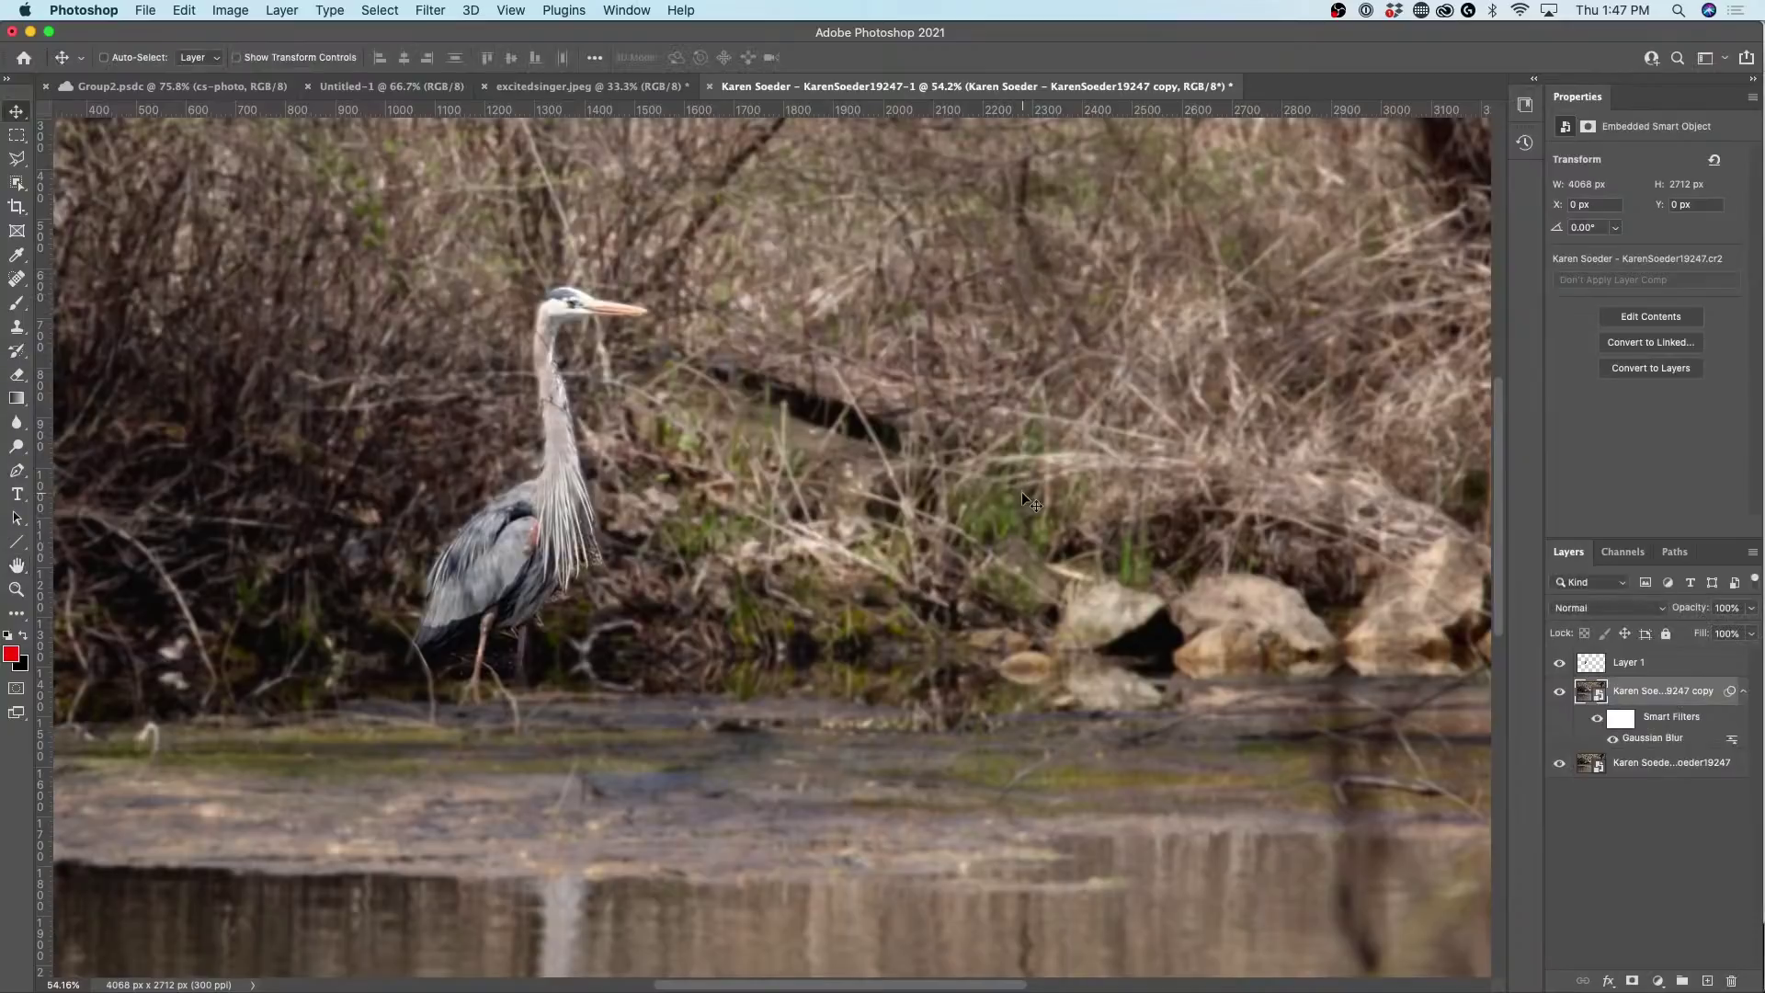
{"action": "key", "text": "super+0"}
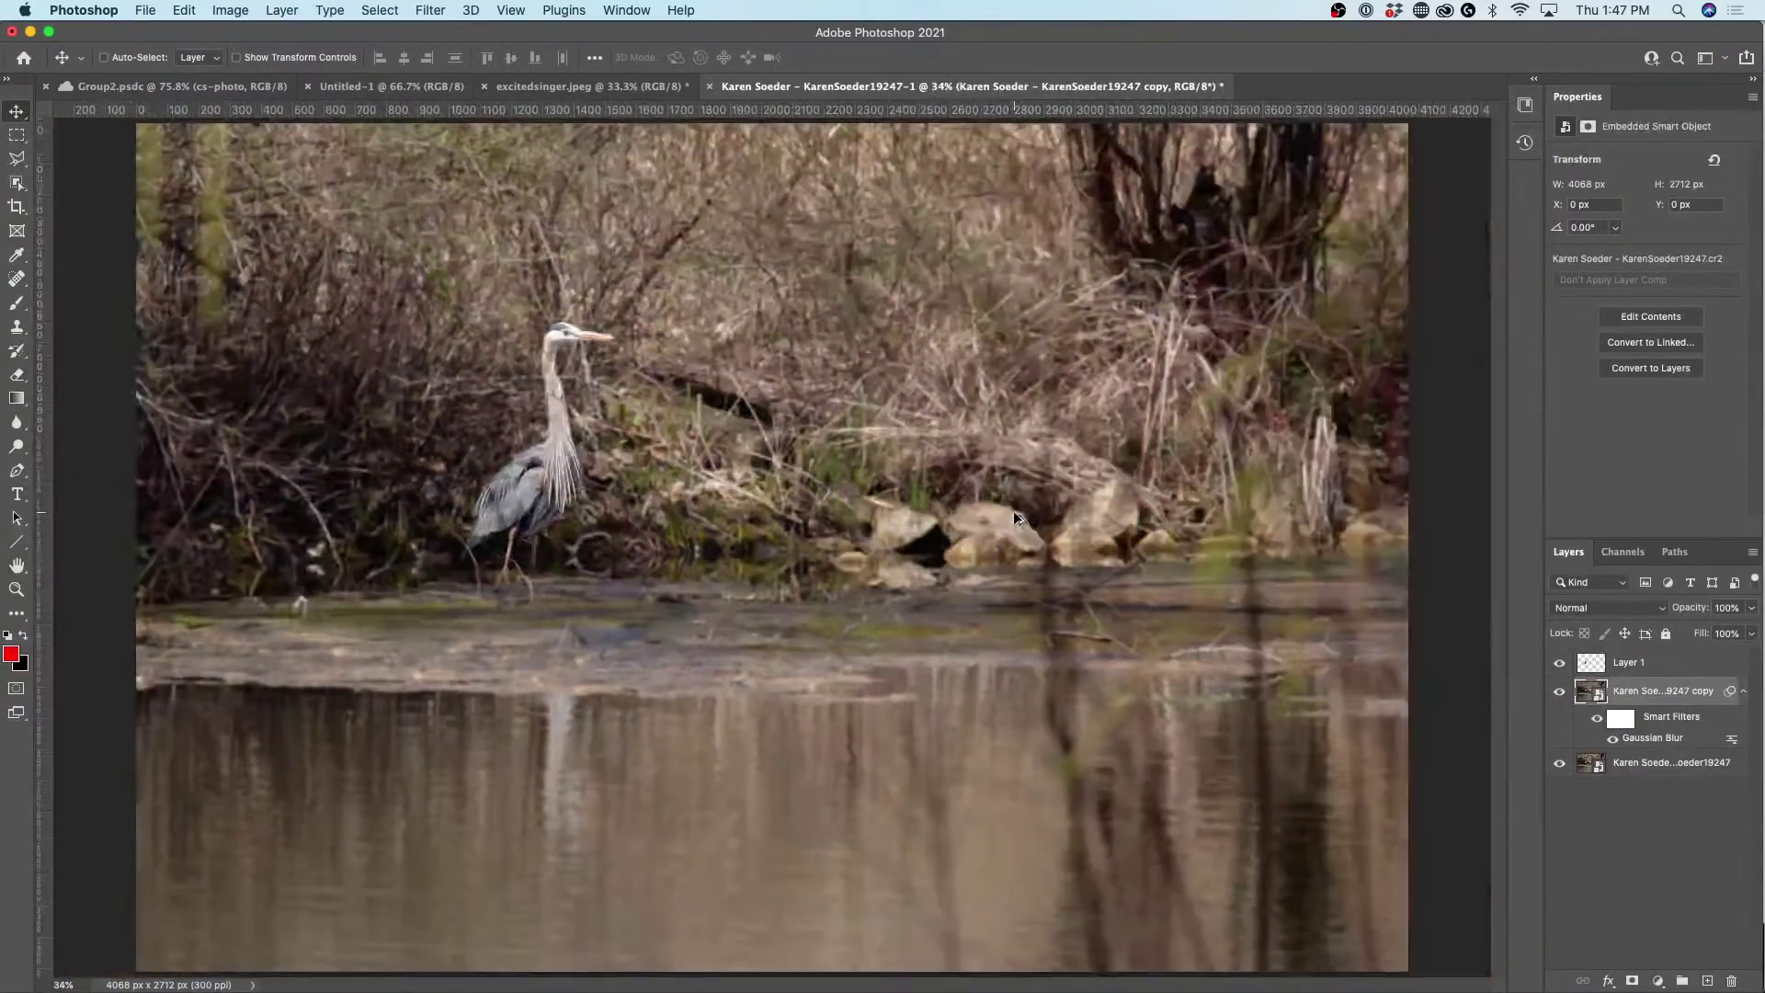
{"action": "scroll", "coordinate": [1013, 510], "scroll_direction": "down", "scroll_amount": 2}
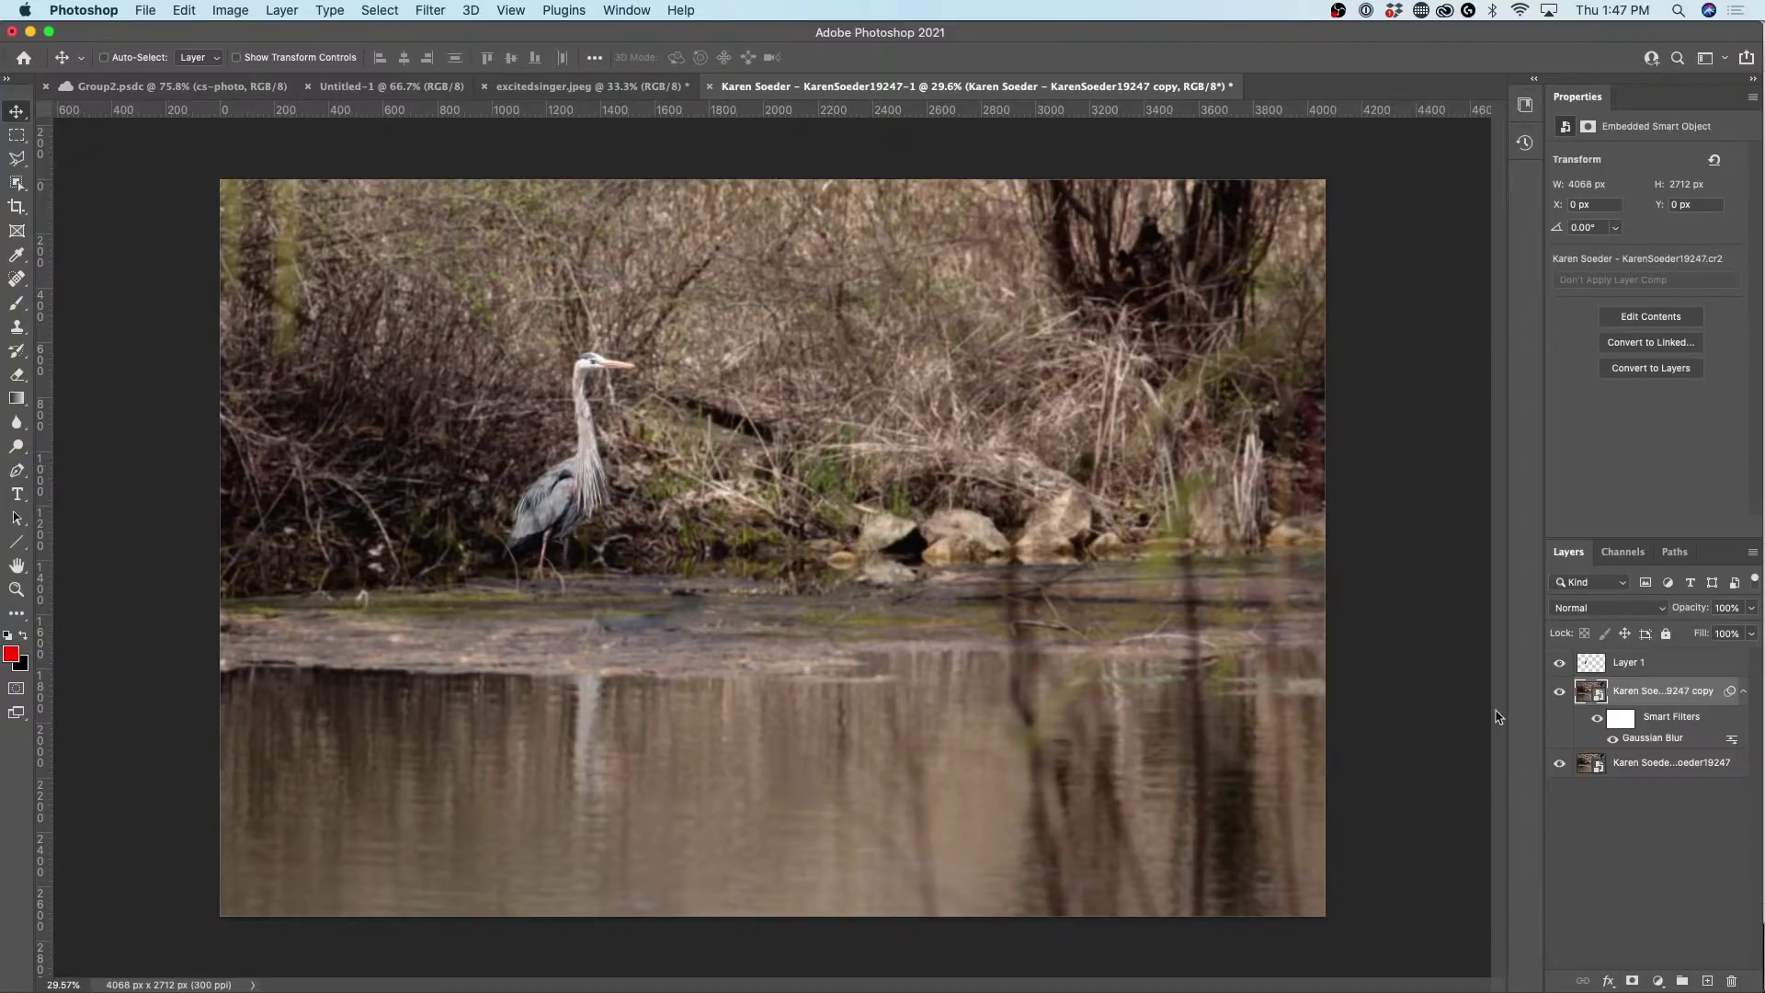
{"action": "left_click", "coordinate": [1559, 691]}
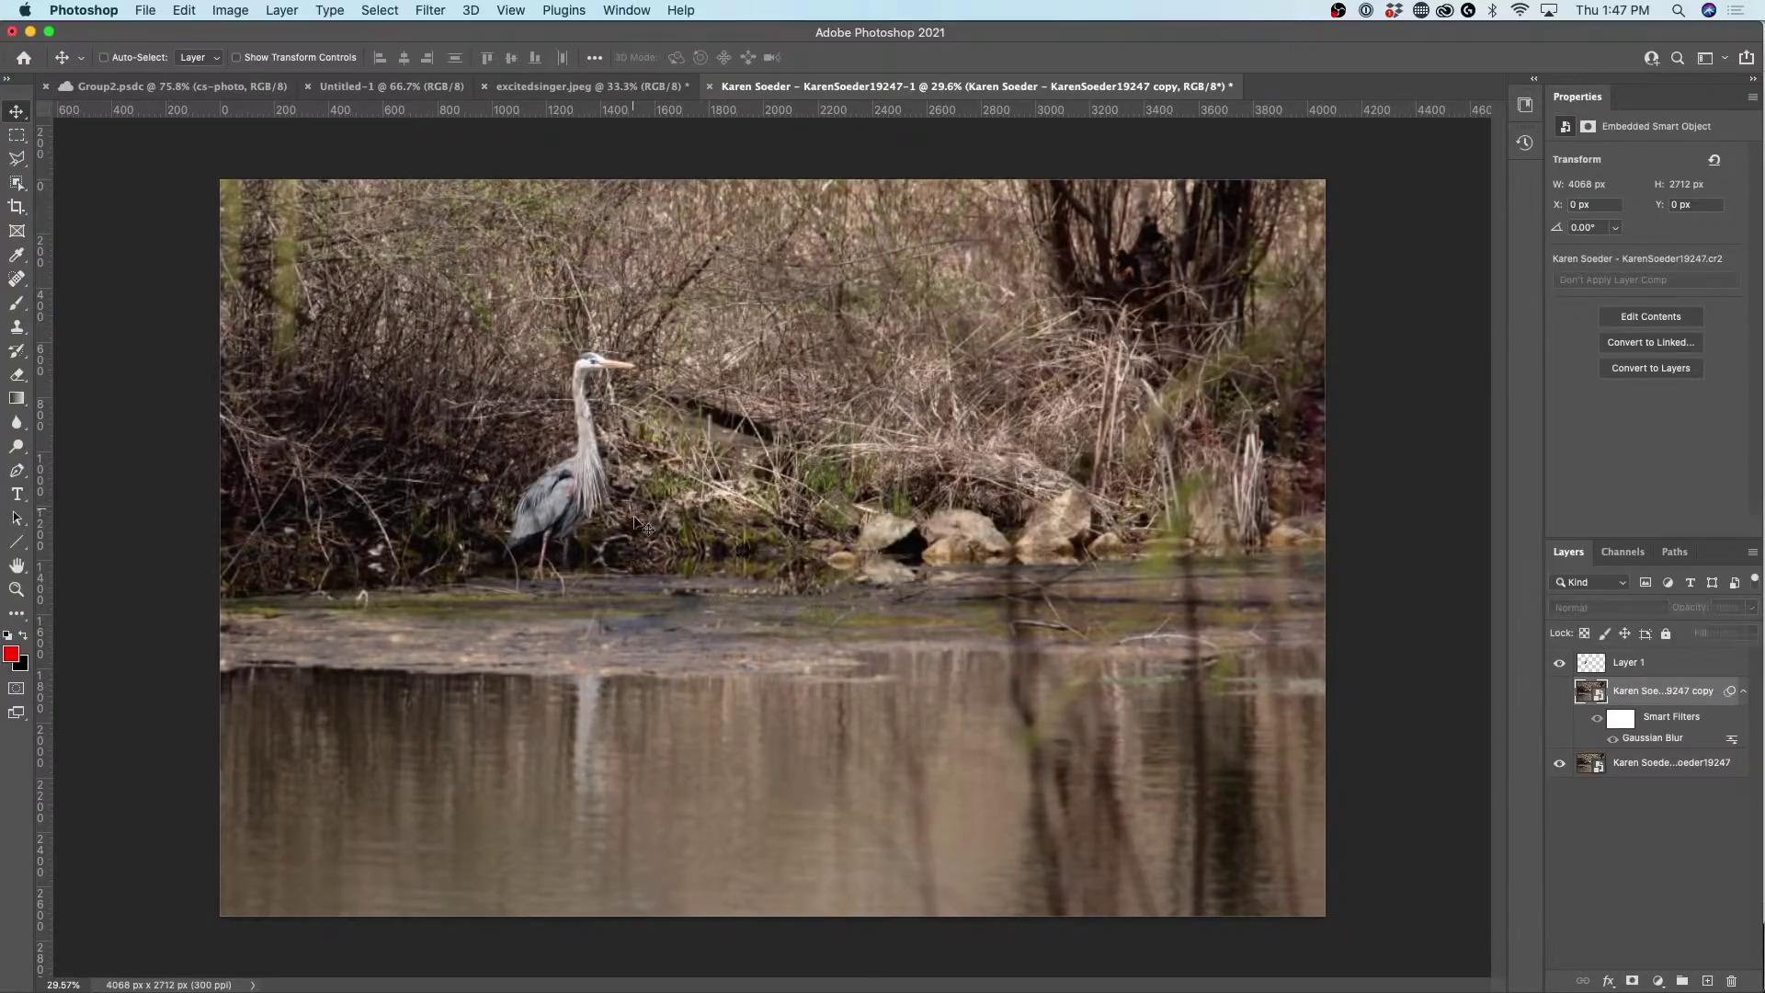
{"action": "left_click", "coordinate": [1559, 691]}
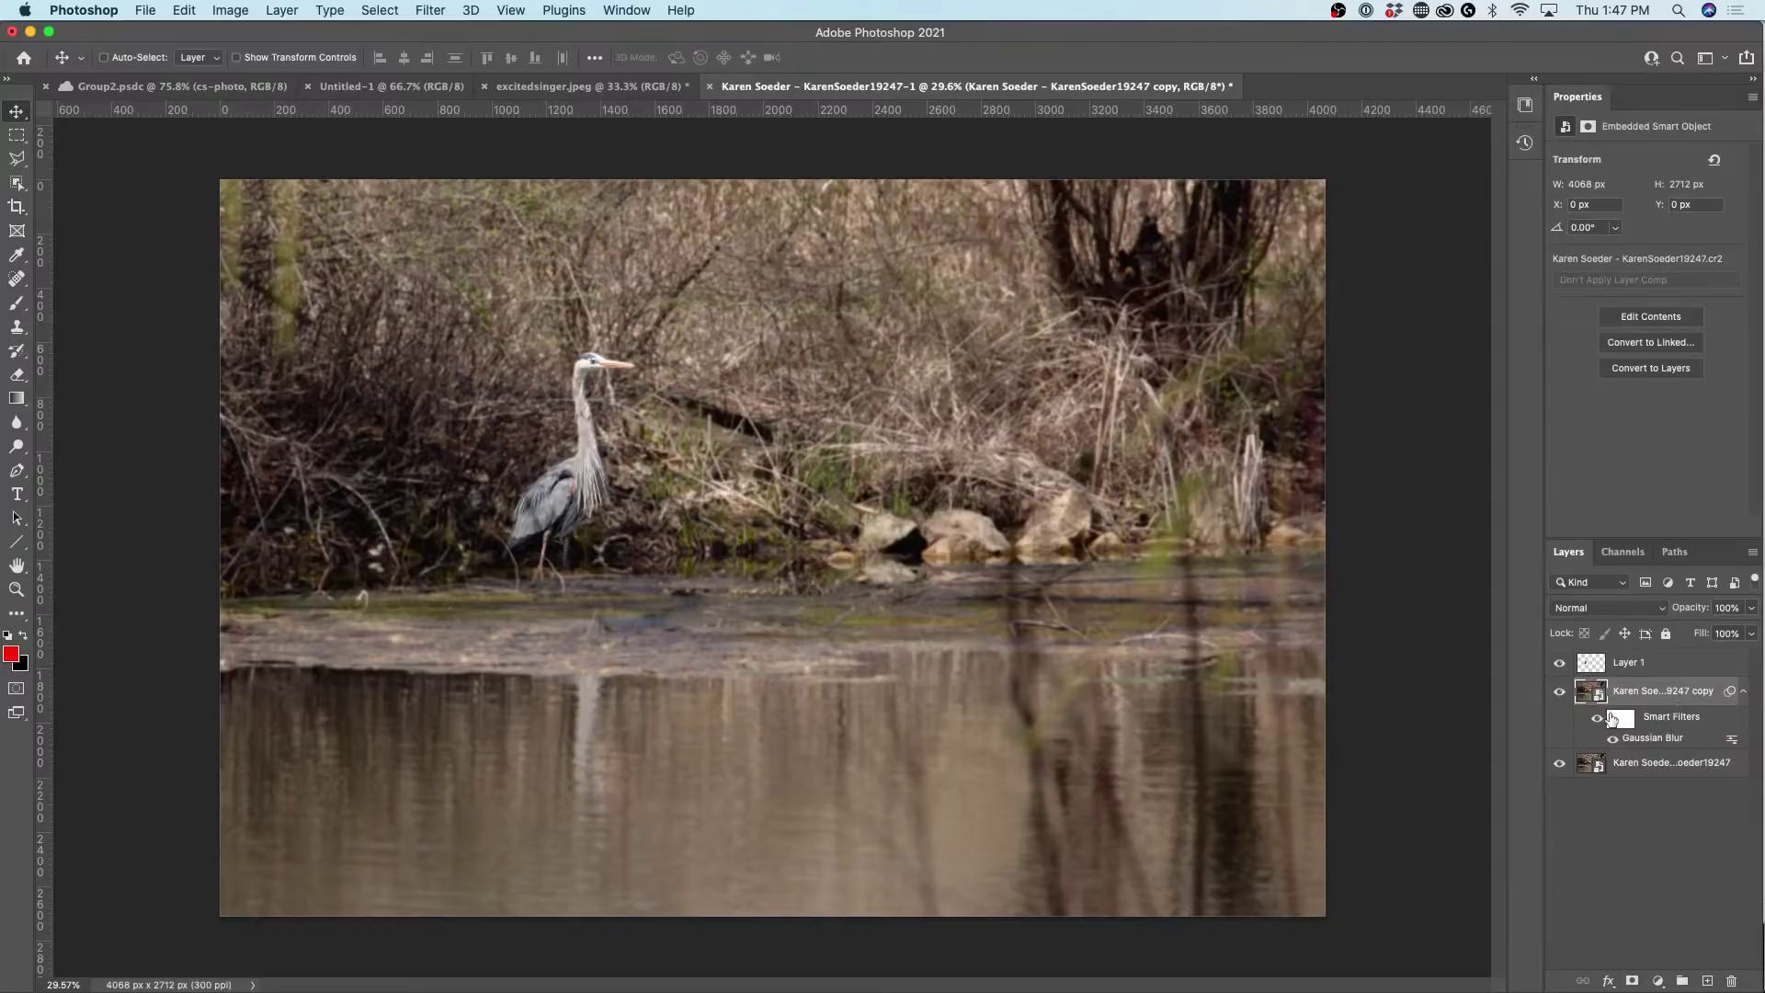
Fill the Gaussian Blur's filter mask with a black-to-white linear gradient, white above and black below, and compare the image with the mask off.
{"action": "left_click", "coordinate": [1617, 719]}
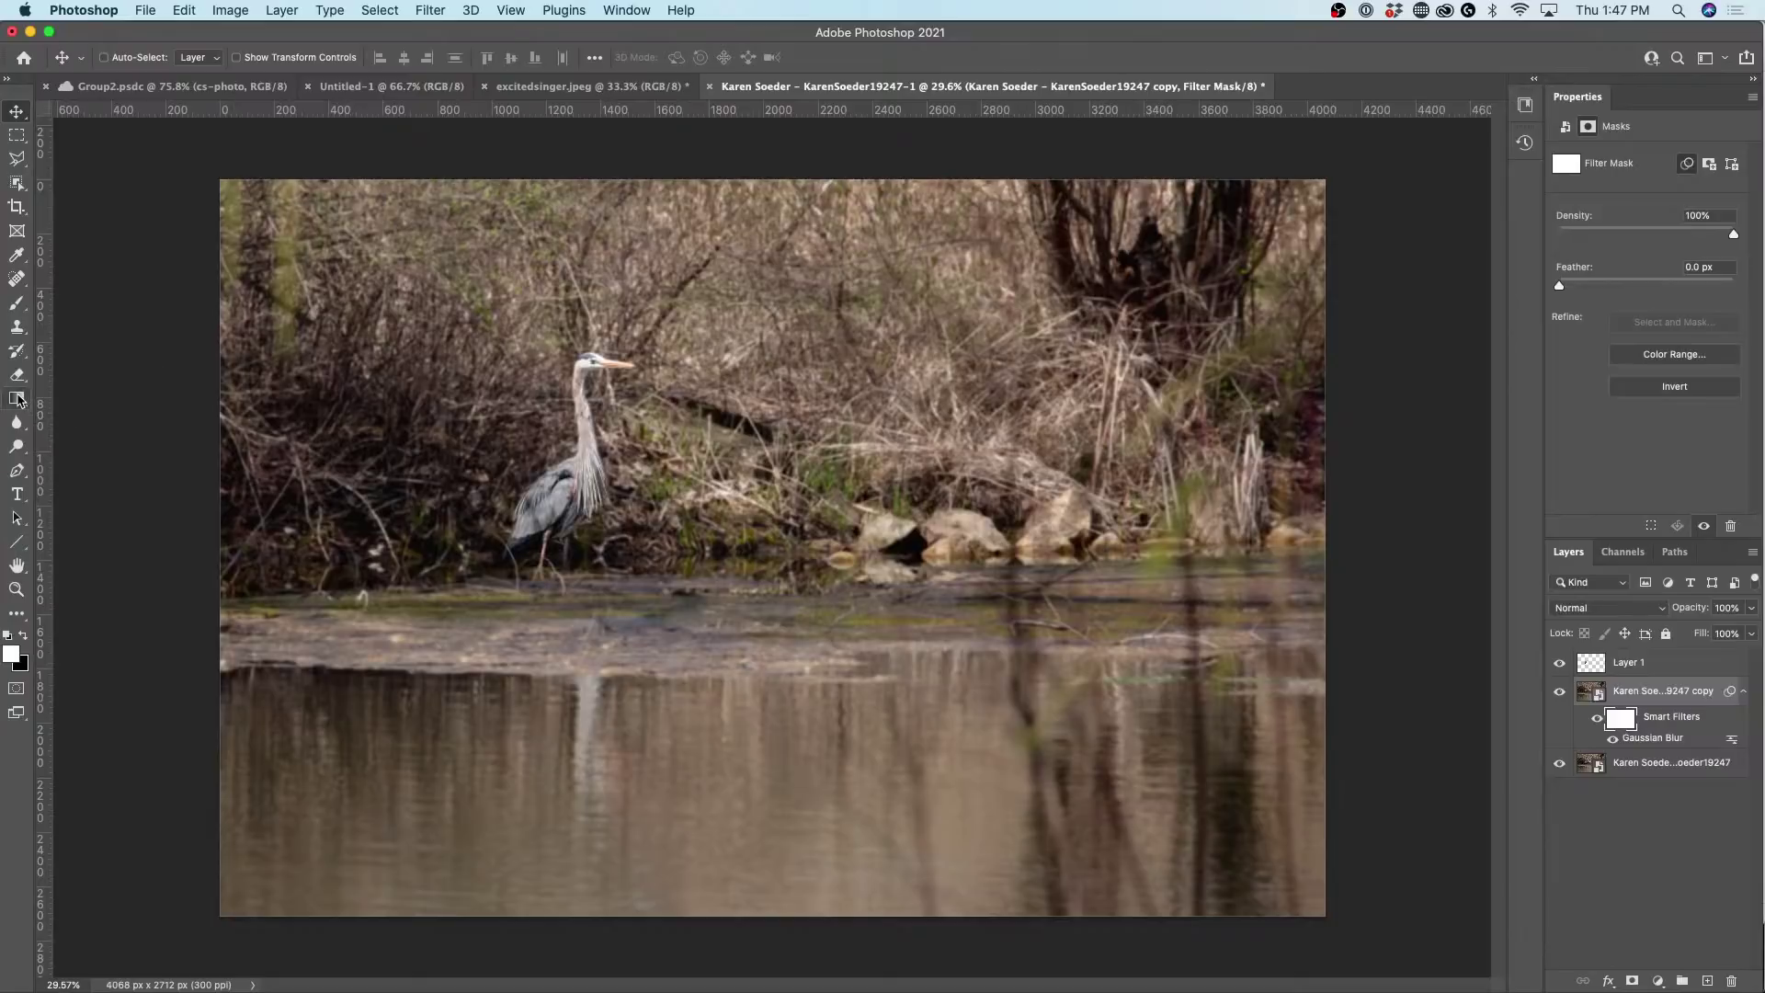
{"action": "left_click_drag", "start_coordinate": [16, 397], "coordinate": [60, 402]}
{"action": "left_click", "coordinate": [79, 402]}
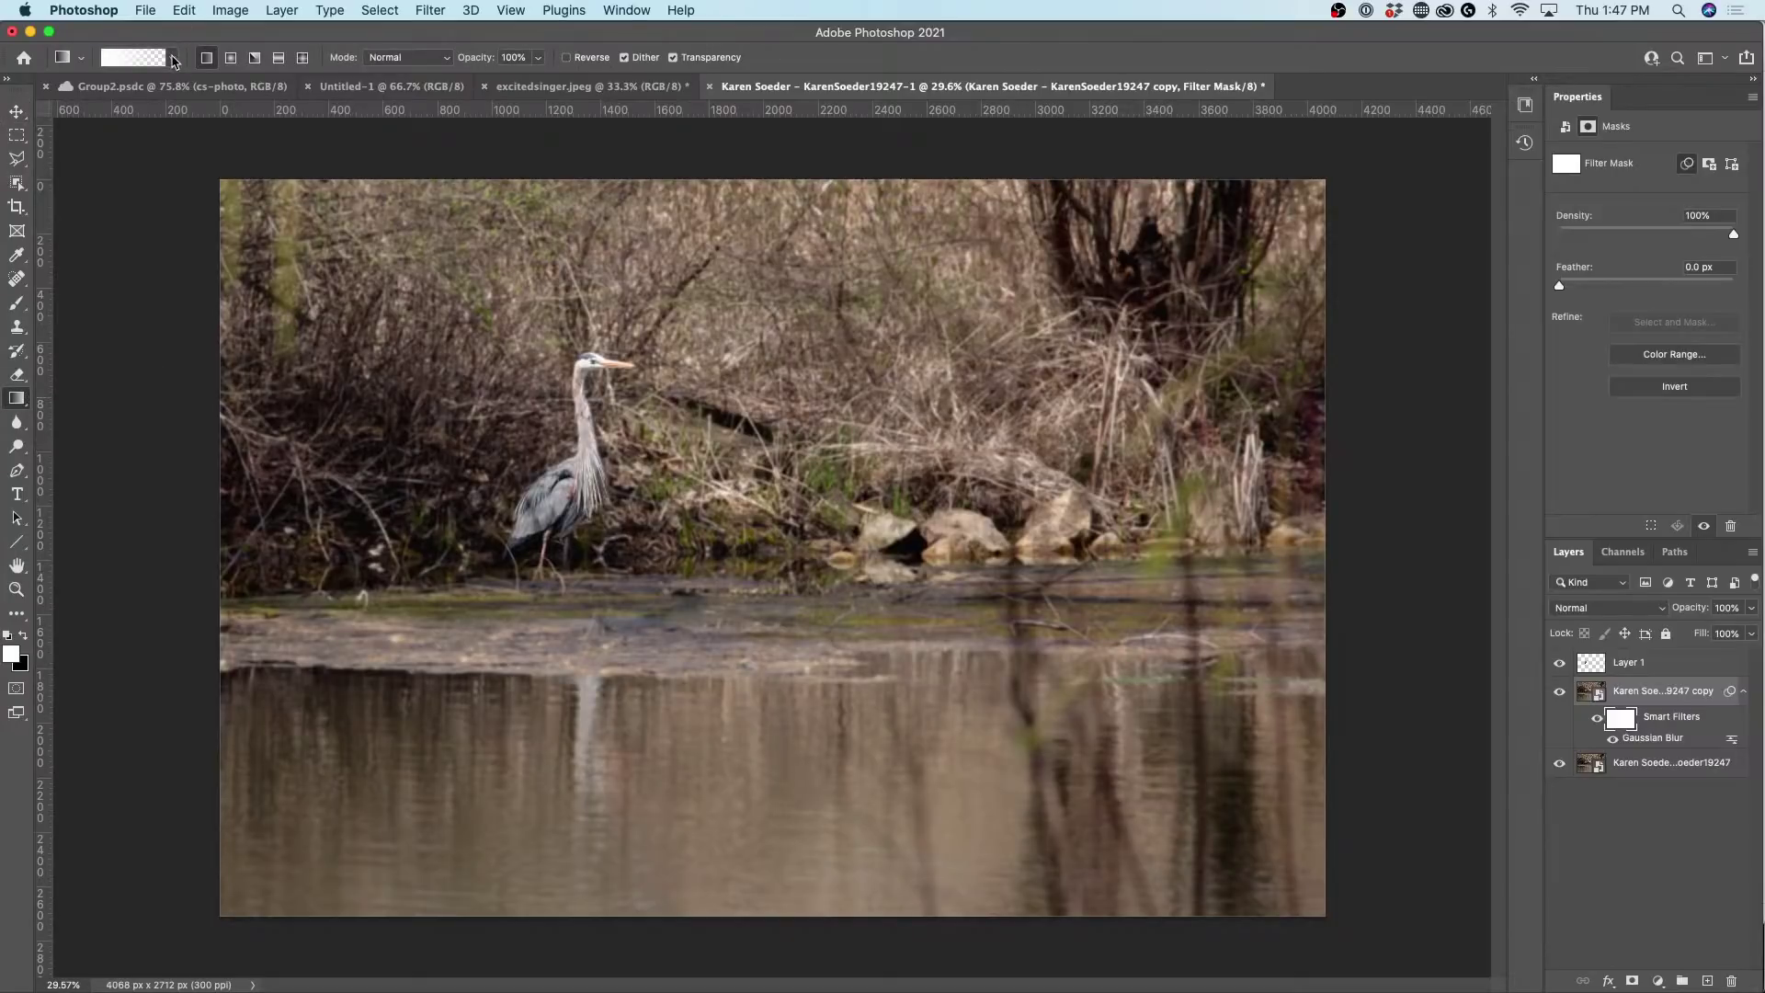
{"action": "left_click", "coordinate": [173, 57]}
{"action": "left_click", "coordinate": [74, 92]}
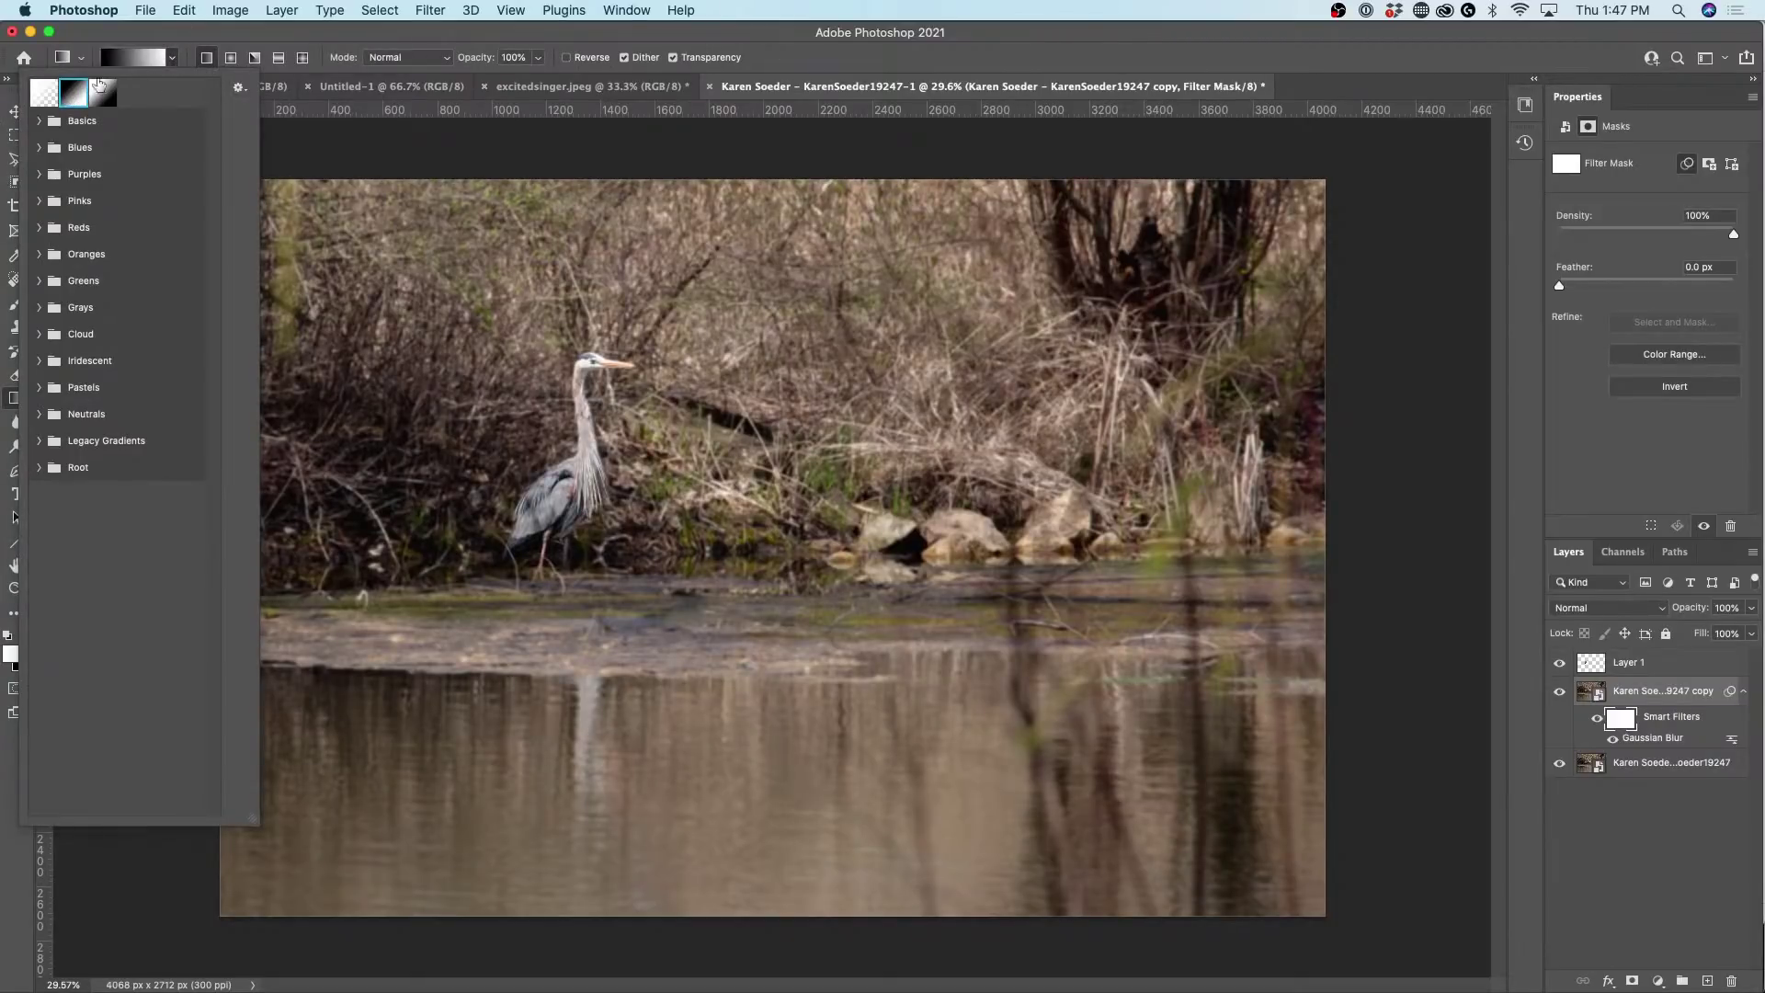
{"action": "left_click", "coordinate": [164, 35]}
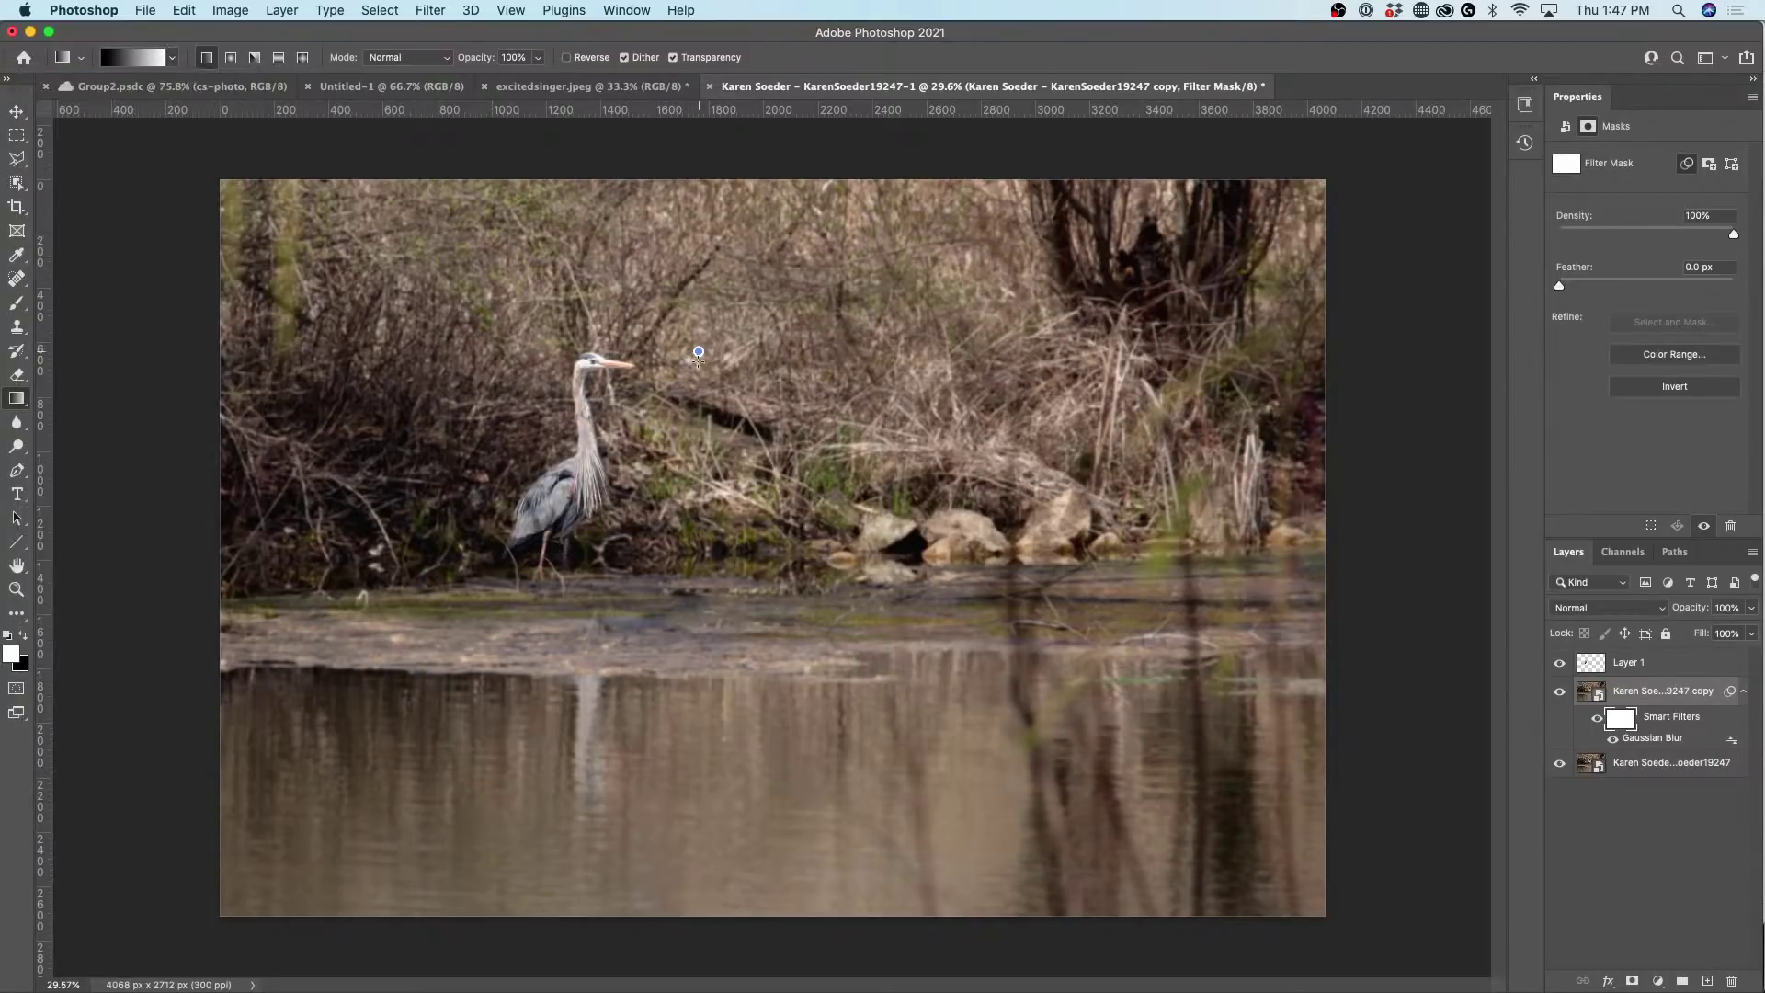
{"action": "left_click_drag", "start_coordinate": [699, 479], "coordinate": [699, 492]}
{"action": "left_click_drag", "start_coordinate": [681, 363], "coordinate": [682, 374]}
{"action": "left_click", "coordinate": [1623, 720], "text": "shift"}
{"action": "left_click", "coordinate": [1623, 720], "text": "shift"}
{"action": "left_click", "coordinate": [1559, 662]}
{"action": "scroll", "coordinate": [607, 397], "scroll_direction": "up", "scroll_amount": 5}
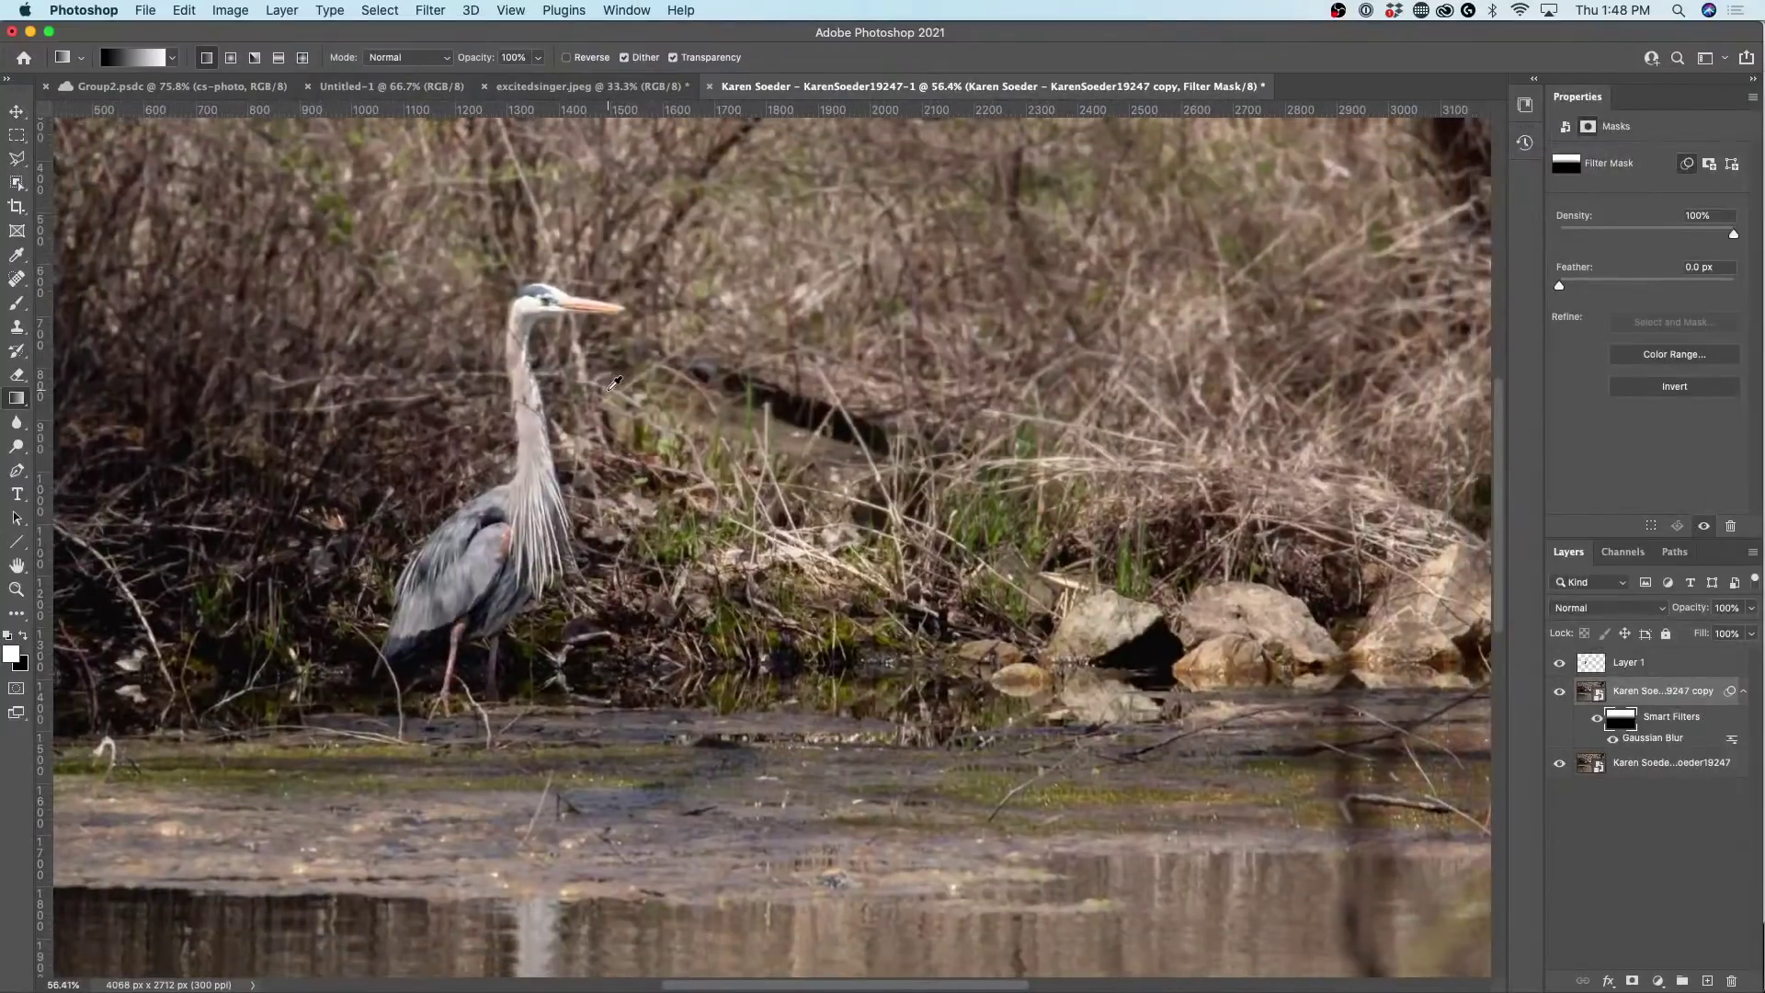
Reopen the Gaussian Blur smart filter on the heron copy, fine-tune its radius, and compare the result with the layers' visibility toggled.
{"action": "scroll", "coordinate": [616, 383], "scroll_direction": "down", "scroll_amount": 3}
{"action": "scroll", "coordinate": [634, 390], "scroll_direction": "up", "scroll_amount": 1}
{"action": "scroll", "coordinate": [635, 391], "scroll_direction": "up", "scroll_amount": 1}
{"action": "scroll", "coordinate": [636, 393], "scroll_direction": "down", "scroll_amount": 1}
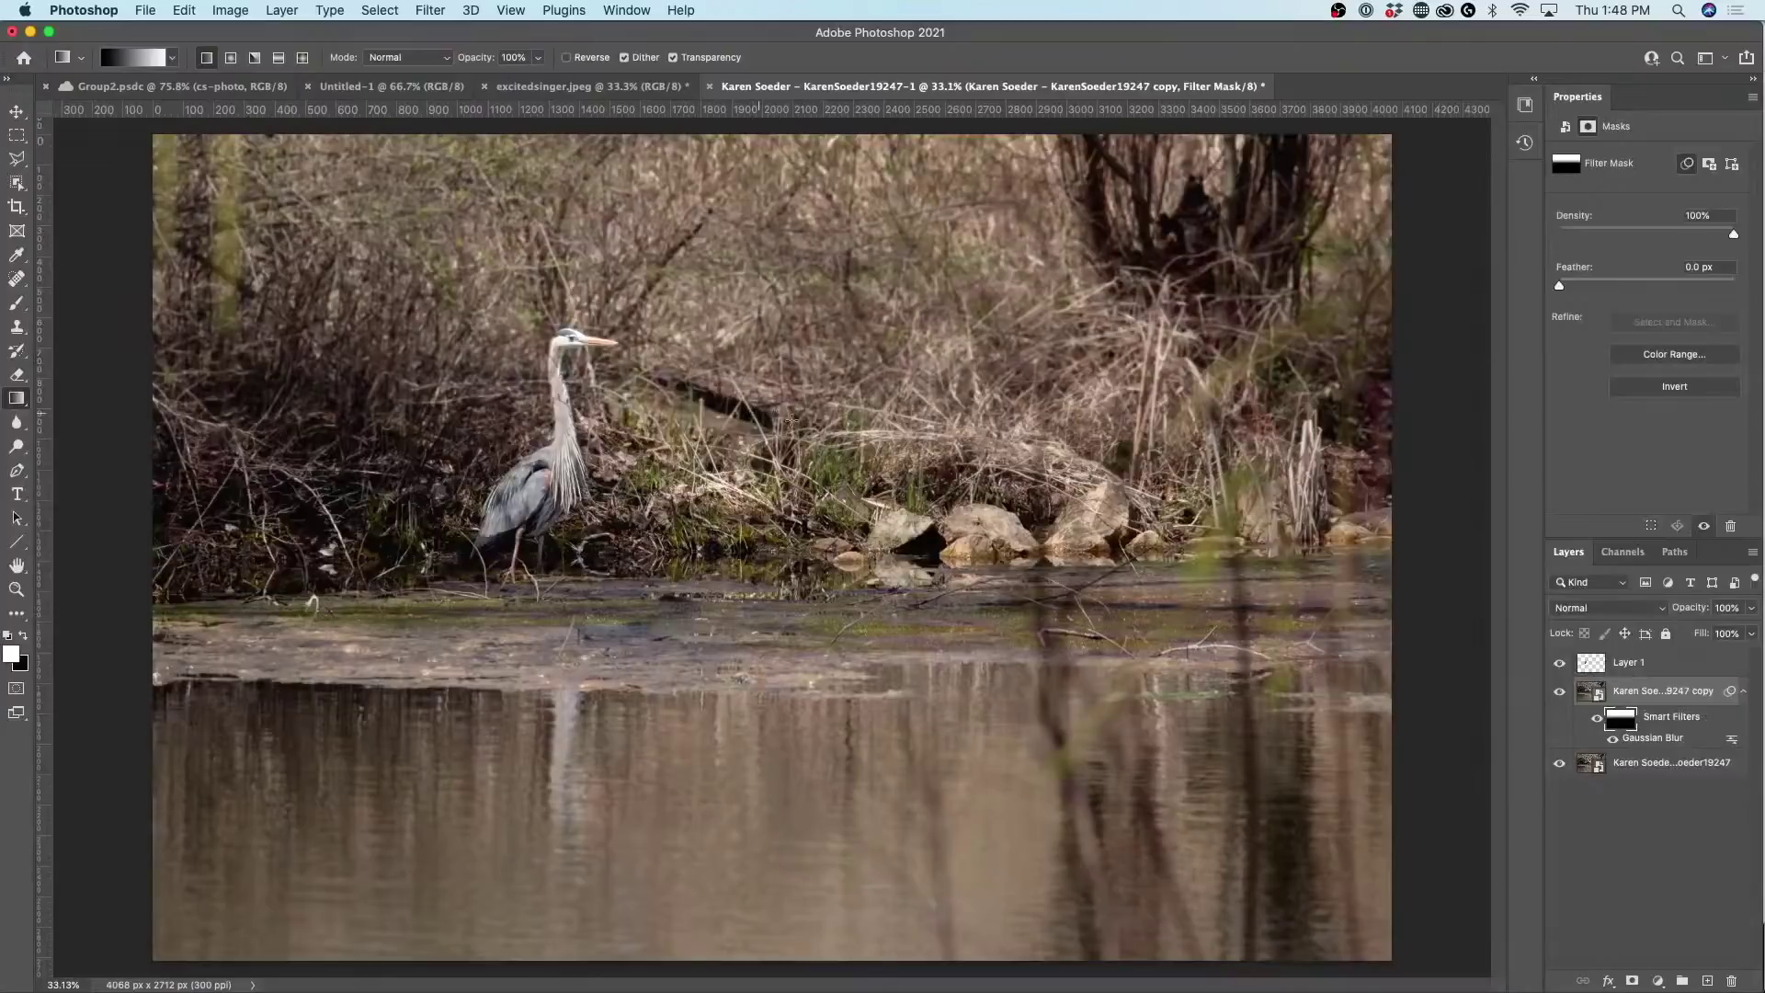
{"action": "scroll", "coordinate": [790, 420], "scroll_direction": "down", "scroll_amount": 1}
{"action": "scroll", "coordinate": [623, 412], "scroll_direction": "up", "scroll_amount": 2}
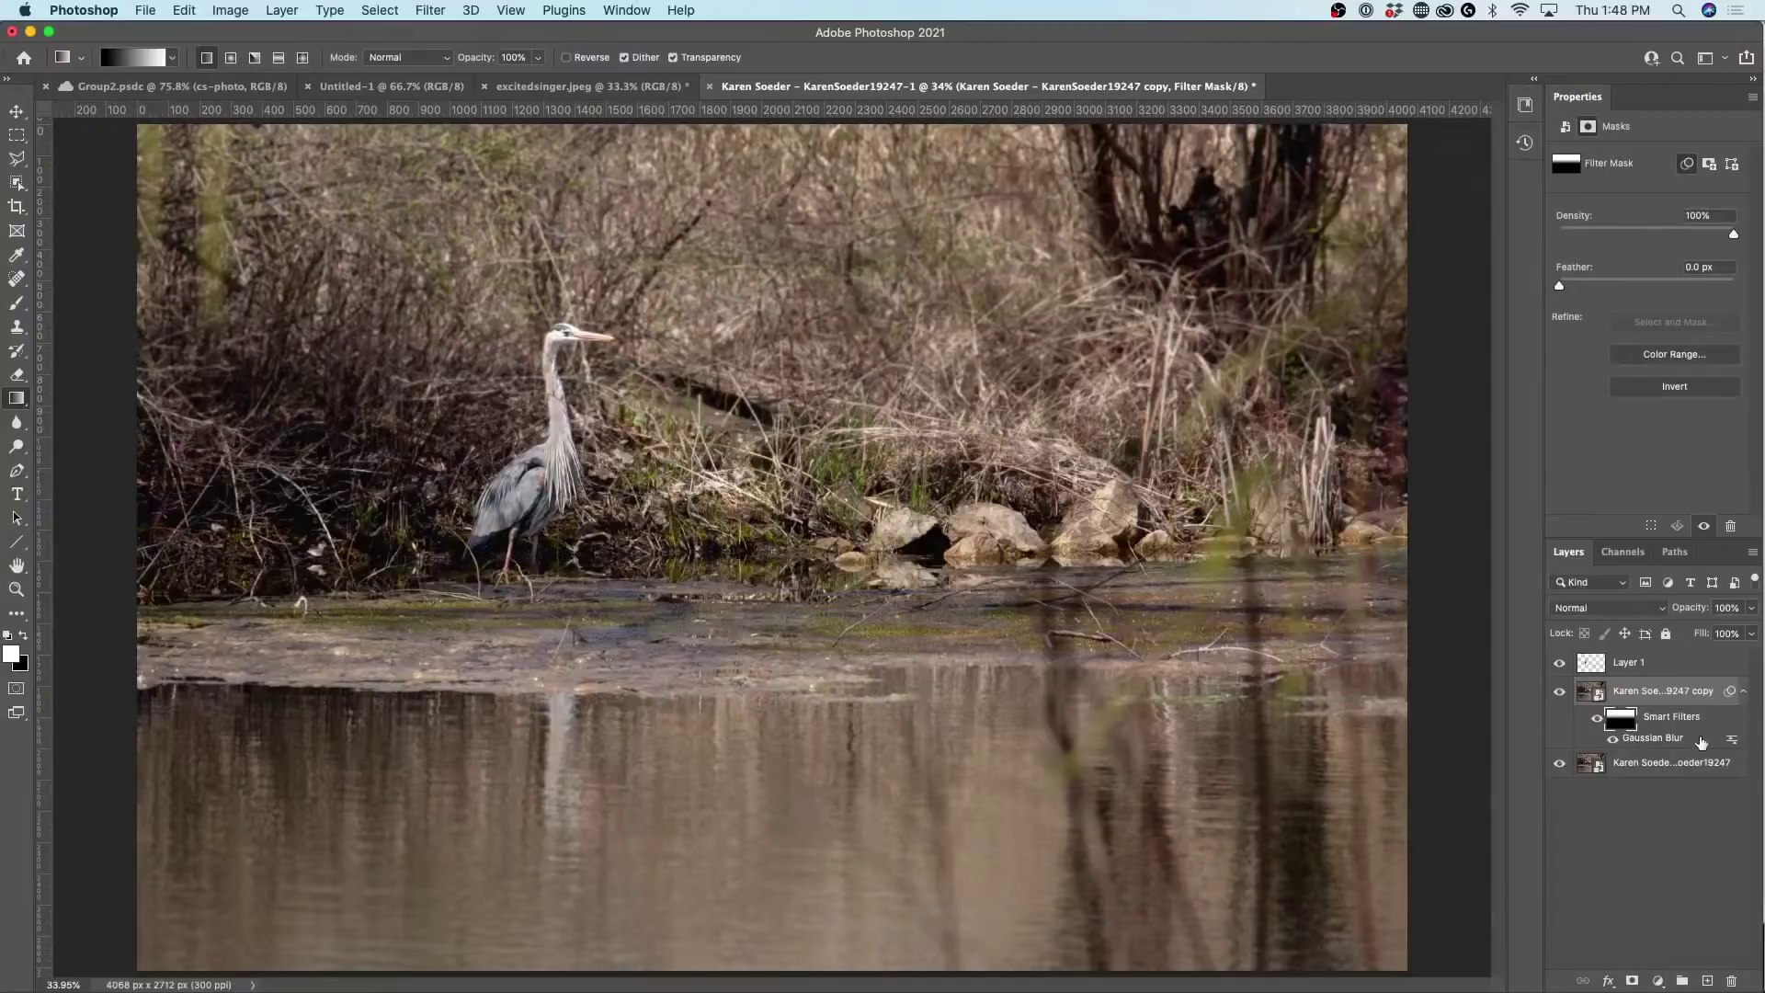
{"action": "double_click", "coordinate": [1652, 740]}
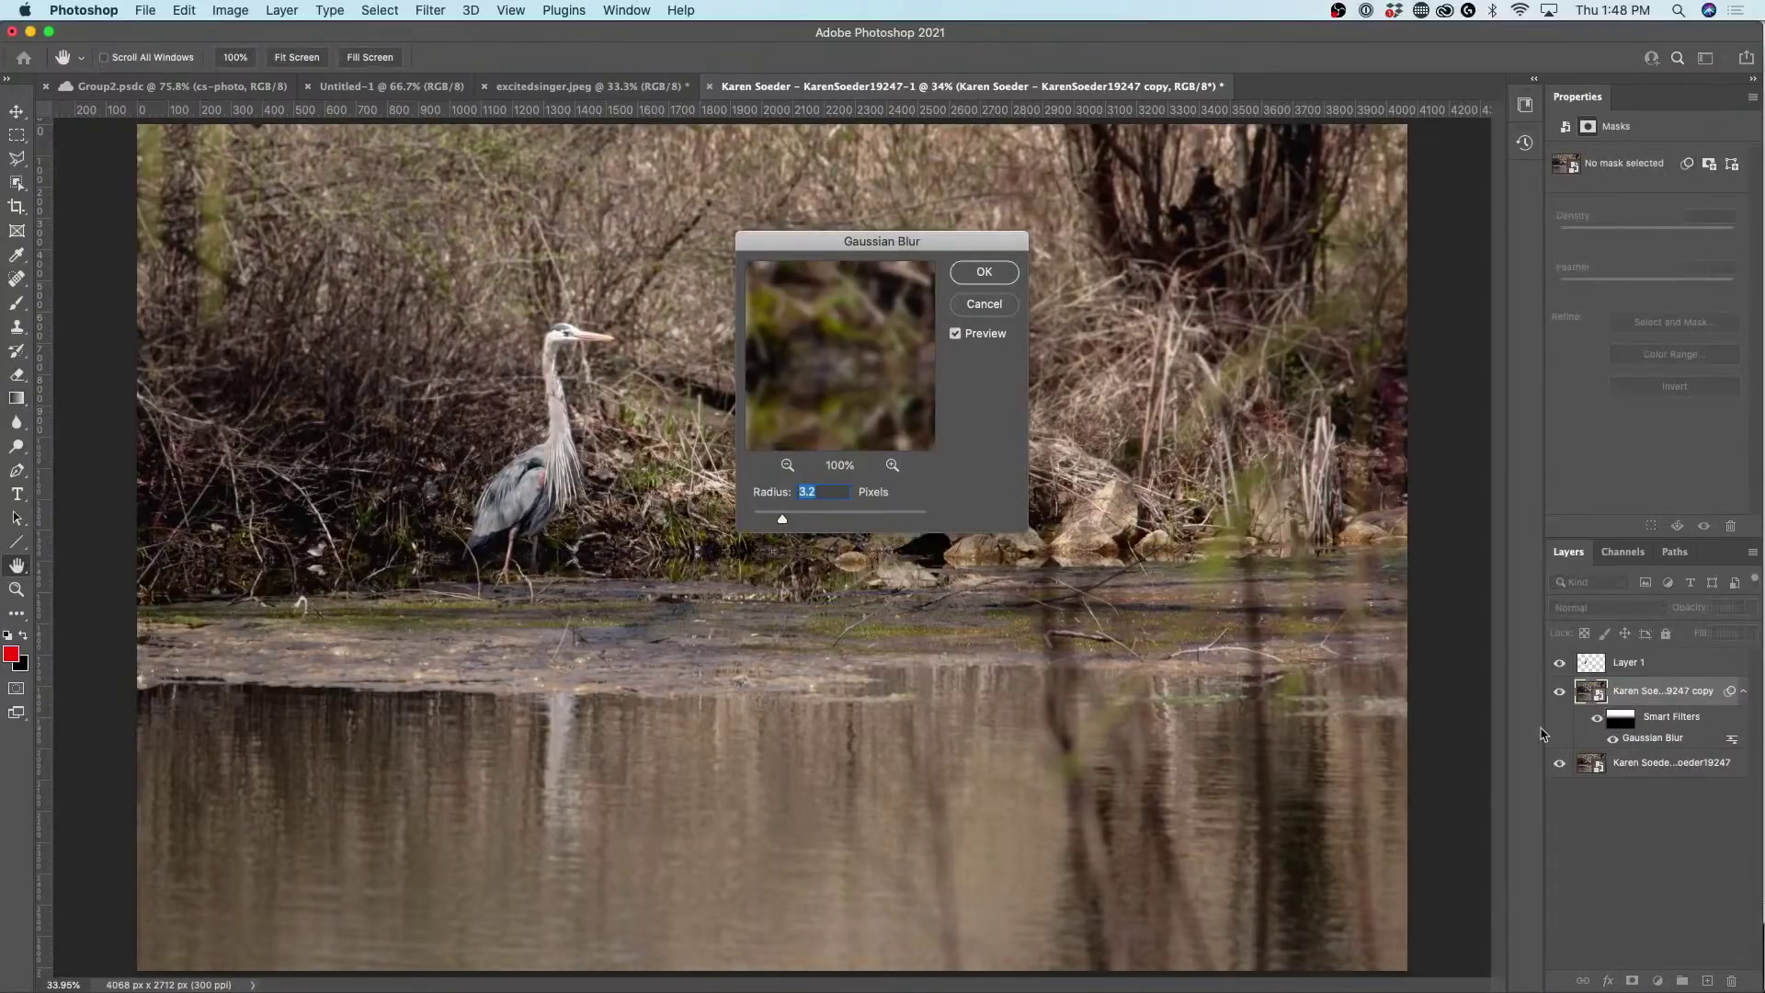
{"action": "left_click_drag", "start_coordinate": [944, 234], "coordinate": [1282, 196]}
{"action": "mouse_move", "coordinate": [1122, 482]}
{"action": "left_mouse_down"}
{"action": "mouse_move", "coordinate": [1185, 484]}
{"action": "mouse_move", "coordinate": [1099, 479]}
{"action": "mouse_move", "coordinate": [1124, 480]}
{"action": "left_mouse_up"}
{"action": "left_click", "coordinate": [1321, 234]}
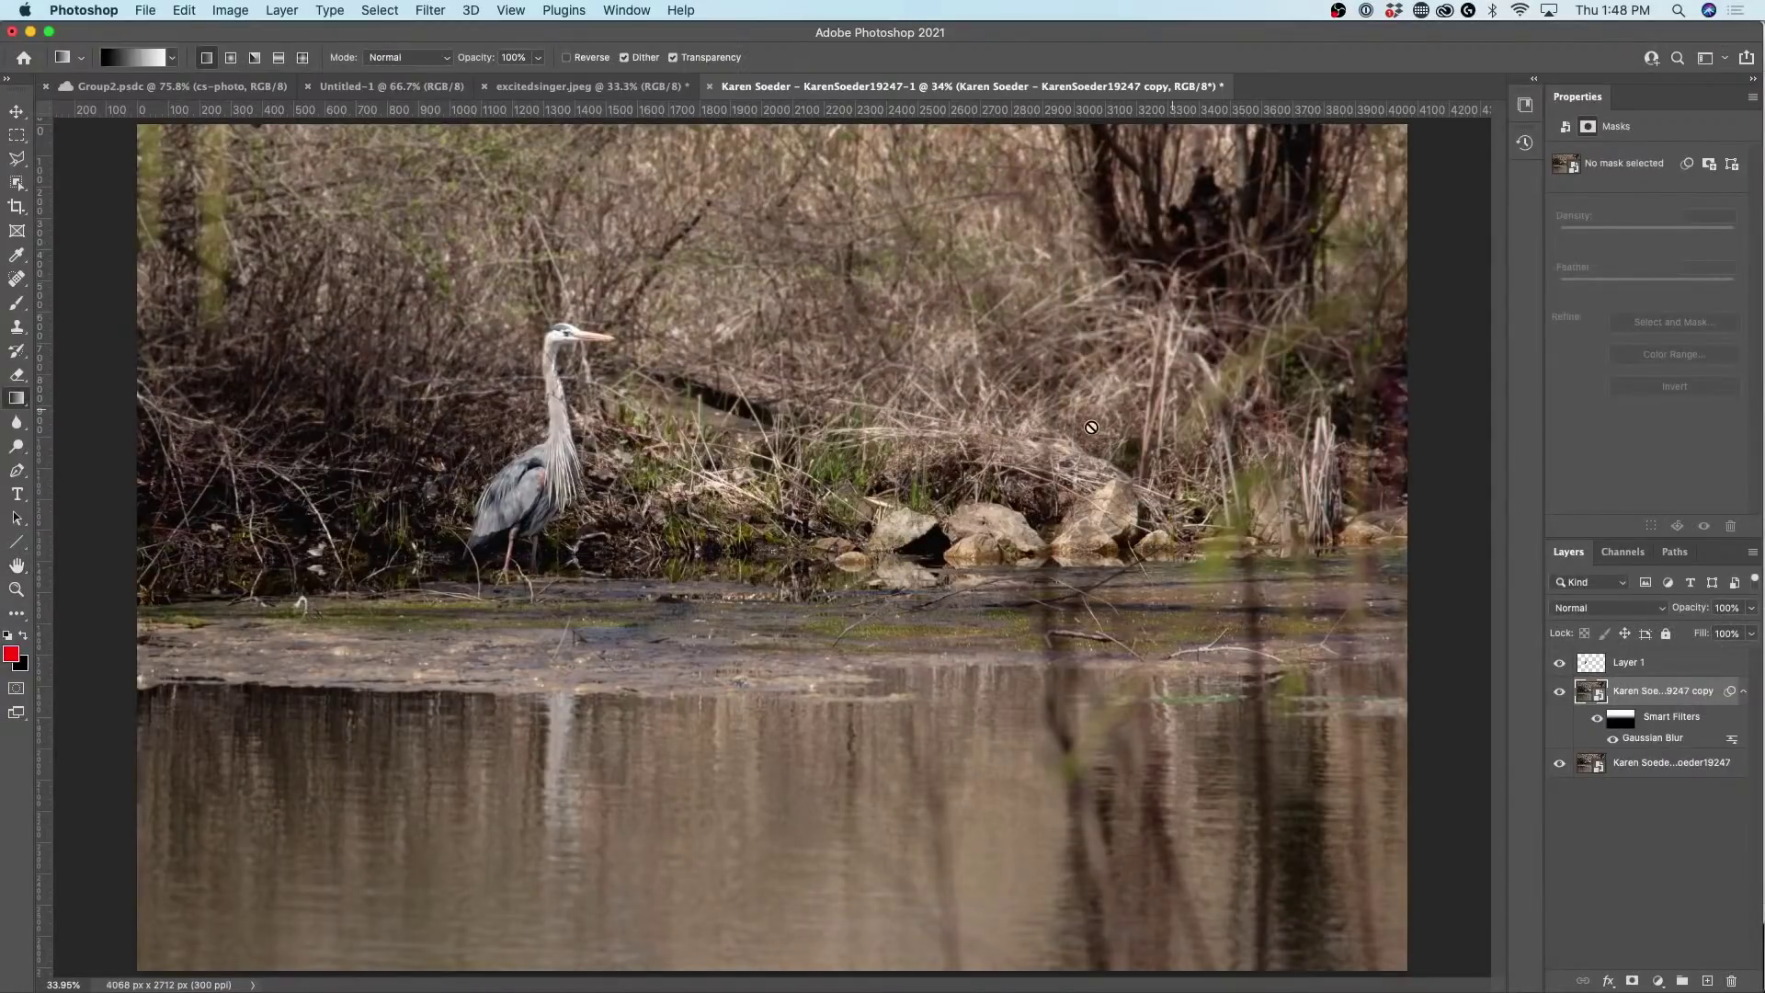
{"action": "scroll", "coordinate": [1097, 420], "scroll_direction": "down", "scroll_amount": 2}
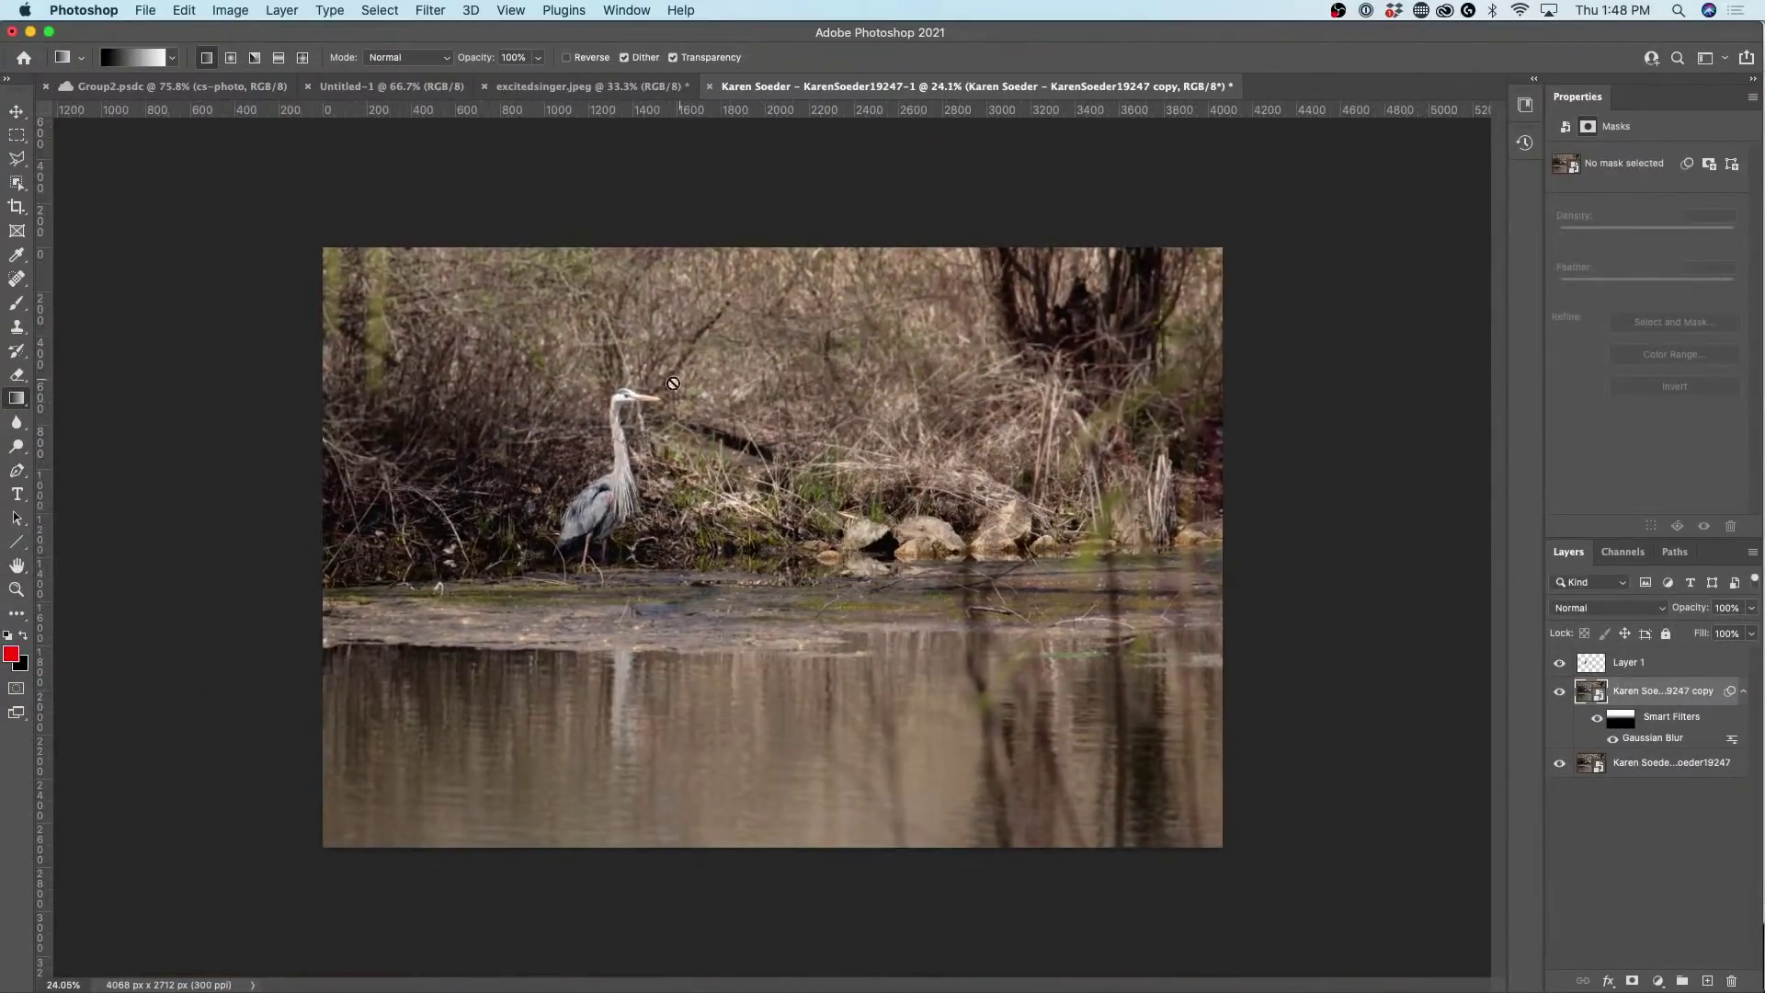
{"action": "left_click_drag", "start_coordinate": [1560, 691], "coordinate": [1563, 654]}
Switch to Lightroom Classic and look through the library's photo grid for the next image to edit.
{"action": "key", "text": "super+Tab"}
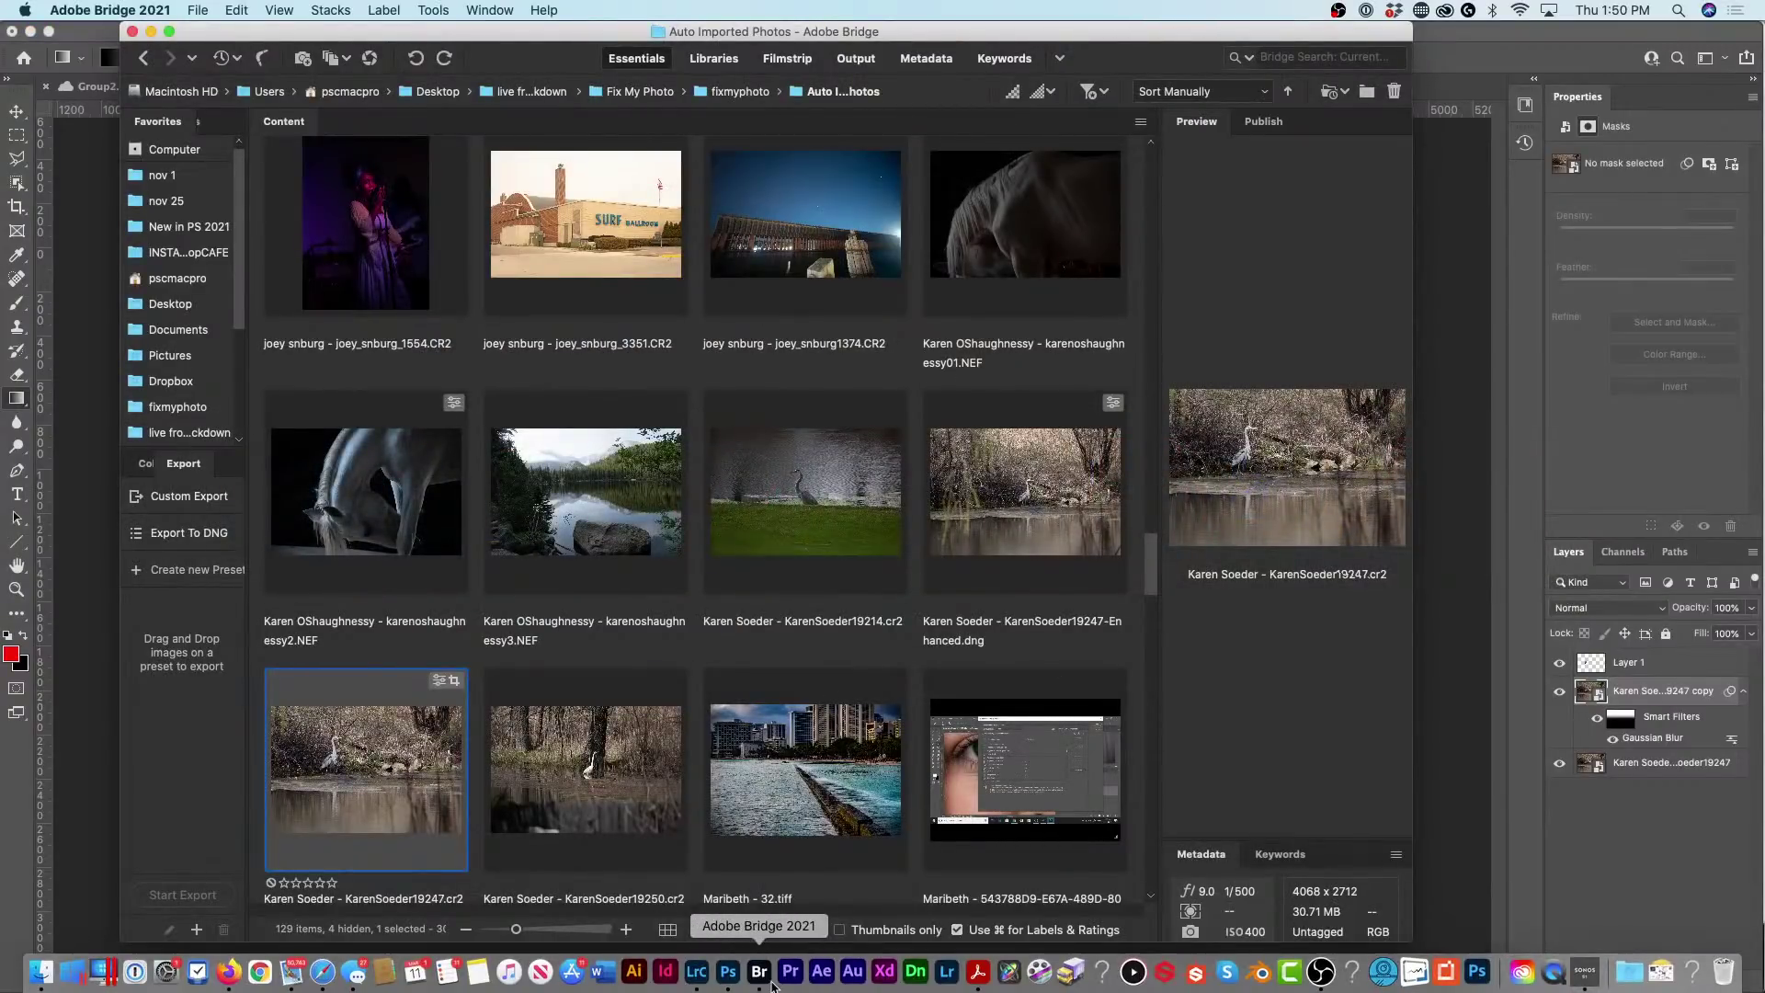
{"action": "left_click", "coordinate": [696, 975]}
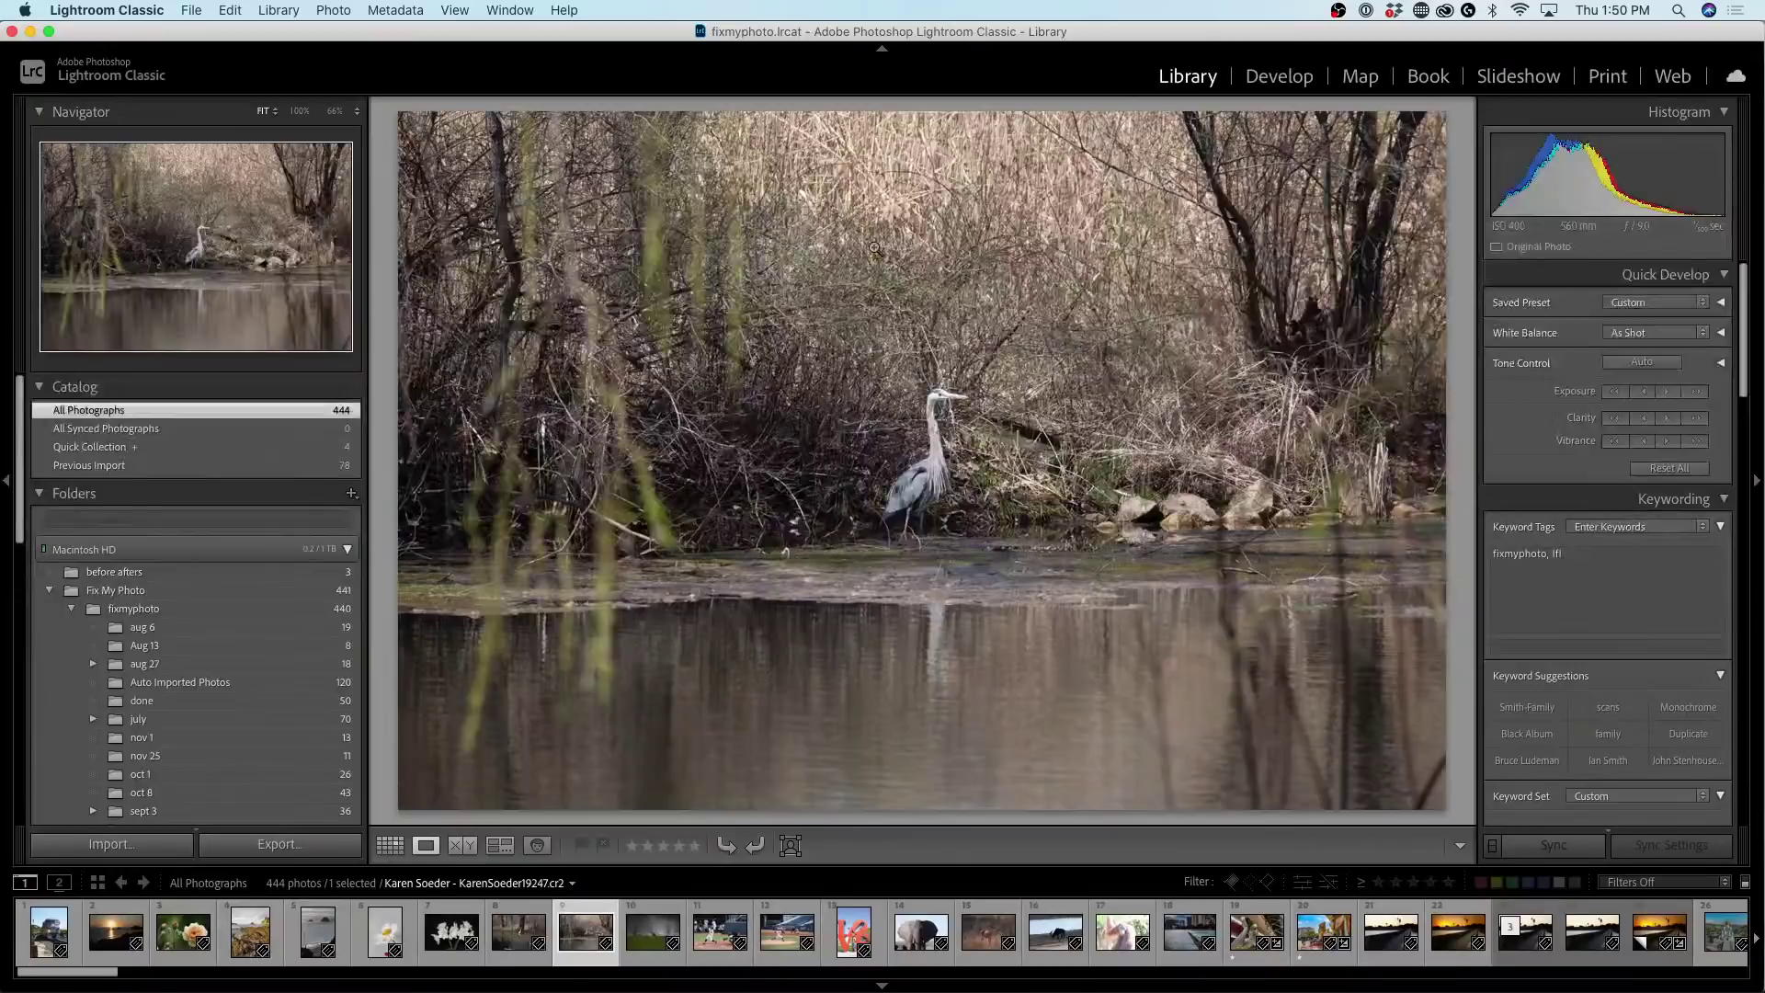
{"action": "key", "text": "g"}
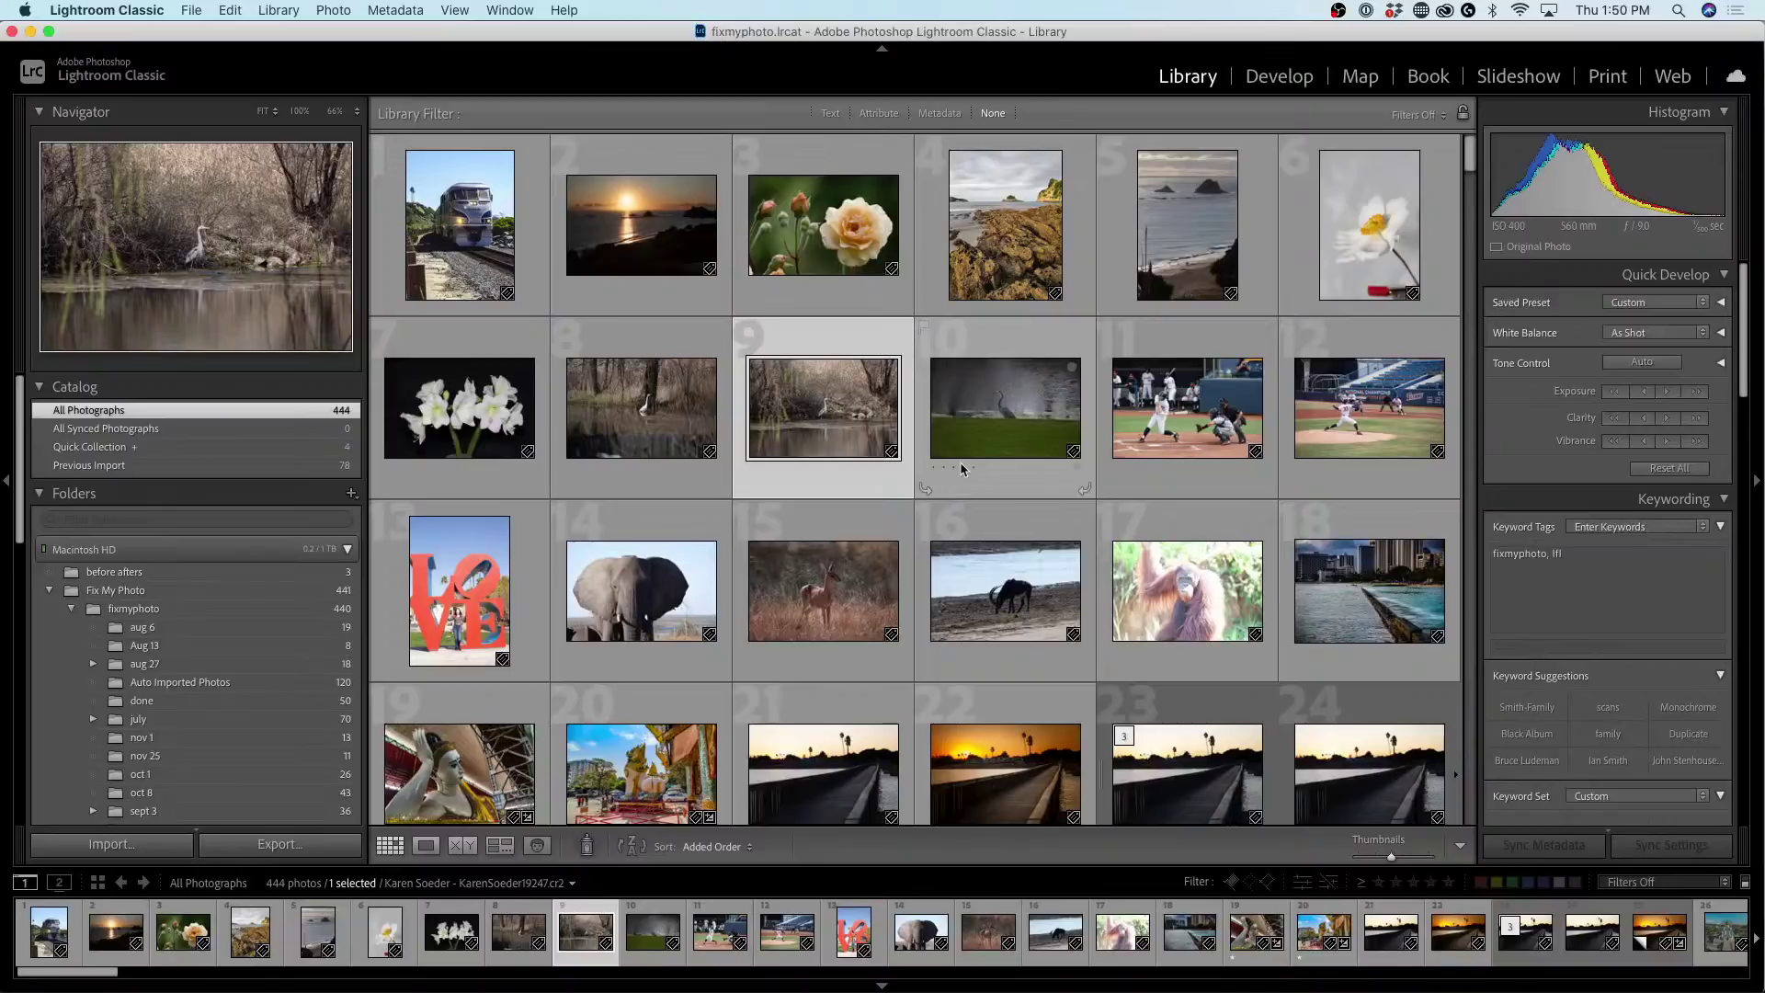
{"action": "scroll", "coordinate": [963, 469], "scroll_direction": "down", "scroll_amount": 5}
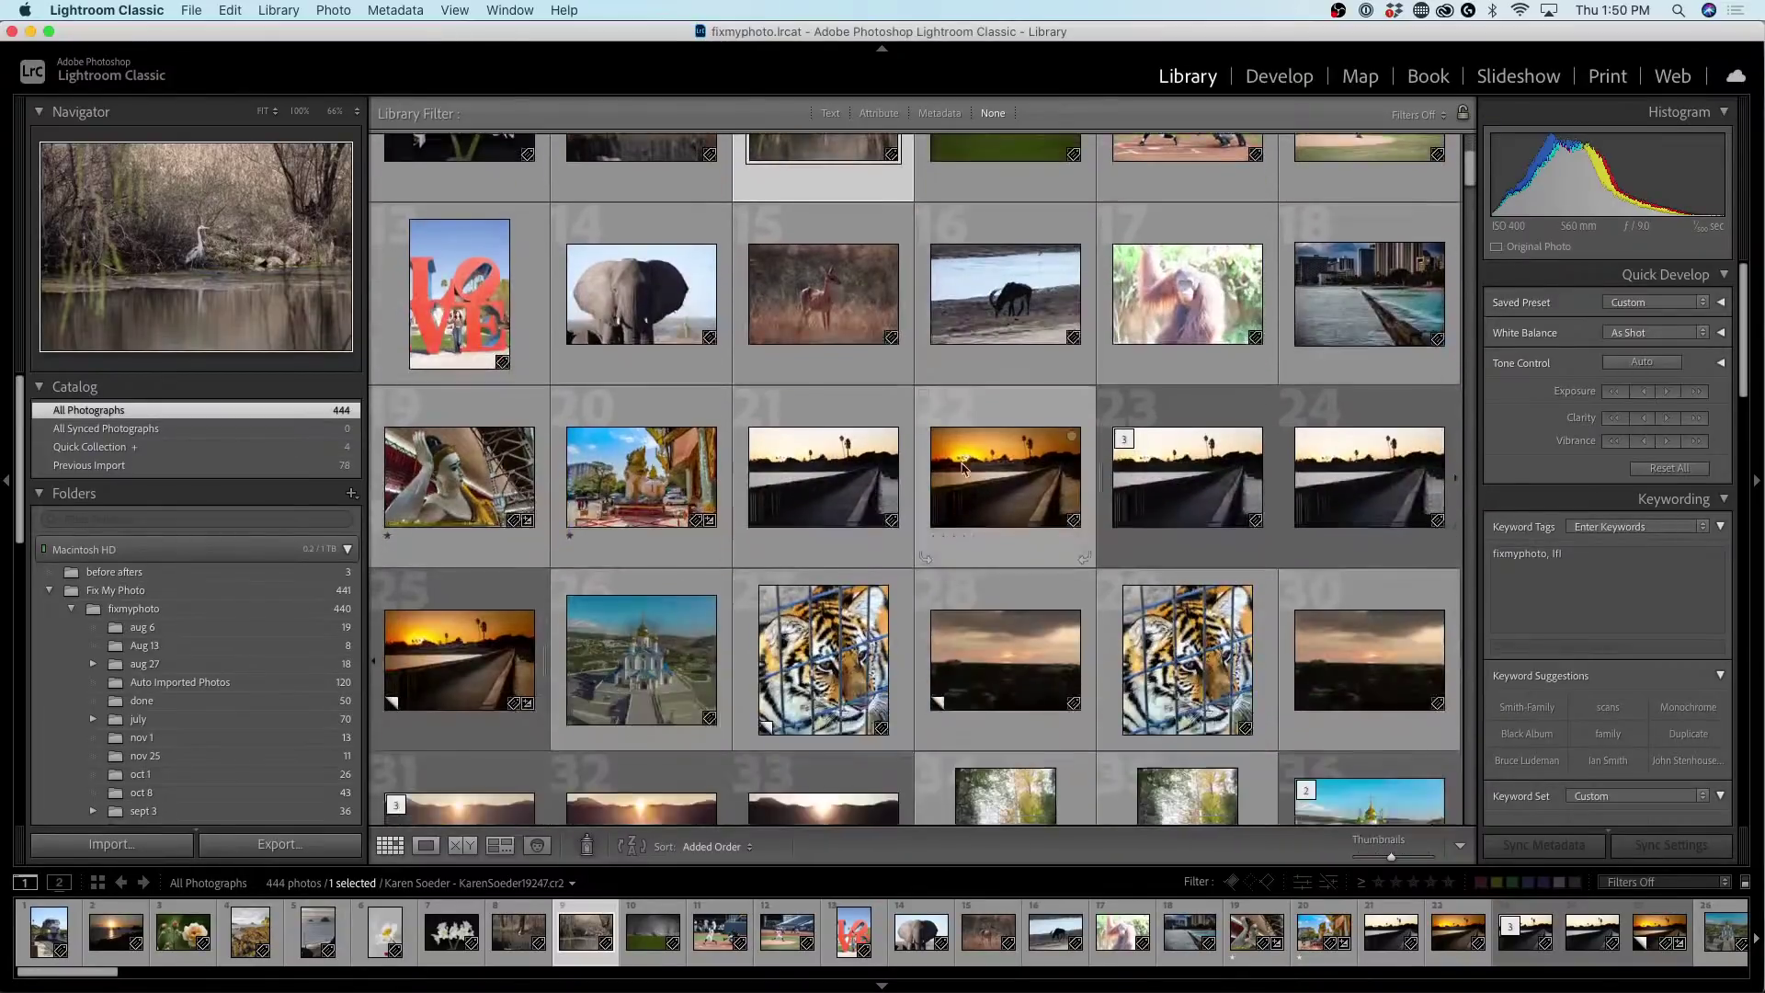
{"action": "scroll", "coordinate": [963, 469], "scroll_direction": "down", "scroll_amount": 4}
{"action": "scroll", "coordinate": [963, 469], "scroll_direction": "up", "scroll_amount": 4}
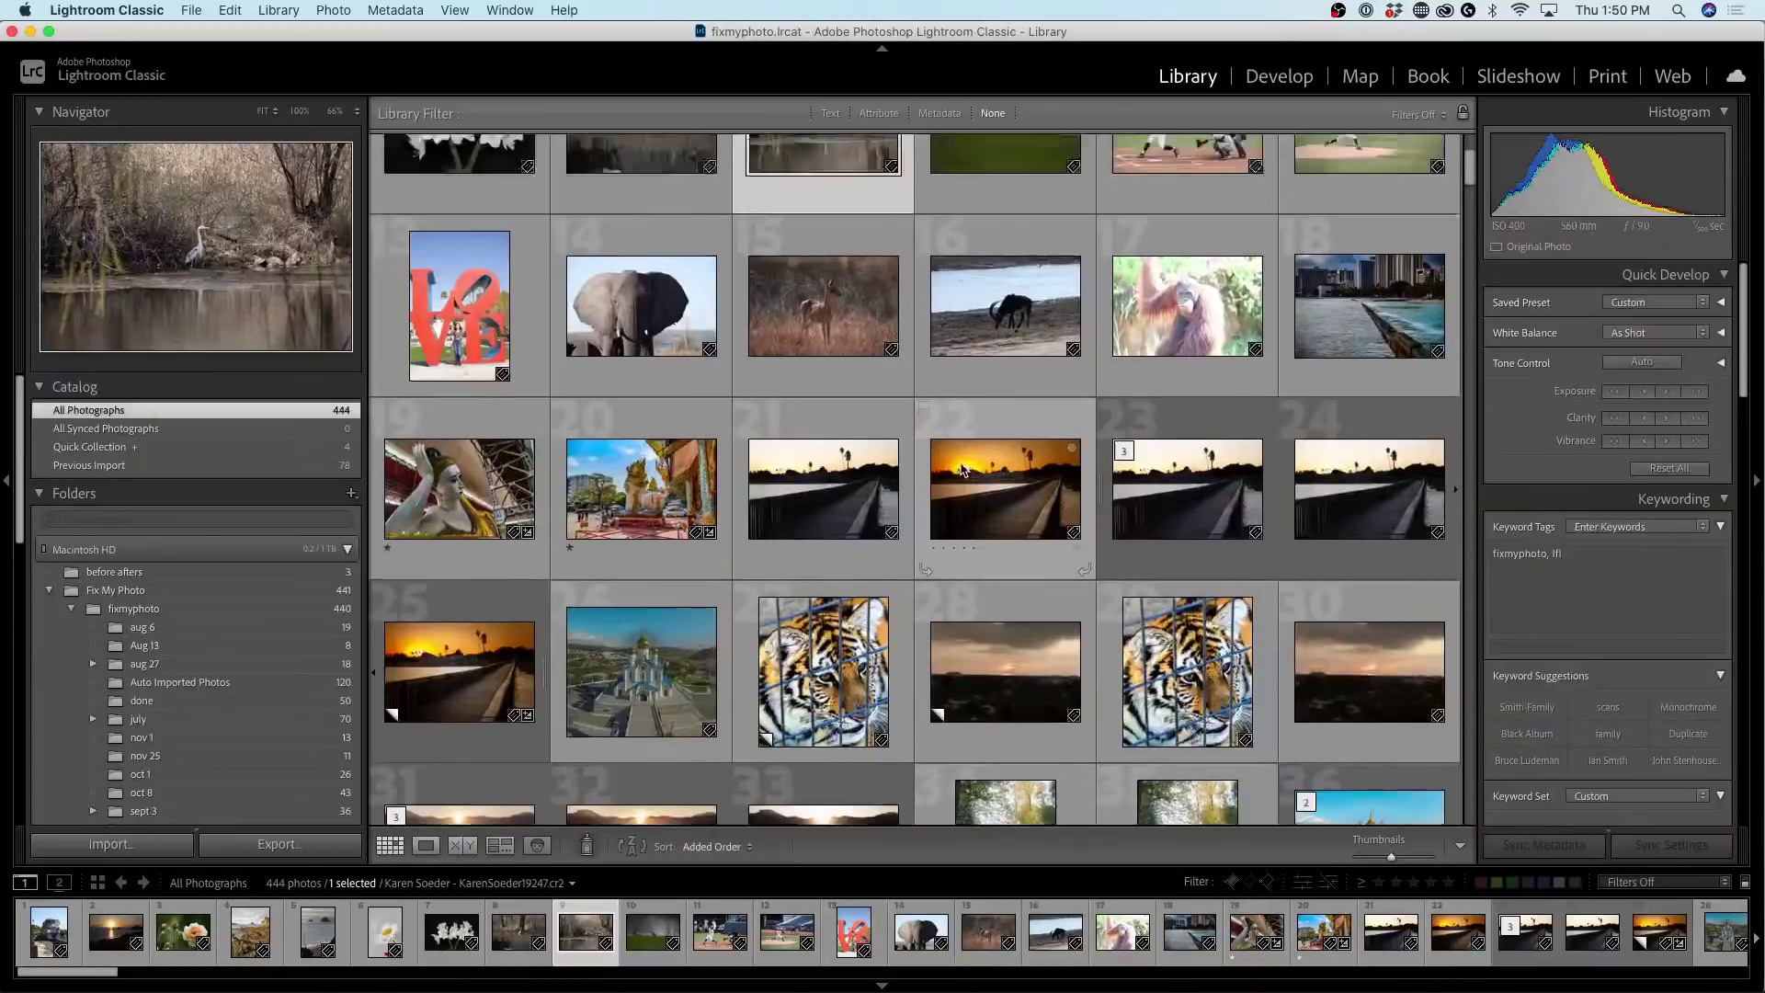
{"action": "scroll", "coordinate": [963, 469], "scroll_direction": "up", "scroll_amount": 4}
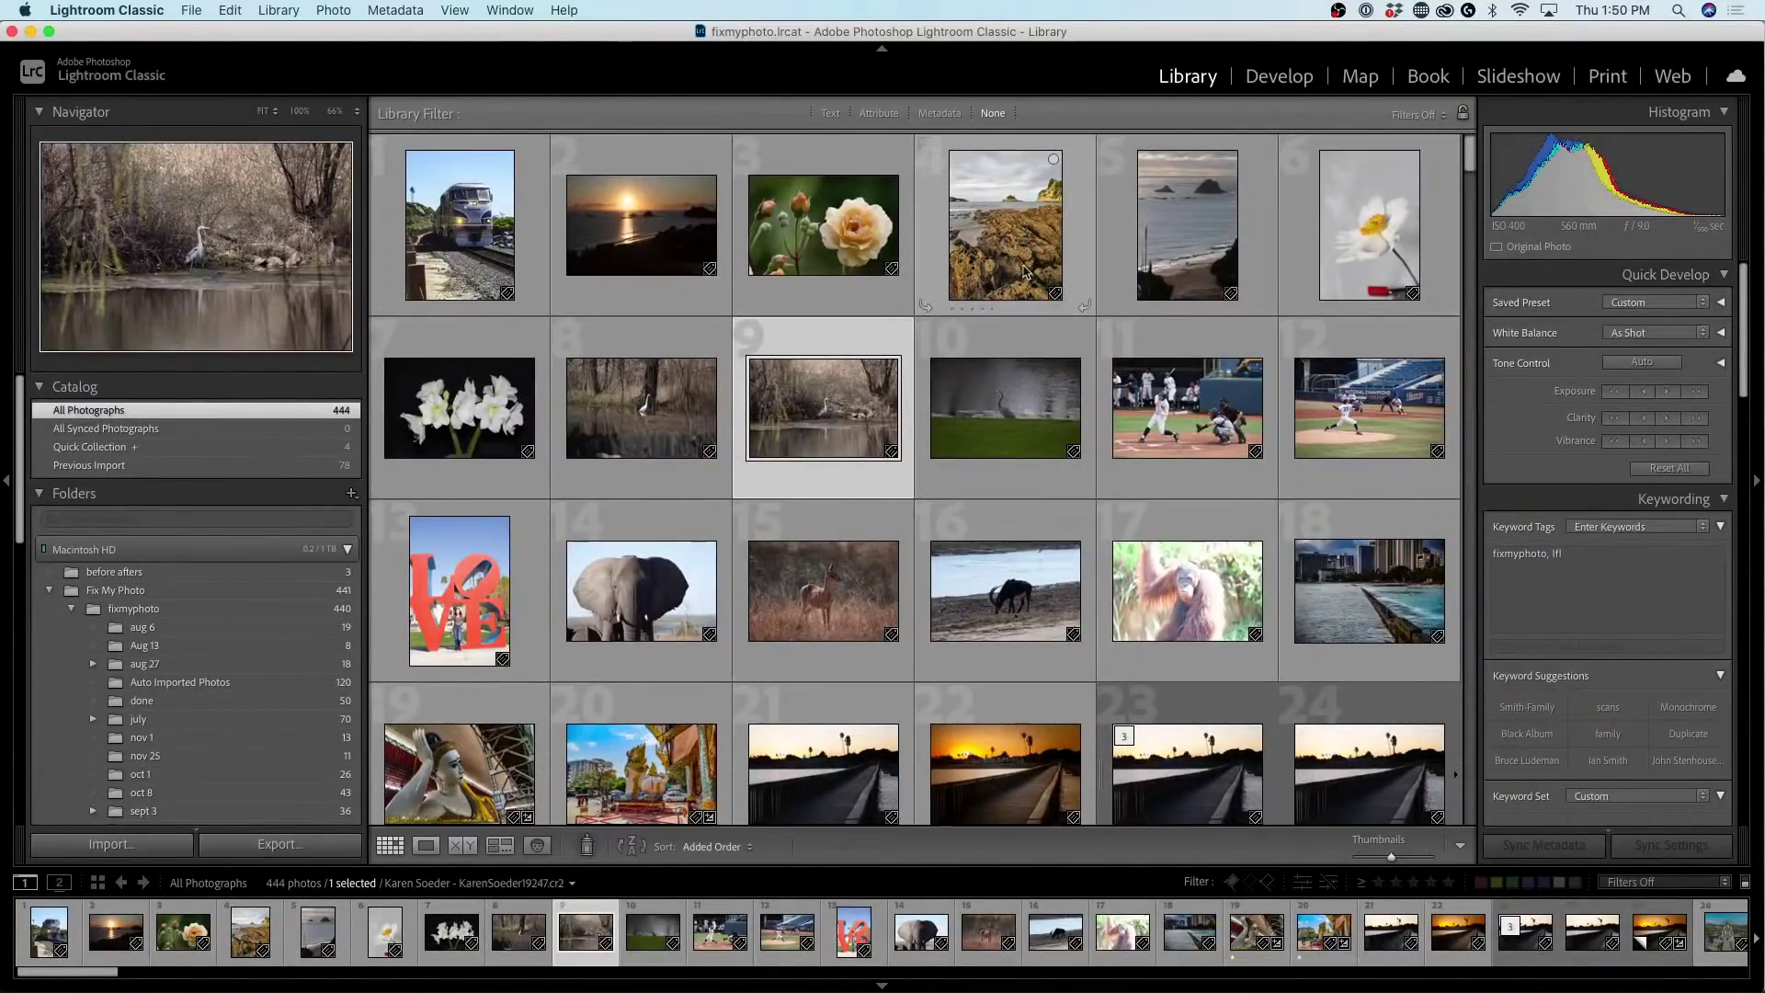
Send the Hahei NZ phone photo of the rocky shore to Adobe Photoshop 2021, using Edit Original.
{"action": "left_click", "coordinate": [1011, 253]}
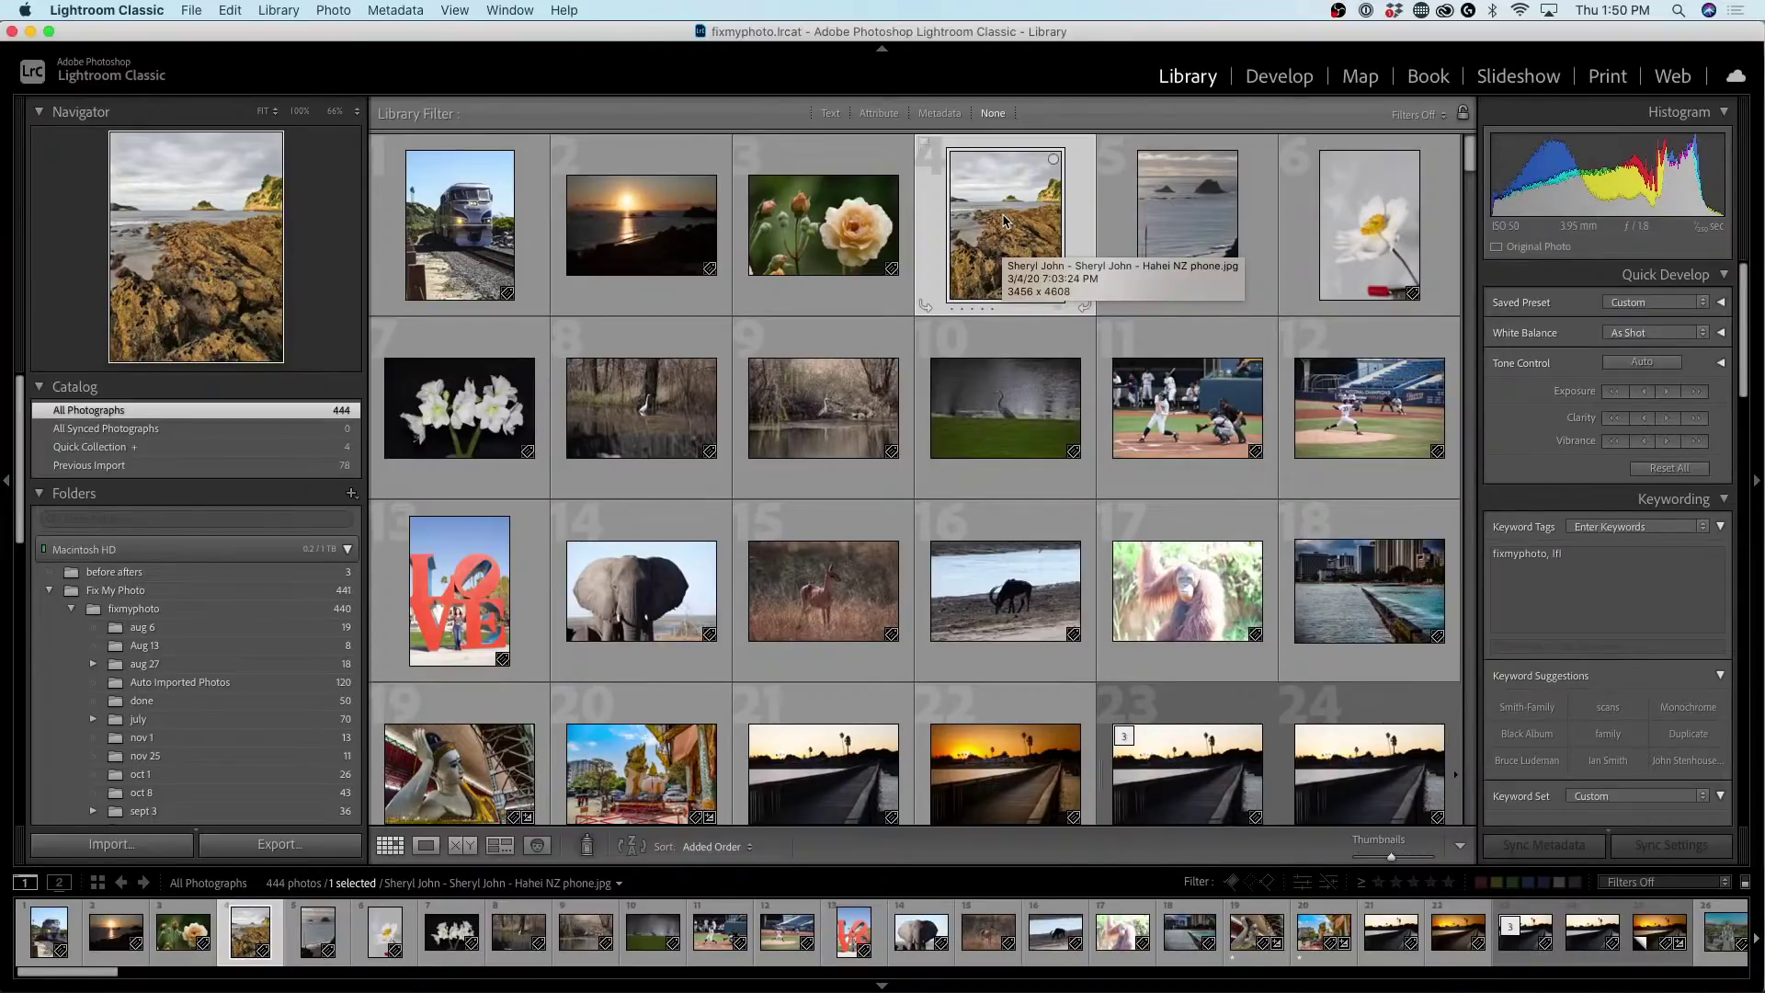
{"action": "right_click", "coordinate": [1003, 217]}
{"action": "mouse_move", "coordinate": [1107, 409]}
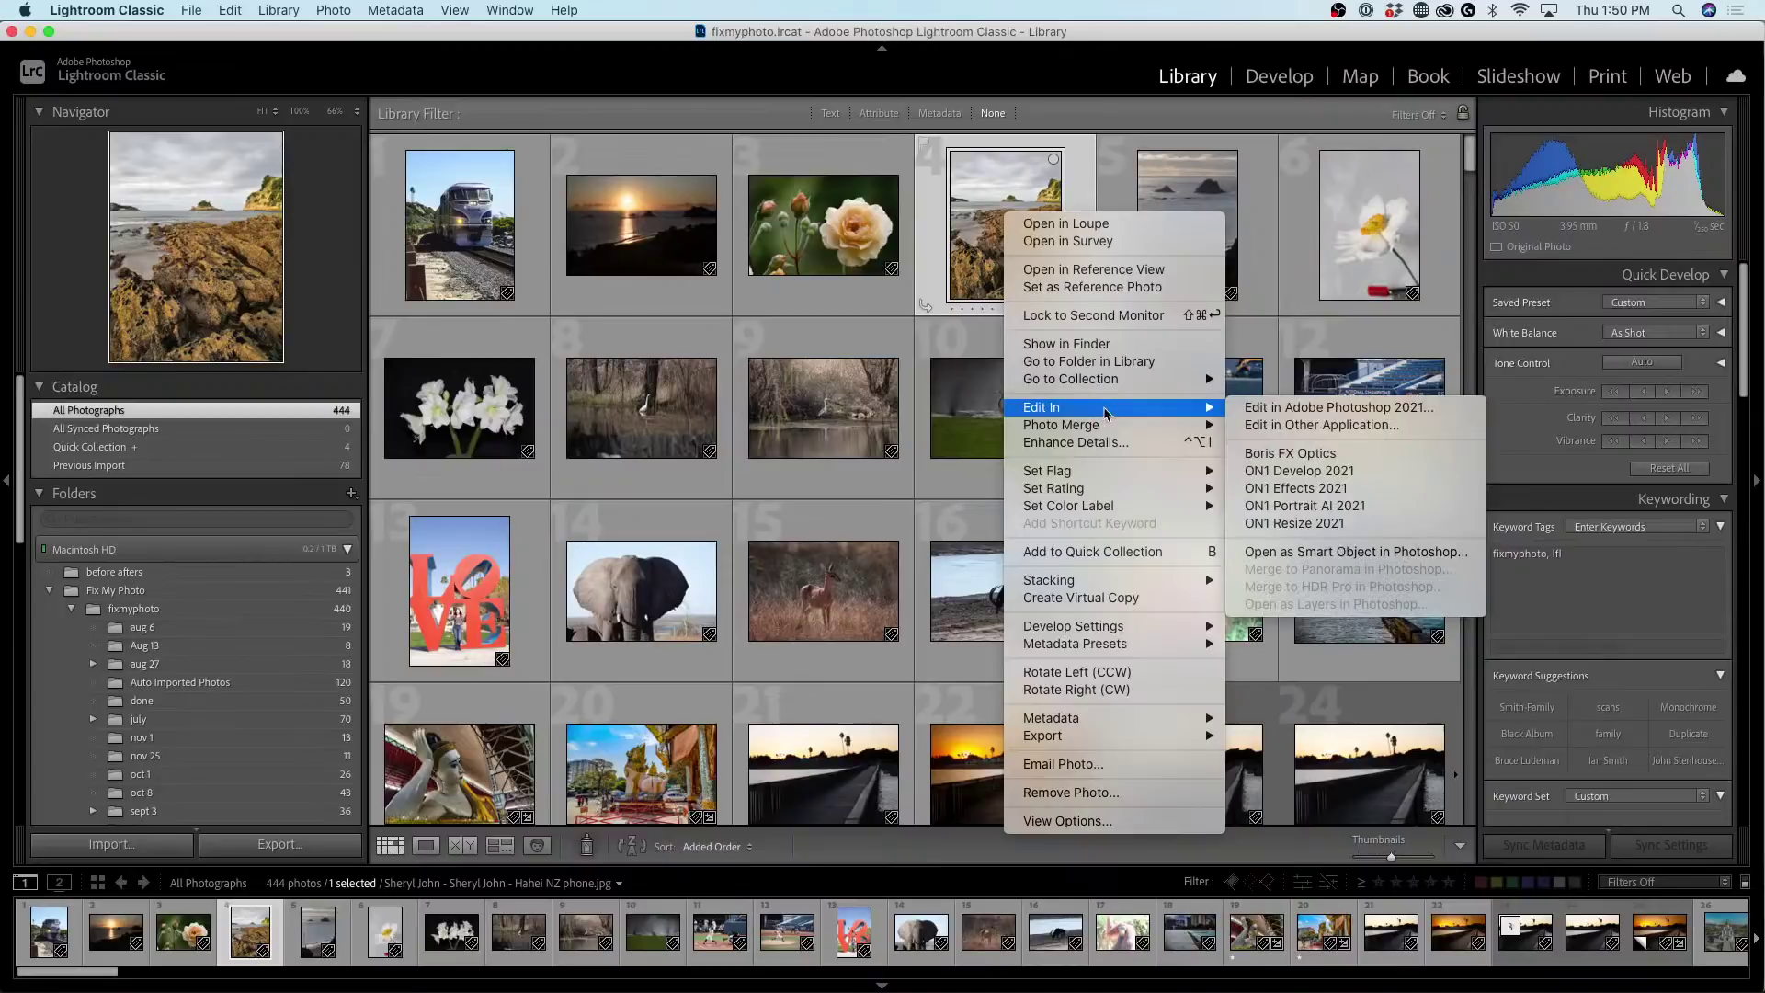
{"action": "left_click", "coordinate": [1275, 416]}
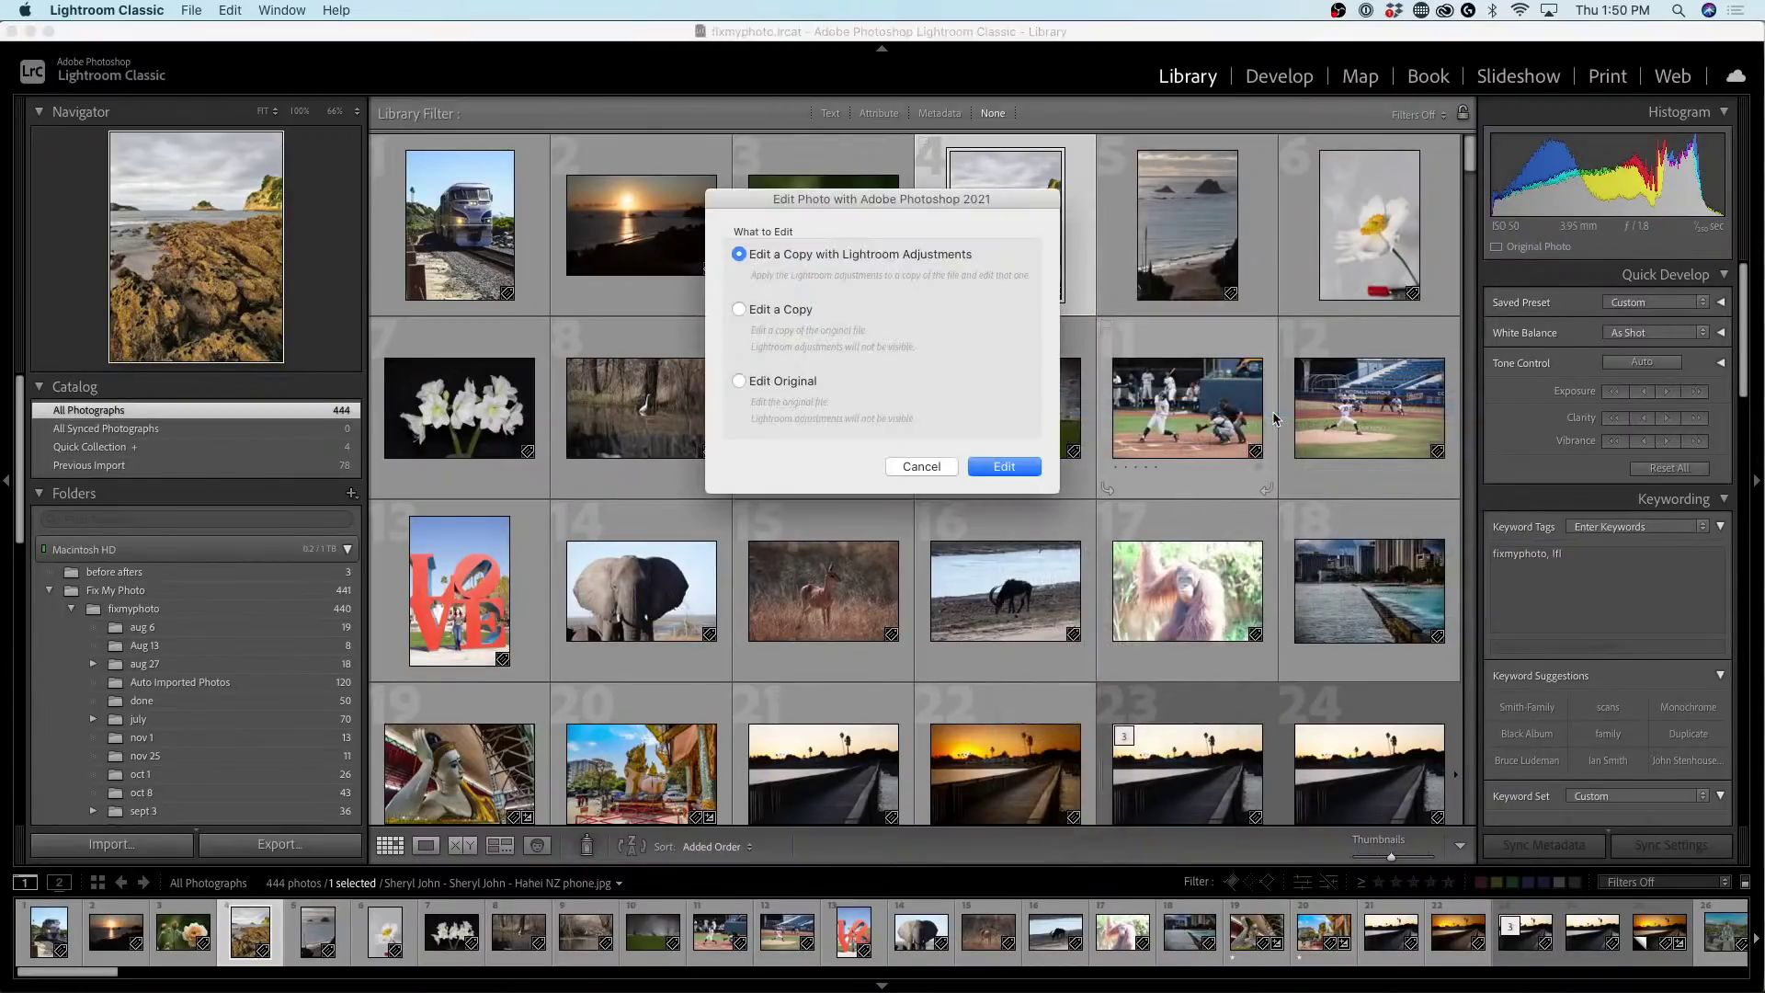
{"action": "left_click", "coordinate": [792, 382]}
{"action": "left_click", "coordinate": [1004, 467]}
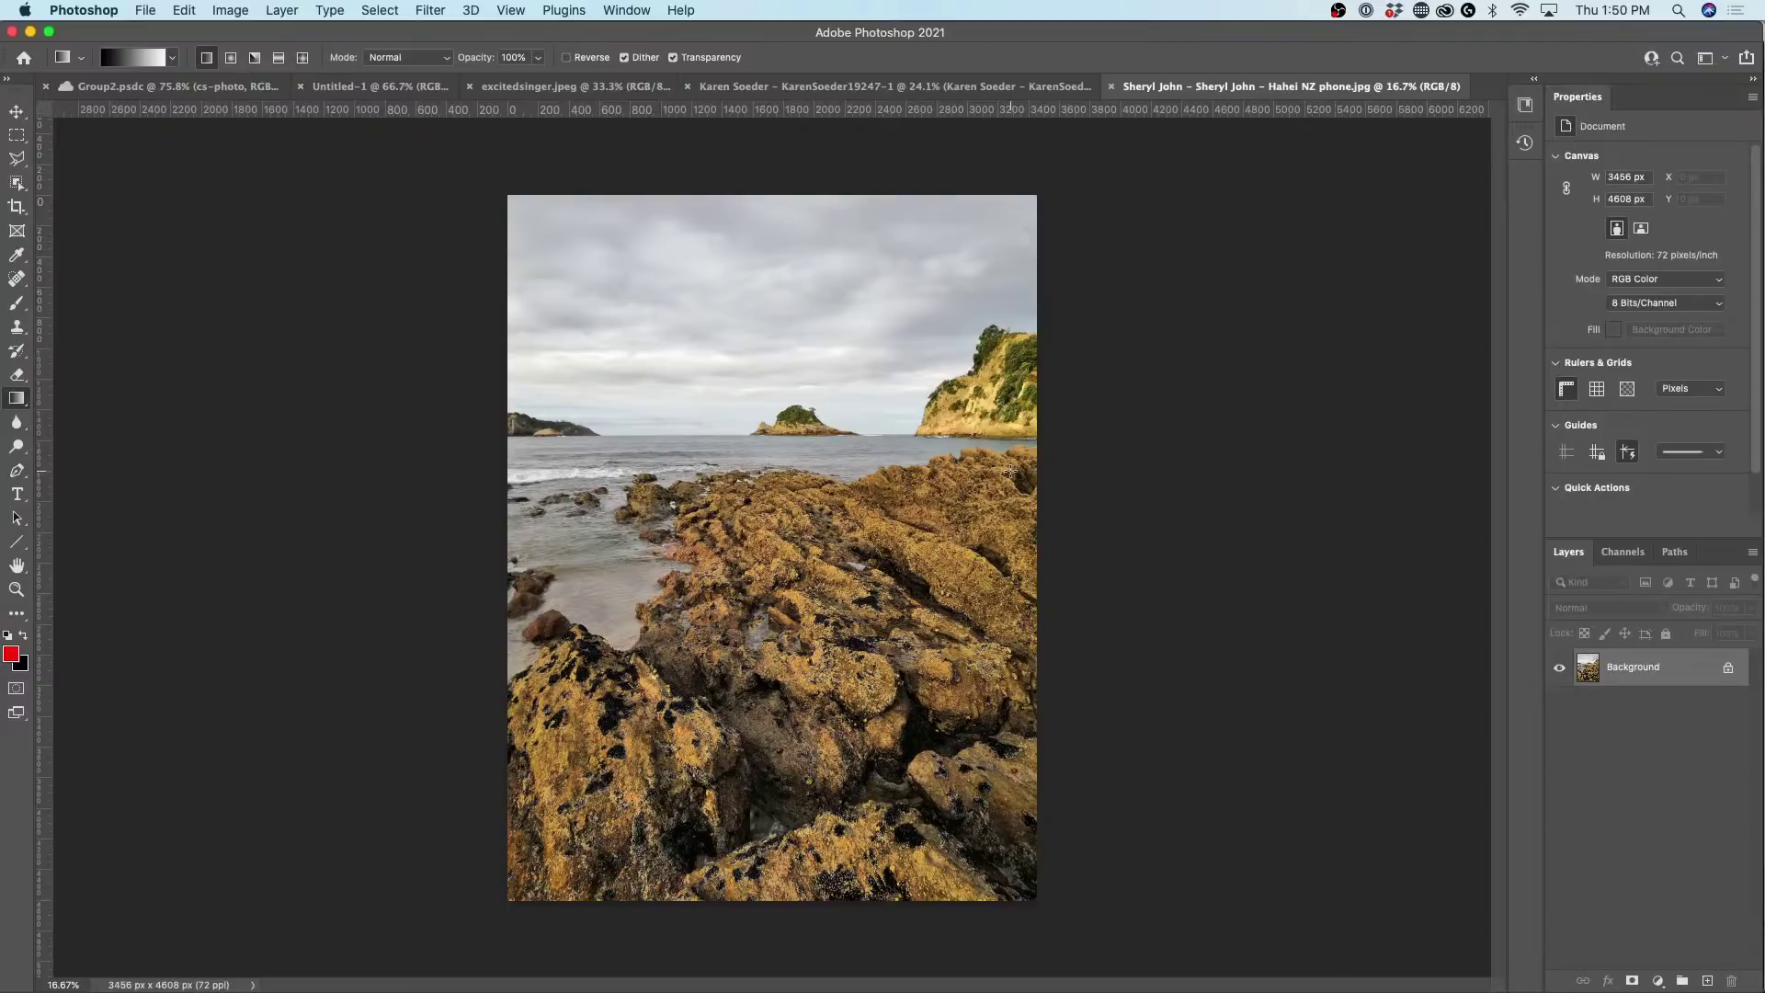
Examine the rocky shore photo's sky, horizon and foreground rocks, both enlarged and as a whole.
{"action": "scroll", "coordinate": [976, 443], "scroll_direction": "up", "scroll_amount": 3}
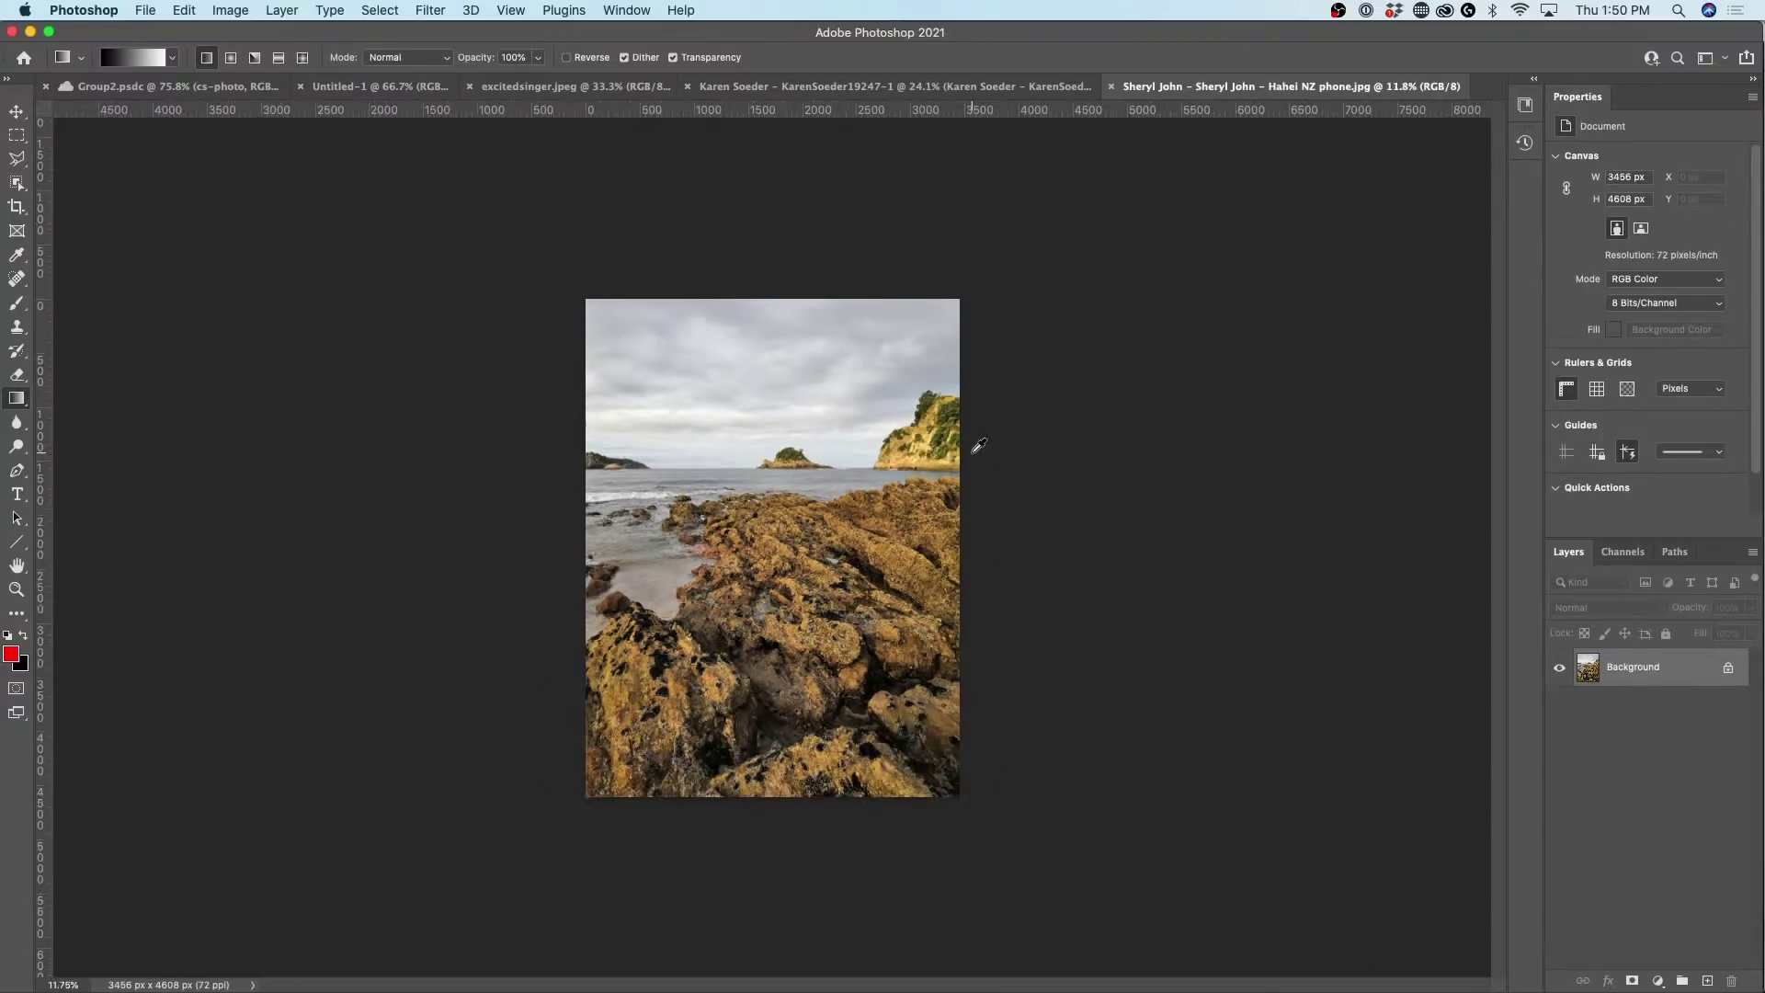
{"action": "scroll", "coordinate": [980, 444], "scroll_direction": "down", "scroll_amount": 2}
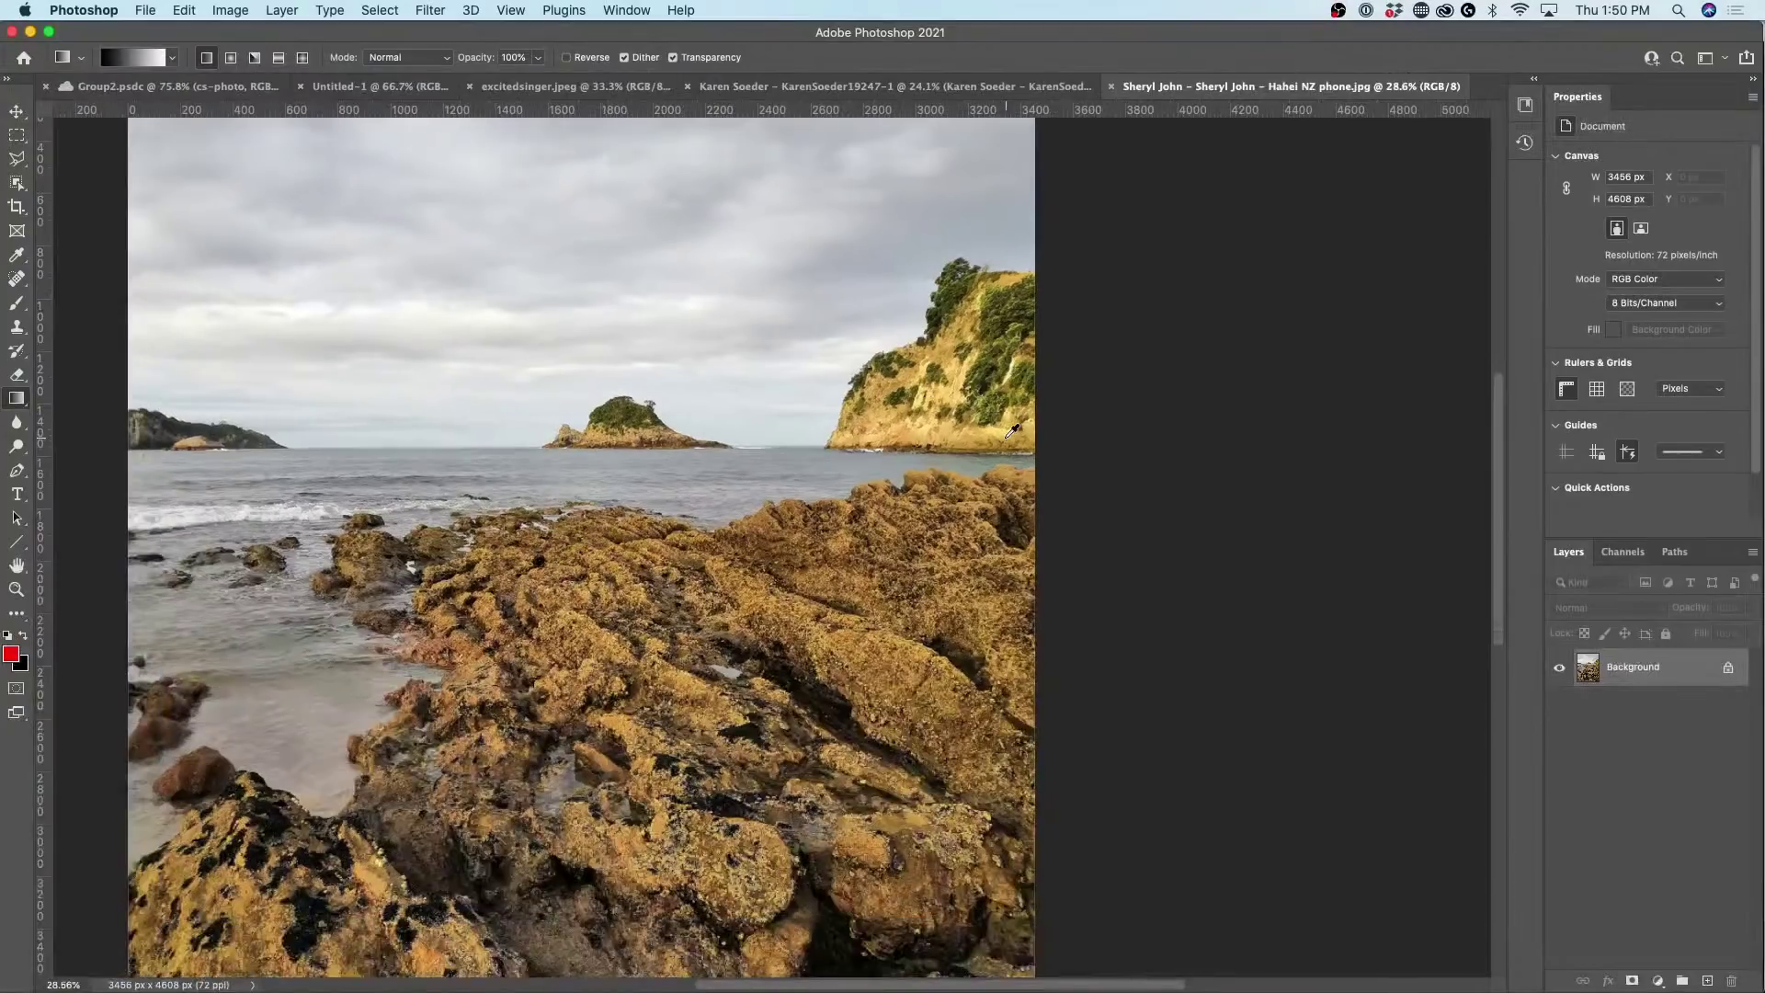
{"action": "scroll", "coordinate": [841, 497], "scroll_direction": "down", "scroll_amount": 1}
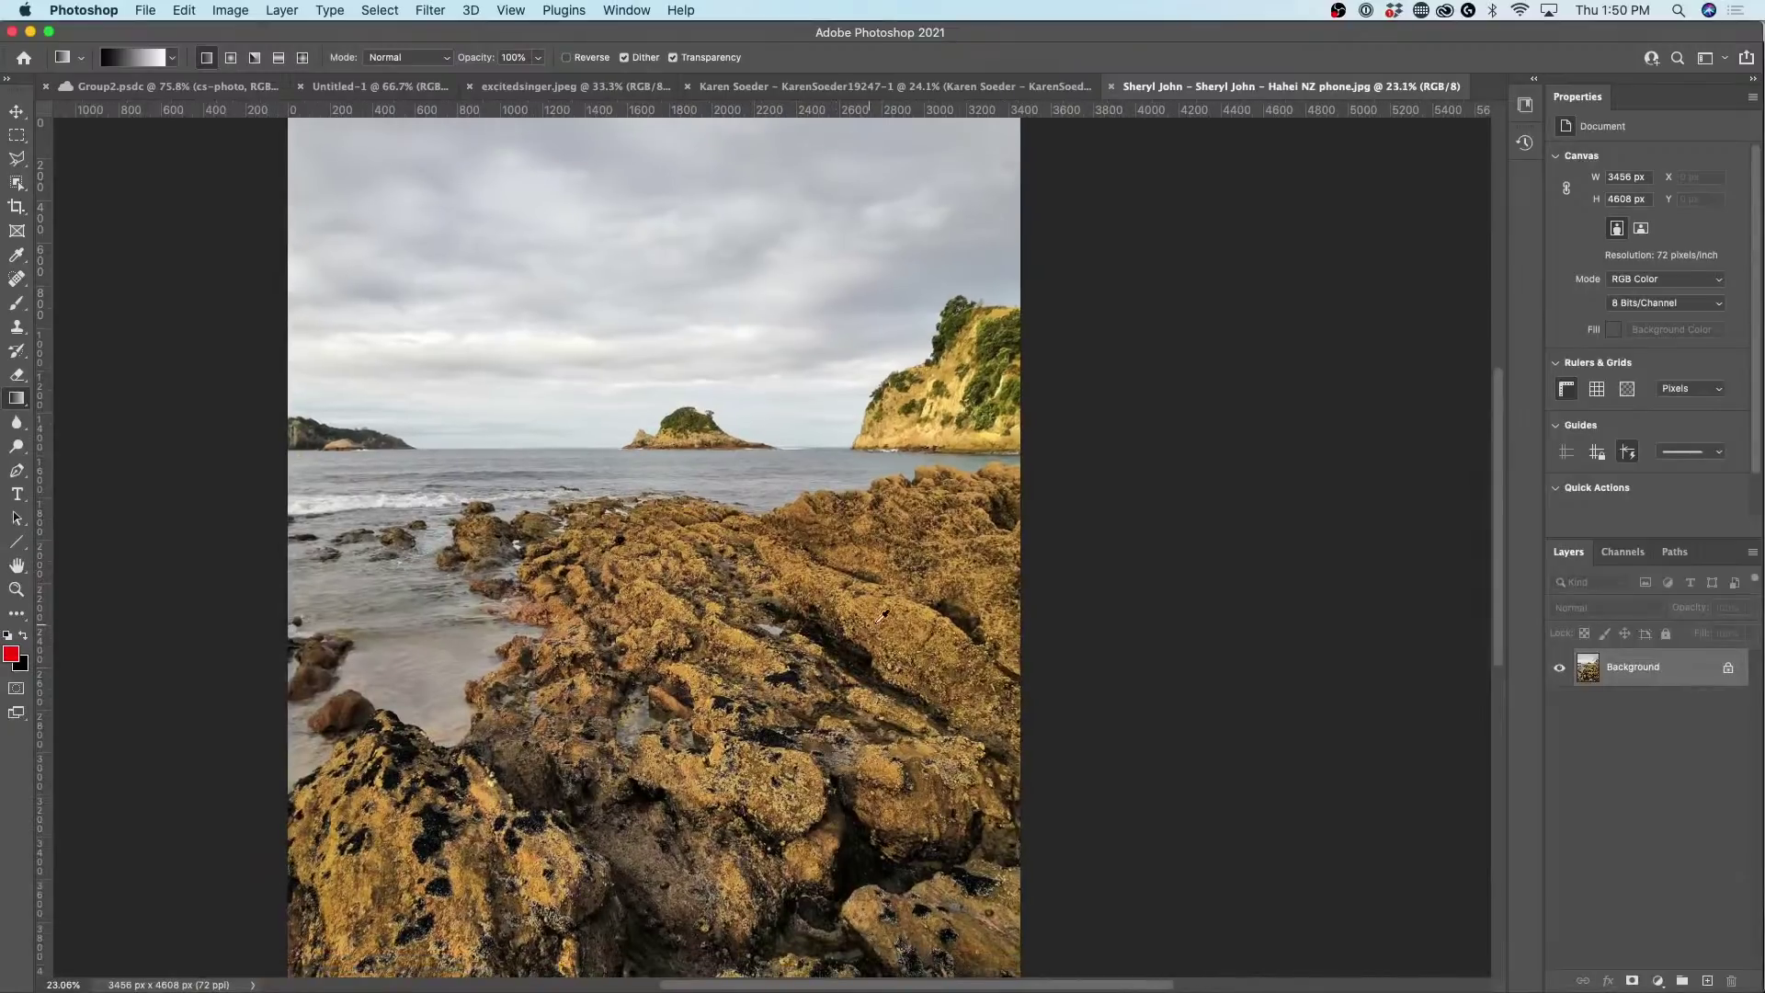
{"action": "scroll", "coordinate": [878, 618], "scroll_direction": "down", "scroll_amount": 1}
{"action": "scroll", "coordinate": [796, 715], "scroll_direction": "down", "scroll_amount": 3}
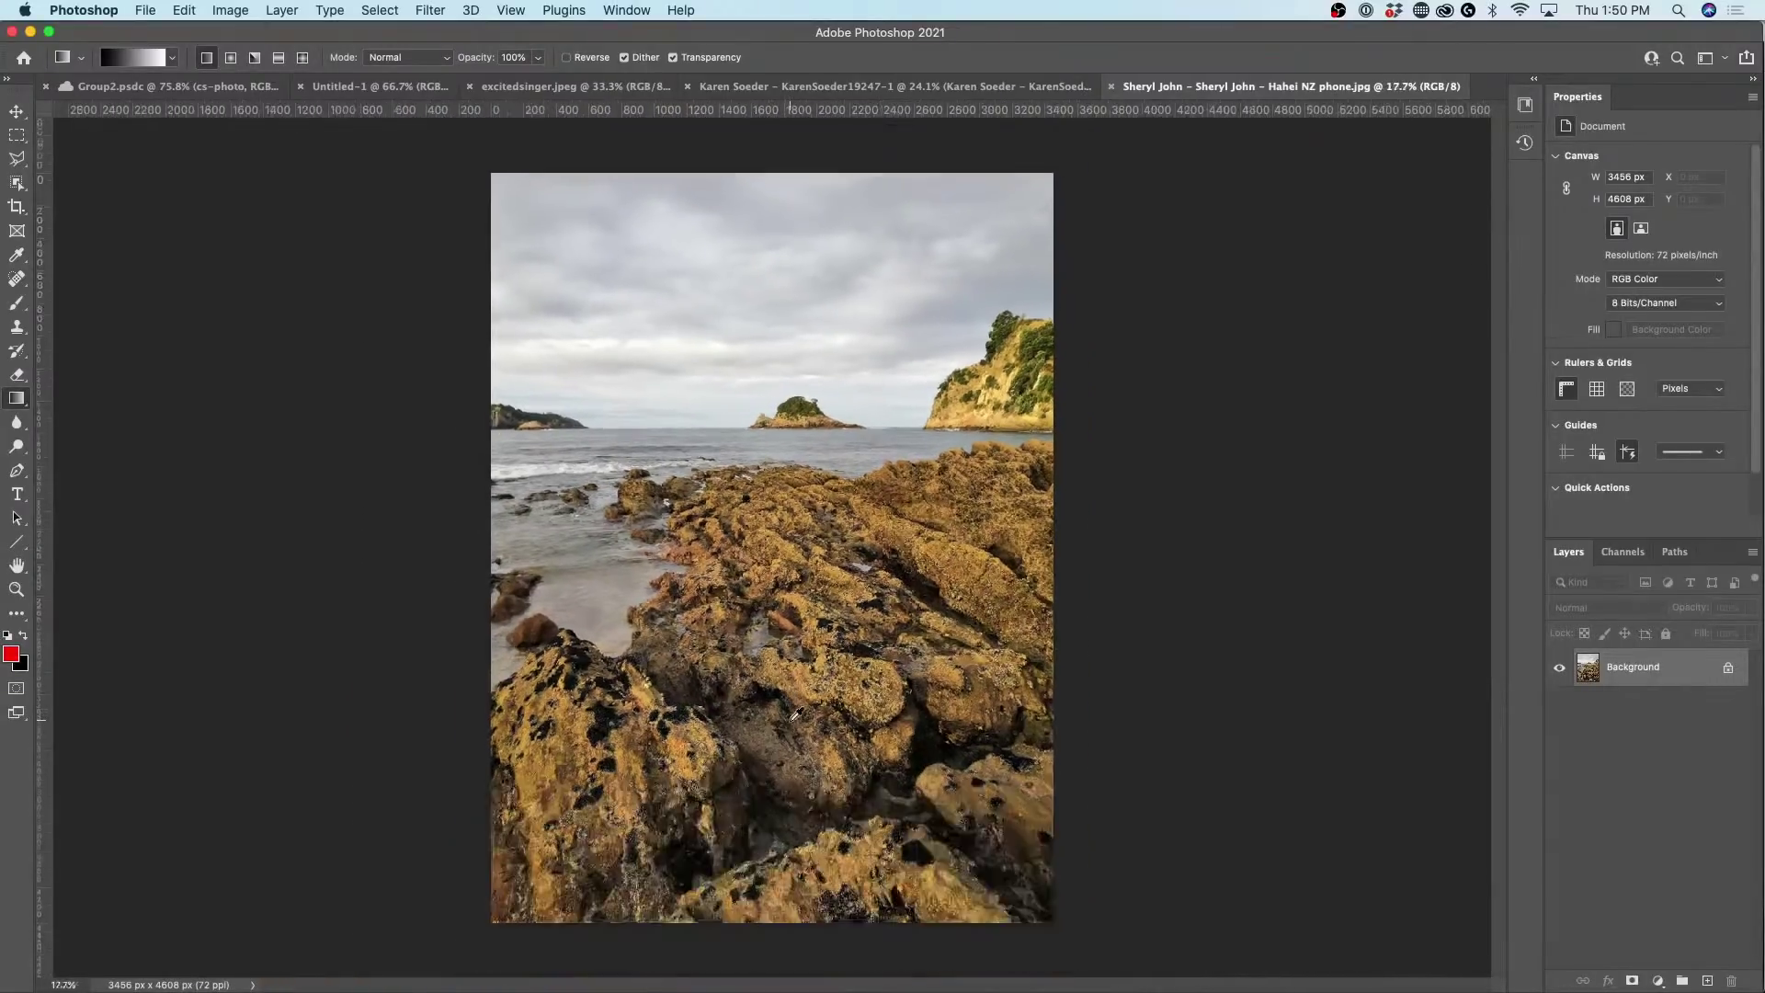
{"action": "scroll", "coordinate": [795, 715], "scroll_direction": "up", "scroll_amount": 3}
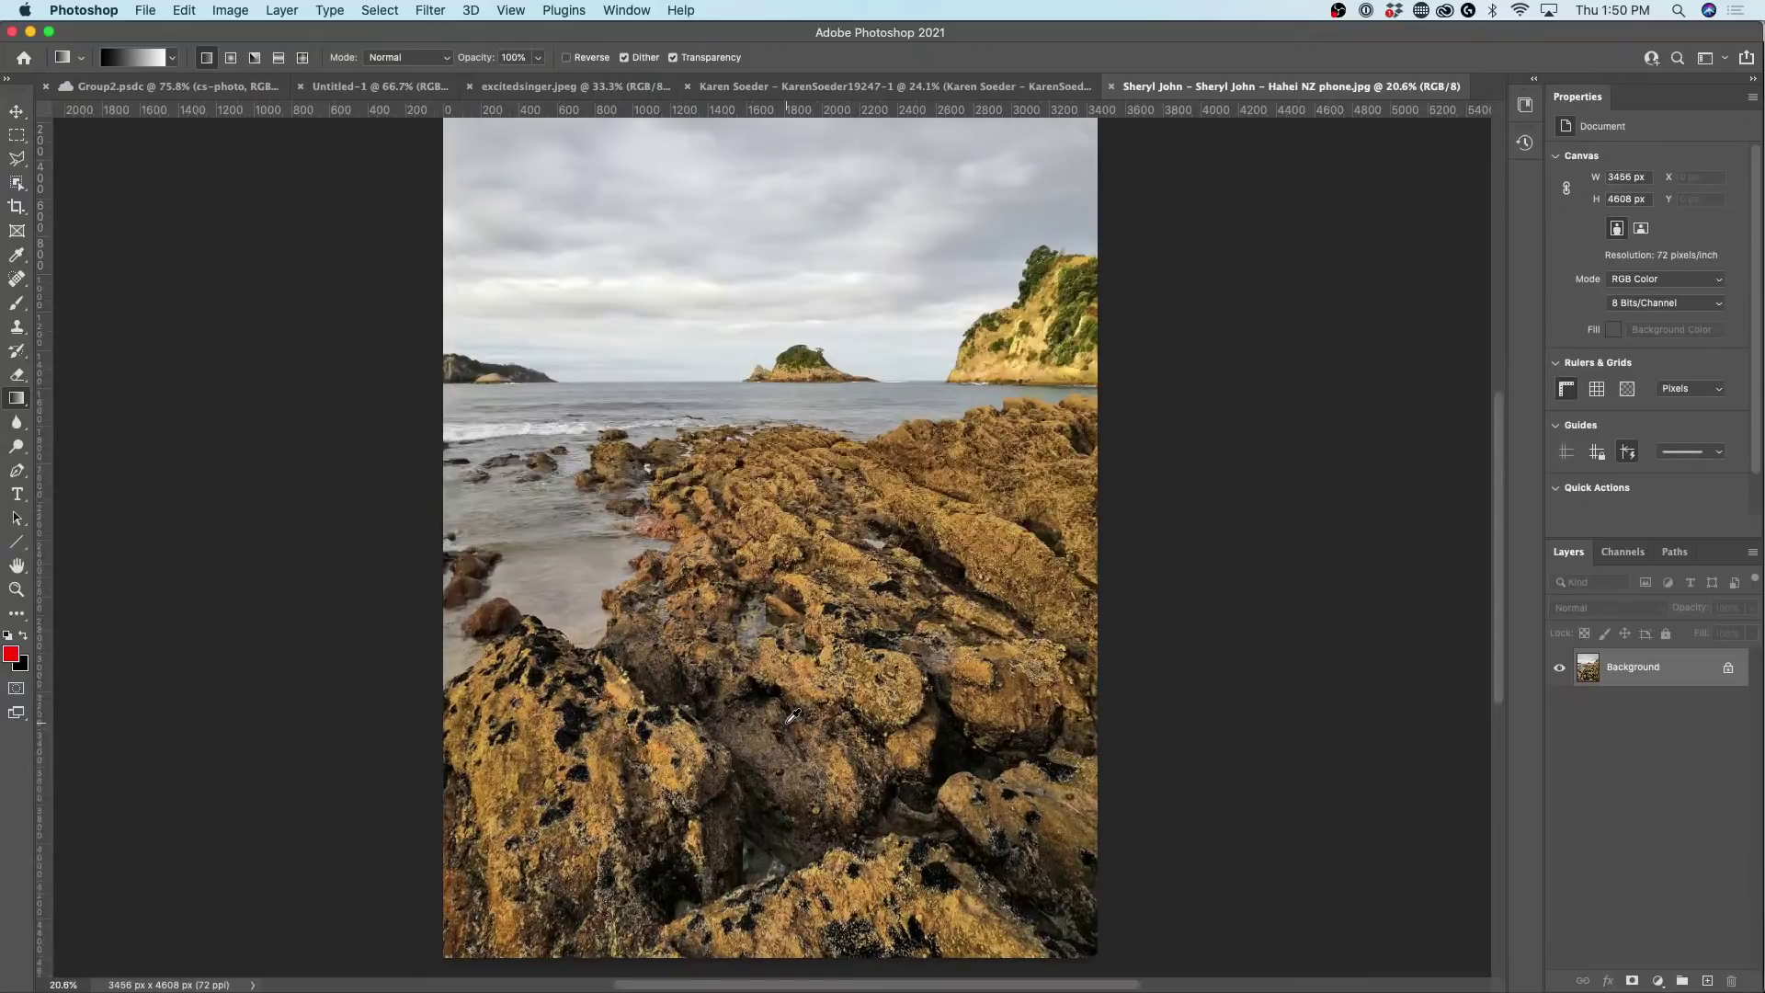
{"action": "scroll", "coordinate": [789, 720], "scroll_direction": "down", "scroll_amount": 1}
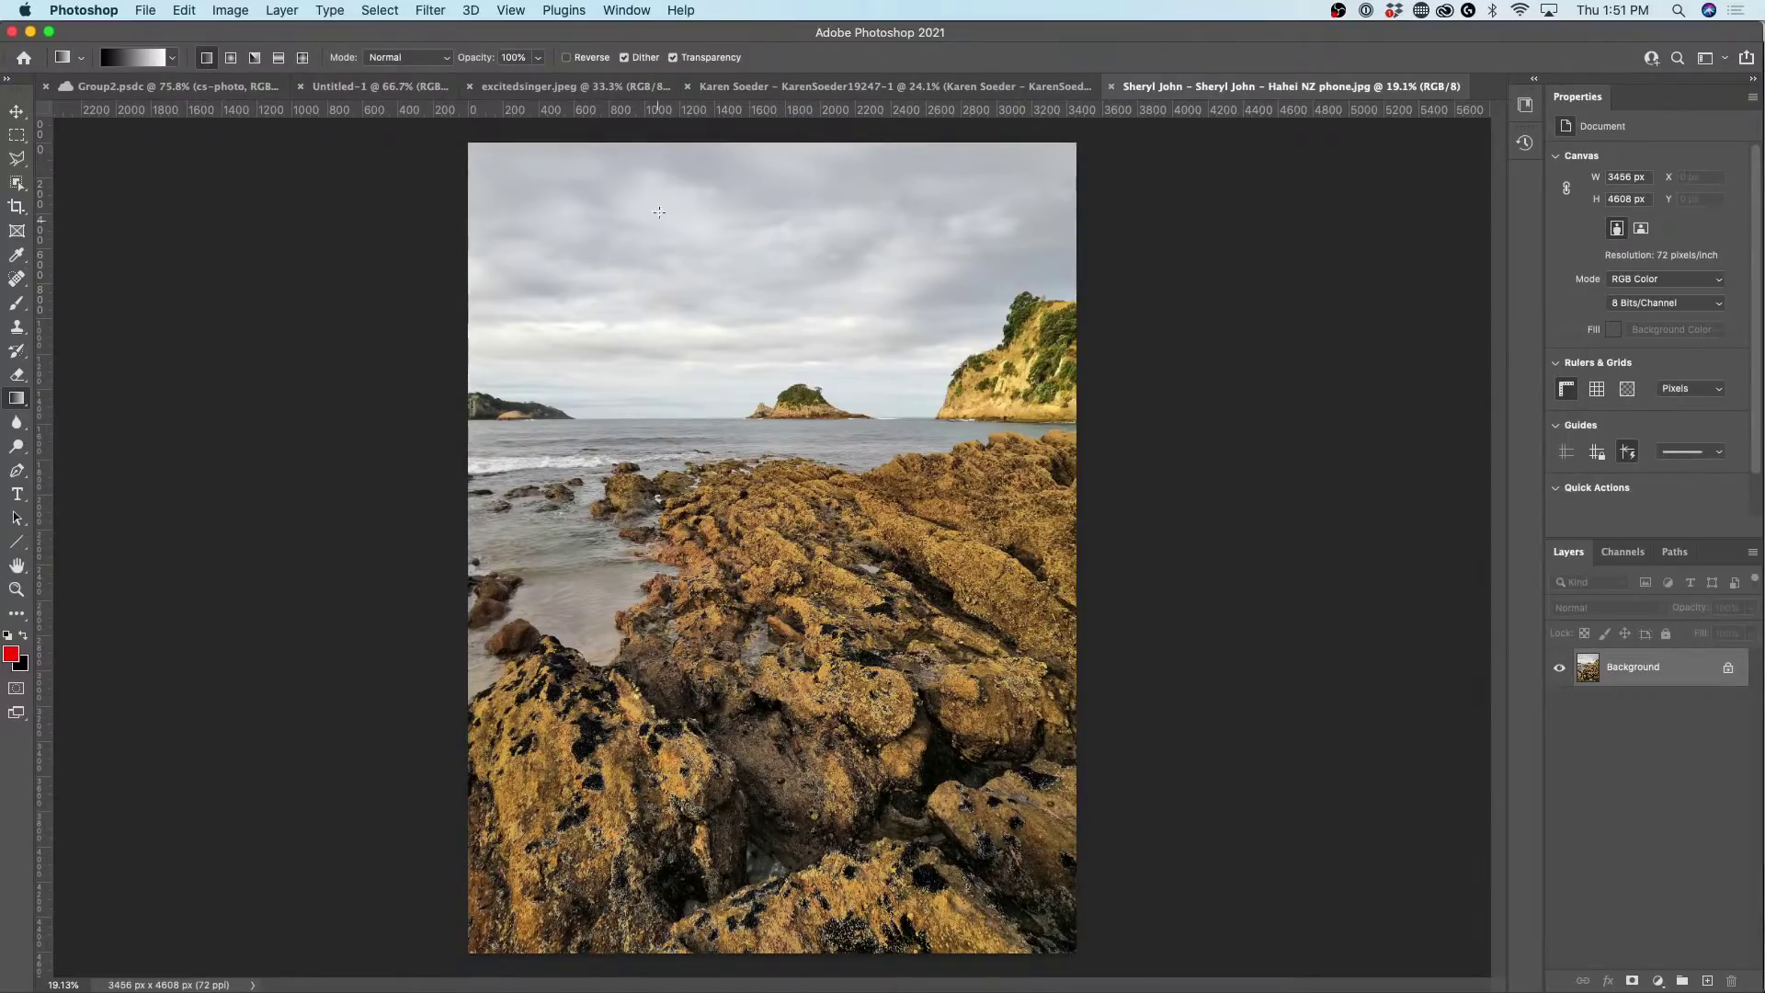
Start Sky Replacement on the rocky shore photo and place its dialog clear of the image.
{"action": "key", "text": "v"}
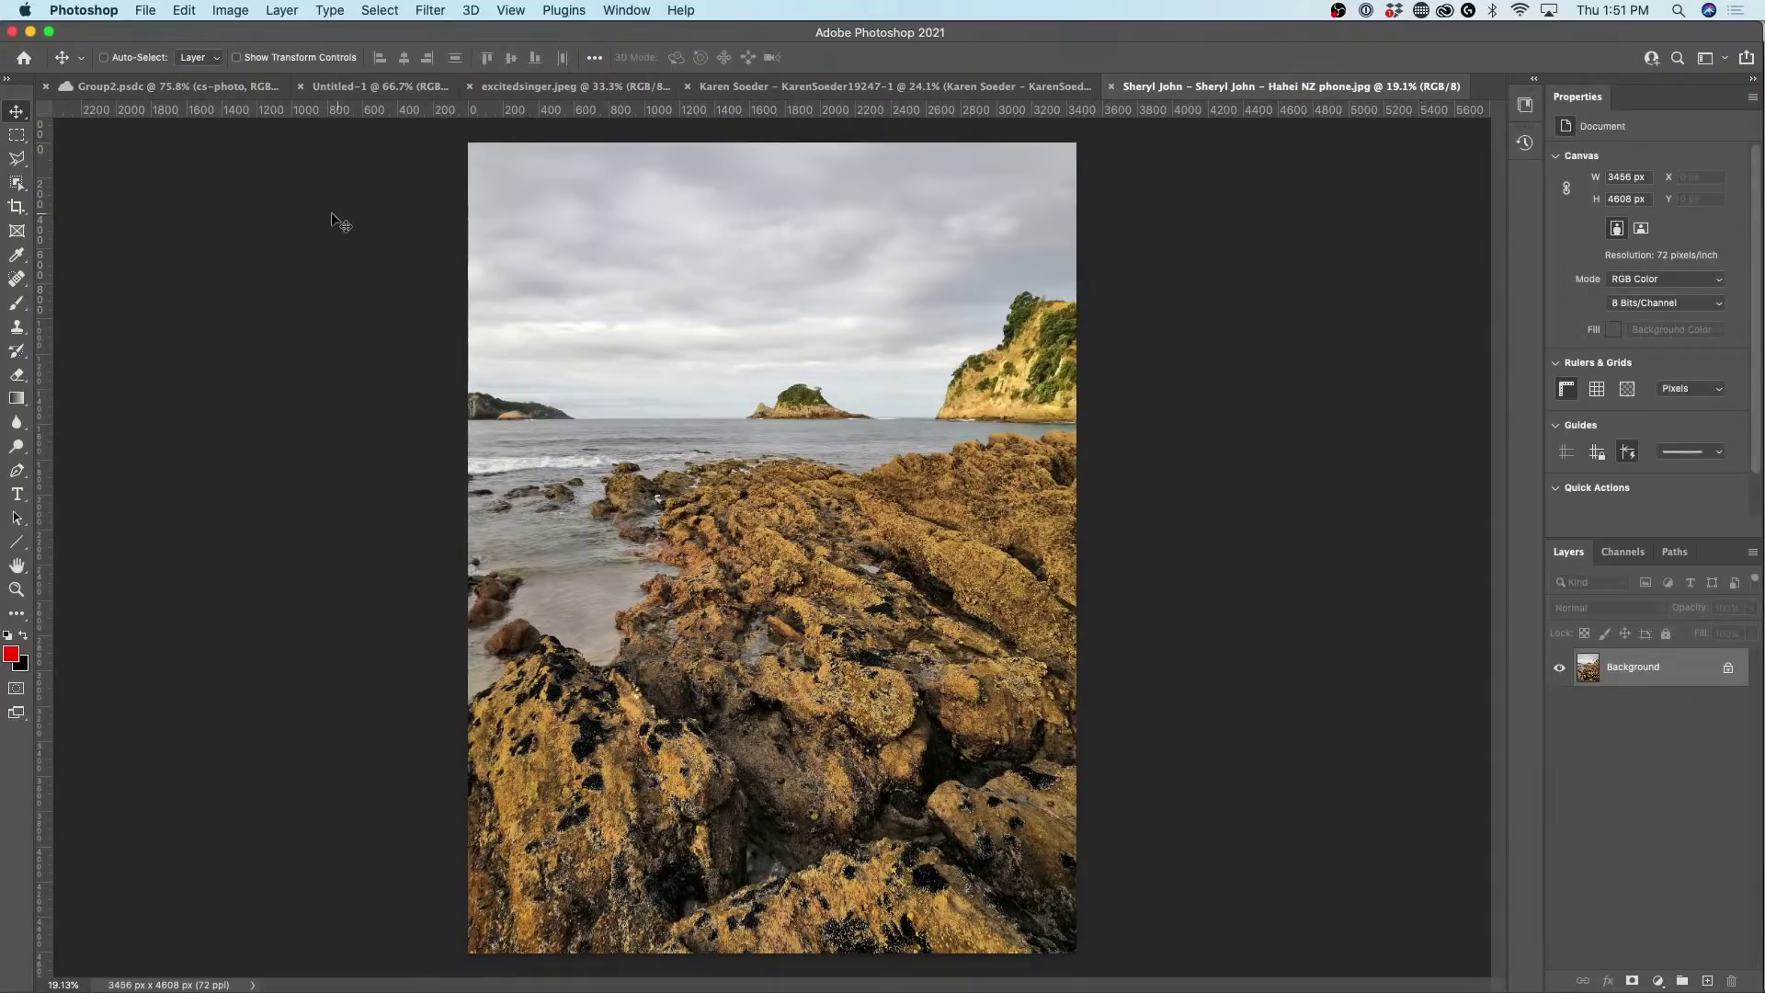
{"action": "left_click", "coordinate": [185, 9]}
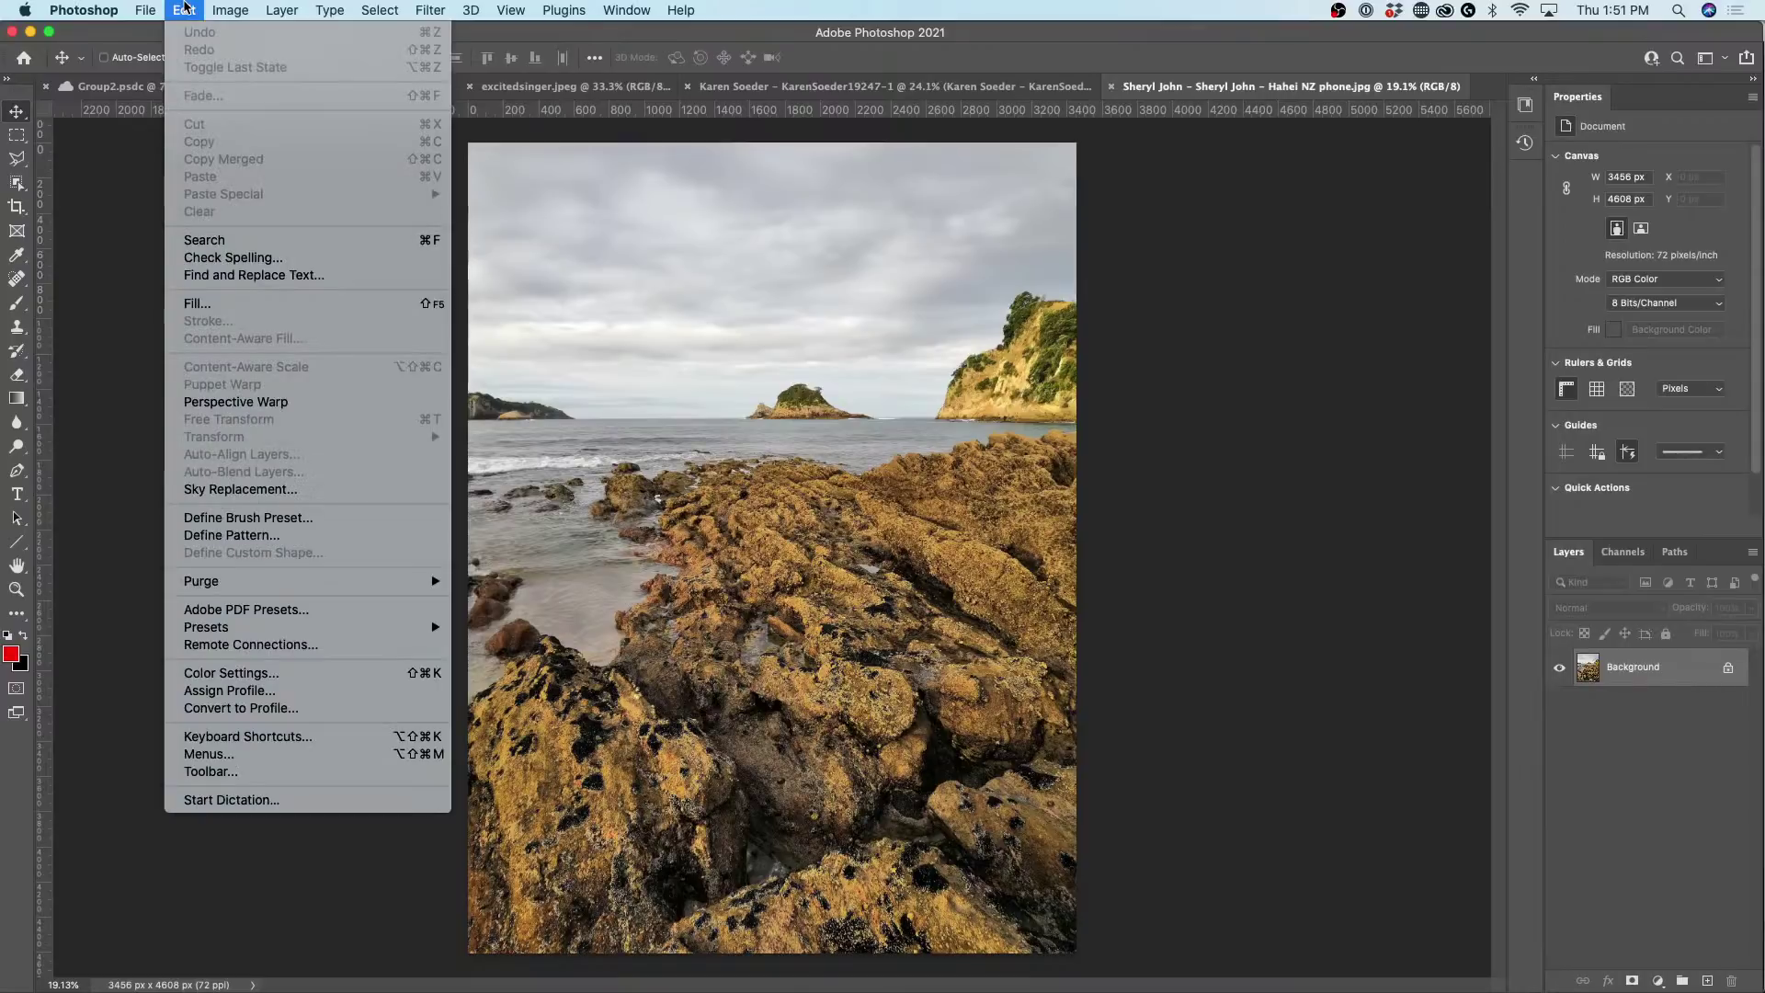
{"action": "left_click", "coordinate": [243, 490]}
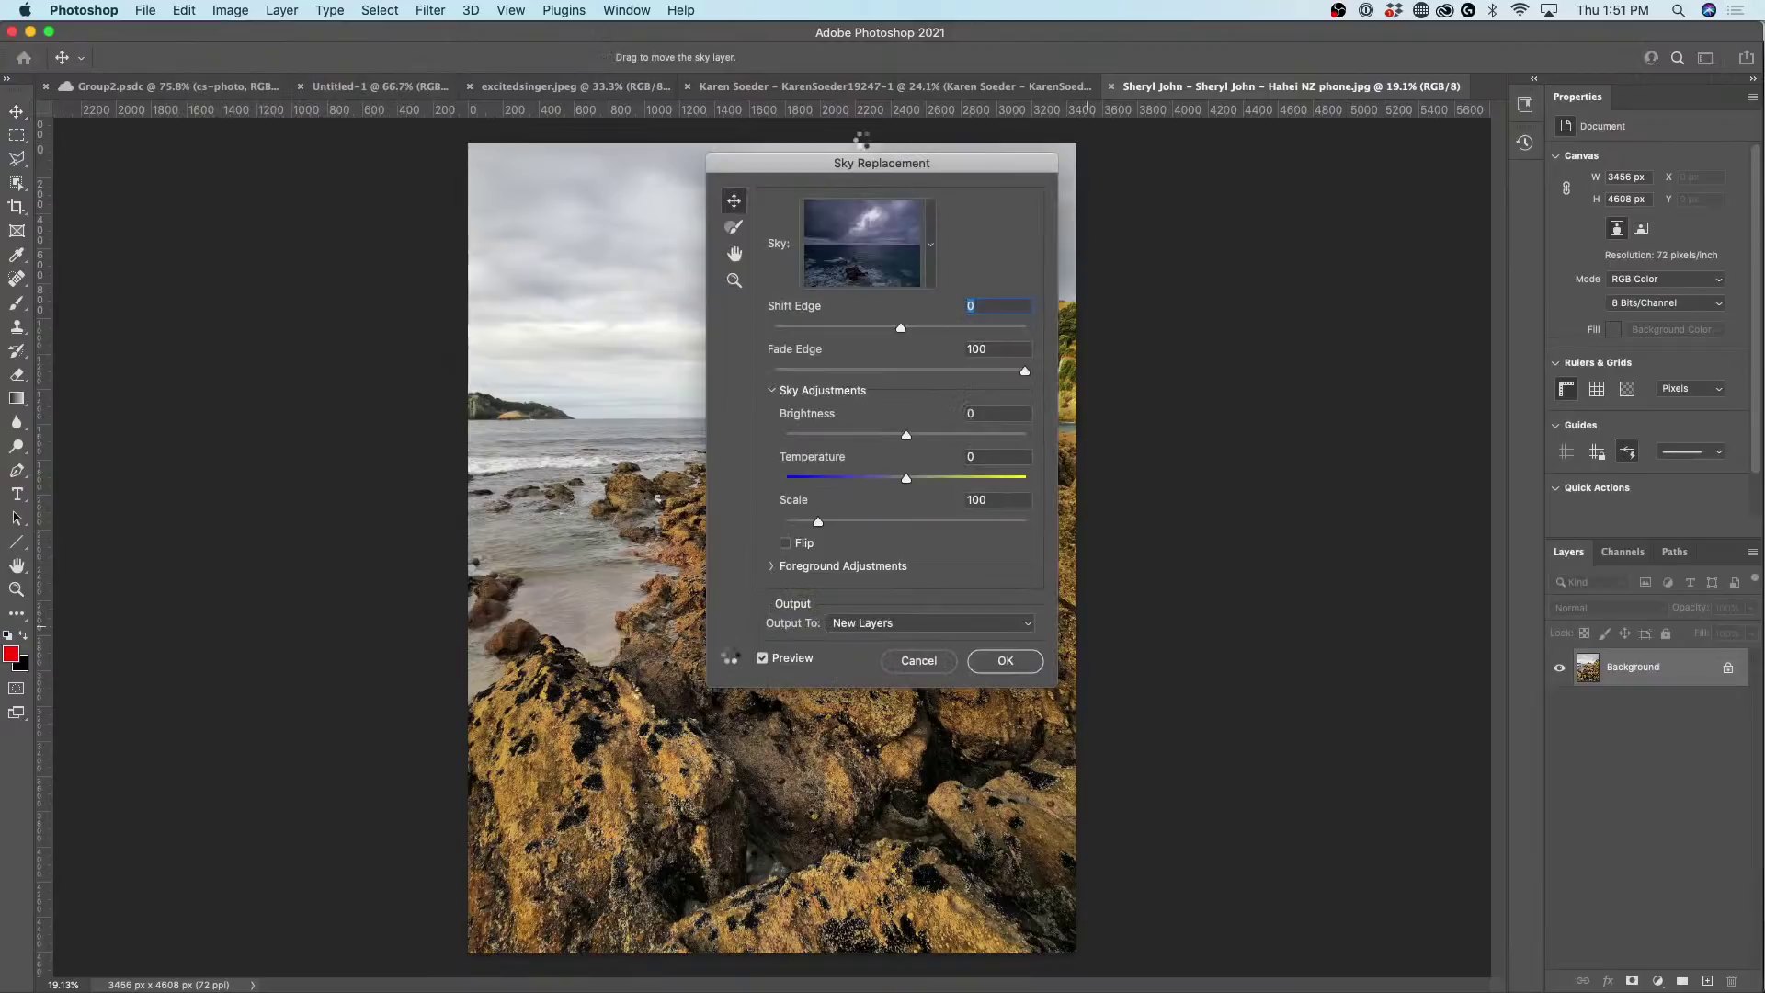
{"action": "left_click_drag", "start_coordinate": [1042, 155], "coordinate": [1250, 163]}
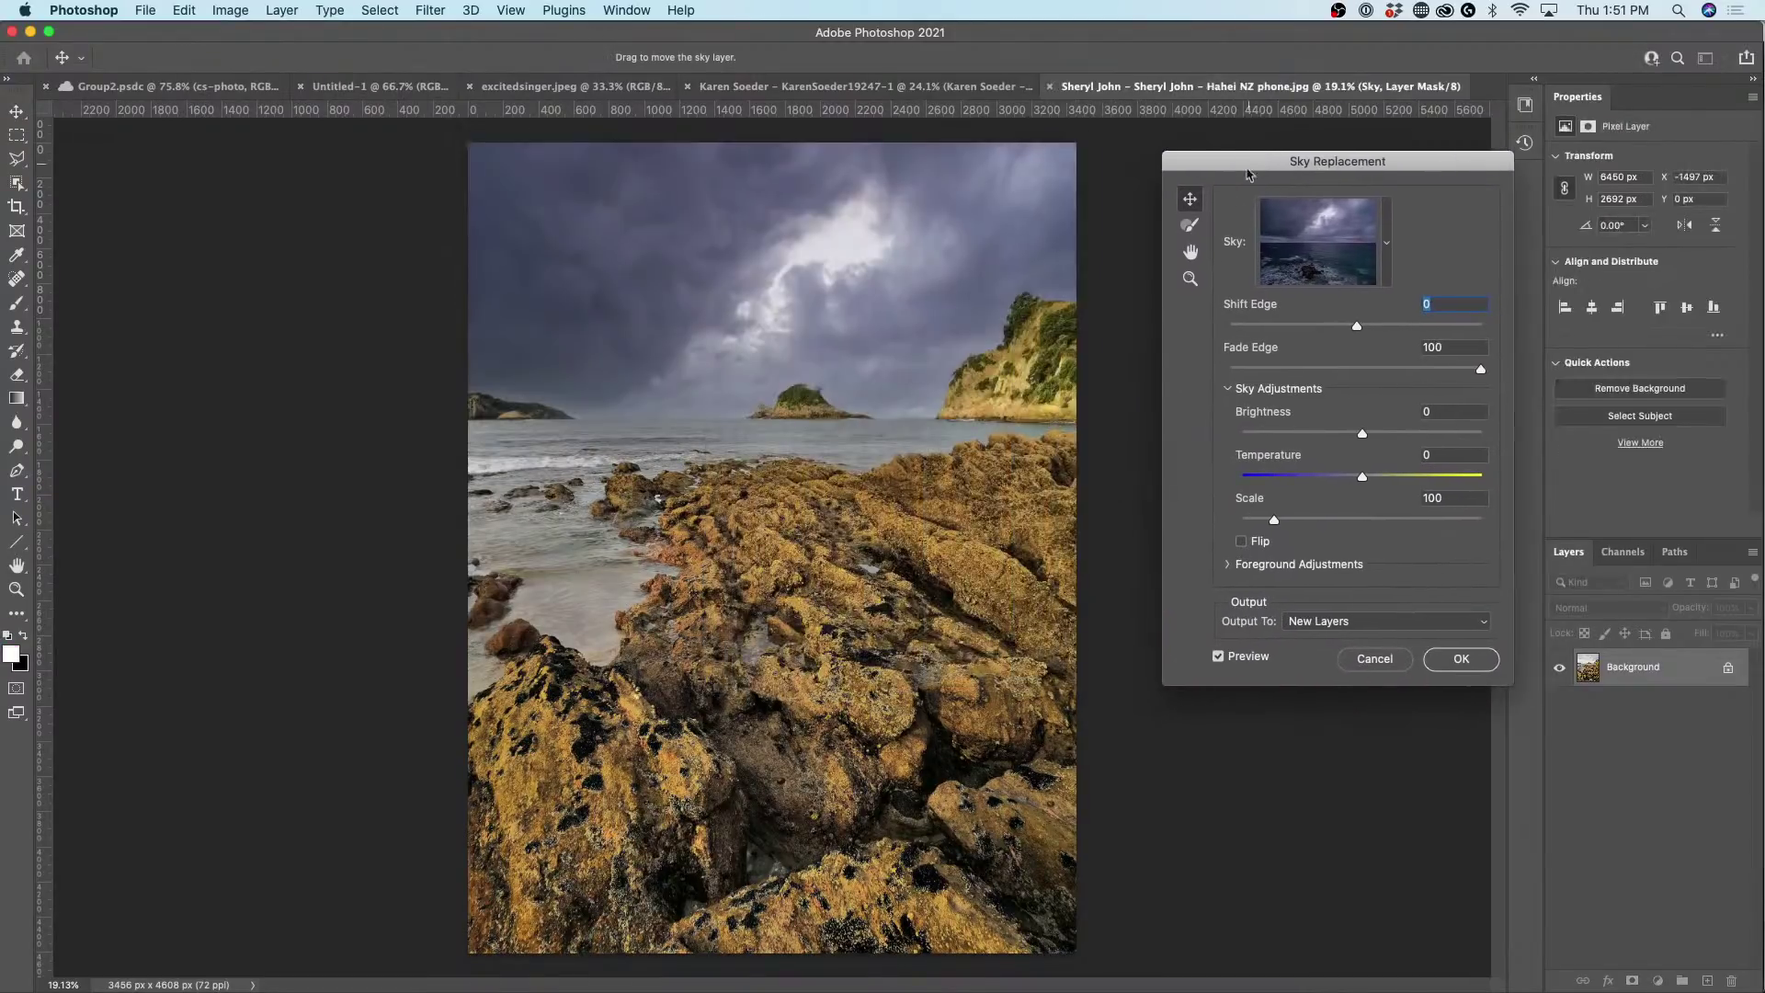
Look through the available replacement skies in the PhotoshopCAFE preset group.
{"action": "left_click", "coordinate": [1388, 245]}
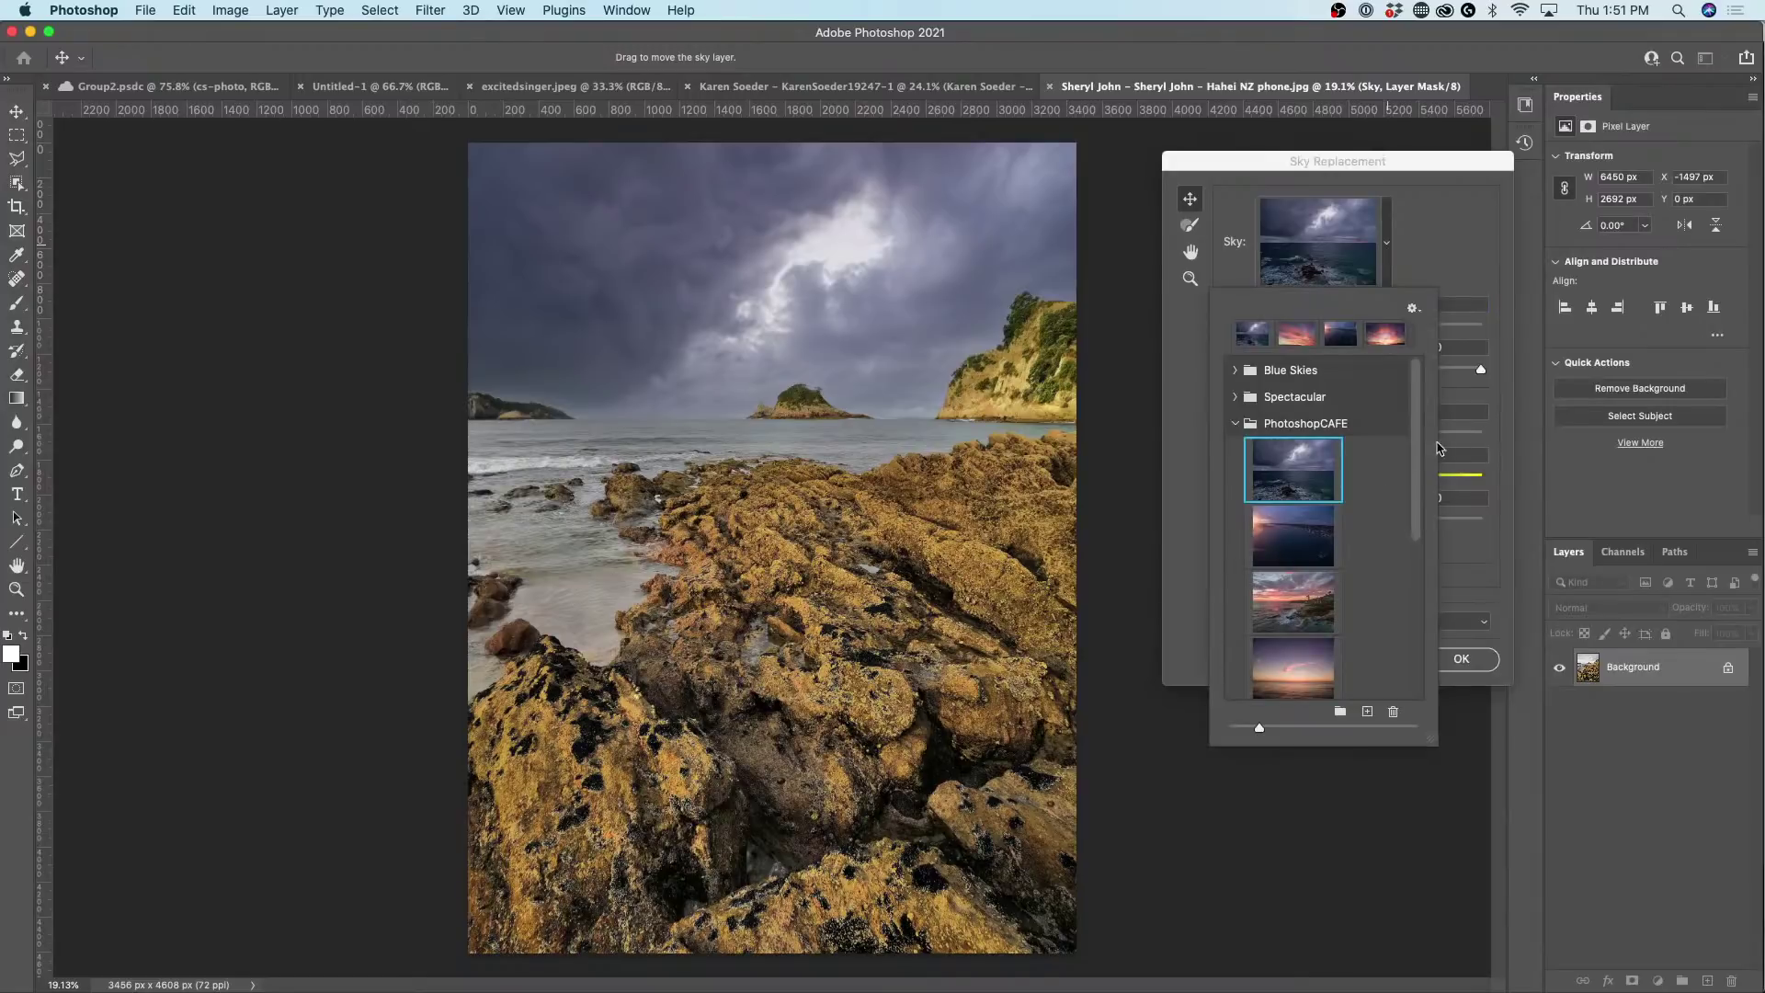
{"action": "scroll", "coordinate": [1394, 630], "scroll_direction": "down", "scroll_amount": 5}
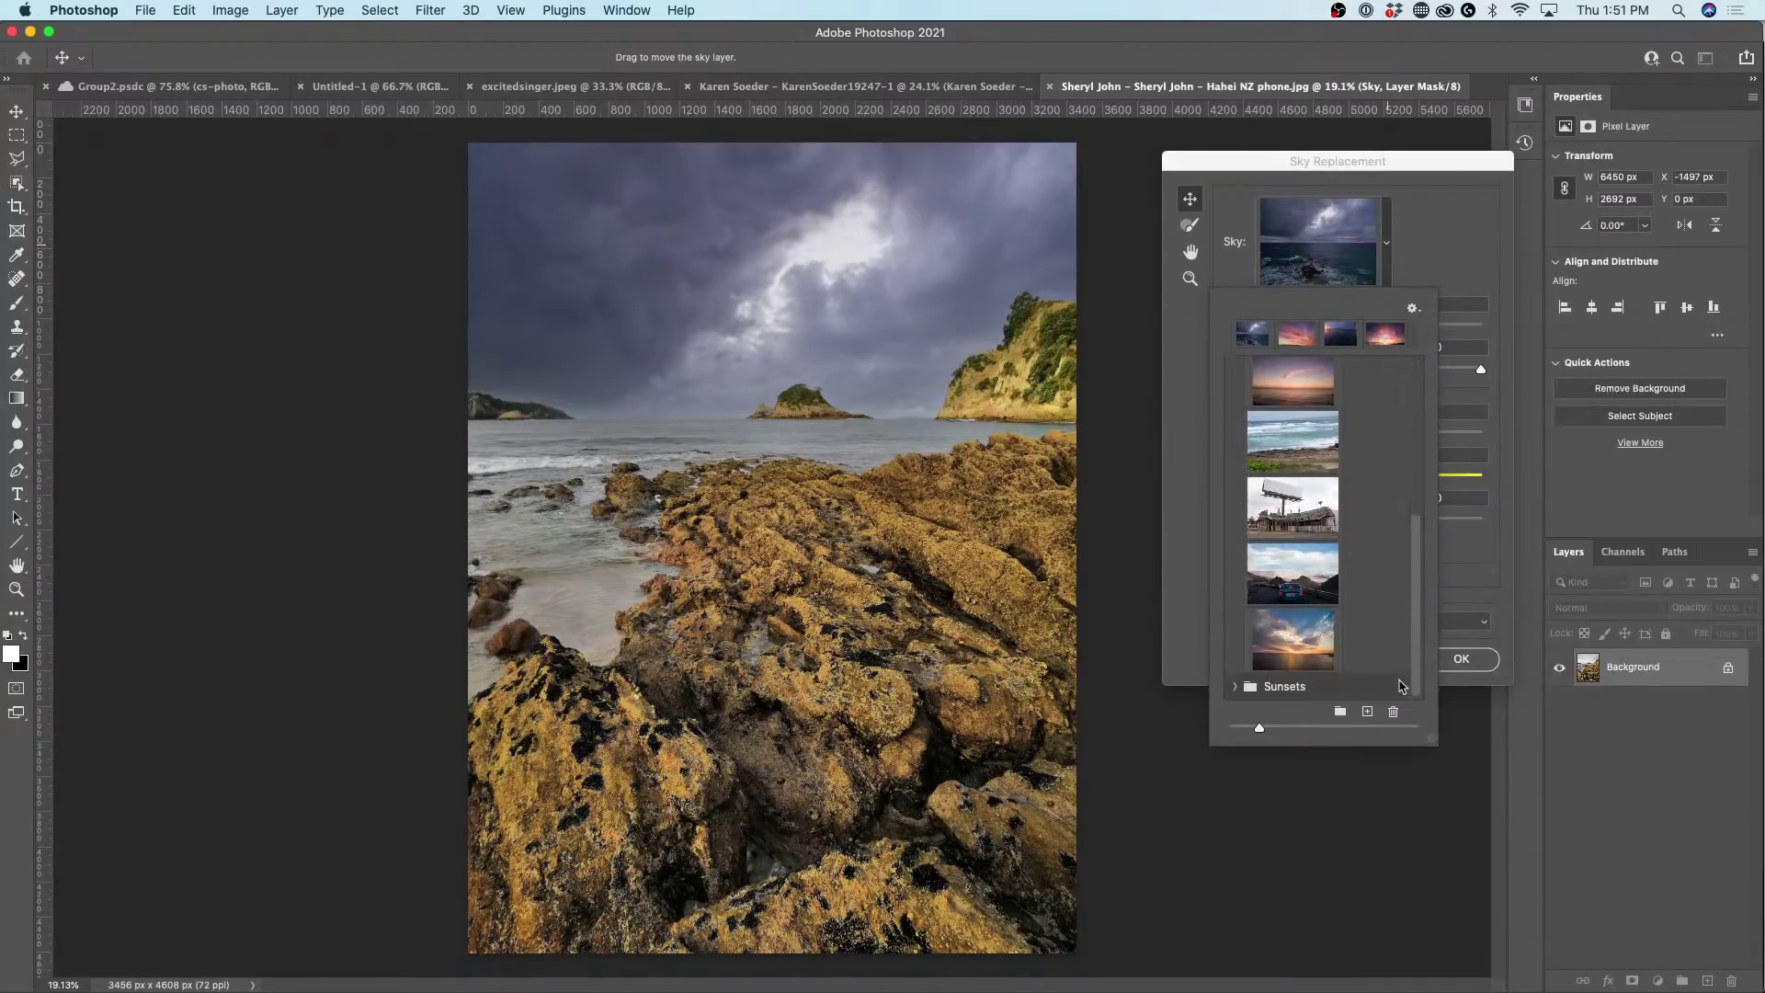
{"action": "left_click_drag", "start_coordinate": [1415, 579], "coordinate": [1435, 432]}
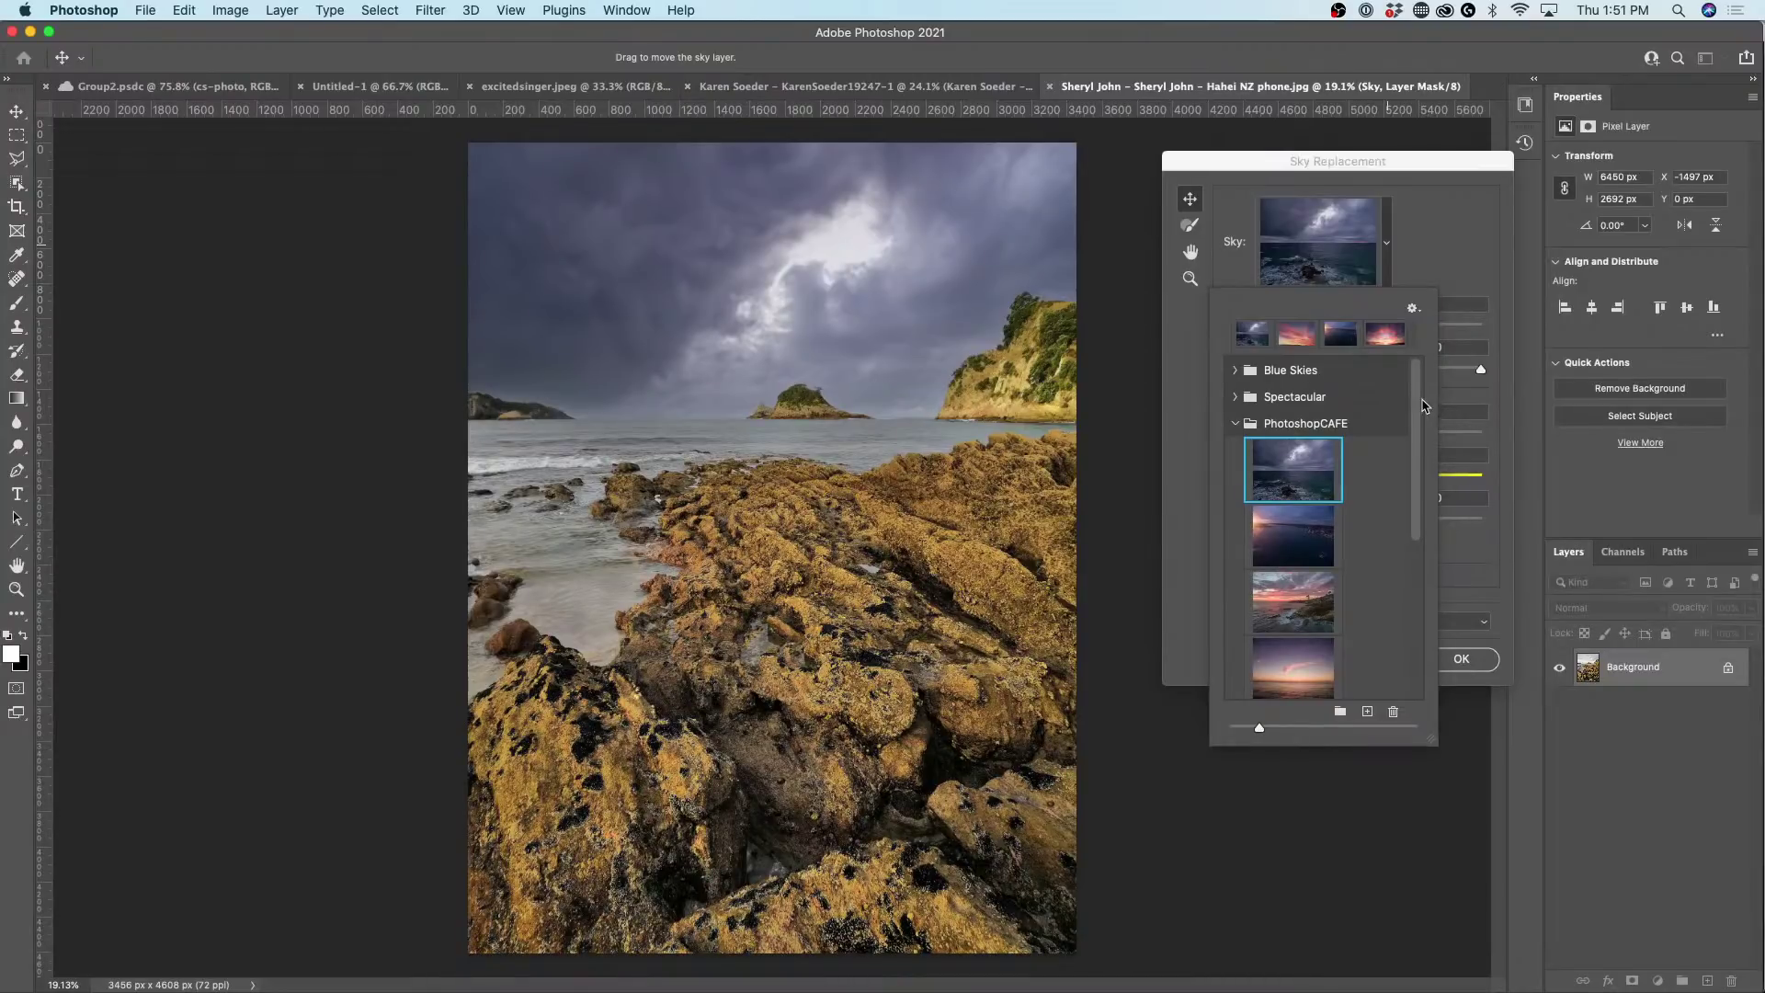
{"action": "mouse_move", "coordinate": [1414, 420]}
{"action": "left_mouse_down"}
{"action": "mouse_move", "coordinate": [1413, 547]}
{"action": "mouse_move", "coordinate": [1425, 414]}
{"action": "left_mouse_up"}
{"action": "mouse_move", "coordinate": [1417, 421]}
{"action": "left_mouse_down"}
{"action": "mouse_move", "coordinate": [1406, 598]}
{"action": "mouse_move", "coordinate": [1414, 405]}
{"action": "left_mouse_up"}
{"action": "left_click_drag", "start_coordinate": [1409, 474], "coordinate": [1403, 620]}
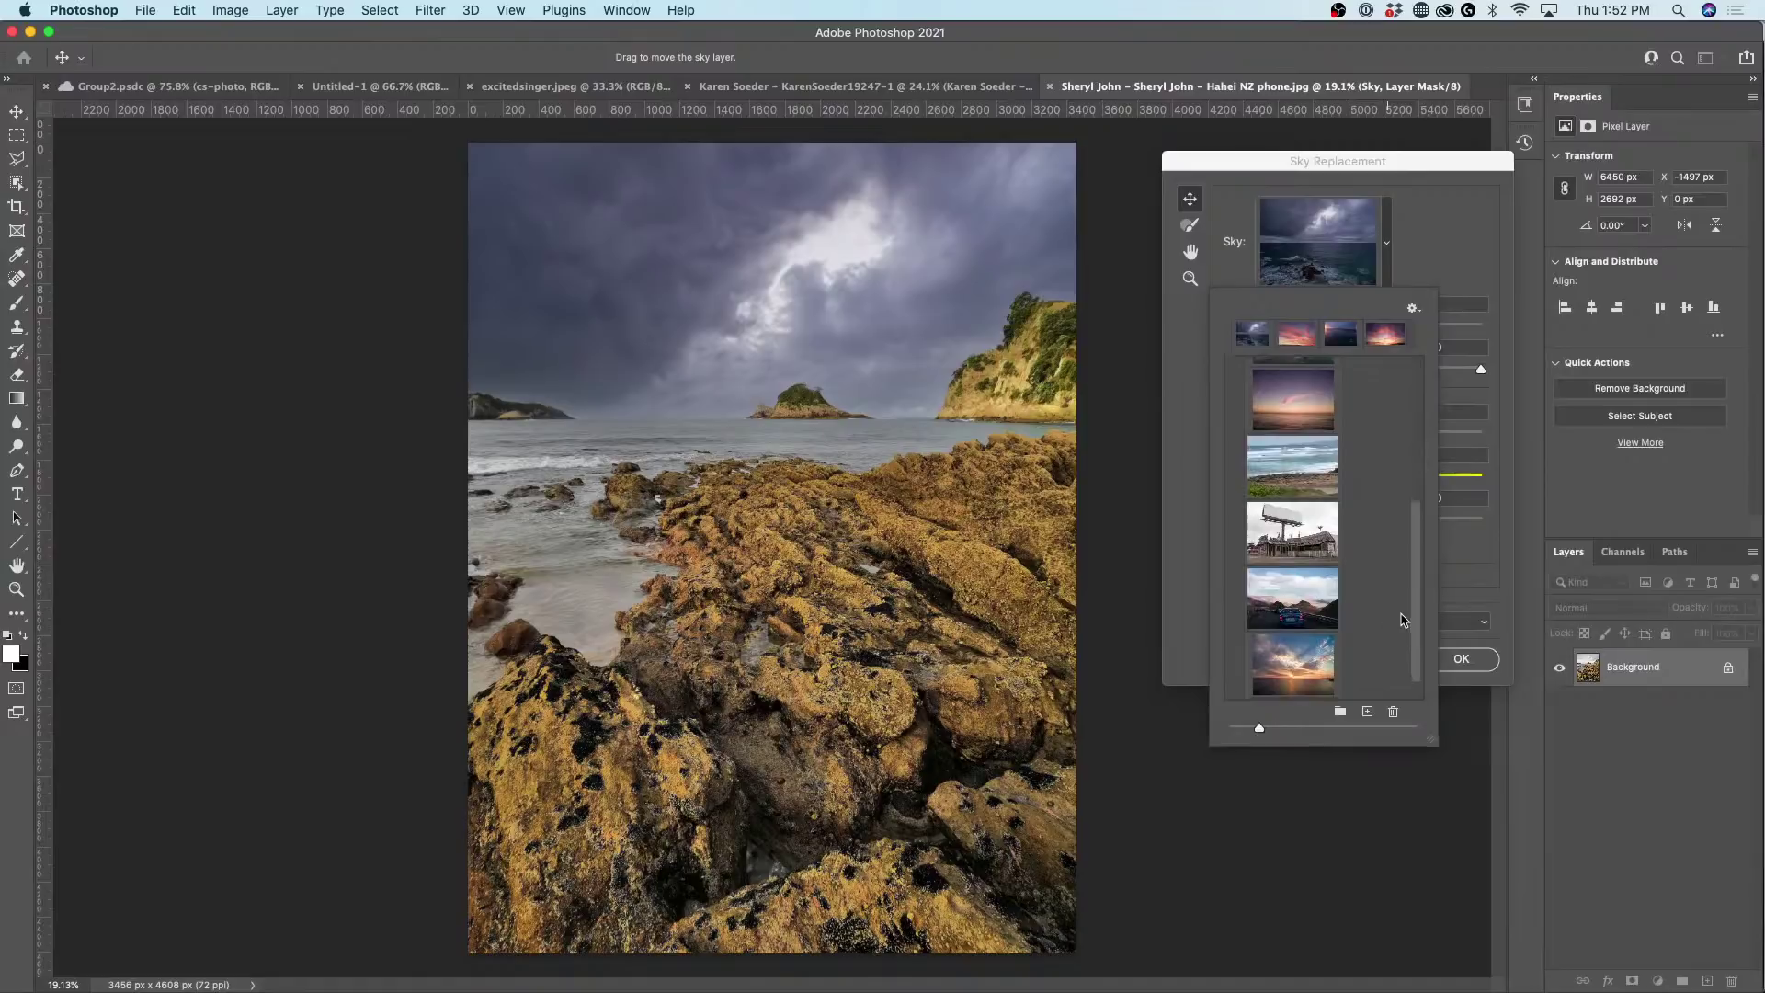
Preview several PhotoshopCAFE skies on the photo and choose the group's last preset, the golden sunset with blue clouds.
{"action": "left_click", "coordinate": [1289, 528]}
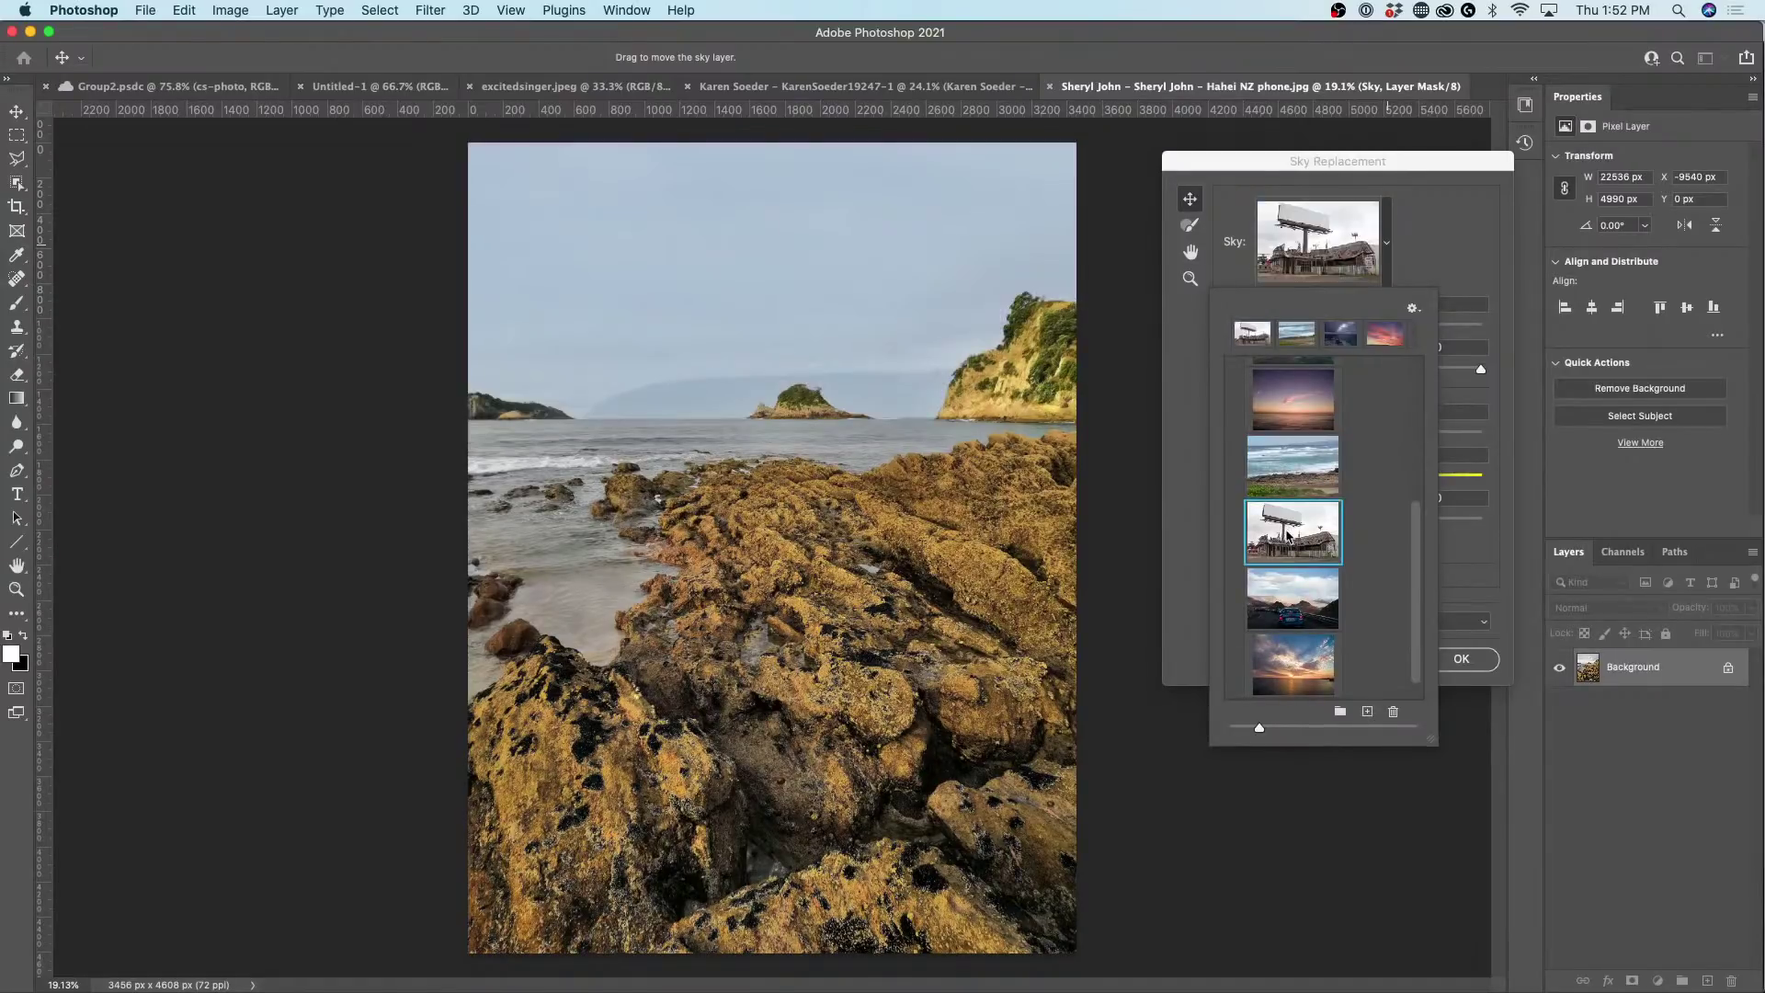
{"action": "left_click", "coordinate": [1288, 593]}
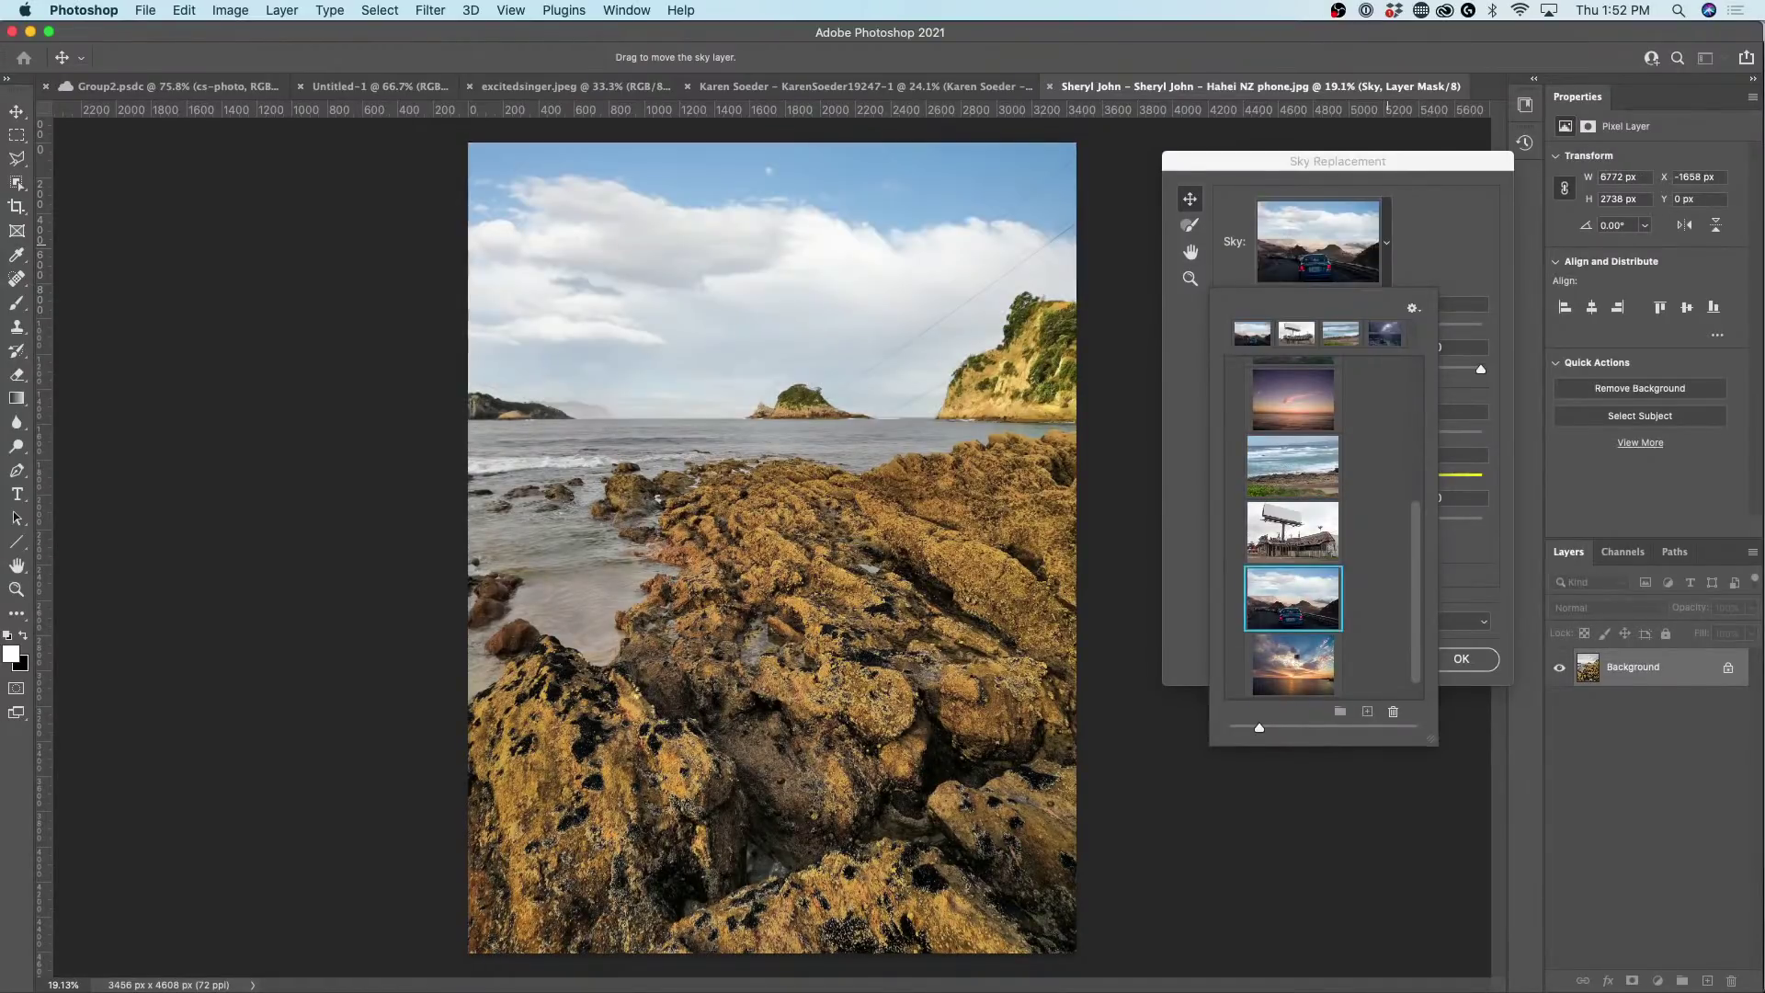
{"action": "left_click", "coordinate": [1293, 663]}
{"action": "scroll", "coordinate": [1347, 395], "scroll_direction": "up", "scroll_amount": 10}
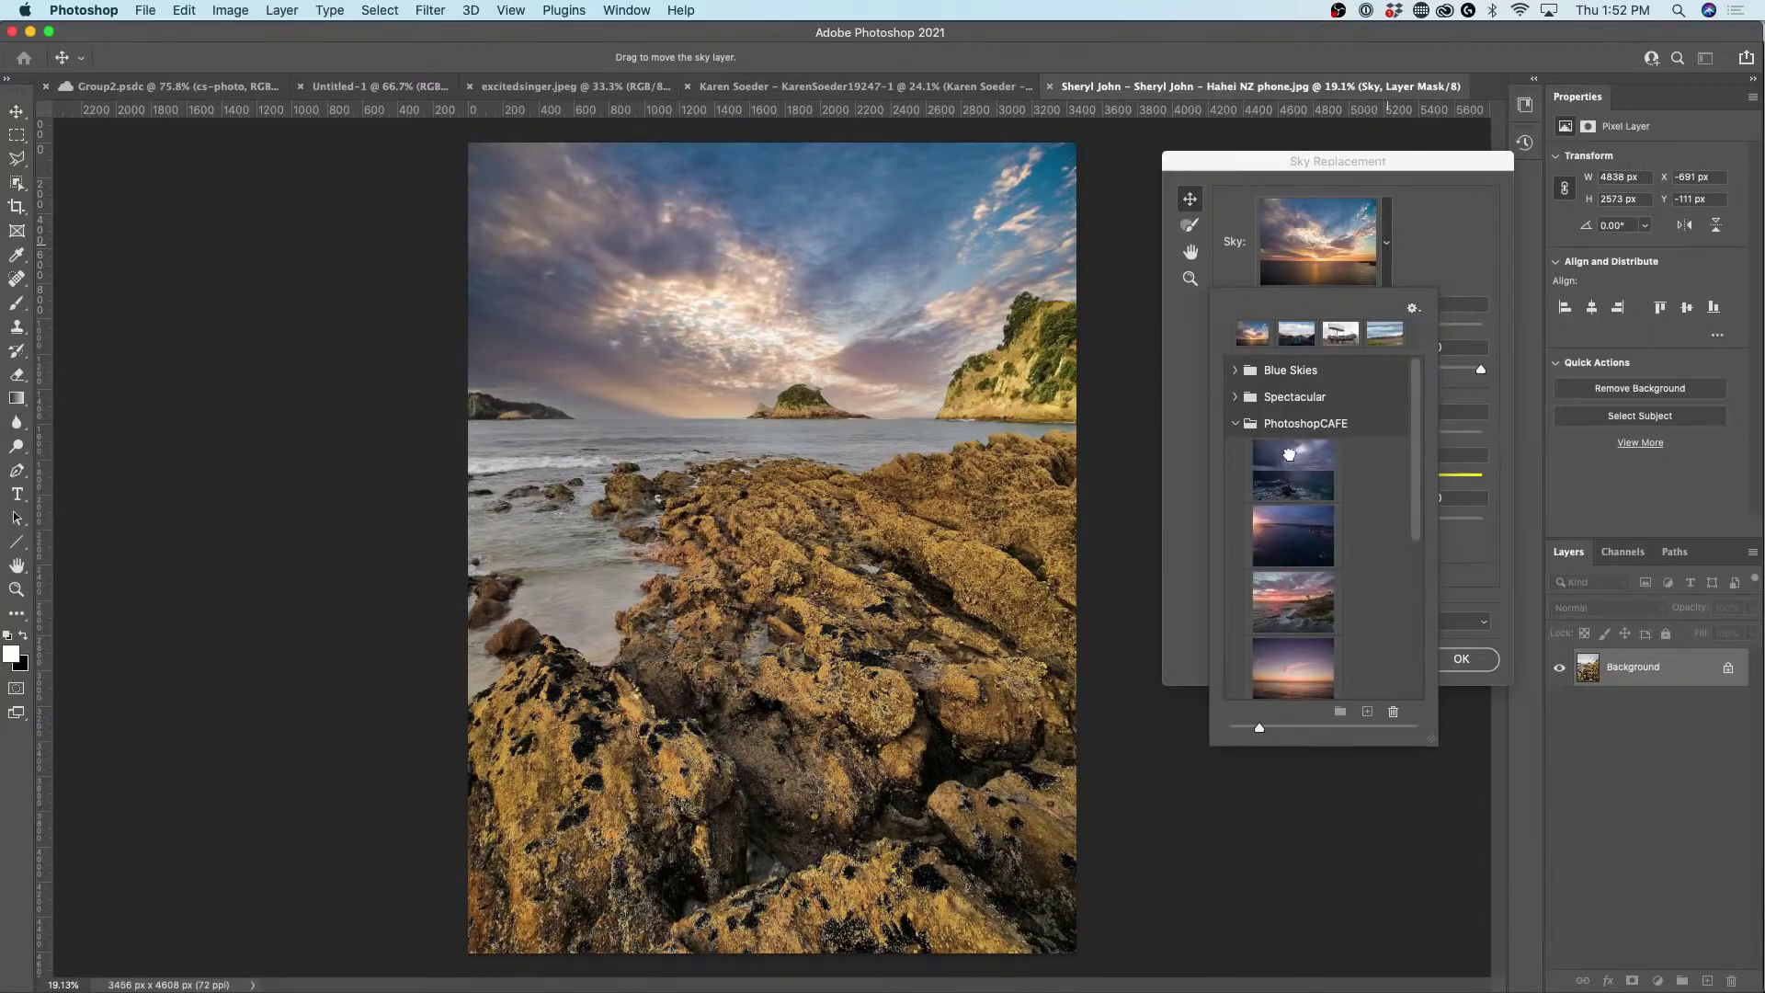
{"action": "left_click", "coordinate": [1292, 456]}
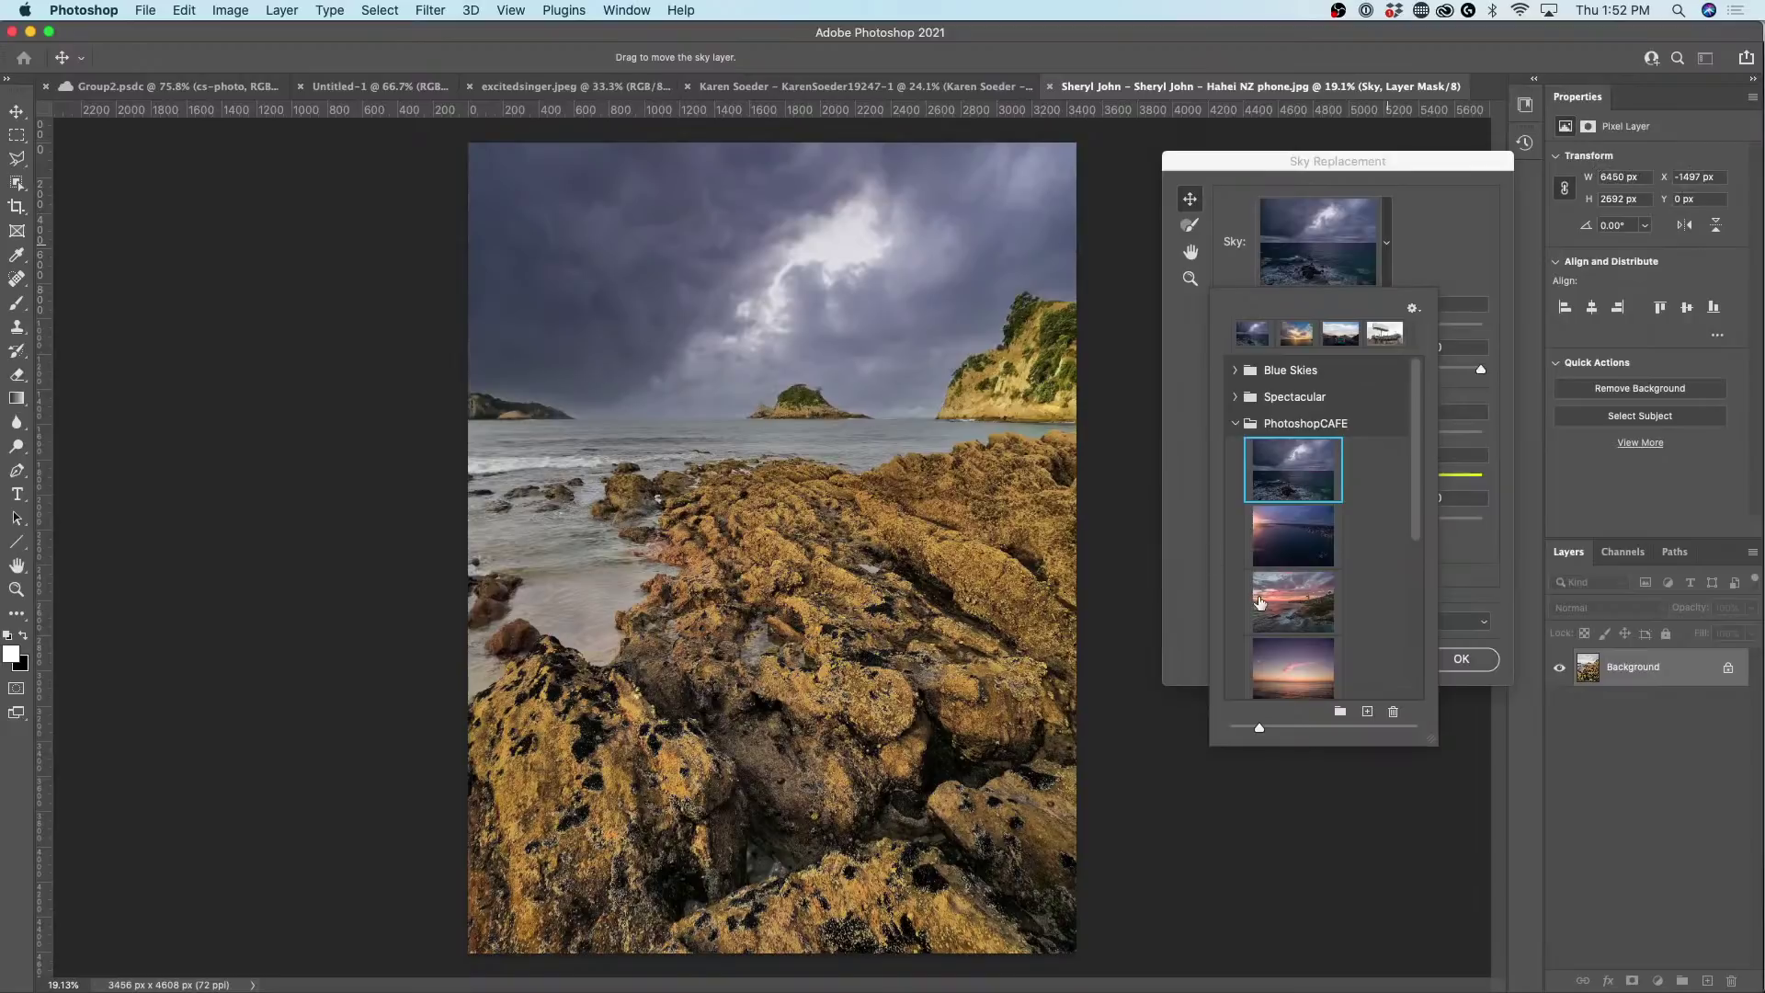
{"action": "left_click", "coordinate": [1298, 648]}
{"action": "scroll", "coordinate": [1301, 552], "scroll_direction": "down", "scroll_amount": 5}
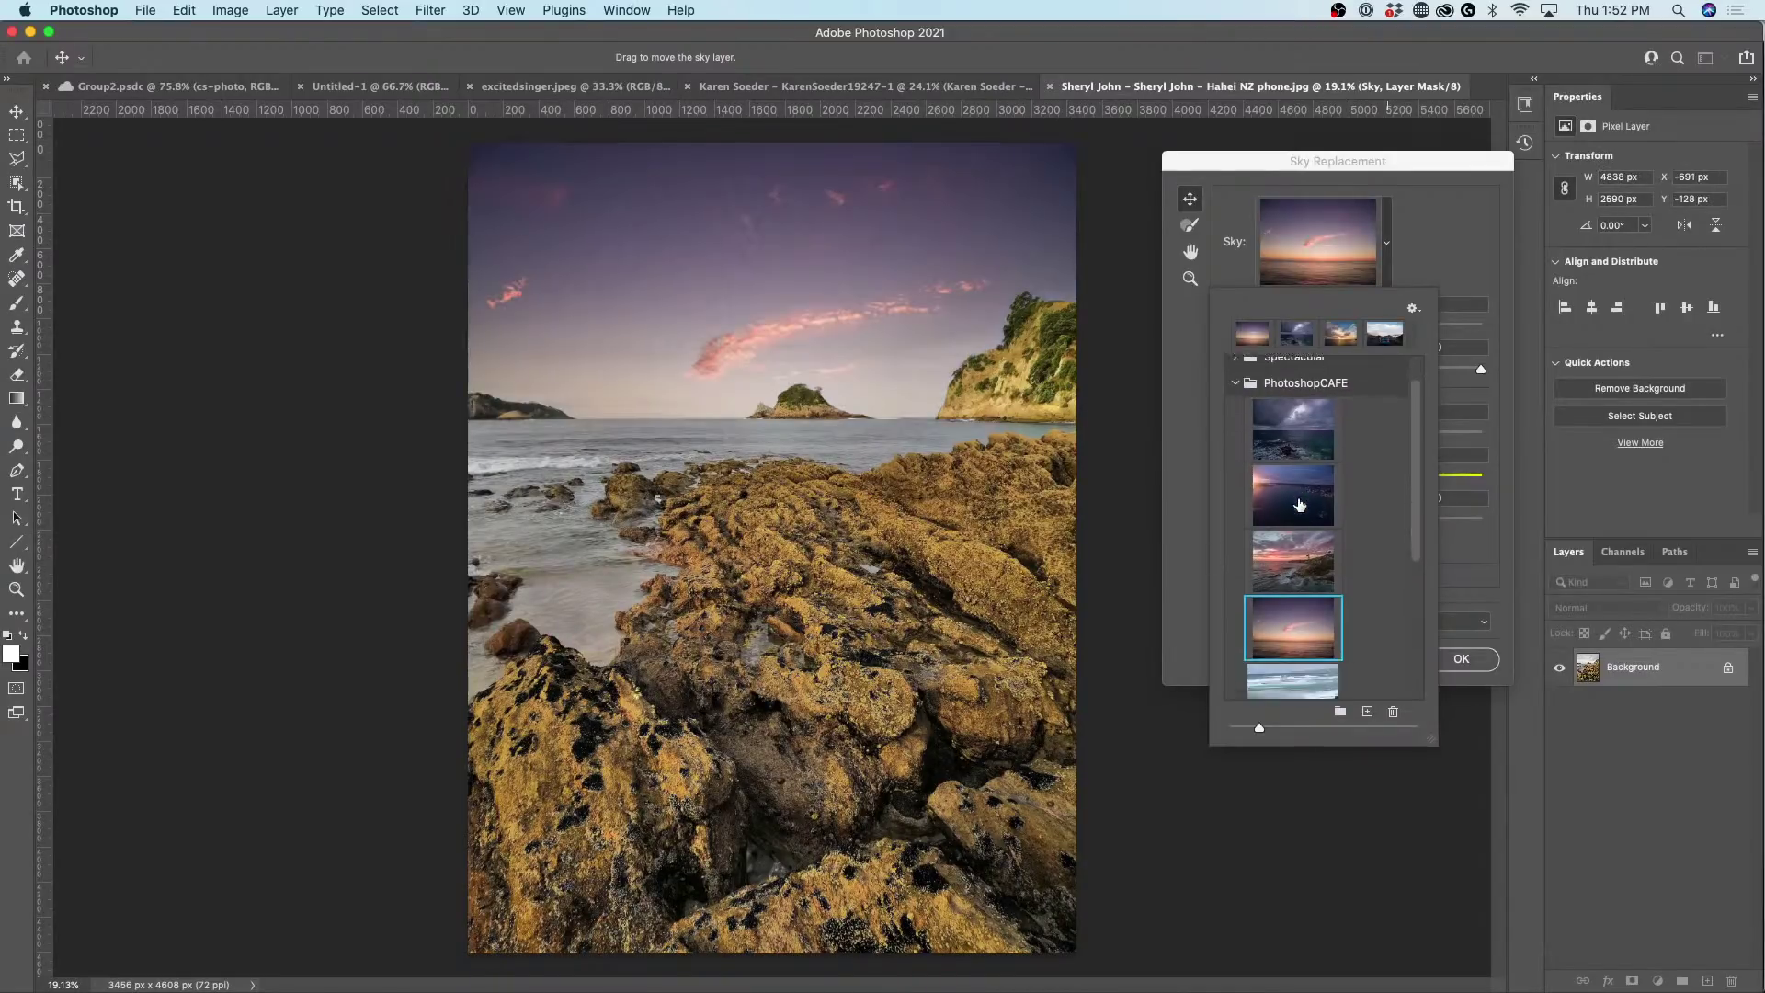
{"action": "left_click", "coordinate": [1290, 657]}
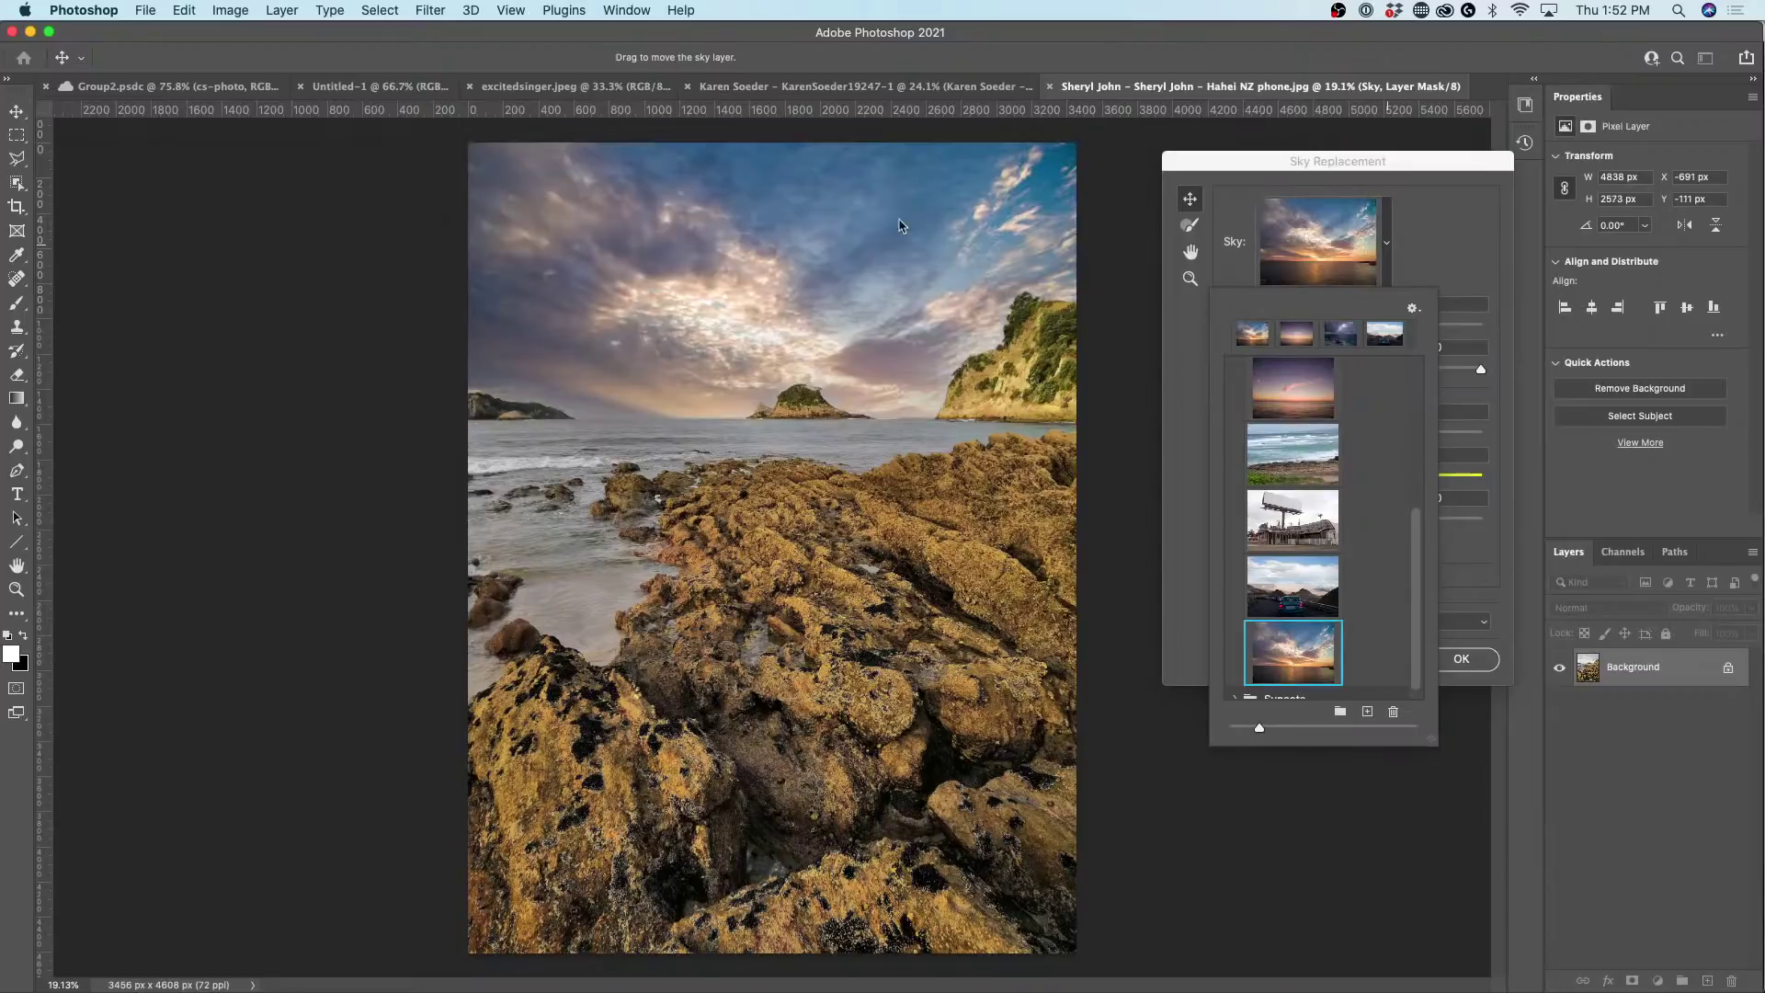
Leave the replacement sky presets and discard the sky replacement on the rocky shore photo.
{"action": "scroll", "coordinate": [1298, 645], "scroll_direction": "down", "scroll_amount": 1}
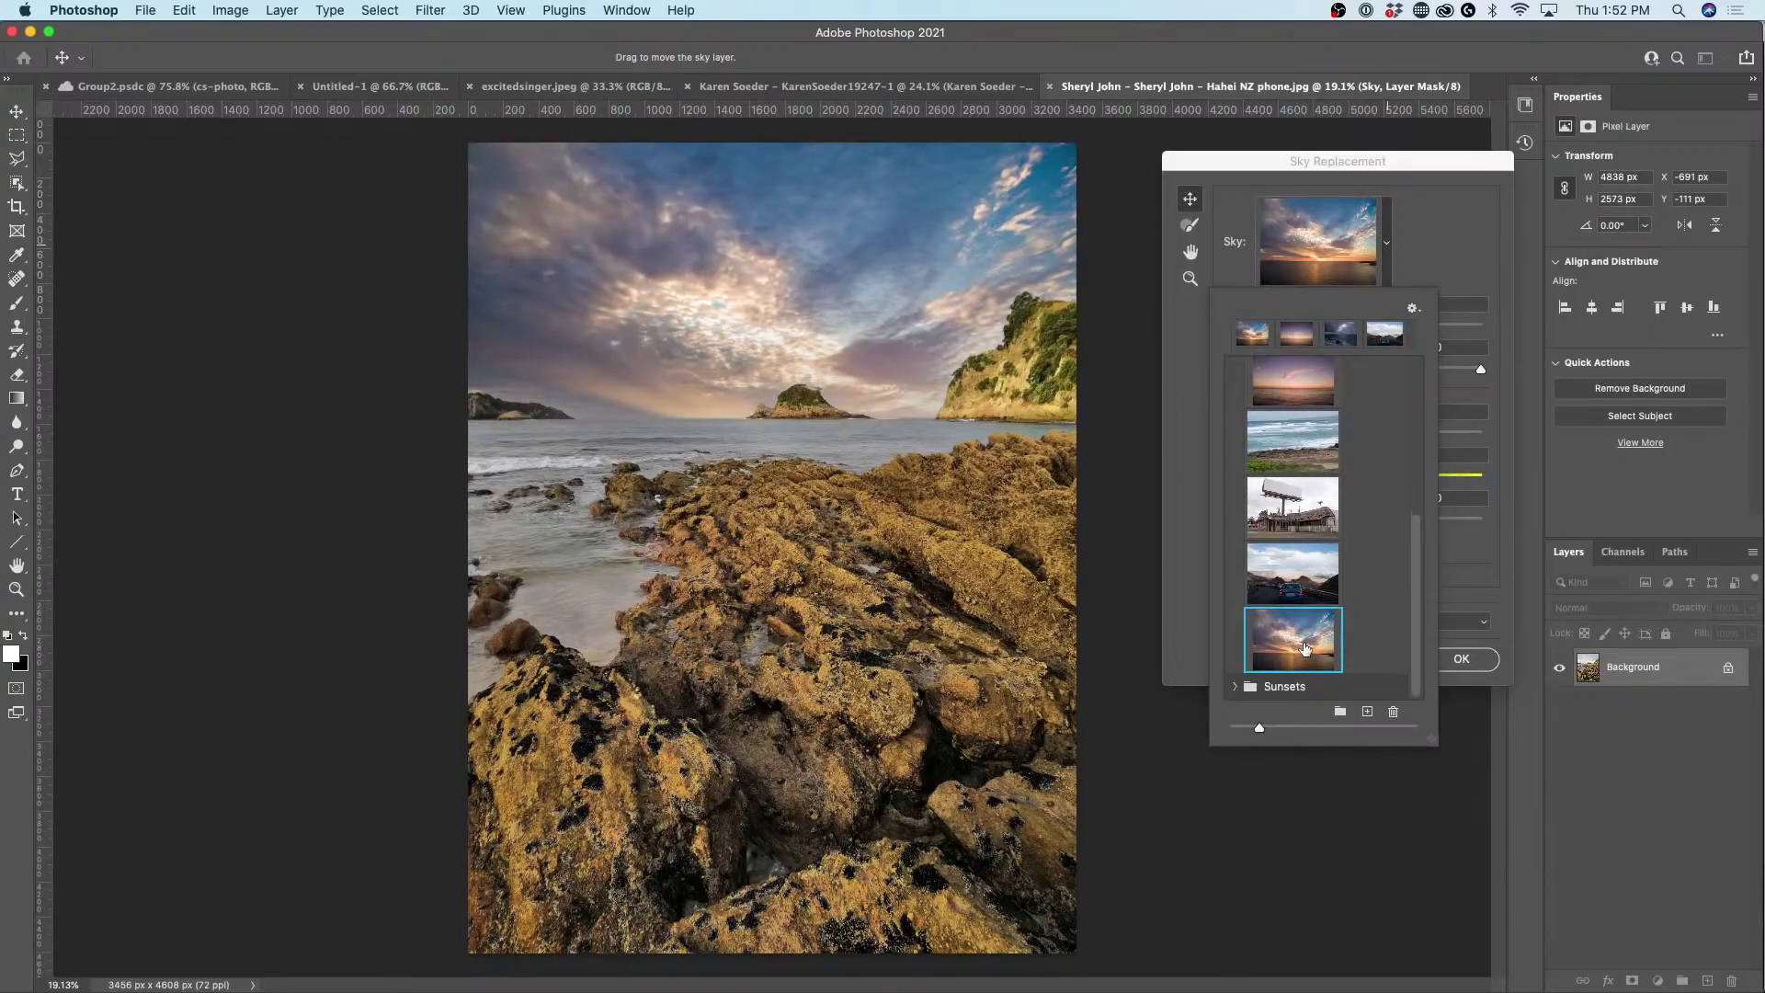
{"action": "scroll", "coordinate": [1306, 650], "scroll_direction": "up", "scroll_amount": 3}
{"action": "scroll", "coordinate": [1306, 650], "scroll_direction": "down", "scroll_amount": 3}
{"action": "left_click", "coordinate": [1504, 585]}
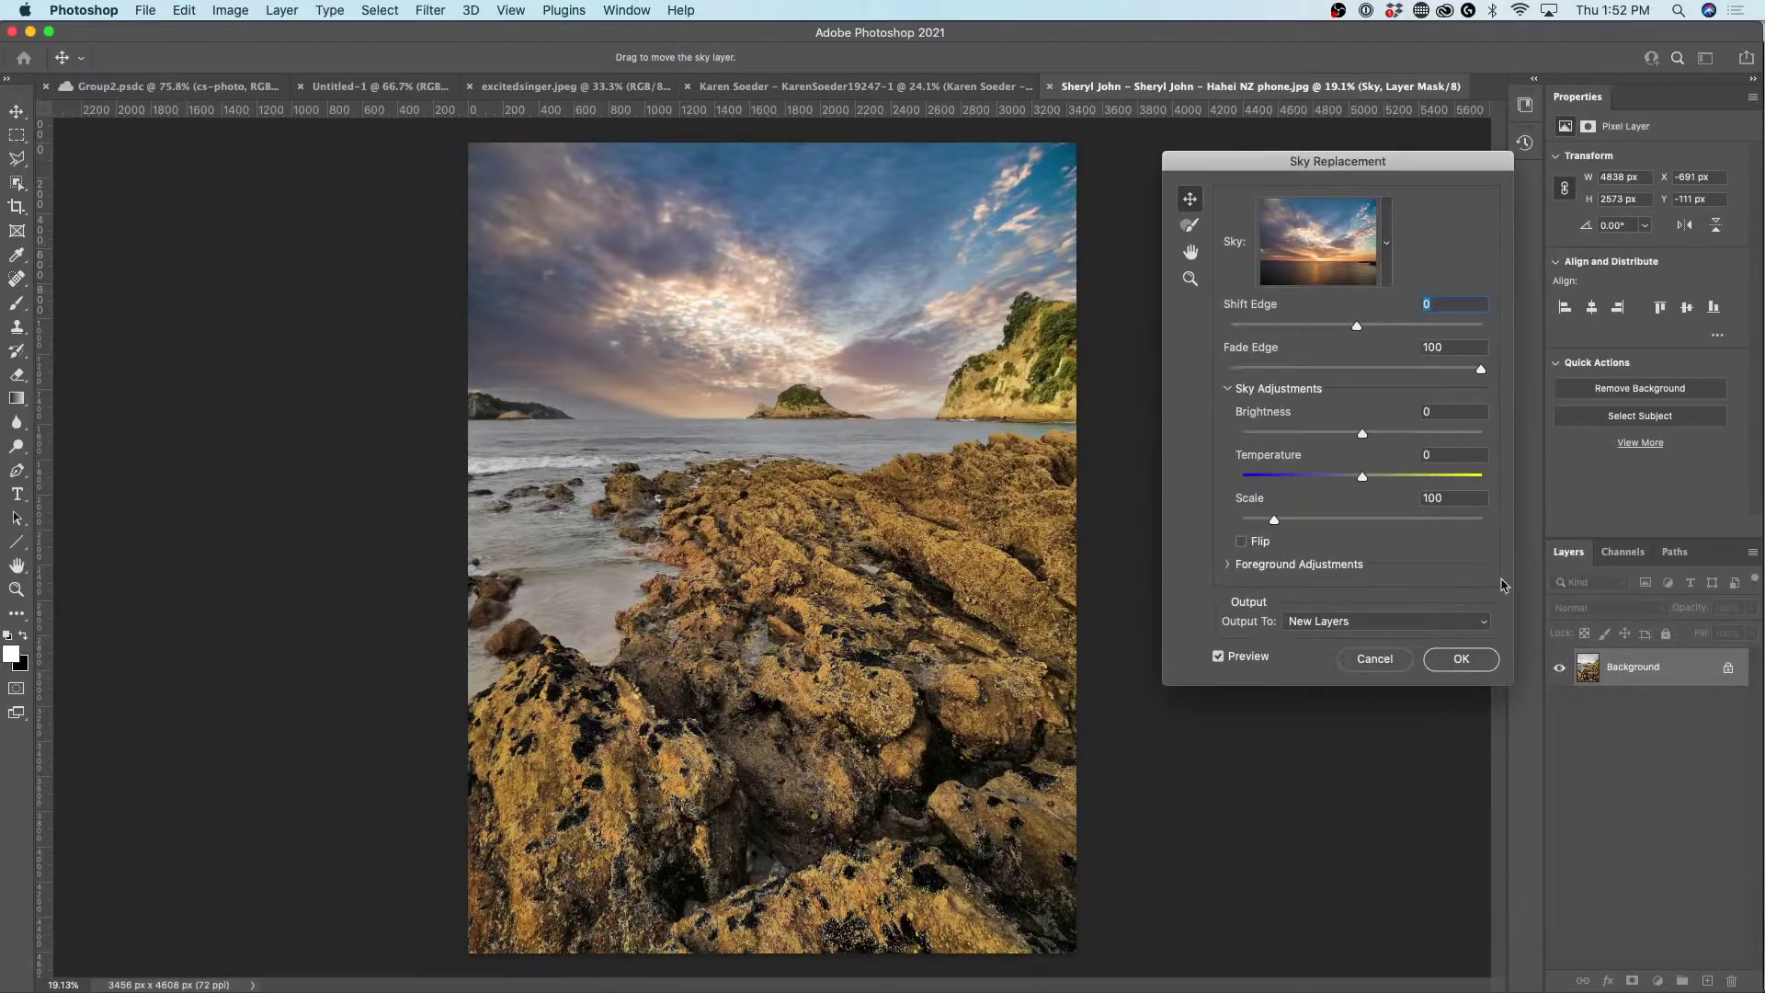
{"action": "left_click", "coordinate": [1374, 660]}
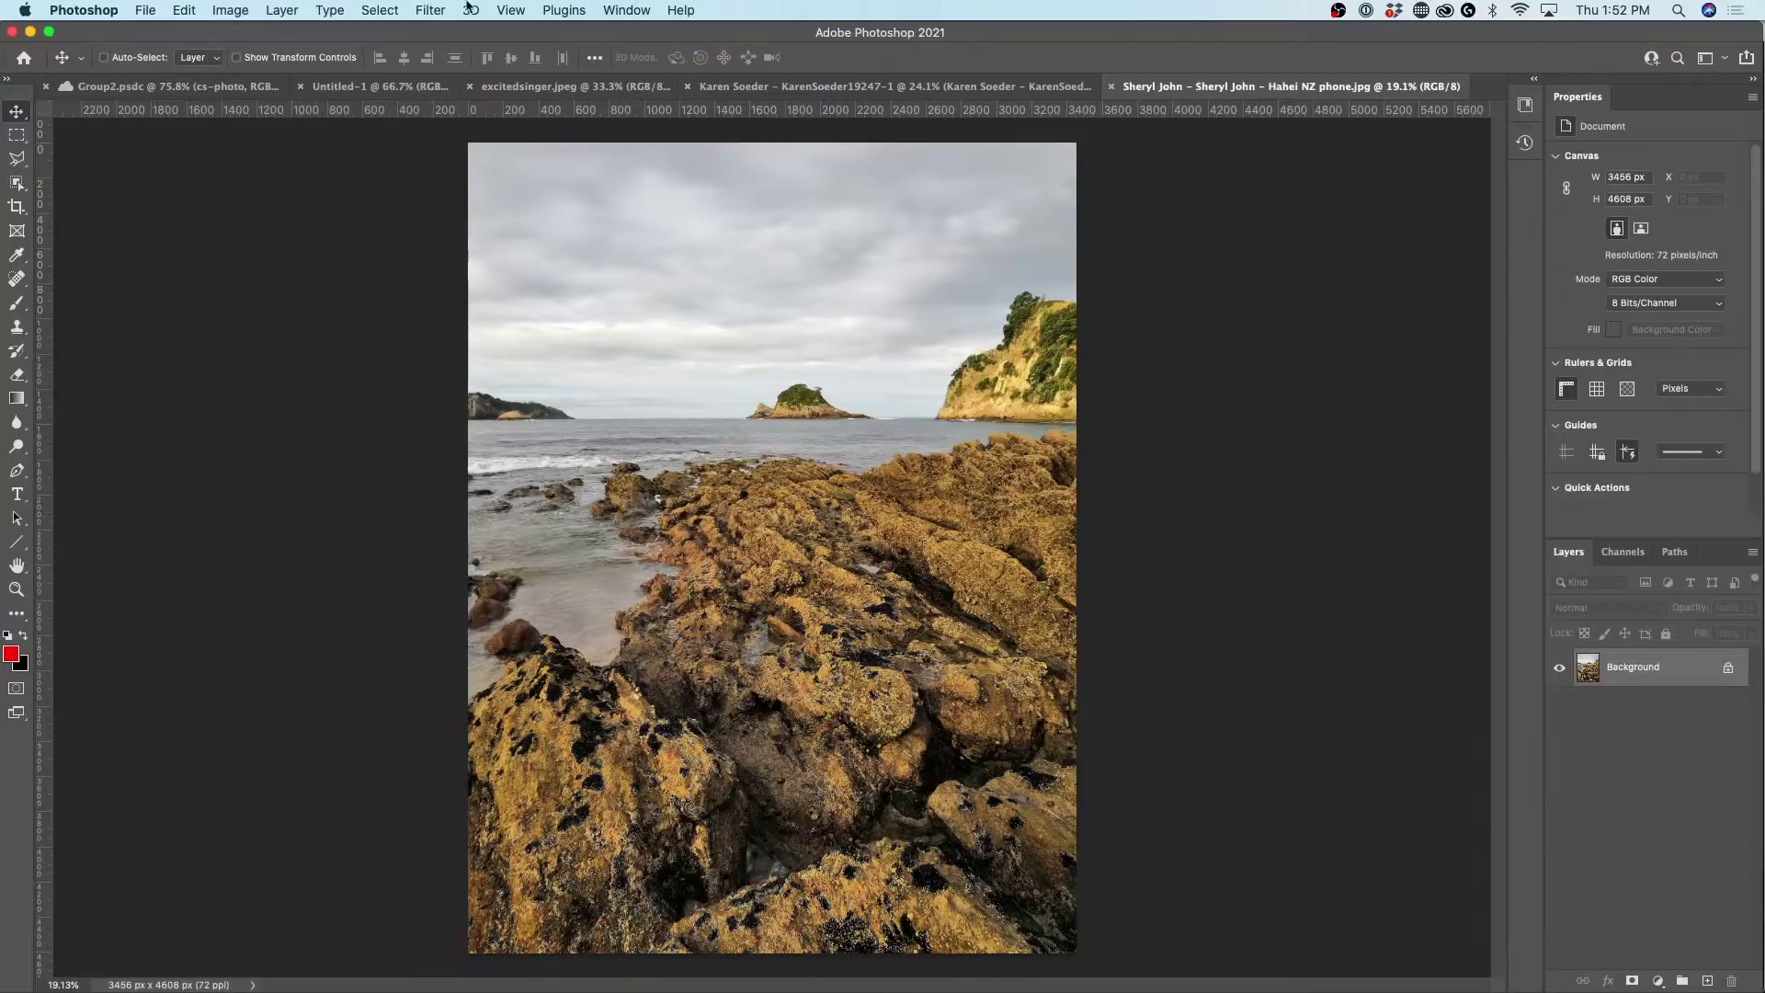
Open the rocky shore photo in the Camera Raw Filter and look over its editing adjustments.
{"action": "left_click", "coordinate": [429, 9]}
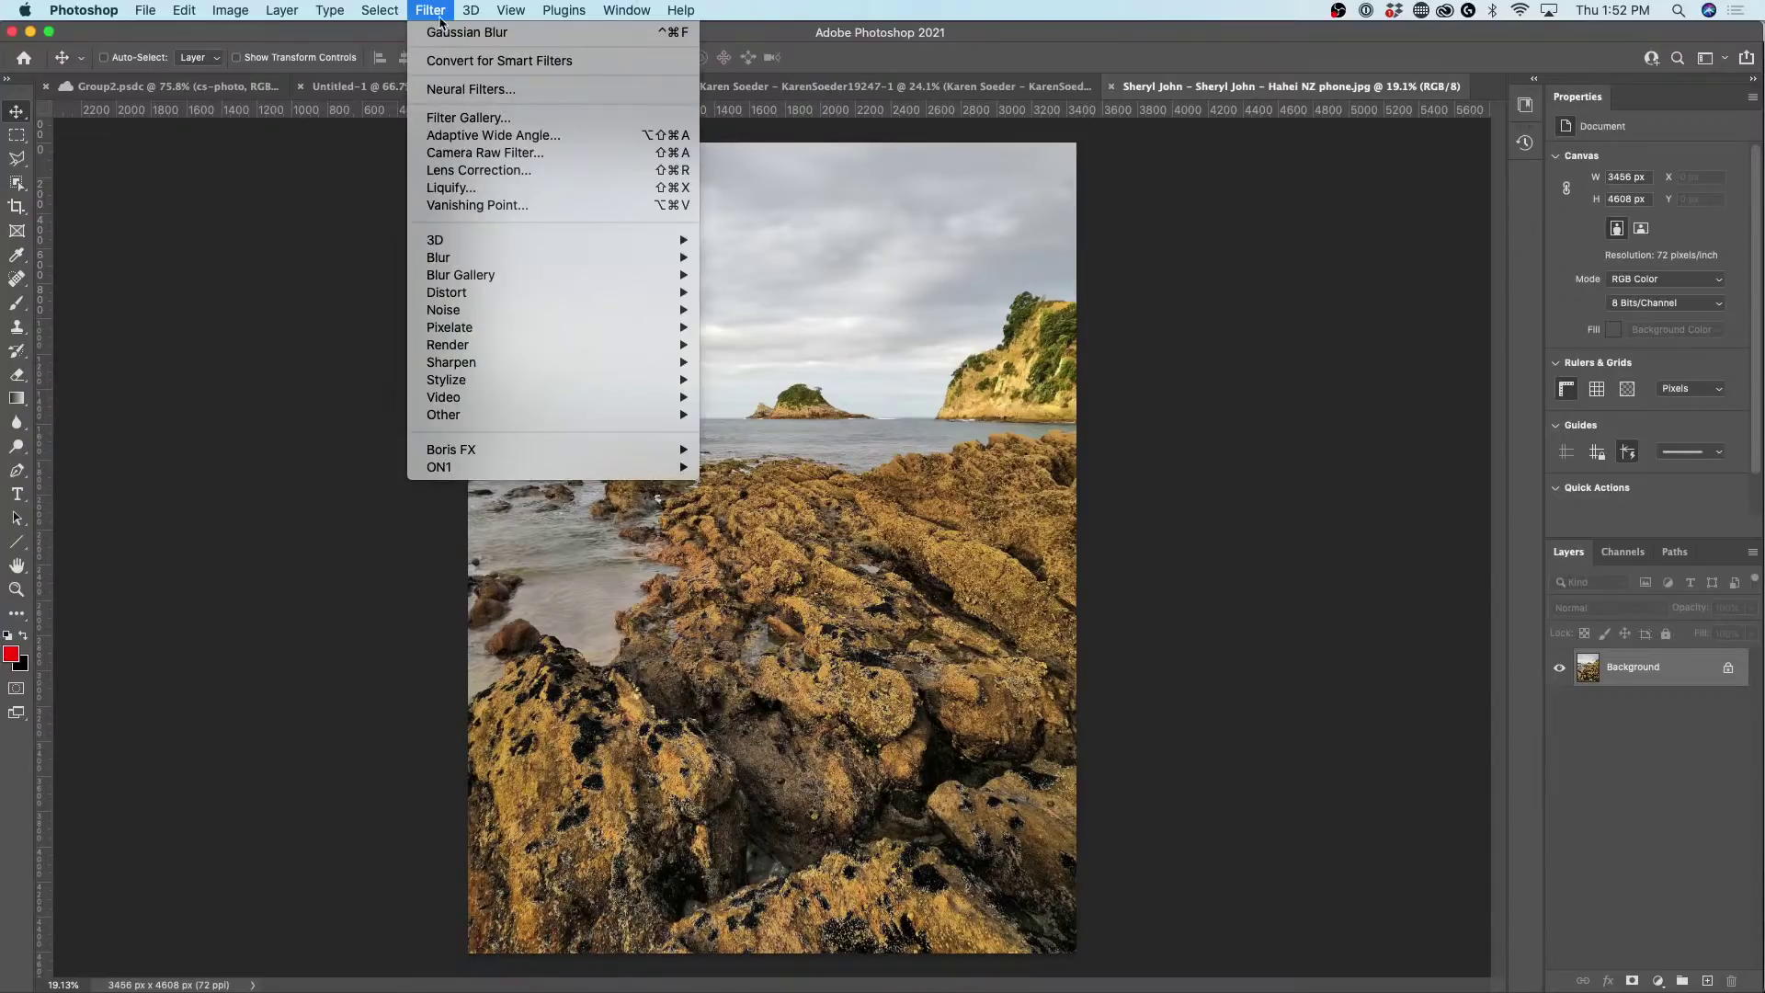
{"action": "left_click", "coordinate": [465, 153]}
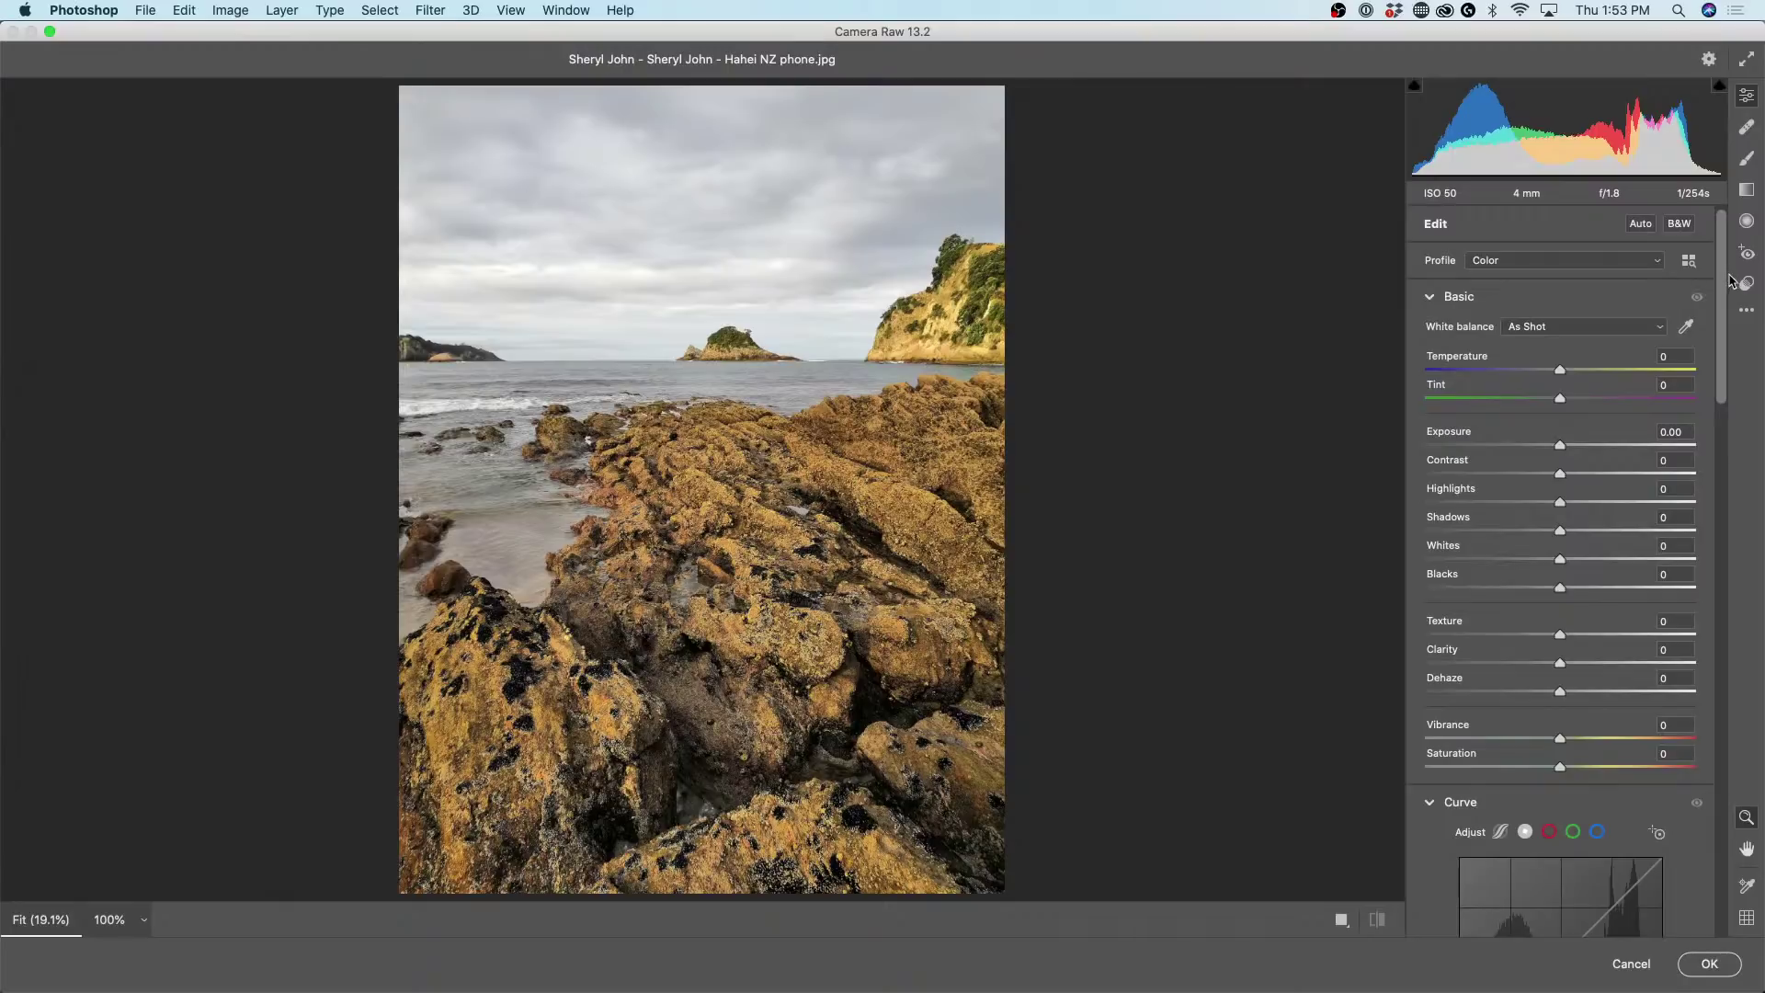
{"action": "scroll", "coordinate": [1725, 308], "scroll_direction": "down", "scroll_amount": 2}
{"action": "scroll", "coordinate": [1700, 368], "scroll_direction": "down", "scroll_amount": 15}
{"action": "scroll", "coordinate": [1646, 322], "scroll_direction": "up", "scroll_amount": 12}
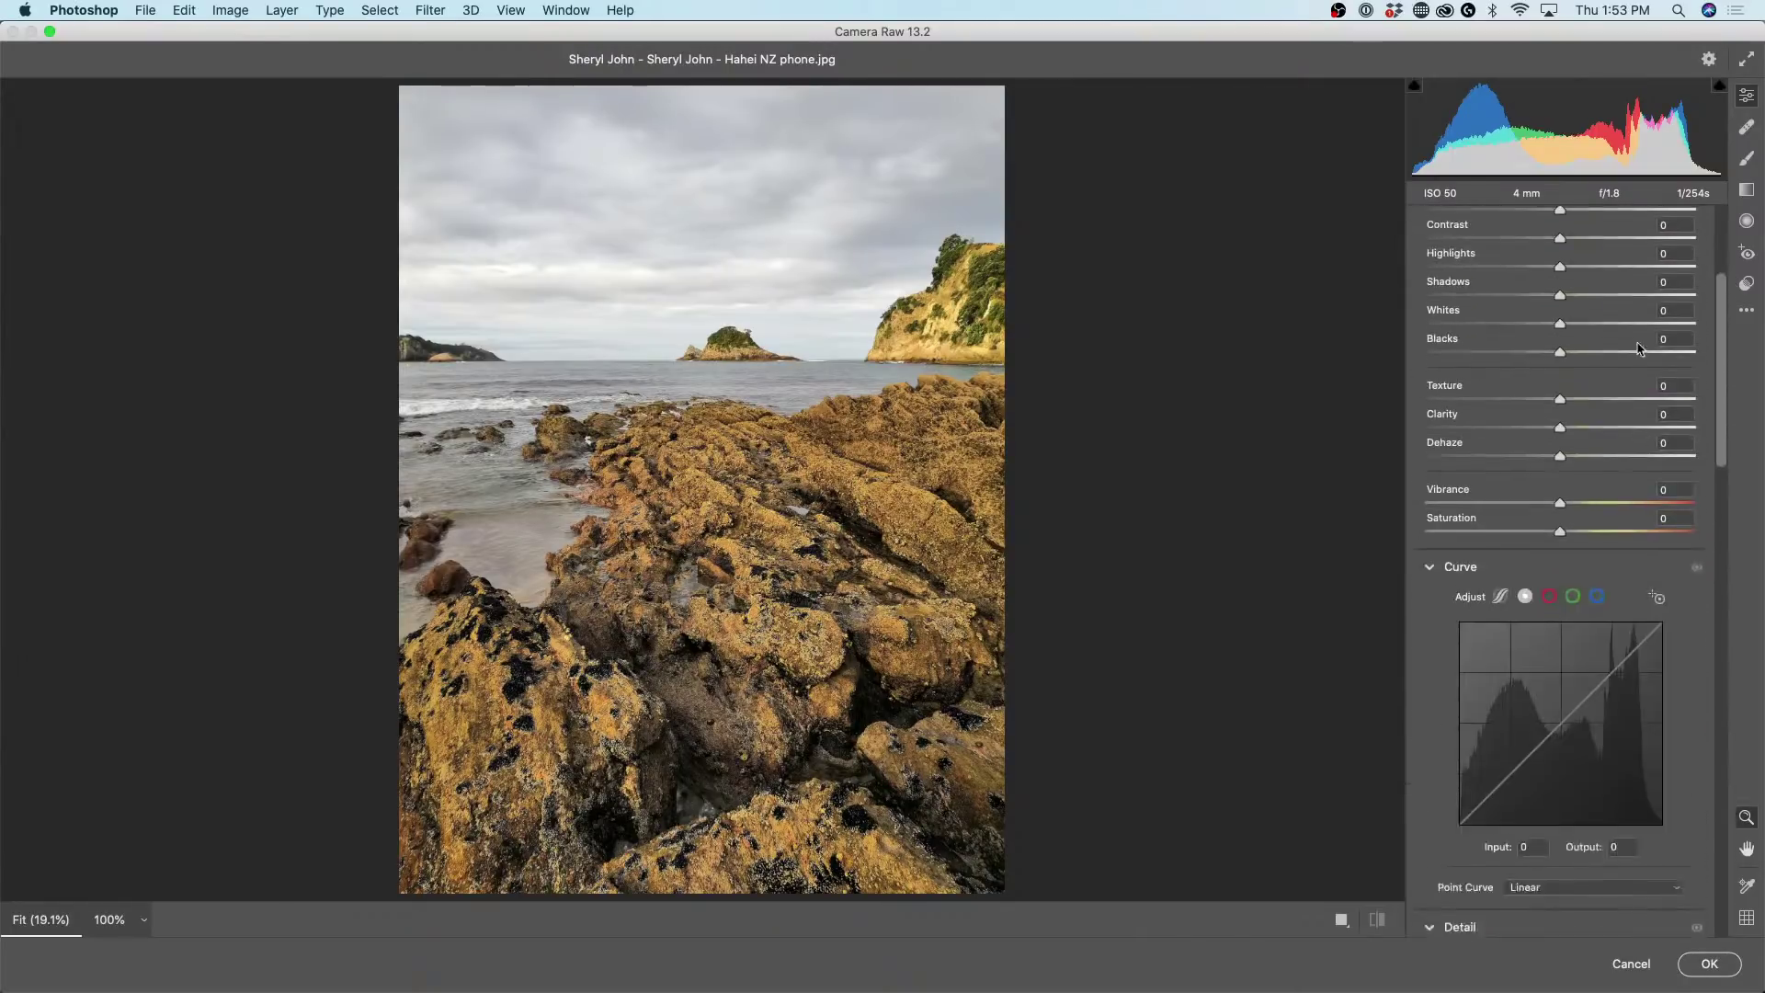
{"action": "scroll", "coordinate": [1646, 313], "scroll_direction": "up", "scroll_amount": 3}
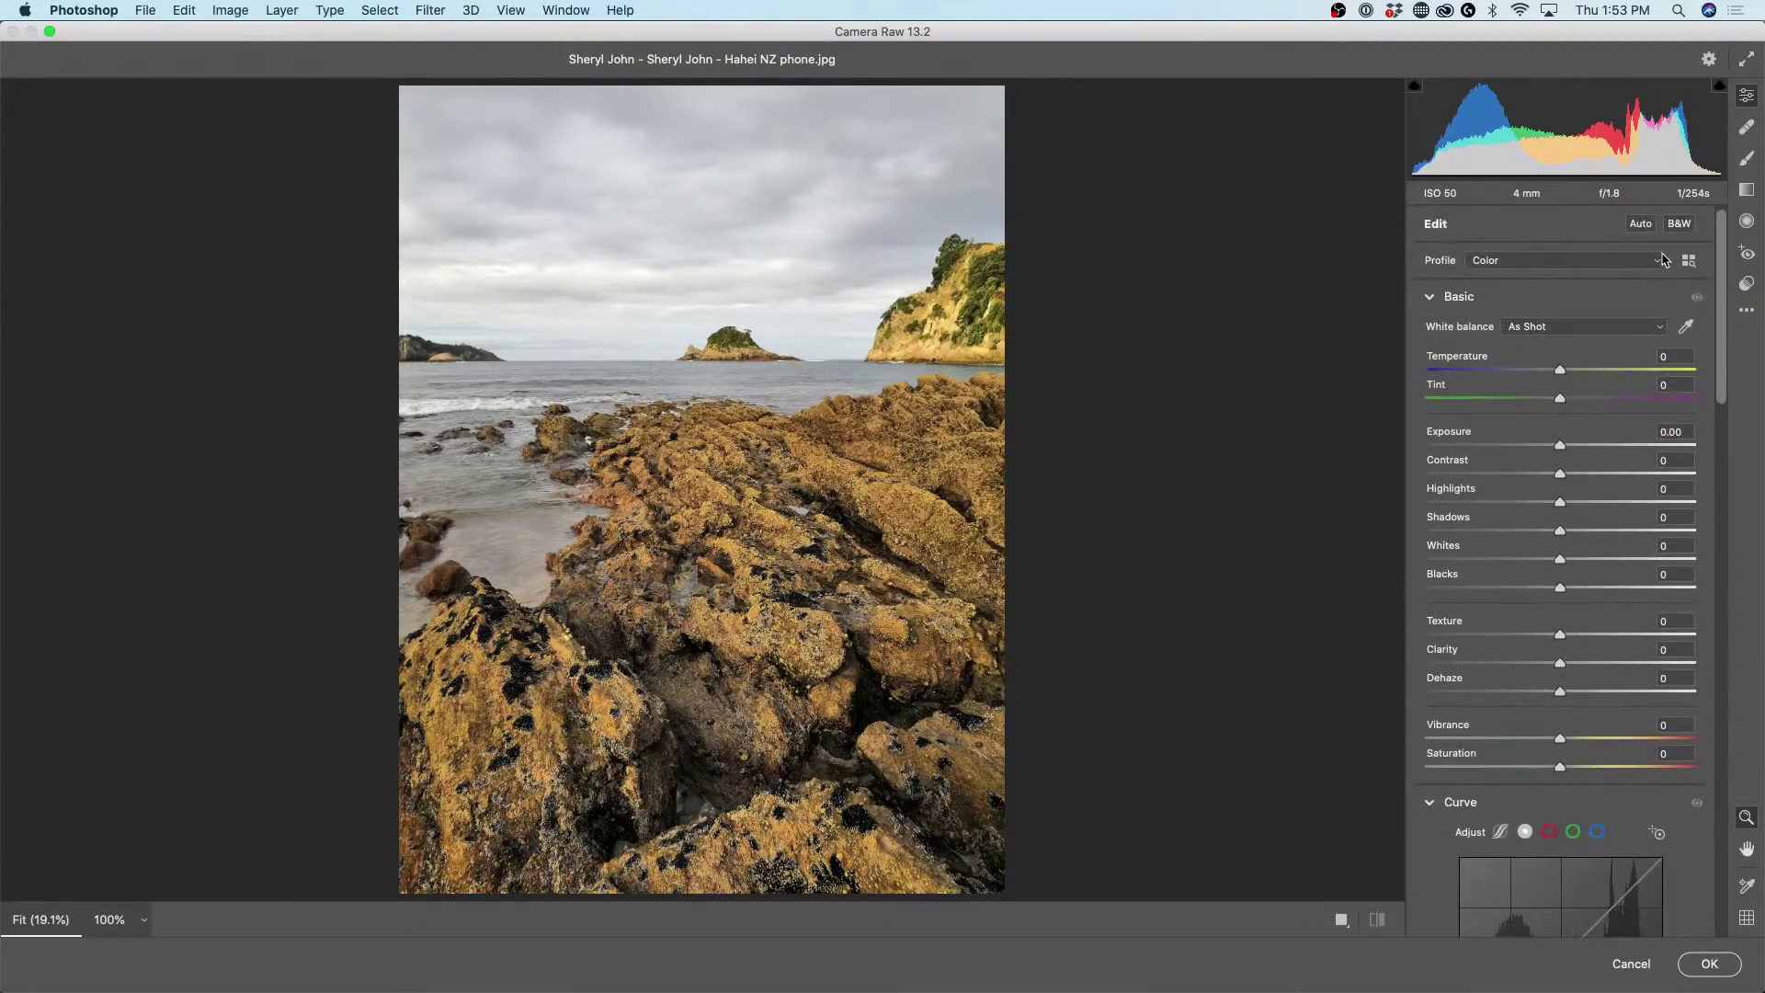
Try white balance samples from two spots in the cloudy sky and compare the photo before and after.
{"action": "left_click", "coordinate": [1632, 333]}
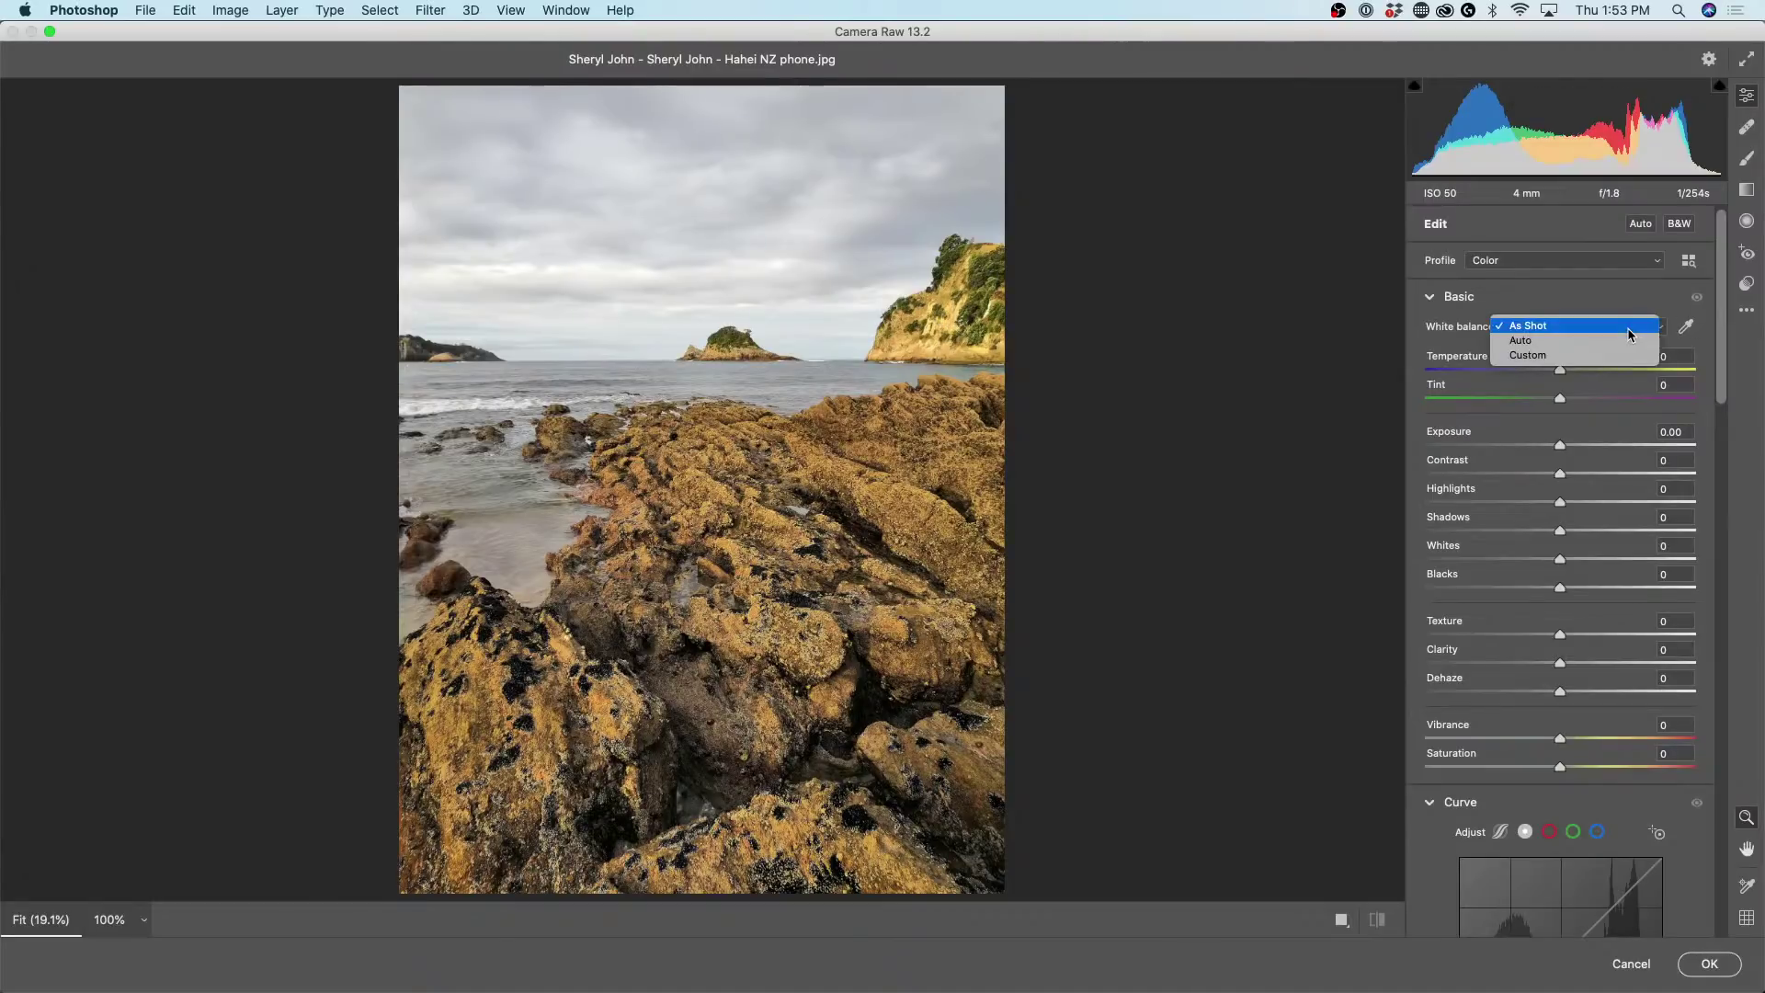
{"action": "left_click", "coordinate": [1607, 288]}
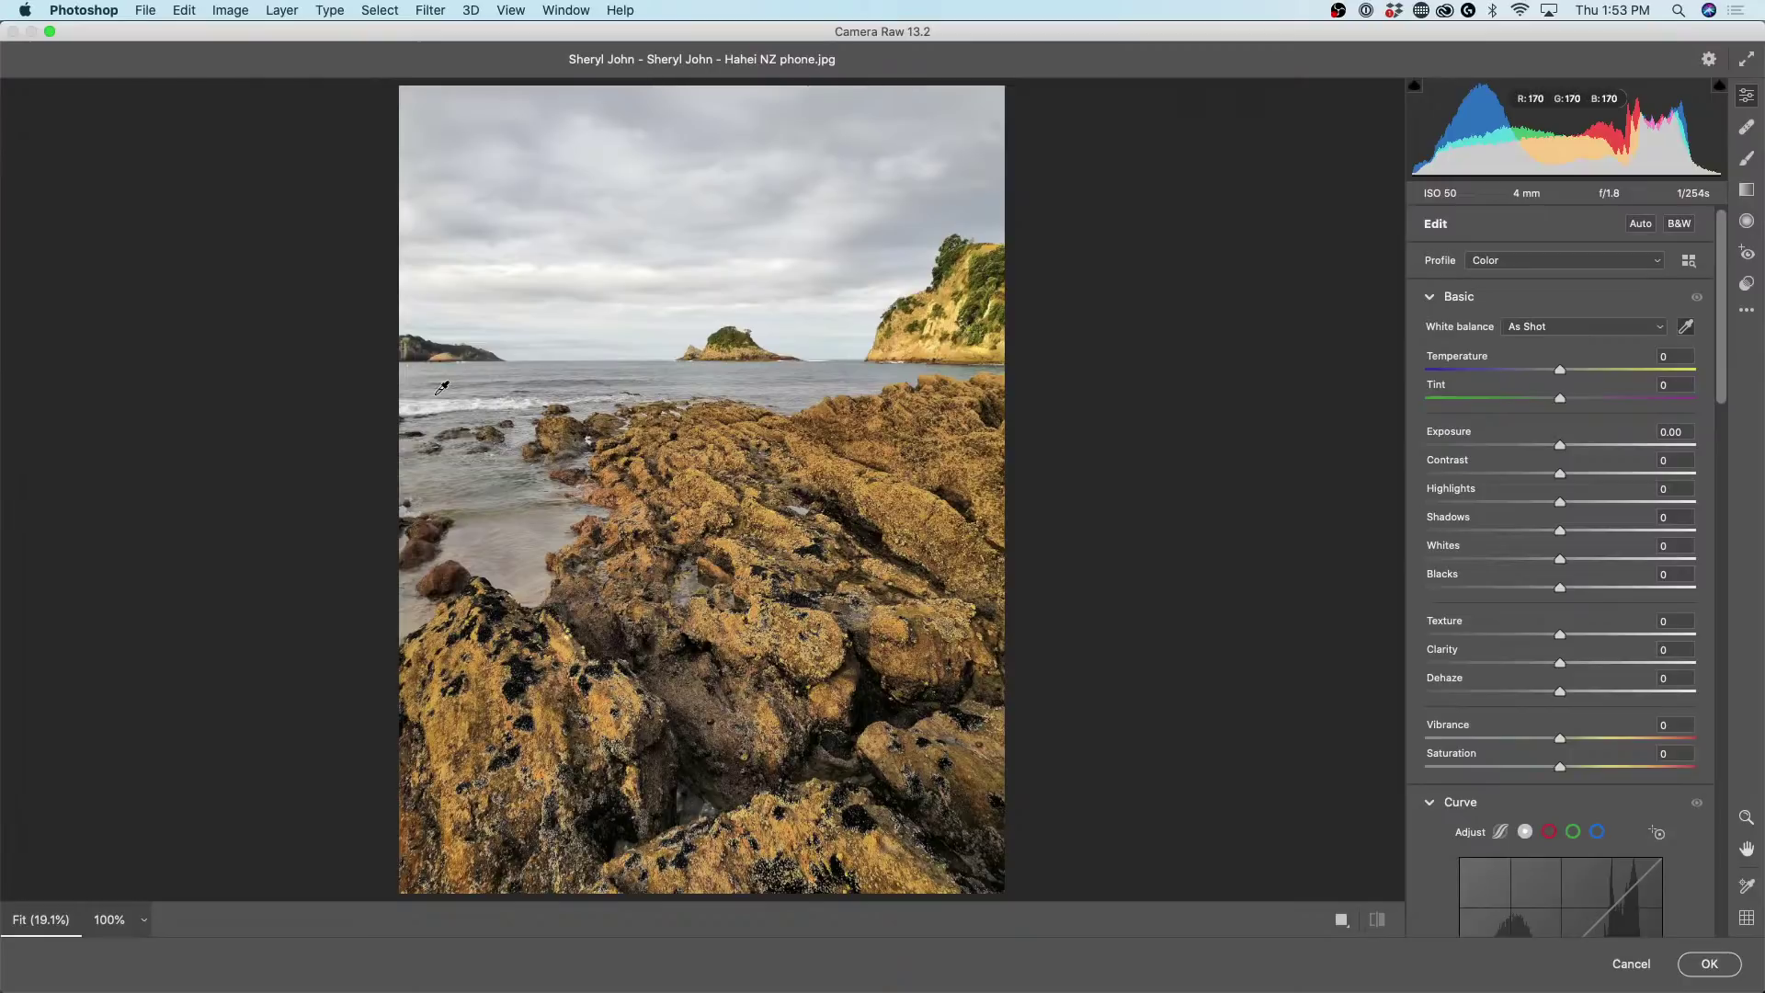
{"action": "left_click", "coordinate": [644, 262]}
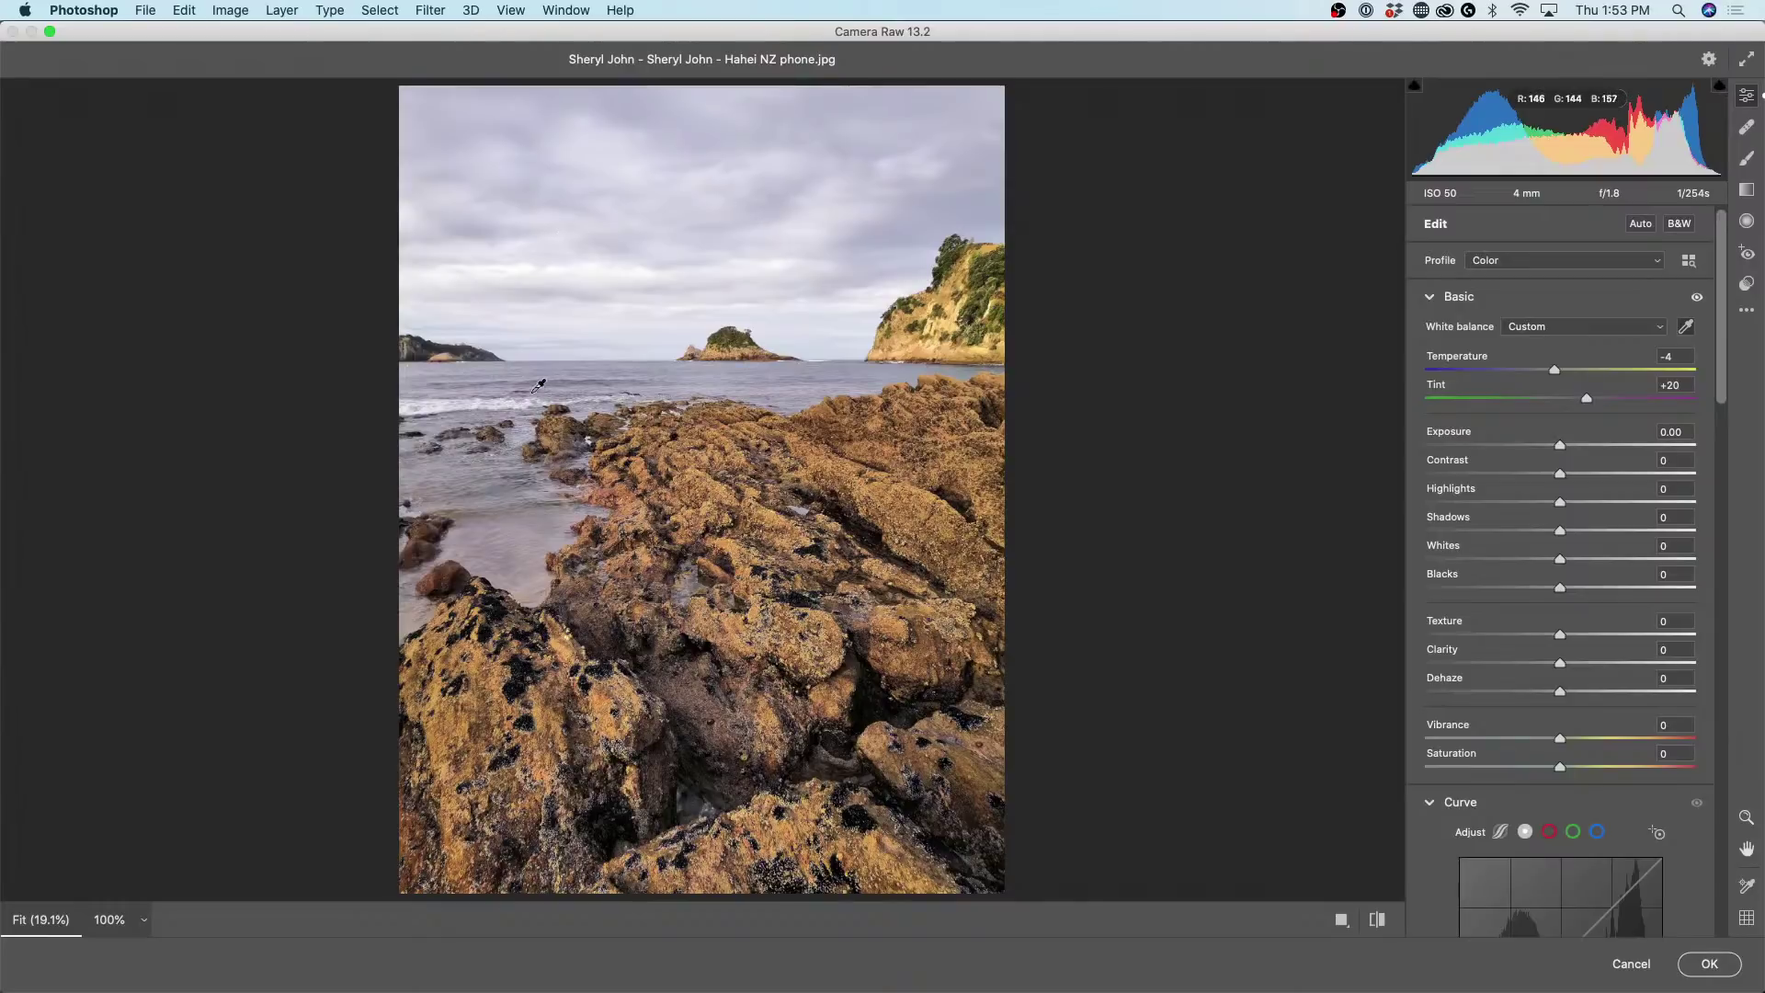
{"action": "left_click", "coordinate": [528, 266]}
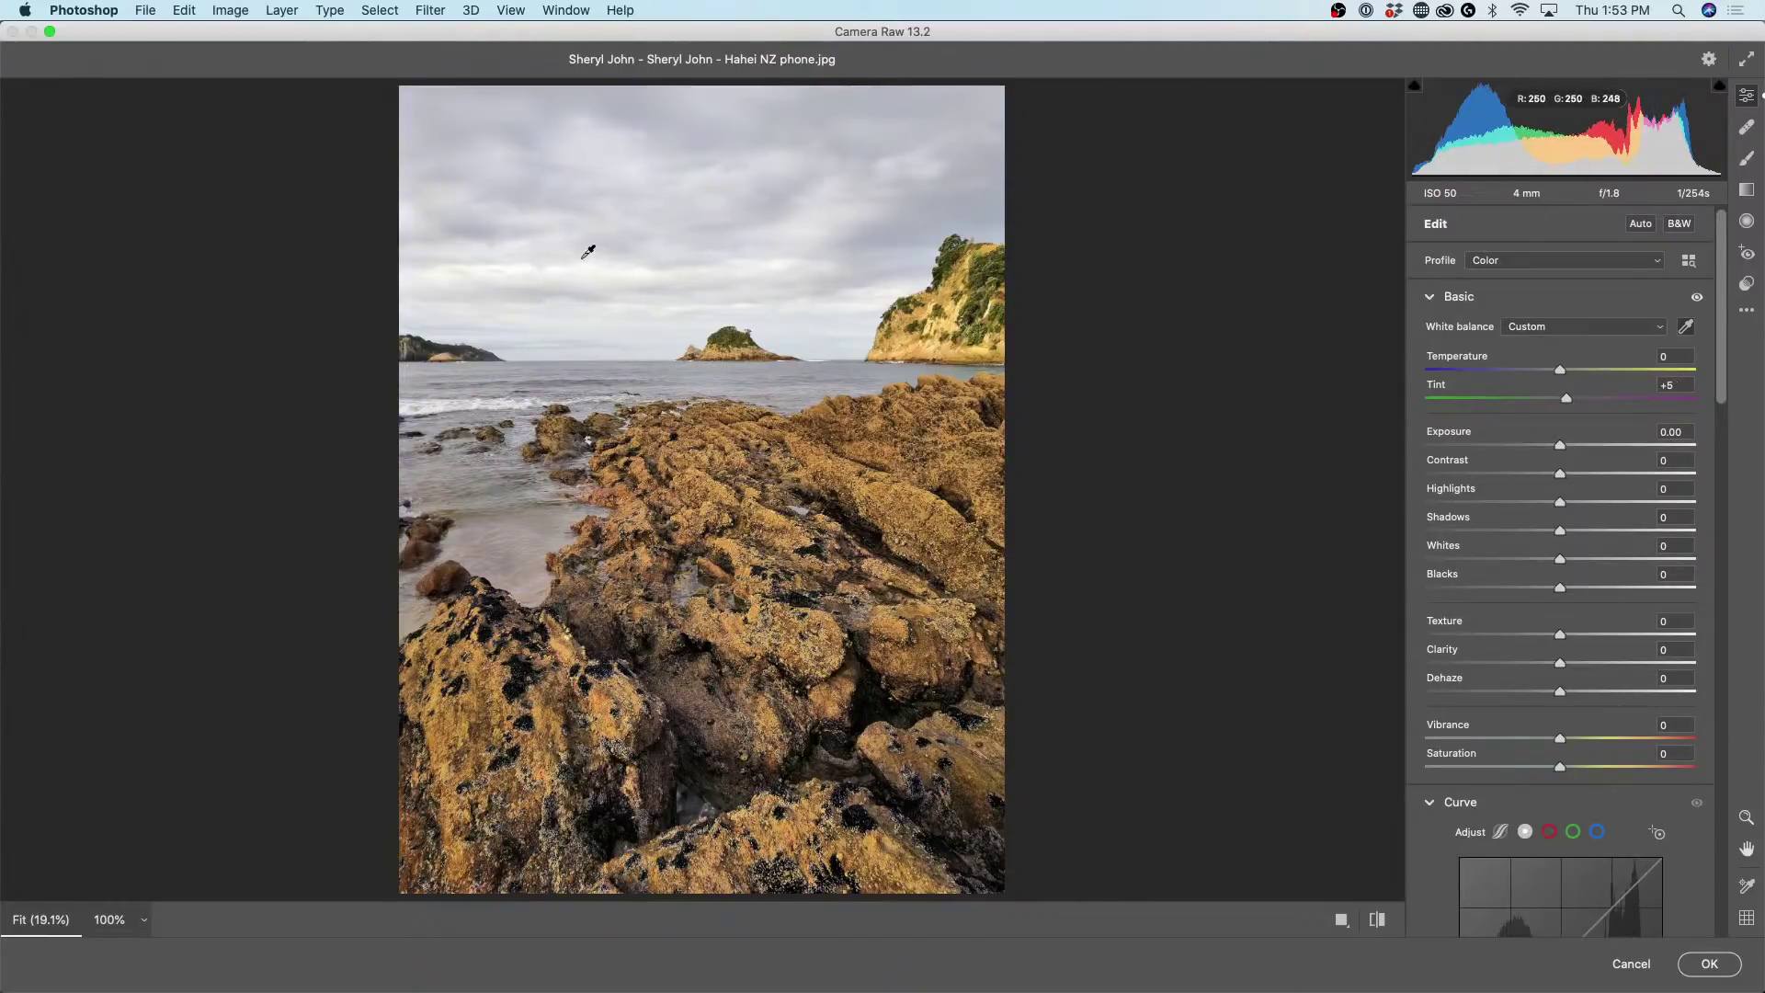
{"action": "double_click", "coordinate": [1171, 258]}
{"action": "key", "text": "backslash"}
{"action": "key", "text": "backslash"}
{"action": "key", "text": "backslash"}
Enlarge the breaking waves to 100% and sample the white balance from the white foam.
{"action": "left_click", "coordinate": [144, 919]}
{"action": "left_click", "coordinate": [273, 819]}
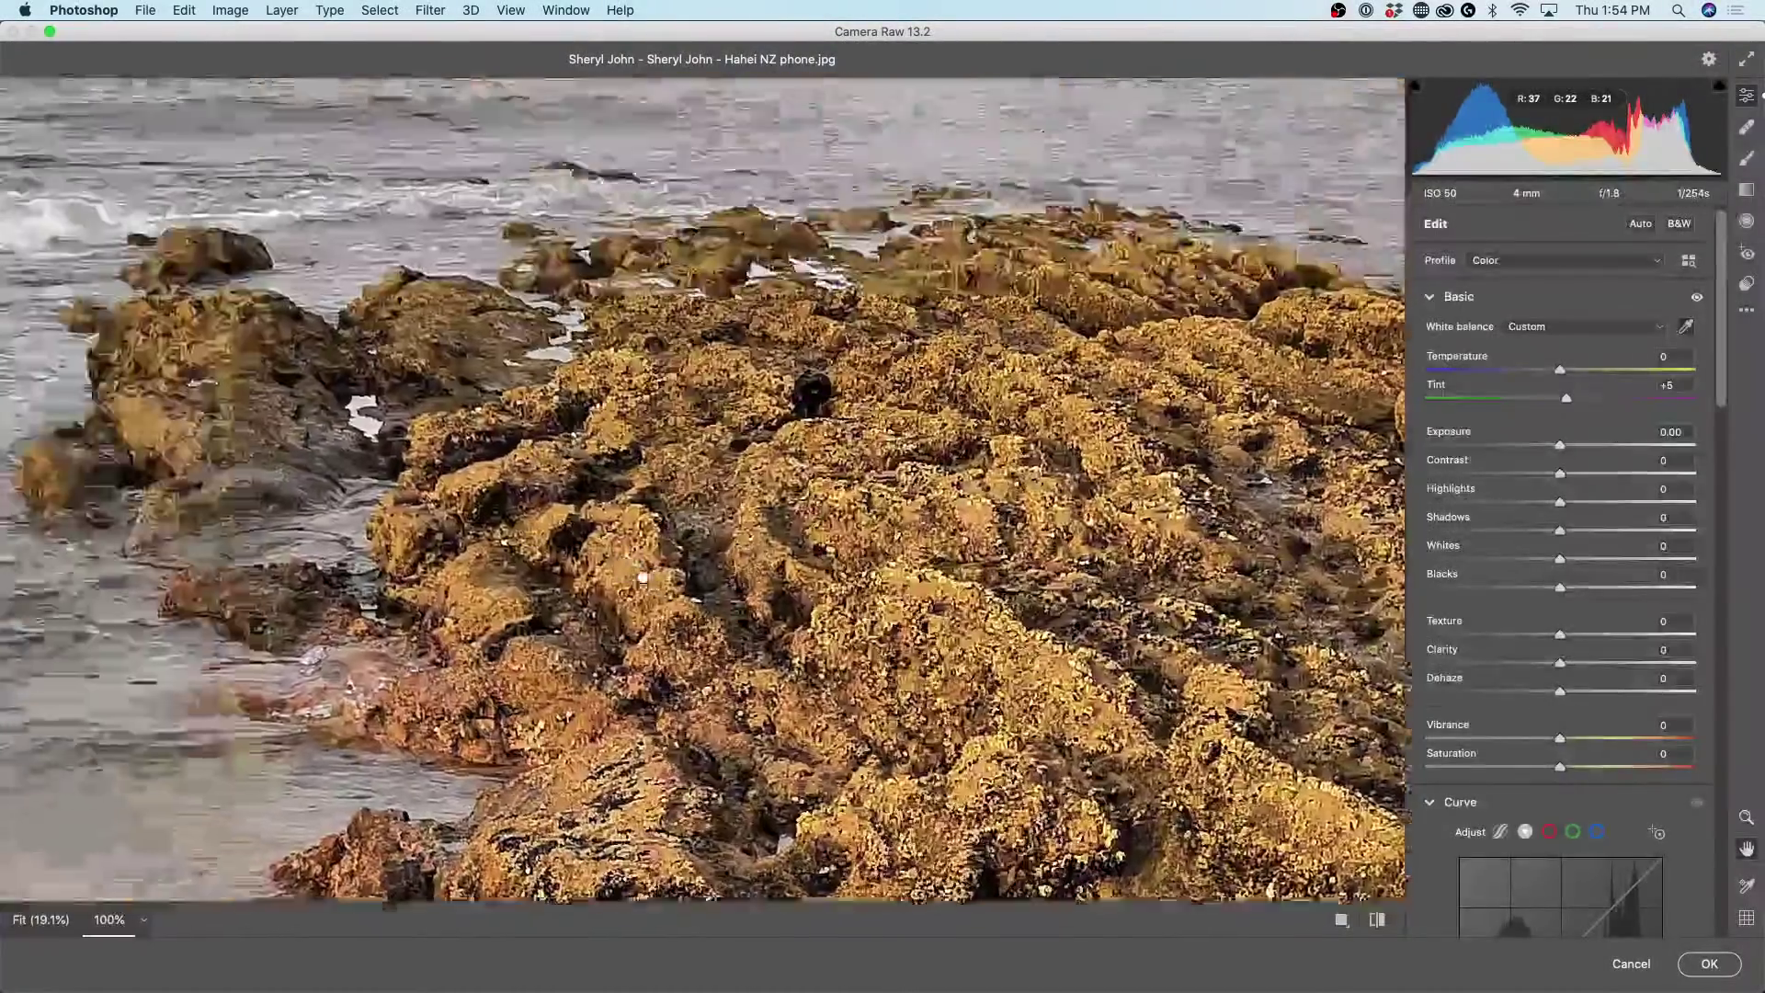
{"action": "left_click_drag", "start_coordinate": [643, 577], "coordinate": [887, 753]}
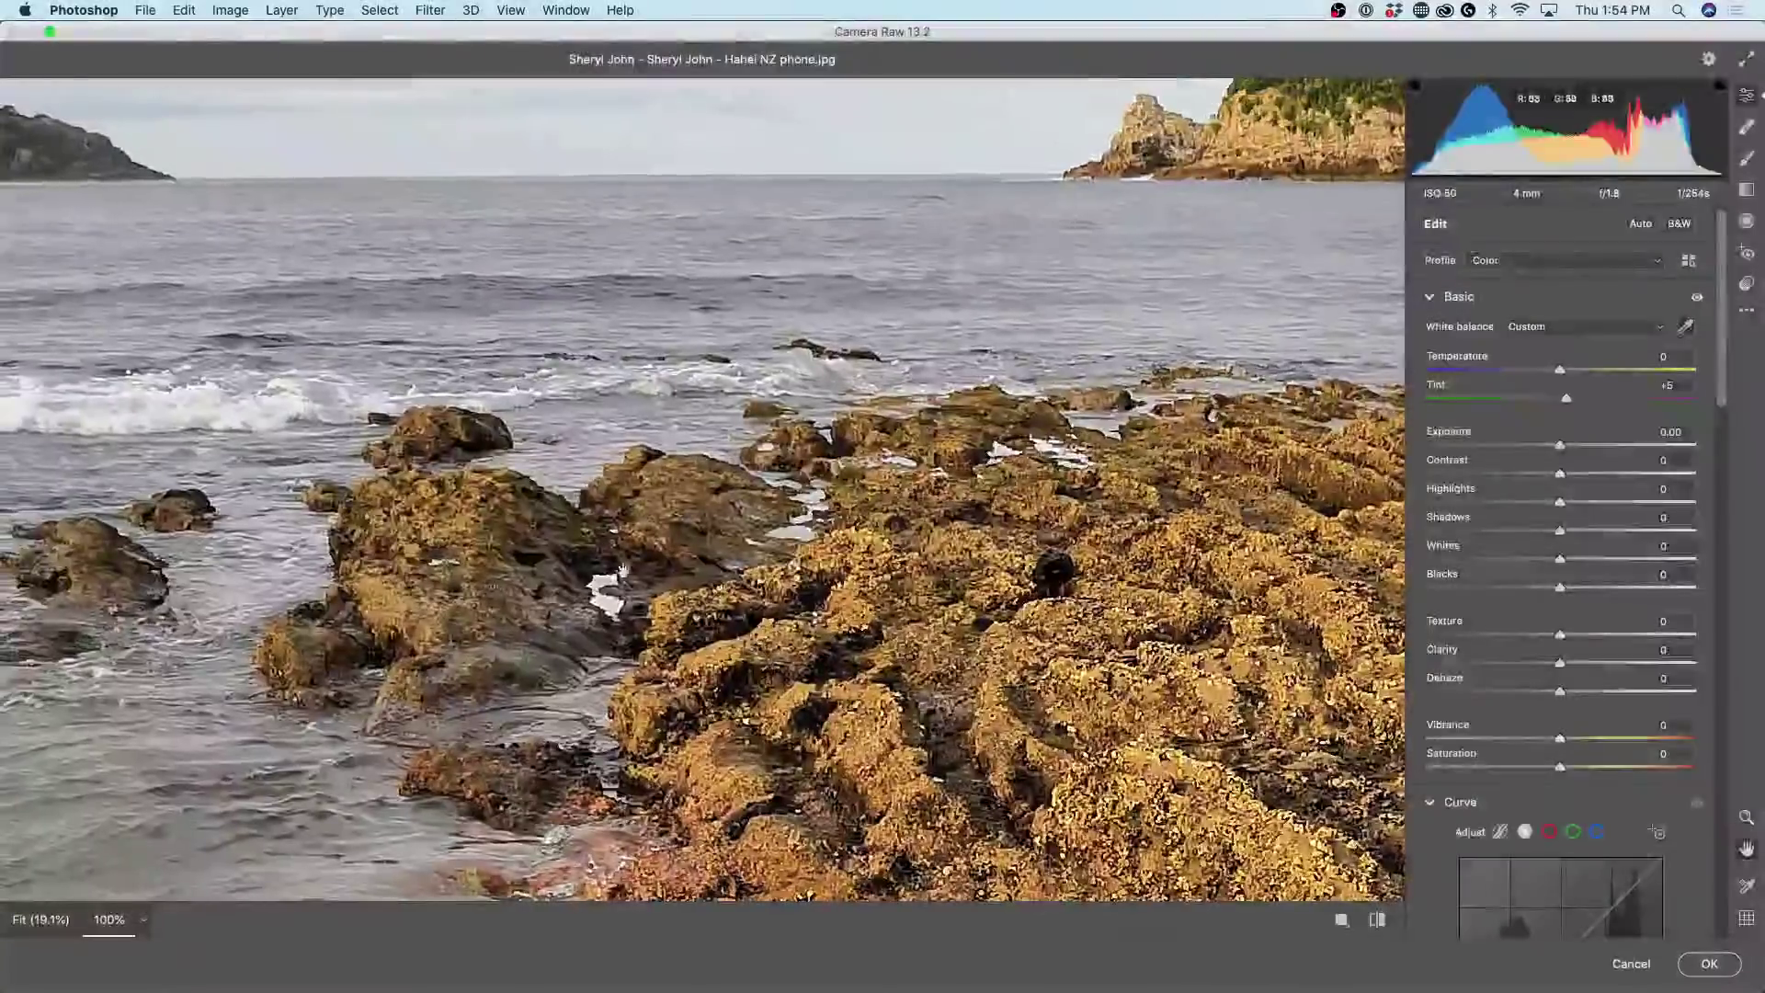
{"action": "left_click_drag", "start_coordinate": [199, 585], "coordinate": [779, 461]}
{"action": "left_click_drag", "start_coordinate": [597, 417], "coordinate": [827, 619]}
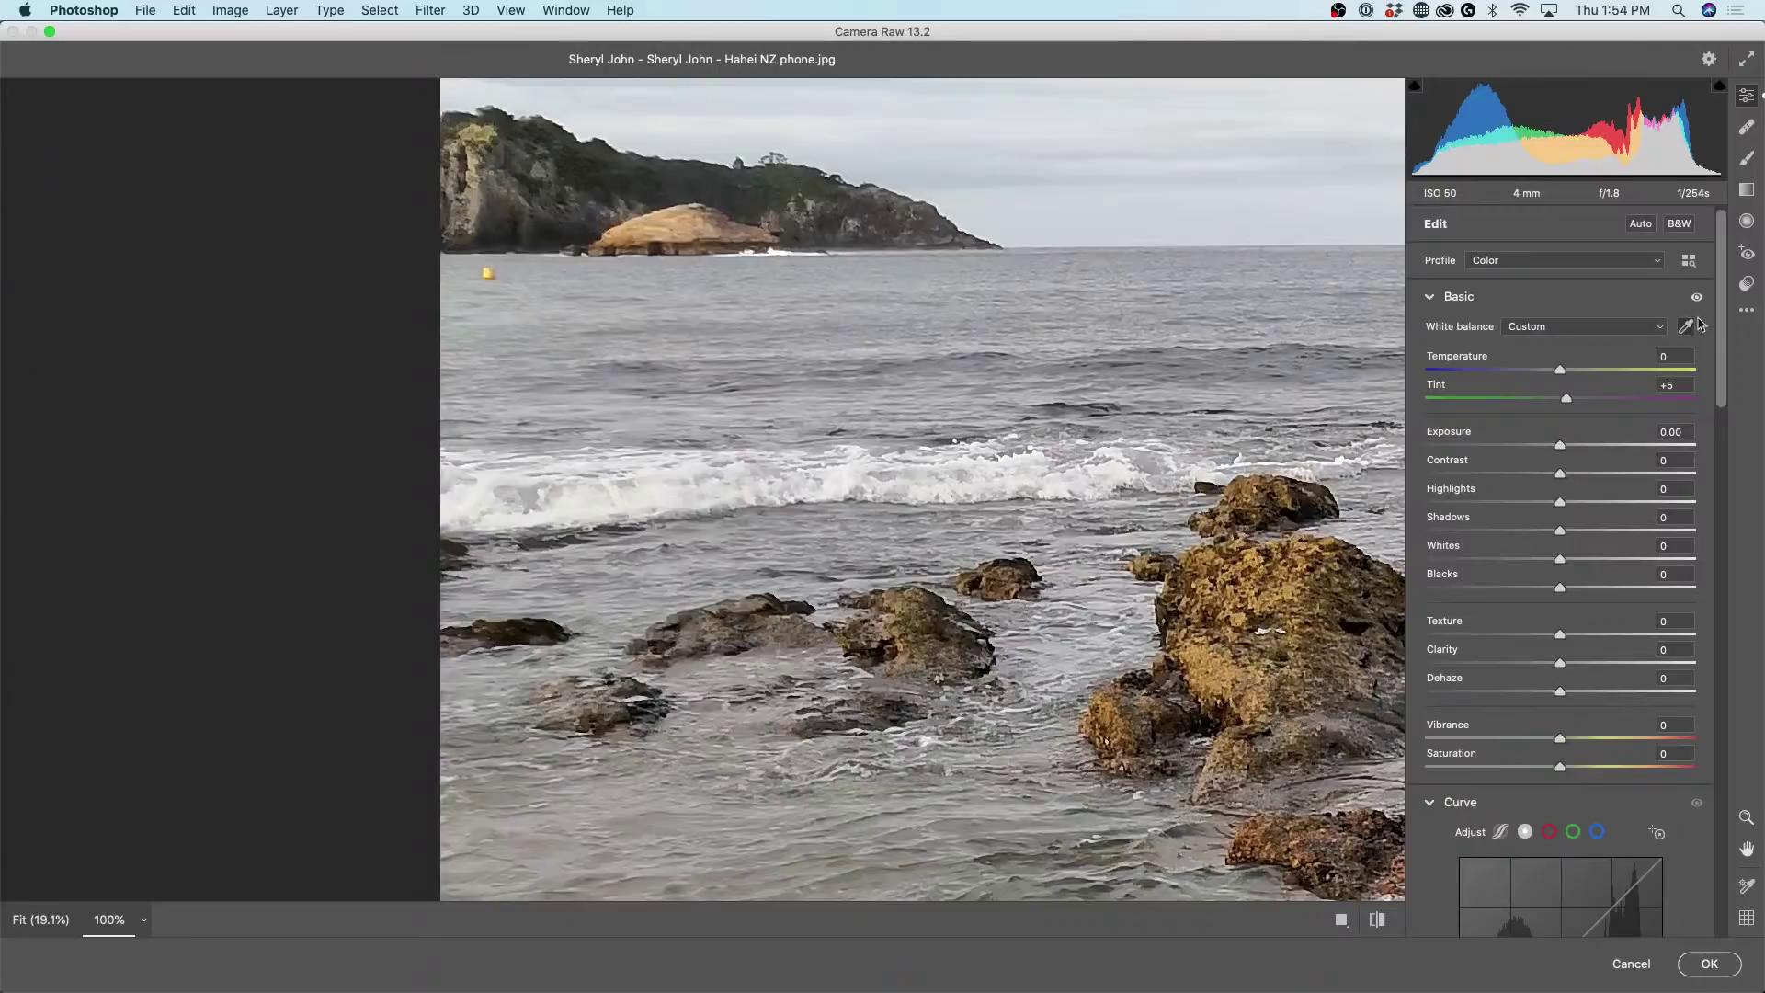
{"action": "left_click", "coordinate": [668, 460]}
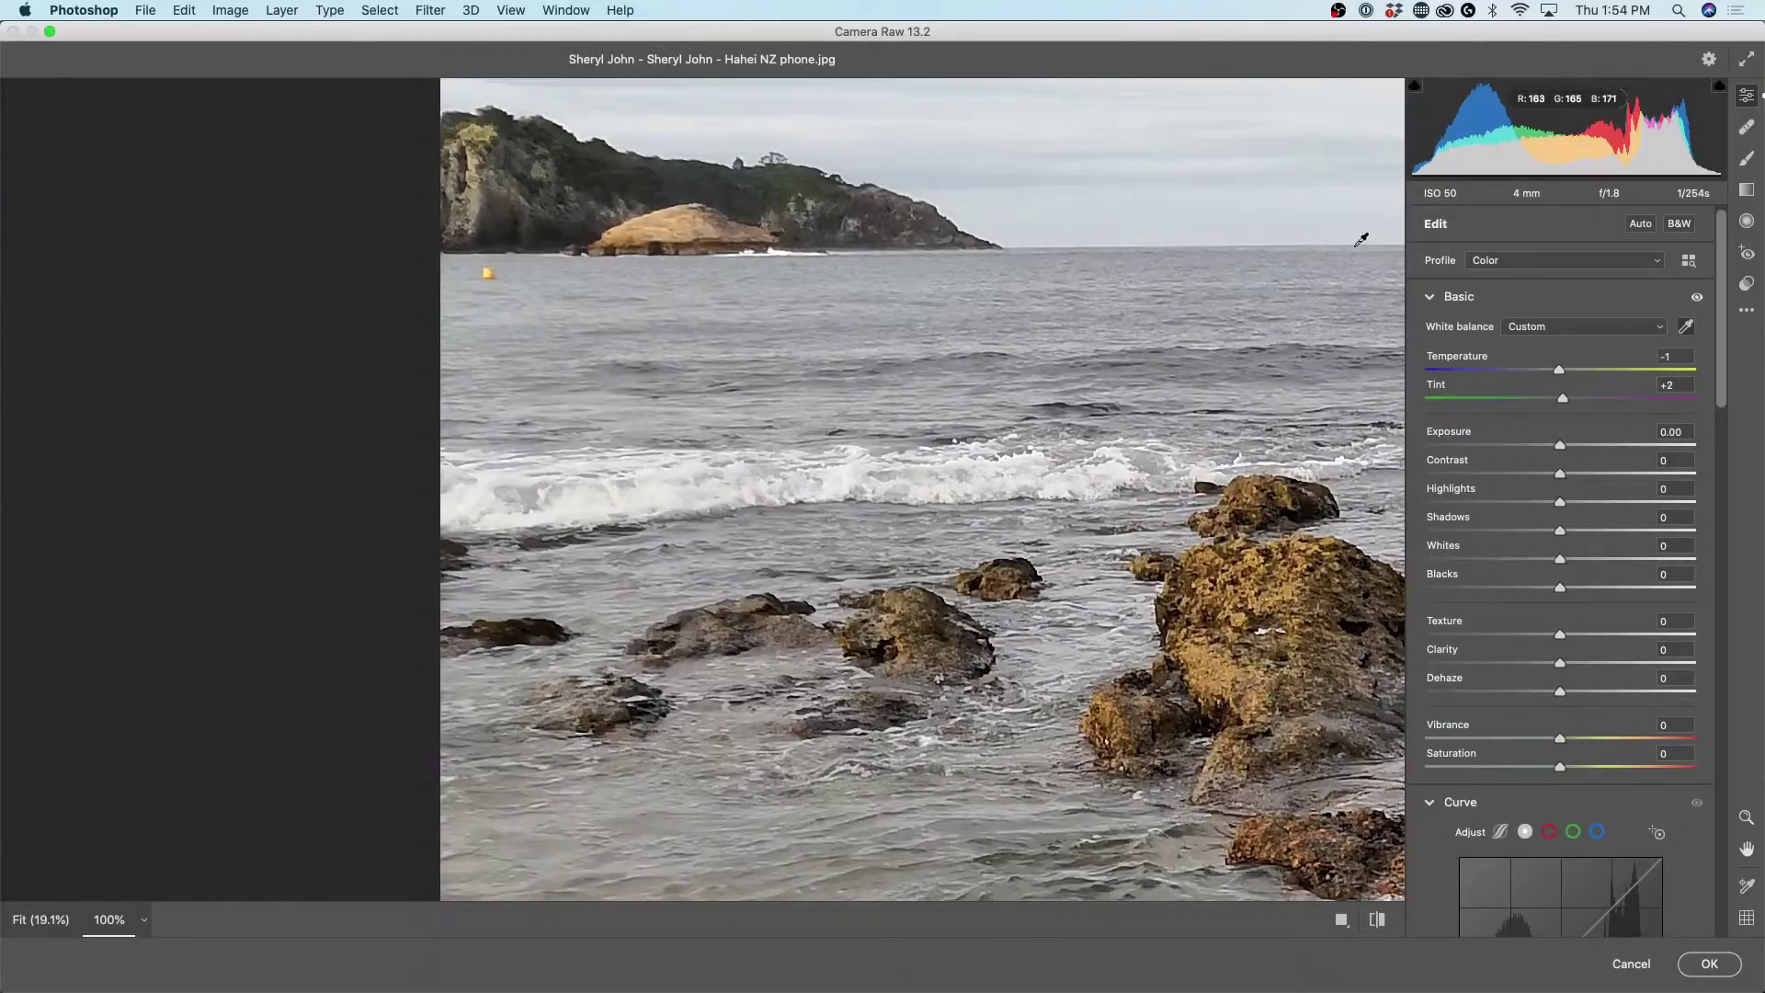
Show the whole photo and set the white balance Temperature to 0.
{"action": "left_click", "coordinate": [144, 920]}
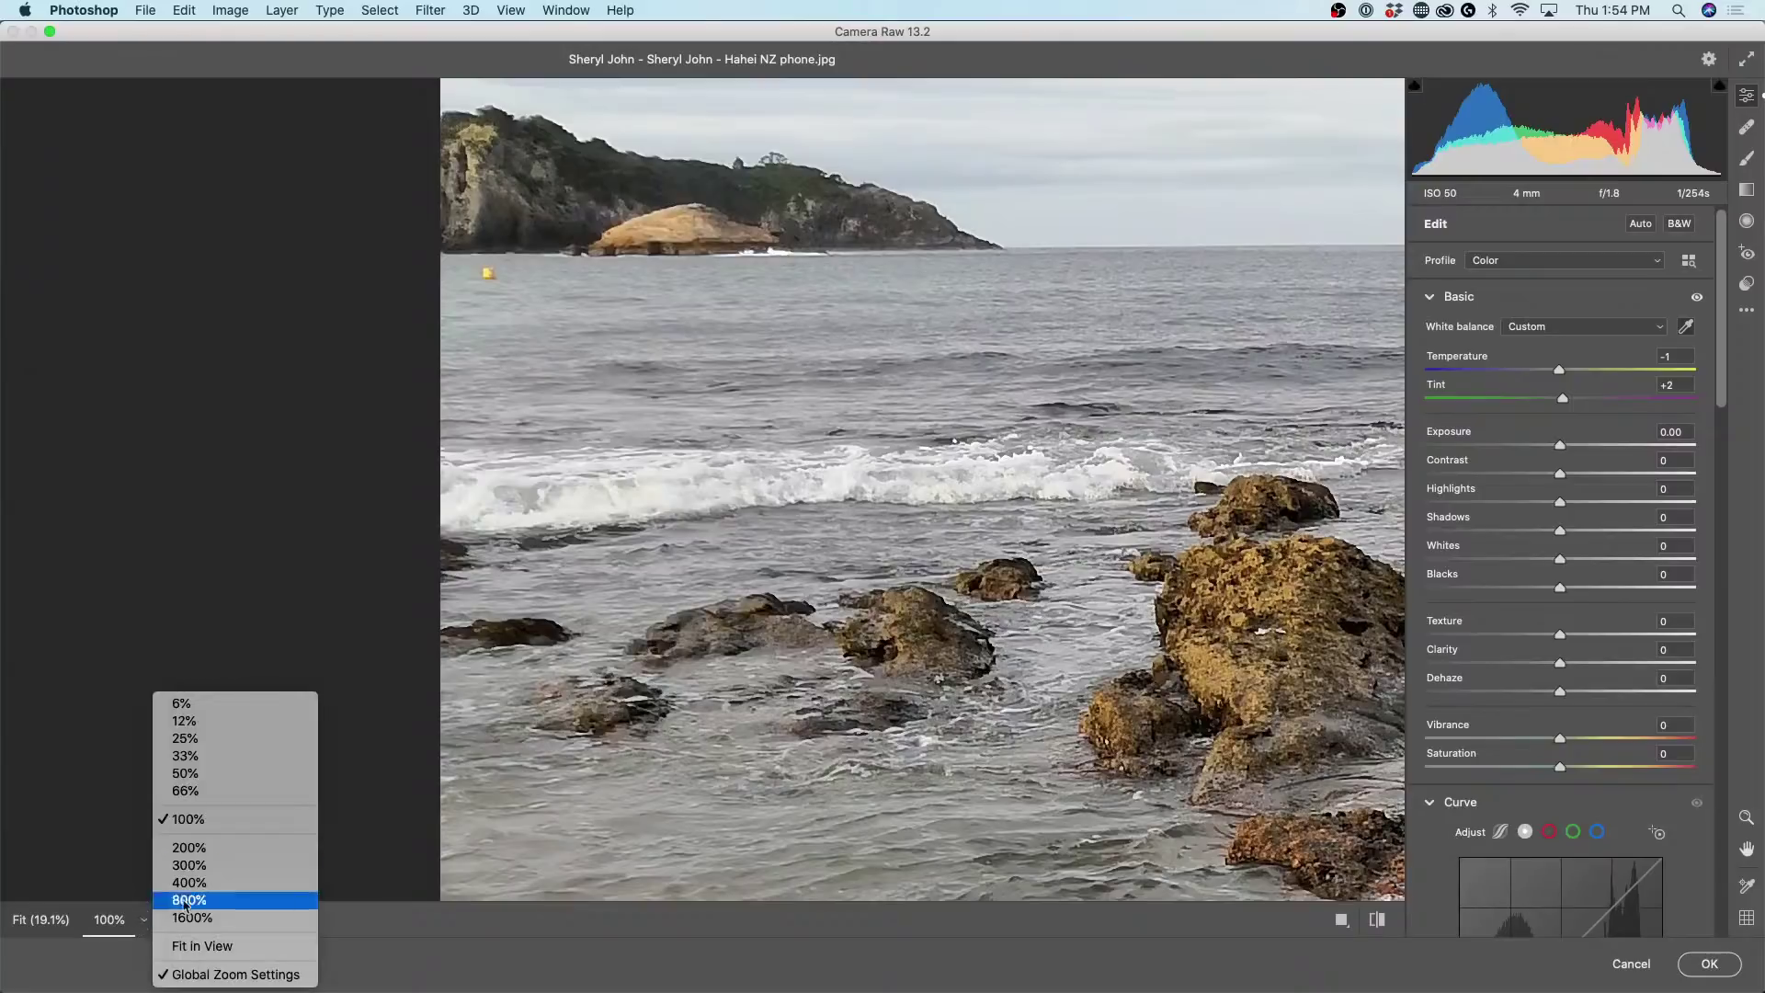
{"action": "left_click", "coordinate": [265, 820]}
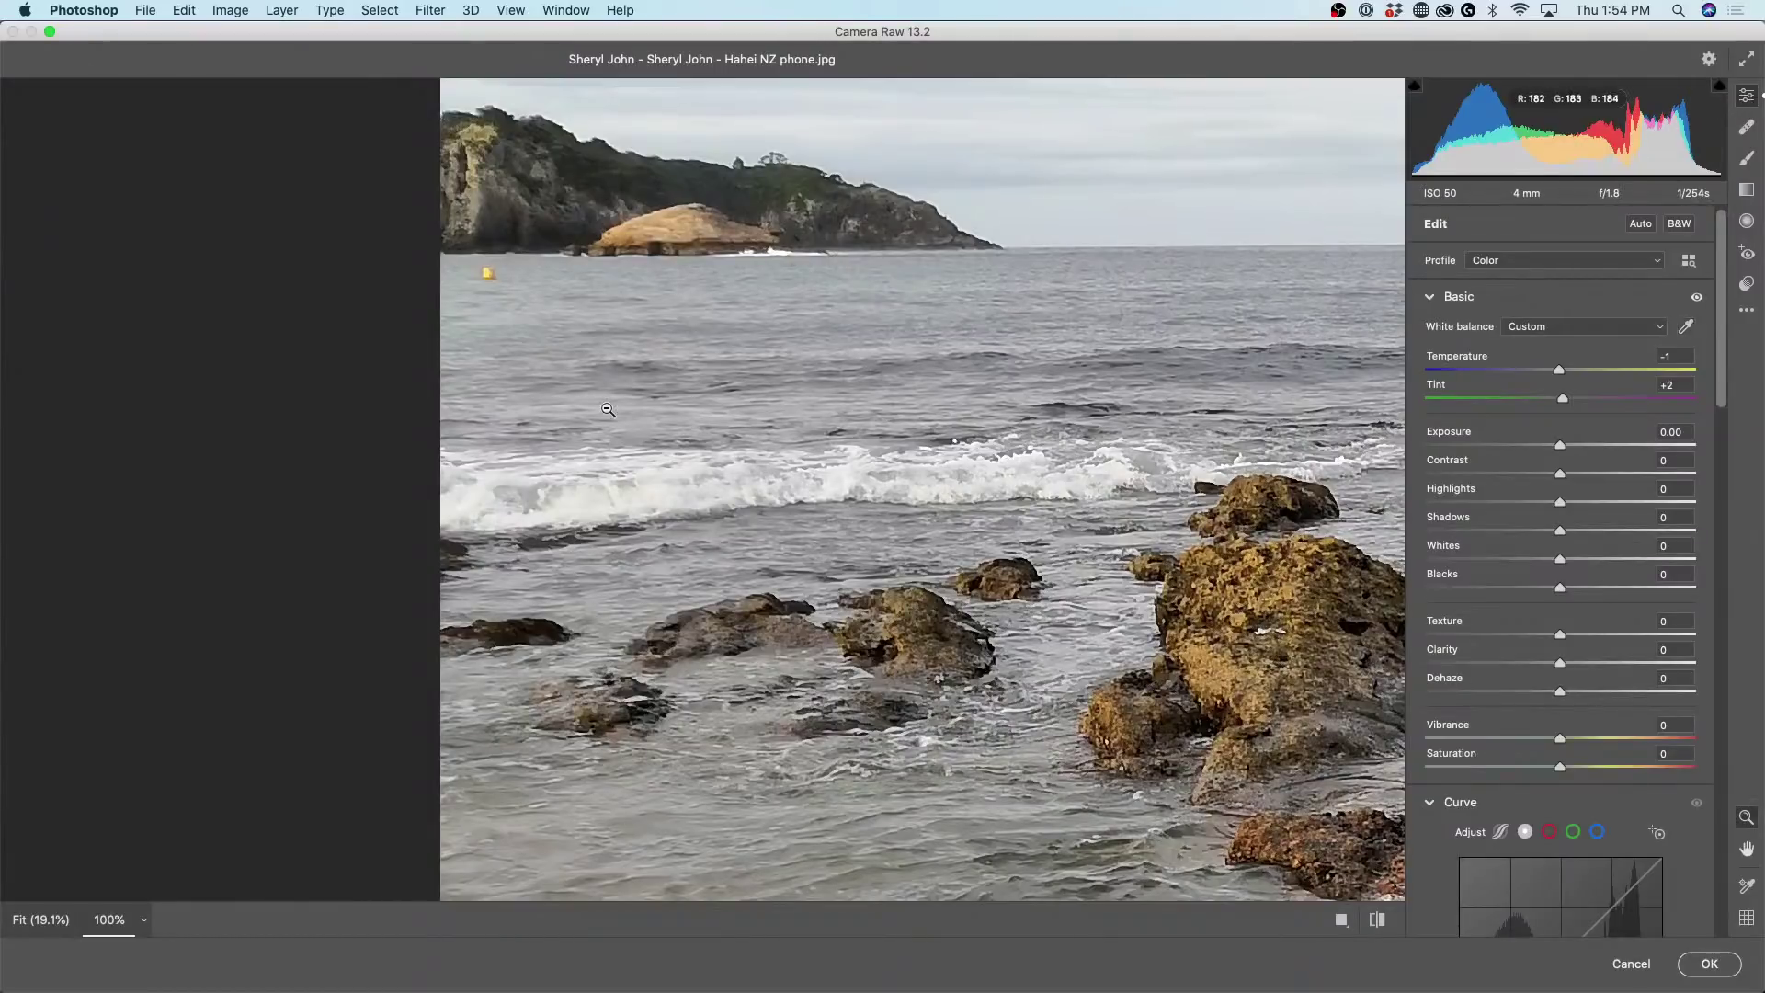
{"action": "left_click", "coordinate": [673, 399]}
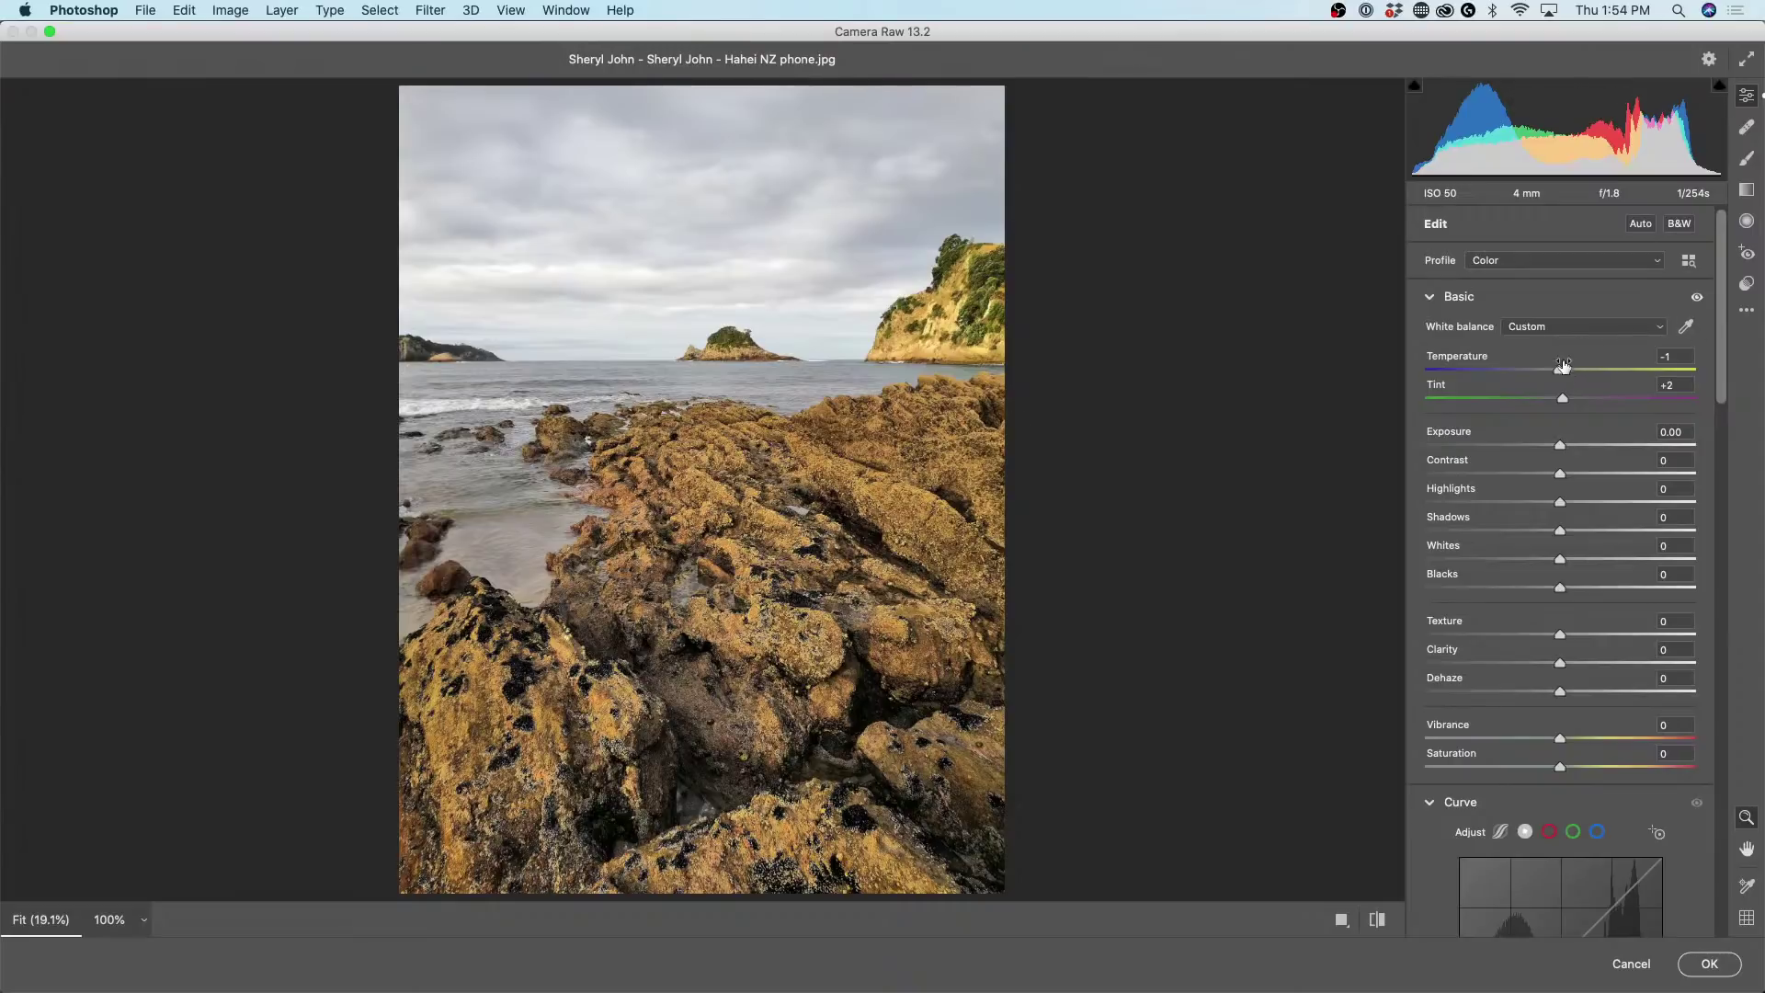
{"action": "mouse_move", "coordinate": [1560, 372]}
{"action": "left_mouse_down"}
{"action": "mouse_move", "coordinate": [1538, 371]}
{"action": "mouse_move", "coordinate": [1581, 371]}
{"action": "mouse_move", "coordinate": [1562, 374]}
{"action": "left_mouse_up"}
Add a Graduated Filter from the sky down across the horizon and reset all its selective edits.
{"action": "left_click", "coordinate": [1747, 191]}
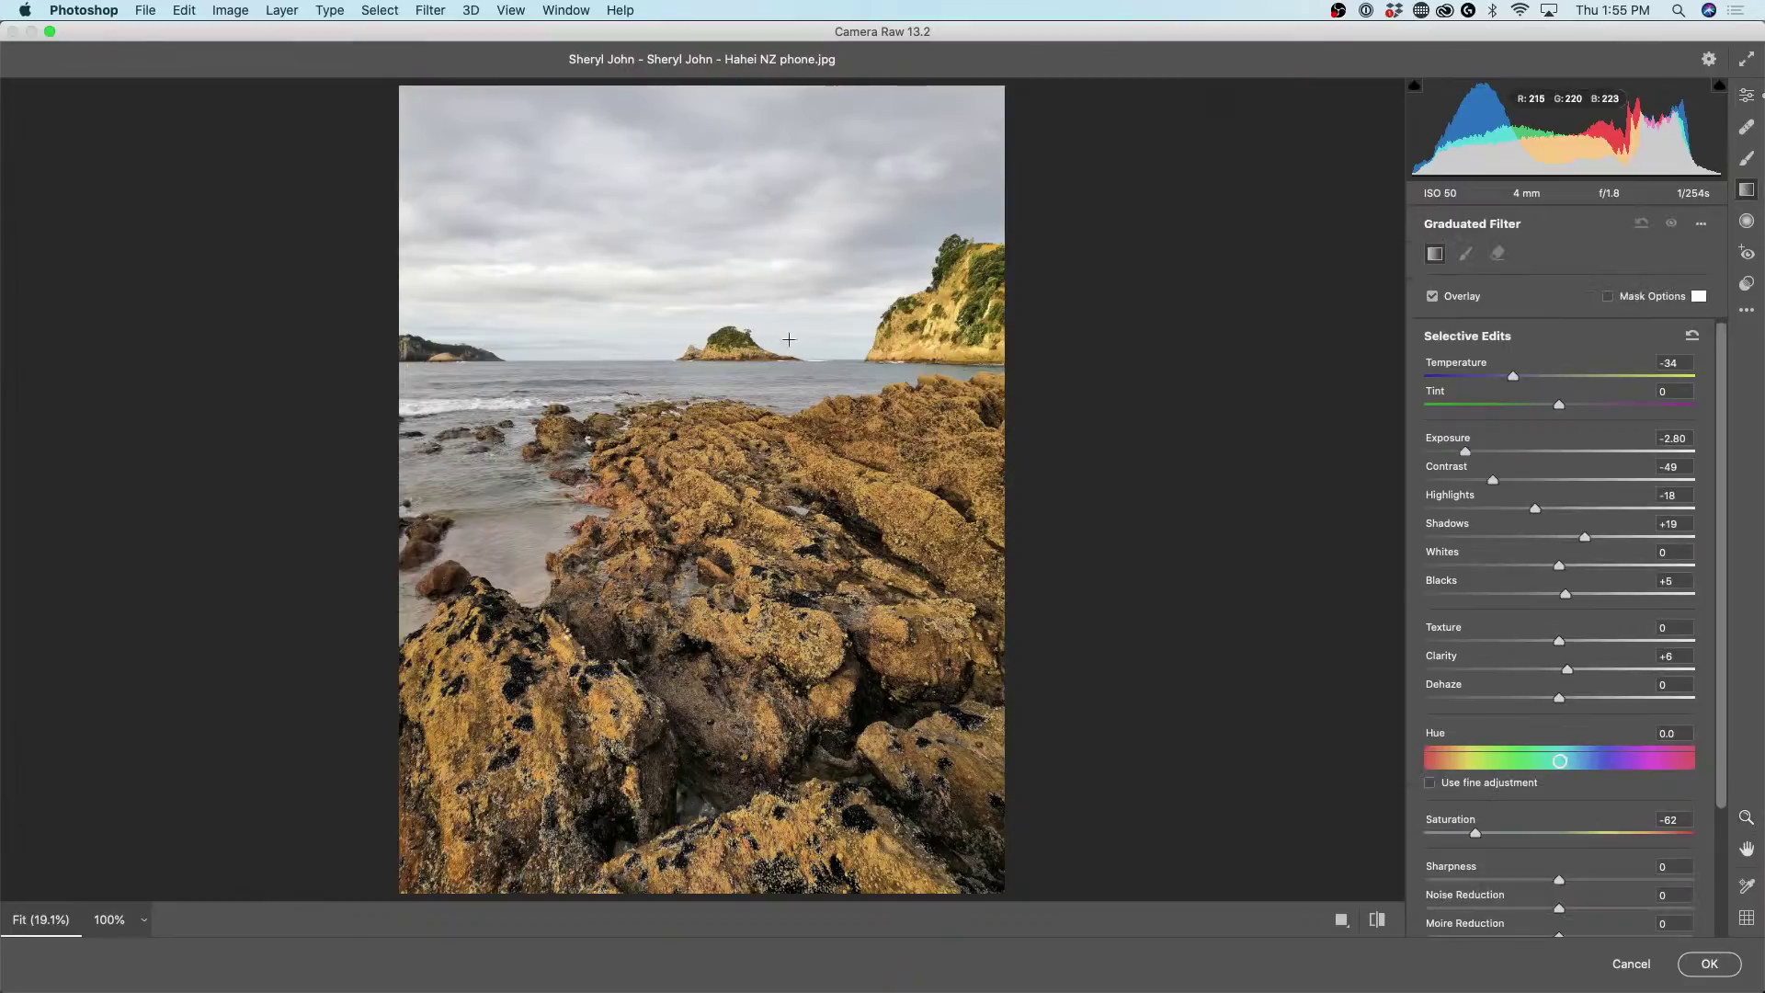
{"action": "left_click_drag", "start_coordinate": [643, 337], "coordinate": [642, 398]}
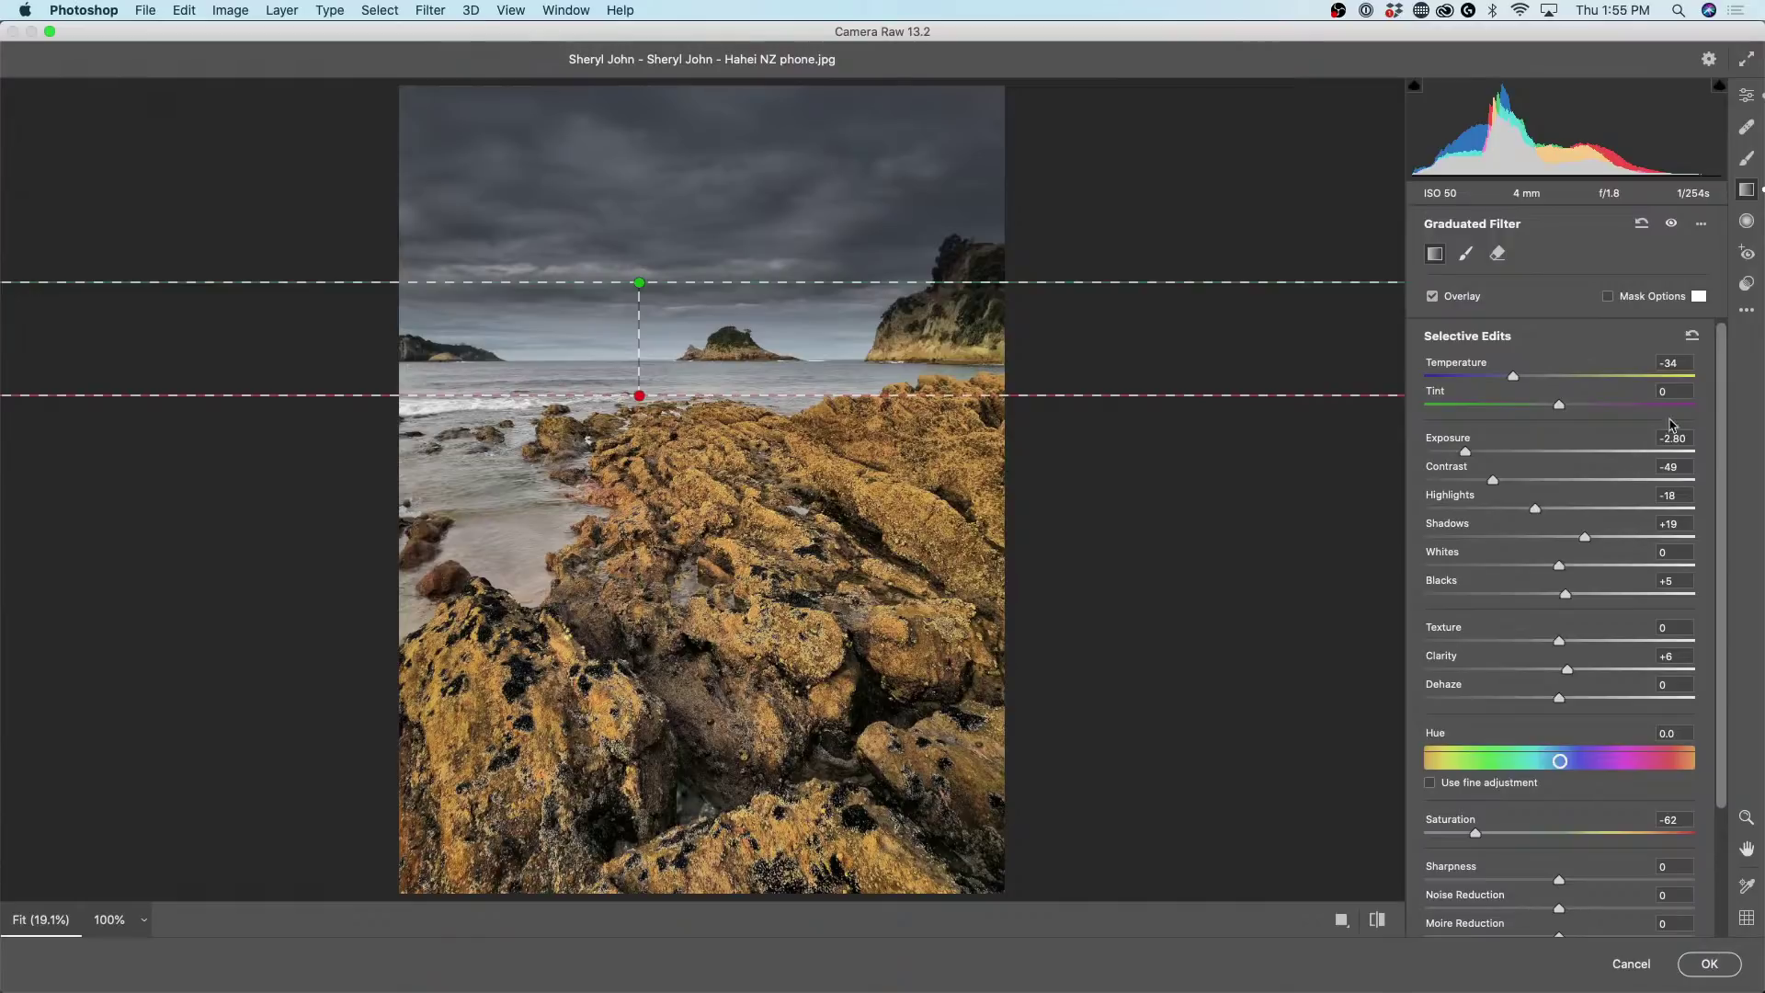
{"action": "left_click", "coordinate": [1692, 337]}
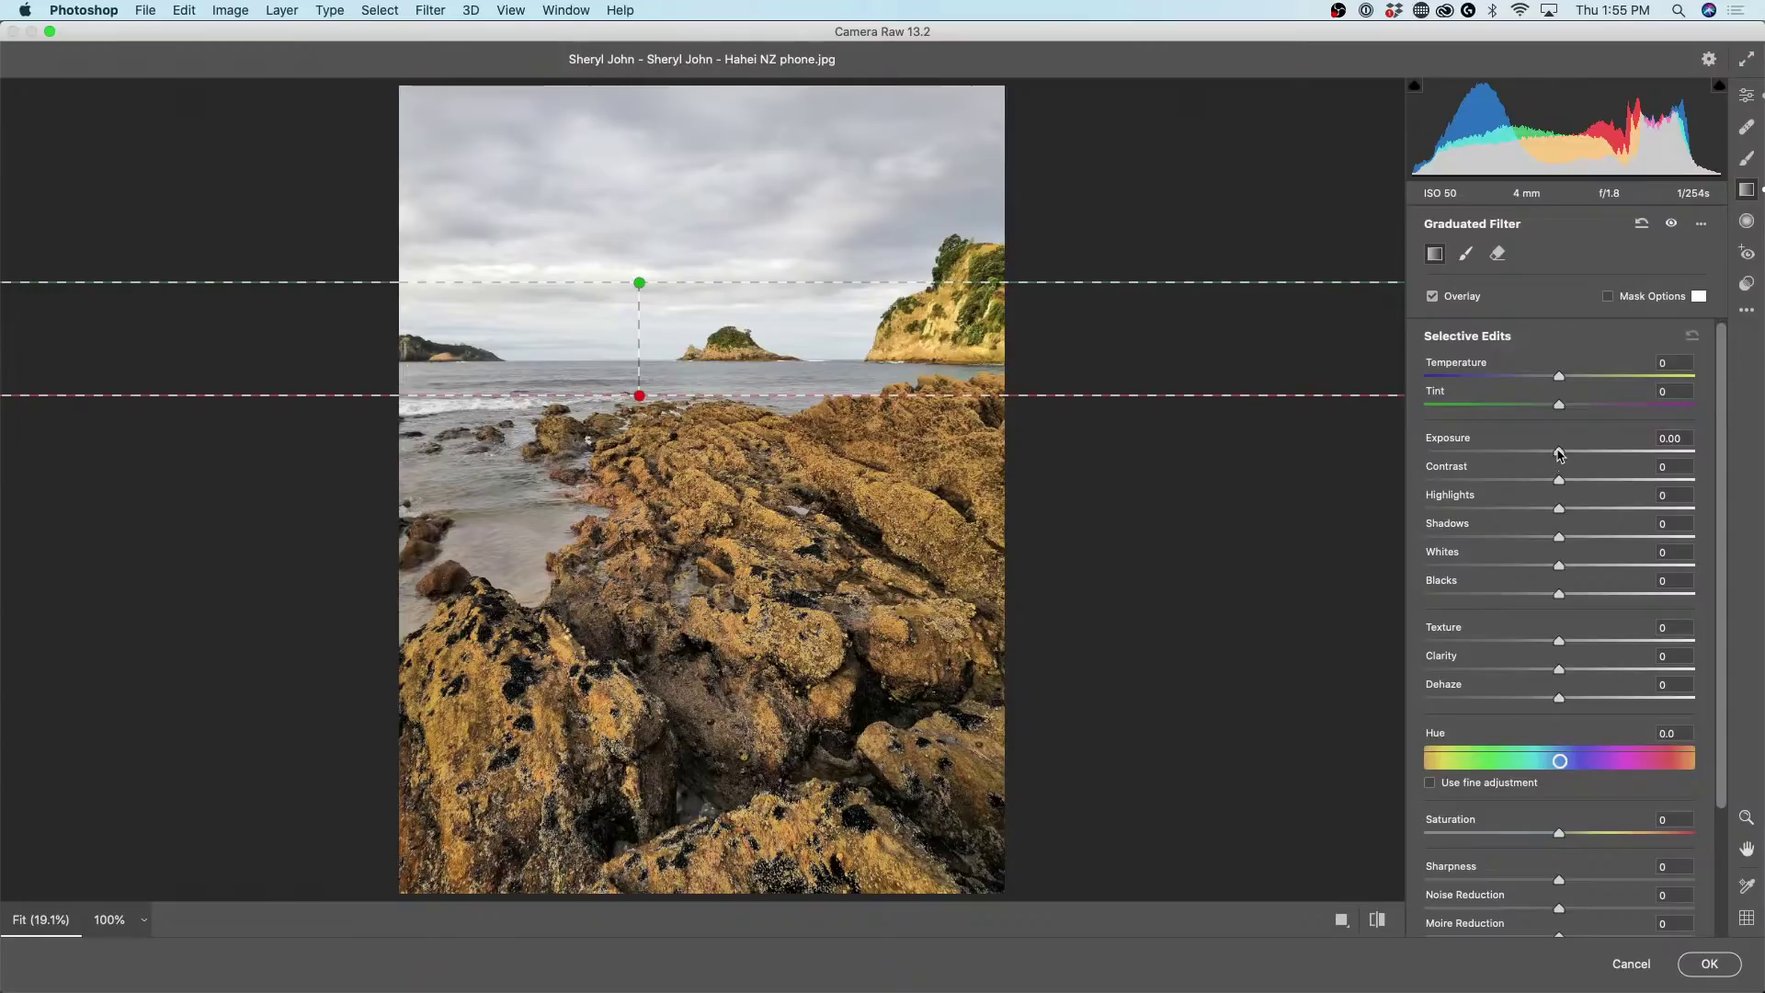
Set the graduated filter's Exposure to -0.05, Highlights to -83 and Temperature to -6.
{"action": "left_click_drag", "start_coordinate": [1559, 454], "coordinate": [1553, 456]}
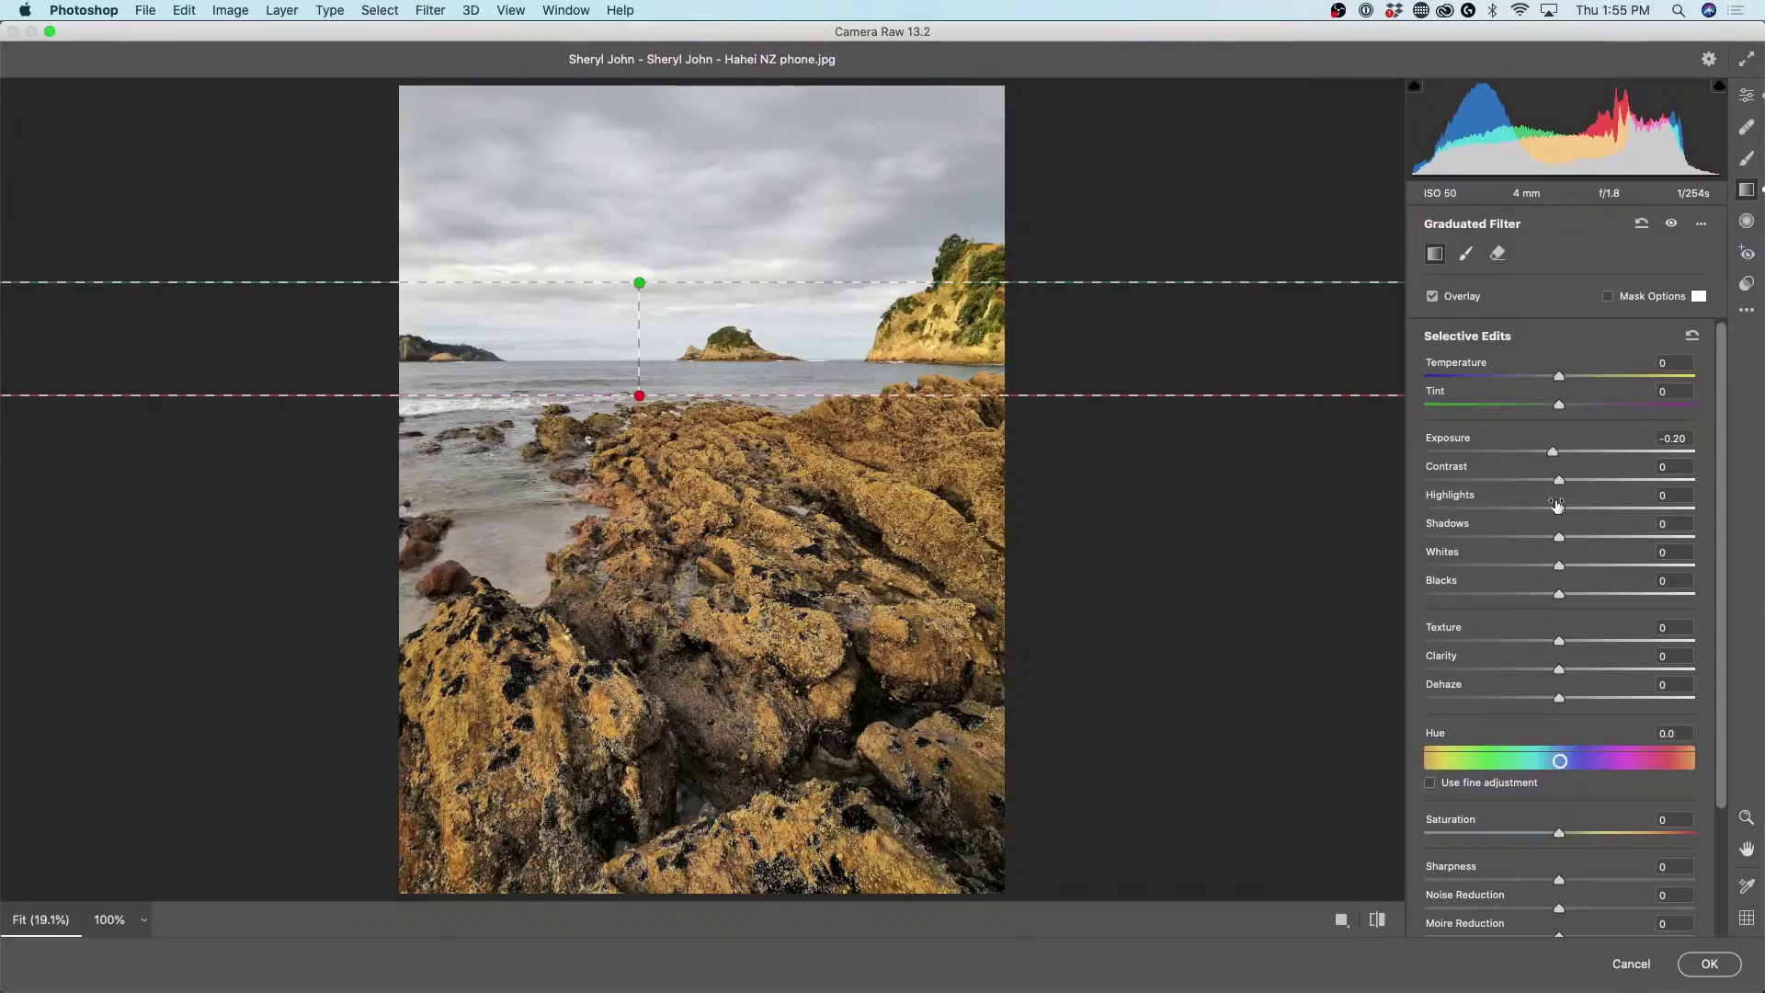
{"action": "left_click_drag", "start_coordinate": [1560, 512], "coordinate": [1448, 512]}
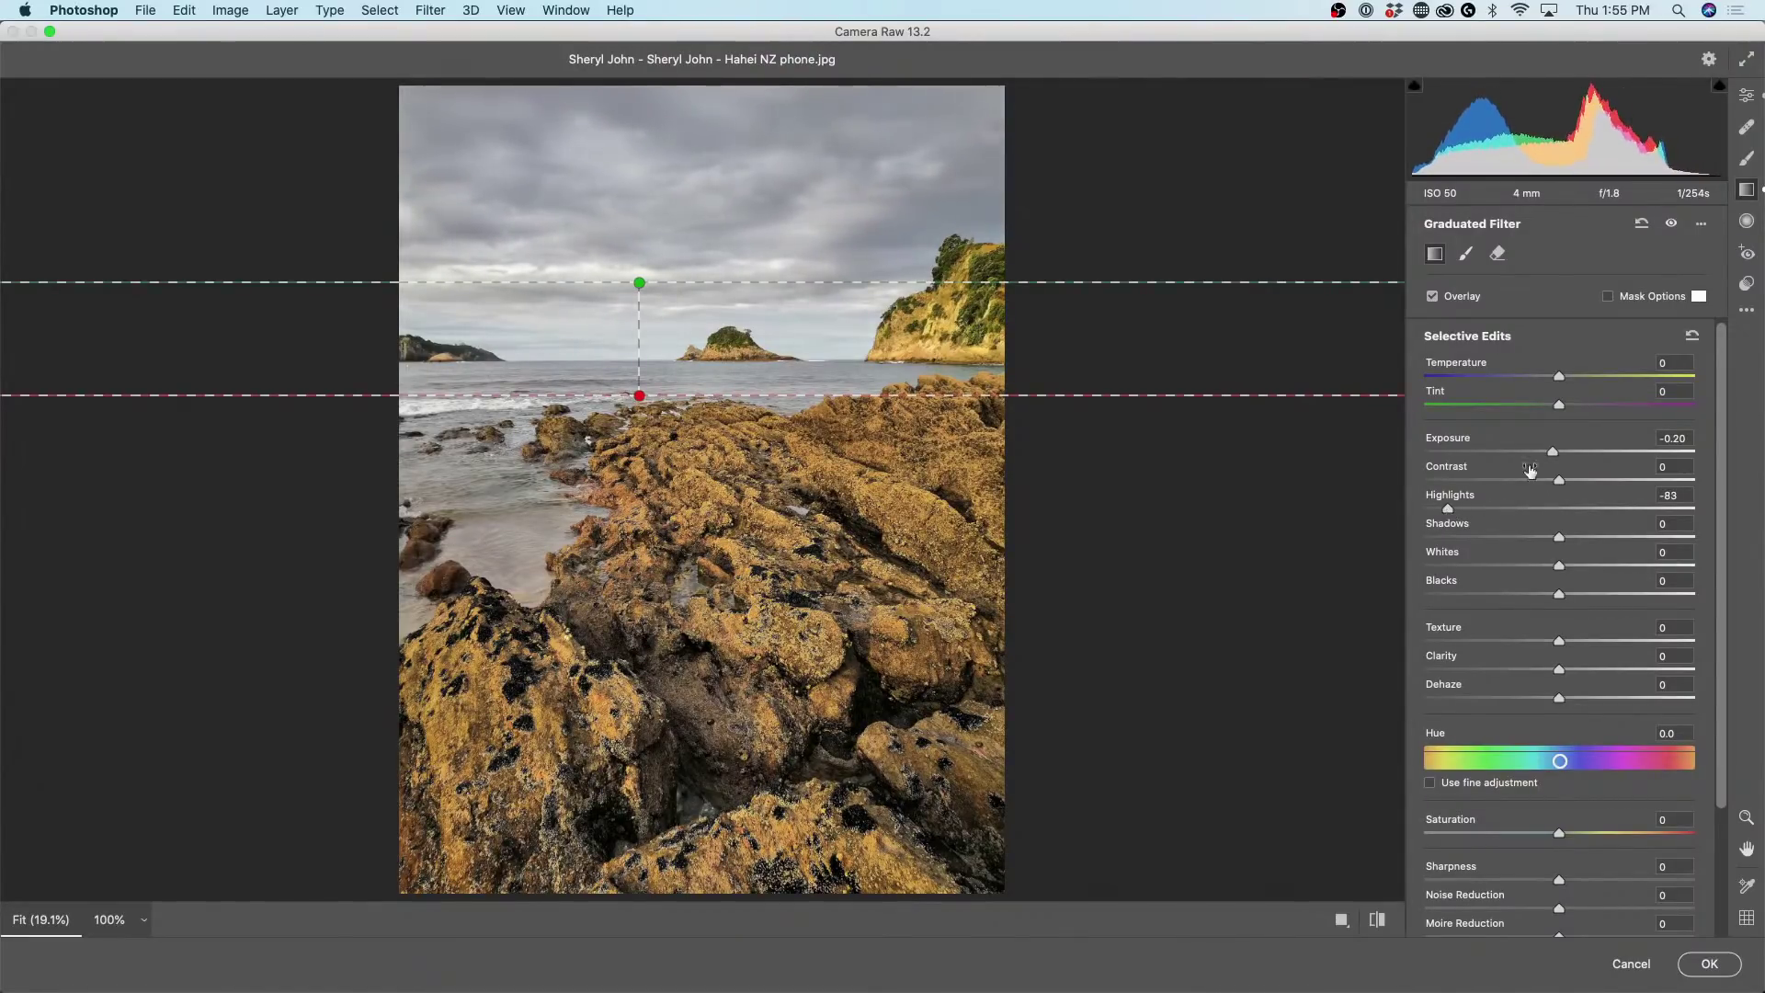
{"action": "left_click_drag", "start_coordinate": [1554, 452], "coordinate": [1562, 455]}
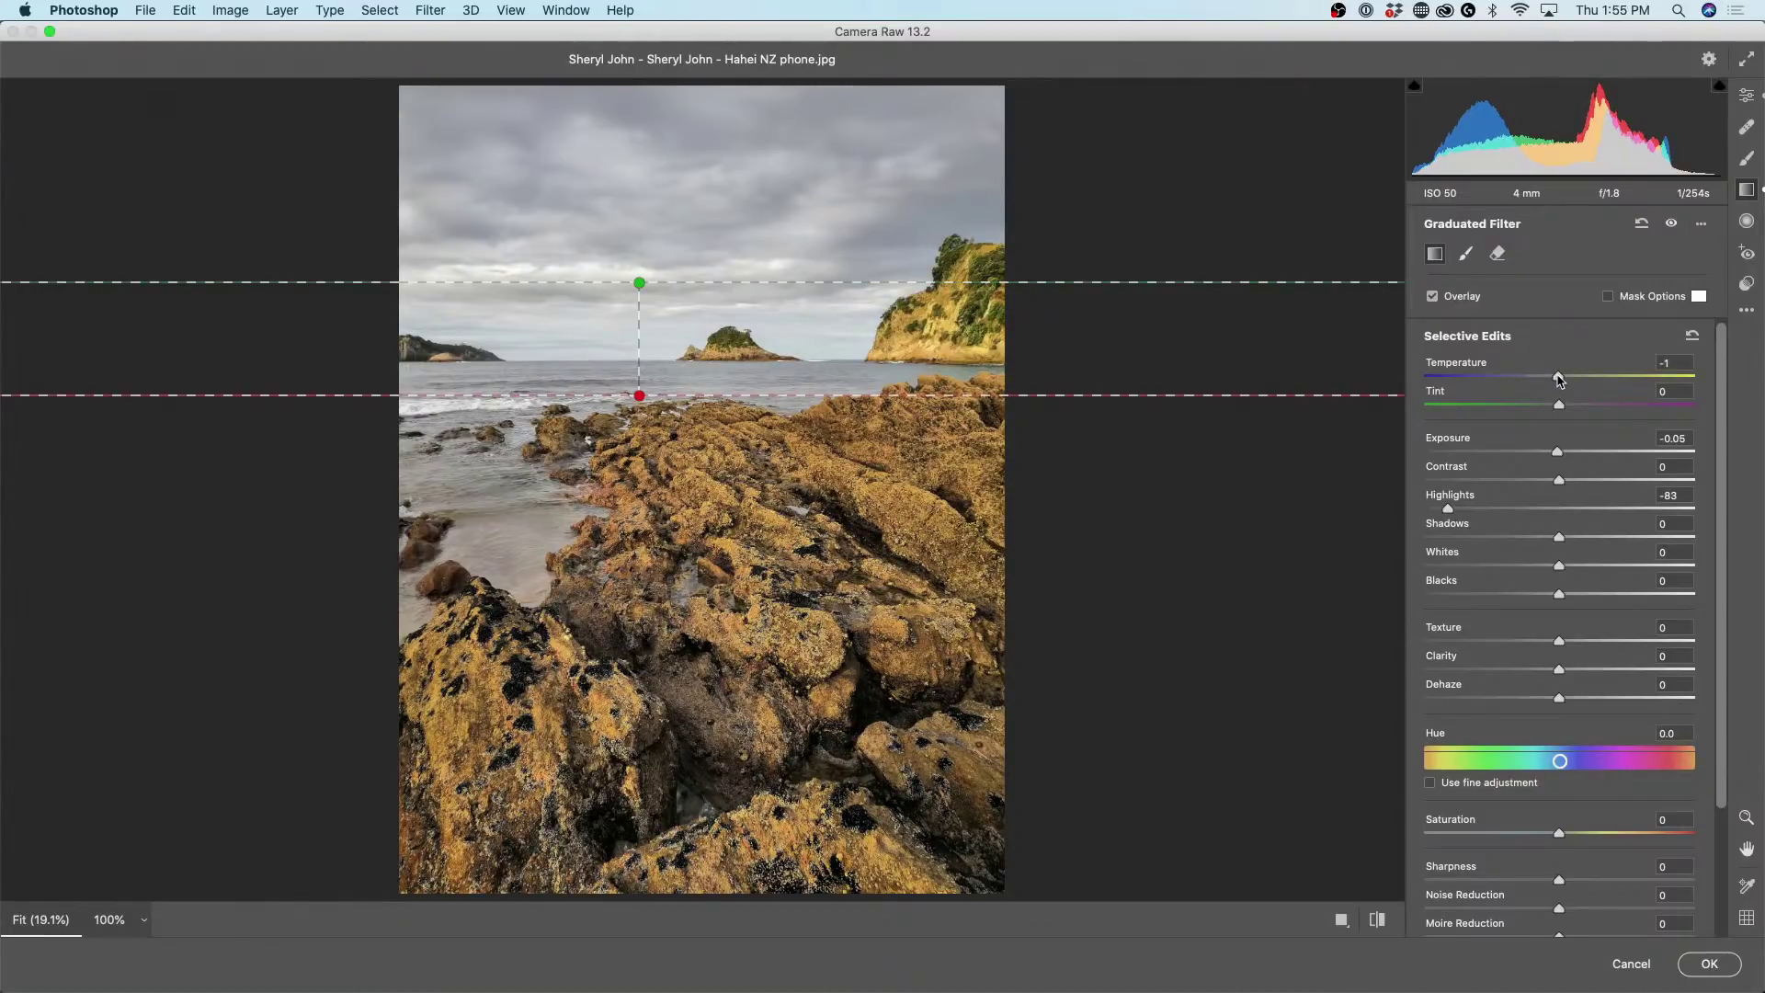
{"action": "left_click_drag", "start_coordinate": [1557, 380], "coordinate": [1552, 383]}
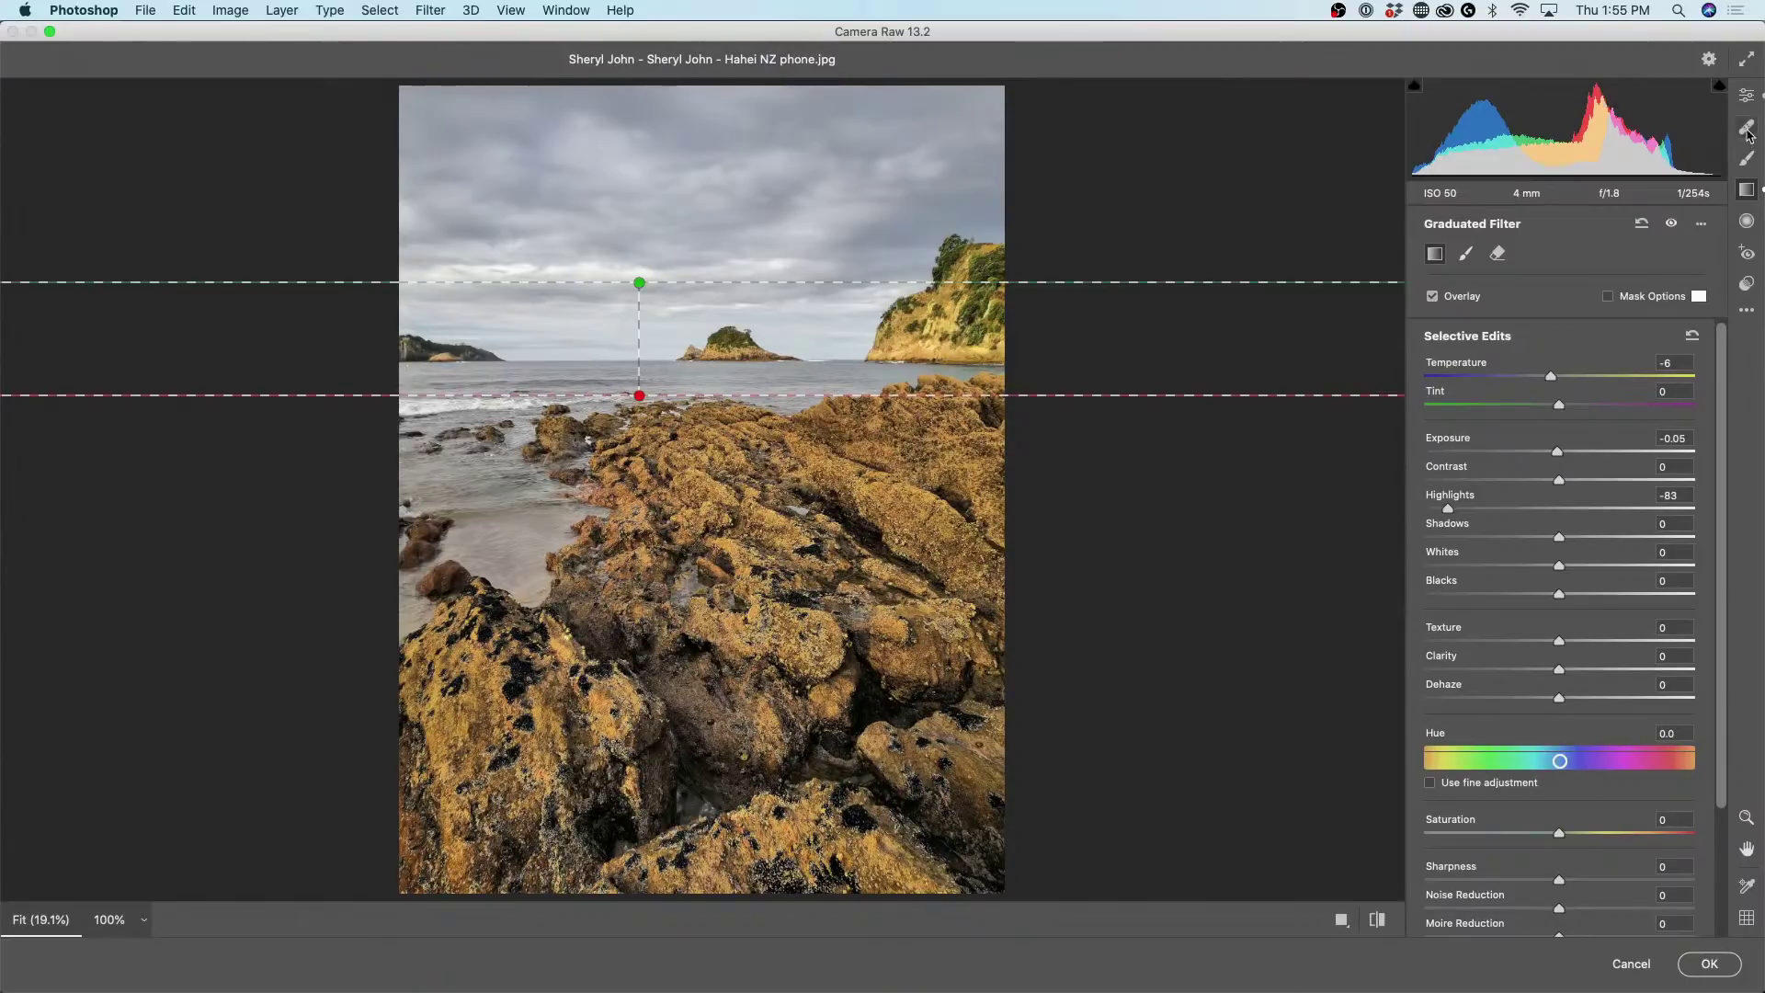
Return to the photo's overall adjustments and compare it with and without the edits made so far.
{"action": "left_click", "coordinate": [1747, 99]}
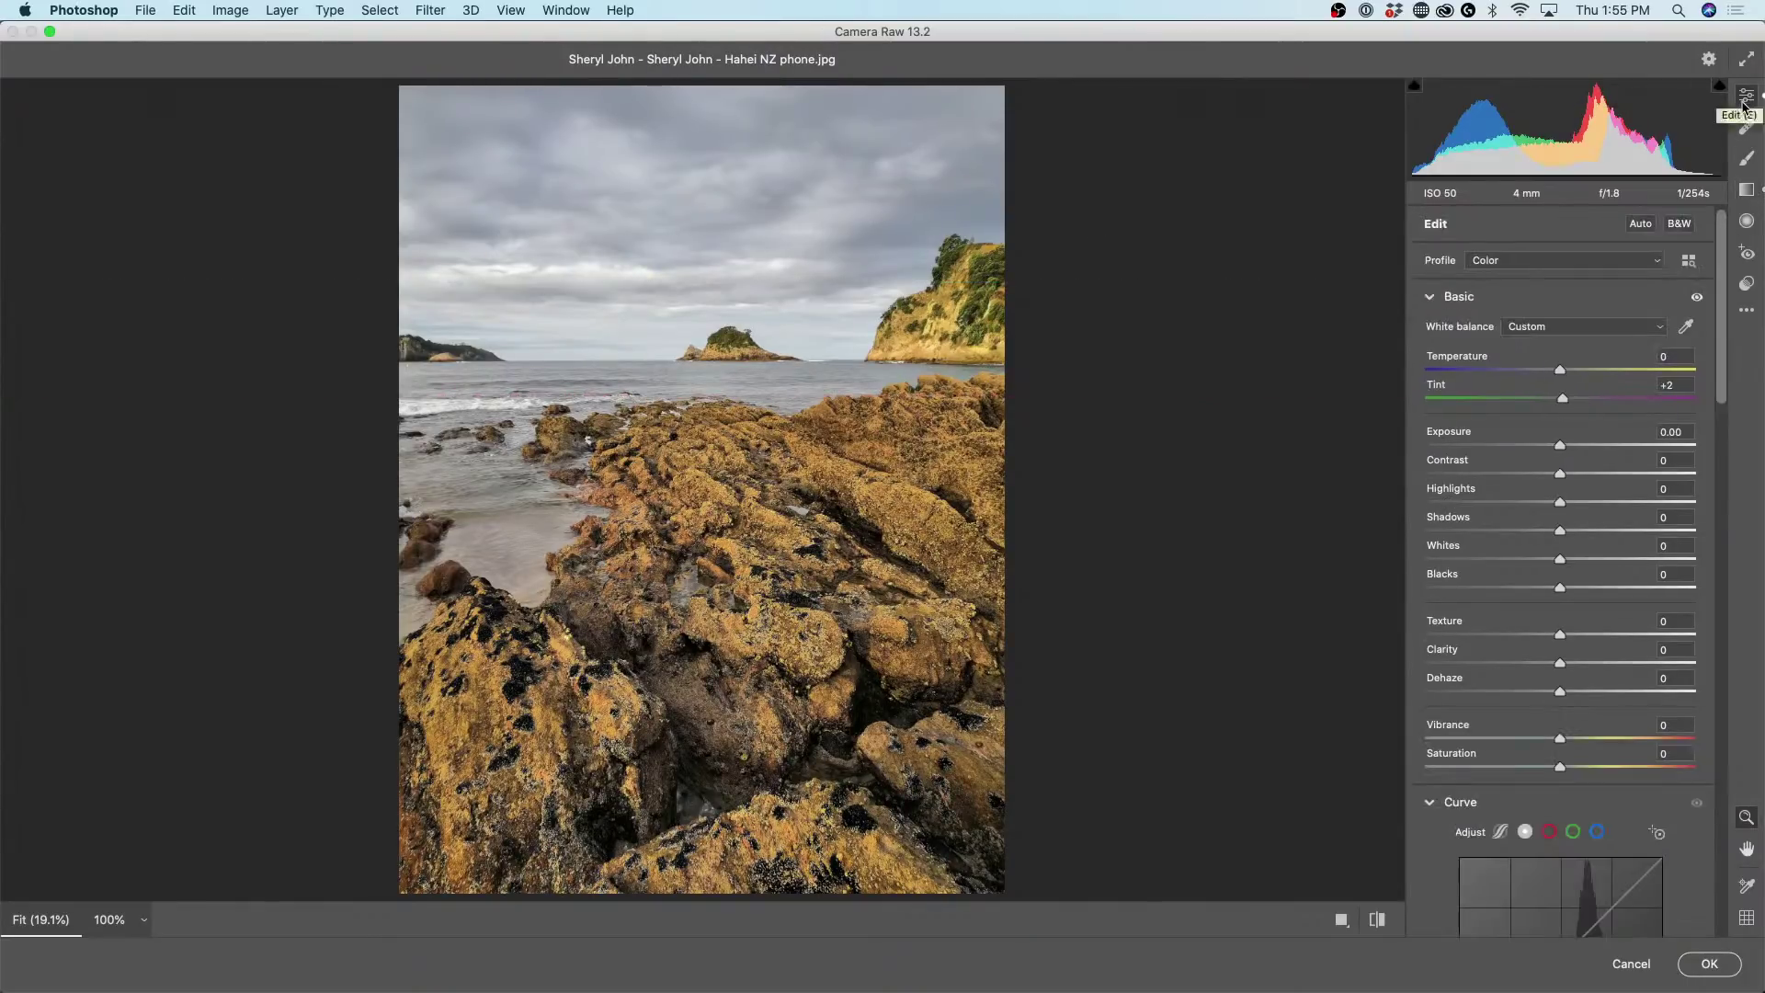
{"action": "key", "text": "super+z"}
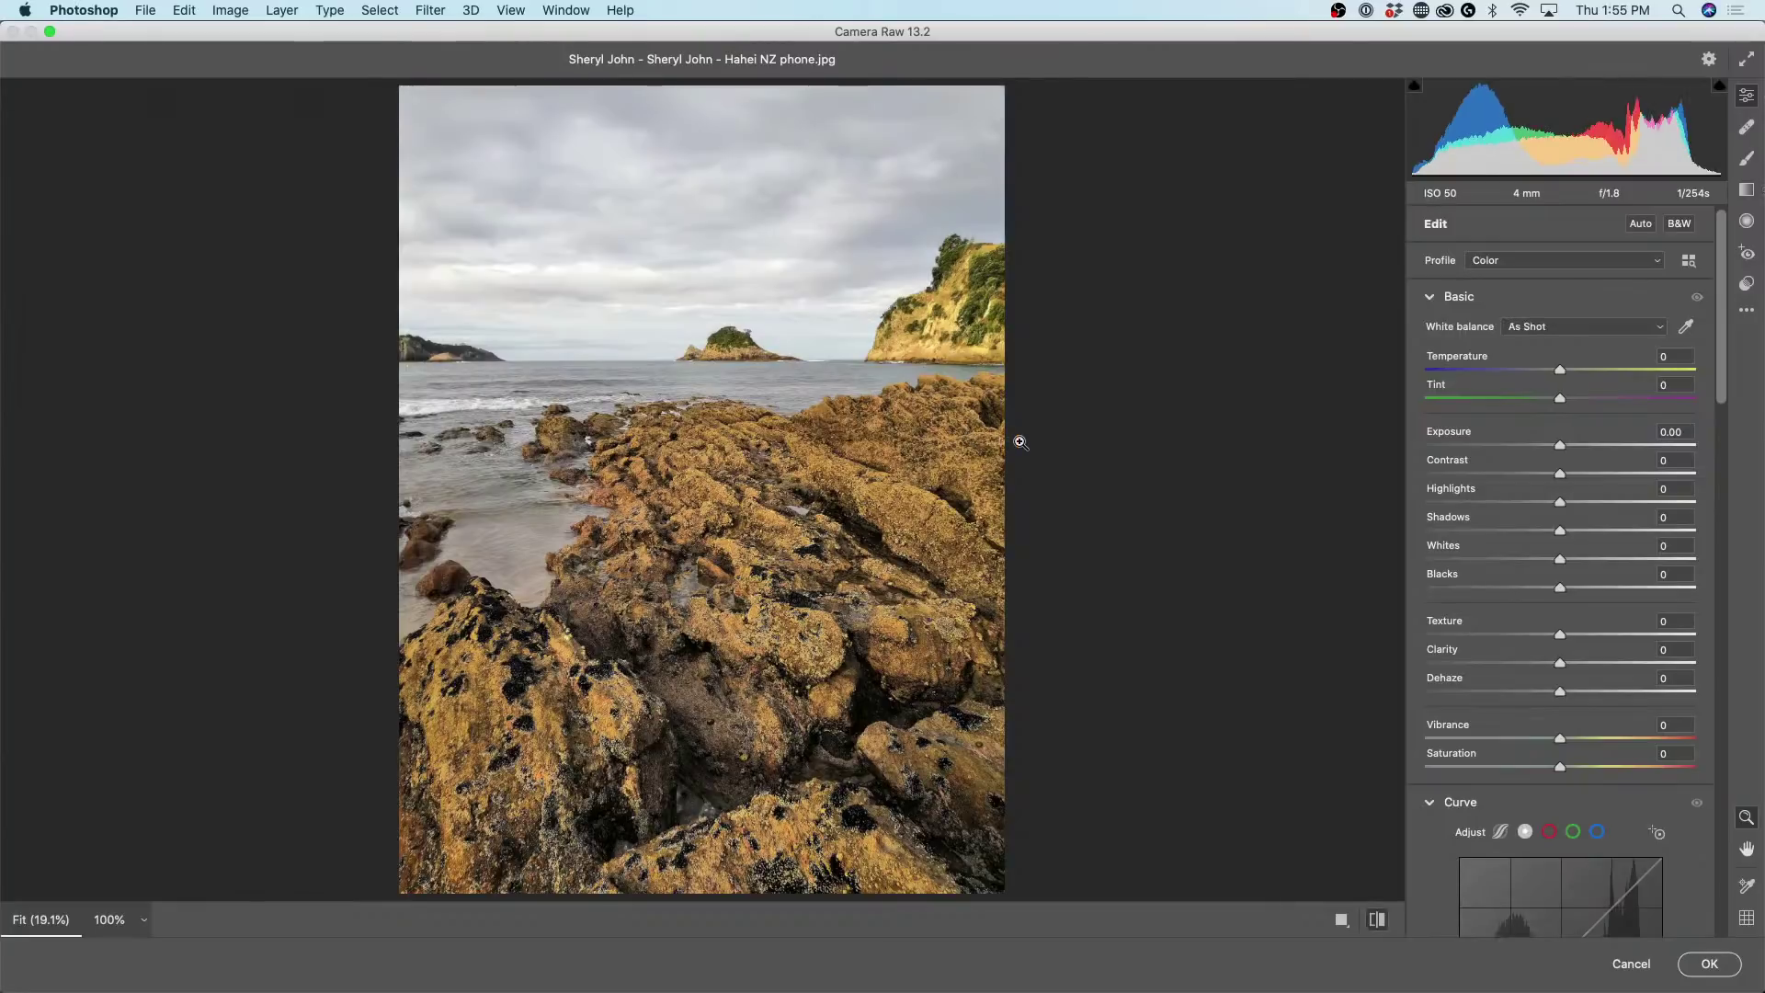
{"action": "key", "text": "super+shift+z"}
{"action": "key", "text": "super+z"}
{"action": "key", "text": "super+shift+z"}
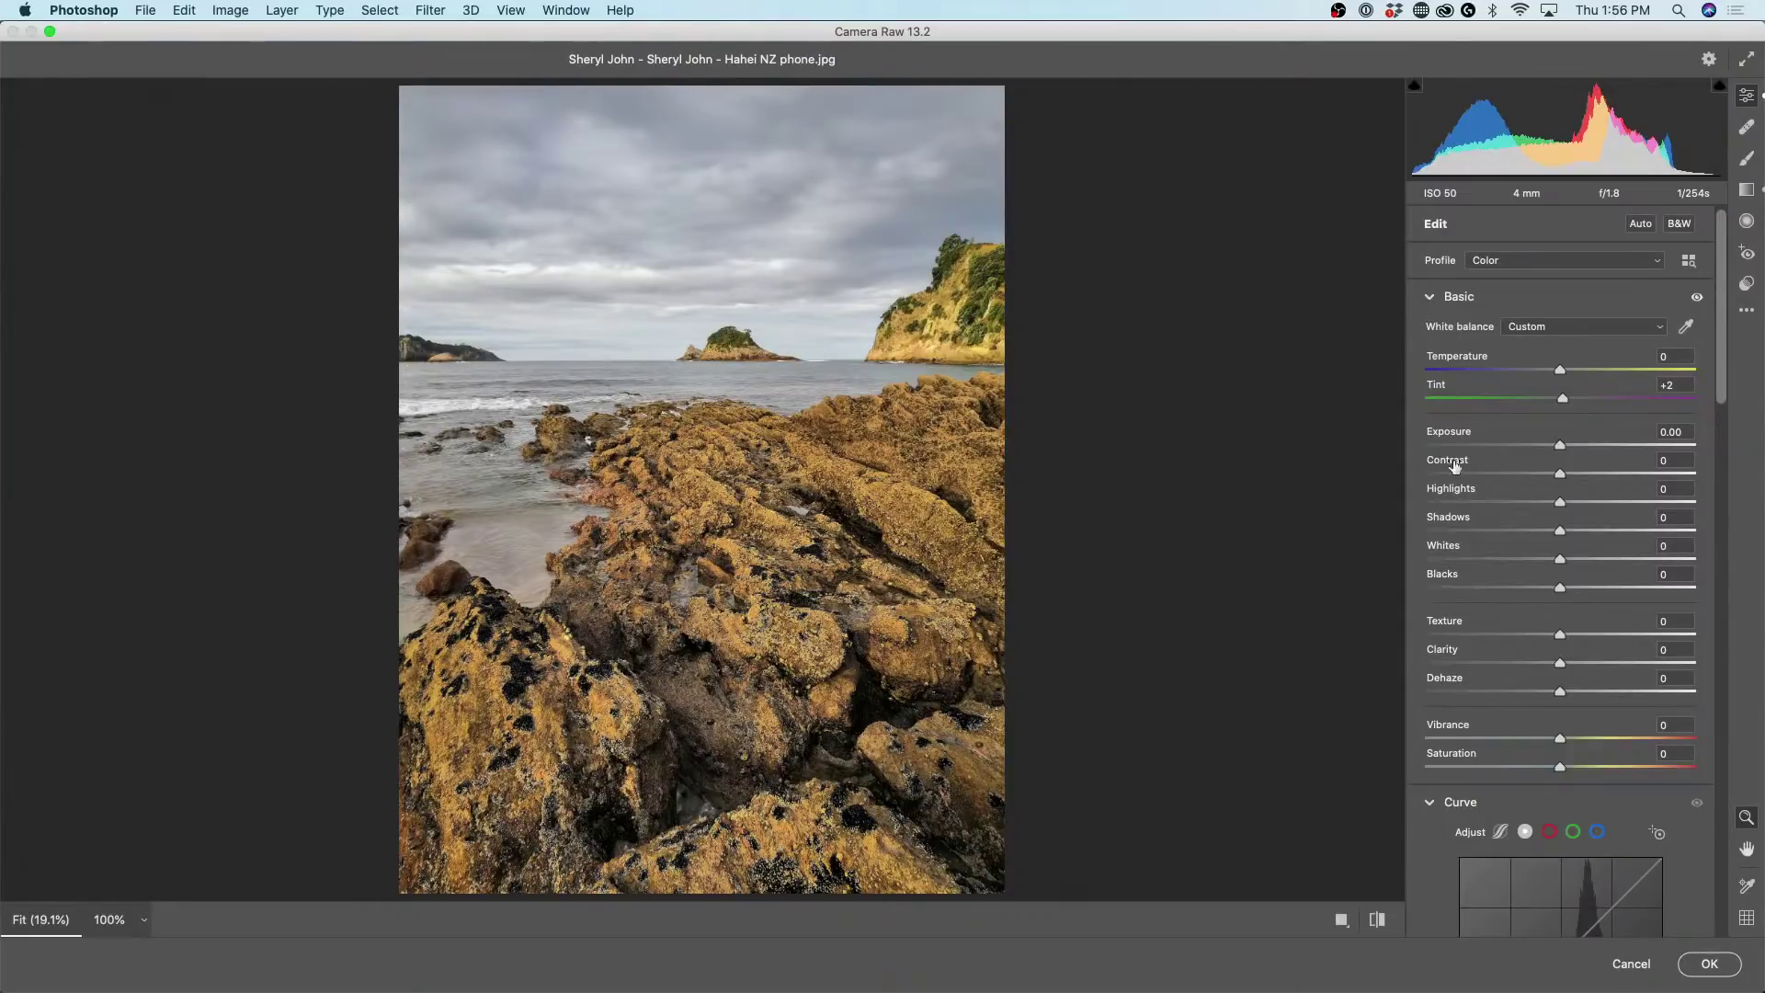
Set the whole photo's Contrast to -13, Highlights to +1, Vibrance to +21 and Saturation to -10.
{"action": "mouse_move", "coordinate": [1560, 504]}
{"action": "left_mouse_down"}
{"action": "mouse_move", "coordinate": [1526, 505]}
{"action": "mouse_move", "coordinate": [1561, 509]}
{"action": "left_mouse_up"}
{"action": "left_click_drag", "start_coordinate": [1560, 475], "coordinate": [1543, 476]}
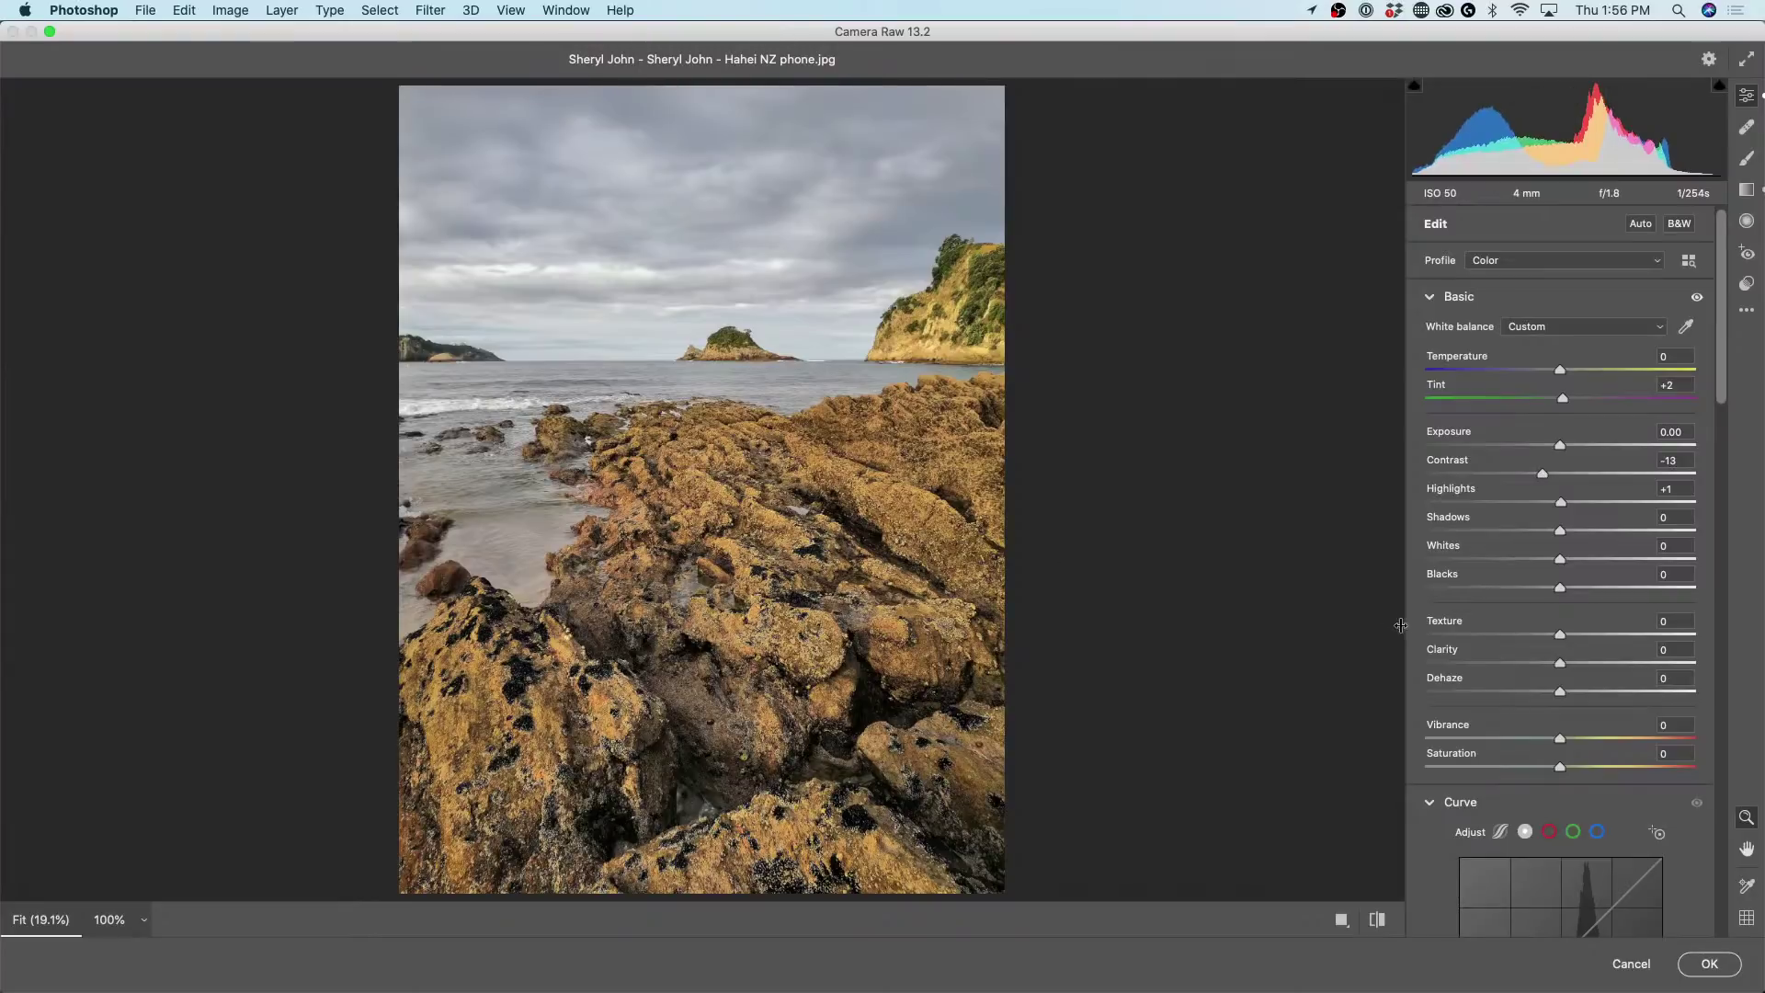
{"action": "left_click_drag", "start_coordinate": [1563, 742], "coordinate": [1554, 744]}
{"action": "double_click", "coordinate": [1553, 740]}
{"action": "left_click_drag", "start_coordinate": [1561, 771], "coordinate": [1549, 771]}
{"action": "left_click_drag", "start_coordinate": [1563, 737], "coordinate": [1591, 738]}
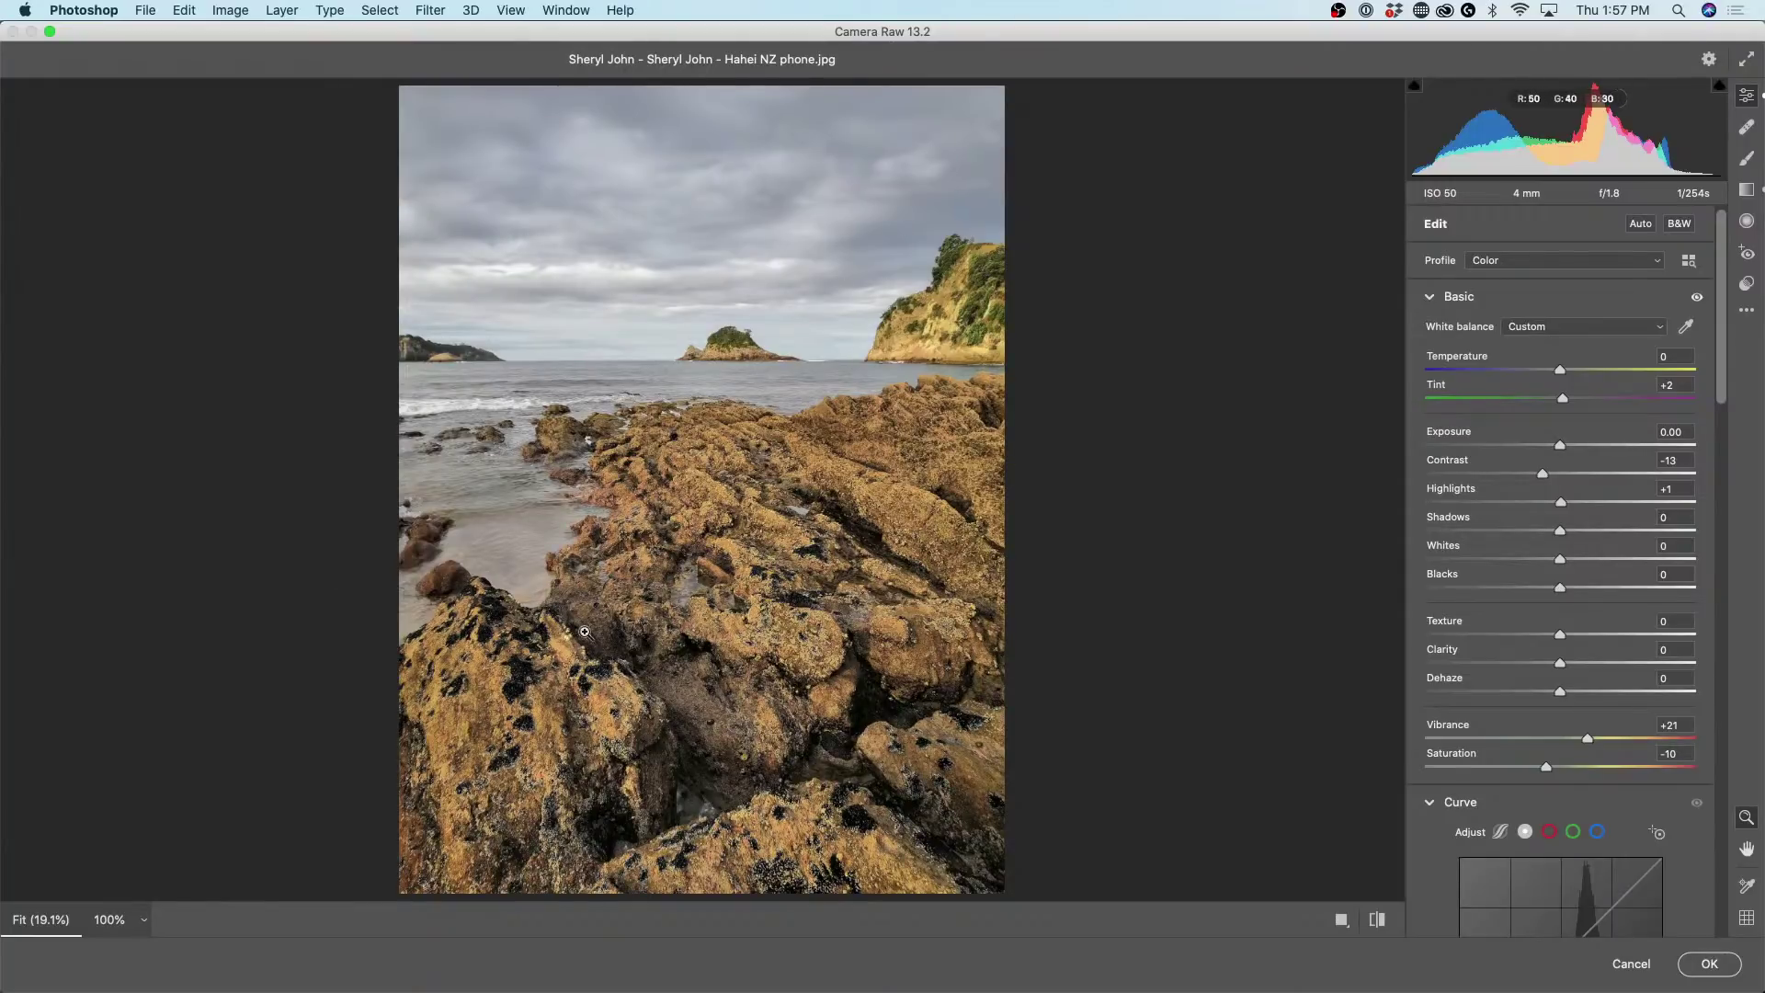
Use the Color Mixer's targeted Saturation adjustment on the rocks to set Oranges to -9 and Yellows to -5.
{"action": "left_click_drag", "start_coordinate": [1723, 306], "coordinate": [1700, 613]}
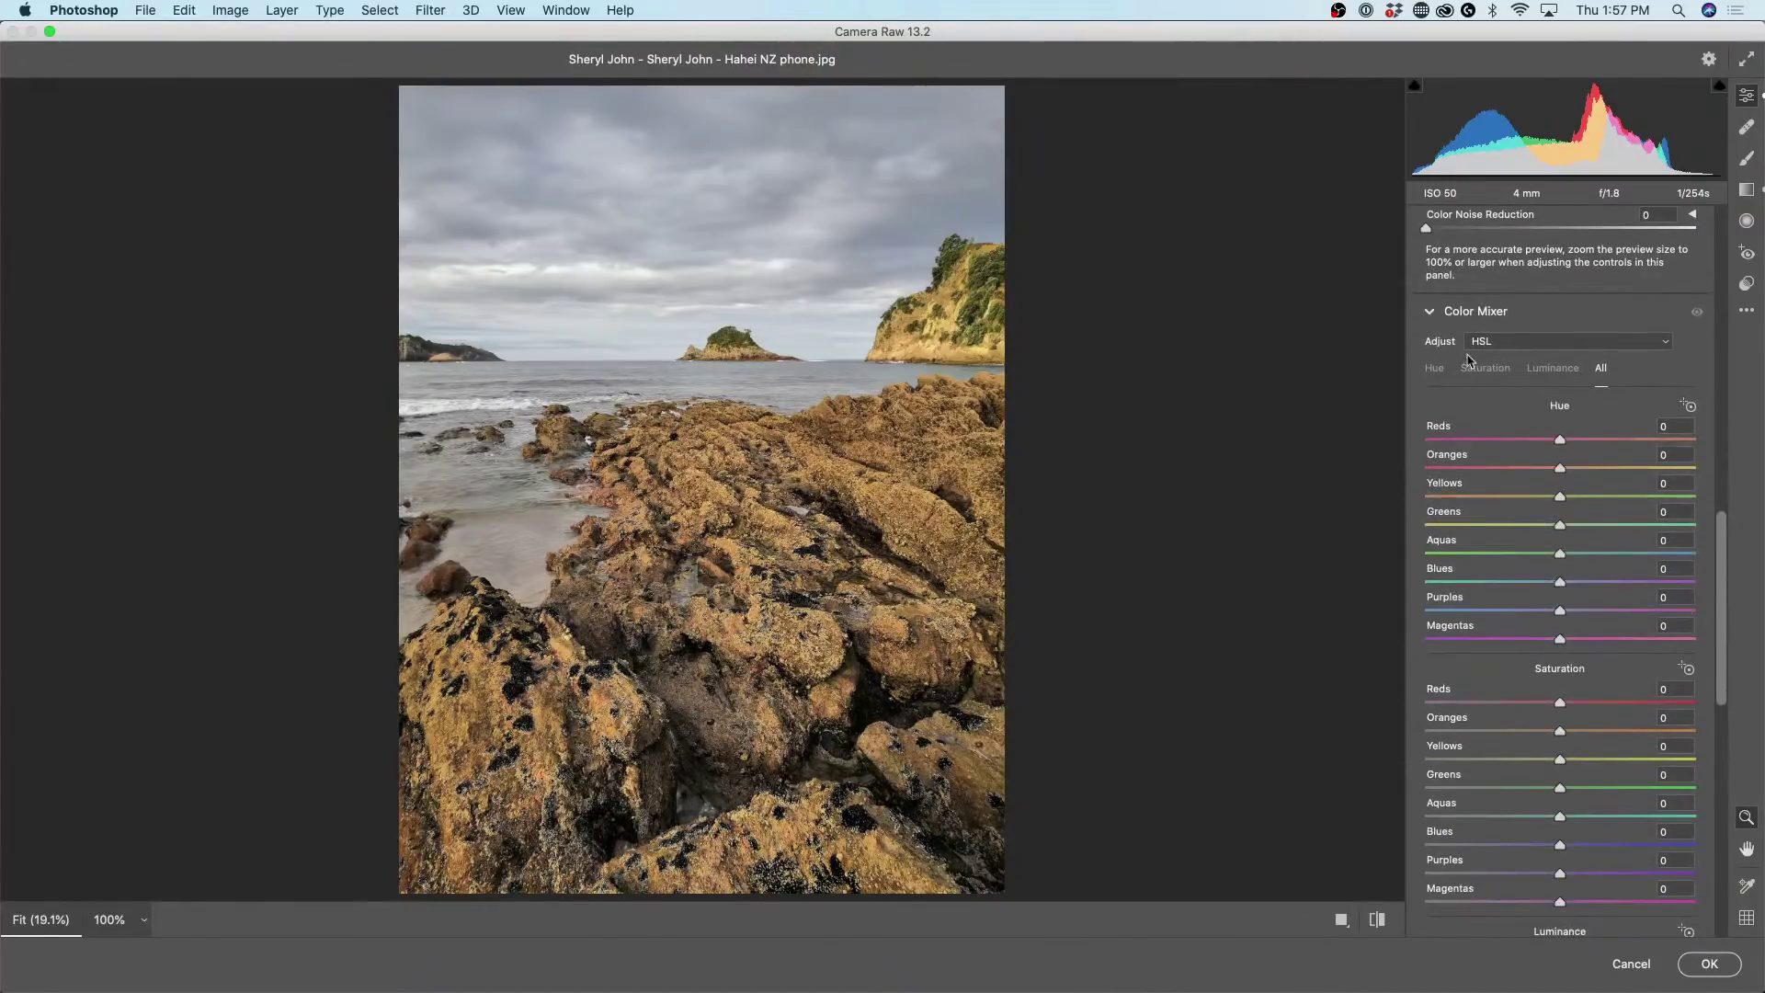
{"action": "mouse_move", "coordinate": [1719, 676]}
{"action": "left_mouse_down"}
{"action": "mouse_move", "coordinate": [1723, 707]}
{"action": "mouse_move", "coordinate": [1724, 690]}
{"action": "left_mouse_up"}
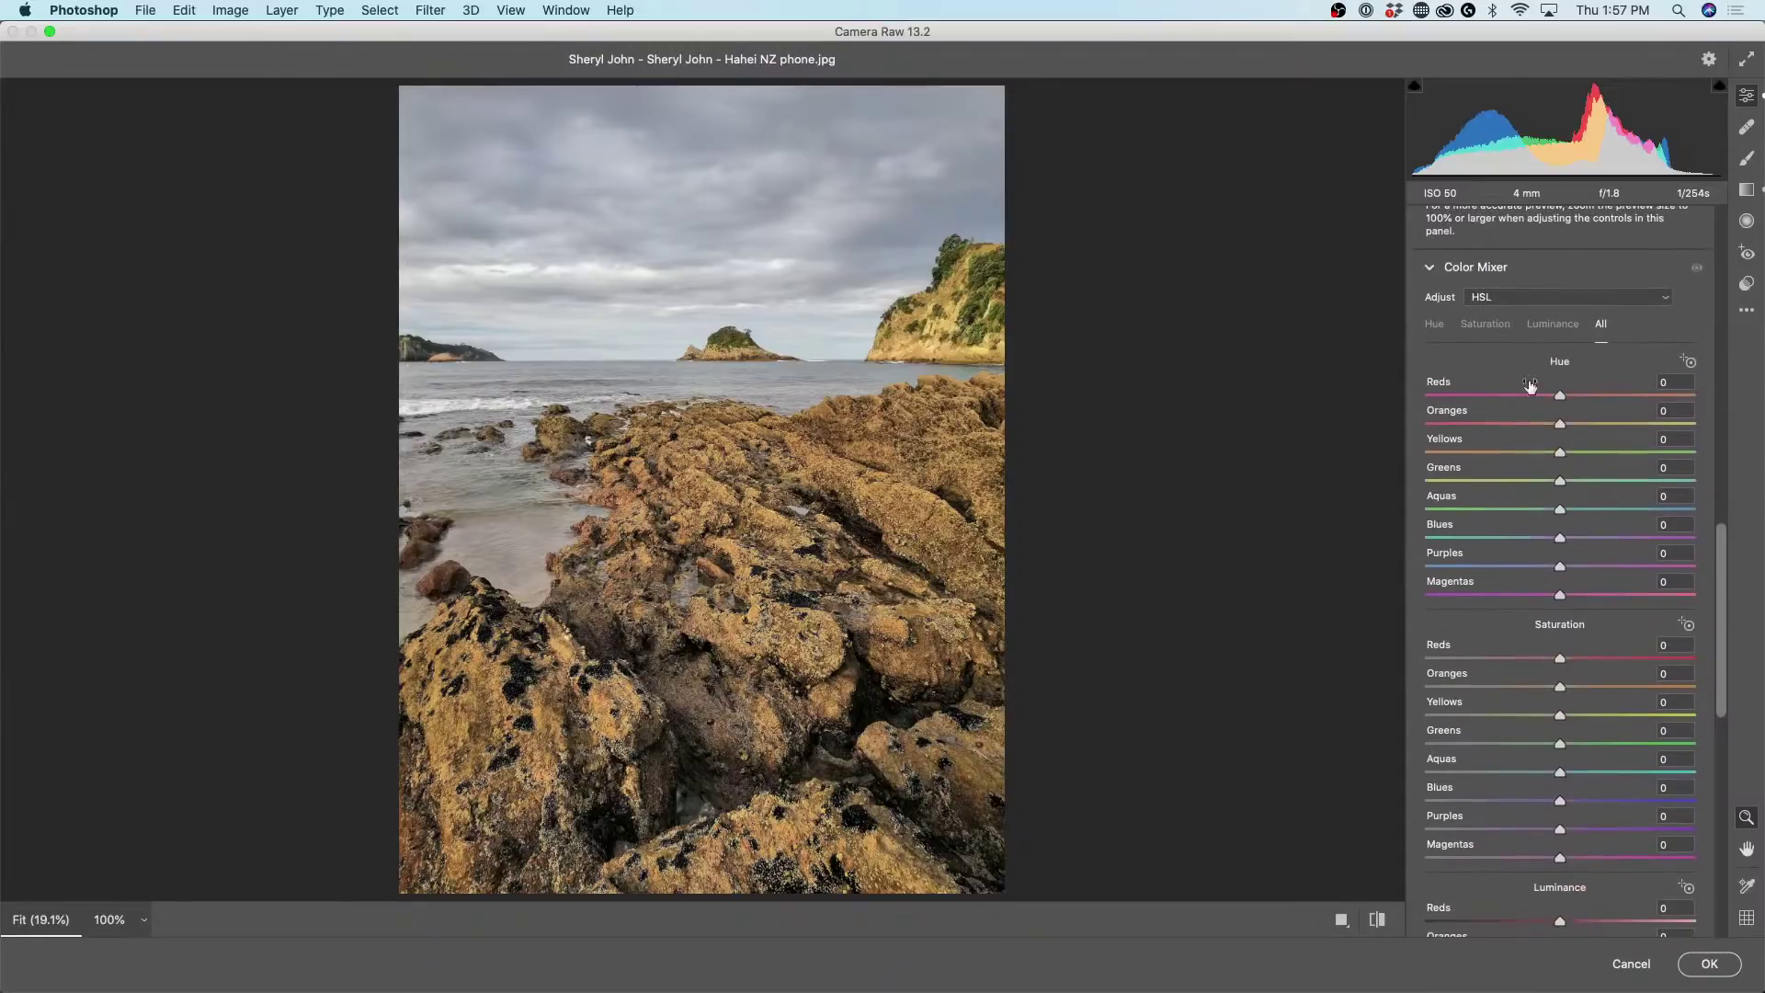
{"action": "left_click", "coordinate": [1687, 629]}
{"action": "left_click", "coordinate": [1523, 299]}
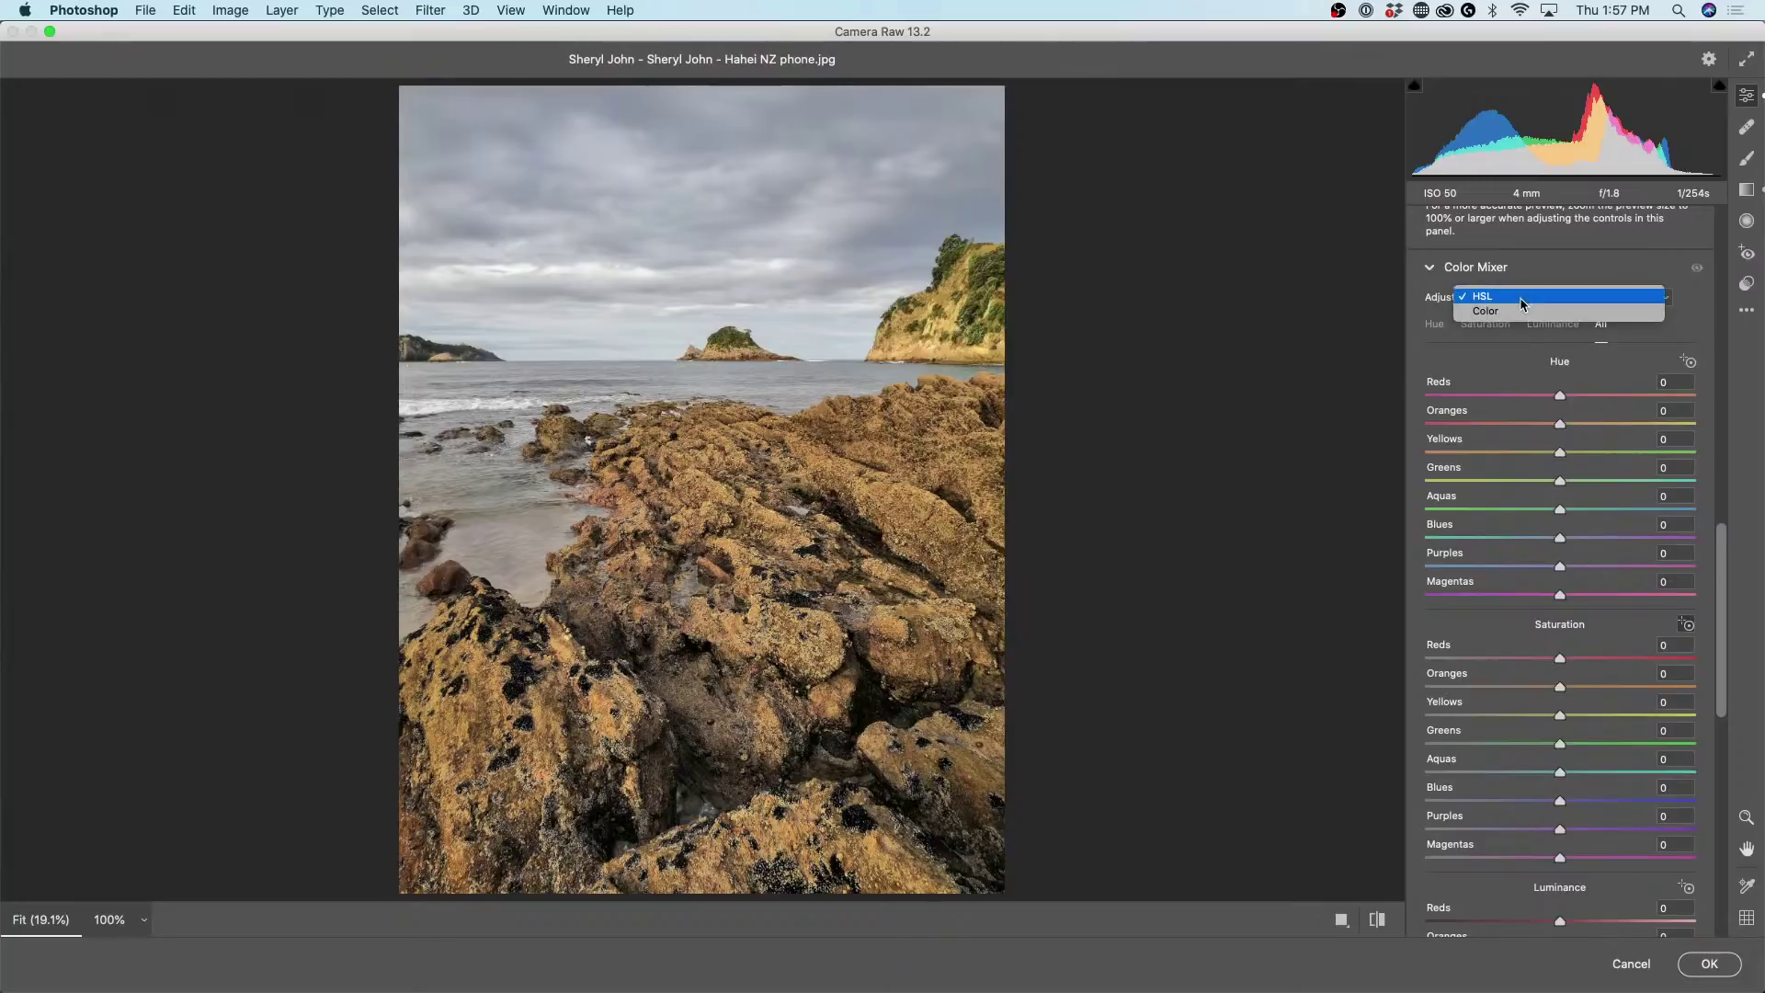
{"action": "left_click", "coordinate": [1522, 297]}
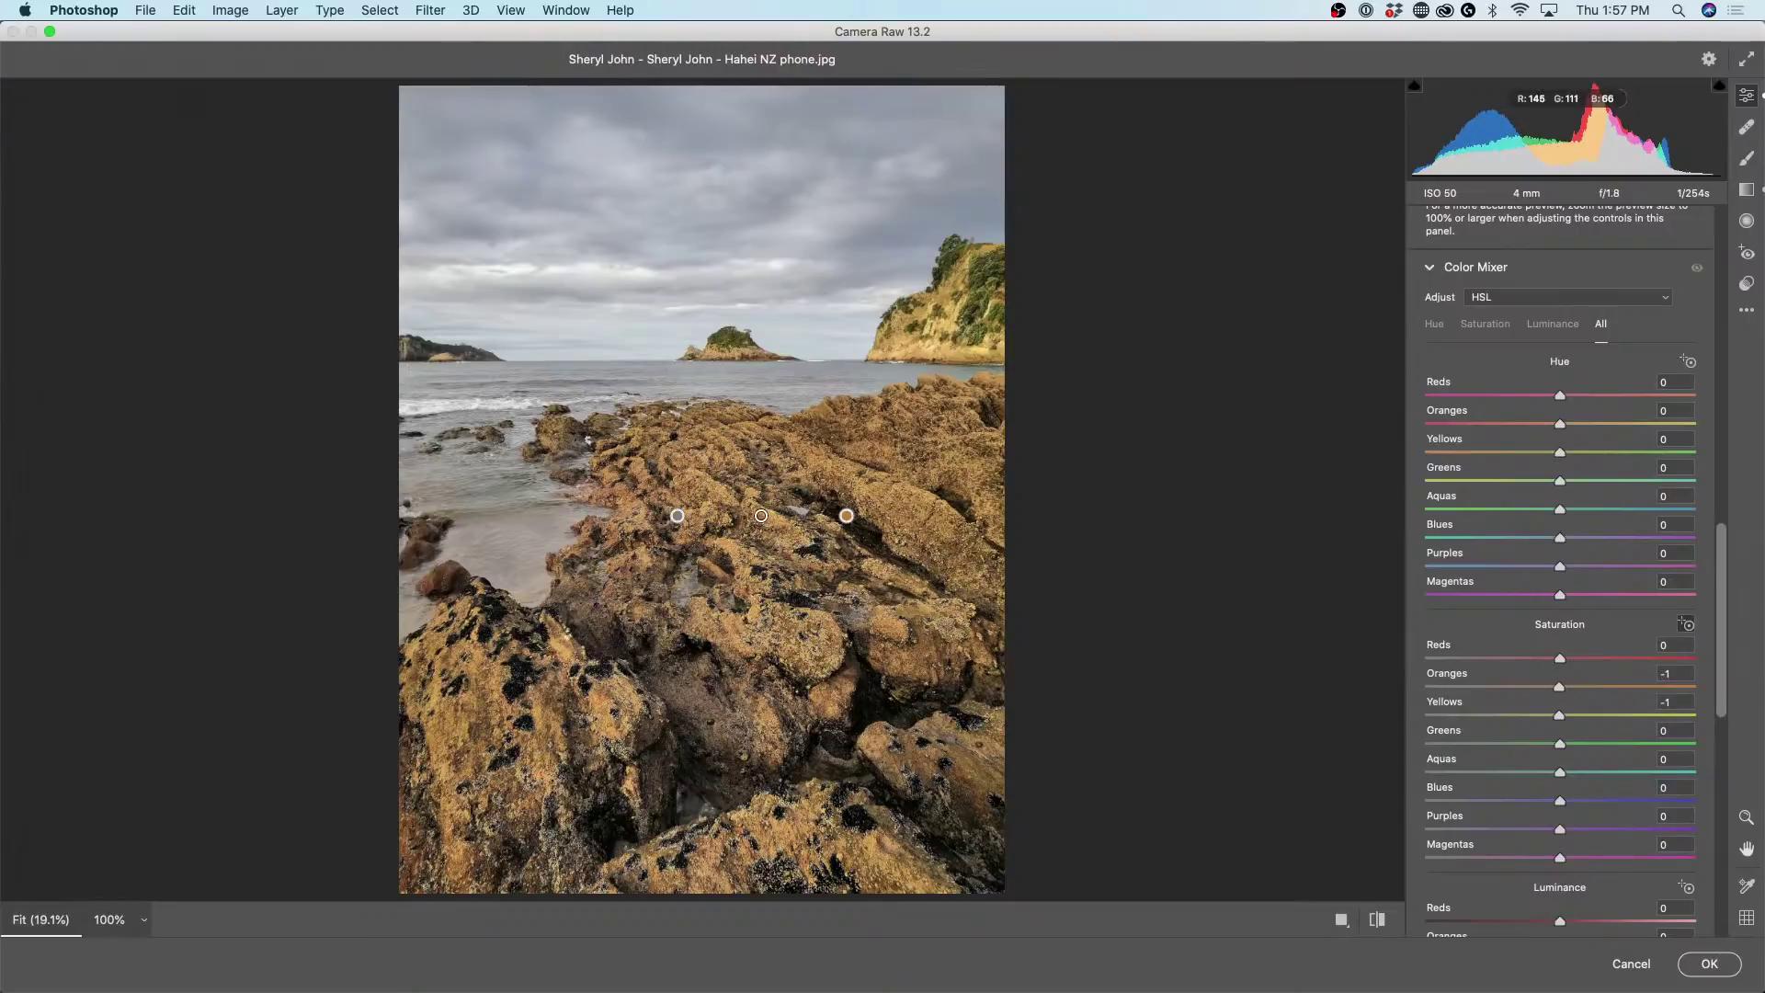
{"action": "mouse_move", "coordinate": [762, 515]}
{"action": "left_mouse_down"}
{"action": "mouse_move", "coordinate": [678, 516]}
{"action": "mouse_move", "coordinate": [776, 515]}
{"action": "mouse_move", "coordinate": [748, 516]}
{"action": "left_mouse_up"}
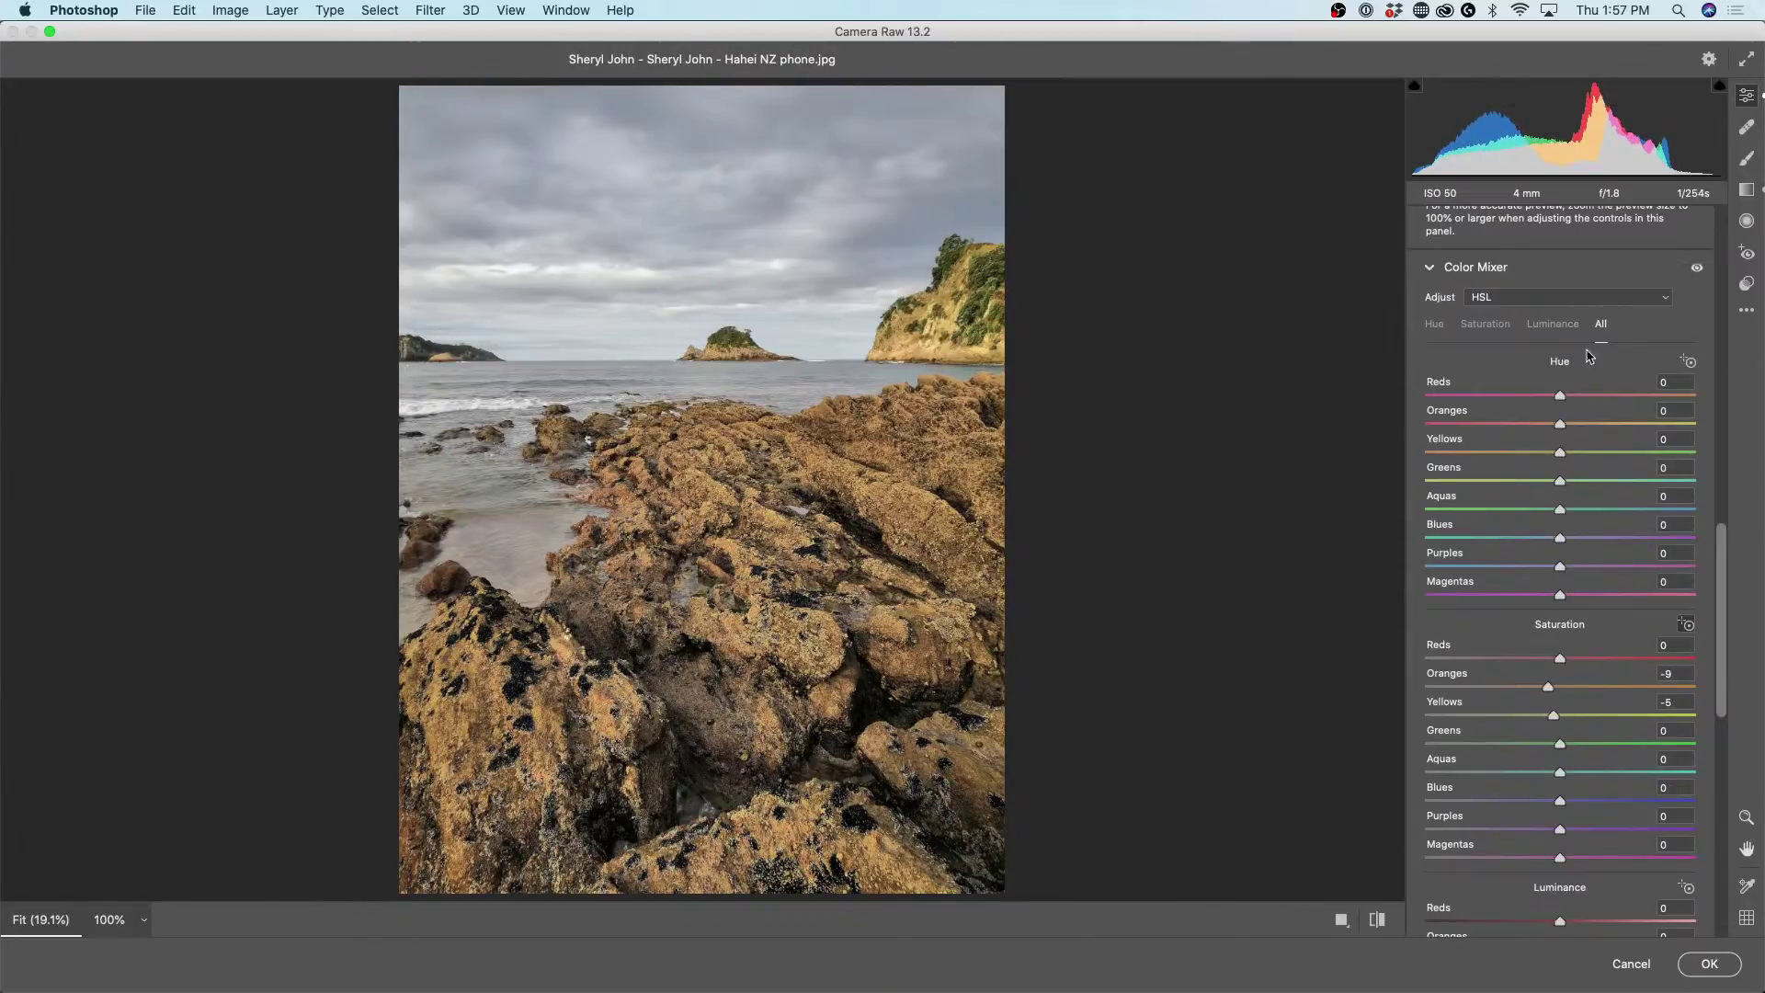
Use the Color Mixer's targeted Hue adjustment on the rocks to set Oranges to +2 and Yellows to +2.
{"action": "left_click", "coordinate": [1690, 363]}
{"action": "left_click_drag", "start_coordinate": [728, 515], "coordinate": [706, 492]}
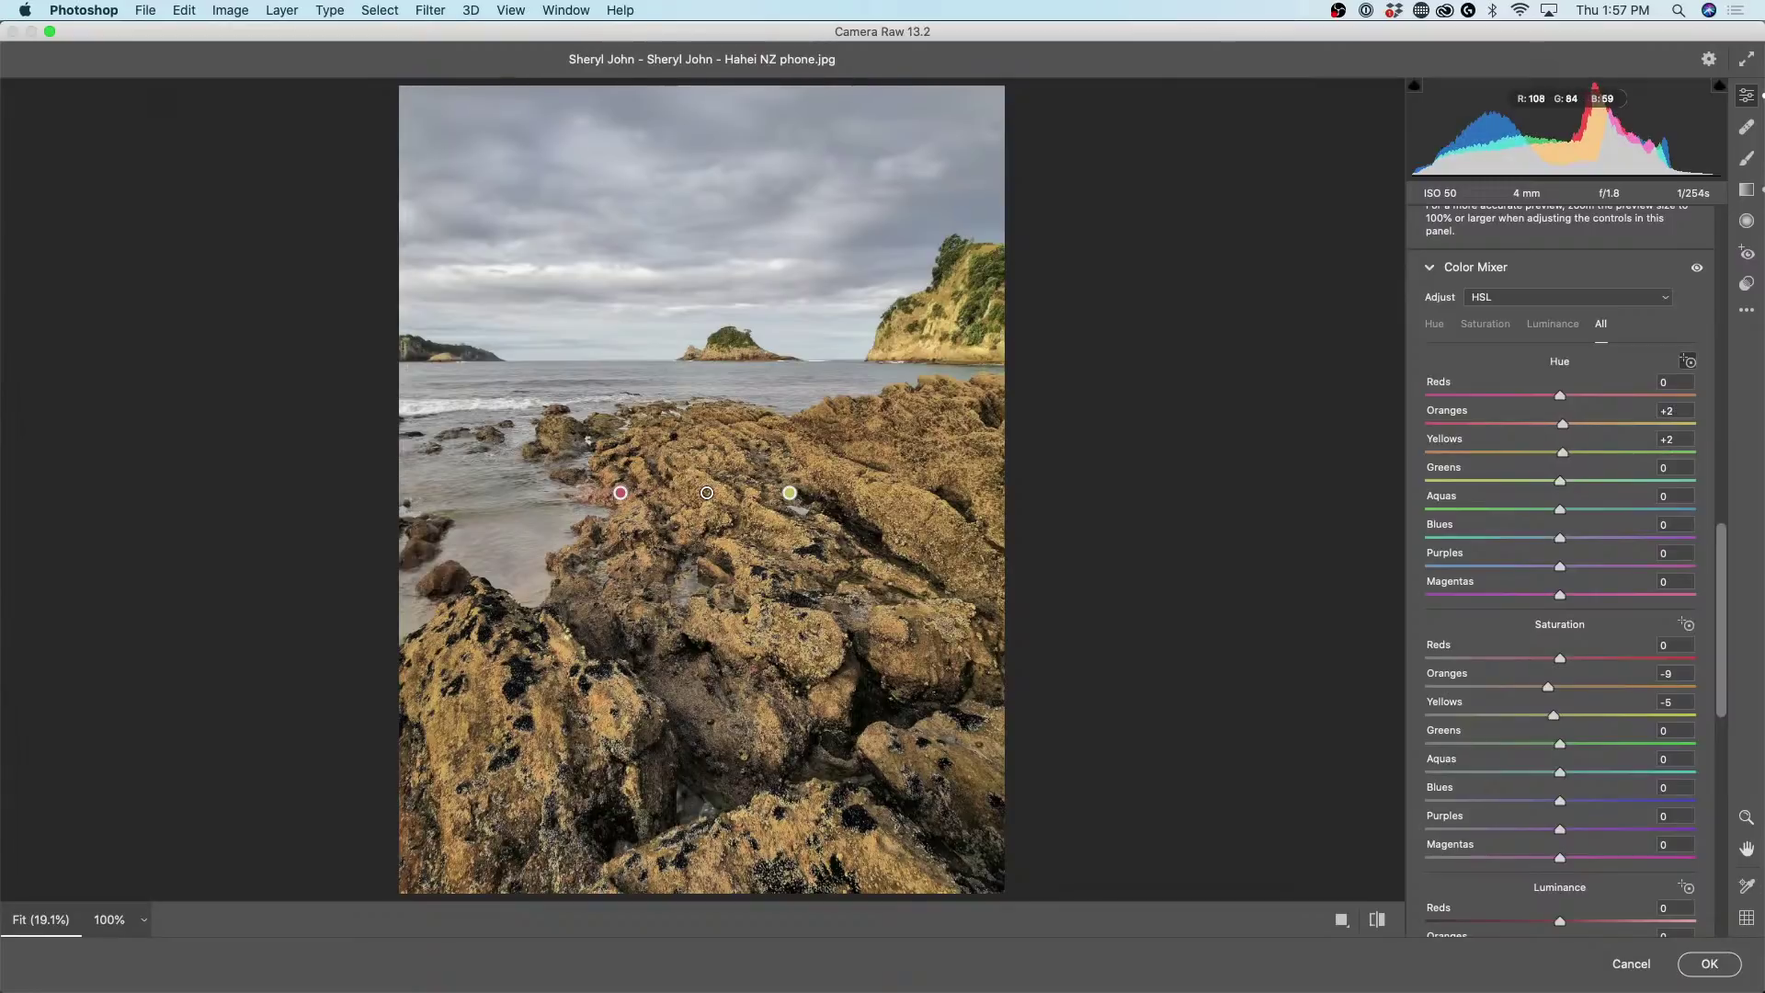
Compare the photo with and without all edits, and with and without the Color Mixer changes.
{"action": "key", "text": "p"}
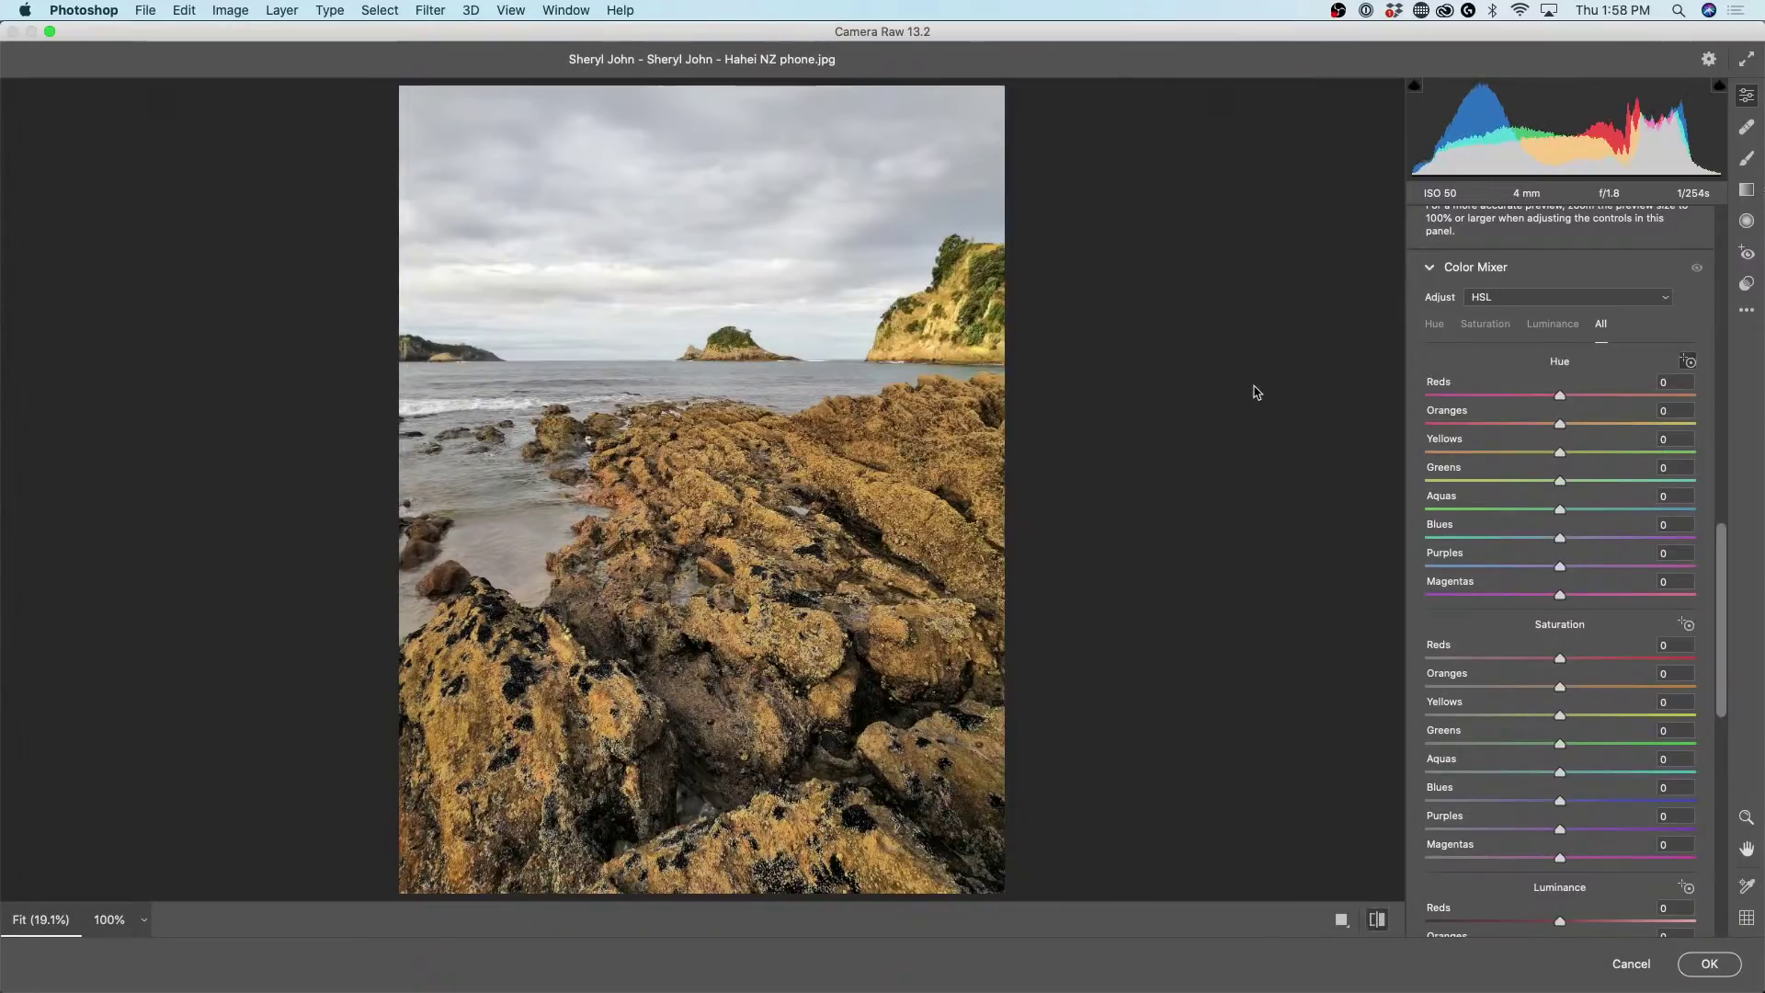
{"action": "key", "text": "p"}
{"action": "key", "text": "p"}
{"action": "key", "text": "p"}
{"action": "key", "text": "p"}
{"action": "key", "text": "p"}
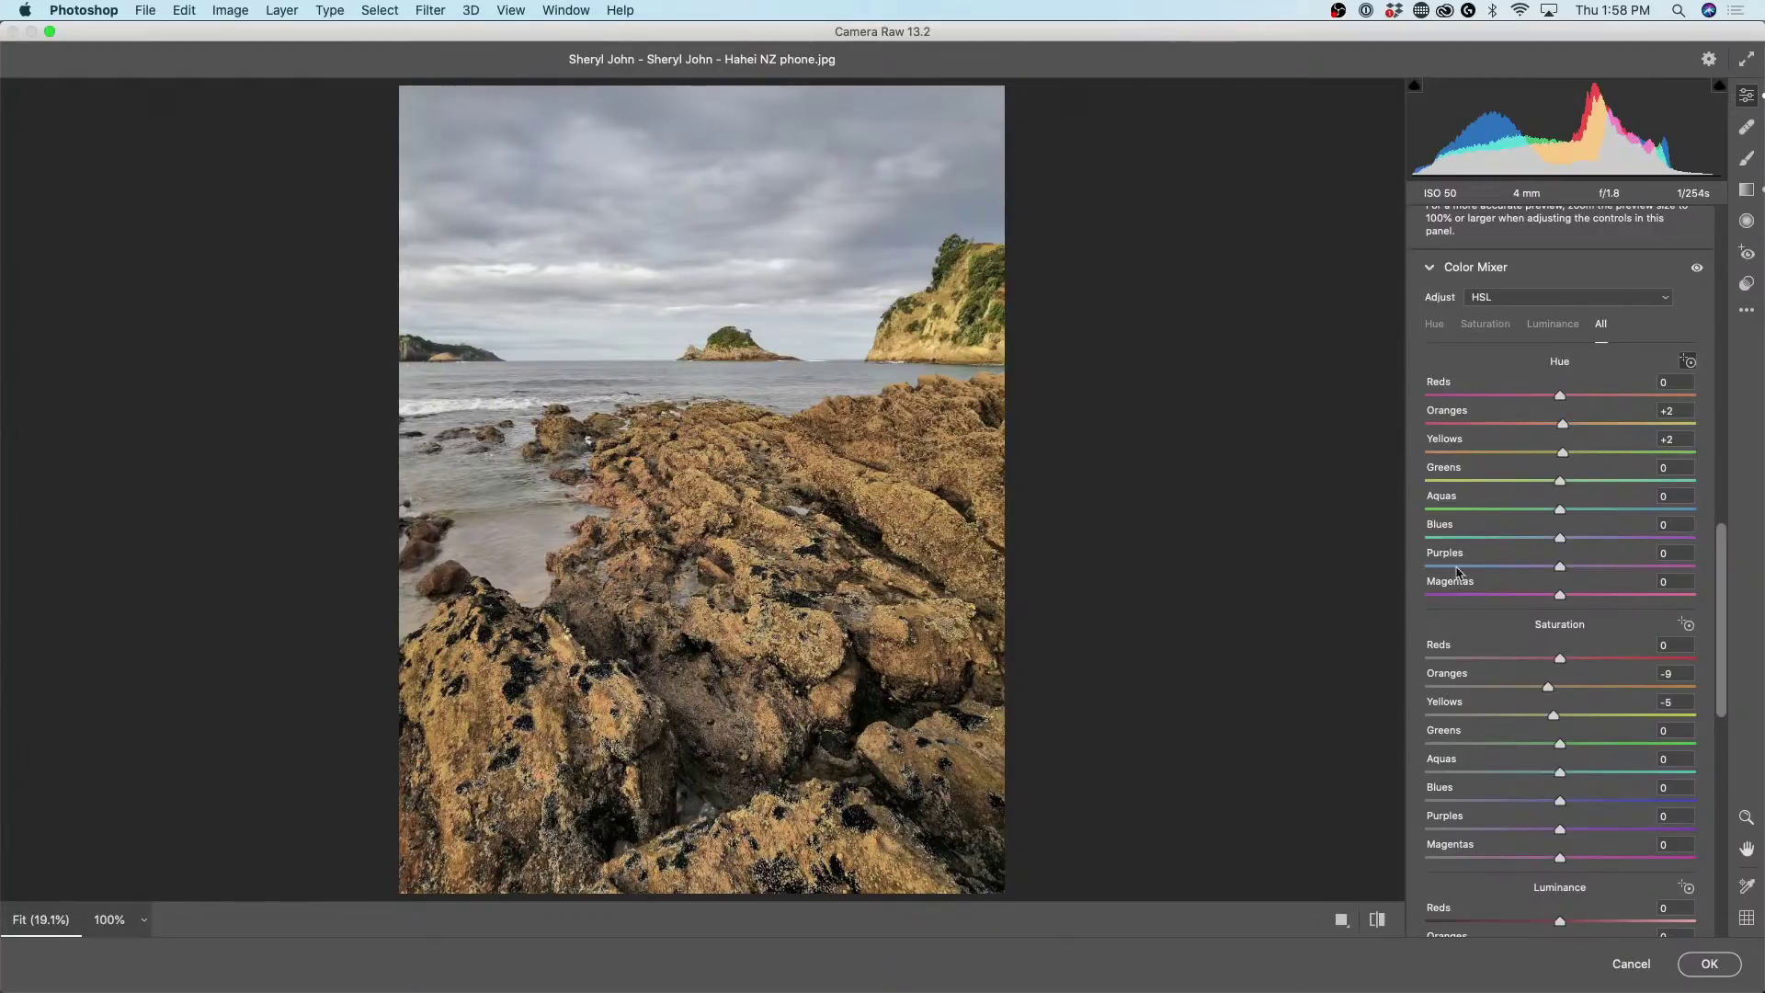
{"action": "left_click", "coordinate": [1698, 268]}
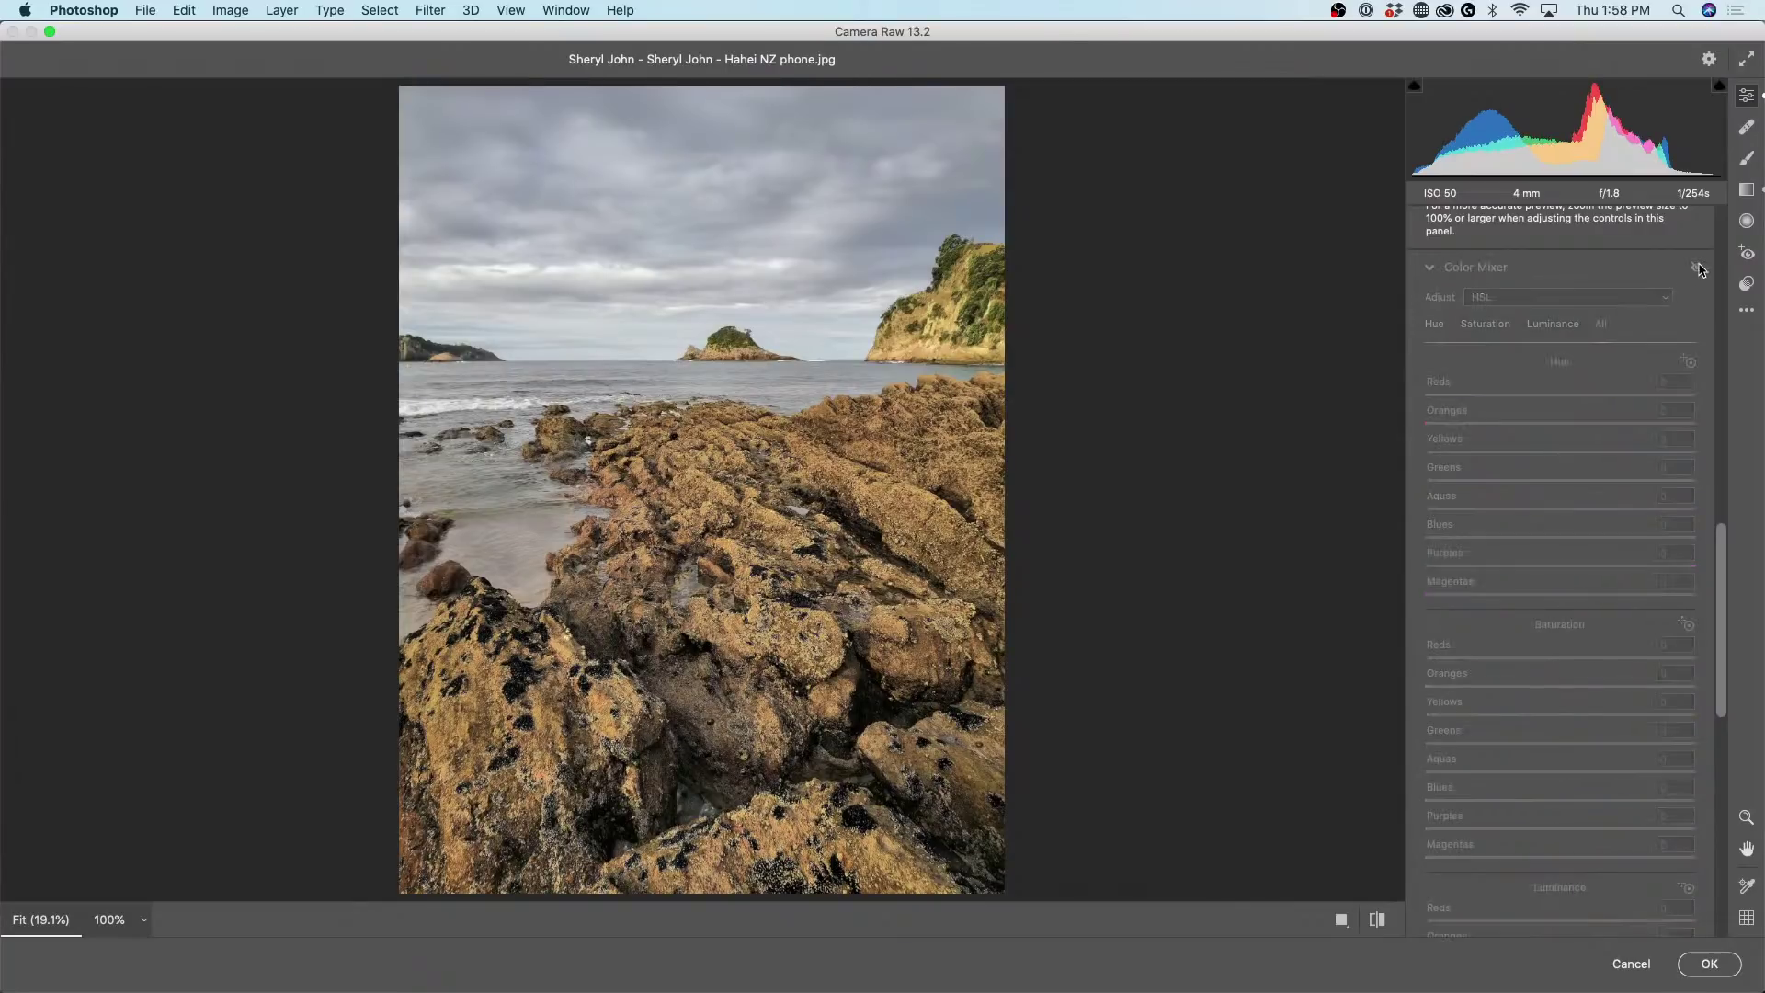
{"action": "left_click", "coordinate": [1699, 268]}
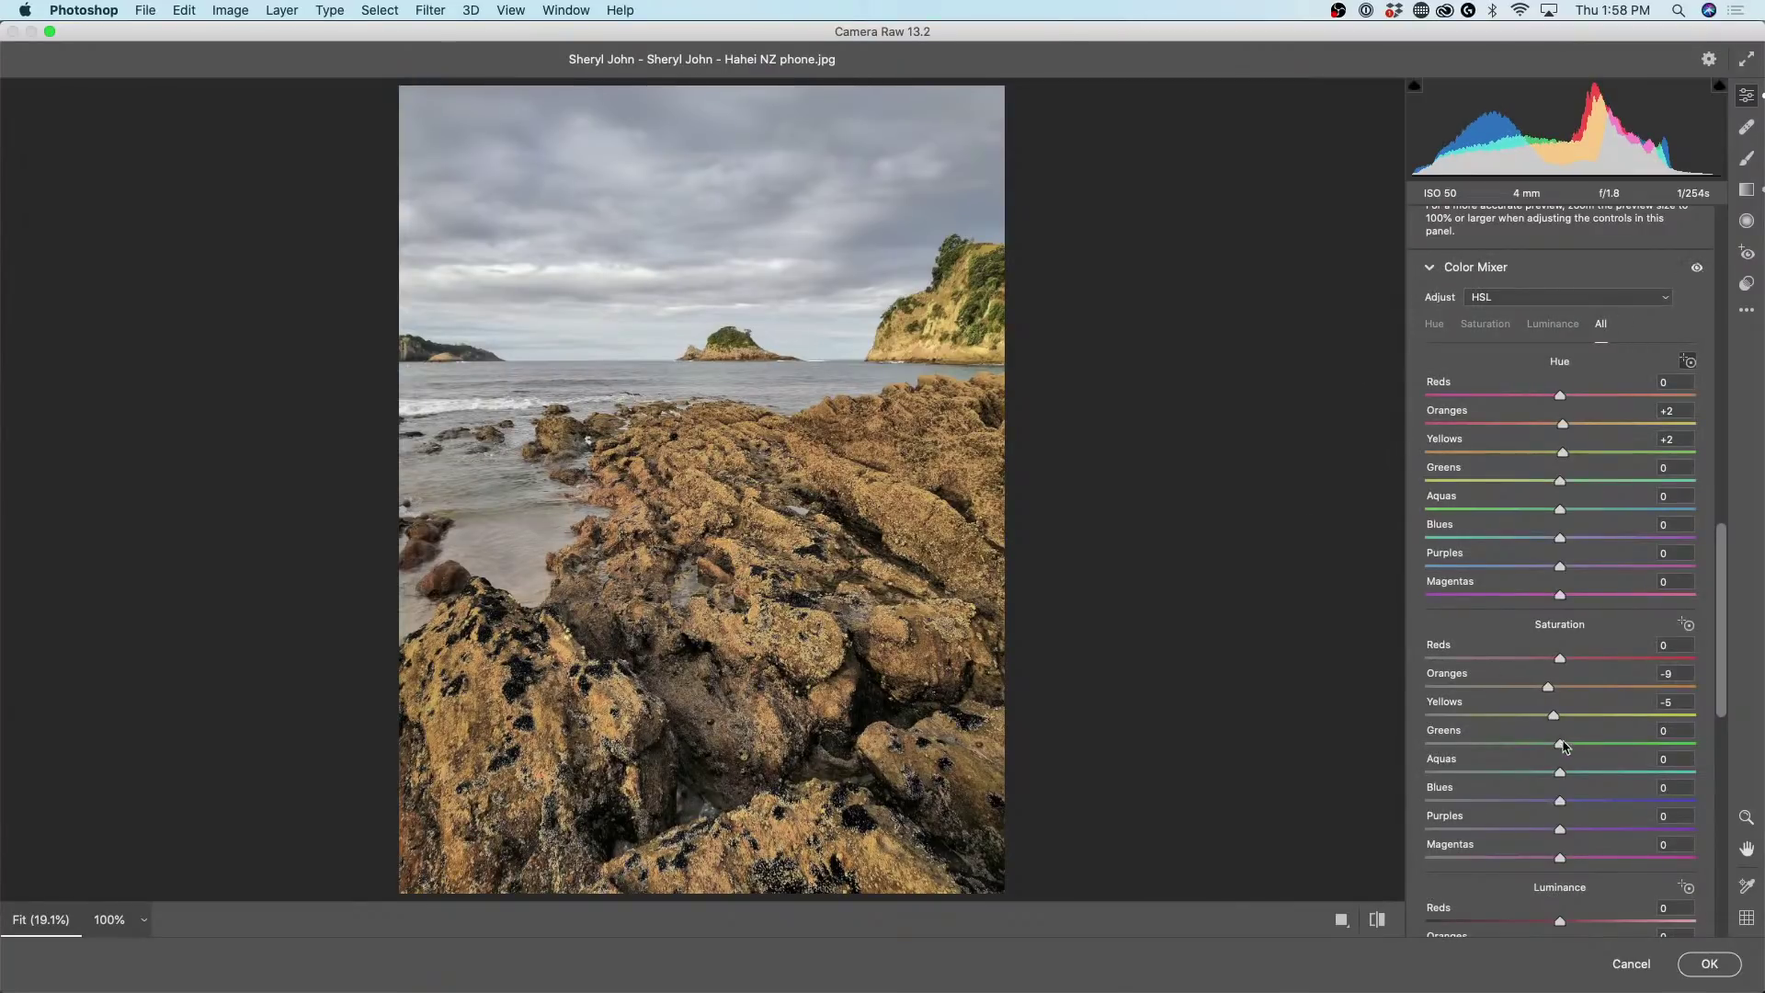
Reset the Color Mixer's Saturation and Hue groups to their defaults.
{"action": "key", "text": "alt"}
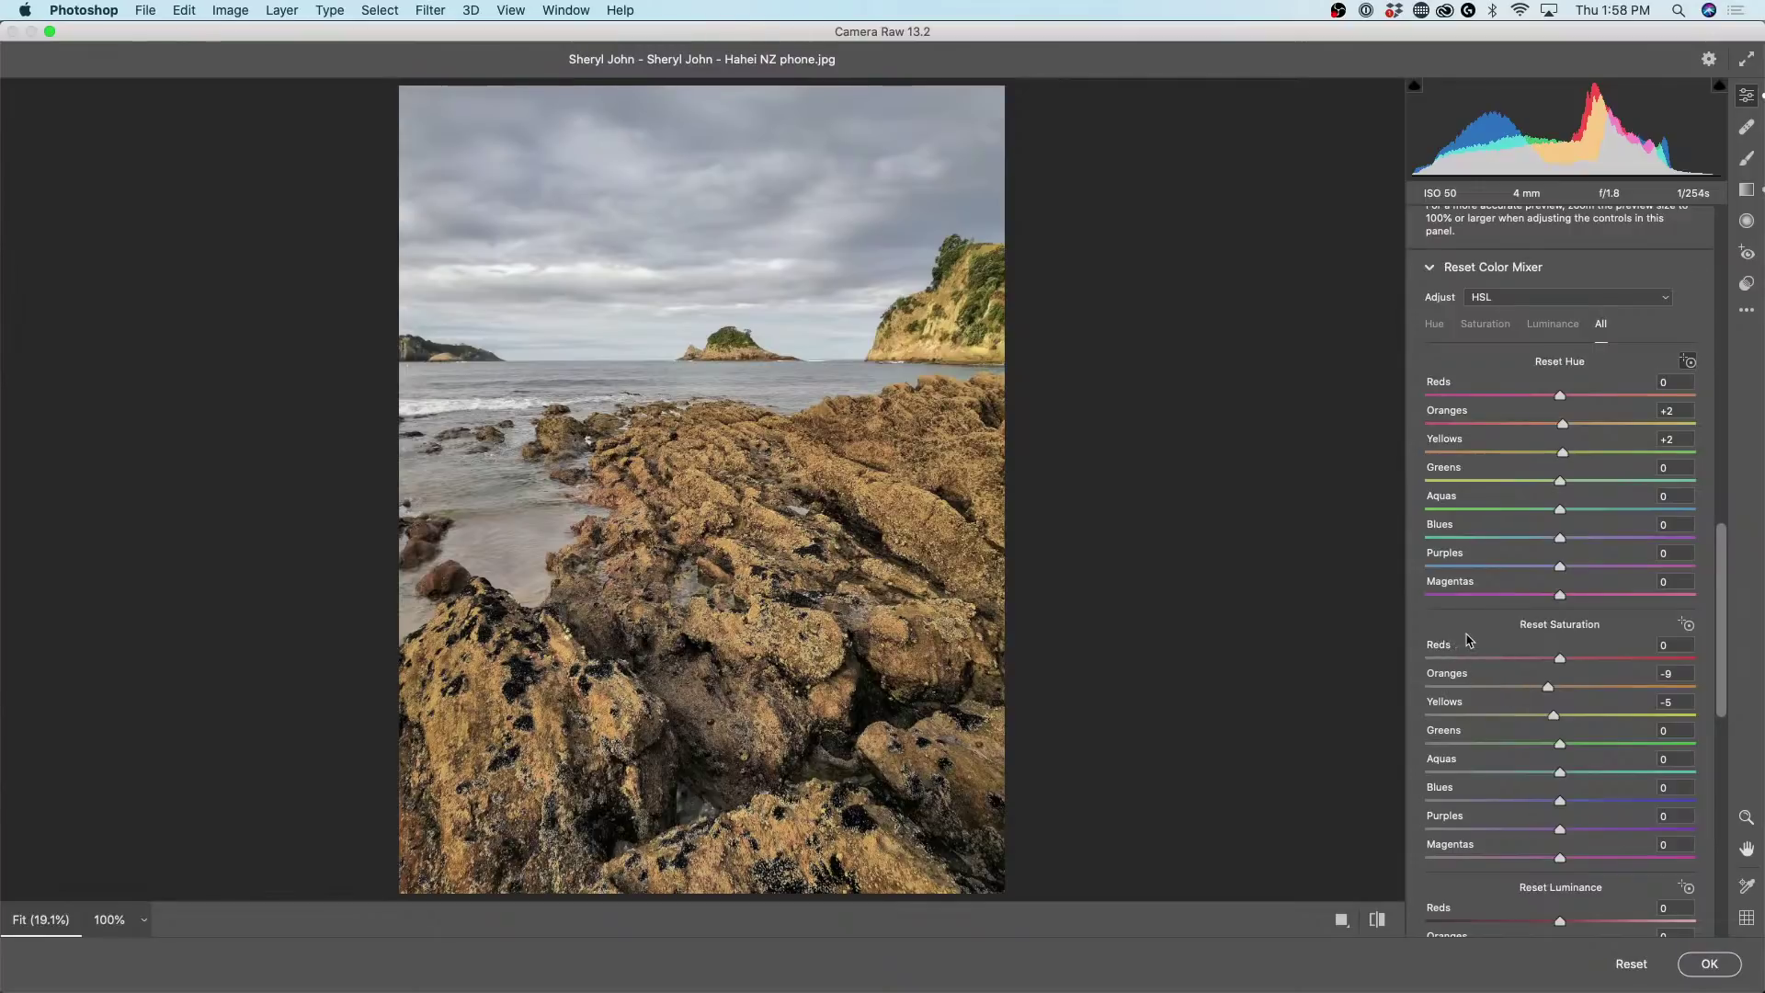
{"action": "left_click", "coordinate": [1552, 626], "text": "alt"}
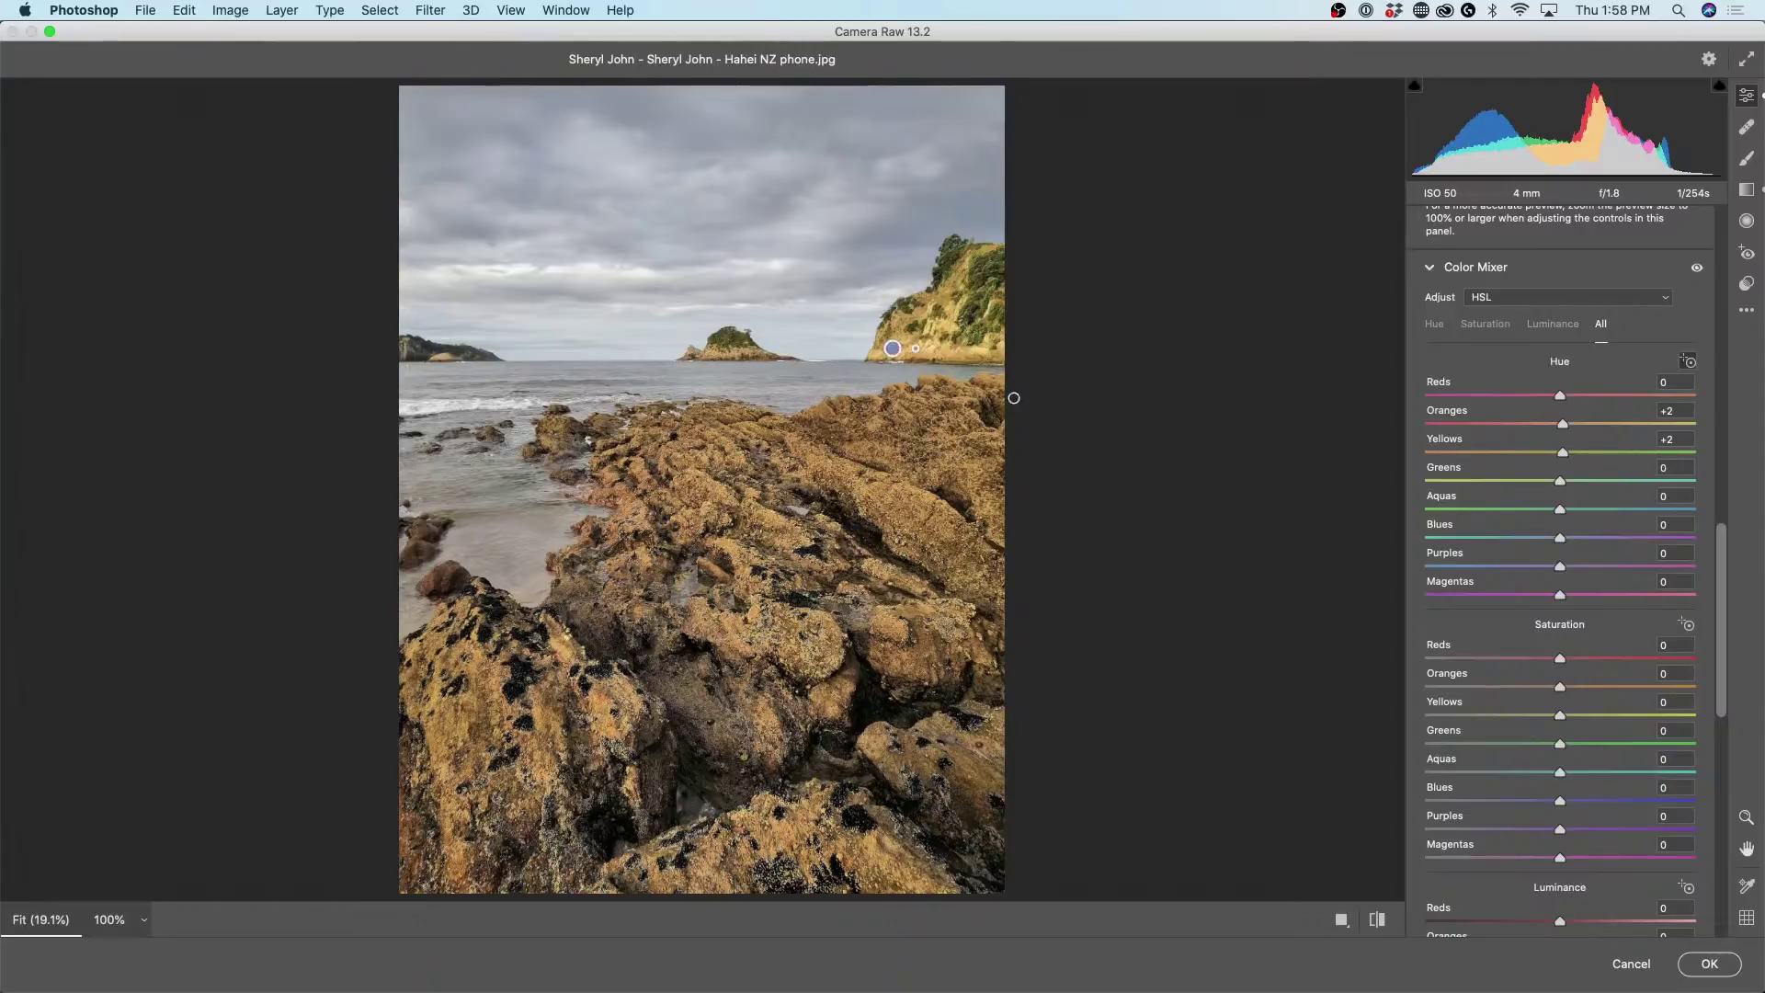
{"action": "key", "text": "alt"}
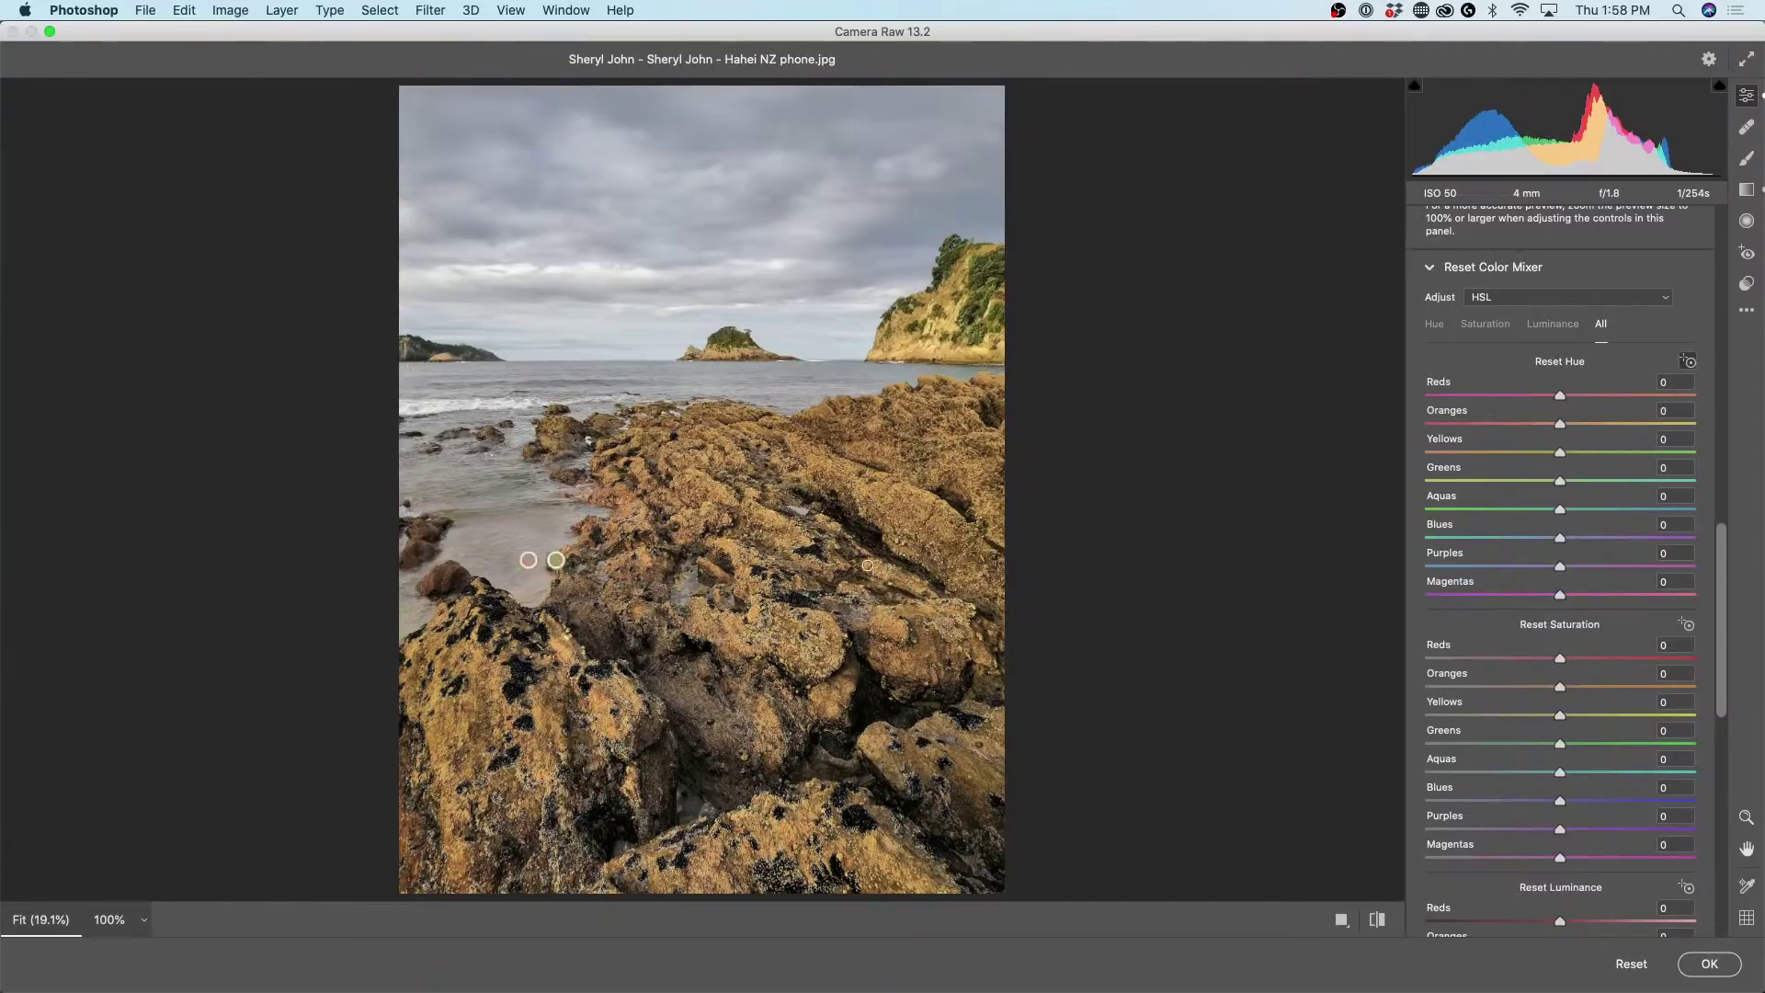
{"action": "key", "text": "alt"}
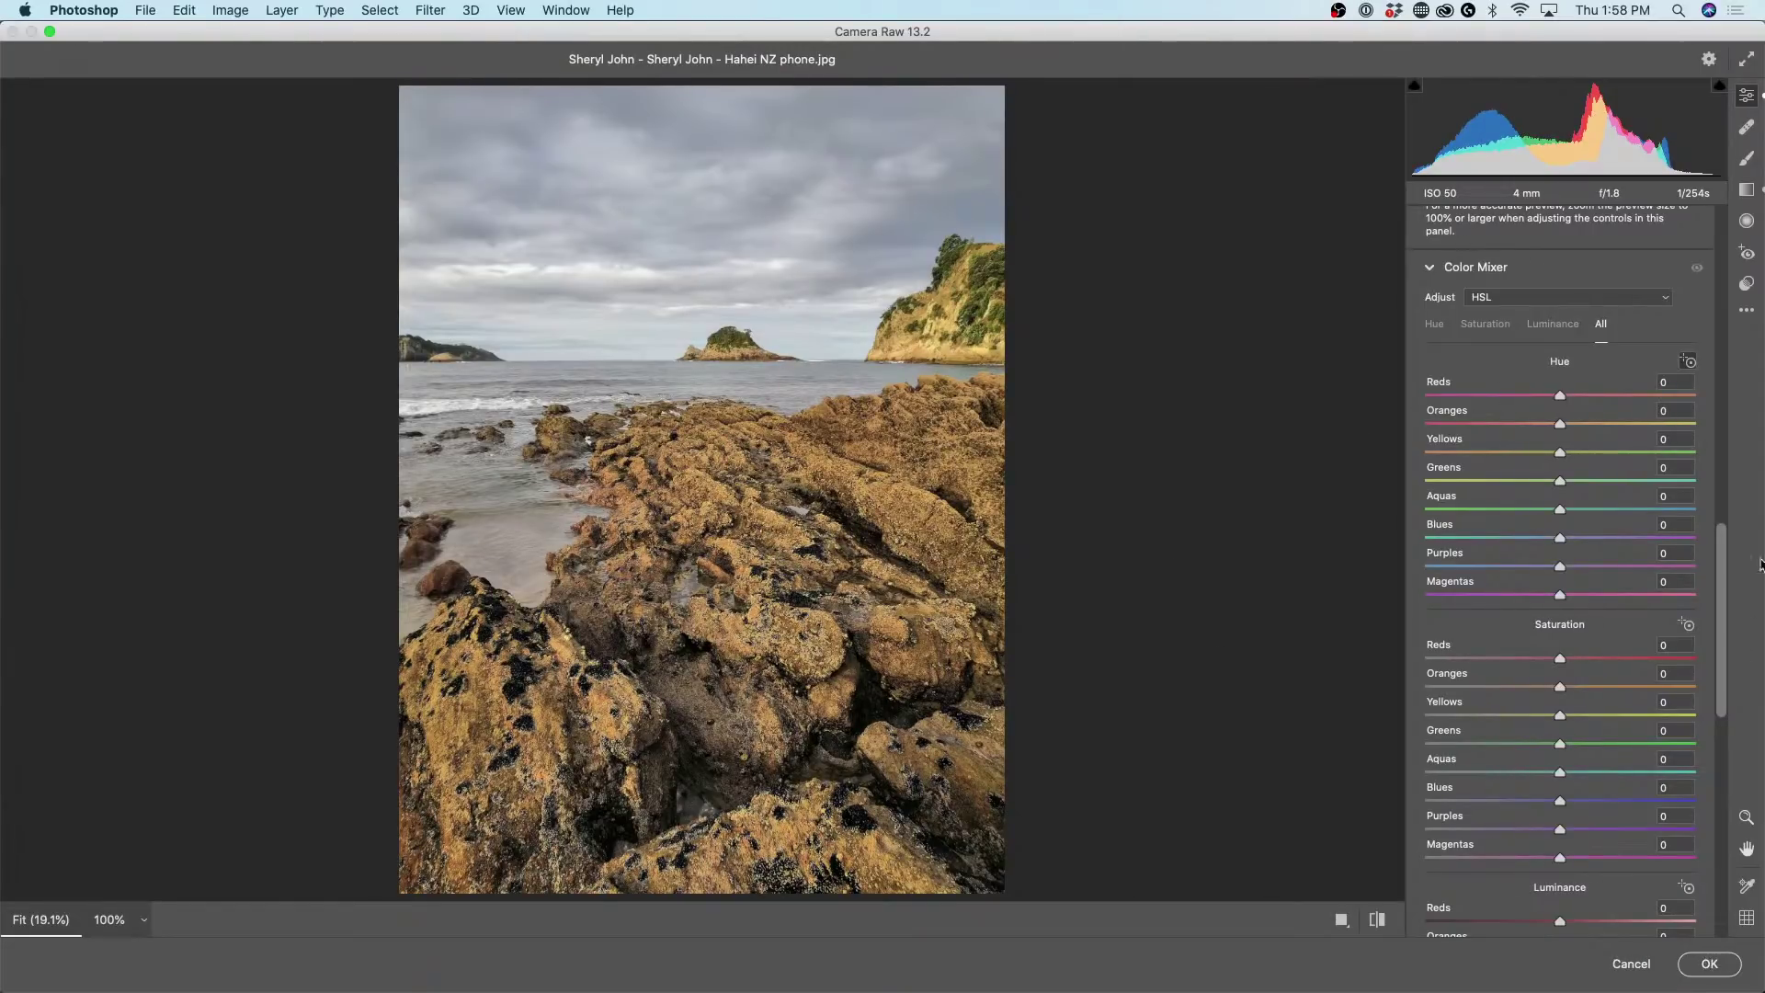
Try raising the whole photo's Texture and setting Clarity to +58, resetting each slider after the trial.
{"action": "left_click_drag", "start_coordinate": [1720, 560], "coordinate": [1719, 326]}
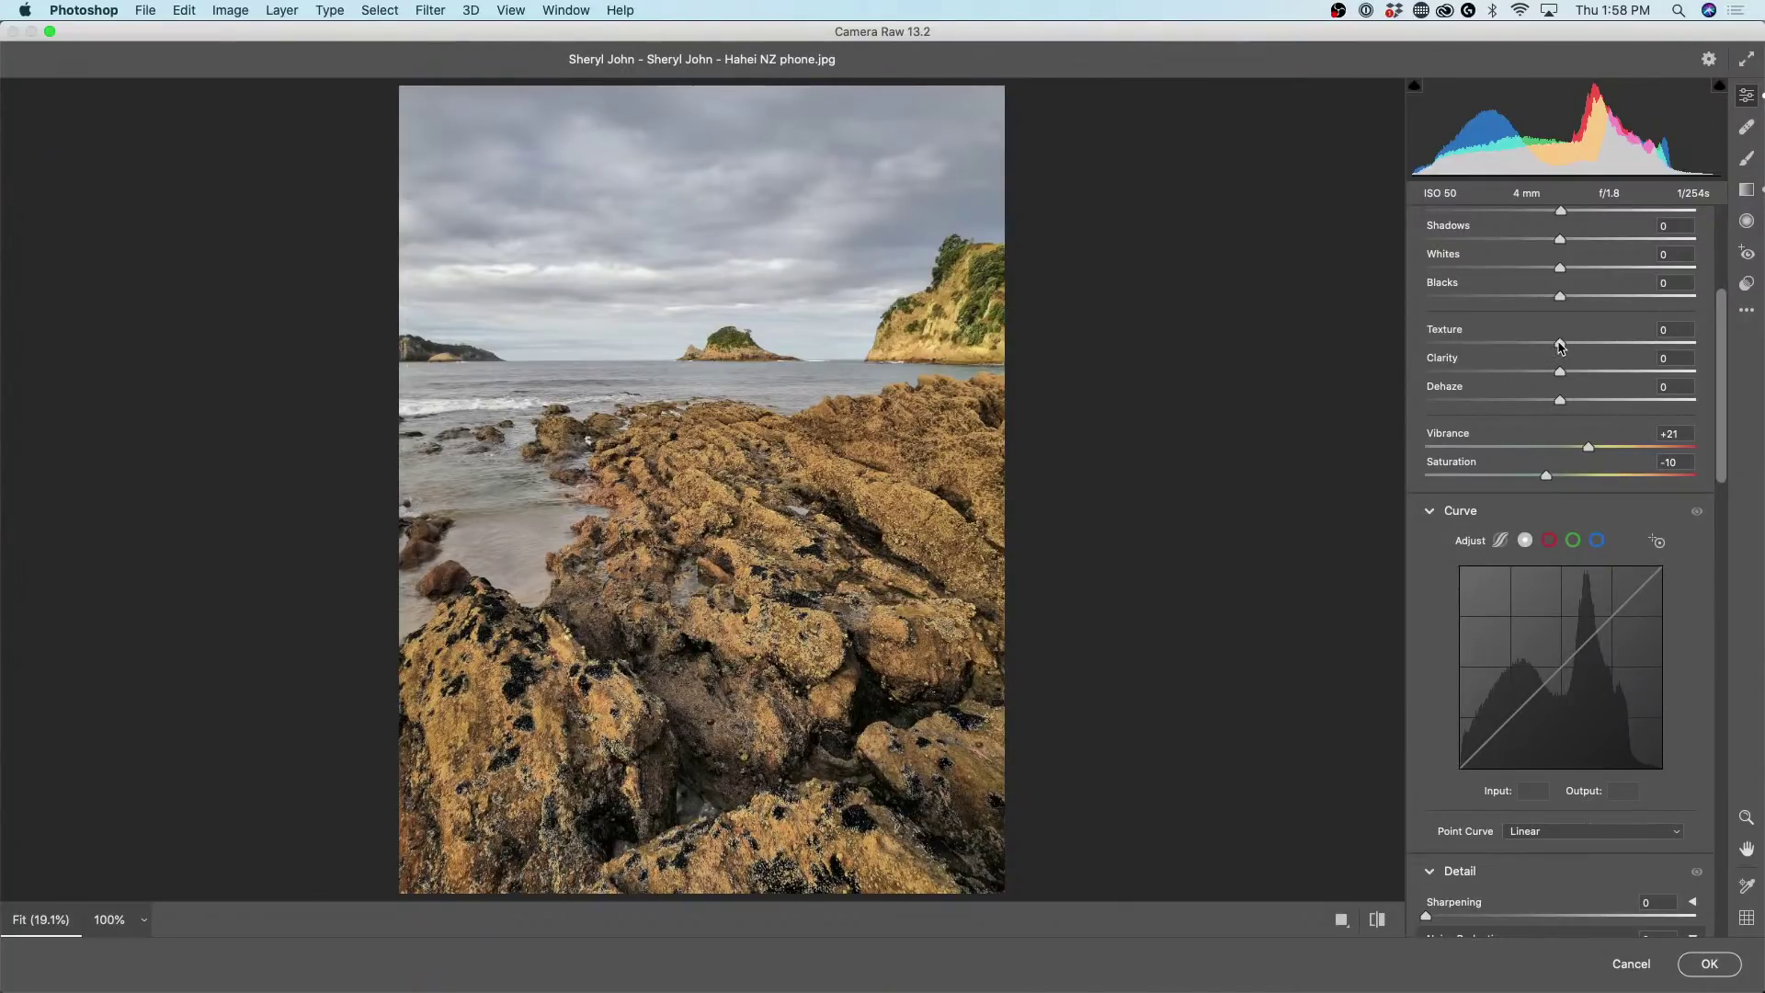
{"action": "mouse_move", "coordinate": [1560, 345]}
{"action": "left_mouse_down"}
{"action": "mouse_move", "coordinate": [1620, 350]}
{"action": "mouse_move", "coordinate": [1568, 348]}
{"action": "left_mouse_up"}
{"action": "double_click", "coordinate": [1568, 343]}
{"action": "left_click_drag", "start_coordinate": [1560, 371], "coordinate": [1639, 375]}
{"action": "double_click", "coordinate": [1624, 371]}
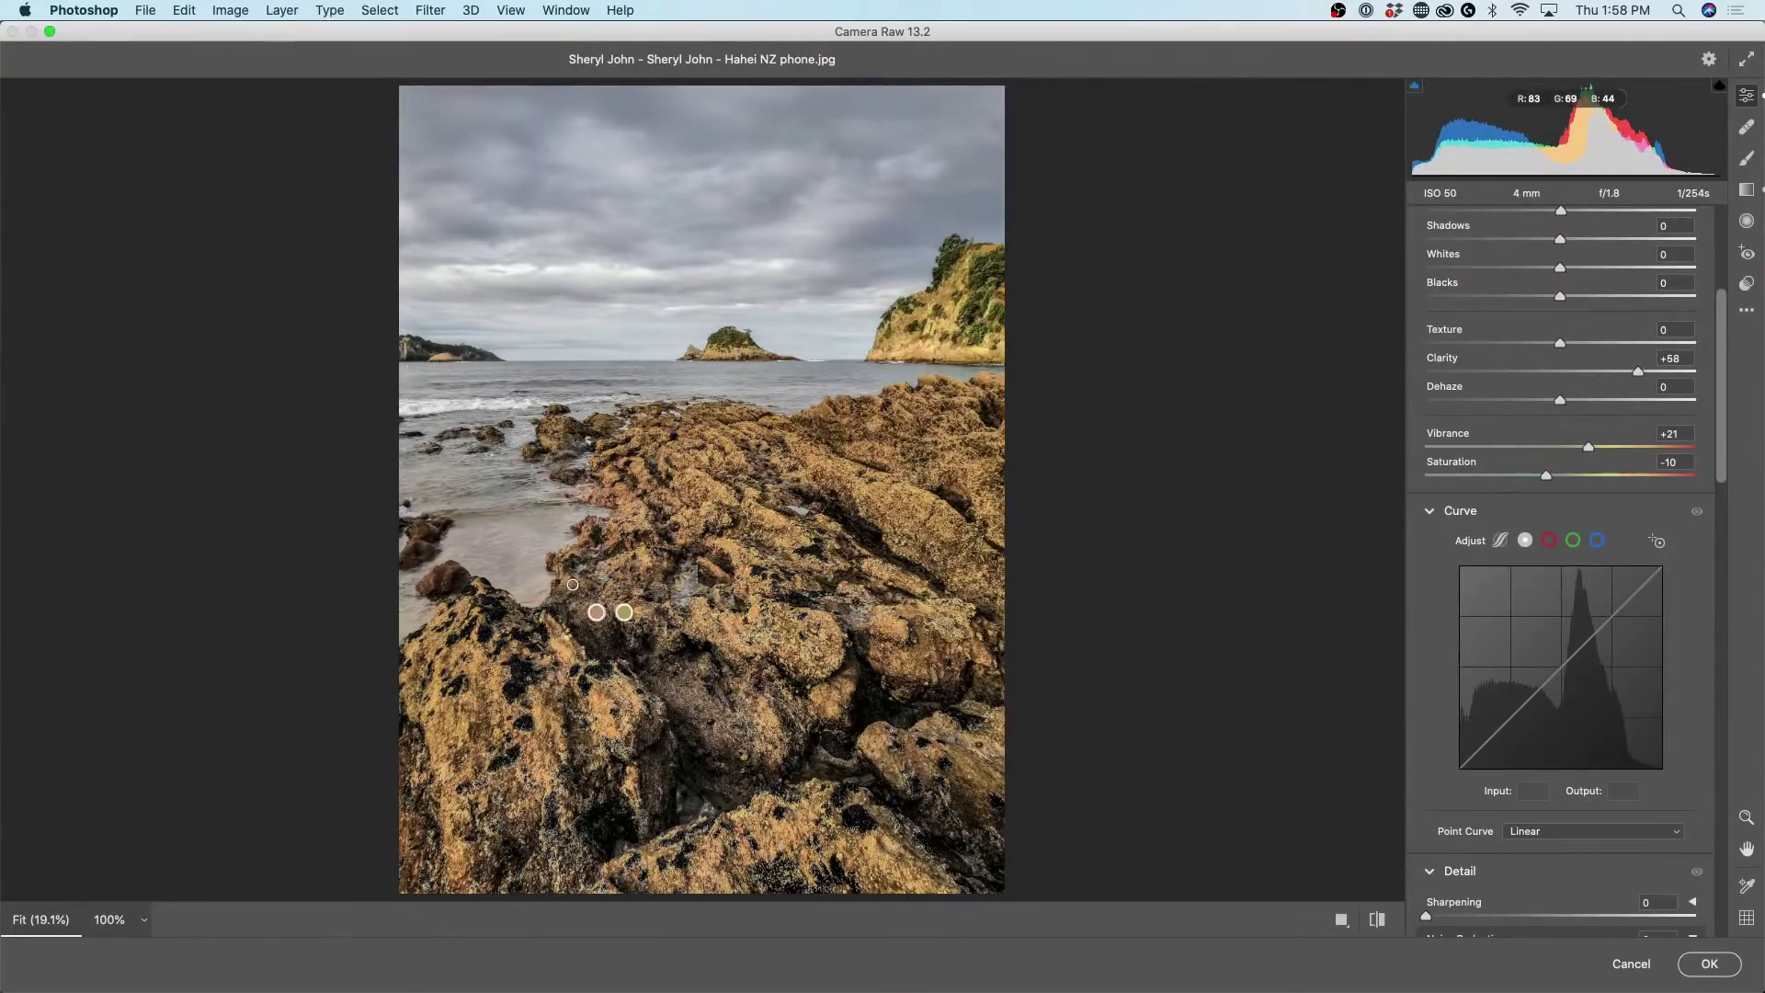
{"action": "double_click", "coordinate": [1639, 371]}
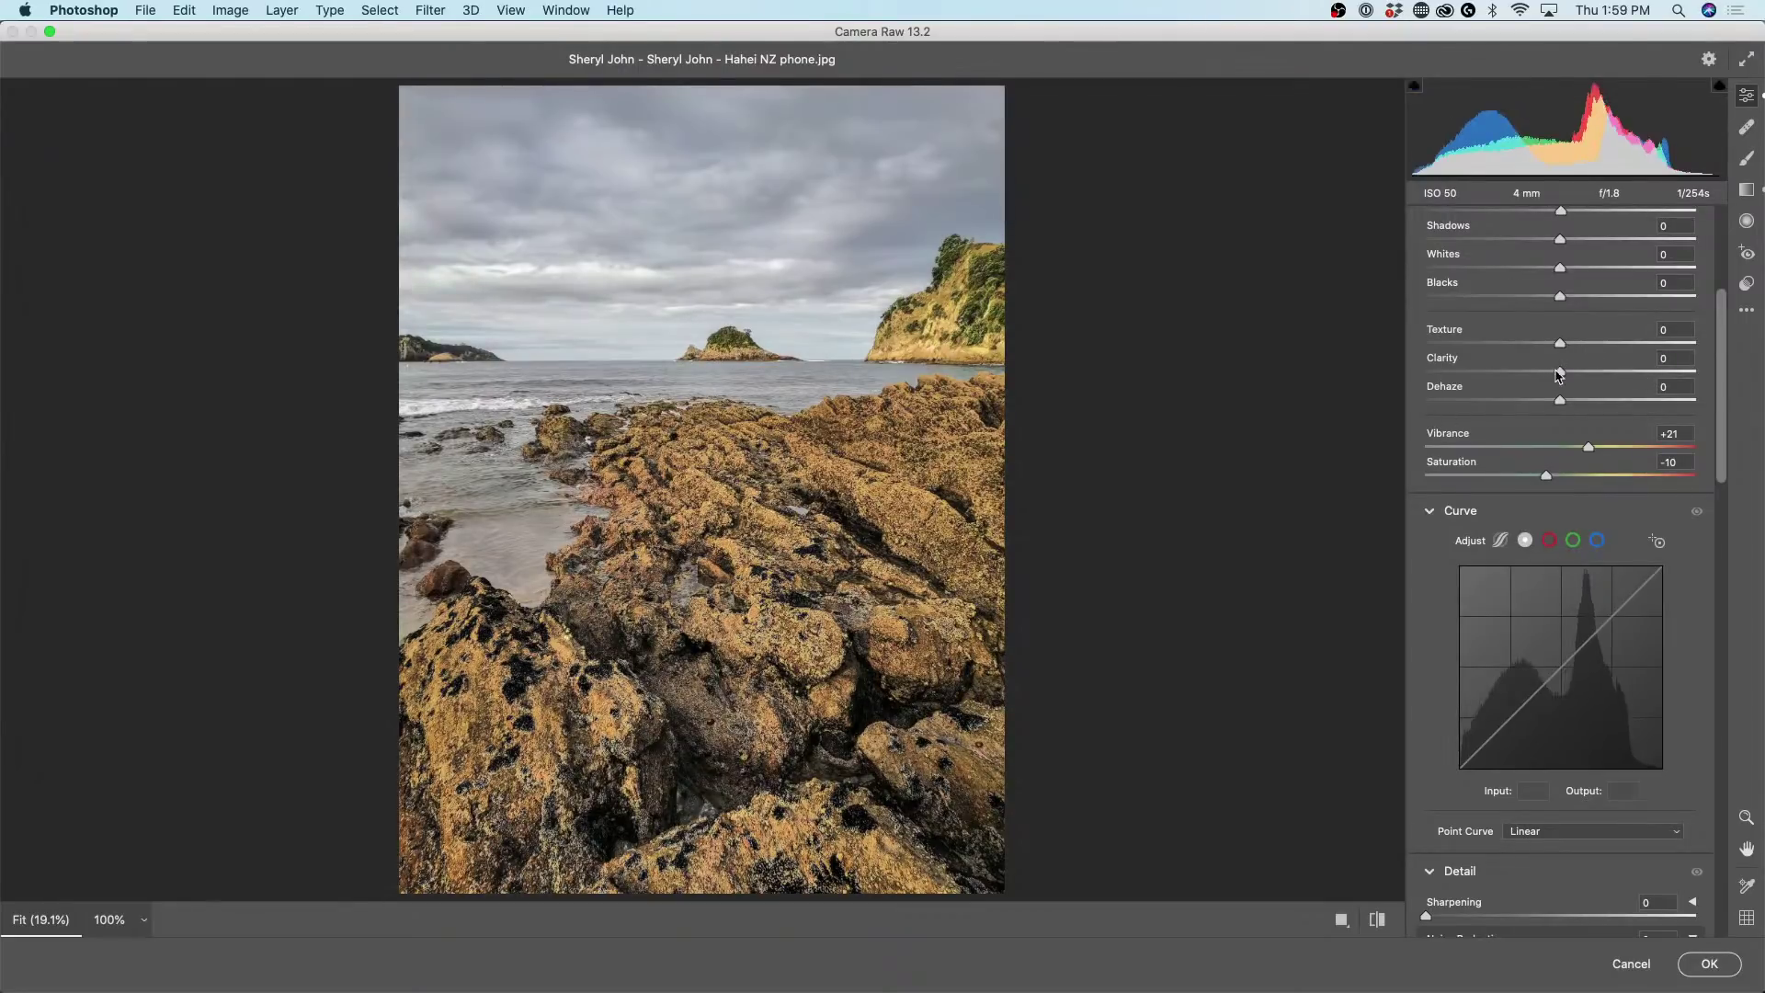
Set the photo's Clarity to +10 and Texture to +27, and apply the Camera Raw edits.
{"action": "left_click_drag", "start_coordinate": [1564, 375], "coordinate": [1597, 345]}
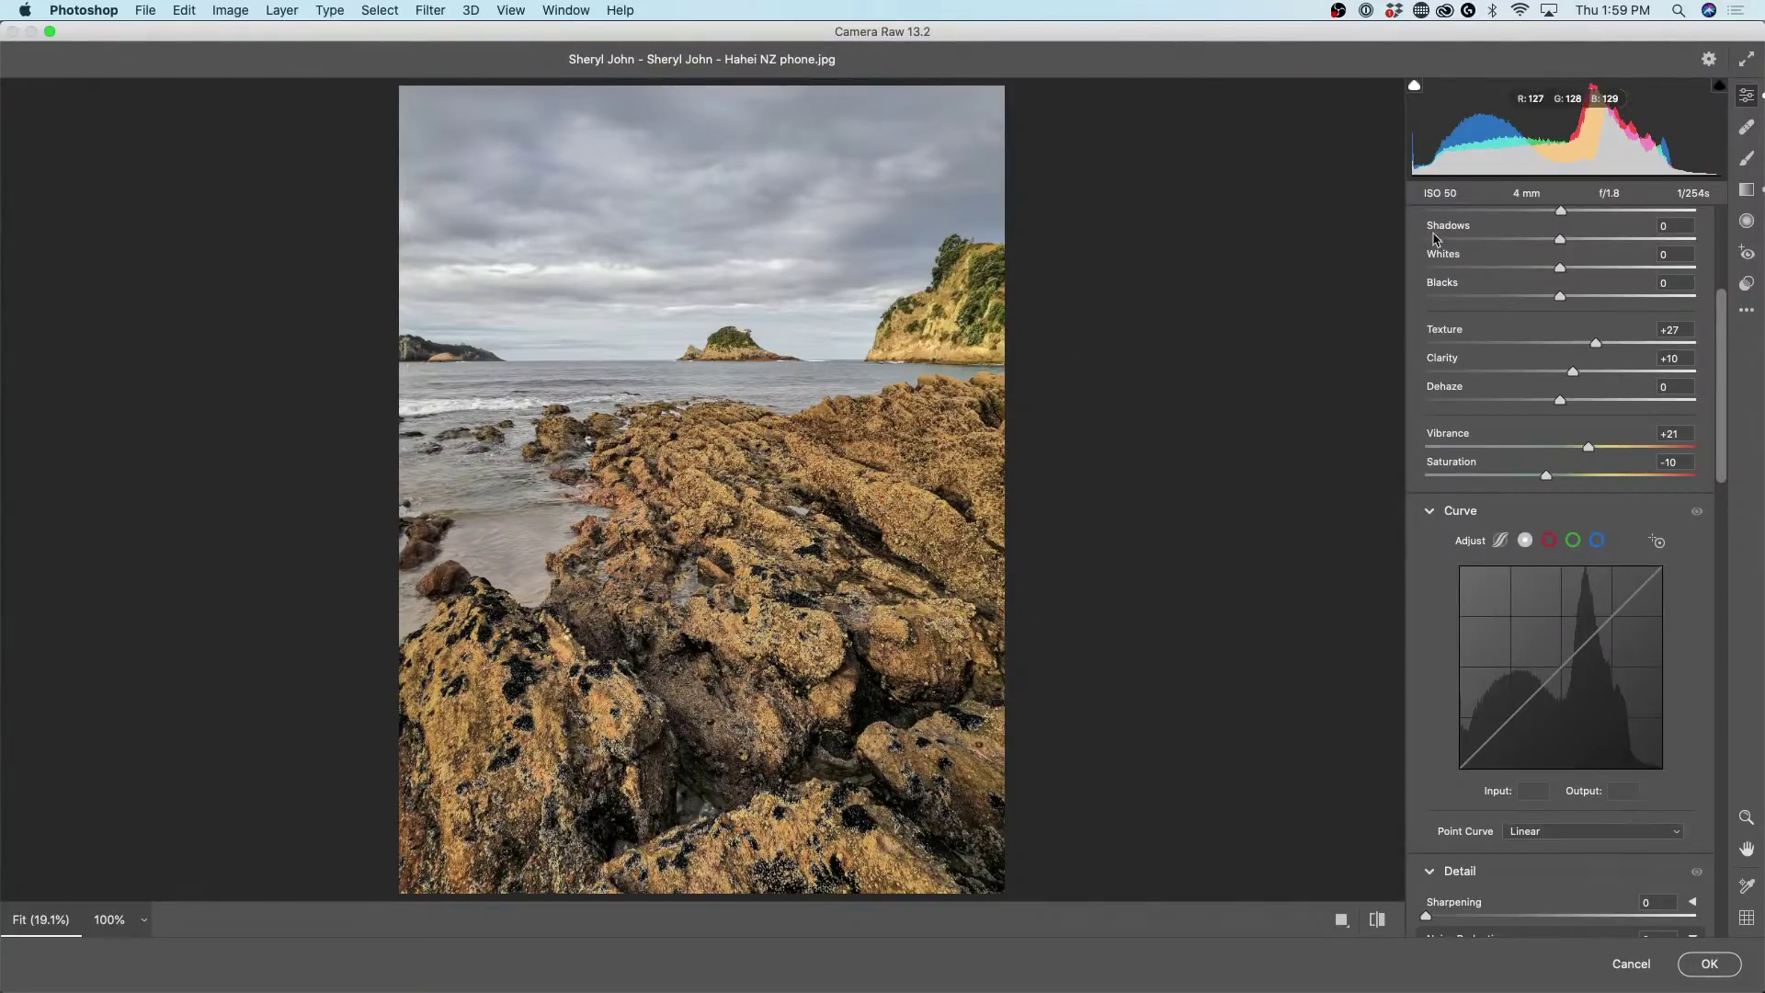
{"action": "left_click", "coordinate": [1710, 965]}
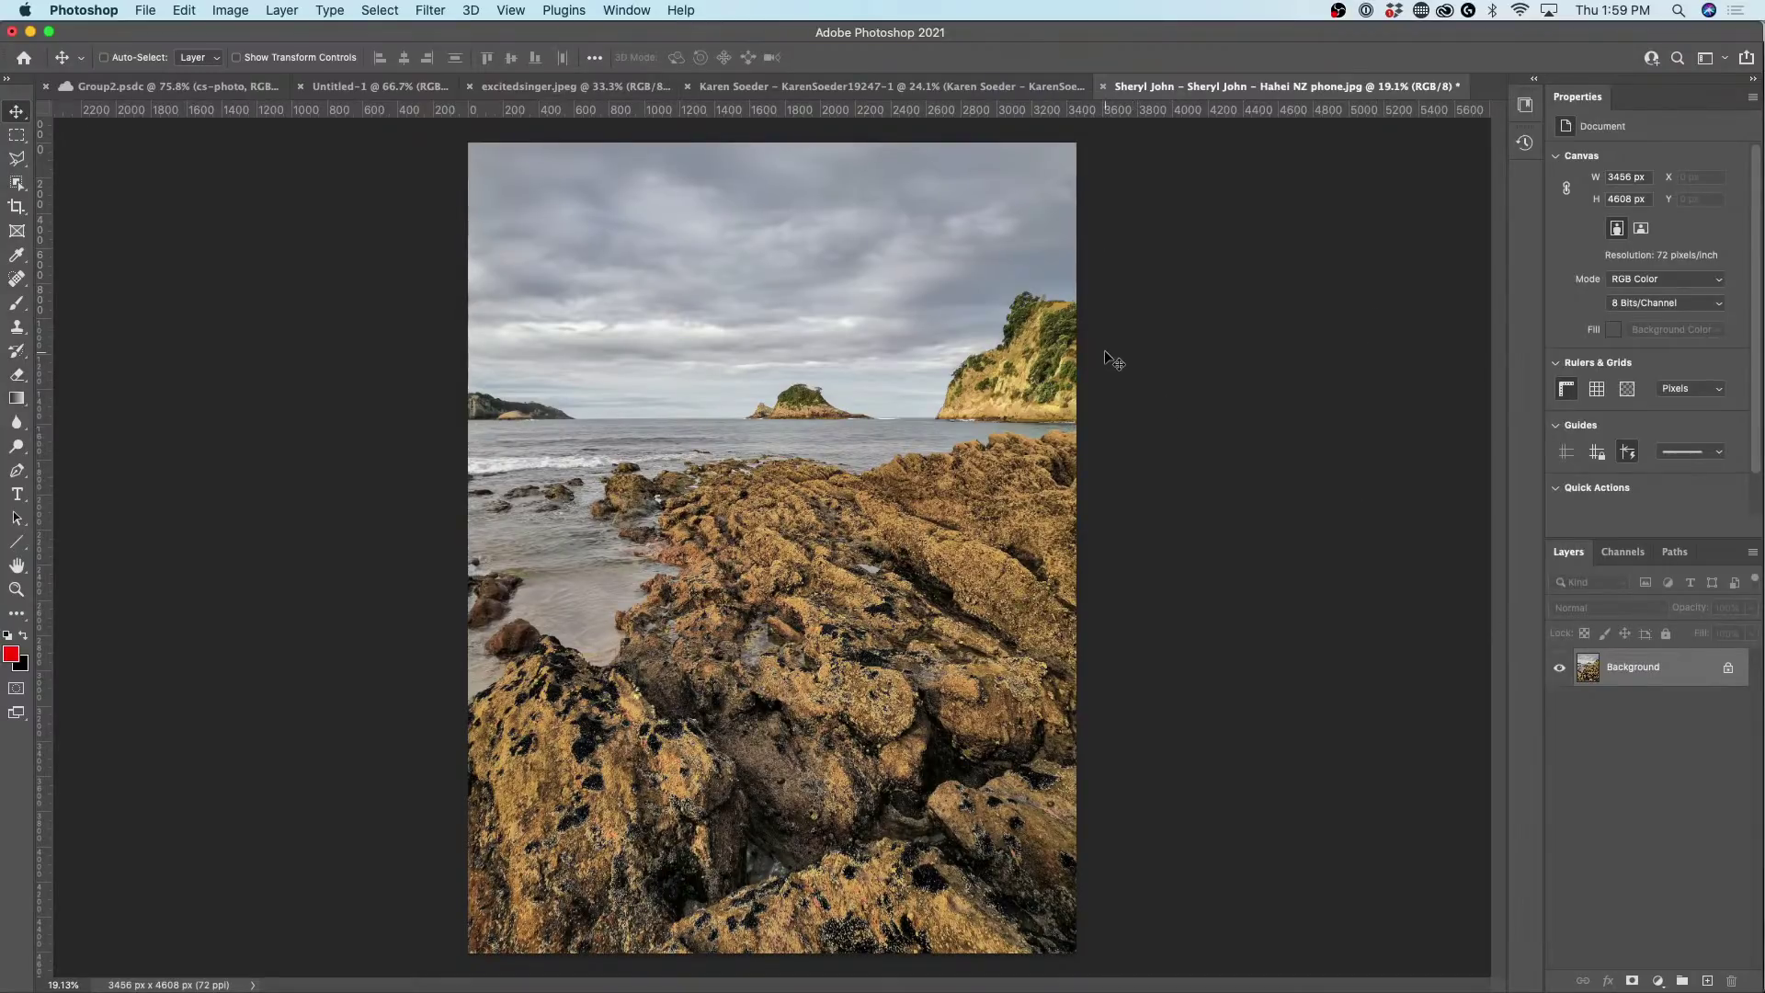
Run the Camera Raw Filter again on the photo with Saturation -14 and Vibrance +25, and apply it.
{"action": "left_click", "coordinate": [431, 10]}
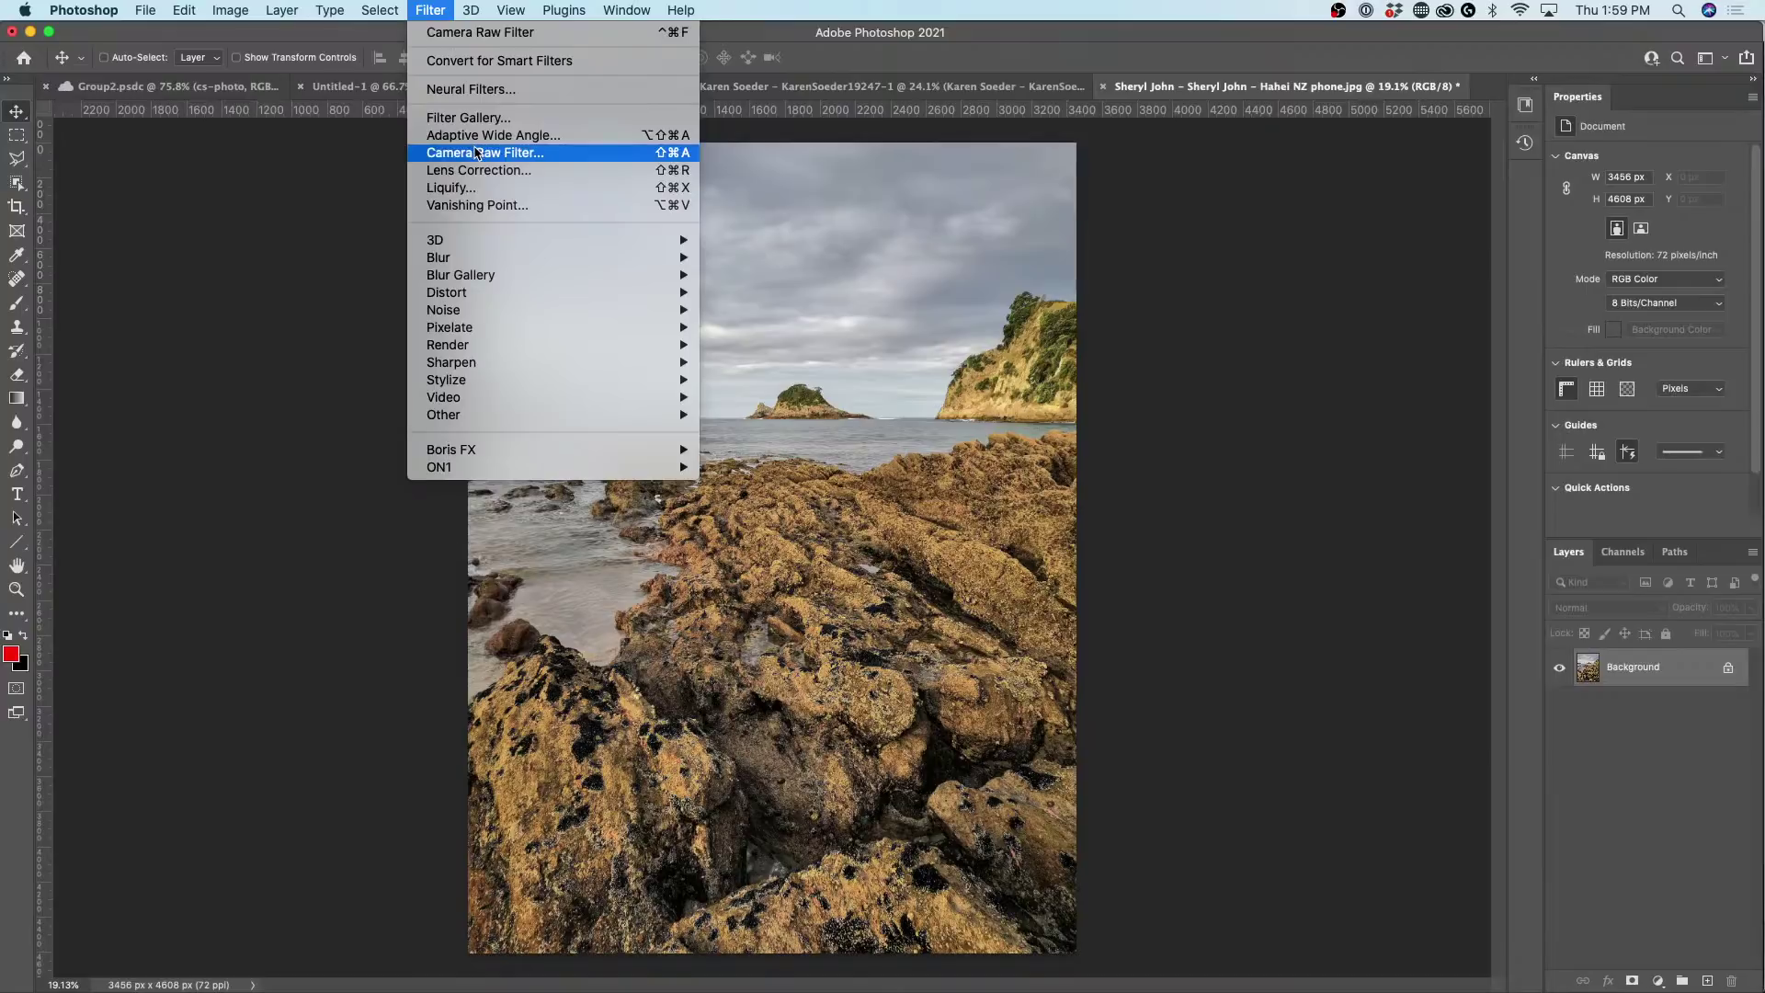
{"action": "left_click", "coordinate": [1593, 805]}
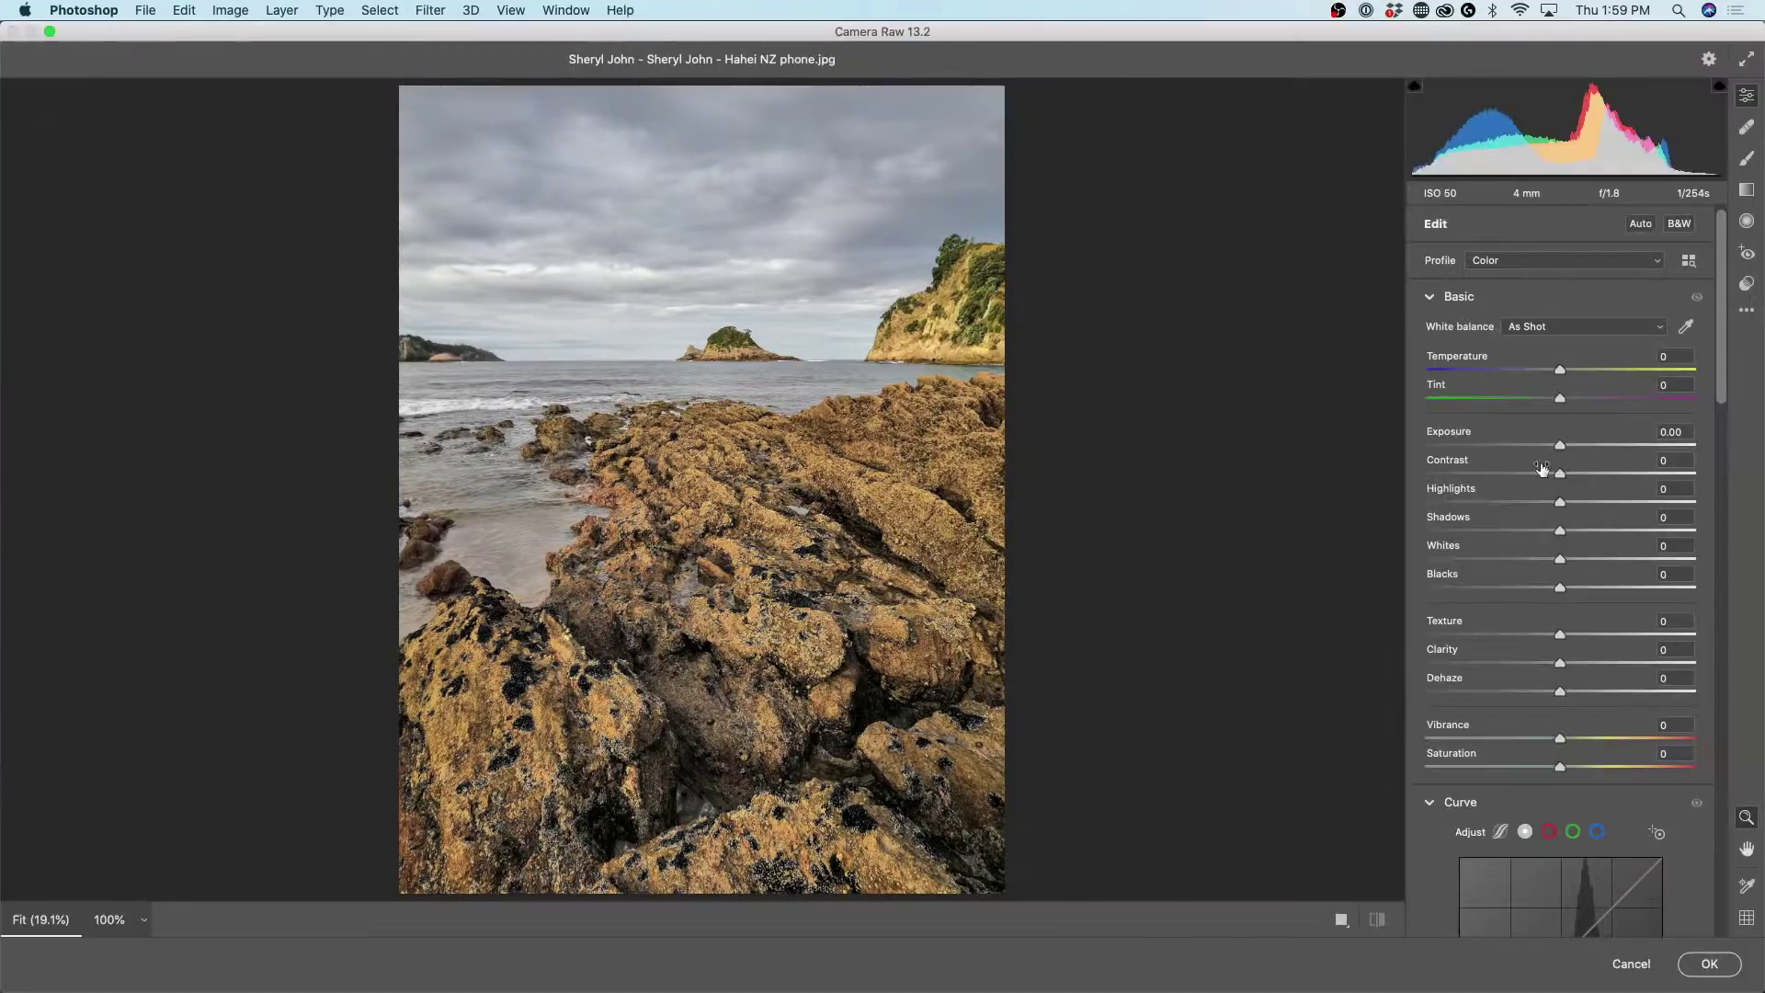
{"action": "left_click_drag", "start_coordinate": [1723, 350], "coordinate": [1712, 426]}
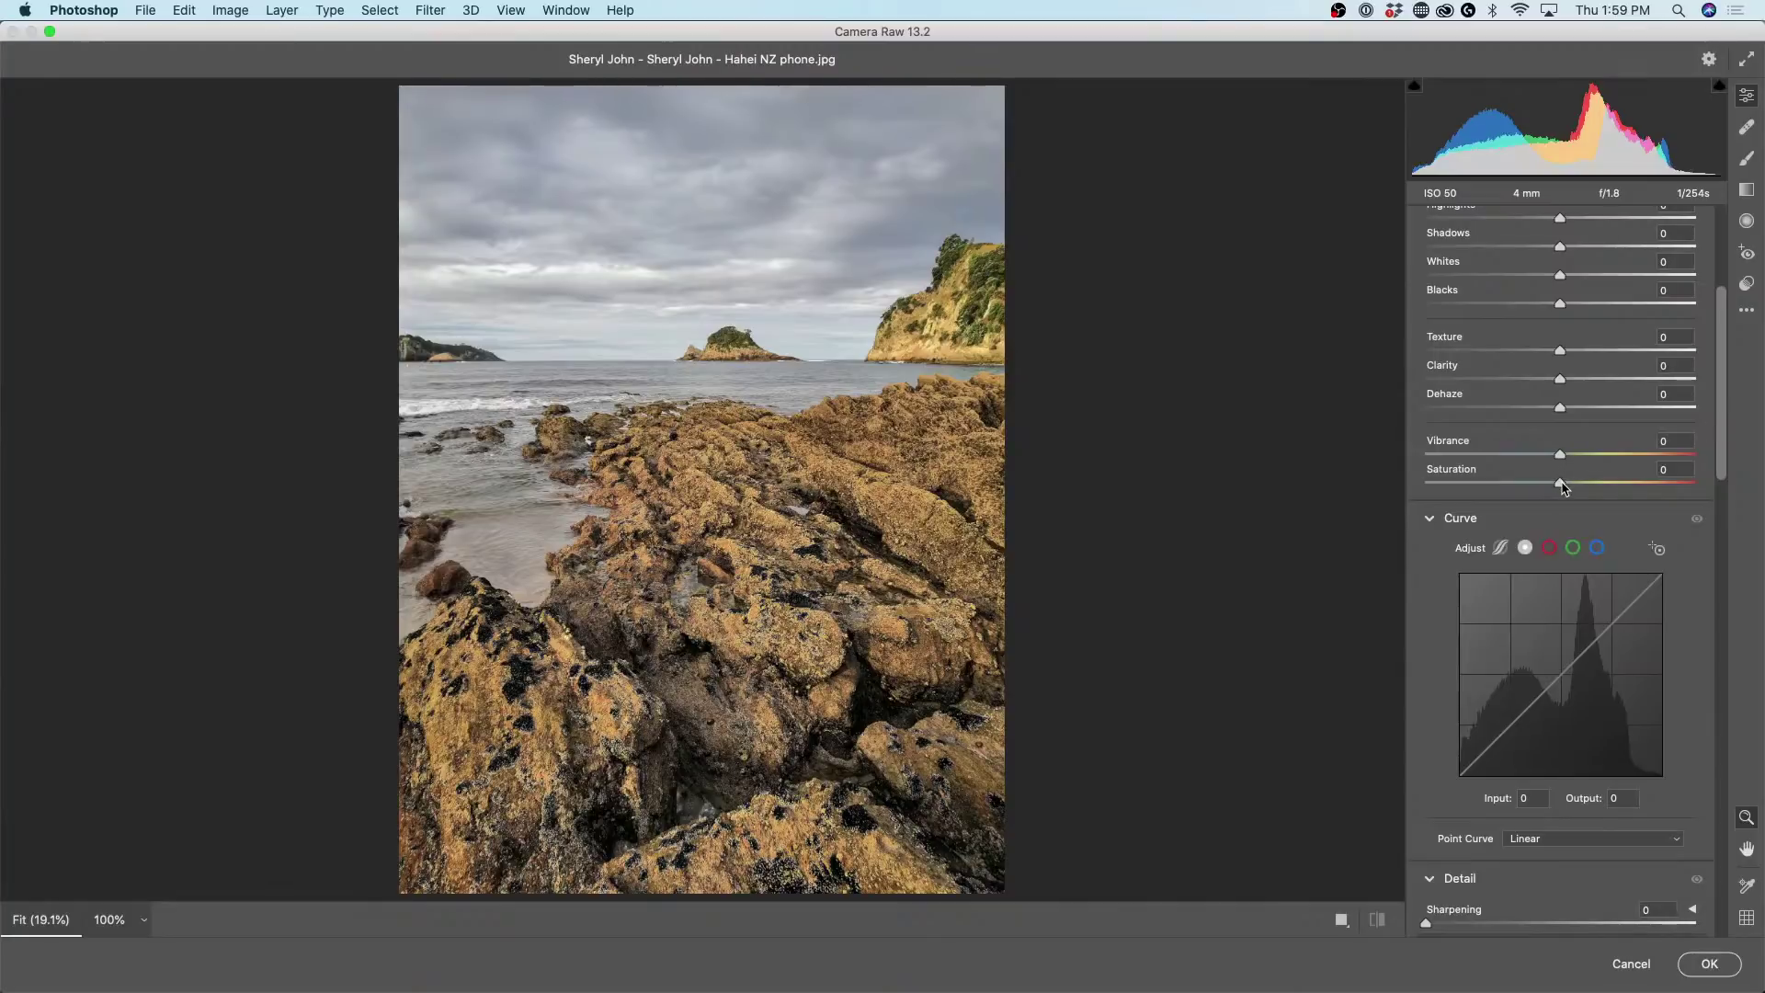
{"action": "left_click_drag", "start_coordinate": [1560, 484], "coordinate": [1540, 484]}
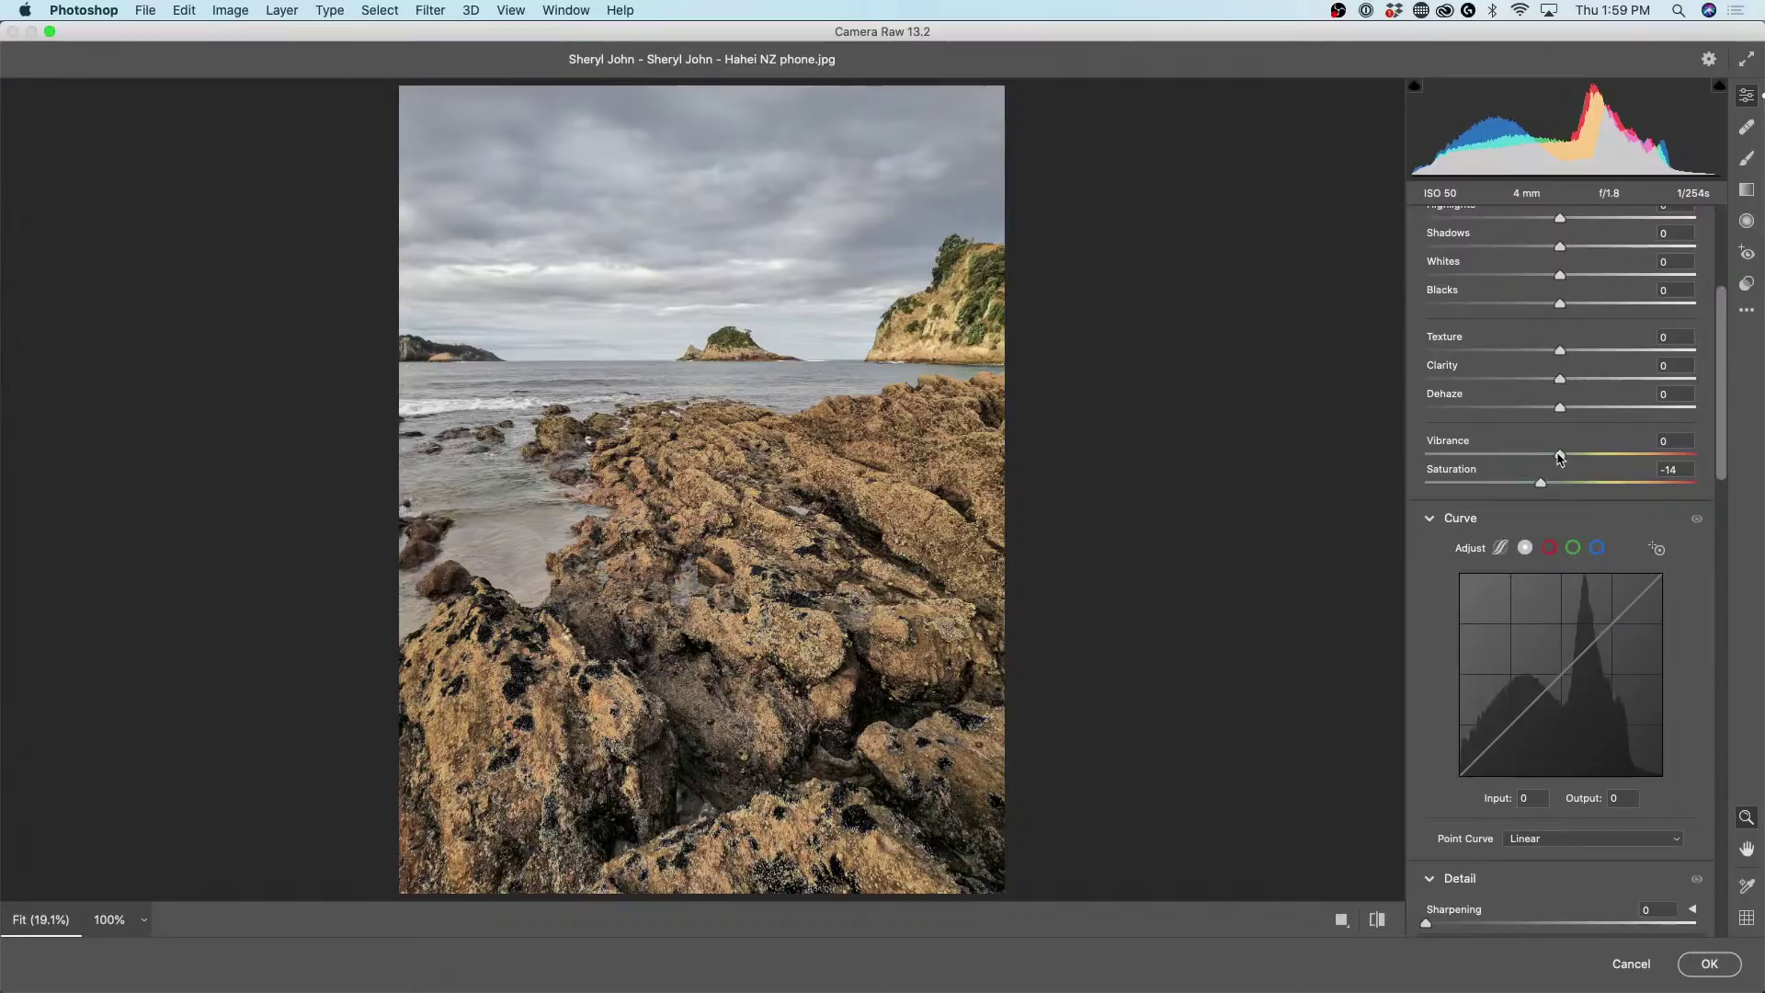
{"action": "mouse_move", "coordinate": [1559, 454]}
{"action": "left_mouse_down"}
{"action": "mouse_move", "coordinate": [1615, 451]}
{"action": "mouse_move", "coordinate": [1594, 452]}
{"action": "left_mouse_up"}
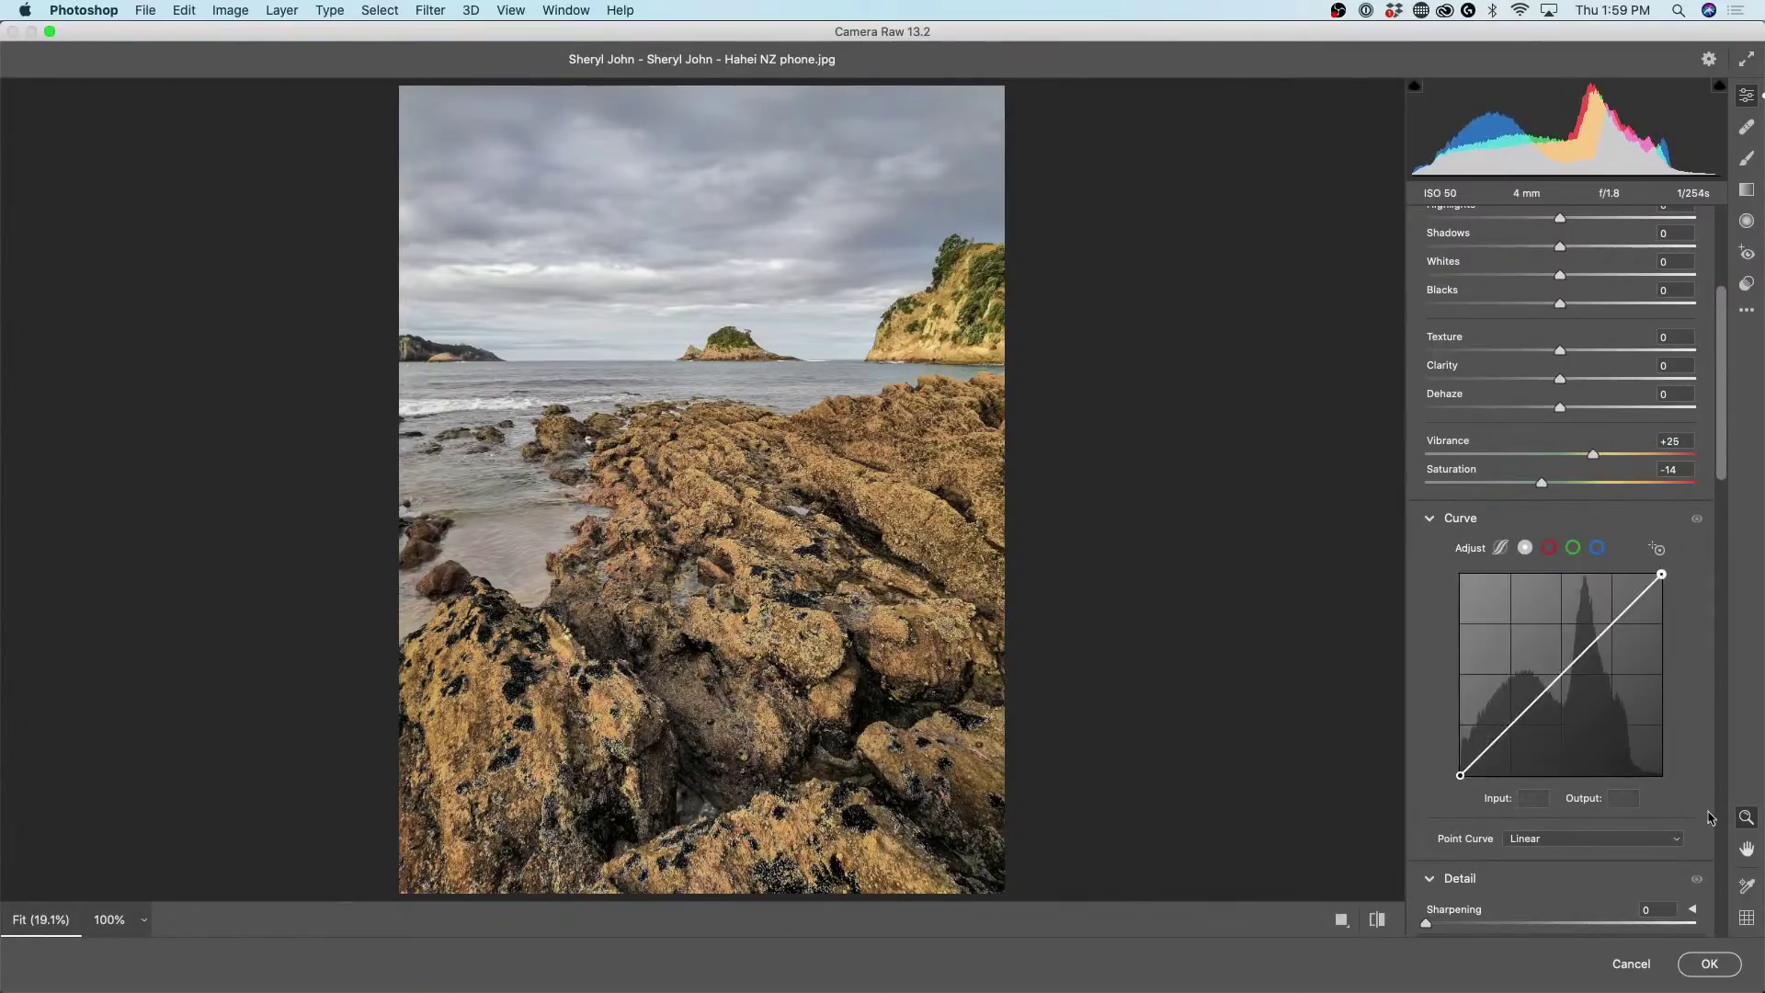
{"action": "left_click", "coordinate": [1737, 969]}
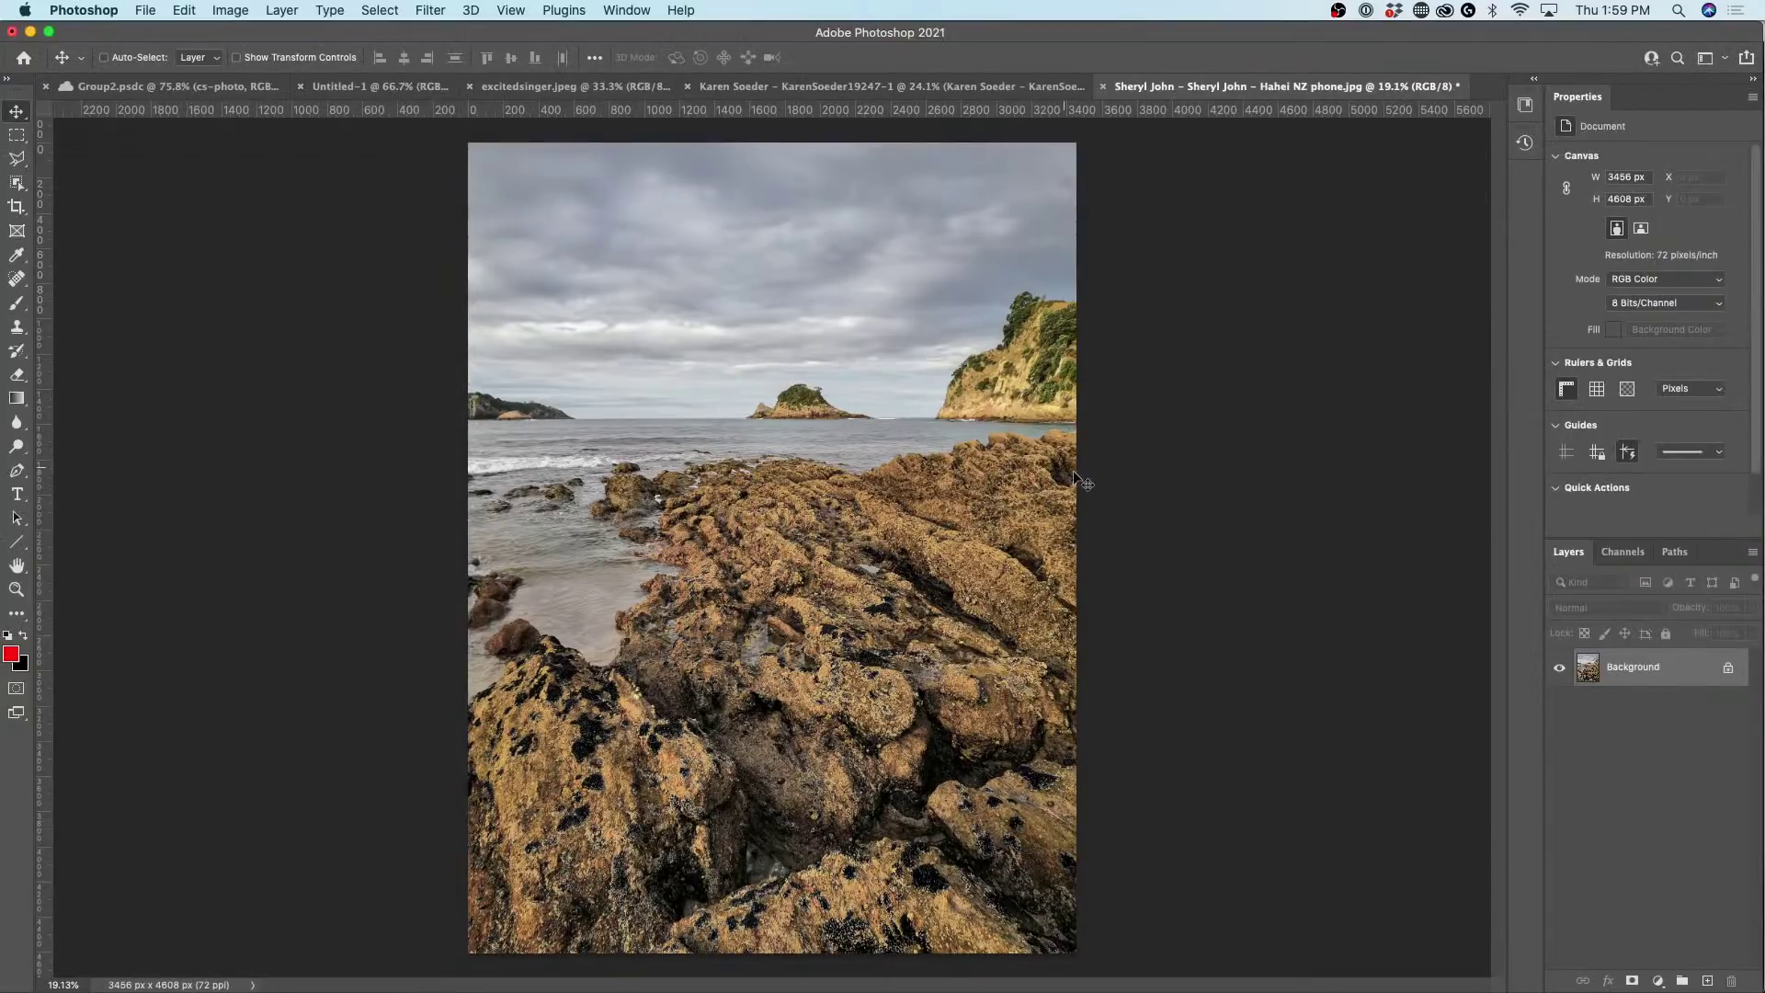
Add a Curves adjustment layer above the Background and float its properties beside the photo at a larger size.
{"action": "key", "text": "super+minus"}
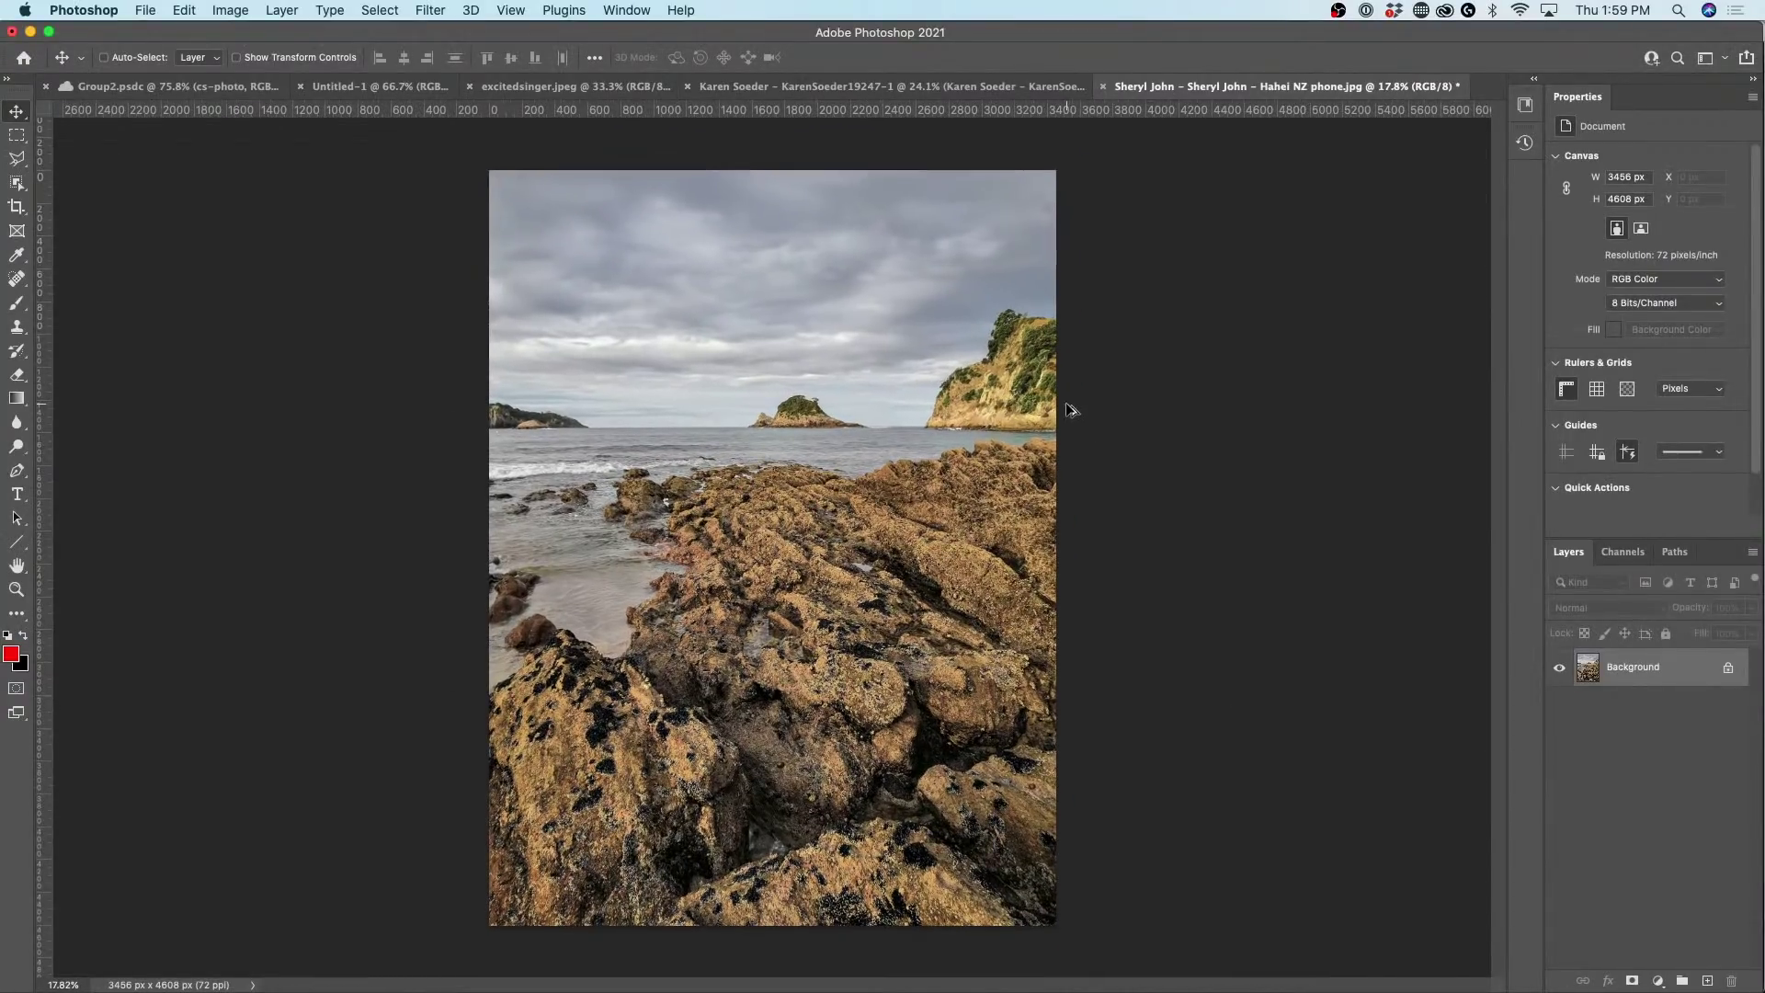
{"action": "scroll", "coordinate": [1071, 410], "scroll_direction": "up", "scroll_amount": 1}
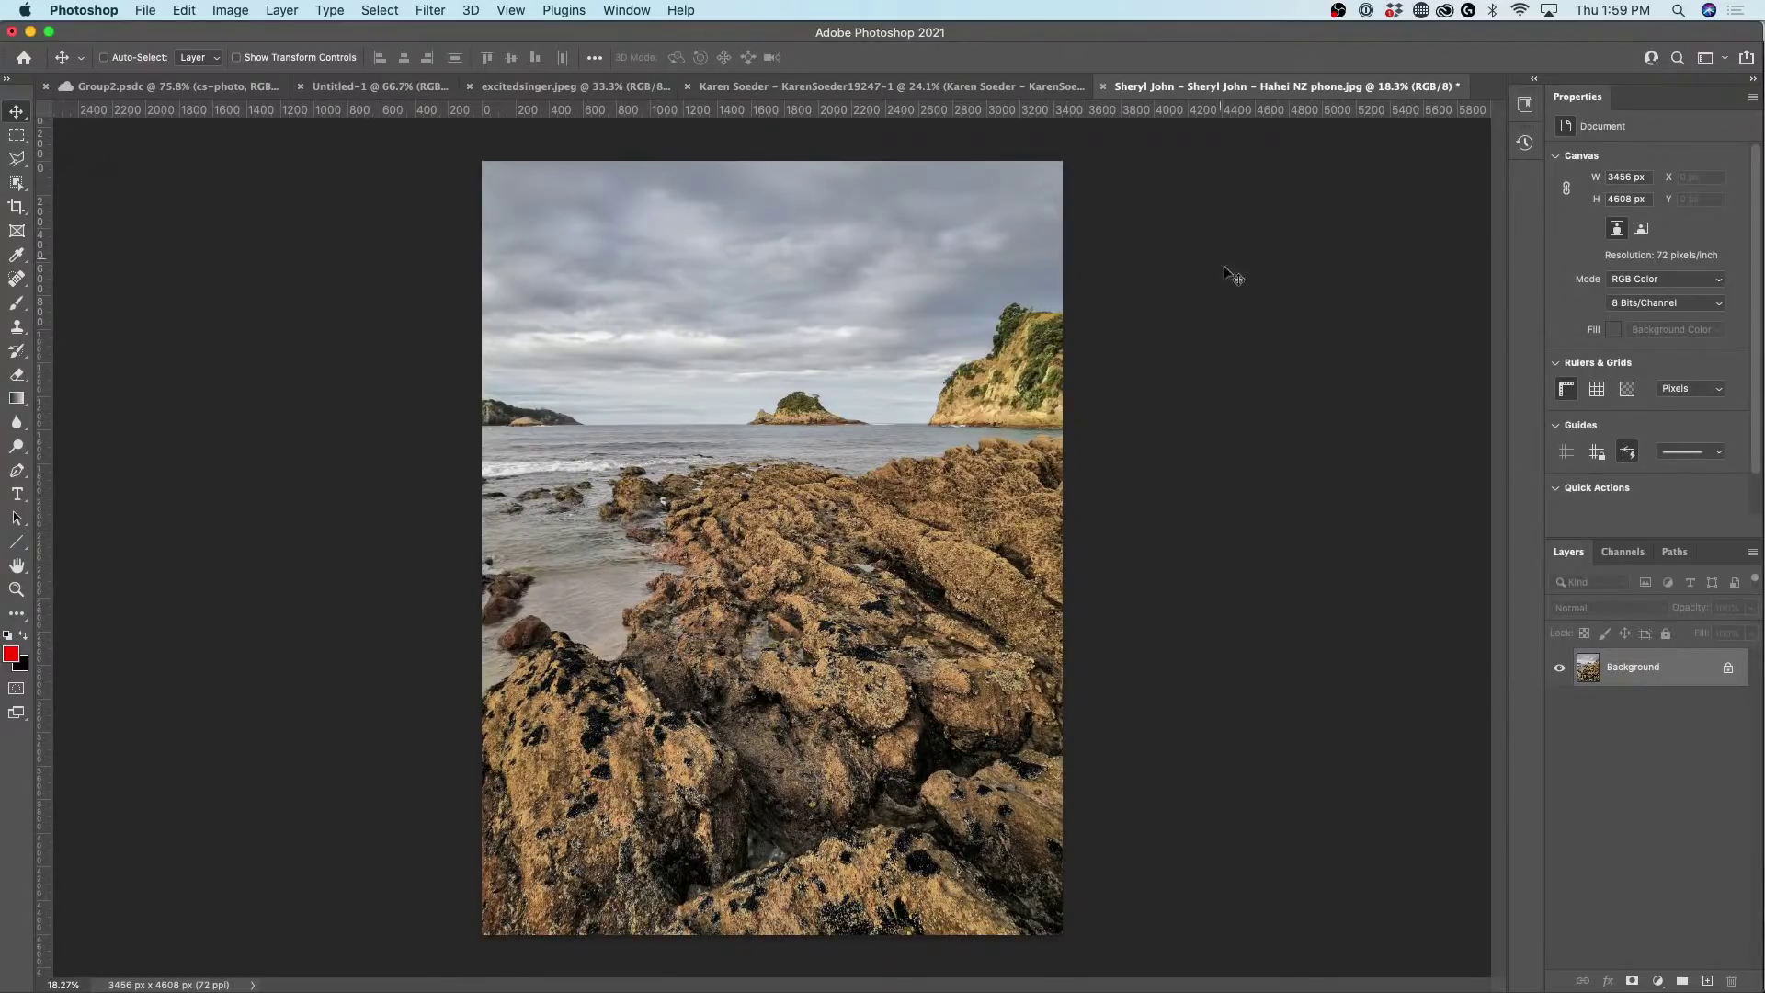
{"action": "left_click", "coordinate": [1659, 982]}
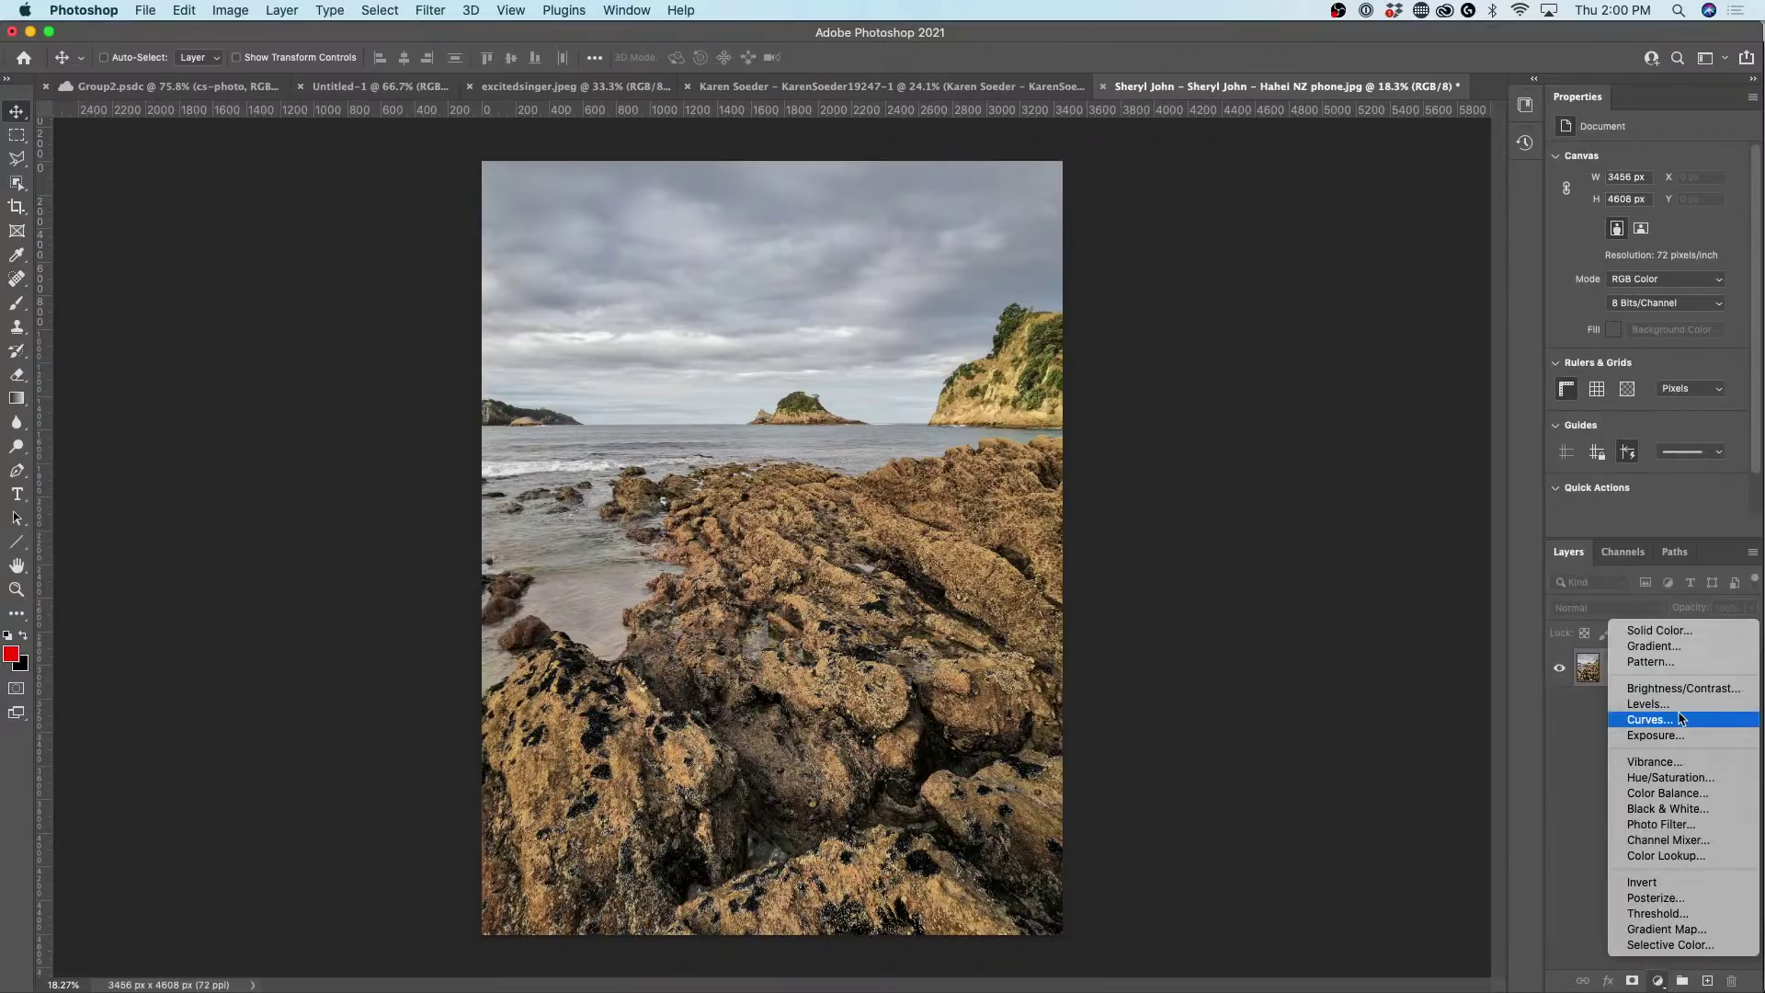
{"action": "left_click", "coordinate": [1650, 719]}
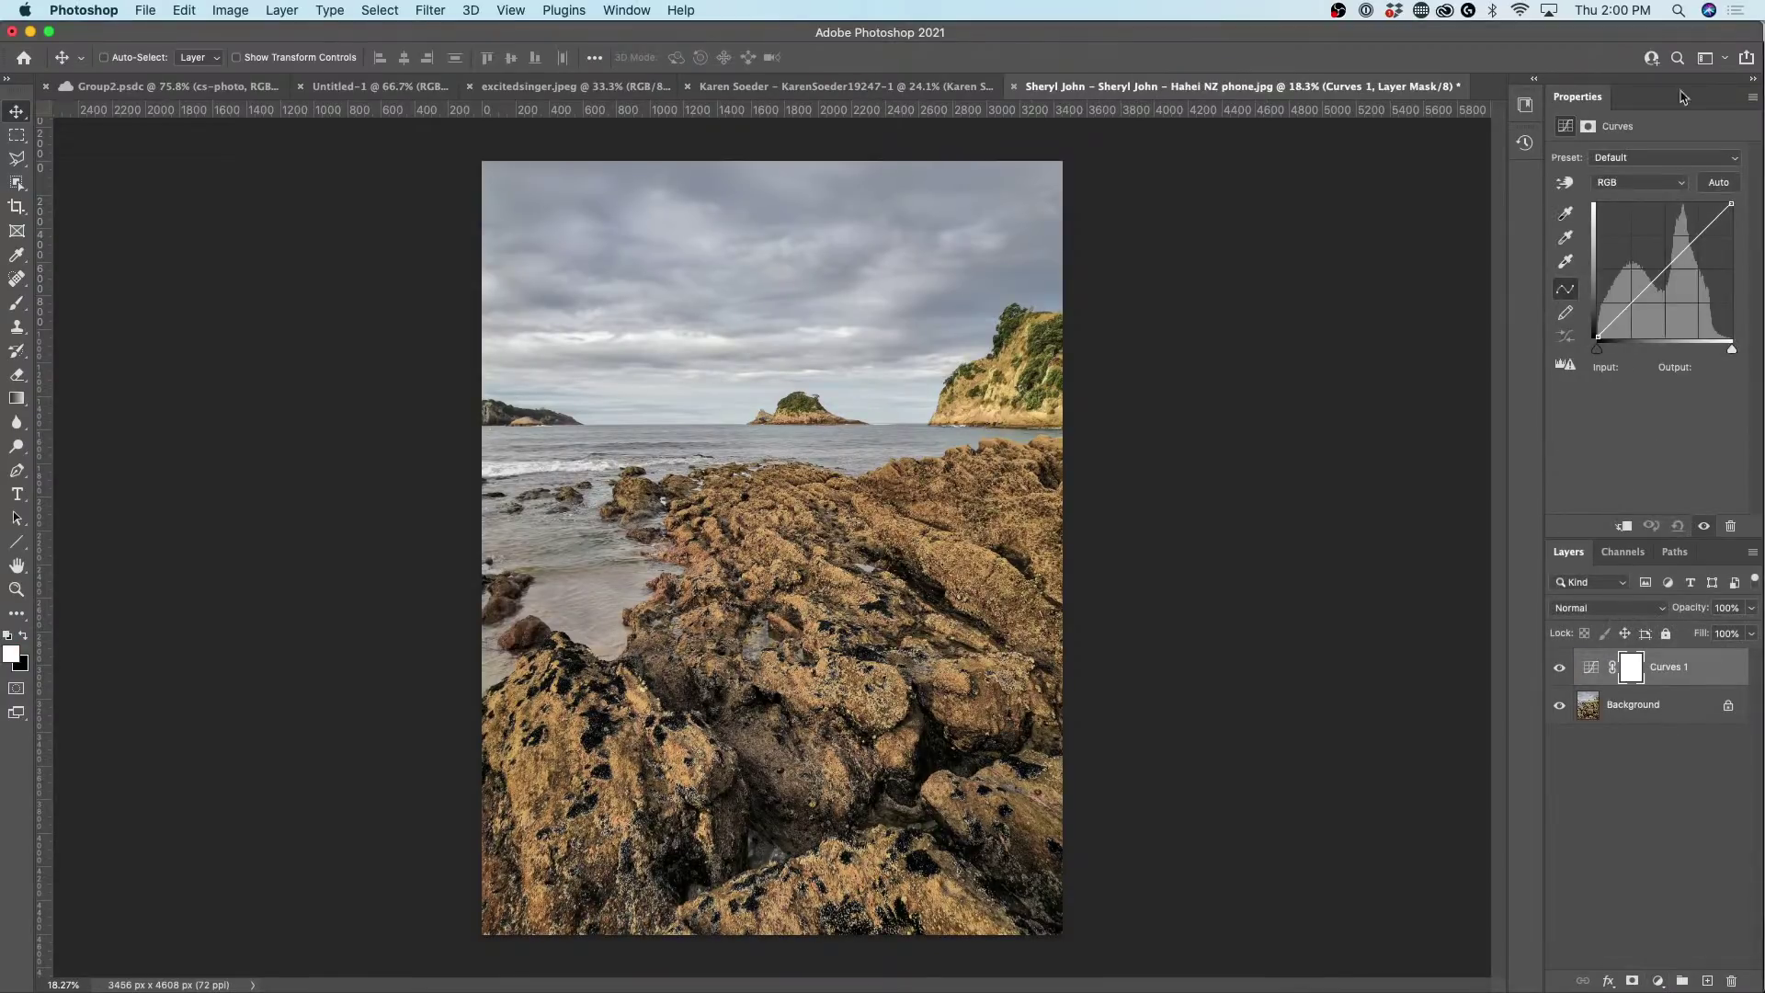
{"action": "left_click_drag", "start_coordinate": [1591, 99], "coordinate": [1147, 184]}
{"action": "left_click_drag", "start_coordinate": [1361, 511], "coordinate": [1453, 612]}
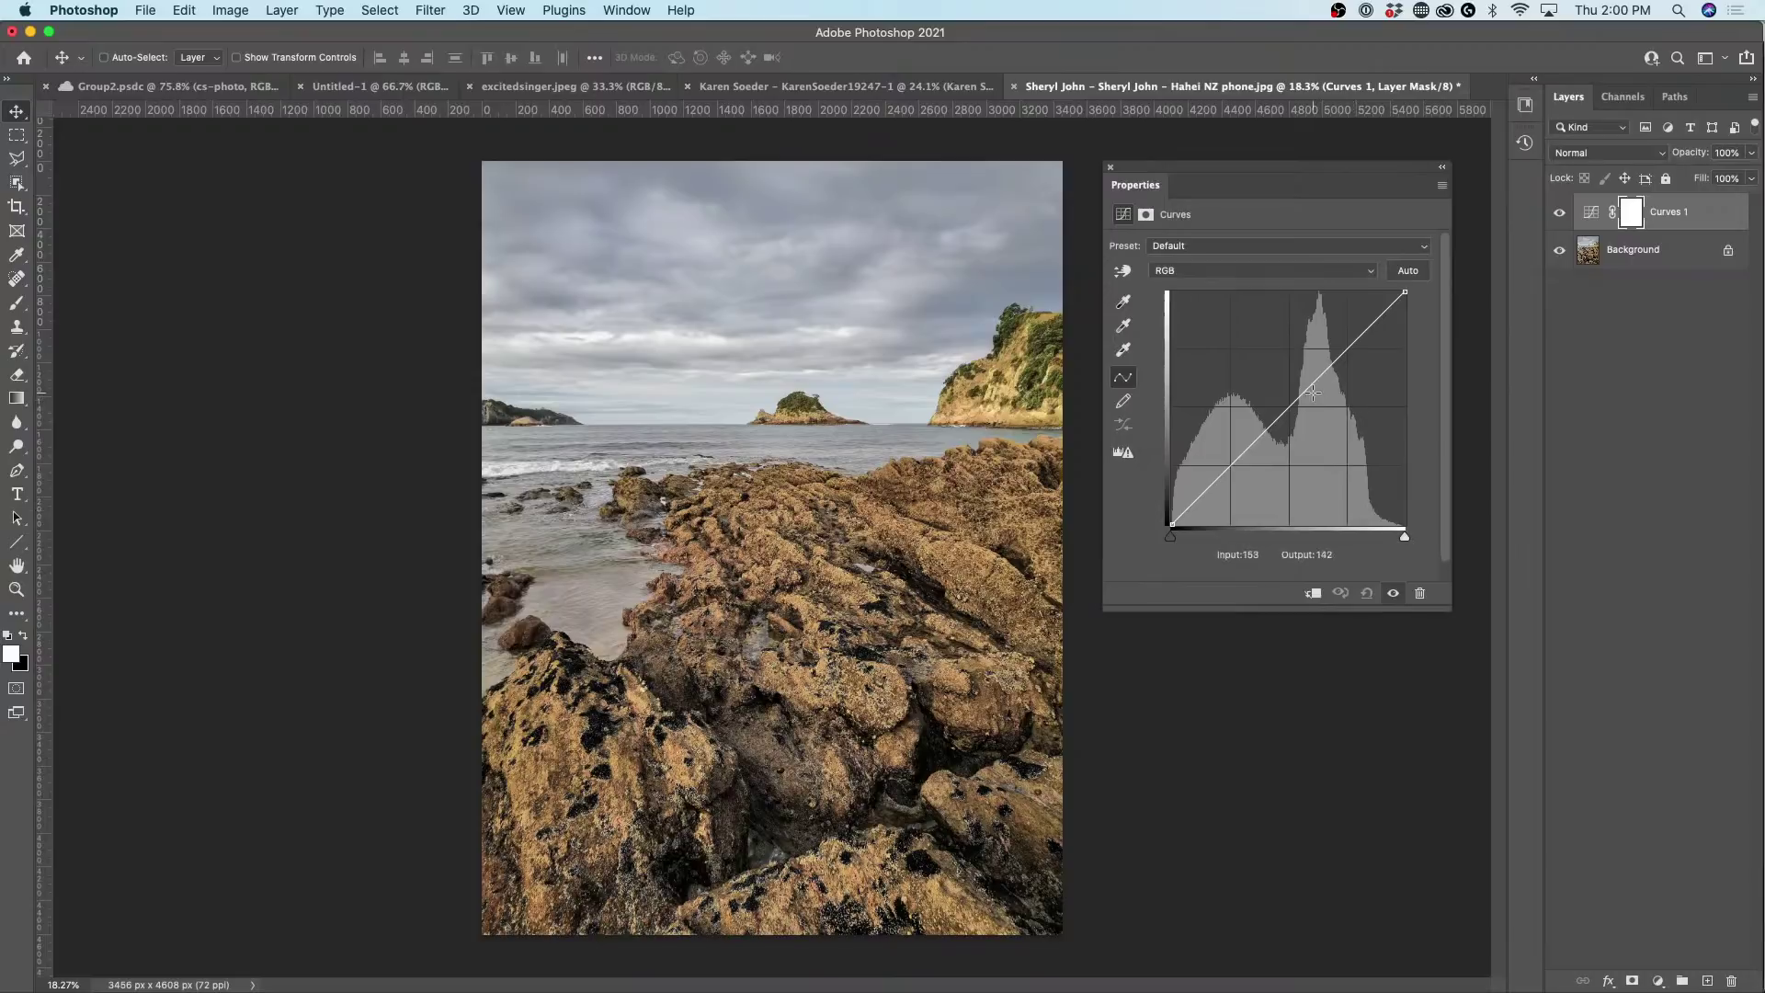
Brighten the RGB curve's midtones with a point at Input 120, Output 144, and switch the curve to the Blue channel.
{"action": "left_click_drag", "start_coordinate": [1312, 384], "coordinate": [1308, 369]}
{"action": "left_click_drag", "start_coordinate": [1207, 489], "coordinate": [1282, 392]}
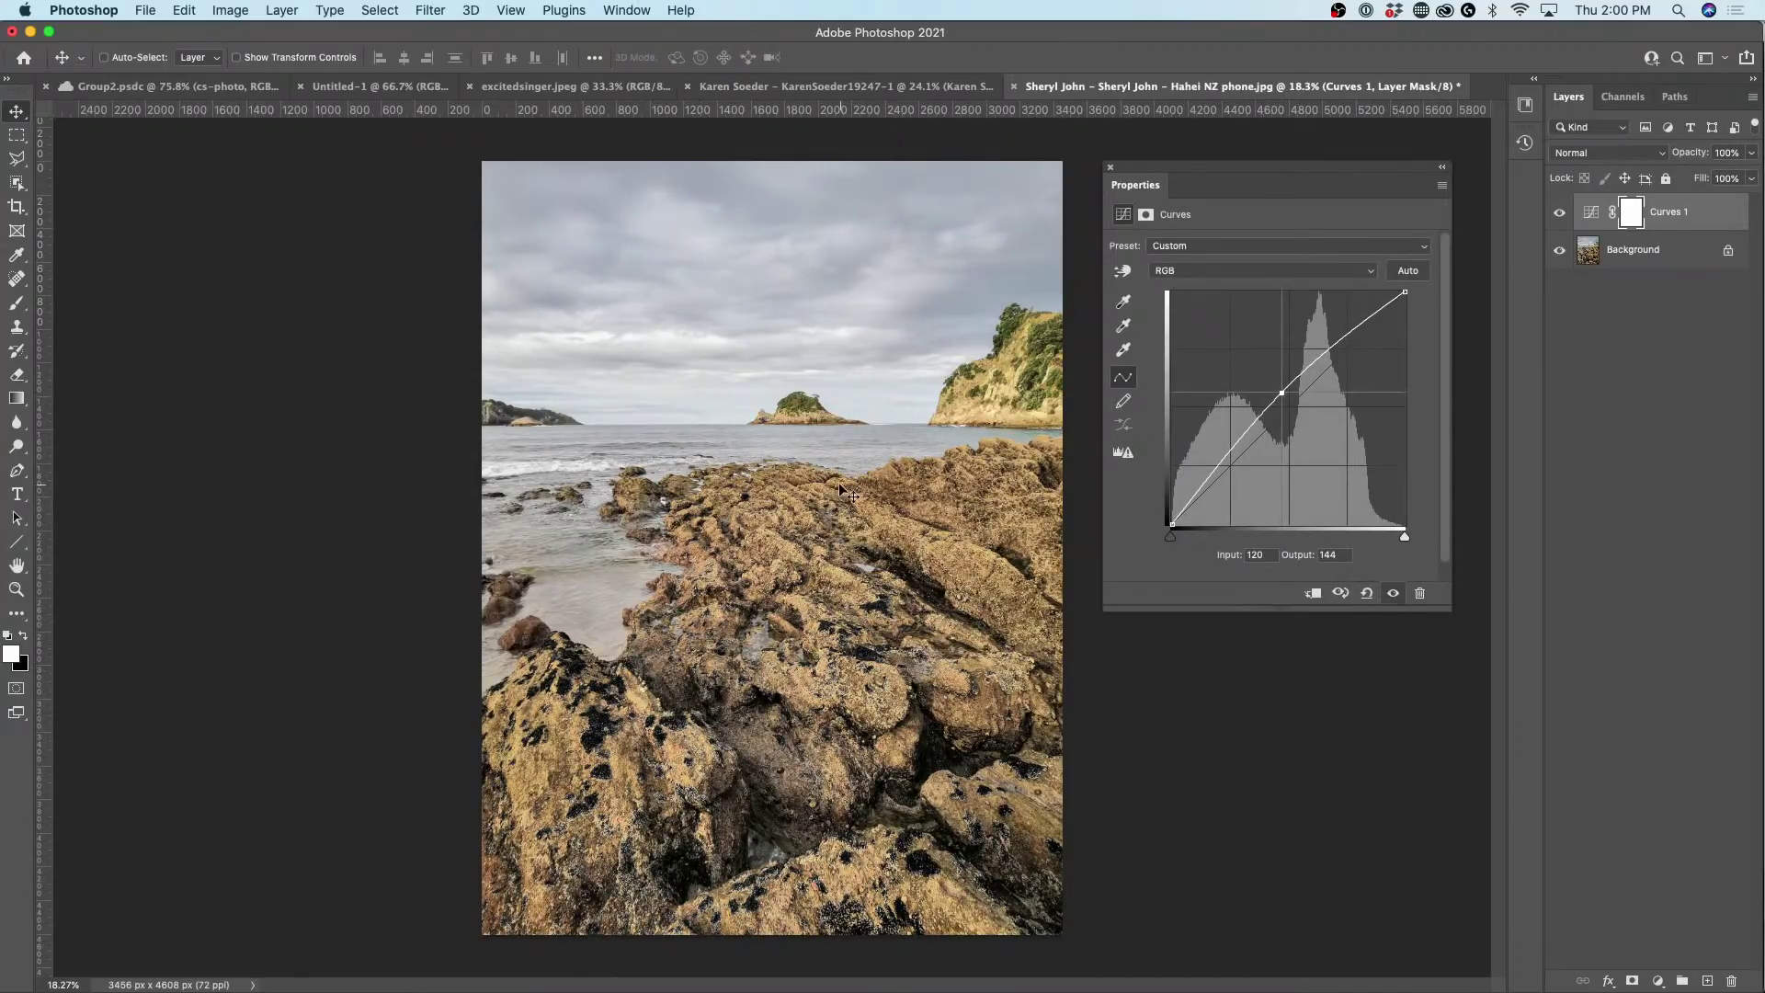
{"action": "left_click", "coordinate": [1199, 272]}
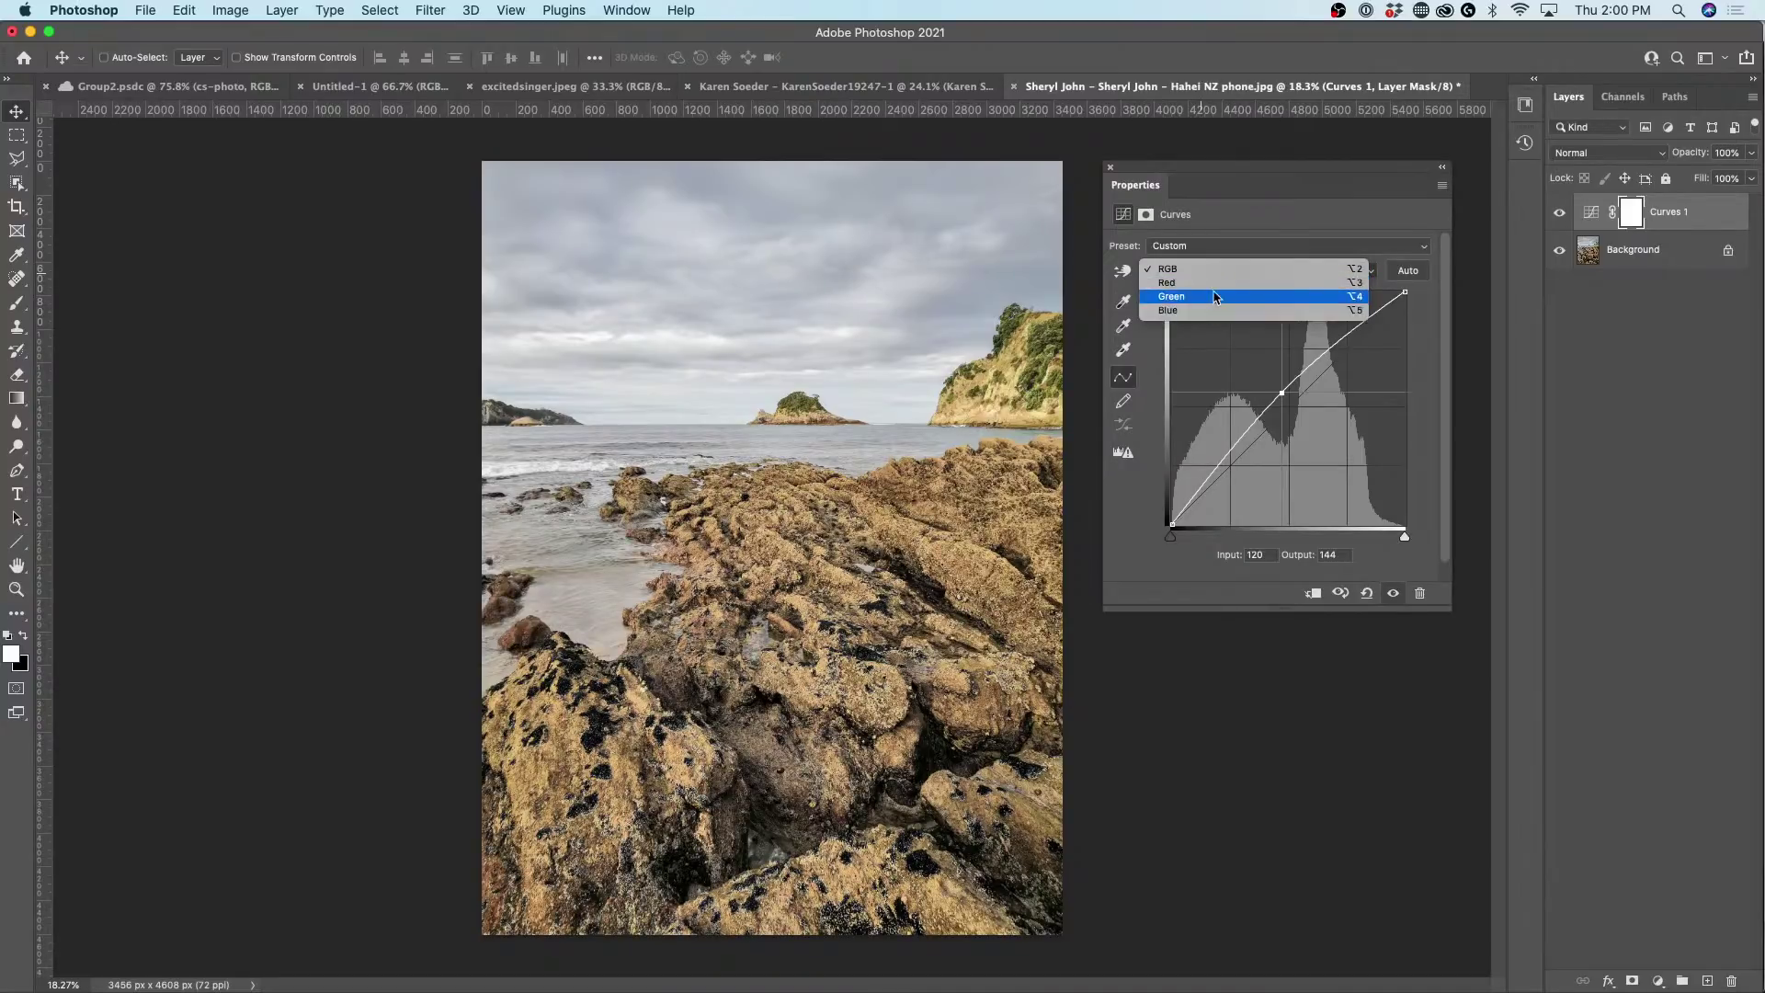
{"action": "left_click", "coordinate": [1206, 312]}
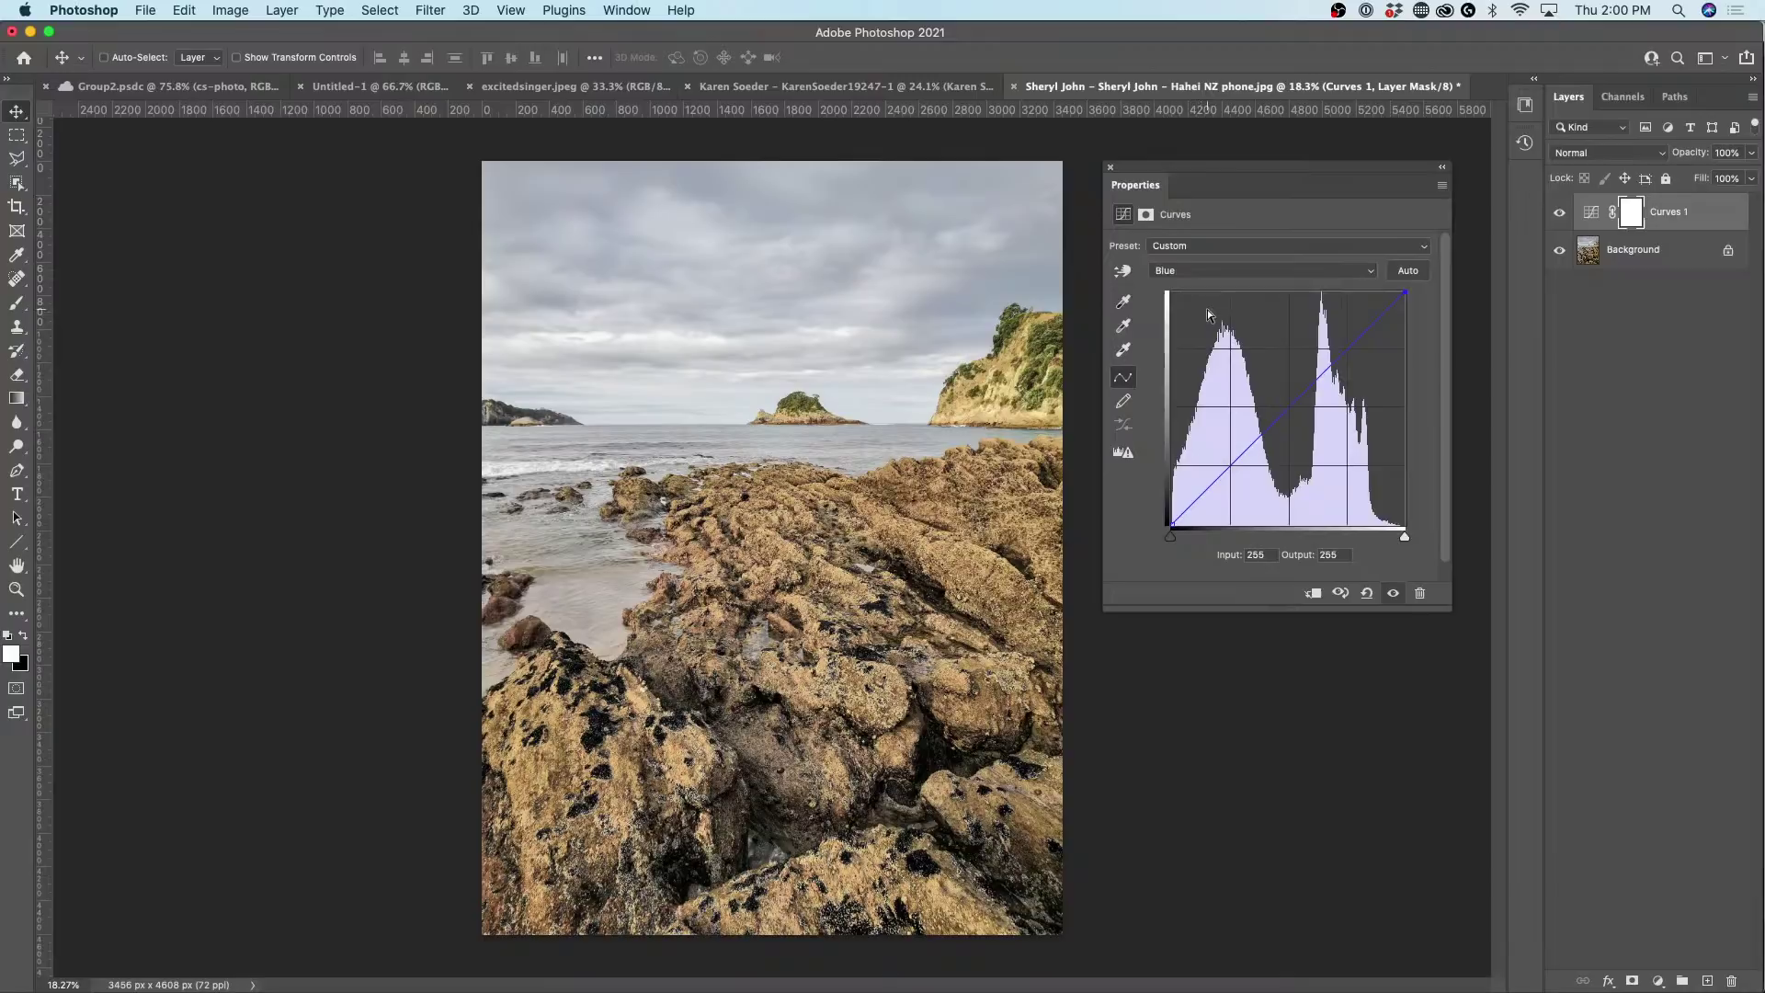
Create a new blank layer above the Curves layer and choose the Brush tool.
{"action": "left_click", "coordinate": [1707, 980]}
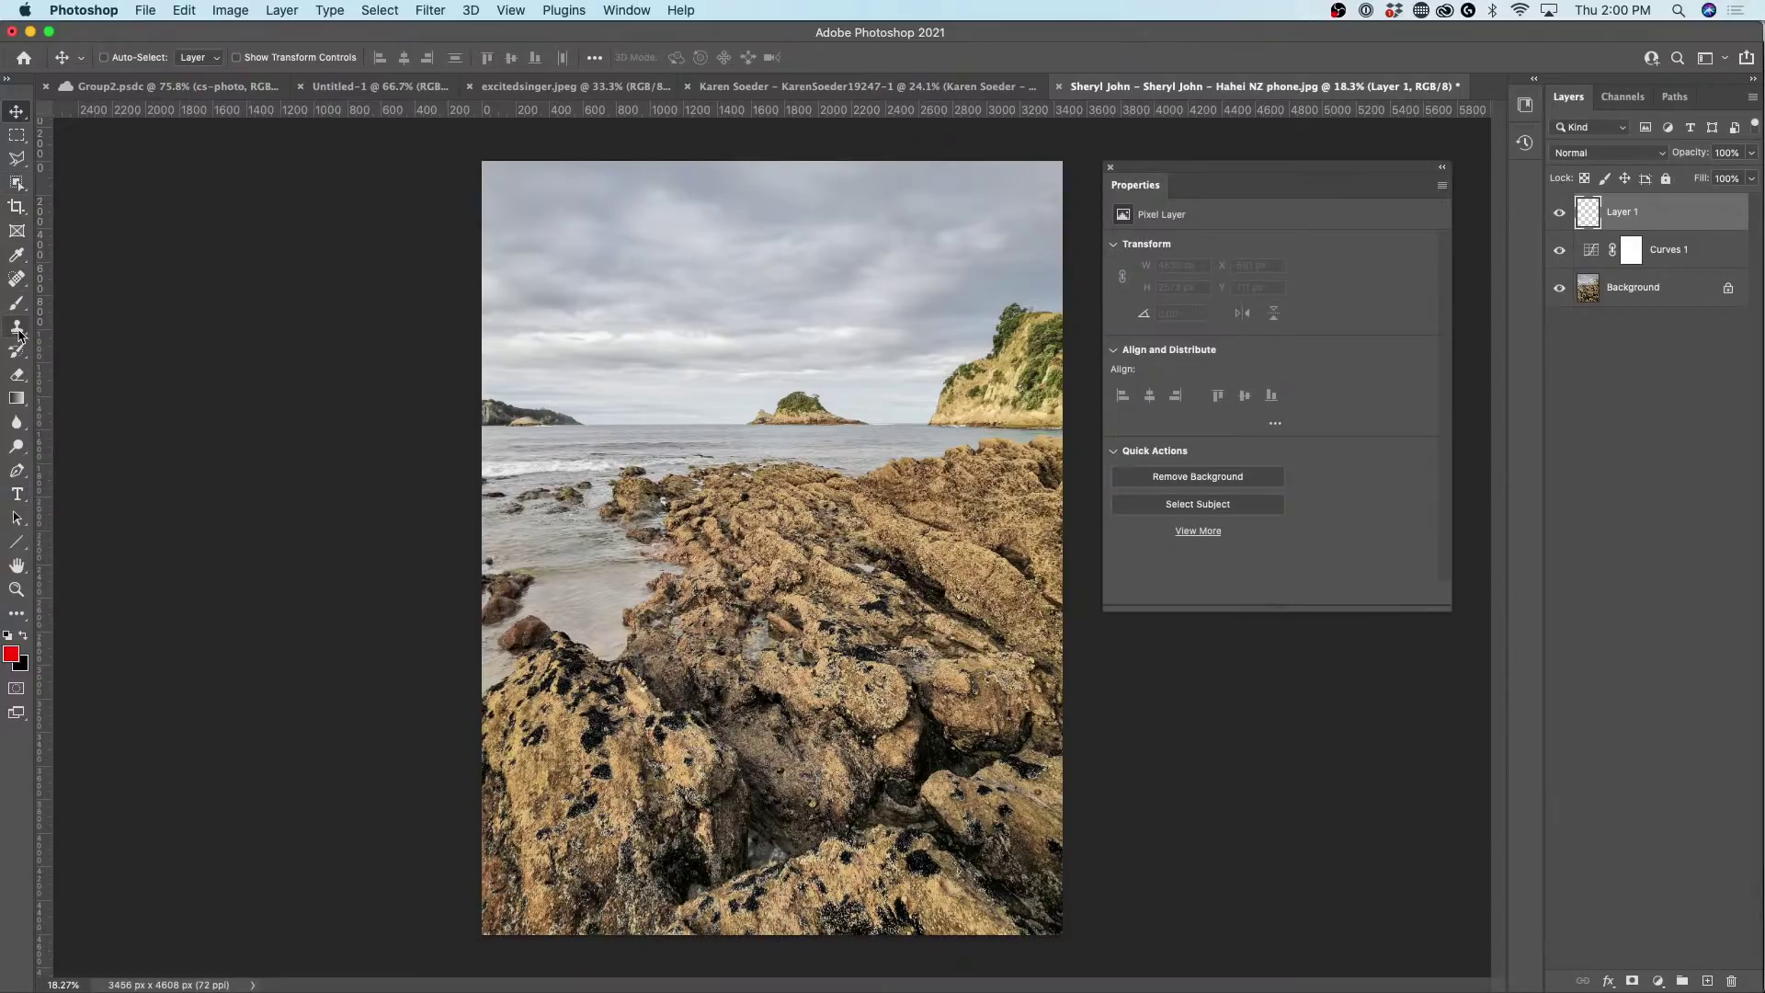
{"action": "left_click_drag", "start_coordinate": [18, 303], "coordinate": [95, 301]}
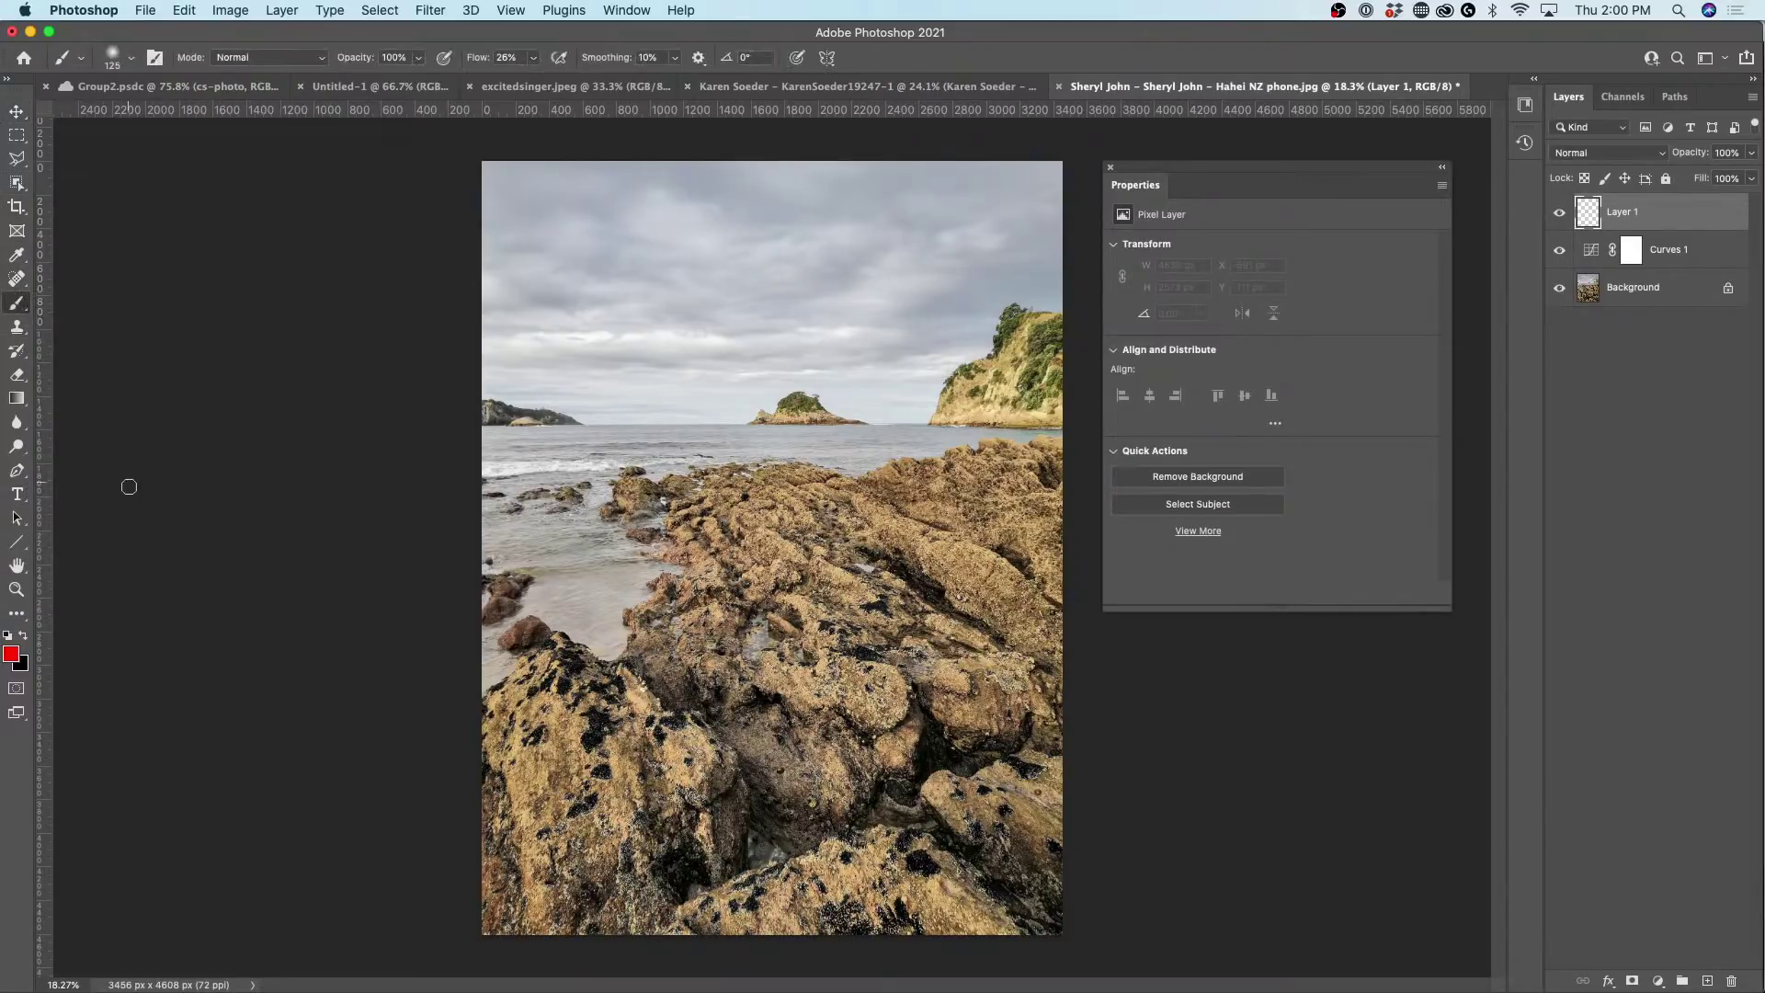
Set the foreground colour to blue (#0033ff).
{"action": "left_click", "coordinate": [11, 655]}
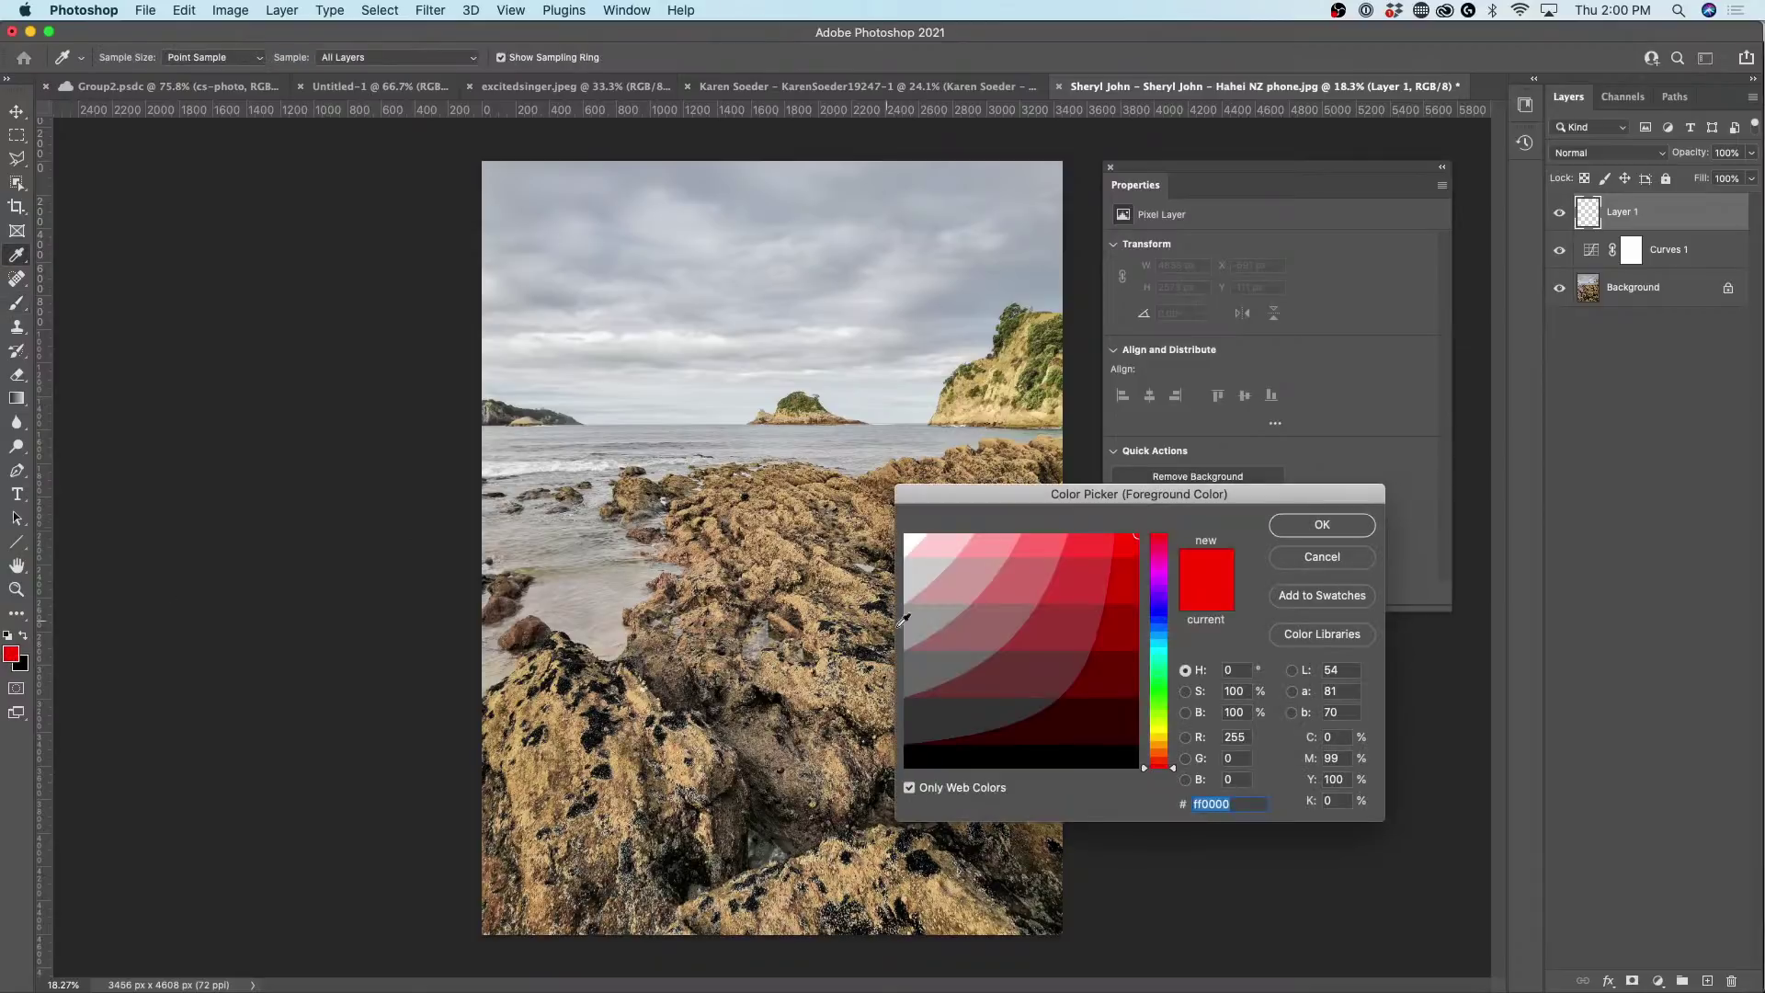
{"action": "left_click_drag", "start_coordinate": [1154, 701], "coordinate": [1166, 623]}
{"action": "left_click", "coordinate": [1319, 526]}
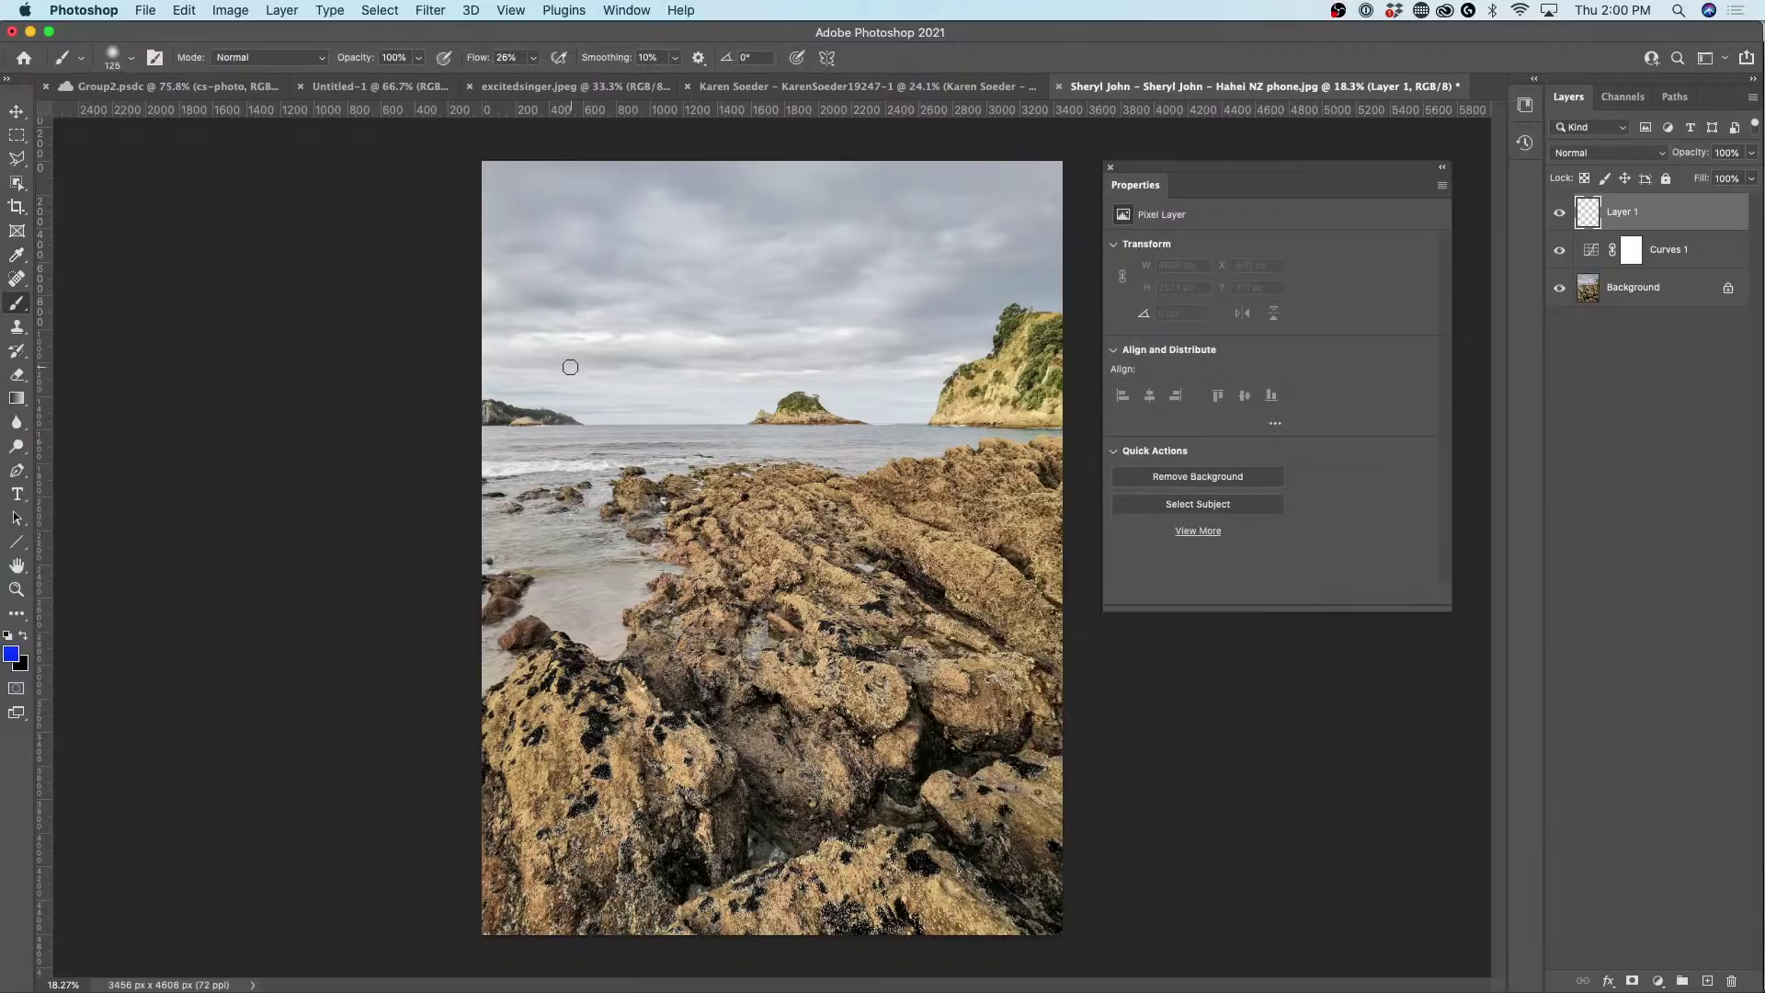
Set the foreground colour to yellow (#ffff00) and enlarge the brush to size 150.
{"action": "left_click", "coordinate": [13, 654]}
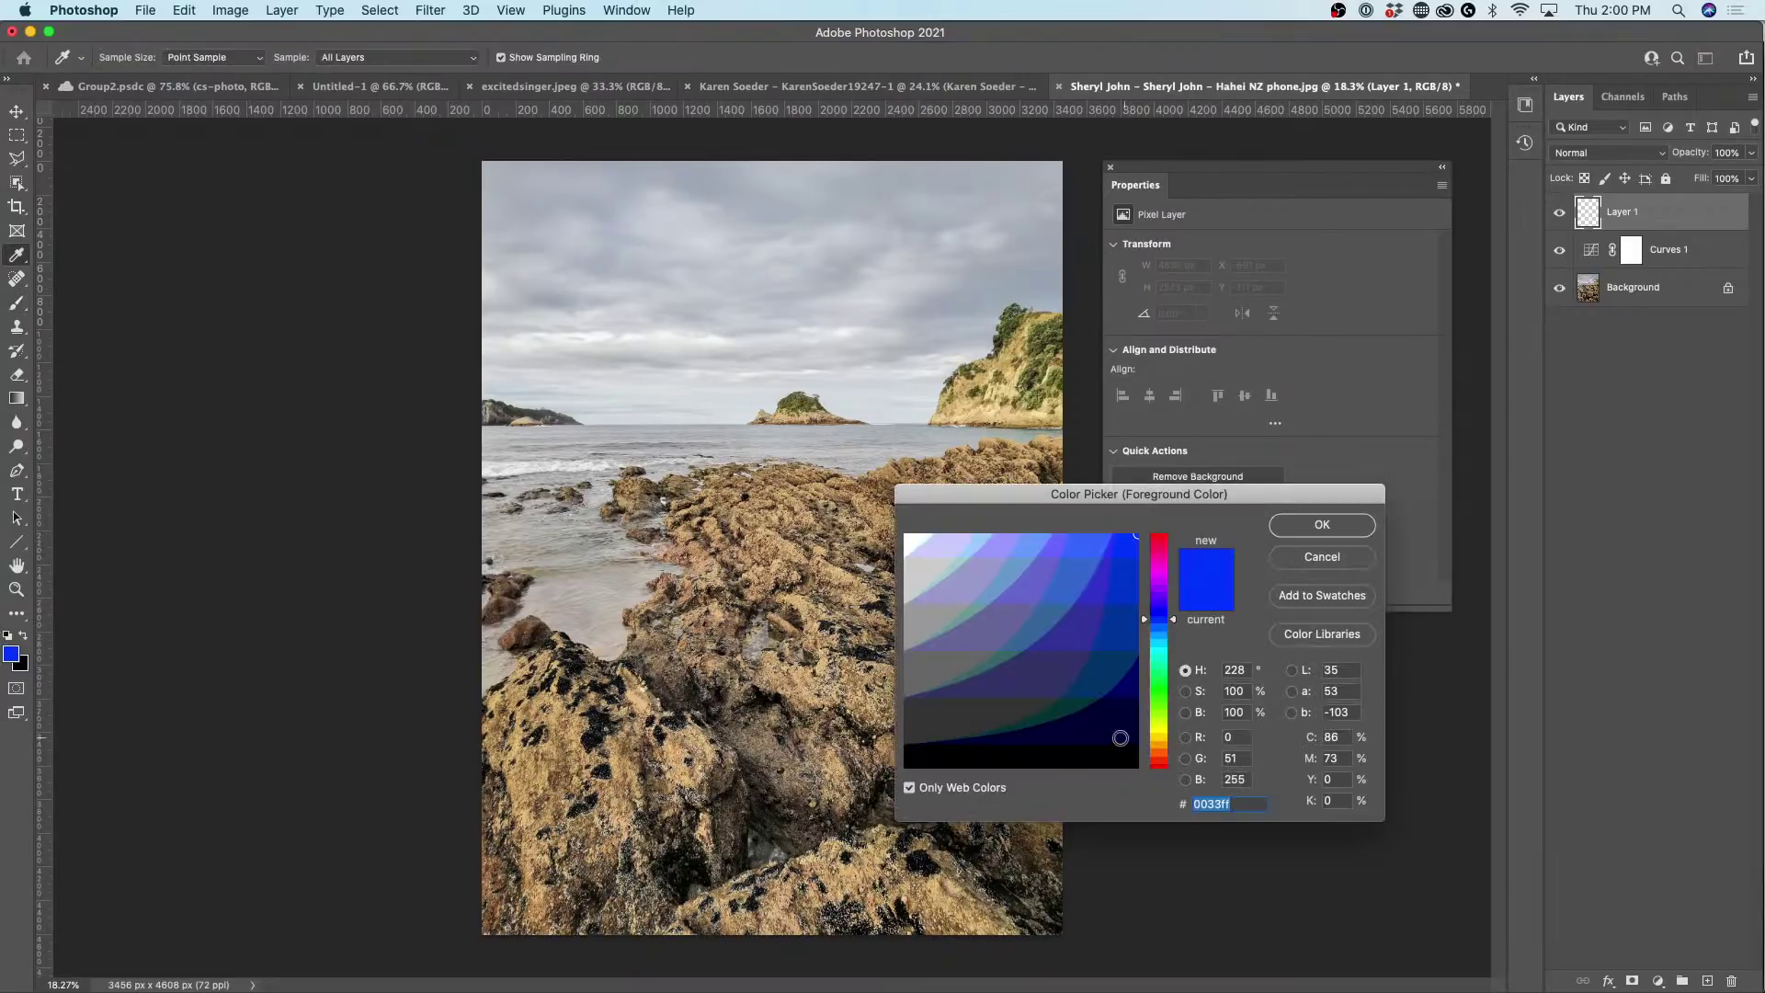
{"action": "left_click", "coordinate": [1157, 733]}
{"action": "left_click", "coordinate": [1305, 526]}
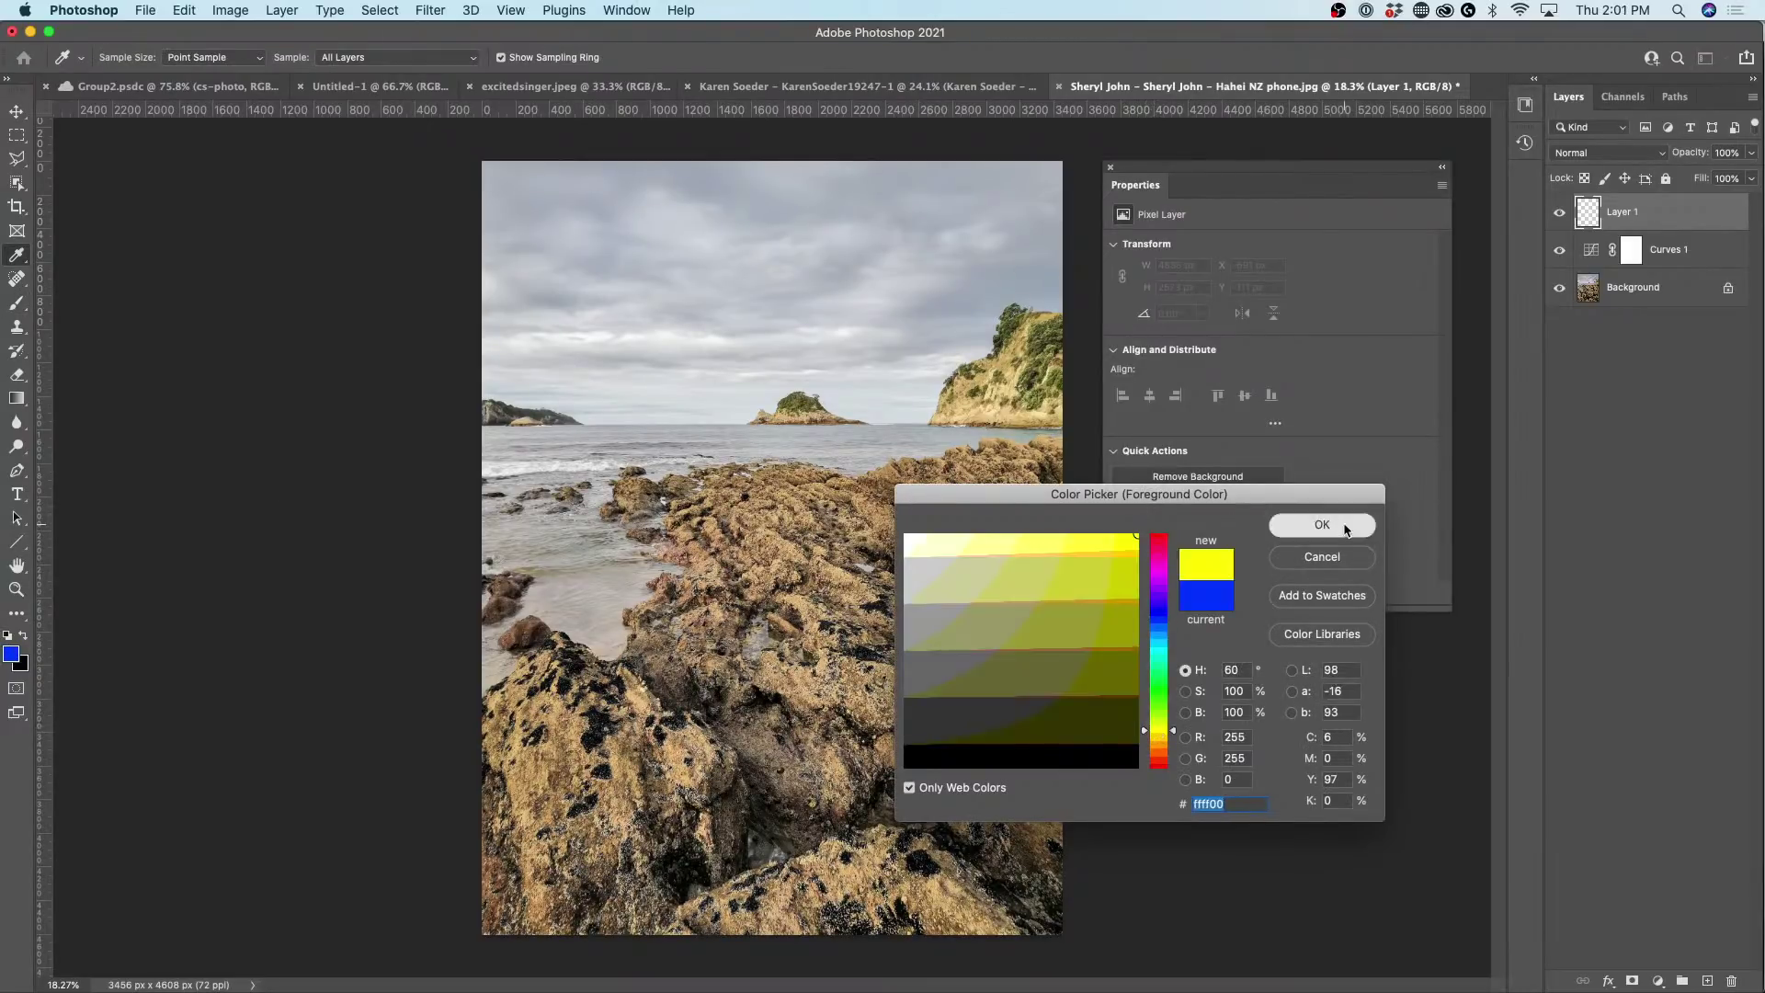
{"action": "key", "text": "bracketright"}
{"action": "key", "text": "bracketright"}
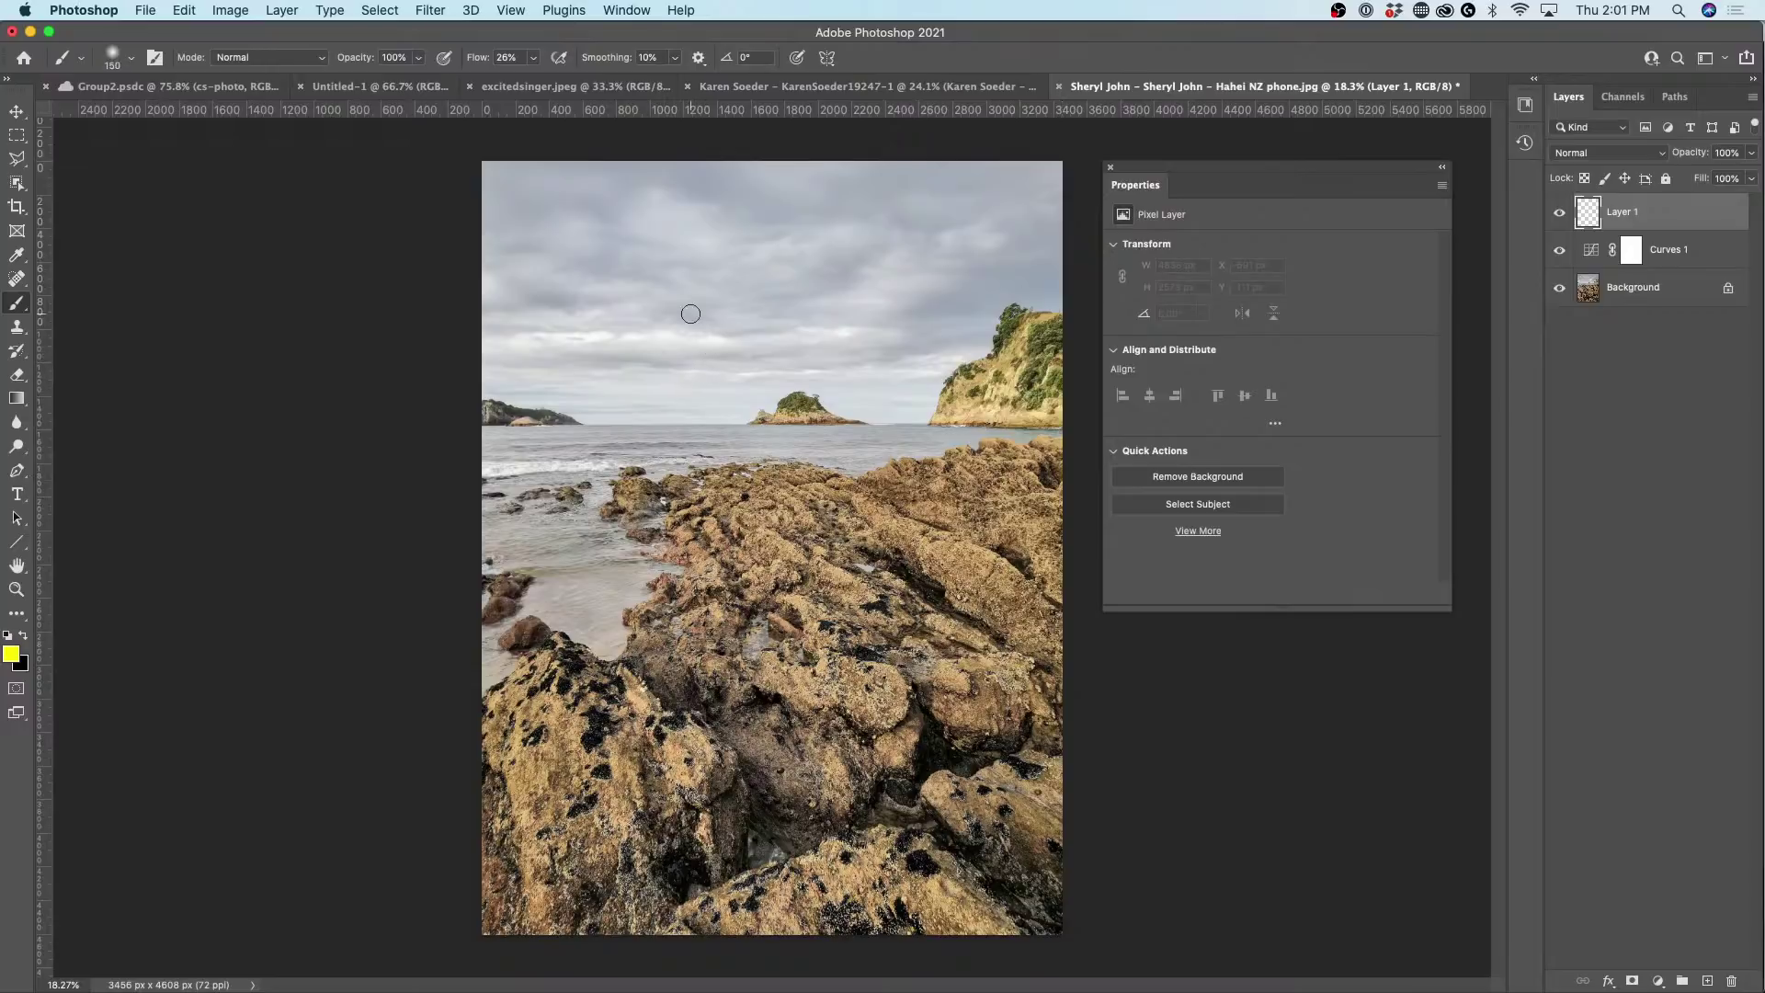
Set the brush flow to 100% and size to 400, and paint a yellow blob about 1266 by 1233 px over the rocks.
{"action": "left_click_drag", "start_coordinate": [484, 60], "coordinate": [592, 62]}
{"action": "key", "text": "bracketright"}
{"action": "key", "text": "bracketright"}
{"action": "key", "text": "bracketright"}
{"action": "key", "text": "bracketright"}
{"action": "mouse_move", "coordinate": [721, 541]}
{"action": "left_mouse_down"}
{"action": "mouse_move", "coordinate": [700, 550]}
{"action": "mouse_move", "coordinate": [736, 552]}
{"action": "mouse_move", "coordinate": [697, 505]}
{"action": "left_mouse_up"}
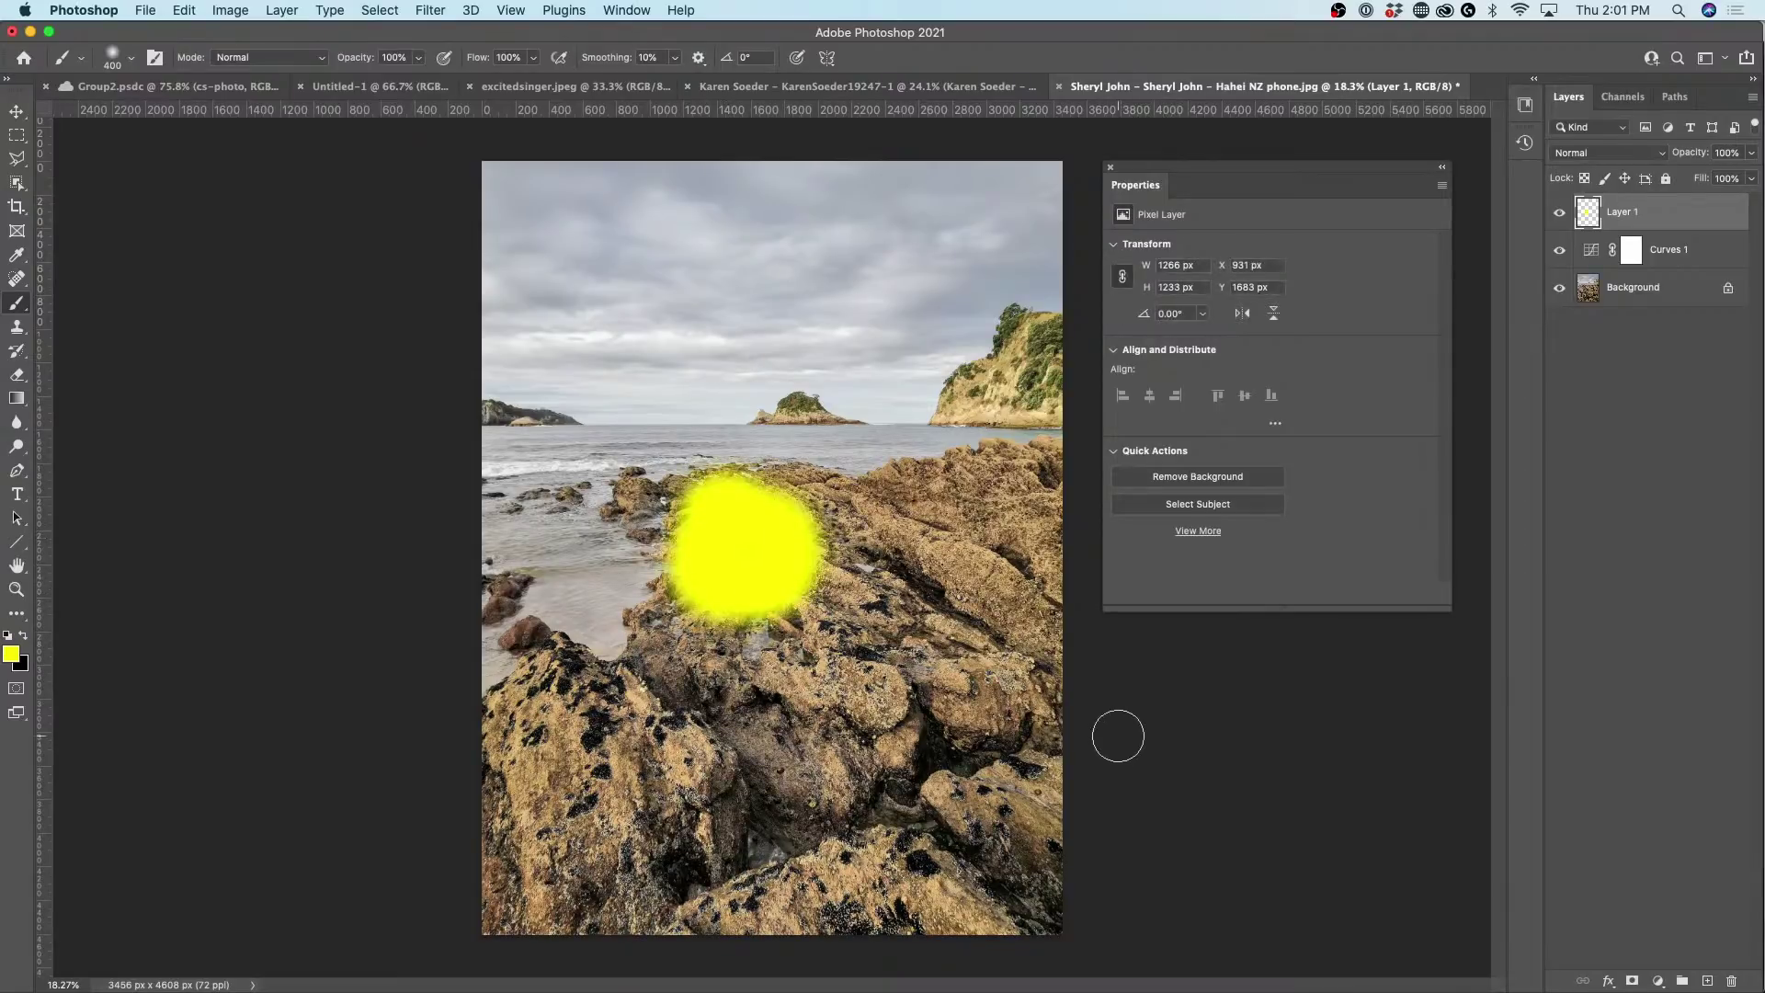
Invert the painted blob's colour on Layer 1 and delete that layer.
{"action": "key", "text": "super+i"}
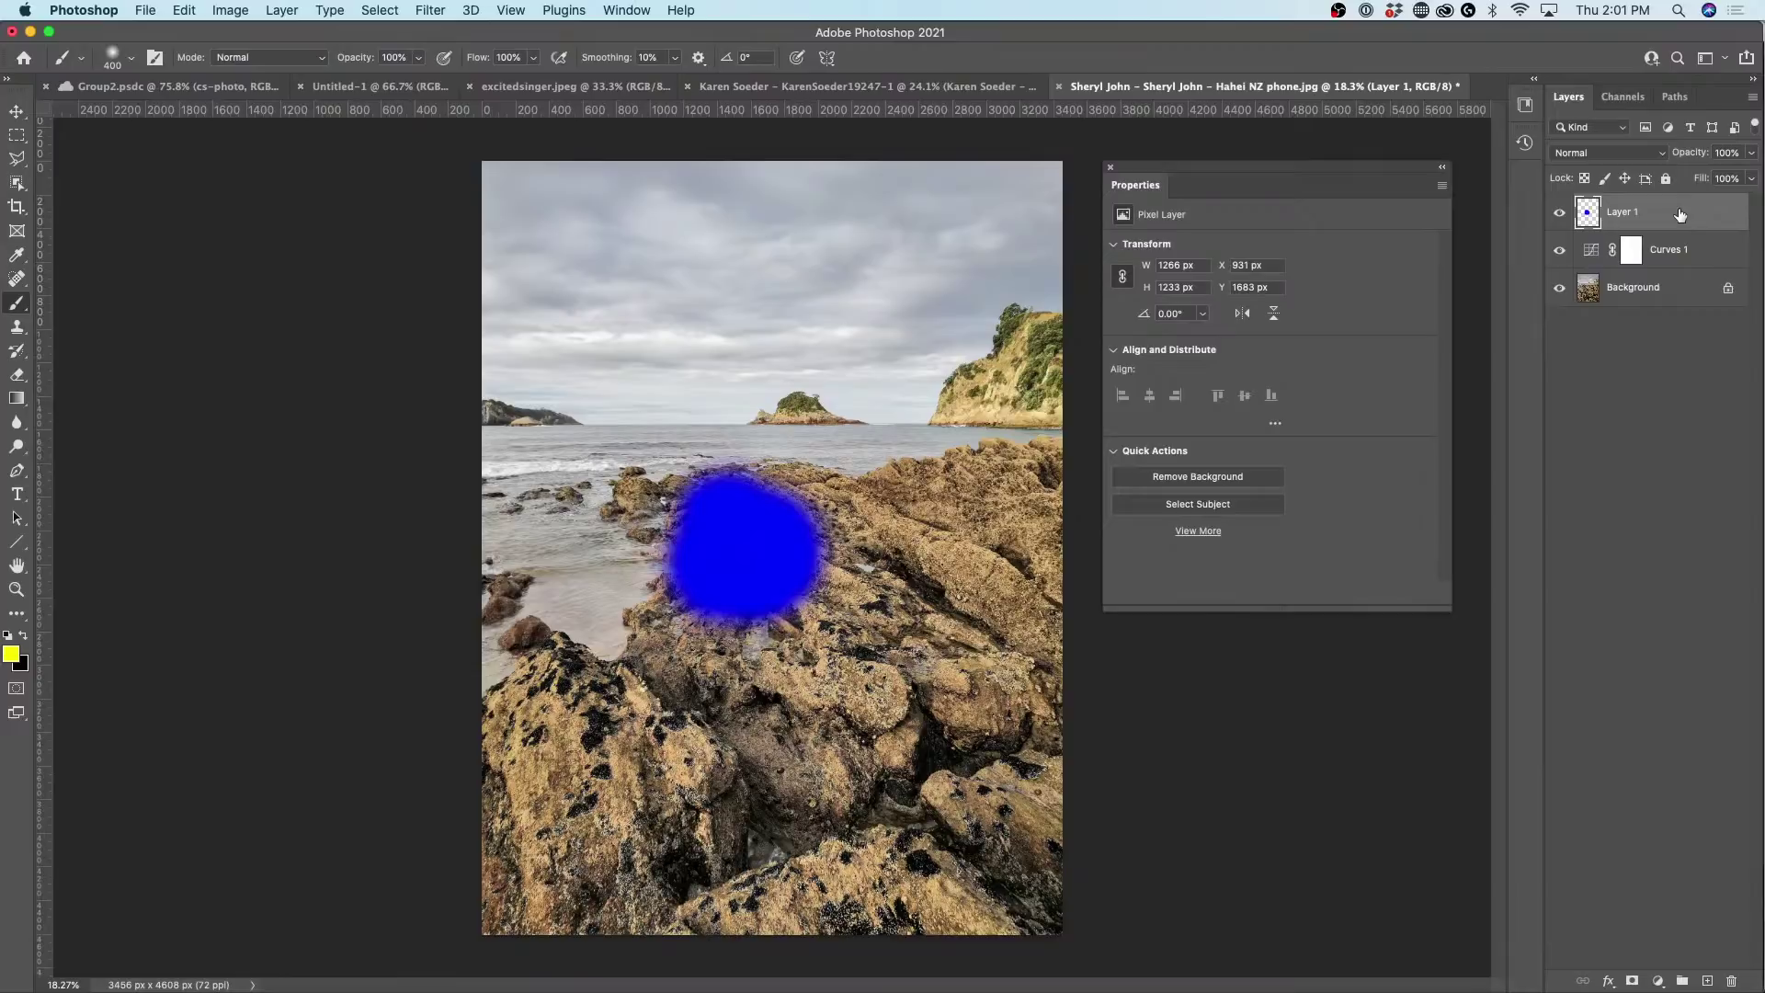
{"action": "left_click_drag", "start_coordinate": [1680, 214], "coordinate": [1733, 981]}
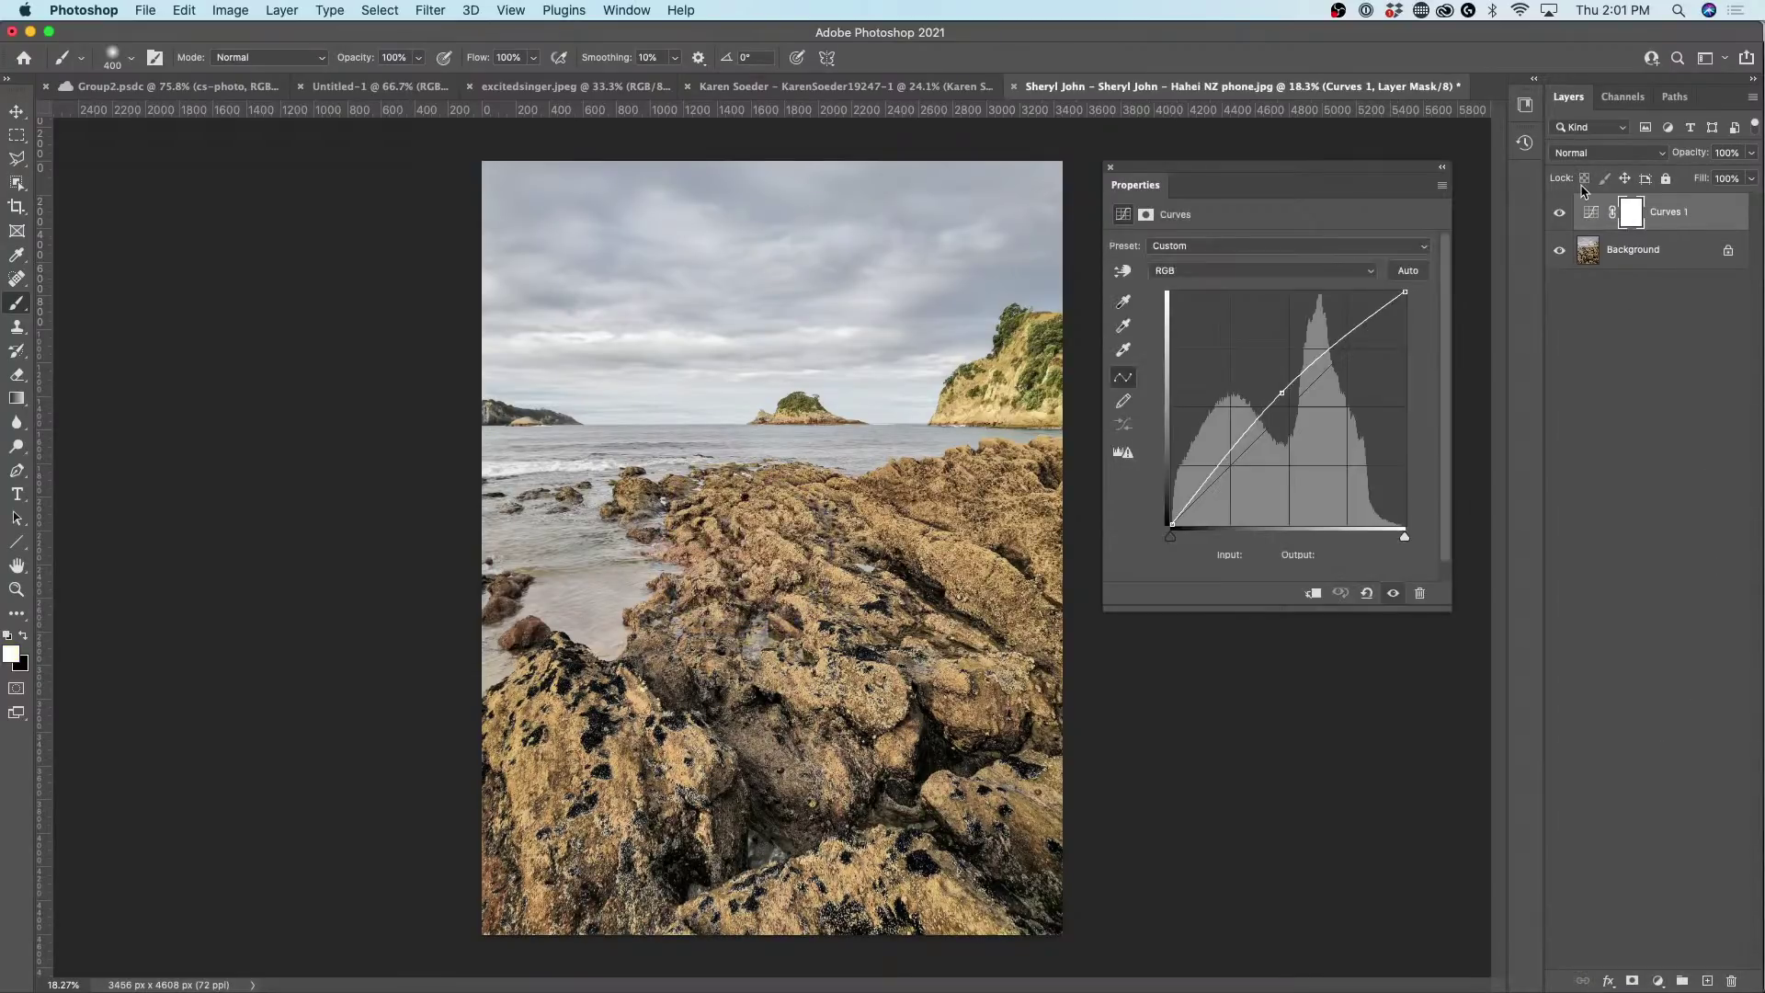
Lower the Blue channel's midtones in the Curves 1 adjustment with a point at Input 134, Output 113.
{"action": "left_click", "coordinate": [1592, 216]}
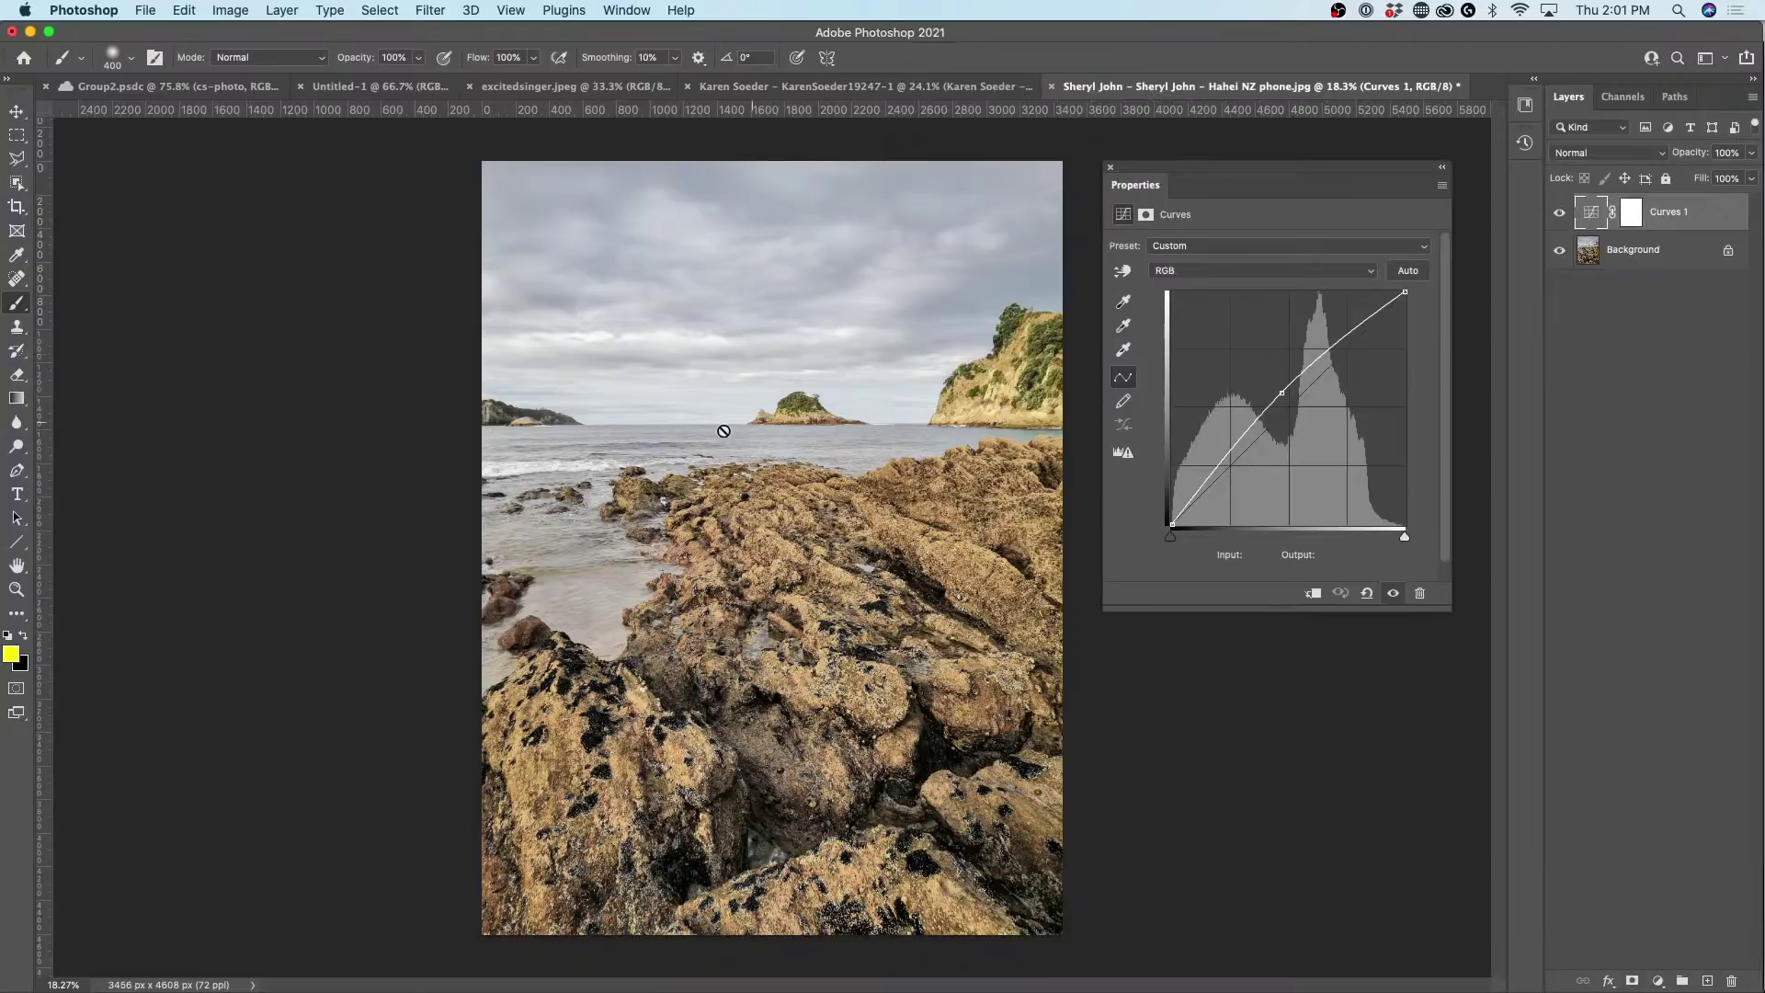
{"action": "left_click", "coordinate": [1191, 272]}
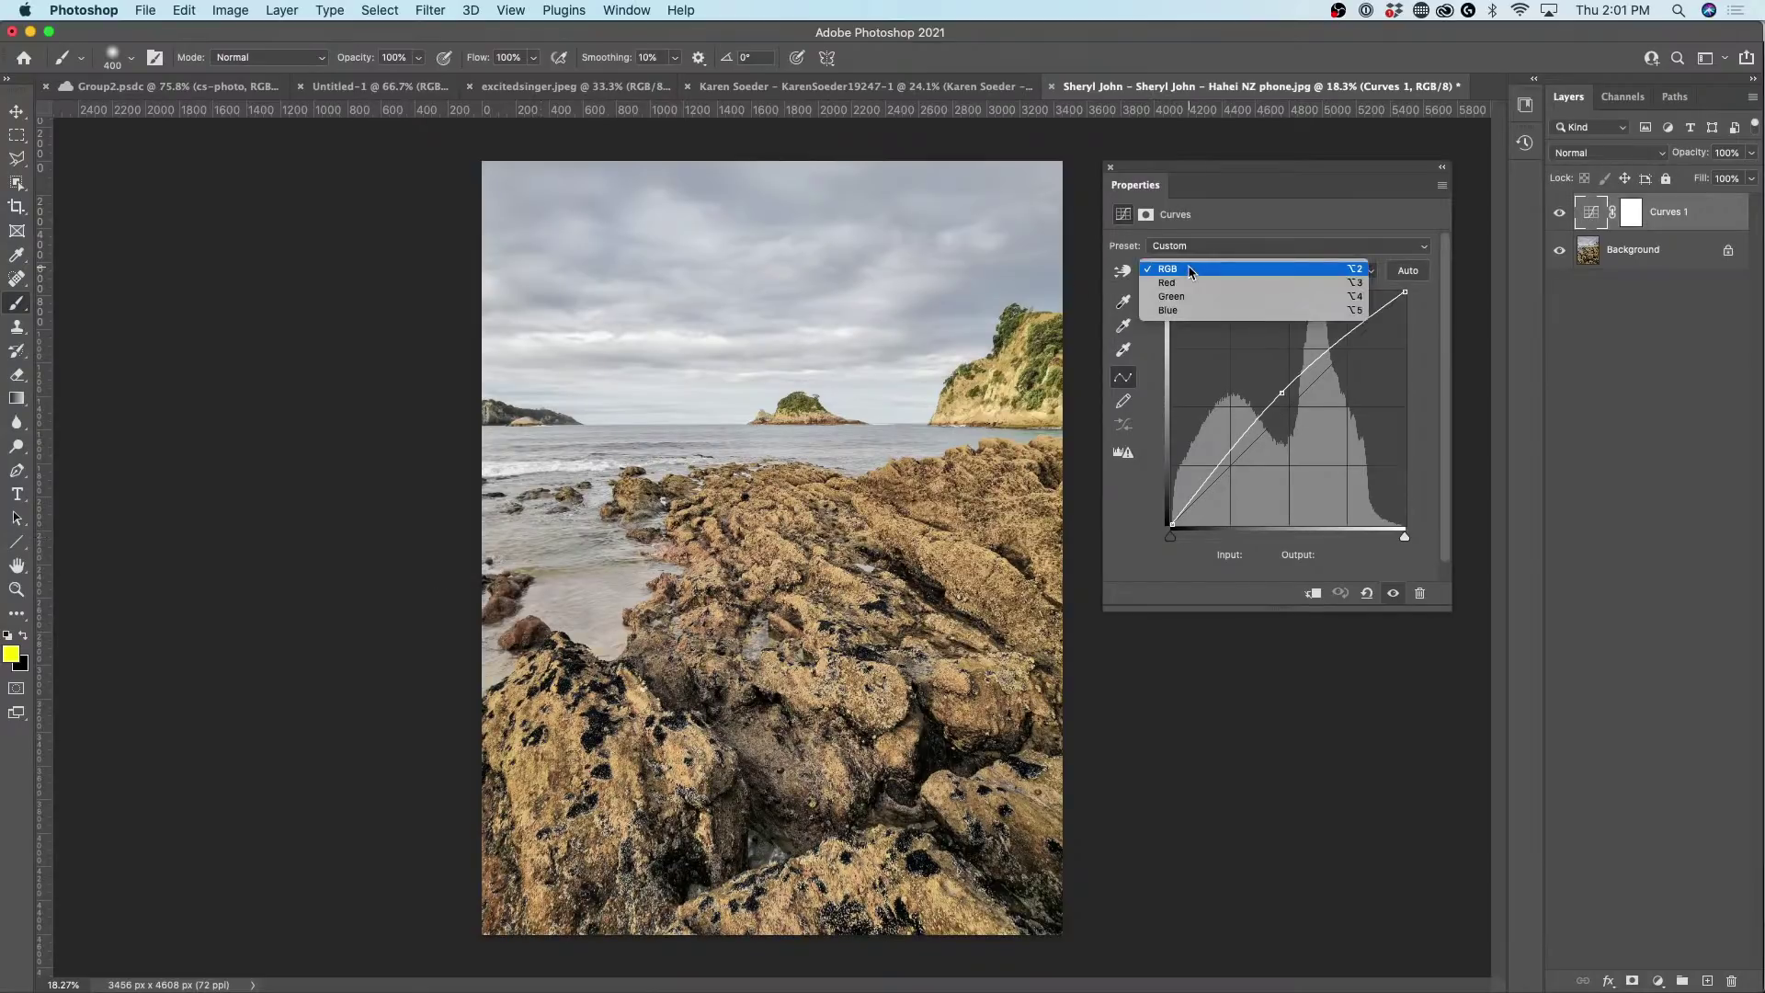
{"action": "left_click", "coordinate": [1203, 314]}
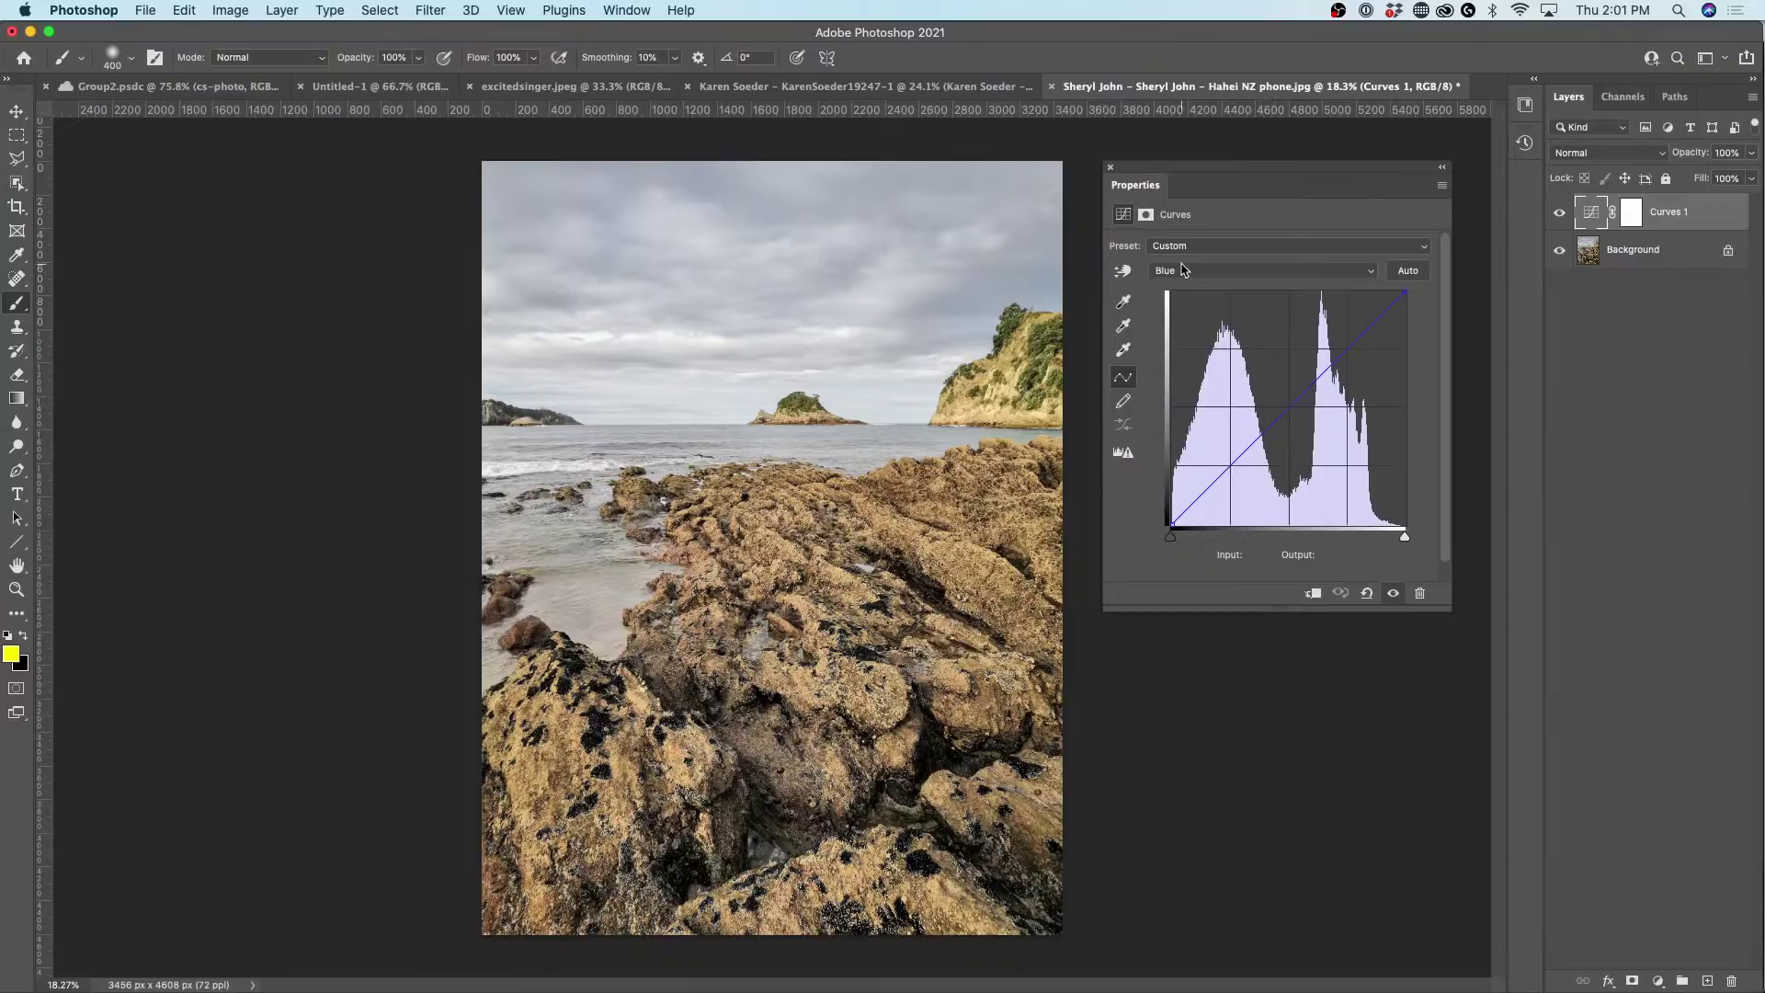
{"action": "left_click_drag", "start_coordinate": [1289, 405], "coordinate": [1295, 421]}
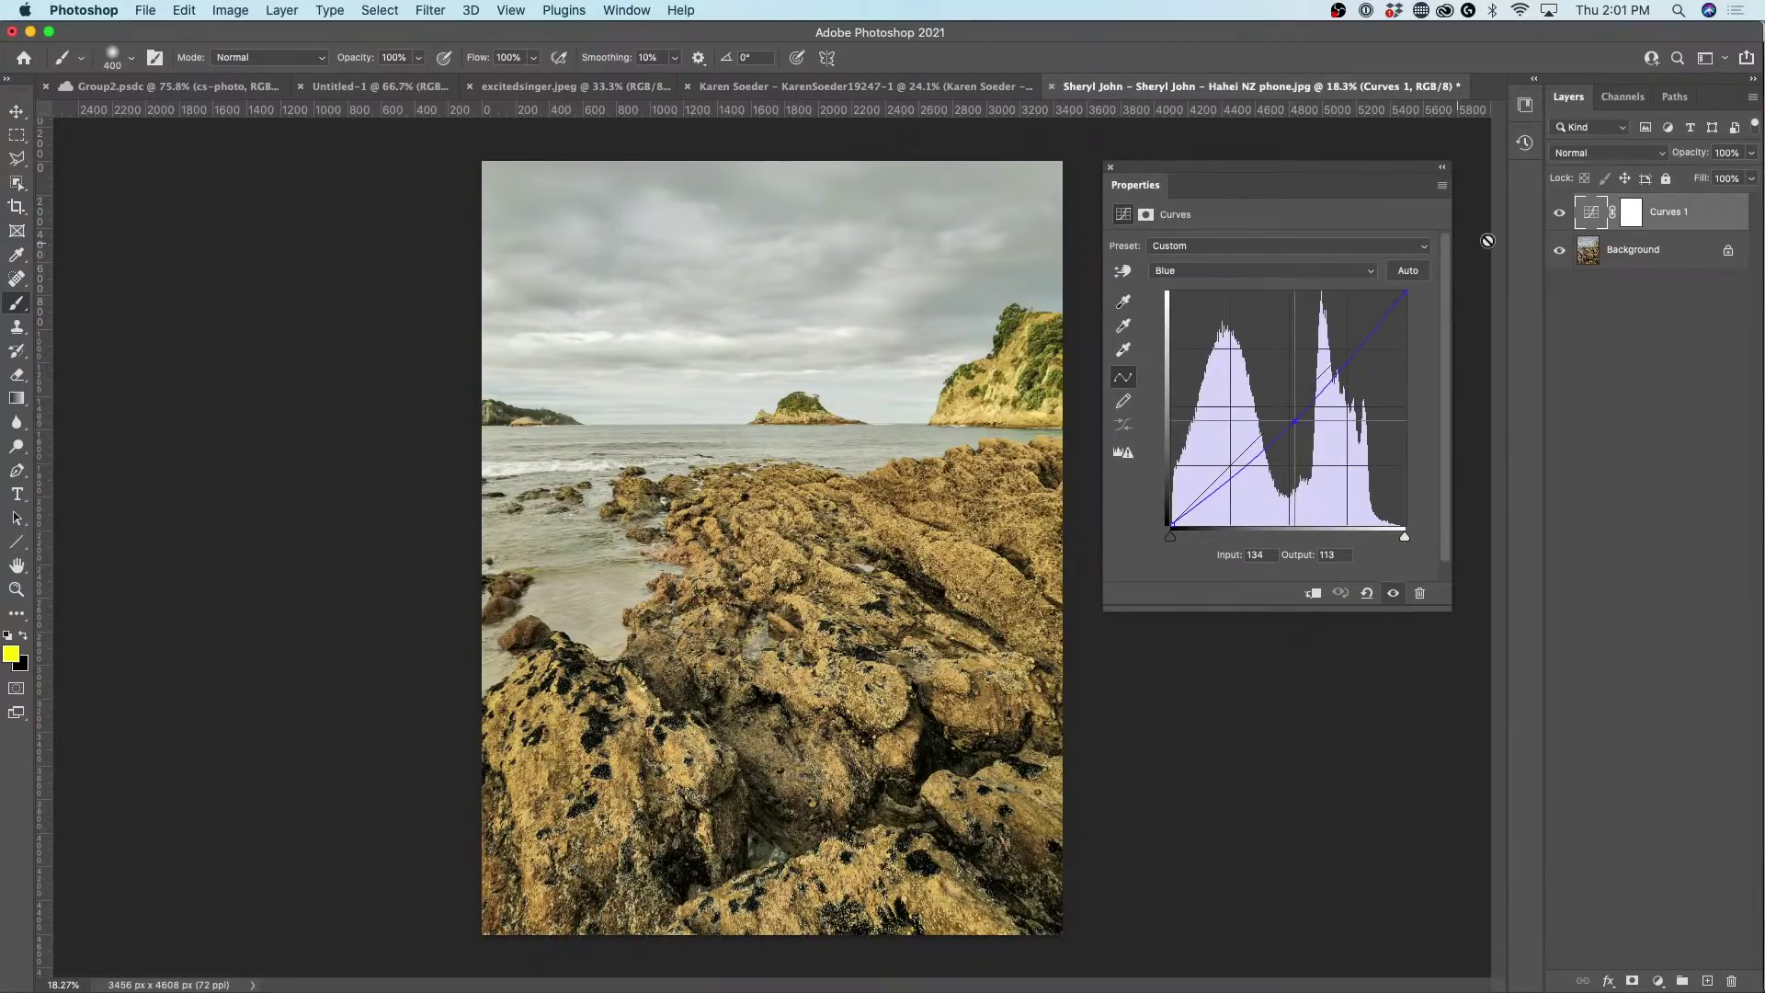
Lift the RGB curve's black point, move its midtone point to Input 121, Output 145, and compare the photo with and without Curves 1.
{"action": "left_click", "coordinate": [1192, 272]}
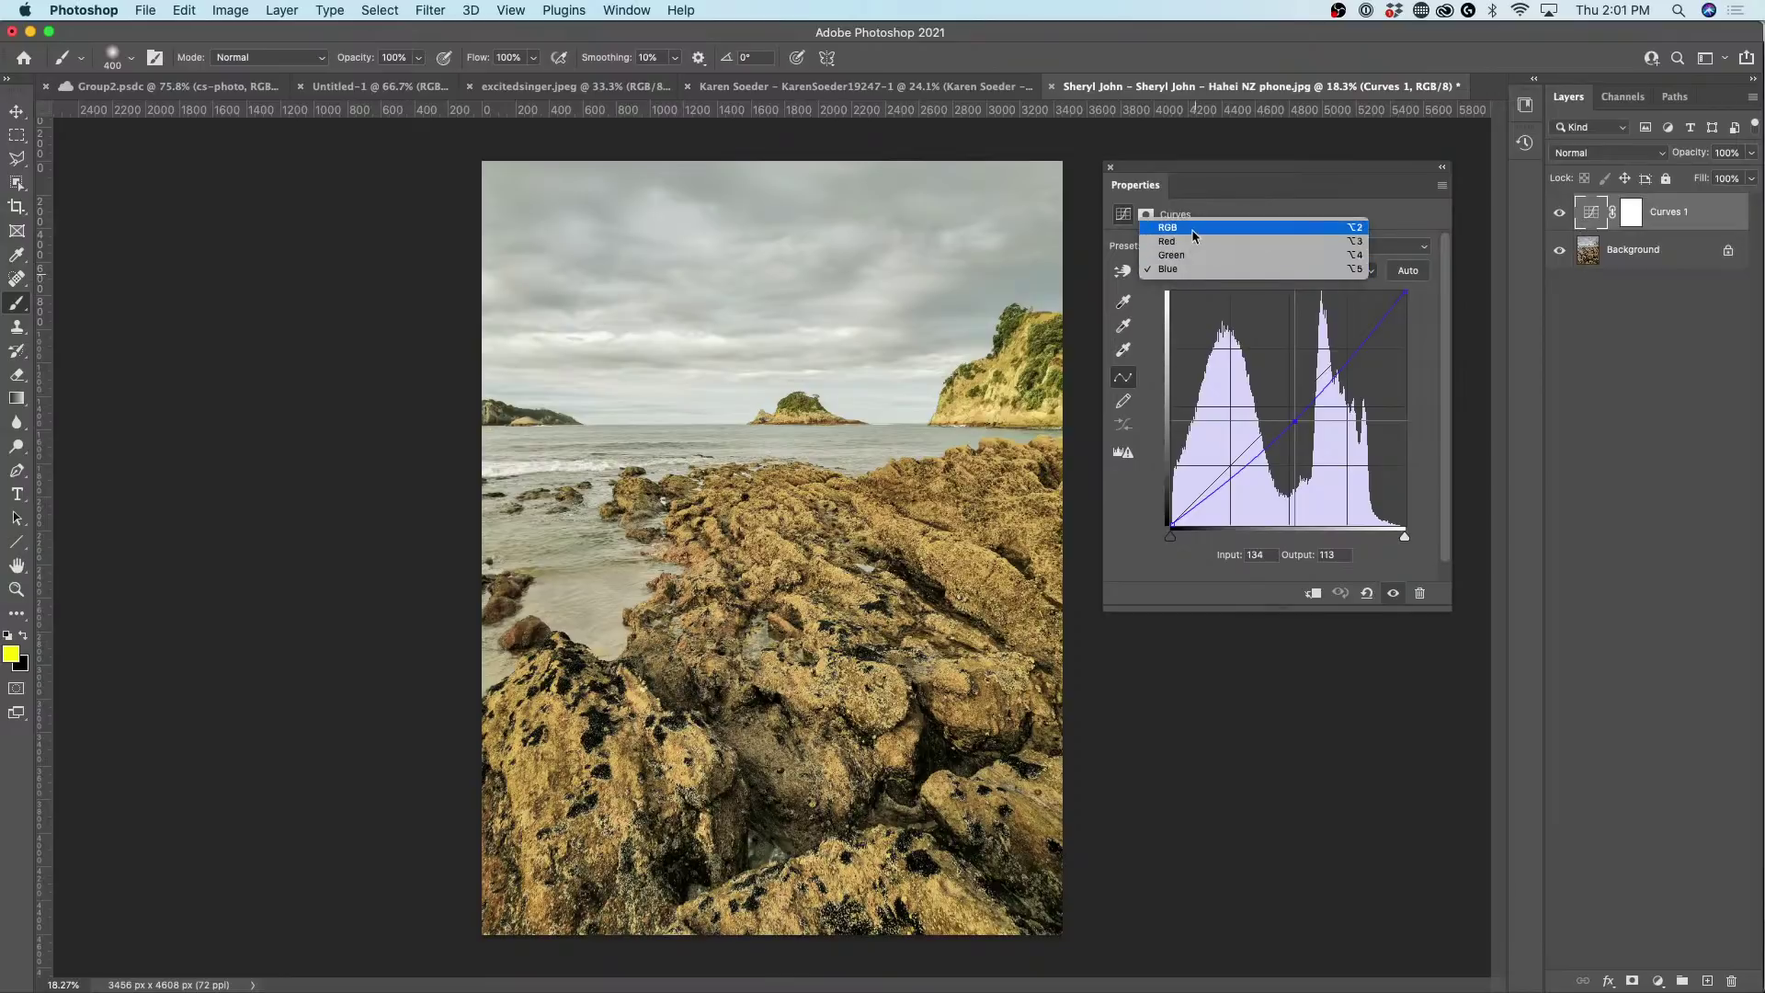
{"action": "left_click", "coordinate": [1195, 228]}
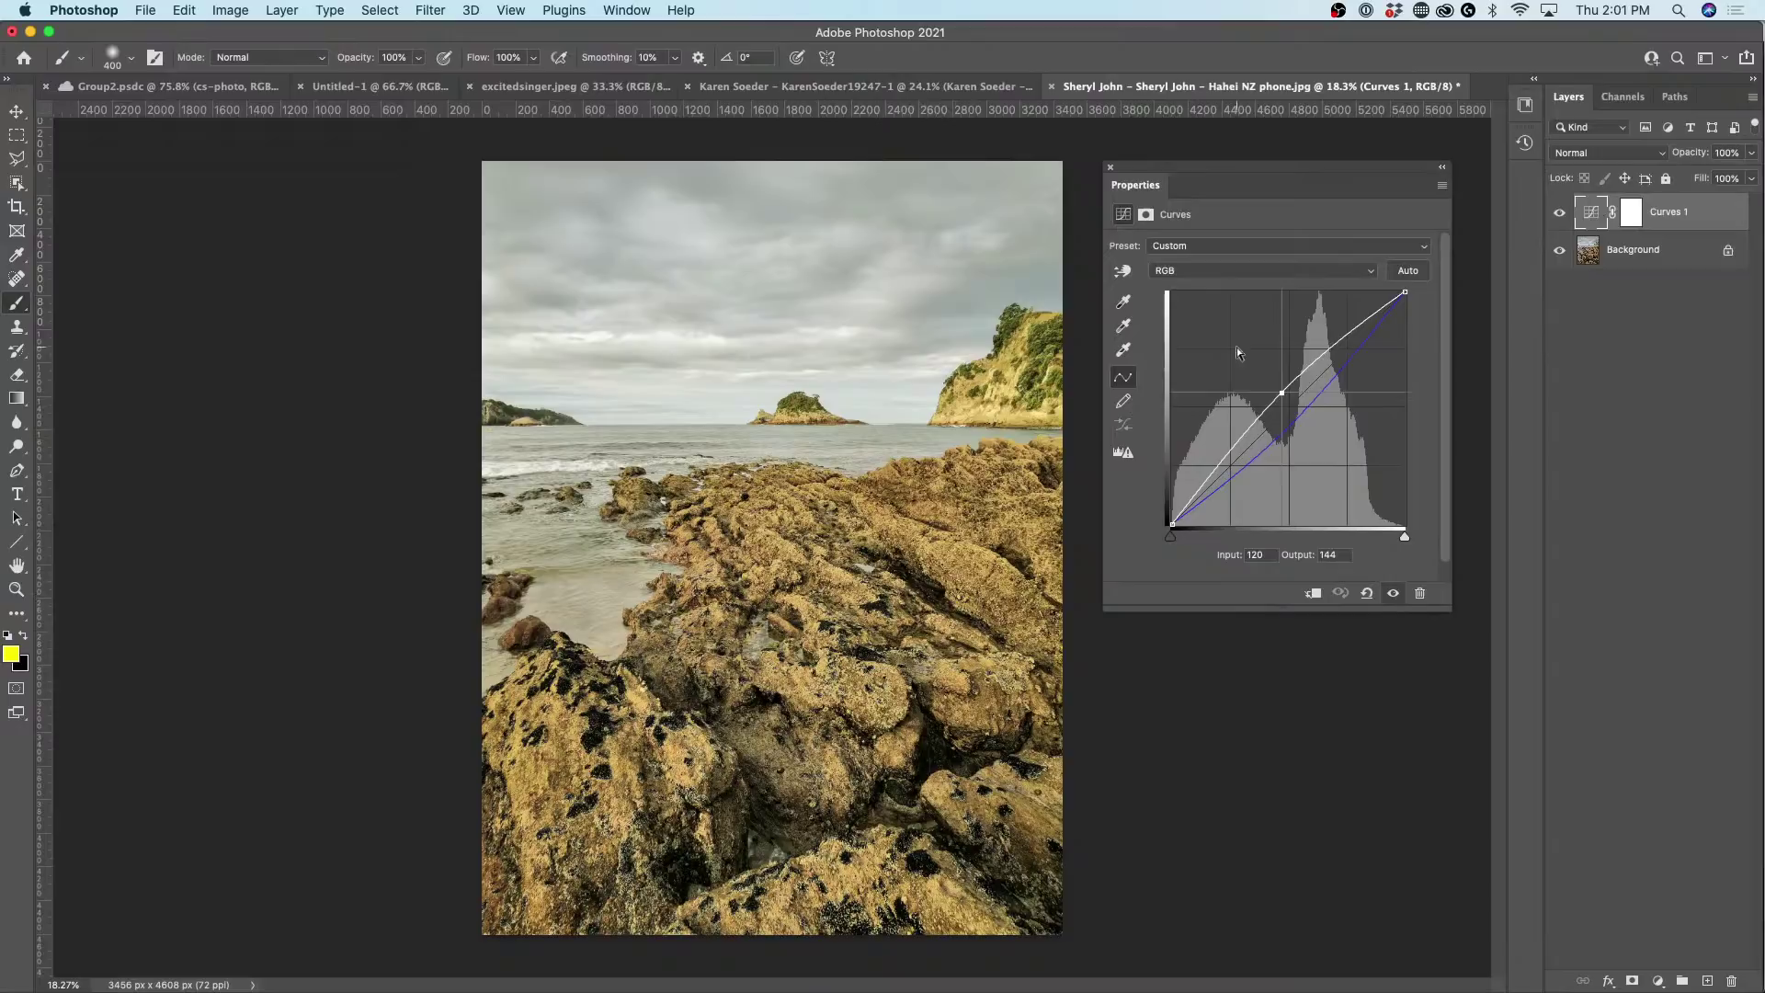
{"action": "left_click_drag", "start_coordinate": [1282, 392], "coordinate": [1284, 385]}
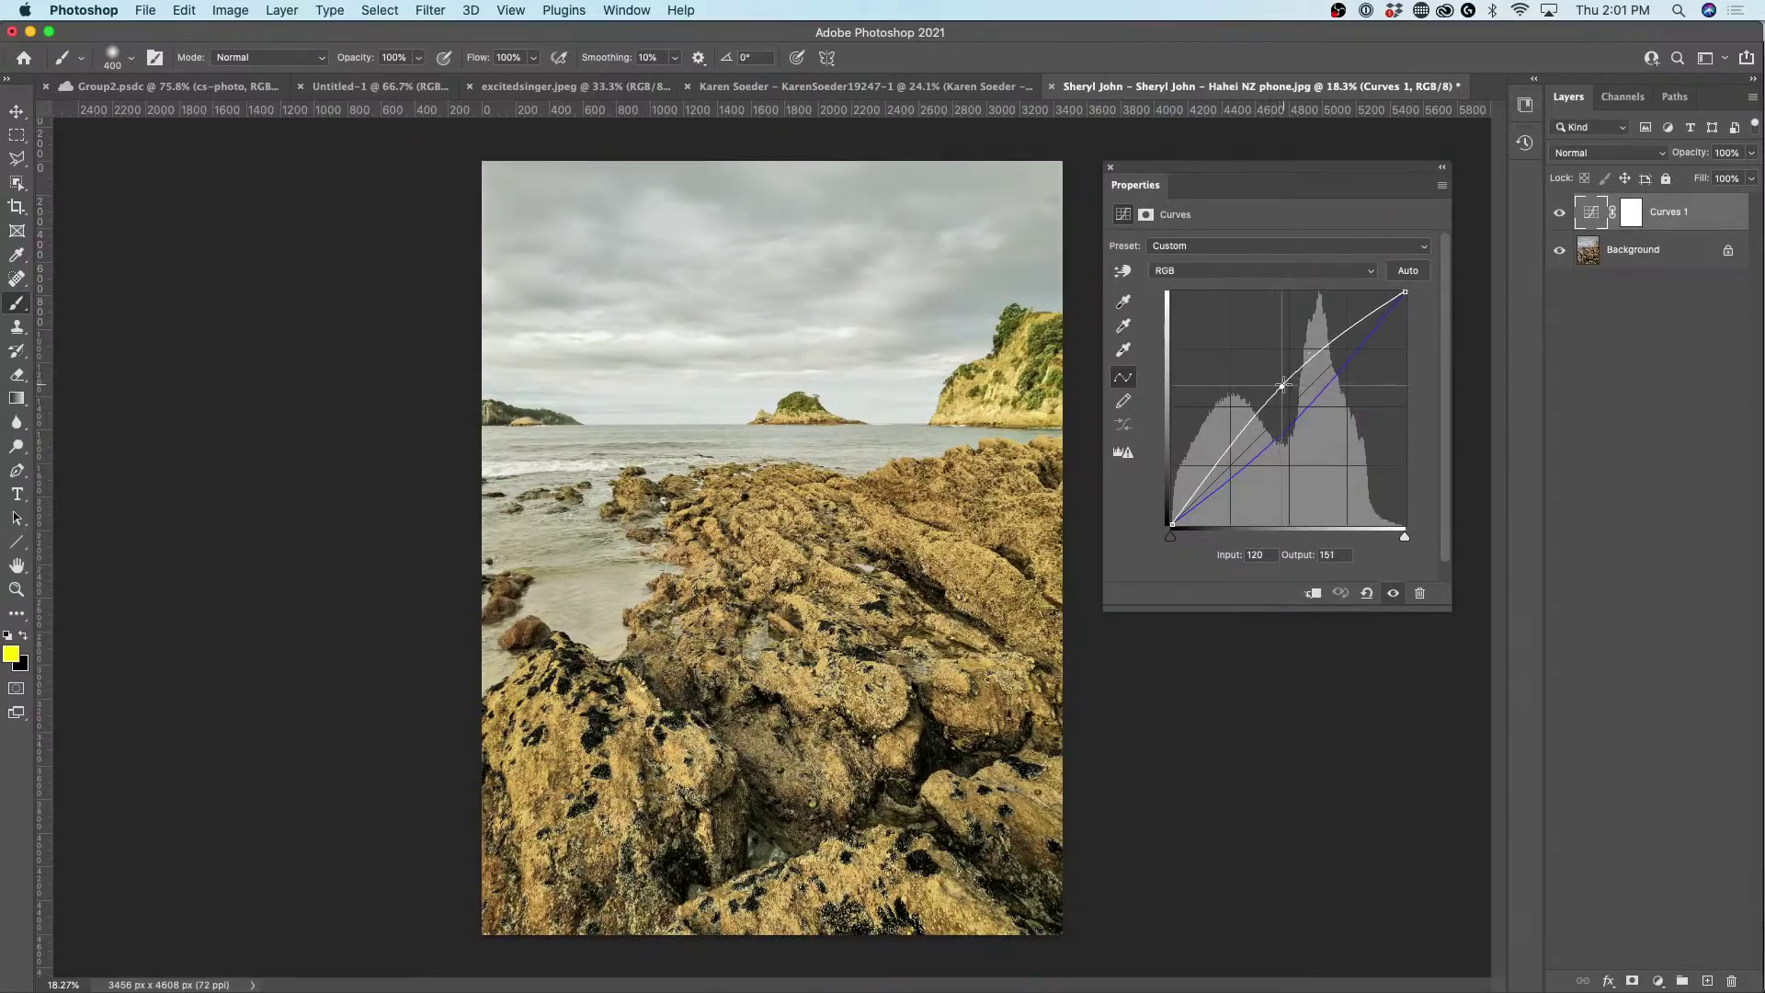
{"action": "left_click_drag", "start_coordinate": [1173, 524], "coordinate": [1166, 504]}
{"action": "left_click_drag", "start_coordinate": [1282, 386], "coordinate": [1283, 392]}
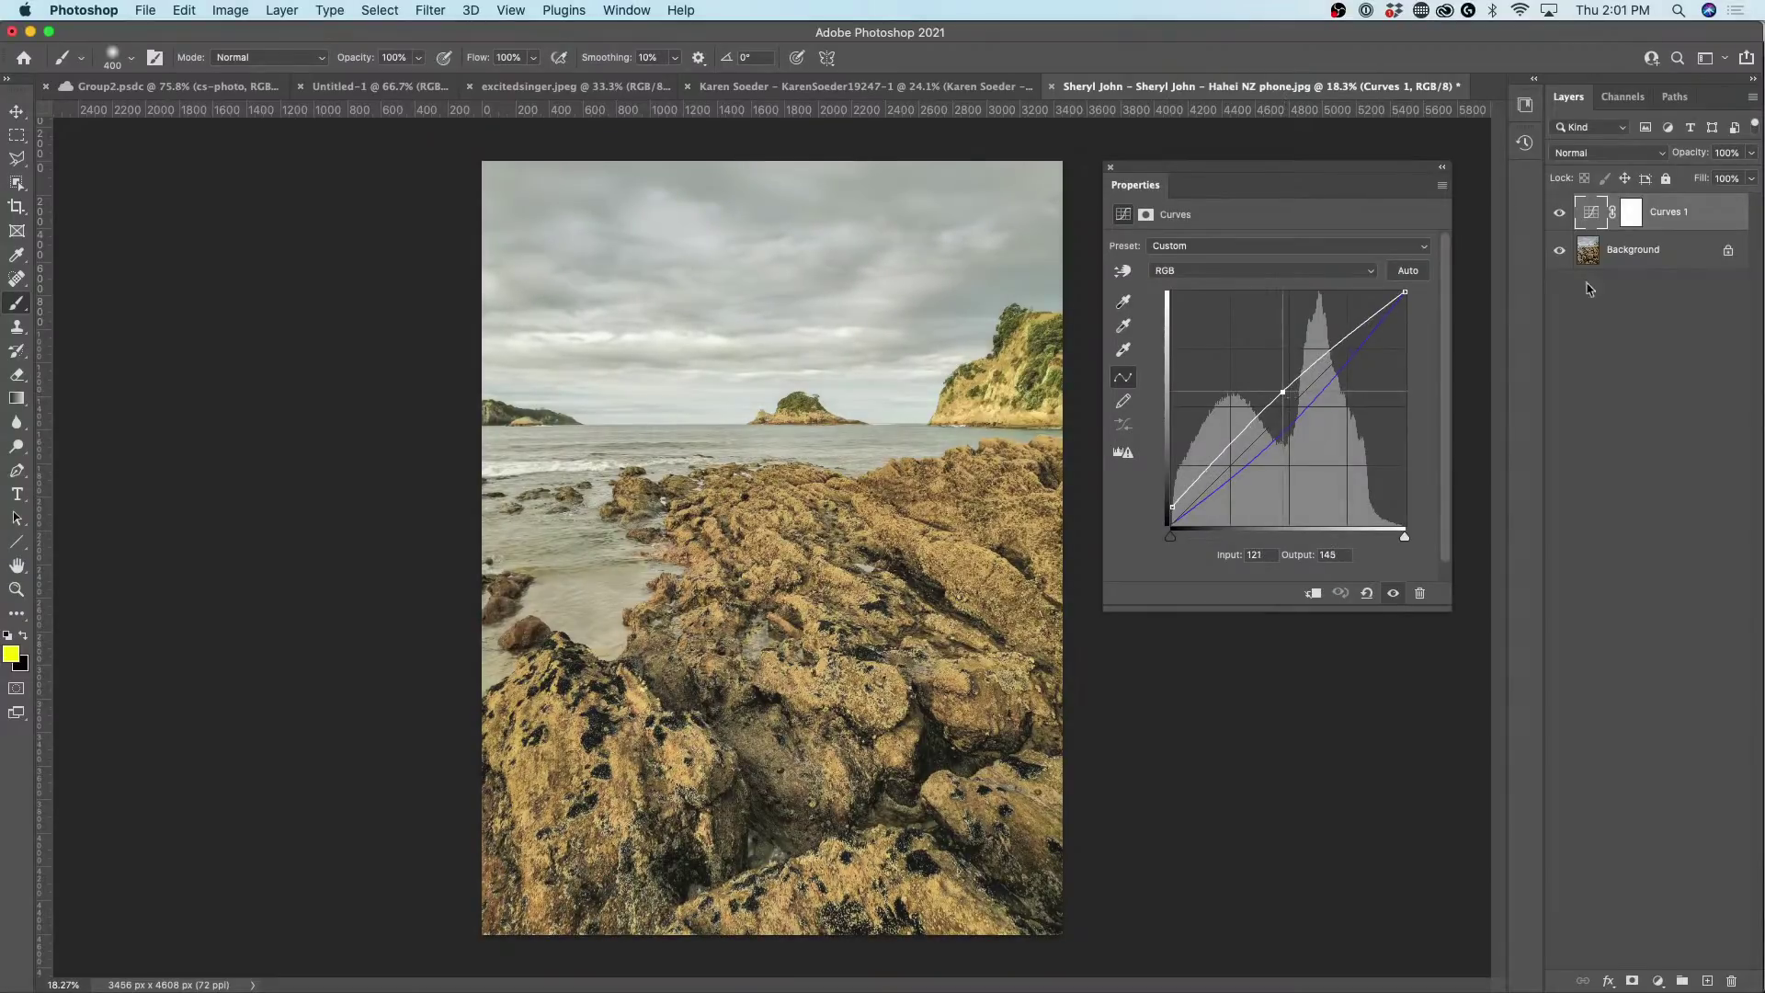
{"action": "left_click", "coordinate": [1562, 215]}
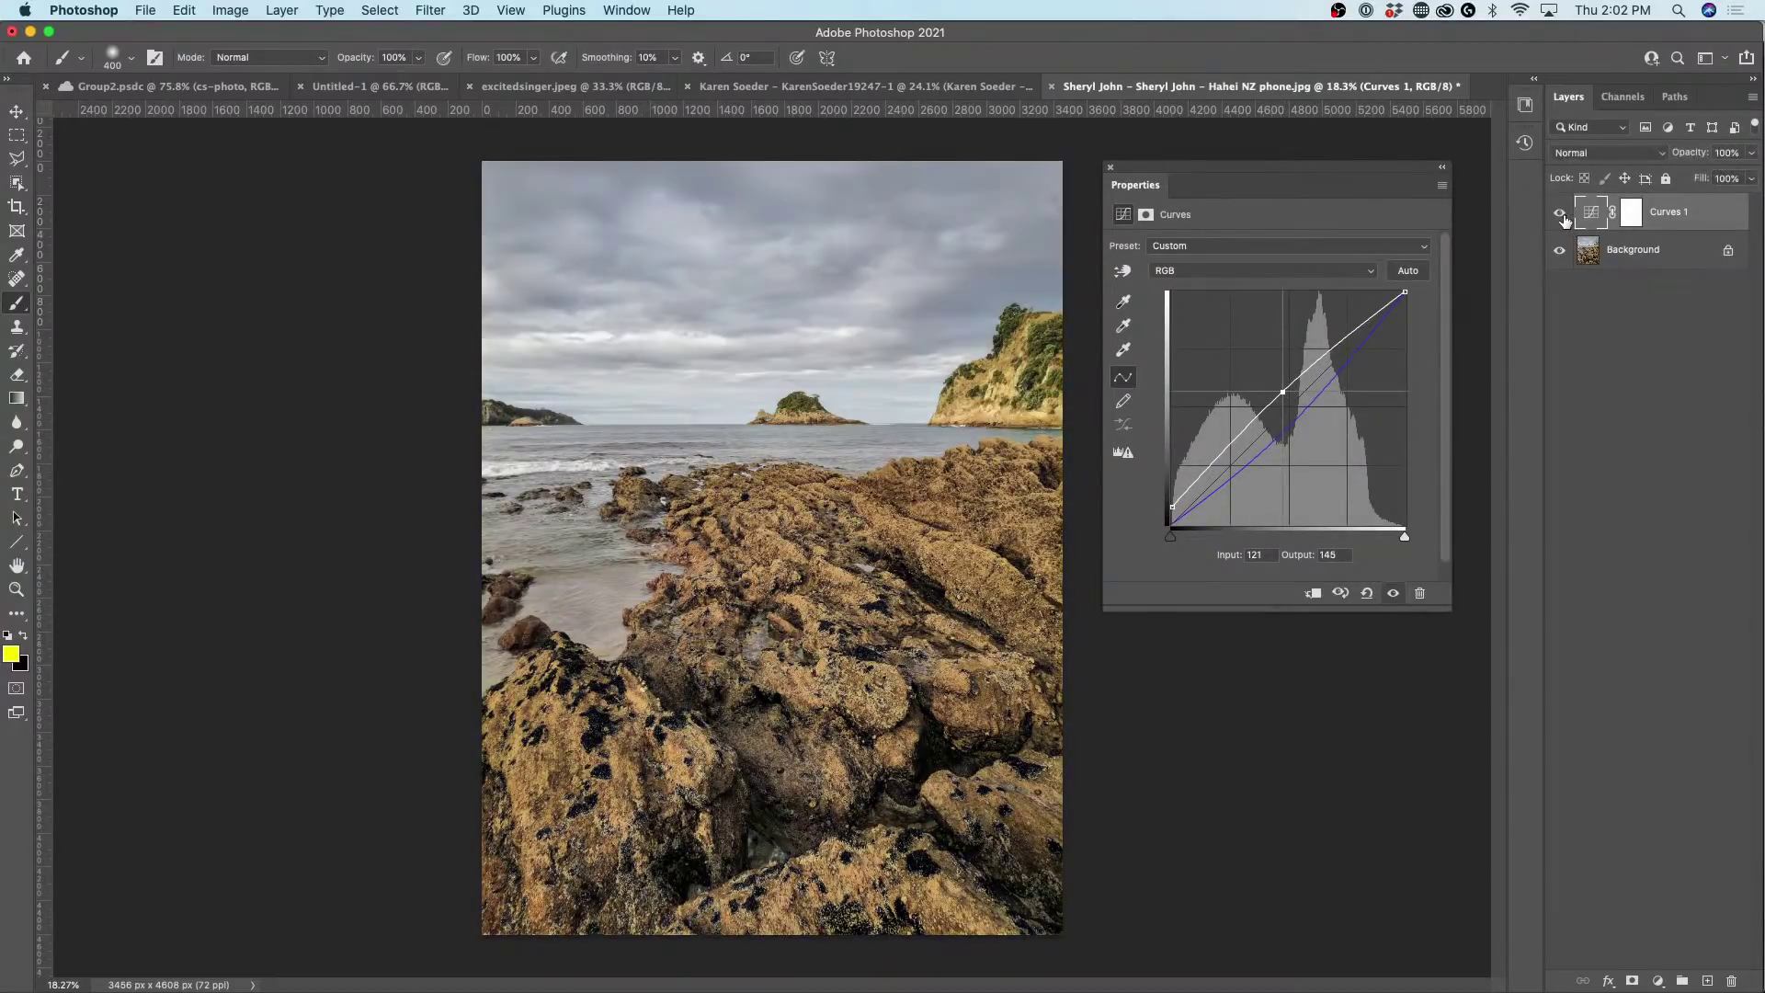
{"action": "left_click", "coordinate": [1565, 220]}
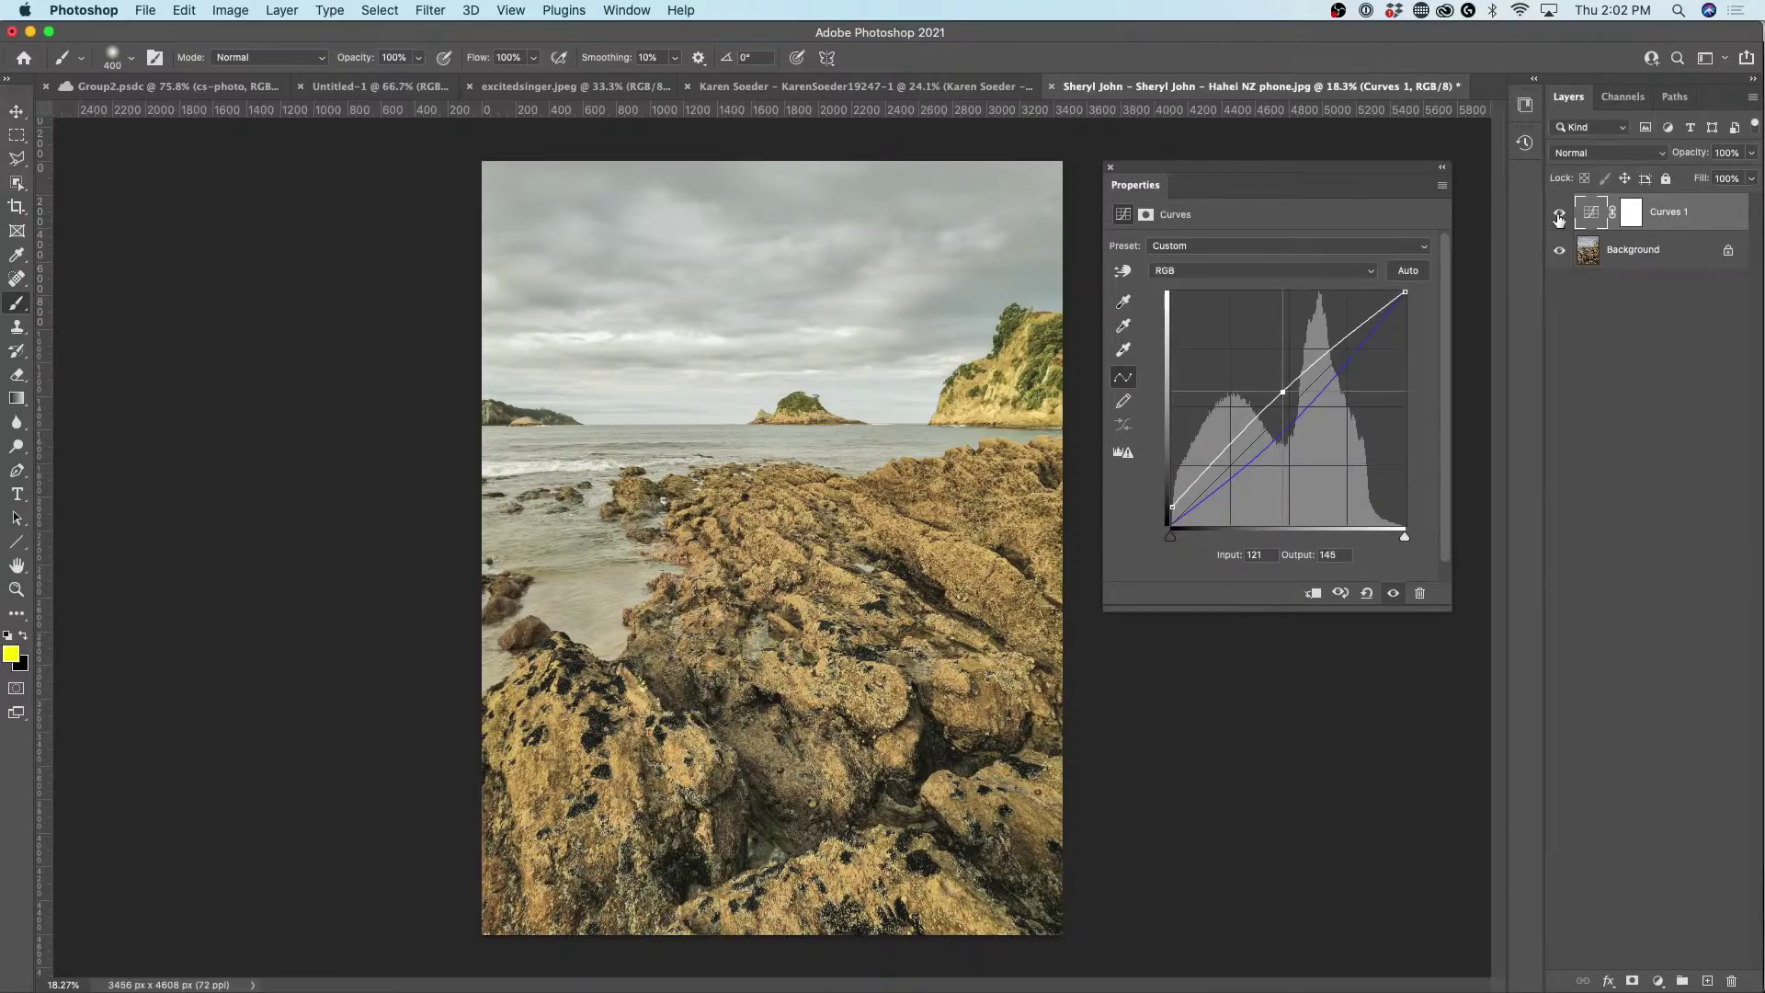
Invert the Curves 1 layer mask to black and rename the layer "sun".
{"action": "left_click", "coordinate": [1627, 213]}
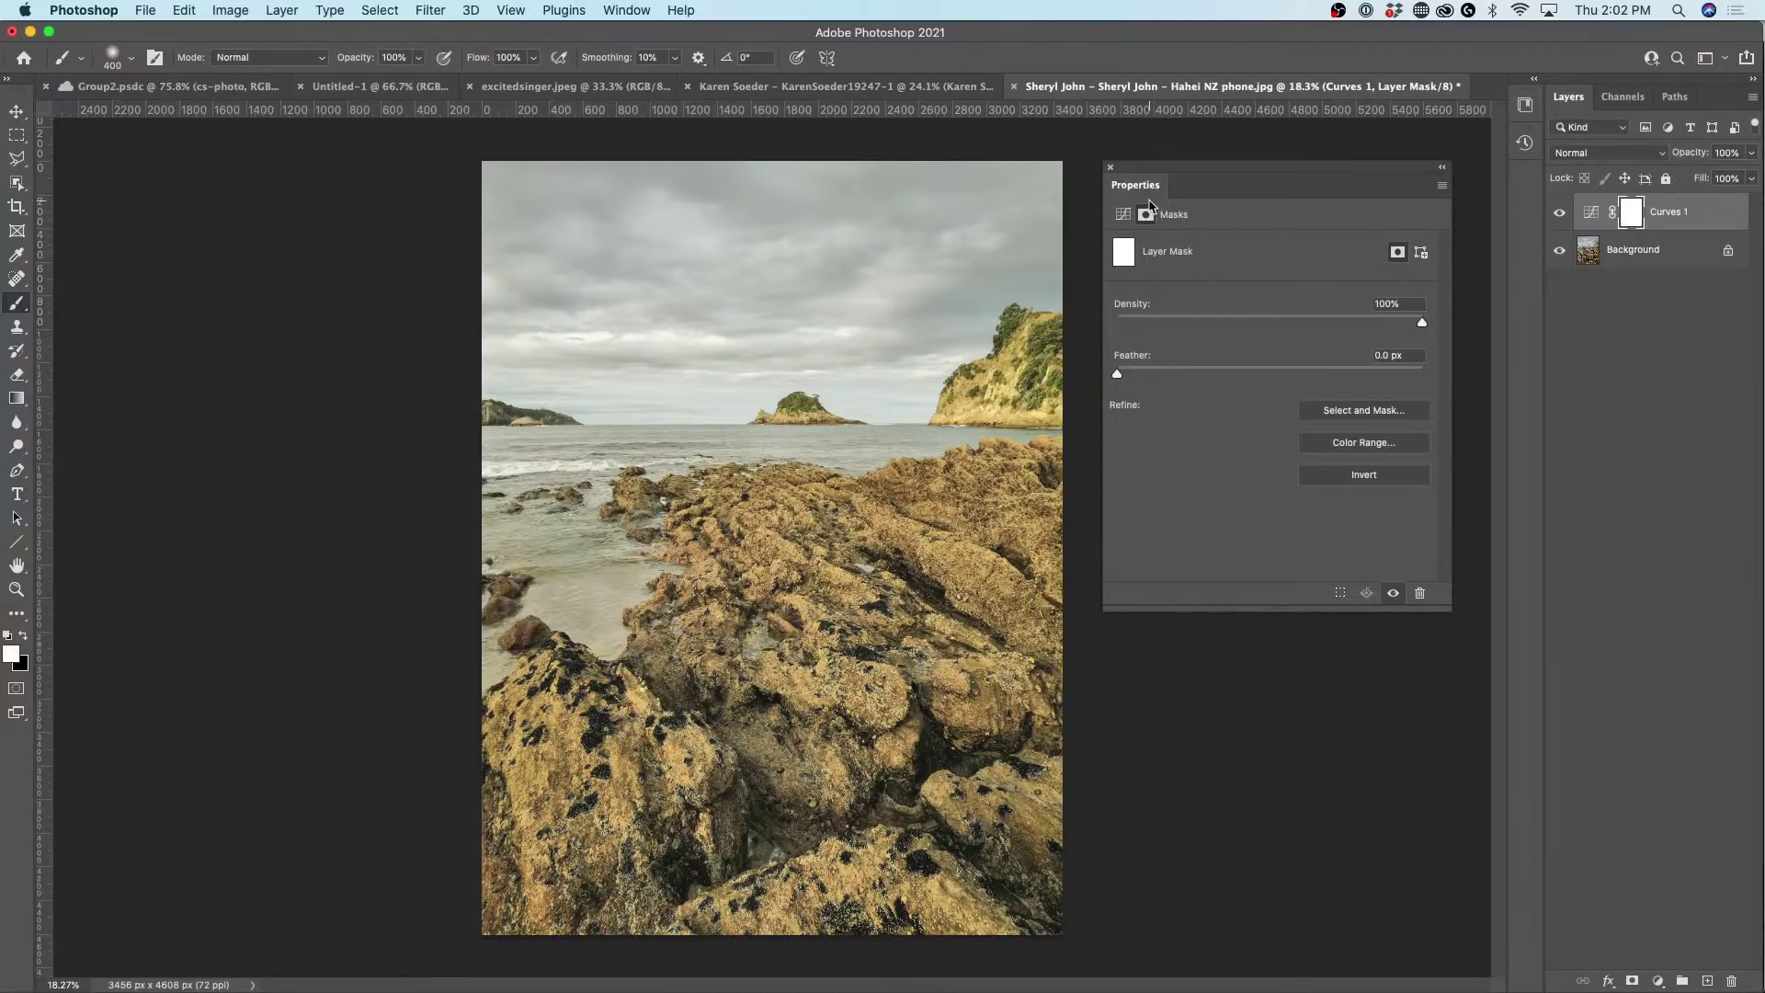
{"action": "left_click", "coordinate": [1372, 478]}
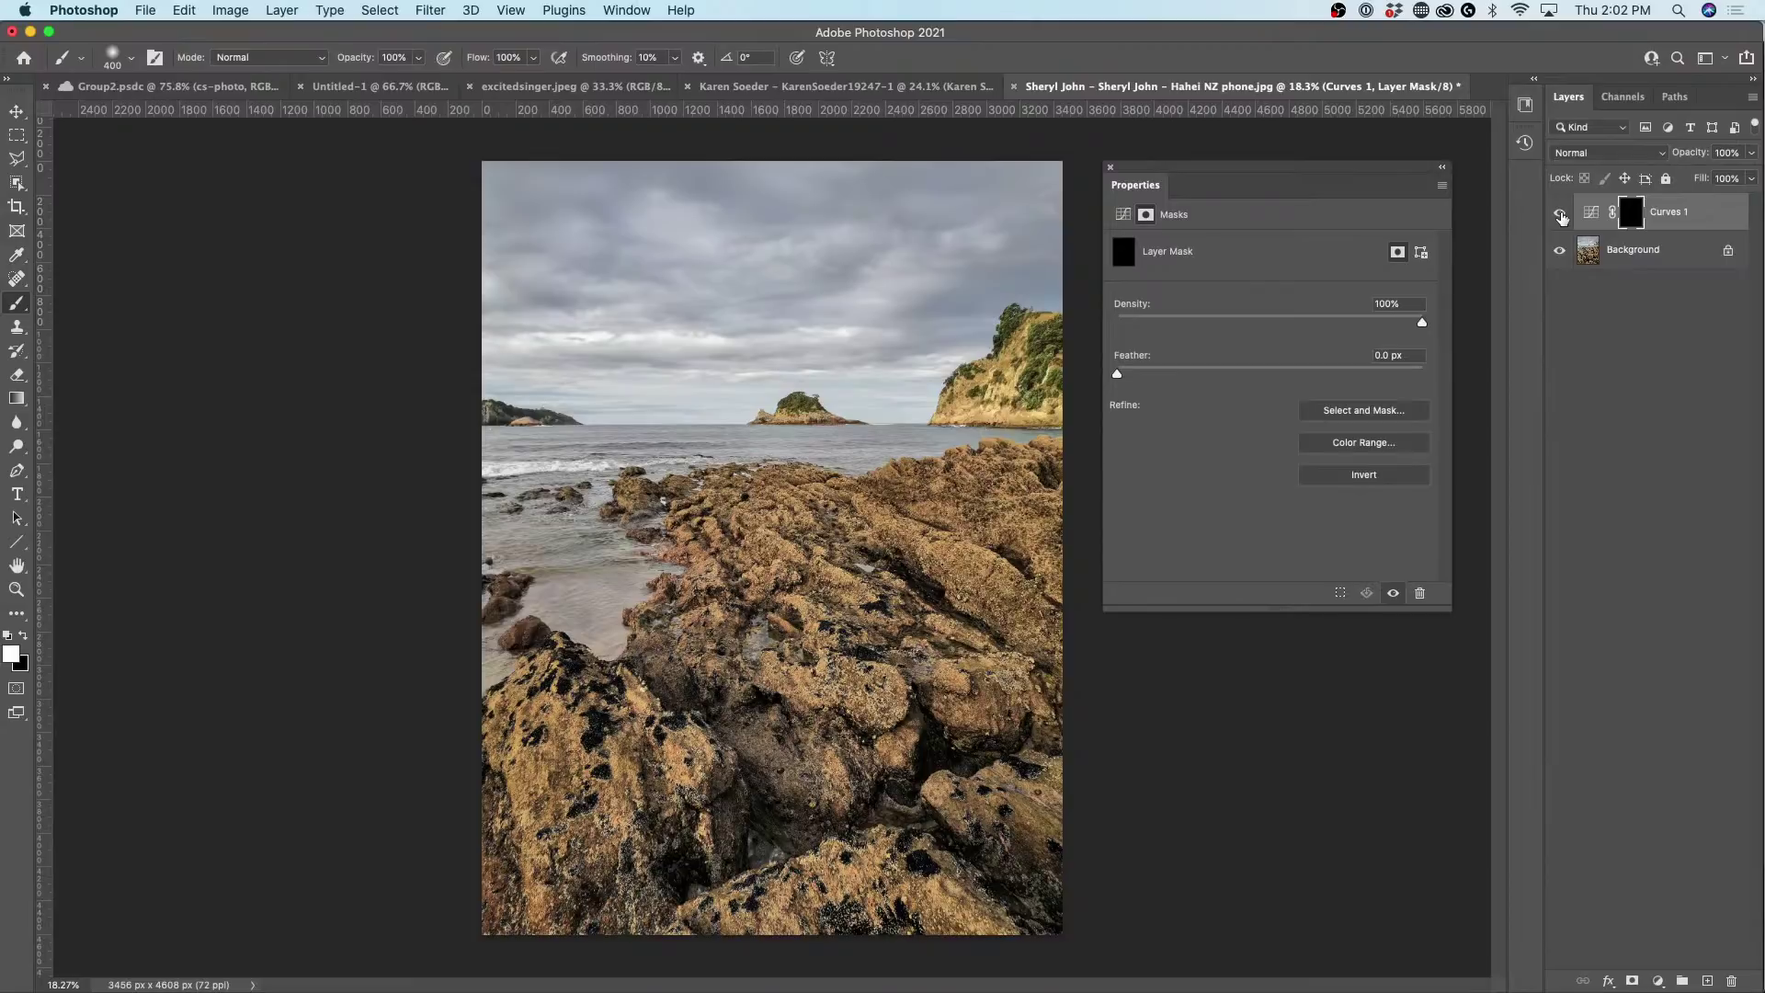
{"action": "double_click", "coordinate": [1682, 213]}
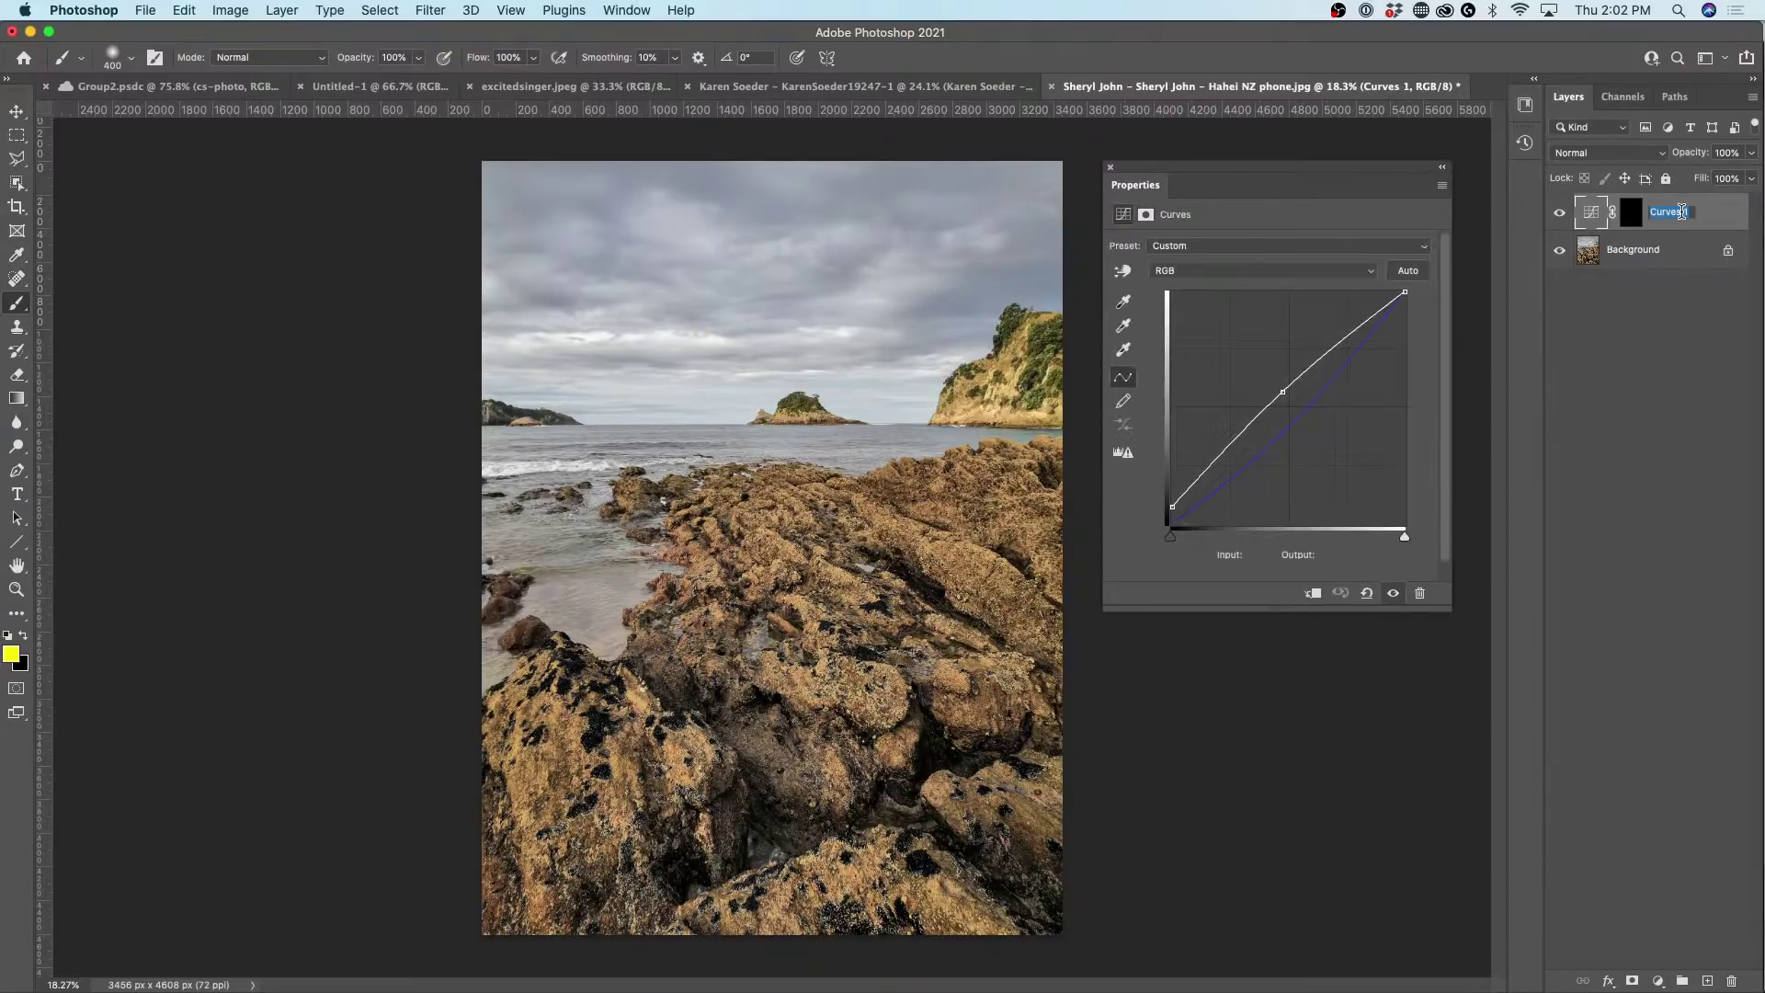
{"action": "type", "text": "sun"}
{"action": "key", "text": "Return"}
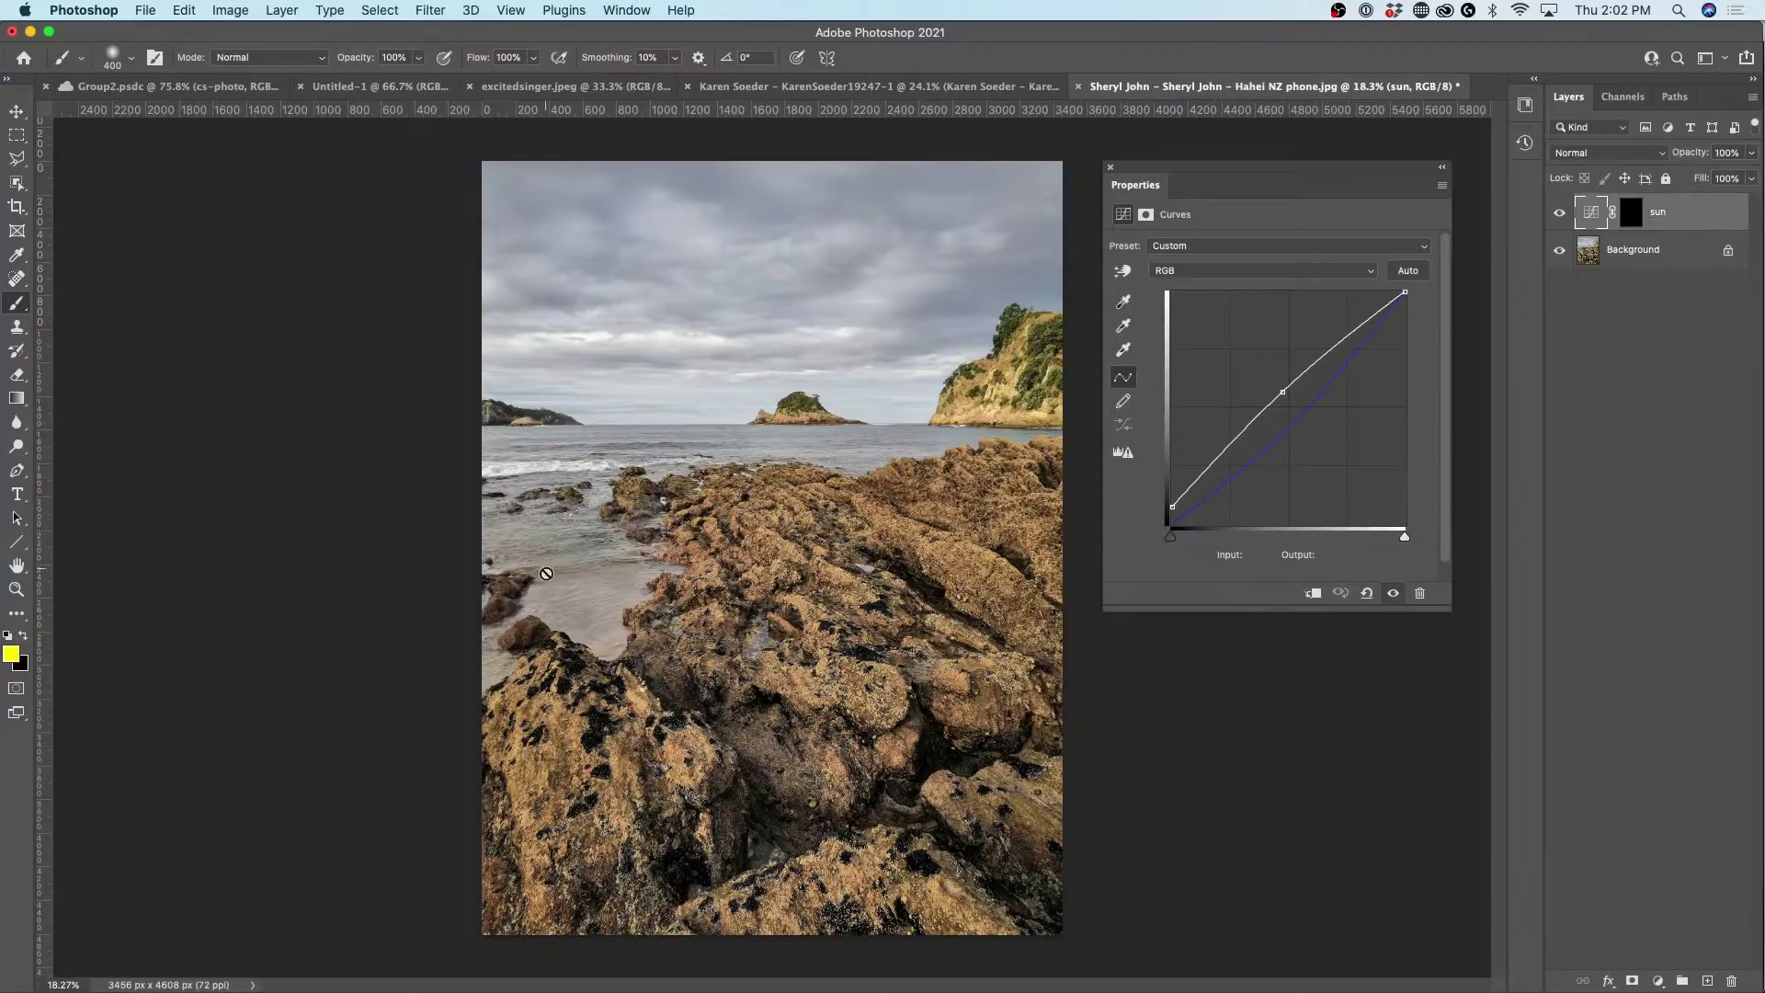
Paint a white dab on the sun layer's mask over the far-left headland at the horizon.
{"action": "left_click", "coordinate": [1636, 218]}
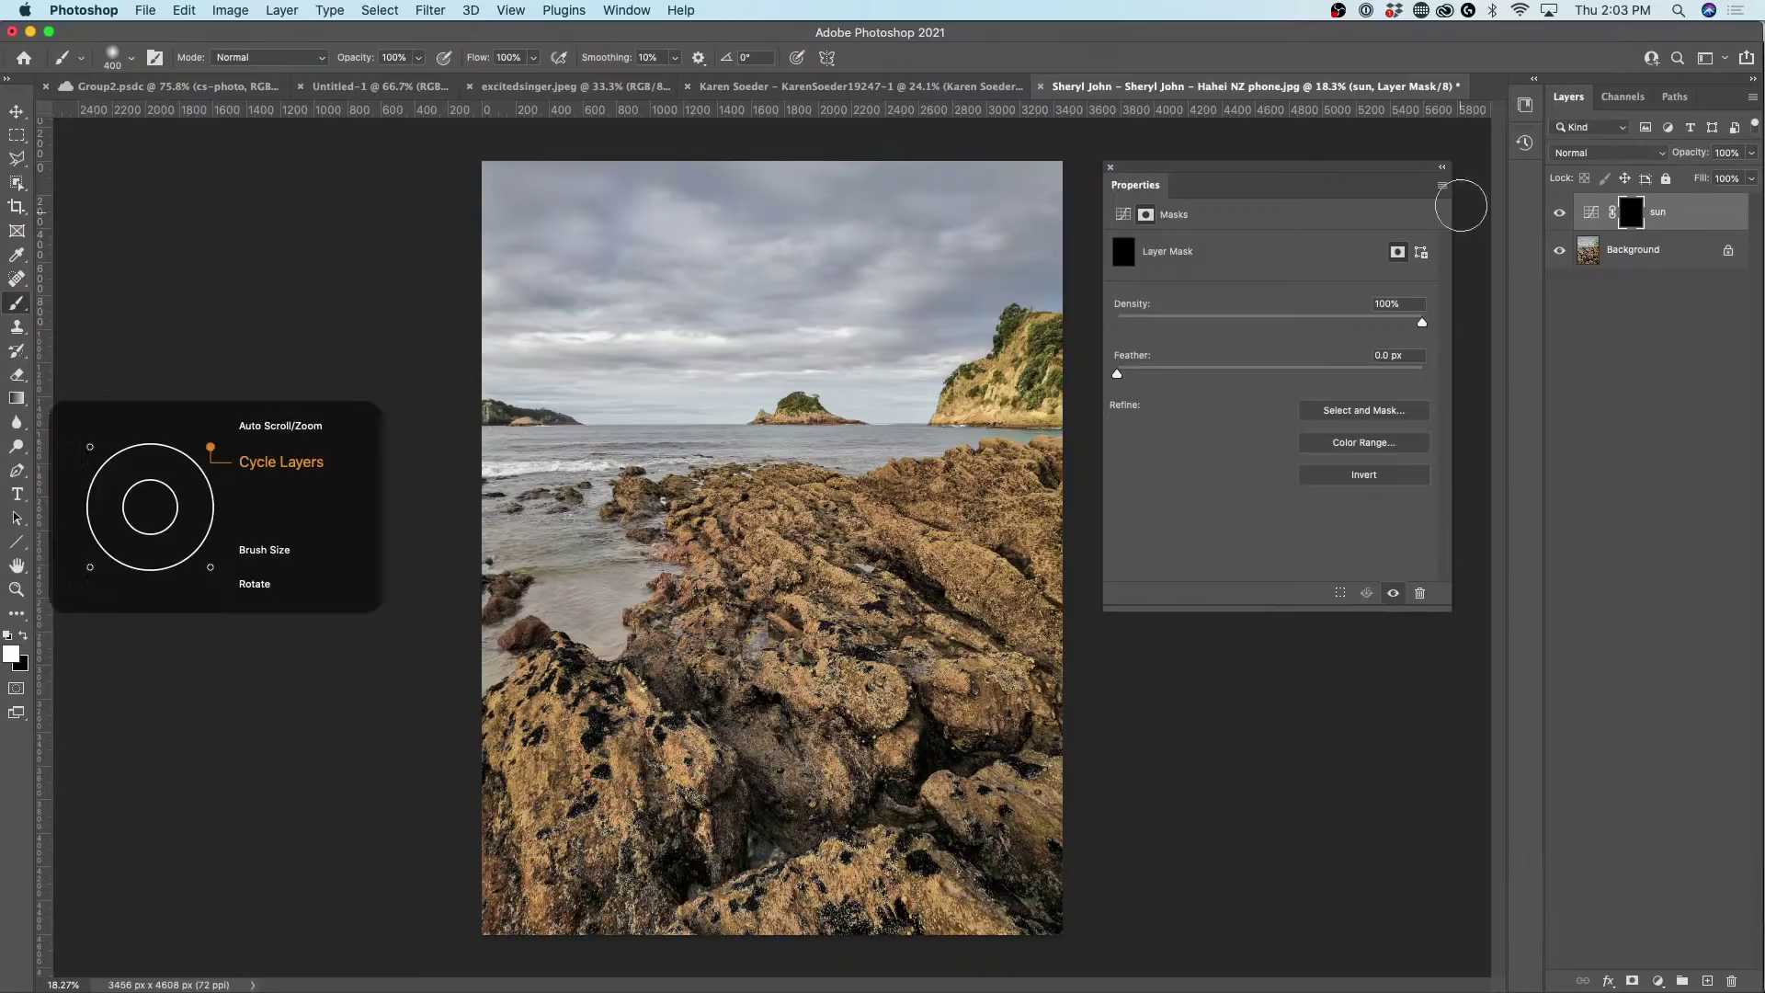
{"action": "left_click", "coordinate": [549, 421]}
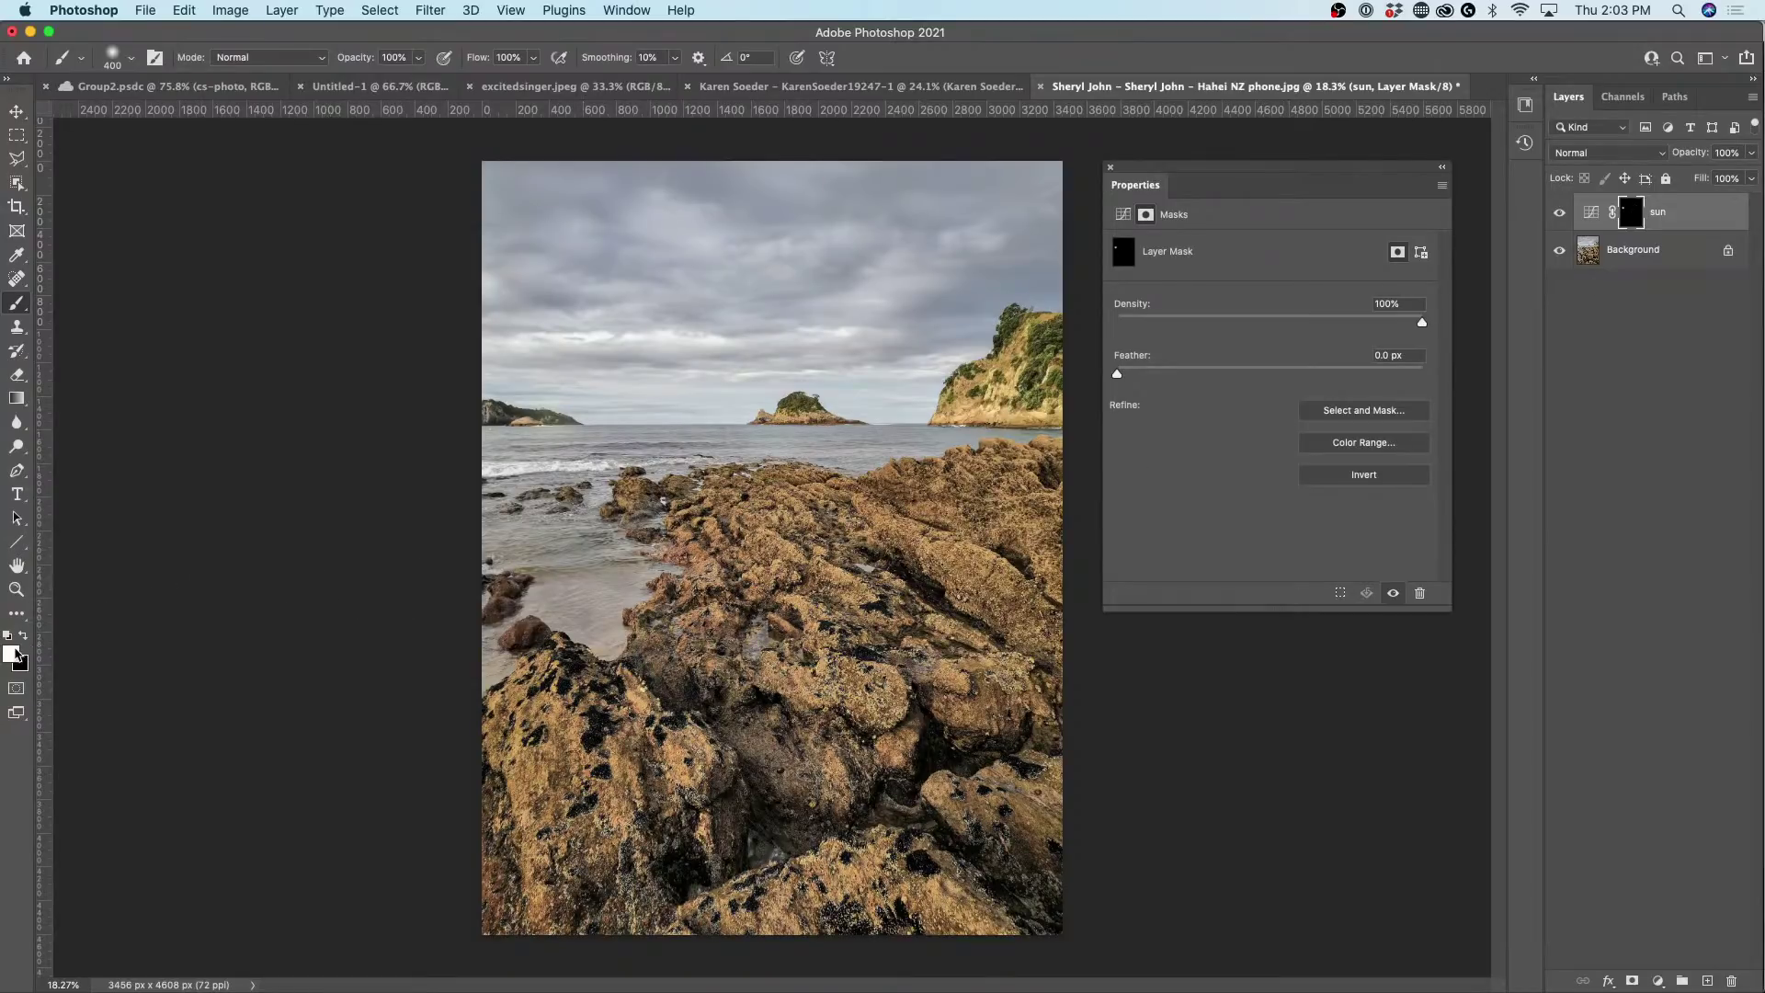
Open the Brush Settings for the Brush tool and set the Transfer opacity jitter control to Pen Pressure.
{"action": "right_click", "coordinate": [18, 303]}
{"action": "left_click", "coordinate": [81, 303]}
{"action": "left_click", "coordinate": [155, 57]}
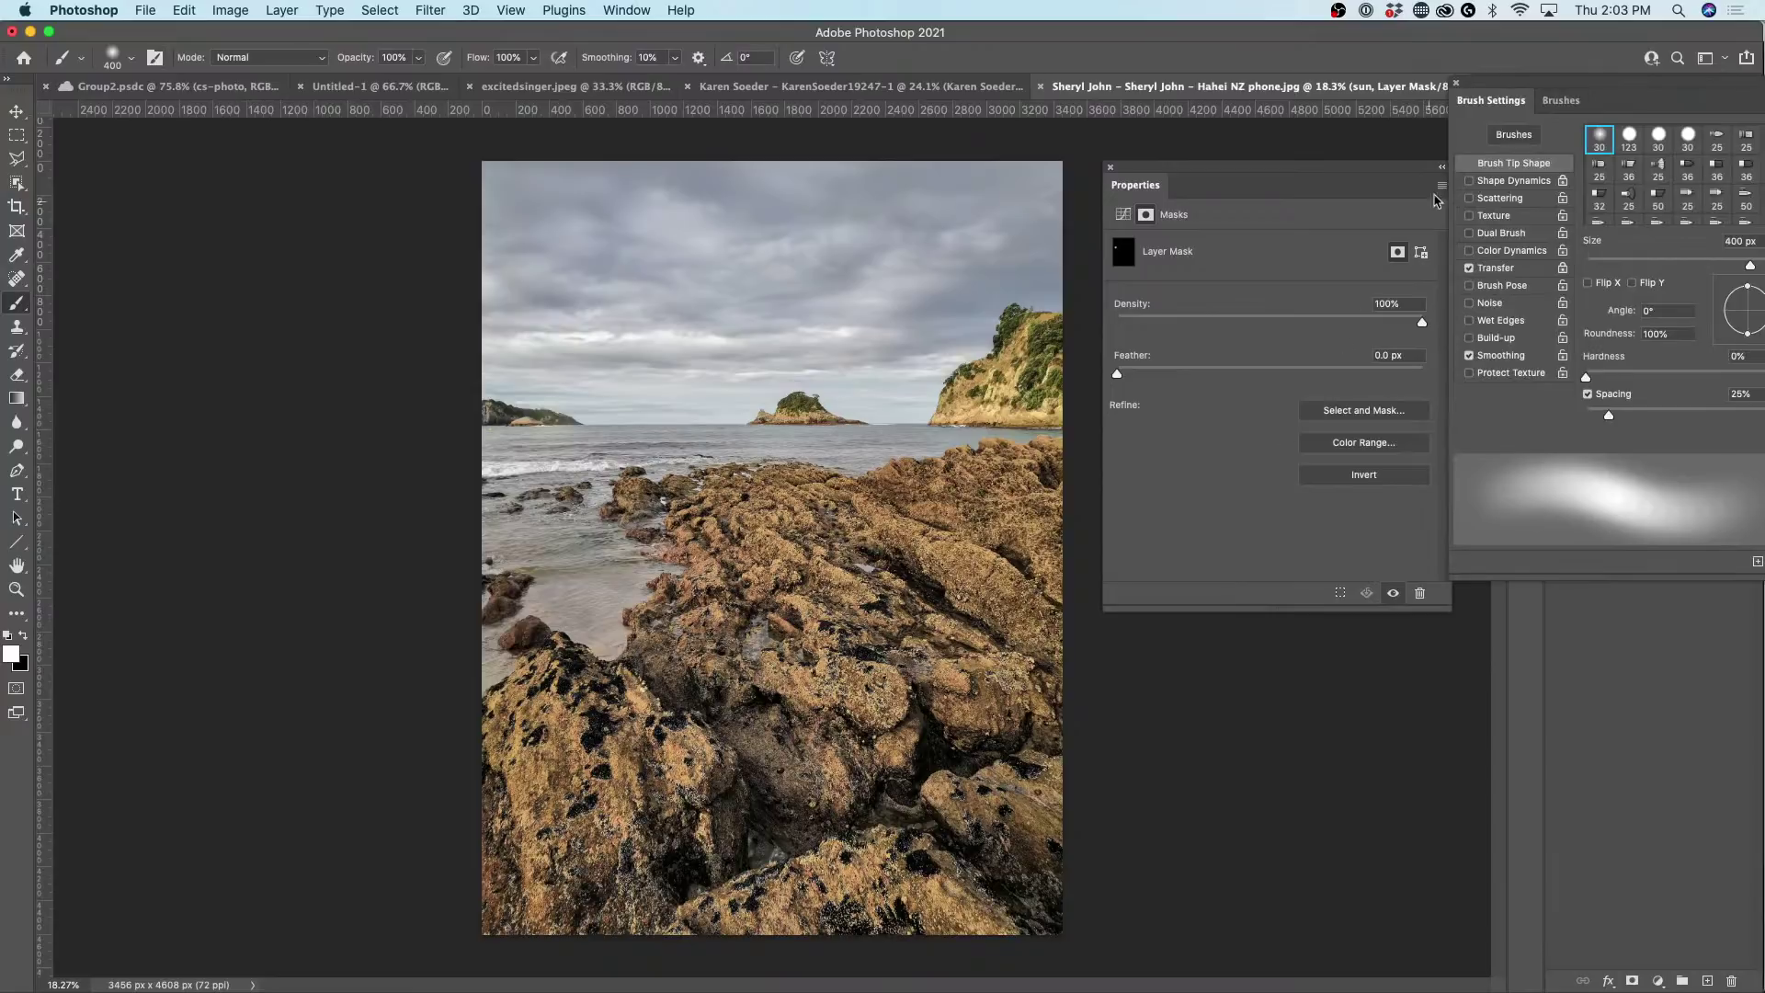
{"action": "left_click_drag", "start_coordinate": [1499, 88], "coordinate": [1230, 129]}
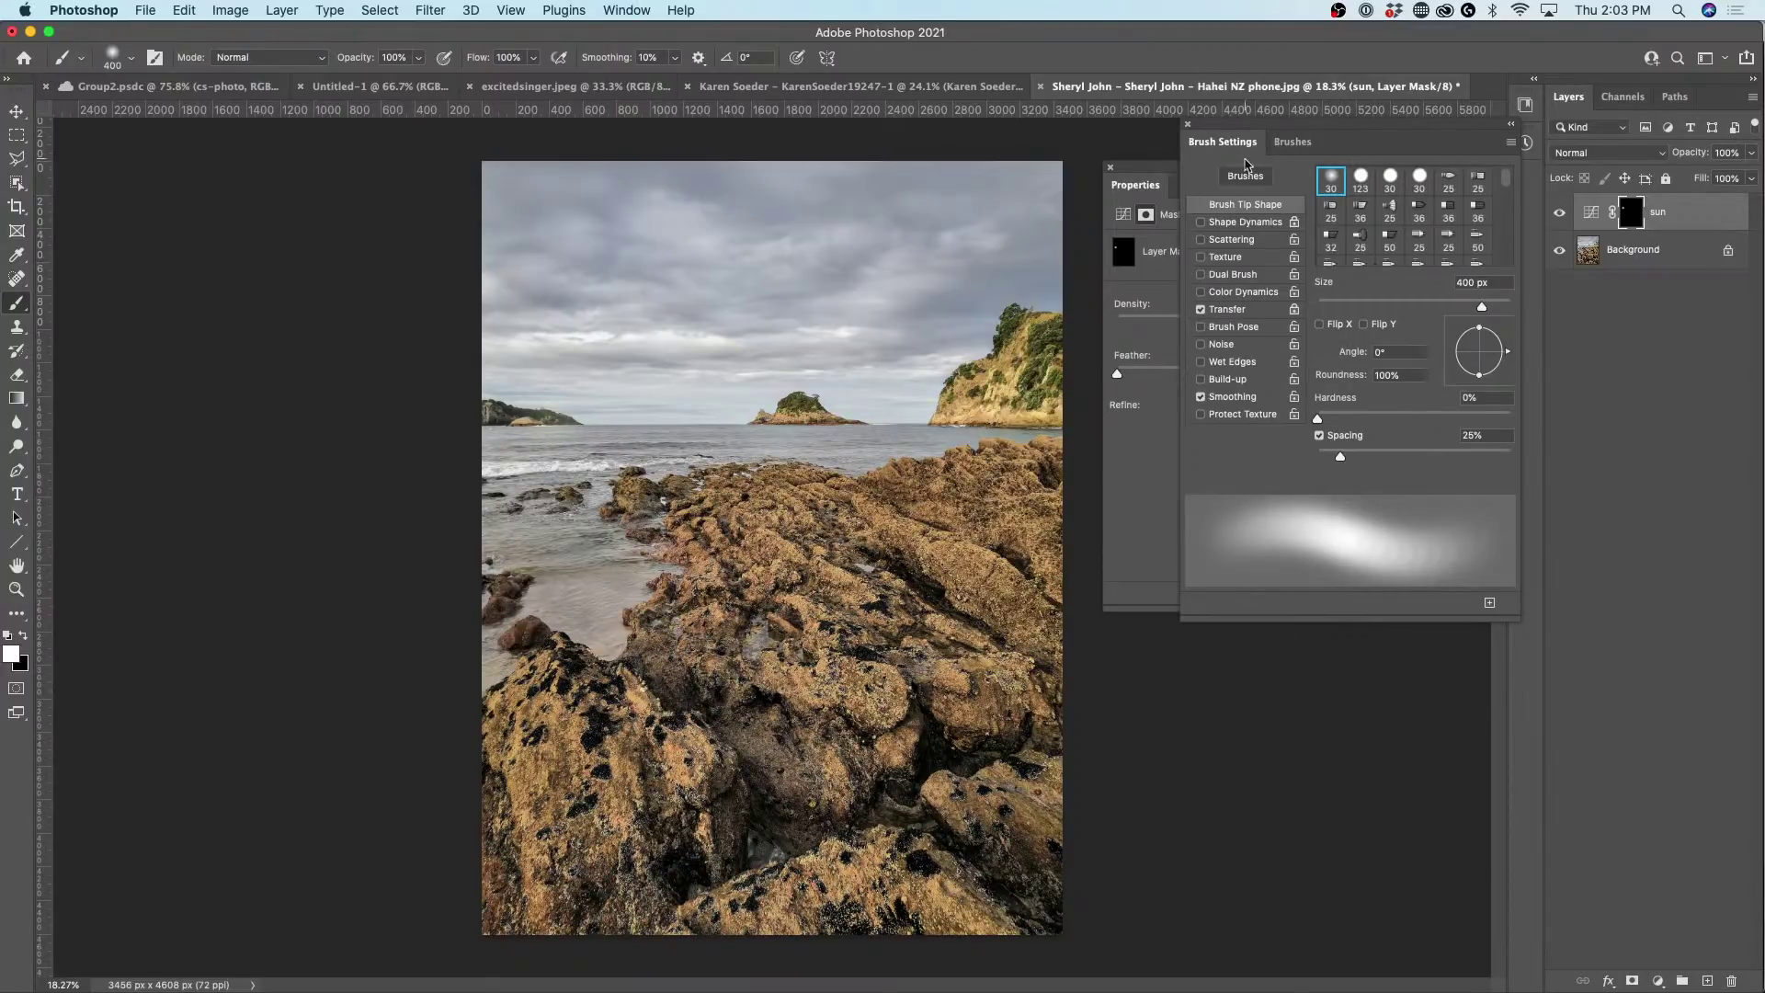
{"action": "left_click", "coordinate": [1228, 310]}
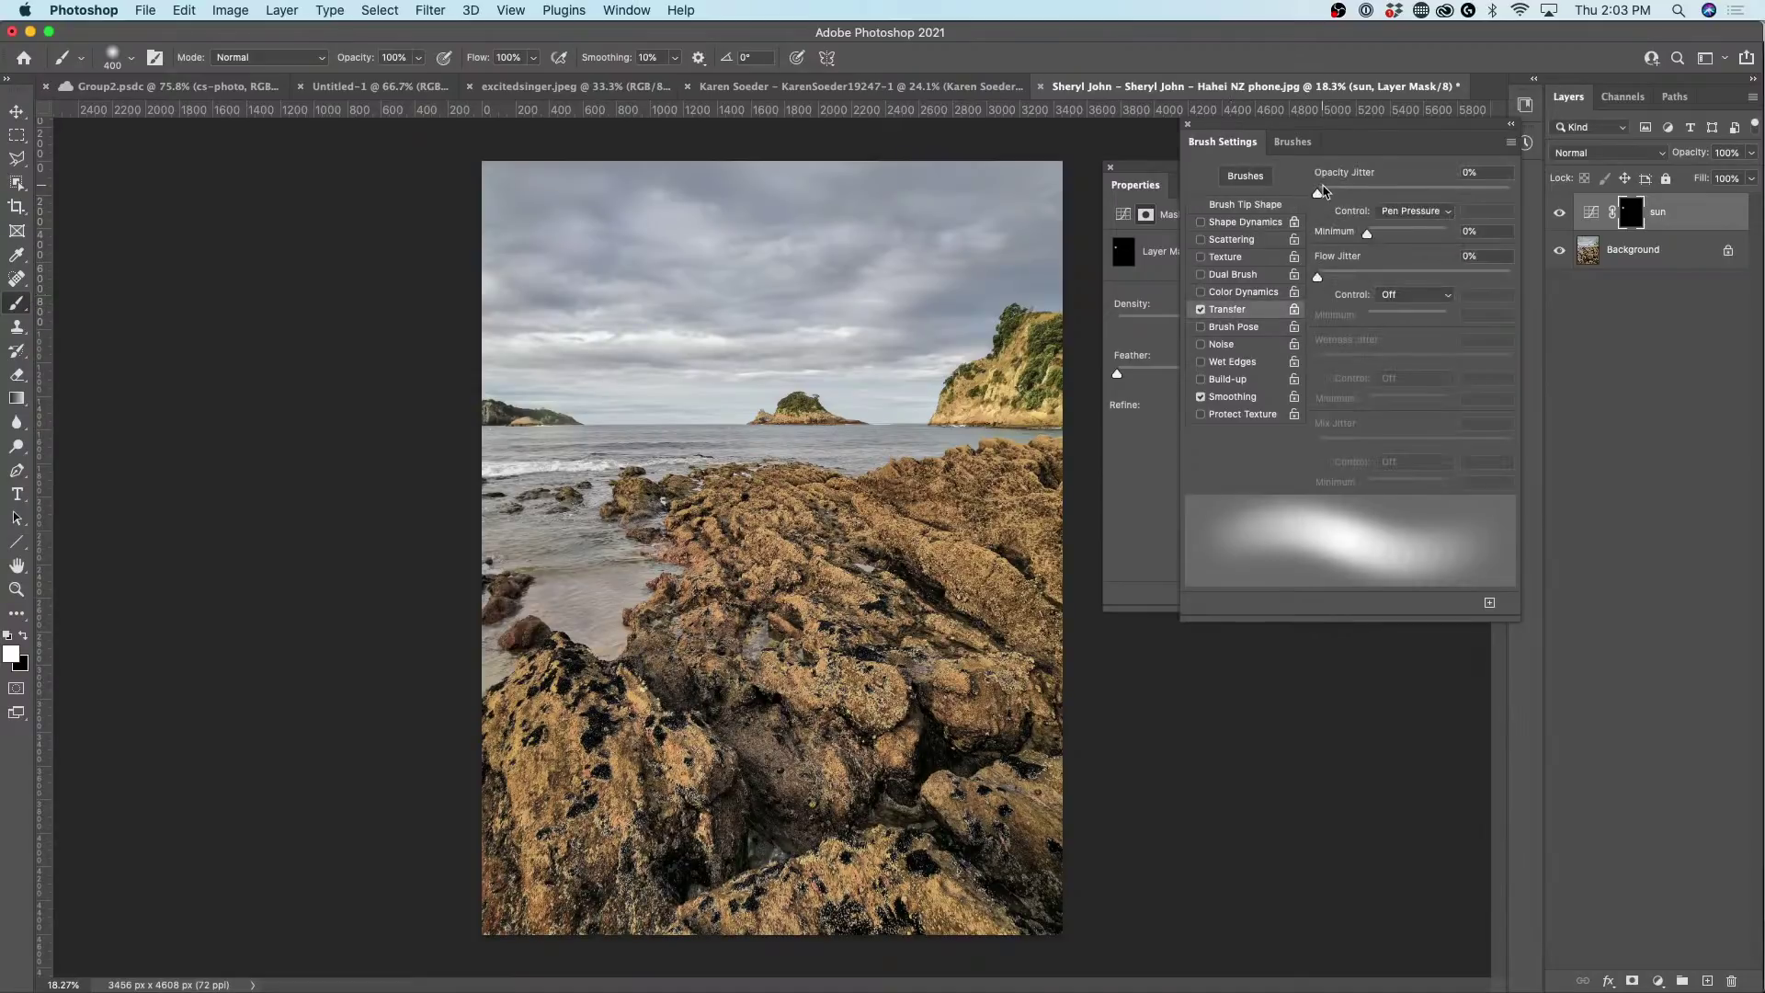
{"action": "left_click", "coordinate": [1405, 211]}
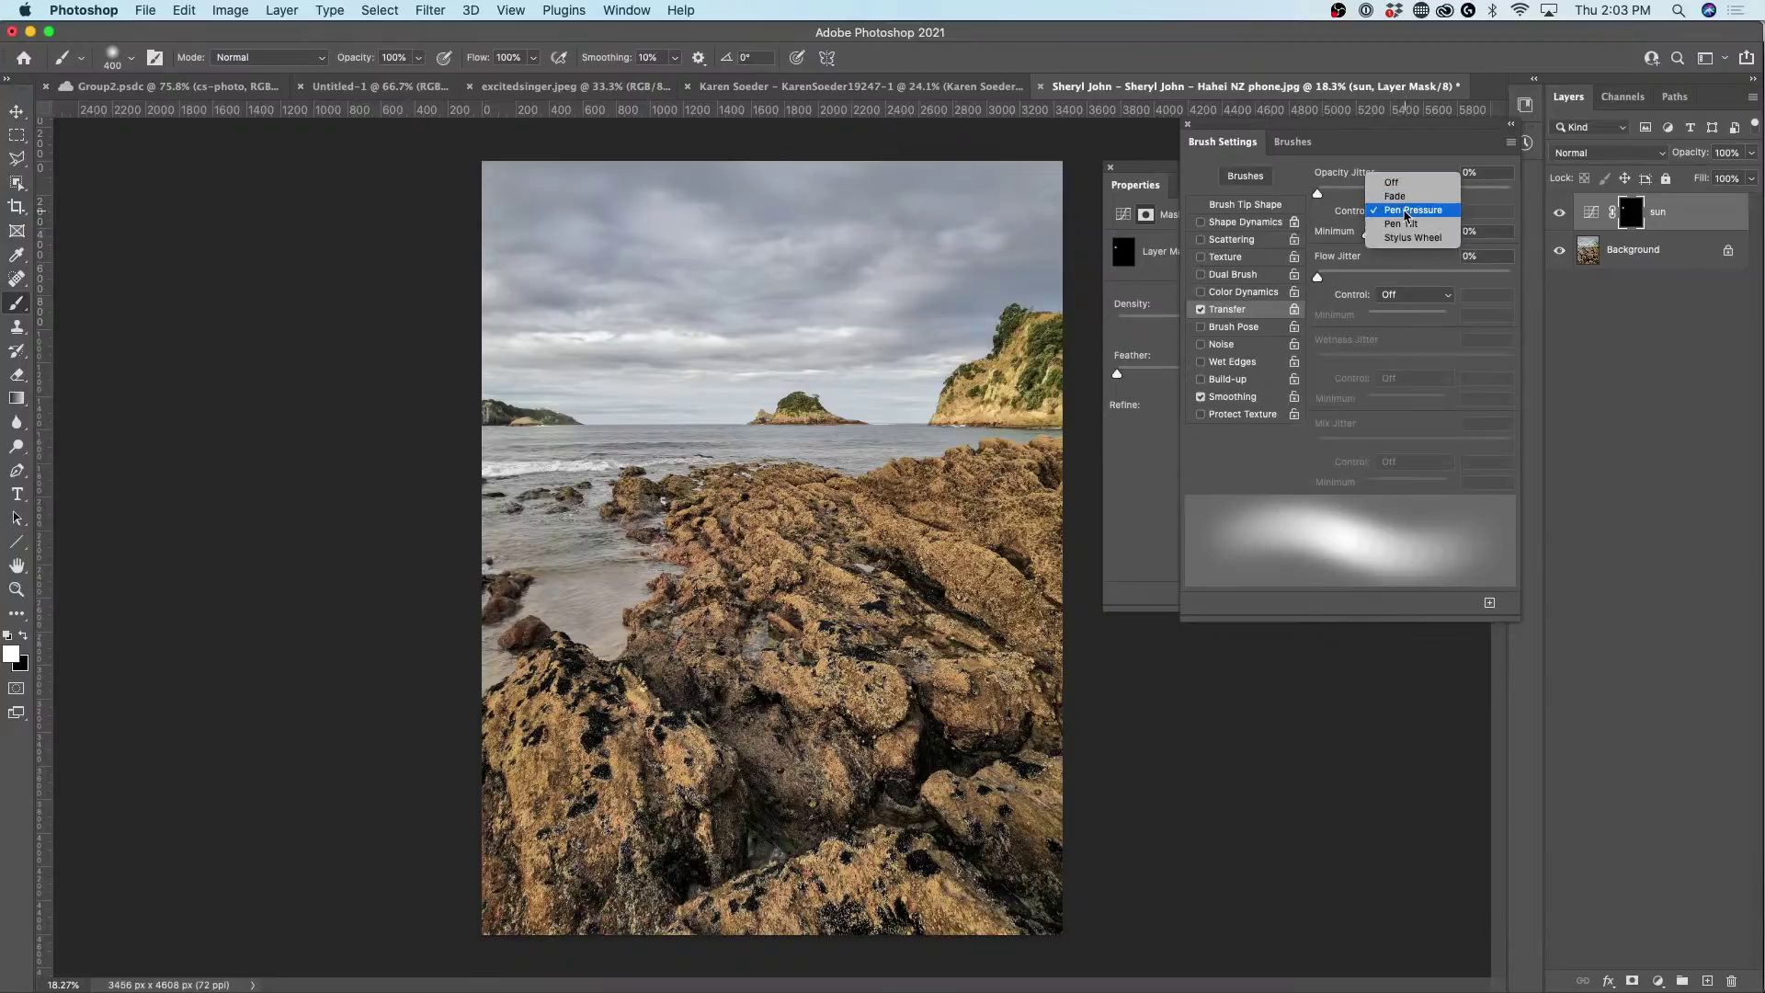
{"action": "left_click", "coordinate": [1403, 212]}
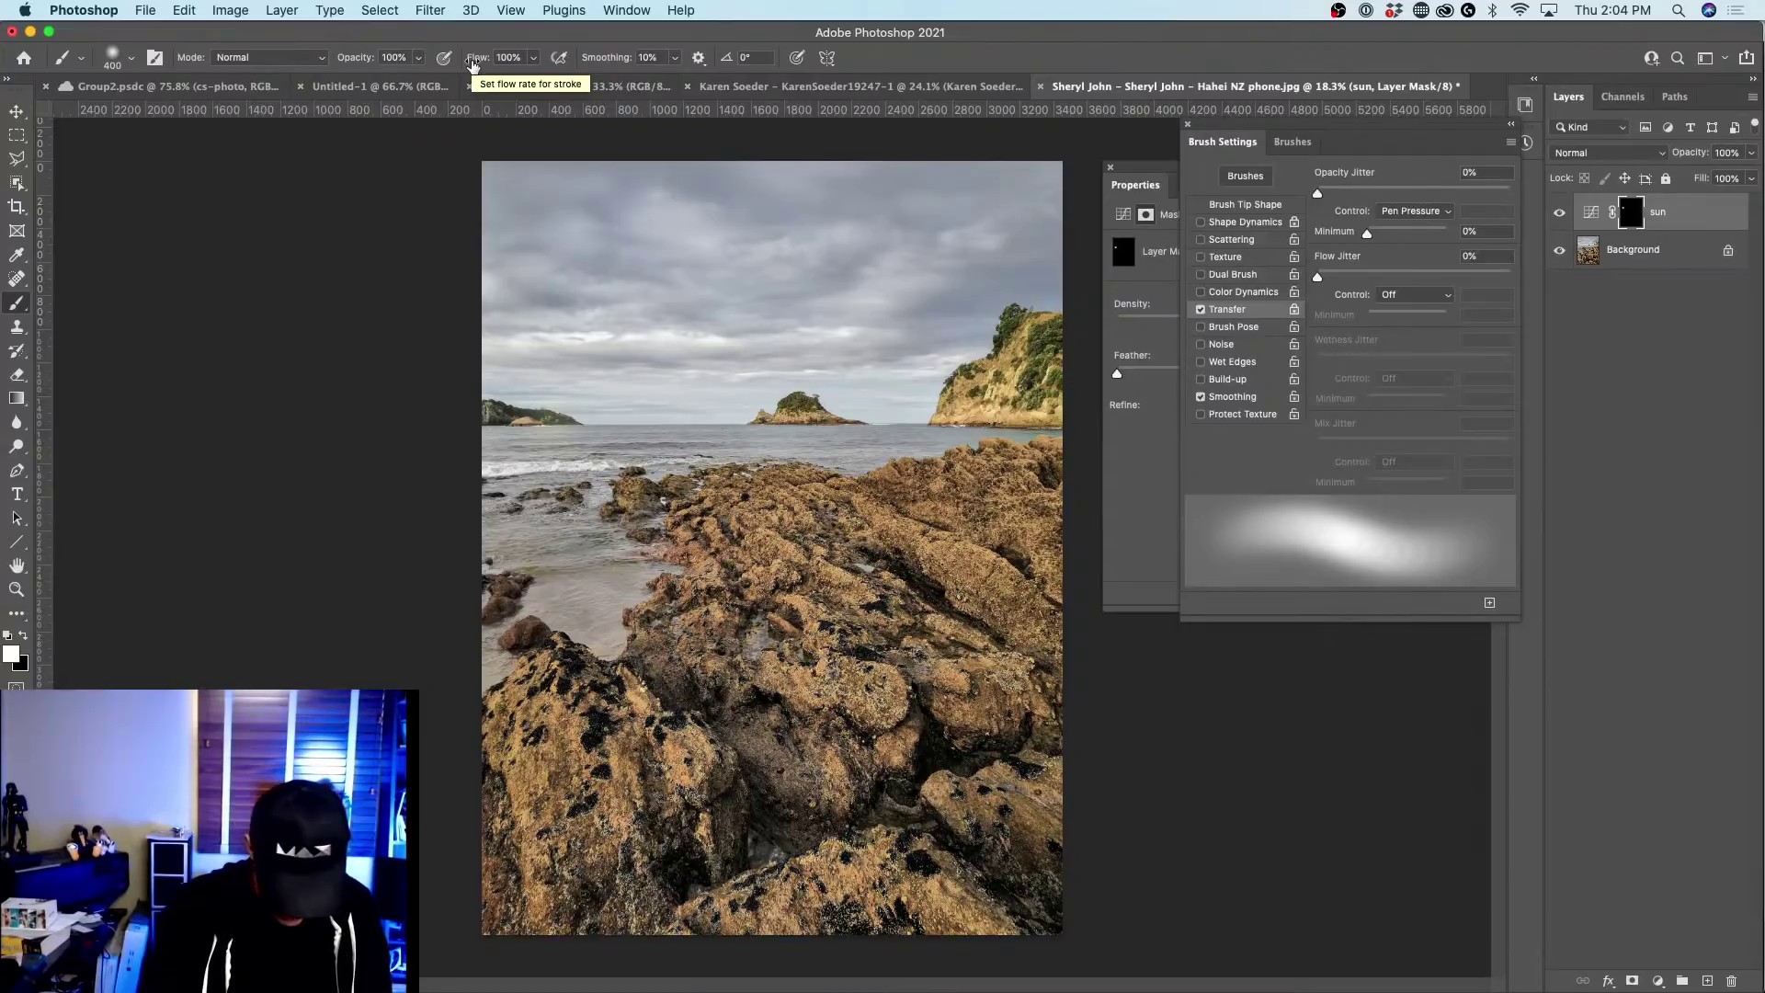
Set the brush flow to 10% and reduce the brush size to 175 for painting on the sun mask.
{"action": "key", "text": "shift+1"}
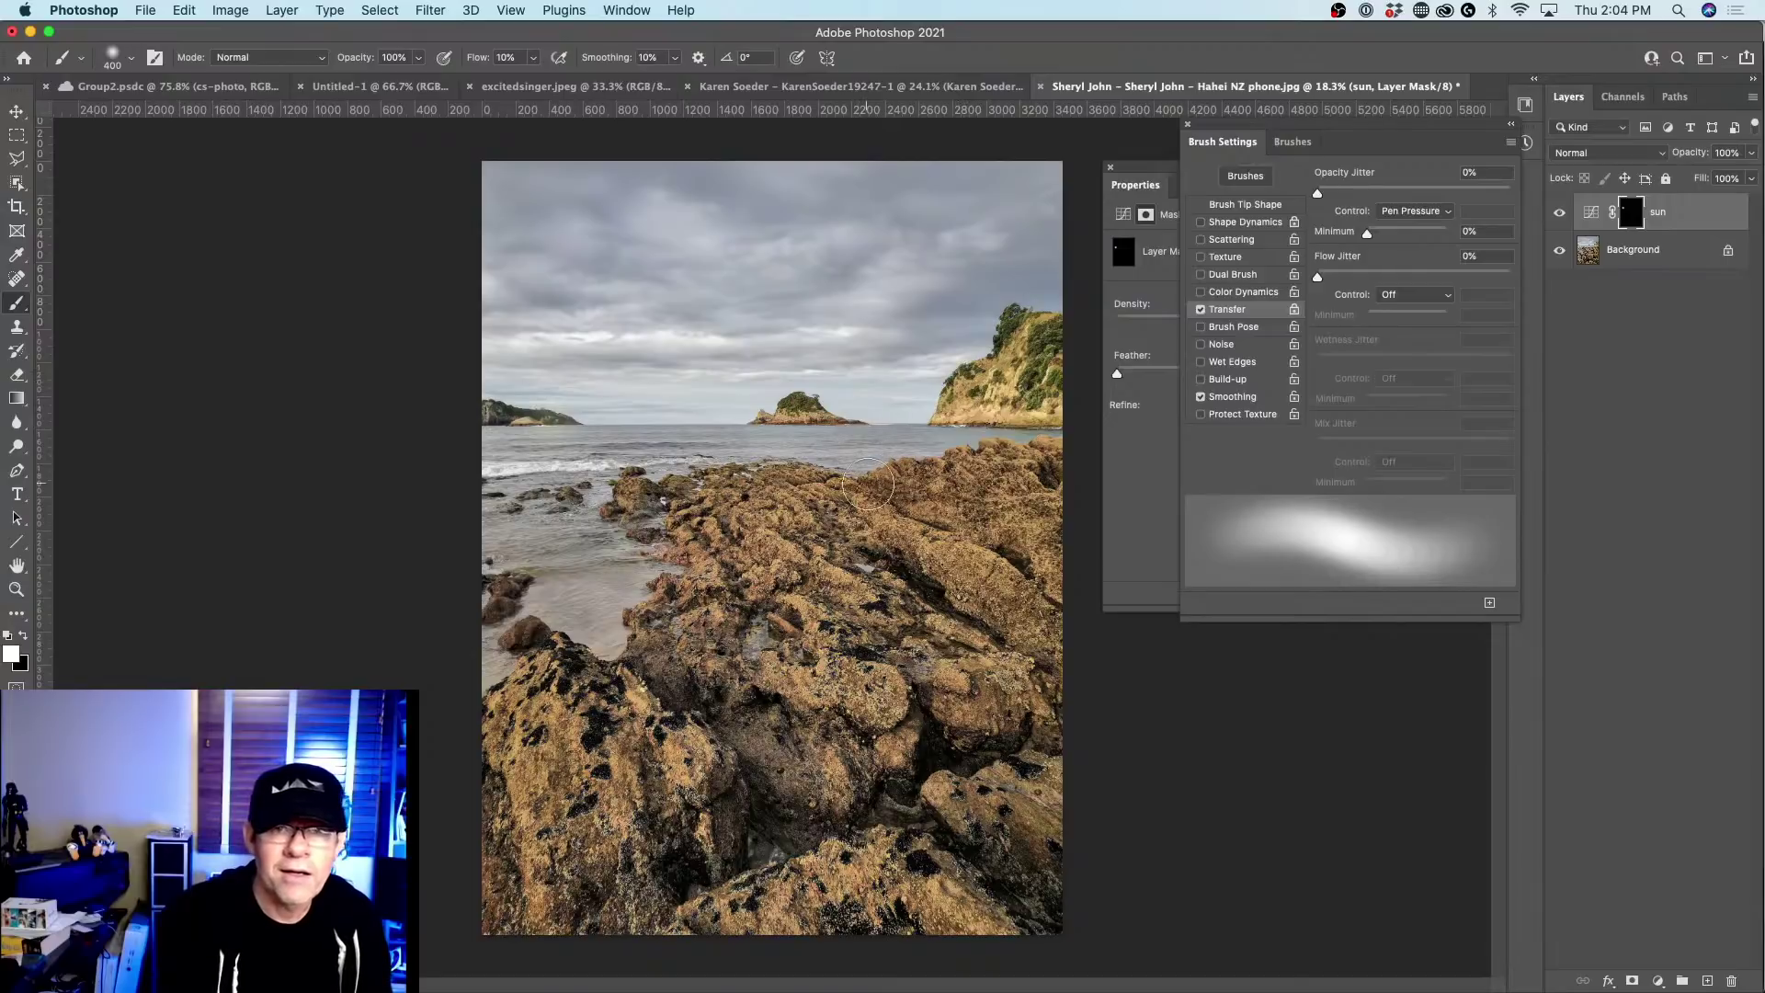
{"action": "key", "text": "bracketleft"}
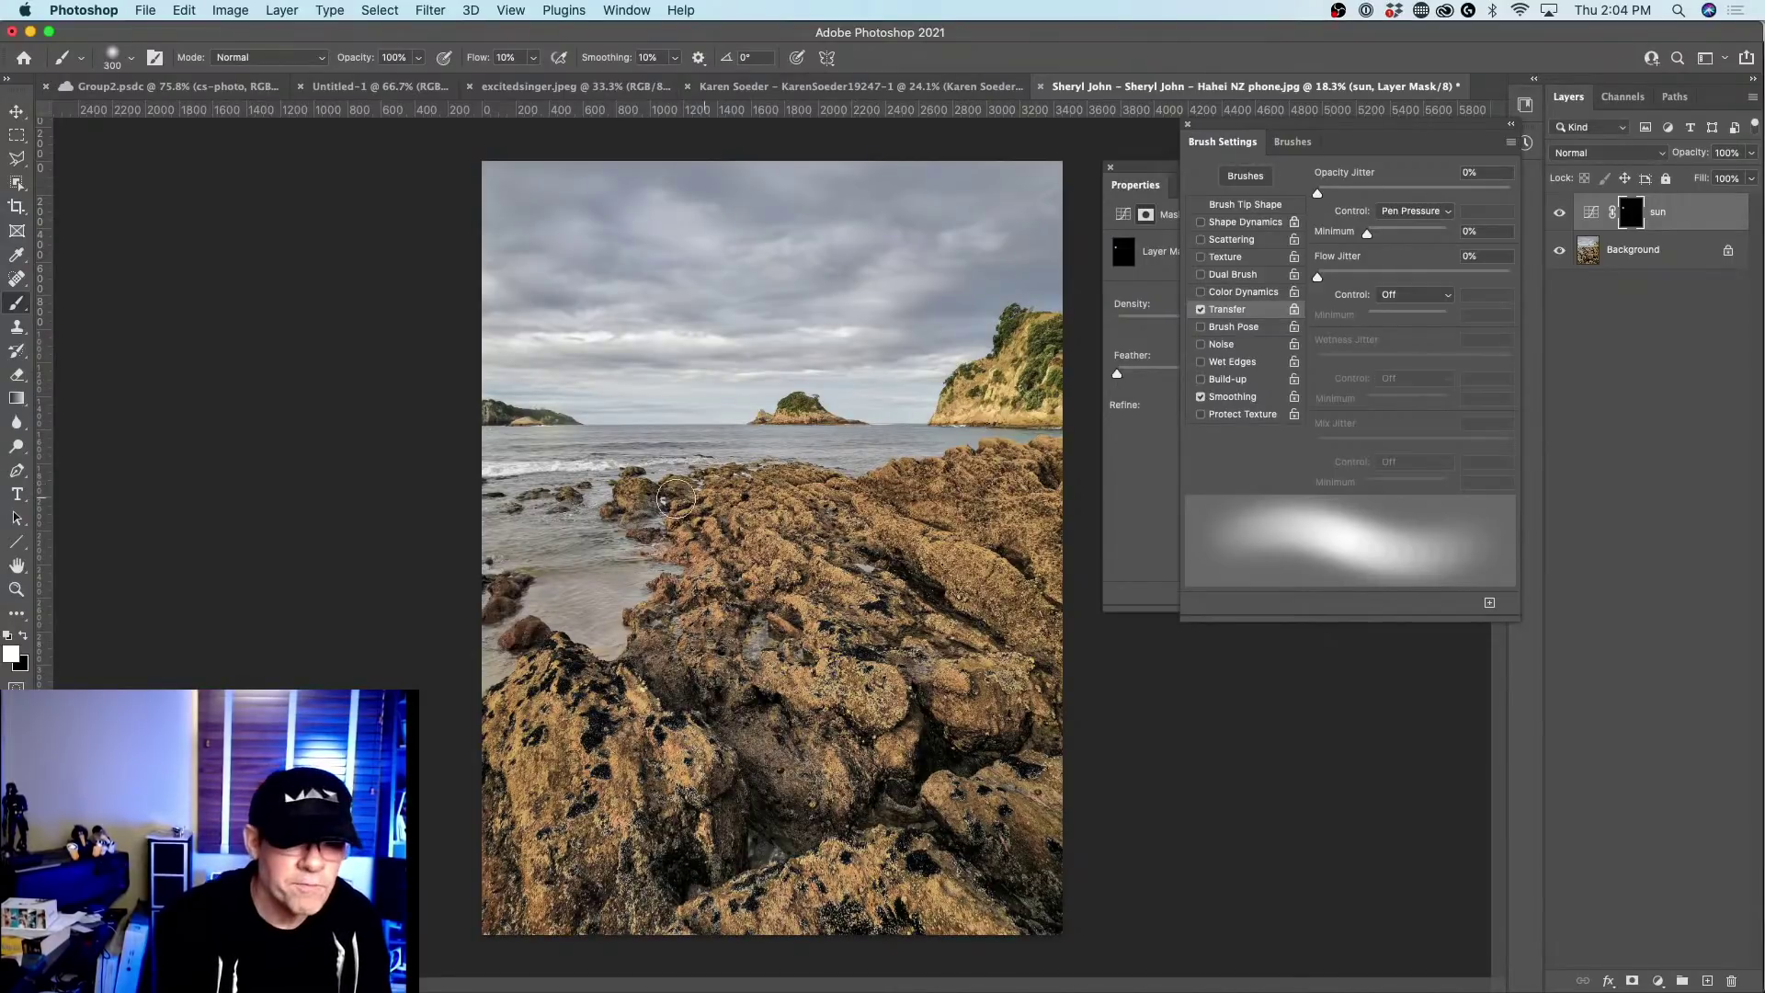
{"action": "key", "text": "bracketleft"}
{"action": "key", "text": "bracketleft"}
{"action": "key", "text": "bracketleft"}
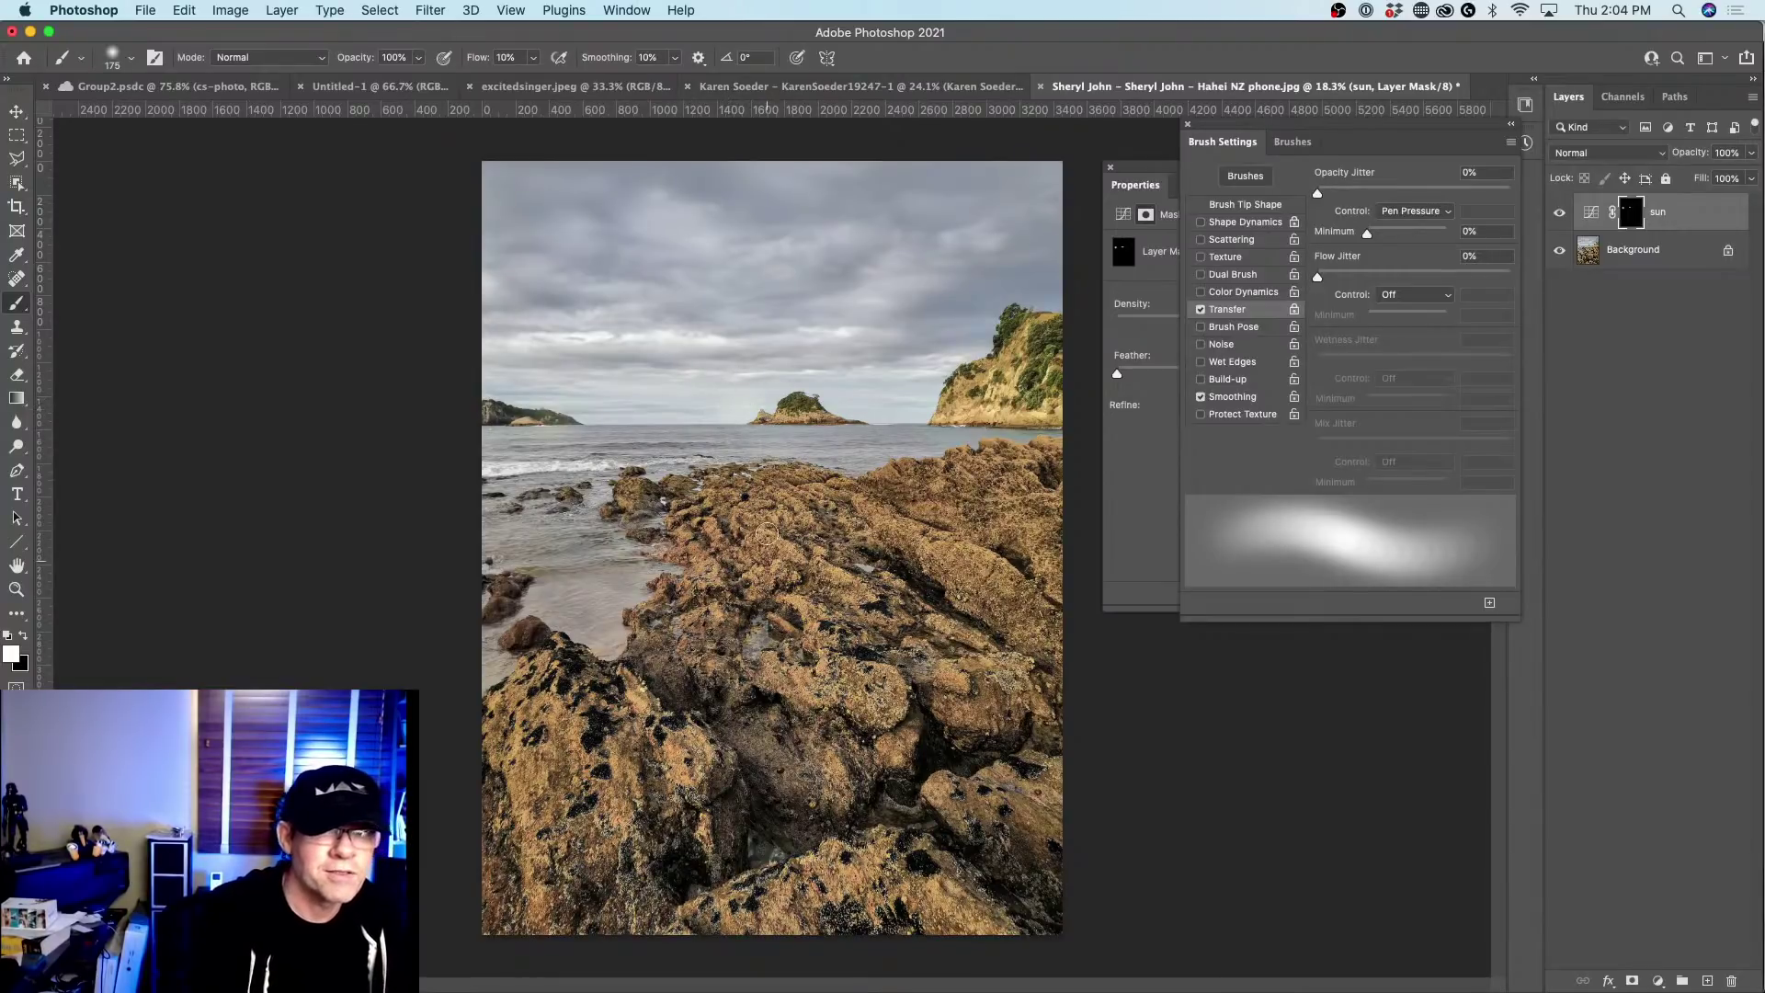
Enlarge the brush to 400 for the glow near the small island, and compare the photo with the sun layer hidden and shown.
{"action": "key", "text": "bracketright"}
{"action": "key", "text": "bracketright"}
{"action": "key", "text": "bracketright"}
{"action": "key", "text": "bracketright"}
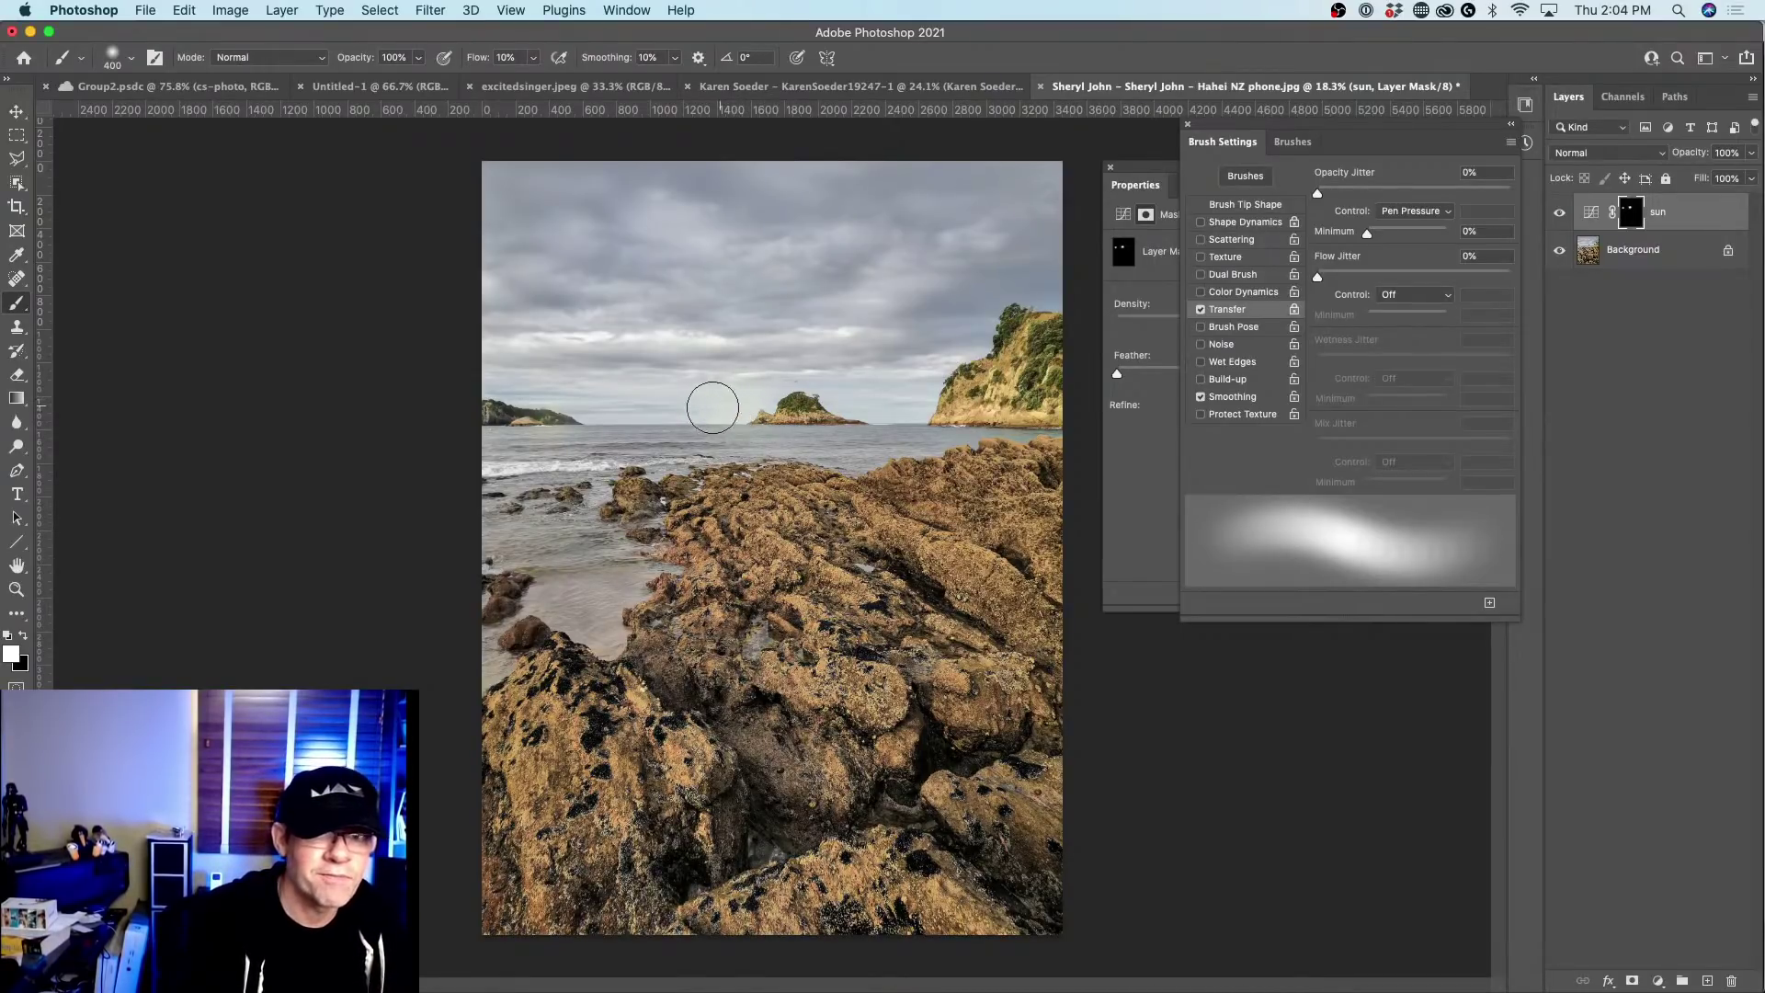
{"action": "left_click", "coordinate": [1560, 214]}
{"action": "left_click", "coordinate": [1560, 214]}
{"action": "left_click", "coordinate": [1560, 214]}
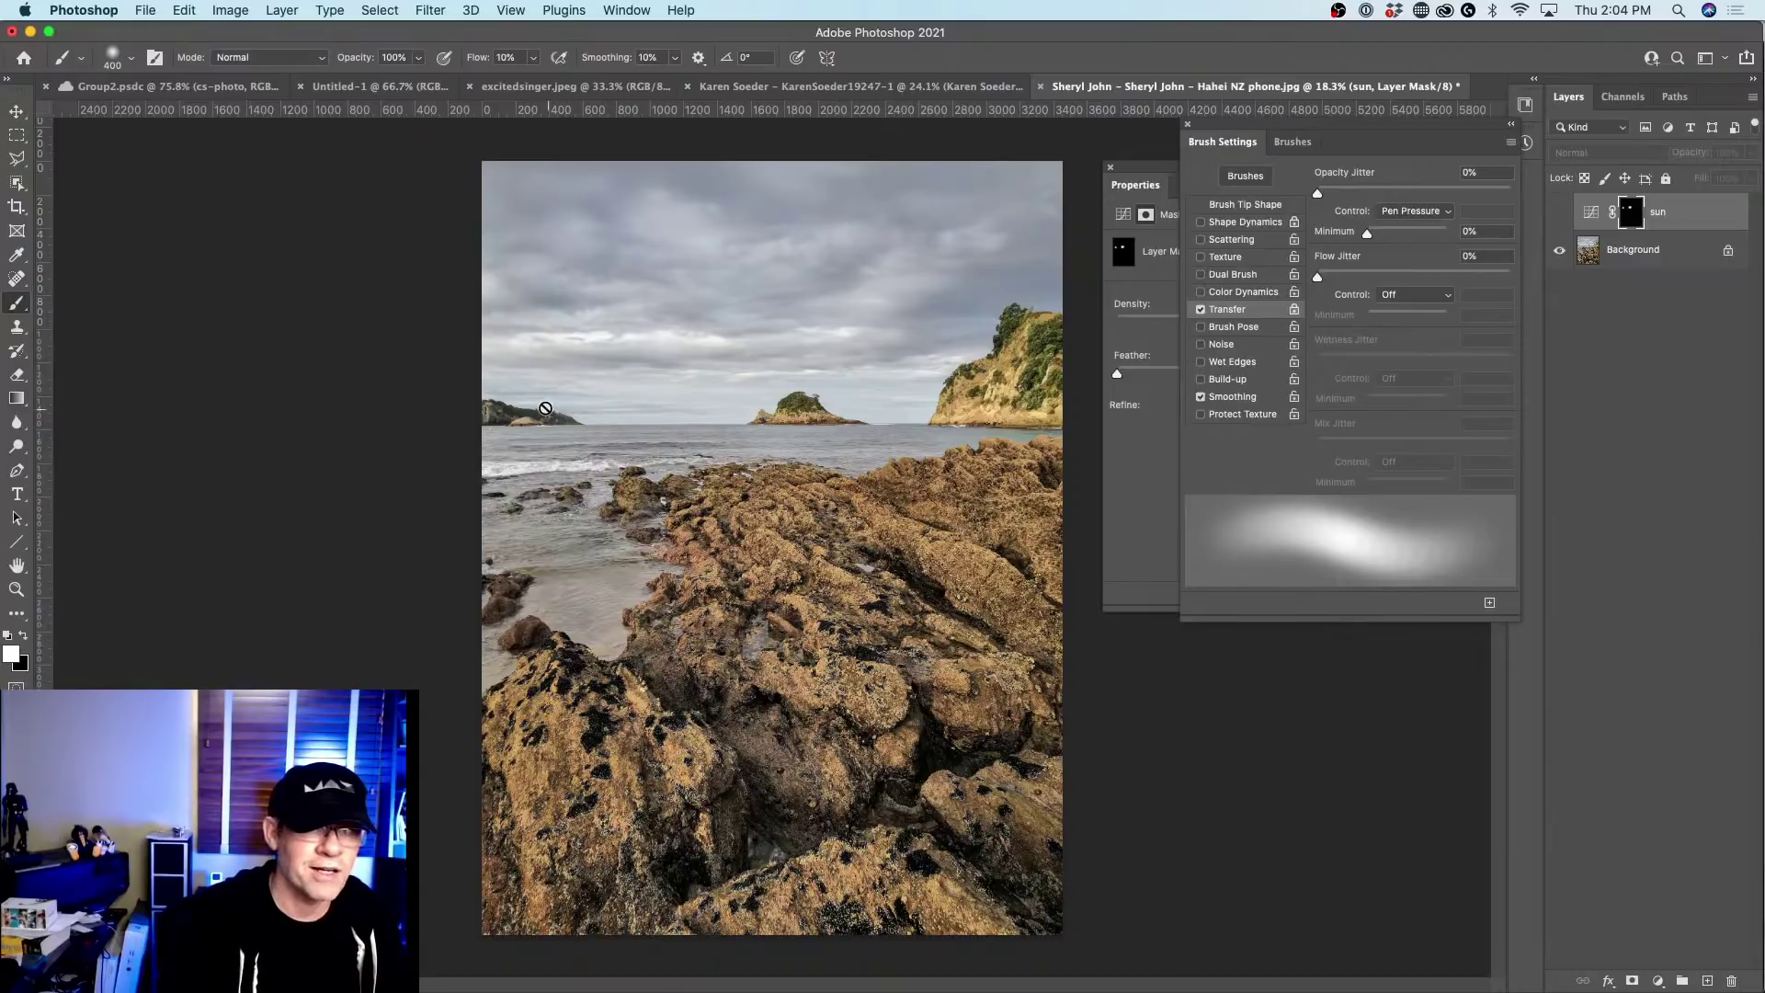
{"action": "left_click", "coordinate": [1555, 213]}
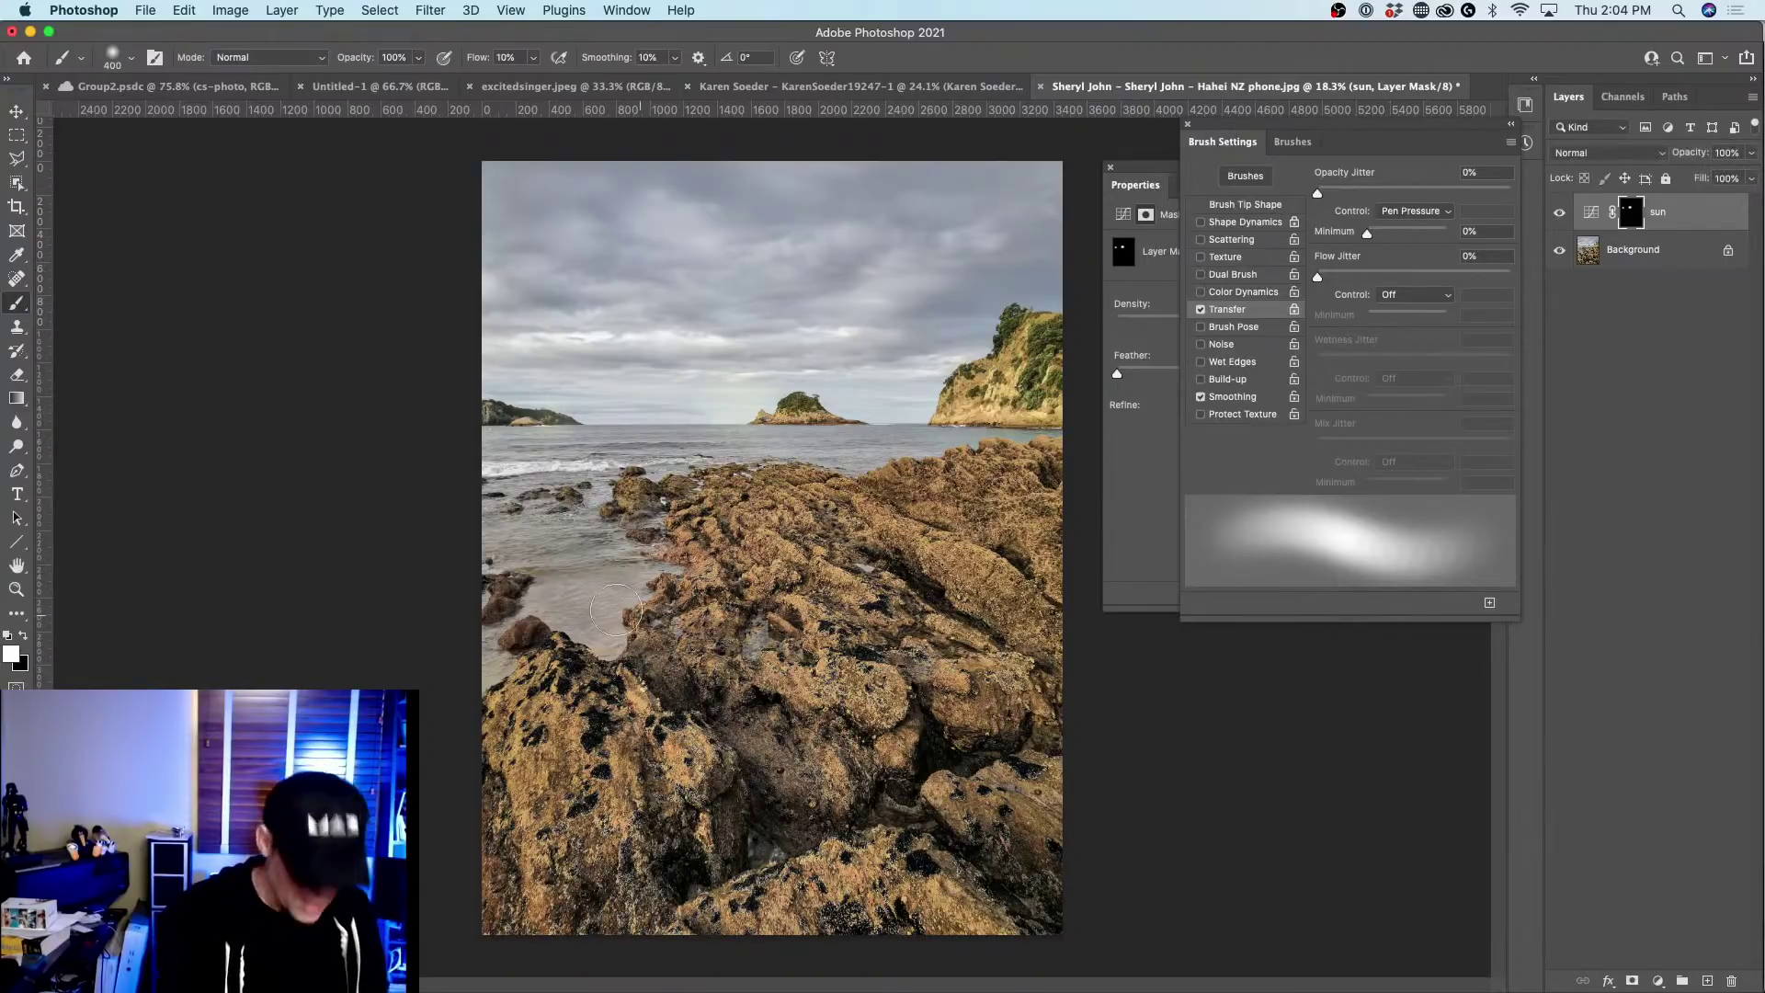
Paint the sun mask with white over the horizon and water beside the small island.
{"action": "key", "text": "x"}
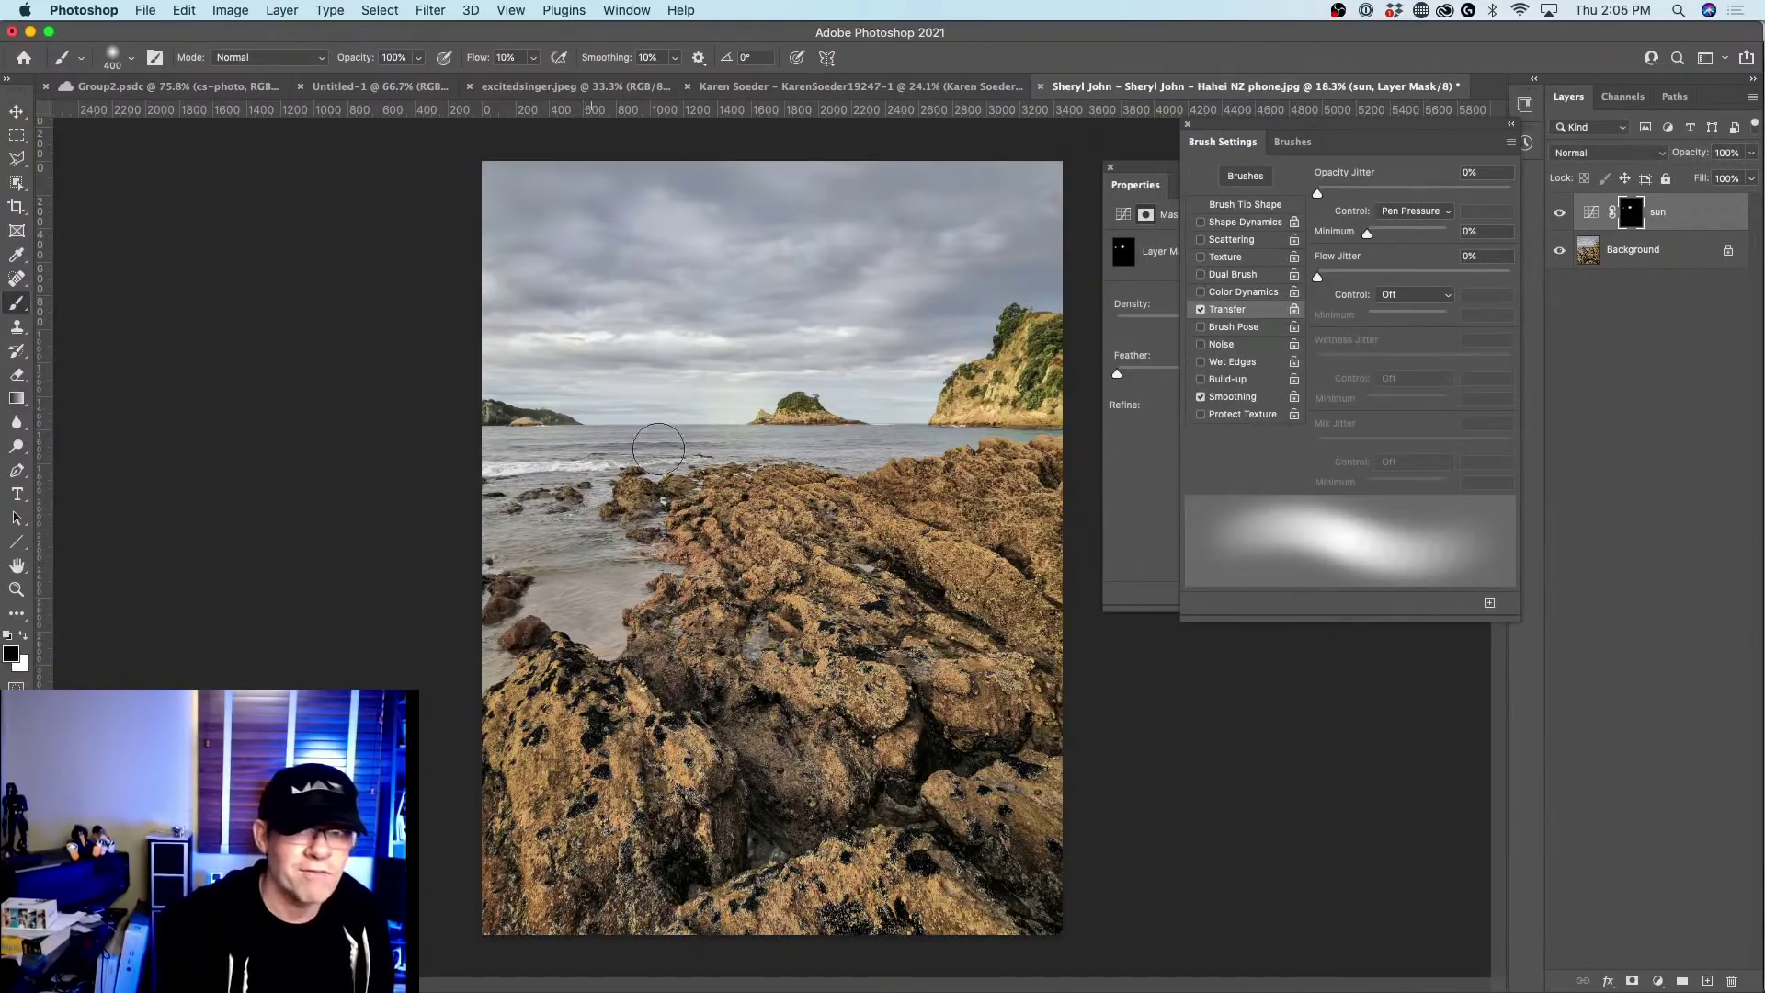
{"action": "key", "text": "x"}
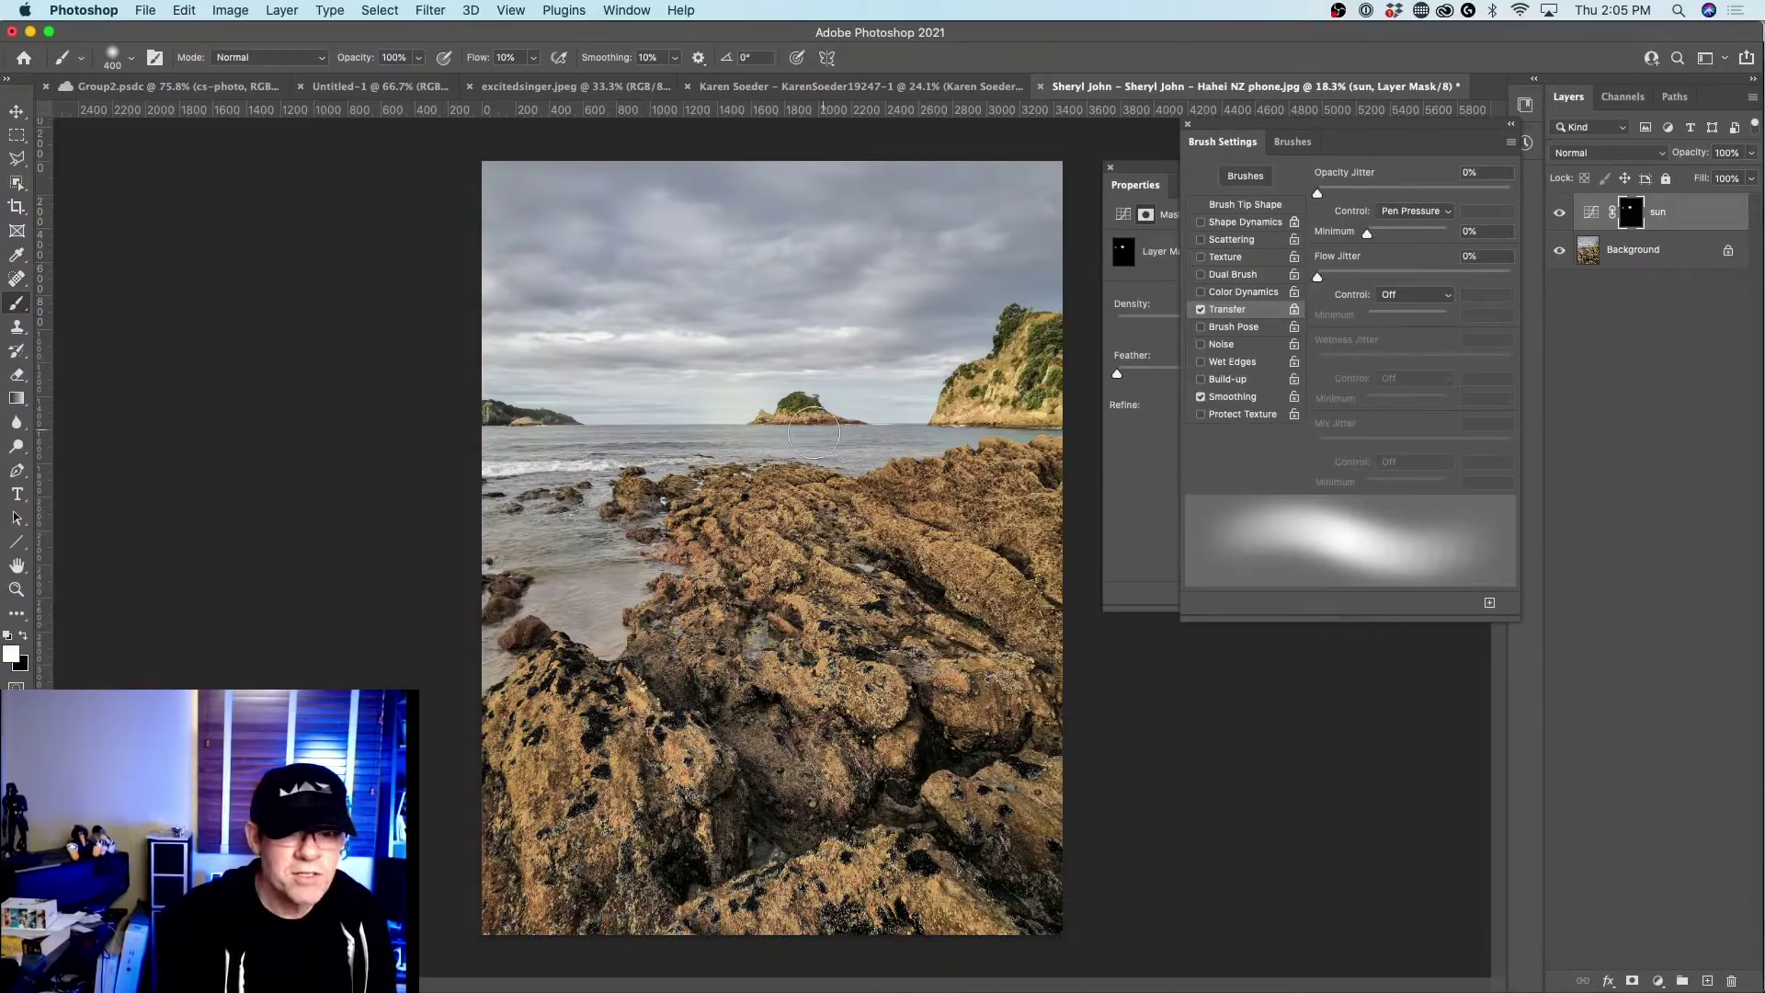
{"action": "mouse_move", "coordinate": [724, 440]}
{"action": "left_mouse_down"}
{"action": "mouse_move", "coordinate": [771, 444]}
{"action": "mouse_move", "coordinate": [777, 482]}
{"action": "mouse_move", "coordinate": [717, 460]}
{"action": "mouse_move", "coordinate": [753, 446]}
{"action": "mouse_move", "coordinate": [676, 456]}
{"action": "mouse_move", "coordinate": [801, 445]}
{"action": "mouse_move", "coordinate": [644, 460]}
{"action": "mouse_move", "coordinate": [694, 454]}
{"action": "mouse_move", "coordinate": [730, 421]}
{"action": "mouse_move", "coordinate": [713, 389]}
{"action": "mouse_move", "coordinate": [694, 409]}
{"action": "mouse_move", "coordinate": [766, 371]}
{"action": "mouse_move", "coordinate": [678, 389]}
{"action": "mouse_move", "coordinate": [816, 386]}
{"action": "mouse_move", "coordinate": [721, 410]}
{"action": "mouse_move", "coordinate": [783, 396]}
{"action": "mouse_move", "coordinate": [757, 412]}
{"action": "mouse_move", "coordinate": [762, 373]}
{"action": "mouse_move", "coordinate": [659, 393]}
{"action": "mouse_move", "coordinate": [741, 396]}
{"action": "mouse_move", "coordinate": [692, 420]}
{"action": "left_mouse_up"}
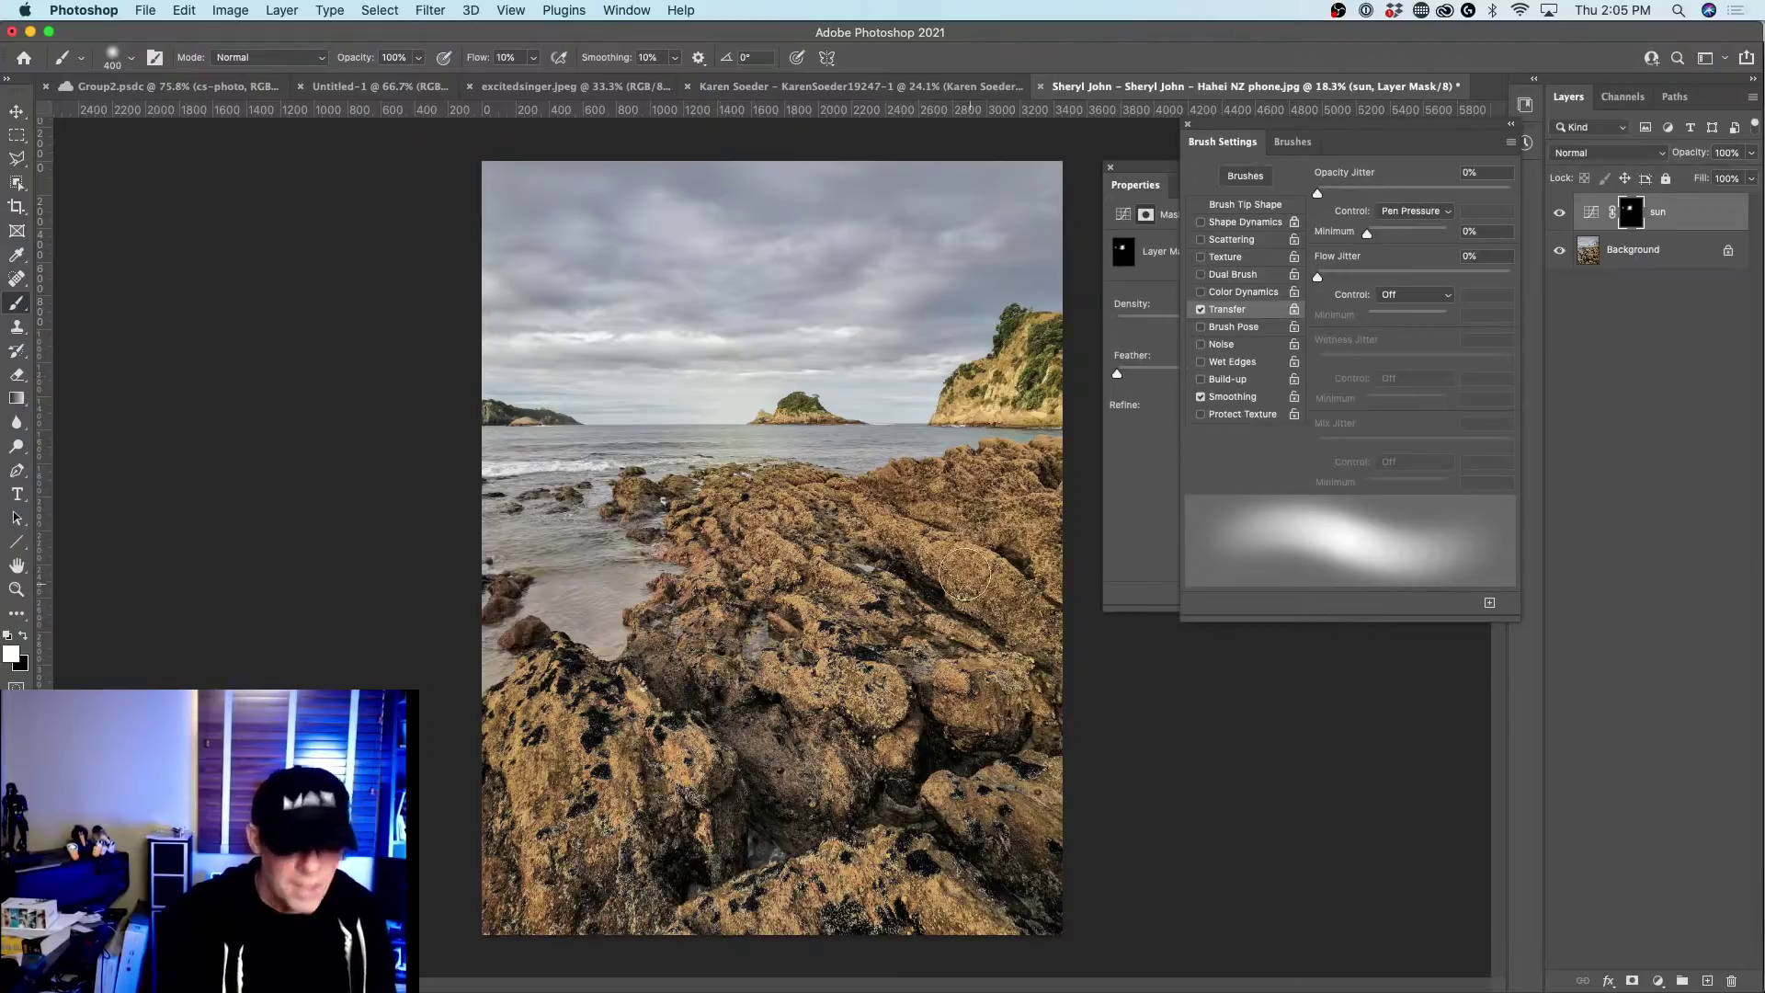
Reduce the brush size to 70 and set its flow to 30% for finer sunlight strokes on the sun mask.
{"action": "key", "text": "bracketleft"}
{"action": "key", "text": "bracketleft"}
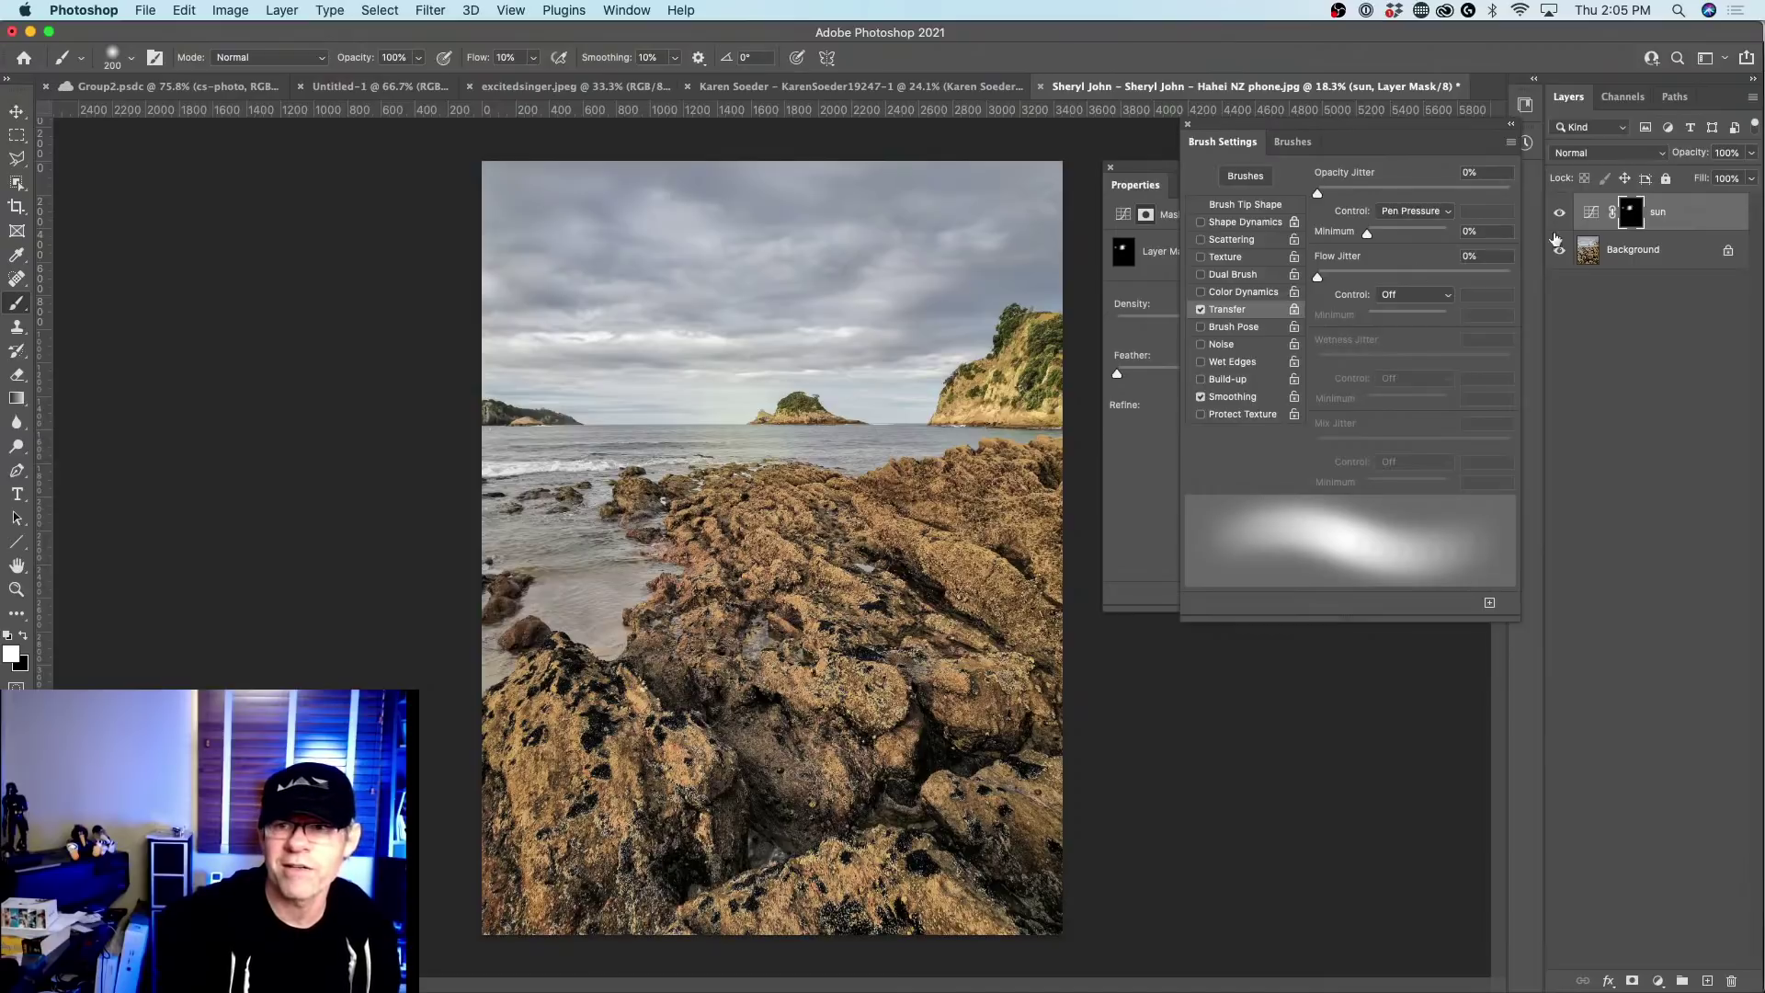
{"action": "key", "text": "bracketleft"}
{"action": "key", "text": "bracketleft"}
{"action": "key", "text": "bracketleft"}
{"action": "key", "text": "bracketleft"}
{"action": "key", "text": "bracketleft"}
{"action": "key", "text": "bracketleft"}
{"action": "key", "text": "bracketleft"}
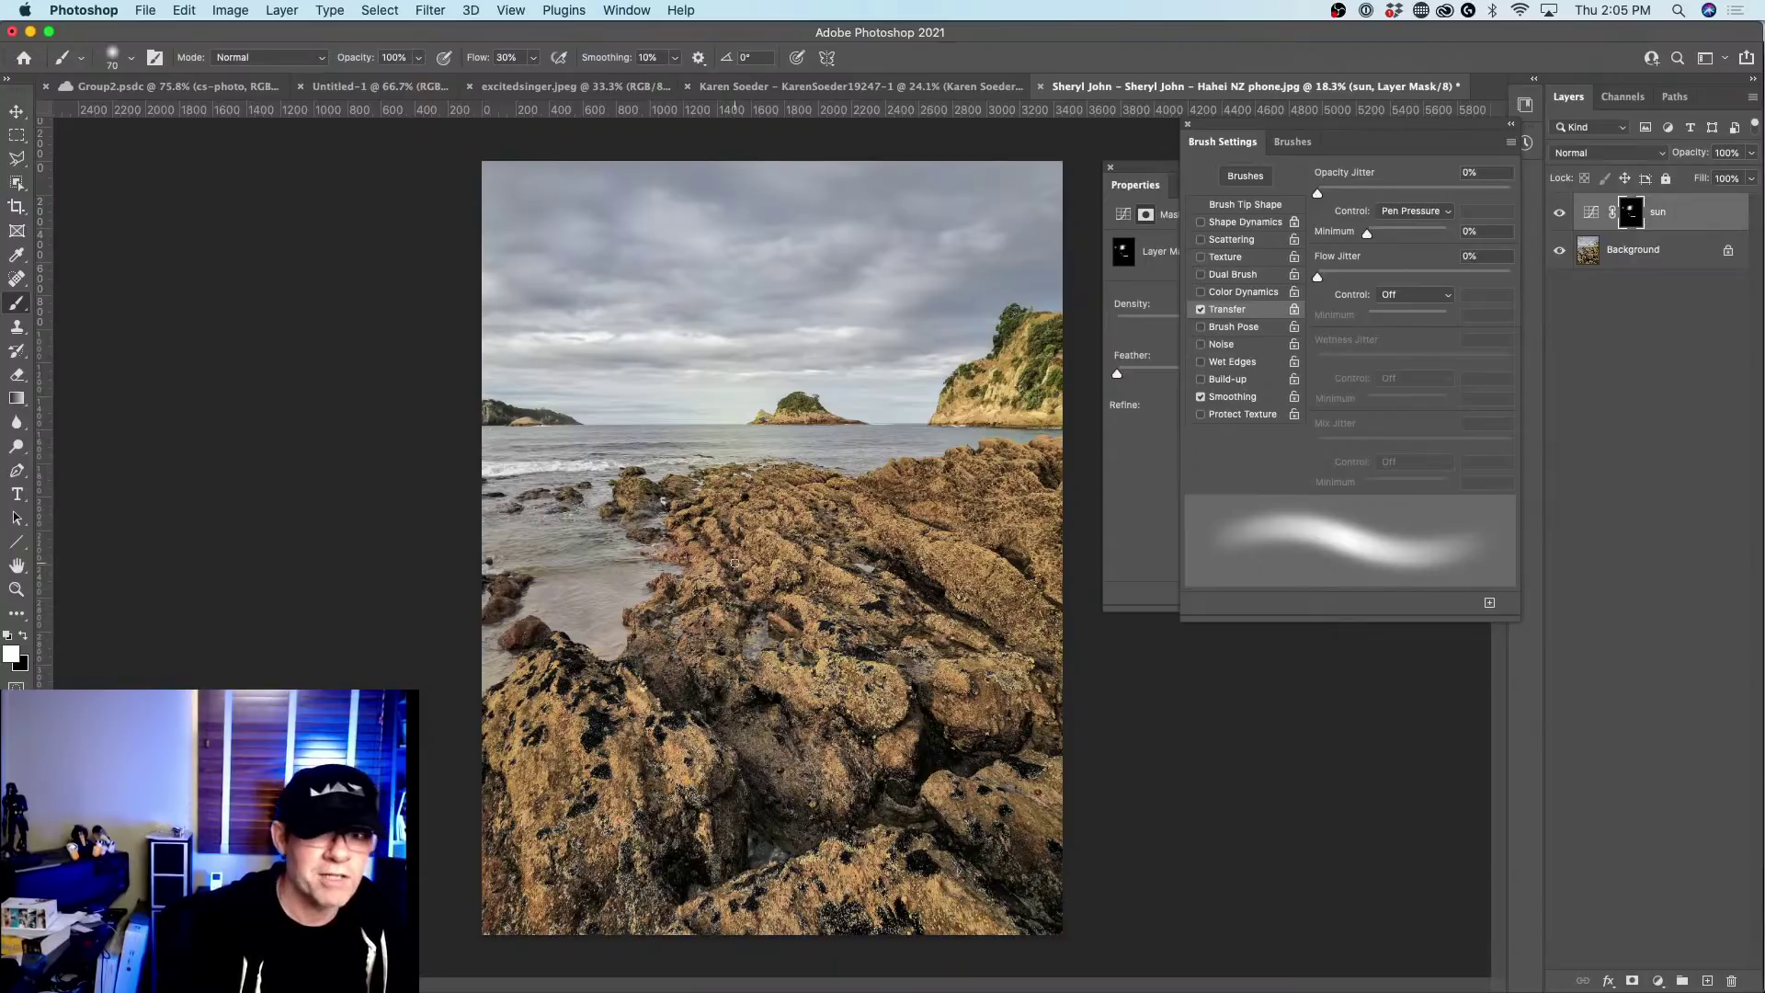
Brighten the sun Curves adjustment by raising its RGB curve, placing a point at input 89, output 187.
{"action": "left_click", "coordinate": [1593, 211]}
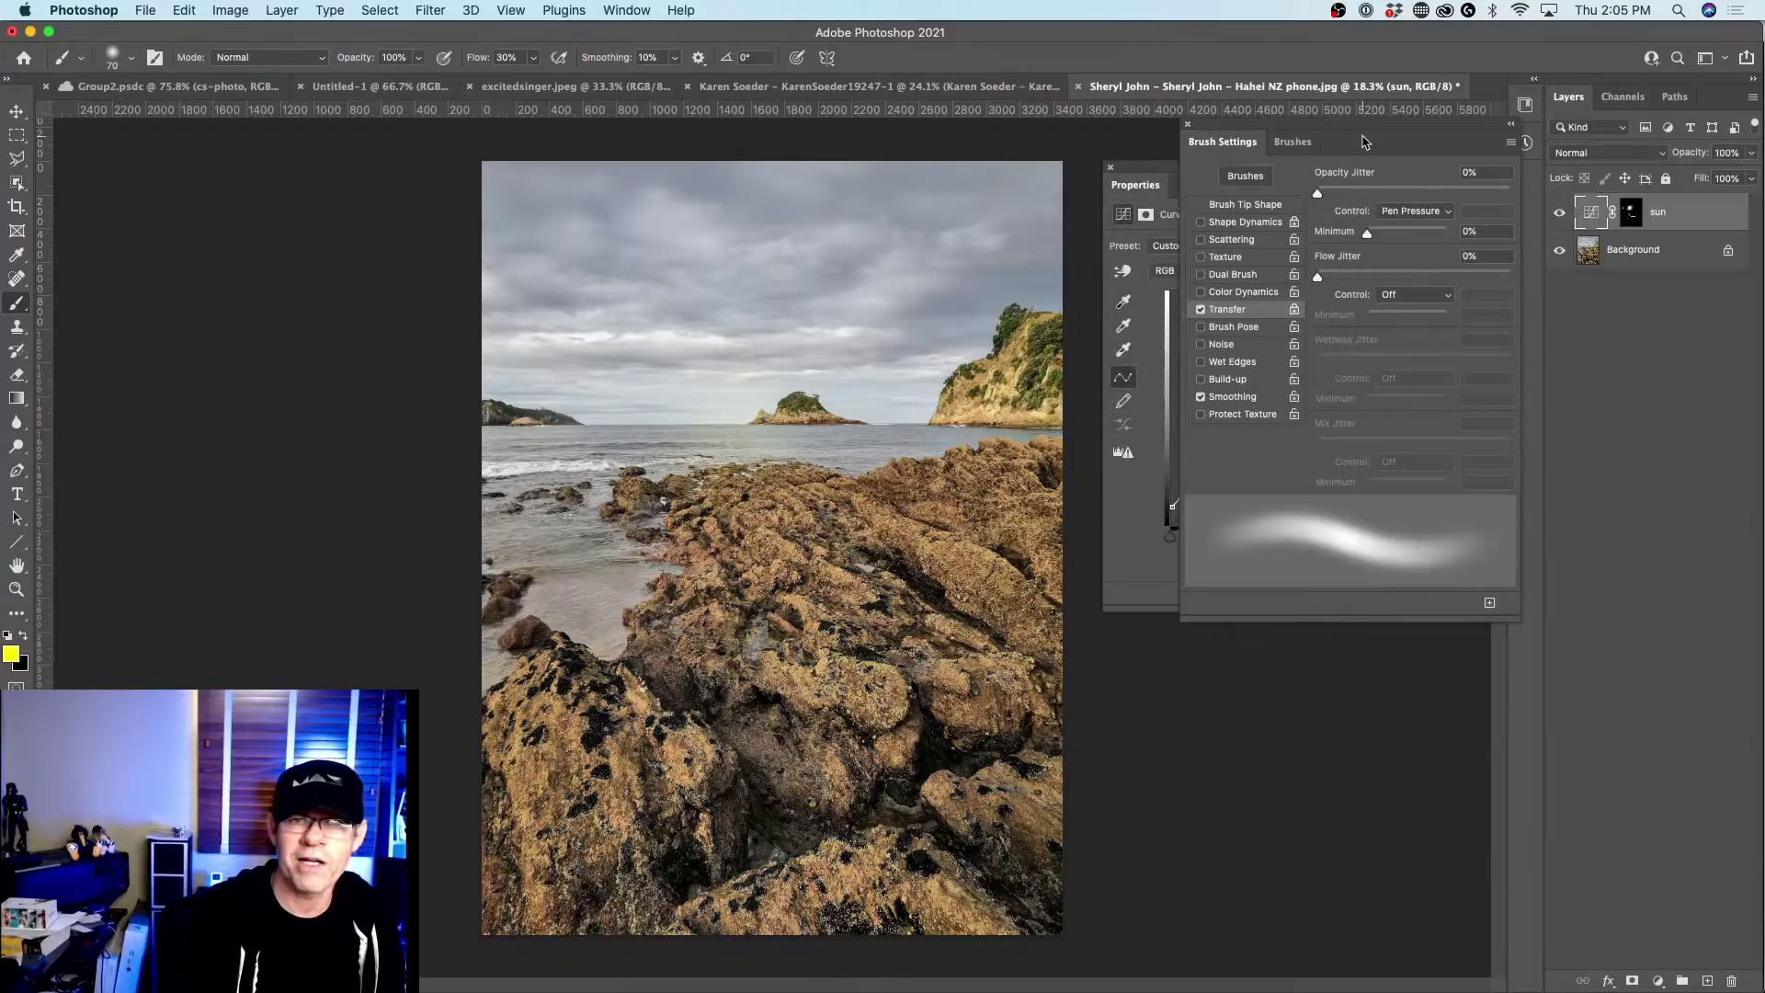
{"action": "left_click_drag", "start_coordinate": [1367, 132], "coordinate": [1336, 635]}
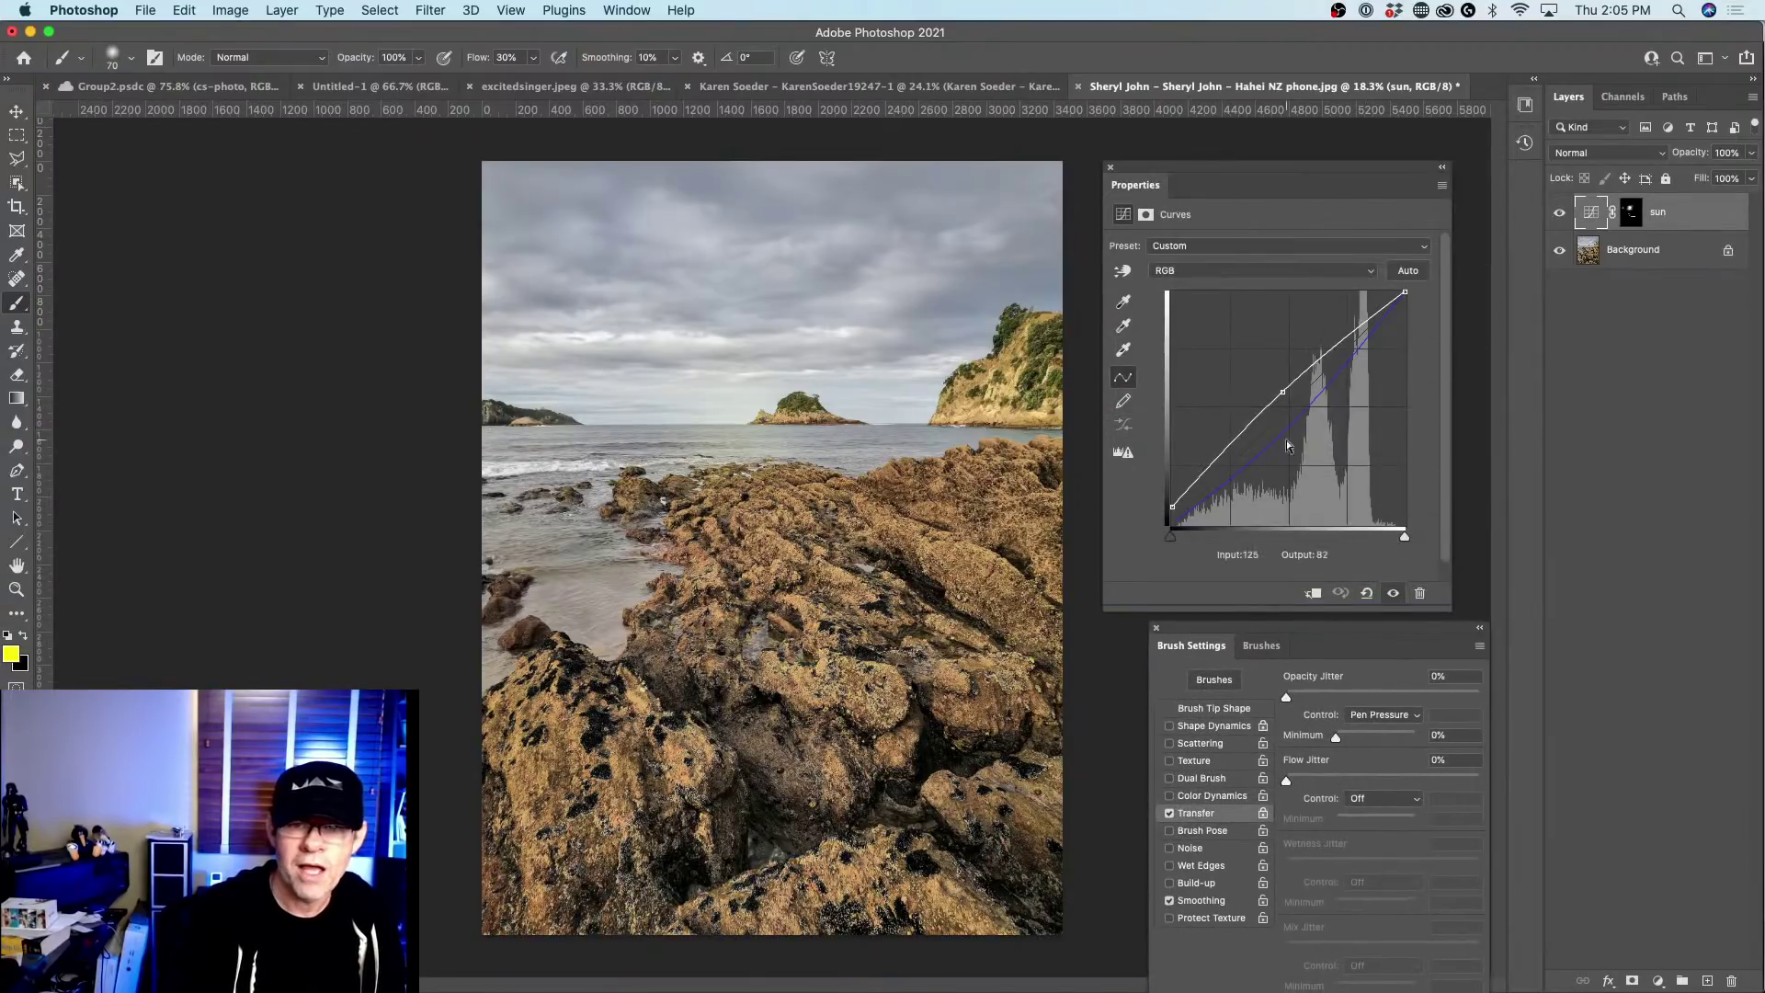
{"action": "left_click_drag", "start_coordinate": [1283, 392], "coordinate": [1328, 311]}
{"action": "left_click", "coordinate": [1272, 370]}
{"action": "left_click_drag", "start_coordinate": [1272, 369], "coordinate": [1253, 353]}
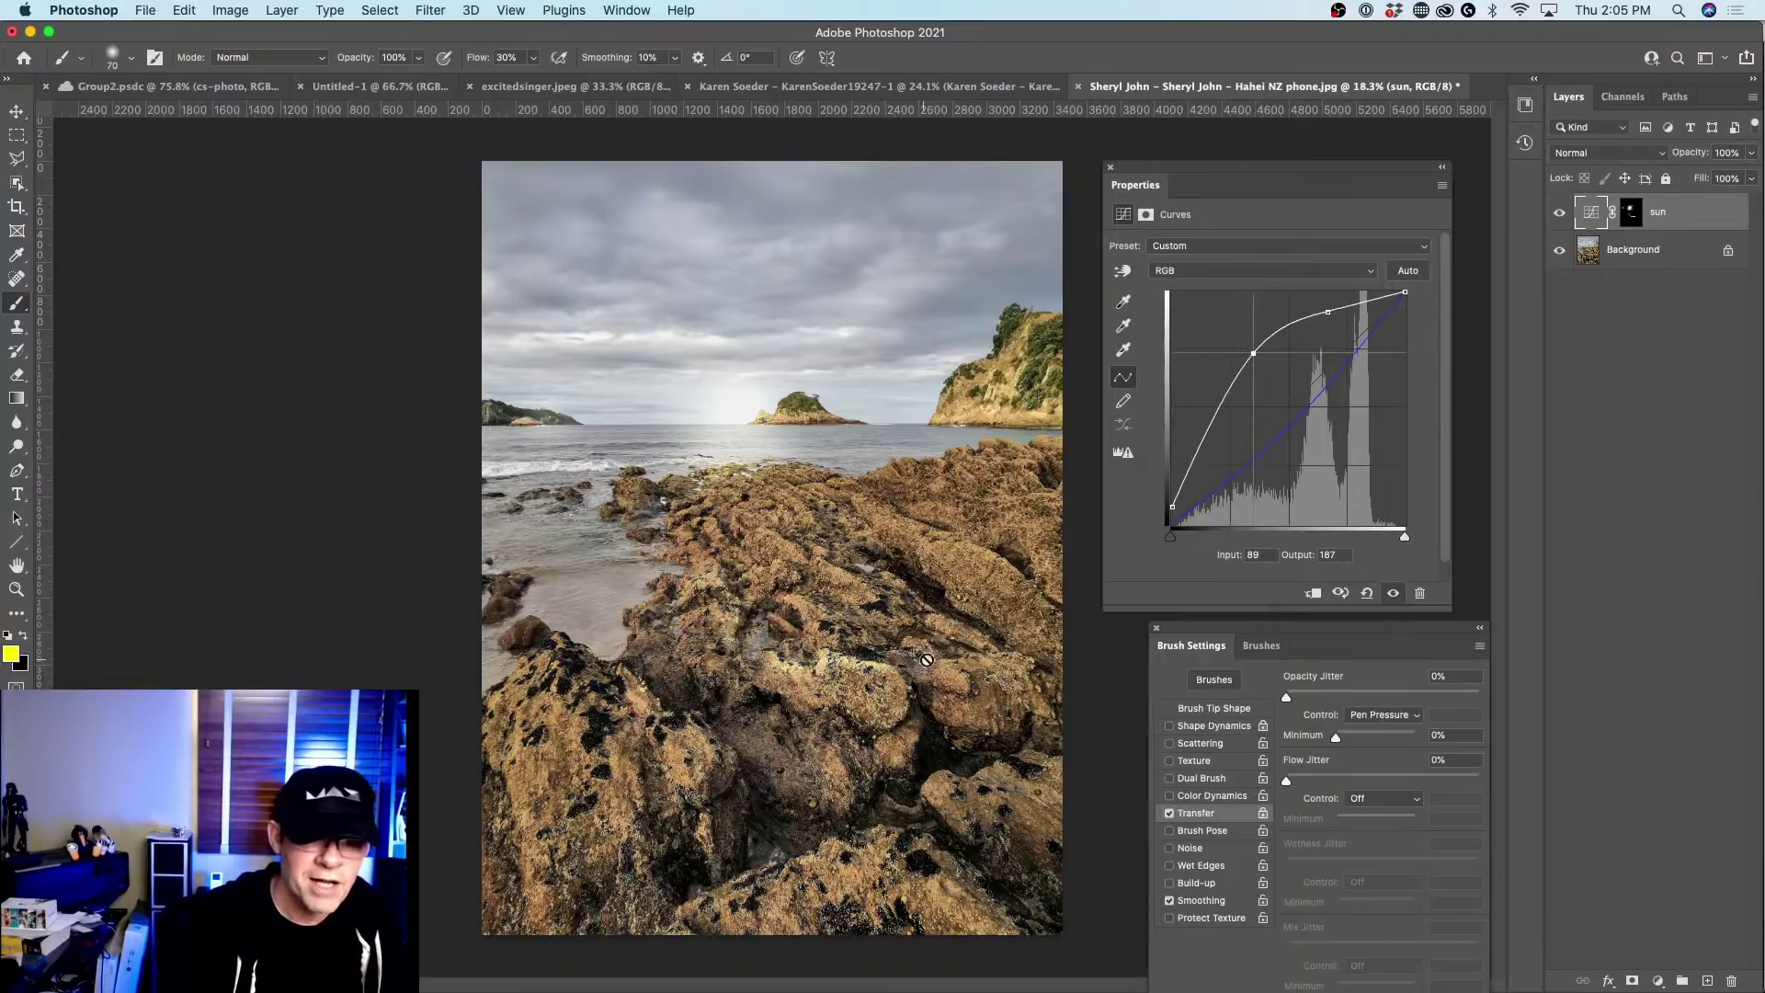
Paint the sun mask with white along the middle and upper rock ridges to add sunlit highlights.
{"action": "left_click", "coordinate": [1632, 215]}
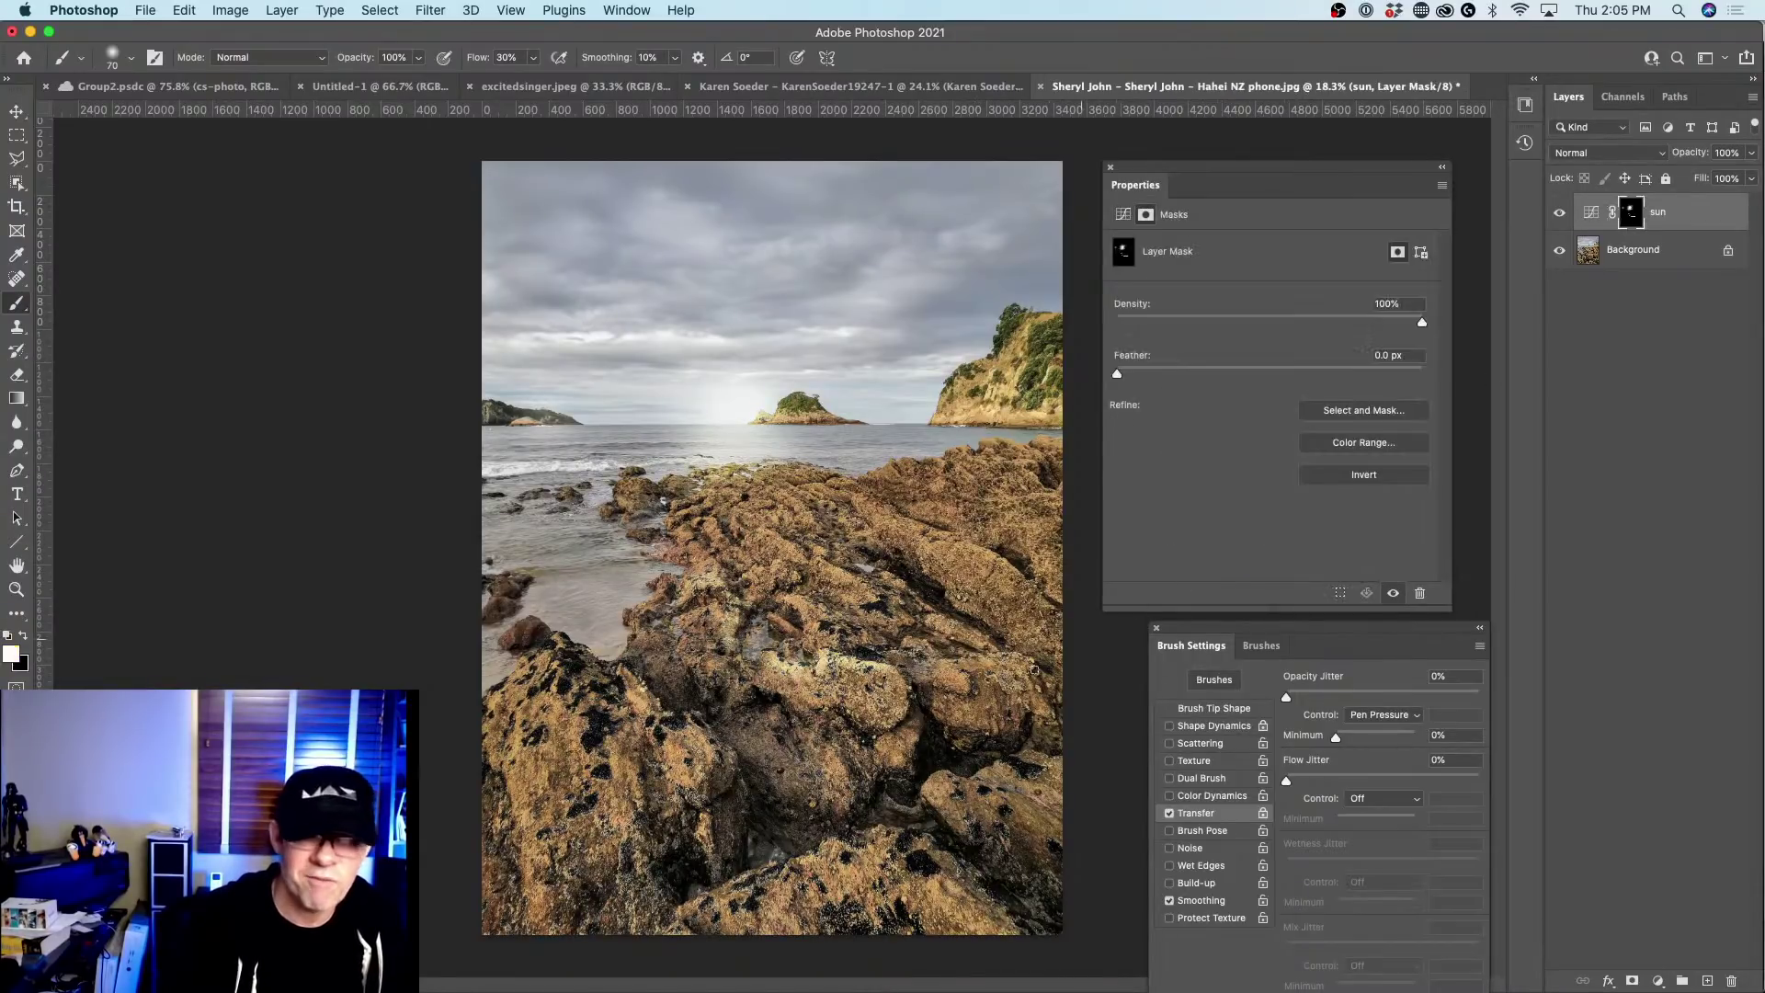
{"action": "left_click_drag", "start_coordinate": [944, 676], "coordinate": [991, 659]}
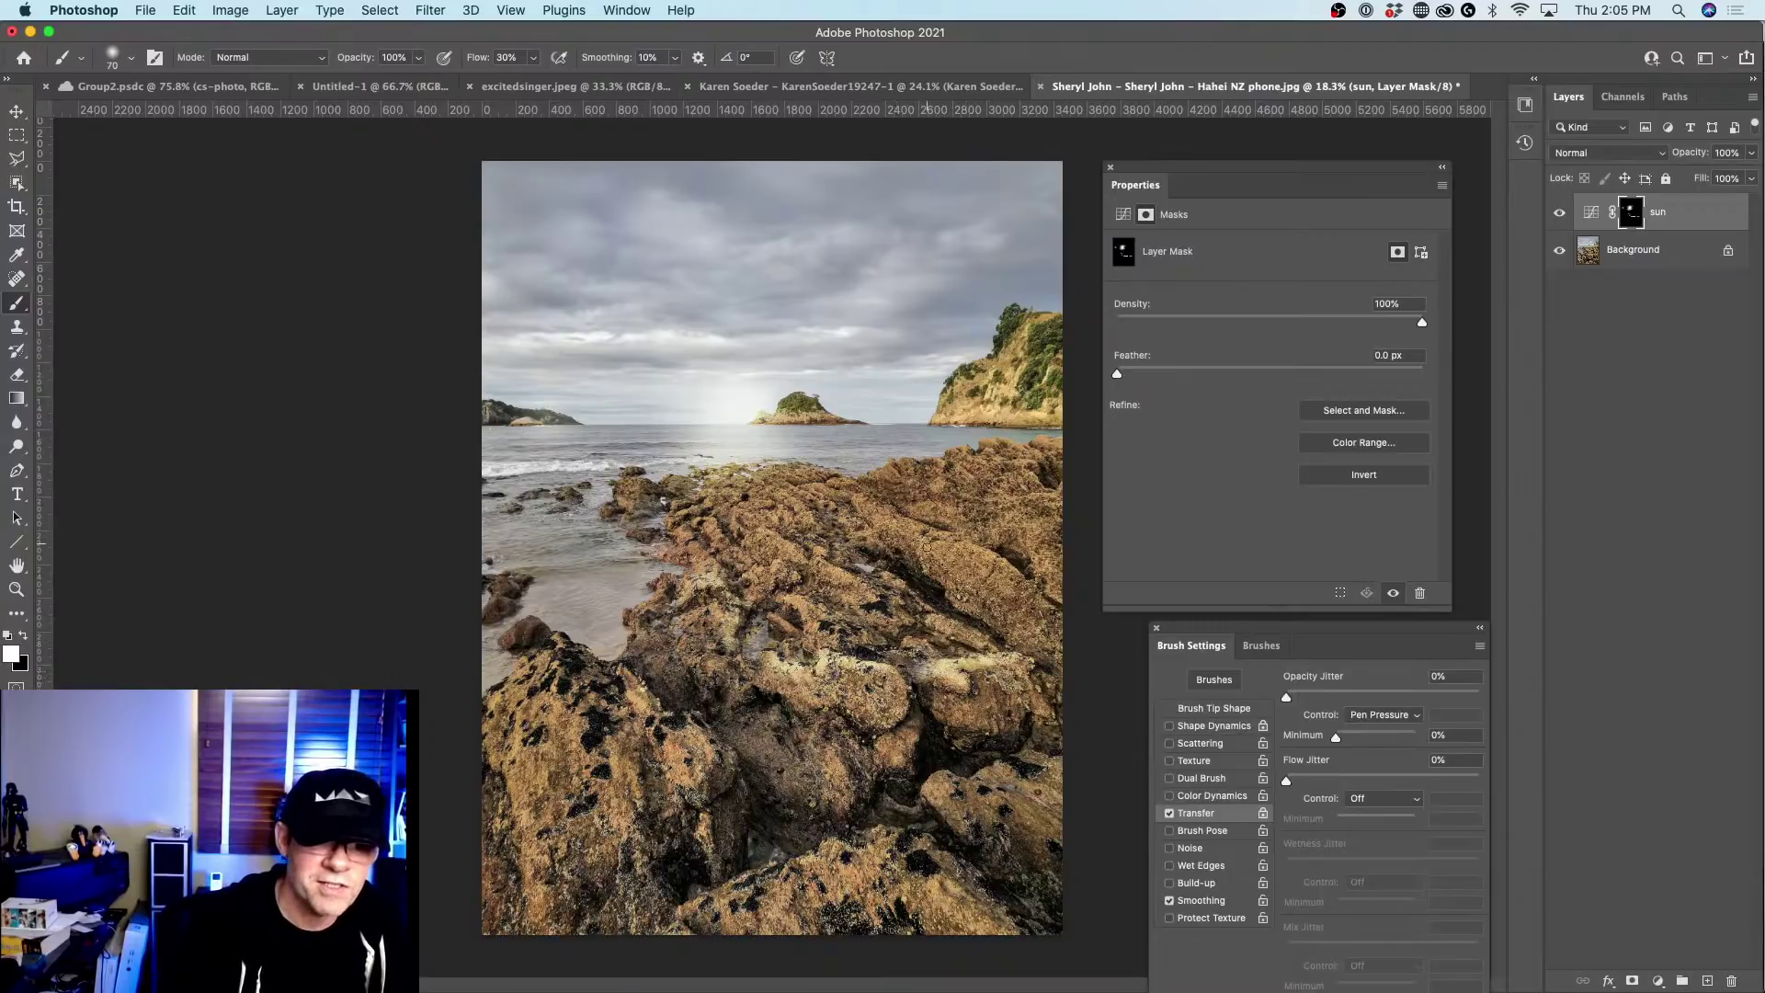
{"action": "mouse_move", "coordinate": [954, 537]}
{"action": "left_mouse_down"}
{"action": "mouse_move", "coordinate": [965, 552]}
{"action": "mouse_move", "coordinate": [933, 556]}
{"action": "mouse_move", "coordinate": [976, 552]}
{"action": "left_mouse_up"}
{"action": "left_click_drag", "start_coordinate": [858, 499], "coordinate": [889, 504]}
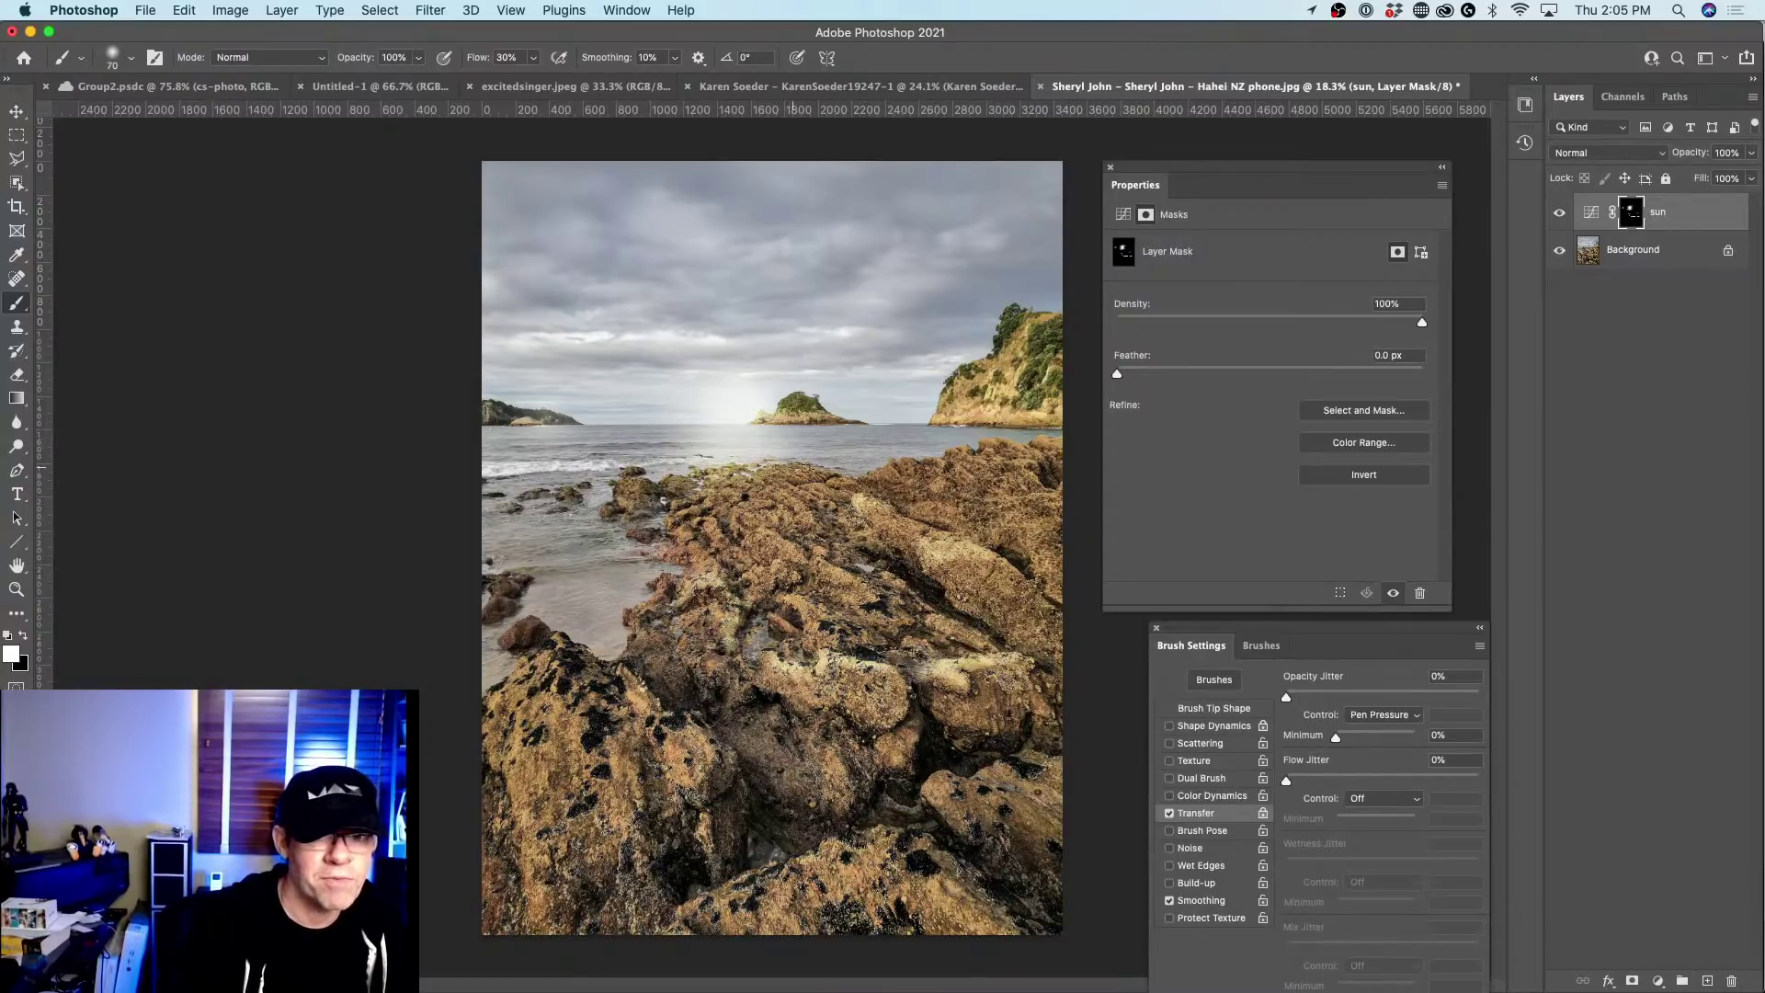
{"action": "left_click_drag", "start_coordinate": [802, 469], "coordinate": [771, 479]}
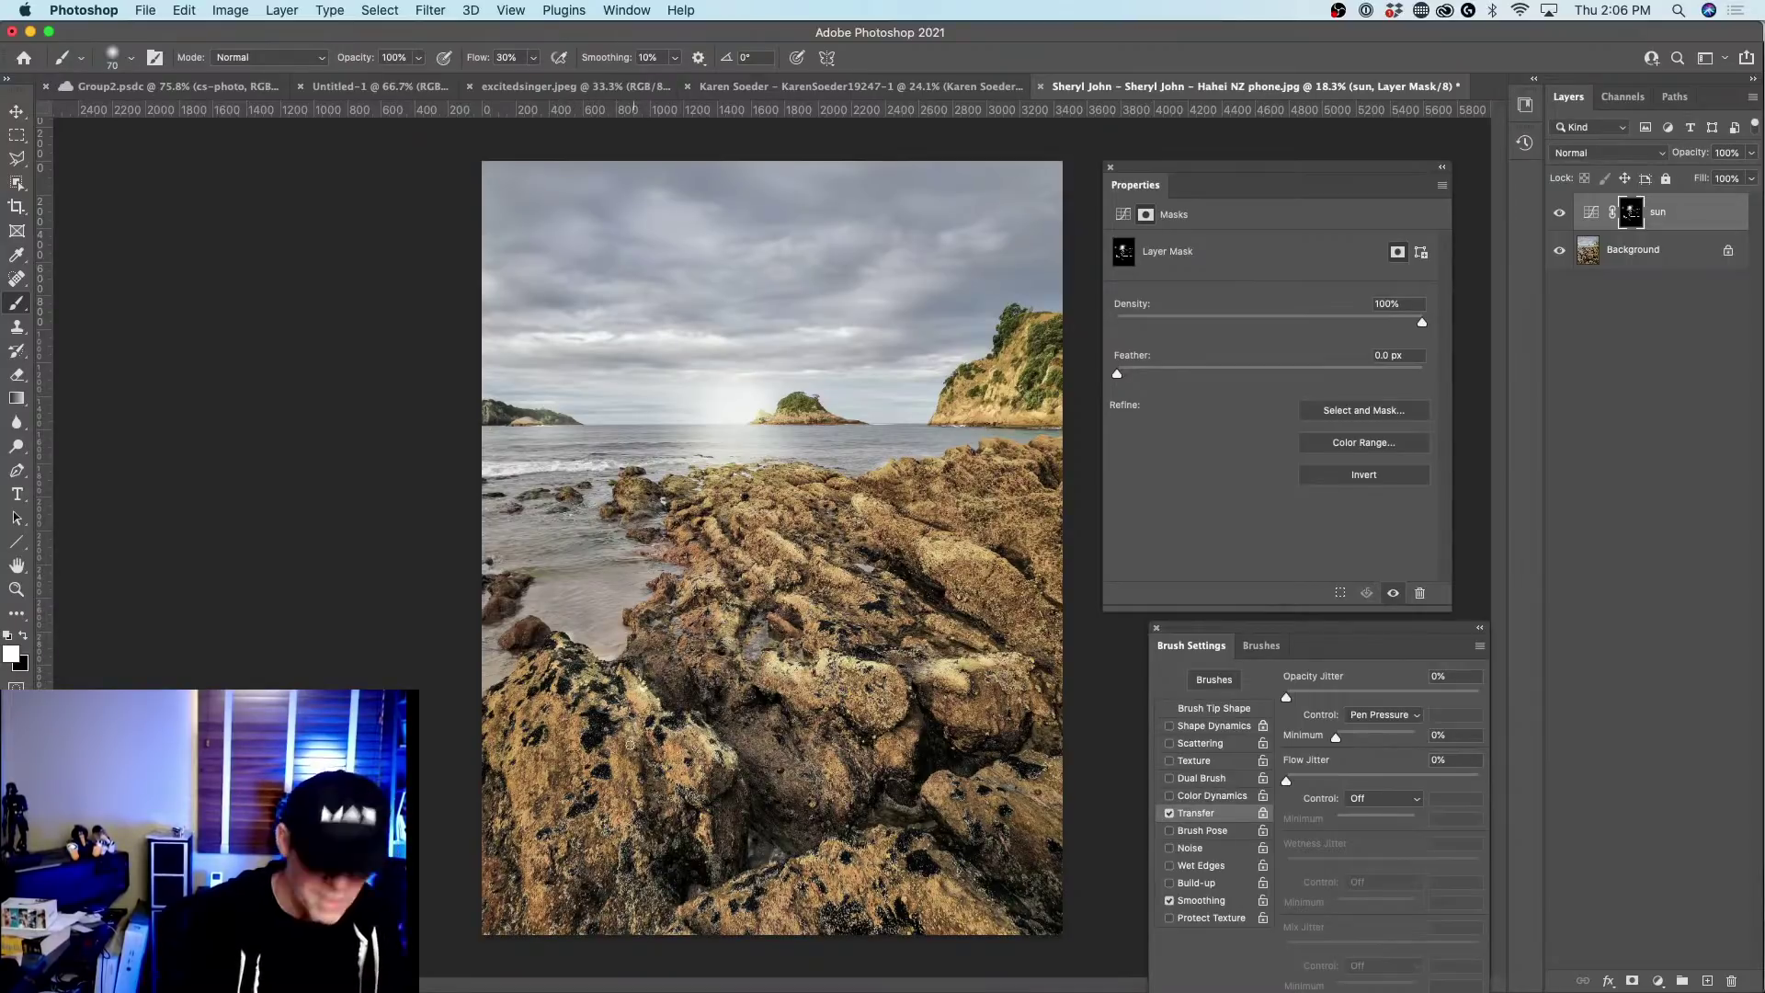
Enlarge the brush to 150 and paint sunlight on the sun mask over the foreground rocks and the right-hand ridge.
{"action": "key", "text": "bracketright"}
{"action": "key", "text": "bracketright"}
{"action": "key", "text": "bracketright"}
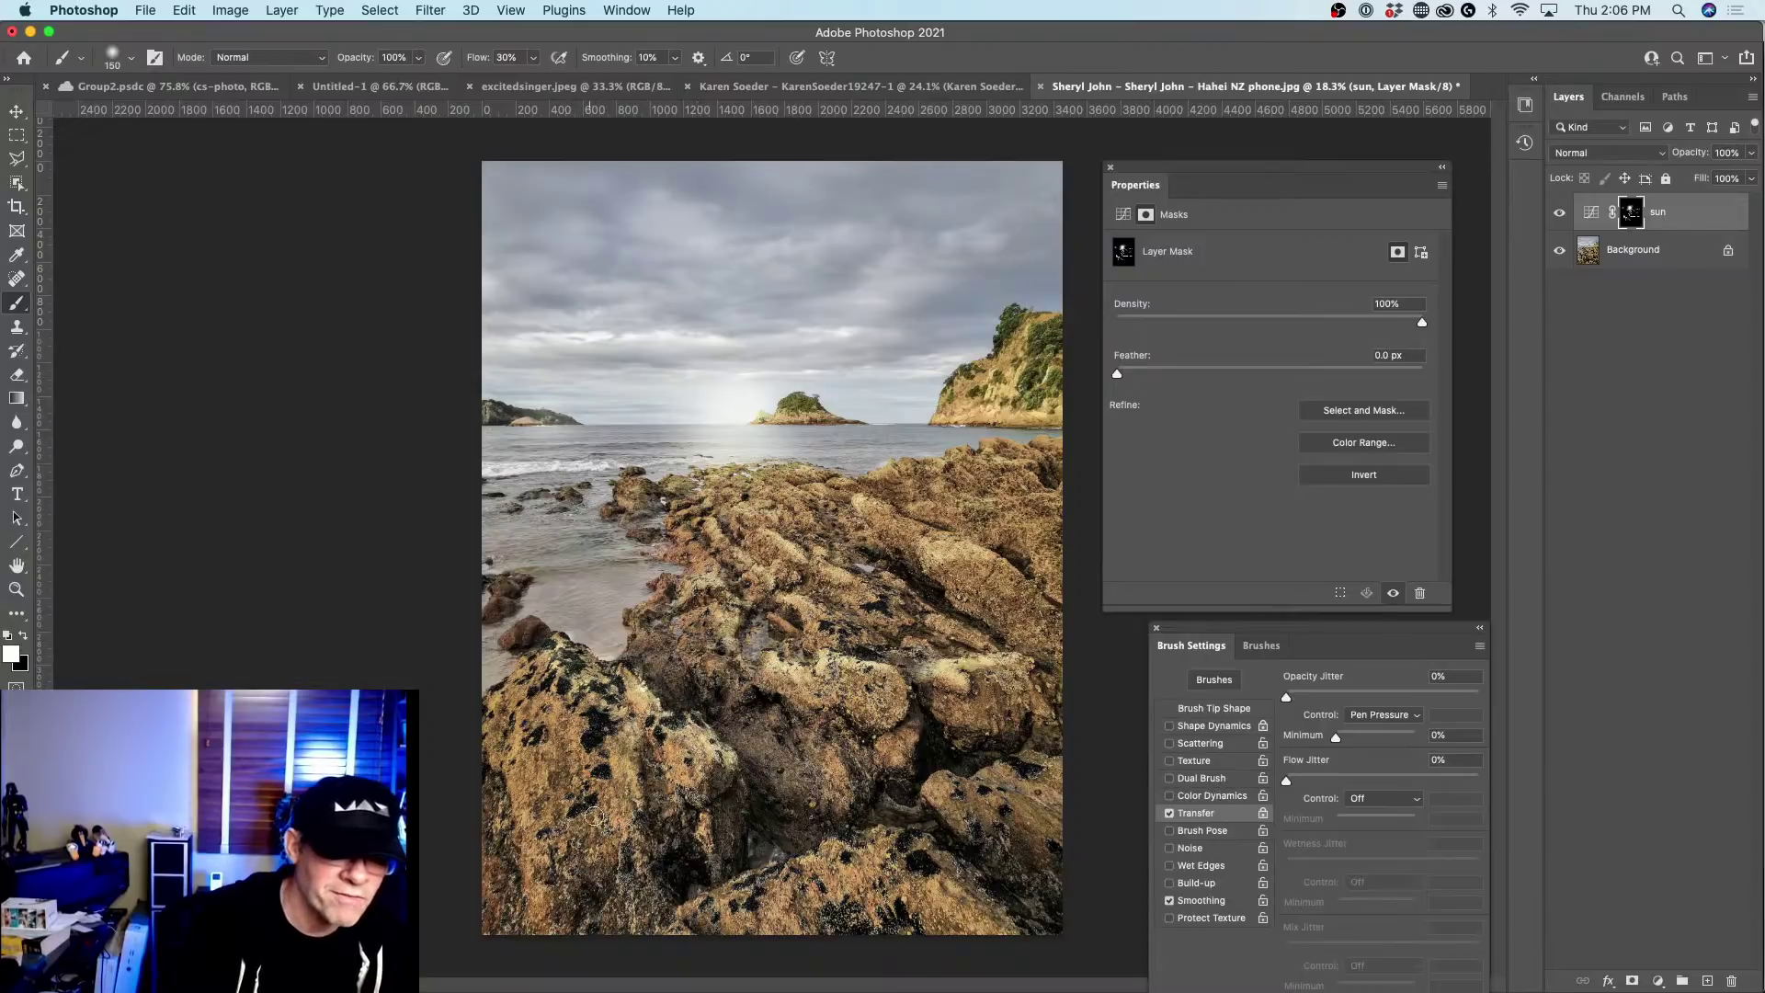
{"action": "mouse_move", "coordinate": [524, 735]}
{"action": "left_mouse_down"}
{"action": "mouse_move", "coordinate": [533, 828]}
{"action": "mouse_move", "coordinate": [520, 699]}
{"action": "left_mouse_up"}
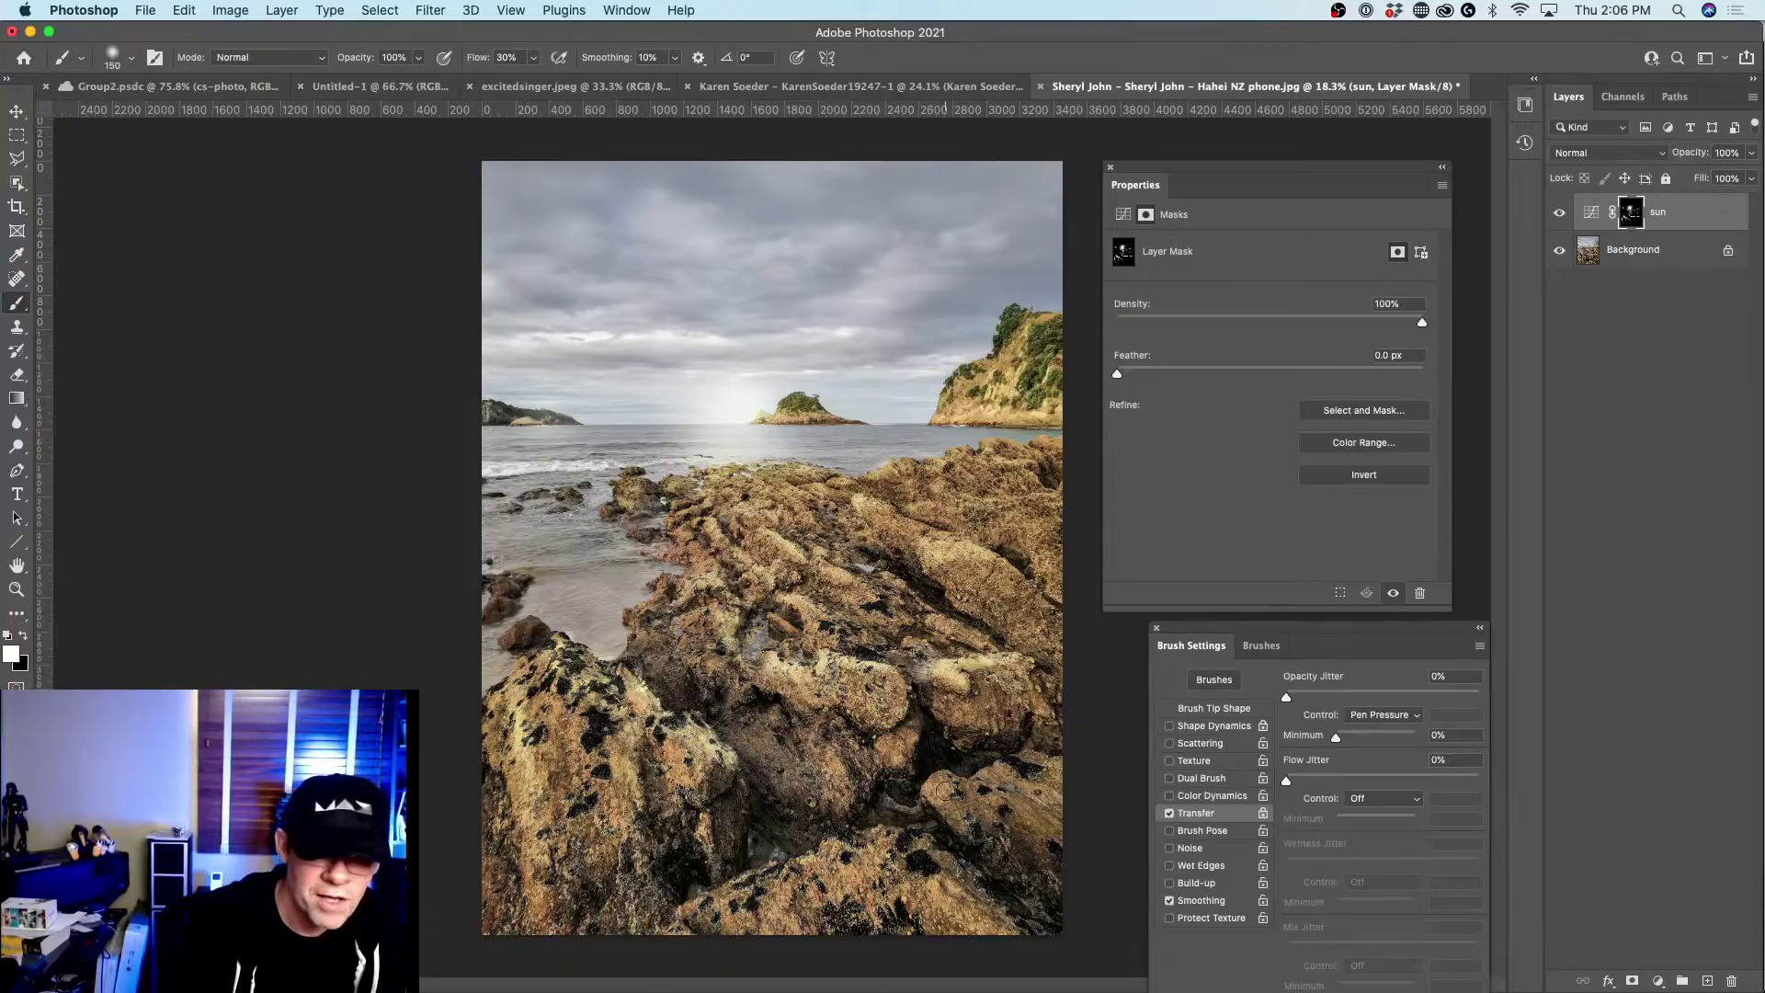
{"action": "mouse_move", "coordinate": [940, 762]}
{"action": "left_mouse_down"}
{"action": "mouse_move", "coordinate": [1015, 777]}
{"action": "mouse_move", "coordinate": [1009, 839]}
{"action": "mouse_move", "coordinate": [848, 878]}
{"action": "mouse_move", "coordinate": [826, 855]}
{"action": "mouse_move", "coordinate": [727, 905]}
{"action": "mouse_move", "coordinate": [910, 860]}
{"action": "left_mouse_up"}
{"action": "mouse_move", "coordinate": [1027, 517]}
{"action": "left_mouse_down"}
{"action": "mouse_move", "coordinate": [1007, 502]}
{"action": "mouse_move", "coordinate": [1031, 533]}
{"action": "mouse_move", "coordinate": [1000, 530]}
{"action": "left_mouse_up"}
{"action": "left_click_drag", "start_coordinate": [1002, 460], "coordinate": [1025, 444]}
Reduce the brush to 70 and paint sunlight on the sun mask over the headland cliff, undoing the first stroke, and beside the small island.
{"action": "key", "text": "bracketleft"}
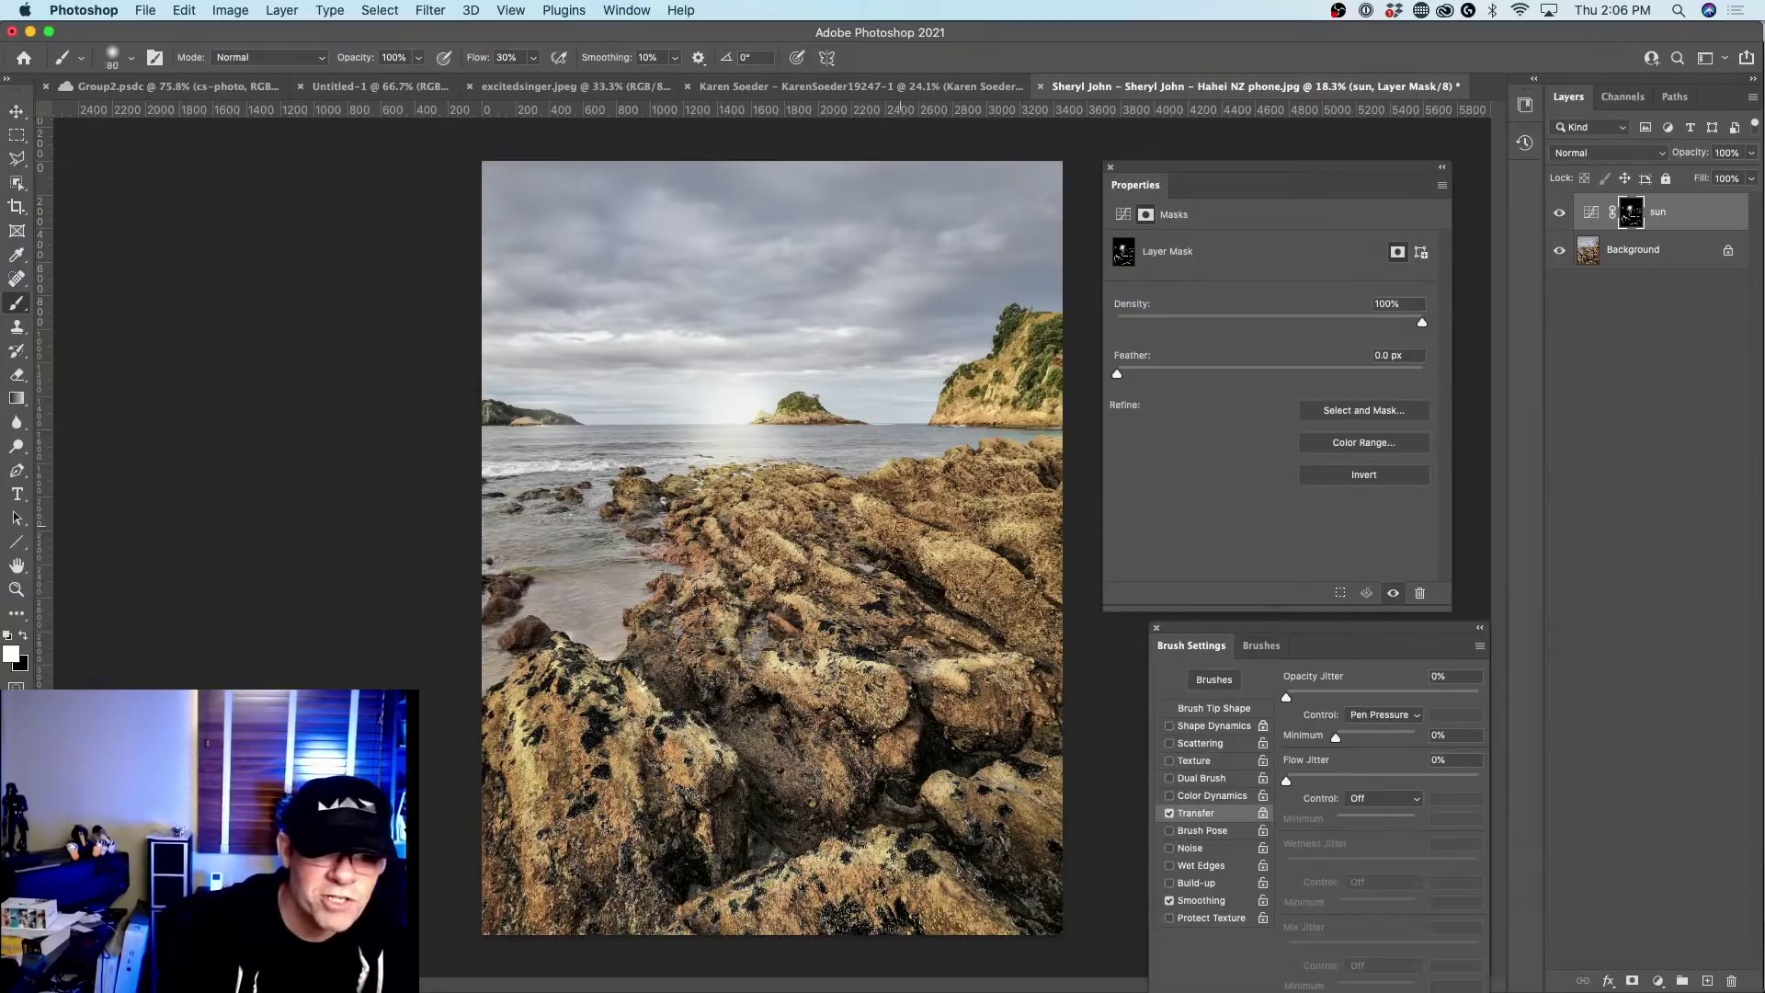
{"action": "key", "text": "bracketleft"}
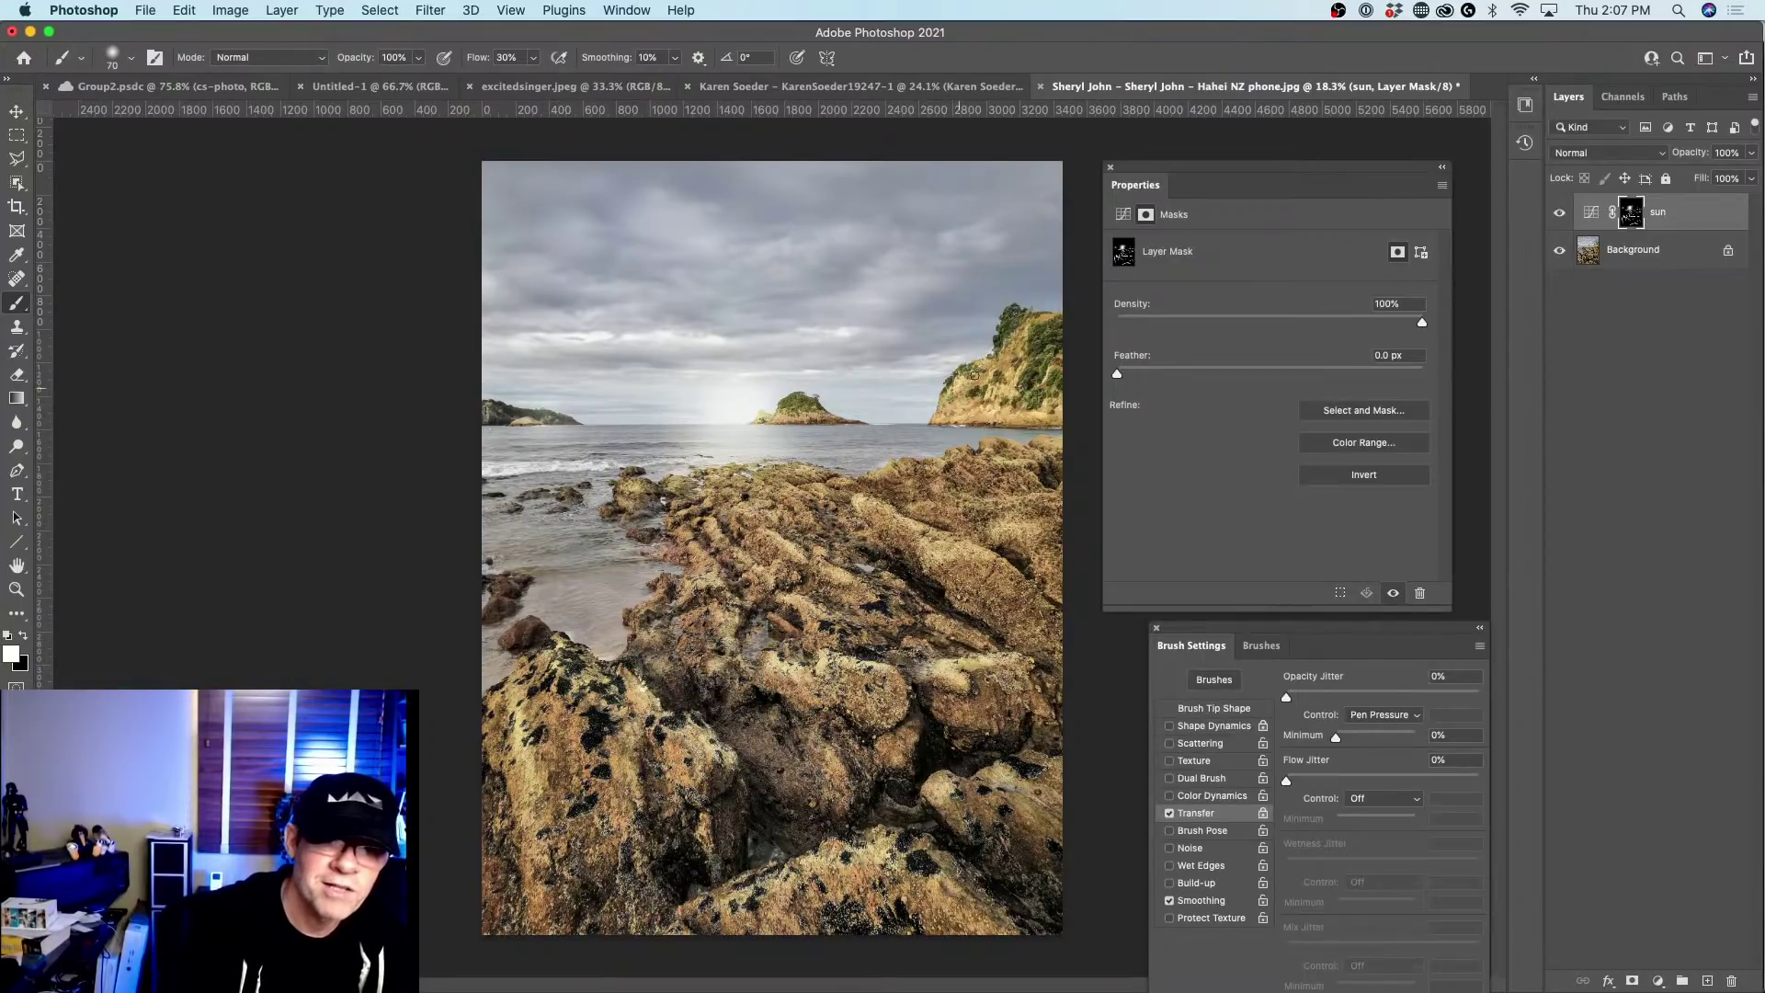
{"action": "left_click_drag", "start_coordinate": [974, 375], "coordinate": [988, 385]}
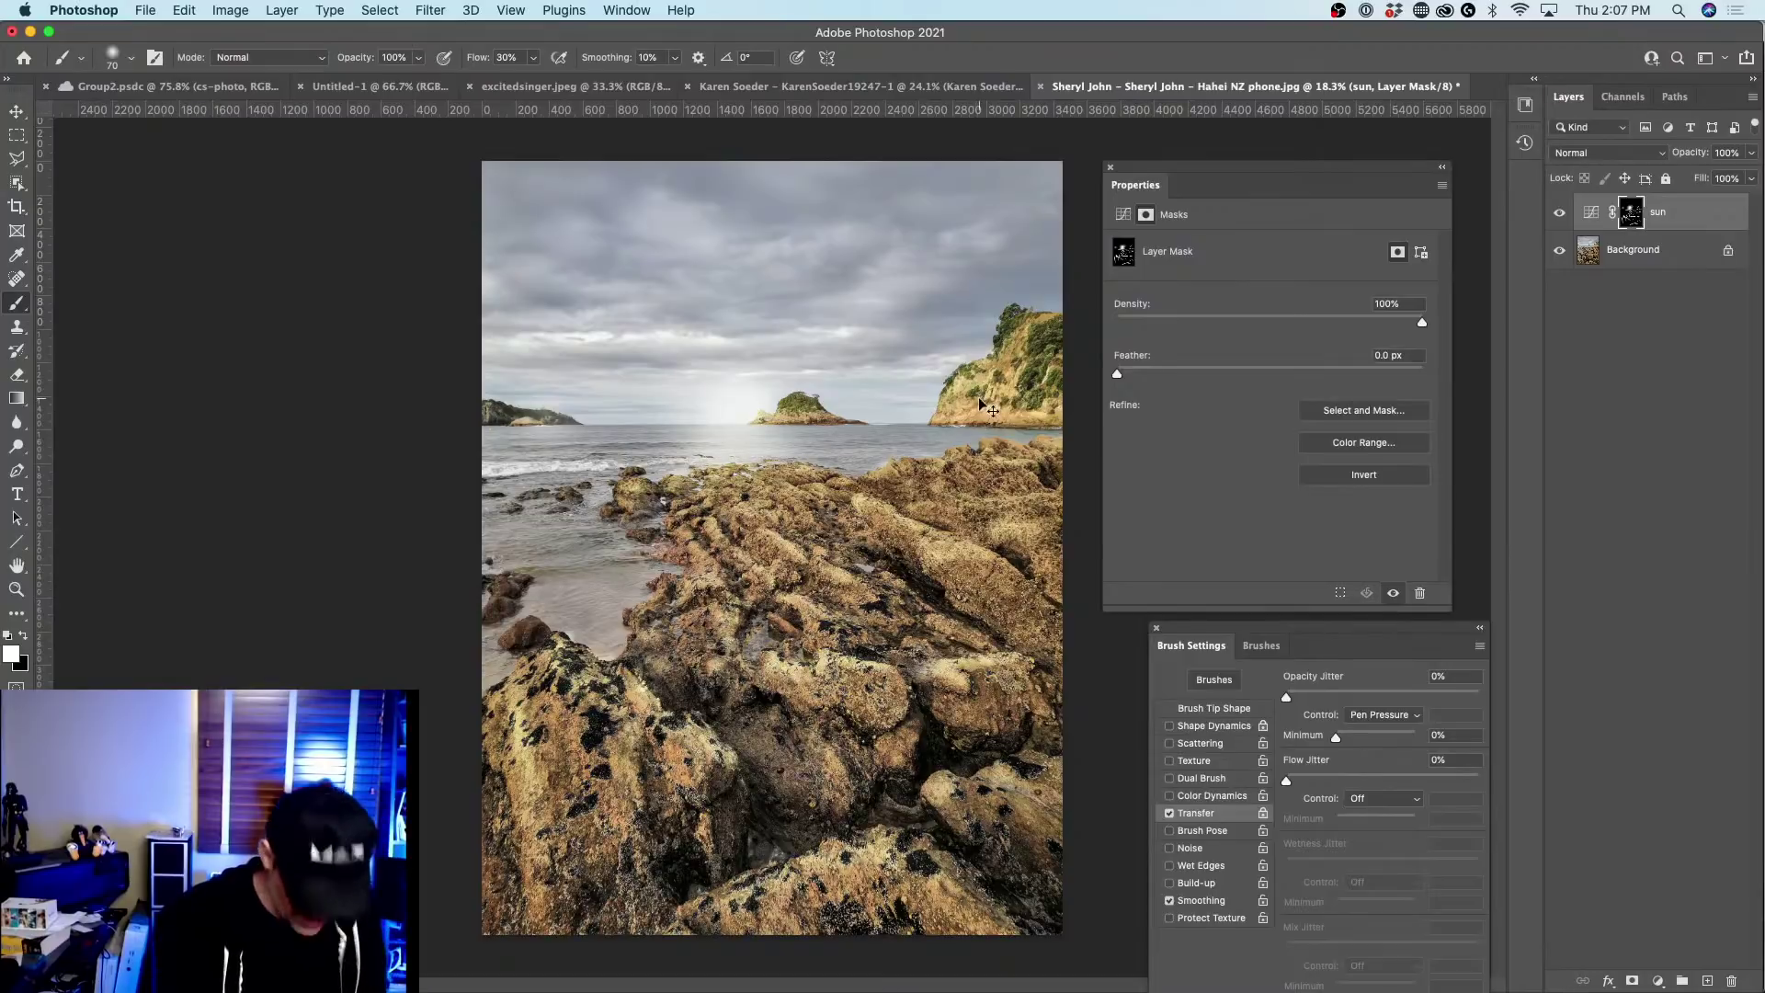
{"action": "key", "text": "super+z"}
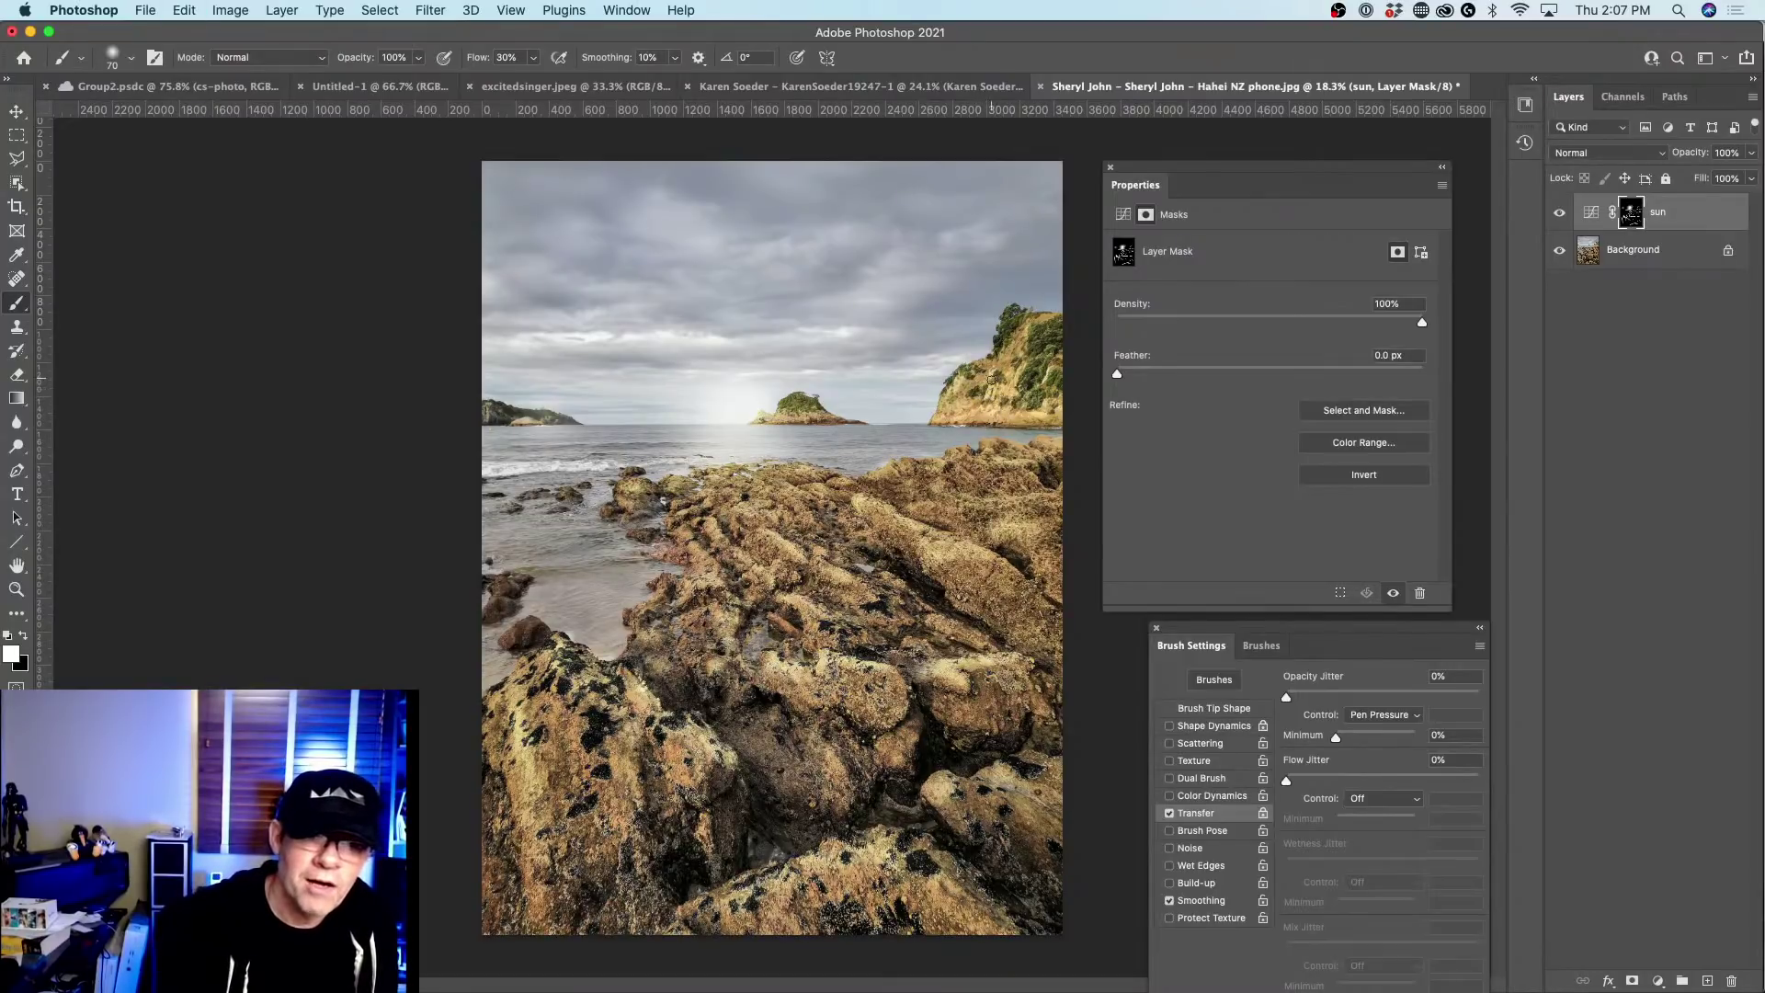
{"action": "mouse_move", "coordinate": [991, 380]}
{"action": "left_mouse_down"}
{"action": "mouse_move", "coordinate": [1012, 391]}
{"action": "mouse_move", "coordinate": [993, 405]}
{"action": "mouse_move", "coordinate": [1048, 324]}
{"action": "mouse_move", "coordinate": [1034, 340]}
{"action": "left_mouse_up"}
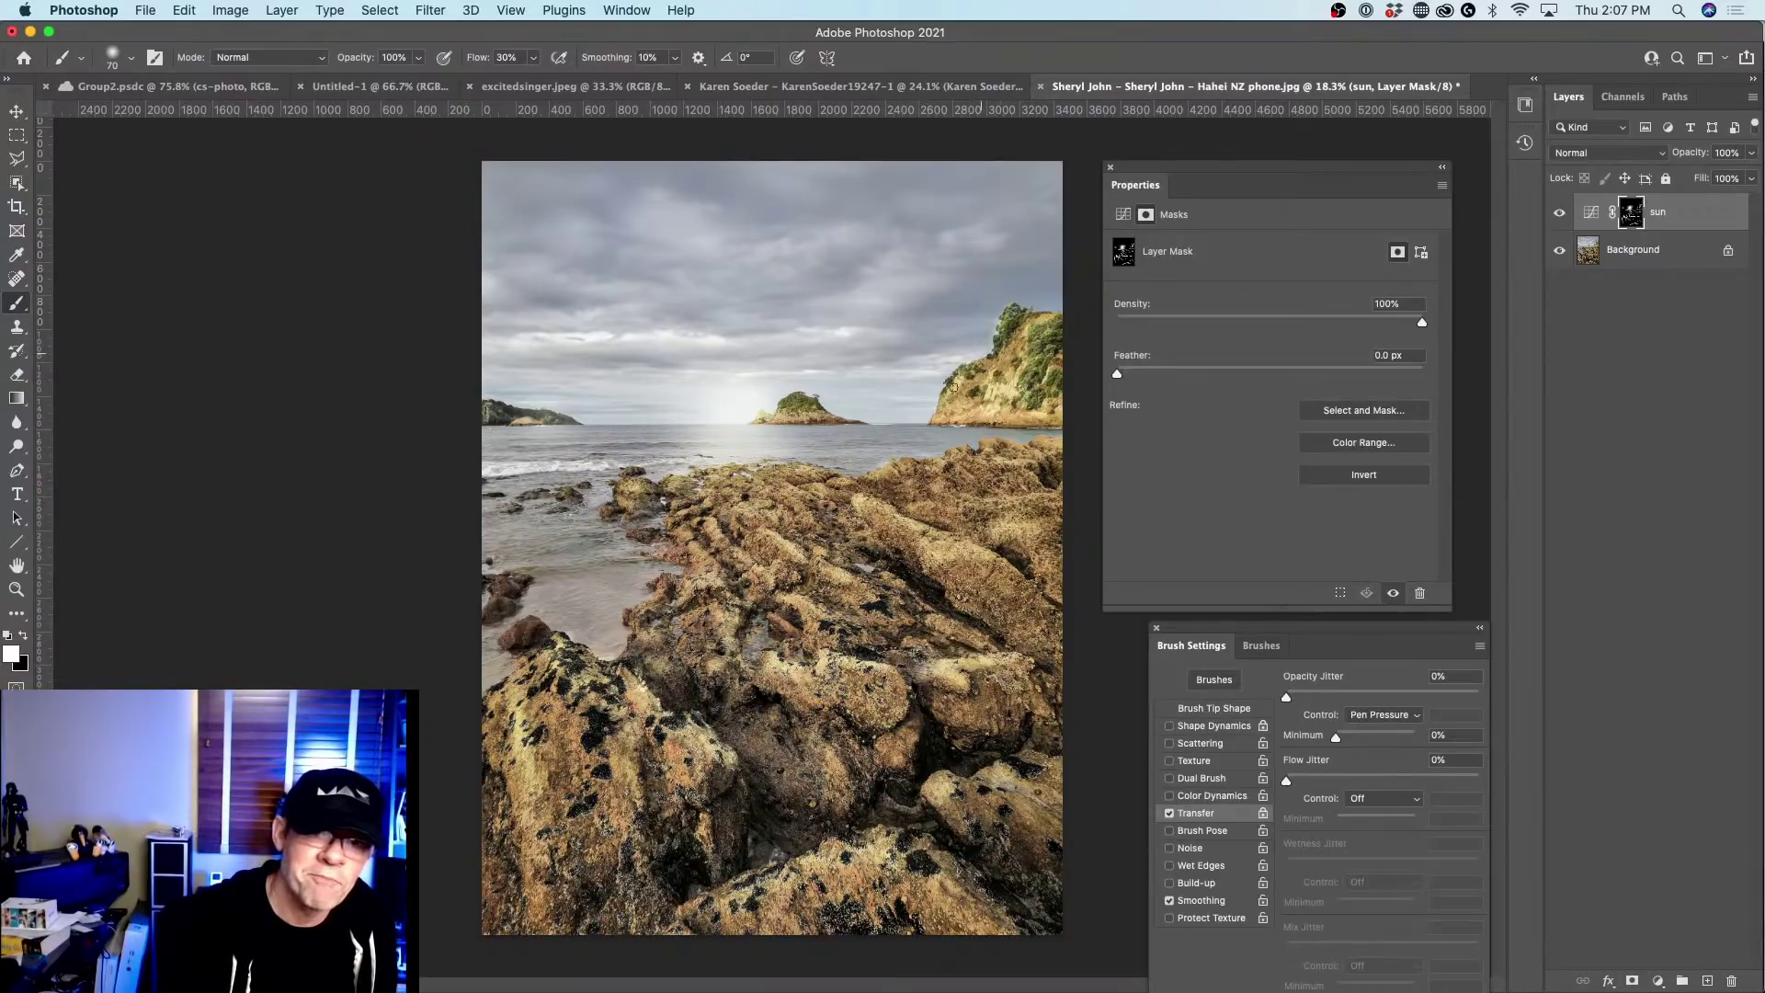
{"action": "left_click_drag", "start_coordinate": [954, 387], "coordinate": [1004, 317]}
{"action": "mouse_move", "coordinate": [833, 433]}
{"action": "left_mouse_down"}
{"action": "mouse_move", "coordinate": [809, 408]}
{"action": "mouse_move", "coordinate": [776, 433]}
{"action": "left_mouse_up"}
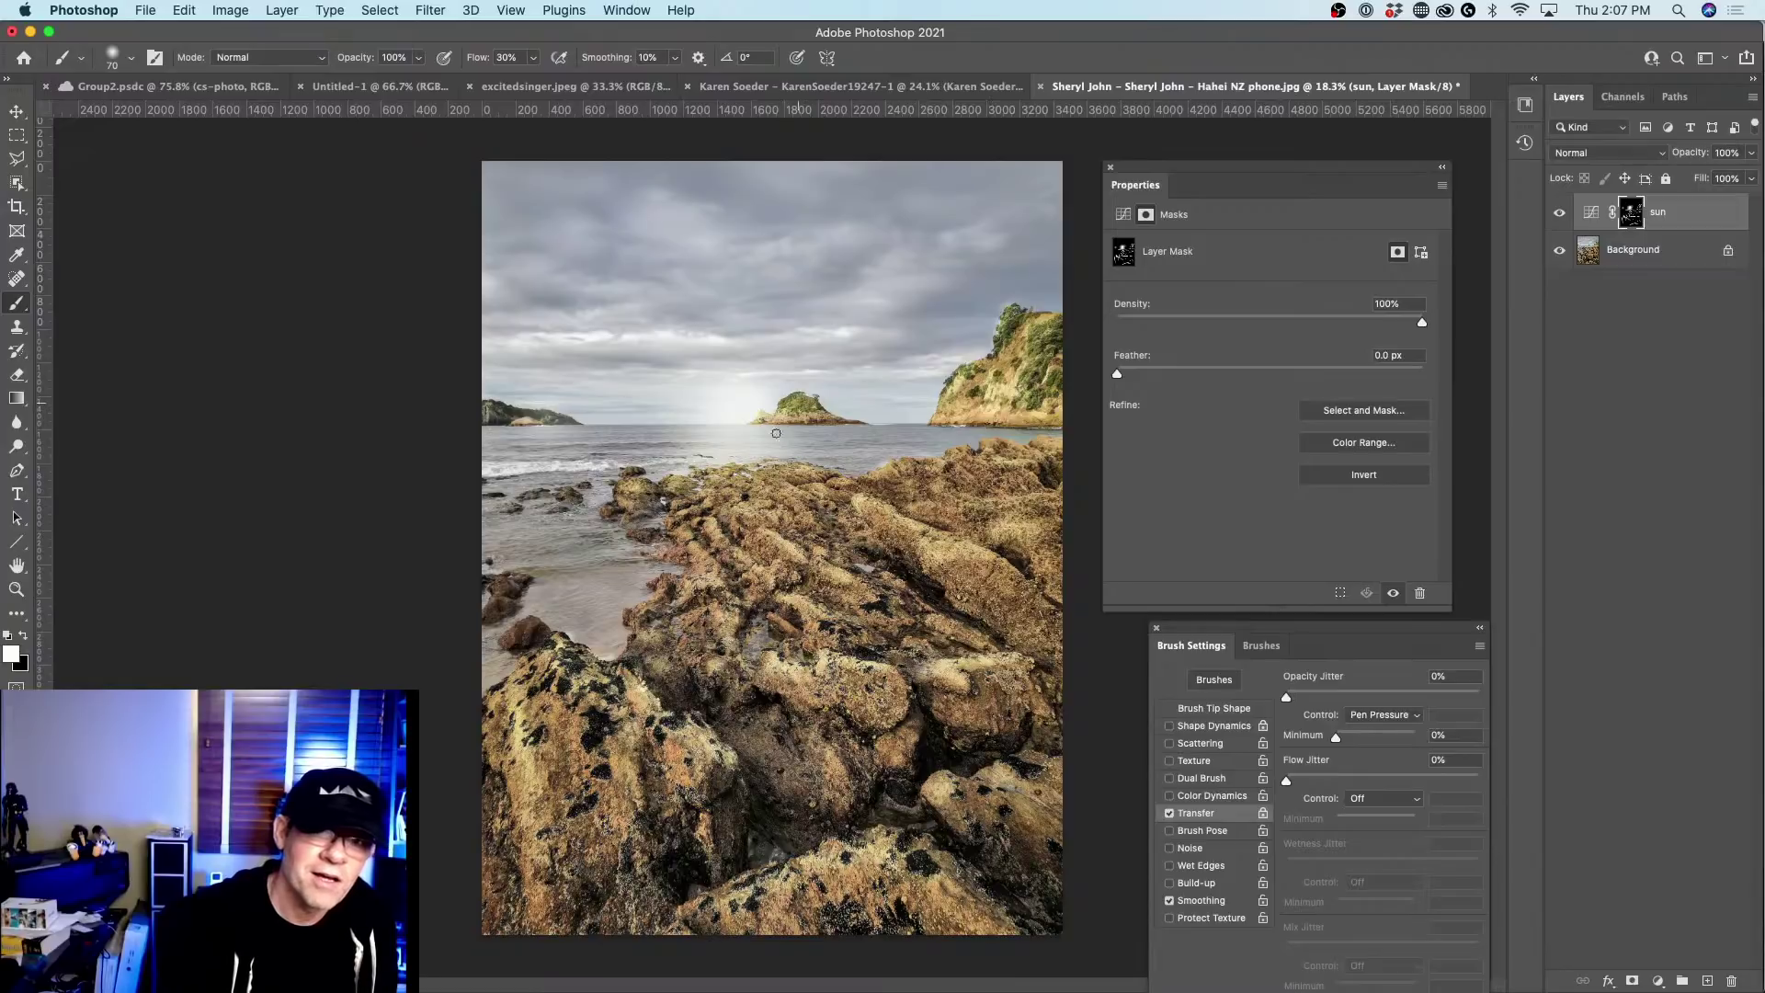
{"action": "mouse_move", "coordinate": [997, 392]}
{"action": "left_mouse_down"}
{"action": "mouse_move", "coordinate": [1019, 402]}
{"action": "mouse_move", "coordinate": [1008, 420]}
{"action": "left_mouse_up"}
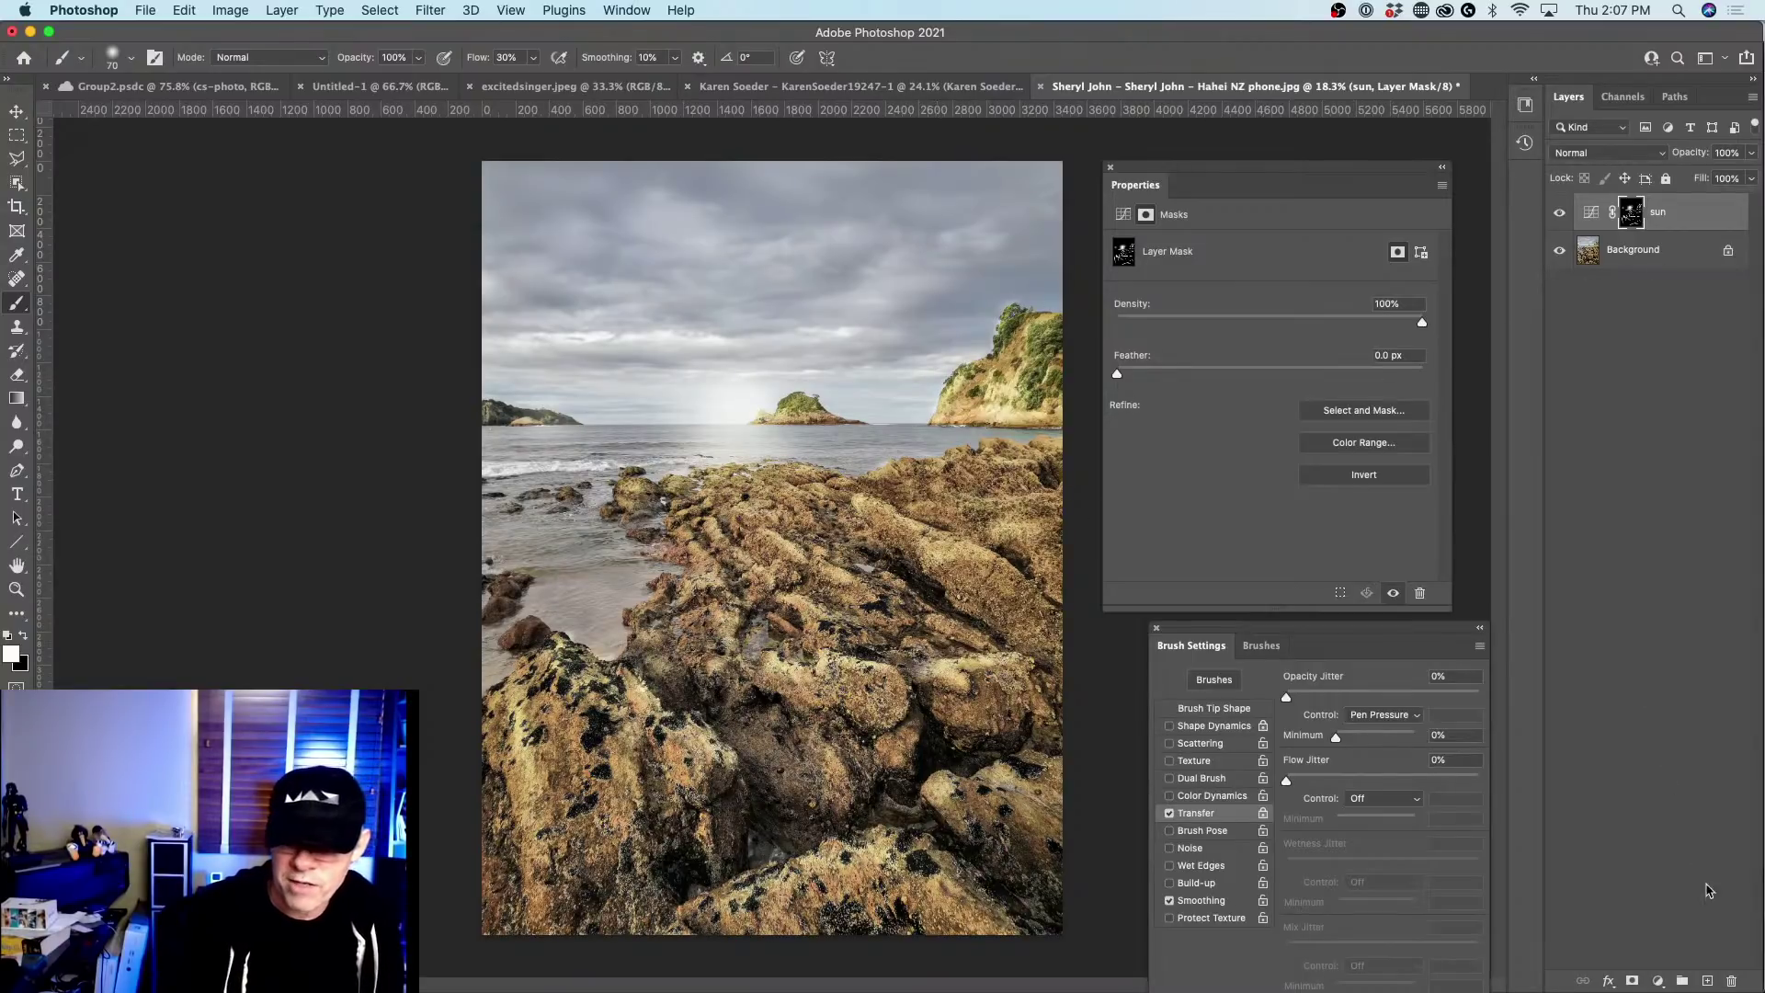
Create a new layer in Overlay mode above the sun layer with no color label.
{"action": "left_click", "coordinate": [1707, 980], "text": "alt"}
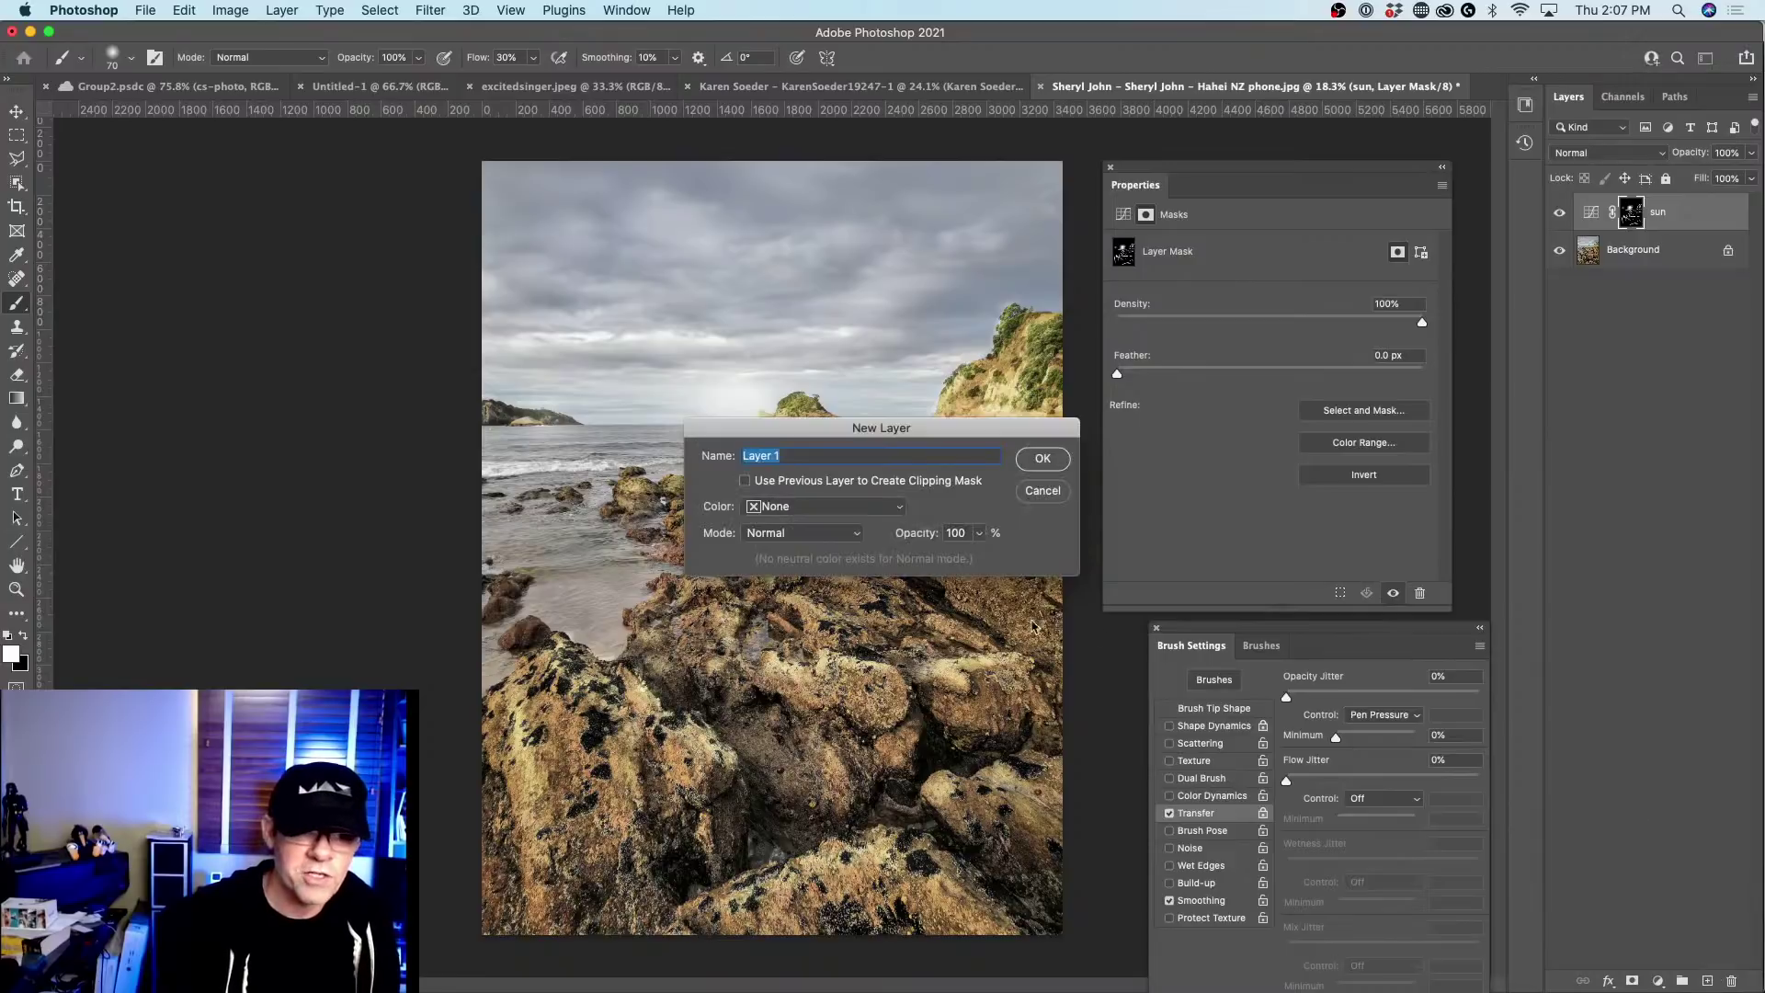
{"action": "left_click", "coordinate": [823, 507]}
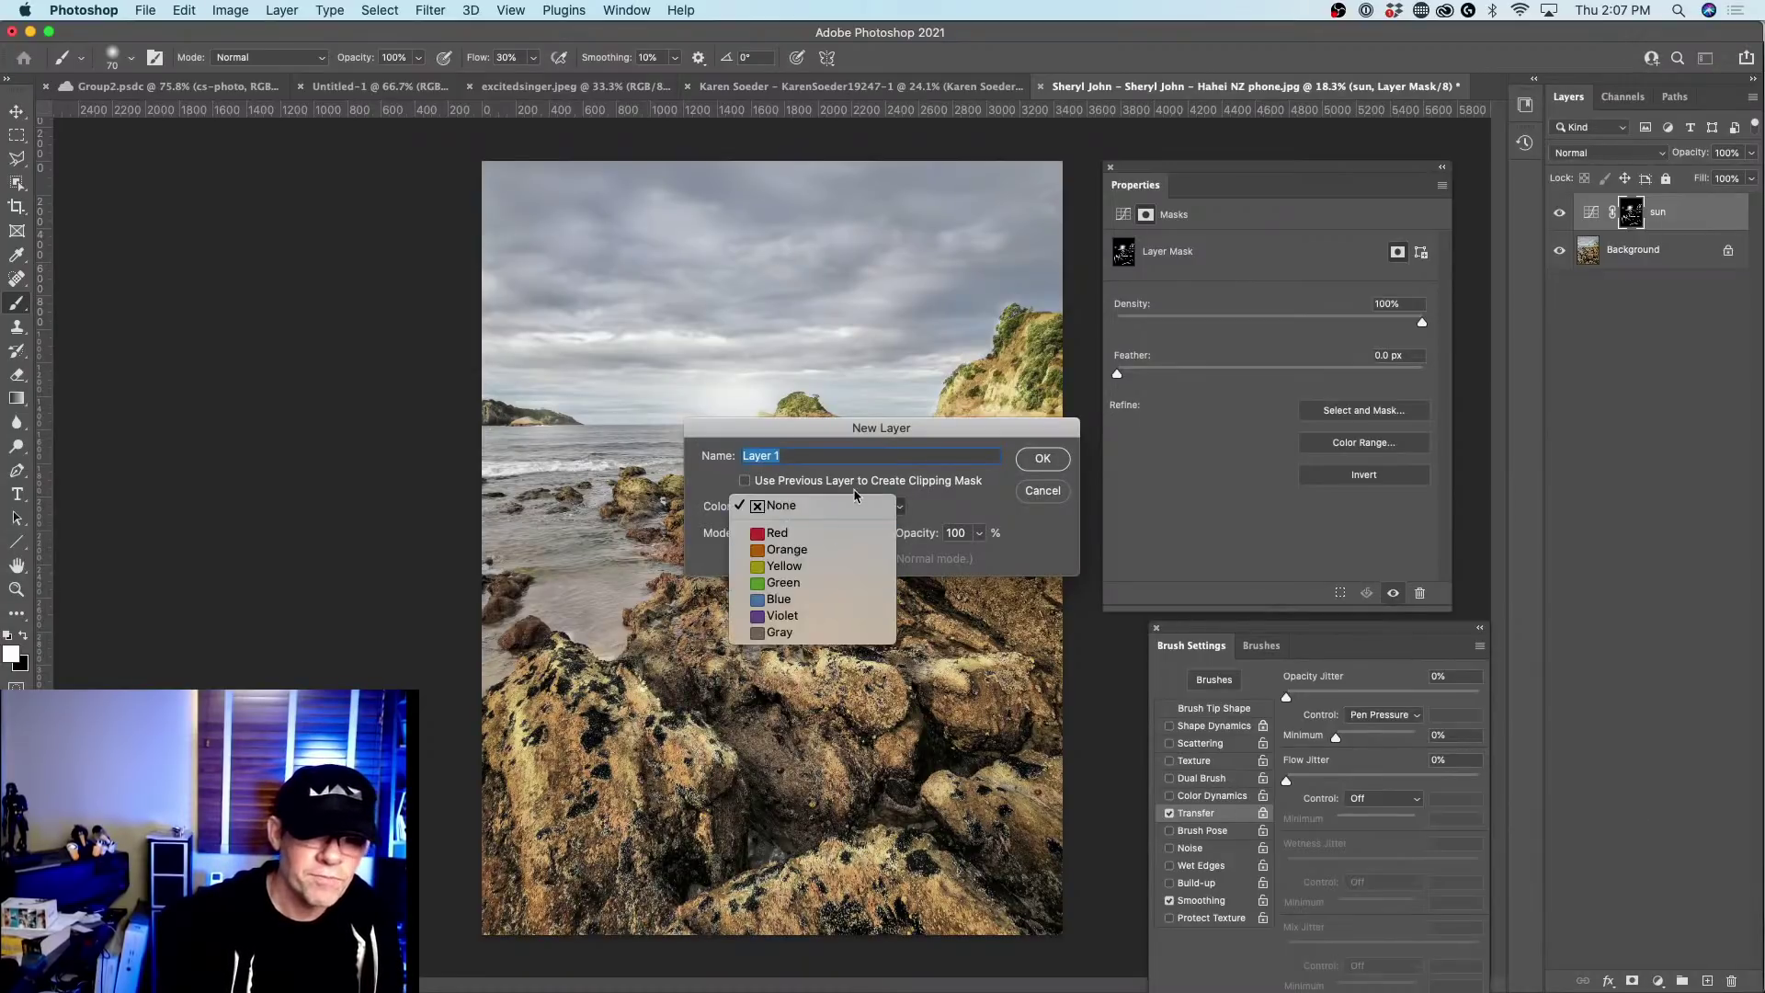
{"action": "left_click", "coordinate": [857, 501]}
{"action": "left_click", "coordinate": [812, 537]}
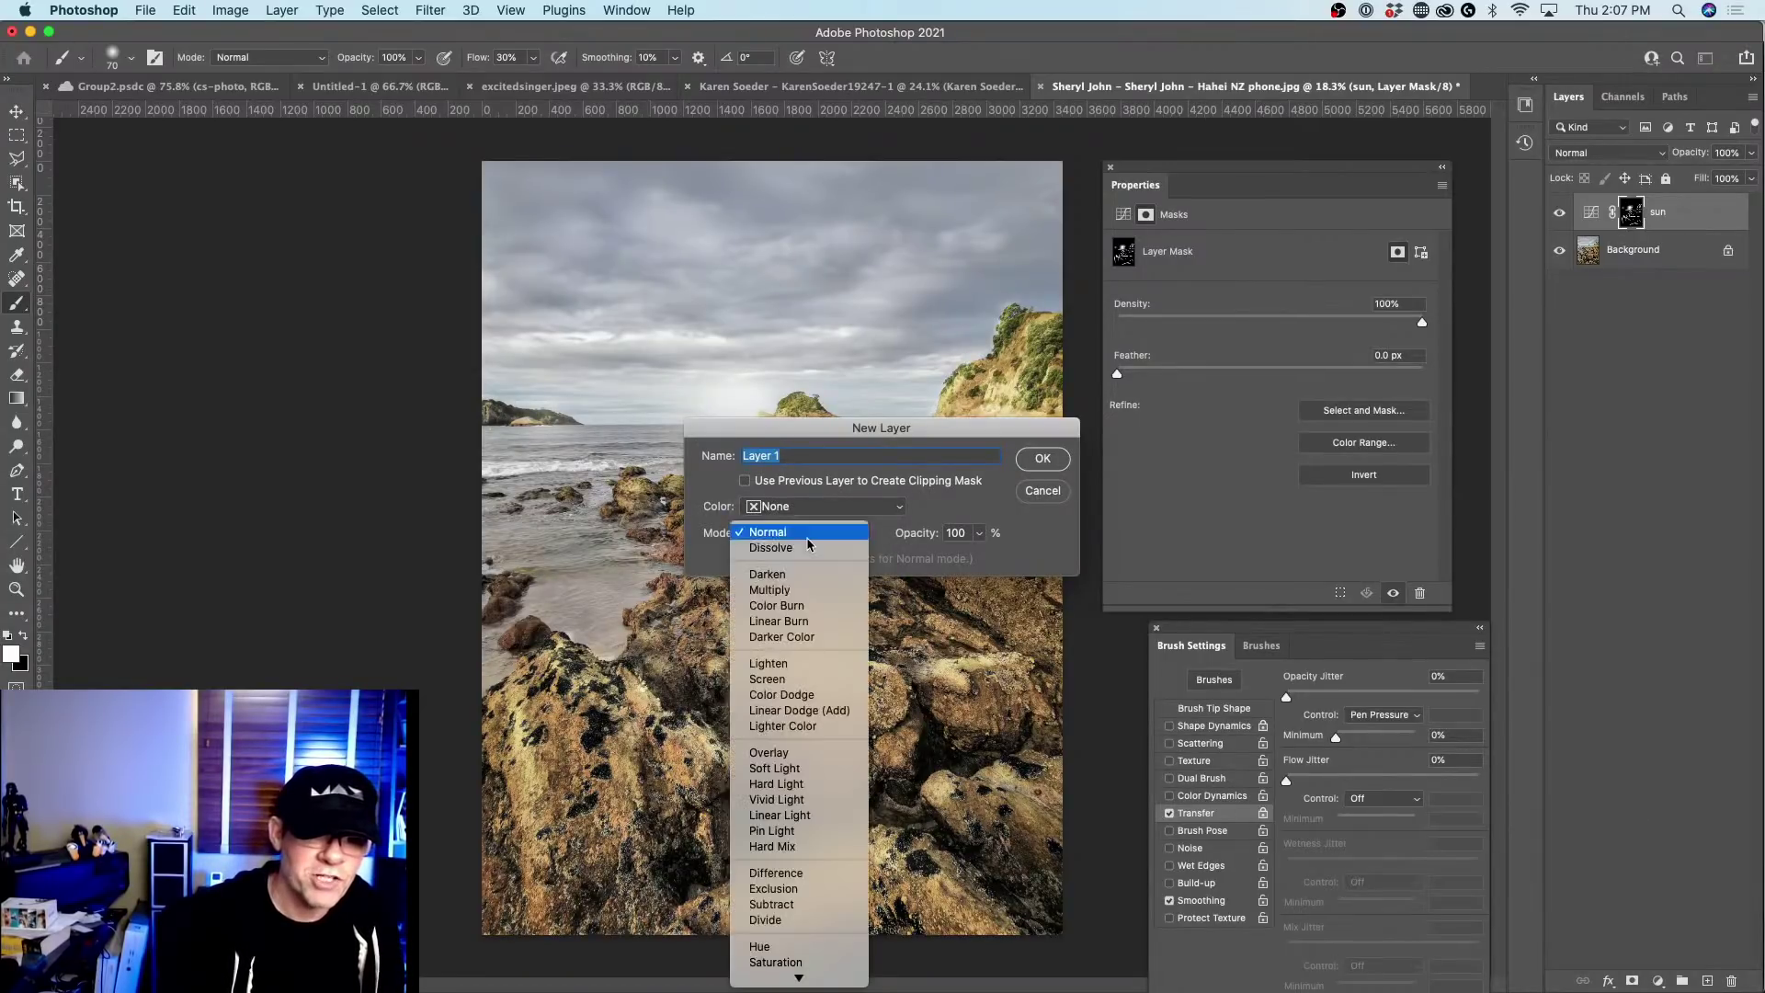
{"action": "left_click", "coordinate": [826, 760]}
{"action": "left_click", "coordinate": [1041, 460]}
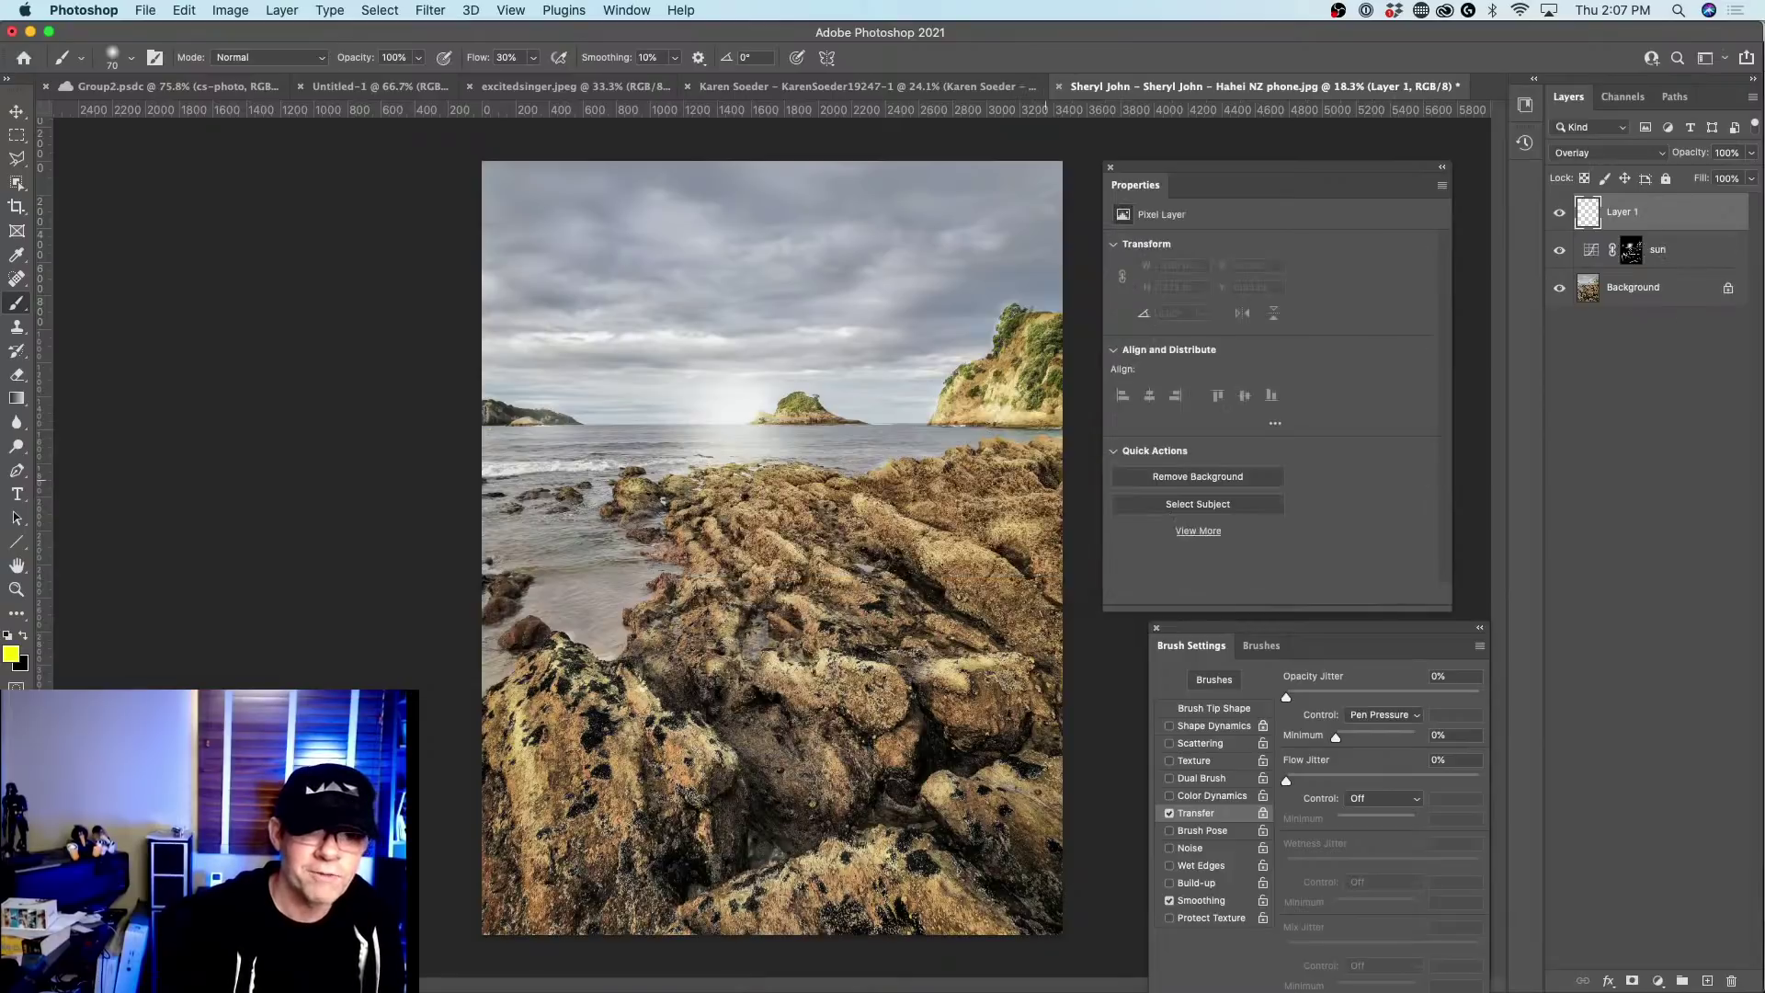
{"action": "double_click", "coordinate": [1650, 217]}
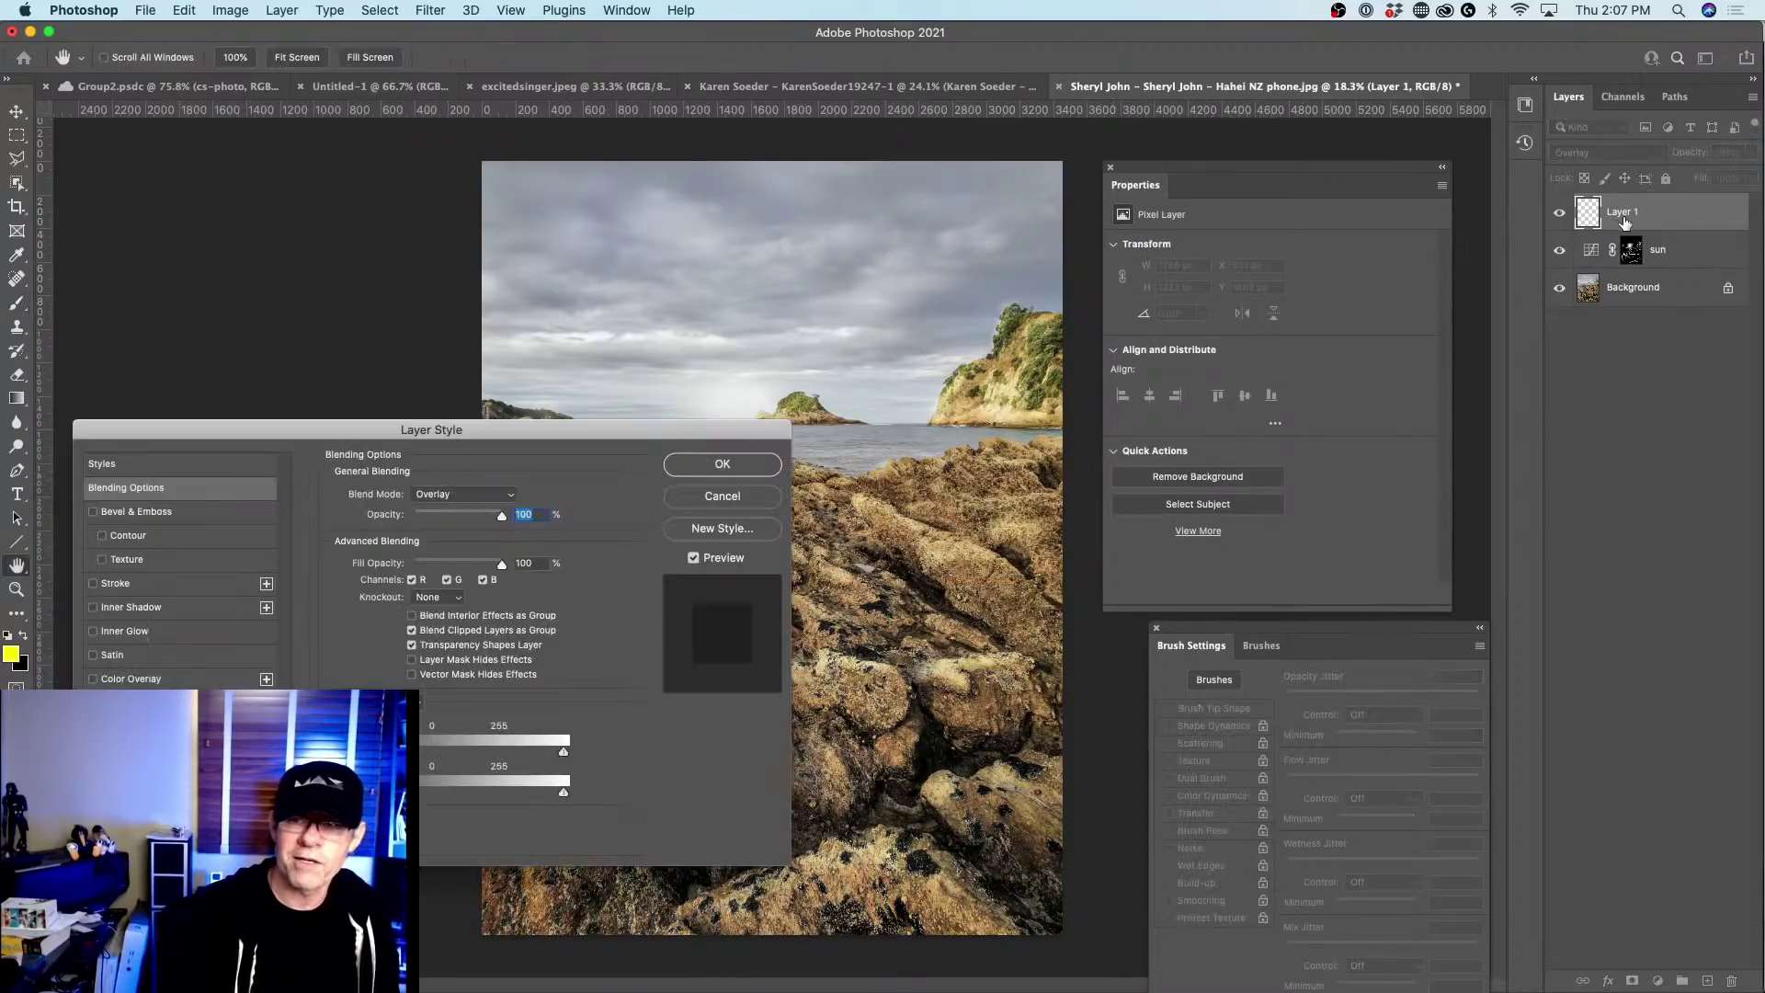
{"action": "left_click", "coordinate": [741, 488]}
{"action": "key", "text": "b"}
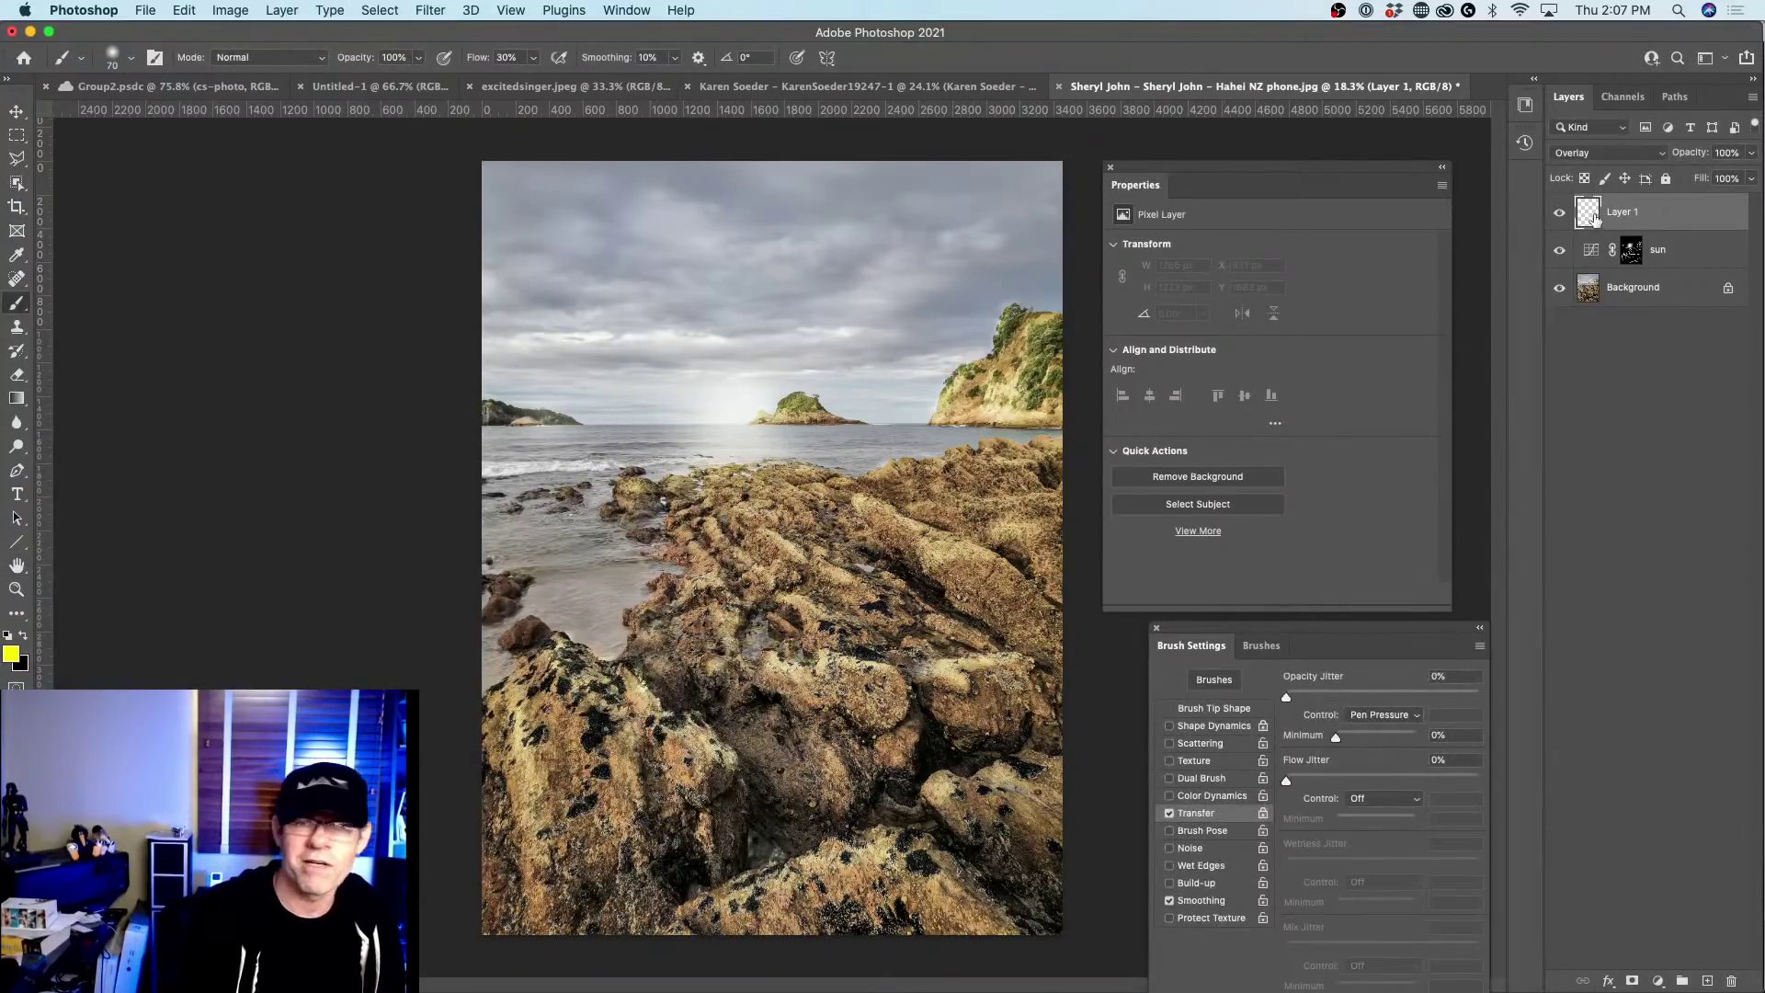
Paint black shadows on the Overlay layer with a size 150 brush between the rock ridges and on the left foreground rock.
{"action": "key", "text": "x"}
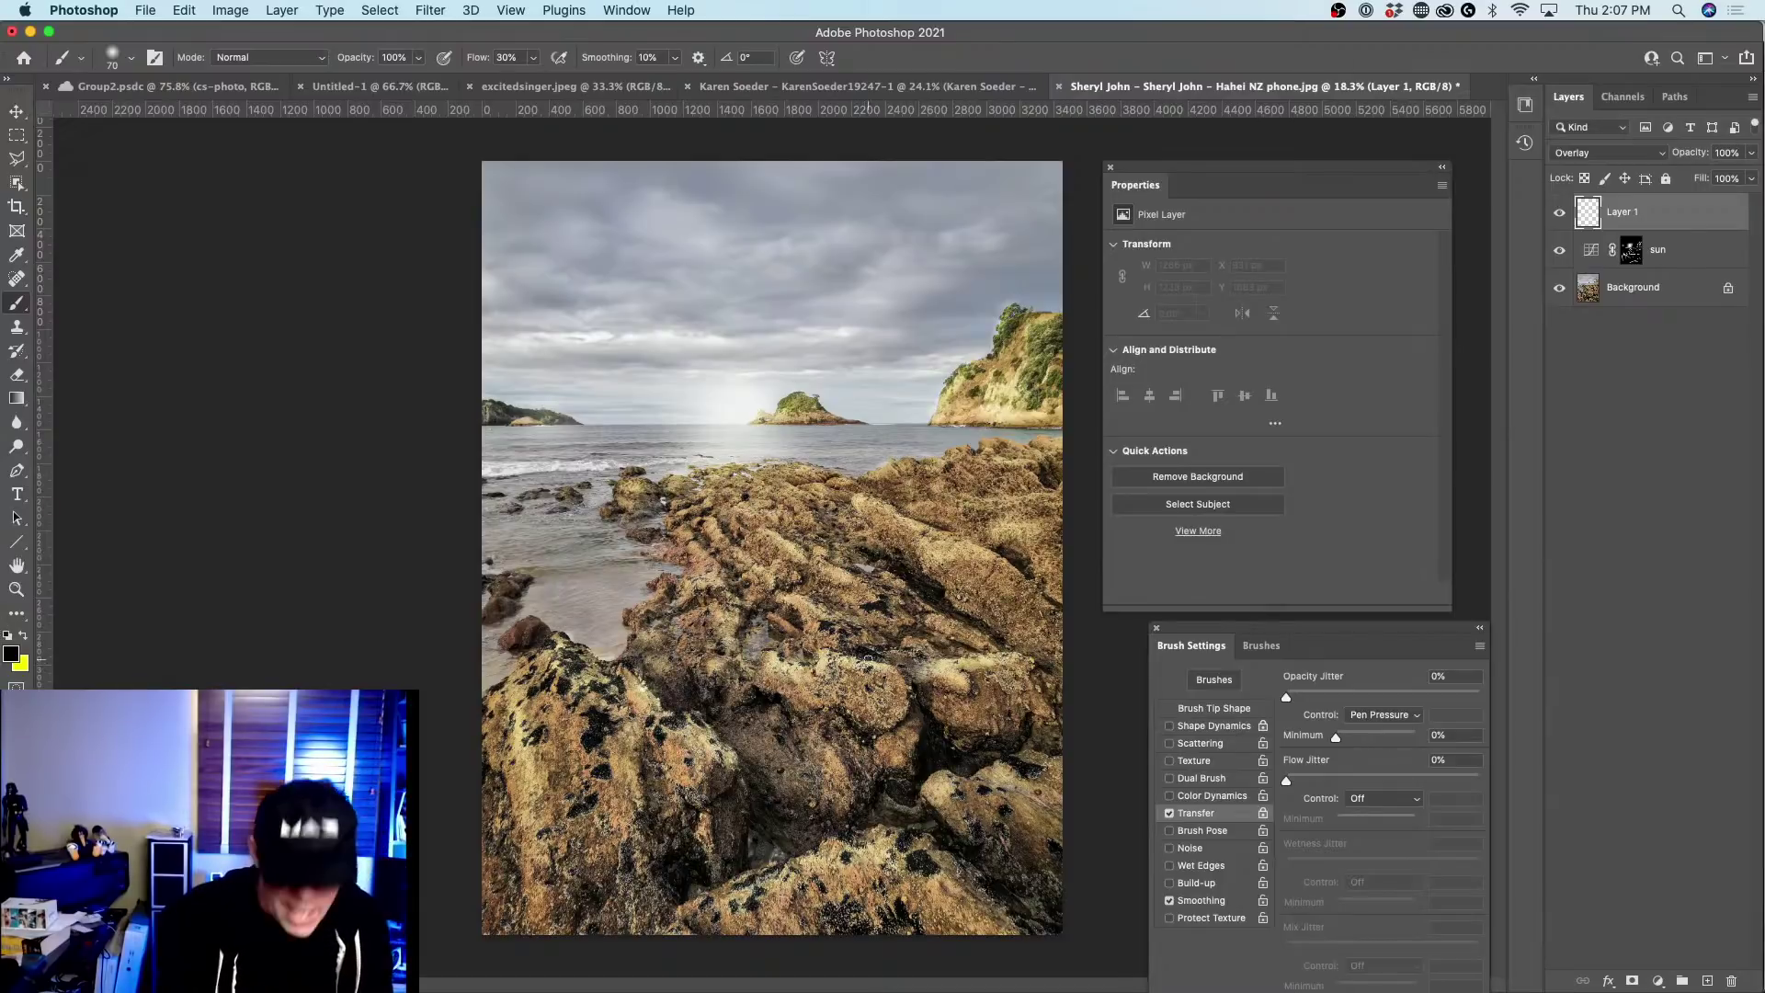
{"action": "key", "text": "bracketright"}
{"action": "key", "text": "bracketright"}
{"action": "key", "text": "bracketright"}
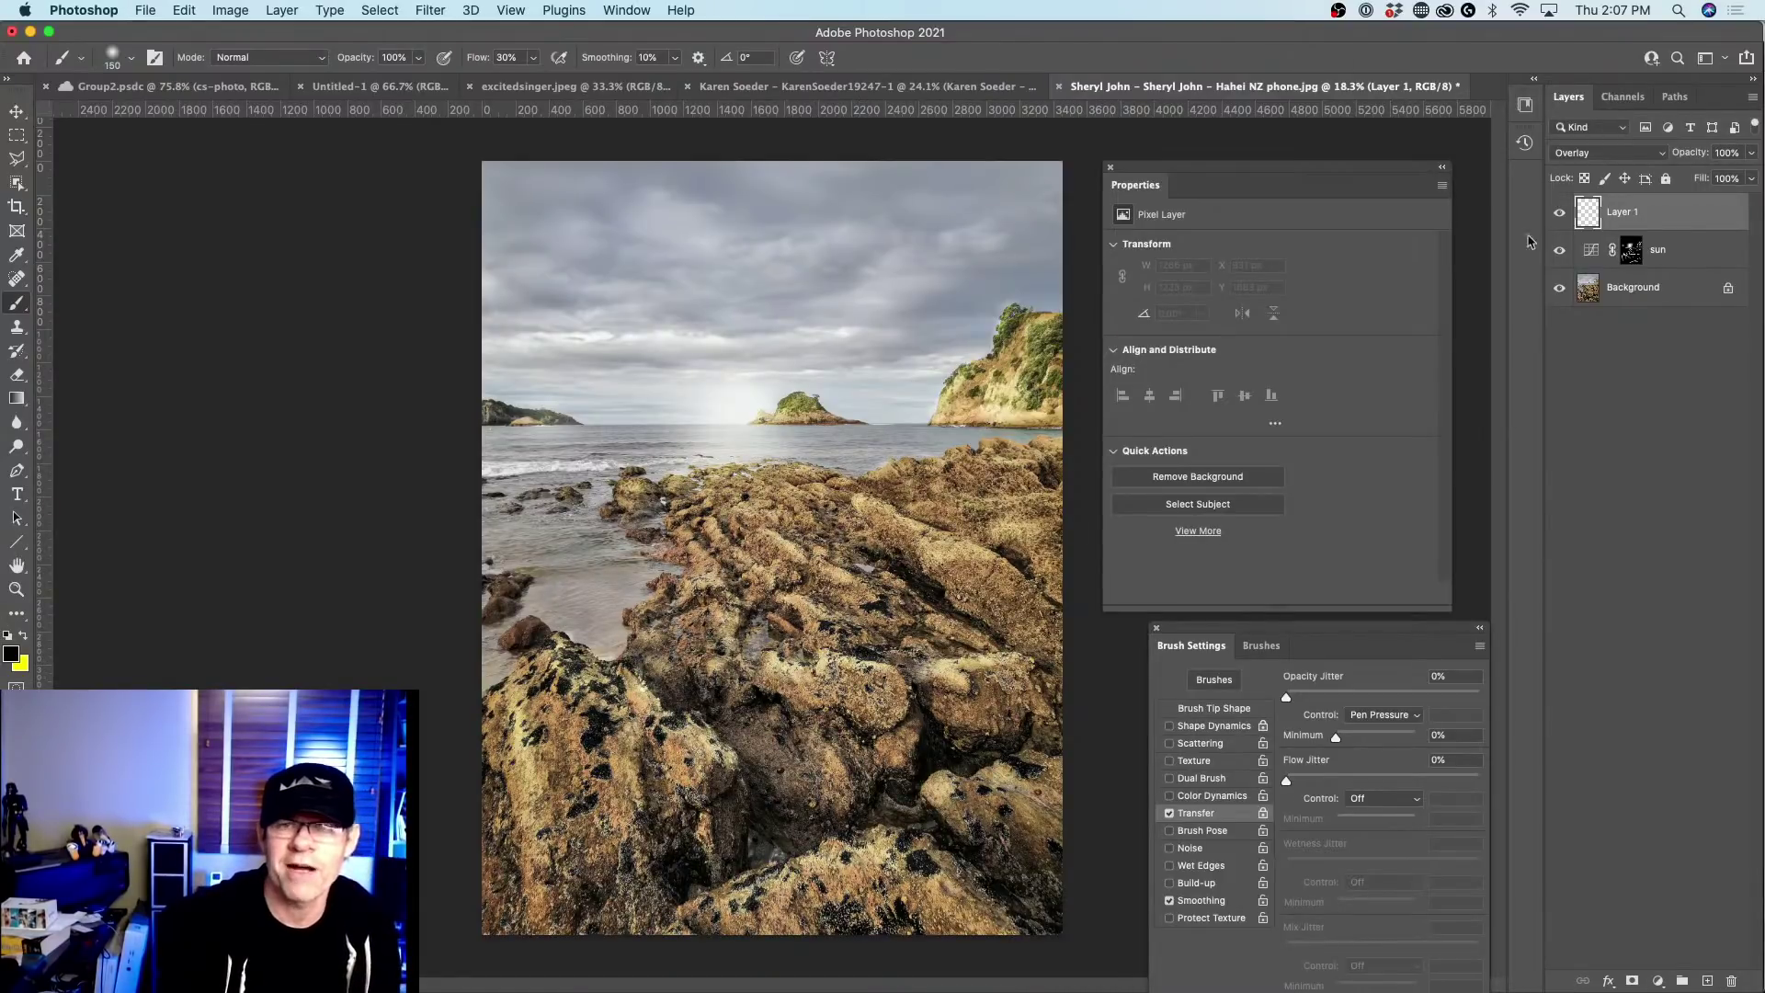
{"action": "mouse_move", "coordinate": [692, 718]}
{"action": "left_mouse_down"}
{"action": "mouse_move", "coordinate": [673, 686]}
{"action": "mouse_move", "coordinate": [740, 733]}
{"action": "mouse_move", "coordinate": [751, 700]}
{"action": "mouse_move", "coordinate": [787, 723]}
{"action": "mouse_move", "coordinate": [730, 723]}
{"action": "mouse_move", "coordinate": [788, 735]}
{"action": "mouse_move", "coordinate": [847, 710]}
{"action": "mouse_move", "coordinate": [814, 701]}
{"action": "mouse_move", "coordinate": [894, 701]}
{"action": "mouse_move", "coordinate": [875, 715]}
{"action": "mouse_move", "coordinate": [890, 726]}
{"action": "mouse_move", "coordinate": [721, 717]}
{"action": "mouse_move", "coordinate": [703, 696]}
{"action": "mouse_move", "coordinate": [809, 742]}
{"action": "mouse_move", "coordinate": [926, 704]}
{"action": "mouse_move", "coordinate": [1007, 745]}
{"action": "mouse_move", "coordinate": [934, 697]}
{"action": "mouse_move", "coordinate": [957, 712]}
{"action": "mouse_move", "coordinate": [1018, 692]}
{"action": "mouse_move", "coordinate": [984, 723]}
{"action": "mouse_move", "coordinate": [885, 696]}
{"action": "mouse_move", "coordinate": [869, 607]}
{"action": "mouse_move", "coordinate": [765, 558]}
{"action": "mouse_move", "coordinate": [896, 579]}
{"action": "mouse_move", "coordinate": [1021, 571]}
{"action": "mouse_move", "coordinate": [967, 592]}
{"action": "mouse_move", "coordinate": [996, 617]}
{"action": "mouse_move", "coordinate": [859, 528]}
{"action": "mouse_move", "coordinate": [999, 630]}
{"action": "mouse_move", "coordinate": [1041, 615]}
{"action": "mouse_move", "coordinate": [986, 531]}
{"action": "mouse_move", "coordinate": [1055, 567]}
{"action": "mouse_move", "coordinate": [1030, 480]}
{"action": "mouse_move", "coordinate": [981, 478]}
{"action": "mouse_move", "coordinate": [1035, 477]}
{"action": "left_mouse_up"}
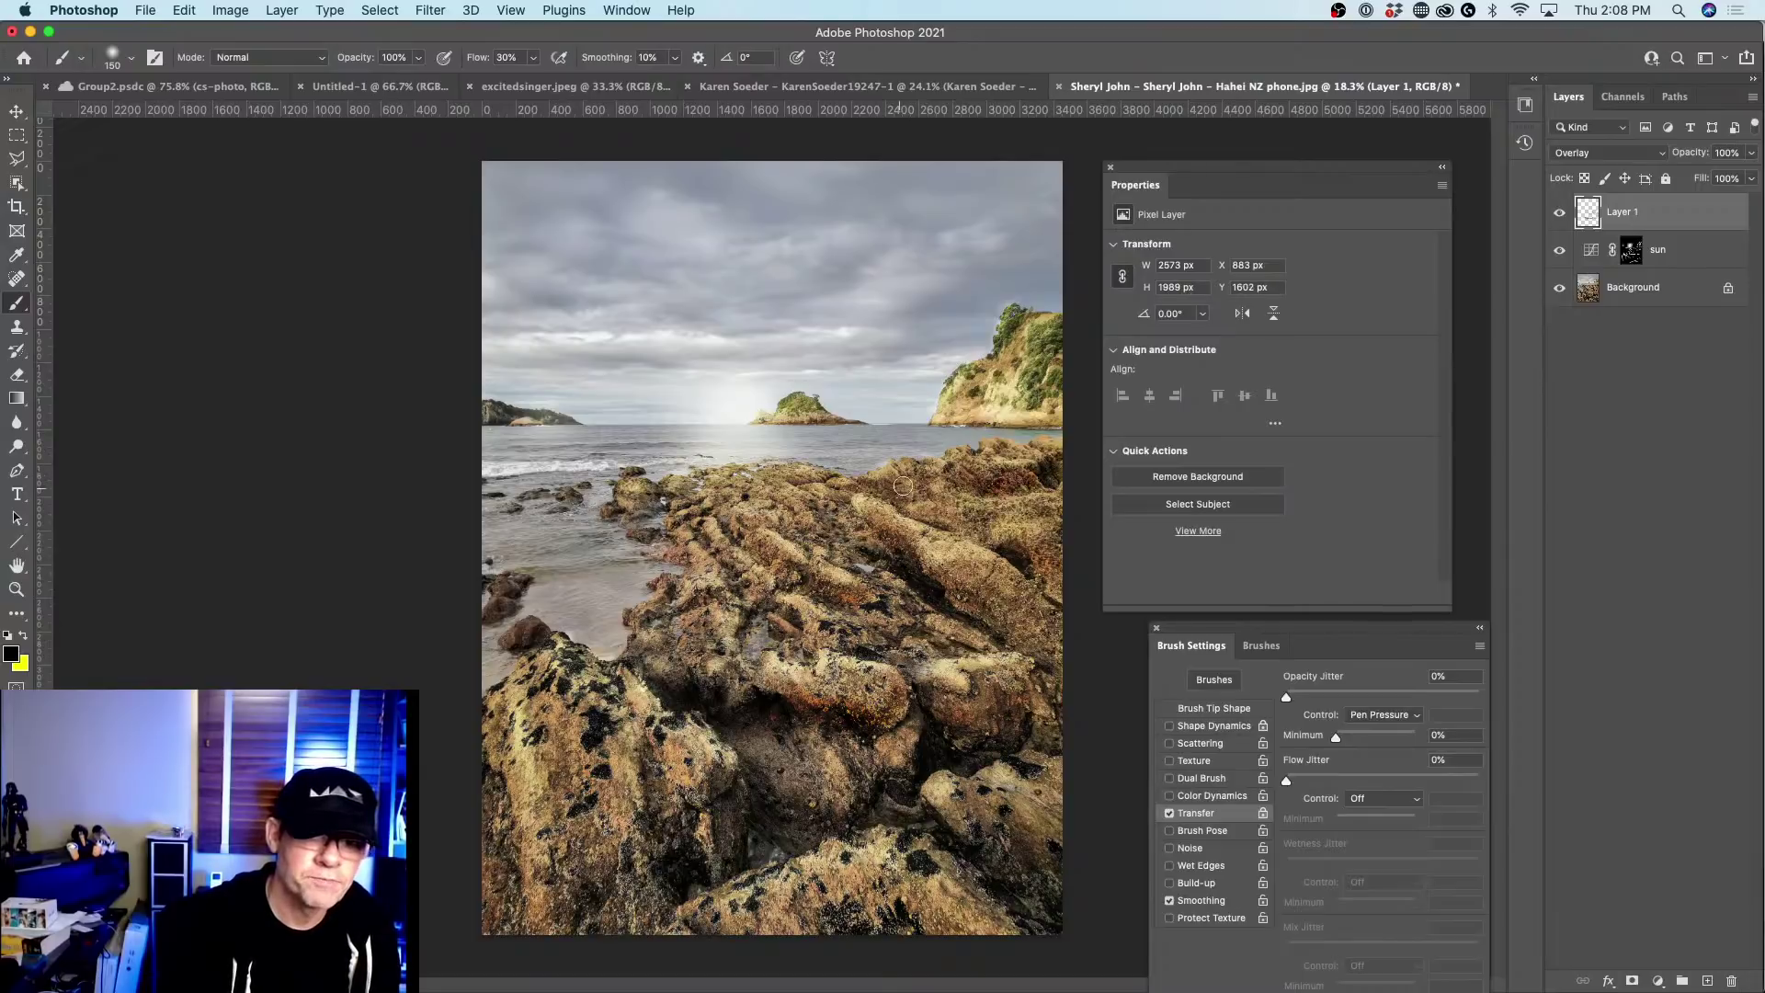
{"action": "left_click_drag", "start_coordinate": [903, 486], "coordinate": [891, 497]}
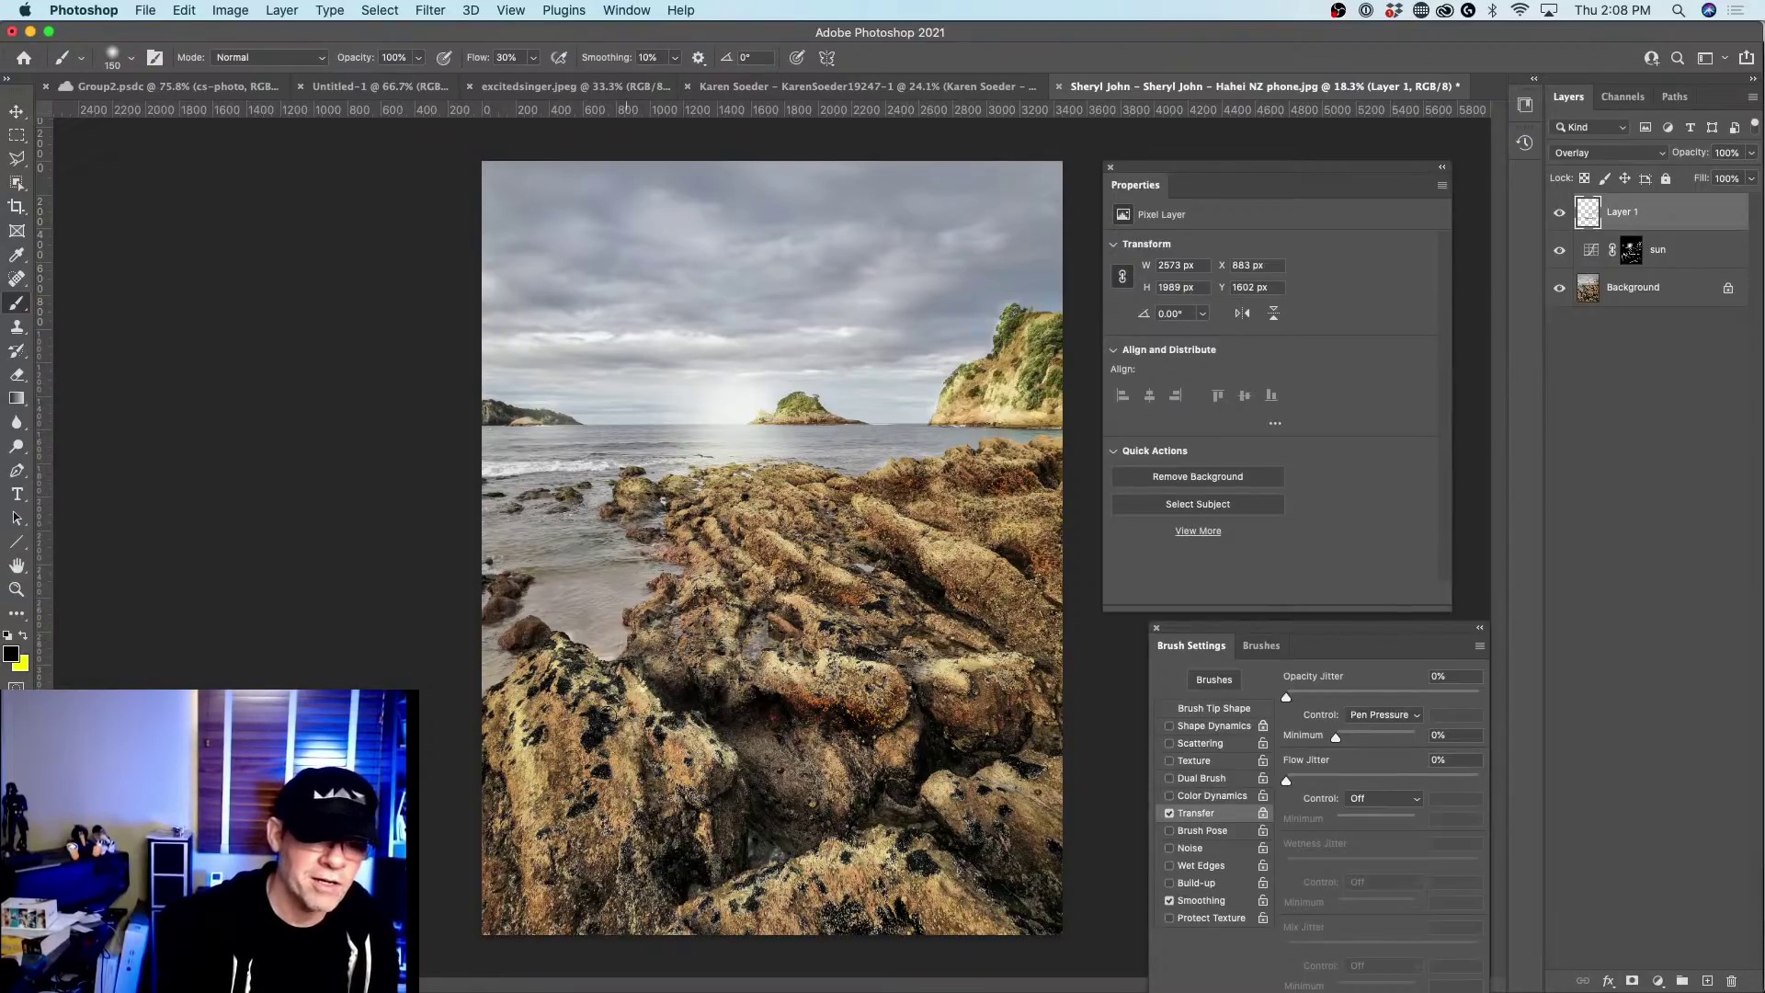
{"action": "mouse_move", "coordinate": [614, 758]}
{"action": "left_mouse_down"}
{"action": "mouse_move", "coordinate": [588, 783]}
{"action": "mouse_move", "coordinate": [608, 724]}
{"action": "mouse_move", "coordinate": [586, 791]}
{"action": "mouse_move", "coordinate": [593, 918]}
{"action": "mouse_move", "coordinate": [656, 773]}
{"action": "mouse_move", "coordinate": [684, 816]}
{"action": "mouse_move", "coordinate": [660, 783]}
{"action": "mouse_move", "coordinate": [652, 840]}
{"action": "mouse_move", "coordinate": [577, 756]}
{"action": "mouse_move", "coordinate": [565, 871]}
{"action": "mouse_move", "coordinate": [538, 908]}
{"action": "mouse_move", "coordinate": [576, 908]}
{"action": "mouse_move", "coordinate": [643, 844]}
{"action": "mouse_move", "coordinate": [607, 922]}
{"action": "mouse_move", "coordinate": [631, 876]}
{"action": "mouse_move", "coordinate": [610, 857]}
{"action": "mouse_move", "coordinate": [610, 804]}
{"action": "mouse_move", "coordinate": [609, 899]}
{"action": "mouse_move", "coordinate": [664, 882]}
{"action": "mouse_move", "coordinate": [603, 916]}
{"action": "mouse_move", "coordinate": [682, 873]}
{"action": "mouse_move", "coordinate": [685, 773]}
{"action": "mouse_move", "coordinate": [621, 830]}
{"action": "mouse_move", "coordinate": [705, 806]}
{"action": "mouse_move", "coordinate": [574, 857]}
{"action": "mouse_move", "coordinate": [524, 907]}
{"action": "left_mouse_up"}
Enlarge the brush to 300 and darken broader areas of the foreground rocks on the Overlay layer.
{"action": "key", "text": "bracketright"}
{"action": "key", "text": "bracketright"}
{"action": "key", "text": "bracketright"}
{"action": "key", "text": "bracketright"}
{"action": "mouse_move", "coordinate": [711, 866]}
{"action": "left_mouse_down"}
{"action": "mouse_move", "coordinate": [857, 787]}
{"action": "mouse_move", "coordinate": [889, 748]}
{"action": "mouse_move", "coordinate": [796, 805]}
{"action": "mouse_move", "coordinate": [989, 831]}
{"action": "mouse_move", "coordinate": [1053, 899]}
{"action": "mouse_move", "coordinate": [1004, 876]}
{"action": "mouse_move", "coordinate": [967, 746]}
{"action": "mouse_move", "coordinate": [968, 630]}
{"action": "left_mouse_up"}
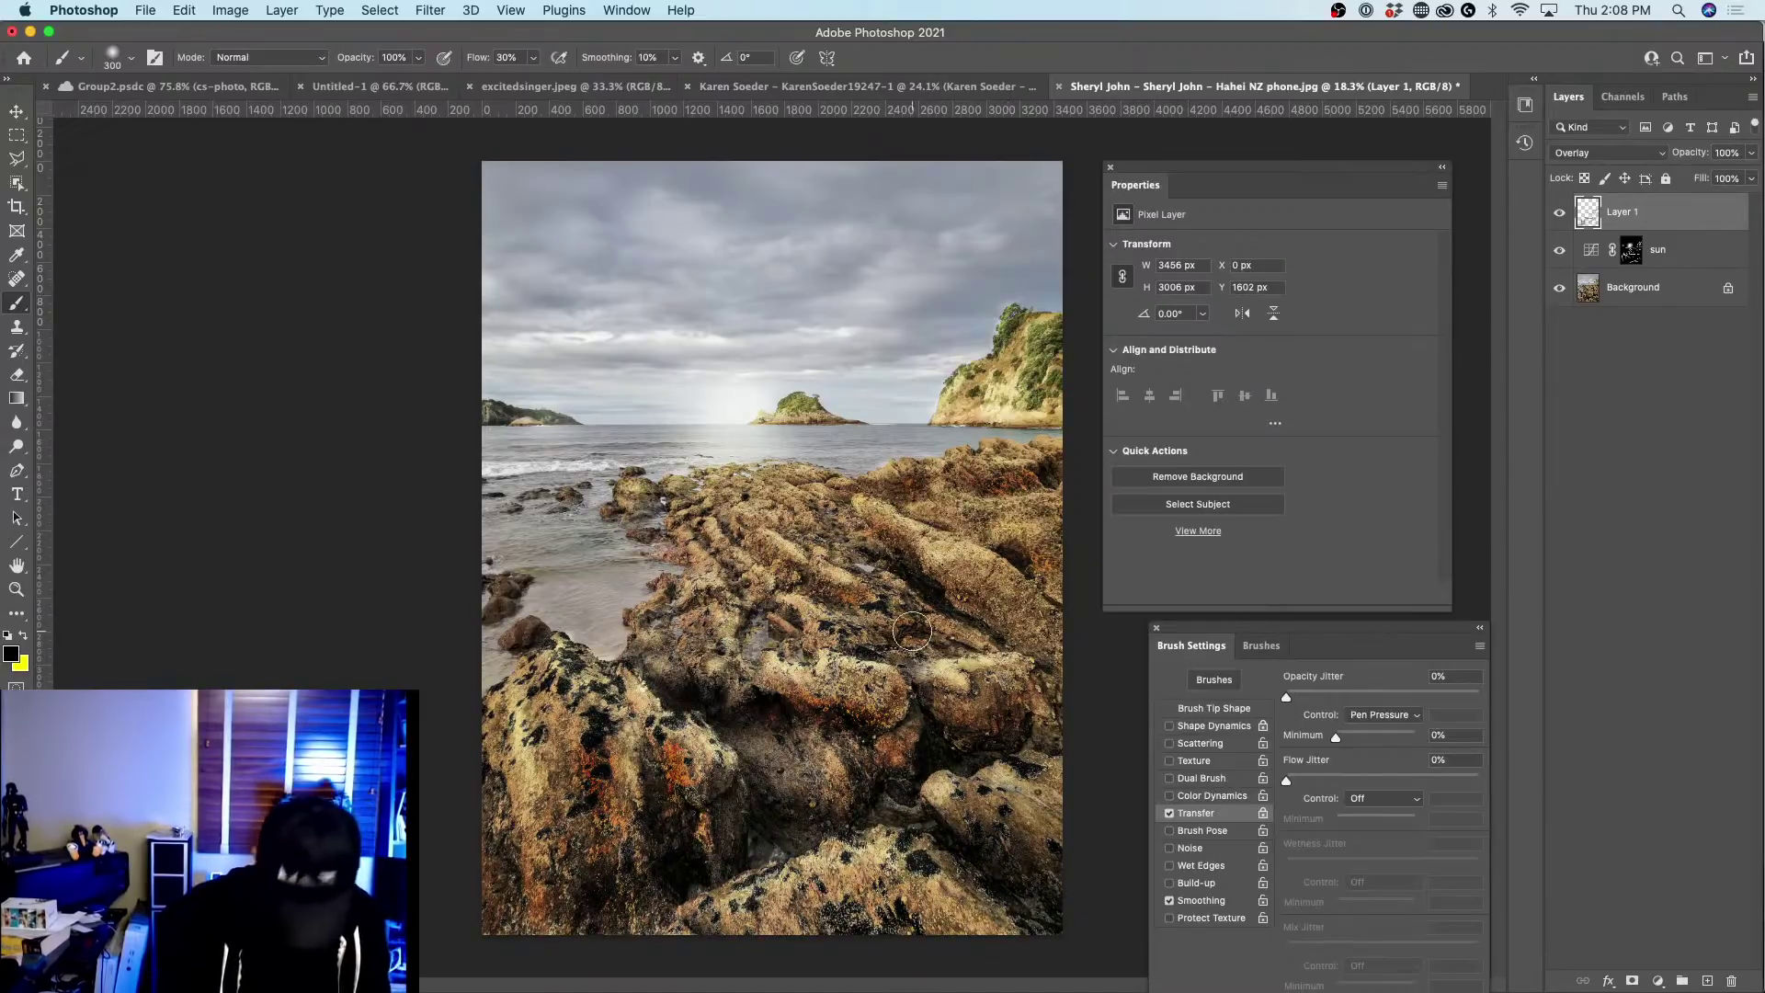
Reduce the brush to 125 and paint black shading over the rock crevices, shoreline boulders, headland cliff and small island.
{"action": "key", "text": "bracketleft"}
{"action": "key", "text": "bracketleft"}
{"action": "key", "text": "bracketleft"}
{"action": "key", "text": "bracketleft"}
{"action": "key", "text": "bracketleft"}
{"action": "mouse_move", "coordinate": [848, 649]}
{"action": "left_mouse_down"}
{"action": "mouse_move", "coordinate": [907, 570]}
{"action": "mouse_move", "coordinate": [865, 536]}
{"action": "mouse_move", "coordinate": [930, 598]}
{"action": "mouse_move", "coordinate": [953, 594]}
{"action": "mouse_move", "coordinate": [787, 530]}
{"action": "mouse_move", "coordinate": [815, 501]}
{"action": "mouse_move", "coordinate": [807, 540]}
{"action": "mouse_move", "coordinate": [896, 489]}
{"action": "mouse_move", "coordinate": [1005, 502]}
{"action": "mouse_move", "coordinate": [982, 519]}
{"action": "mouse_move", "coordinate": [1057, 507]}
{"action": "mouse_move", "coordinate": [952, 509]}
{"action": "mouse_move", "coordinate": [1050, 512]}
{"action": "mouse_move", "coordinate": [979, 533]}
{"action": "mouse_move", "coordinate": [1066, 577]}
{"action": "mouse_move", "coordinate": [716, 689]}
{"action": "left_mouse_up"}
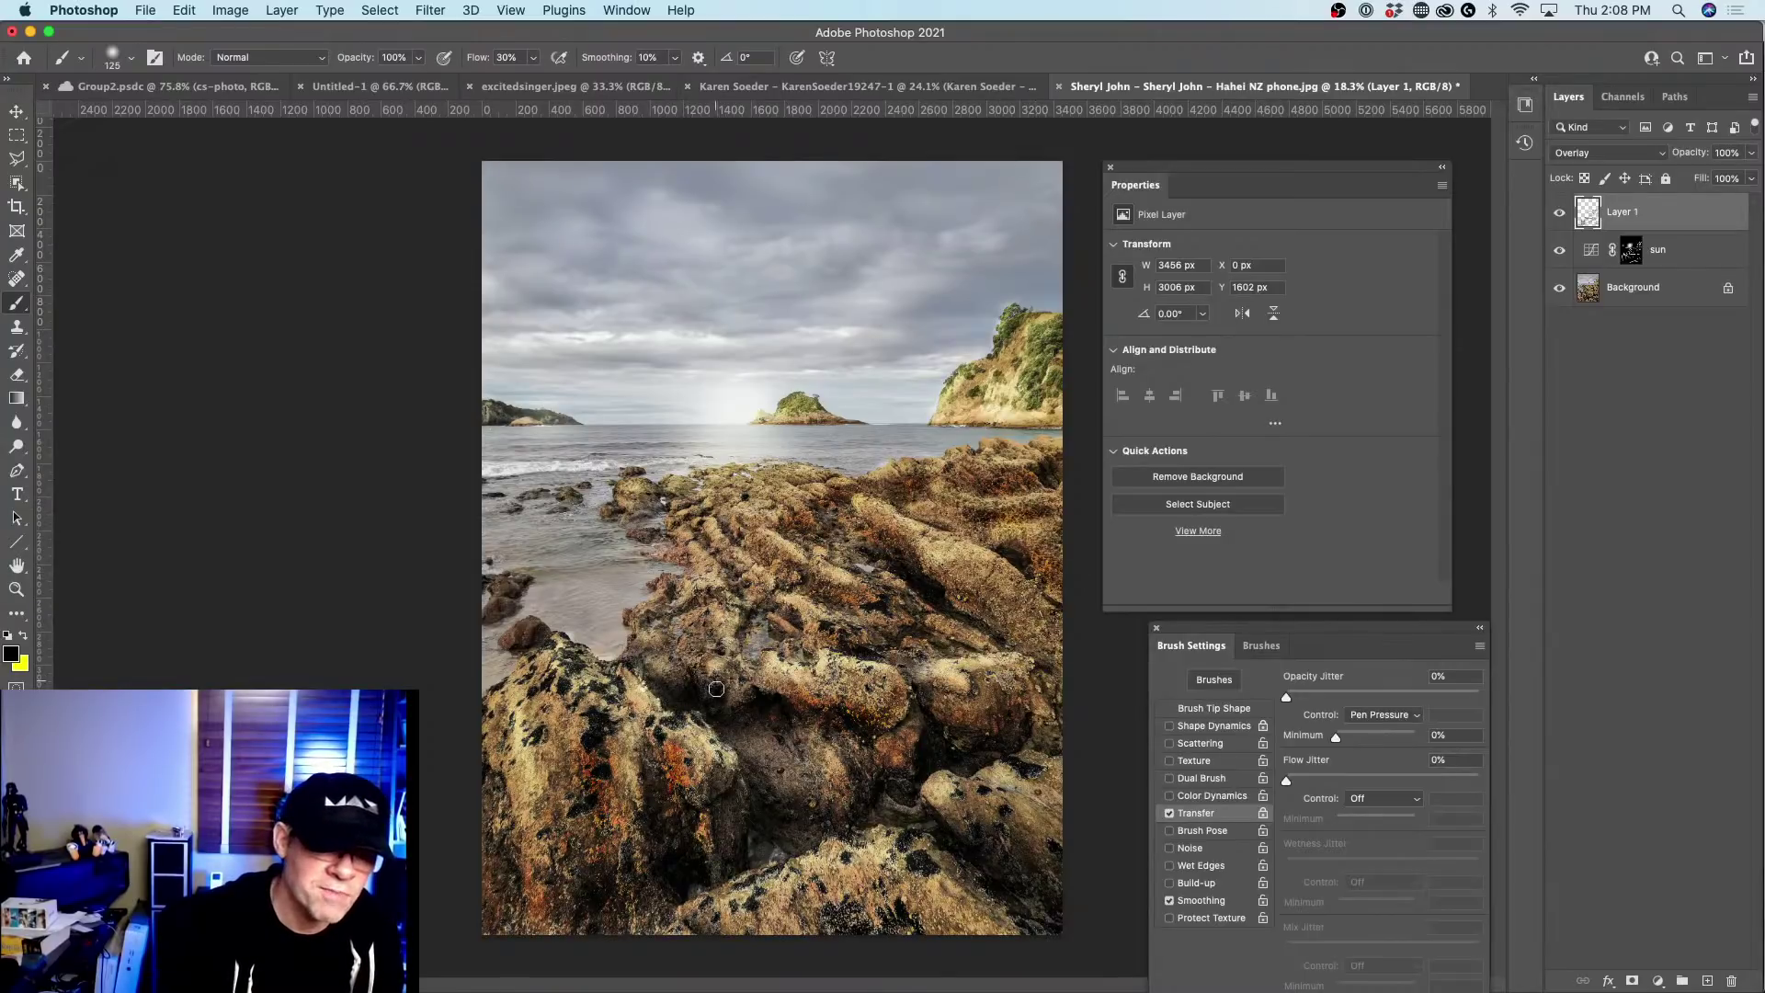
{"action": "mouse_move", "coordinate": [584, 802]}
{"action": "left_mouse_down"}
{"action": "mouse_move", "coordinate": [522, 887]}
{"action": "mouse_move", "coordinate": [497, 833]}
{"action": "left_mouse_up"}
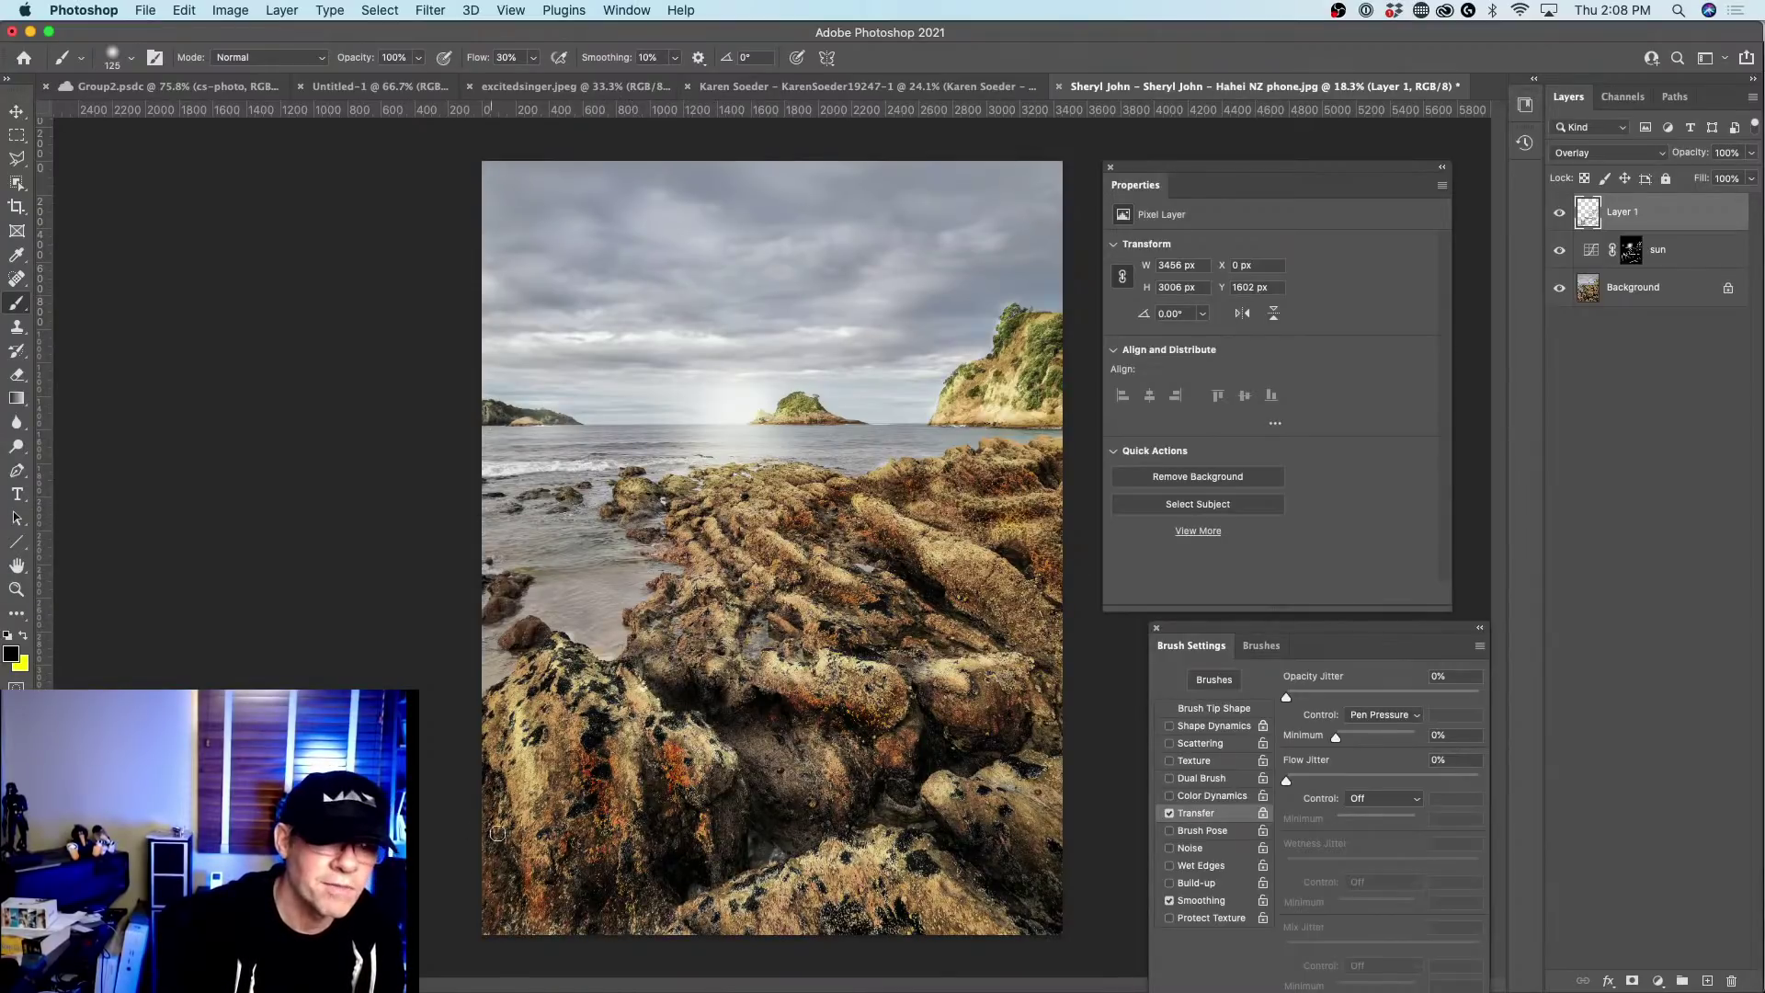
{"action": "mouse_move", "coordinate": [493, 743]}
{"action": "left_mouse_down"}
{"action": "mouse_move", "coordinate": [547, 818]}
{"action": "mouse_move", "coordinate": [511, 598]}
{"action": "mouse_move", "coordinate": [534, 575]}
{"action": "left_mouse_up"}
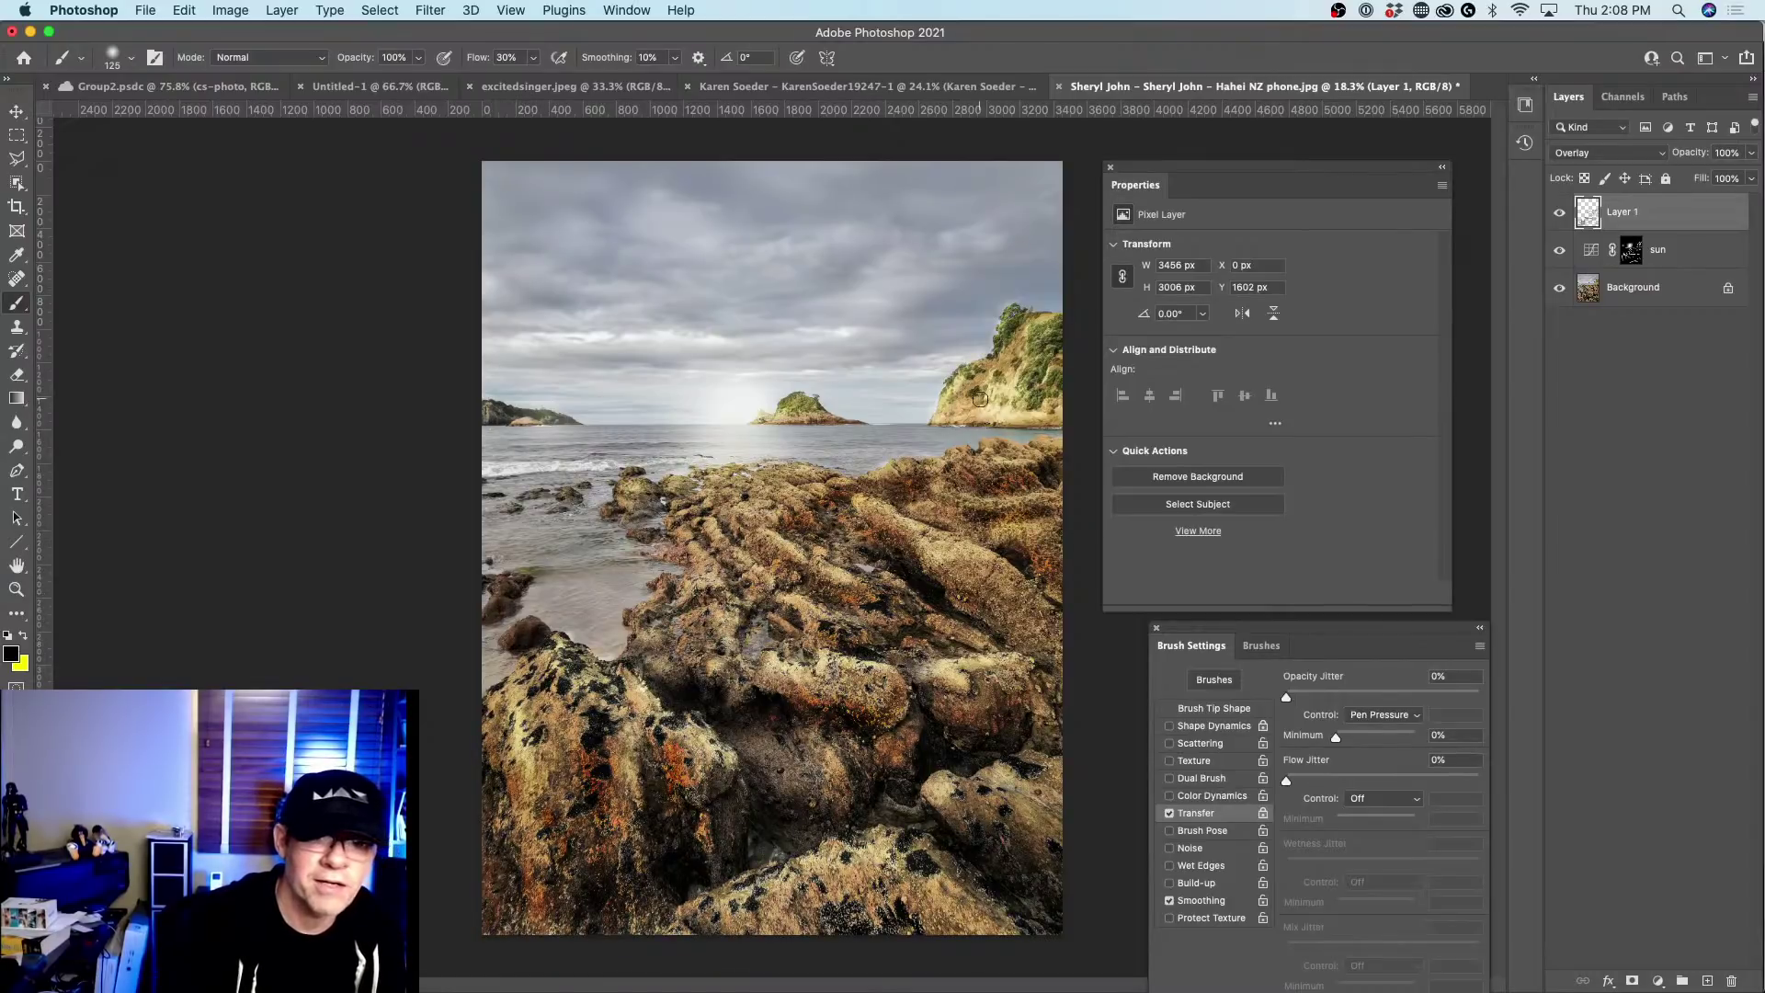
{"action": "mouse_move", "coordinate": [980, 399]}
{"action": "left_mouse_down"}
{"action": "mouse_move", "coordinate": [965, 409]}
{"action": "mouse_move", "coordinate": [1002, 359]}
{"action": "mouse_move", "coordinate": [961, 402]}
{"action": "mouse_move", "coordinate": [1016, 330]}
{"action": "mouse_move", "coordinate": [975, 386]}
{"action": "left_mouse_up"}
{"action": "left_click_drag", "start_coordinate": [812, 411], "coordinate": [823, 419]}
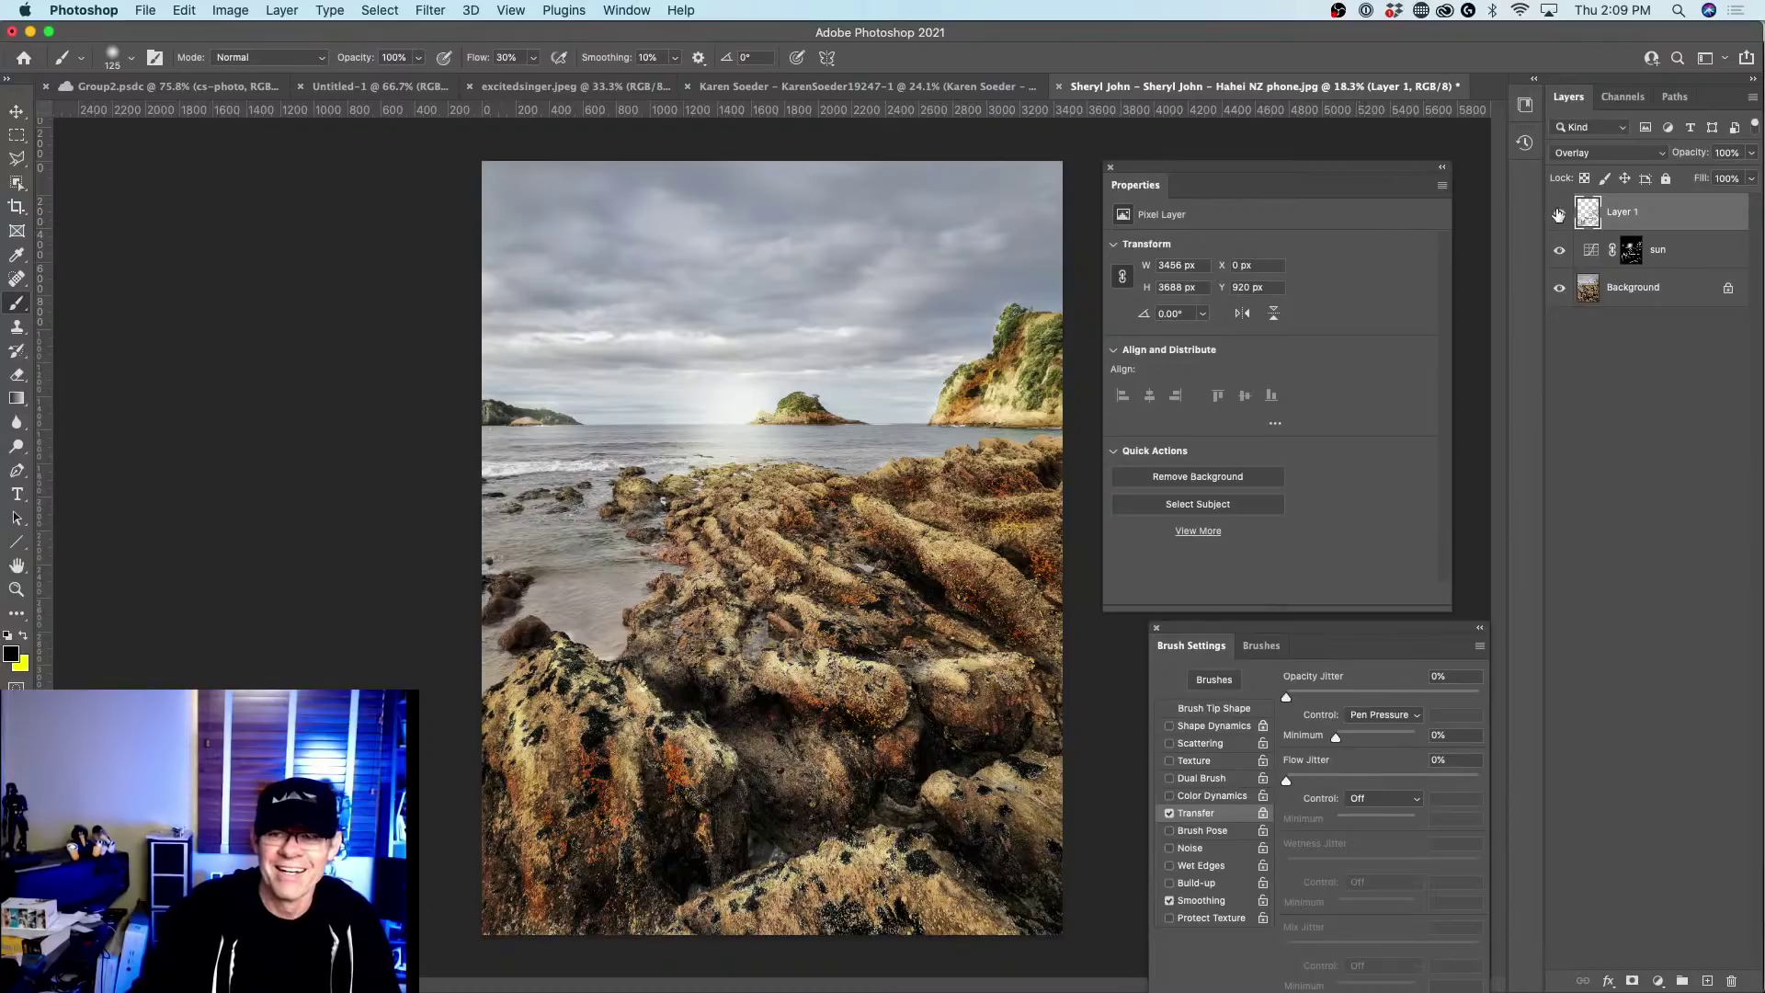
Hide the sun layer and set the painted shading layer's blend mode to Darken.
{"action": "left_click", "coordinate": [1560, 248]}
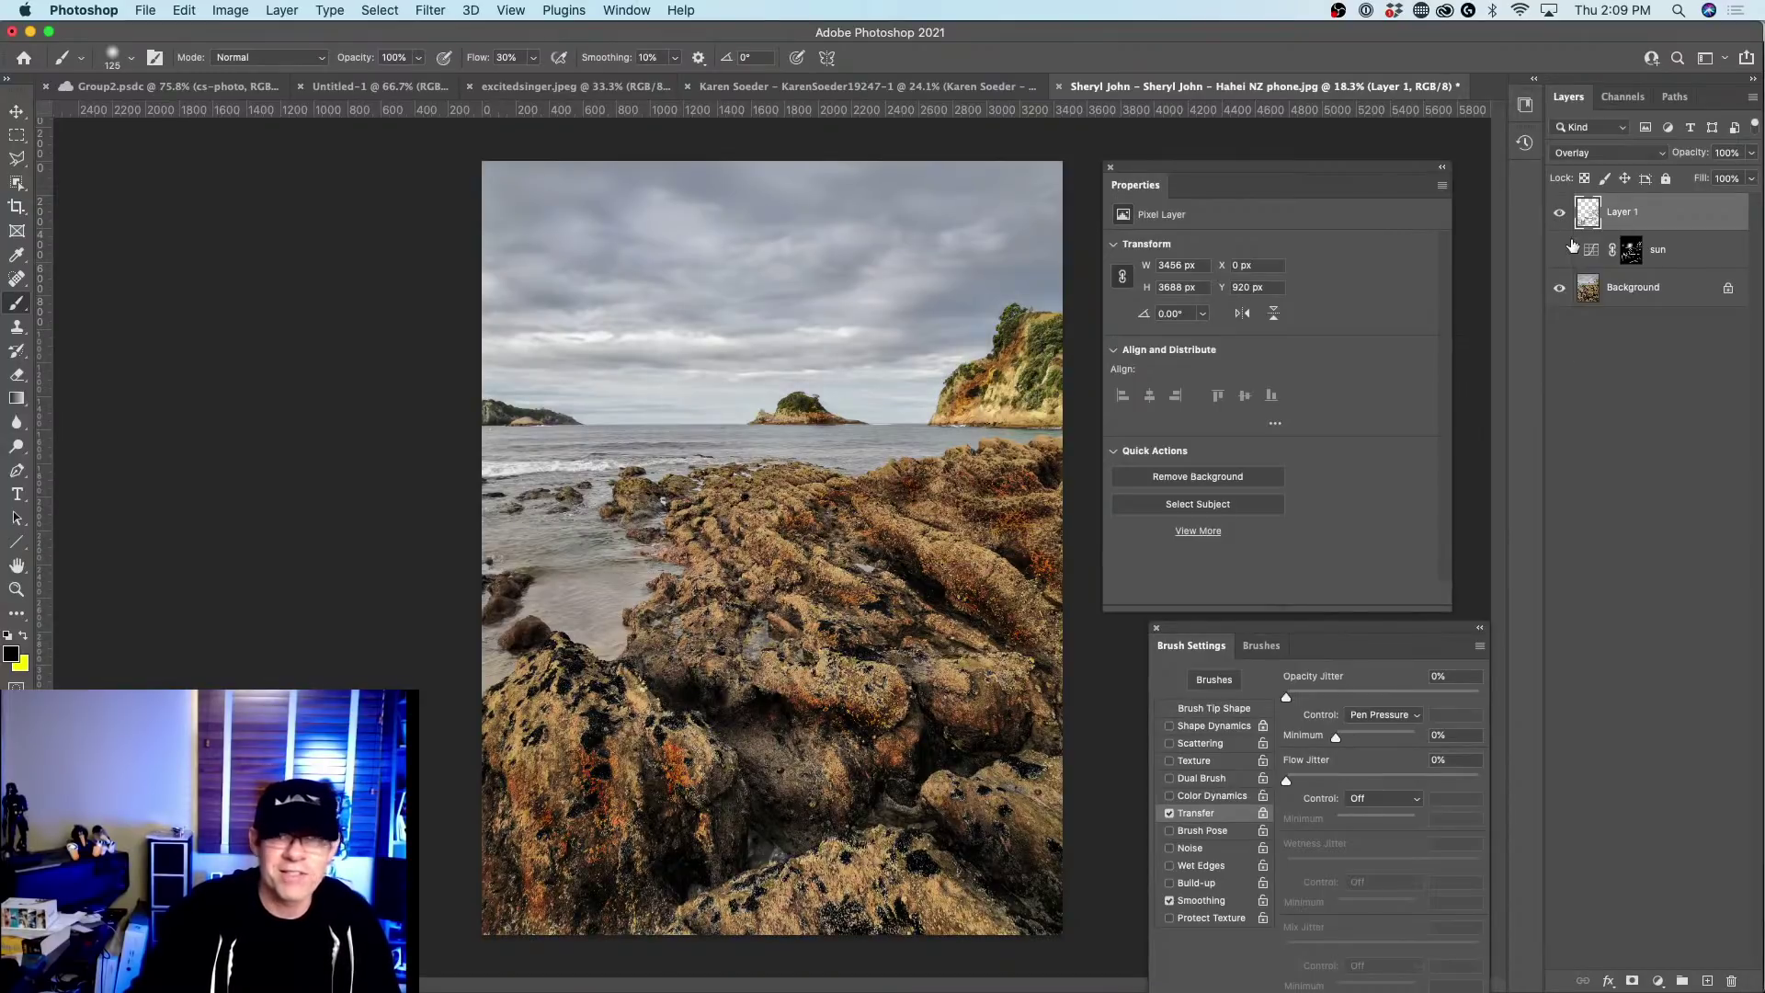
{"action": "left_click", "coordinate": [1558, 213]}
{"action": "left_click", "coordinate": [1559, 213]}
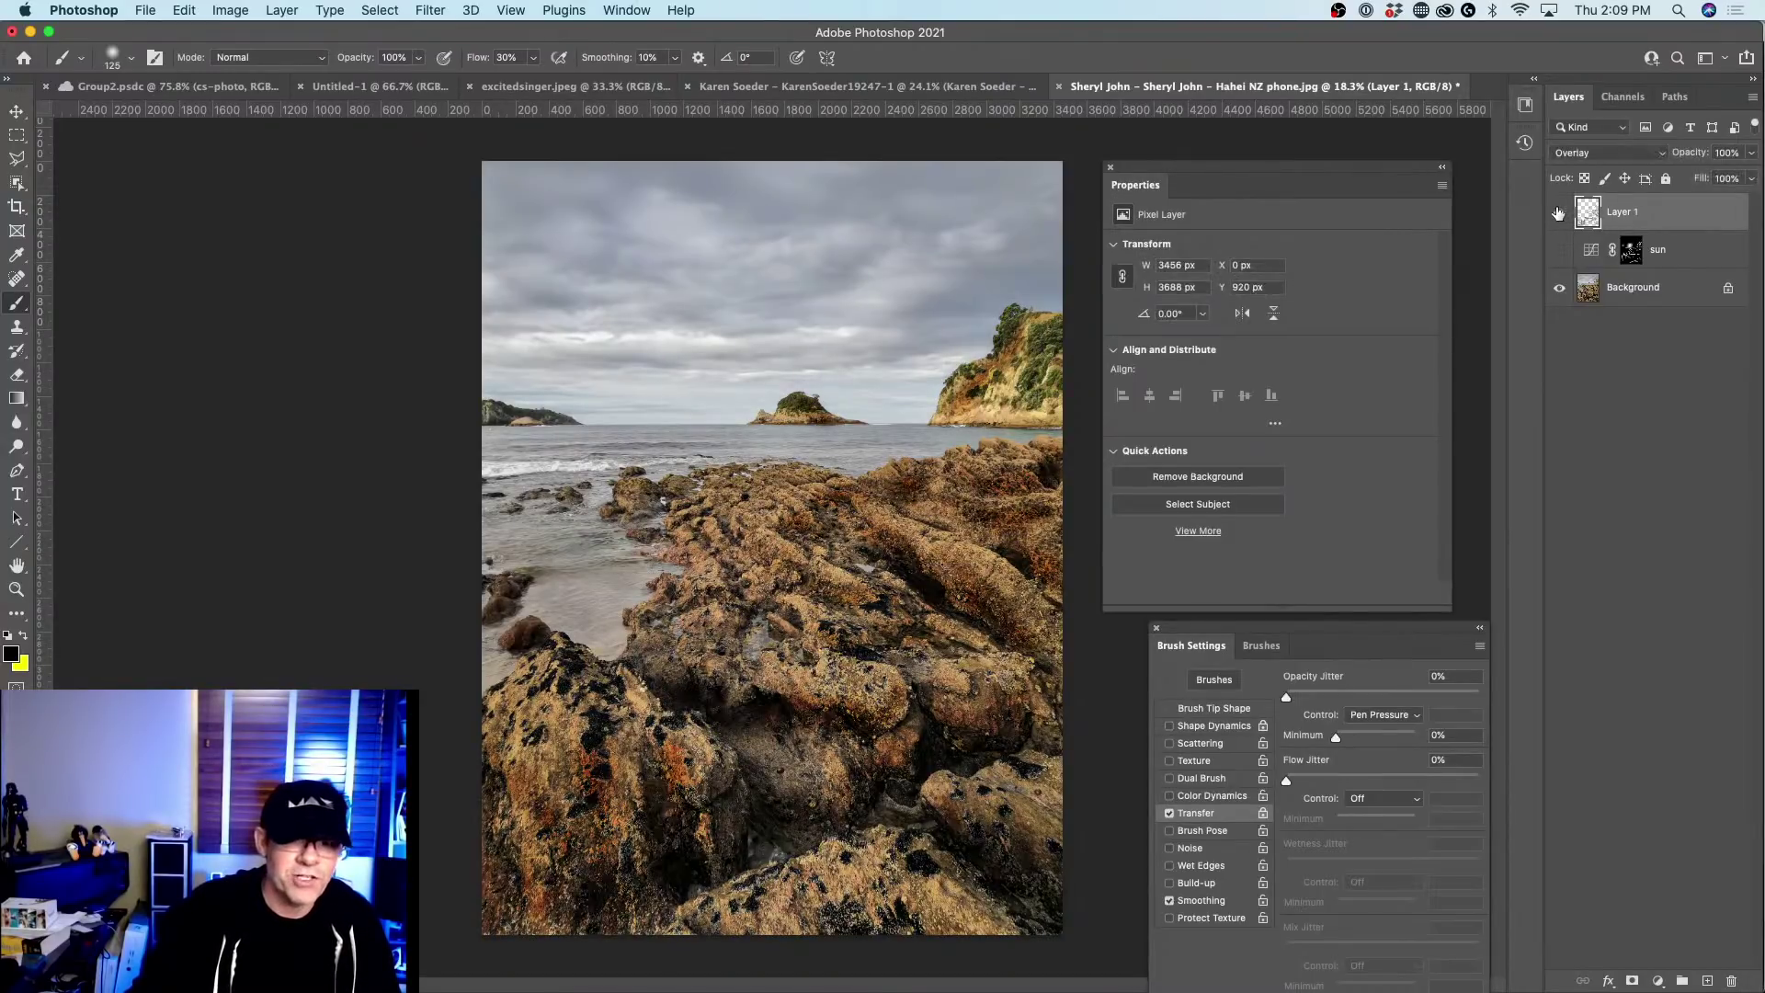
{"action": "left_click", "coordinate": [1607, 154]}
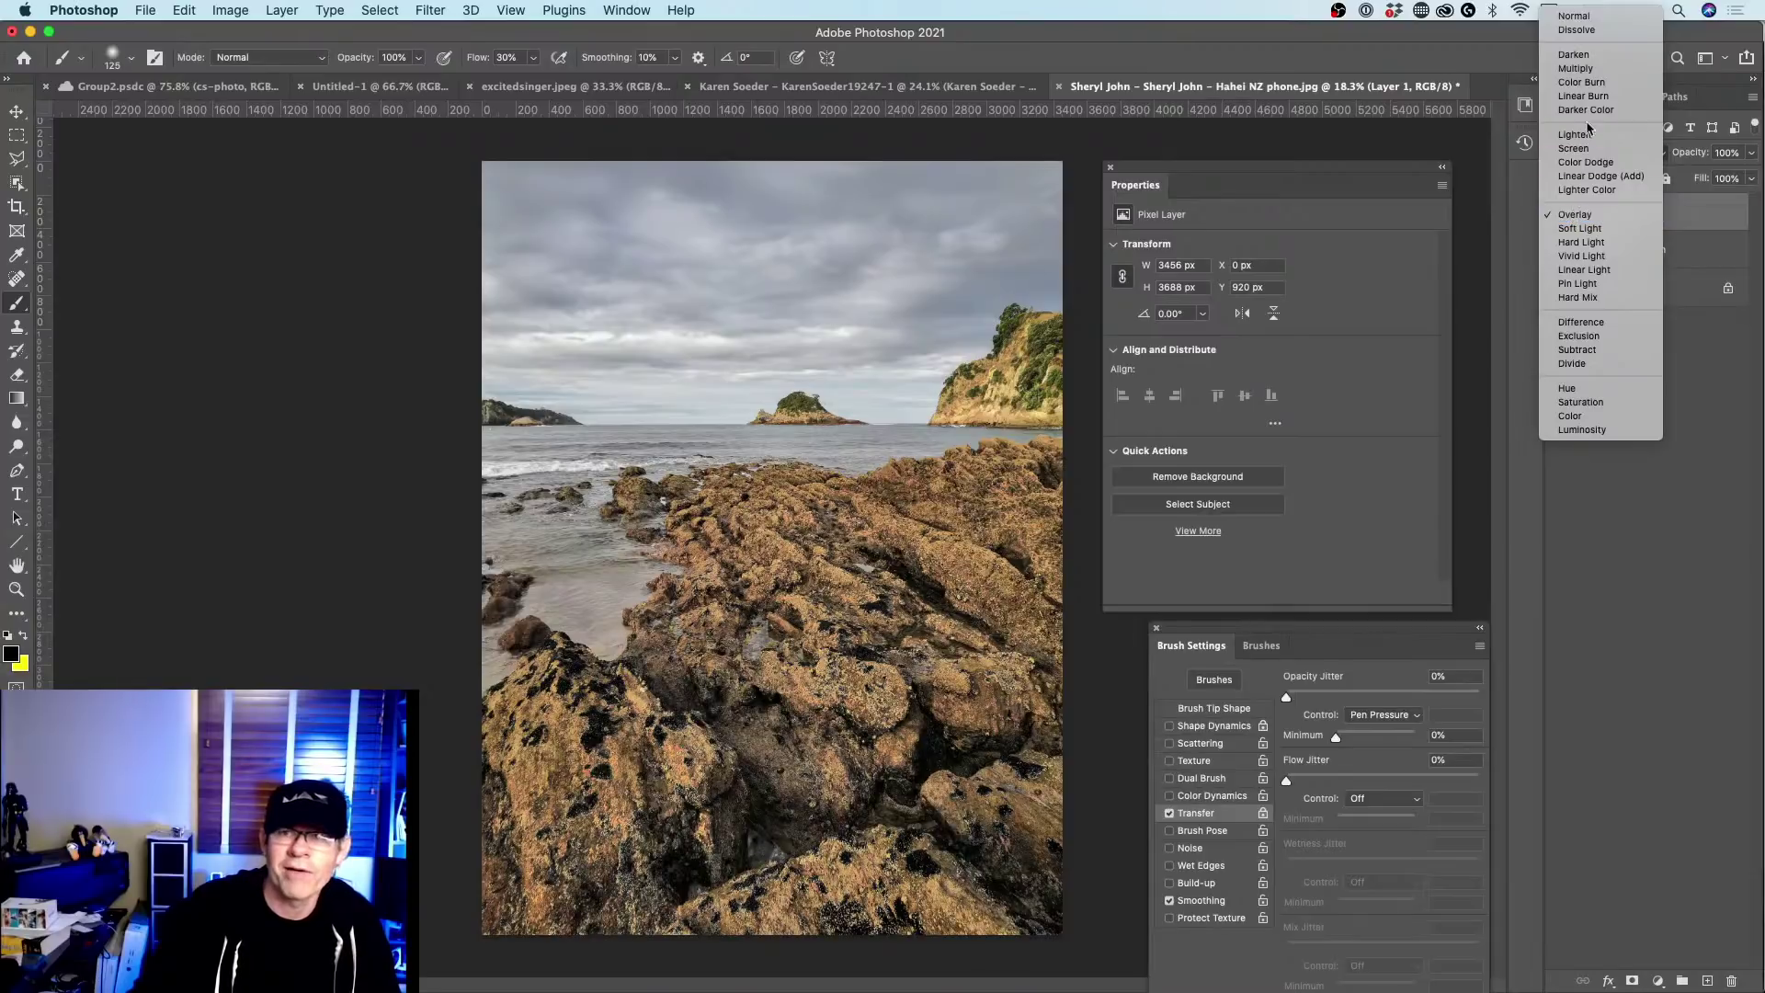
{"action": "left_click", "coordinate": [1607, 63]}
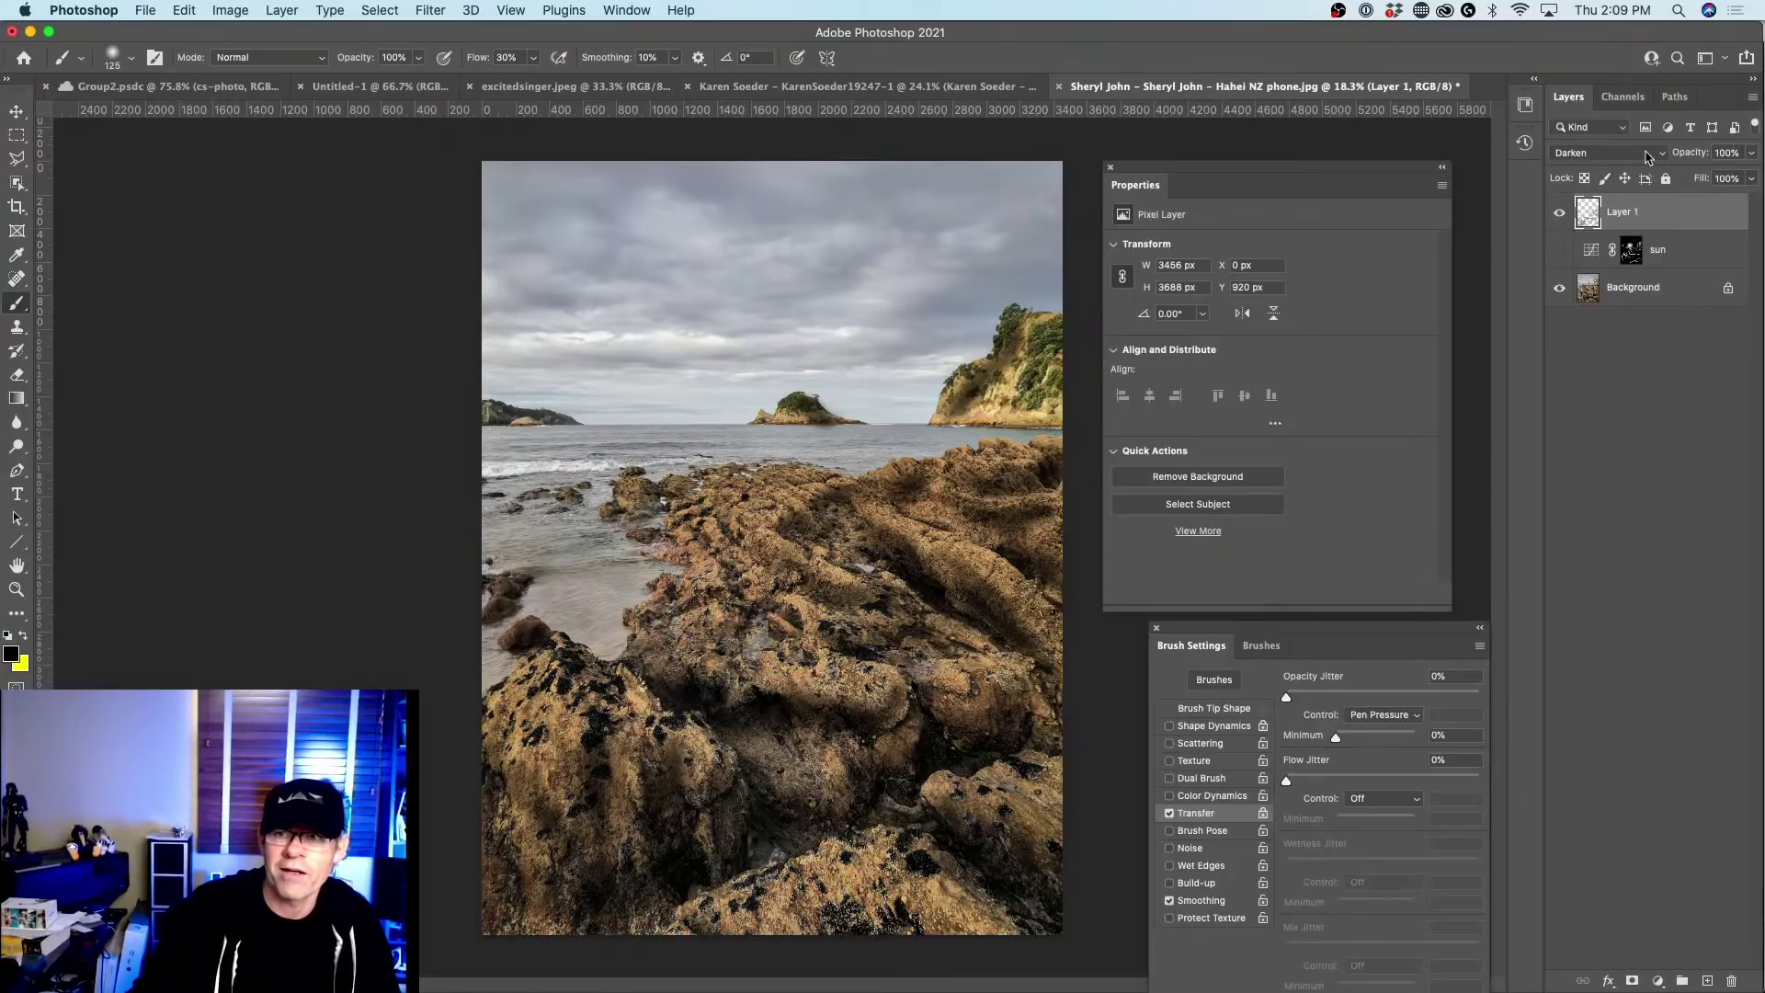
Lower the Darken shading layer's opacity to 32% and compare the photo with that layer hidden and shown.
{"action": "left_click_drag", "start_coordinate": [1687, 163], "coordinate": [1599, 161]}
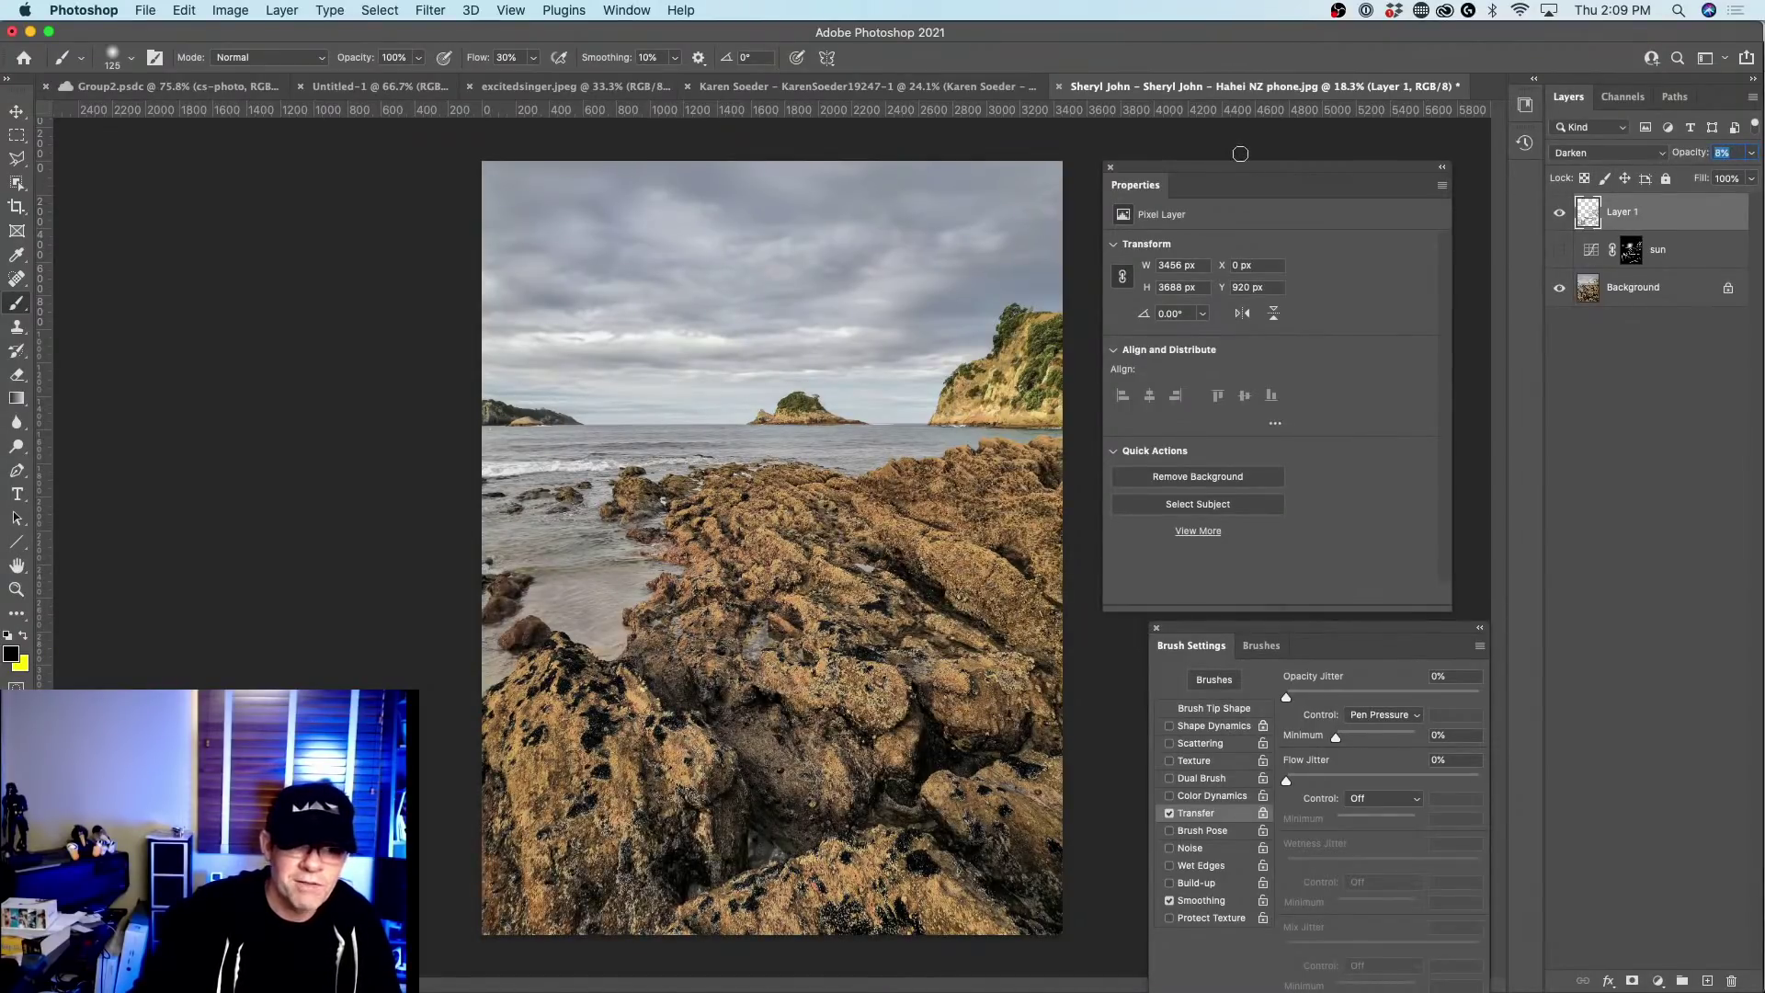
{"action": "left_click_drag", "start_coordinate": [1246, 157], "coordinate": [1257, 161]}
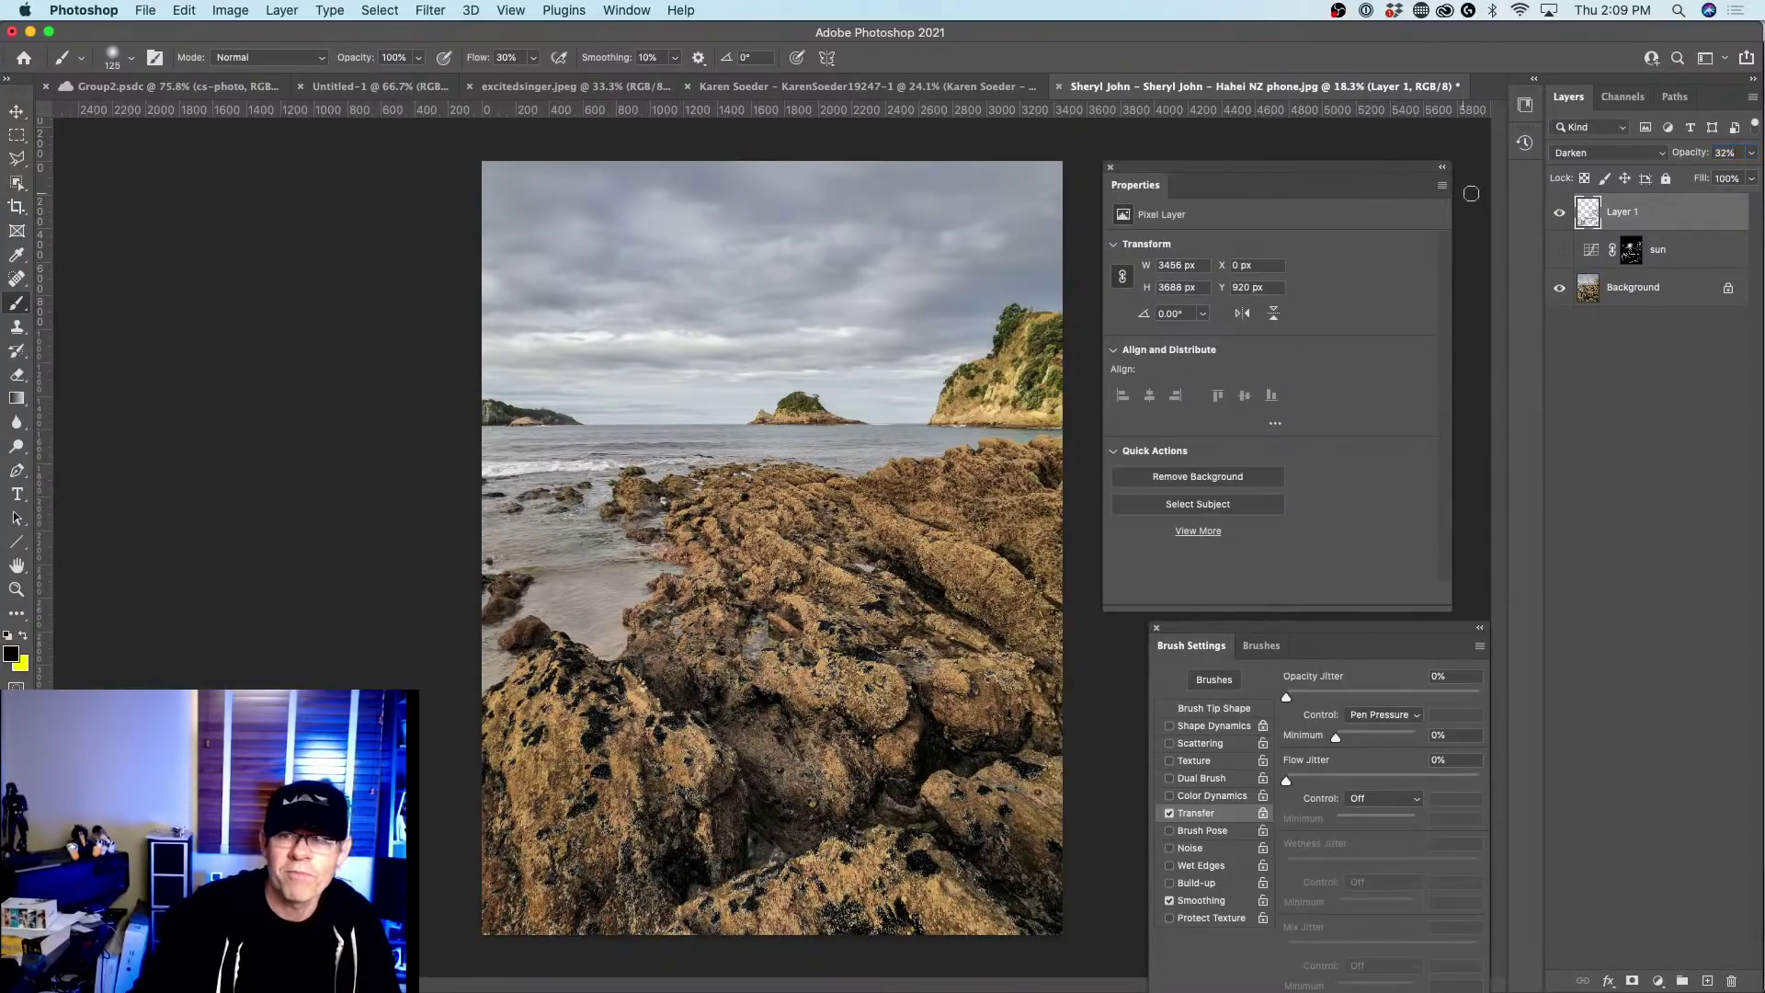
{"action": "left_click", "coordinate": [1558, 212]}
{"action": "left_click", "coordinate": [1558, 212]}
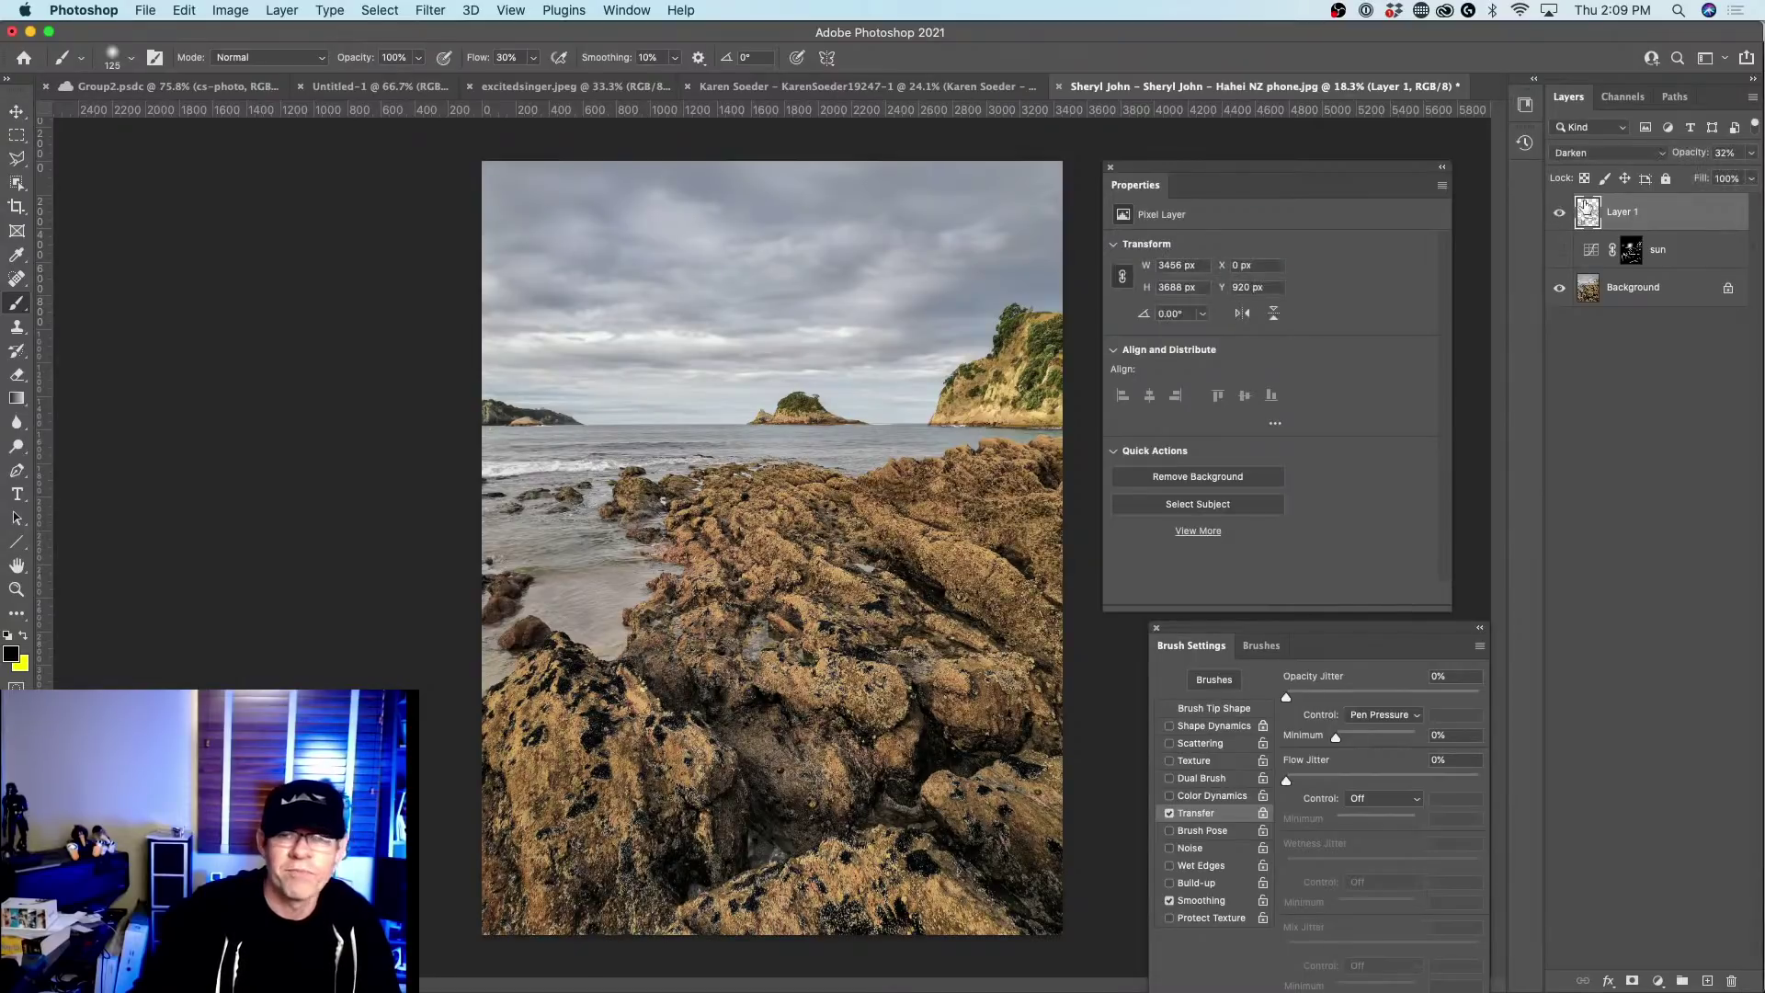
Show the sun layer and reshape its RGB curve to a single midpoint at input 122, output 181.
{"action": "left_click", "coordinate": [1559, 251]}
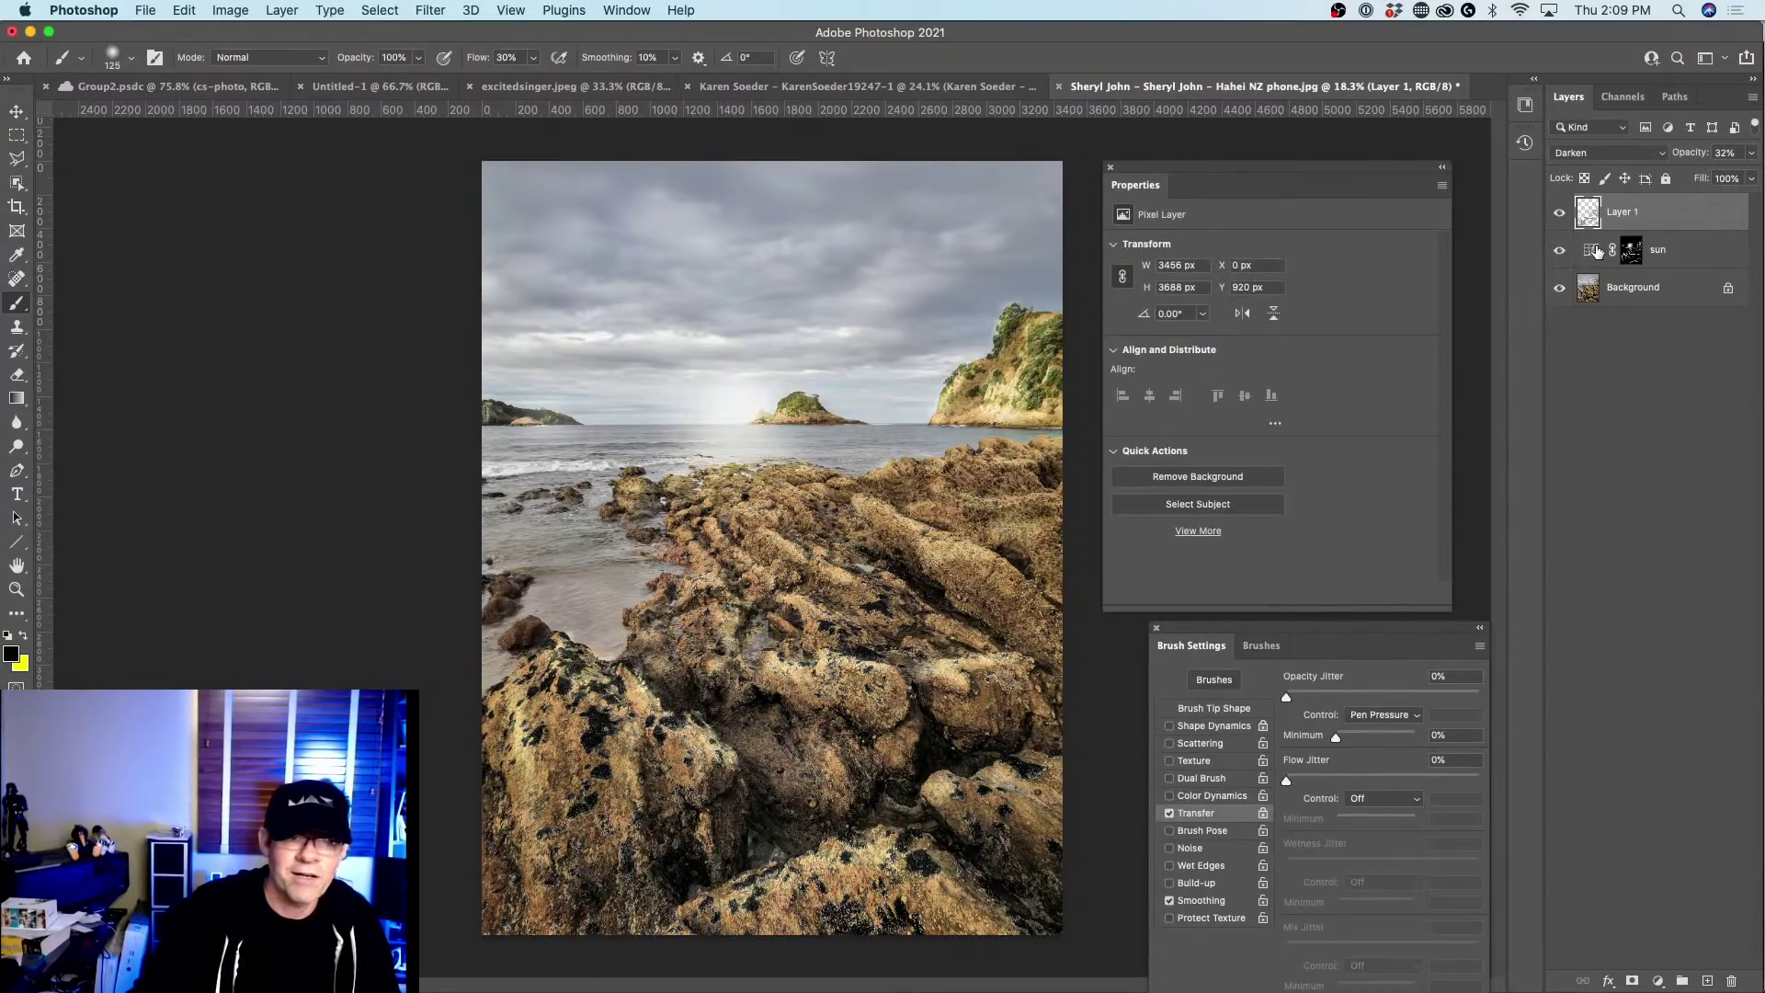
{"action": "left_click", "coordinate": [1597, 252]}
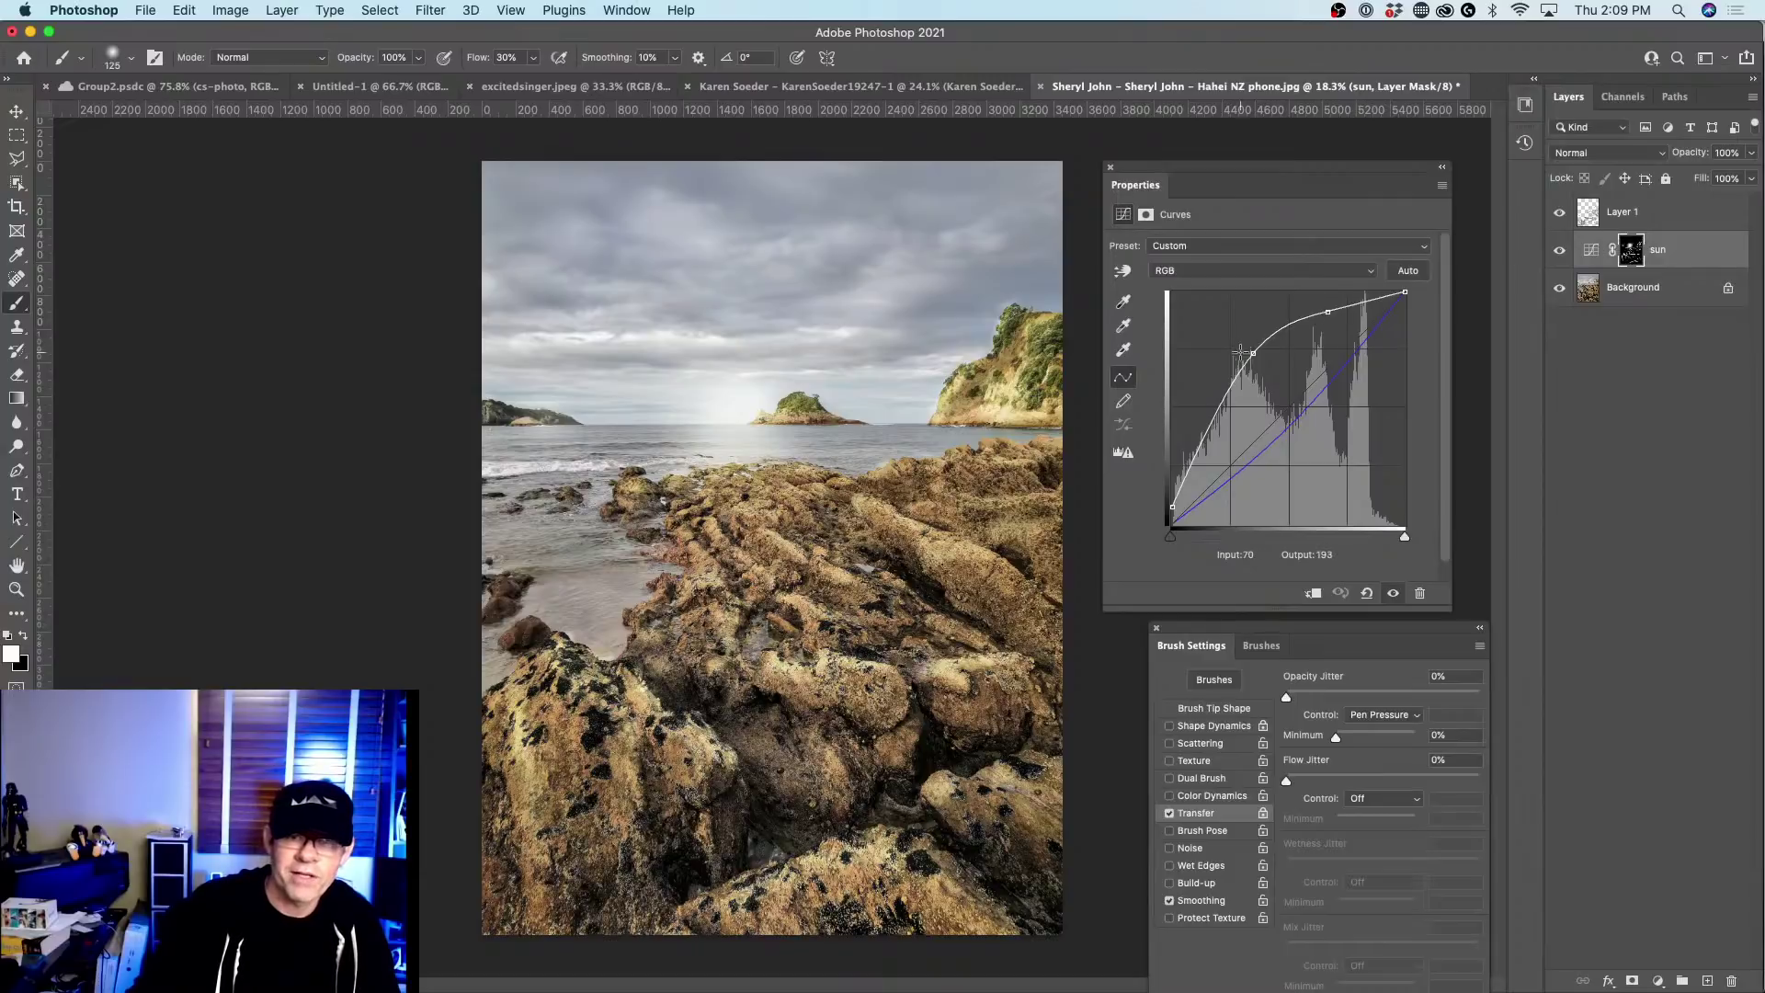
{"action": "left_click_drag", "start_coordinate": [1253, 354], "coordinate": [1571, 617]}
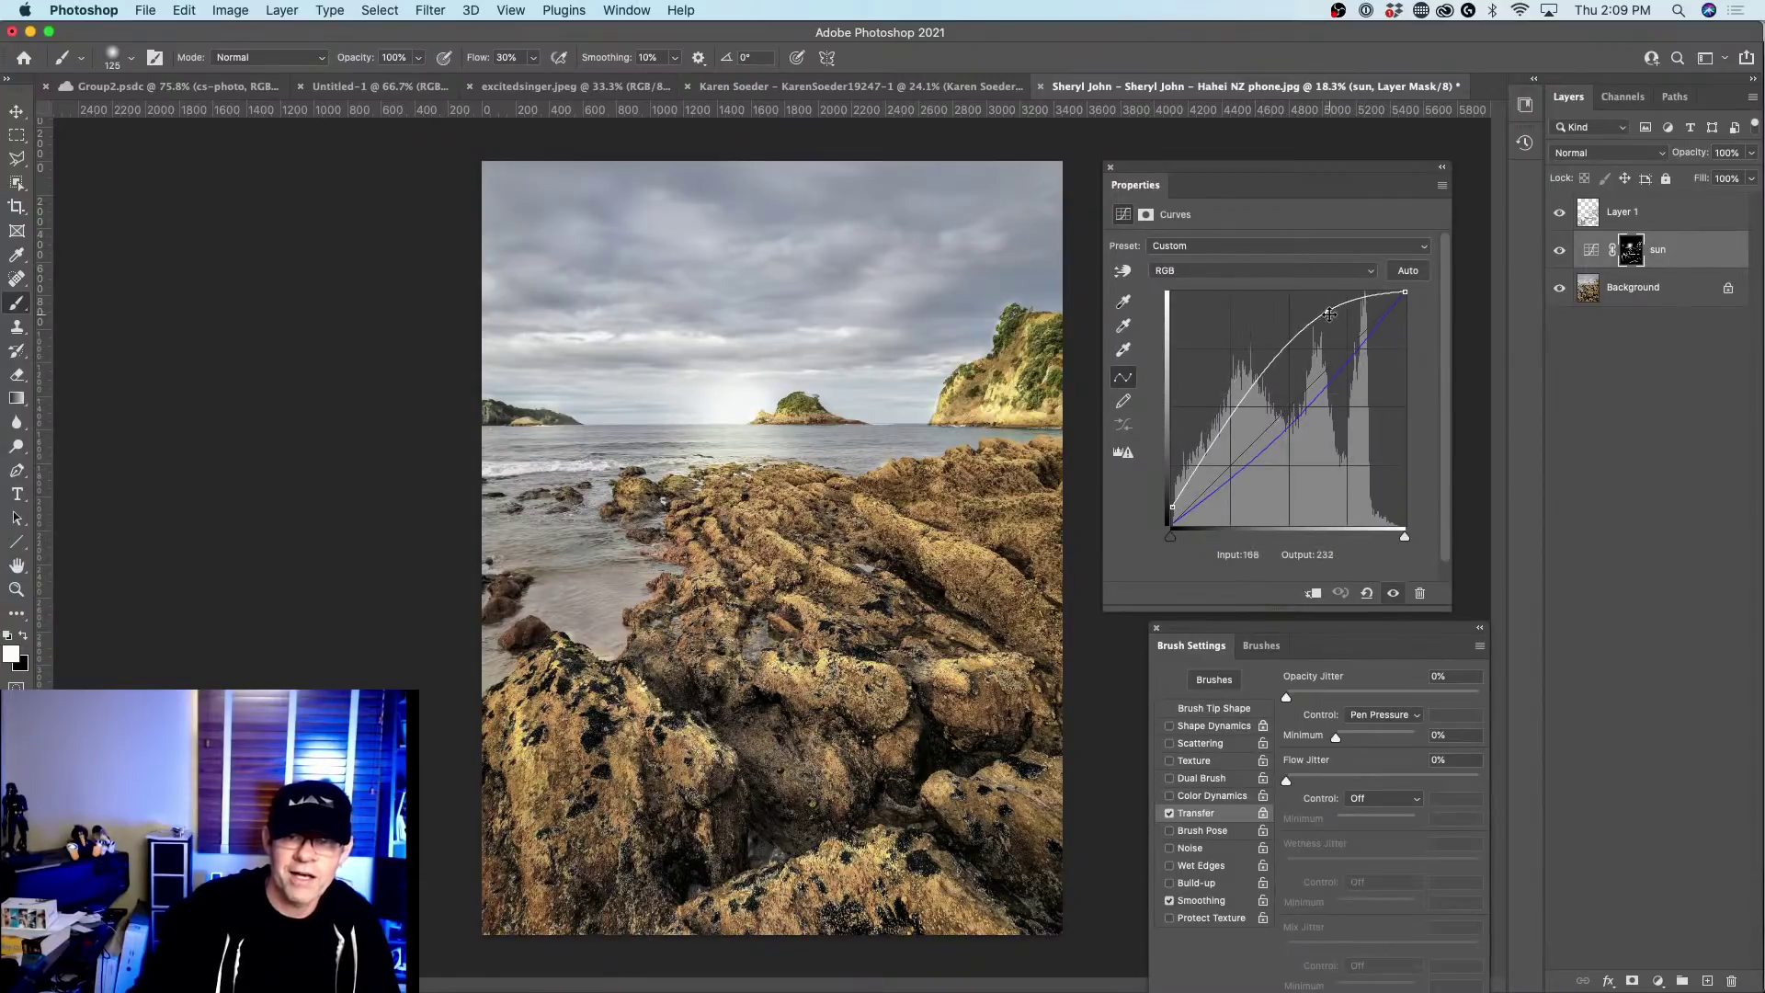
{"action": "left_click_drag", "start_coordinate": [1328, 313], "coordinate": [1283, 400]}
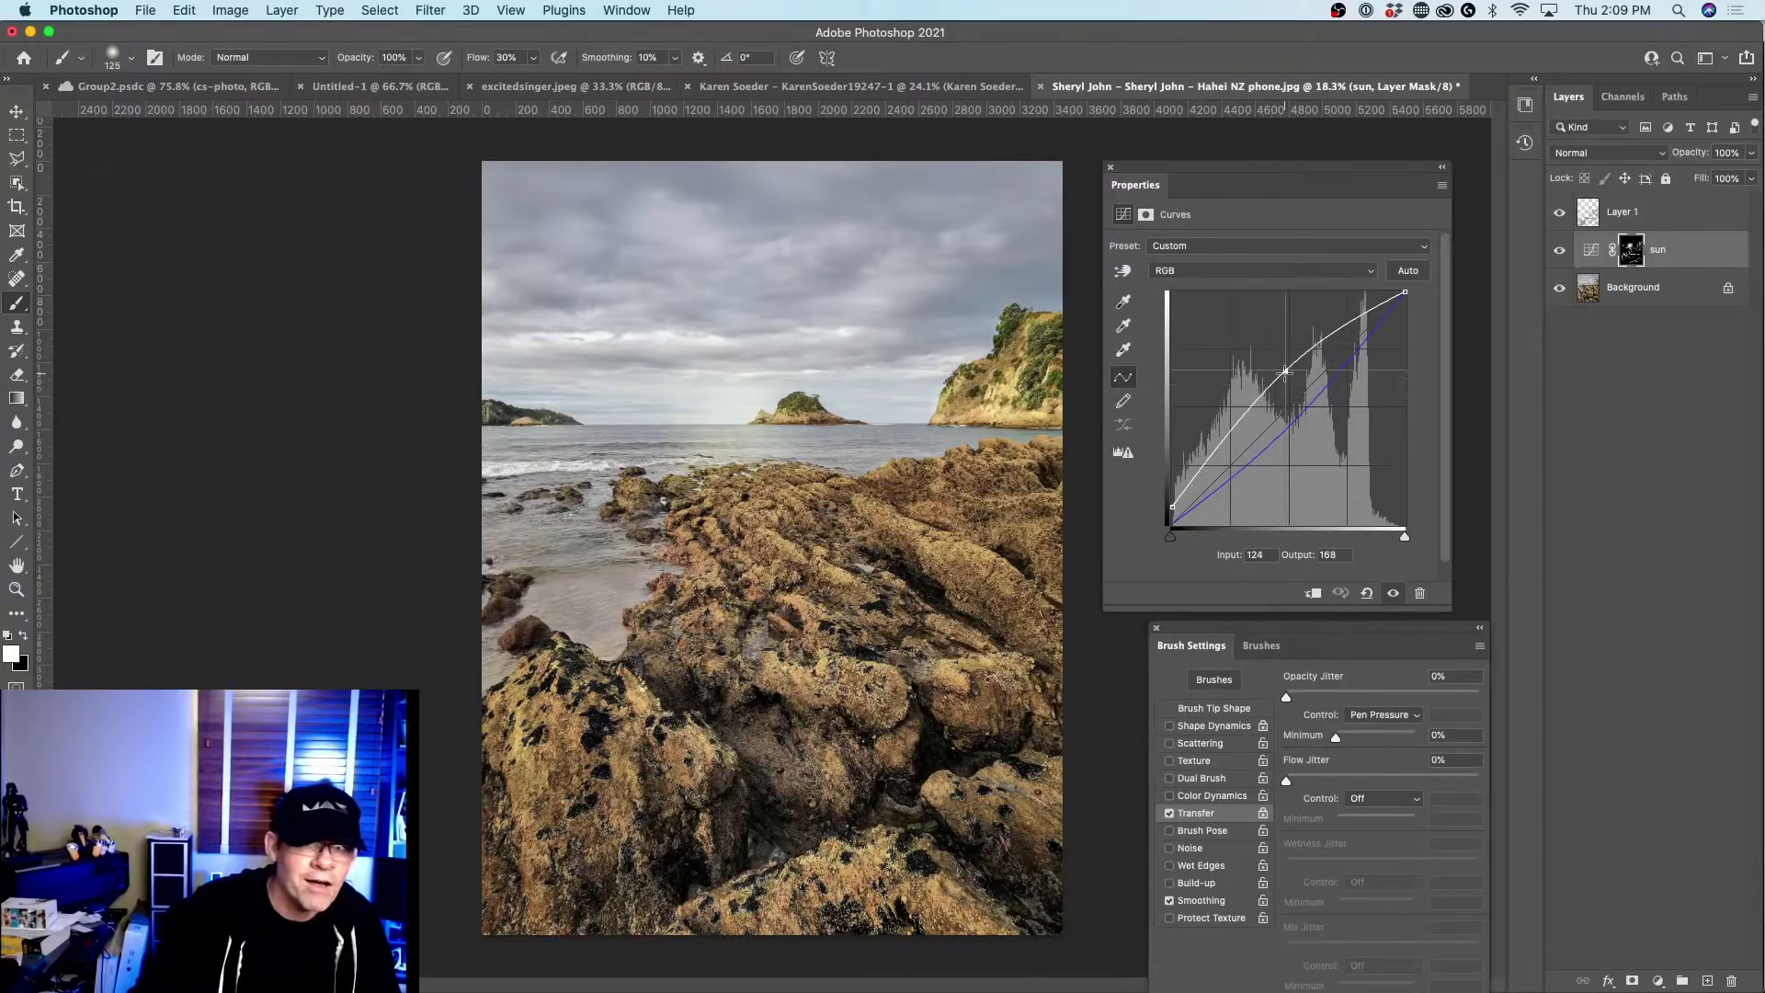
{"action": "left_click_drag", "start_coordinate": [1282, 387], "coordinate": [1283, 359]}
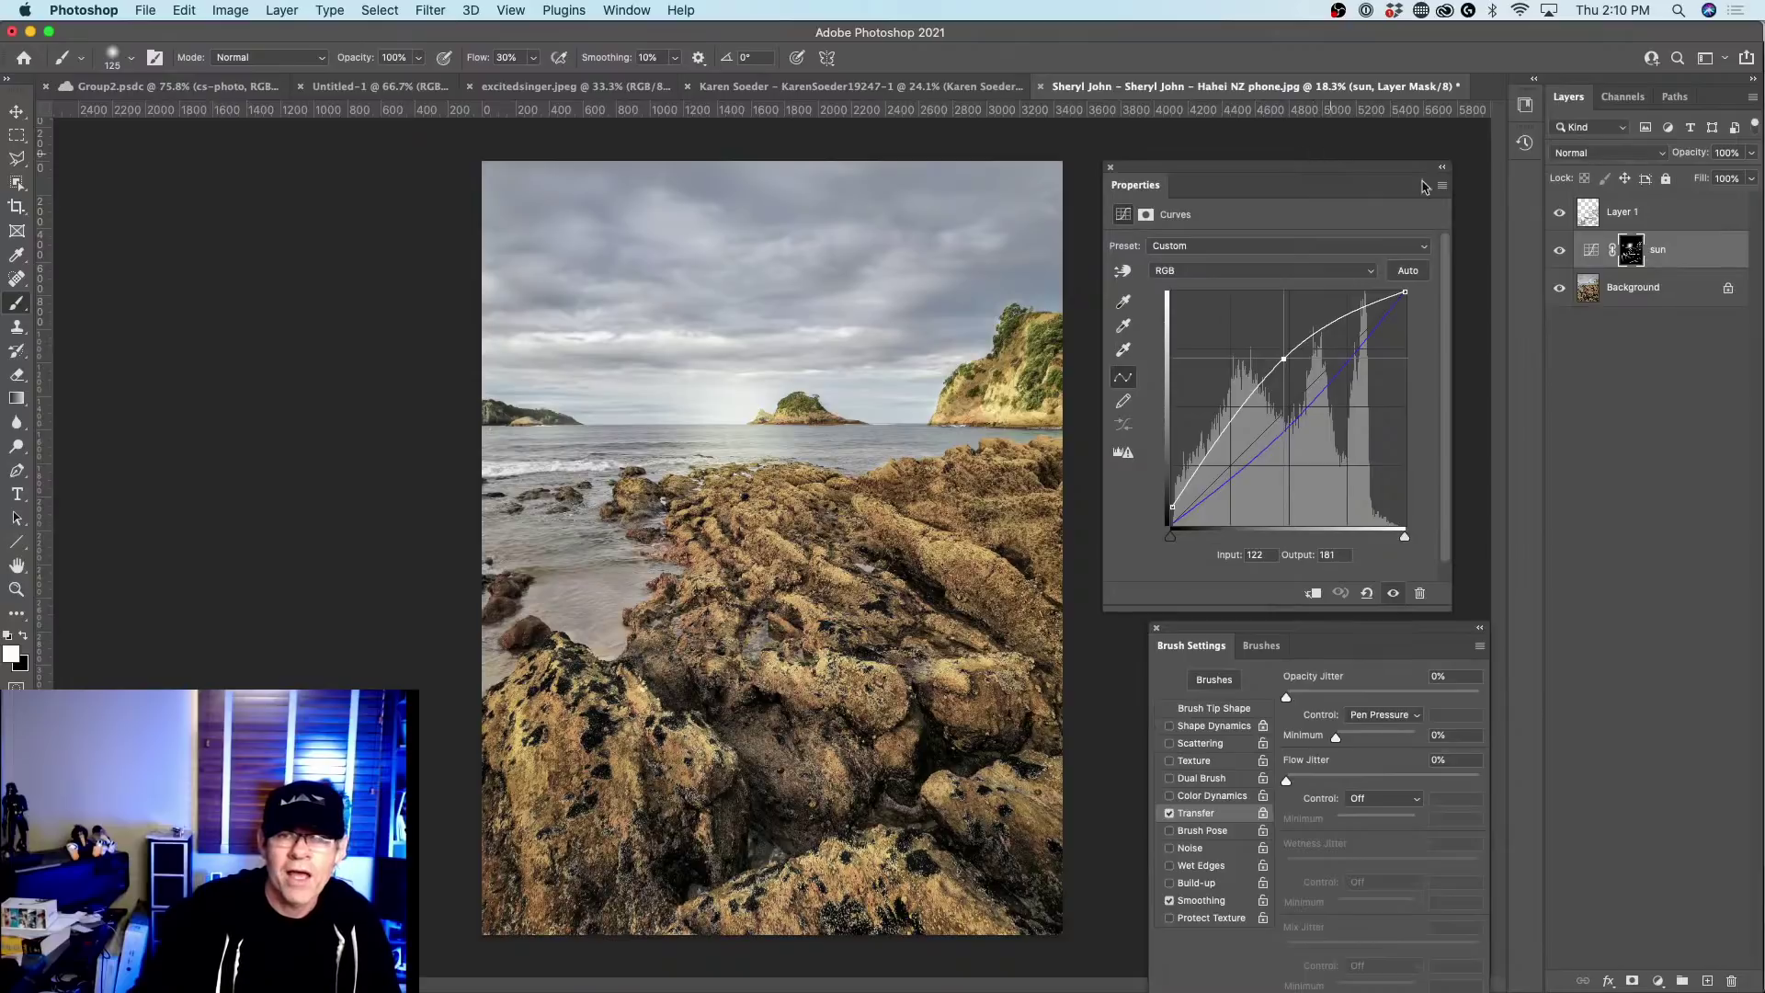
Compare the photo with the sun layer hidden and shown, and set that layer's opacity to 92%.
{"action": "left_click", "coordinate": [1562, 244]}
{"action": "left_click", "coordinate": [1562, 244]}
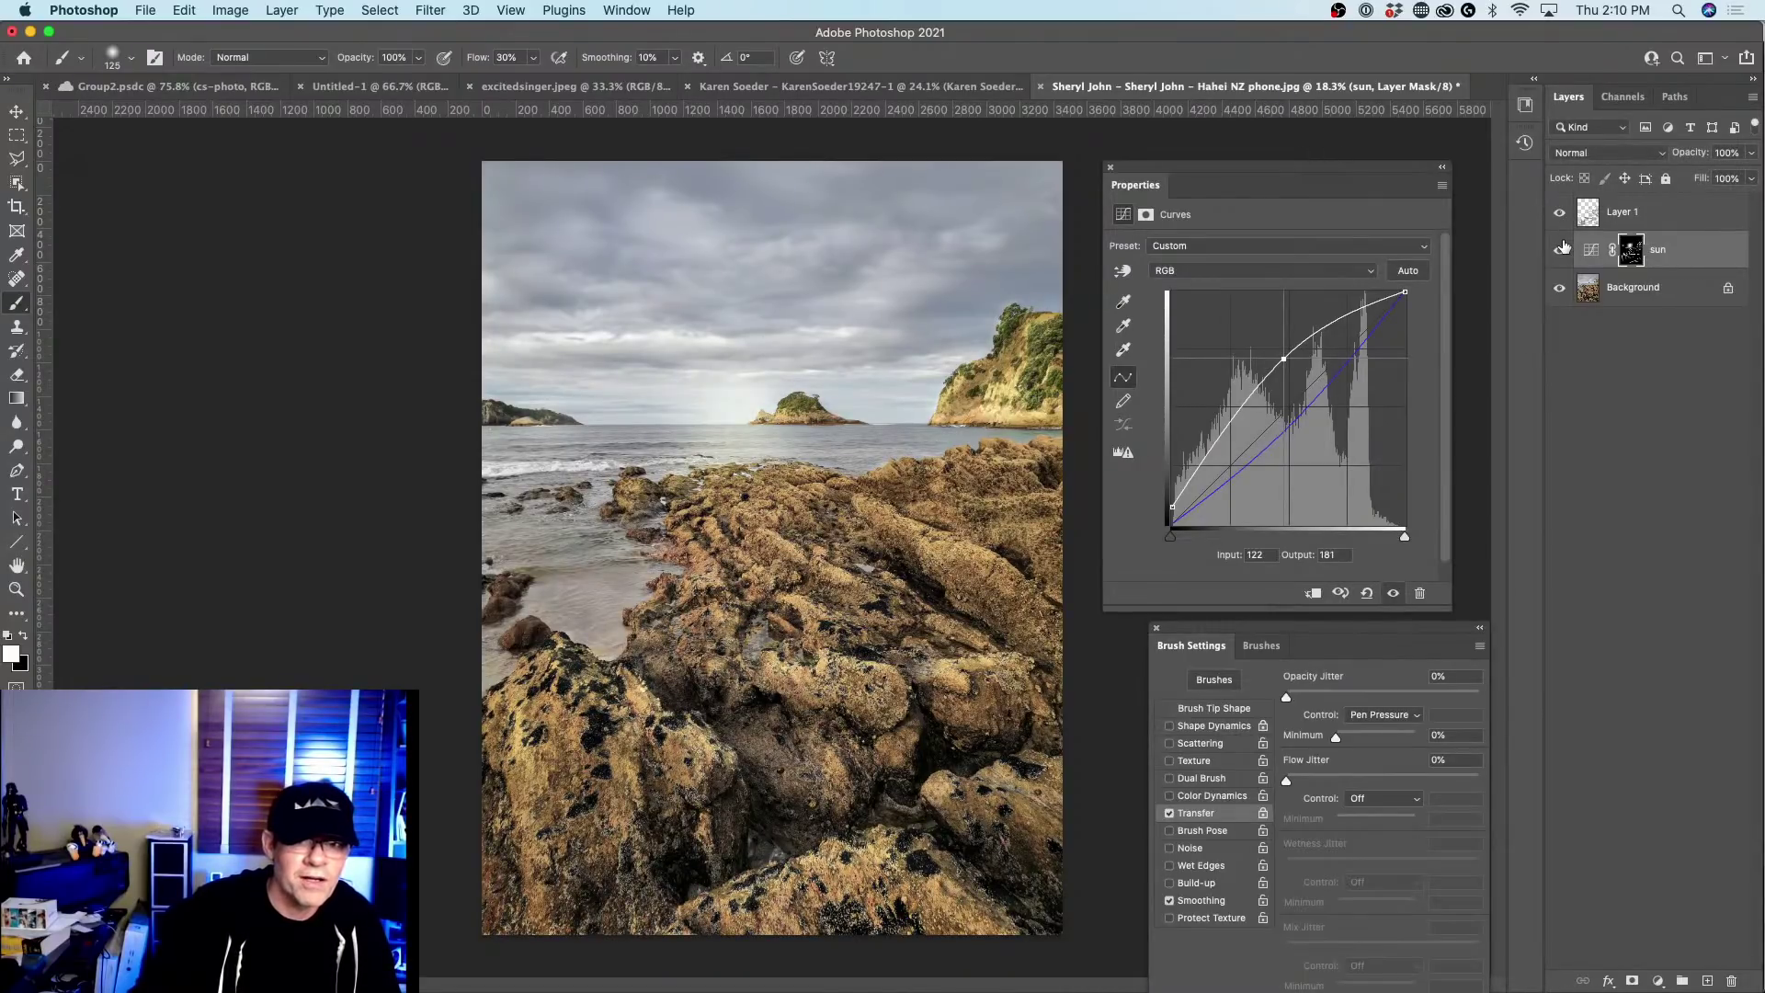
{"action": "left_click_drag", "start_coordinate": [1688, 152], "coordinate": [1500, 151]}
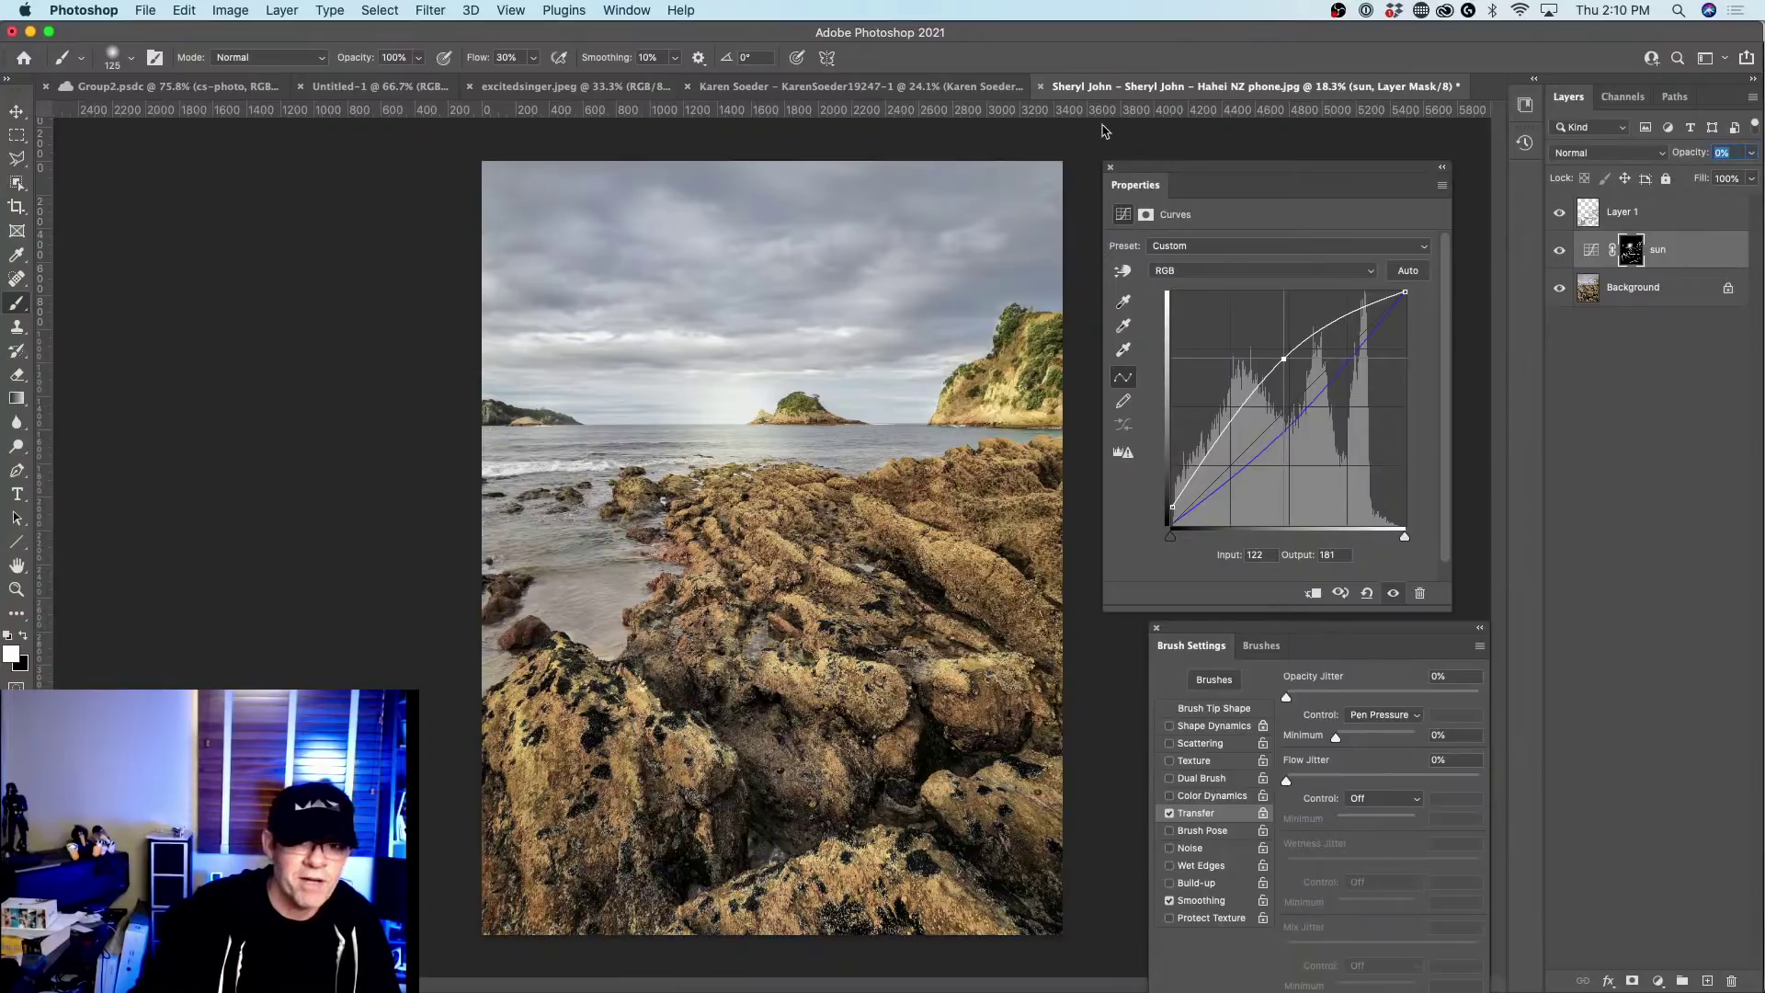
{"action": "left_click_drag", "start_coordinate": [1106, 132], "coordinate": [1189, 136]}
Add a new empty layer above Layer 1 and set its blend mode to Overlay.
{"action": "left_click", "coordinate": [1626, 214]}
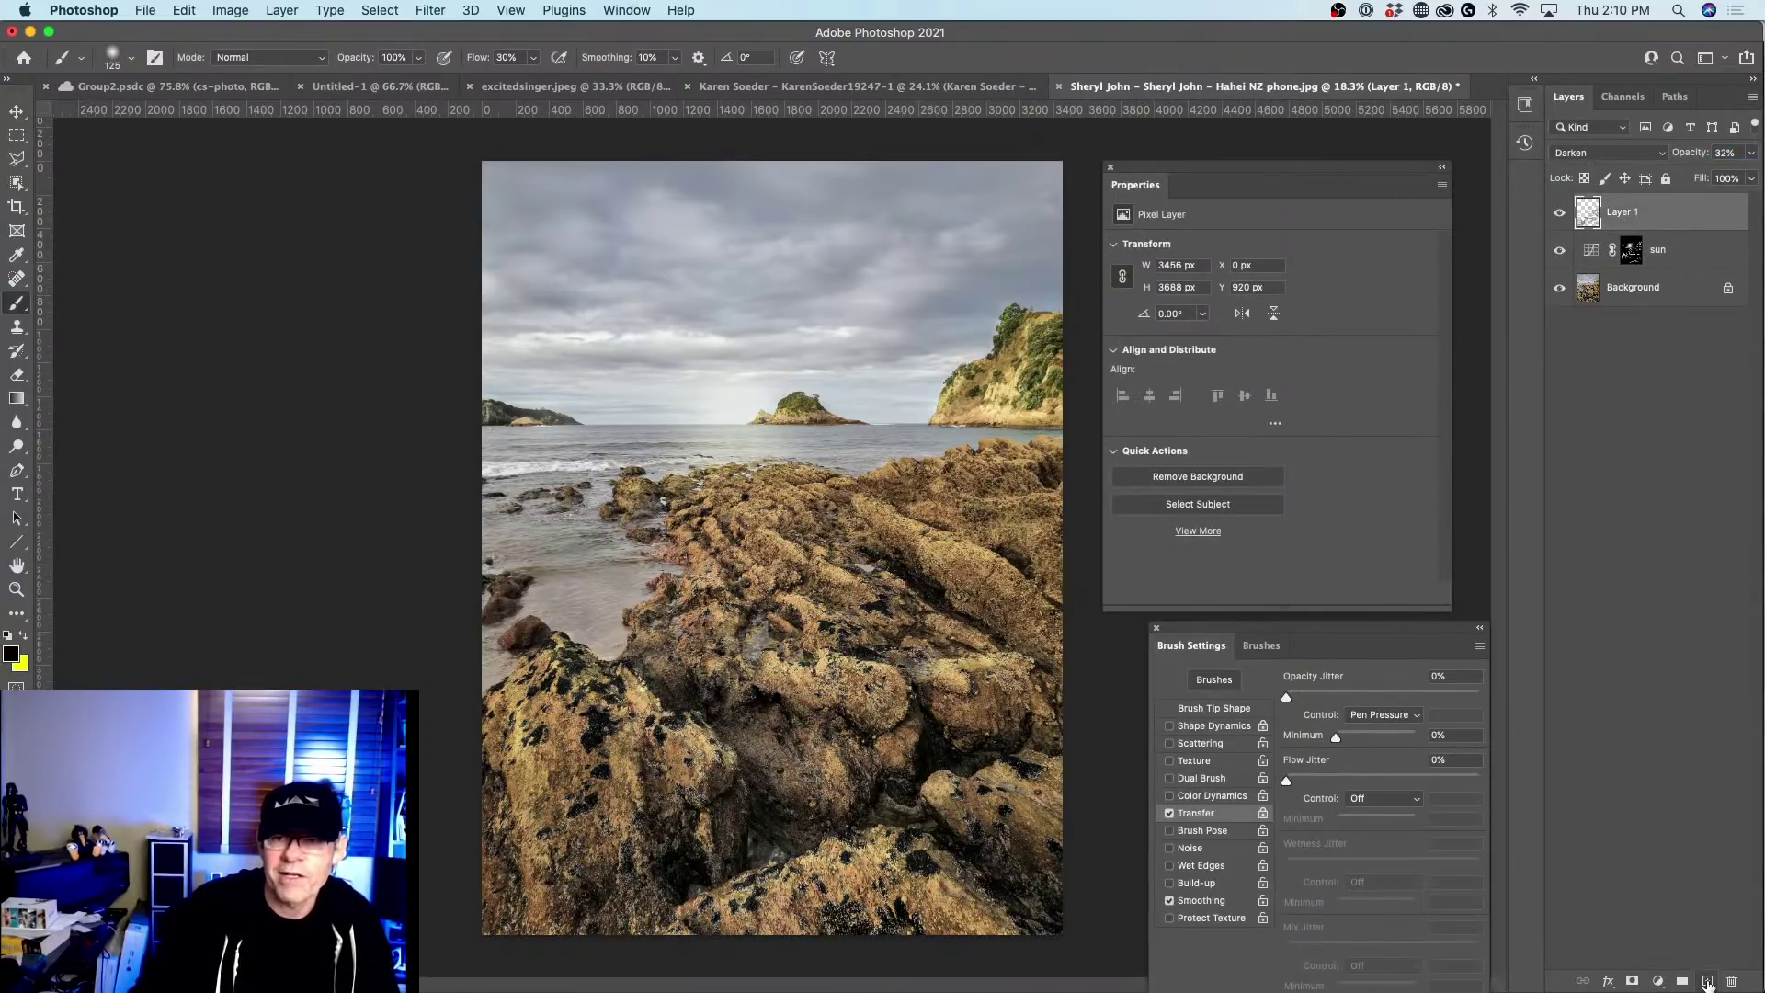
{"action": "left_click", "coordinate": [1708, 981]}
{"action": "left_click", "coordinate": [1608, 153]}
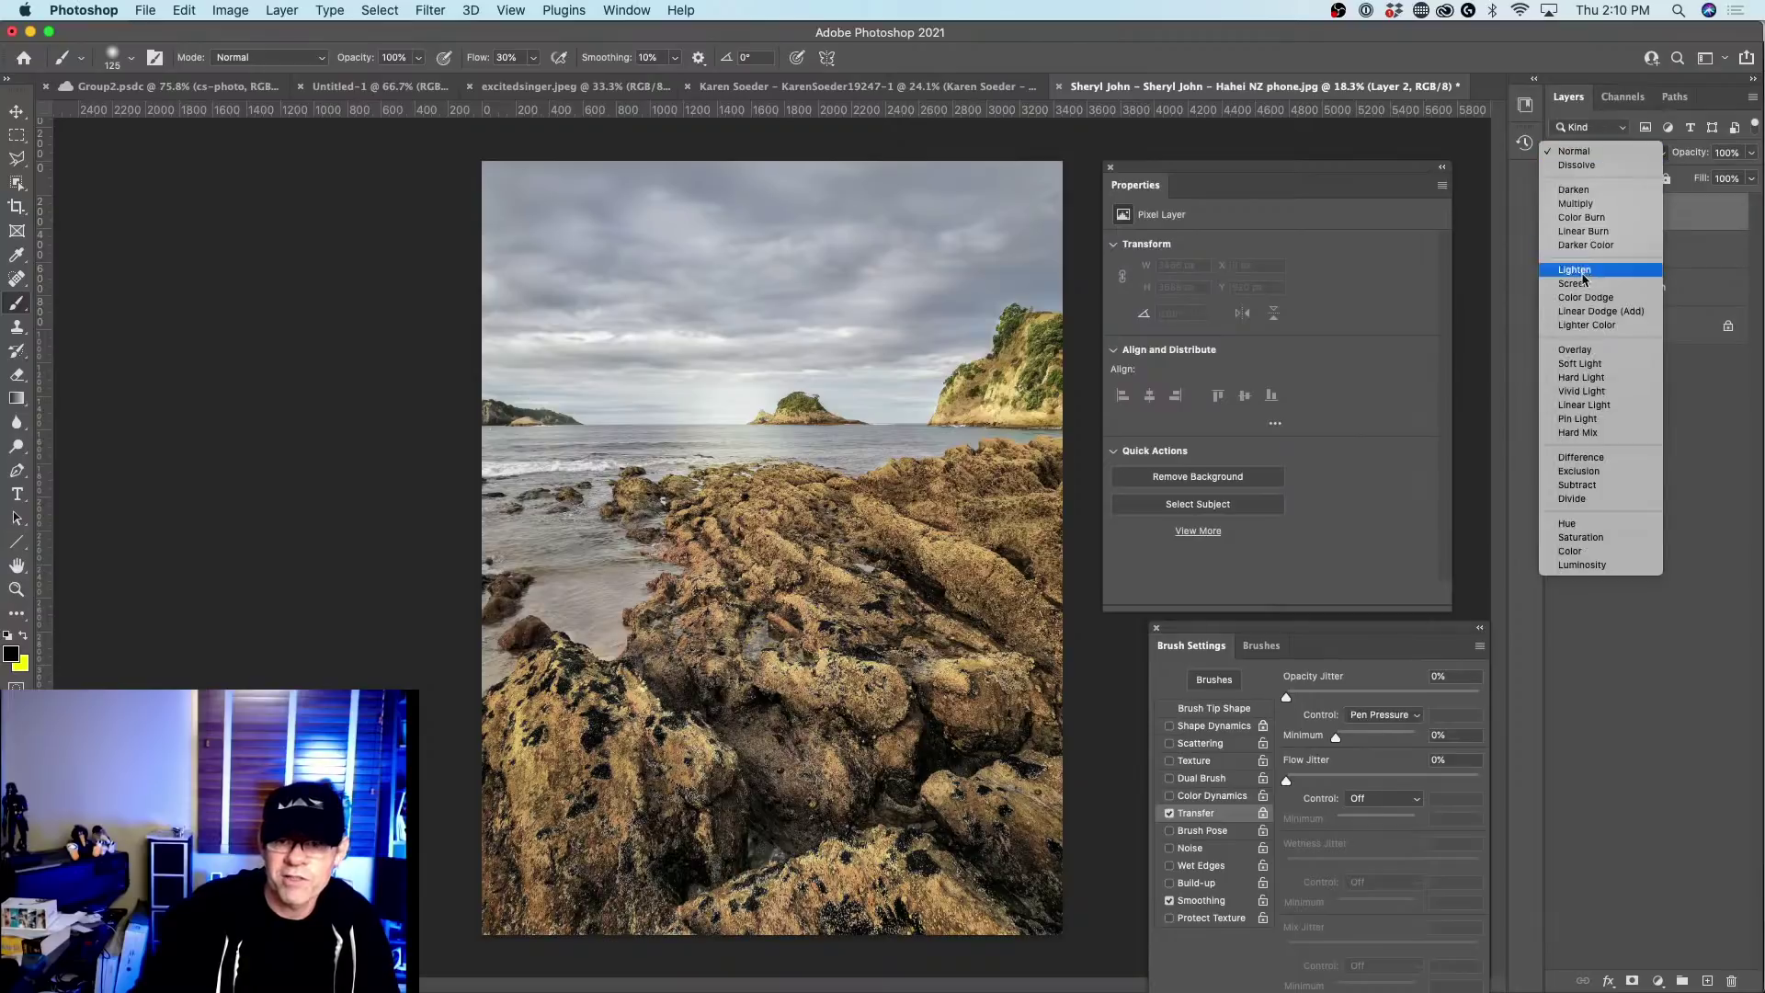
{"action": "left_click", "coordinate": [1580, 350]}
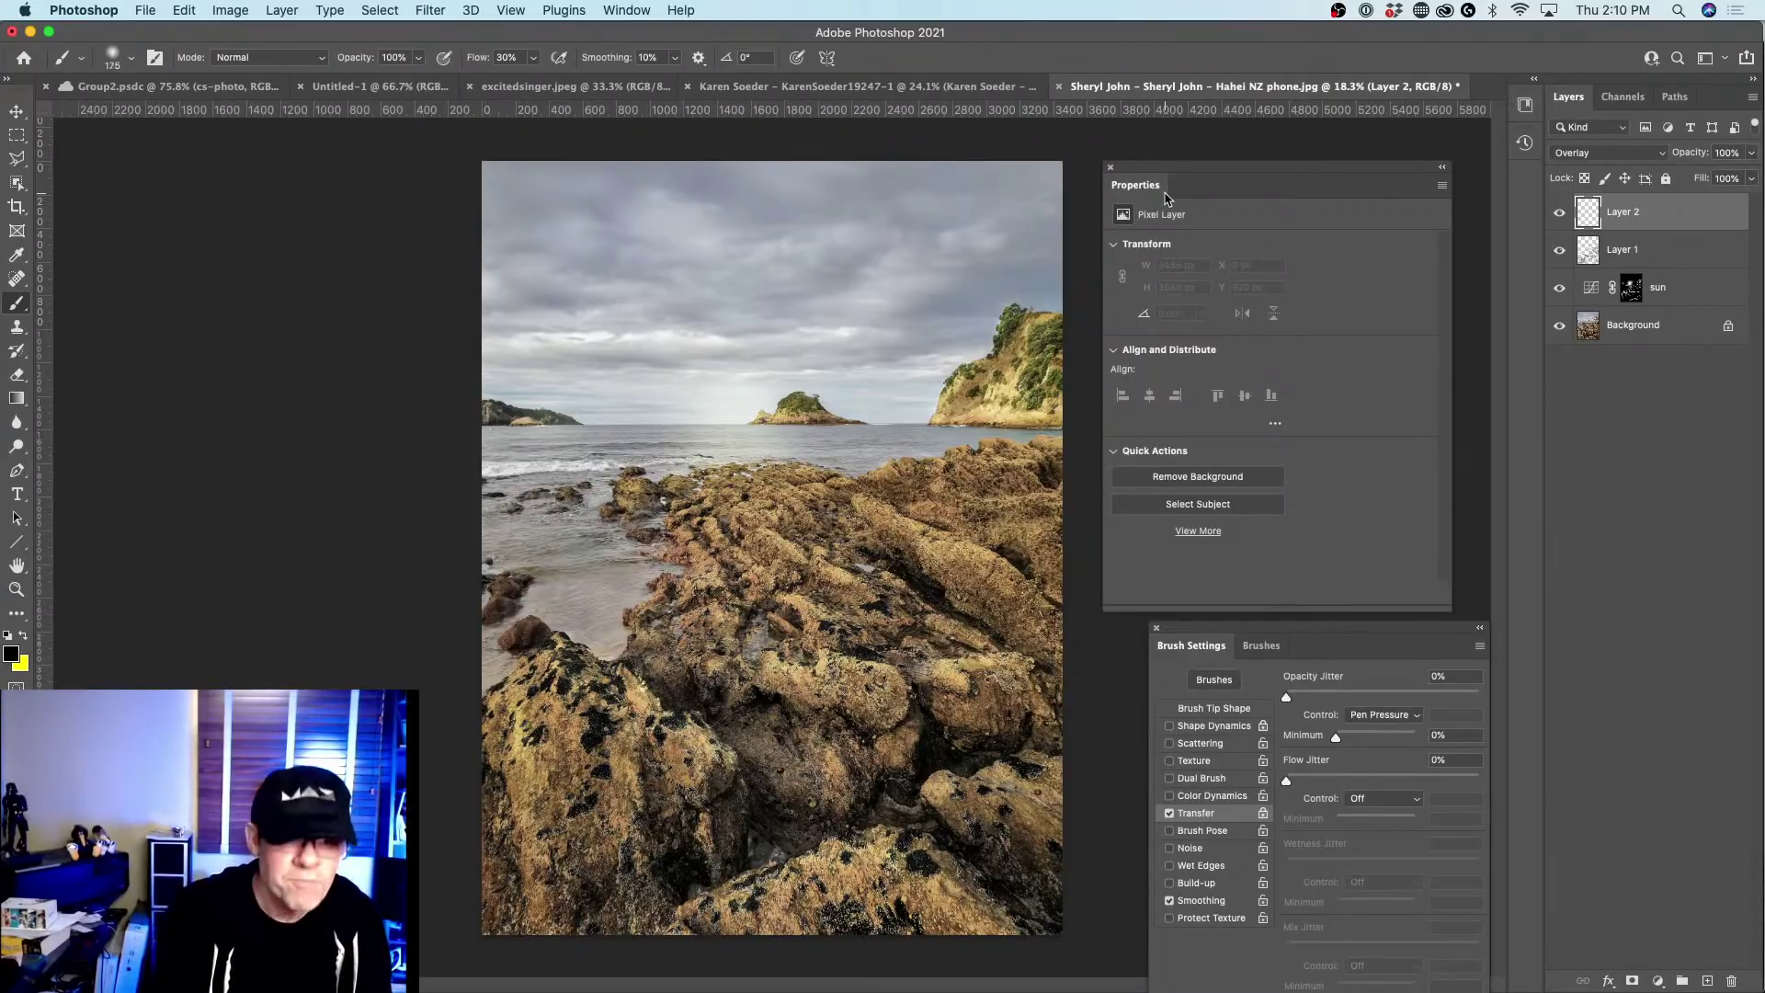
Enlarge the brush to 1200 and change the new layer's blend mode to Darken.
{"action": "key", "text": "bracketright"}
{"action": "key", "text": "bracketright"}
{"action": "key", "text": "bracketright"}
{"action": "key", "text": "bracketright"}
{"action": "key", "text": "bracketright"}
{"action": "key", "text": "bracketright"}
{"action": "key", "text": "bracketright"}
{"action": "key", "text": "bracketright"}
{"action": "key", "text": "bracketright"}
{"action": "key", "text": "bracketright"}
{"action": "key", "text": "bracketright"}
{"action": "key", "text": "bracketright"}
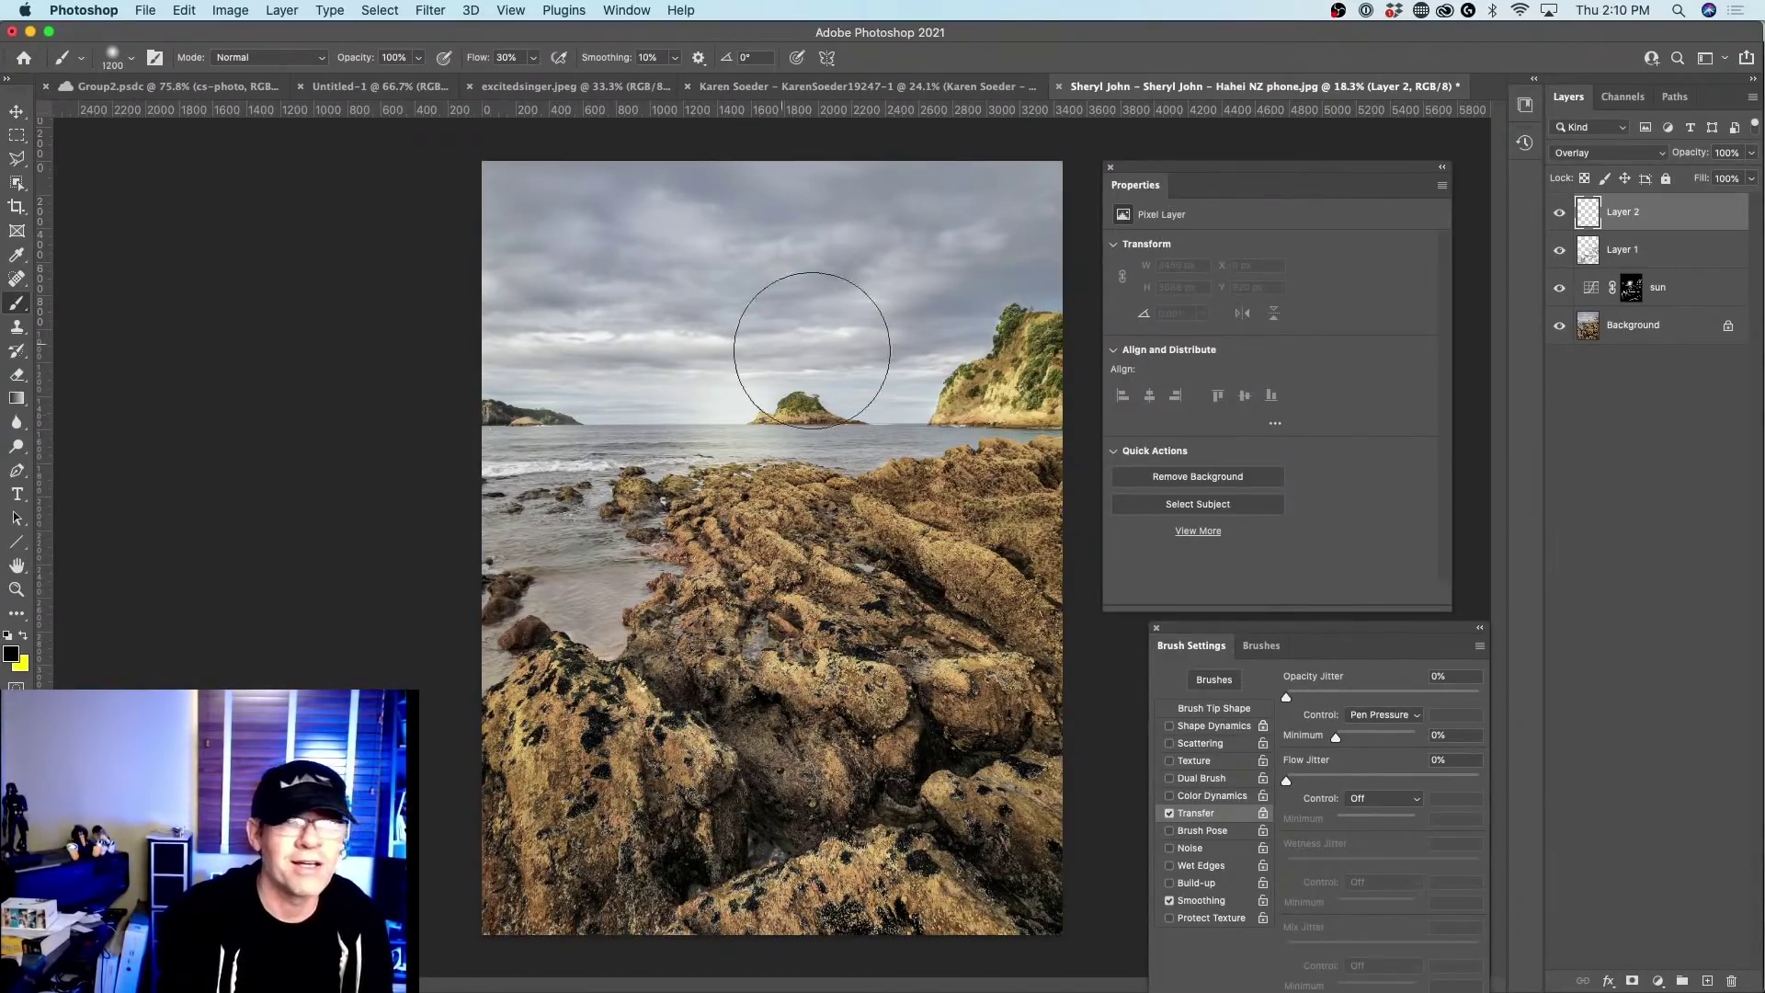
{"action": "left_click", "coordinate": [1599, 152]}
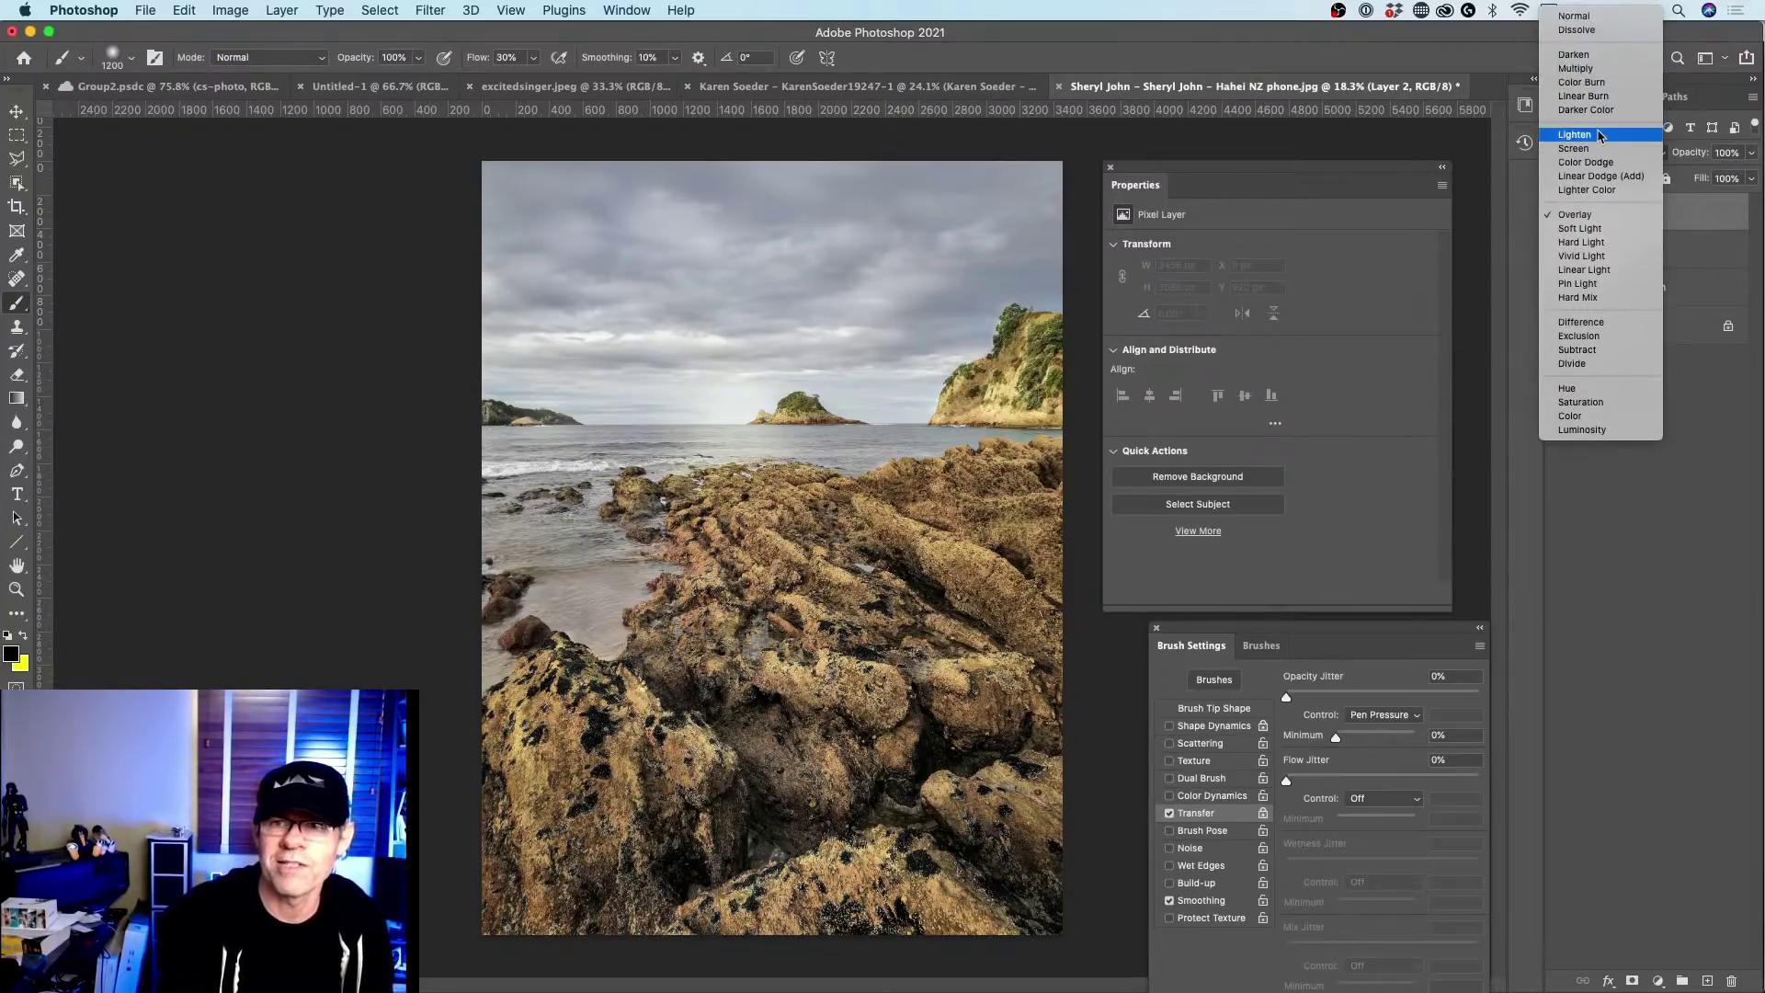
{"action": "left_click", "coordinate": [1603, 55]}
Paint a black vignette around the photo's edges and upper sky with a size 1600 brush, and lower the layer's opacity to 56%.
{"action": "key", "text": "bracketright"}
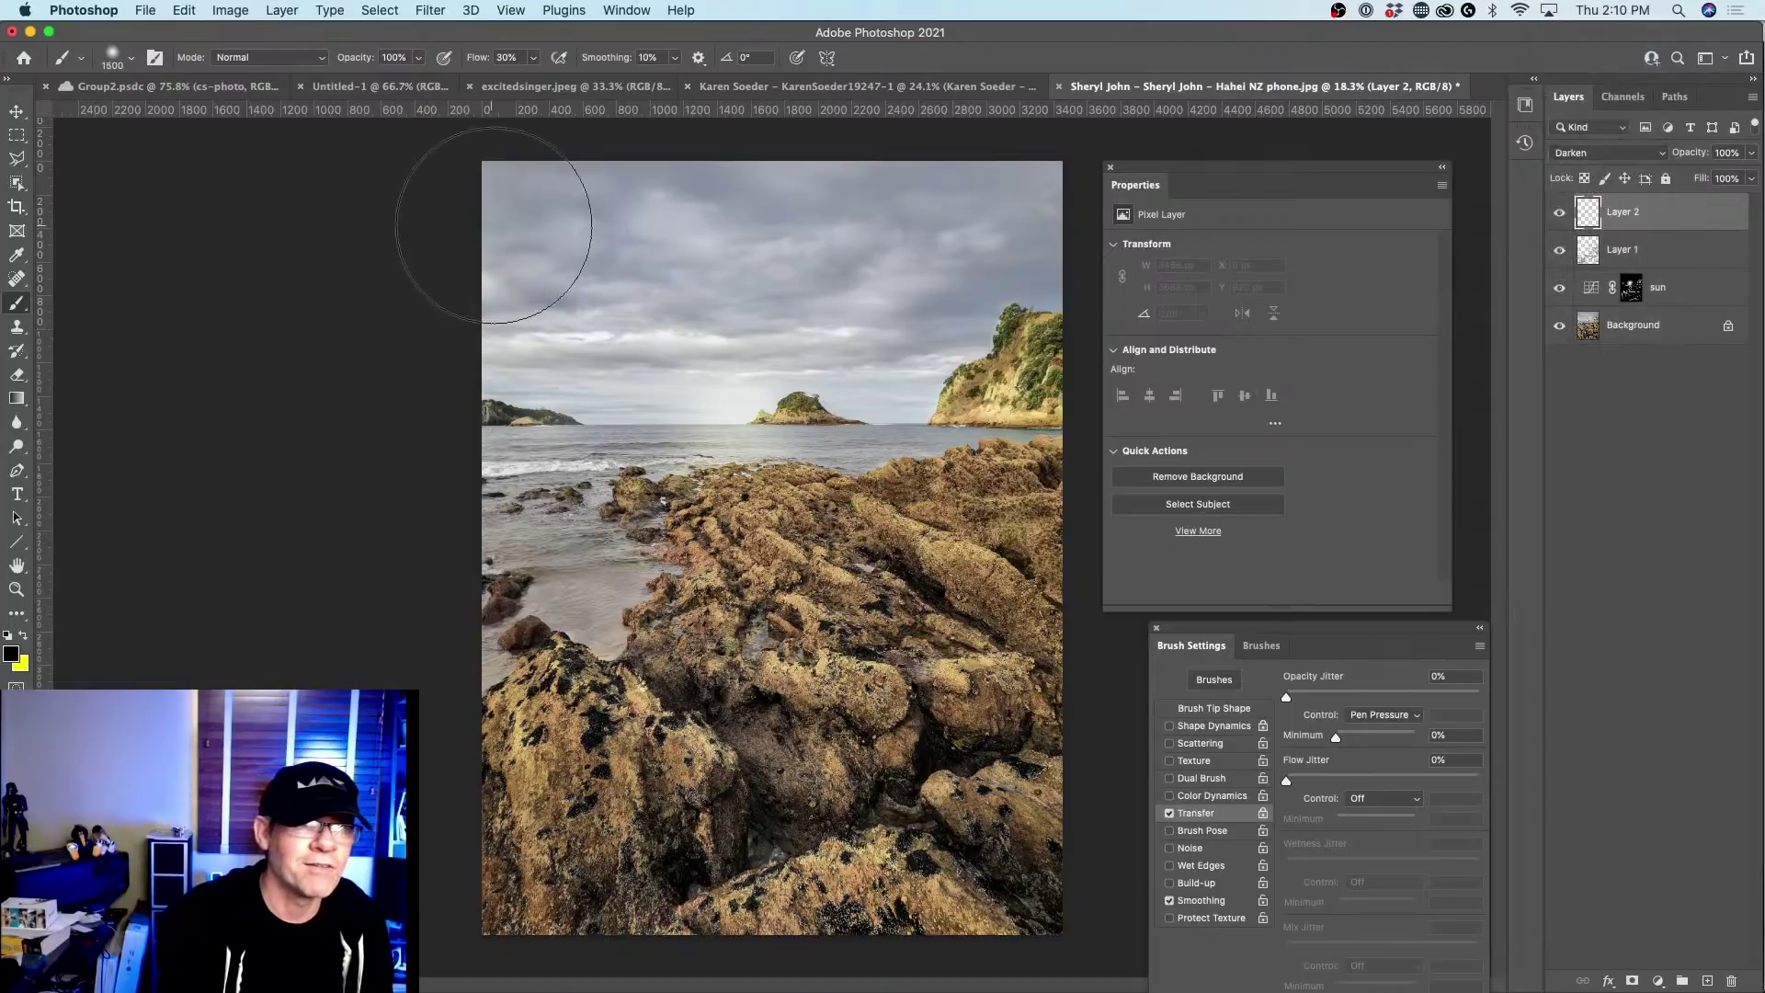
{"action": "key", "text": "bracketright"}
{"action": "key", "text": "bracketright"}
{"action": "key", "text": "bracketright"}
{"action": "mouse_move", "coordinate": [512, 257]}
{"action": "left_mouse_down"}
{"action": "mouse_move", "coordinate": [472, 323]}
{"action": "mouse_move", "coordinate": [450, 591]}
{"action": "mouse_move", "coordinate": [501, 828]}
{"action": "left_mouse_up"}
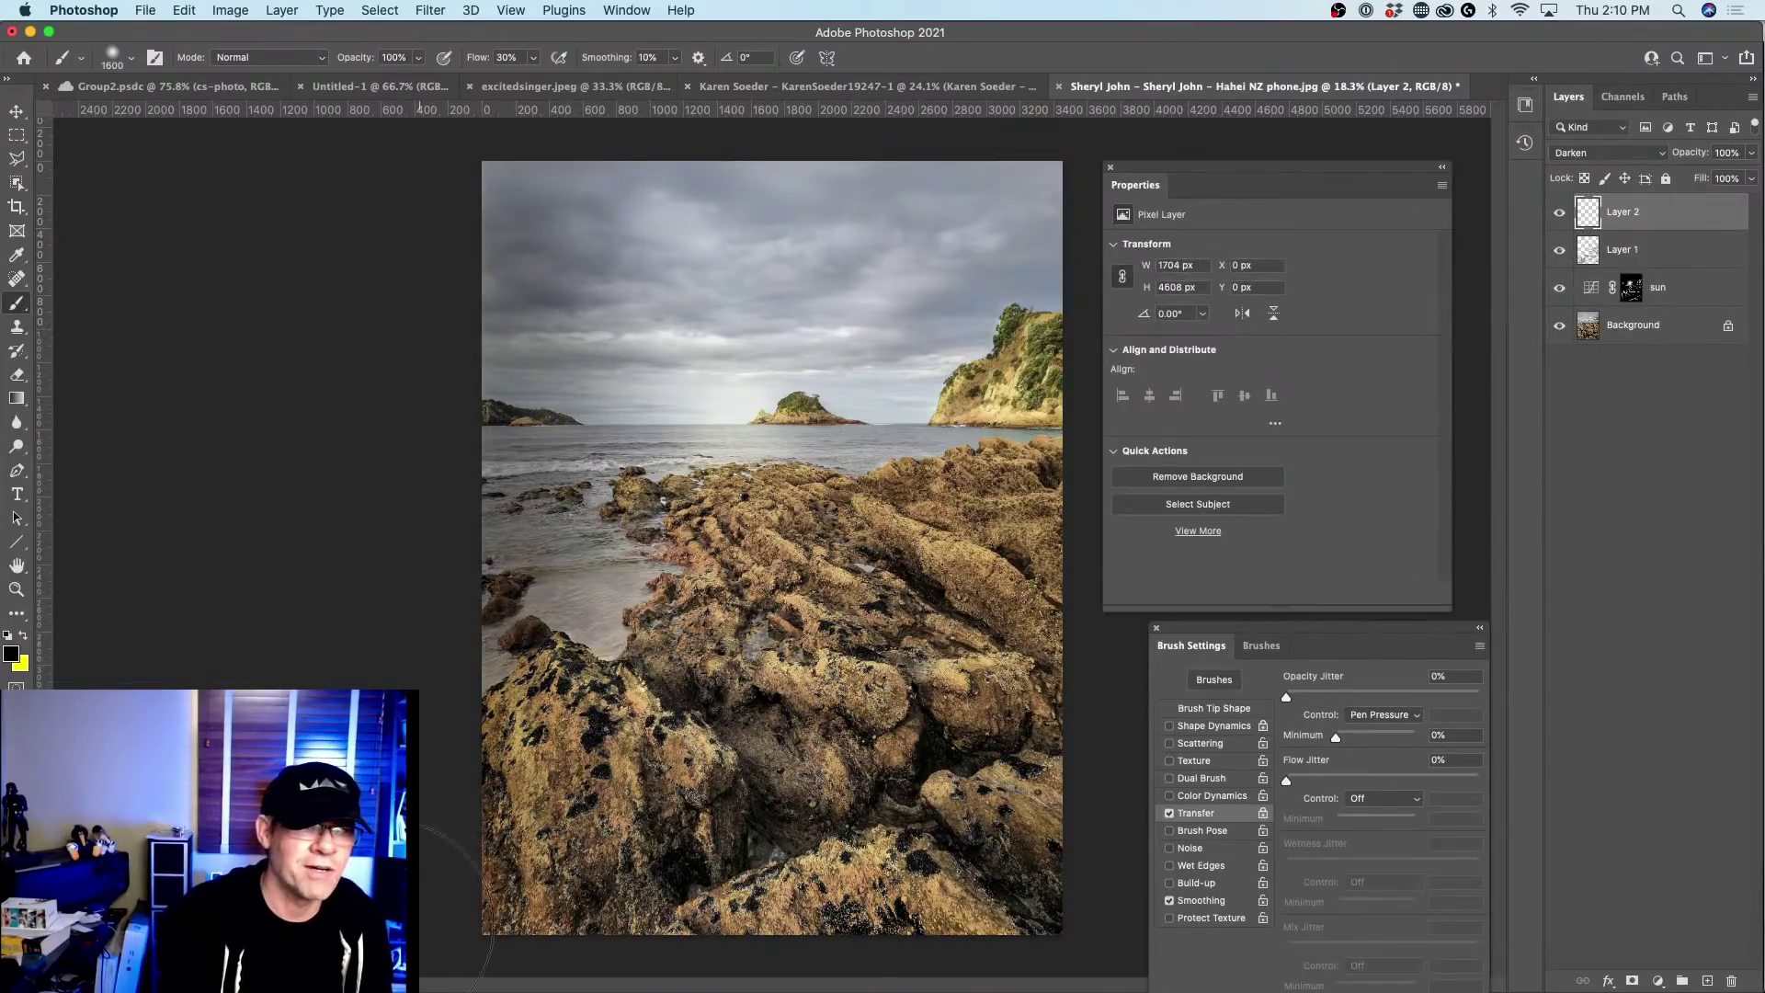
{"action": "mouse_move", "coordinate": [429, 290]}
{"action": "left_mouse_down"}
{"action": "mouse_move", "coordinate": [875, 153]}
{"action": "mouse_move", "coordinate": [1005, 217]}
{"action": "mouse_move", "coordinate": [1130, 464]}
{"action": "left_mouse_up"}
{"action": "mouse_move", "coordinate": [1102, 750]}
{"action": "left_mouse_down"}
{"action": "mouse_move", "coordinate": [1091, 873]}
{"action": "mouse_move", "coordinate": [995, 908]}
{"action": "mouse_move", "coordinate": [516, 986]}
{"action": "mouse_move", "coordinate": [564, 947]}
{"action": "mouse_move", "coordinate": [1050, 877]}
{"action": "mouse_move", "coordinate": [518, 907]}
{"action": "mouse_move", "coordinate": [516, 815]}
{"action": "mouse_move", "coordinate": [1115, 763]}
{"action": "mouse_move", "coordinate": [680, 936]}
{"action": "mouse_move", "coordinate": [478, 925]}
{"action": "mouse_move", "coordinate": [1060, 888]}
{"action": "mouse_move", "coordinate": [382, 855]}
{"action": "mouse_move", "coordinate": [935, 718]}
{"action": "mouse_move", "coordinate": [585, 947]}
{"action": "left_mouse_up"}
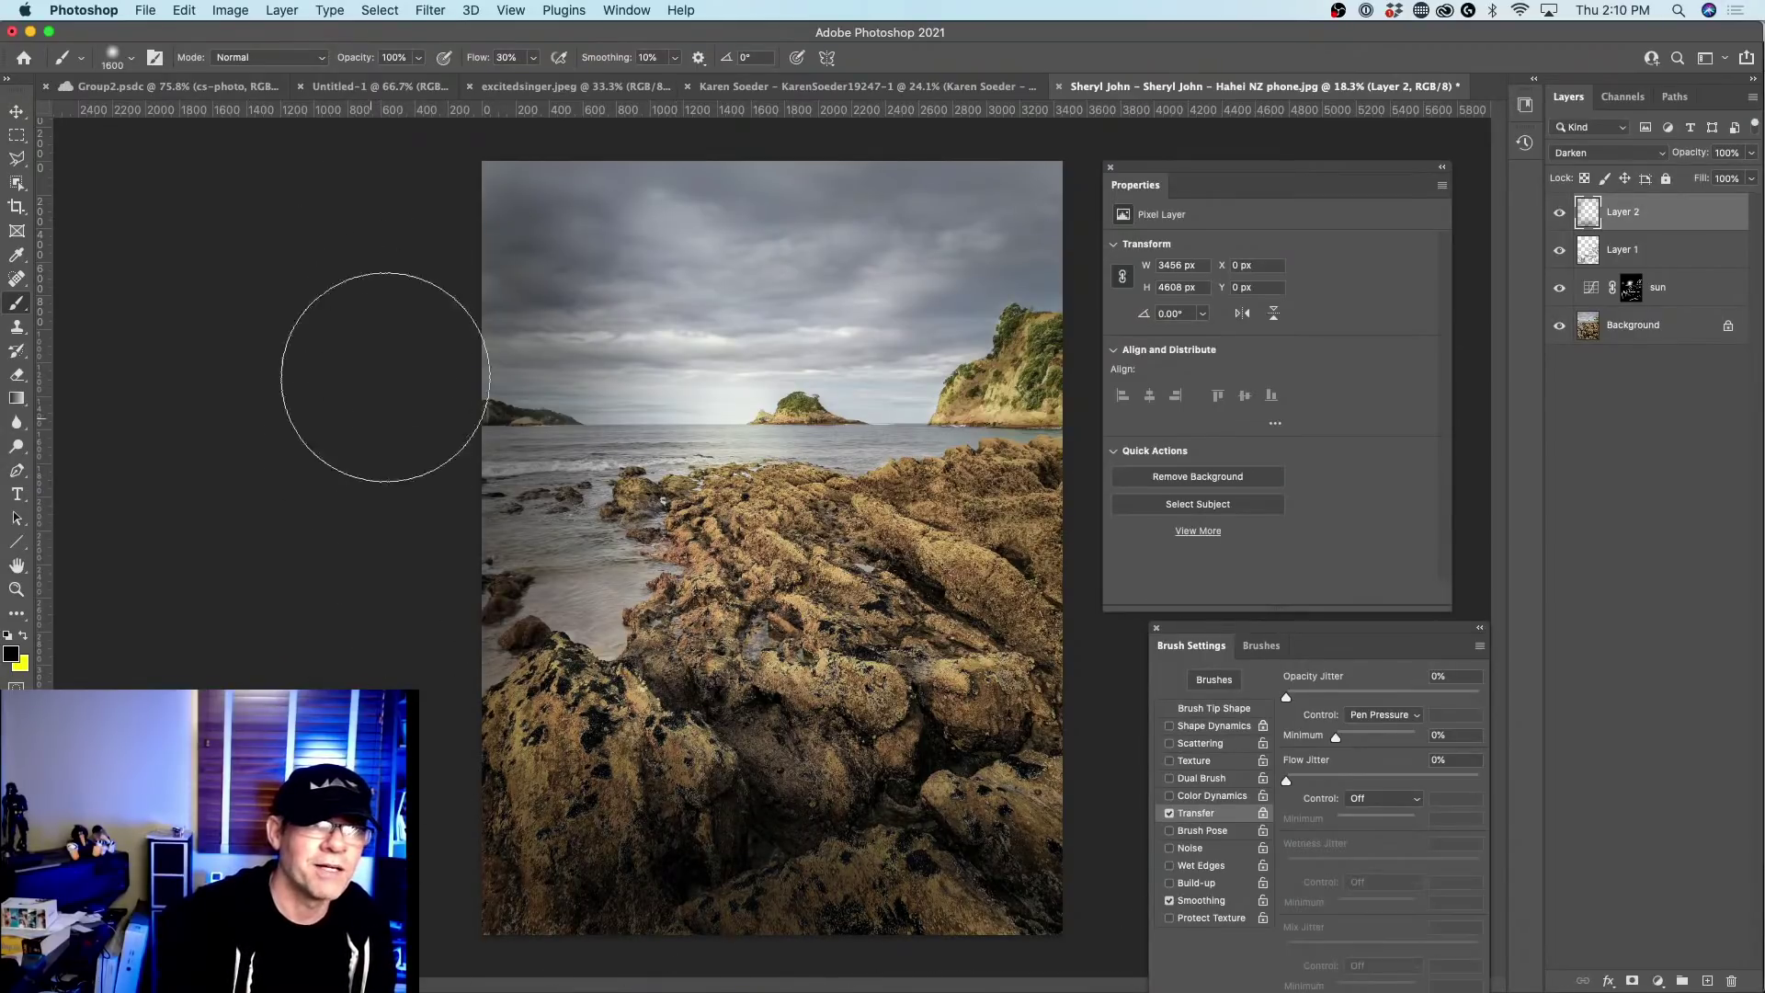
{"action": "mouse_move", "coordinate": [640, 254]}
{"action": "left_mouse_down"}
{"action": "mouse_move", "coordinate": [391, 334]}
{"action": "mouse_move", "coordinate": [1036, 218]}
{"action": "mouse_move", "coordinate": [704, 244]}
{"action": "mouse_move", "coordinate": [350, 444]}
{"action": "left_mouse_up"}
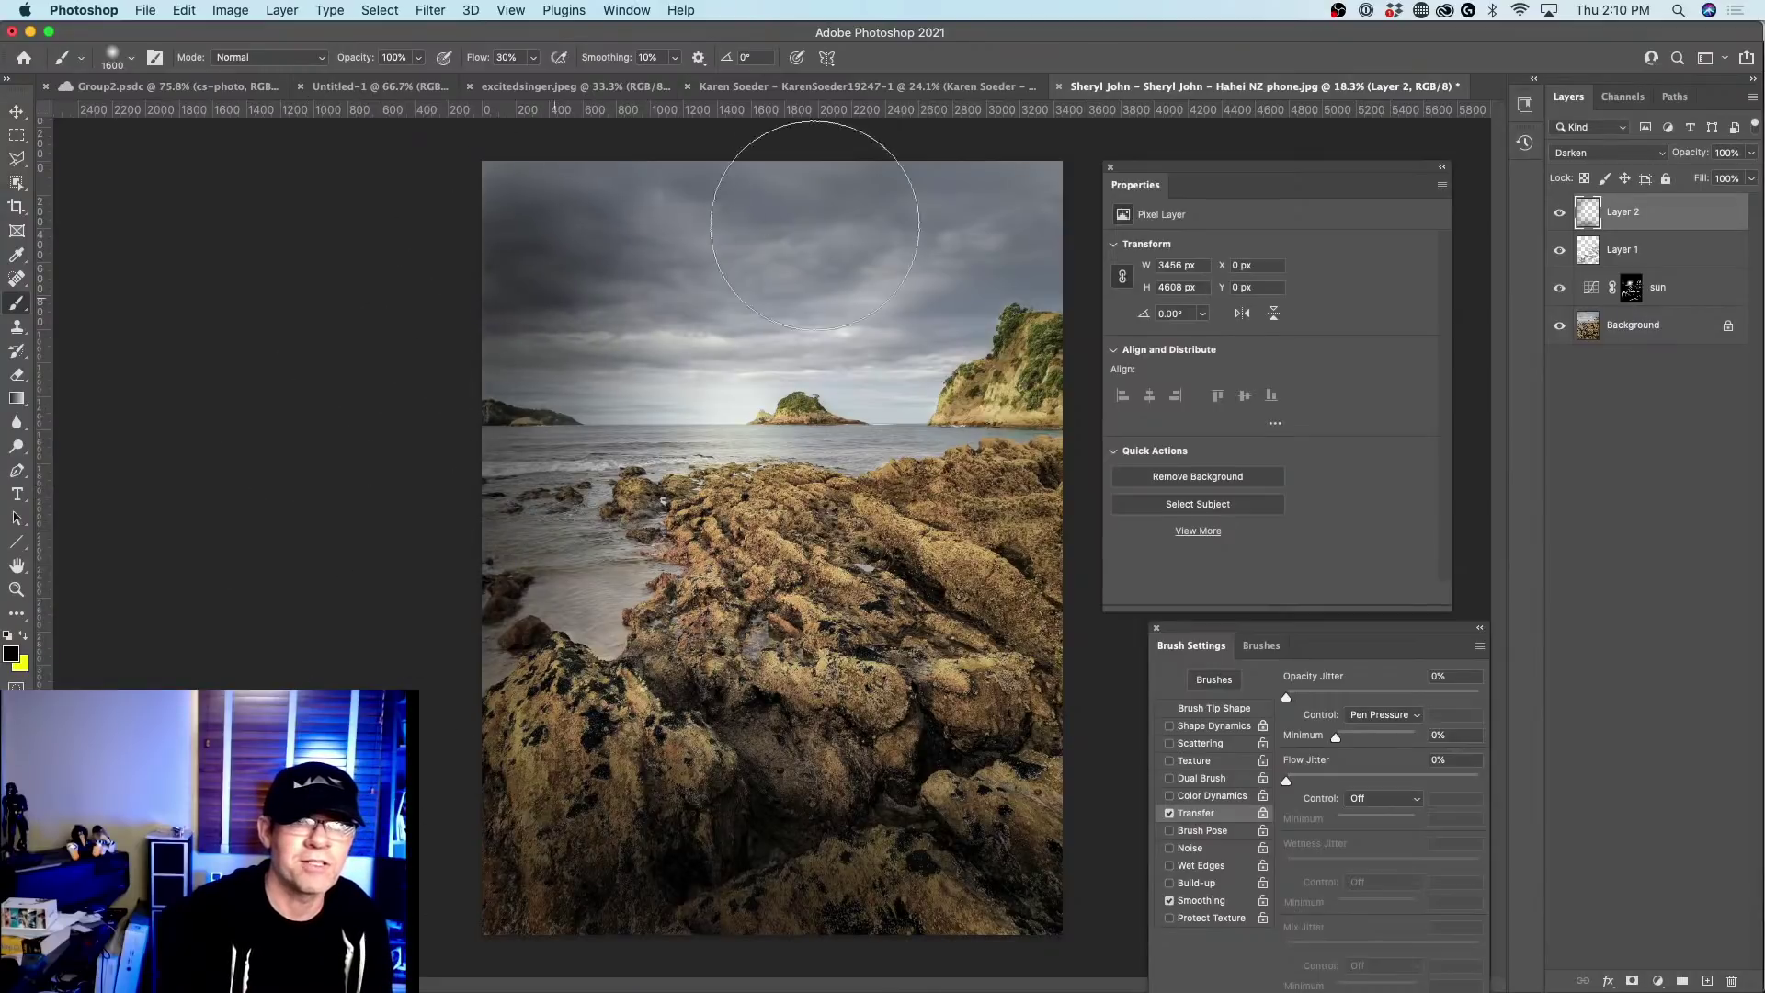
{"action": "left_click_drag", "start_coordinate": [395, 303], "coordinate": [643, 207]}
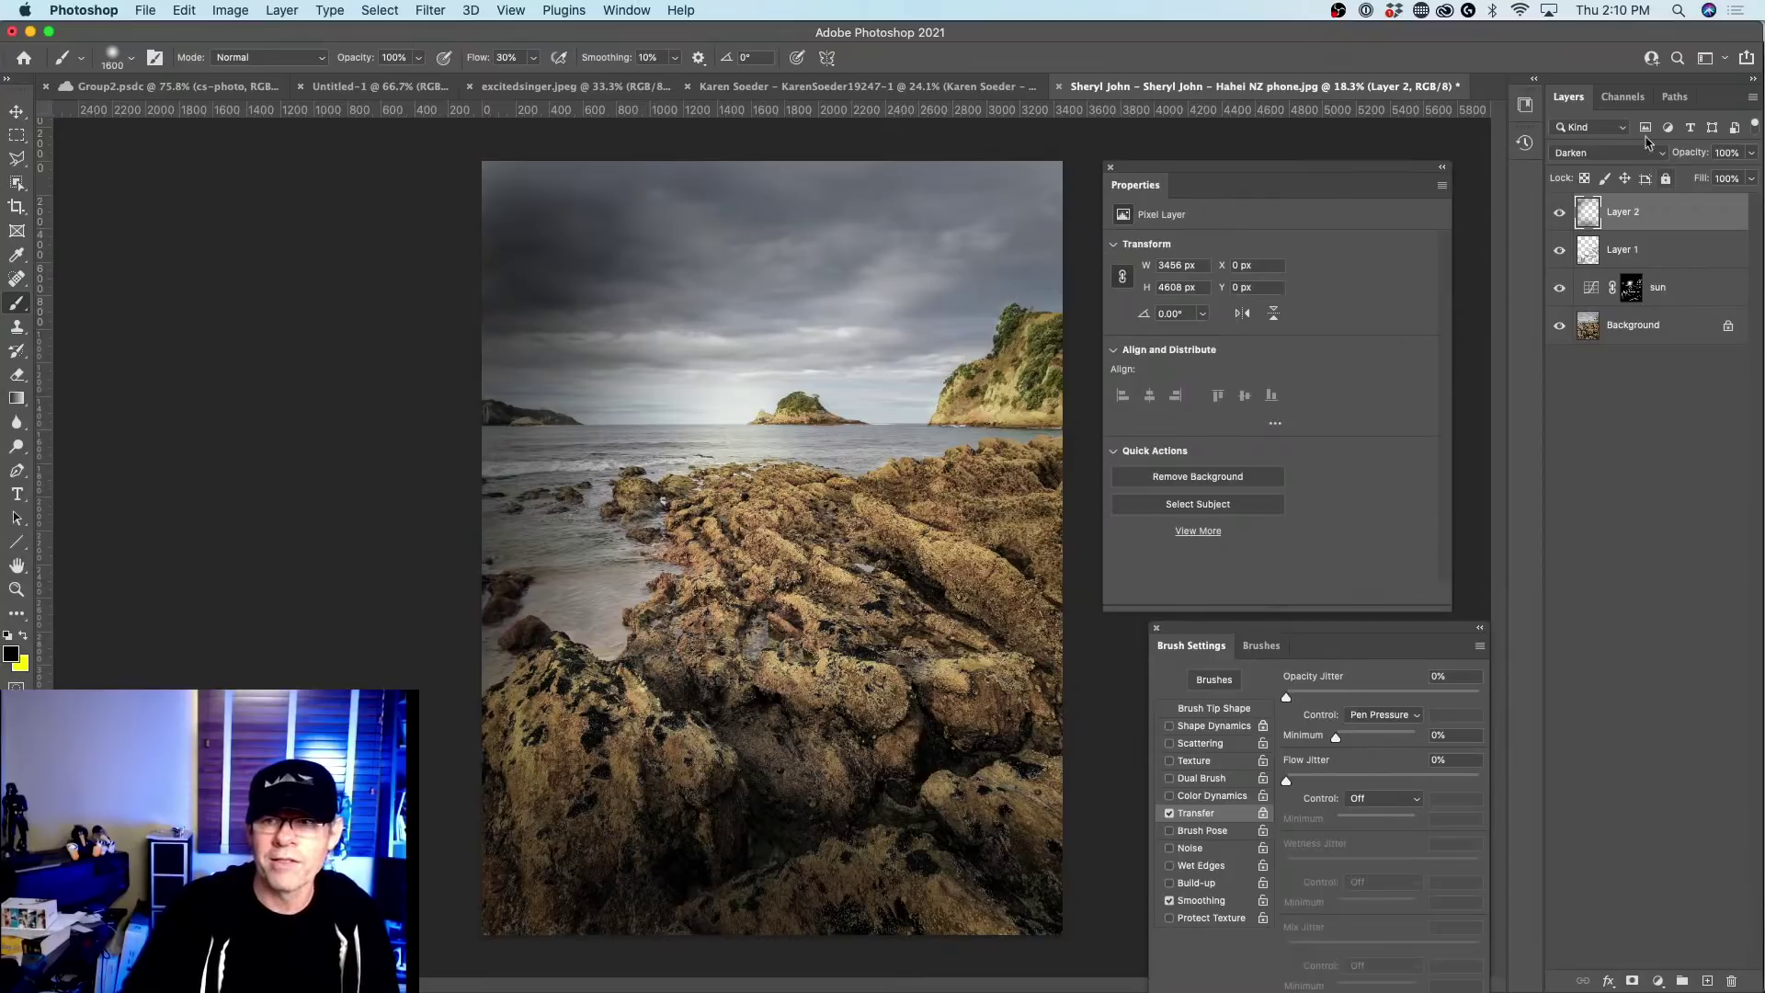
{"action": "mouse_move", "coordinate": [1686, 157]}
{"action": "left_mouse_down"}
{"action": "mouse_move", "coordinate": [1330, 170]}
{"action": "mouse_move", "coordinate": [1380, 173]}
{"action": "left_mouse_up"}
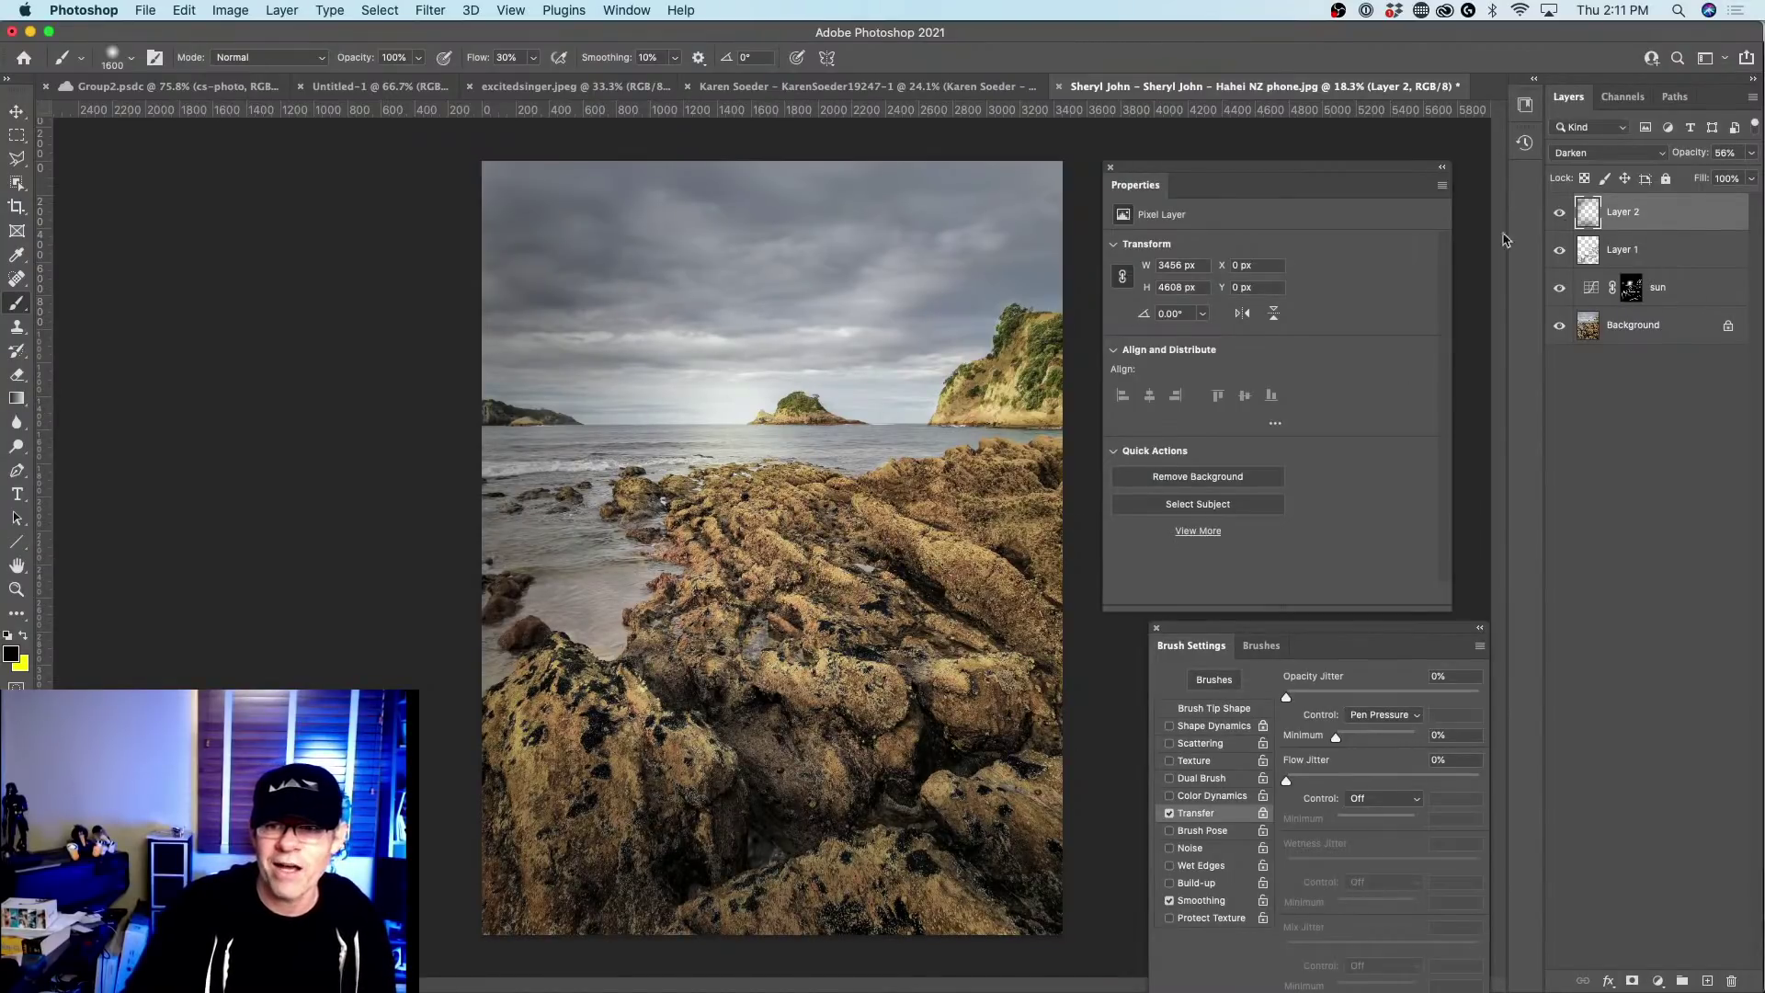
Target the sun layer's mask and prepare the Brush with black as the foreground color at size 700.
{"action": "left_click", "coordinate": [1630, 289]}
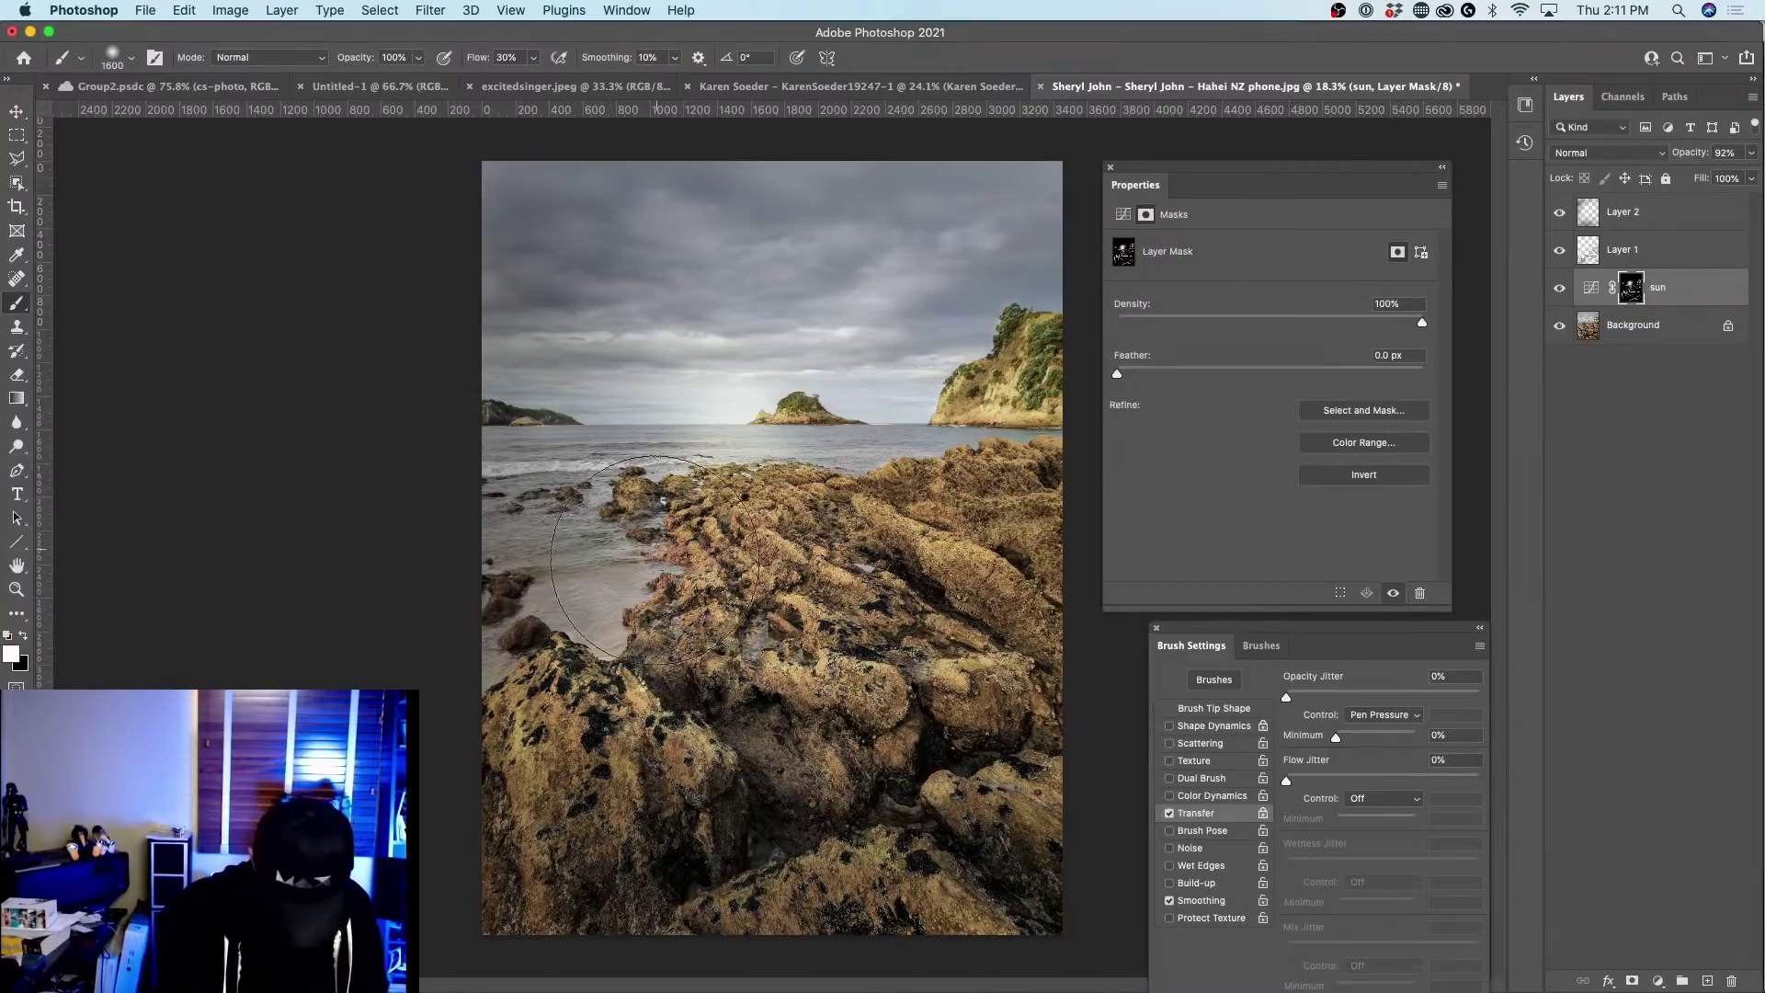
{"action": "key", "text": "p"}
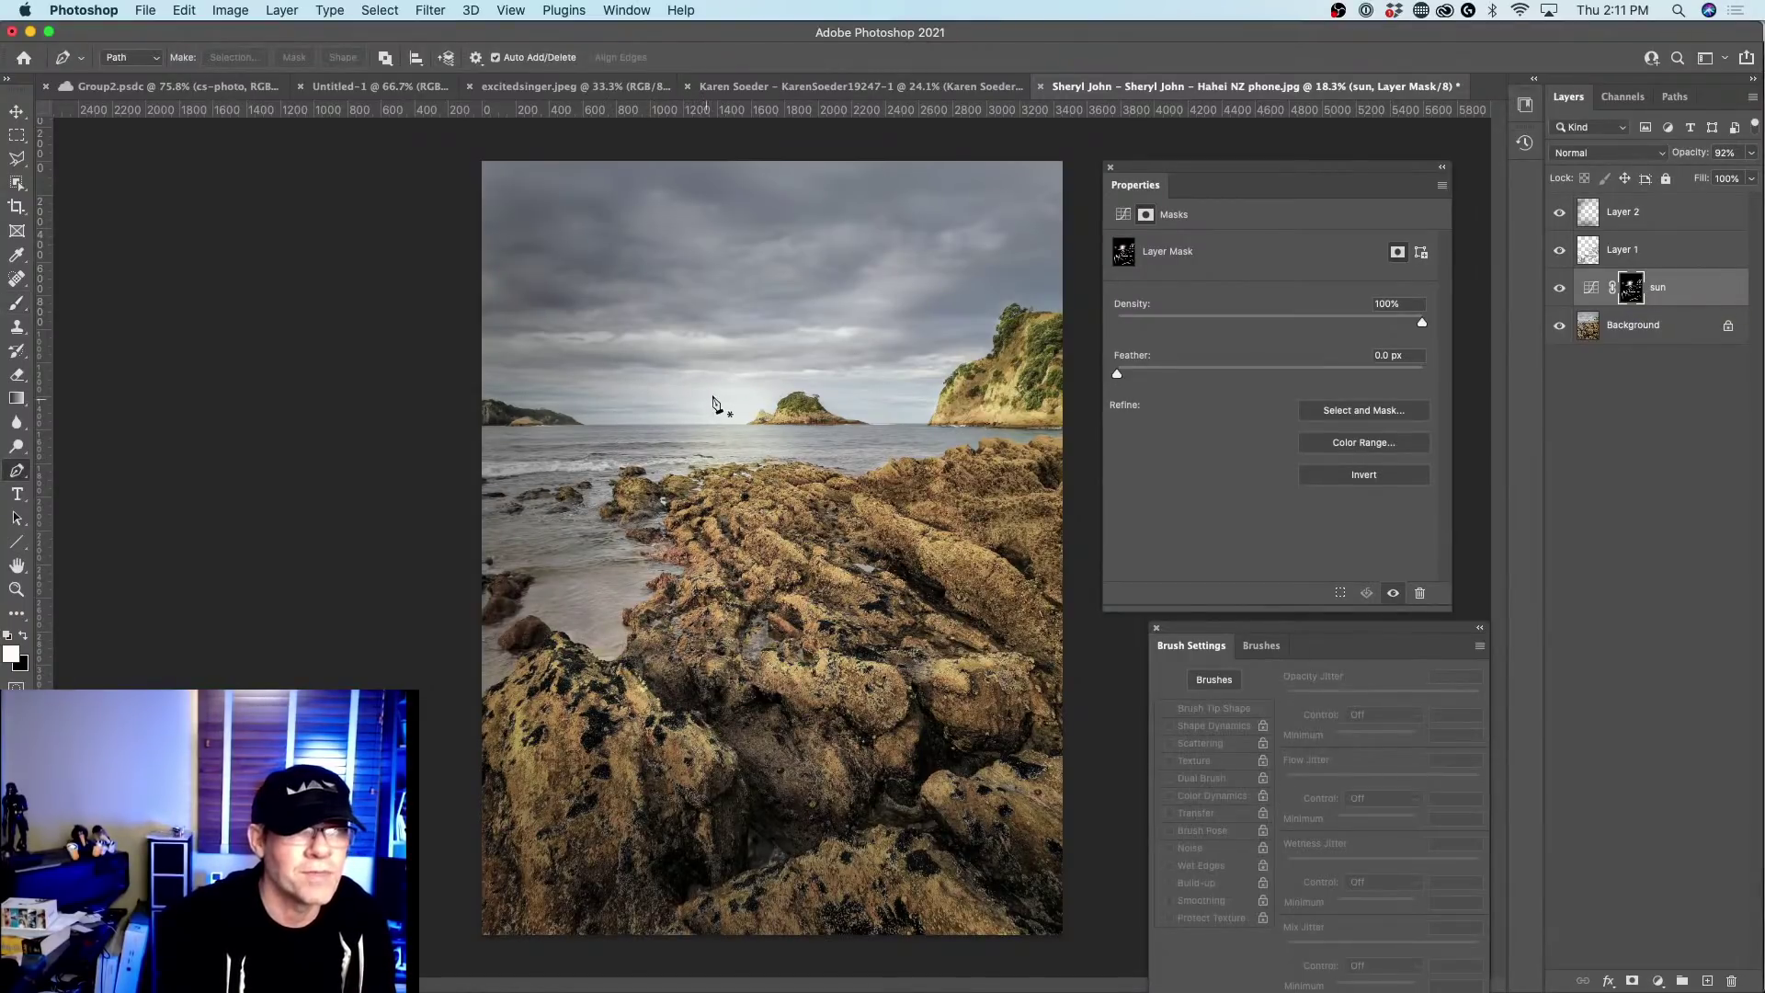
{"action": "key", "text": "b"}
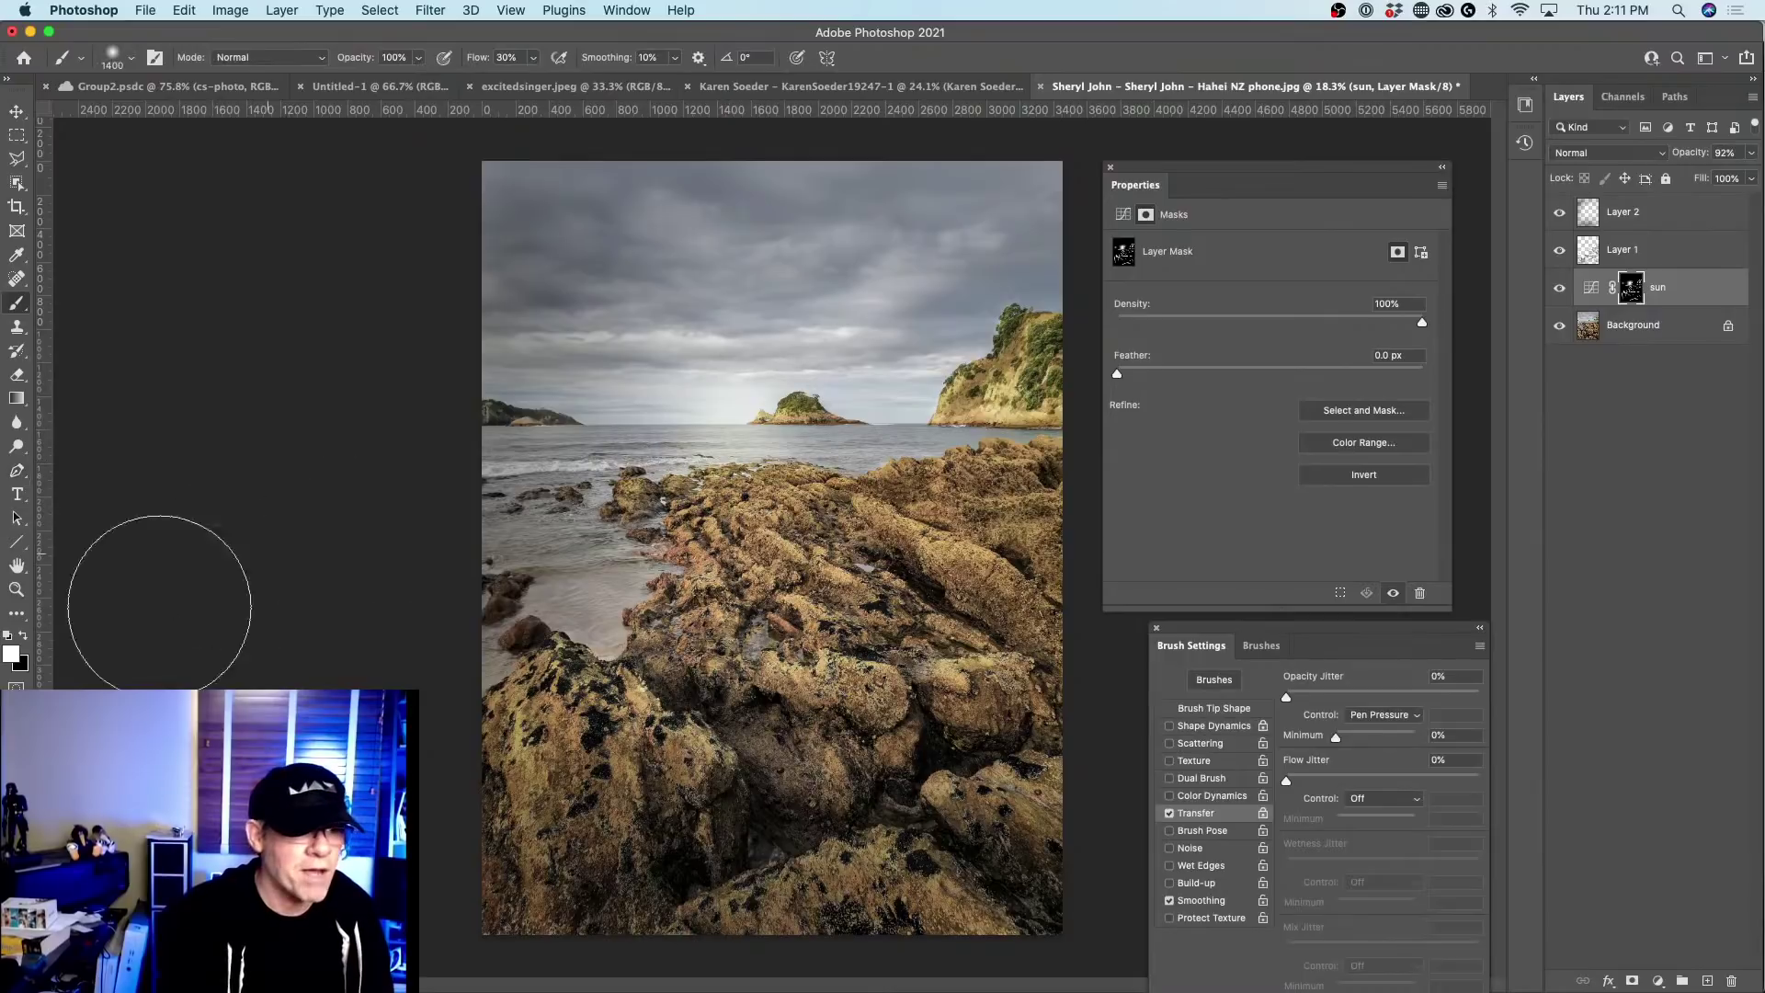
{"action": "key", "text": "x"}
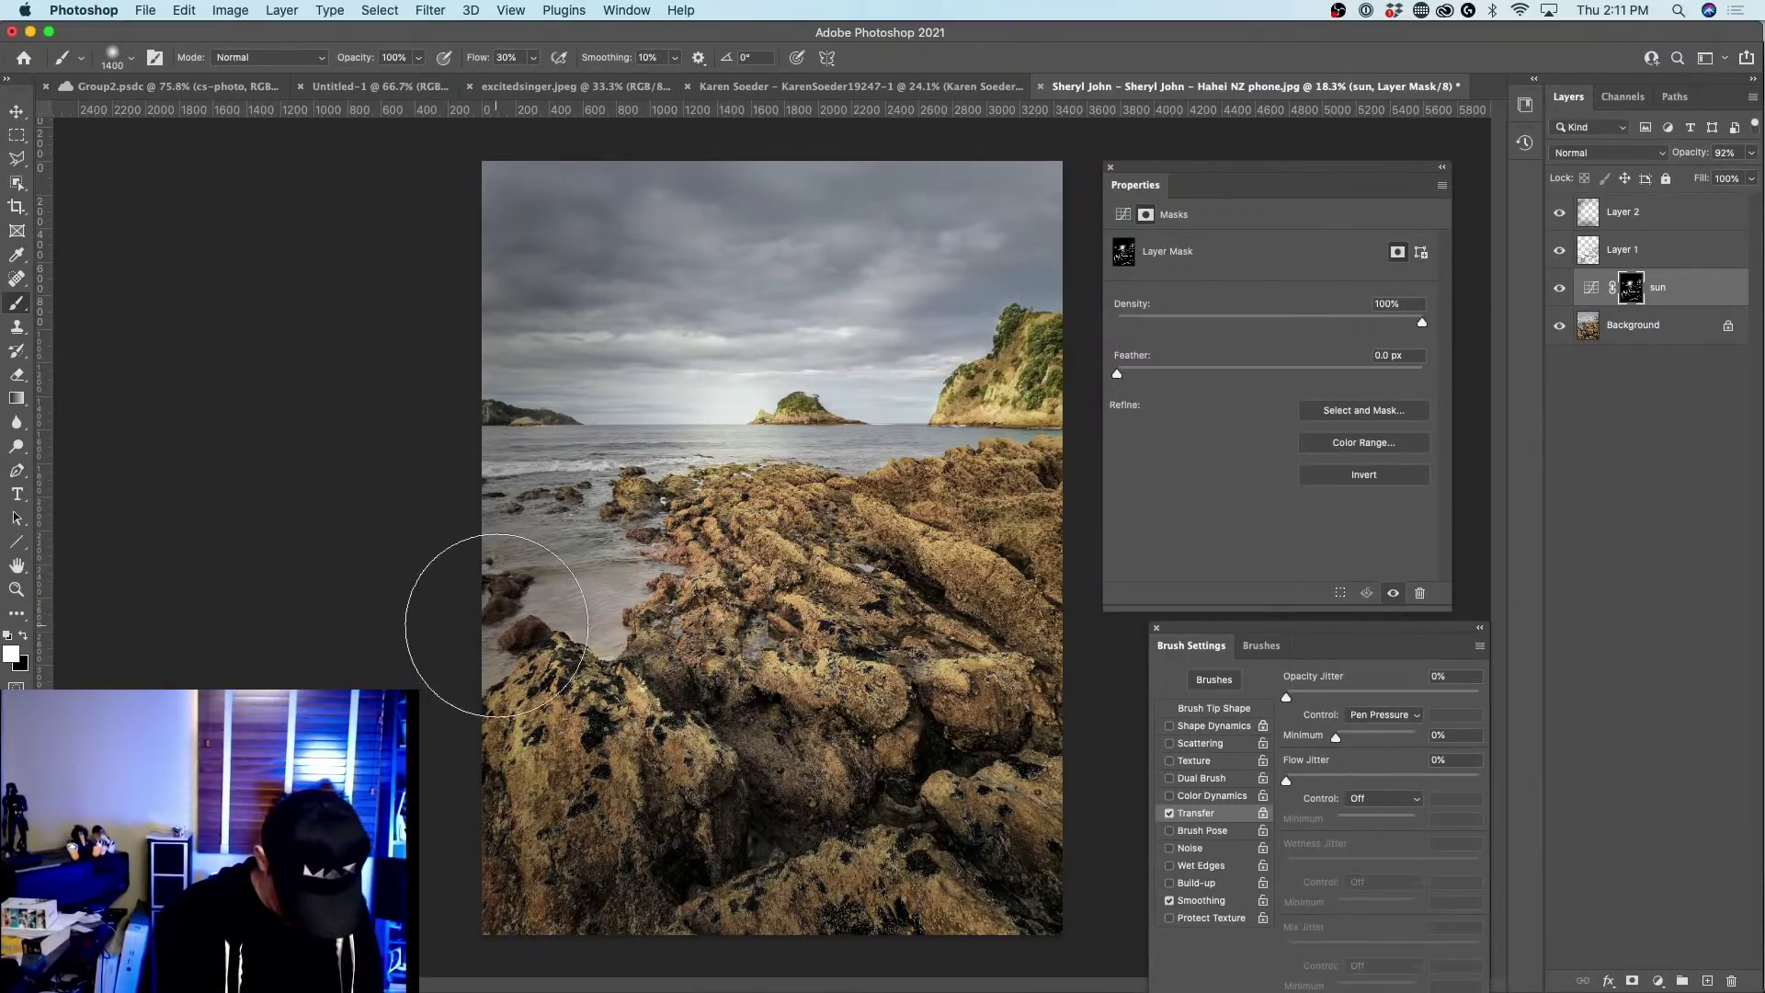
{"action": "key", "text": "bracketleft"}
{"action": "key", "text": "bracketleft"}
{"action": "key", "text": "bracketleft"}
{"action": "key", "text": "bracketleft"}
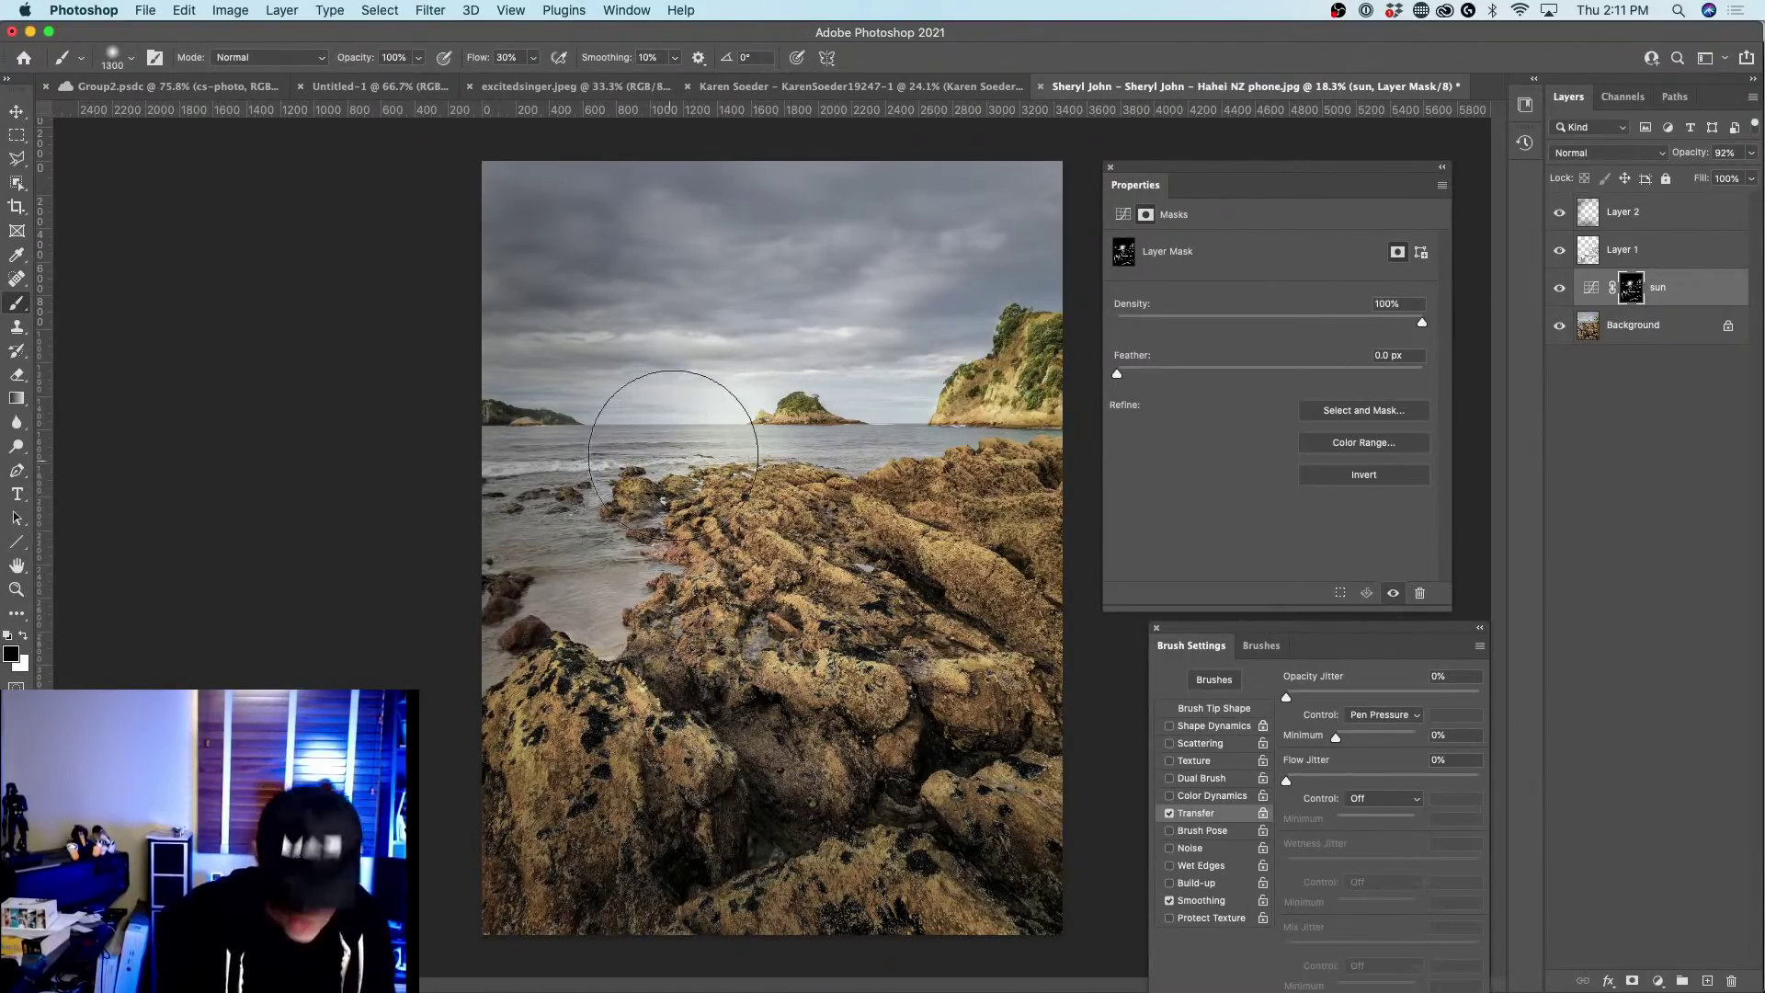
{"action": "key", "text": "bracketleft"}
{"action": "key", "text": "bracketleft"}
{"action": "key", "text": "bracketleft"}
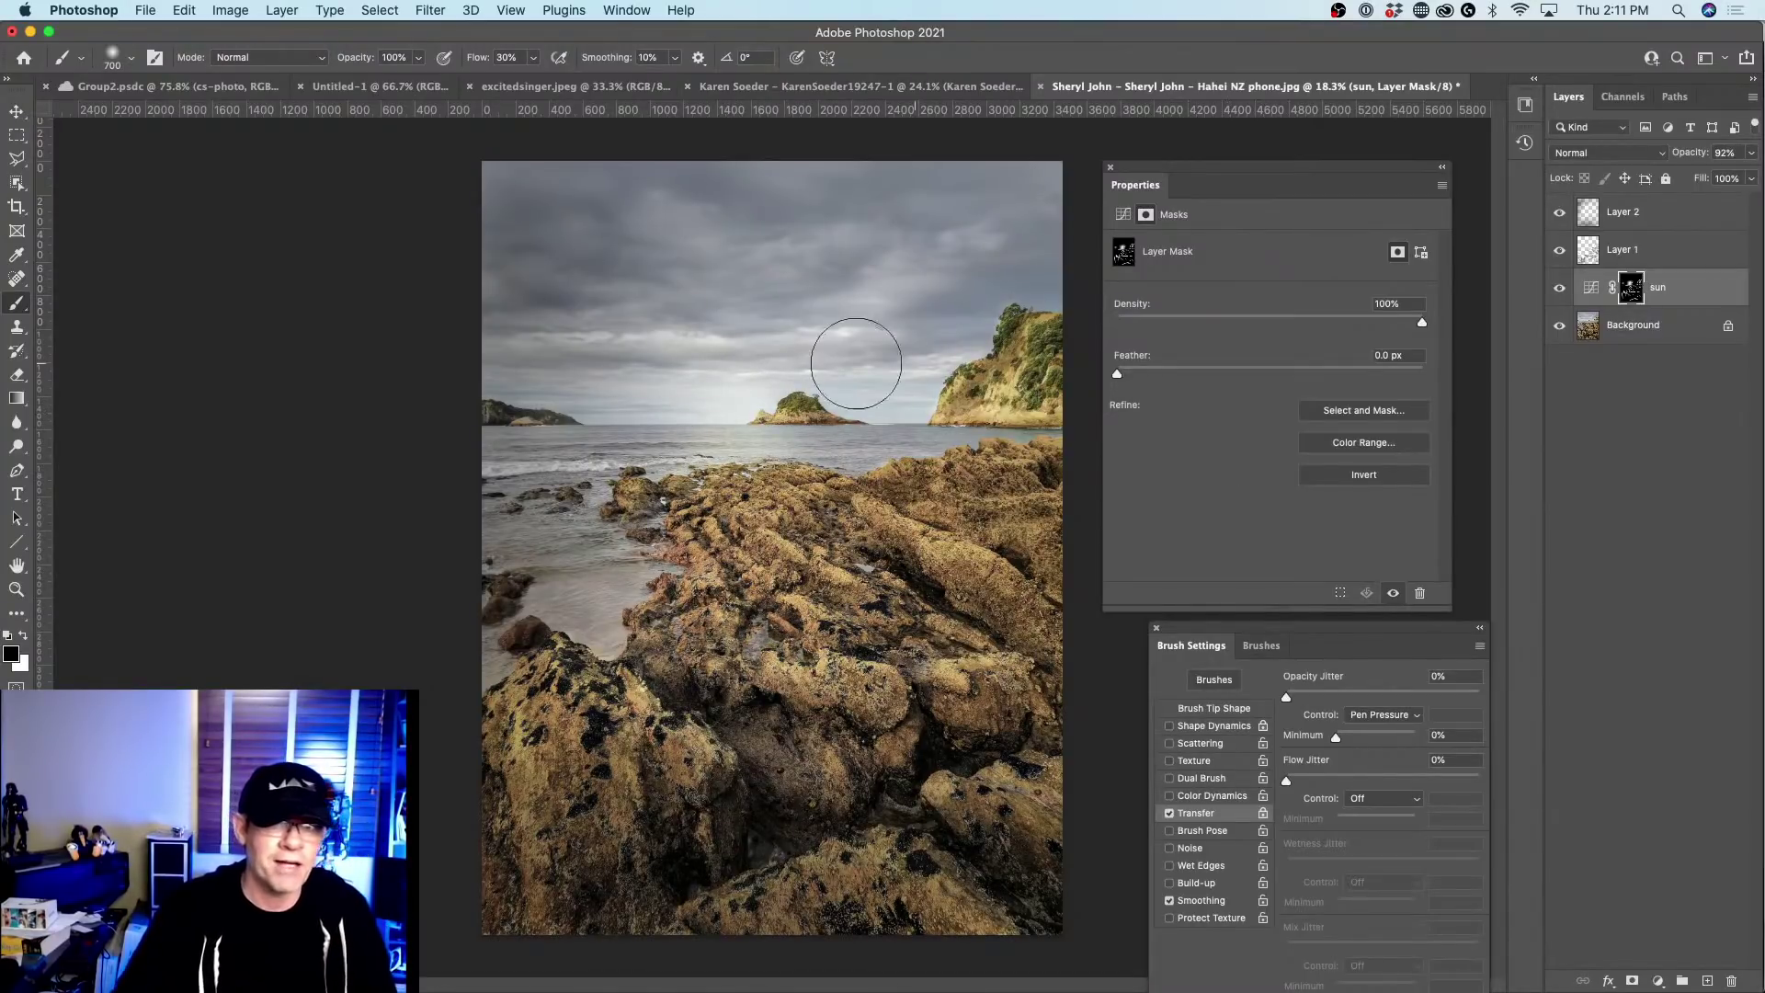
Compare the edit with the original photo by showing only the Background layer and restoring all layers.
{"action": "left_click", "coordinate": [1558, 326], "text": "alt"}
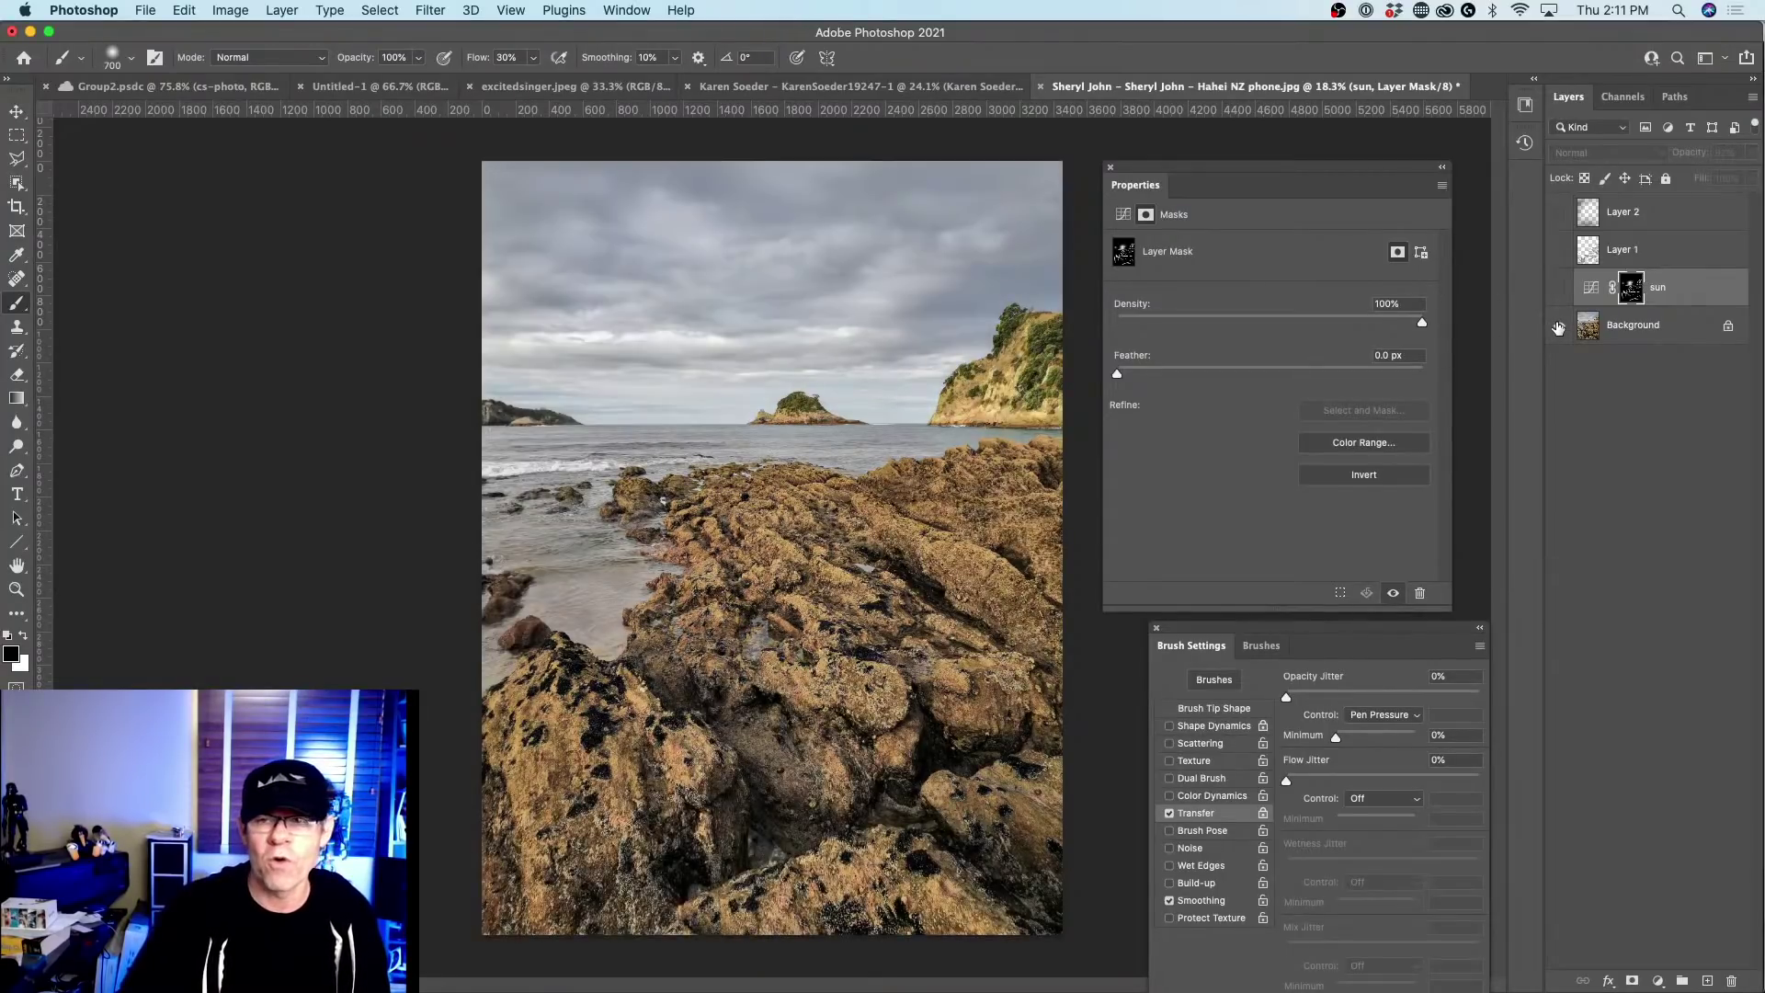
{"action": "left_click", "coordinate": [1558, 327], "text": "alt"}
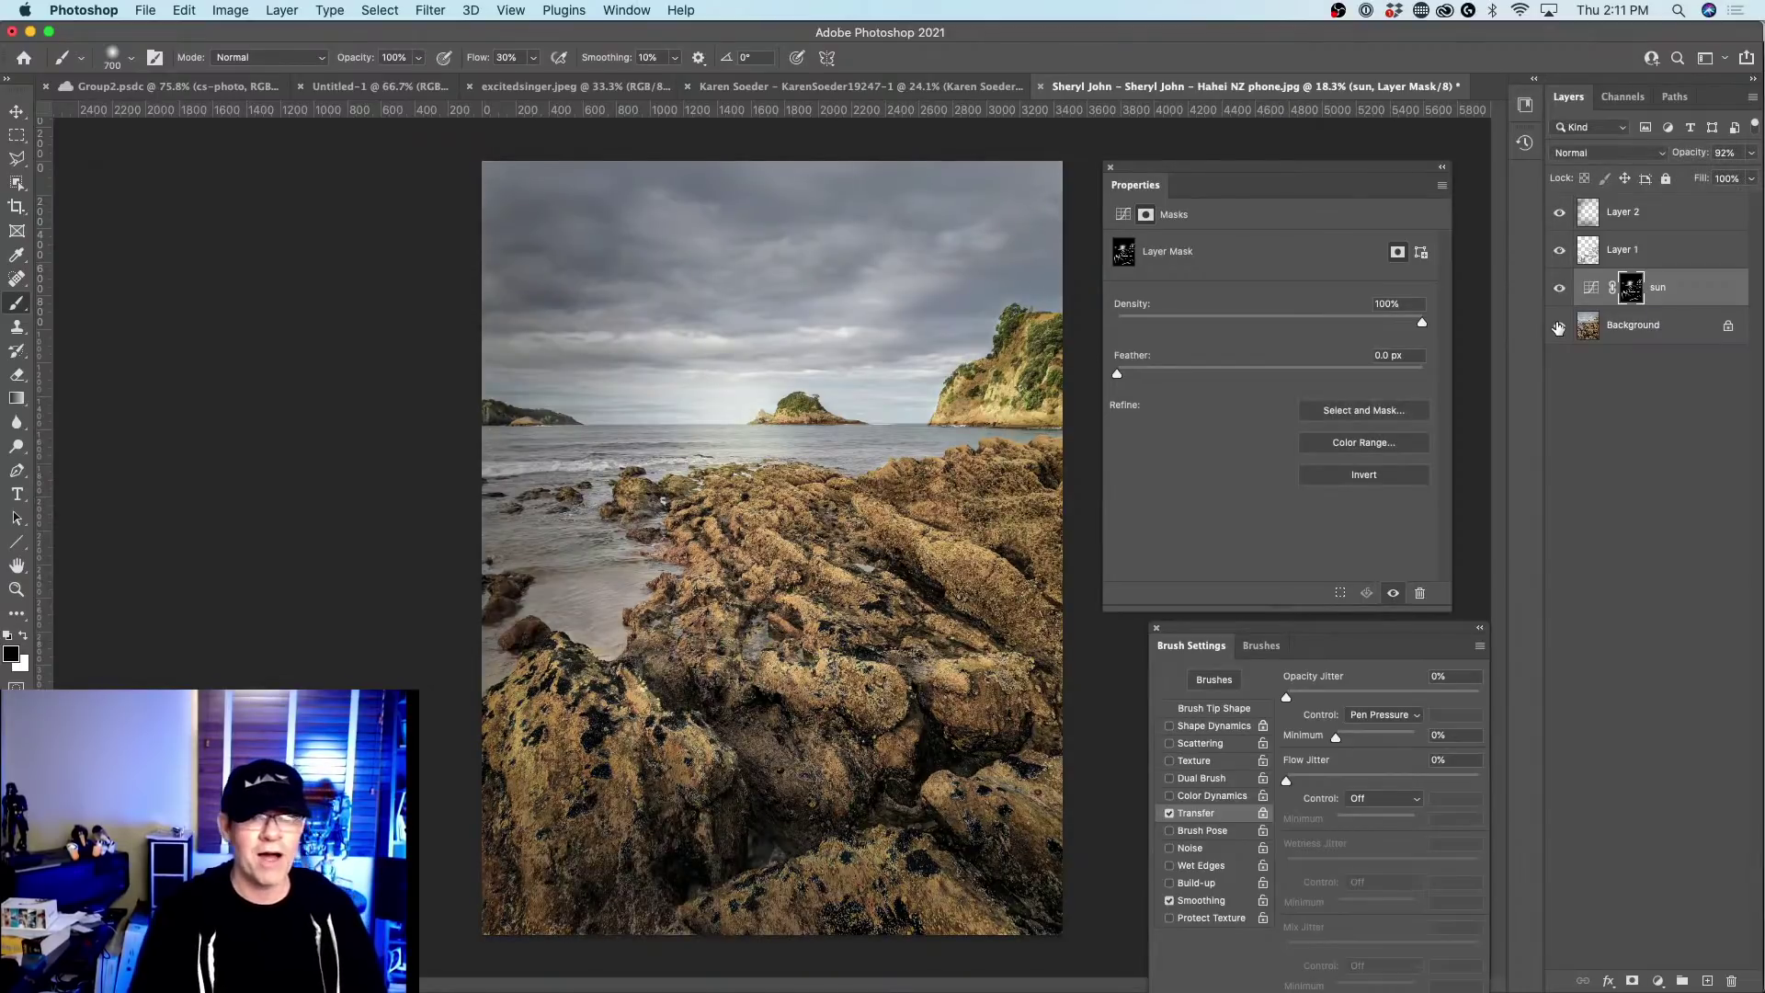
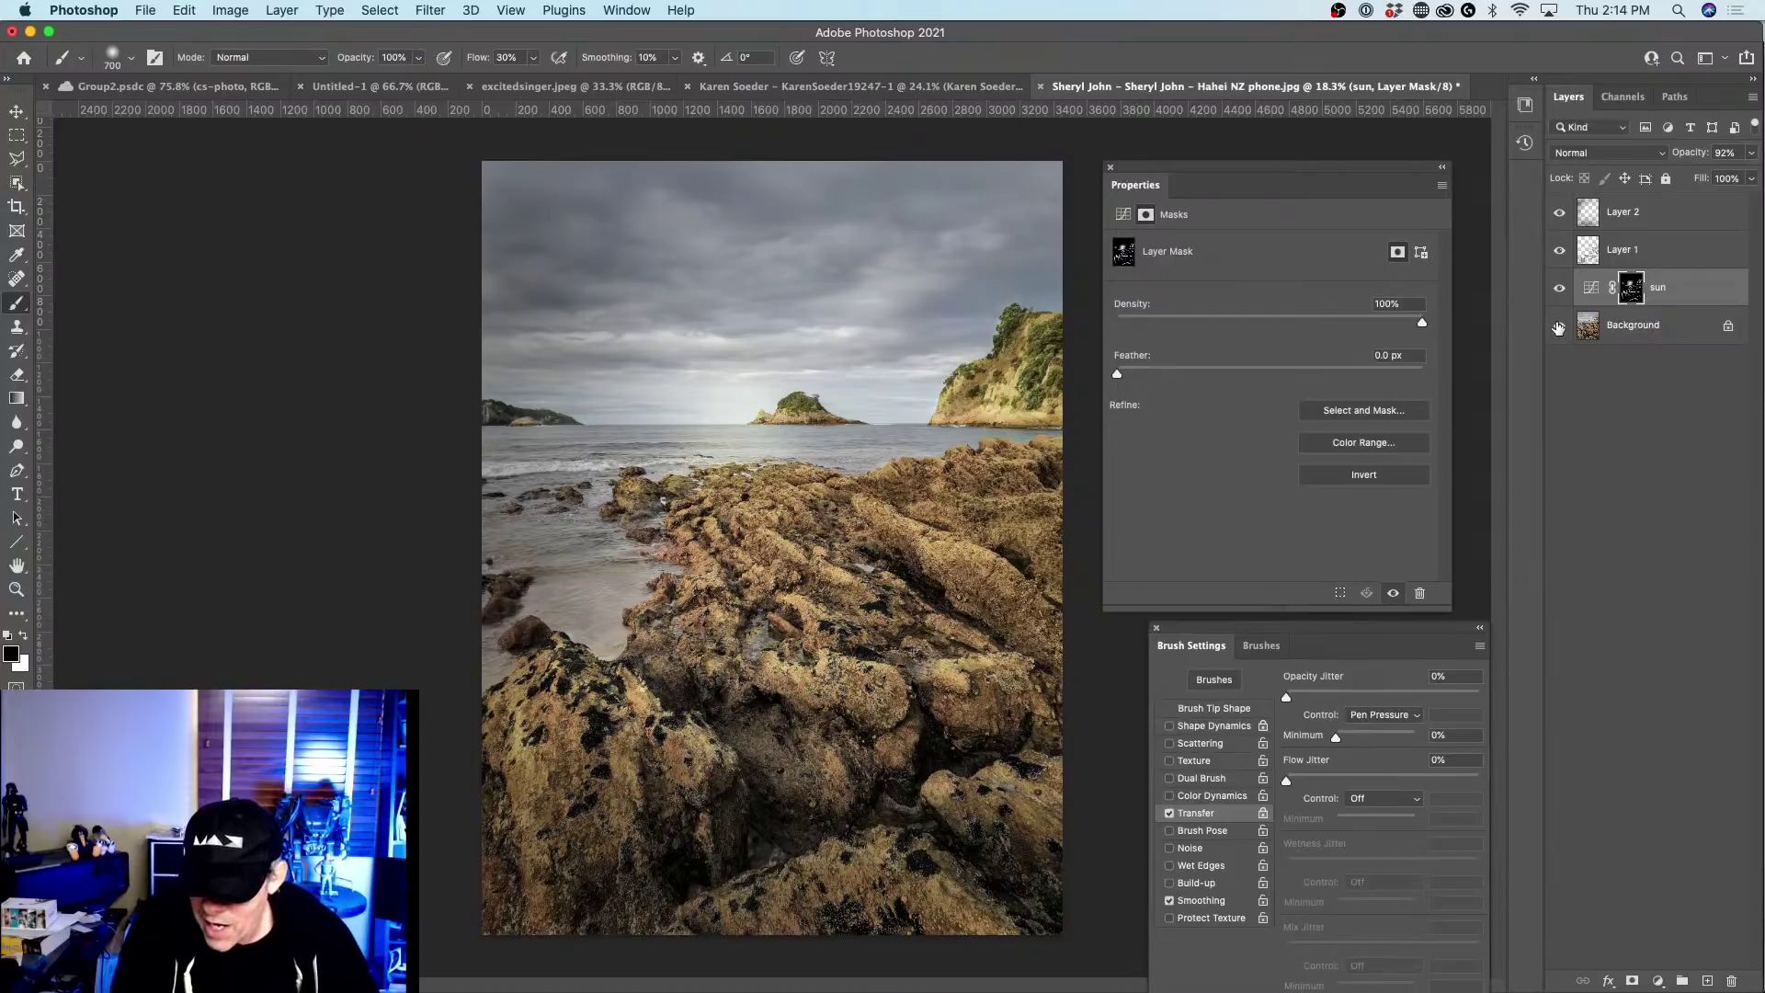
{"action": "left_click", "coordinate": [1558, 326]}
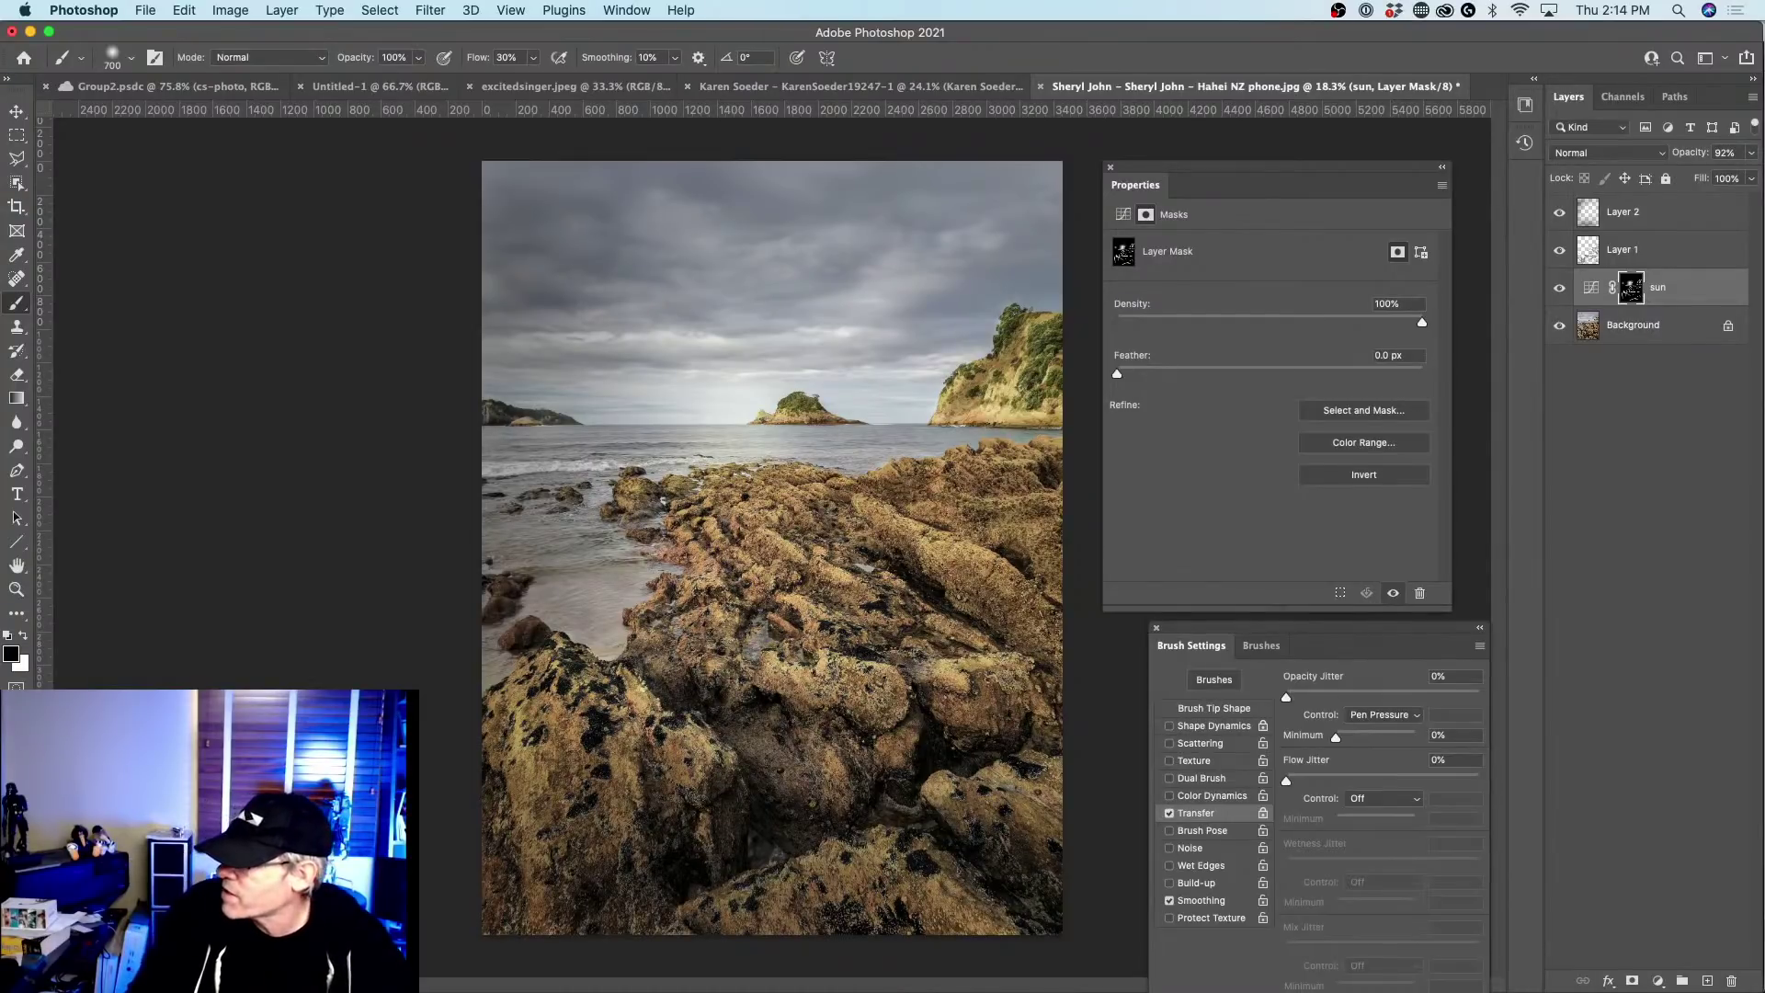
Switch to Safari, bring up the PhotoshopCAFE episode page and select its full web address.
{"action": "key", "text": "super+Tab"}
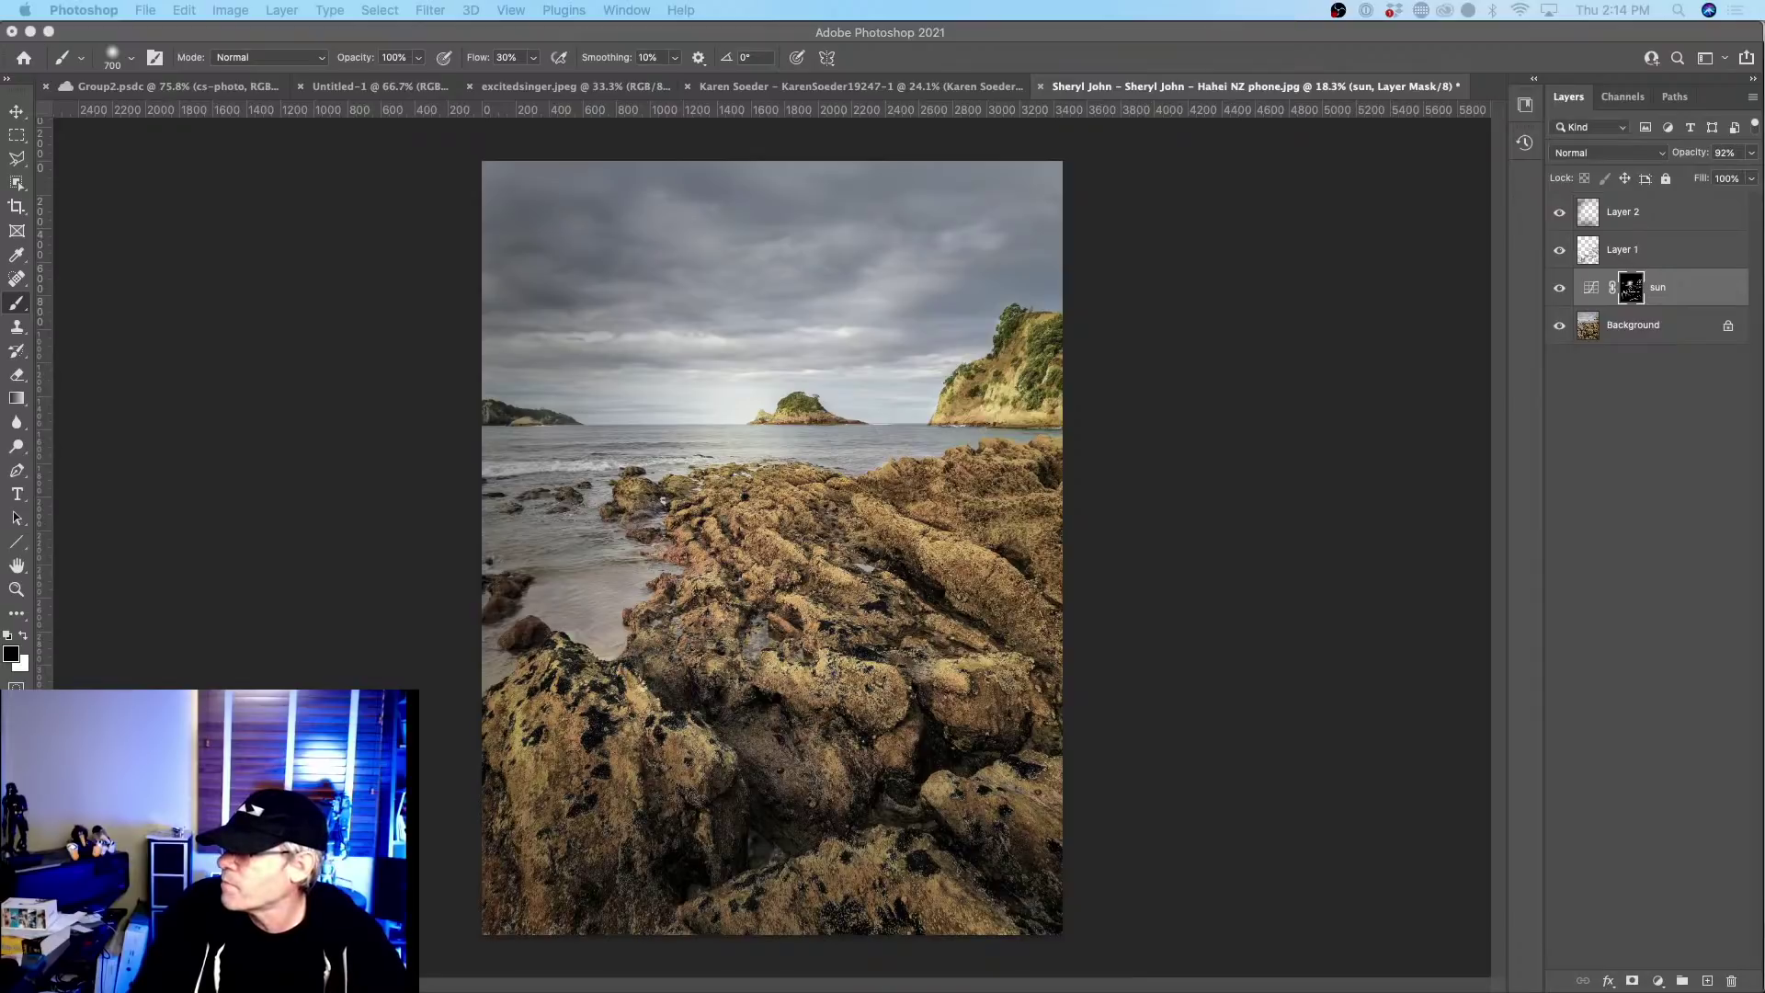
{"action": "left_click_drag", "start_coordinate": [1764, 99], "coordinate": [296, 16]}
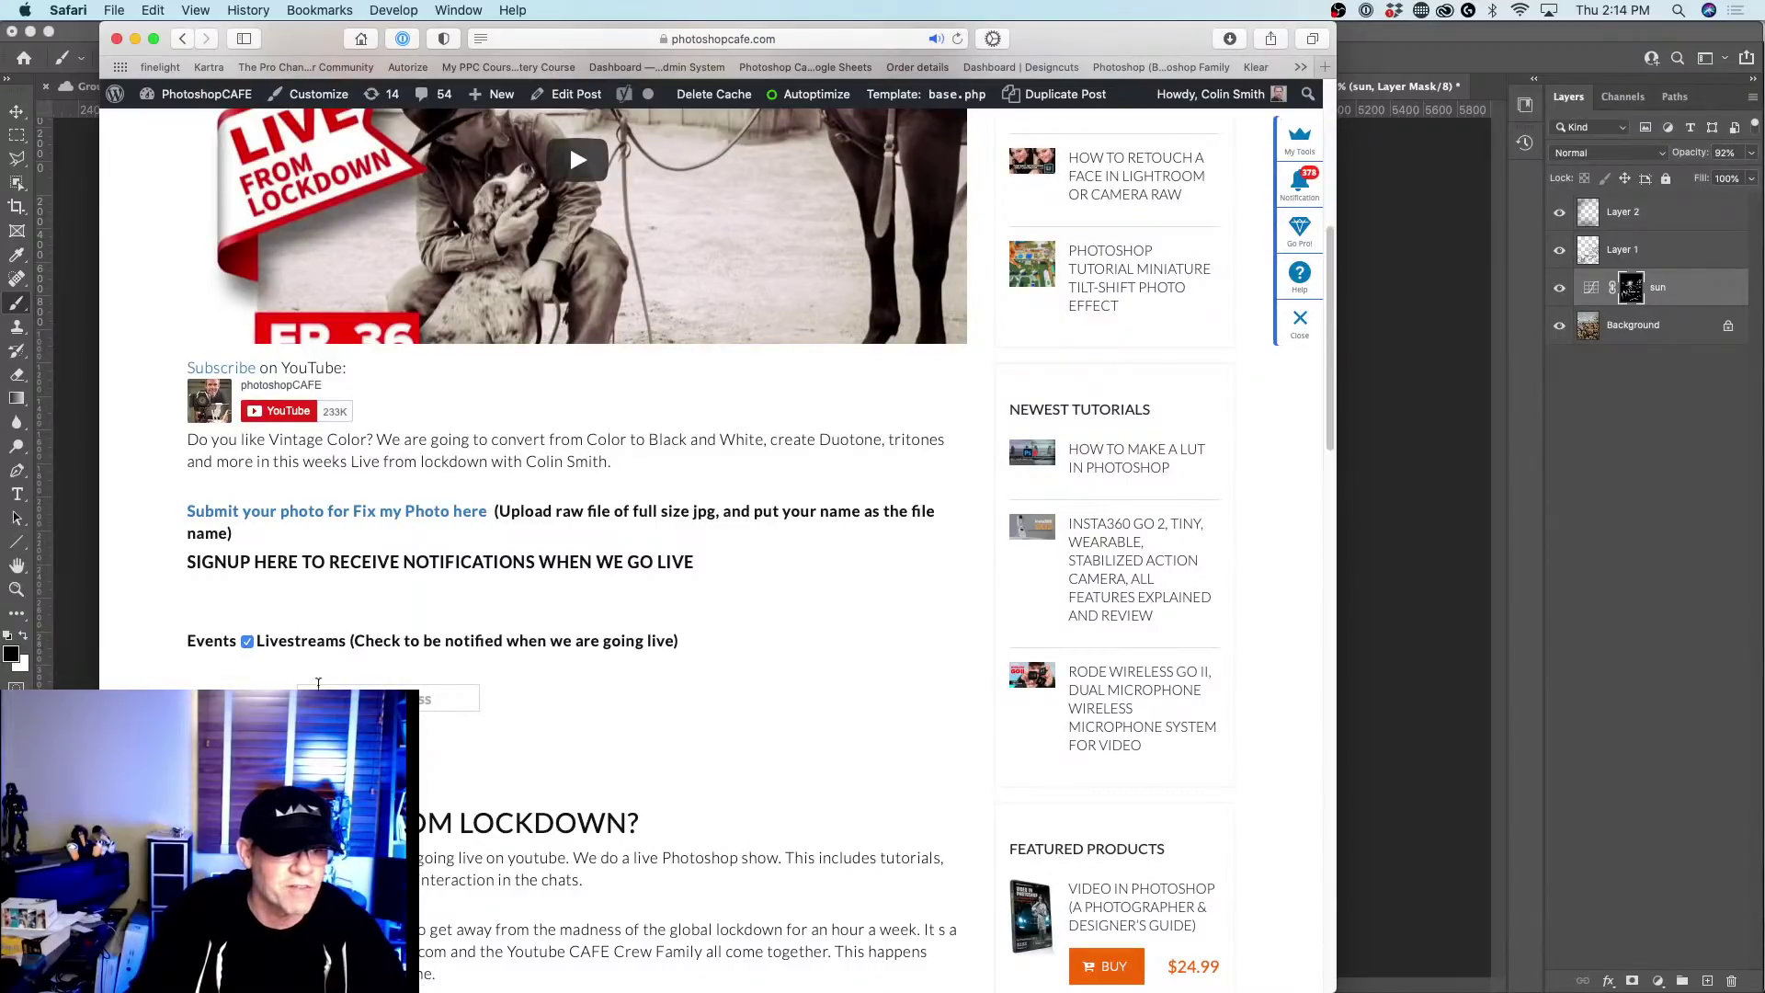
{"action": "left_click", "coordinate": [829, 39]}
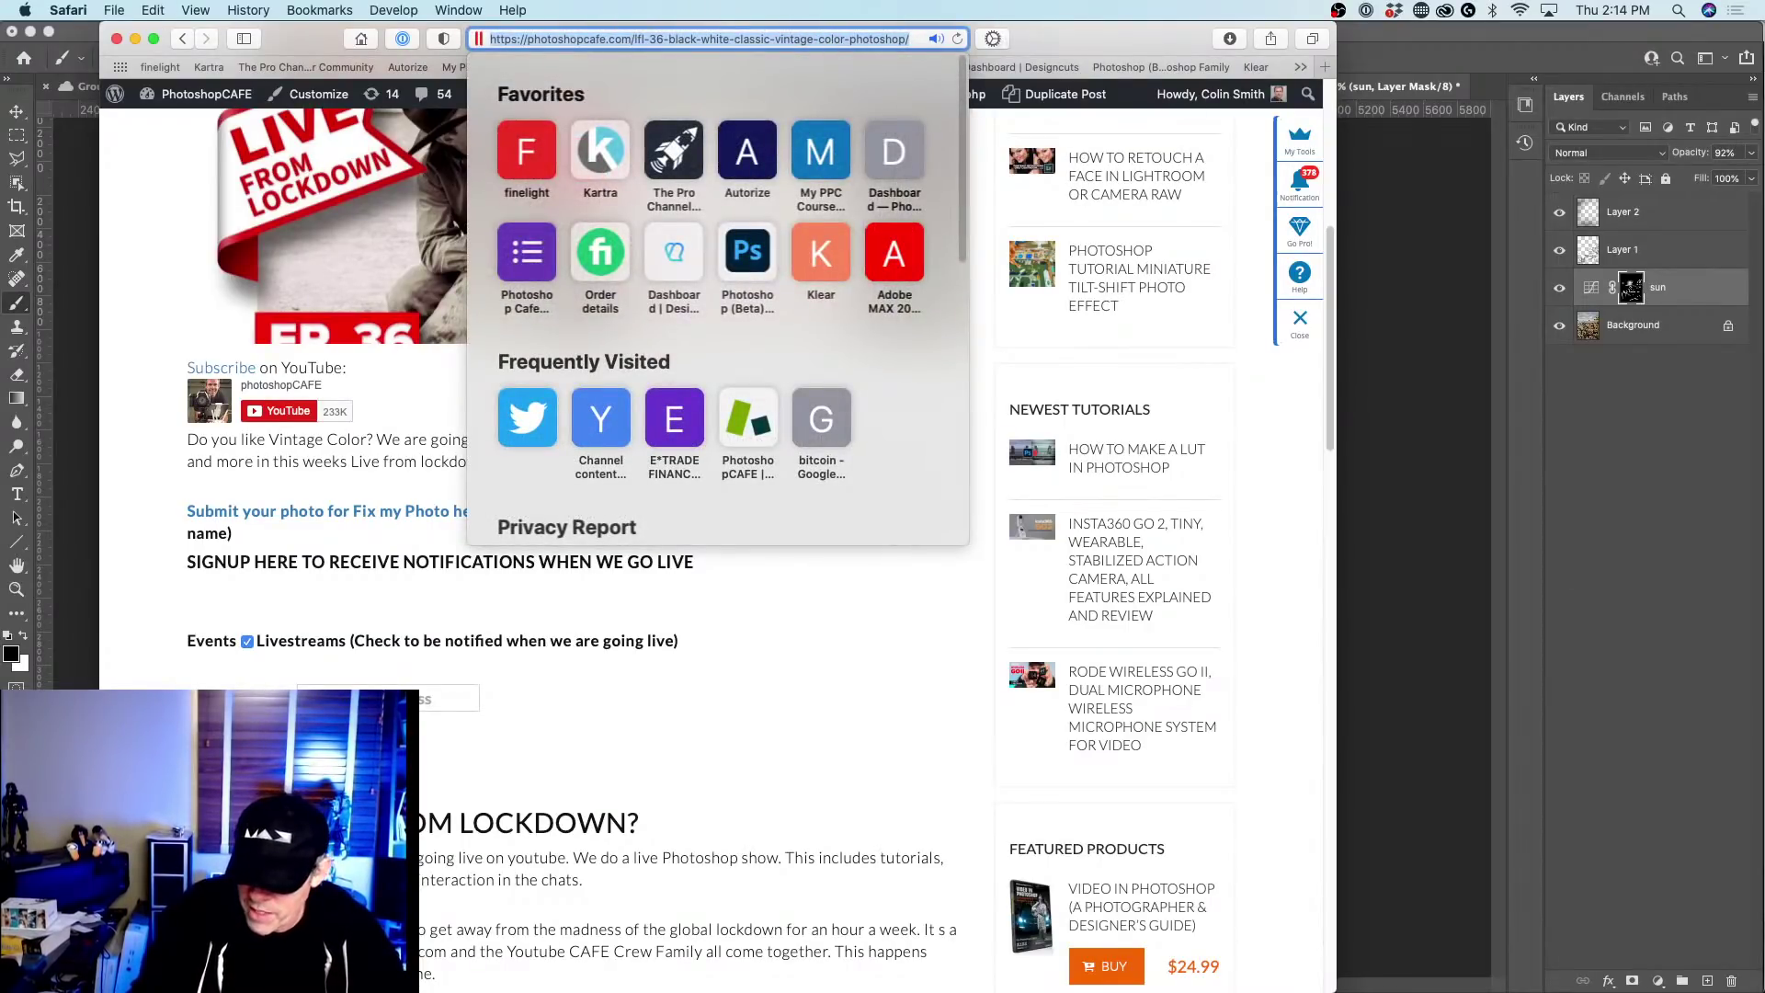
{"action": "key", "text": "super+Tab"}
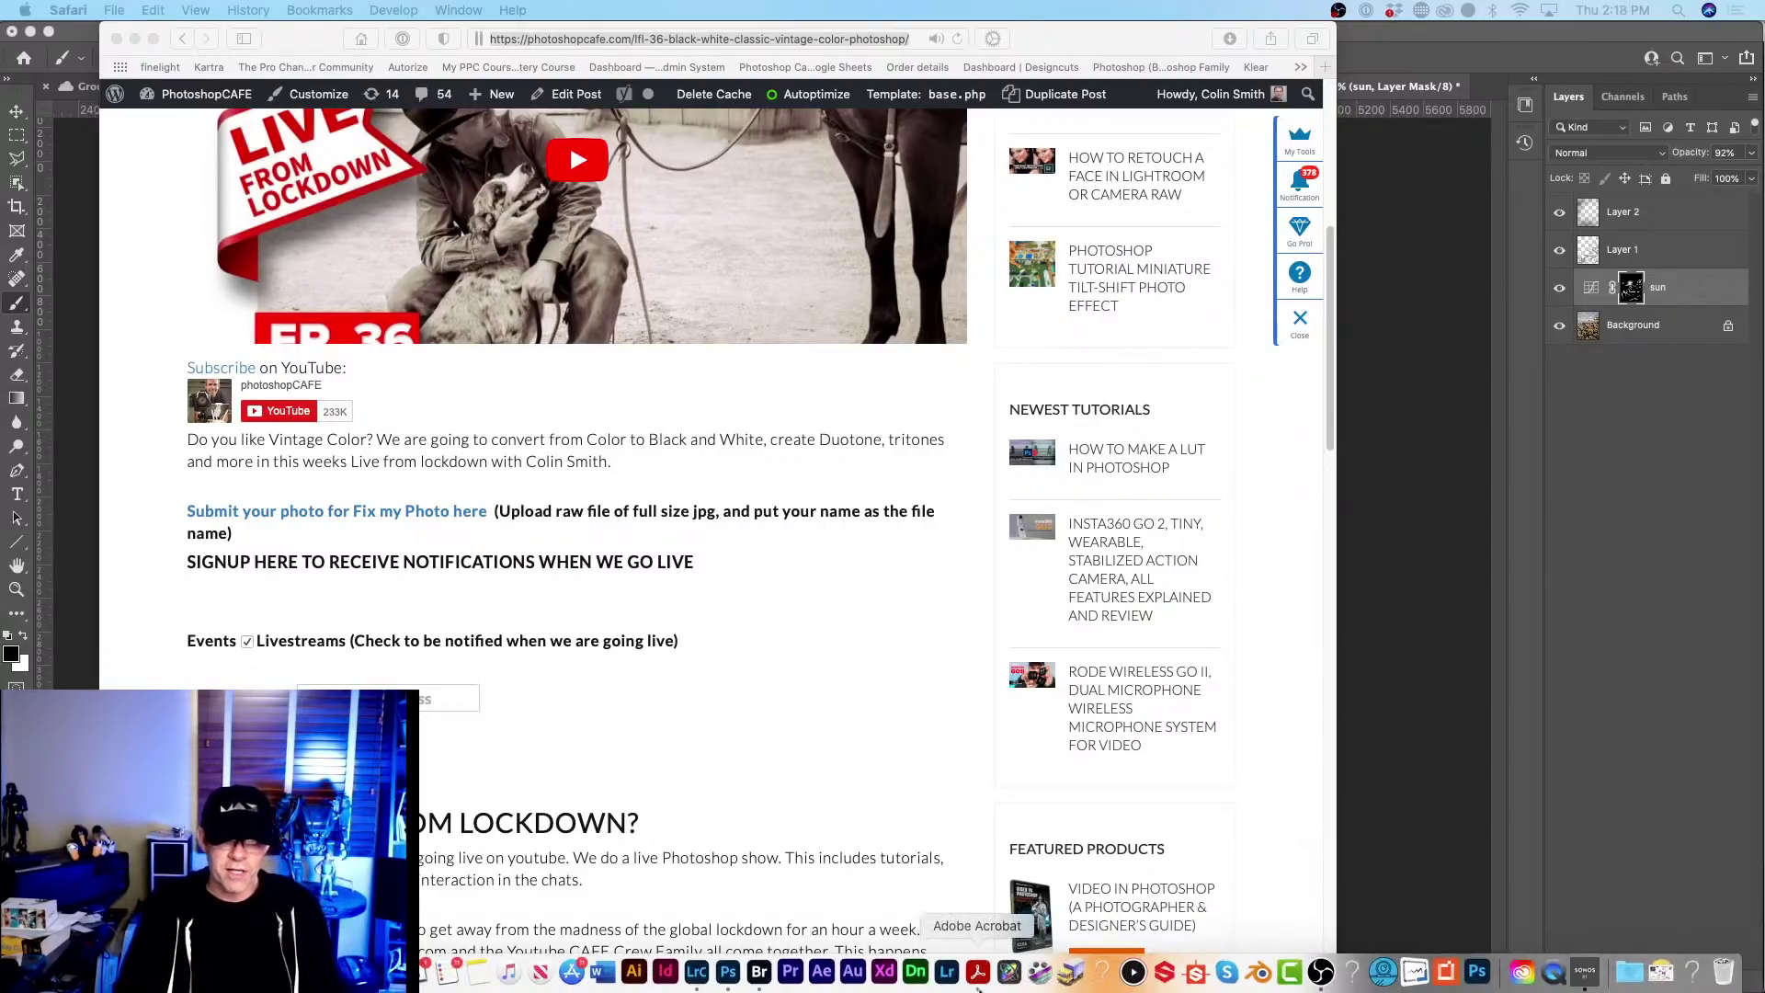
Switch to Adobe Bridge and compare the pixel dimensions and file size of the enhanced DNG heron photo with its original CR2 file.
{"action": "left_click", "coordinate": [760, 971]}
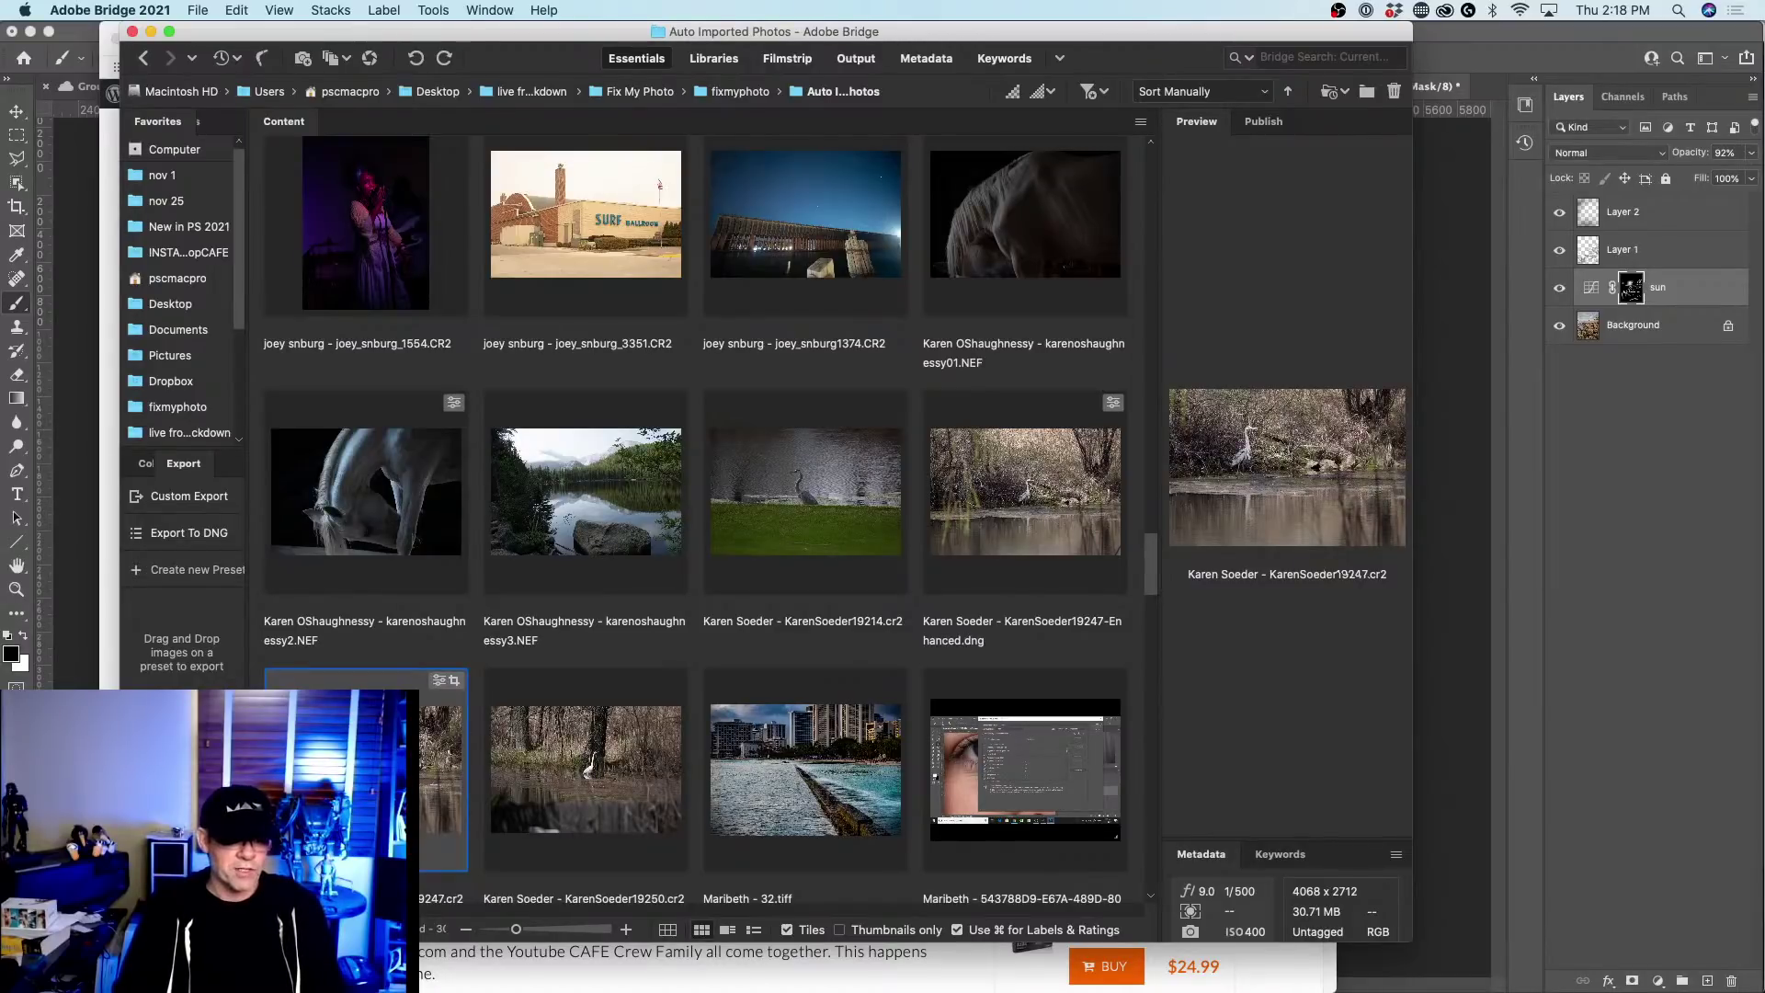
{"action": "left_click", "coordinate": [985, 472]}
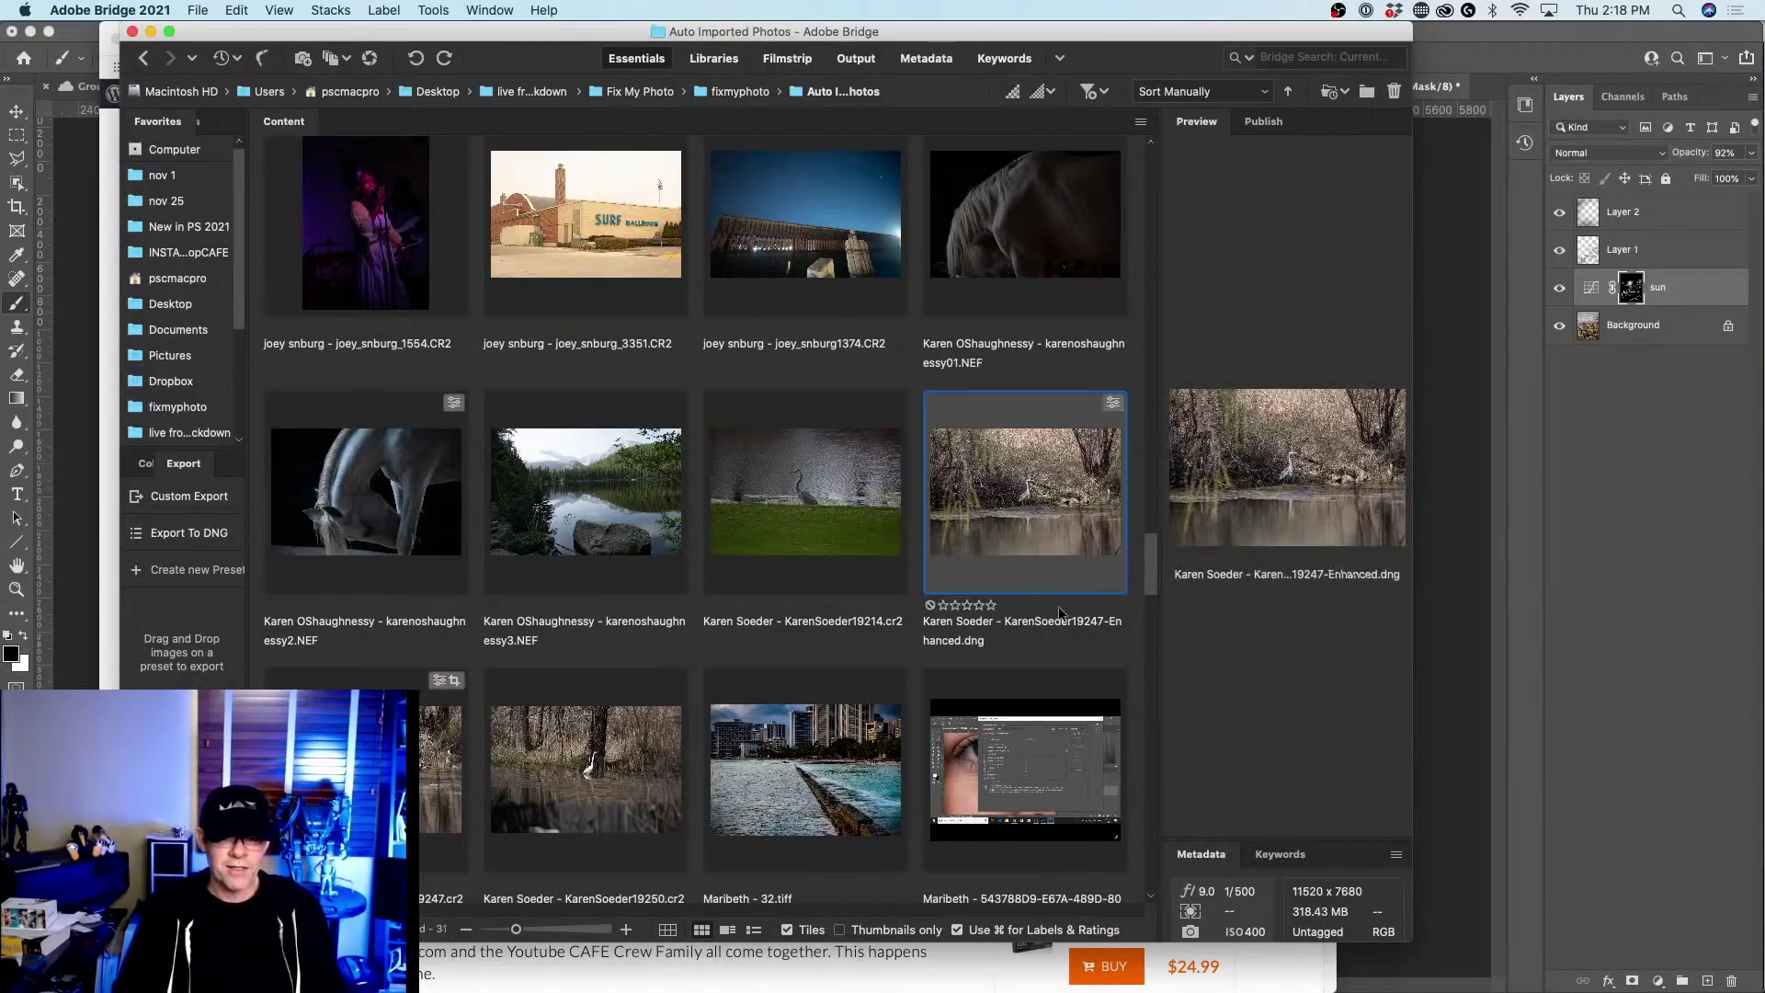
{"action": "right_click", "coordinate": [1035, 492]}
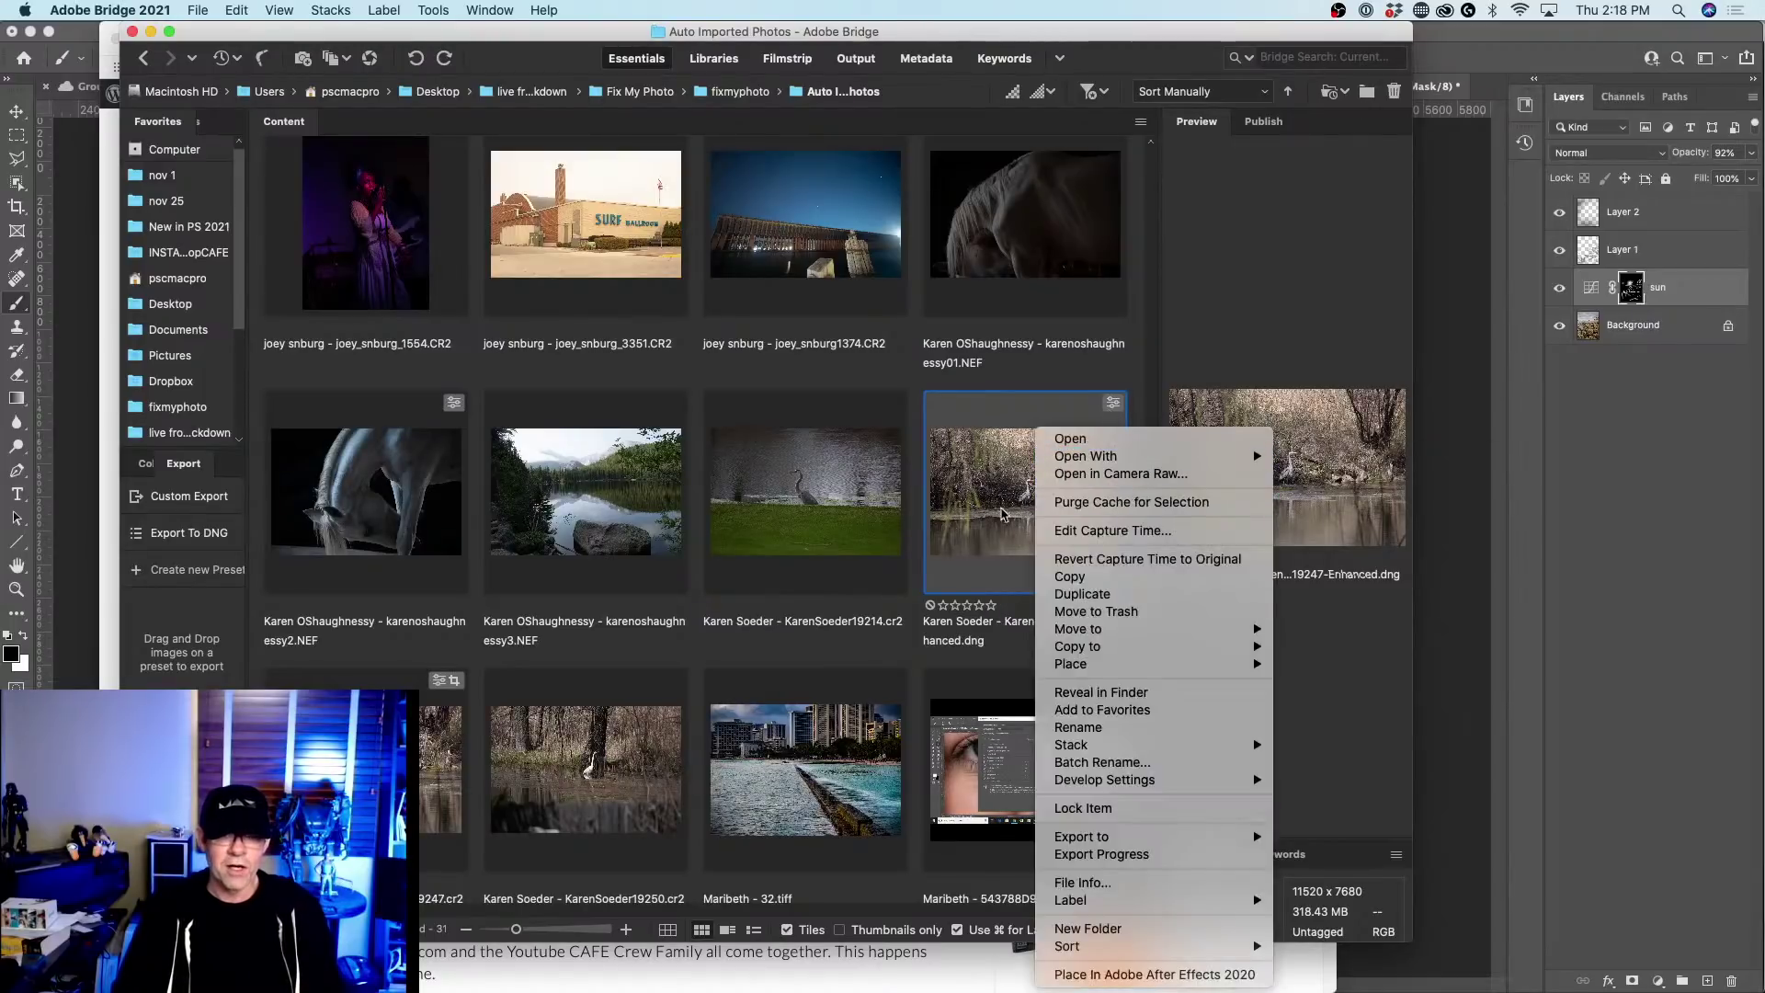
{"action": "left_click", "coordinate": [1004, 514]}
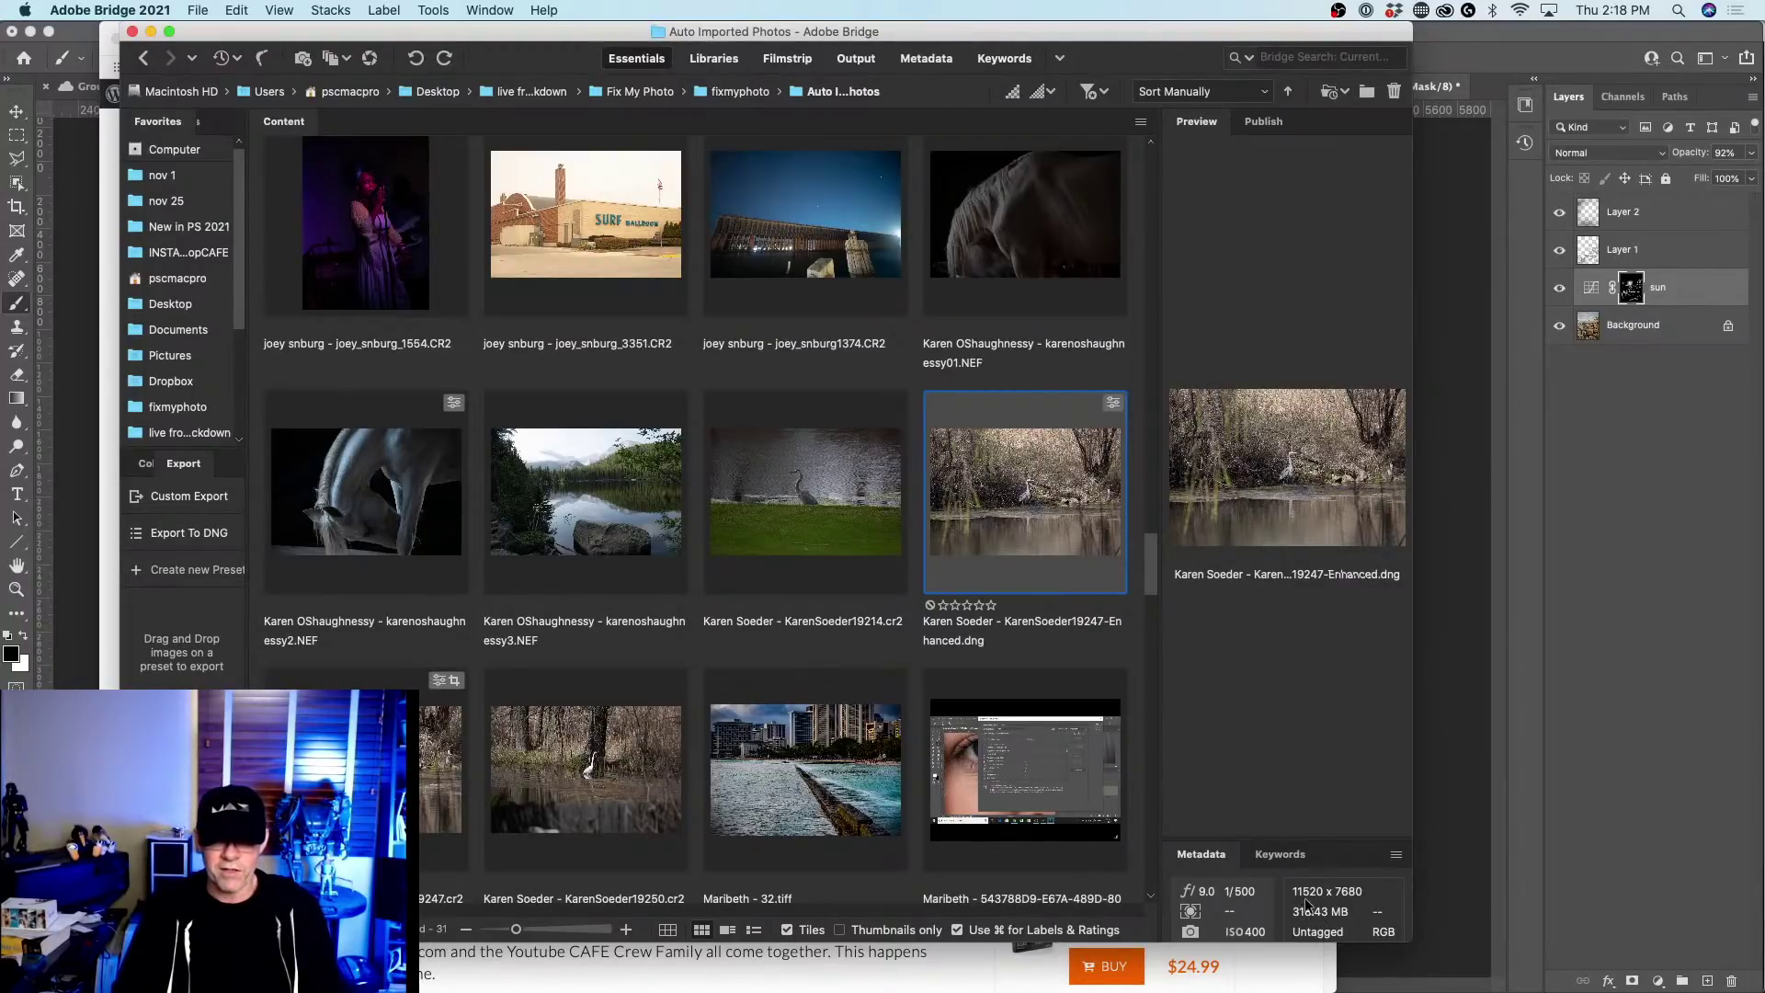
{"action": "key", "text": "Right"}
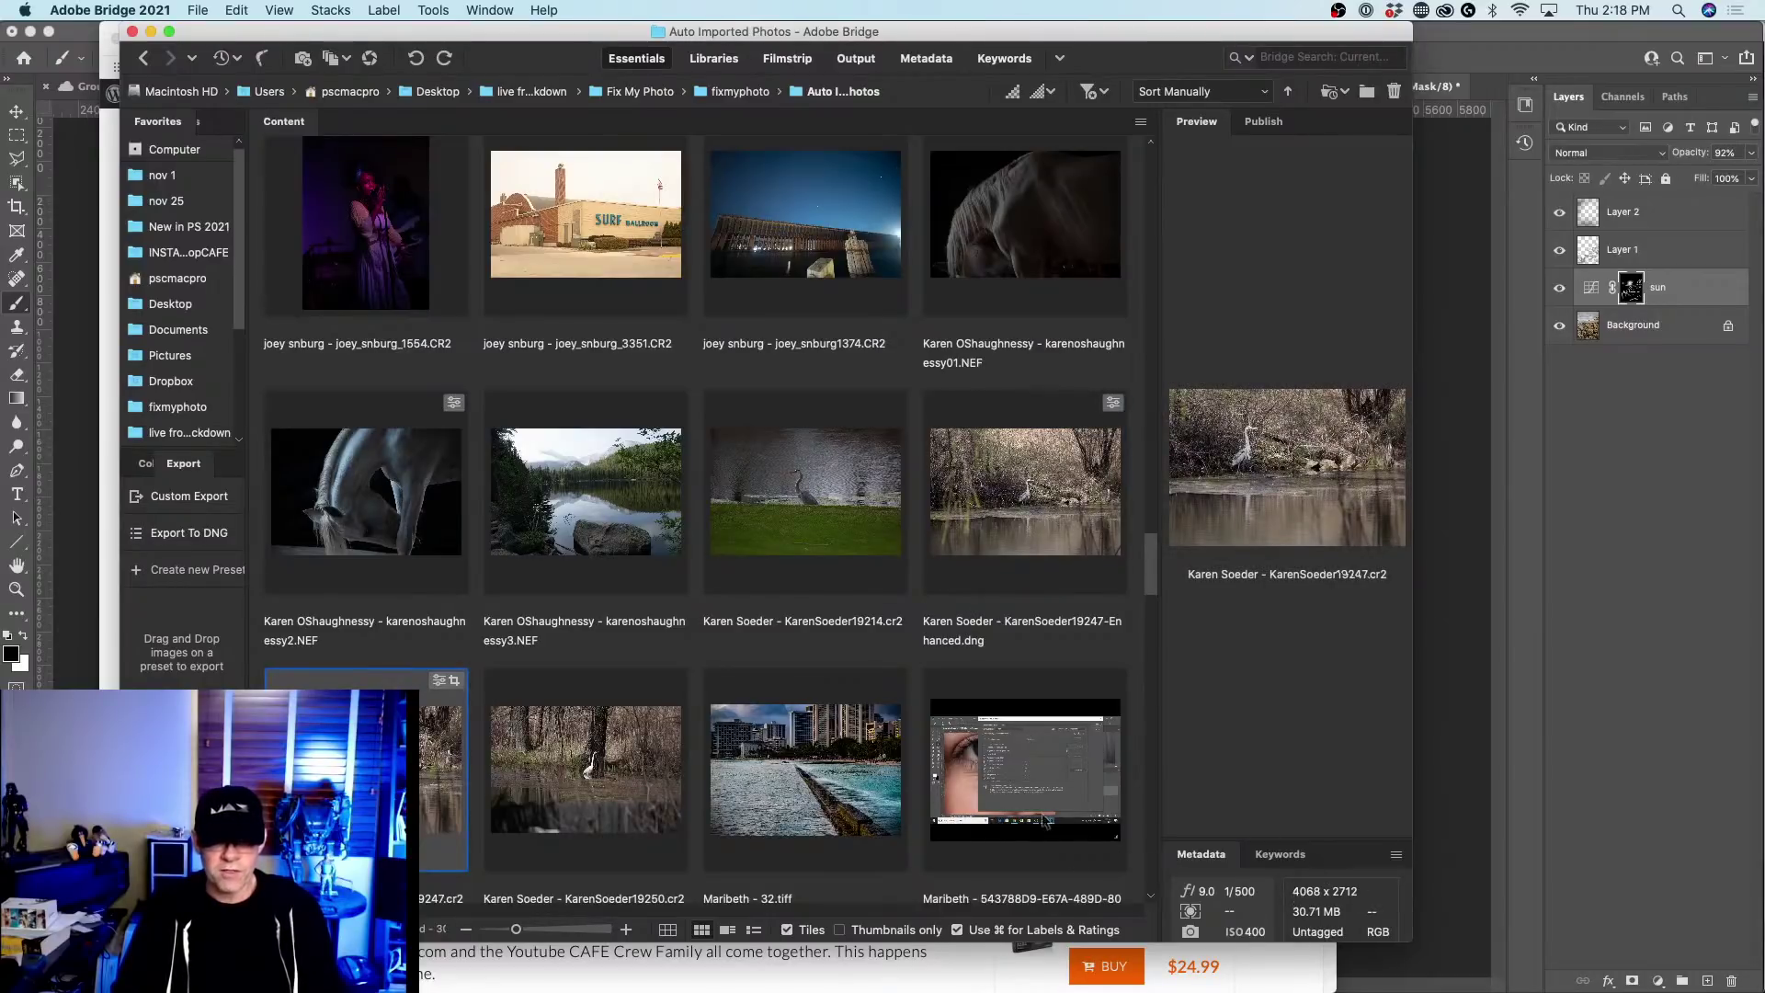
{"action": "left_click", "coordinate": [1004, 471]}
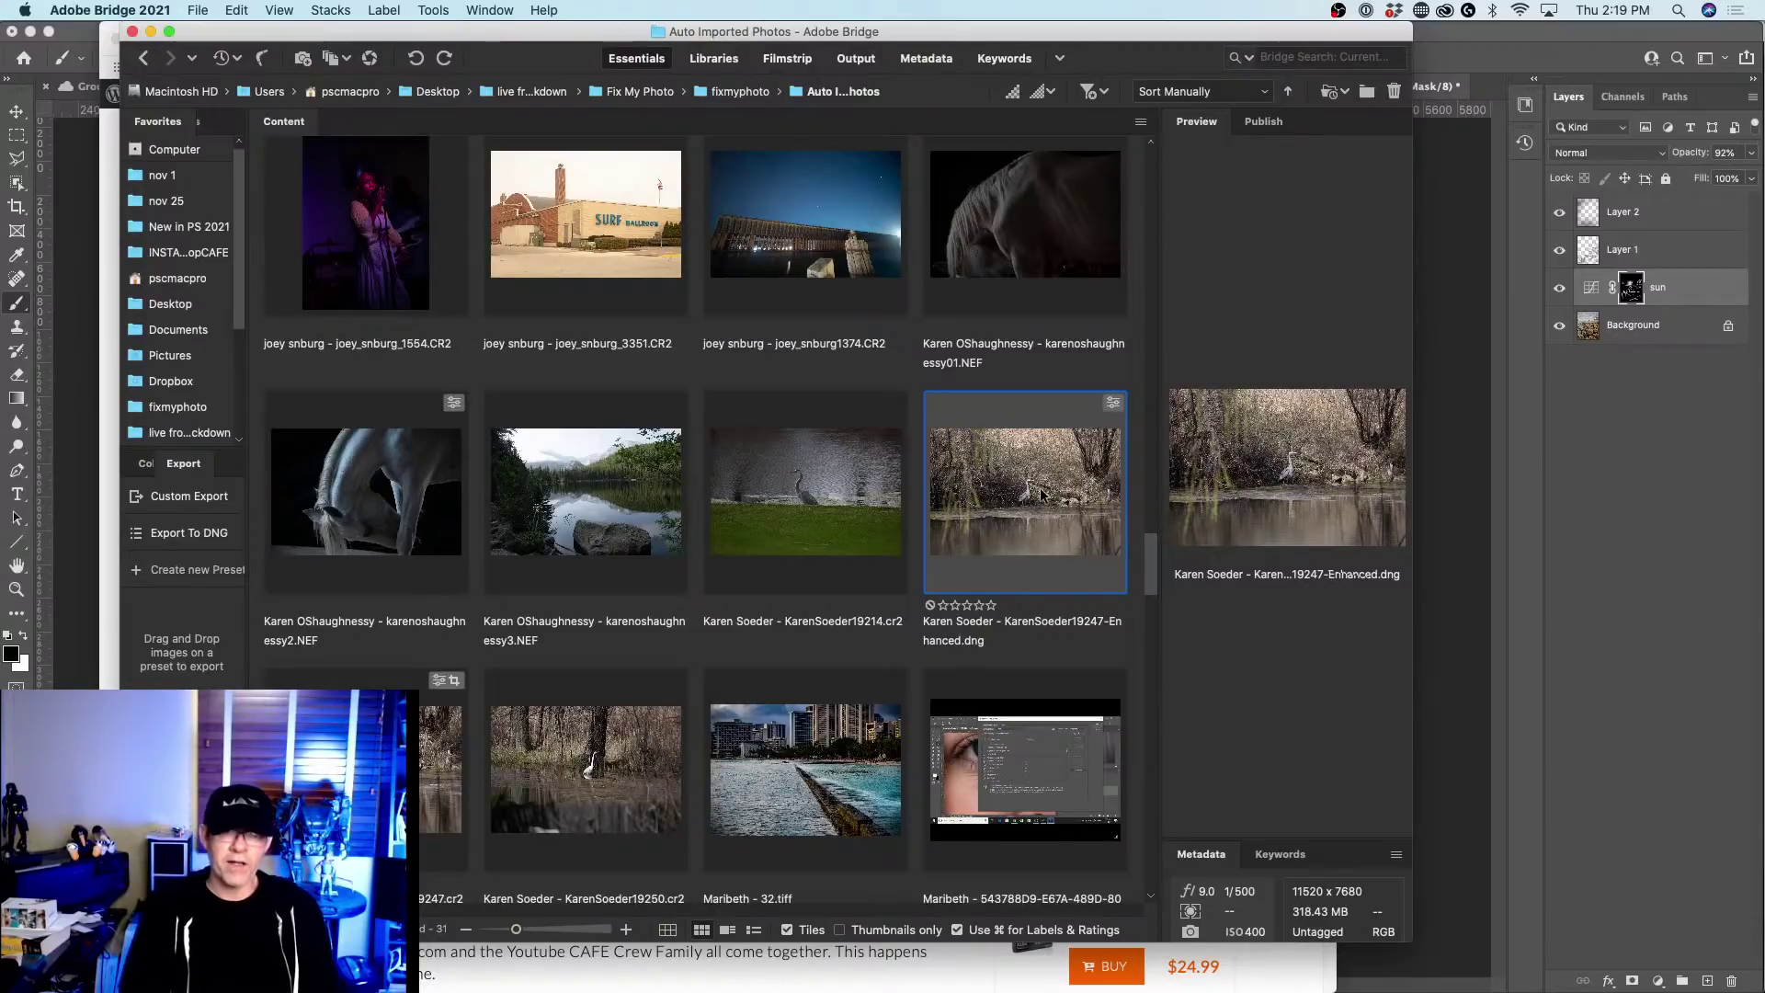
{"action": "mouse_move", "coordinate": [537, 982]}
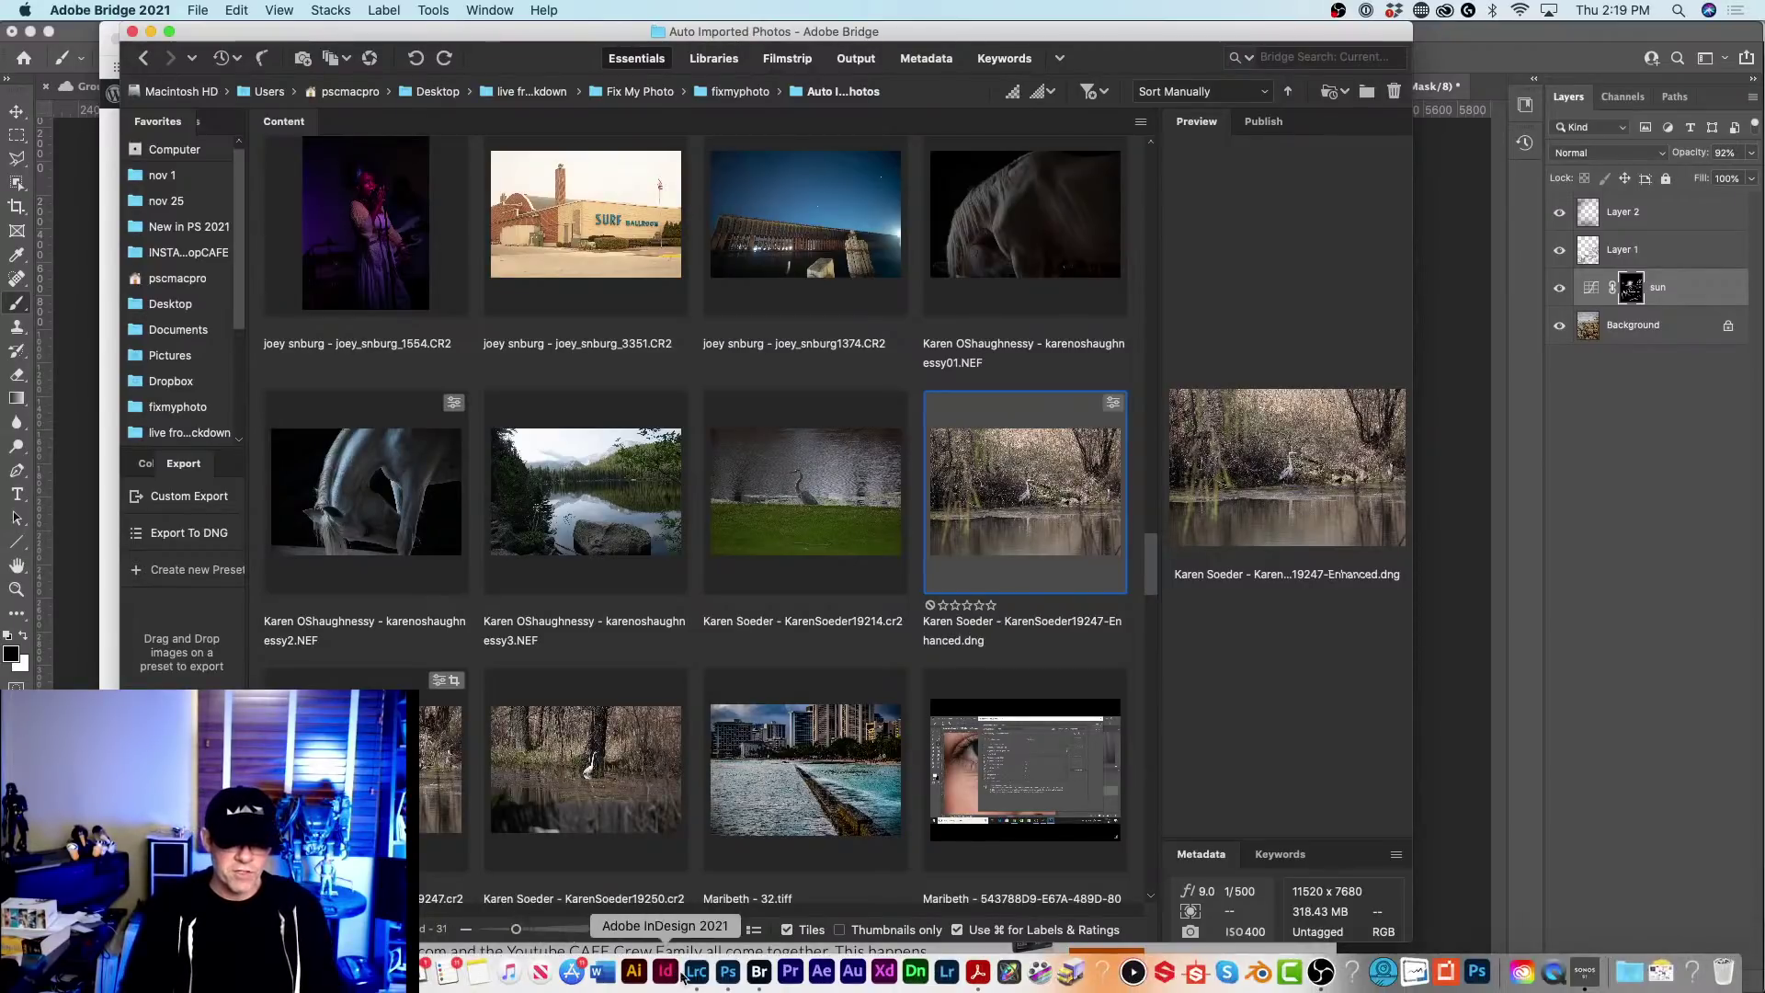